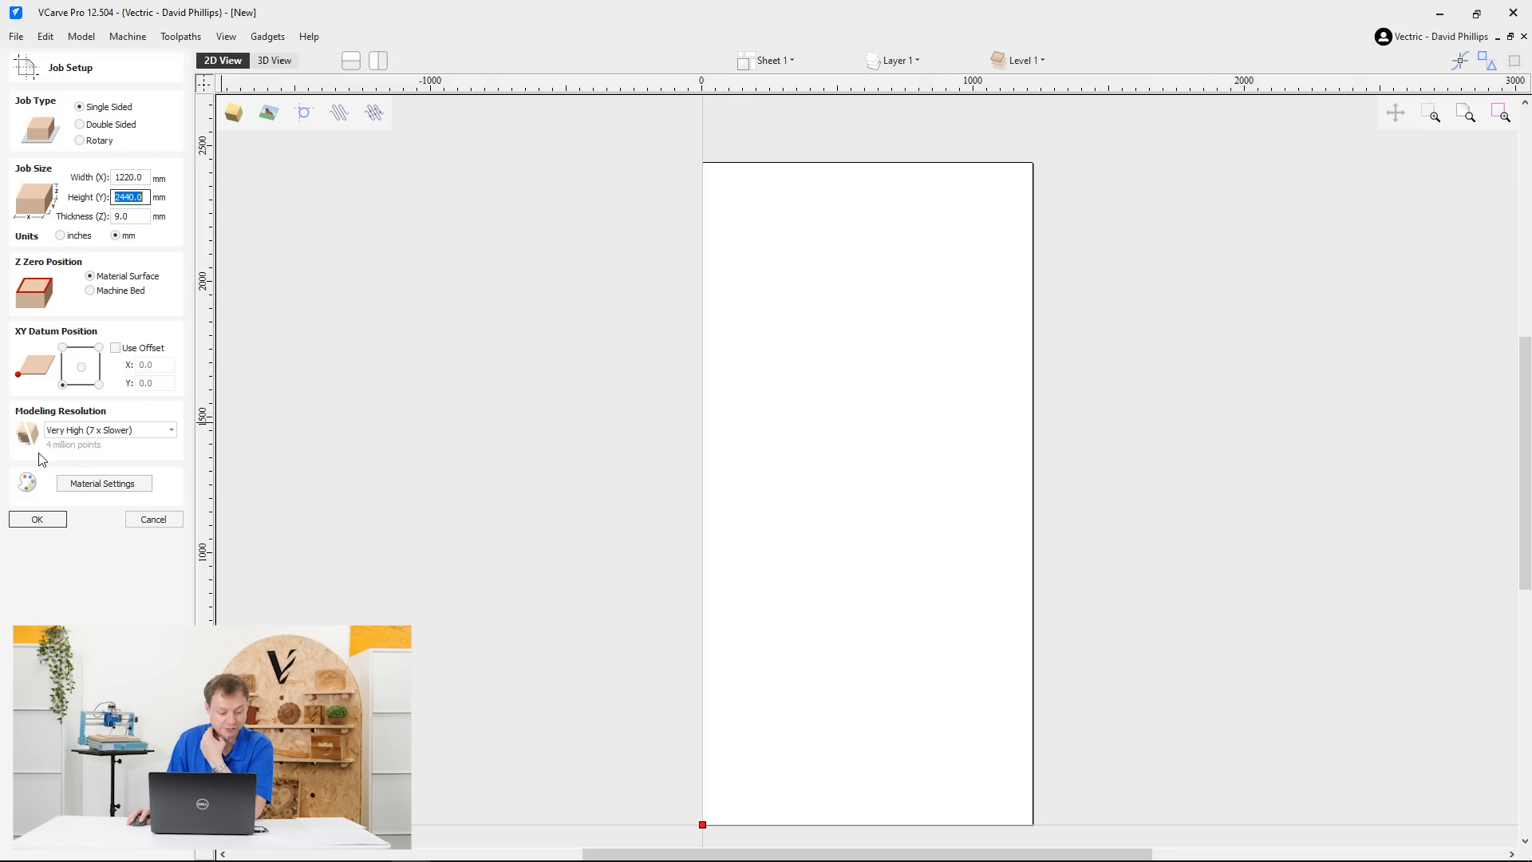
Create the single-sided 1220 x 2440 mm job, 9 mm thick, and rename its sheet to Ply_Caddy
click(46, 525)
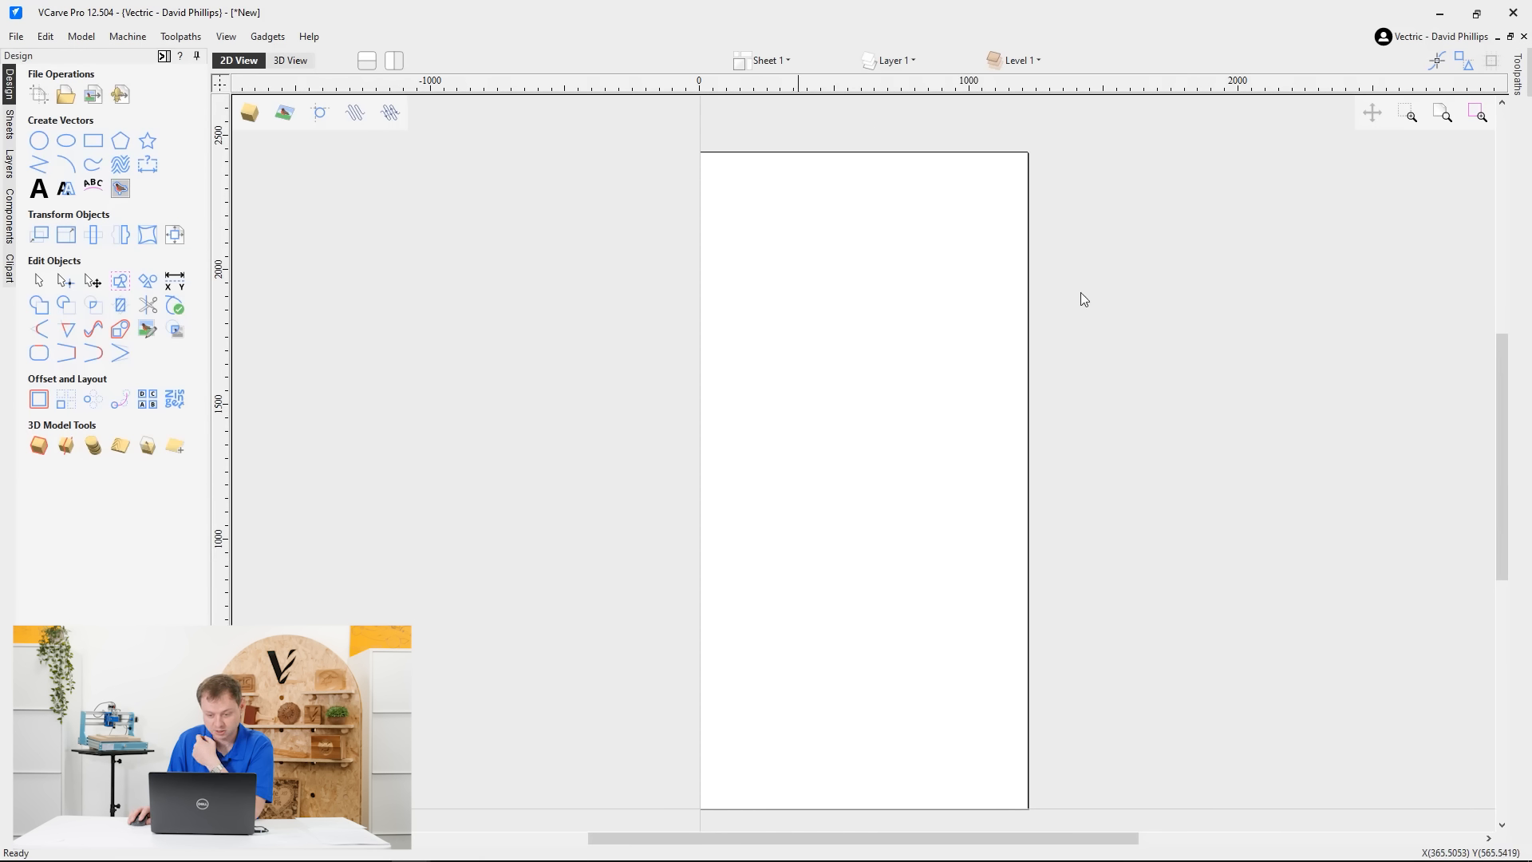
click(769, 64)
click(781, 33)
click(785, 63)
double_click(799, 90)
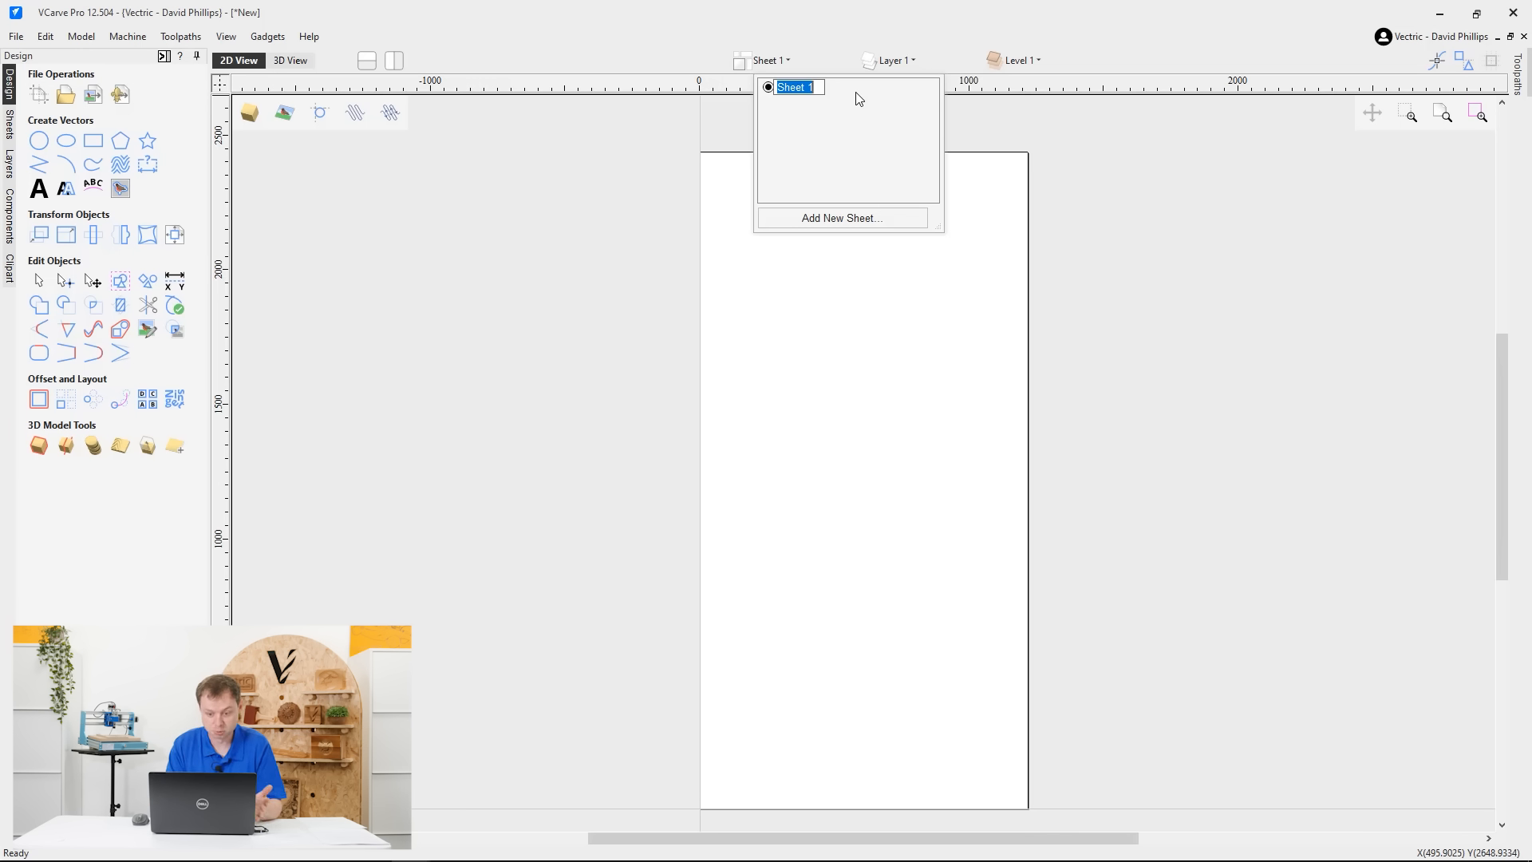
key(BackSpace)
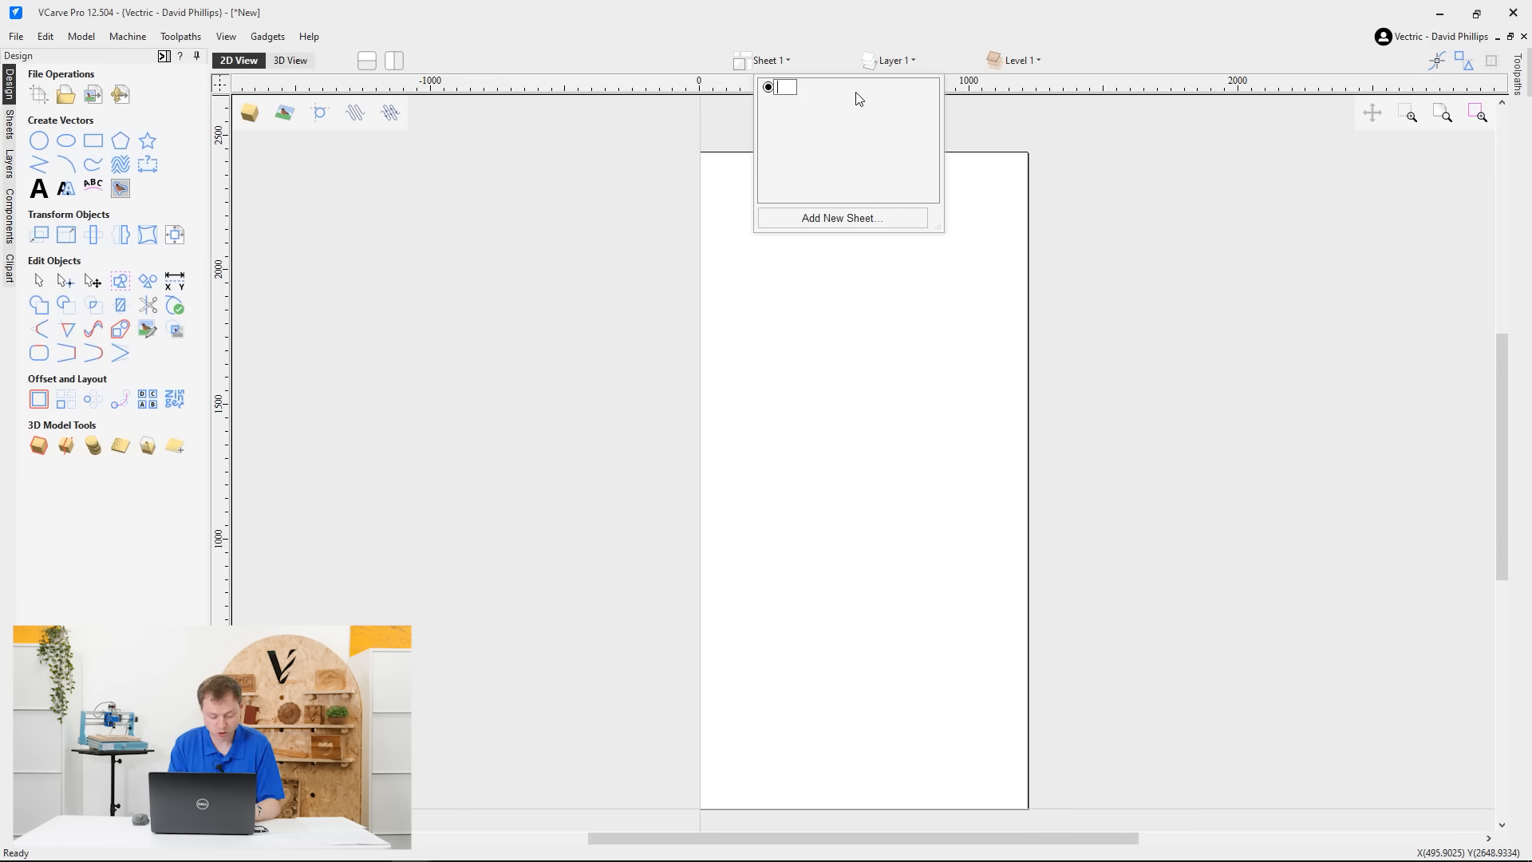
text(Pl)
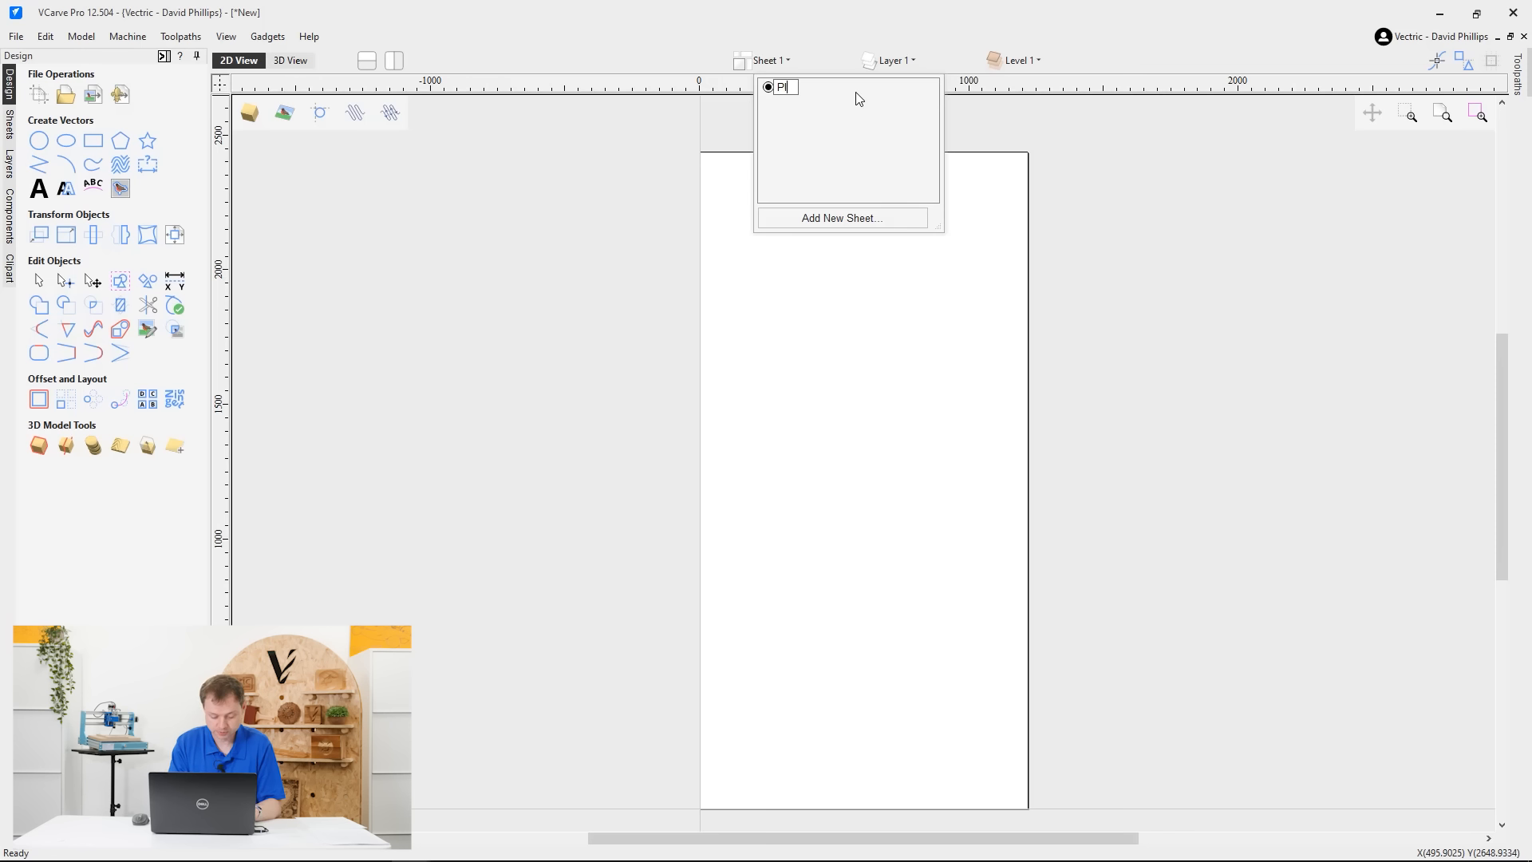
text(y_Caddy)
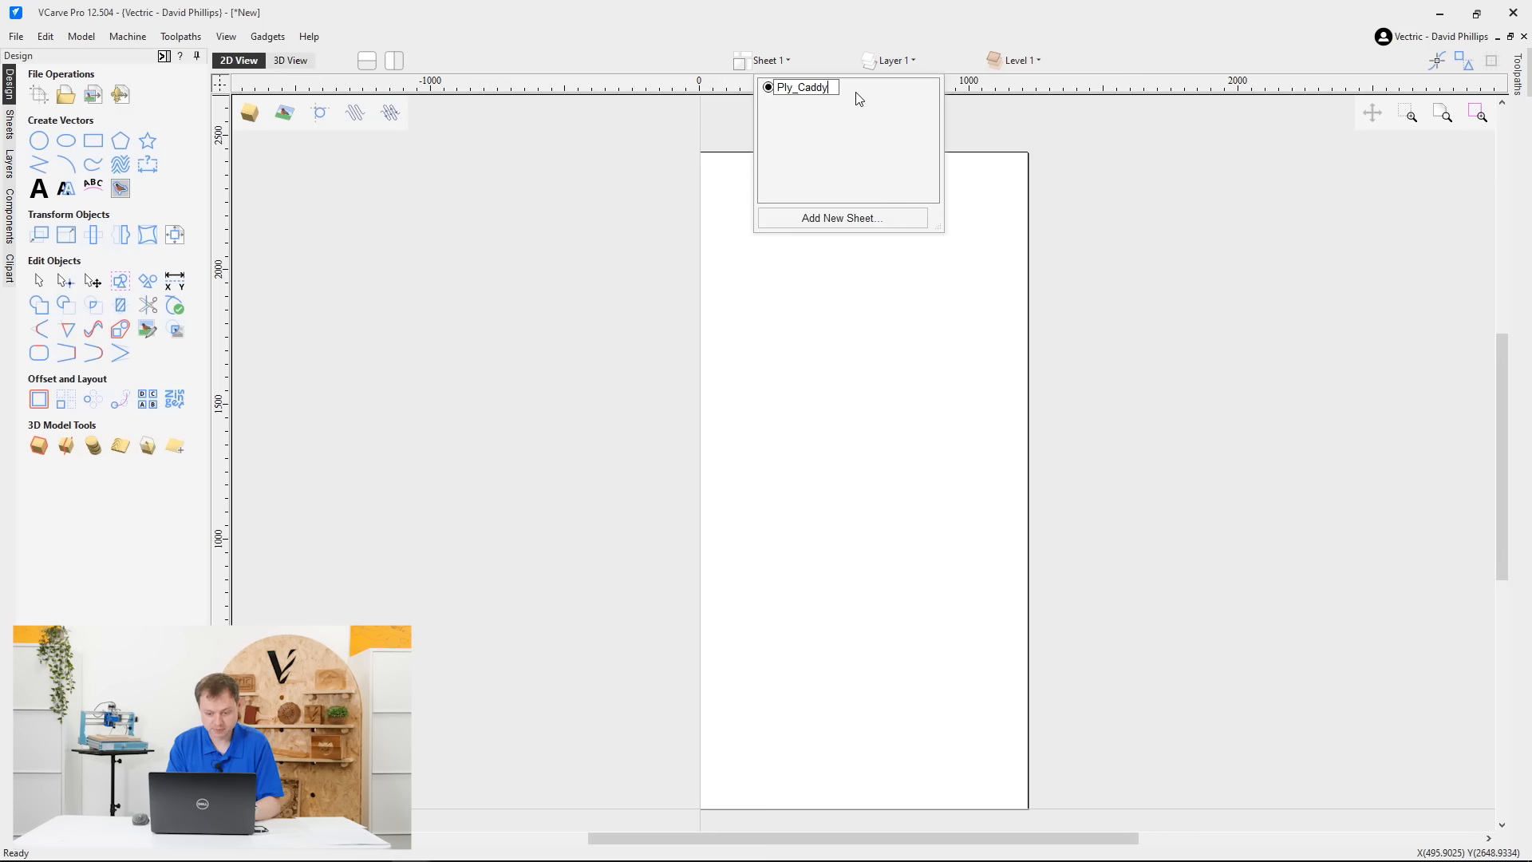
key(Return)
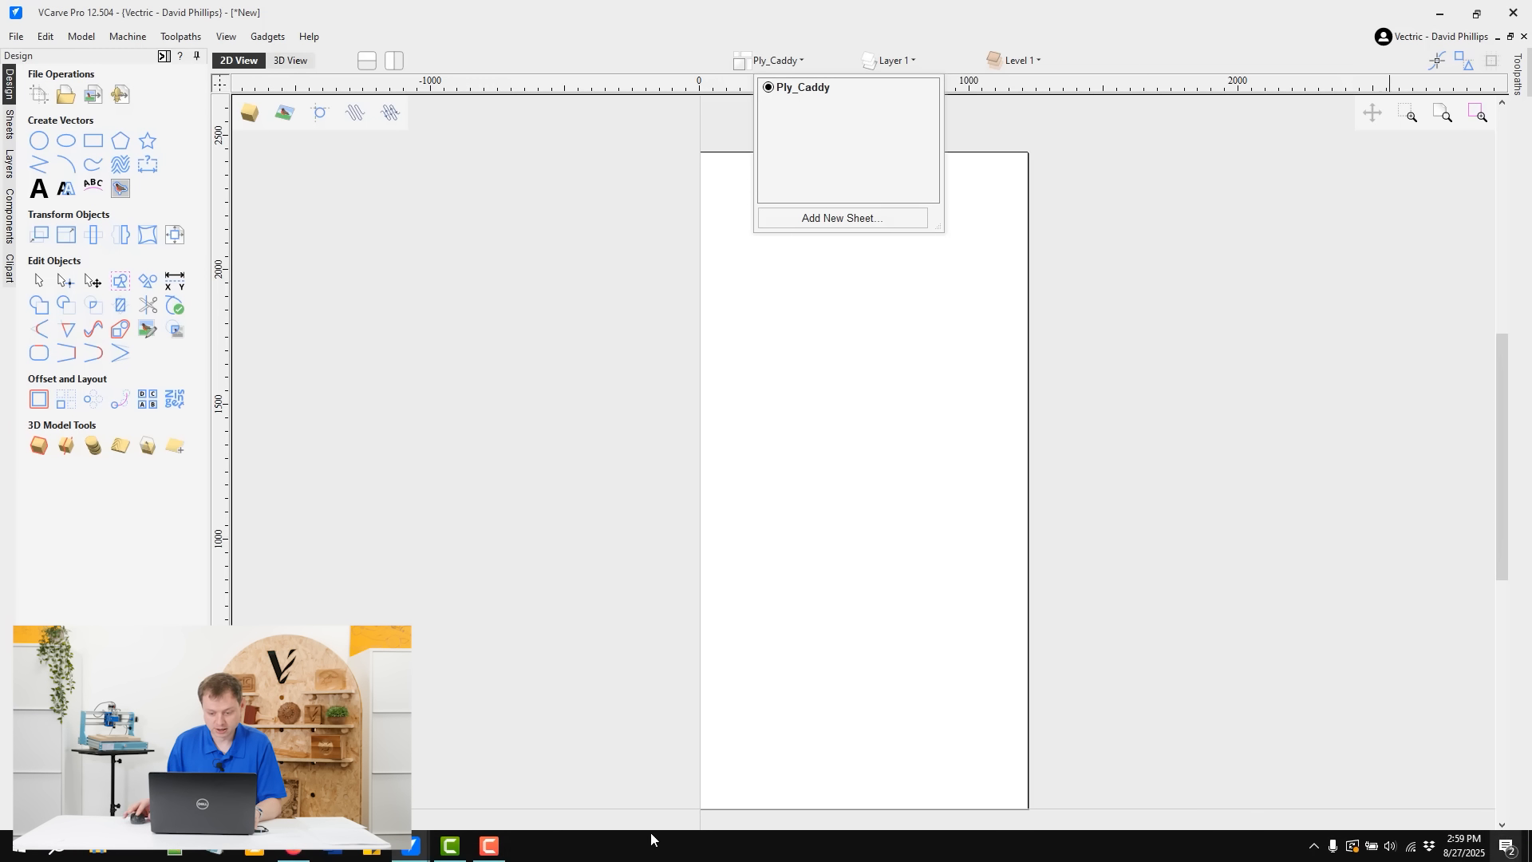
Add a second sheet beside Ply_Caddy and make it the active sheet
click(800, 217)
double_click(1241, 380)
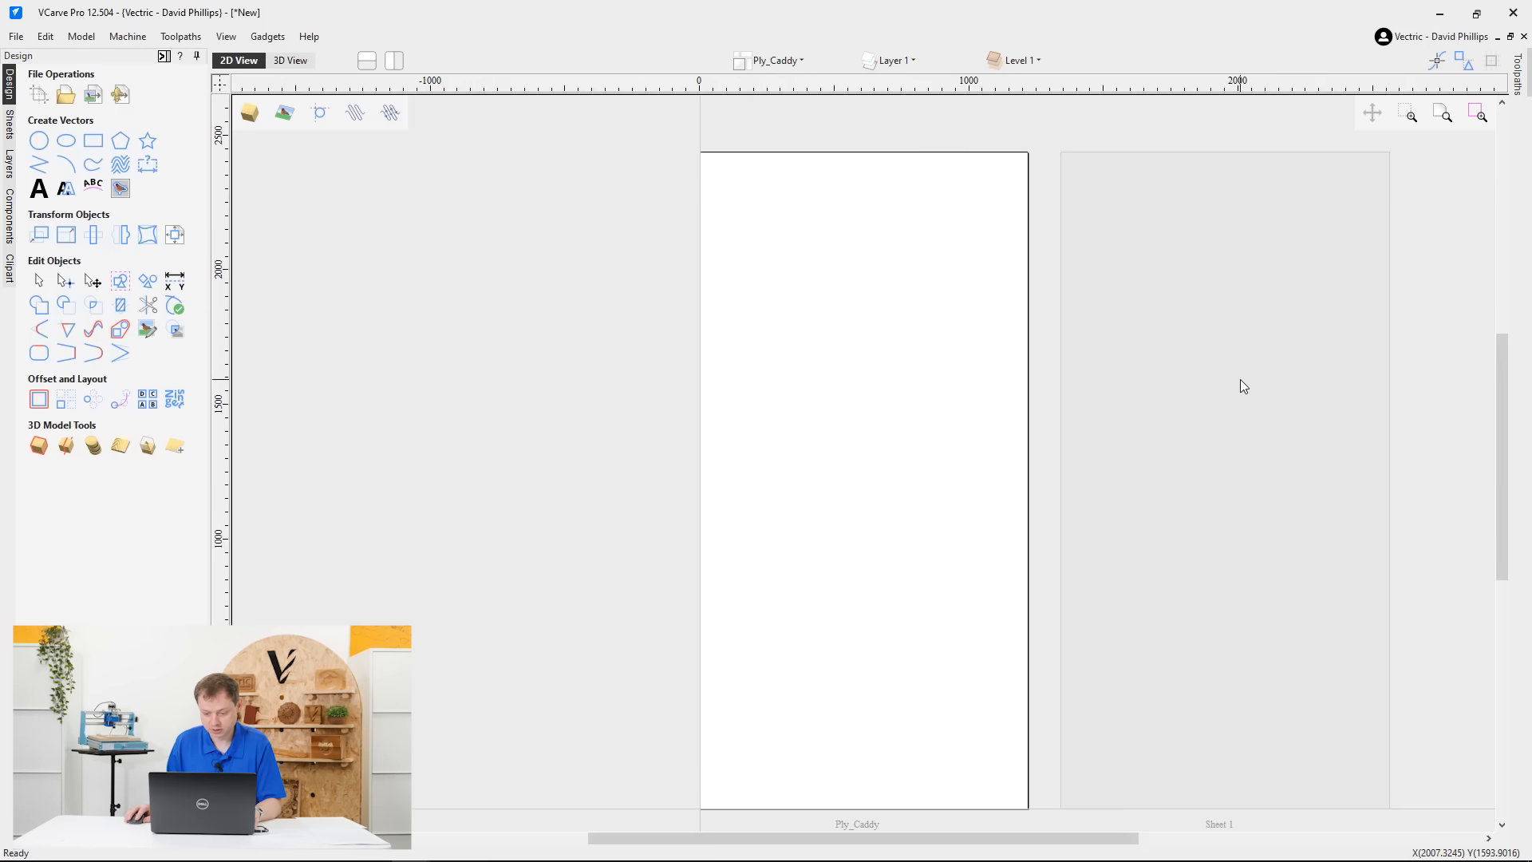
middle_drag(976, 359, 854, 361)
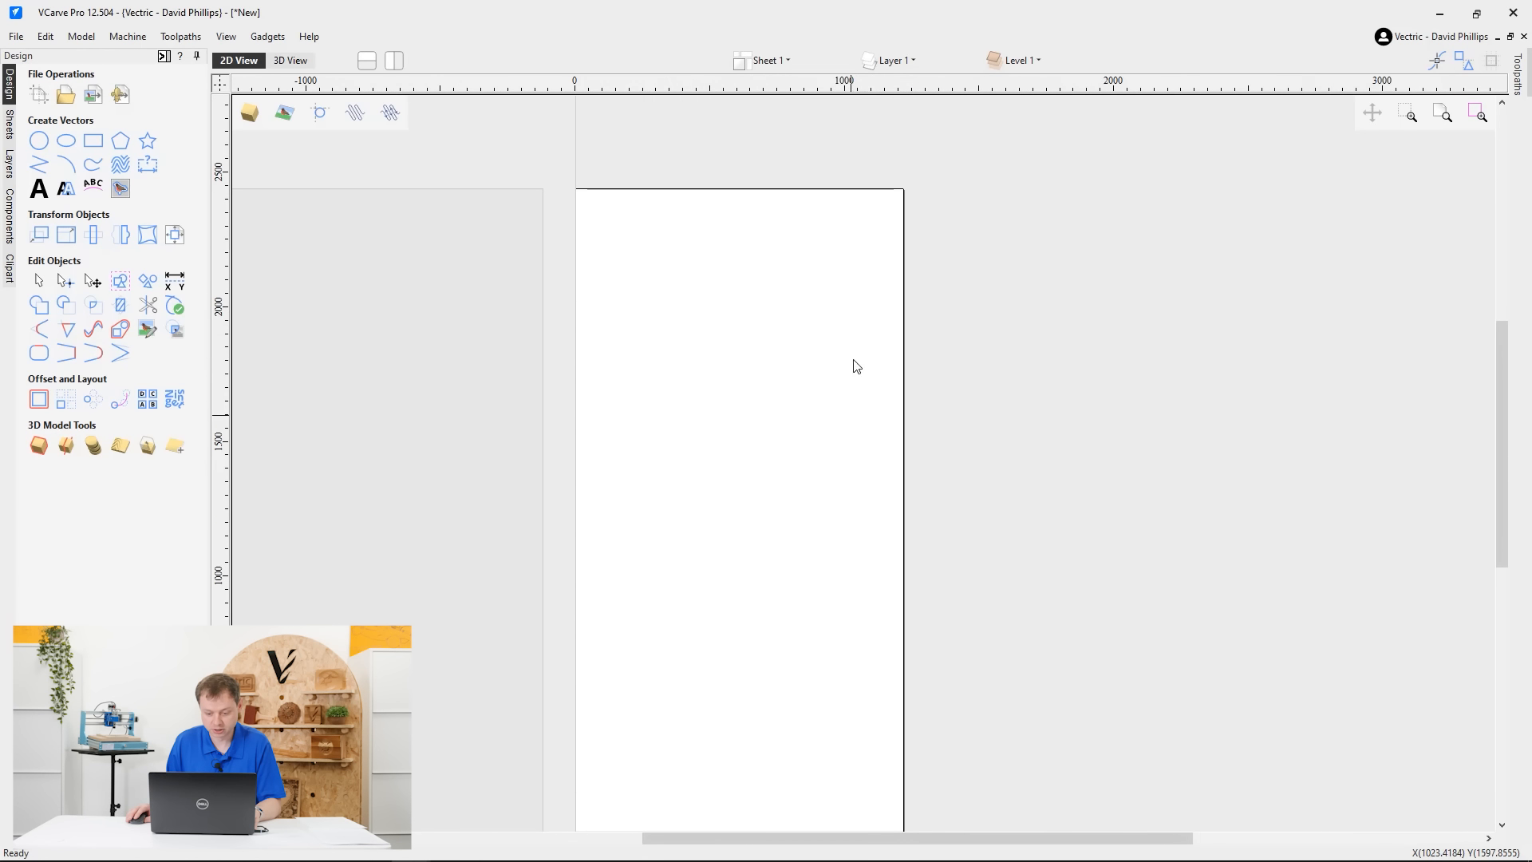
Add a third sheet, make it active and name it Ply_Perf
click(798, 59)
click(845, 218)
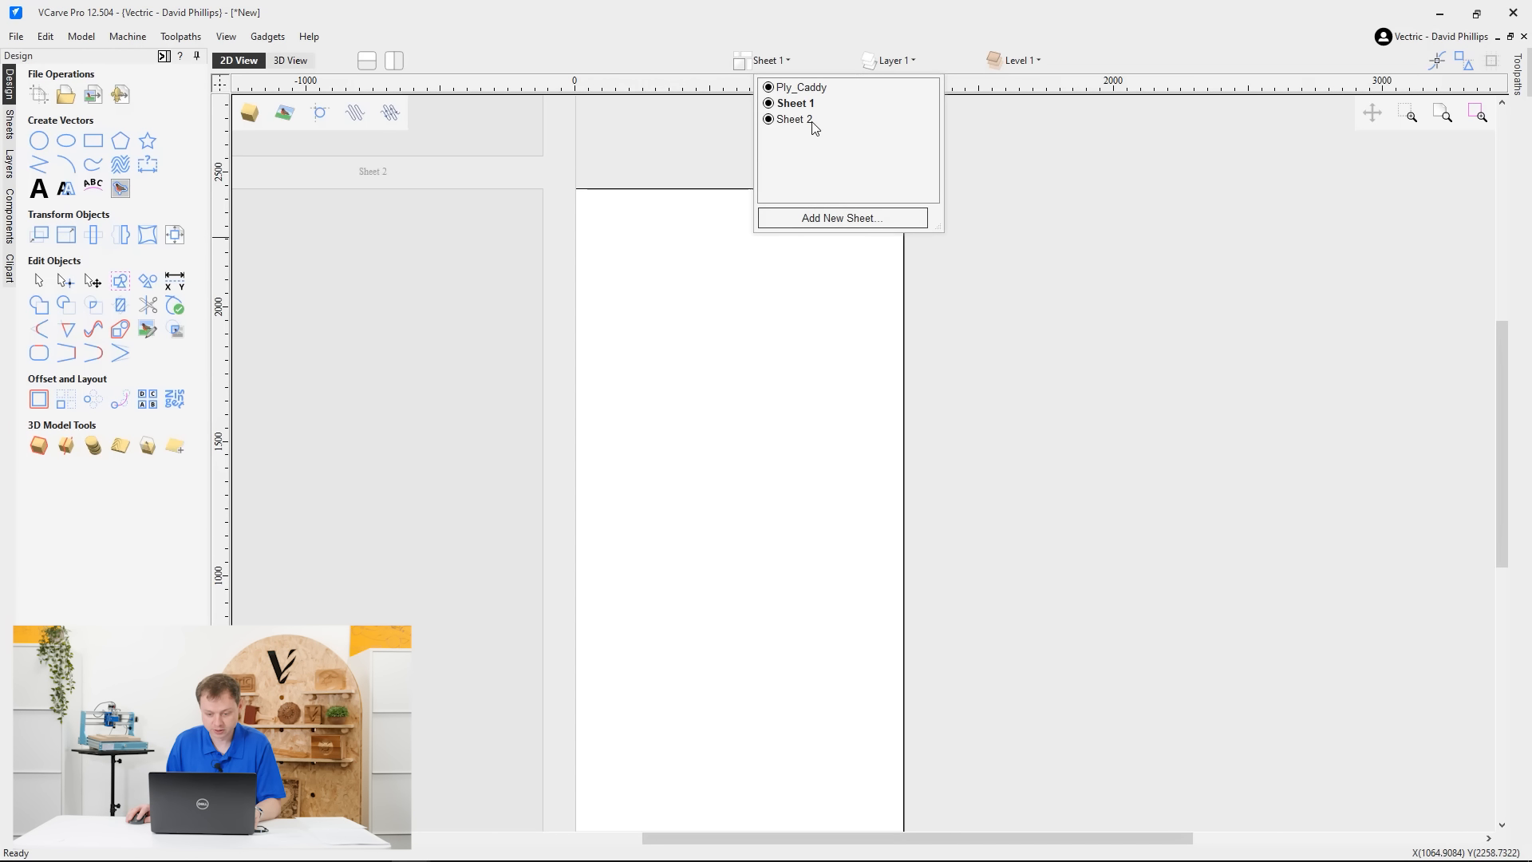
click(807, 119)
click(809, 121)
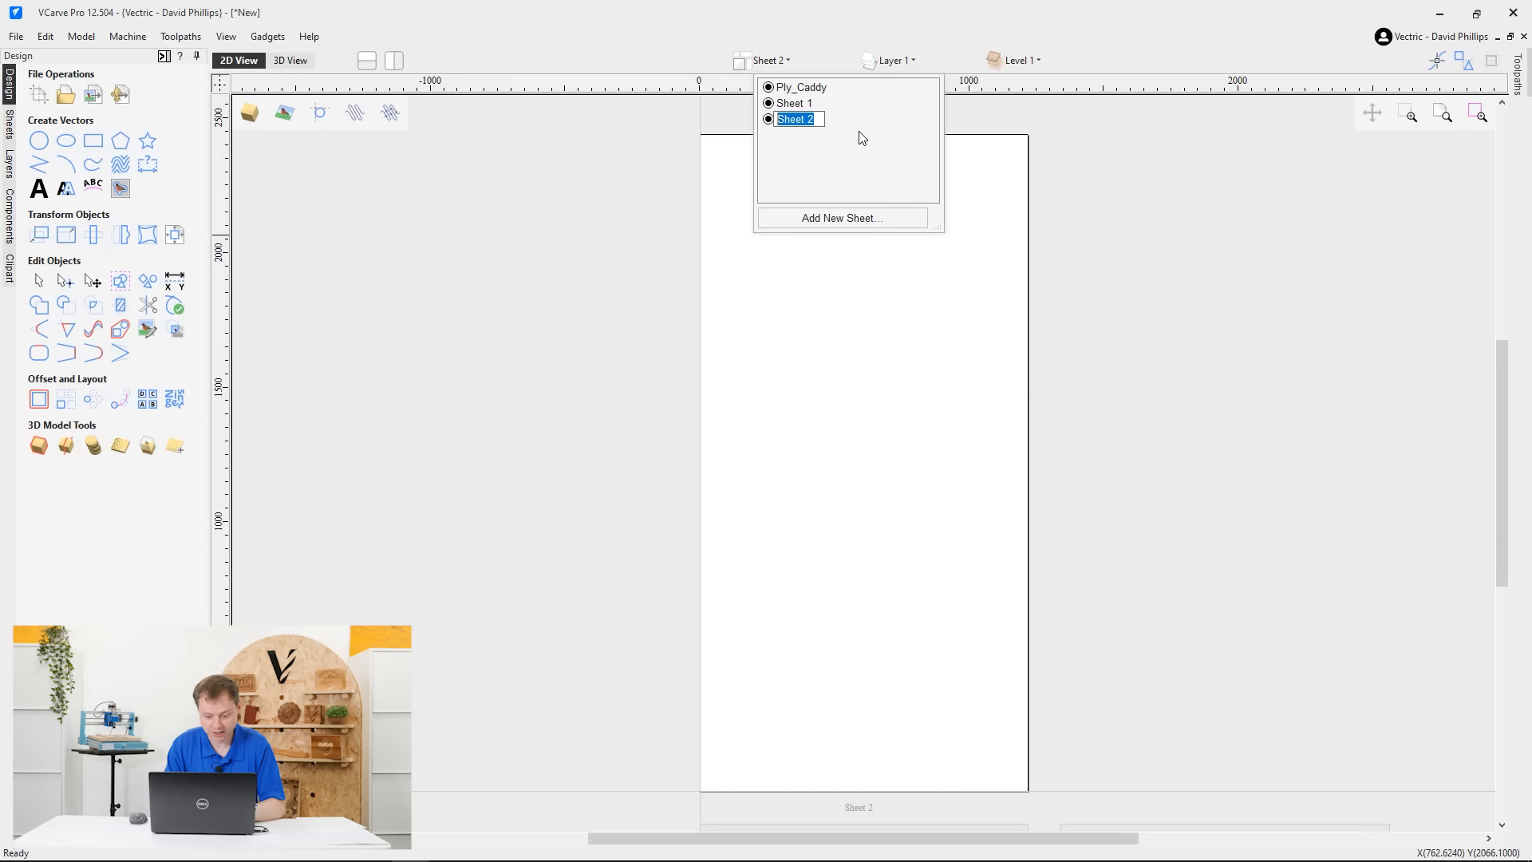
text(Ply_Perf)
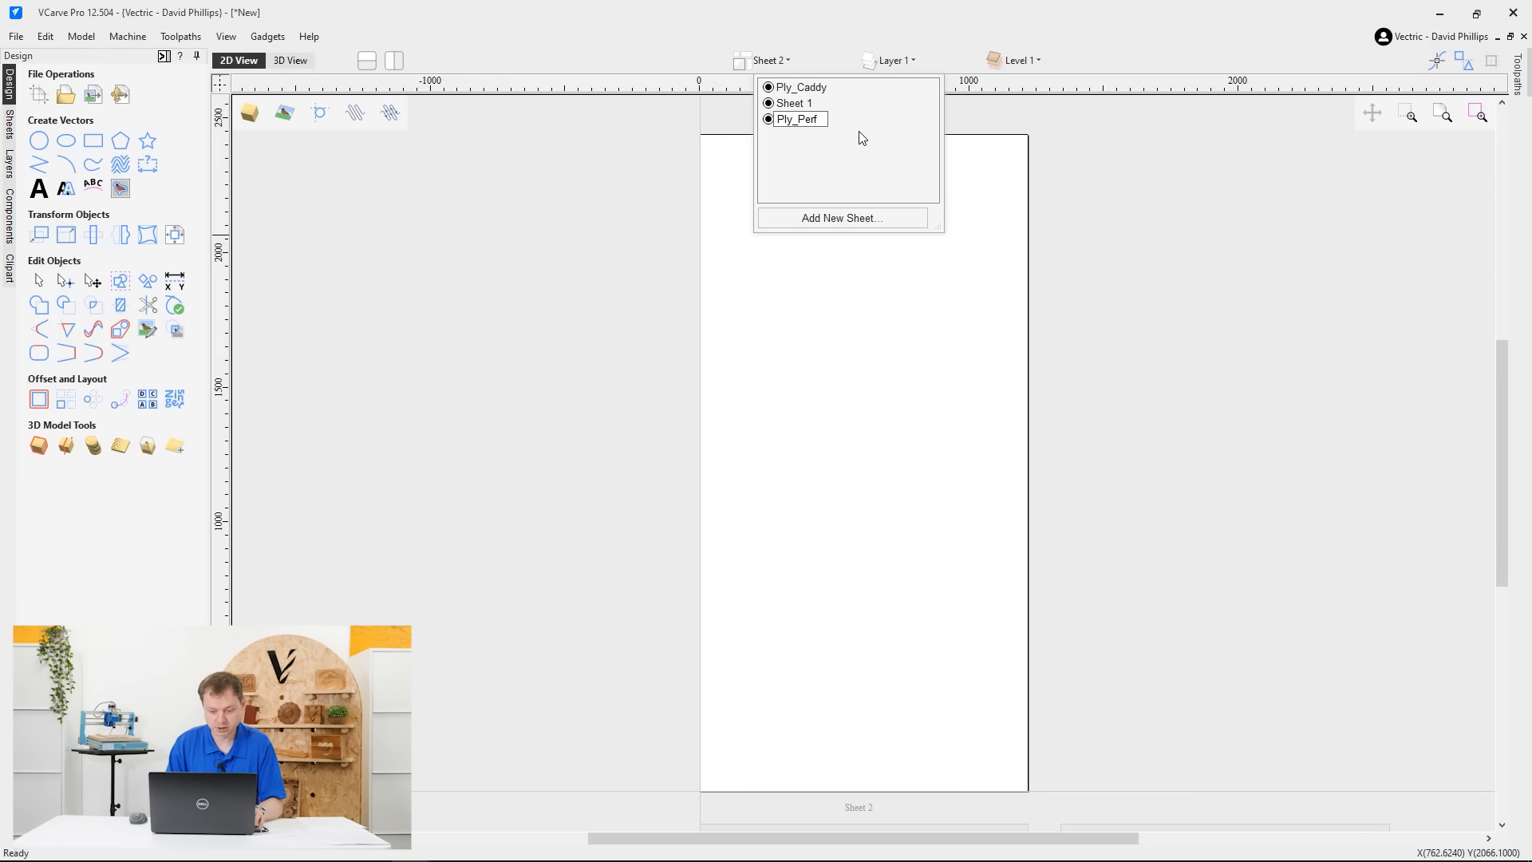
key(Return)
click(925, 419)
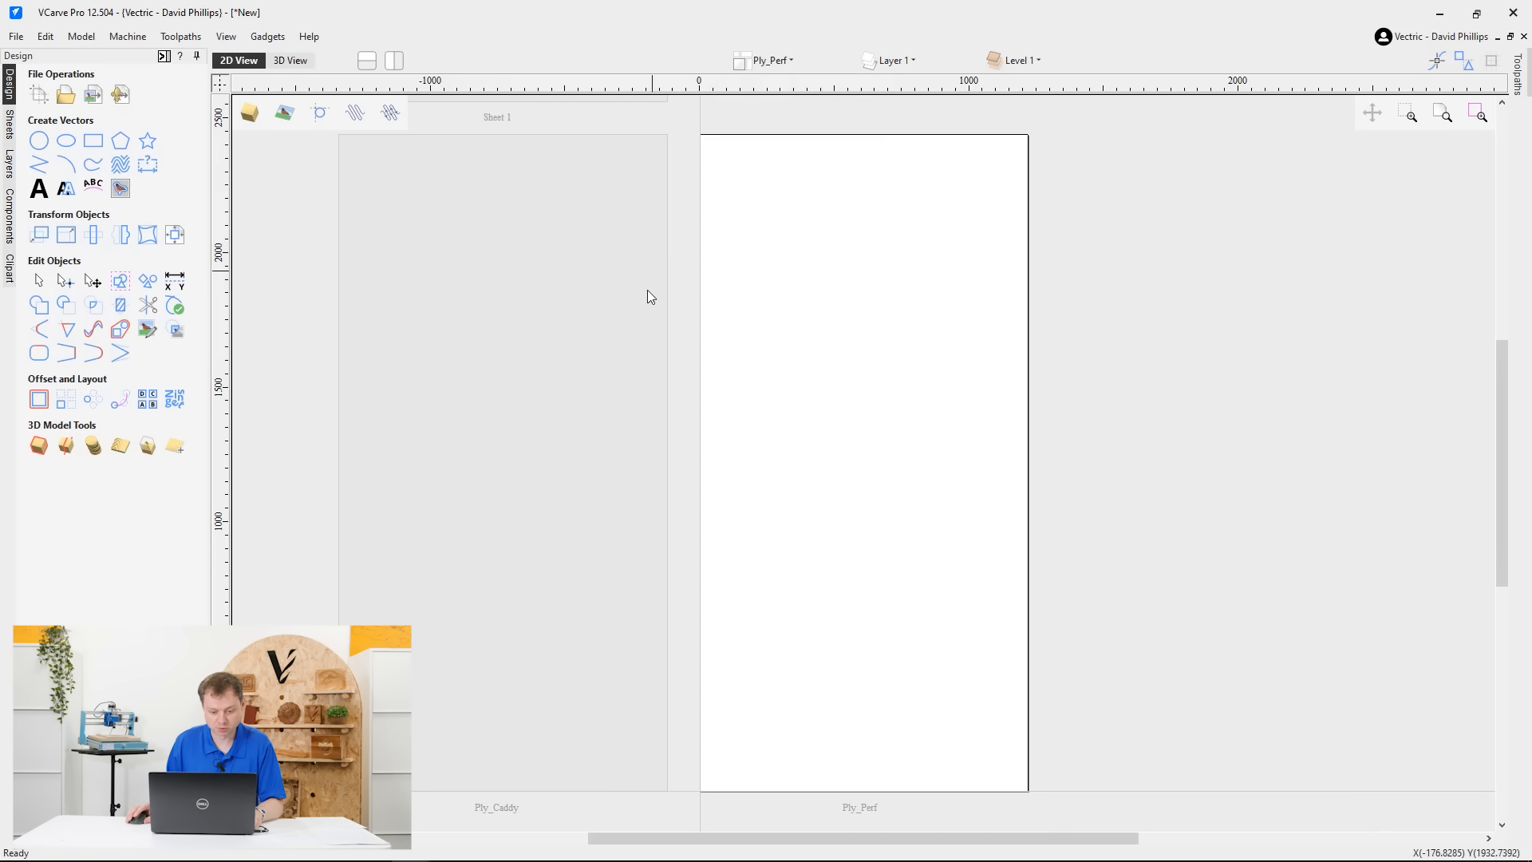
Review the arrangement of the sheets and the job setup of the Ply_Perf sheet without changing it
middle_drag(648, 289, 833, 594)
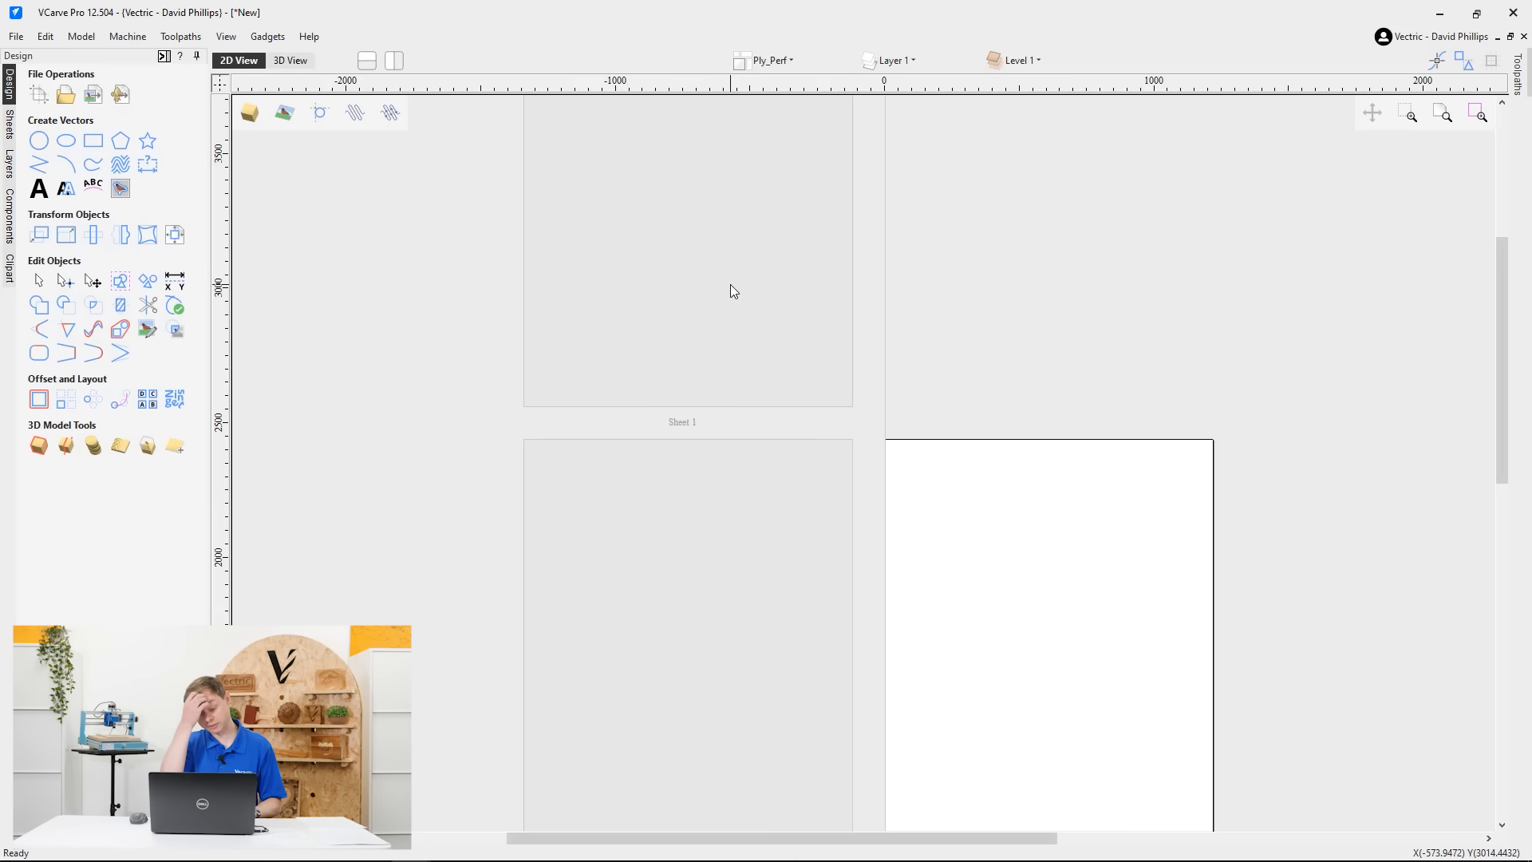
scroll(726, 319, down, 3)
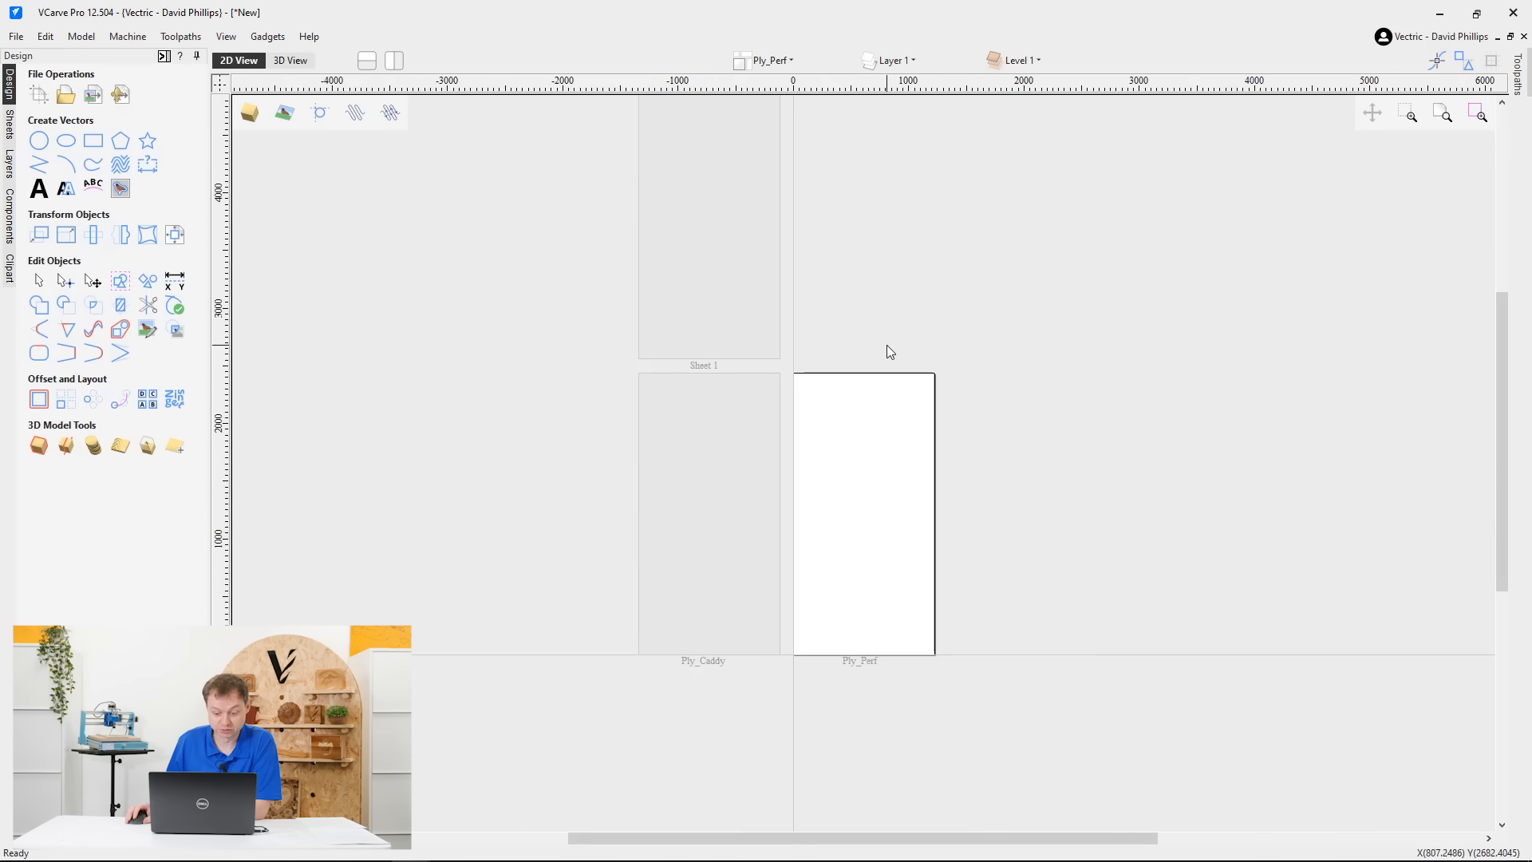
middle_drag(897, 545, 905, 452)
scroll(905, 453, up, 1)
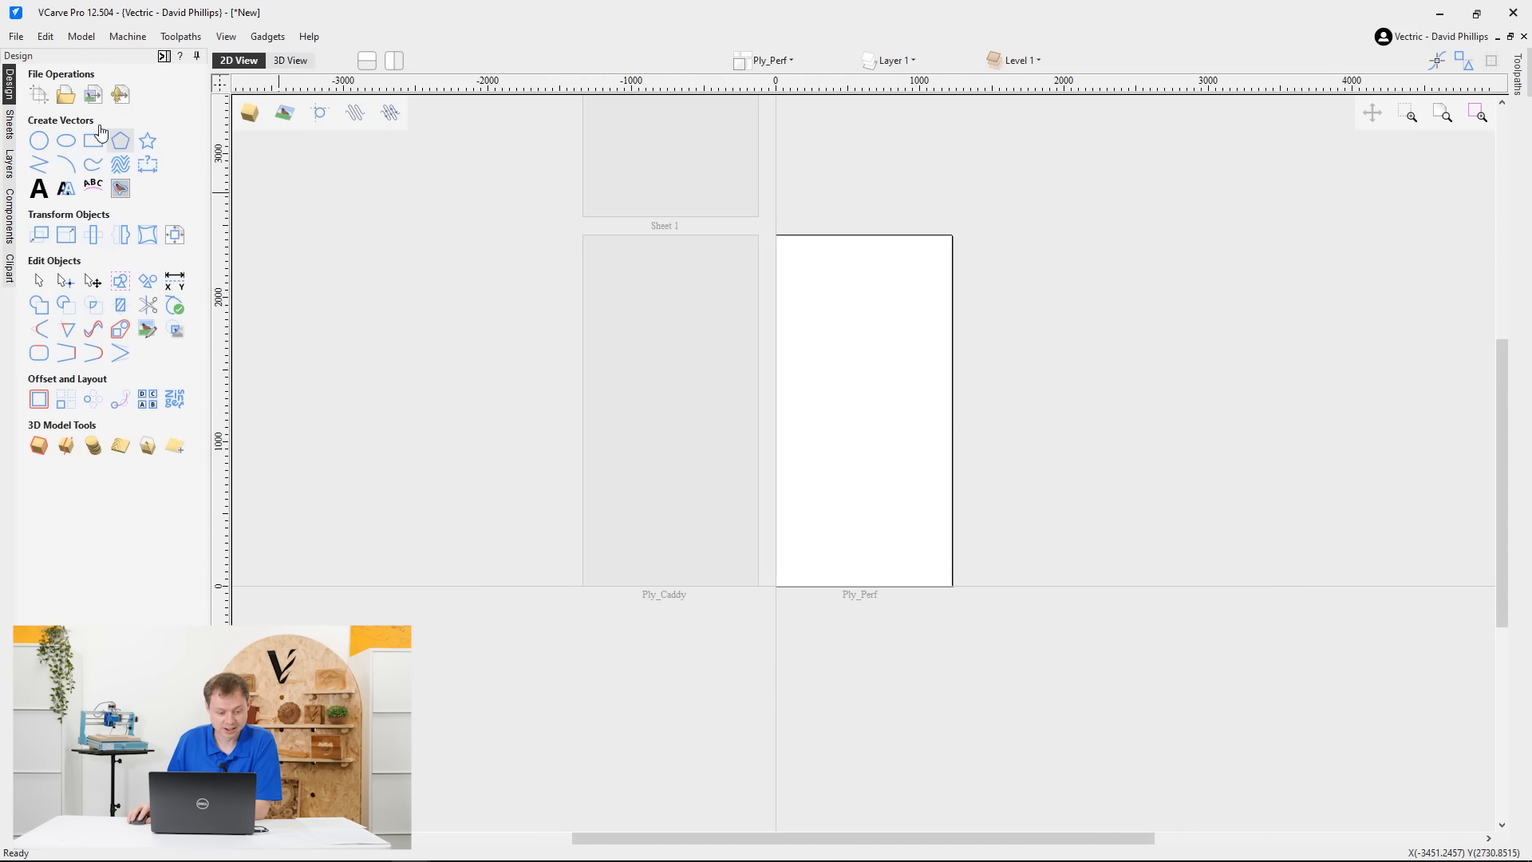
click(44, 99)
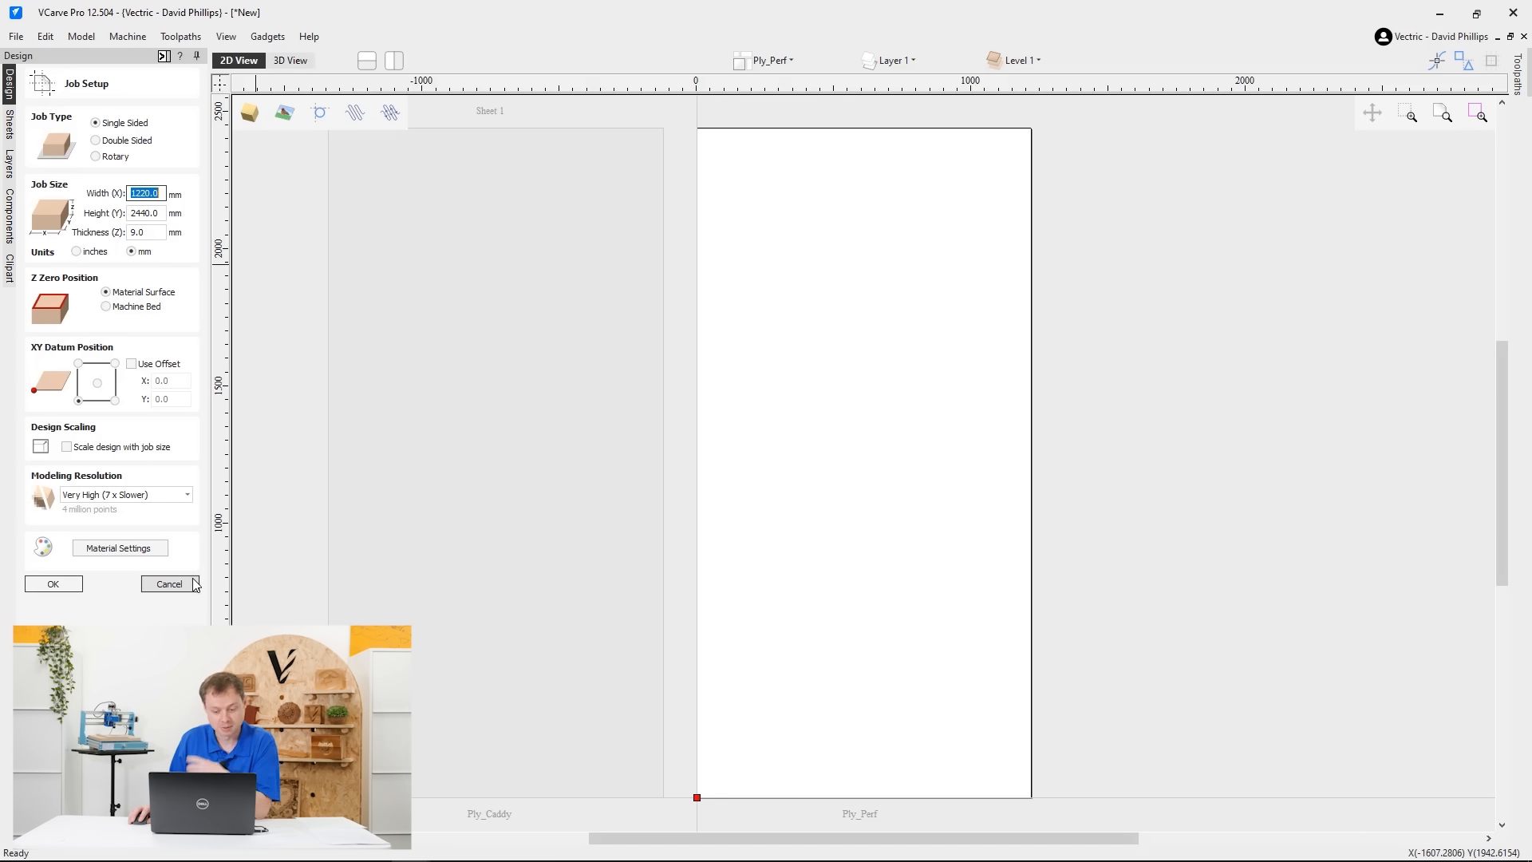
click(169, 584)
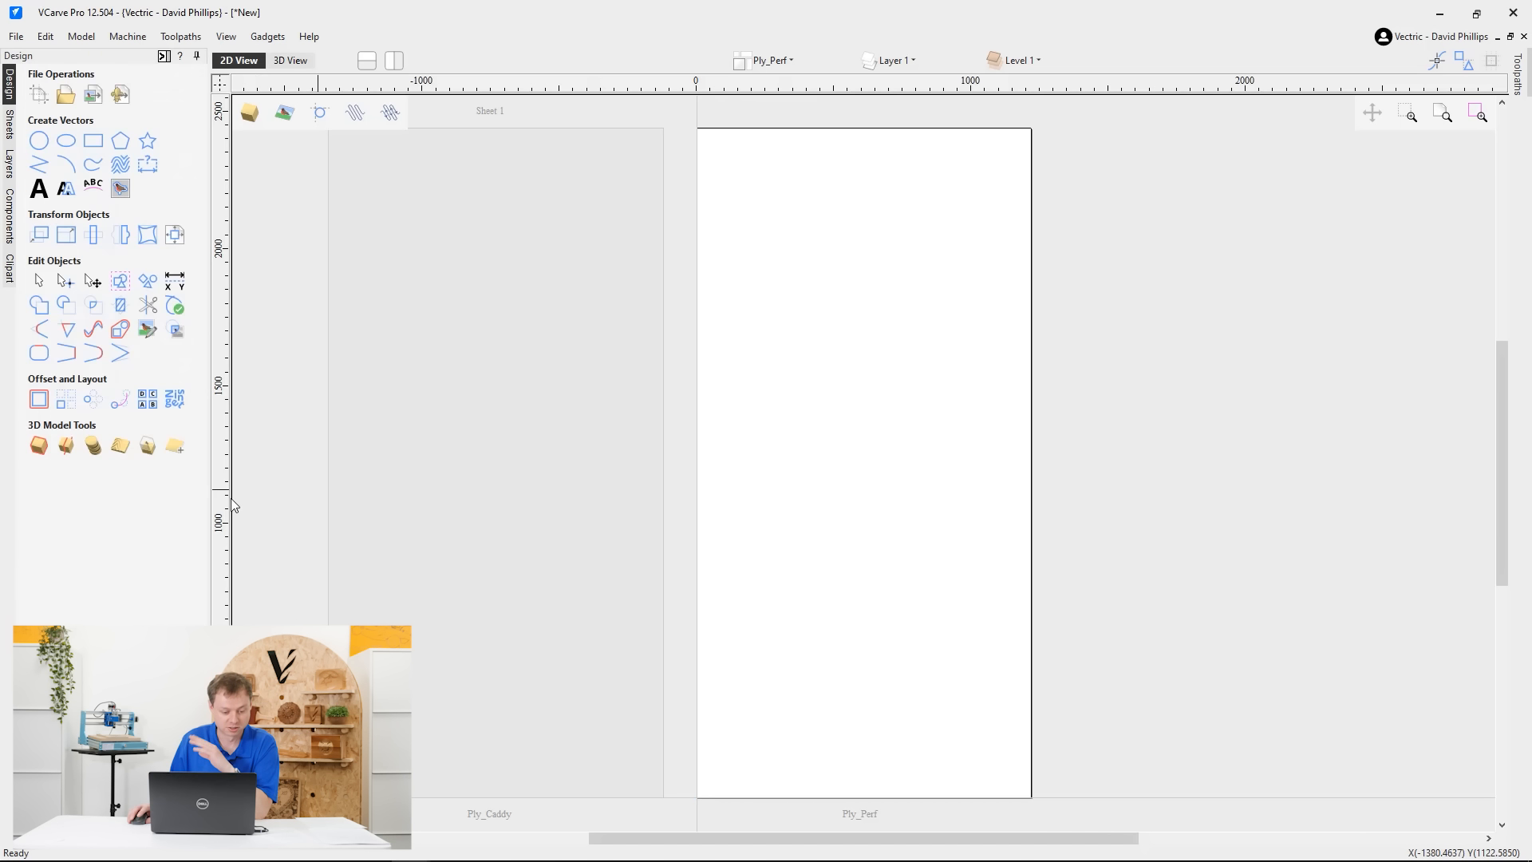
Add a new sheet to the sheets list and name it Foam
click(9, 126)
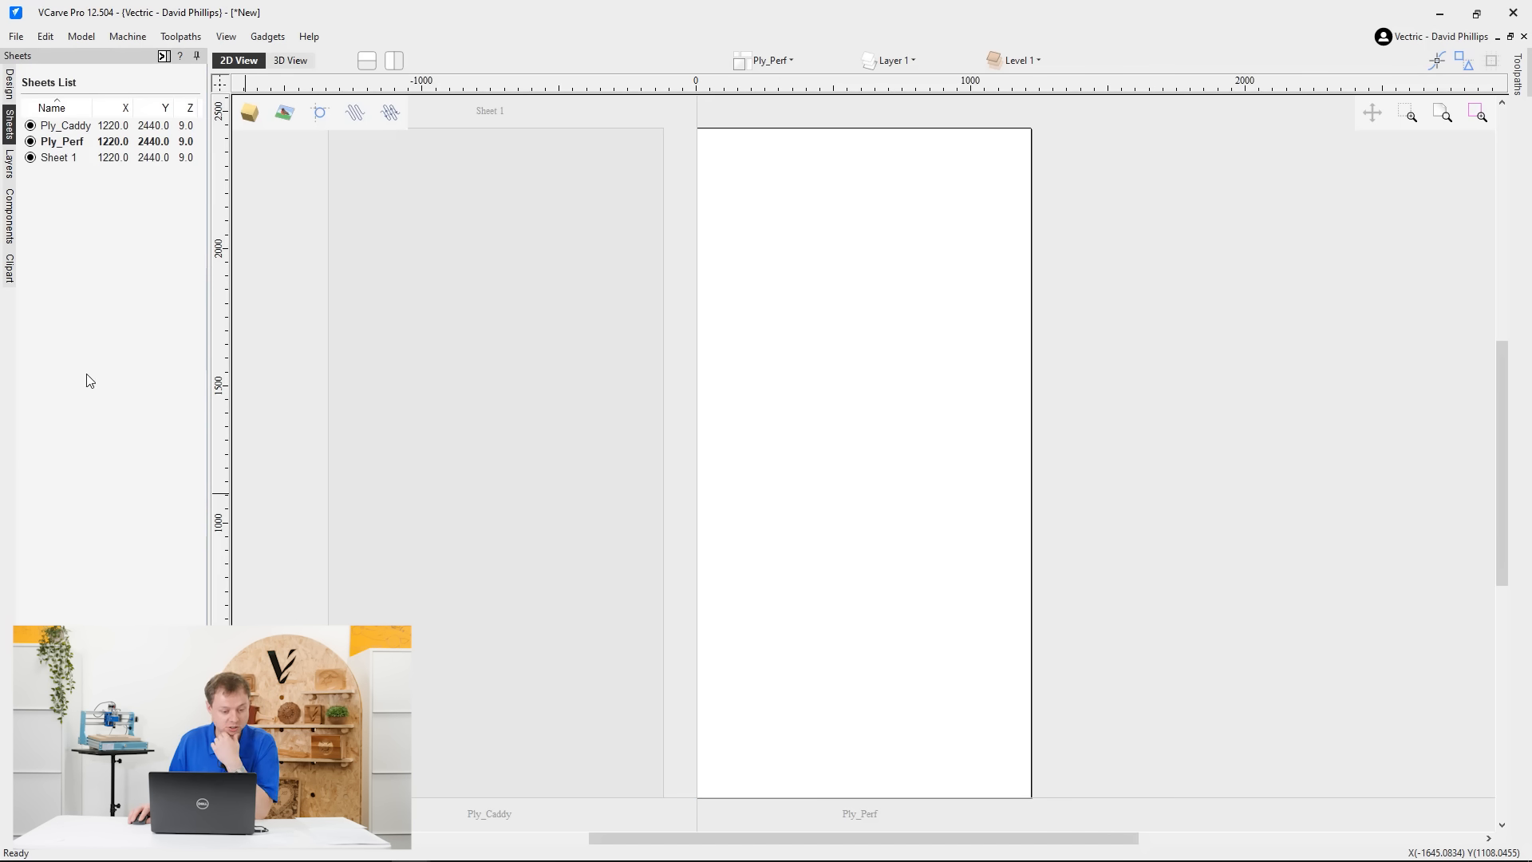
click(32, 834)
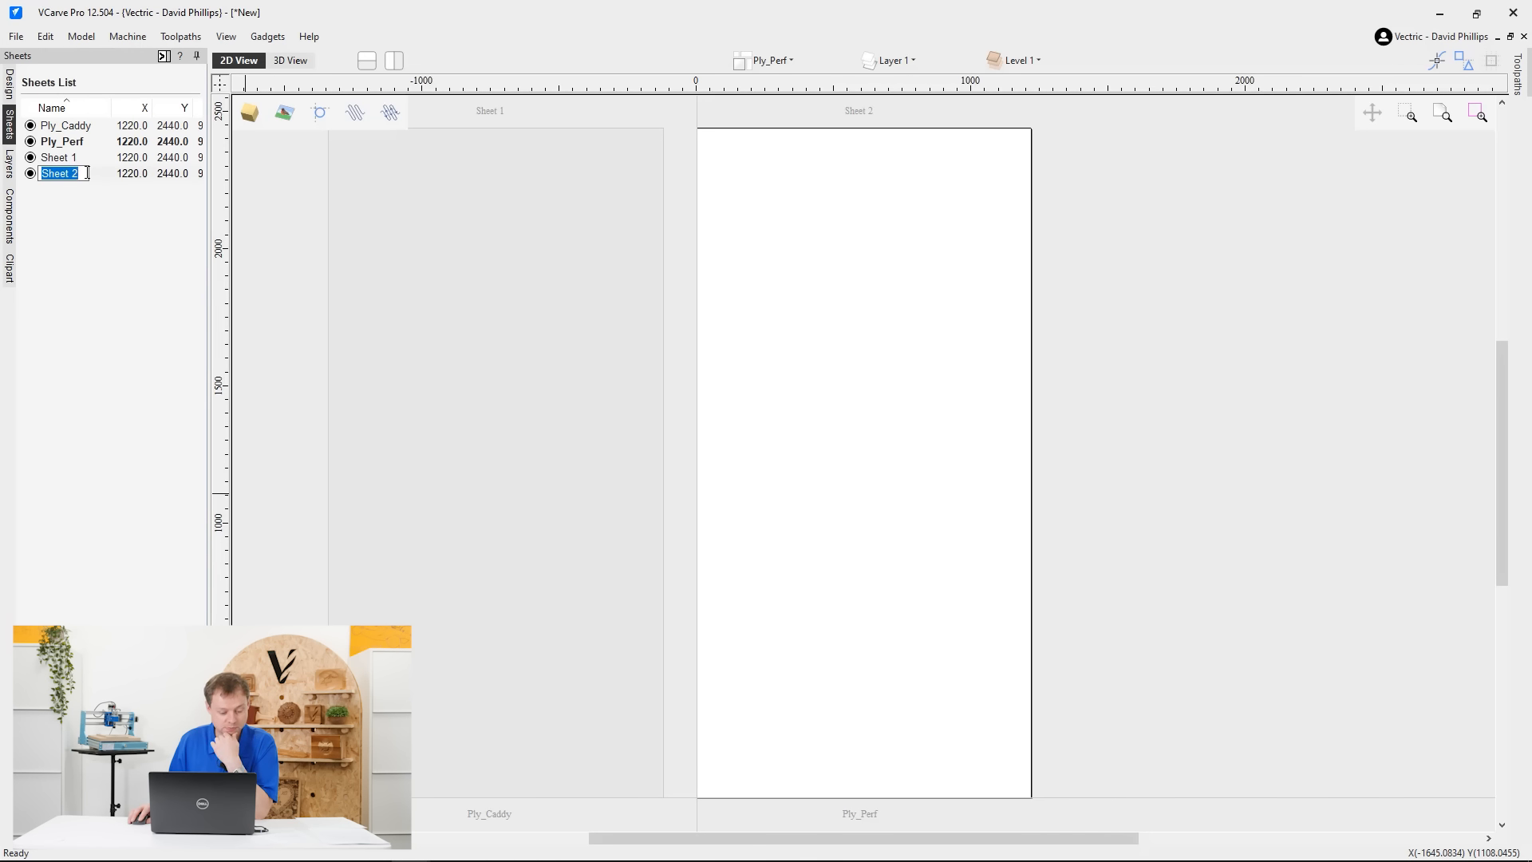
text(Foam)
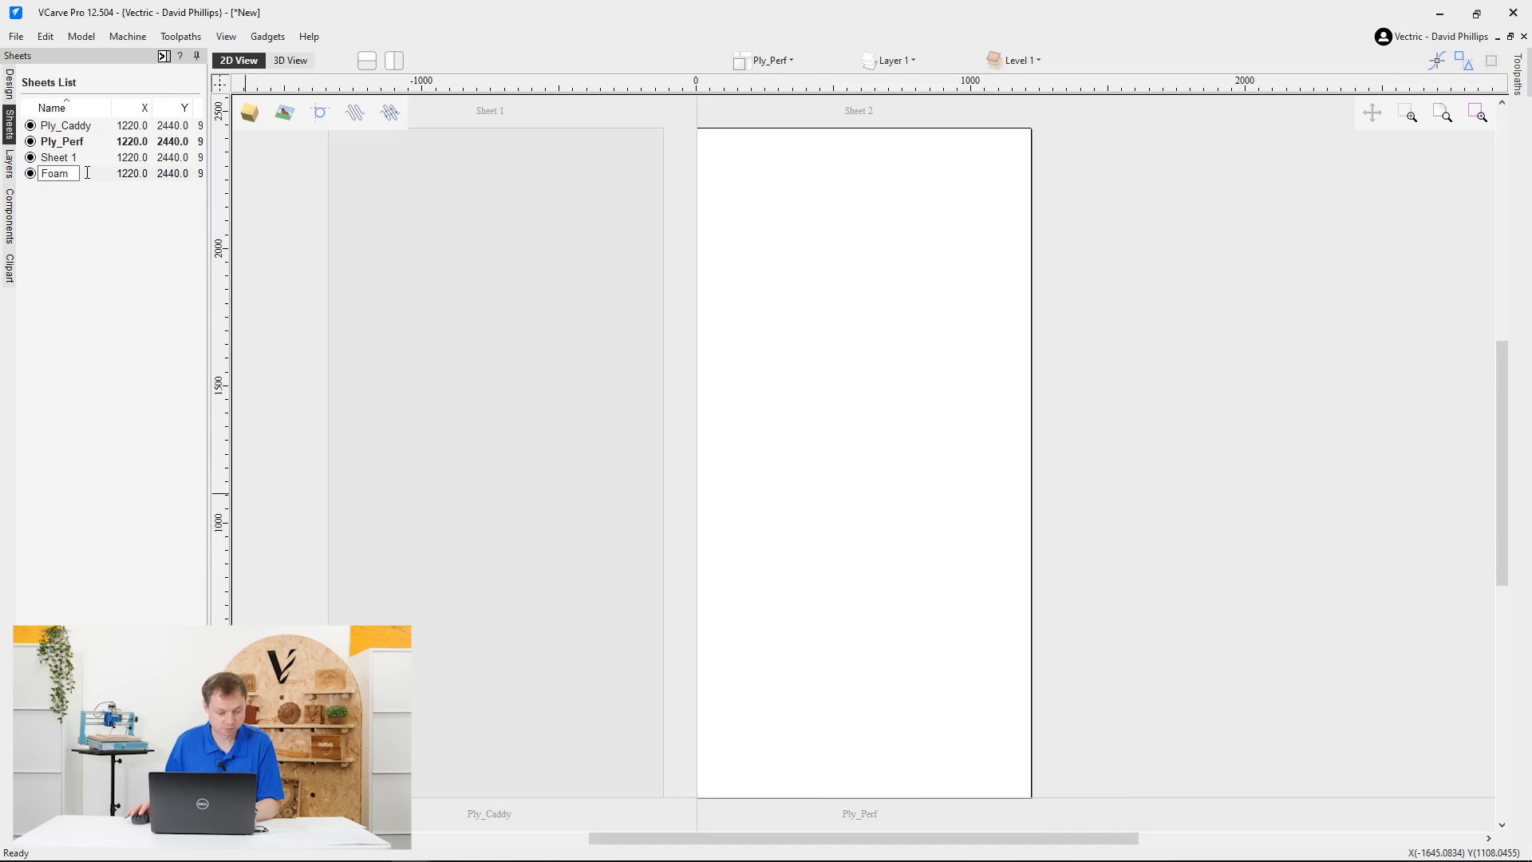
key(Return)
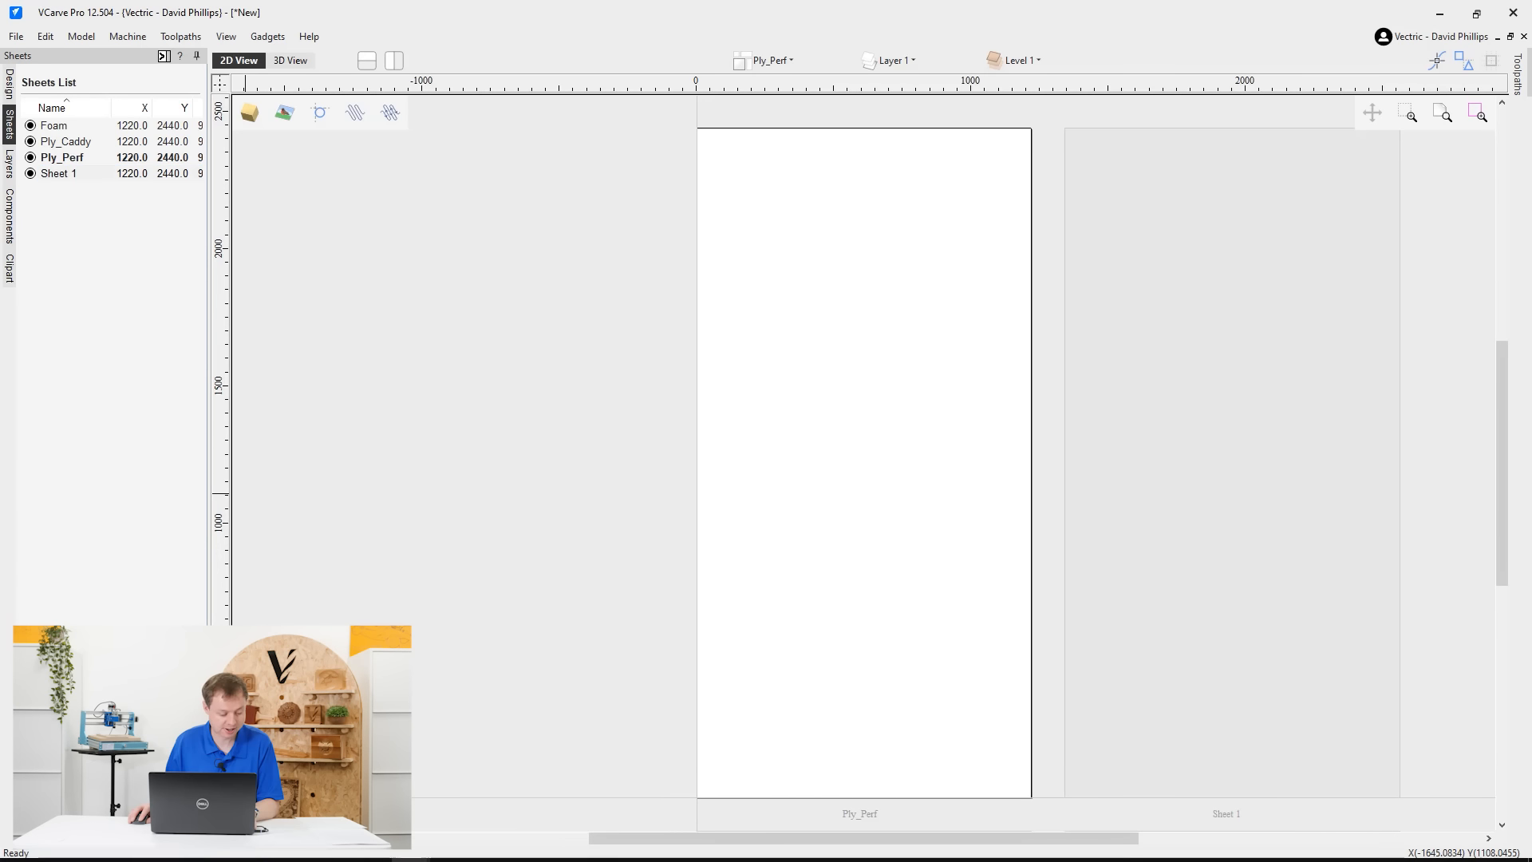
Resize Sheet 1 to 600 mm wide, 420 mm high and 50 mm thick
double_click(59, 173)
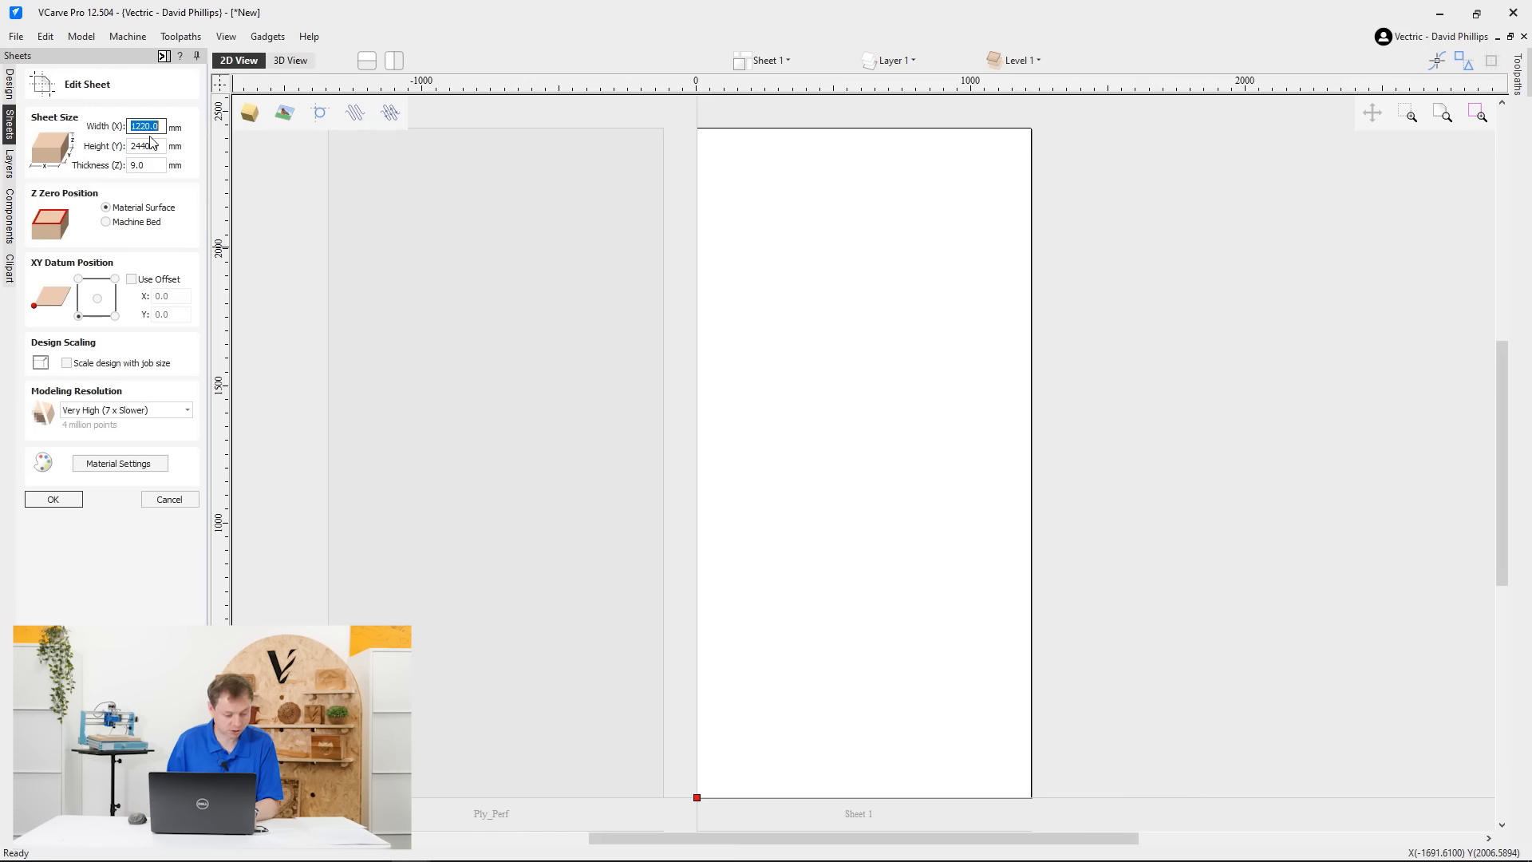
text(600)
key(Tab)
text(420)
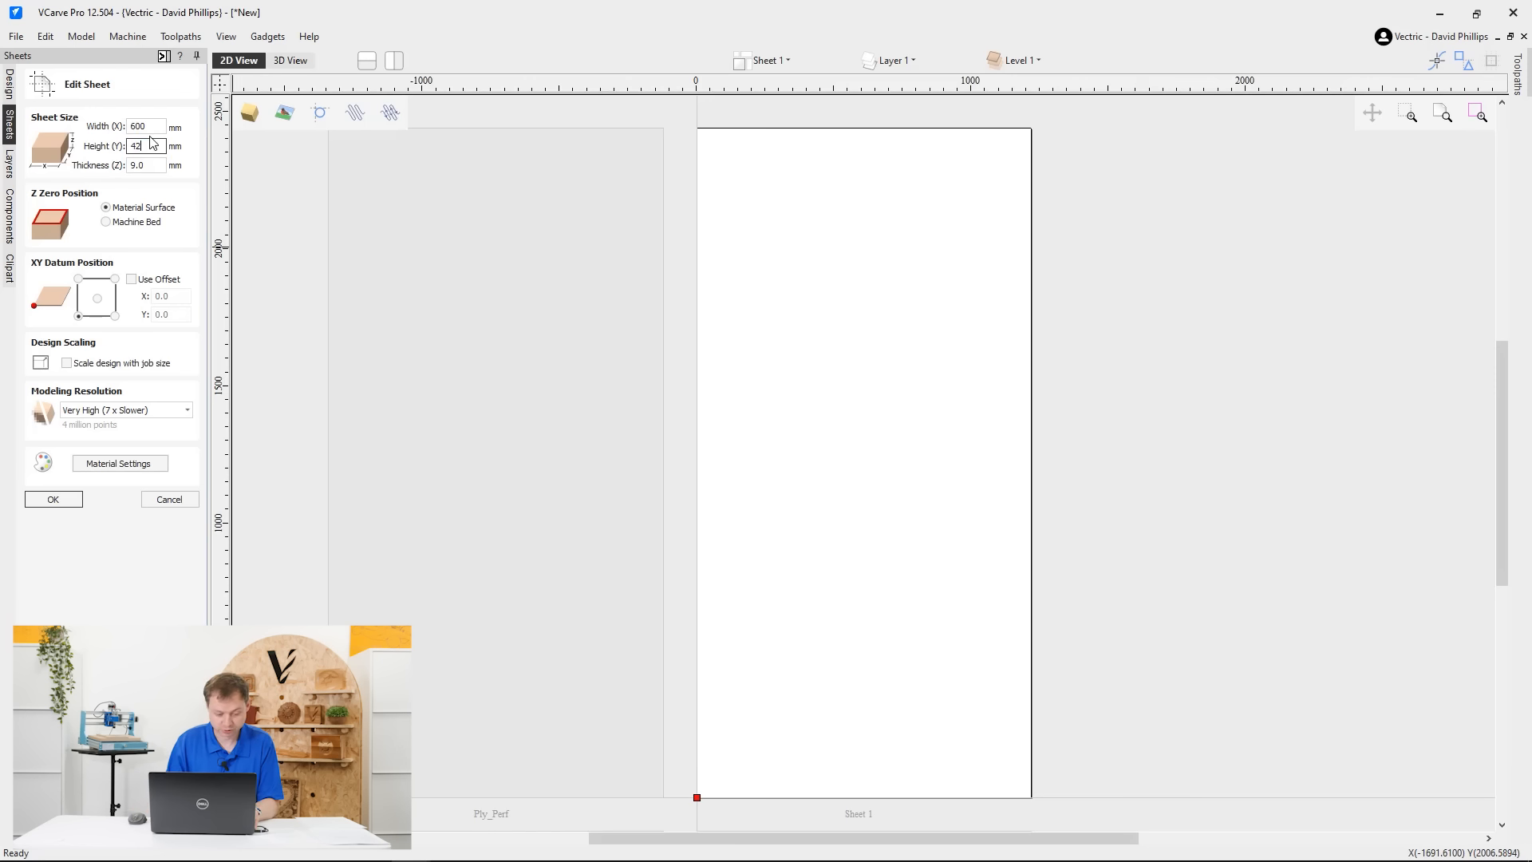
key(Tab)
key(Tab)
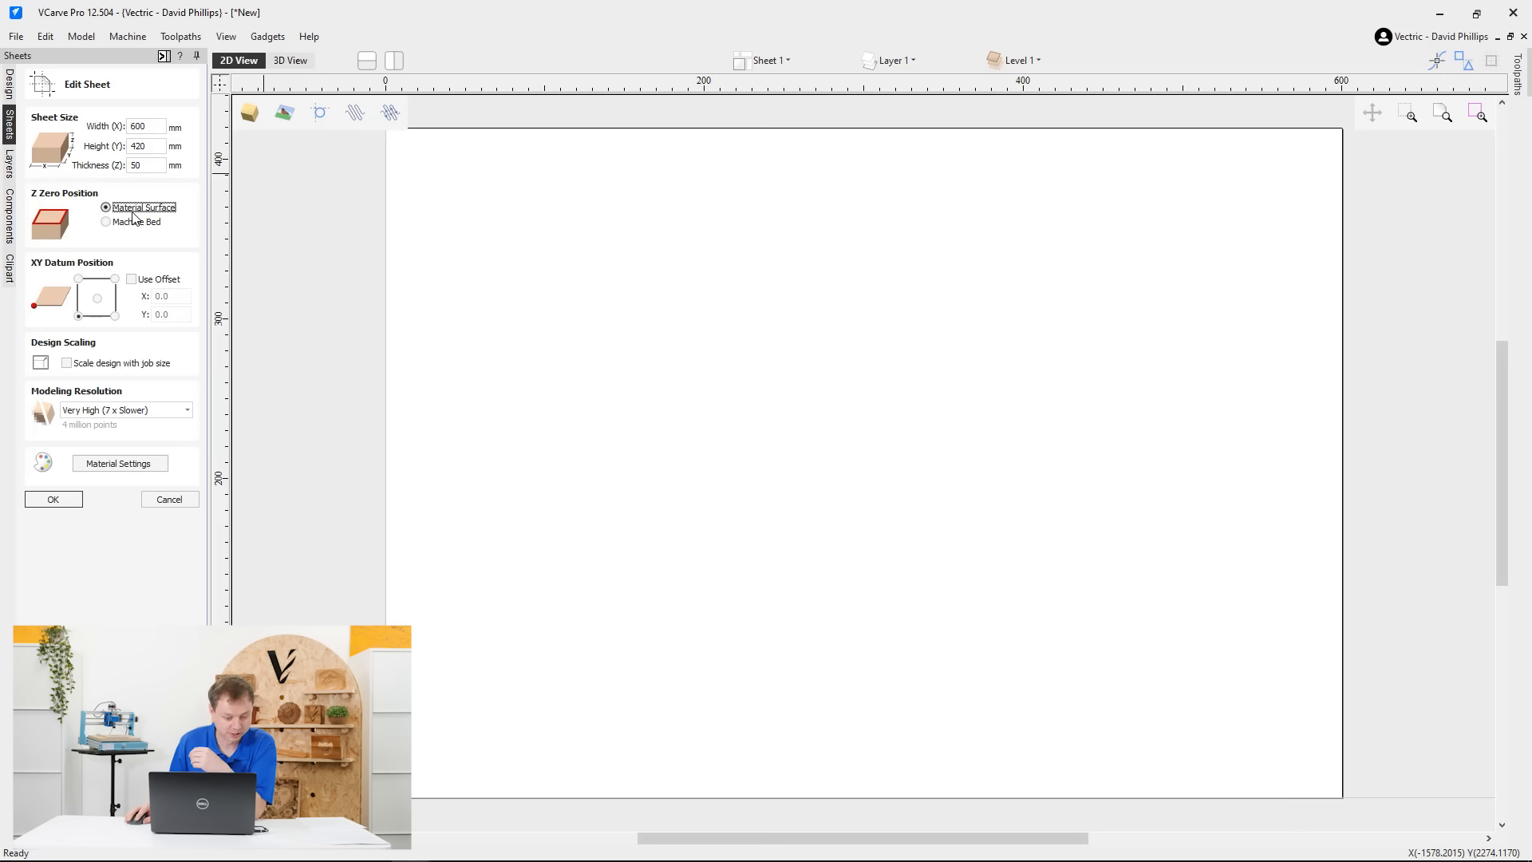
click(44, 501)
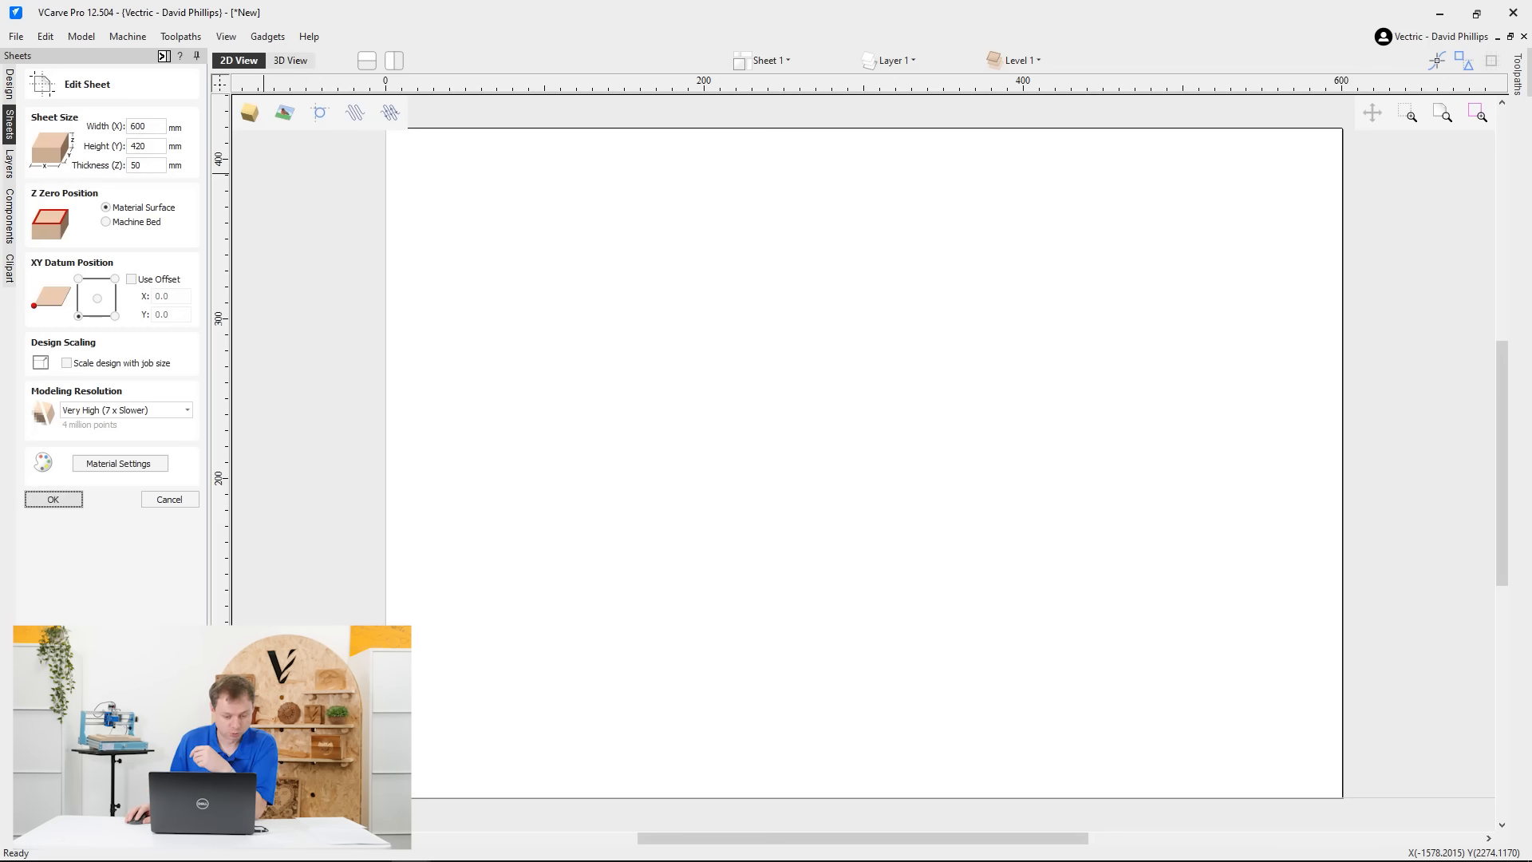
Make the Foam sheet the active sheet directly from the sheet layout in the 2D view
scroll(555, 595, down, 2)
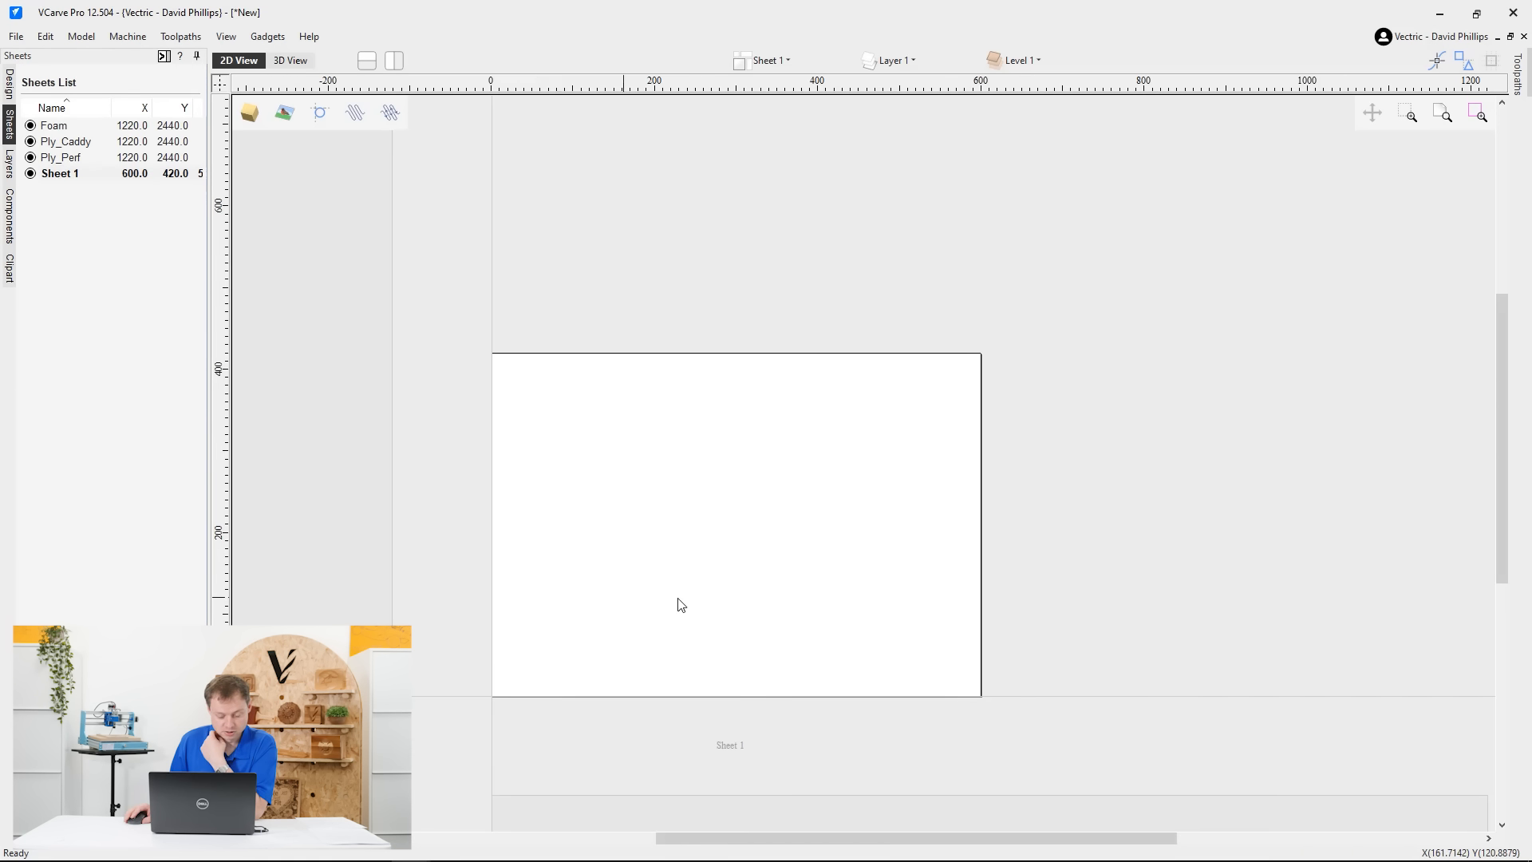
scroll(679, 598, down, 2)
middle_drag(679, 598, 734, 424)
scroll(845, 595, down, 1)
middle_drag(828, 548, 827, 202)
scroll(828, 252, up, 2)
middle_drag(828, 251, 830, 415)
scroll(831, 414, down, 1)
click(1450, 109)
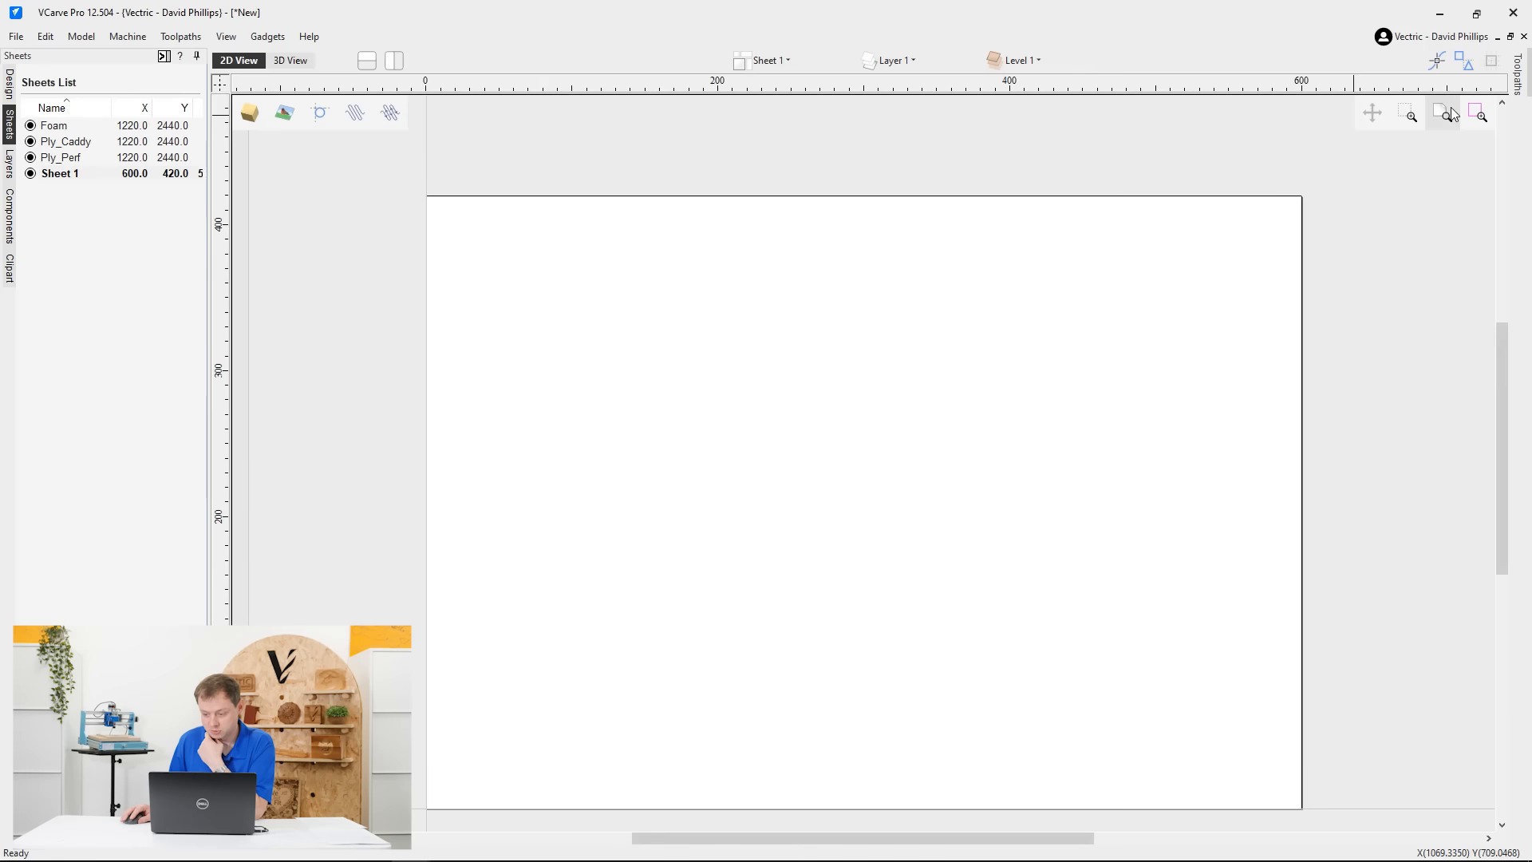
scroll(938, 598, down, 4)
middle_drag(955, 582, 1039, 206)
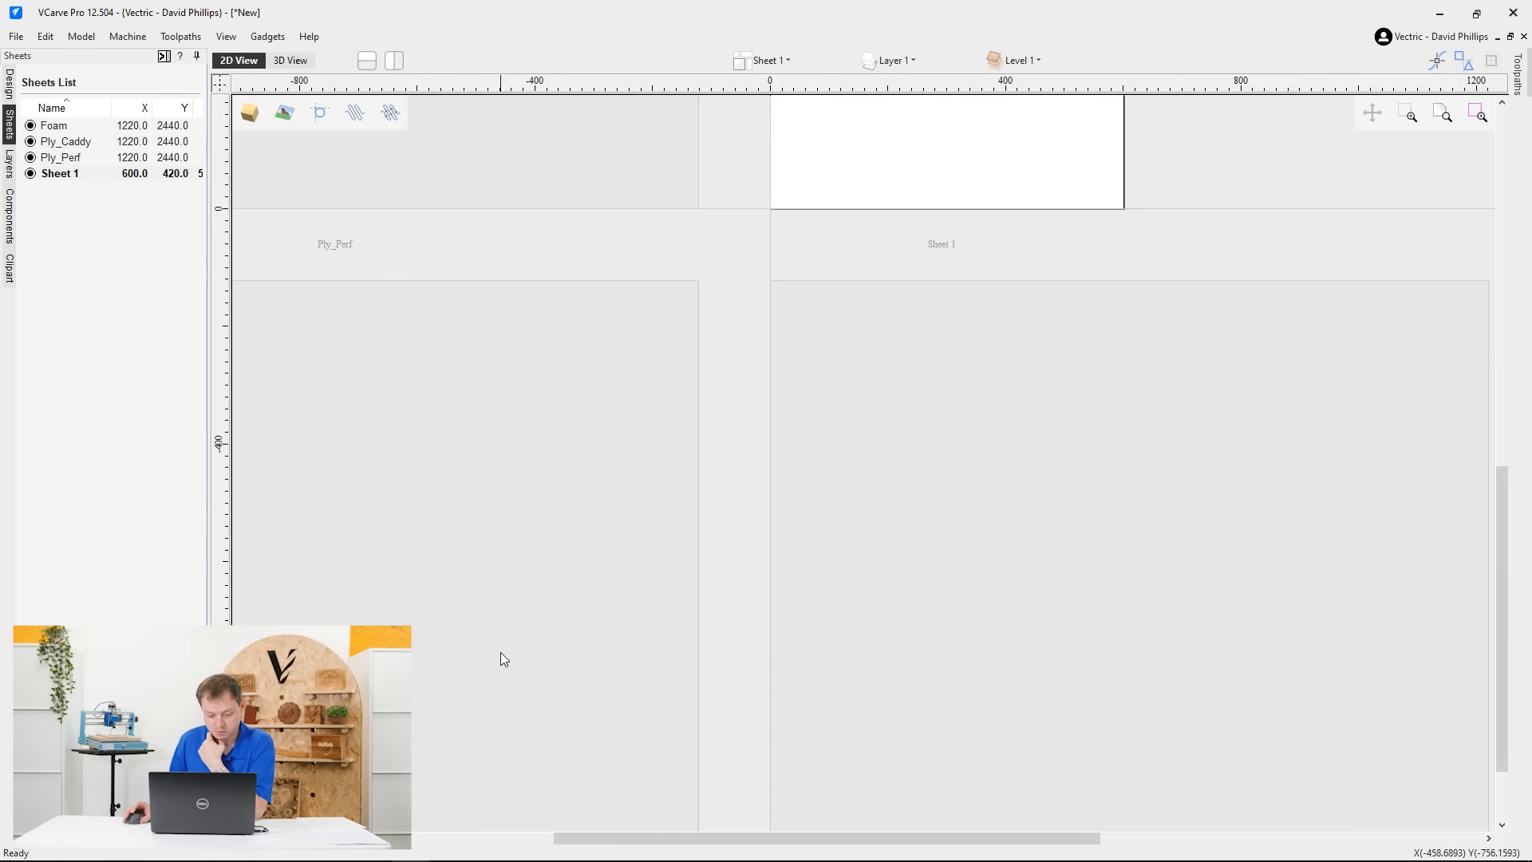
double_click(501, 646)
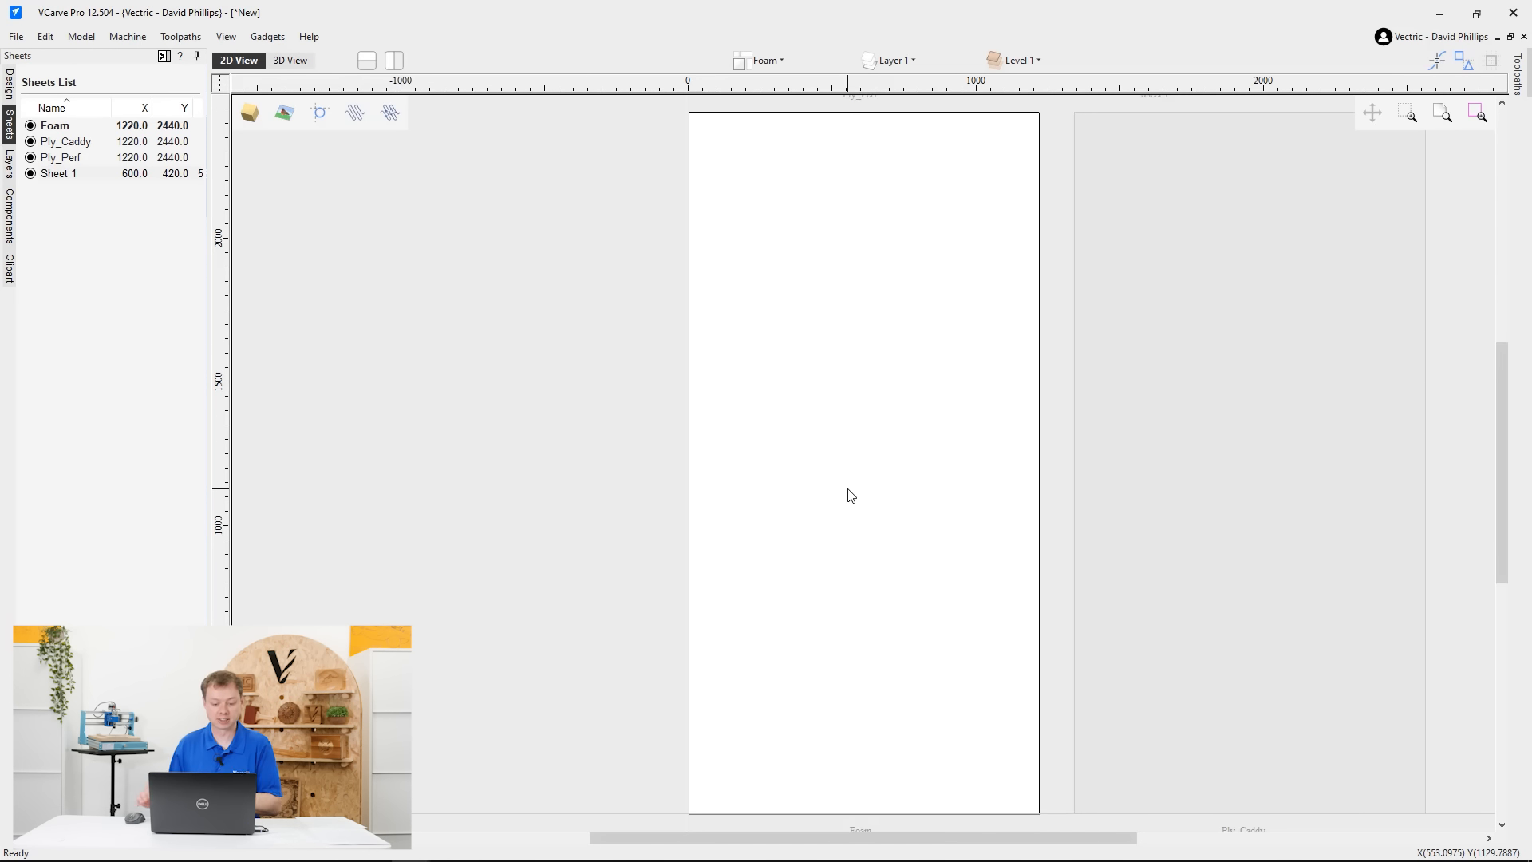
Start the Box Creator gadget and set the box to 500 mm wide, 300 mm deep and 254.5 mm high
click(9, 82)
click(267, 37)
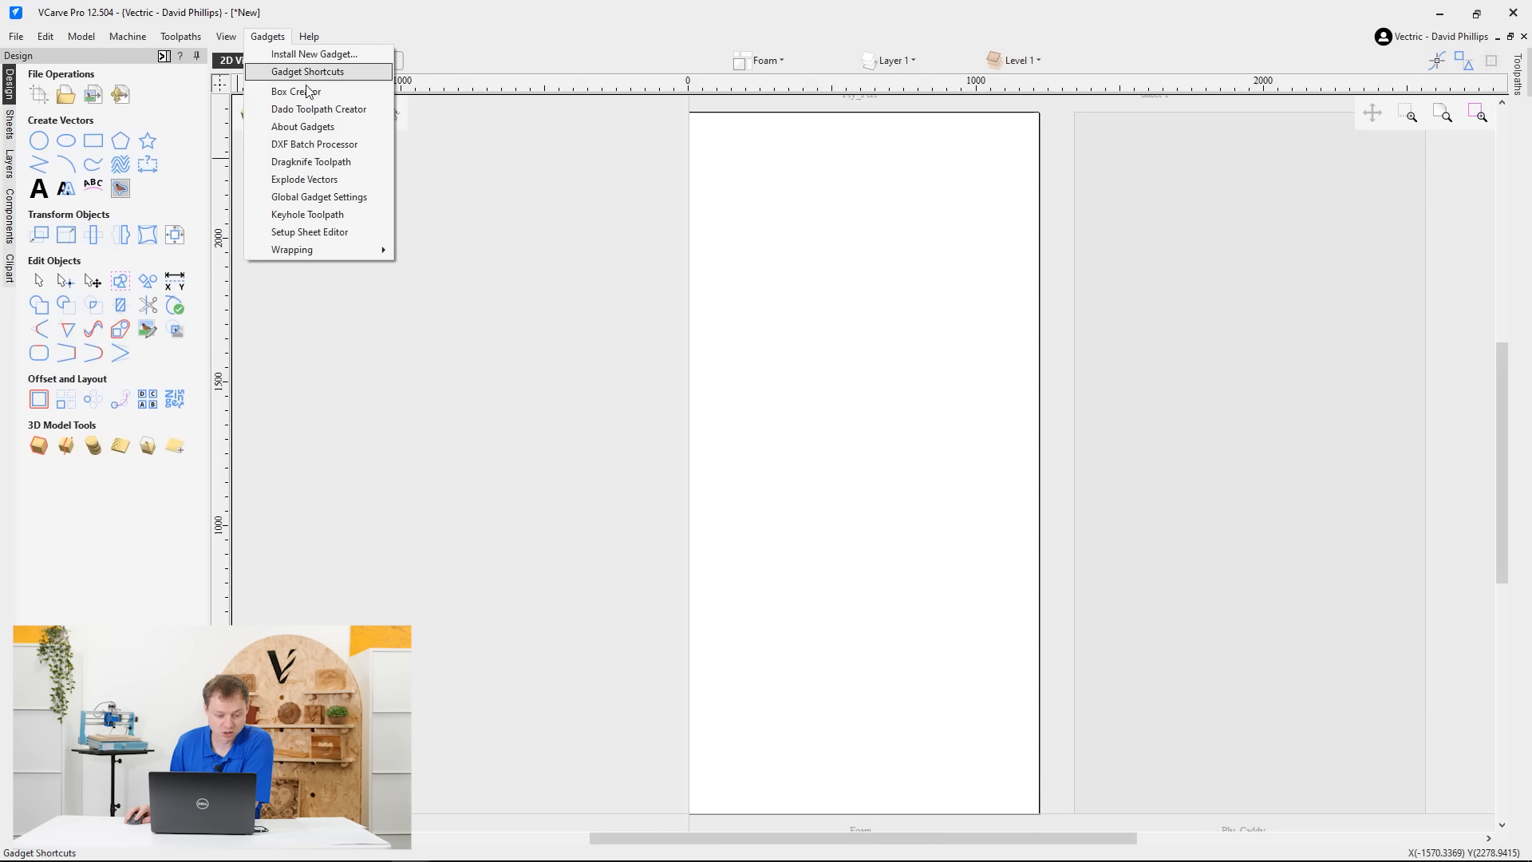
click(308, 92)
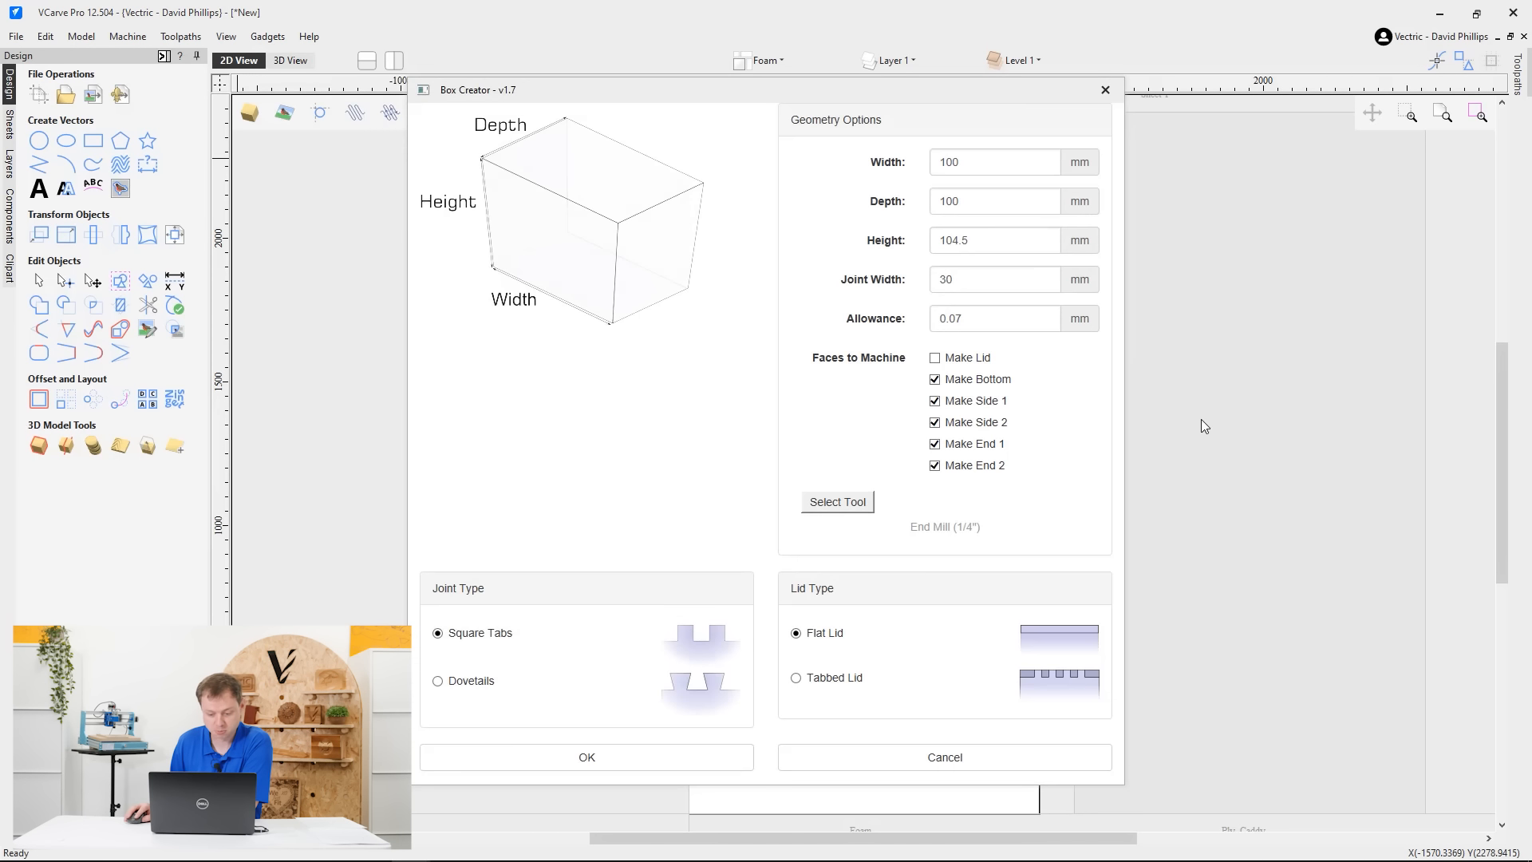
click(1006, 165)
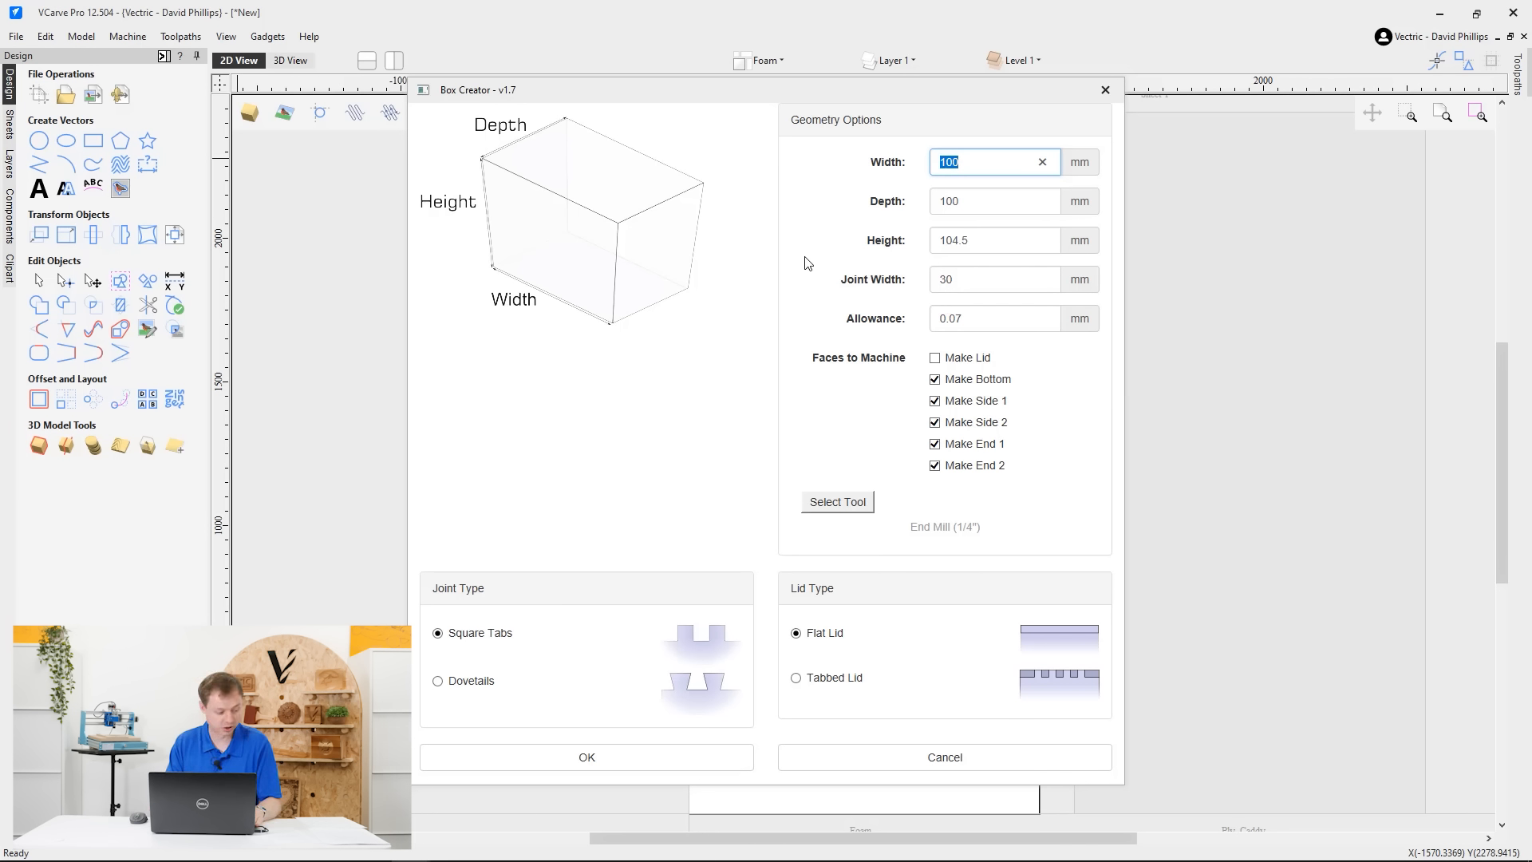
text(500)
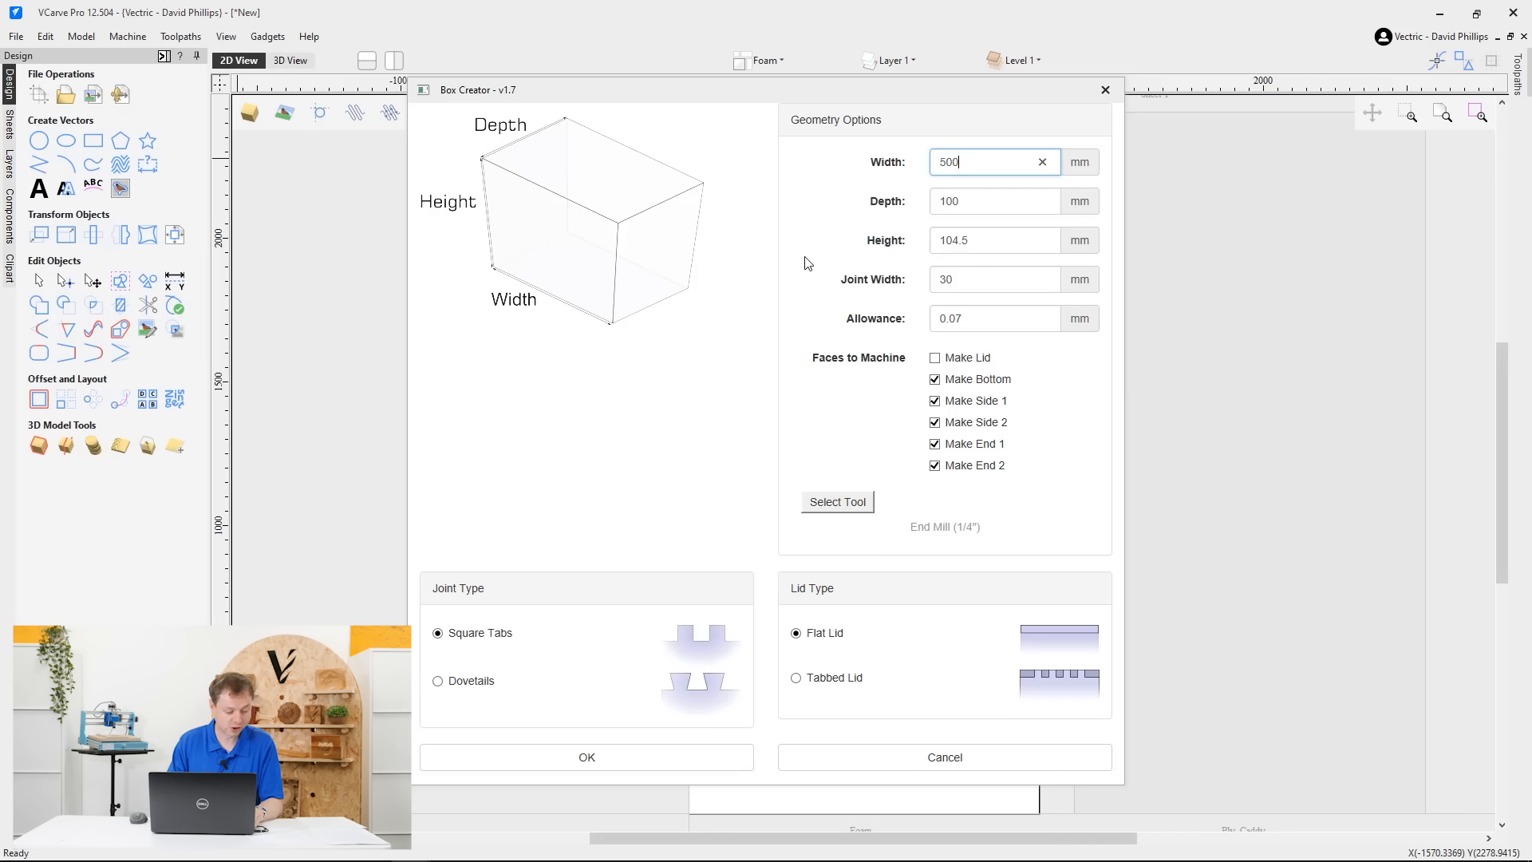
key(Tab)
text(30)
key(Tab)
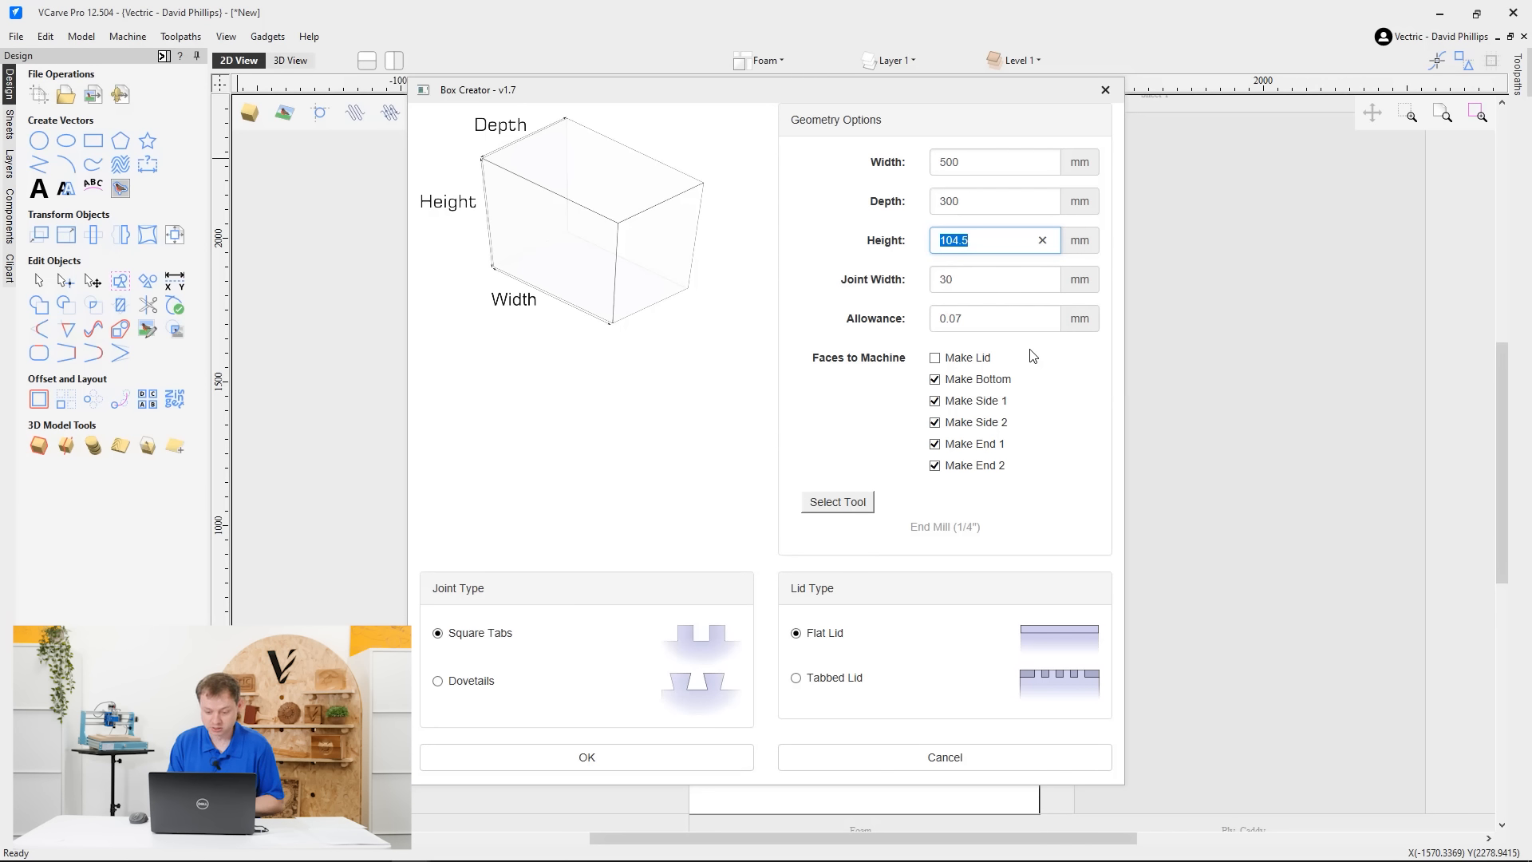
text(25)
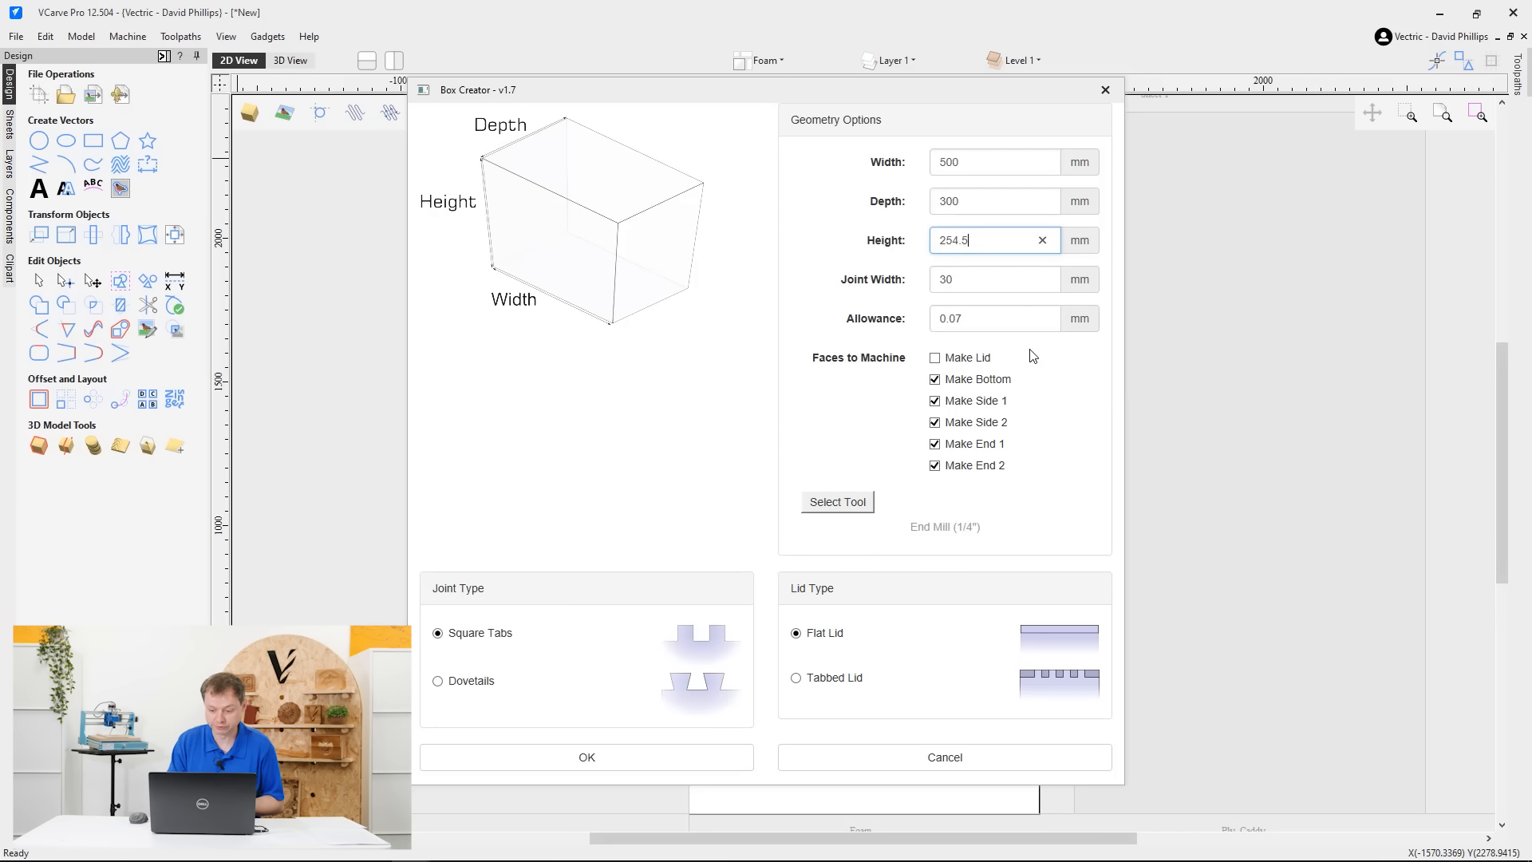
Set the box's joint width to 50 mm, keep the allowance, and generate the box parts
double_click(964, 285)
text(50)
key(Tab)
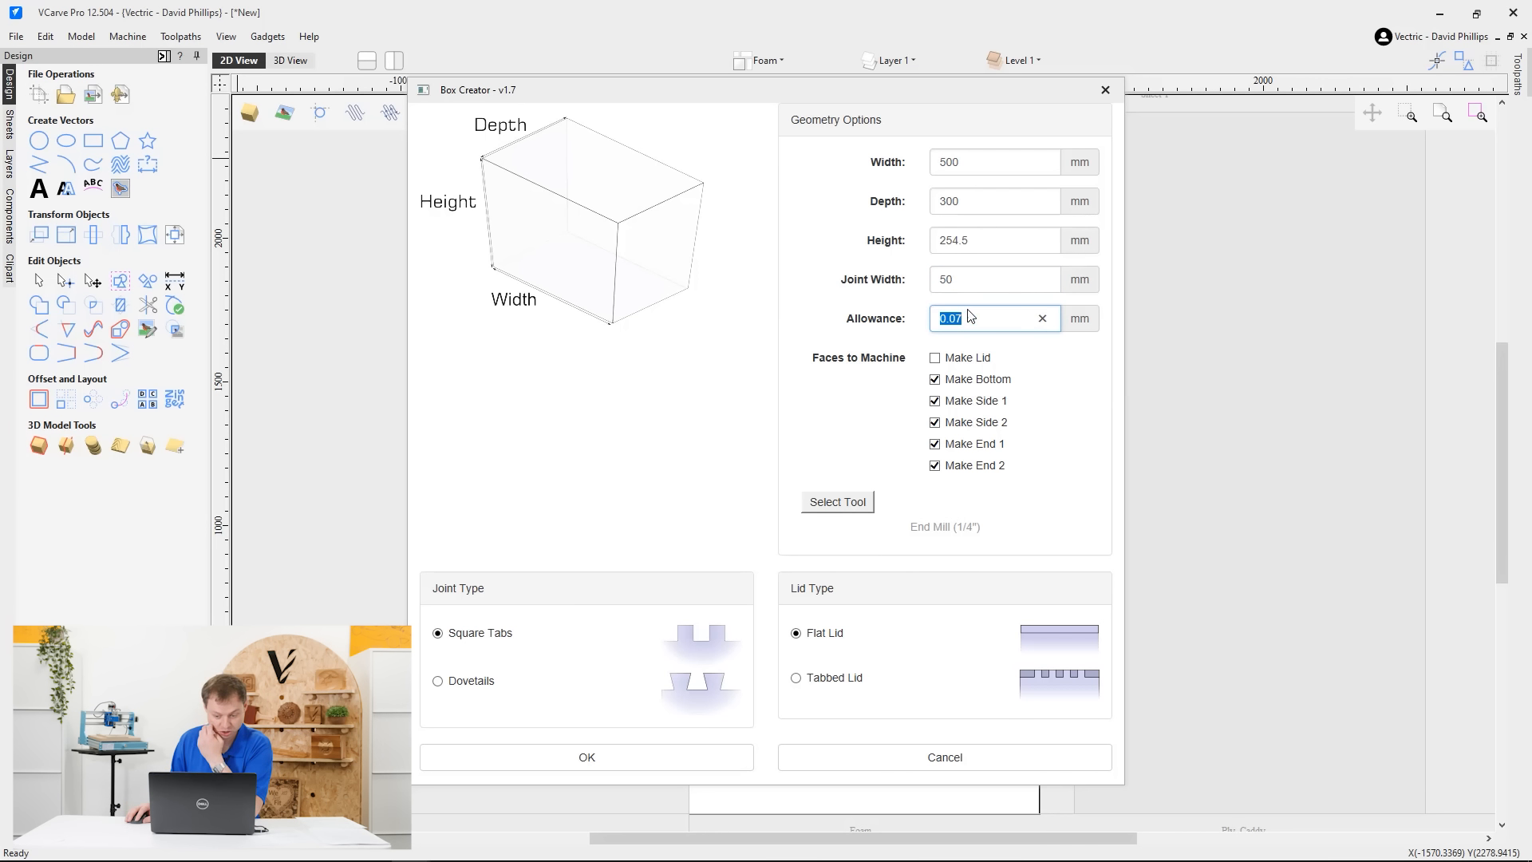
drag(971, 321, 962, 327)
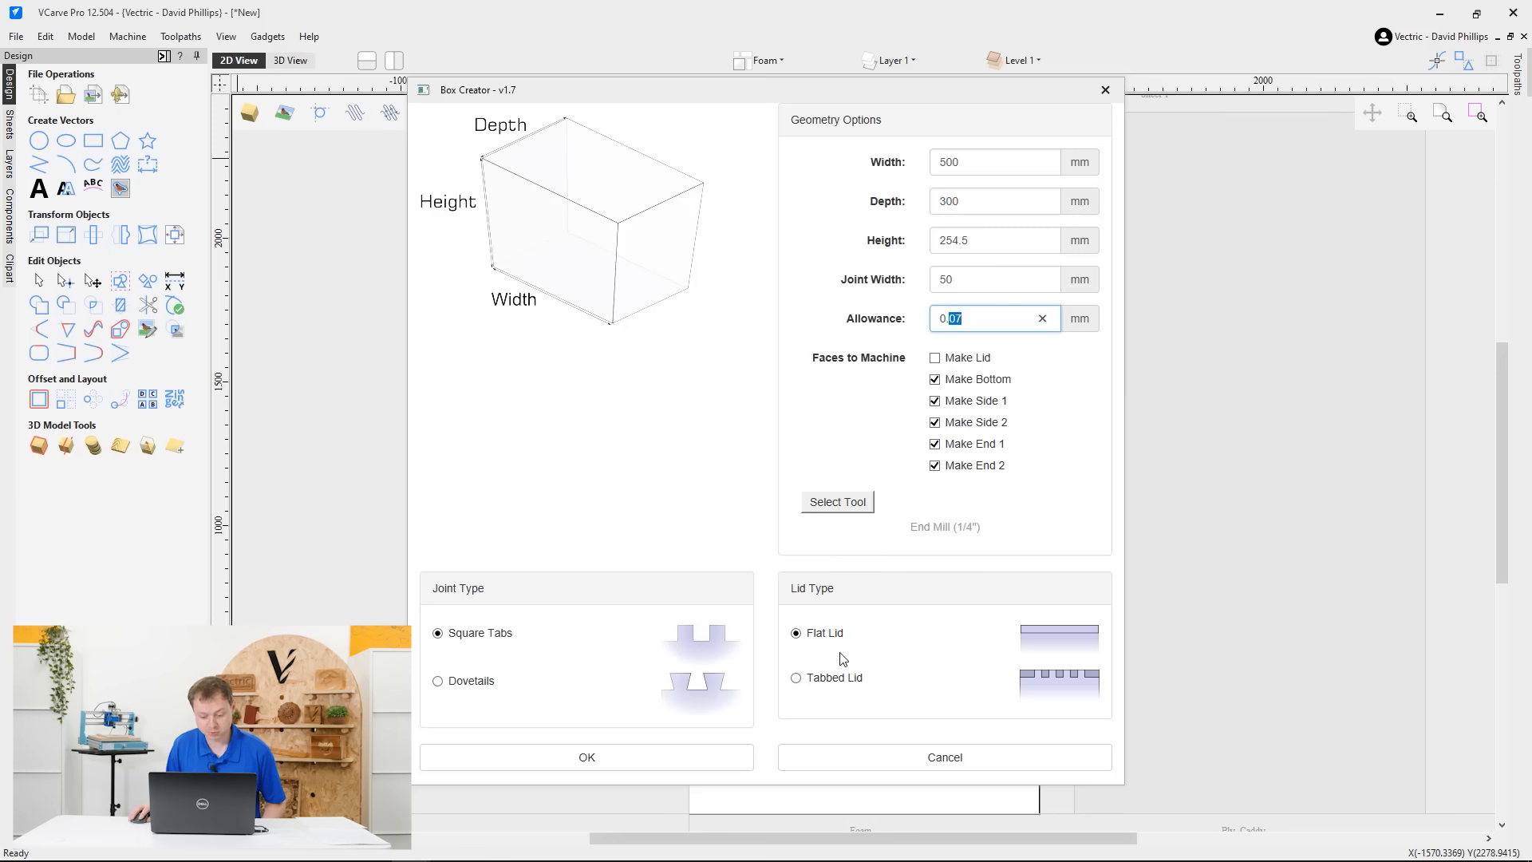
click(621, 759)
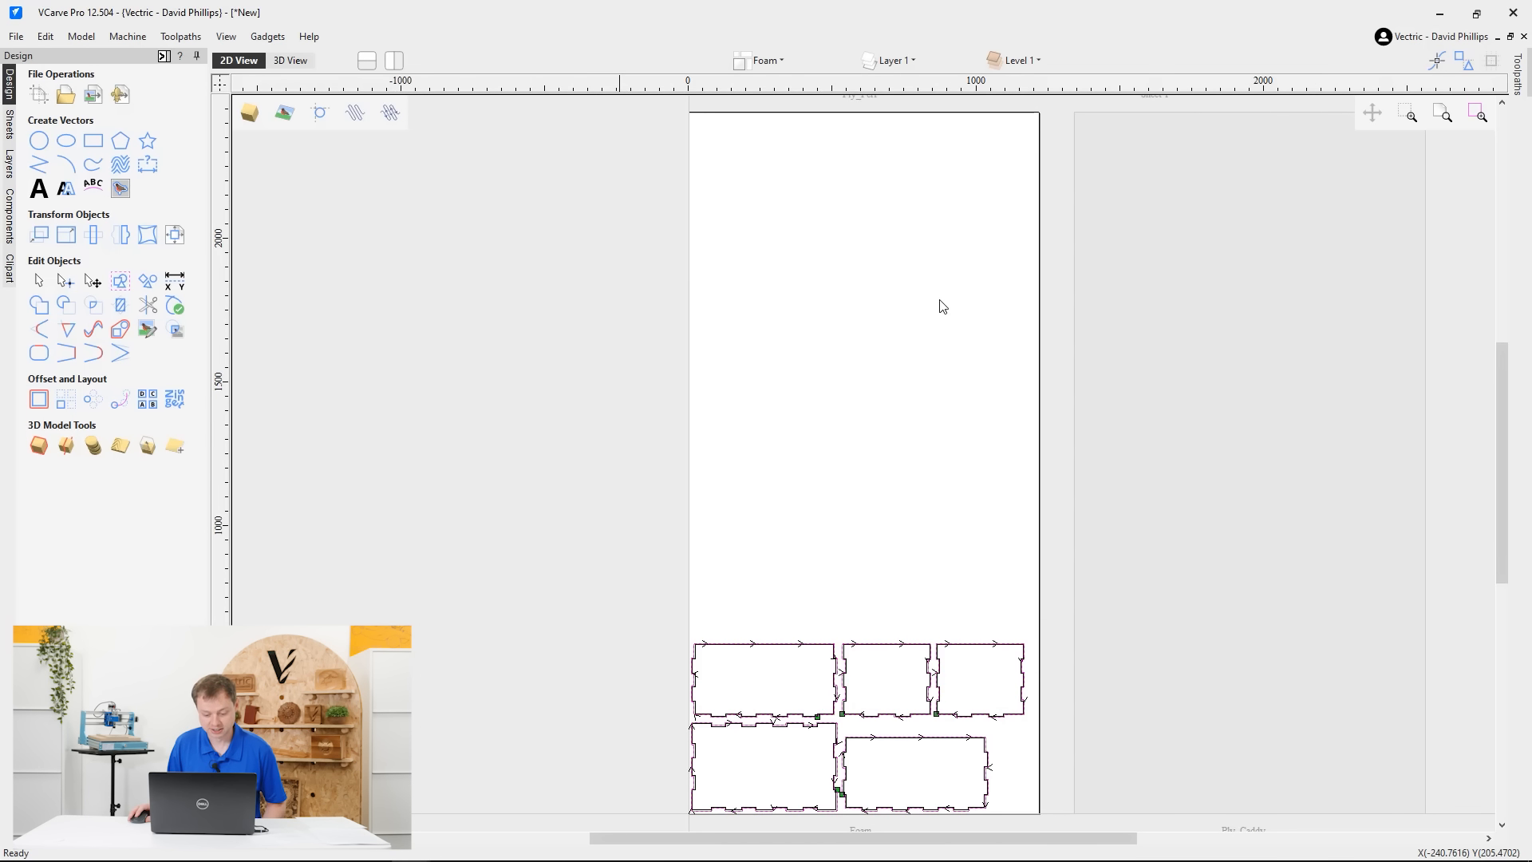
Open the Box_Cut_Out toolpath for editing and review the cutting parameters of its 1/4" end mill without changing them
scroll(949, 398, down, 5)
scroll(961, 513, up, 4)
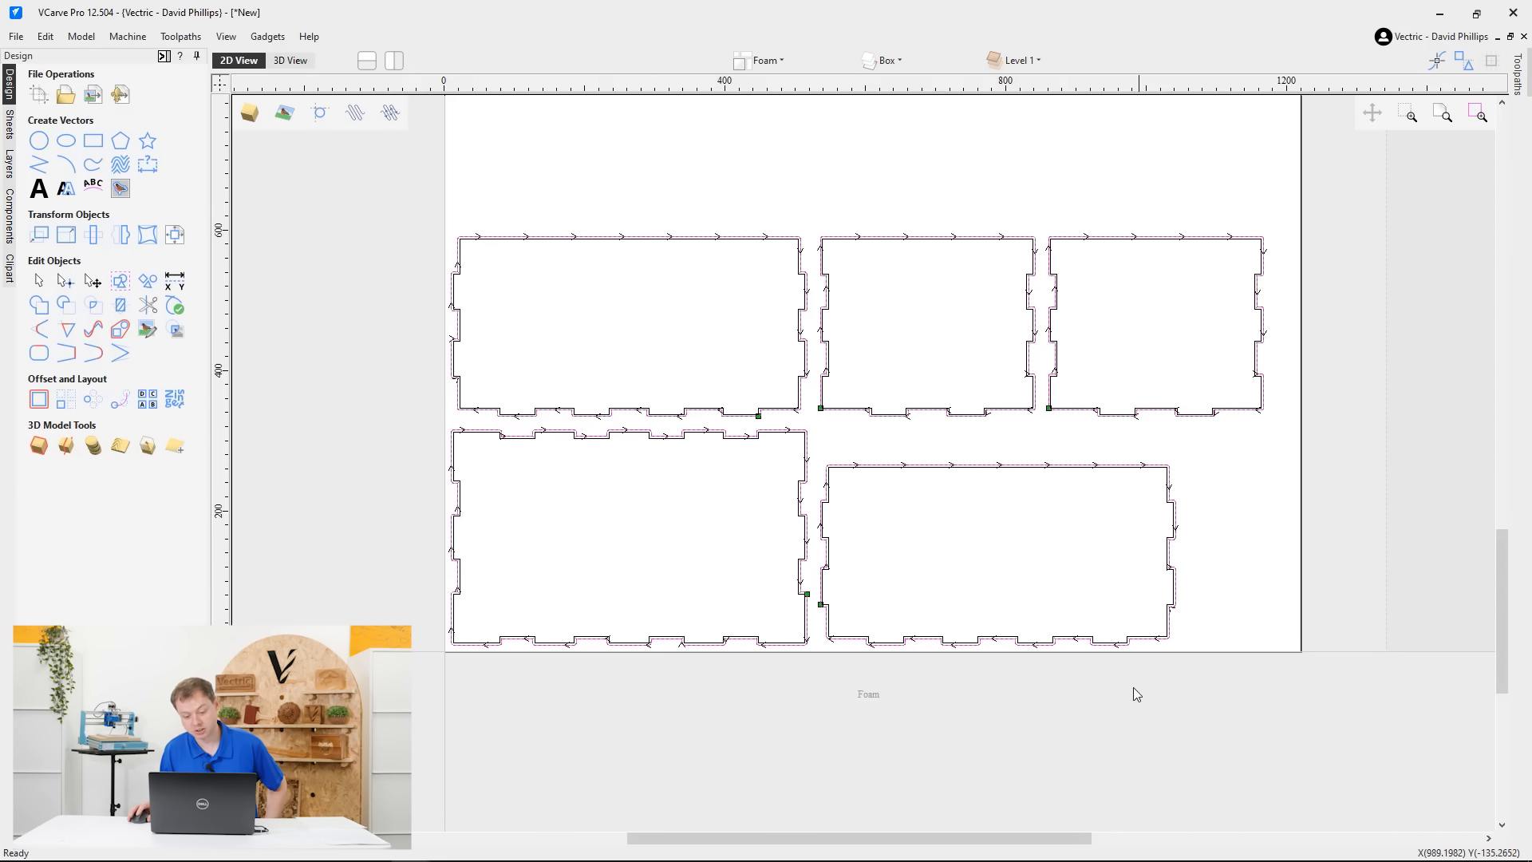
scroll(1116, 433, down, 2)
middle_drag(1116, 433, 1063, 722)
middle_drag(1112, 657, 1119, 473)
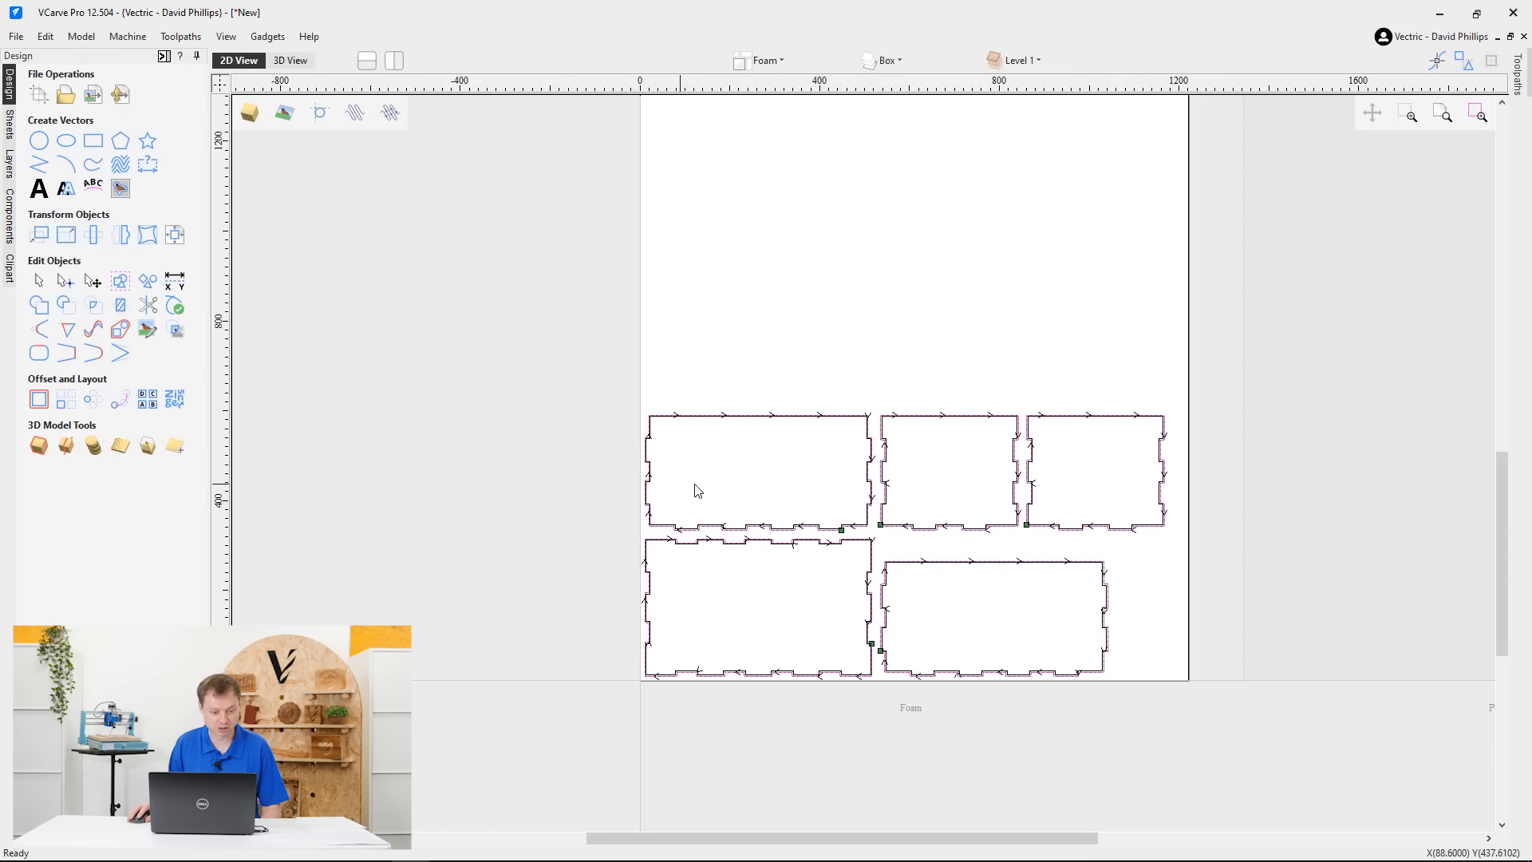
click(164, 56)
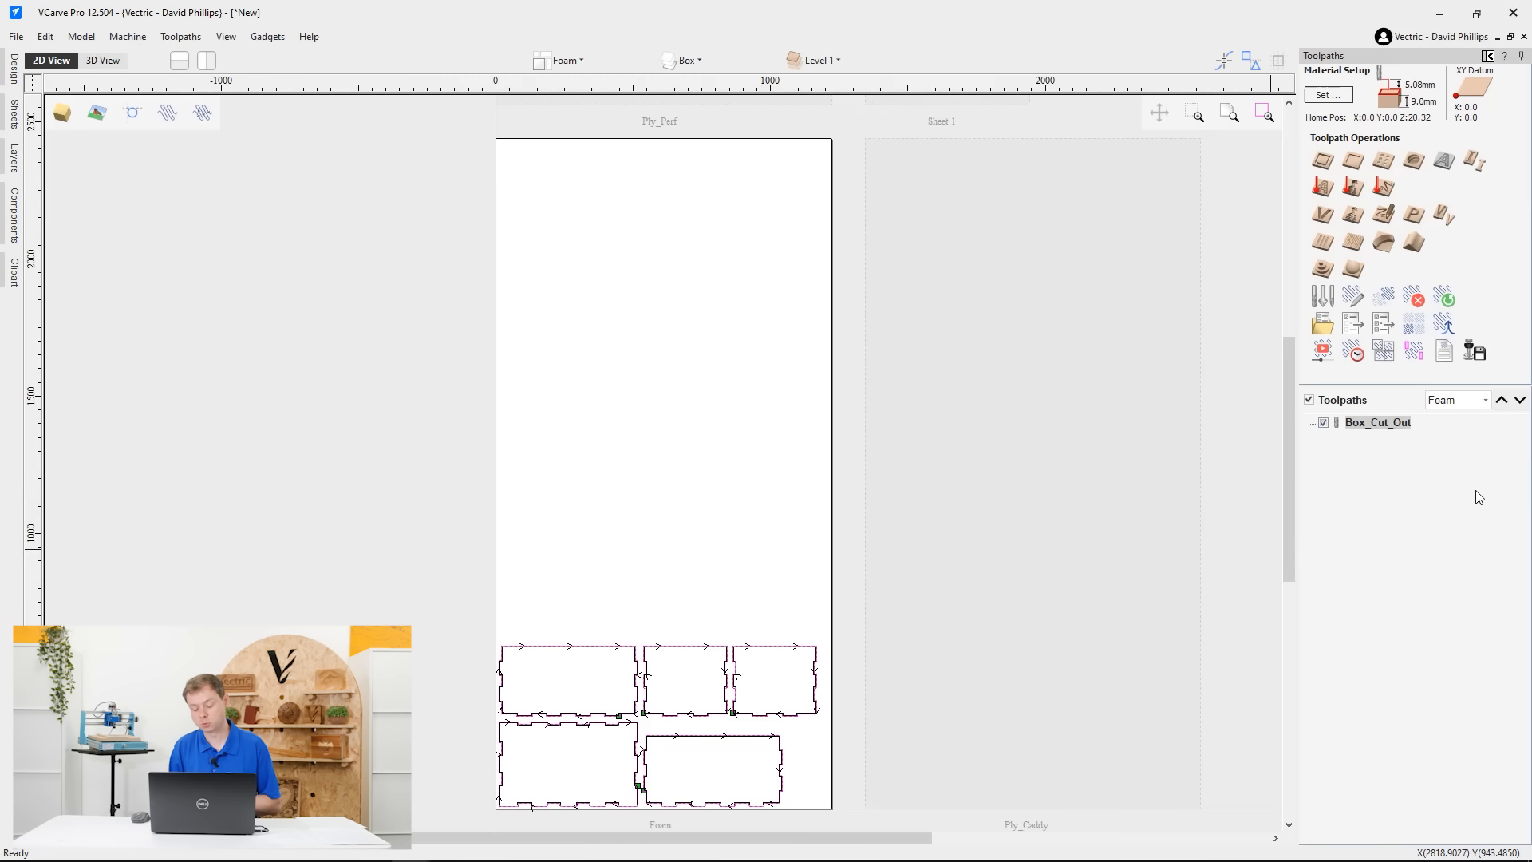
double_click(1354, 424)
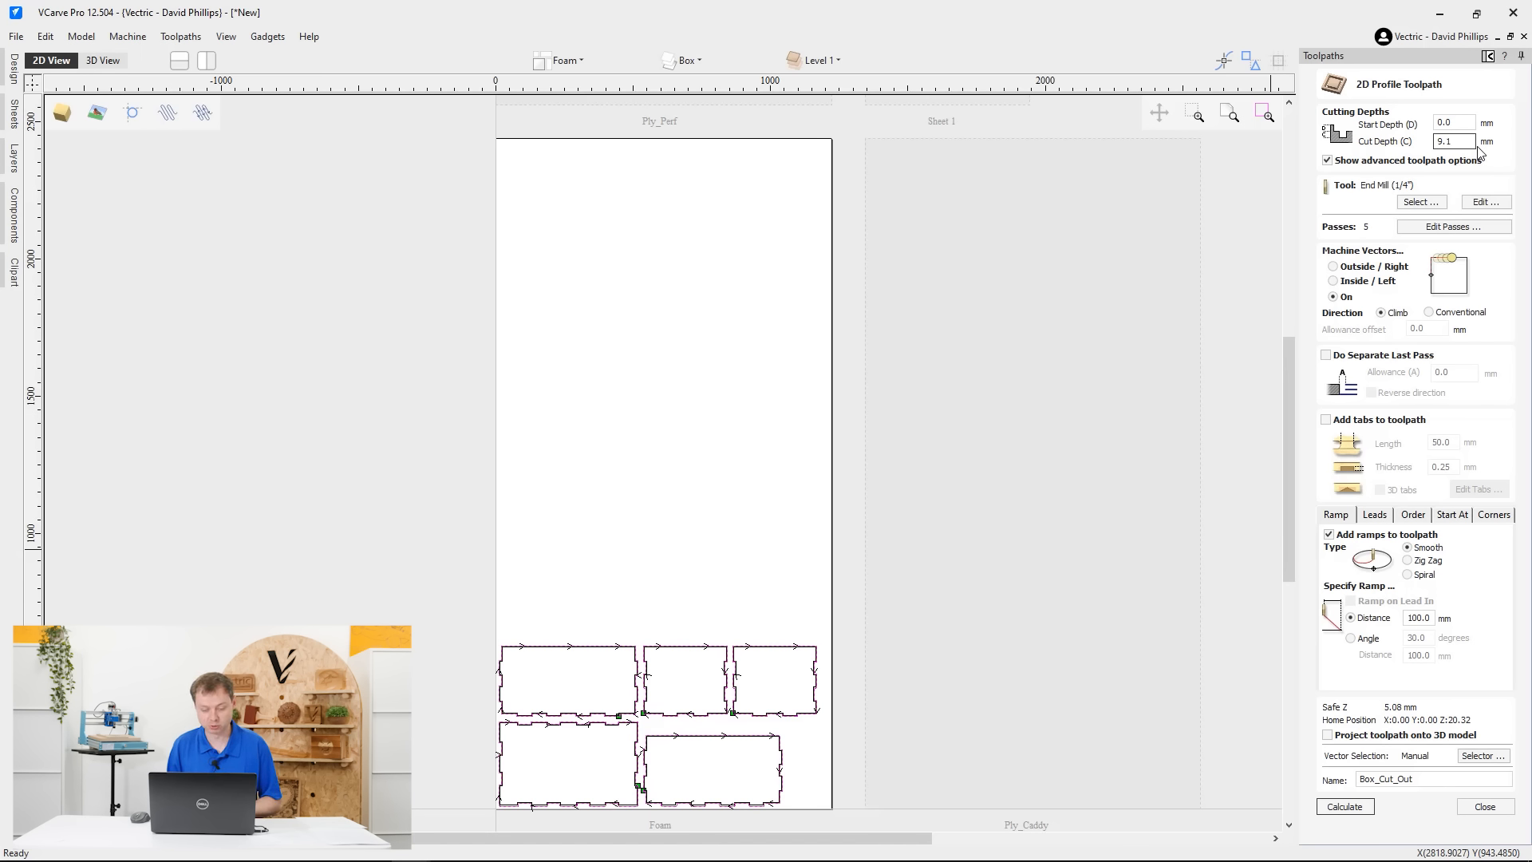
click(1484, 201)
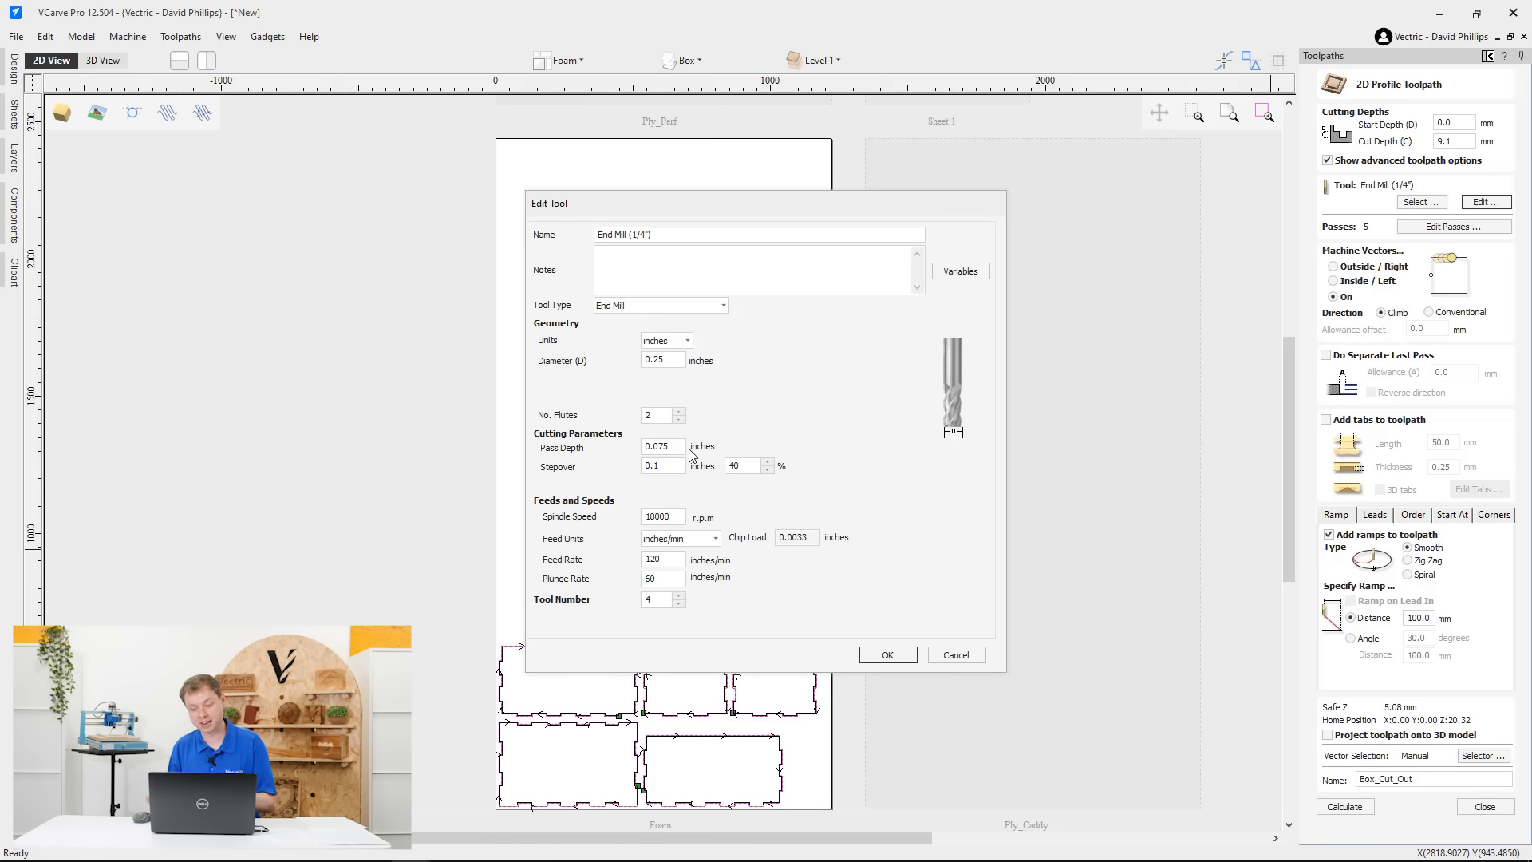
click(953, 654)
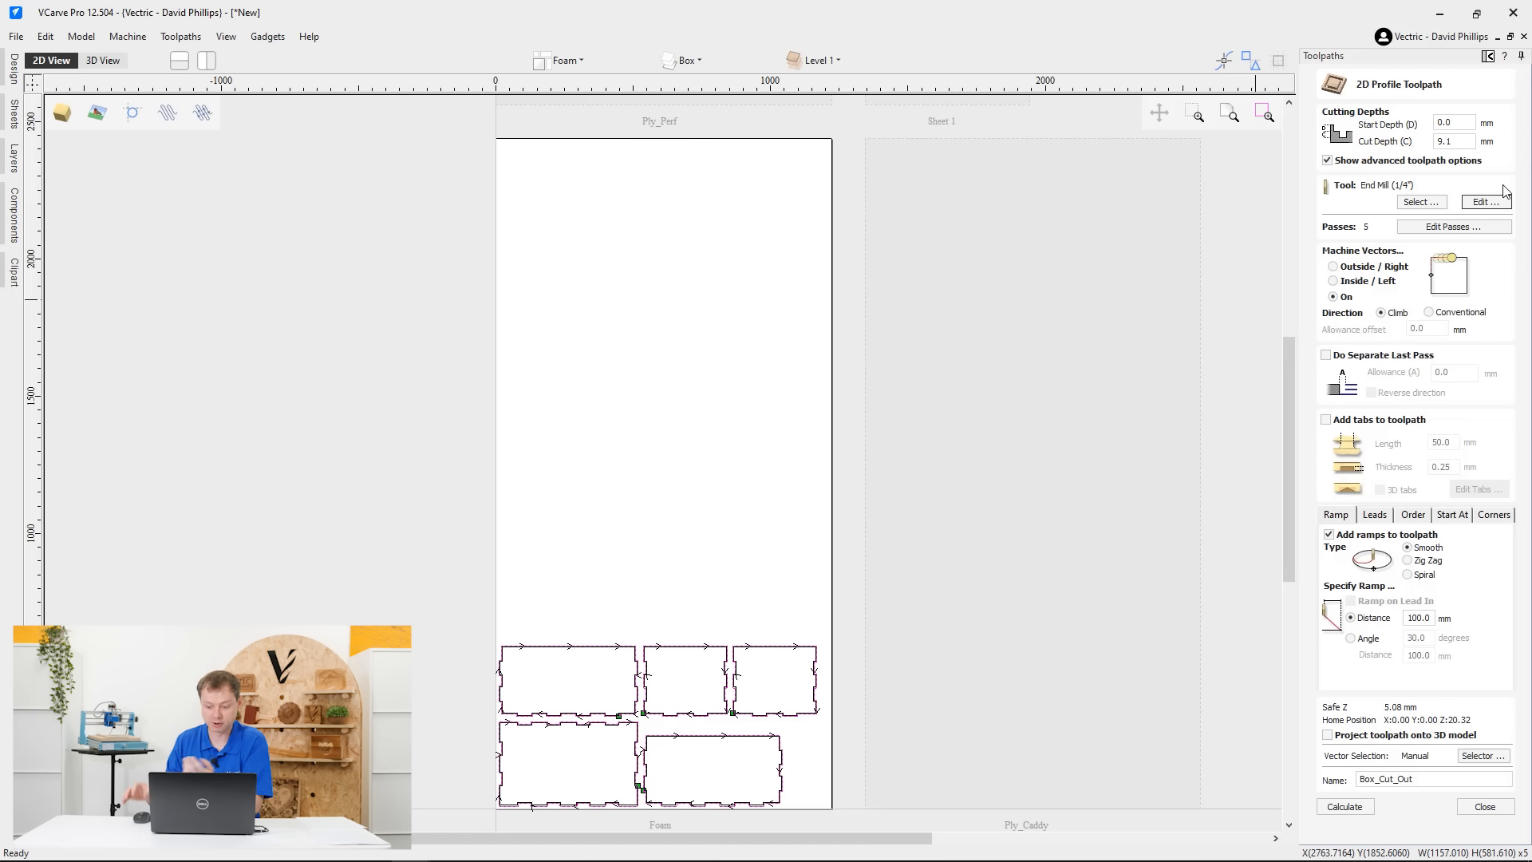
Clear the existing pass depths of the cut-out toolpath and add a first pass at 7.25 mm before the full-depth pass
click(1451, 228)
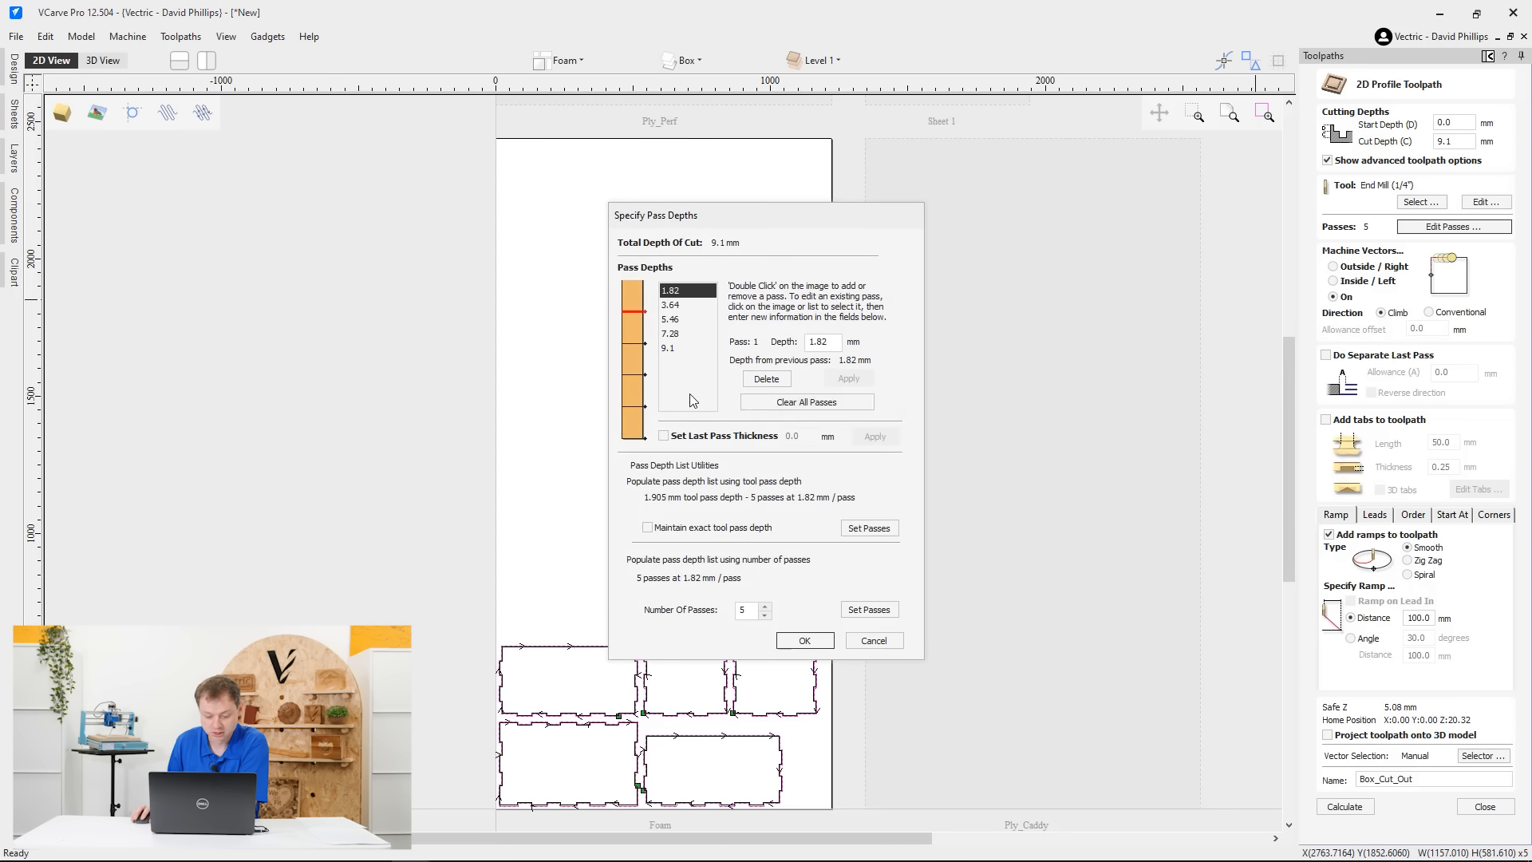
click(798, 409)
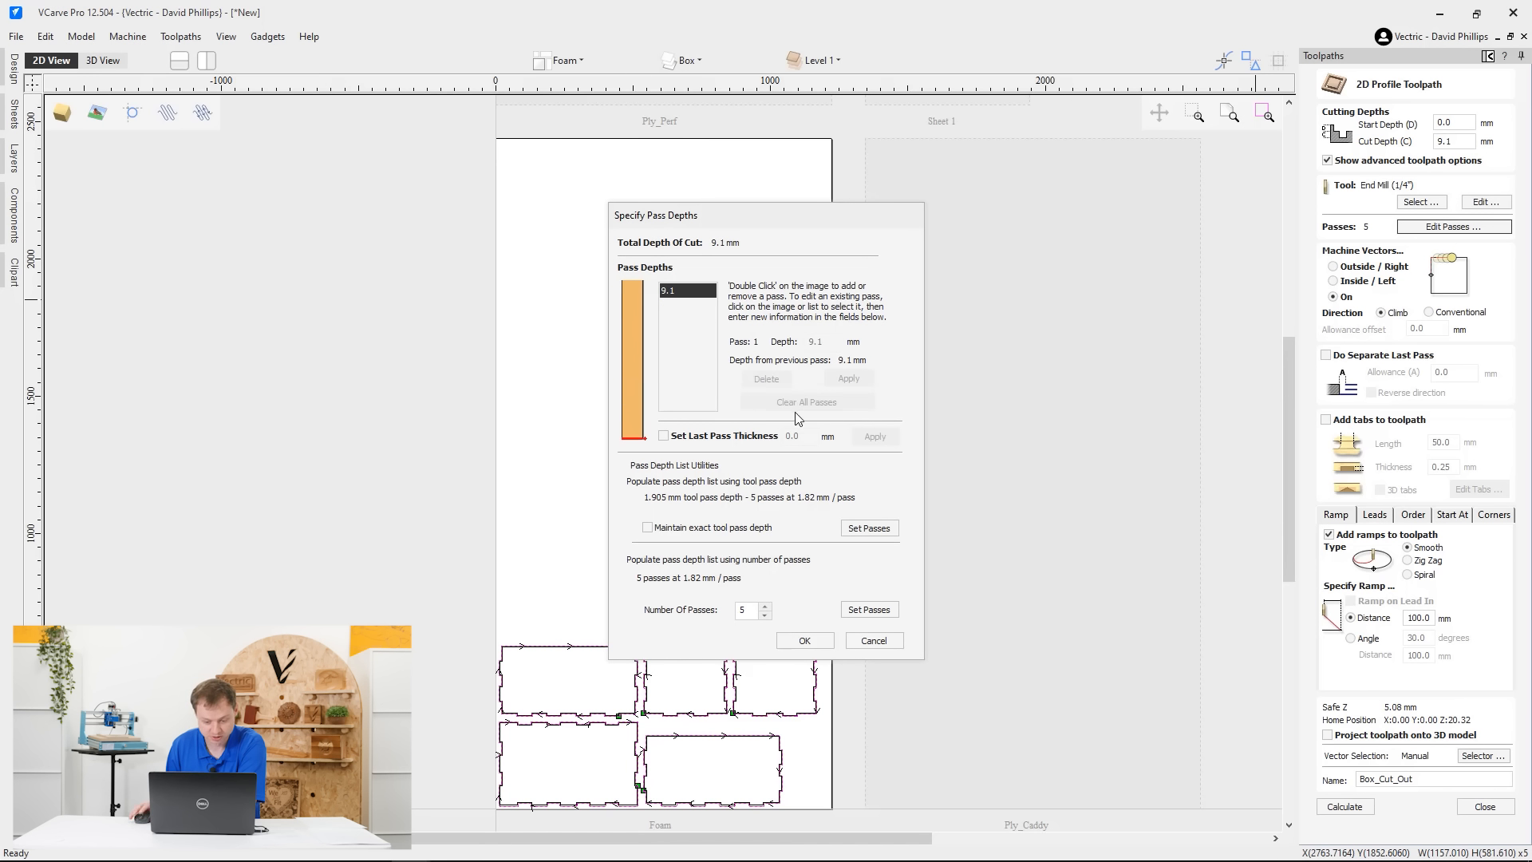
double_click(629, 329)
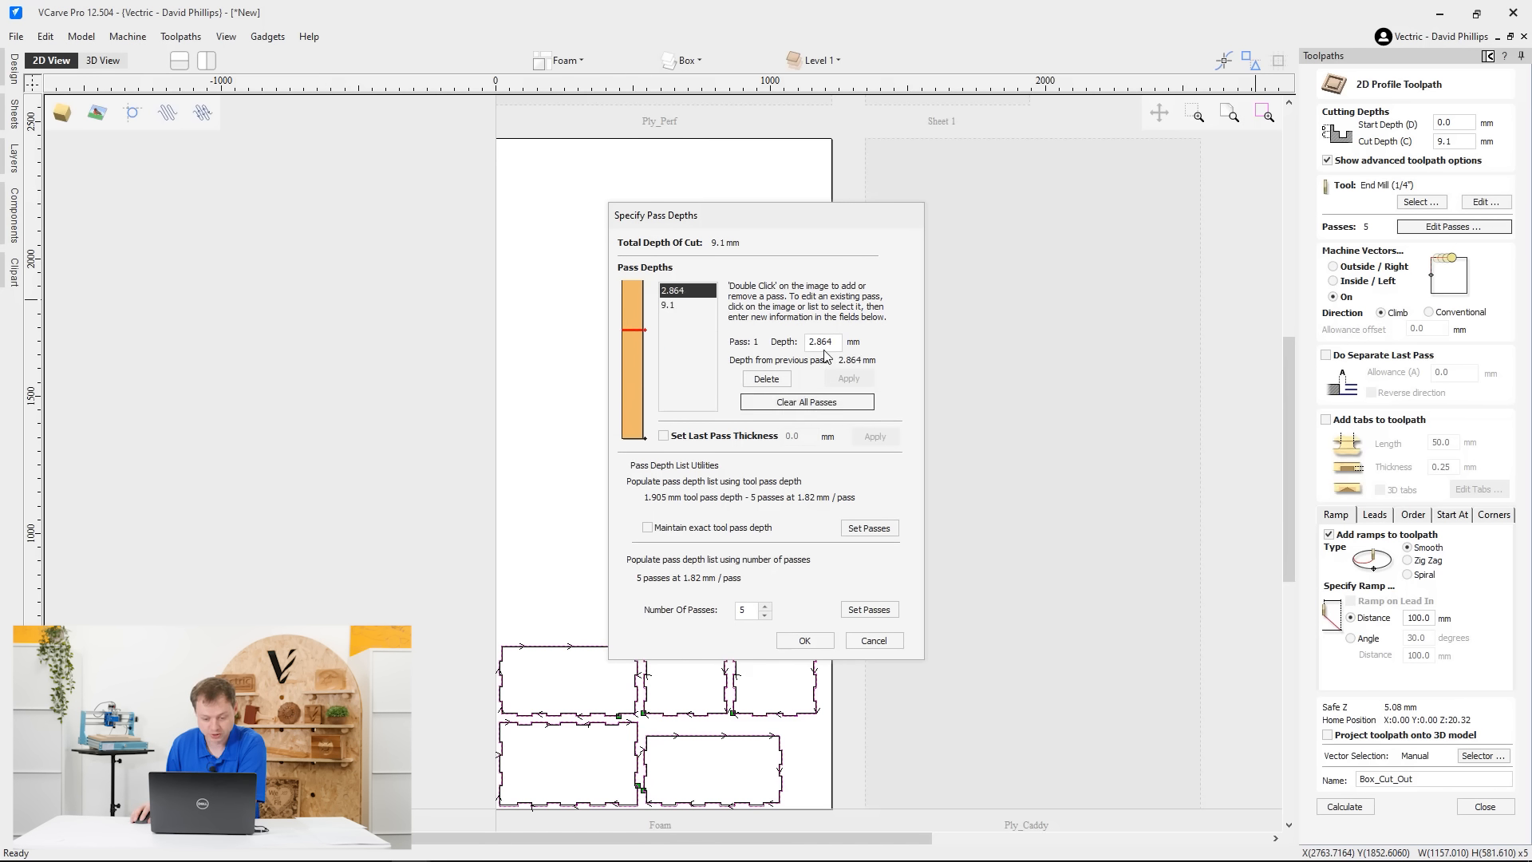
text(7.25)
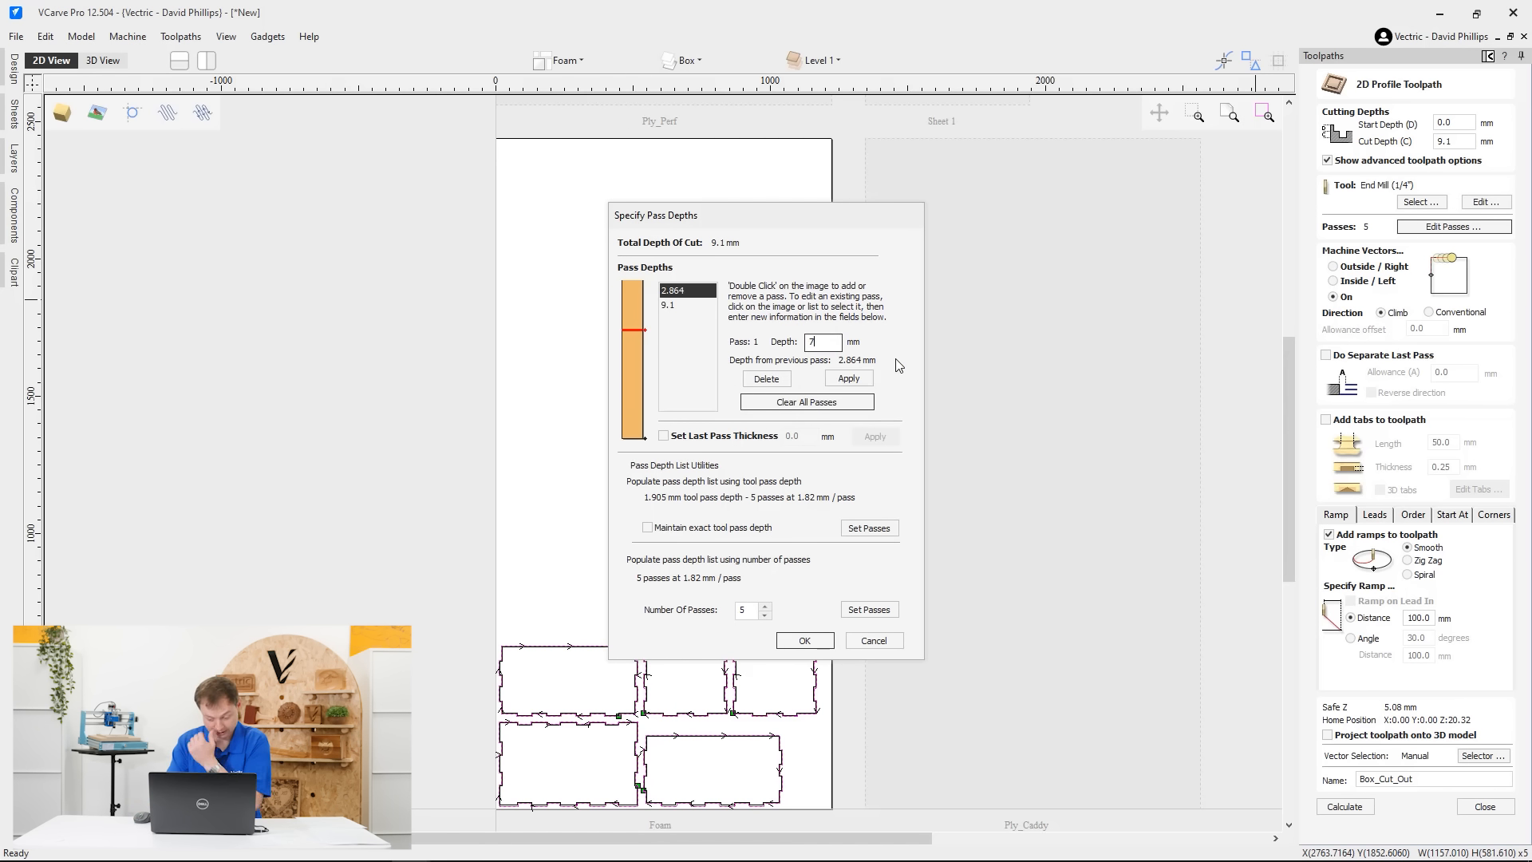
click(848, 378)
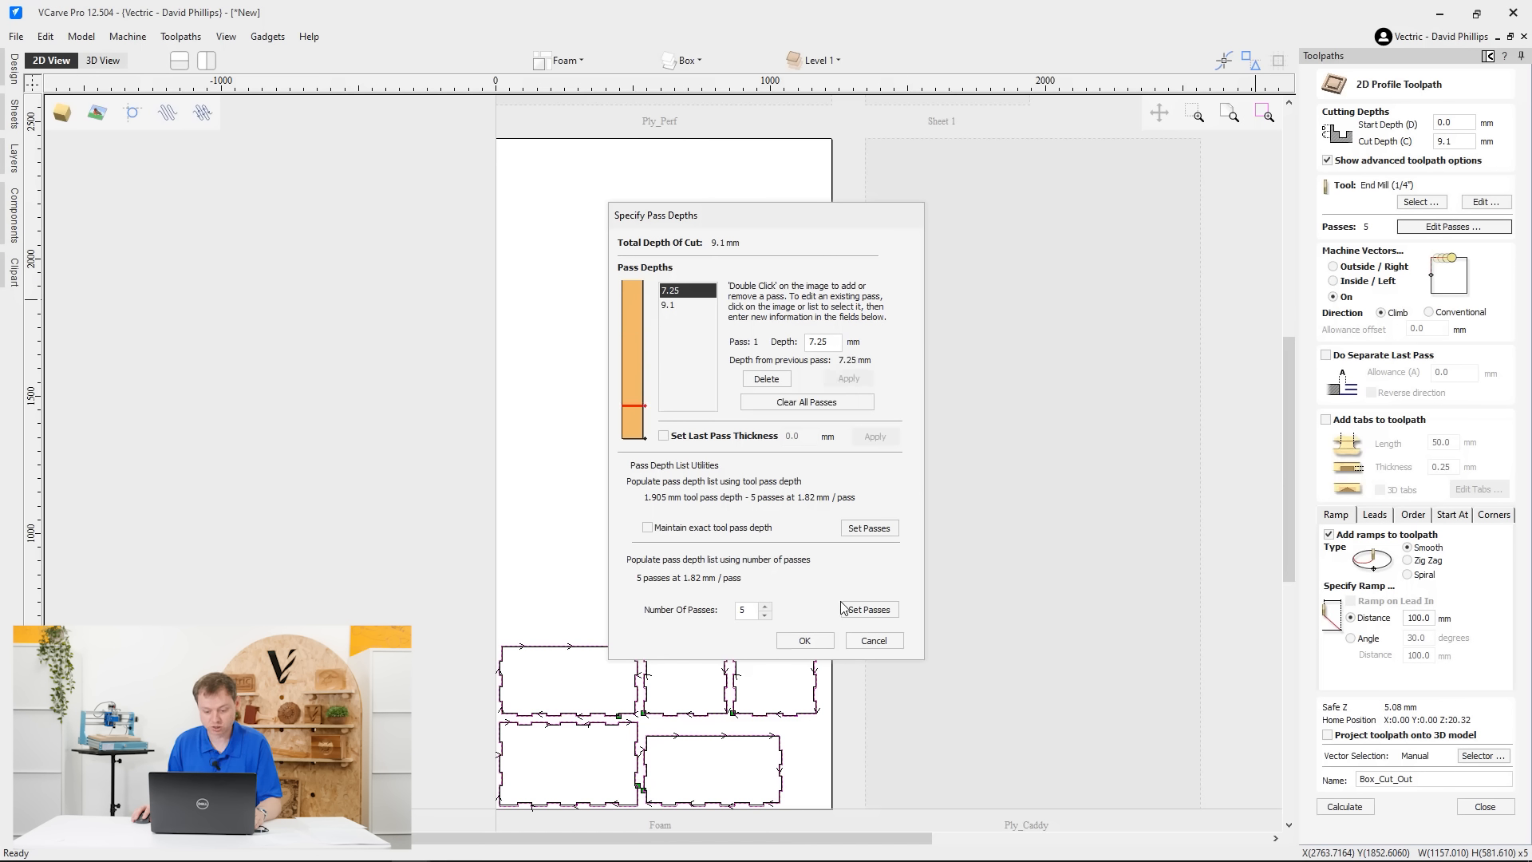
click(806, 639)
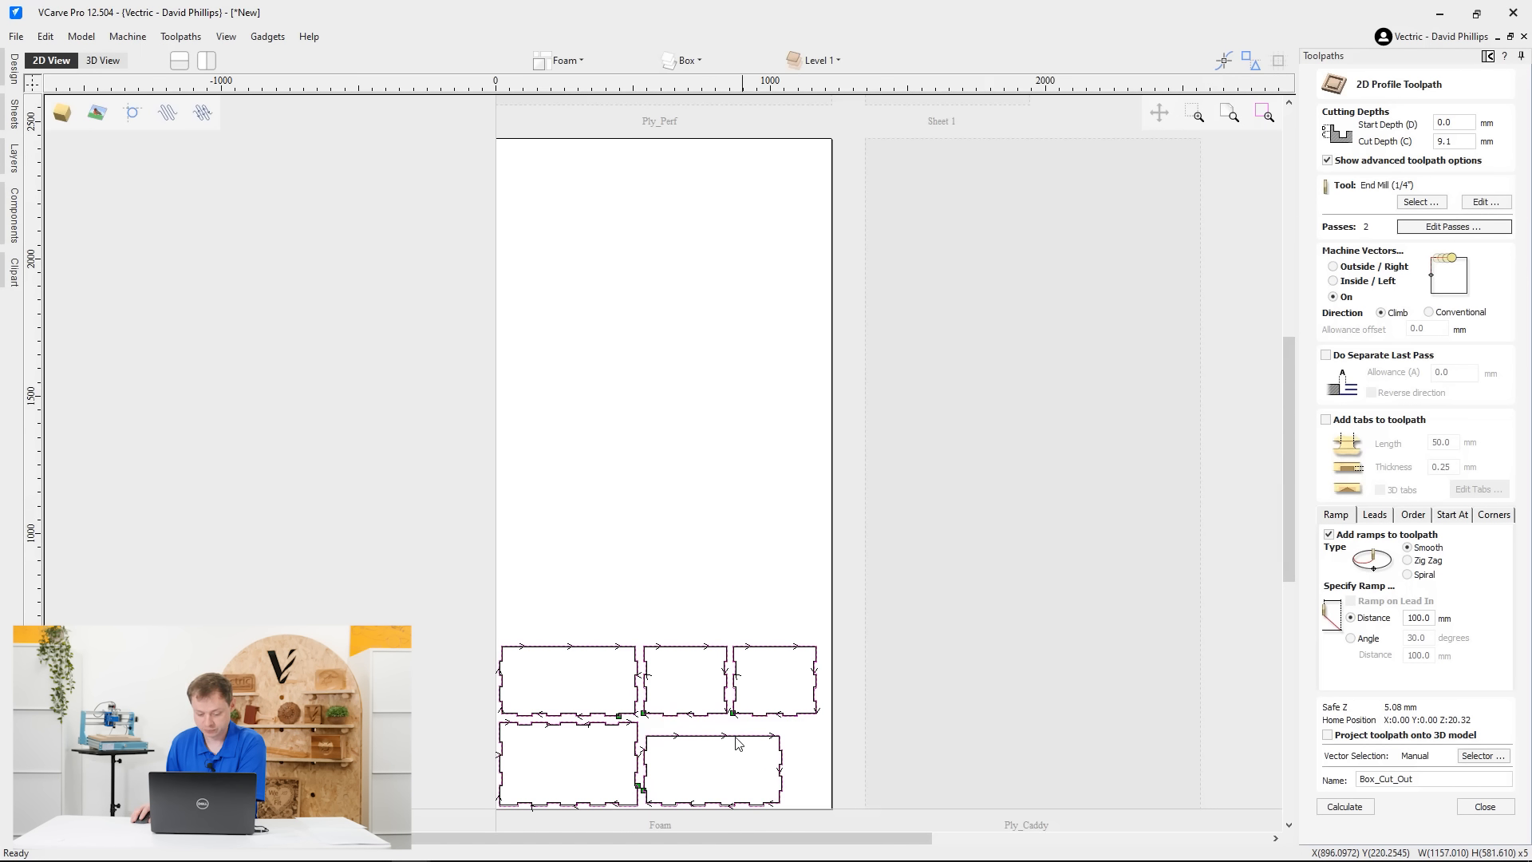
Examine an end panel's upper corner, selecting the box outline and the surrounding cut-out vector to compare them
scroll(822, 520, up, 10)
middle_drag(818, 515, 848, 684)
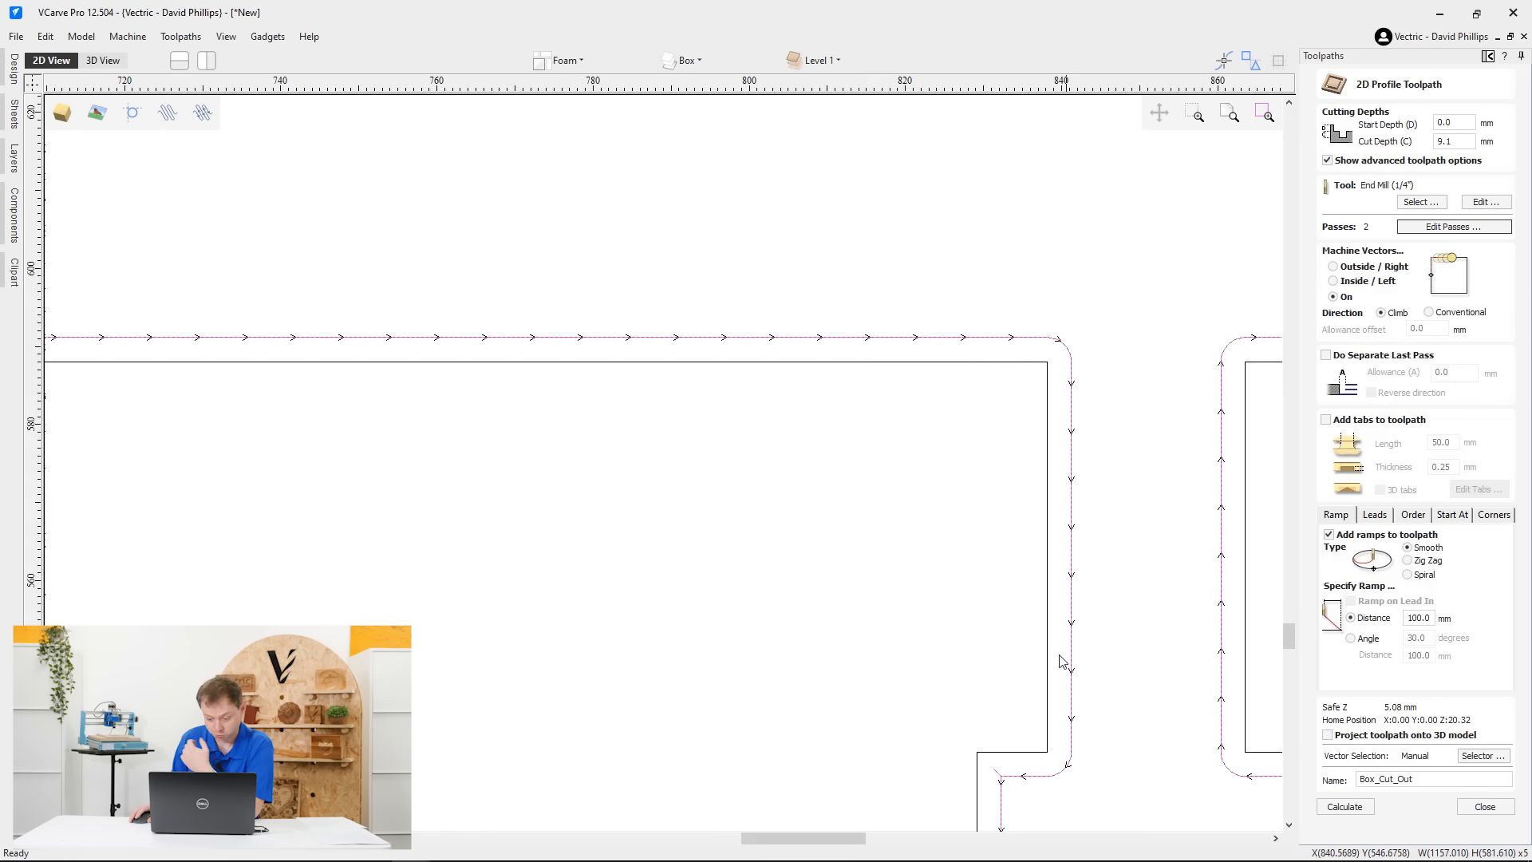
middle_drag(1061, 655, 1022, 443)
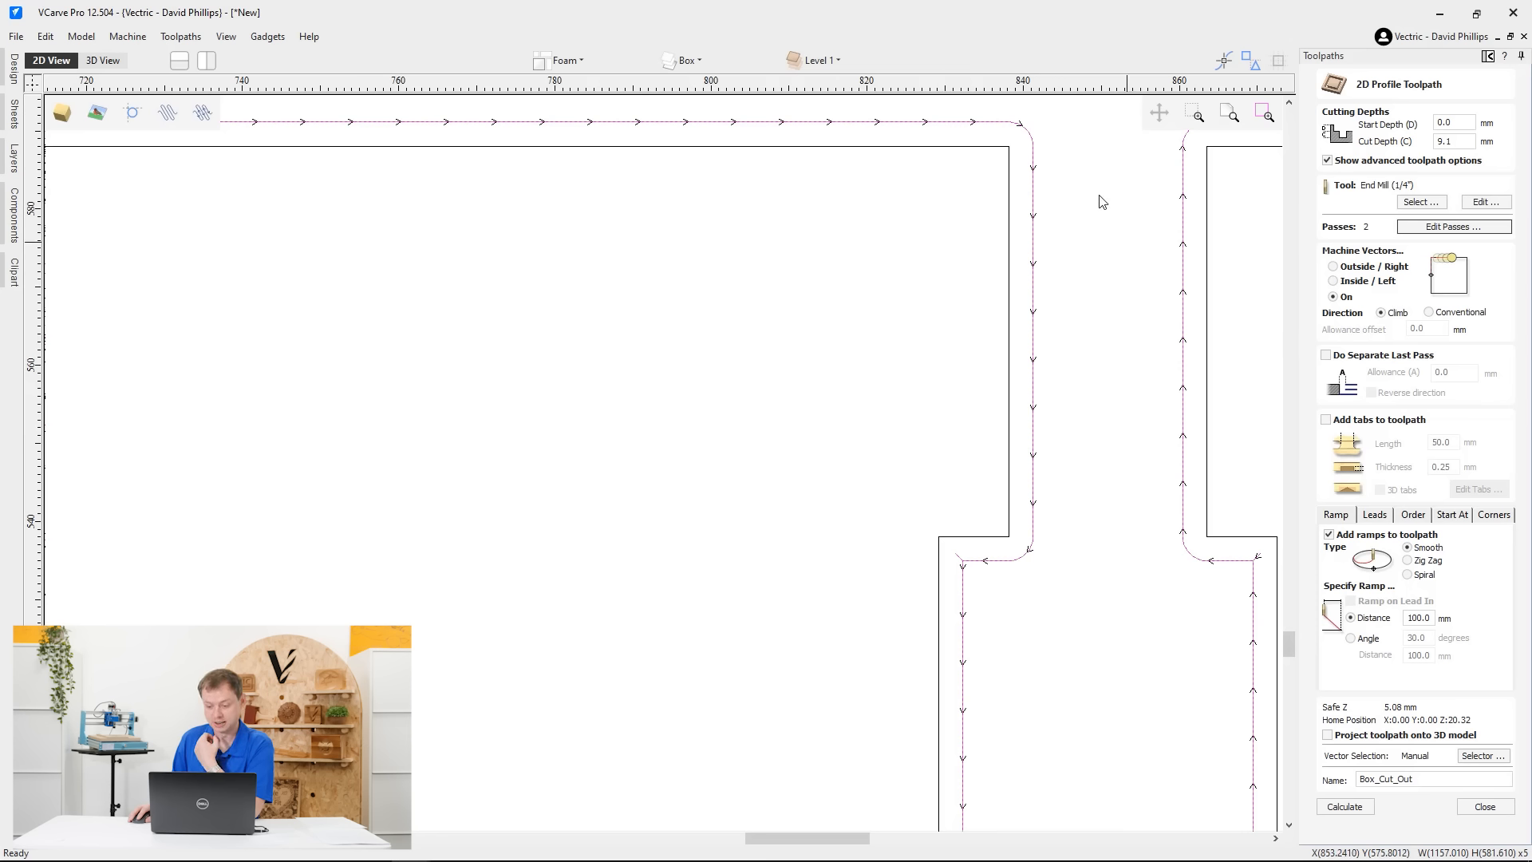
click(1010, 218)
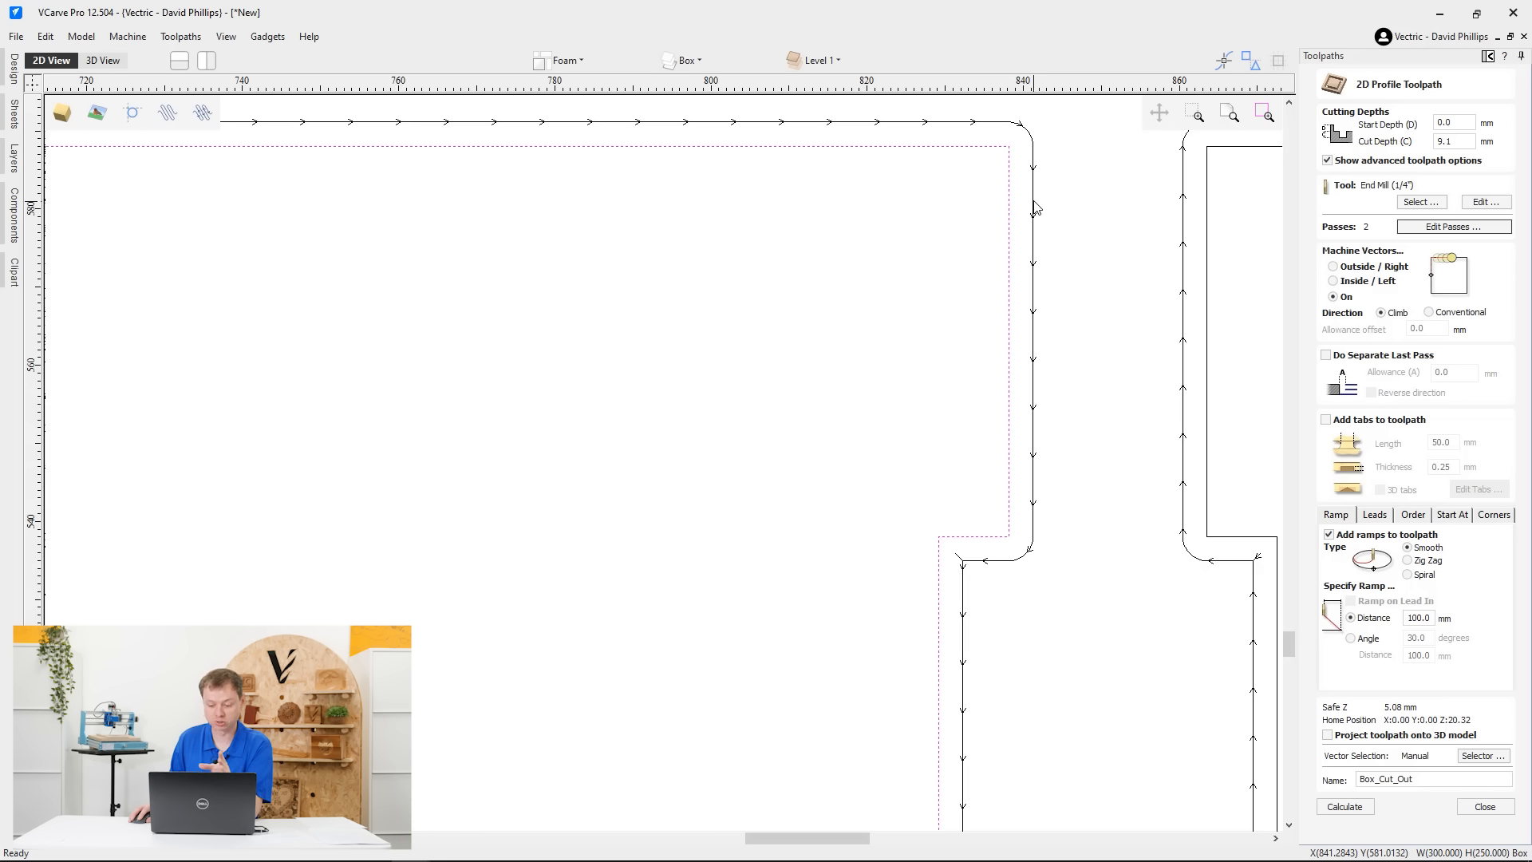
click(1035, 206)
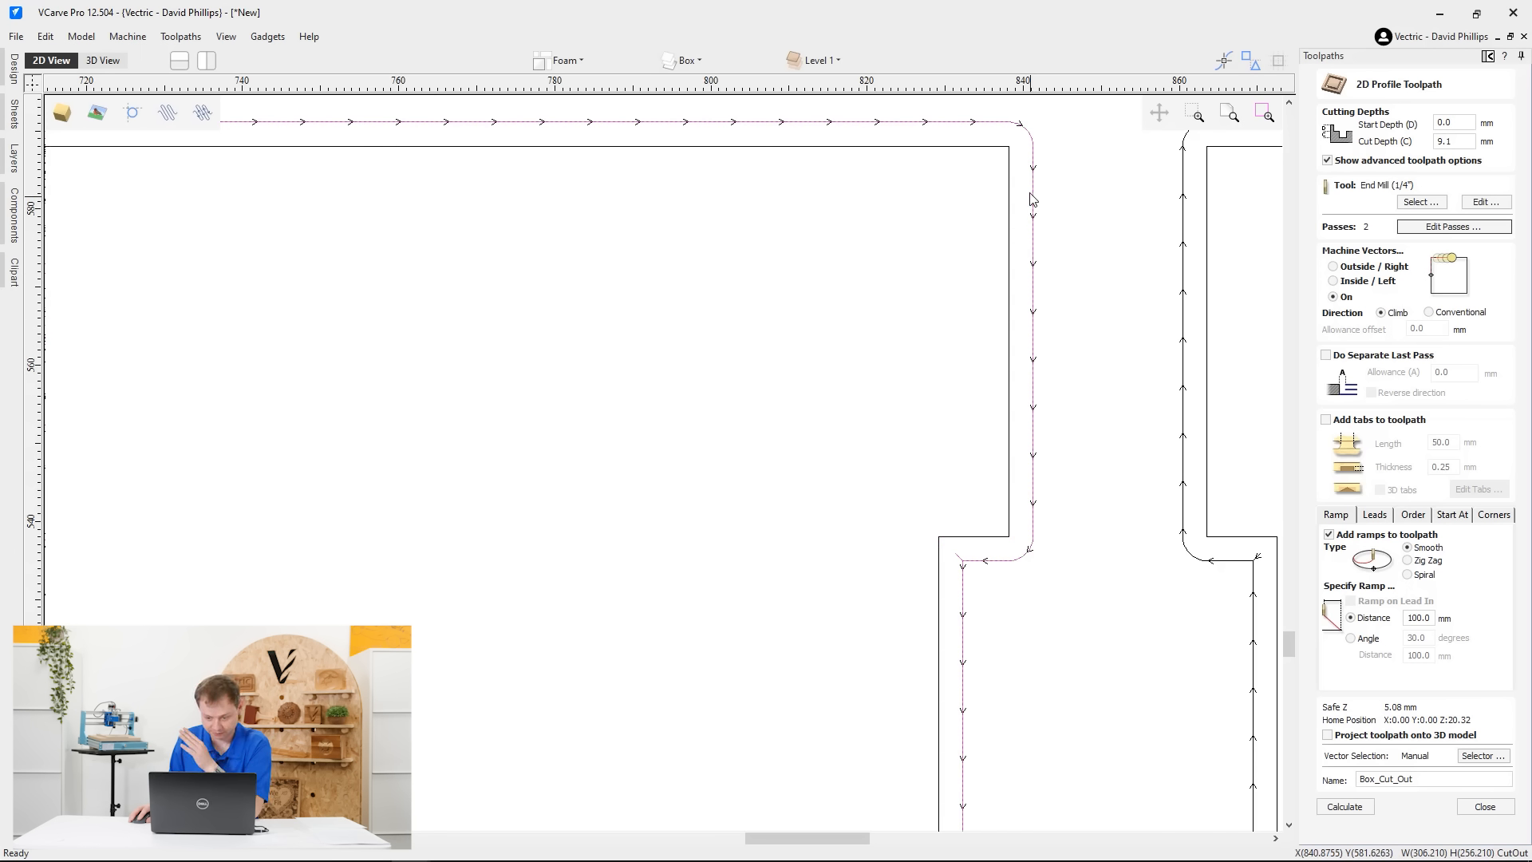
Switch the 2D toolpath preview to solid display and examine the allowance overlap at the panel's upper corner
click(169, 116)
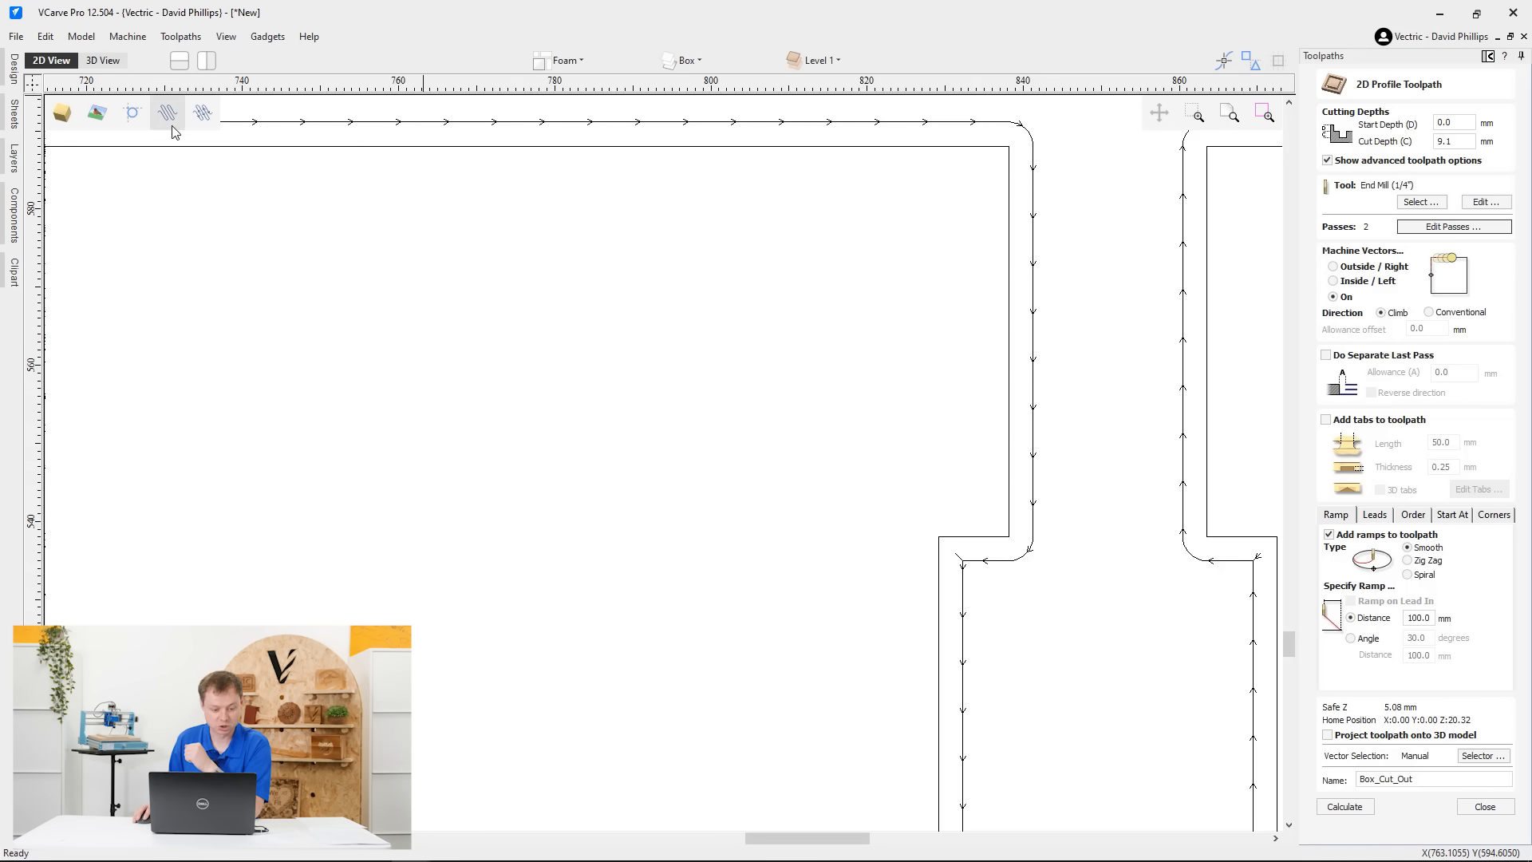
click(170, 117)
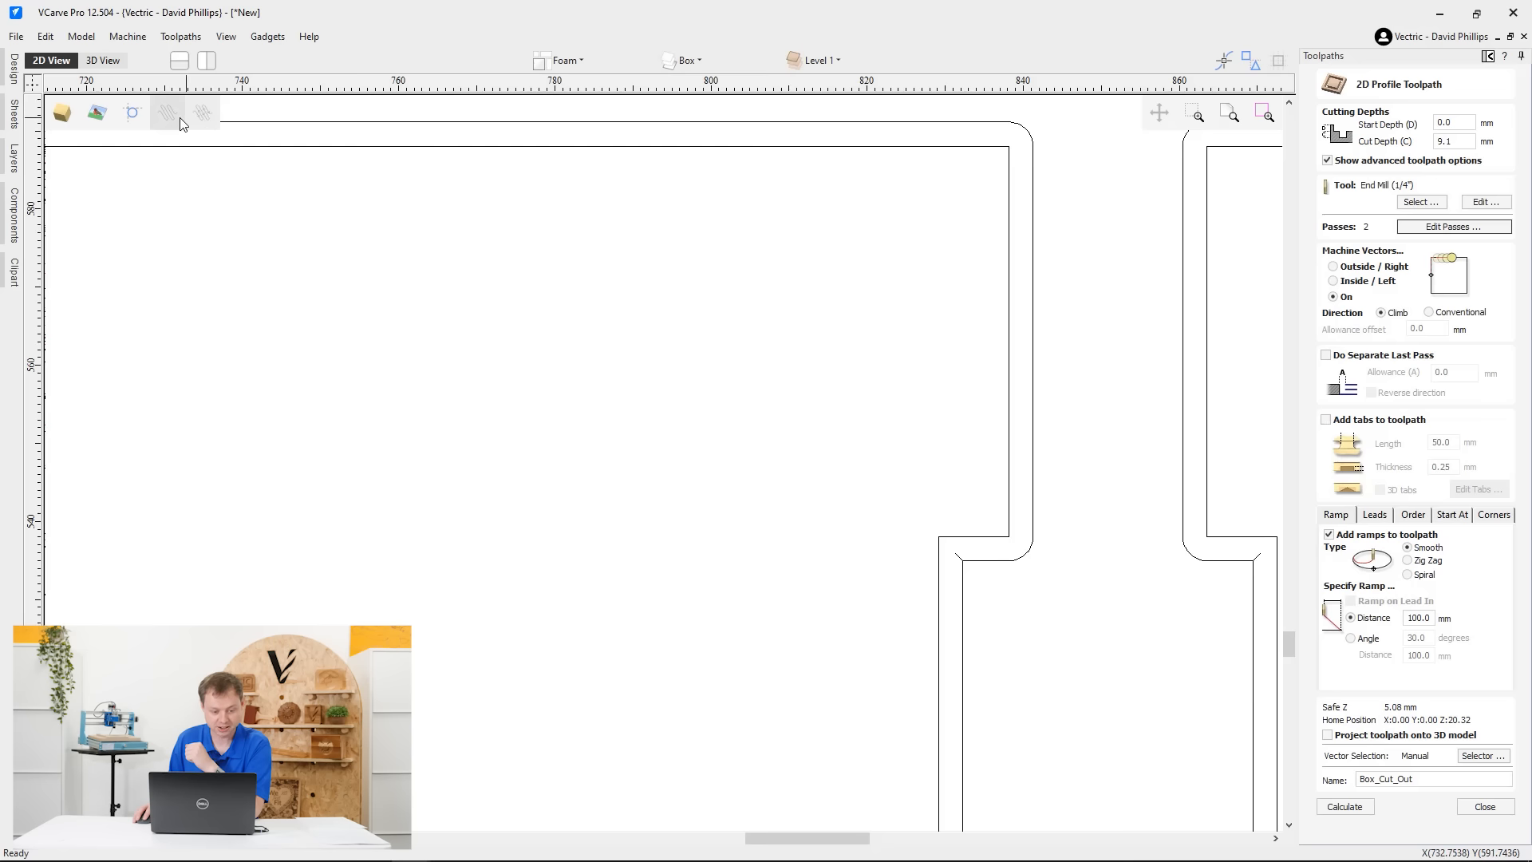
click(197, 121)
scroll(1037, 196, up, 10)
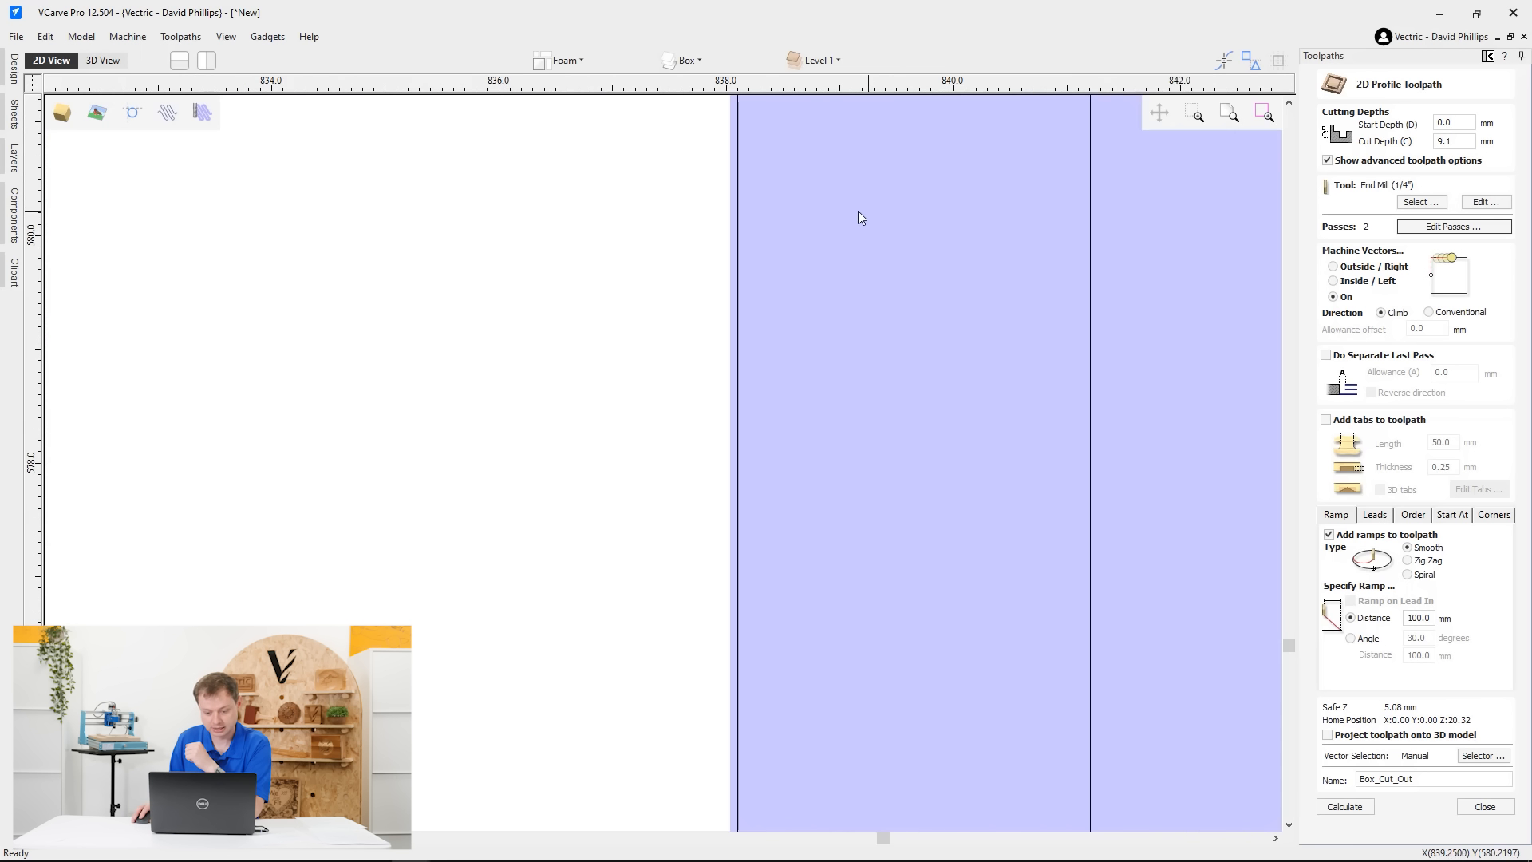
scroll(917, 399, up, 2)
middle_drag(911, 319, 1045, 782)
middle_drag(973, 351, 1017, 654)
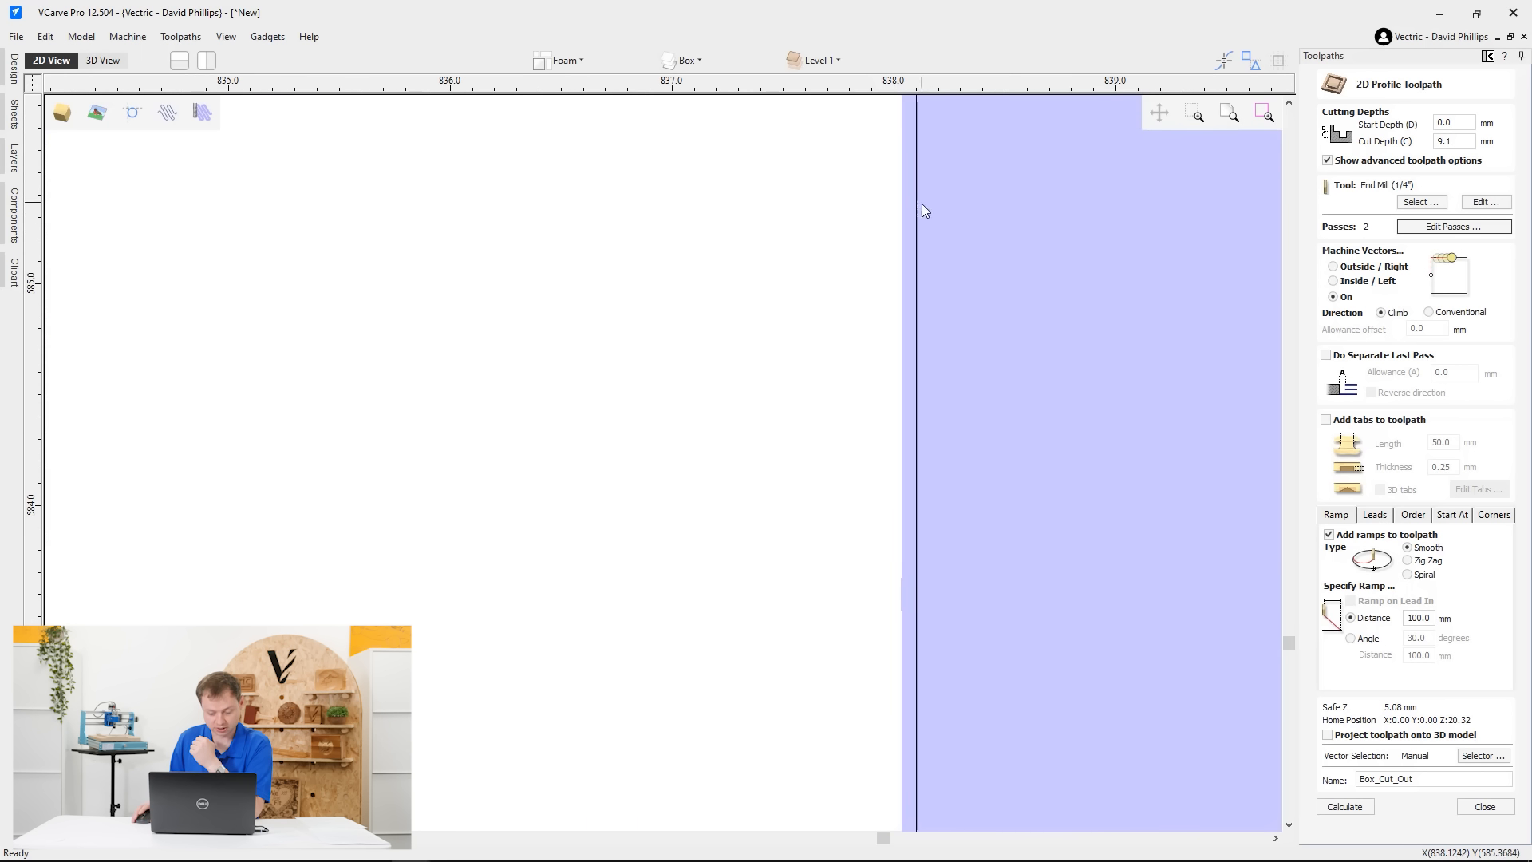
middle_drag(926, 209, 997, 514)
scroll(990, 388, down, 2)
middle_drag(979, 270, 1002, 434)
scroll(972, 368, up, 6)
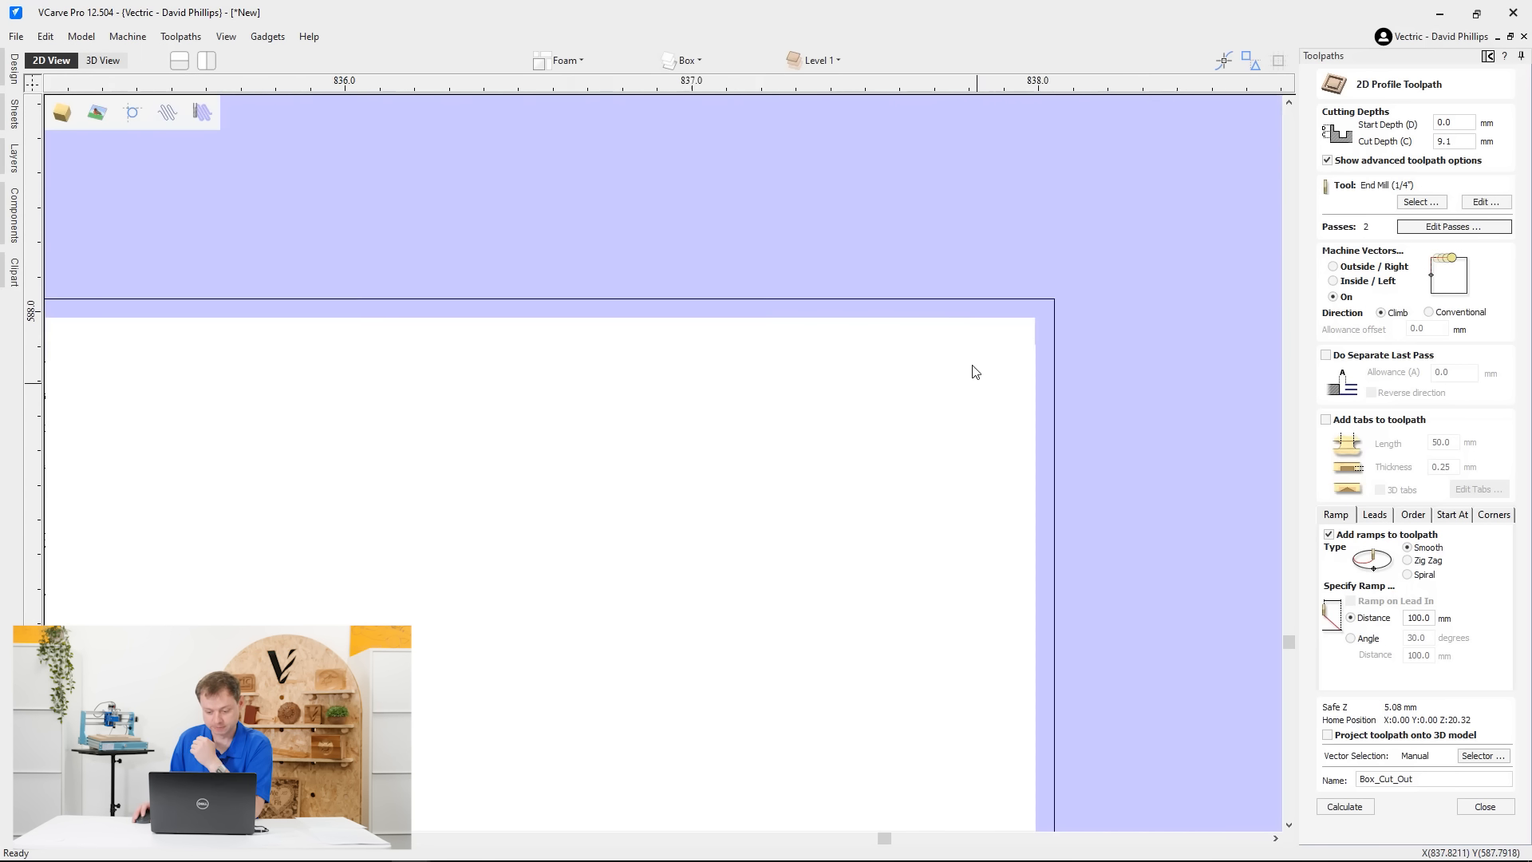
scroll(950, 271, up, 2)
scroll(978, 295, down, 3)
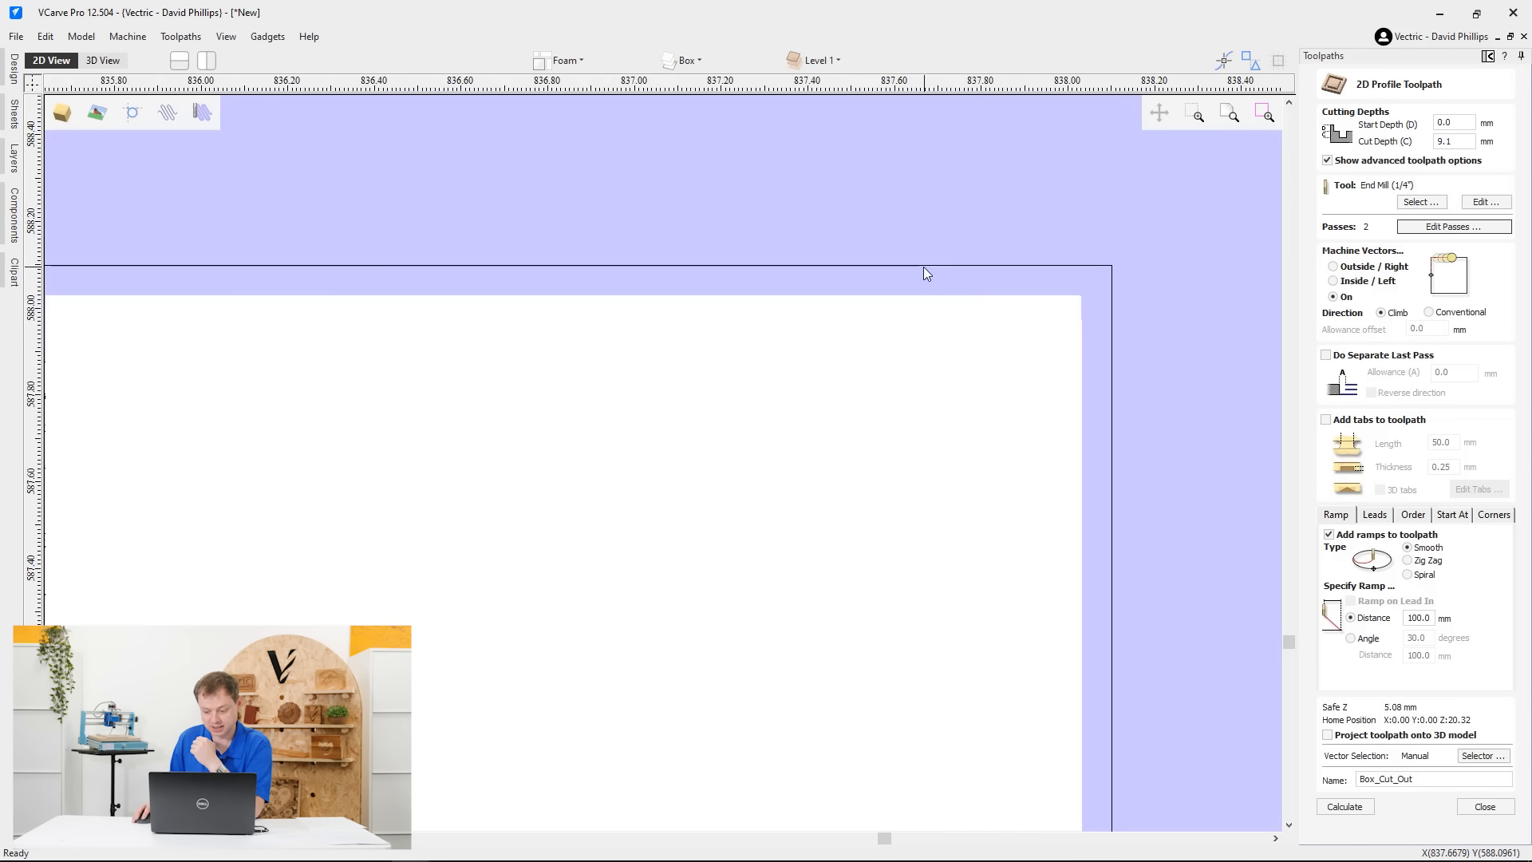
Close the profile toolpath settings and measure the gap between the panel outline and the edge of the solid toolpath preview
click(1484, 805)
scroll(918, 284, down, 1)
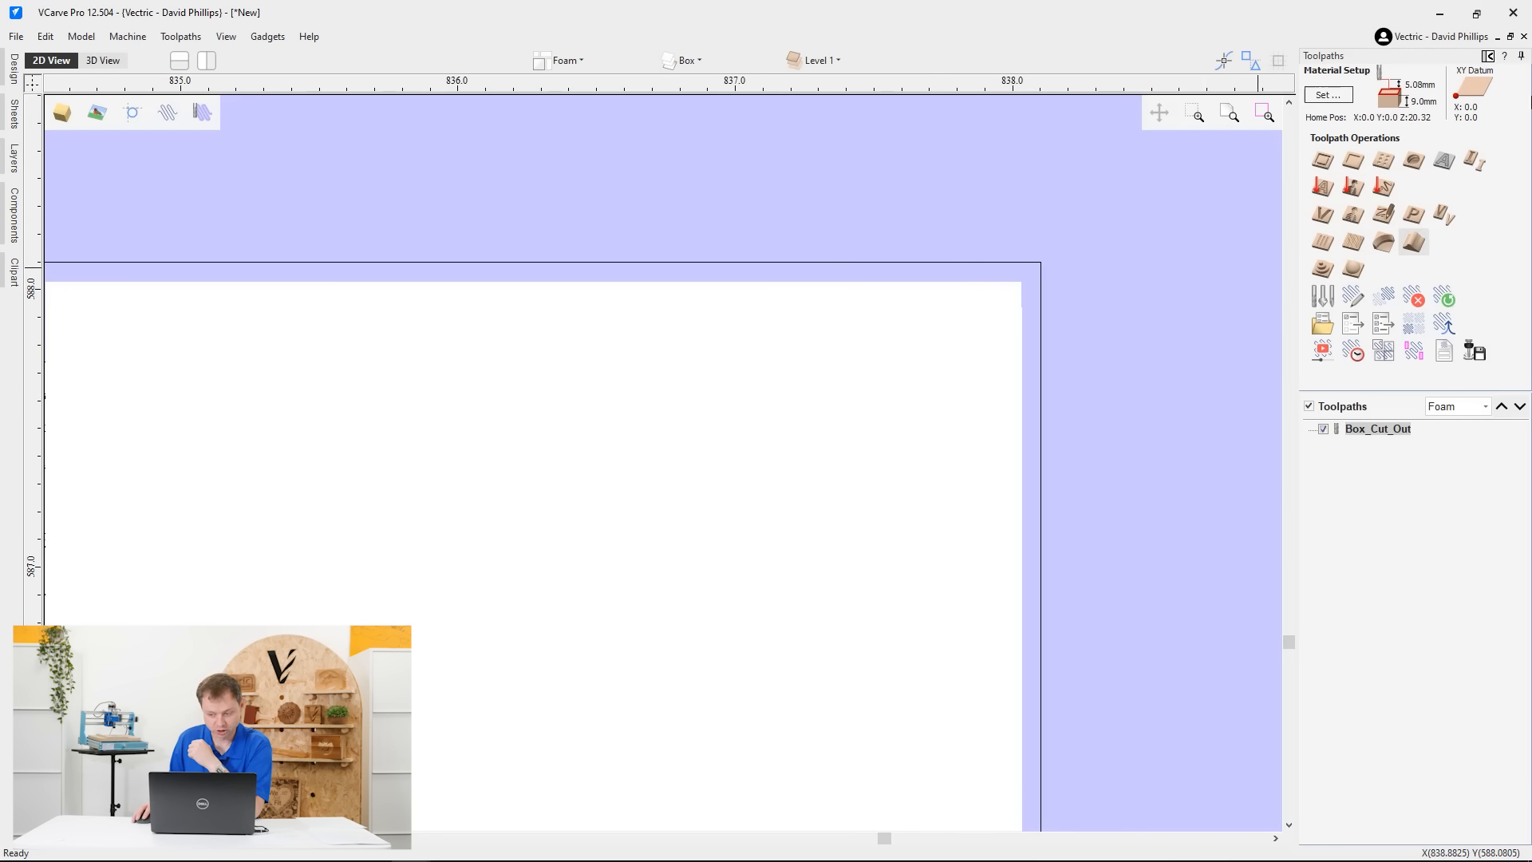
click(1487, 56)
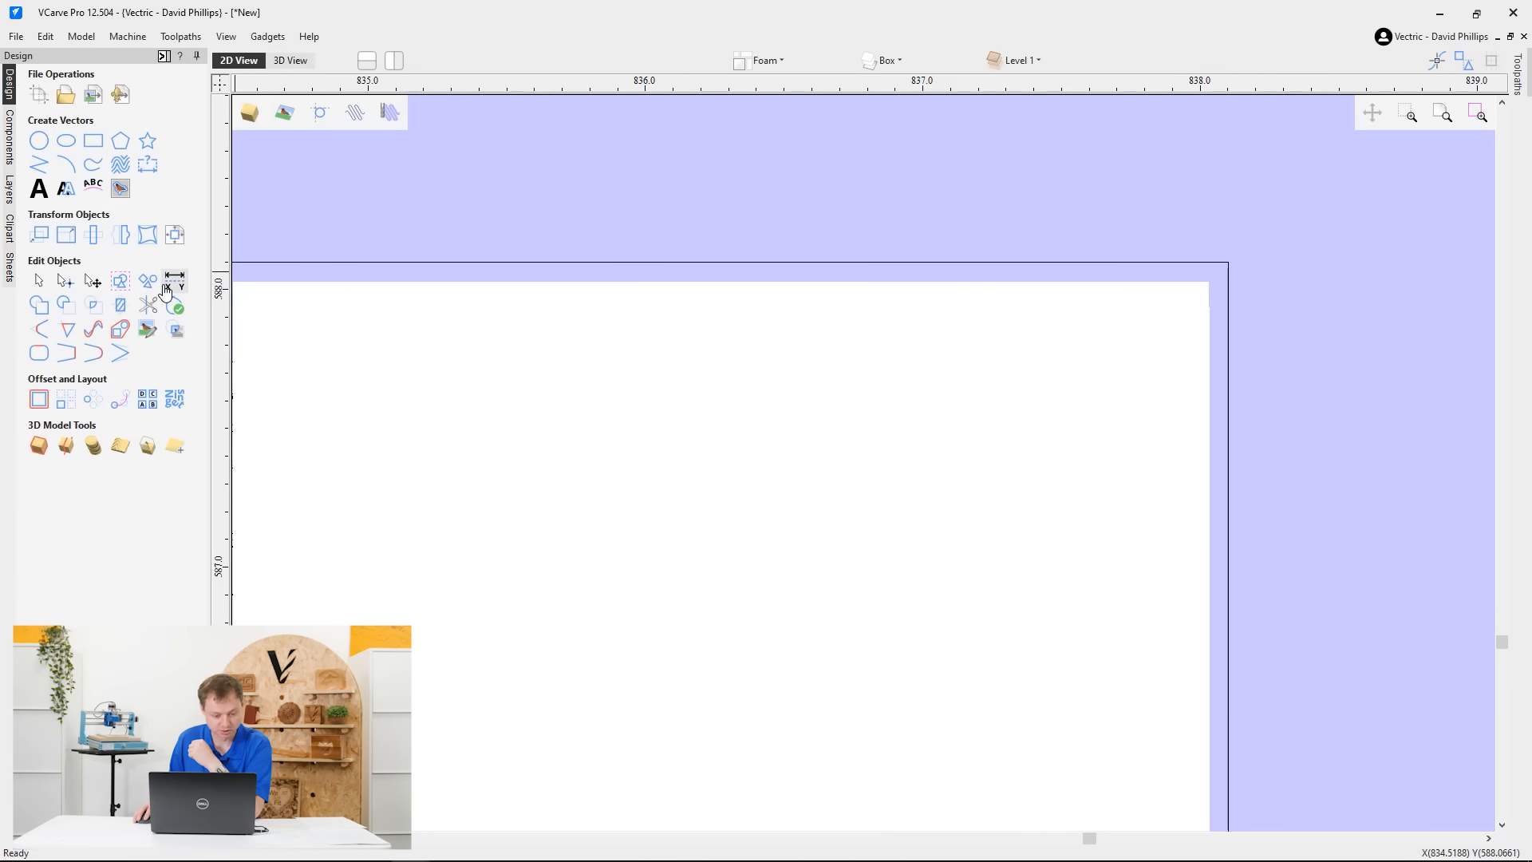
click(172, 291)
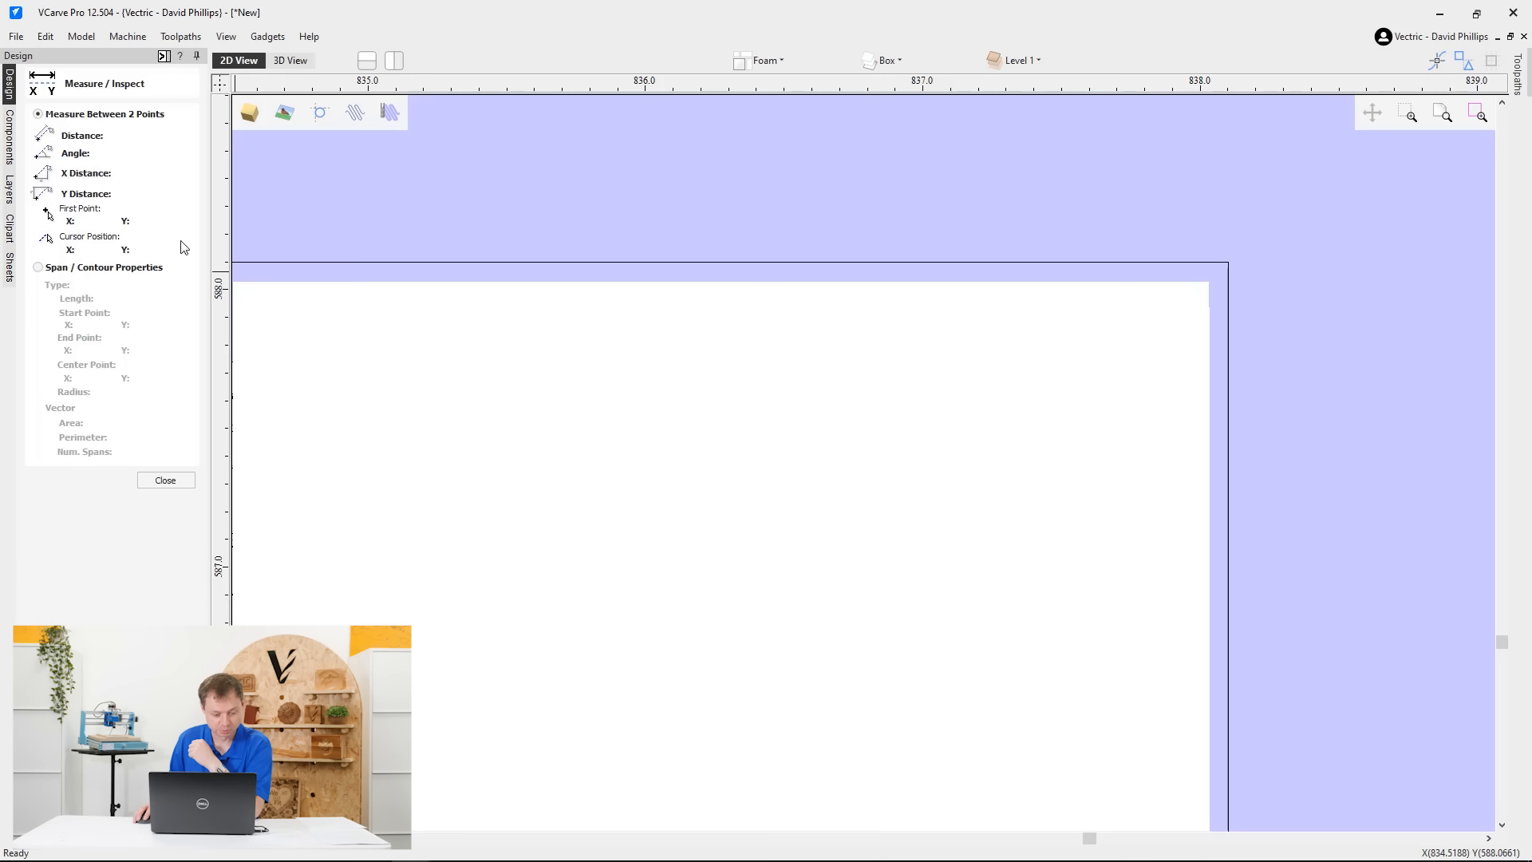
click(457, 263)
click(458, 283)
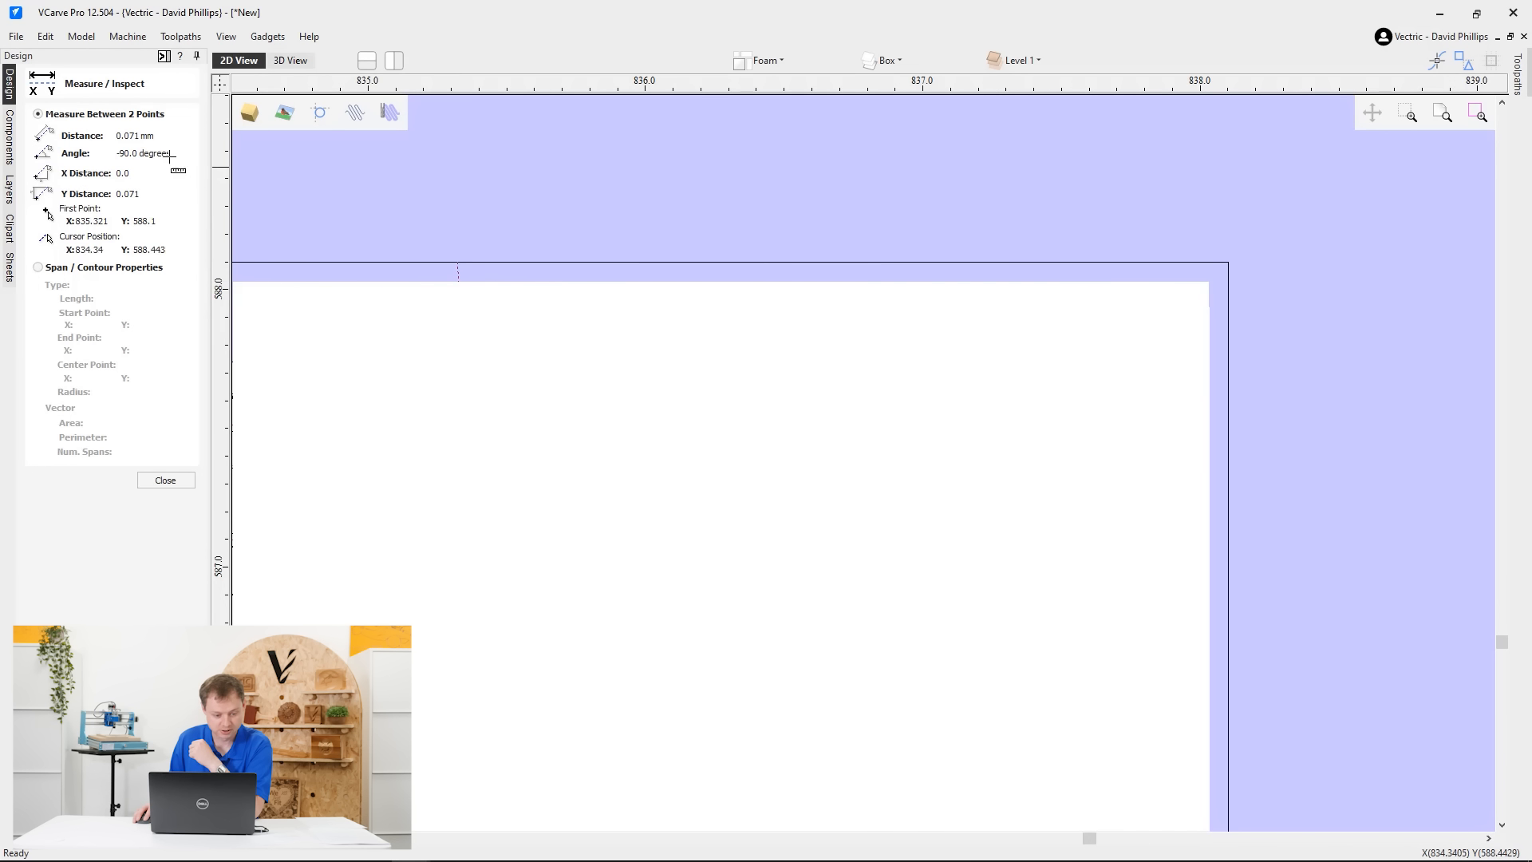
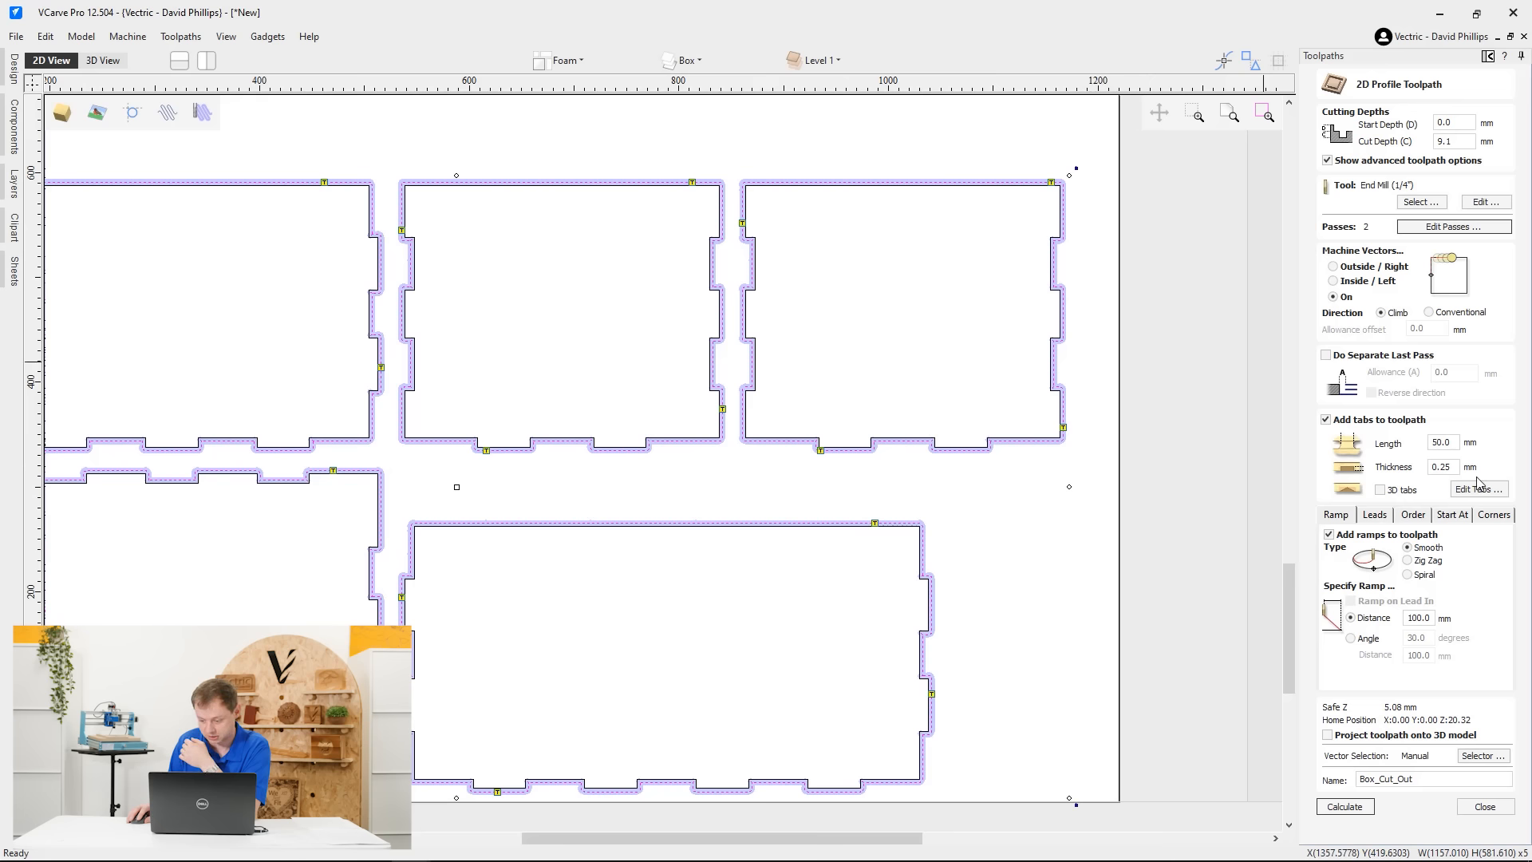
Edit the toolpath tabs on the two end panels, adding a second top-edge tab to the outer one and repositioning others along straight edges
click(1477, 489)
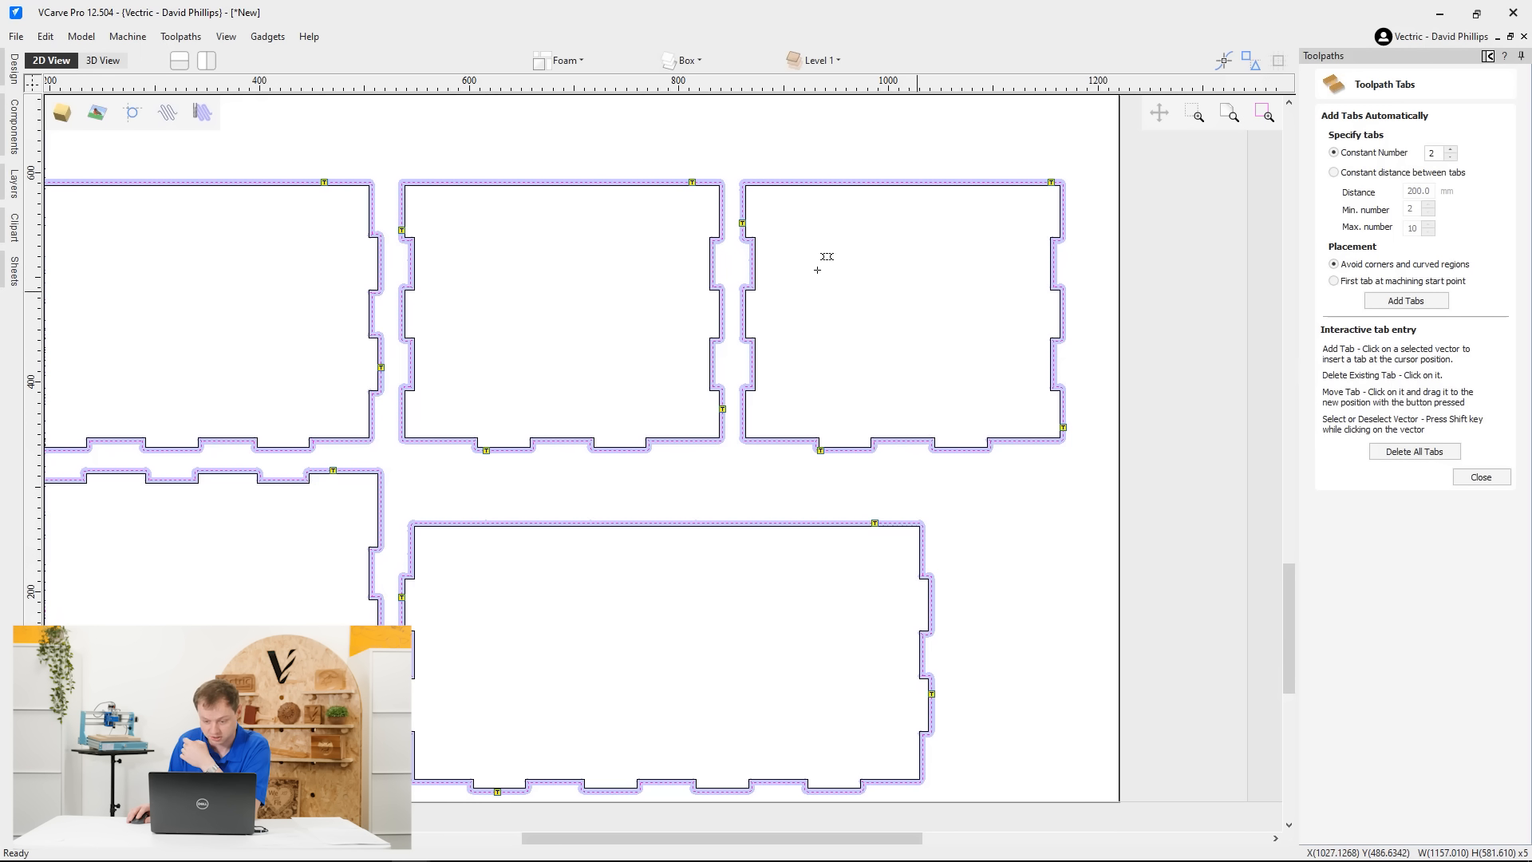
click(798, 183)
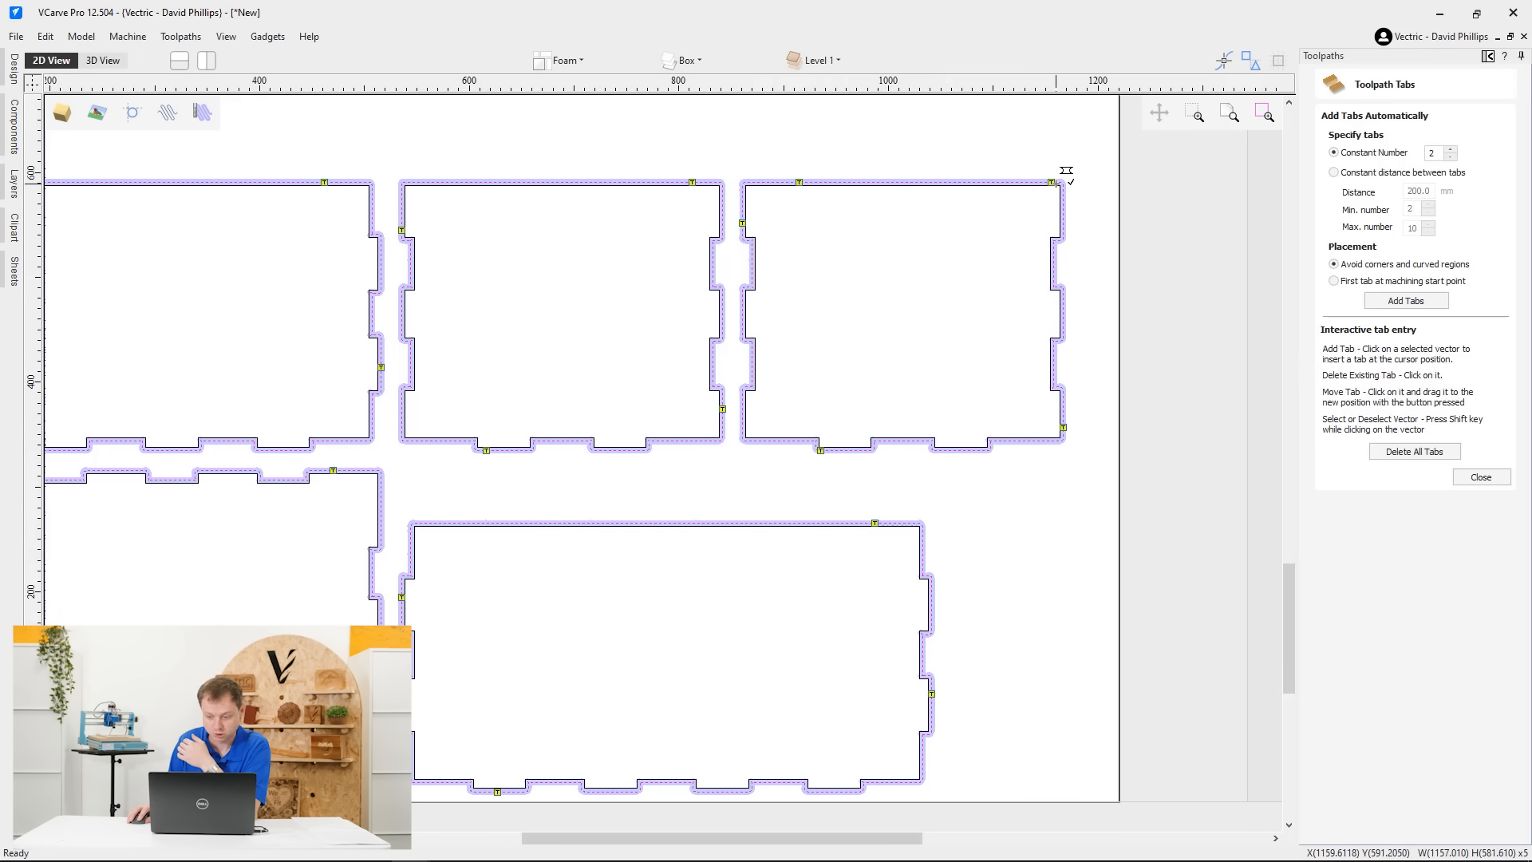
click(1014, 183)
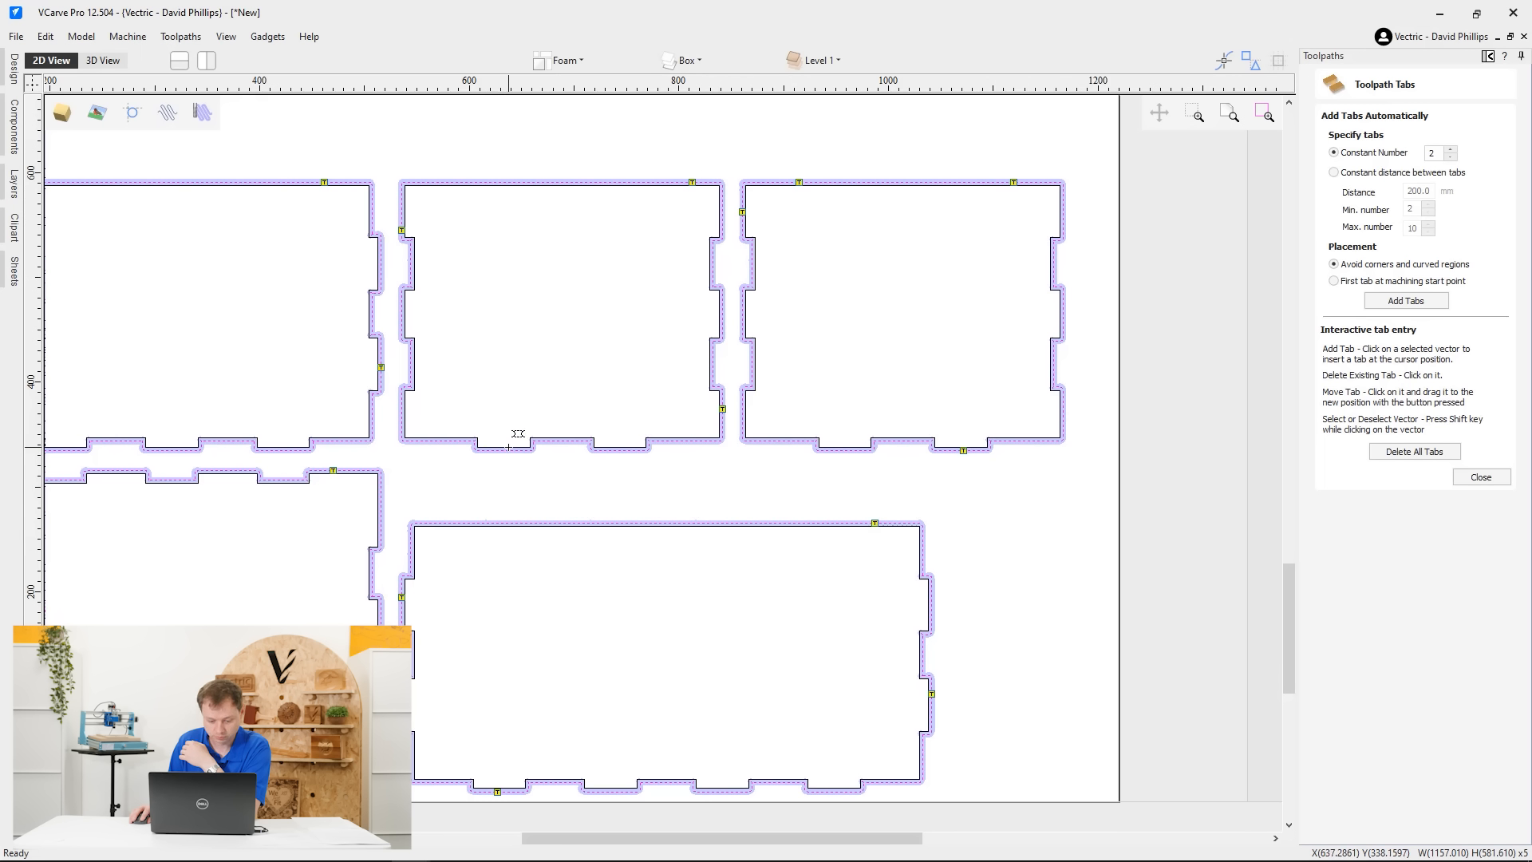
click(508, 447)
Add a second bottom-edge tab to the upper long panel and centre the tab on the lower-right panel's outer finger, then finish editing tabs
middle_drag(434, 315, 692, 395)
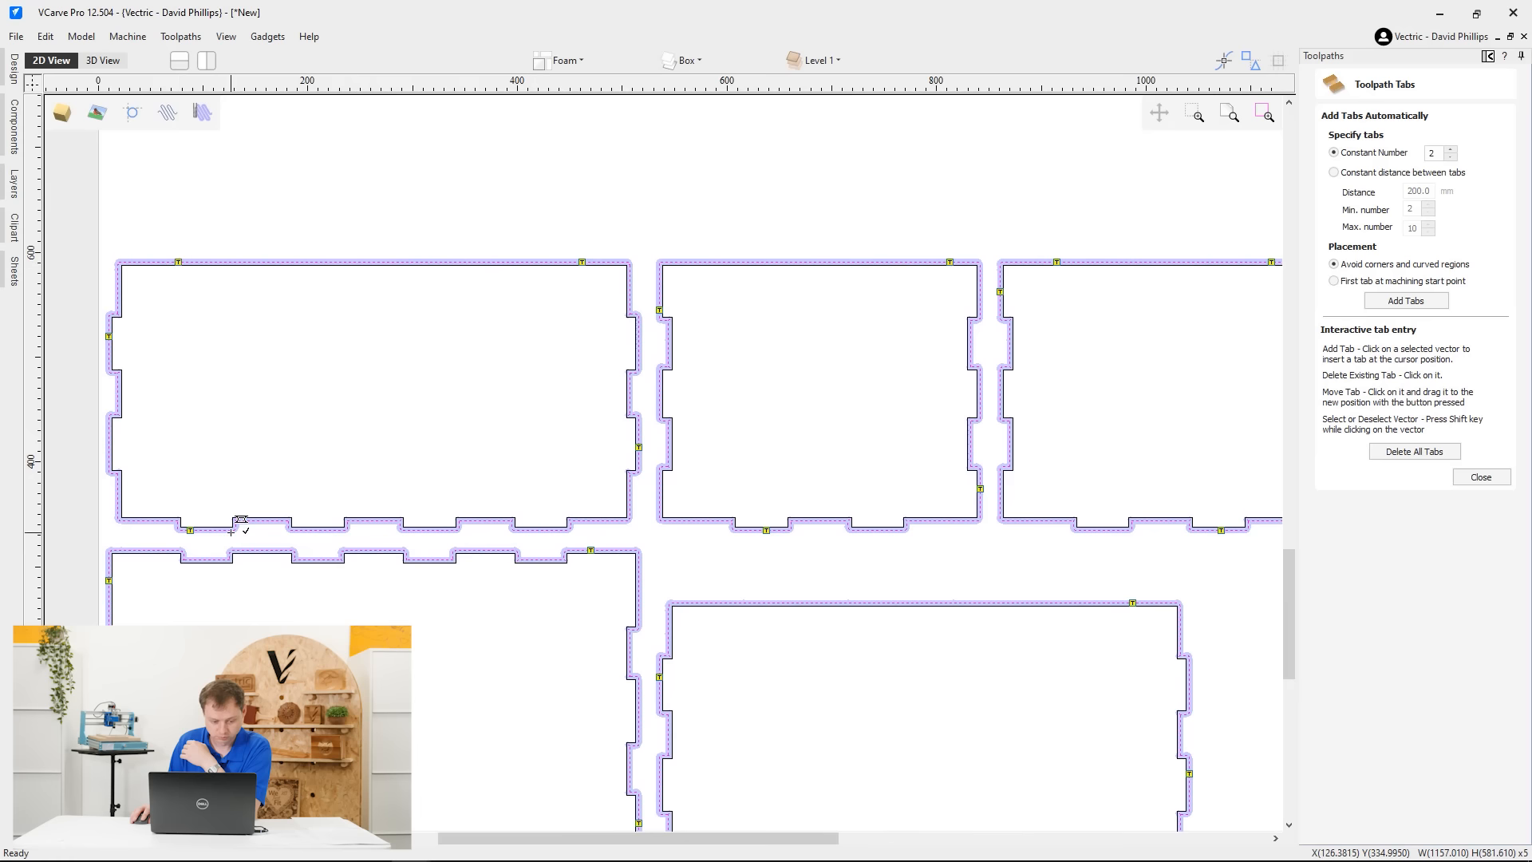
middle_drag(1057, 726, 921, 498)
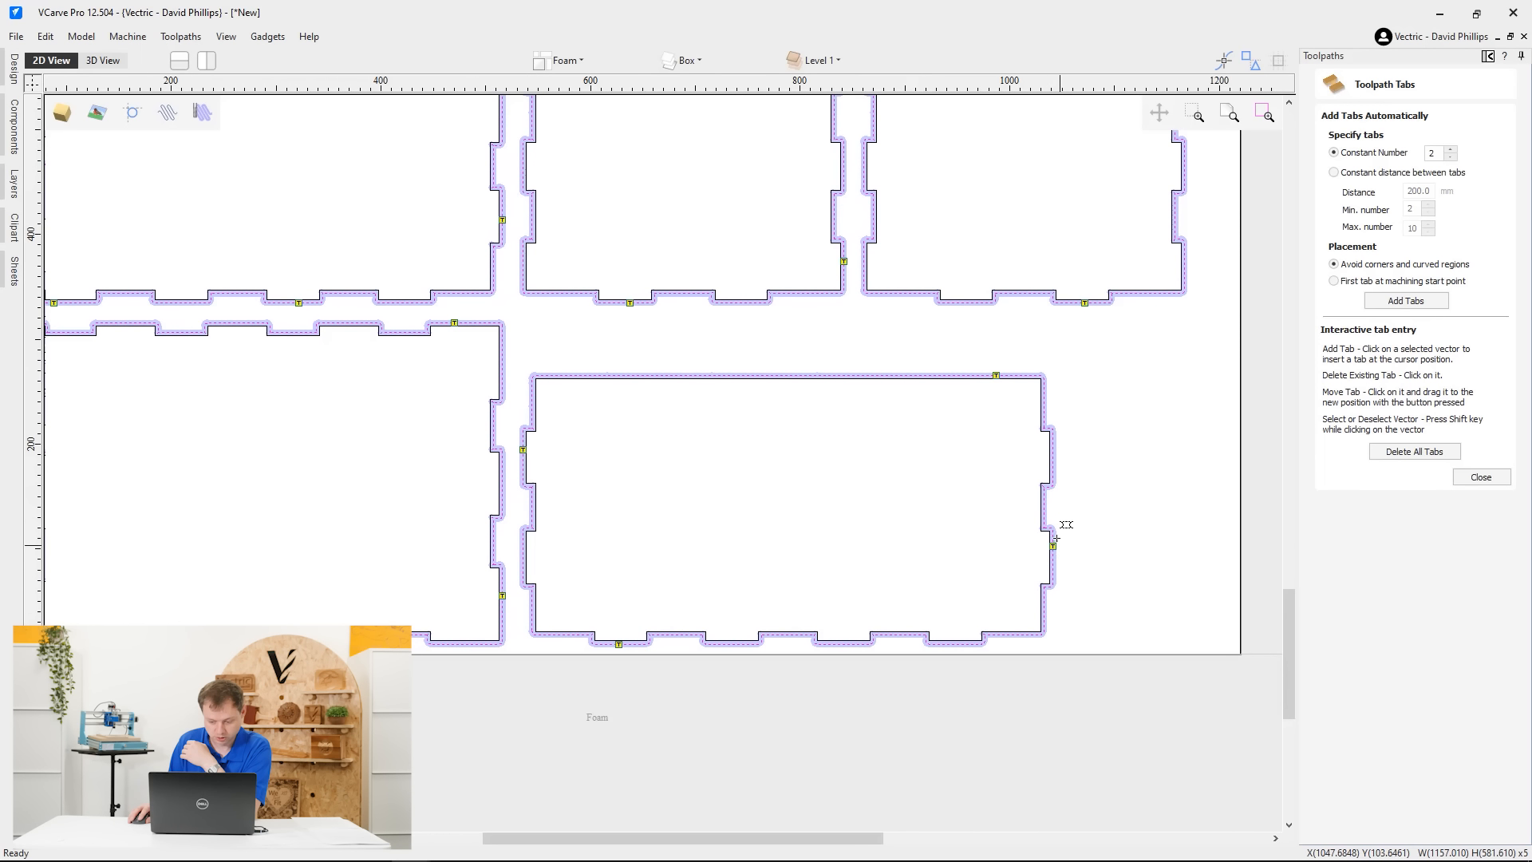
click(1050, 563)
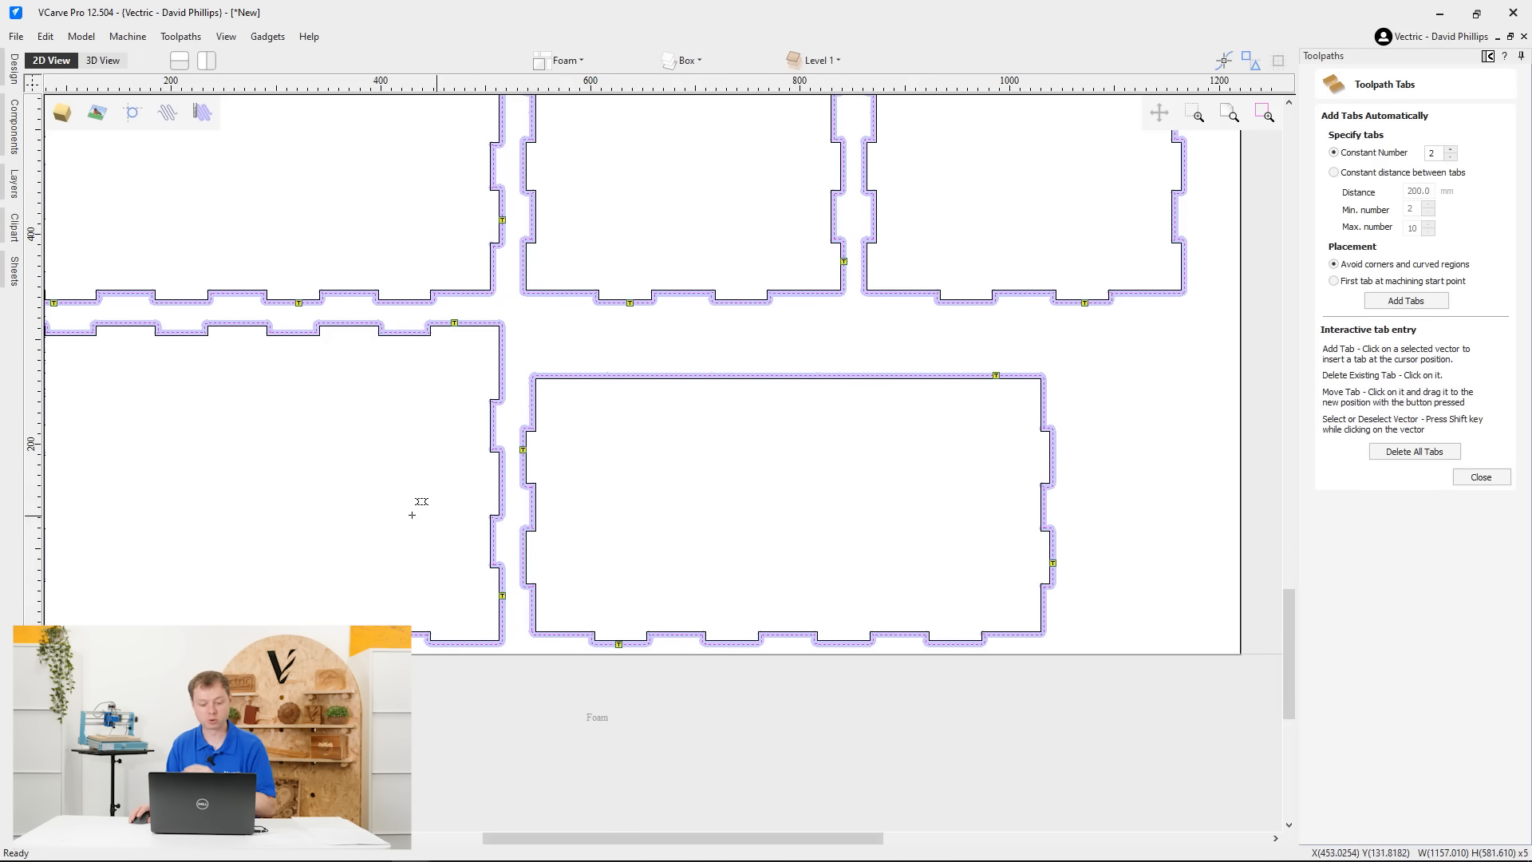
middle_drag(412, 515, 901, 513)
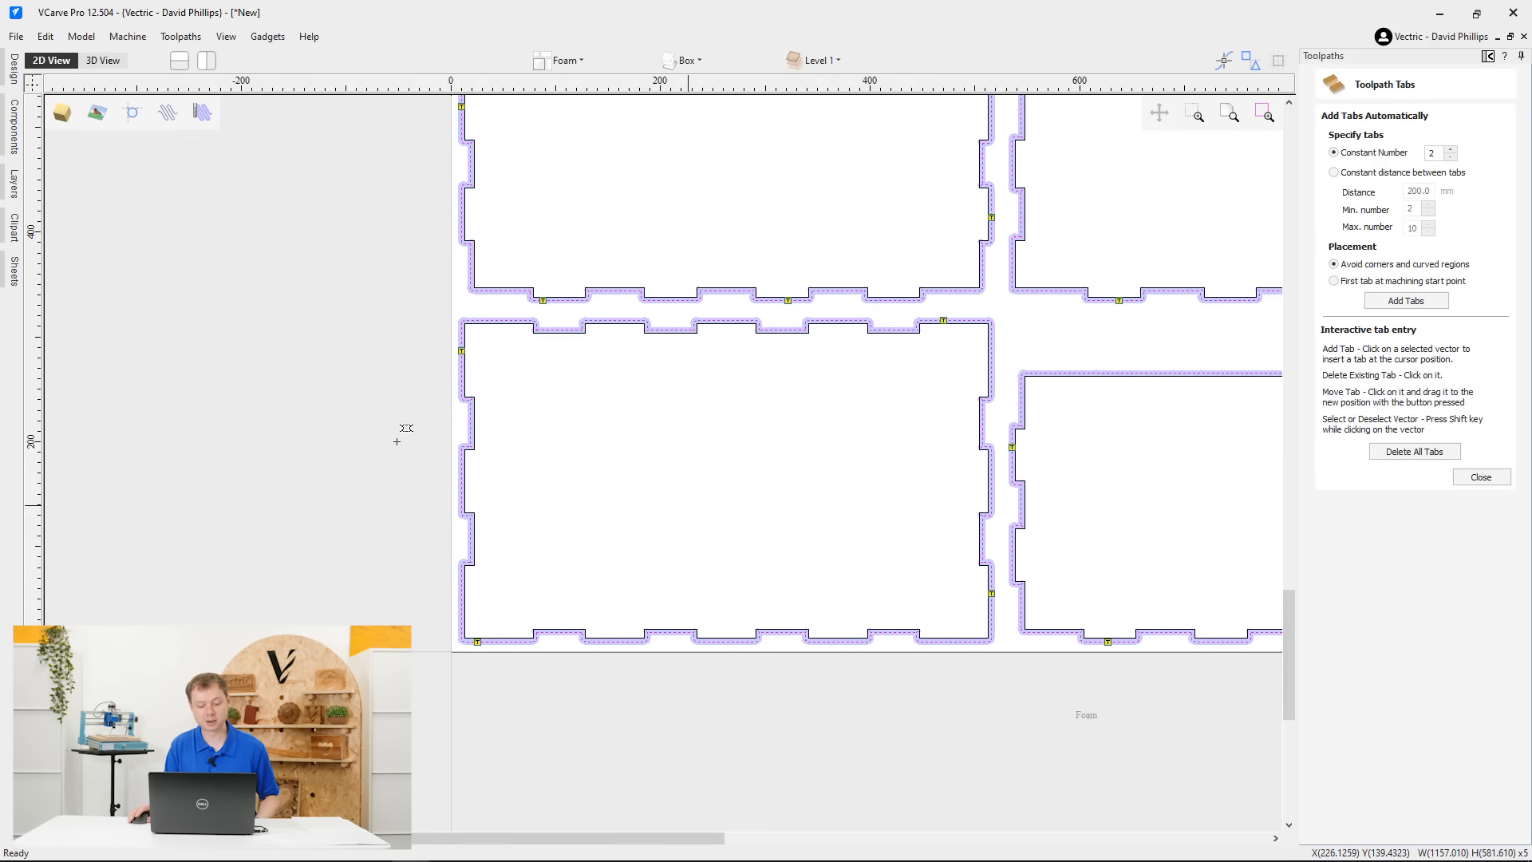
click(1480, 477)
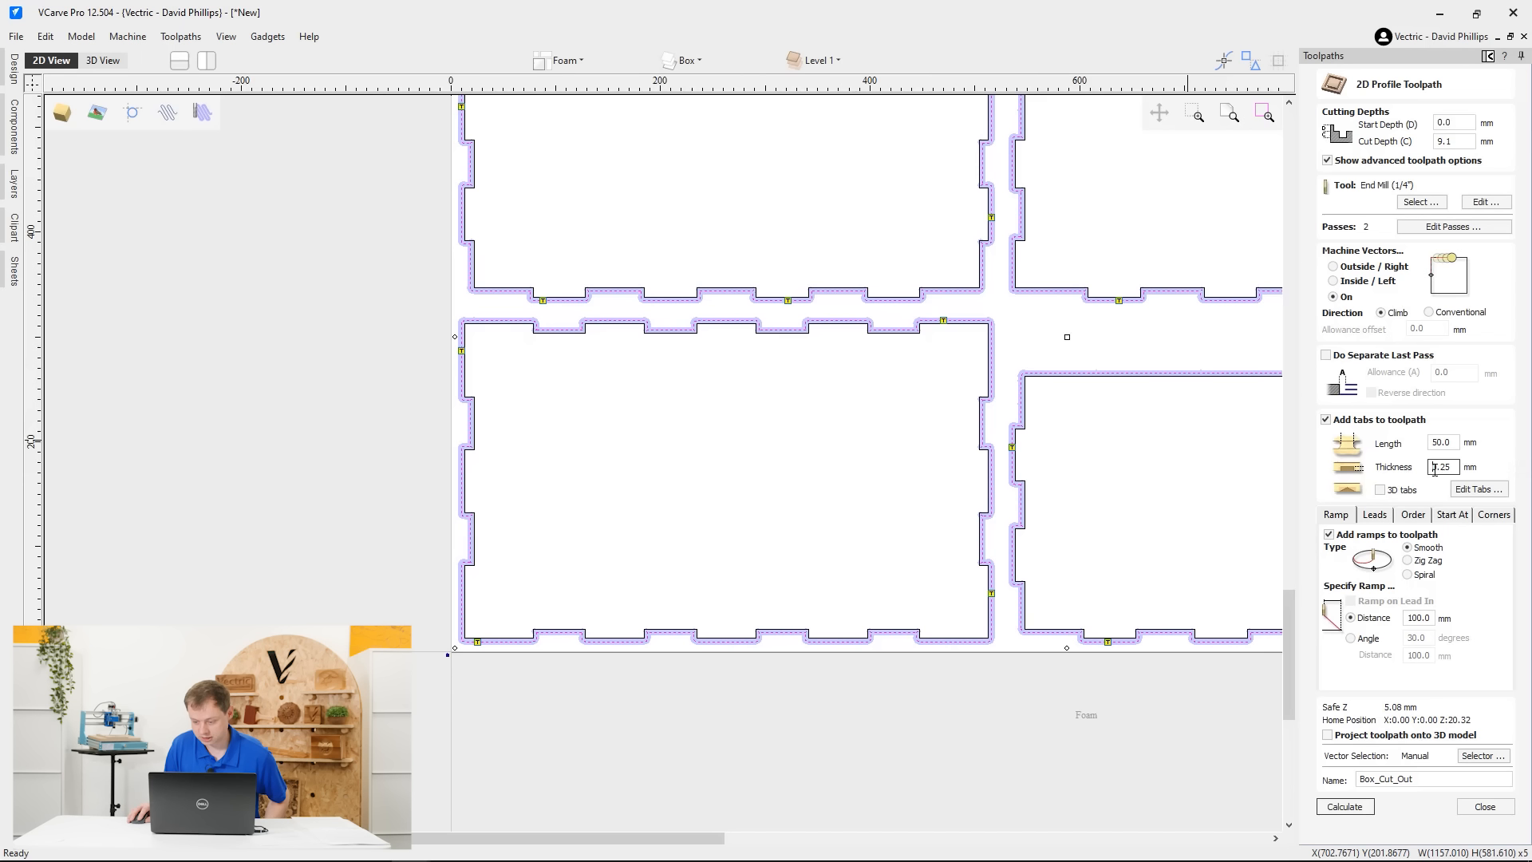
Set the tab thickness of the cut-out toolpath to 1 mm
text(1)
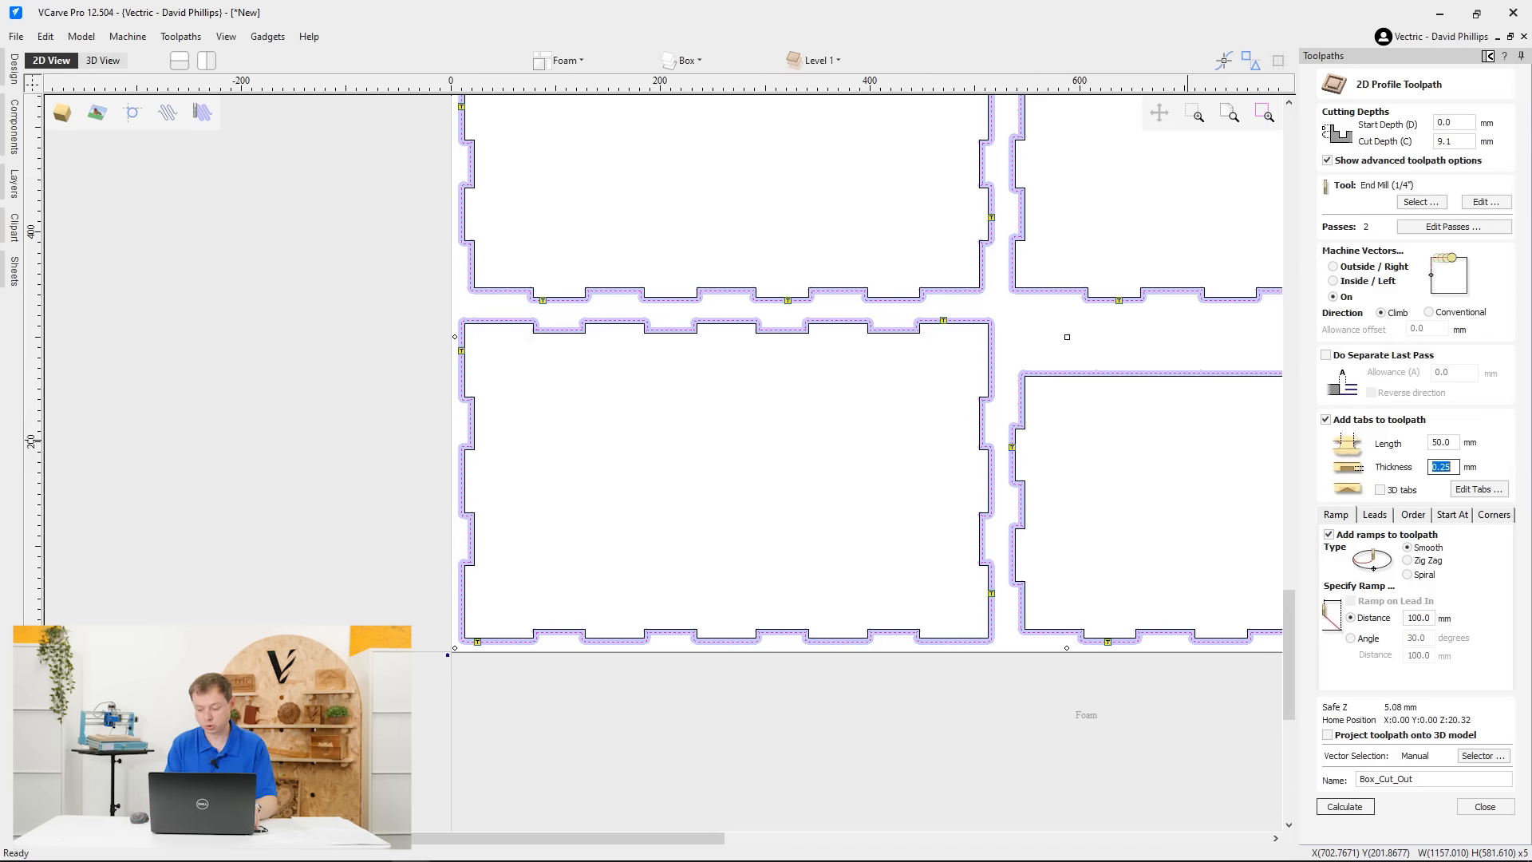
double_click(1451, 439)
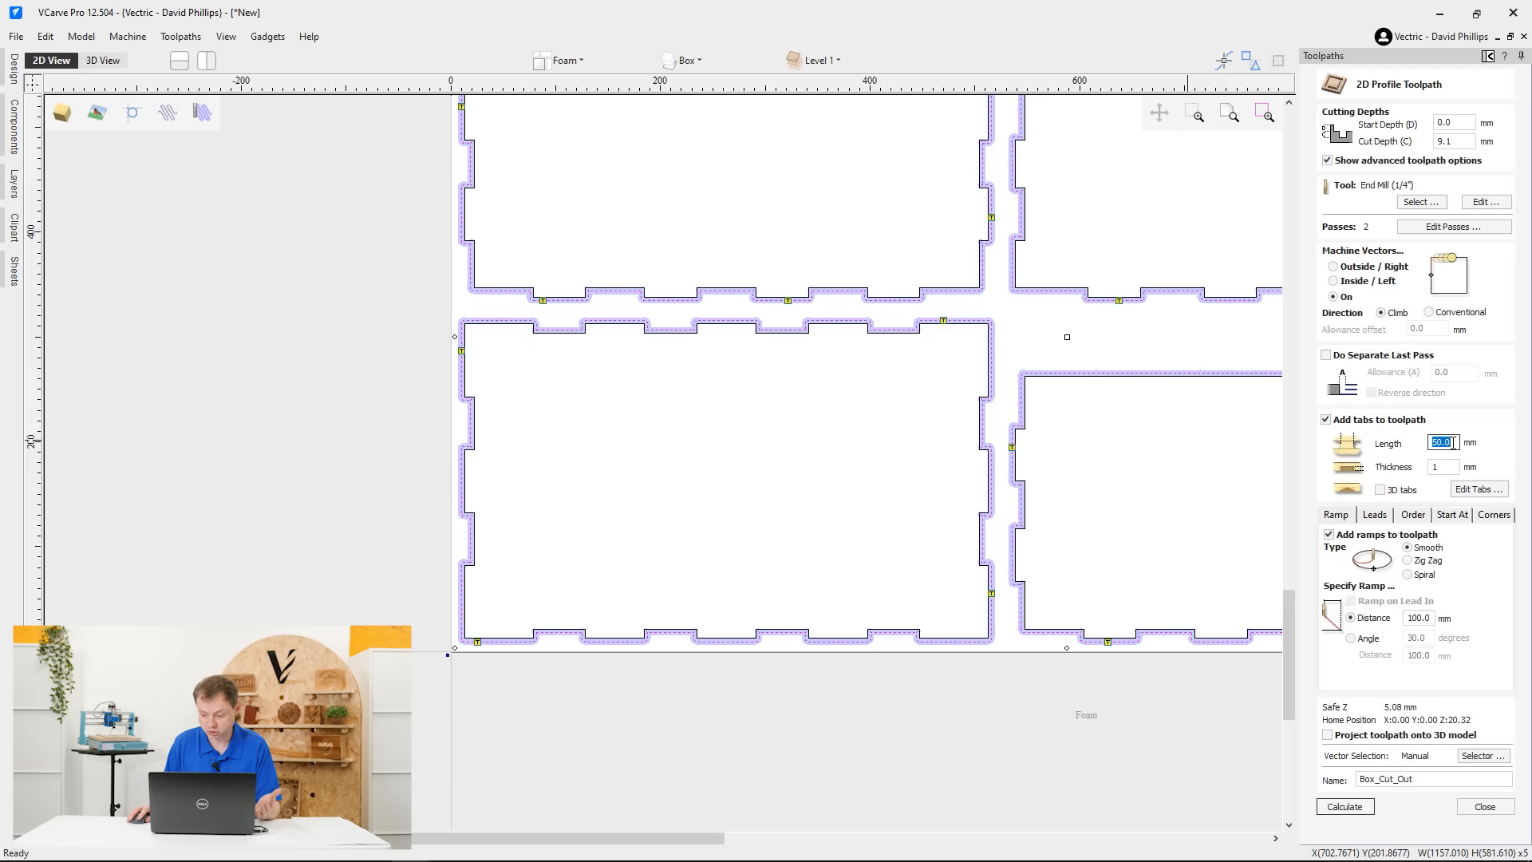
click(1453, 443)
click(1453, 467)
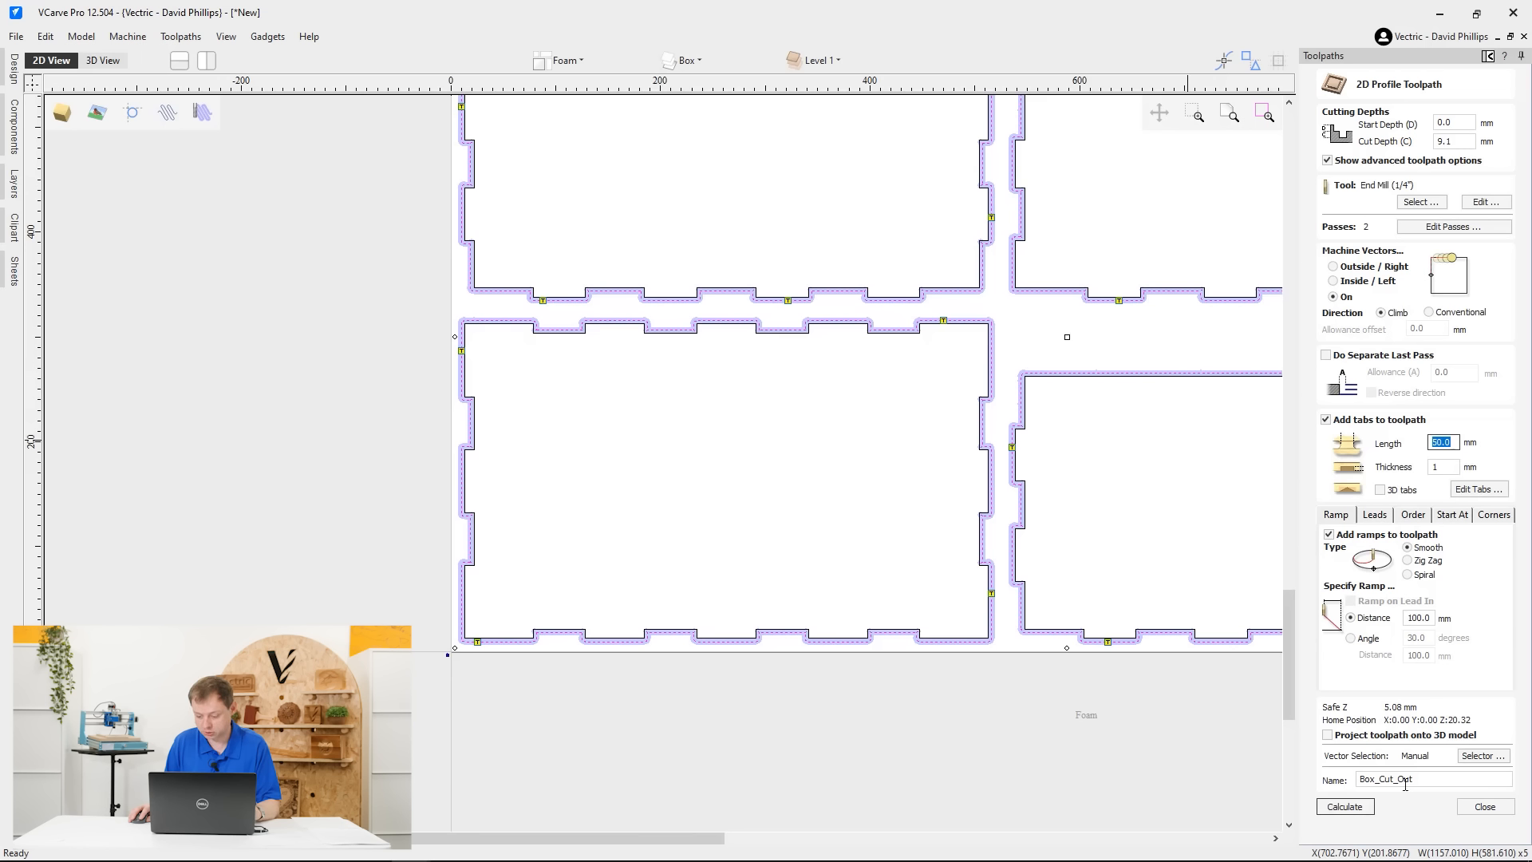
Rename the profile toolpath as Caddy_Box_Cut_Out
click(1366, 776)
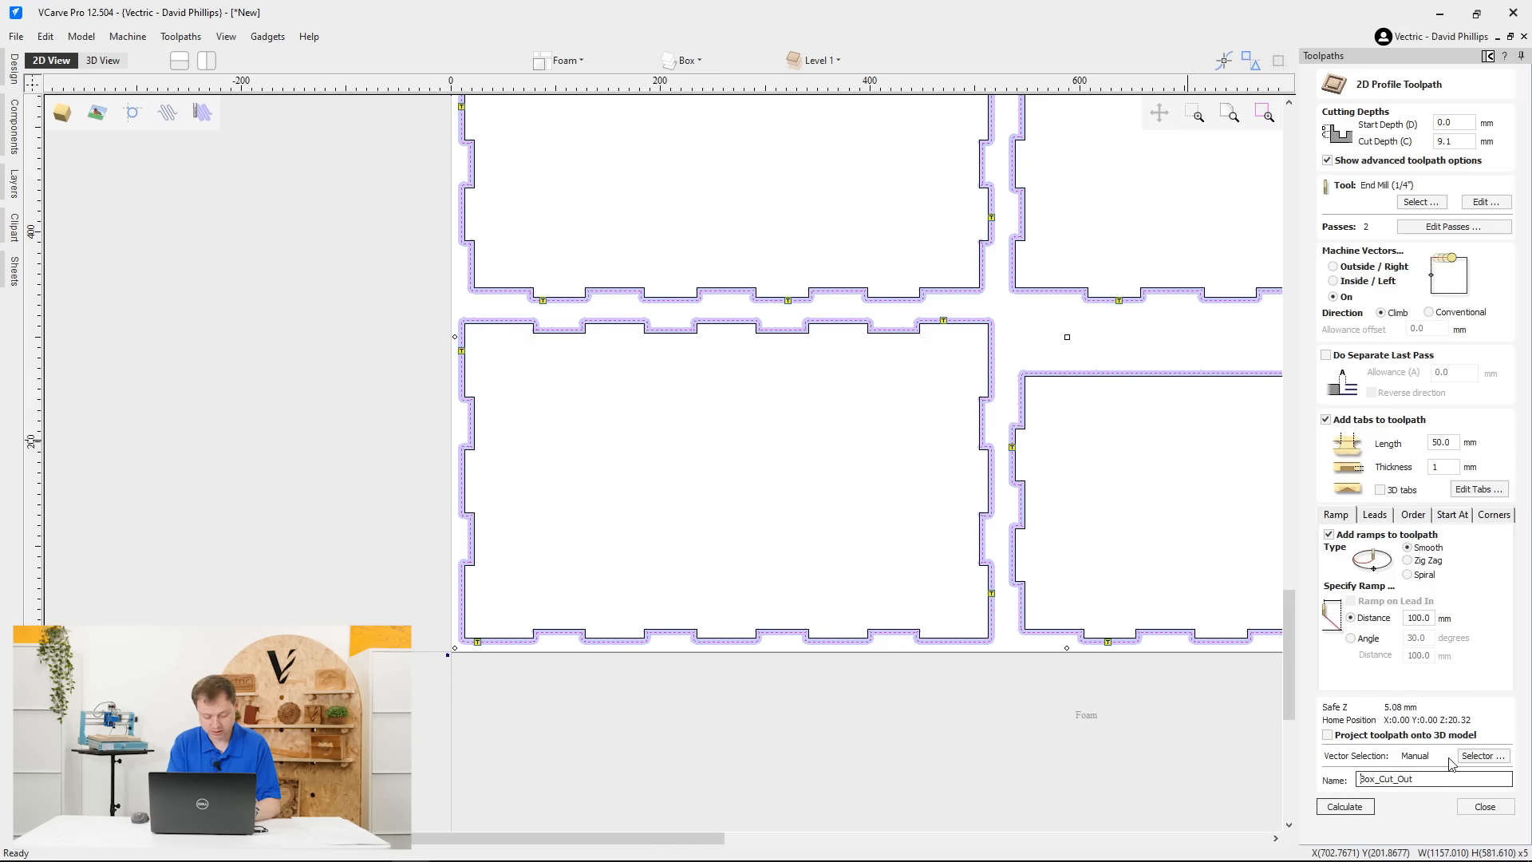
text(Caddy)
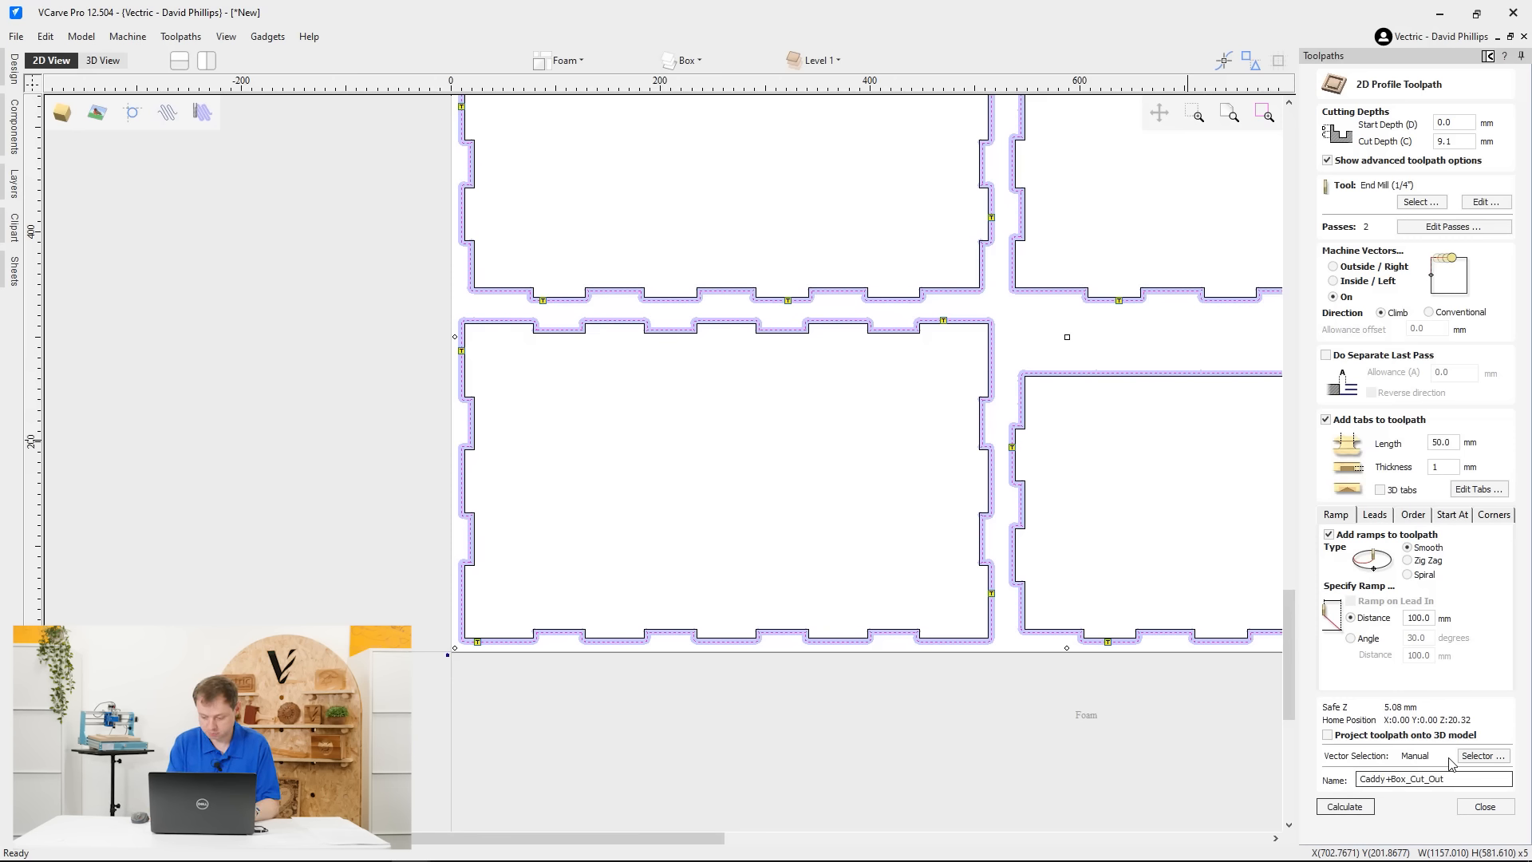
text(_)
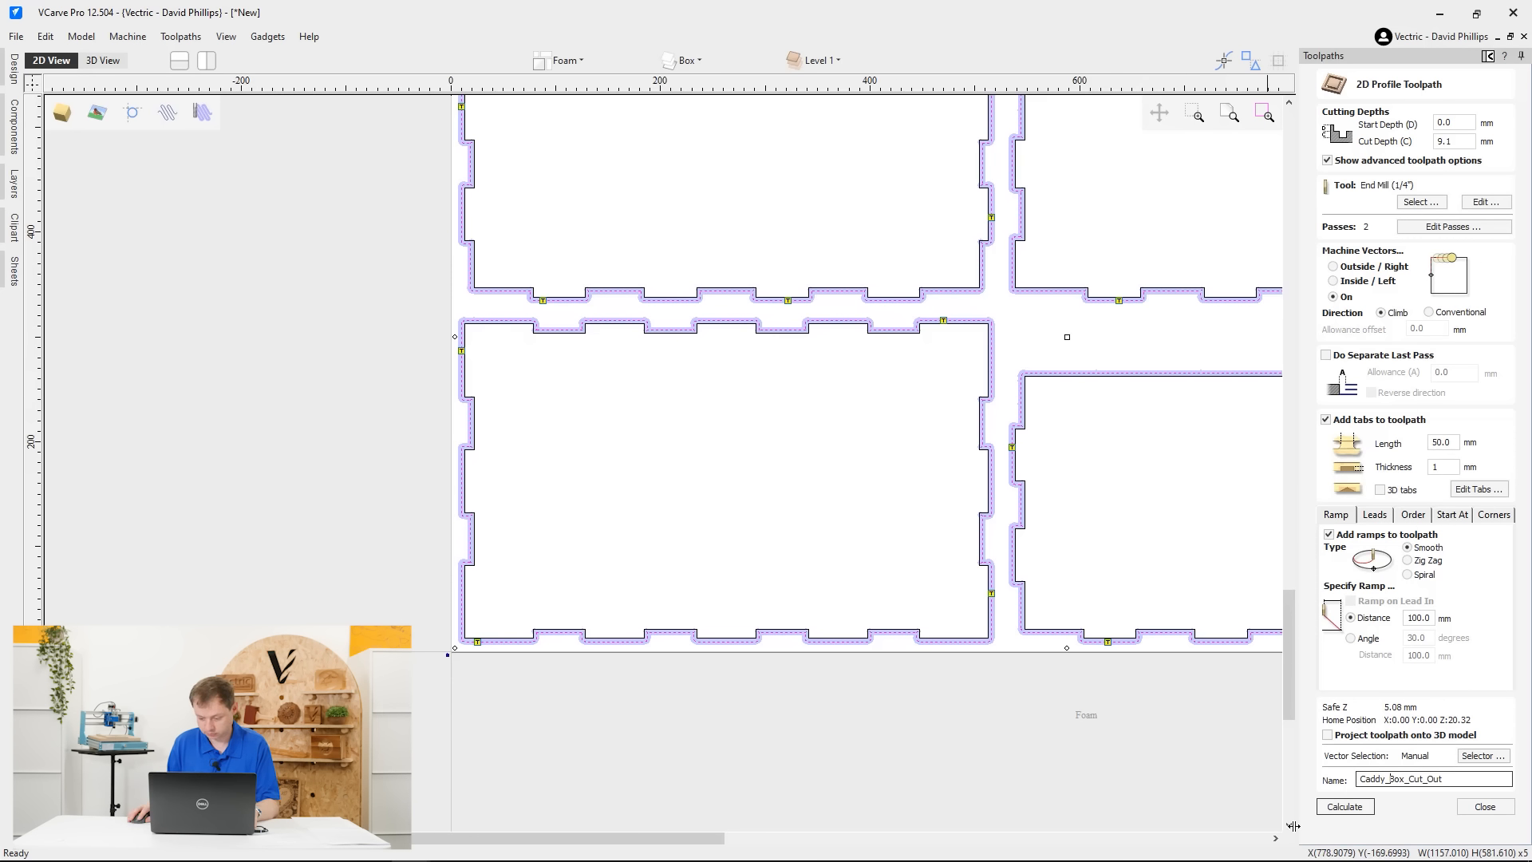
Recalculate the profile toolpath, accepting that it cuts through the material, and return to the 2D view
click(1345, 806)
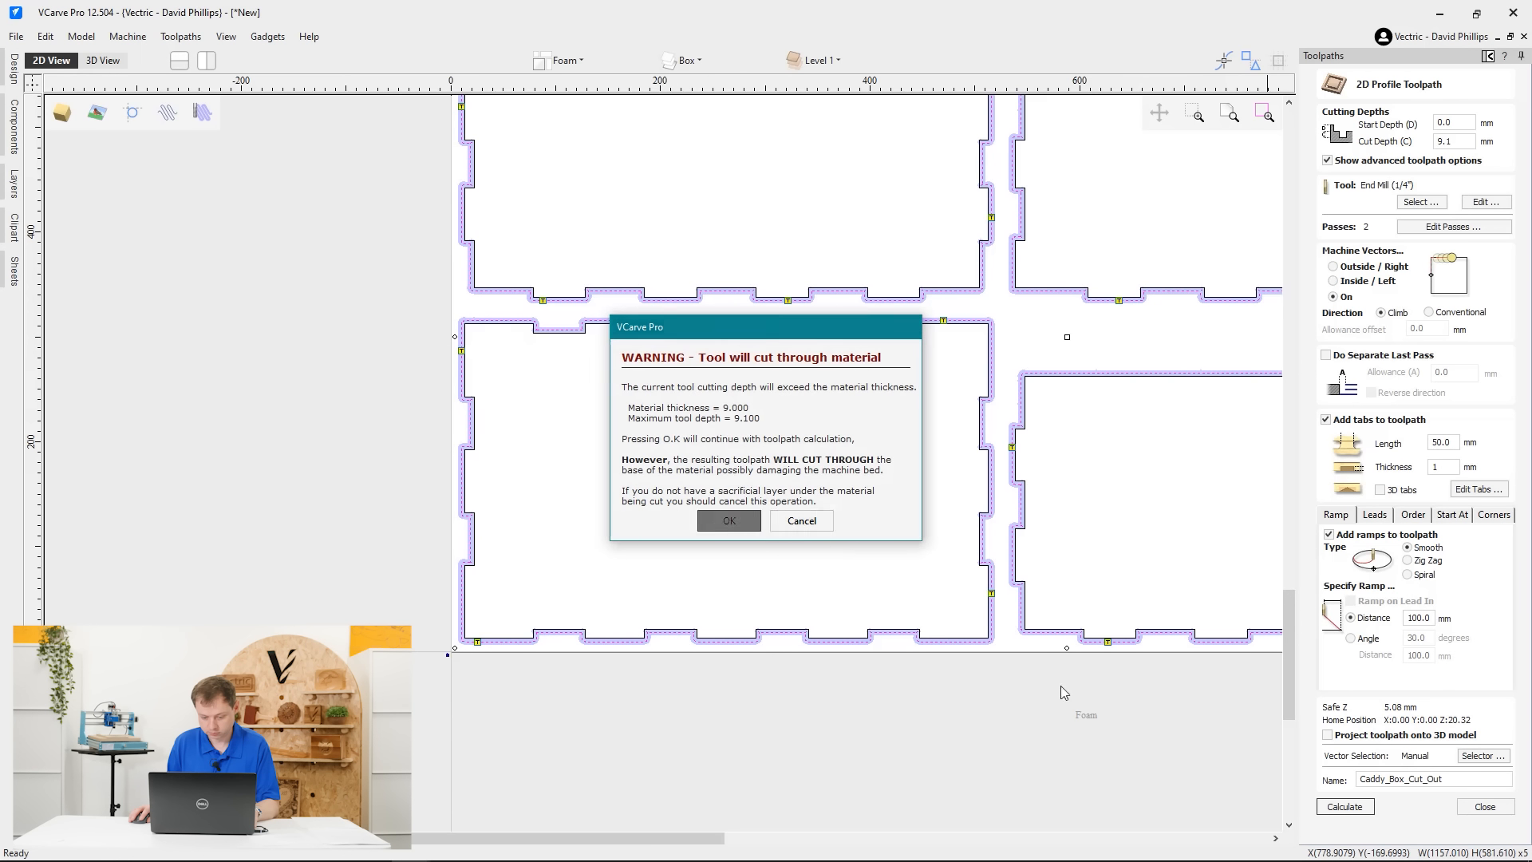
click(729, 524)
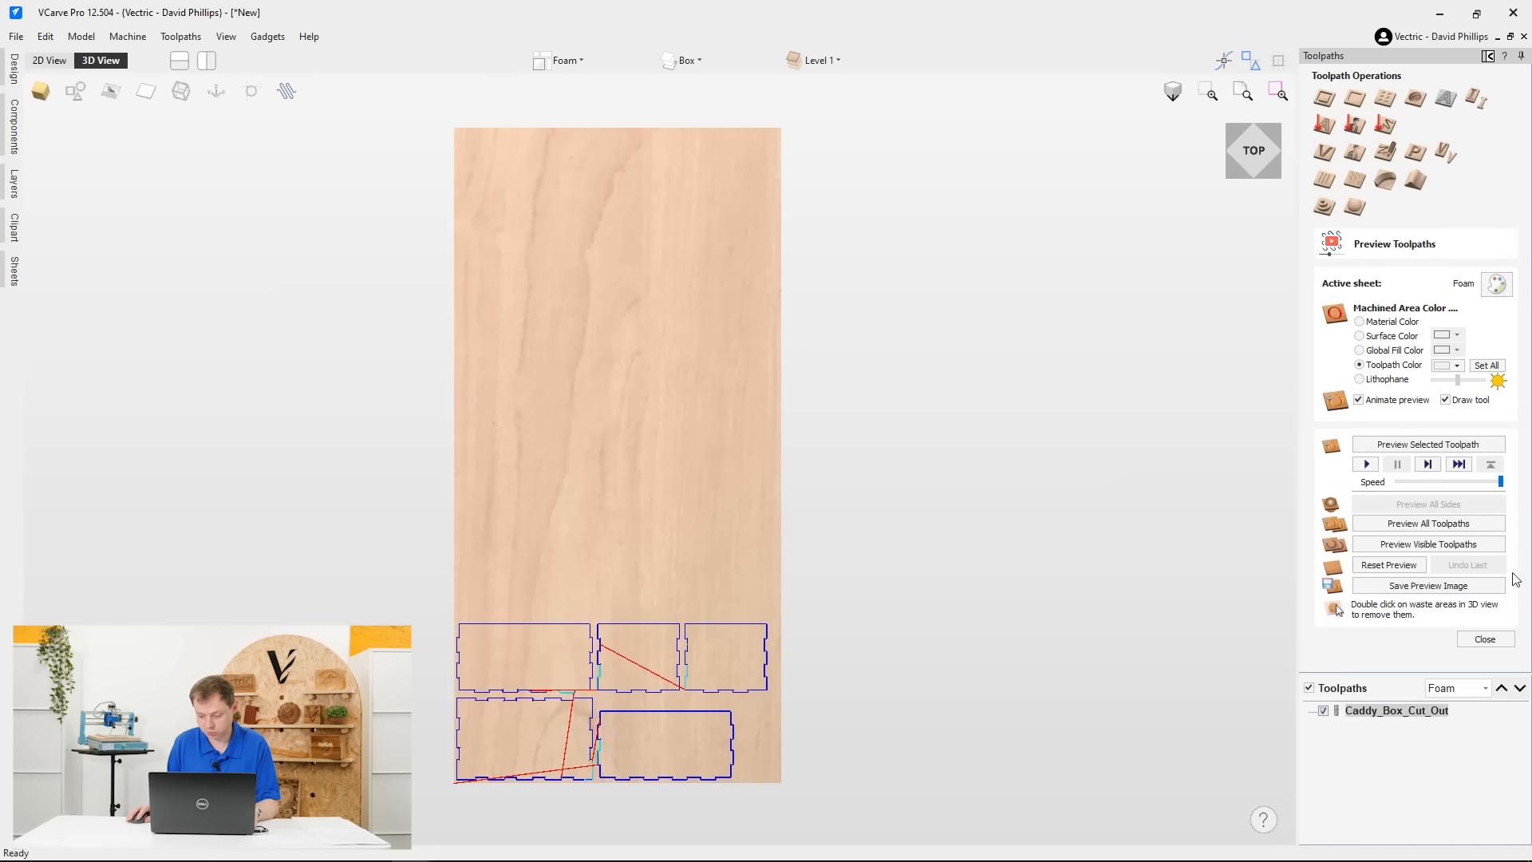
click(1486, 639)
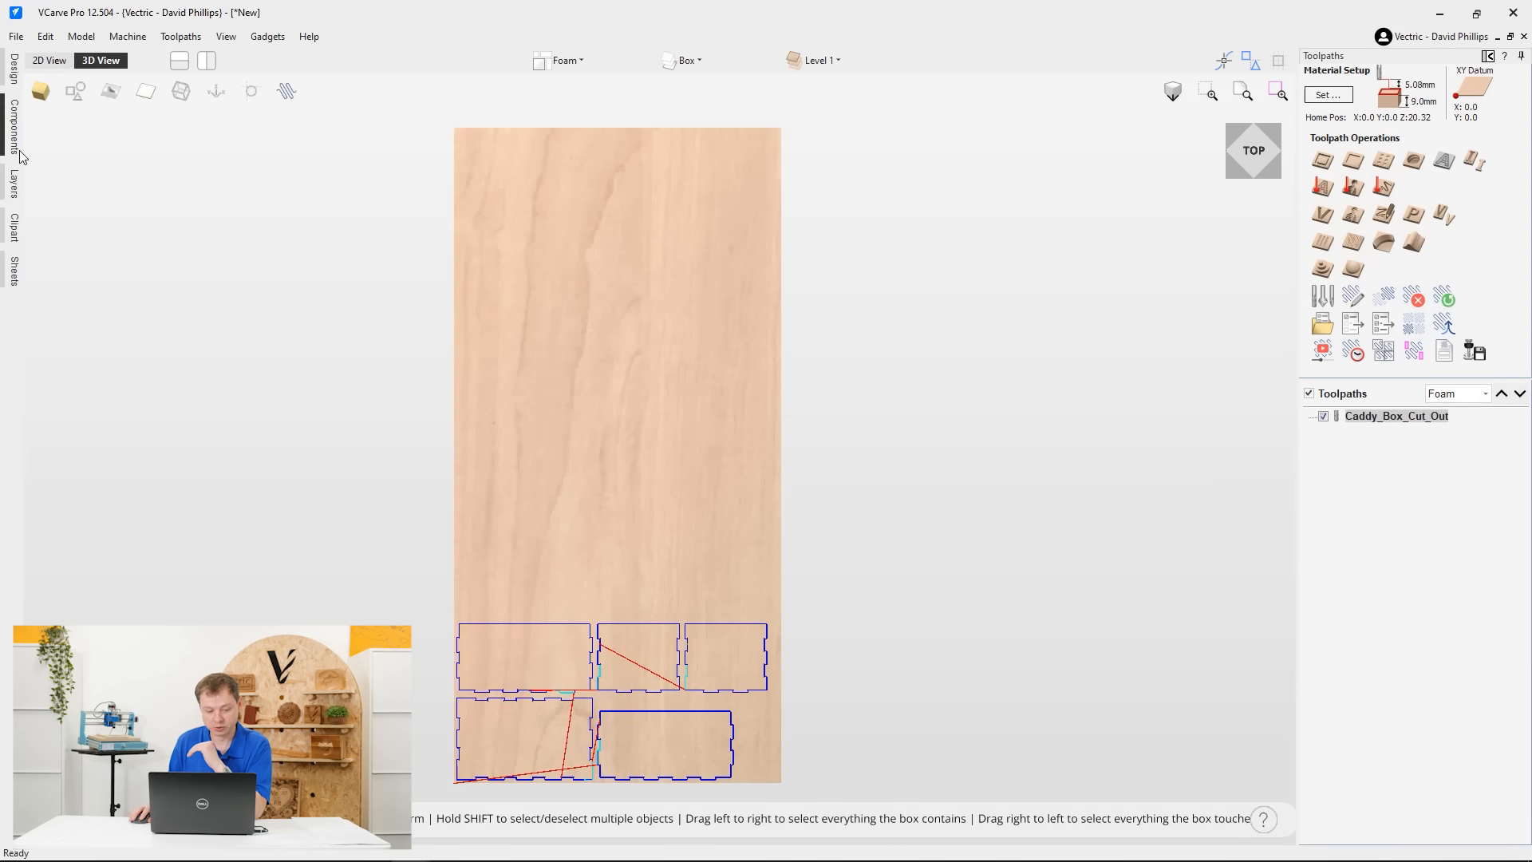
click(46, 60)
scroll(1123, 481, up, 2)
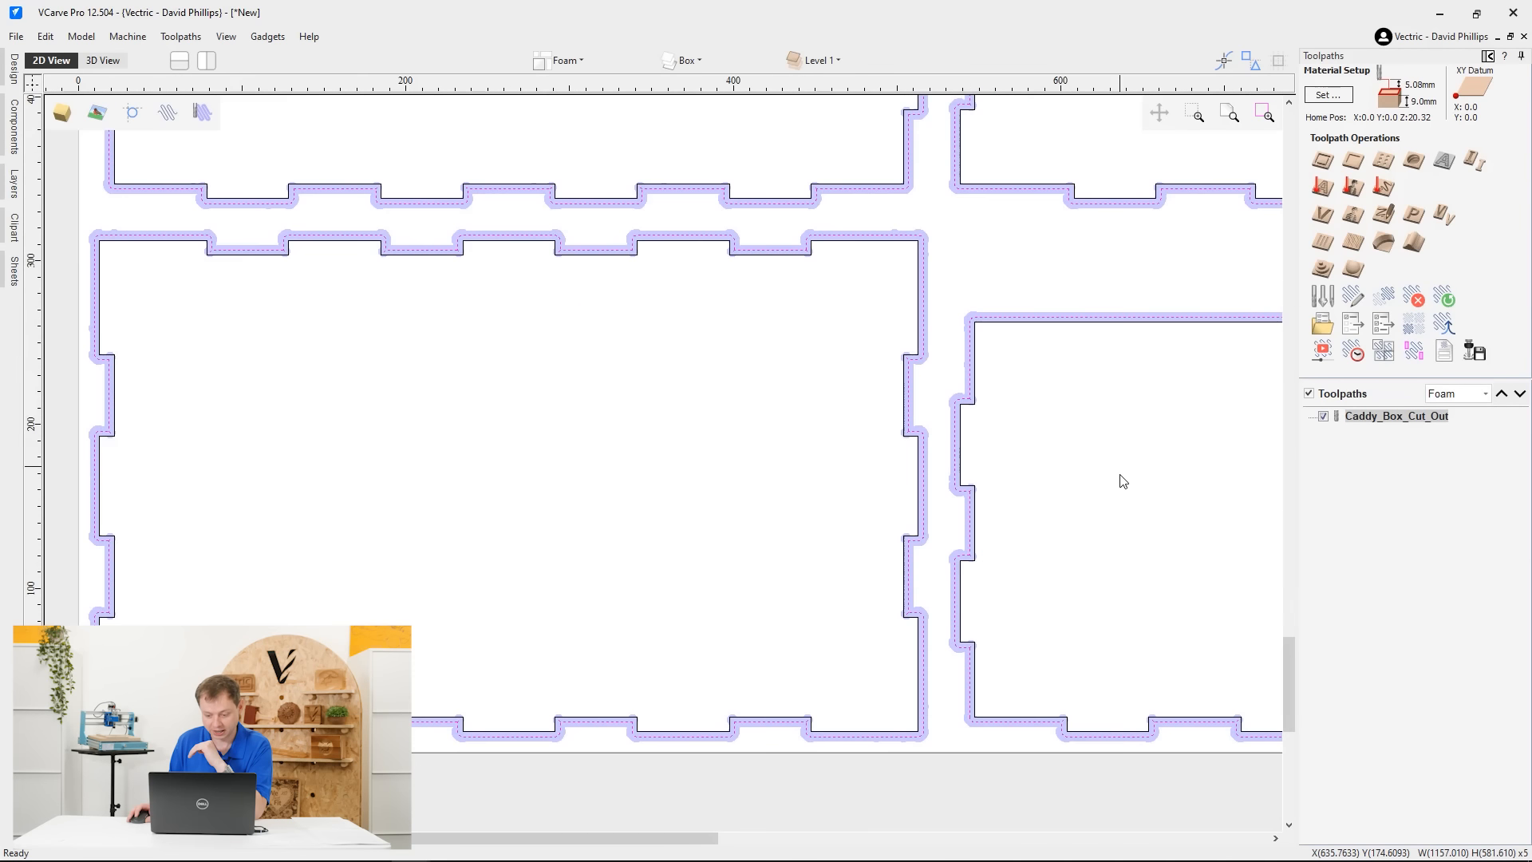
scroll(858, 421, down, 4)
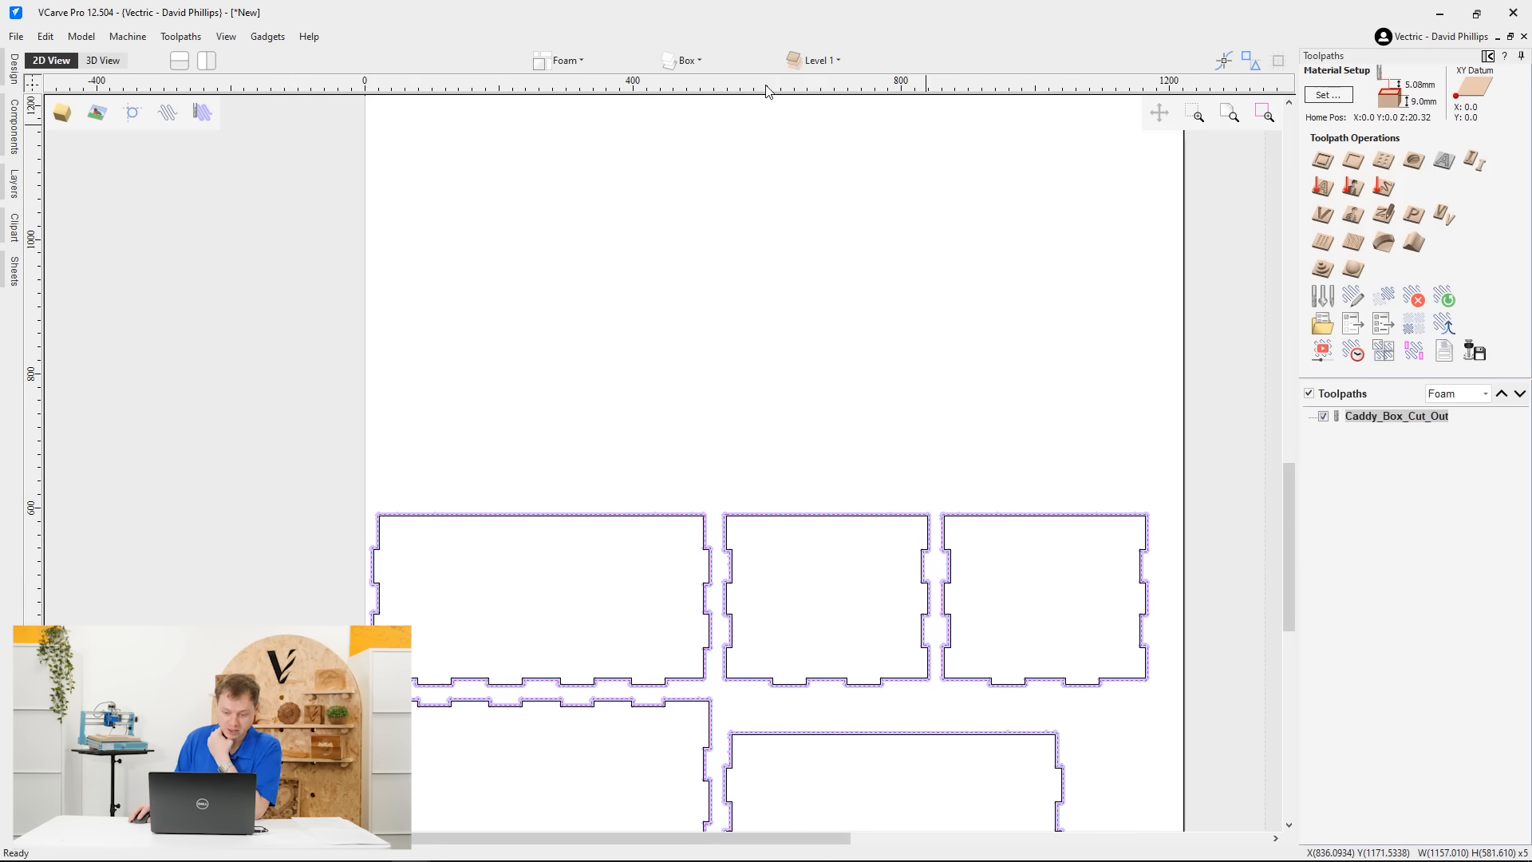
Rename the CutOut layer as 100mm_CutOut
click(691, 62)
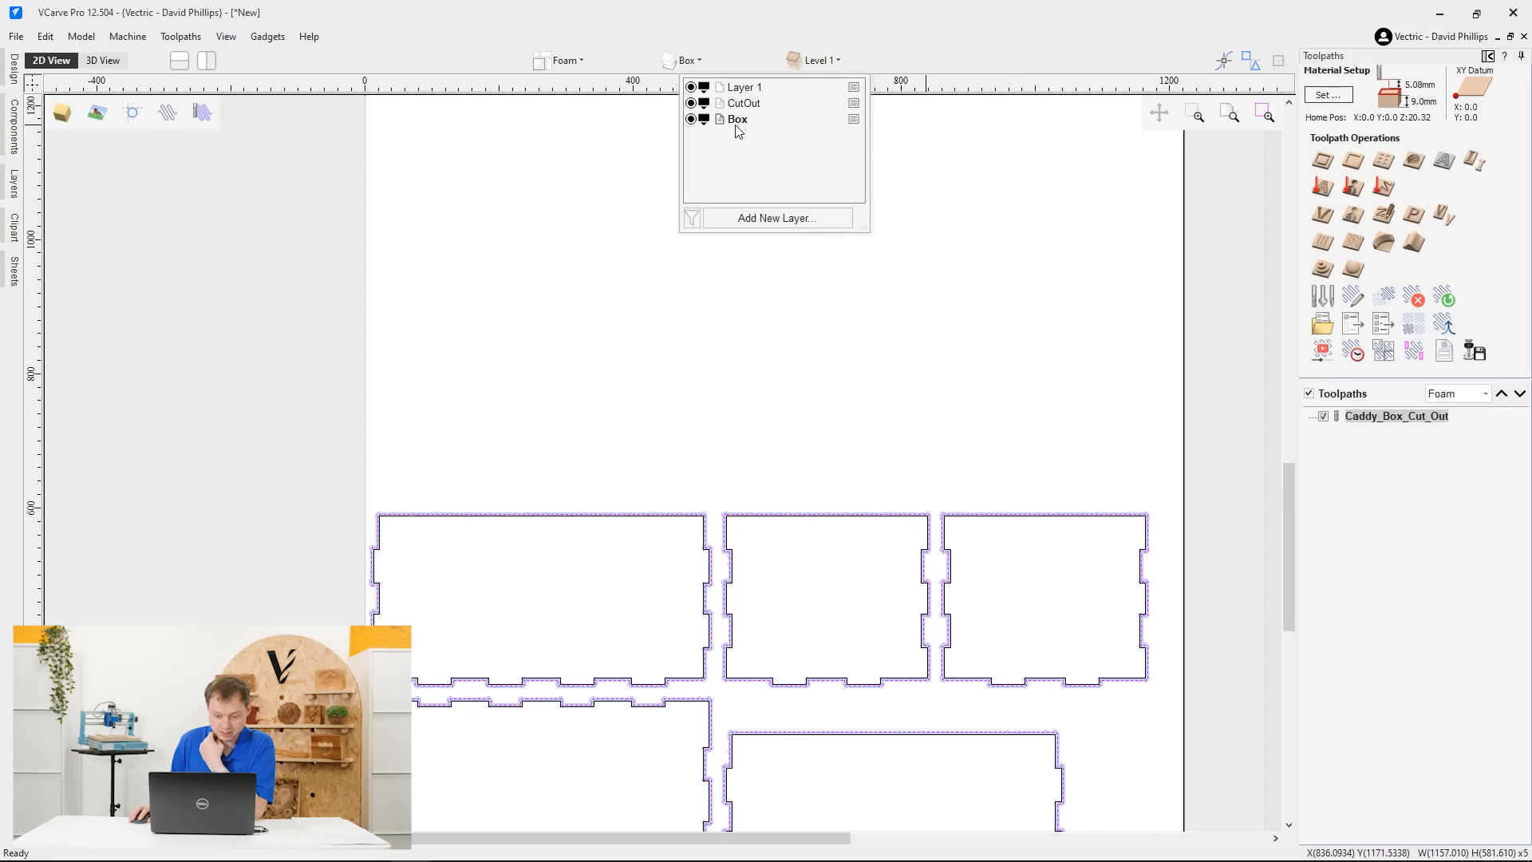
click(745, 102)
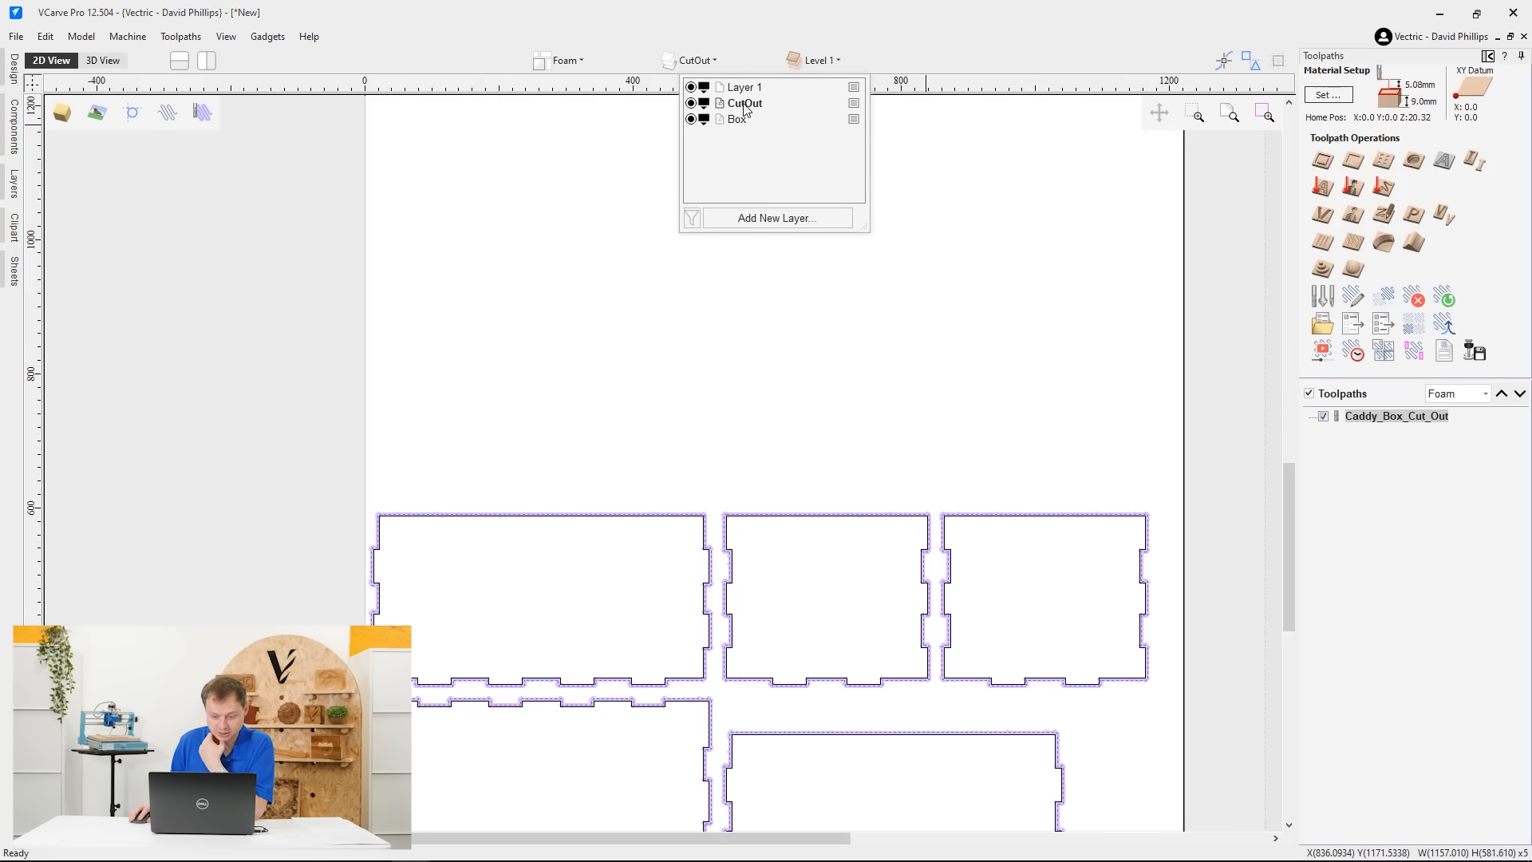
click(750, 104)
double_click(732, 103)
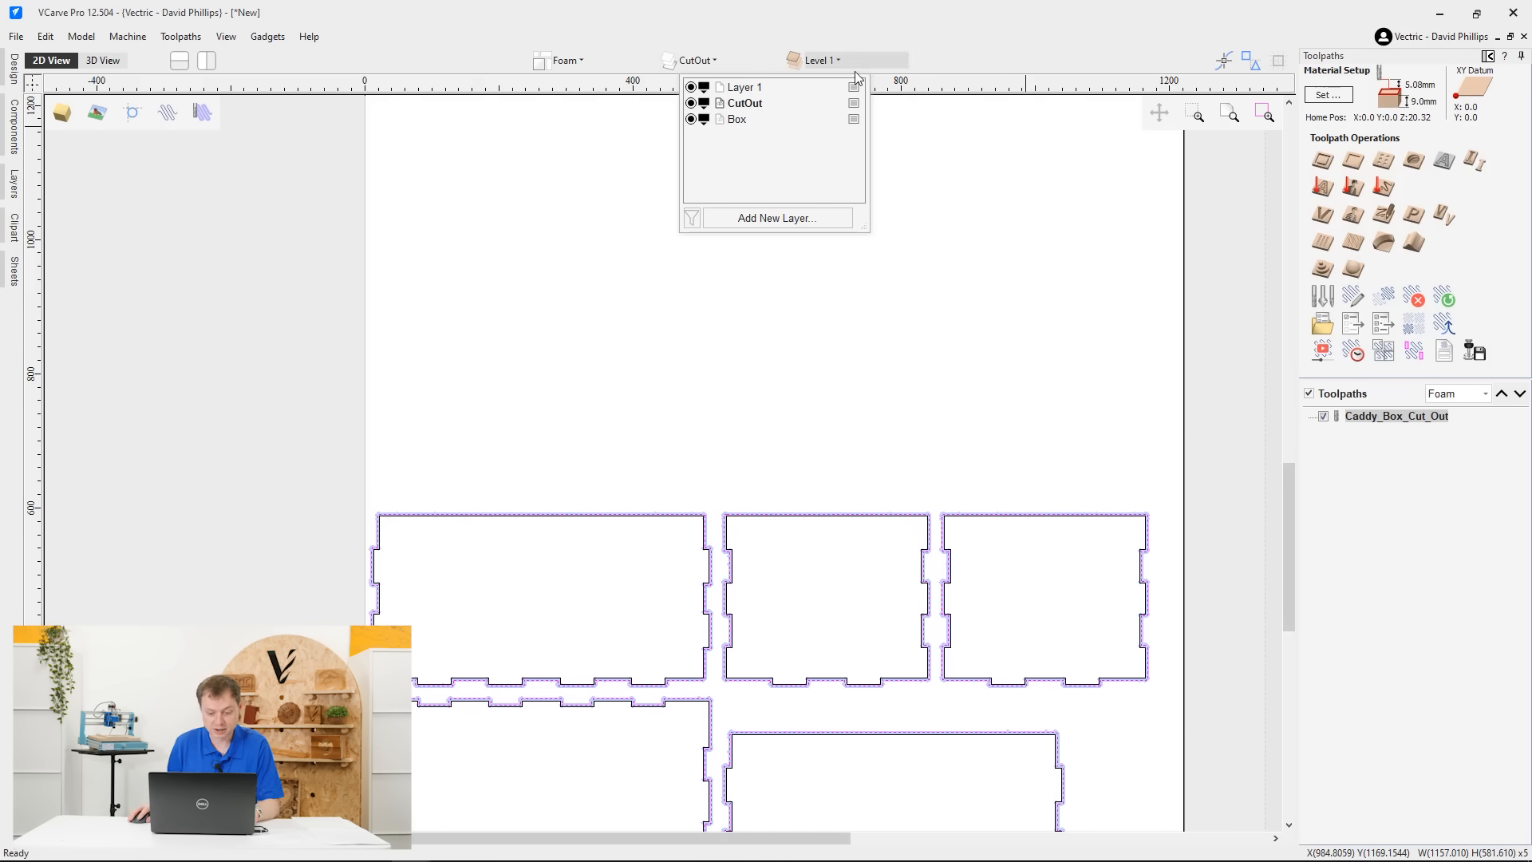
double_click(738, 104)
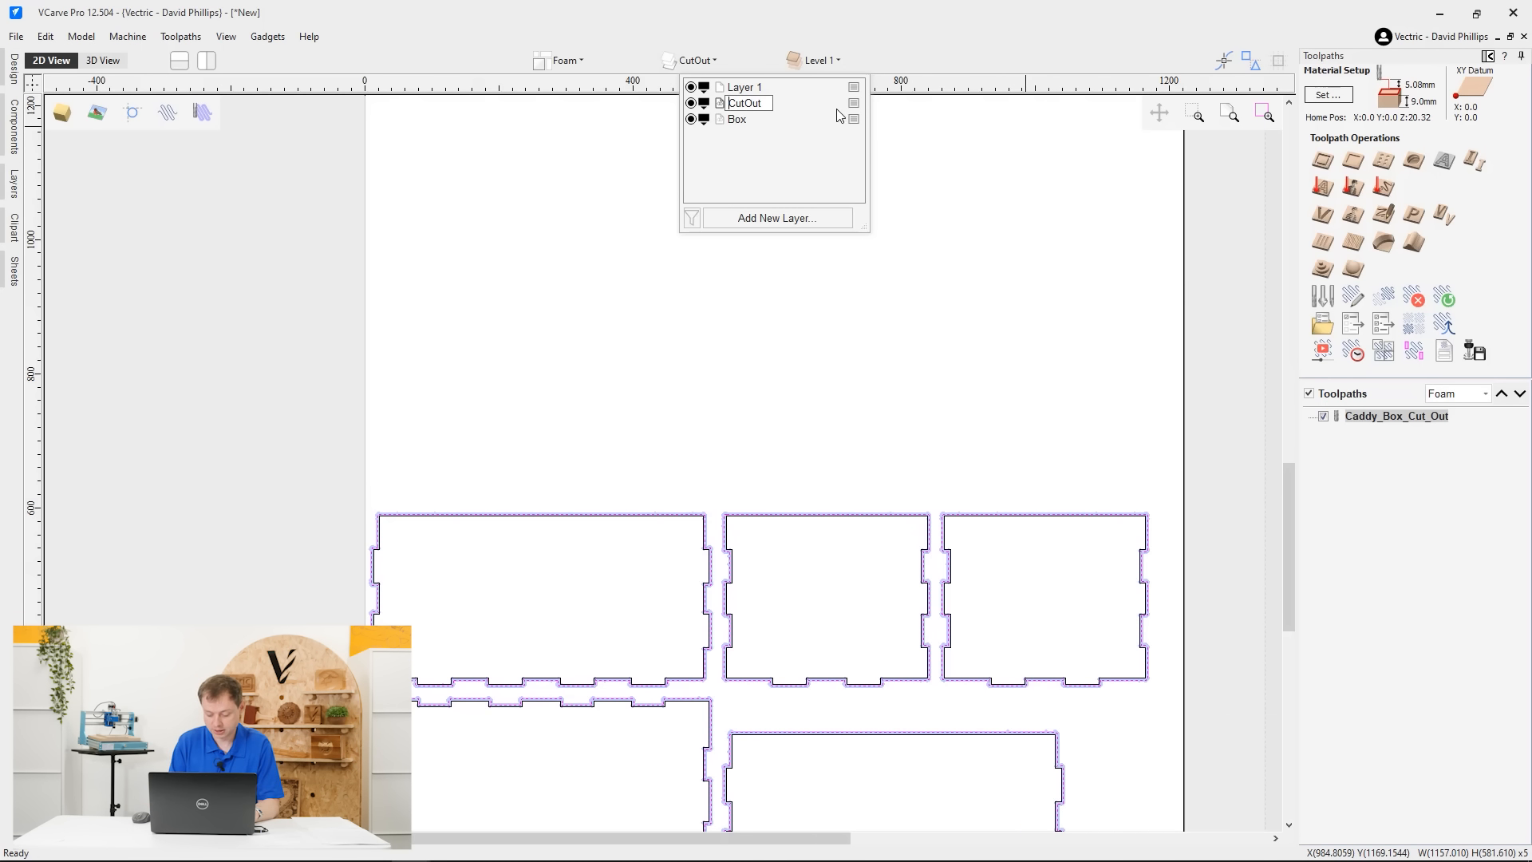
text(100mm_)
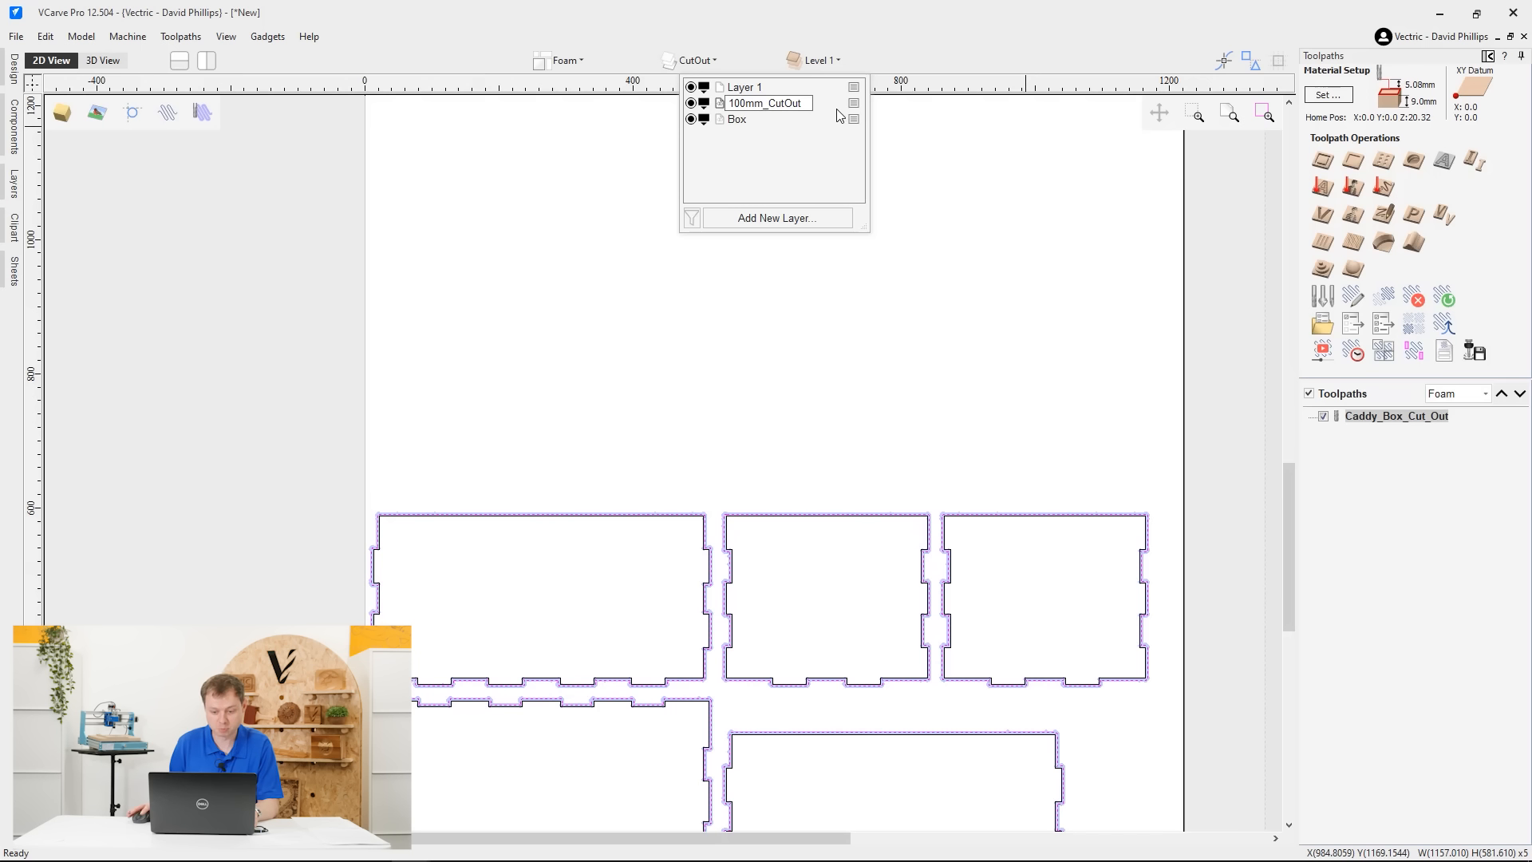
Rename the Box layer as Caddy_Box
double_click(730, 120)
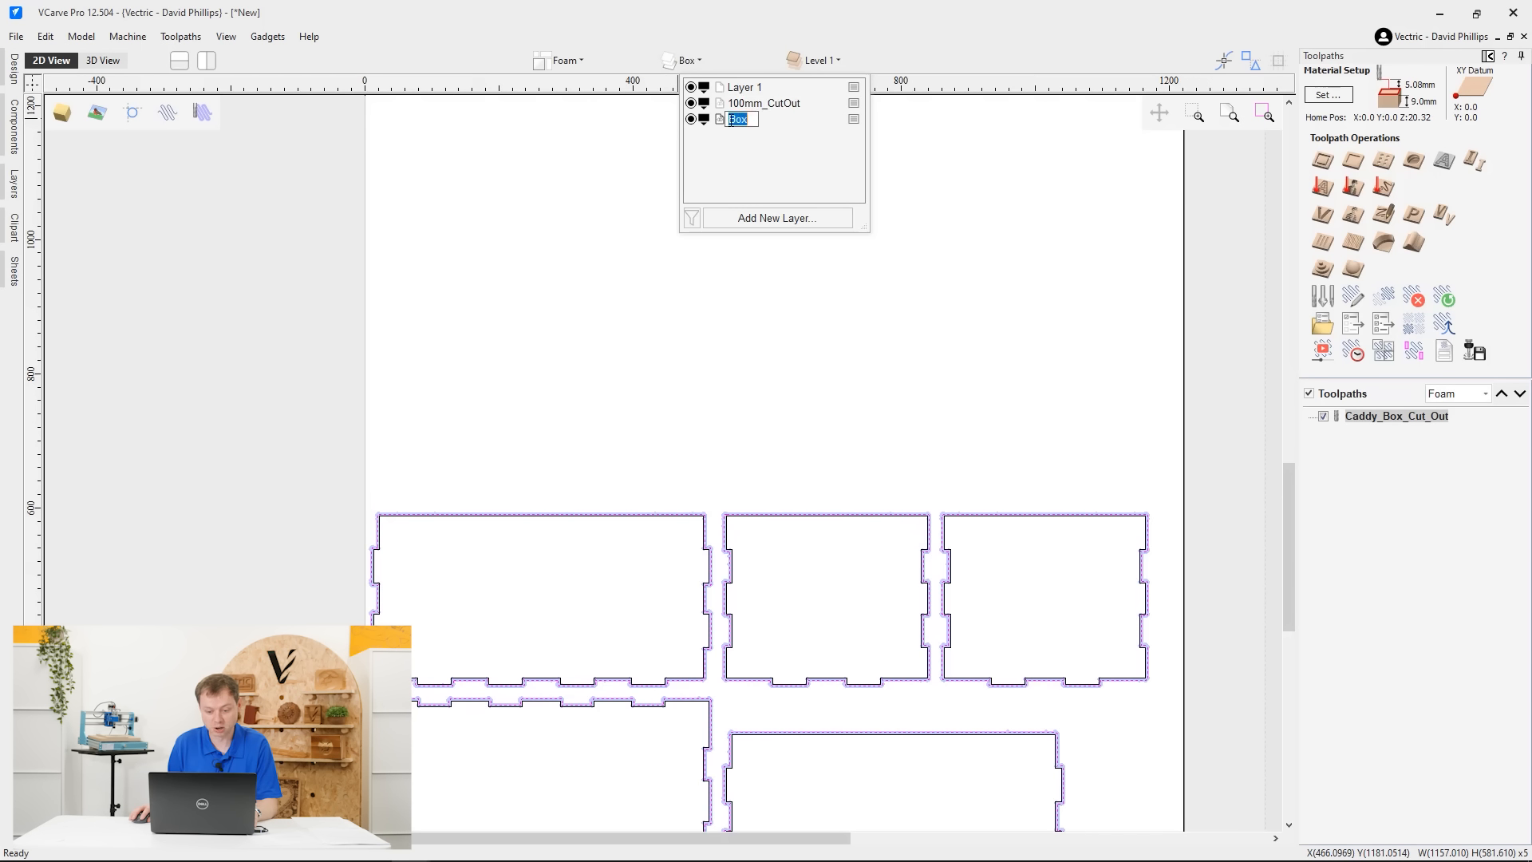
key(Home)
text(100MM)
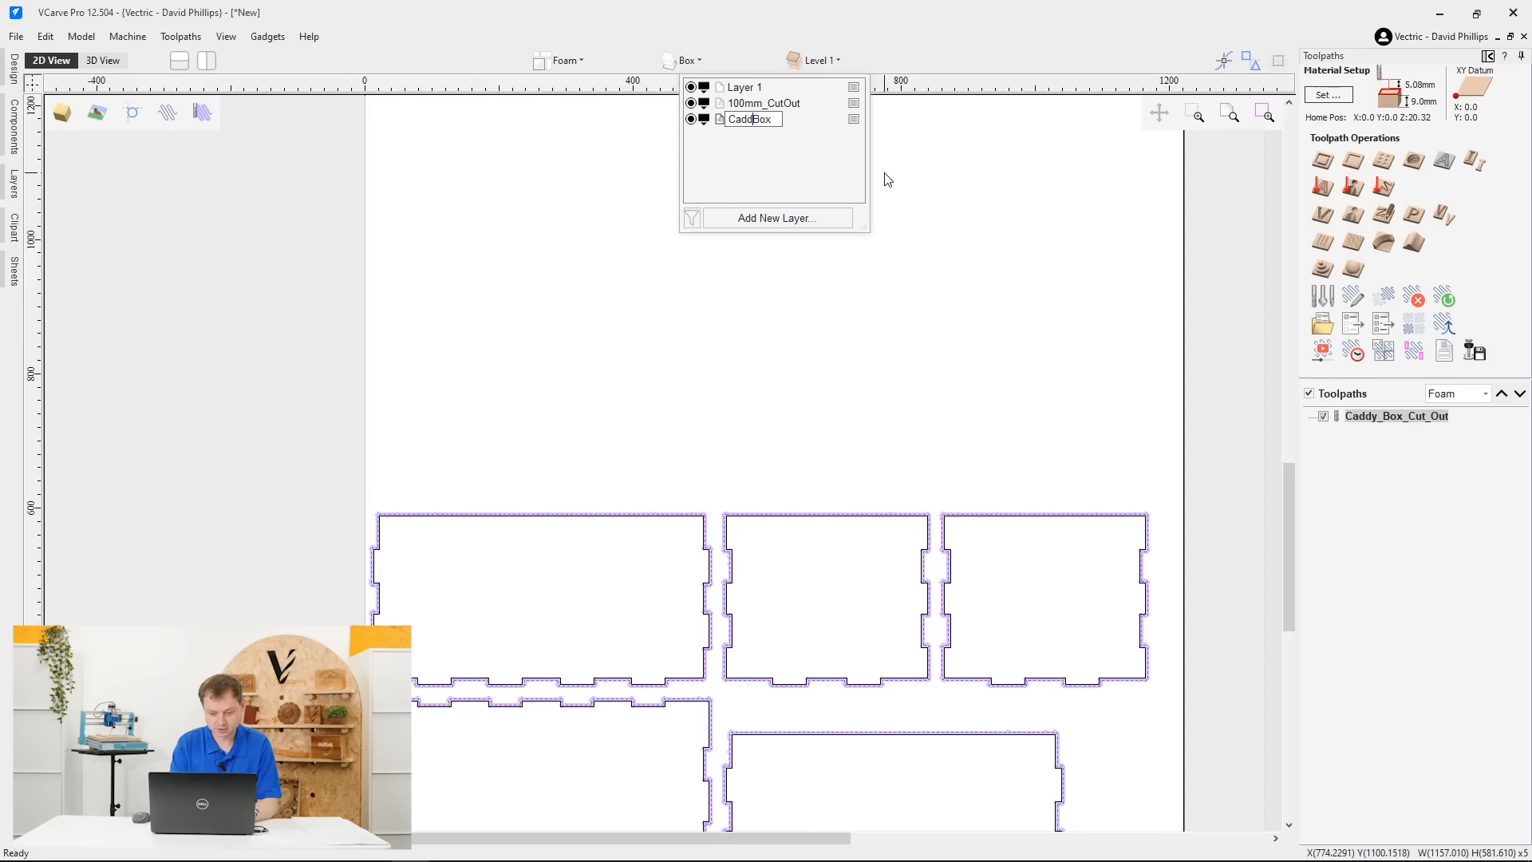
text(y_)
key(Return)
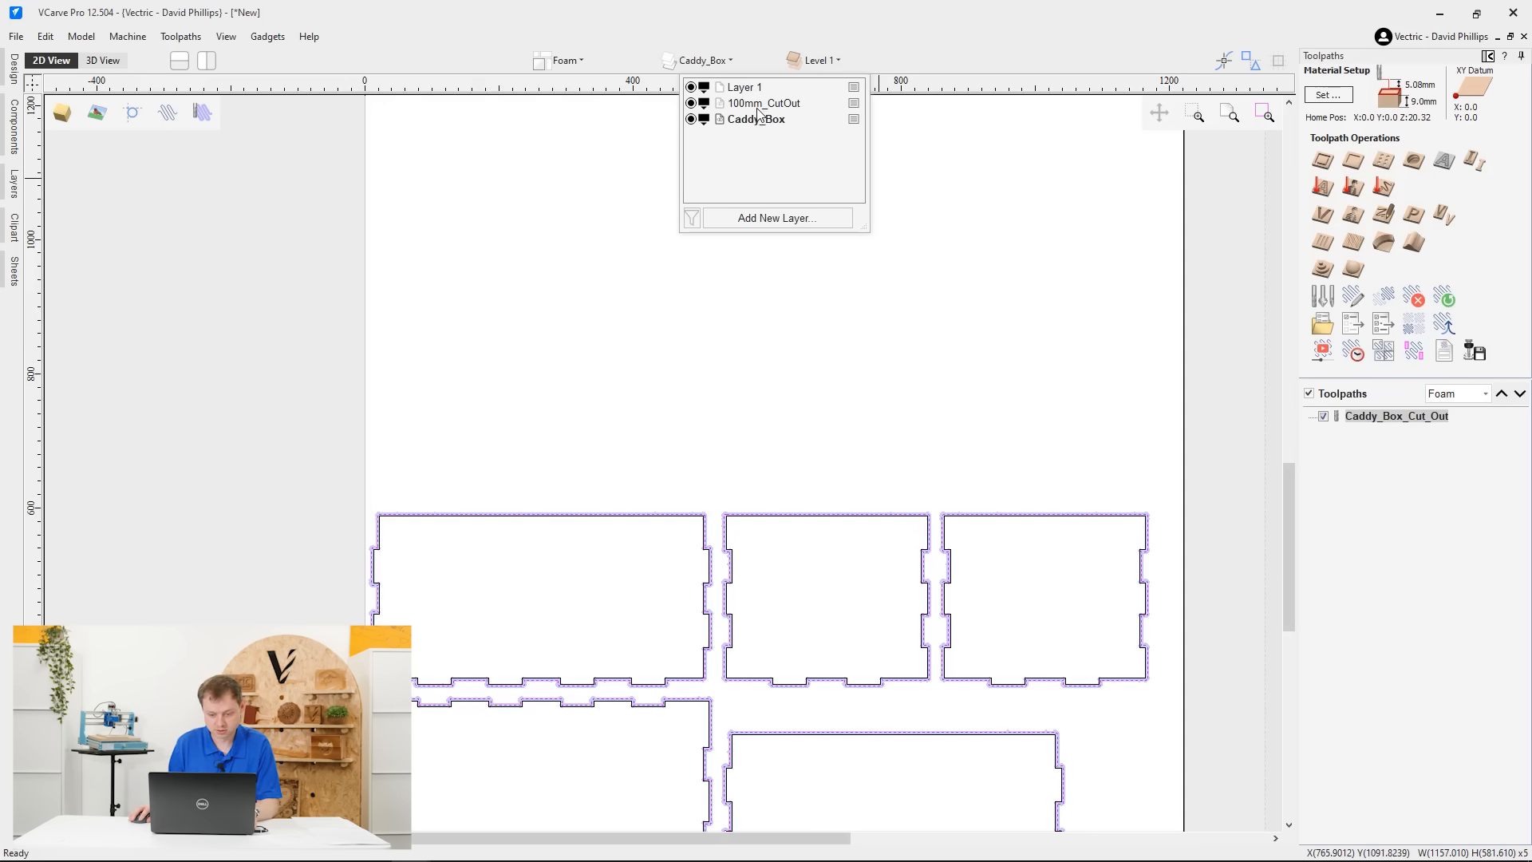
Replace the 100mm prefix of the cut-out layer's name so that it reads Caddy_CutOut
double_click(770, 105)
click(771, 105)
double_click(738, 107)
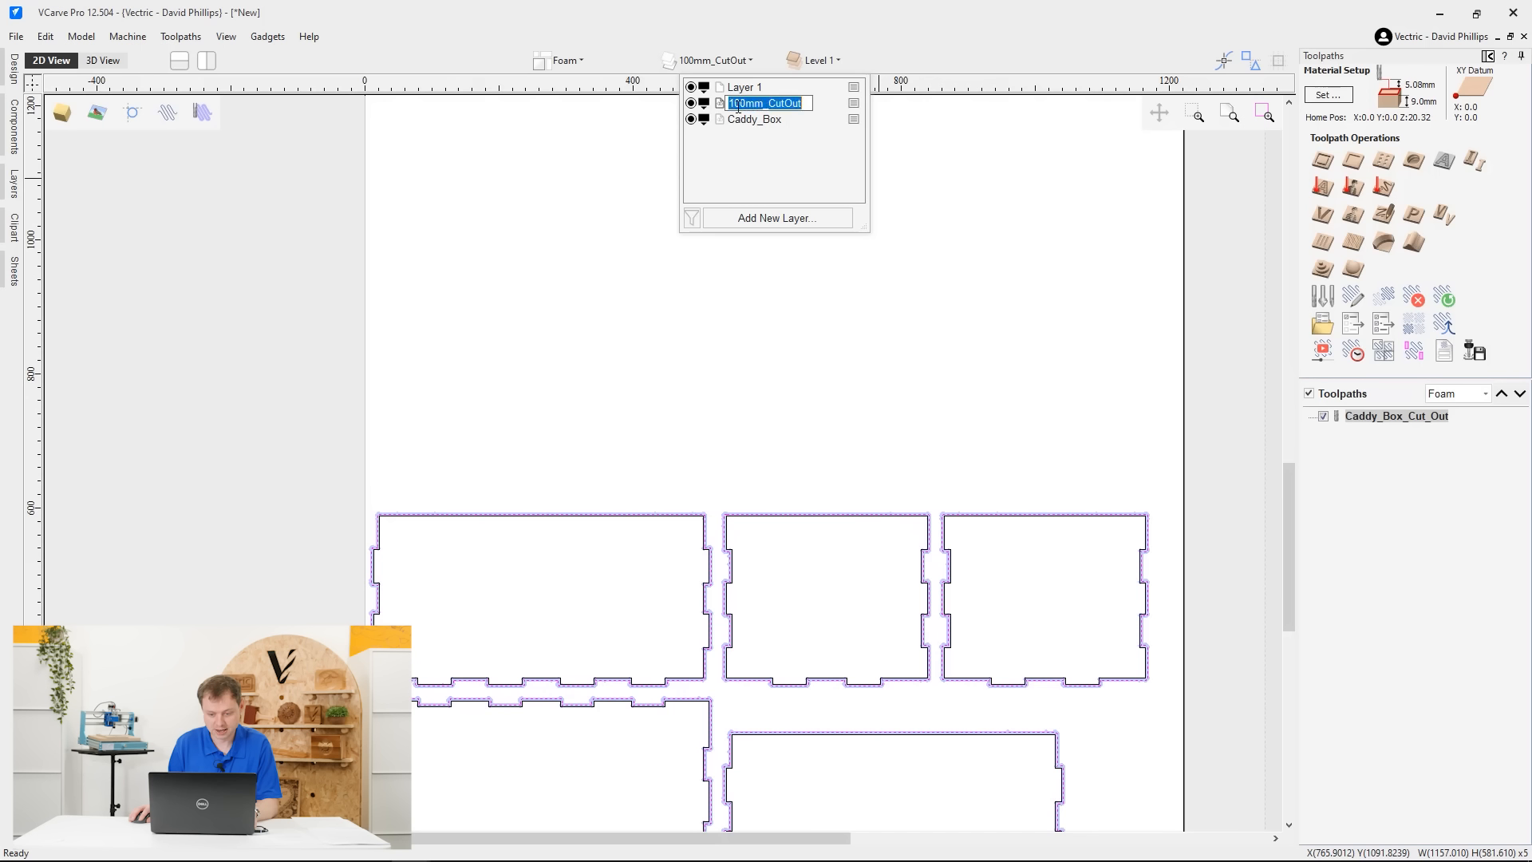
click(739, 103)
drag(765, 104, 729, 101)
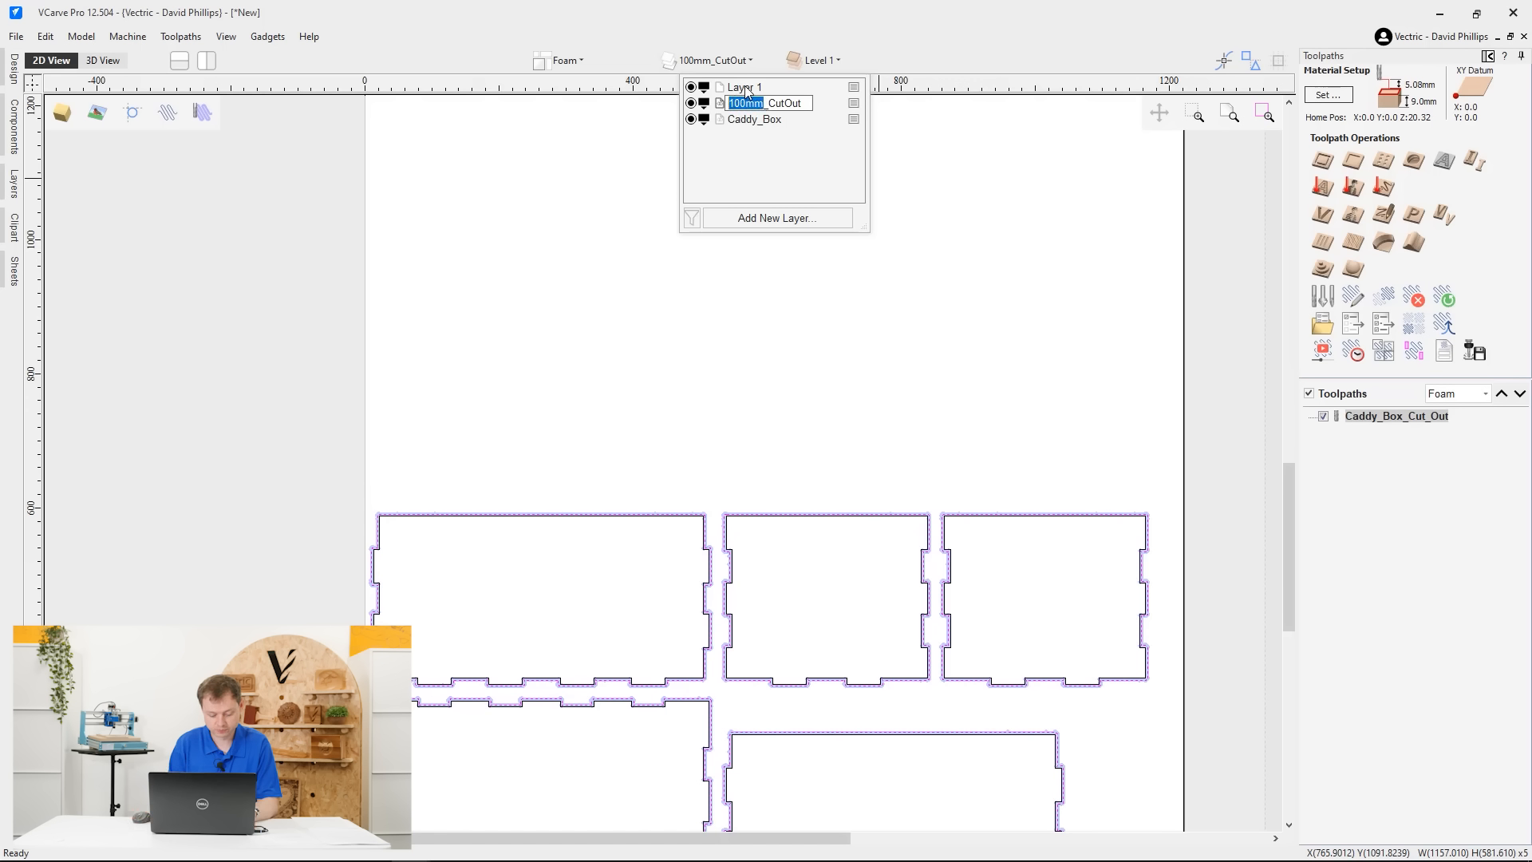
text(Caddy)
key(Return)
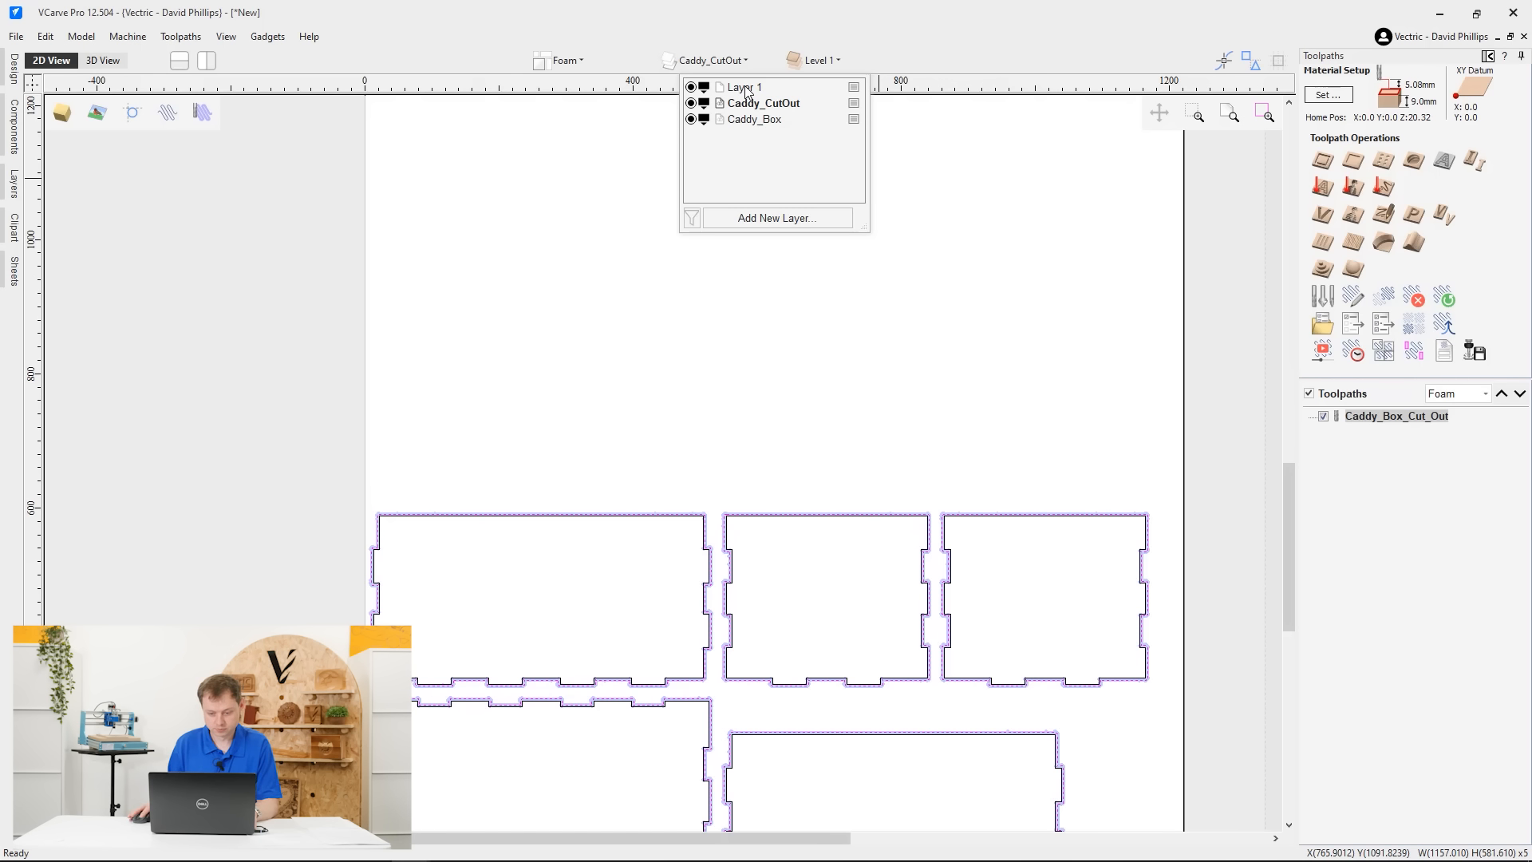
Set the colour of the Caddy_CutOut and Caddy_Box layers to red and deselect the vectors
click(702, 111)
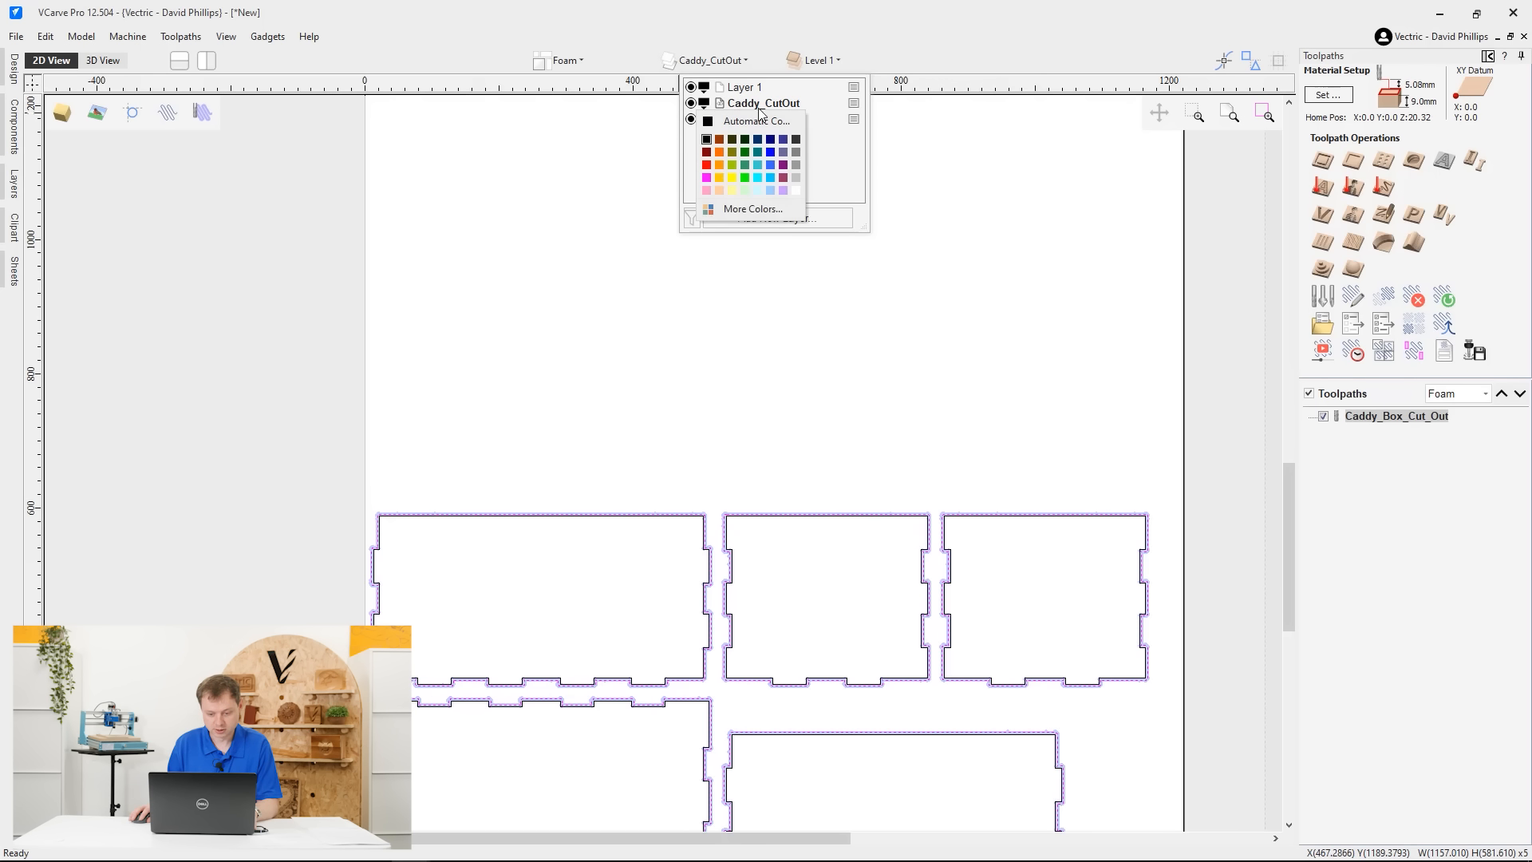
click(707, 164)
click(703, 127)
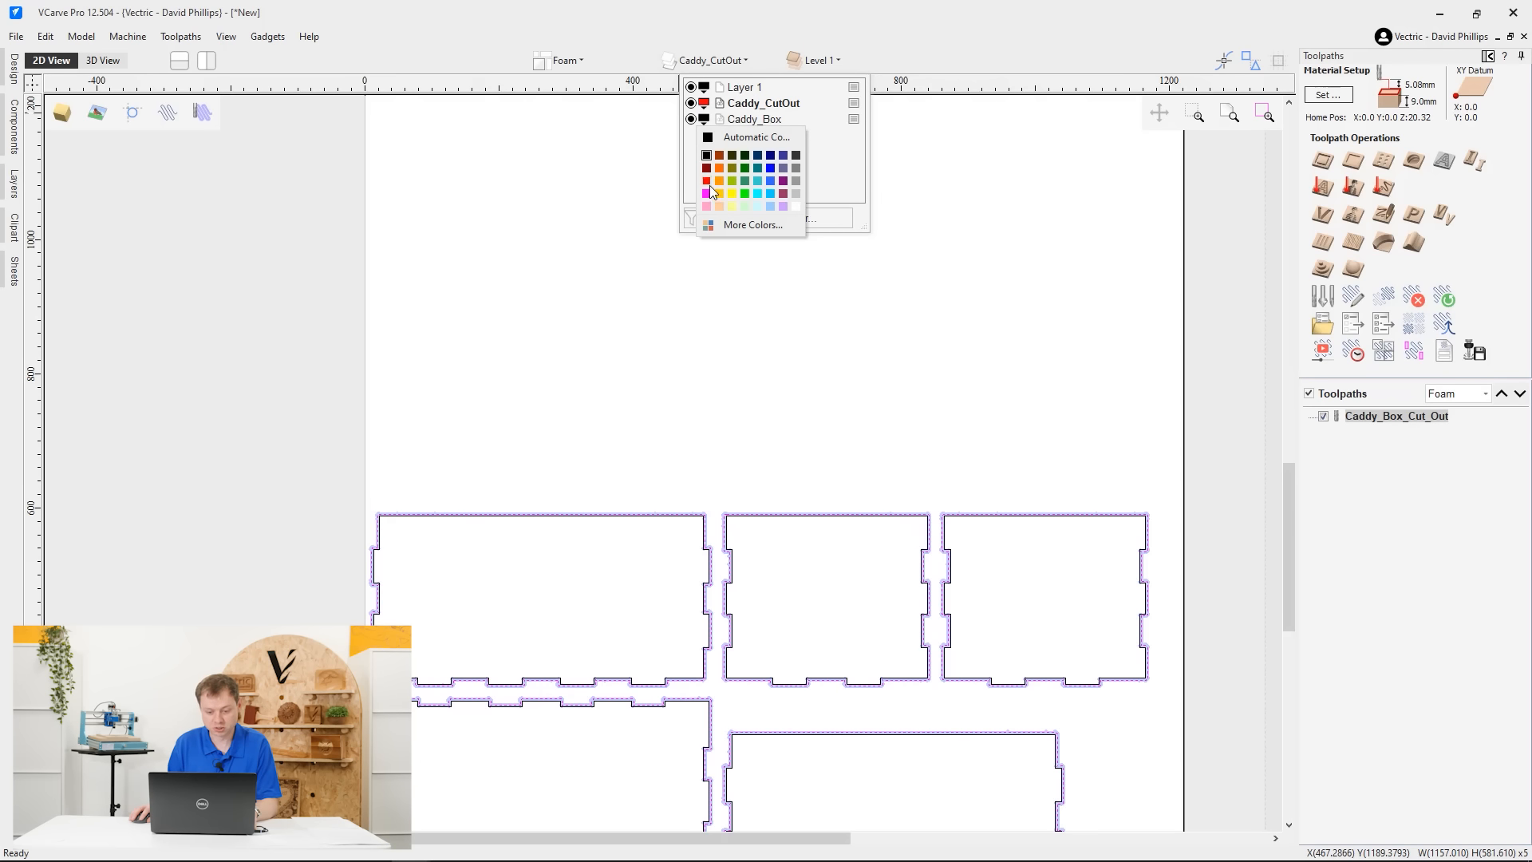
click(708, 181)
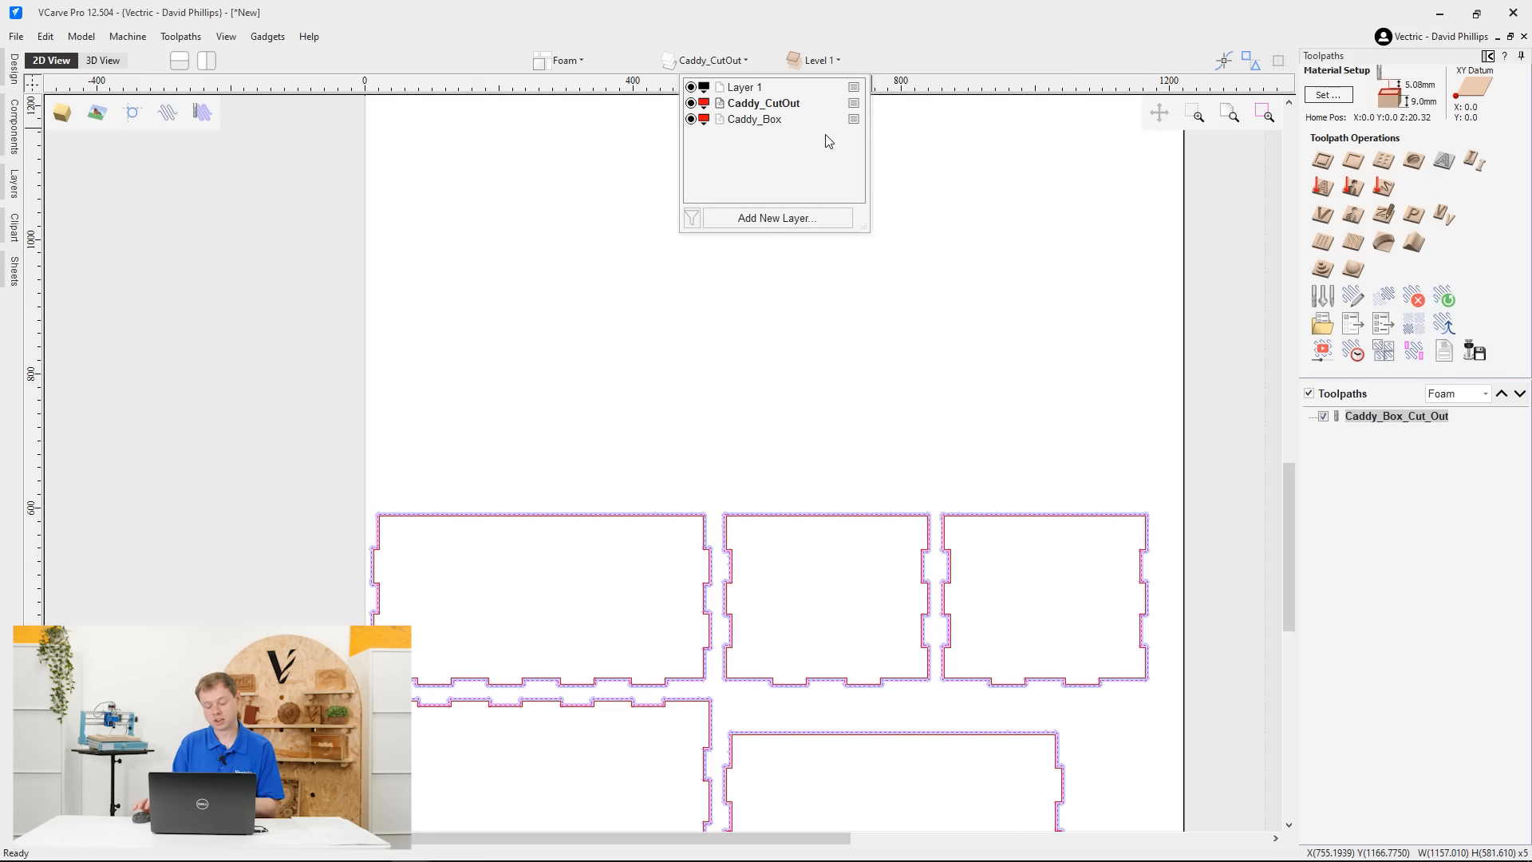
click(978, 288)
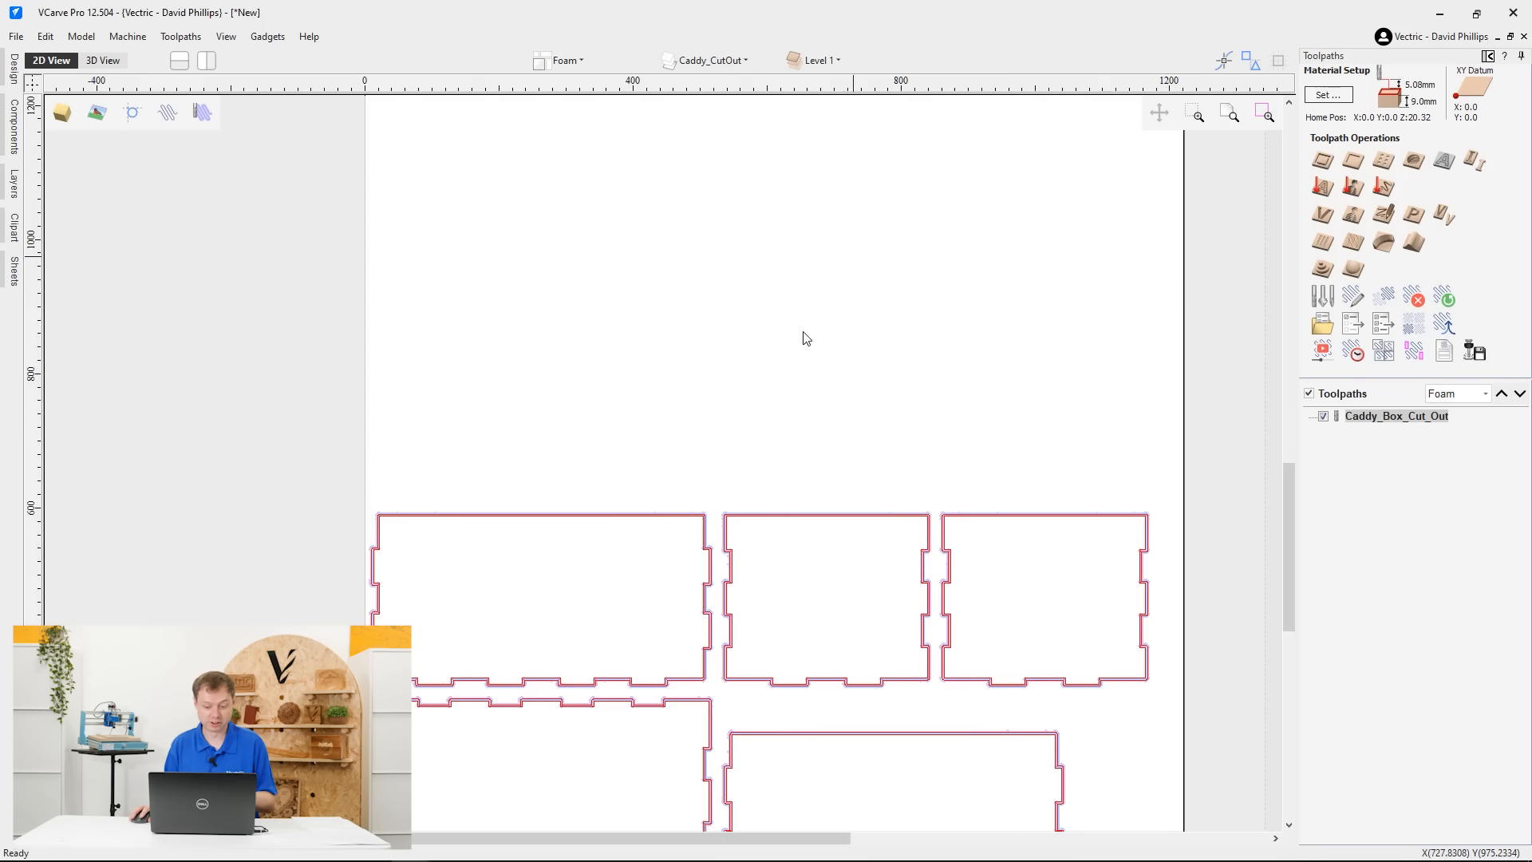
scroll(861, 260, down, 4)
middle_drag(860, 271, 911, 657)
middle_drag(730, 160, 815, 255)
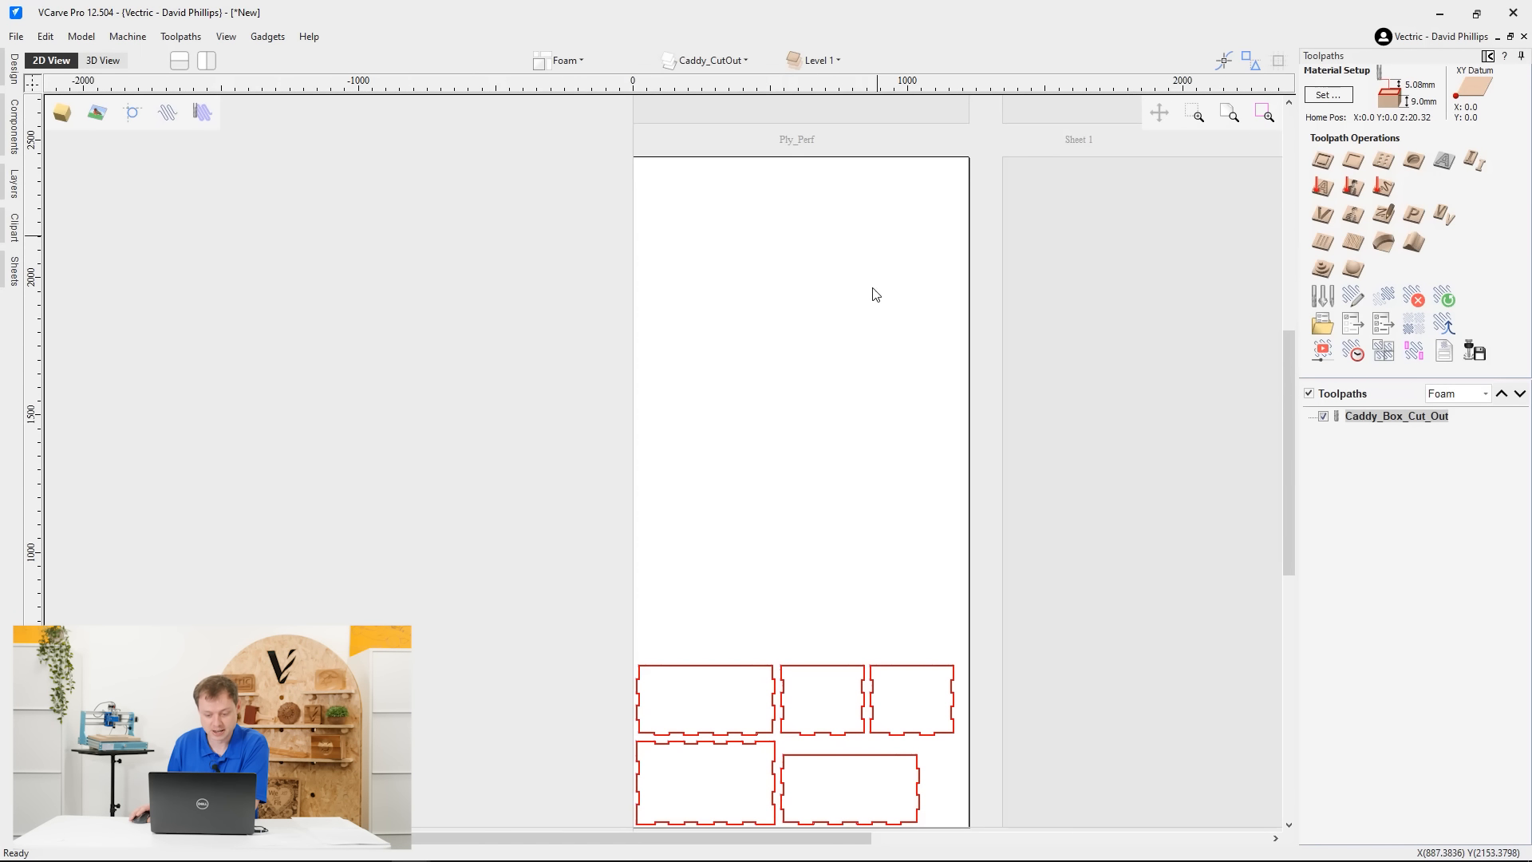
Draw a square-cornered rectangle 491 mm wide and 245.5 mm high in the empty area above the box parts
middle_drag(871, 396, 862, 335)
scroll(1064, 449, up, 1)
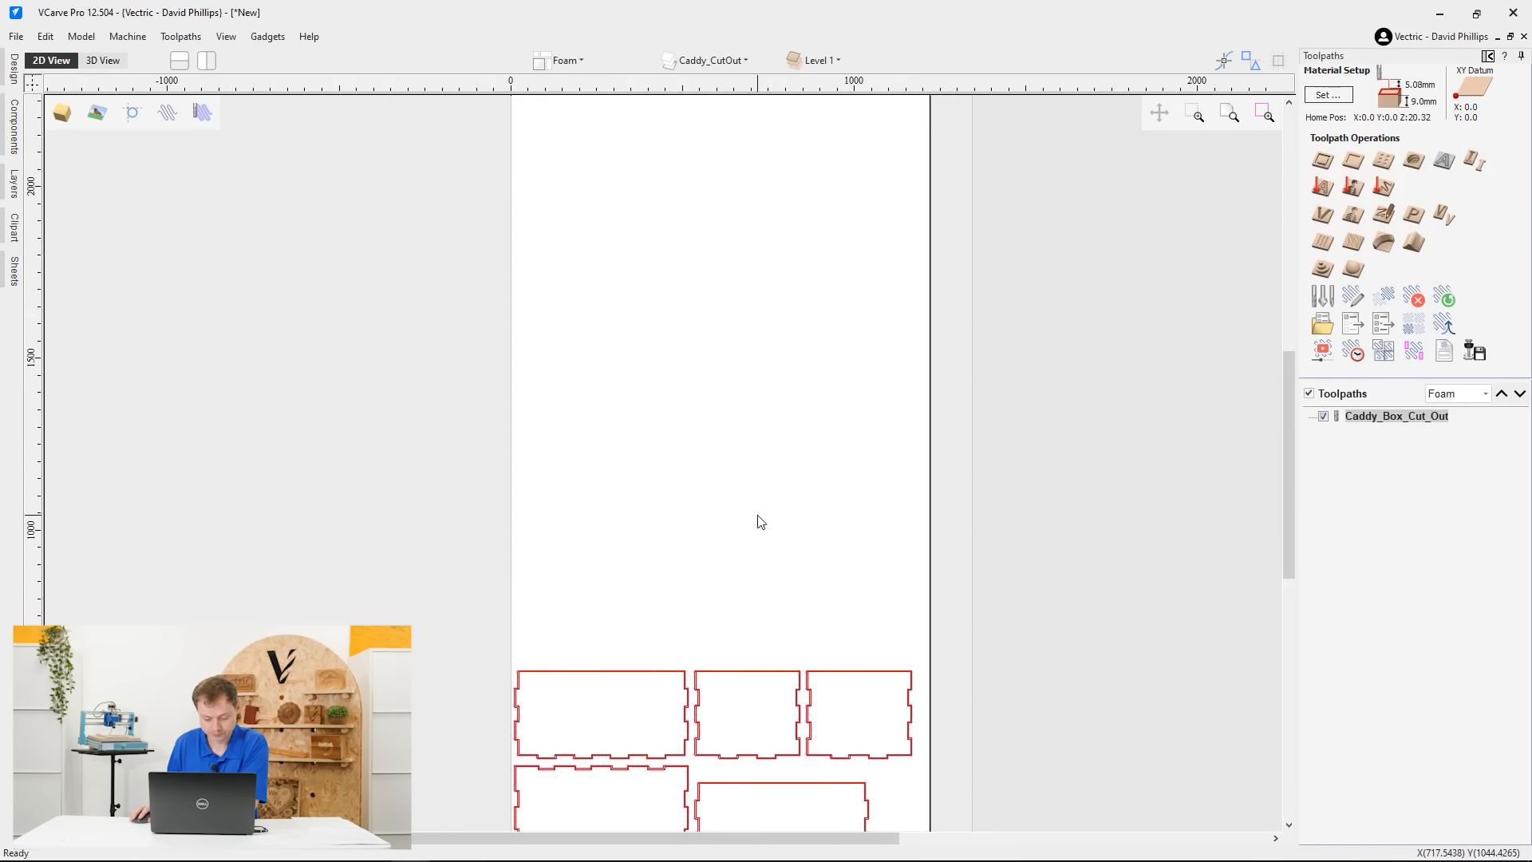
middle_drag(735, 504, 703, 351)
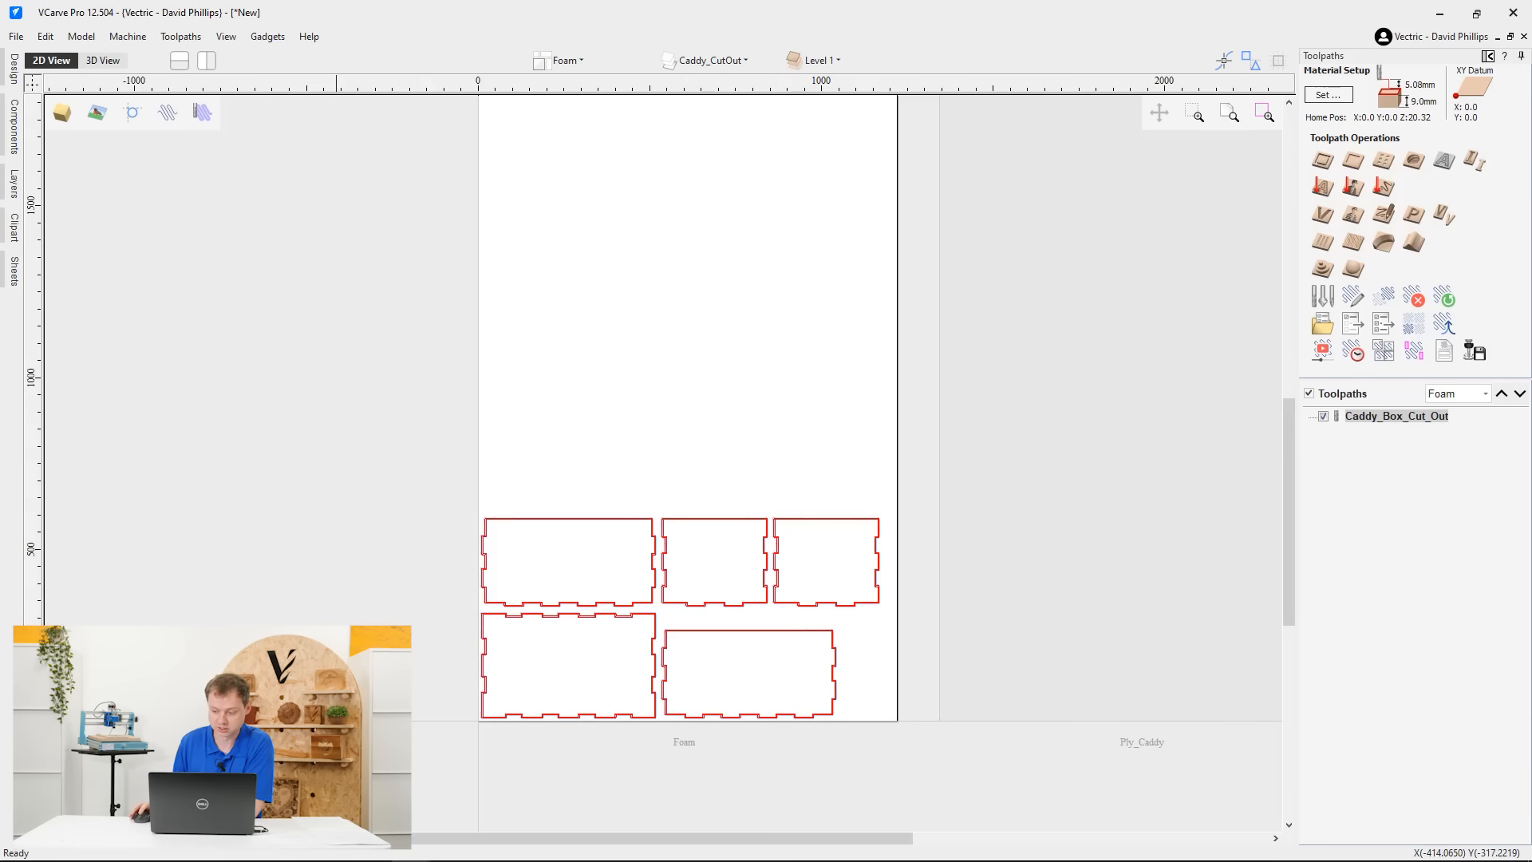
click(1489, 56)
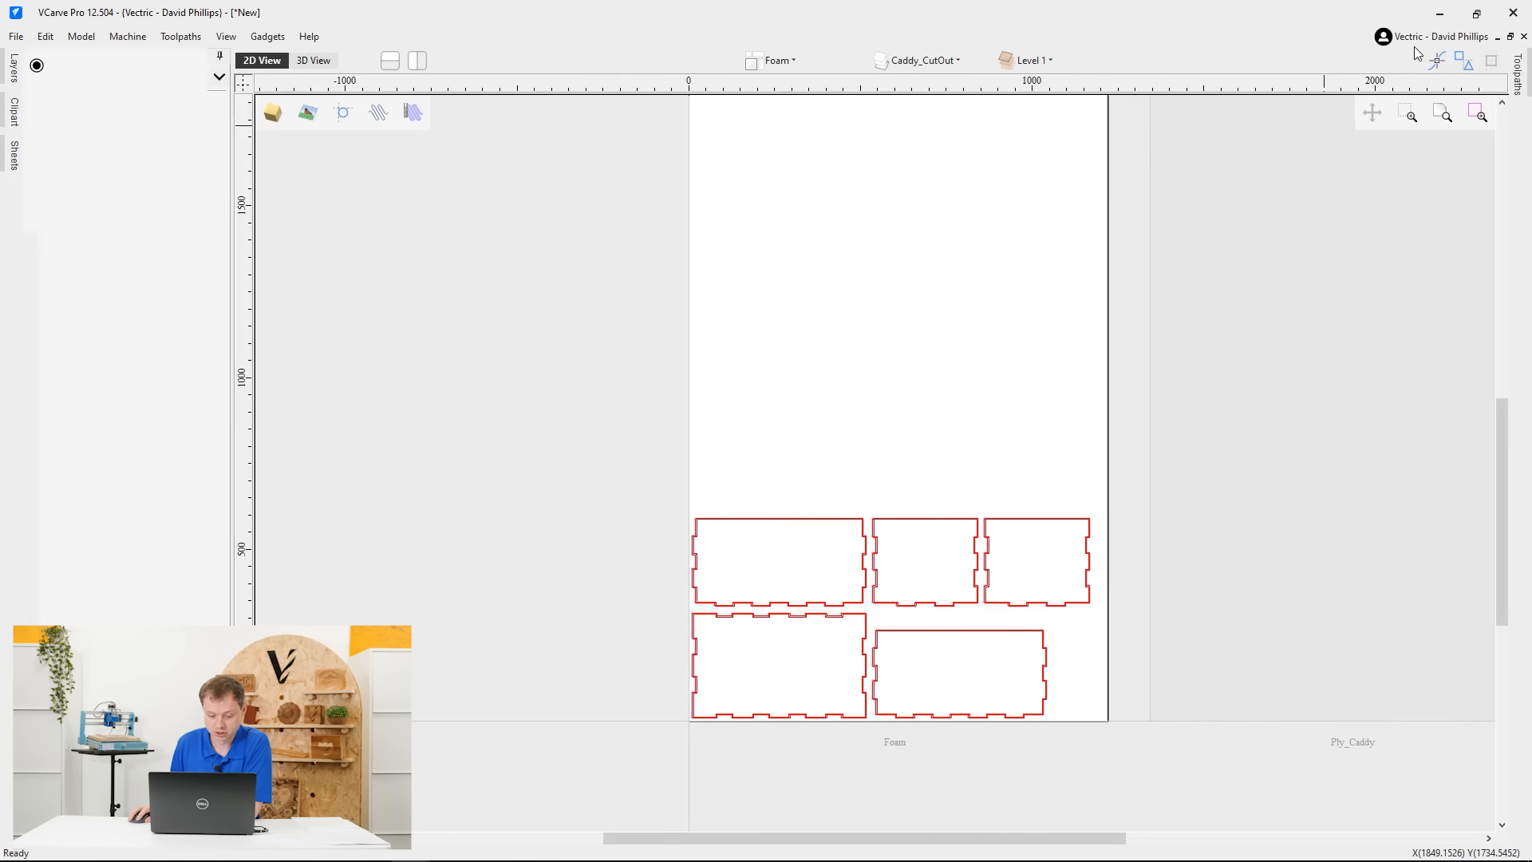
click(94, 142)
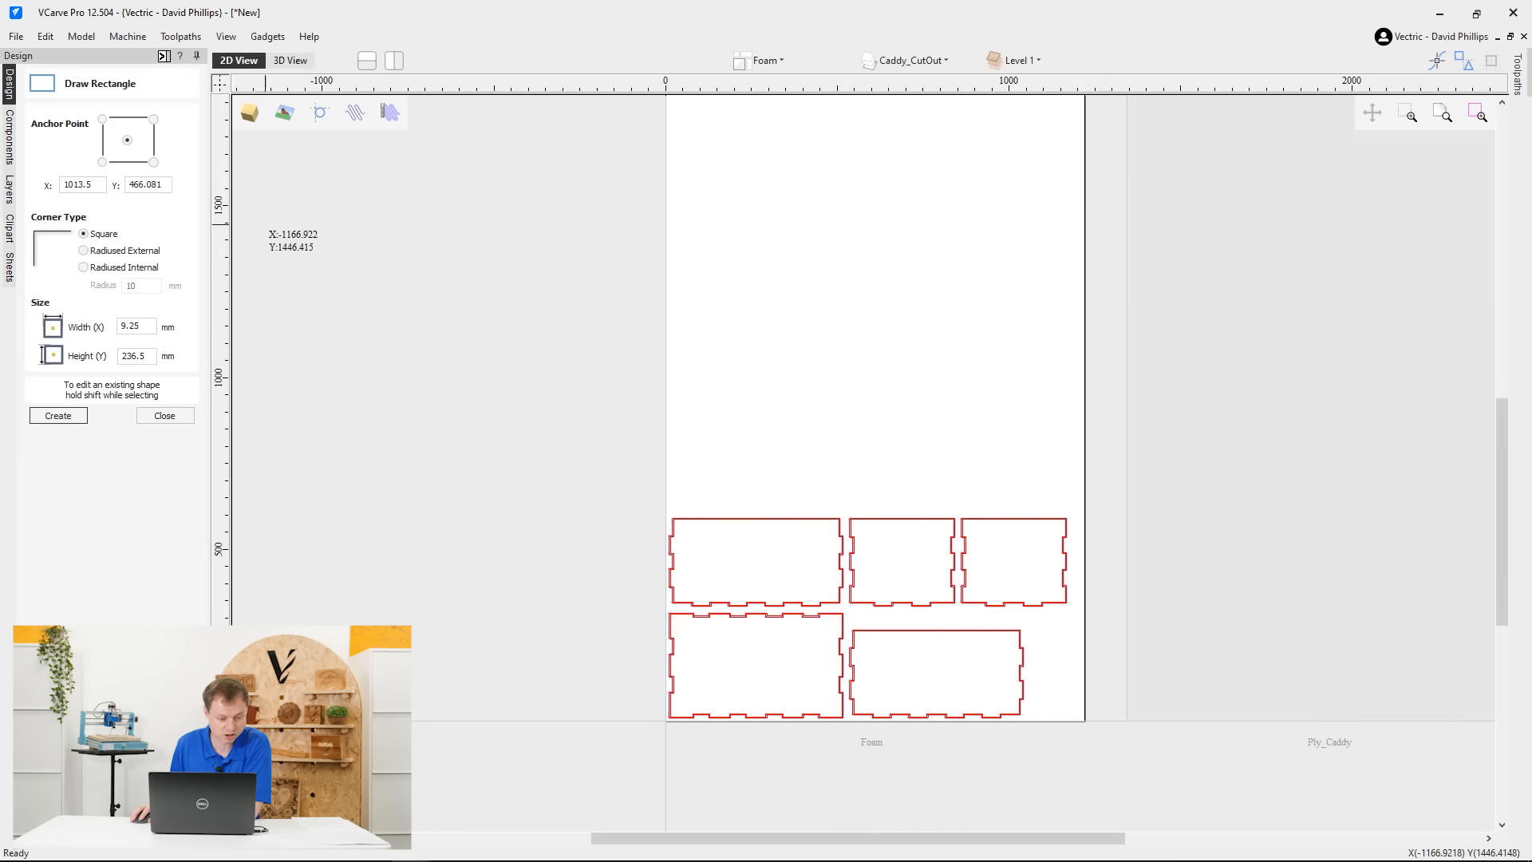
double_click(140, 319)
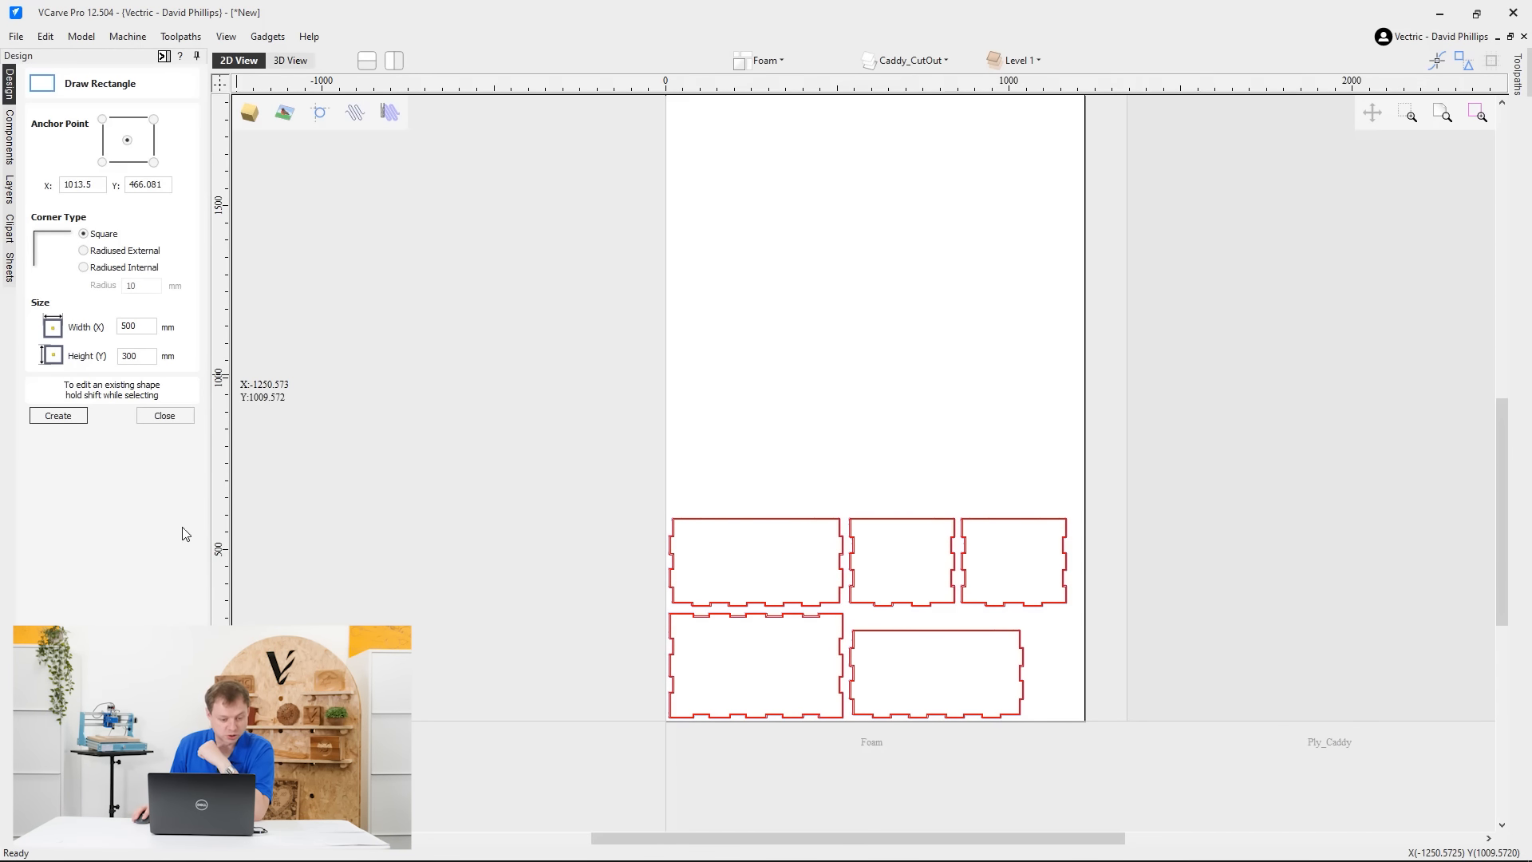
double_click(153, 326)
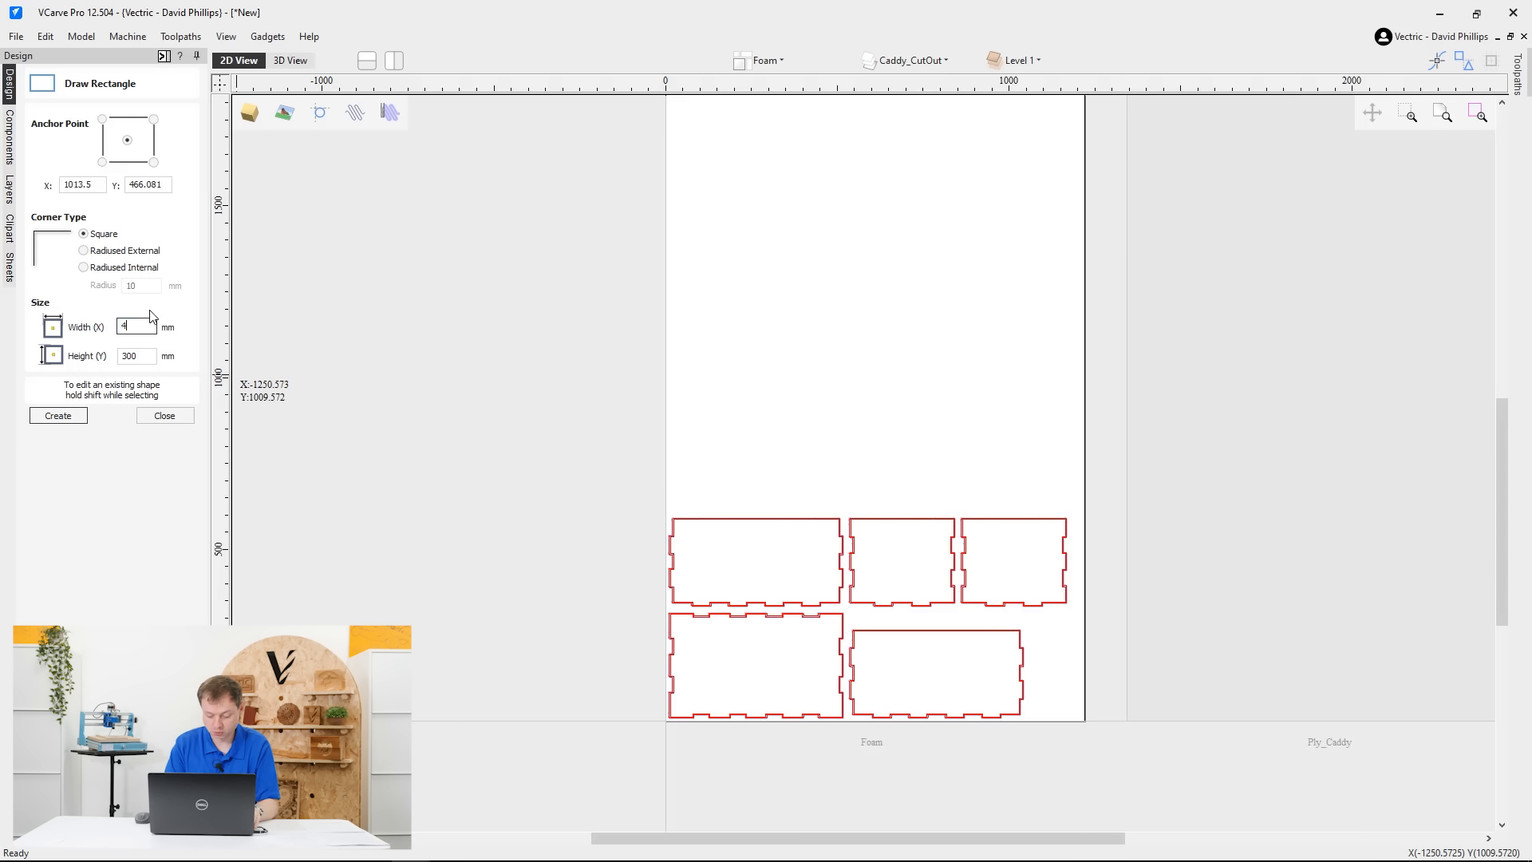
key(Tab)
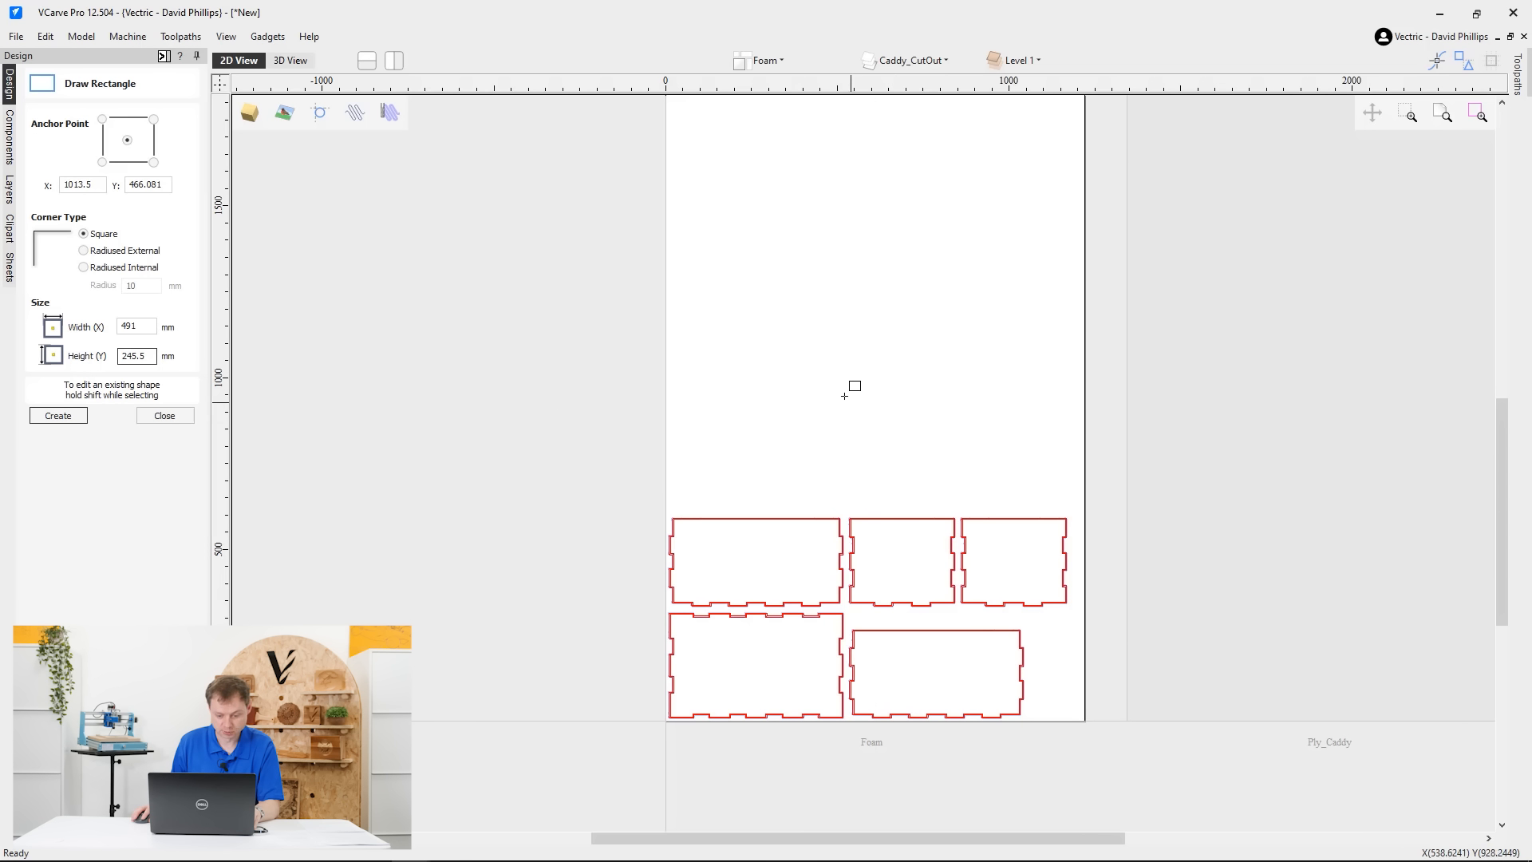
click(745, 432)
key(Escape)
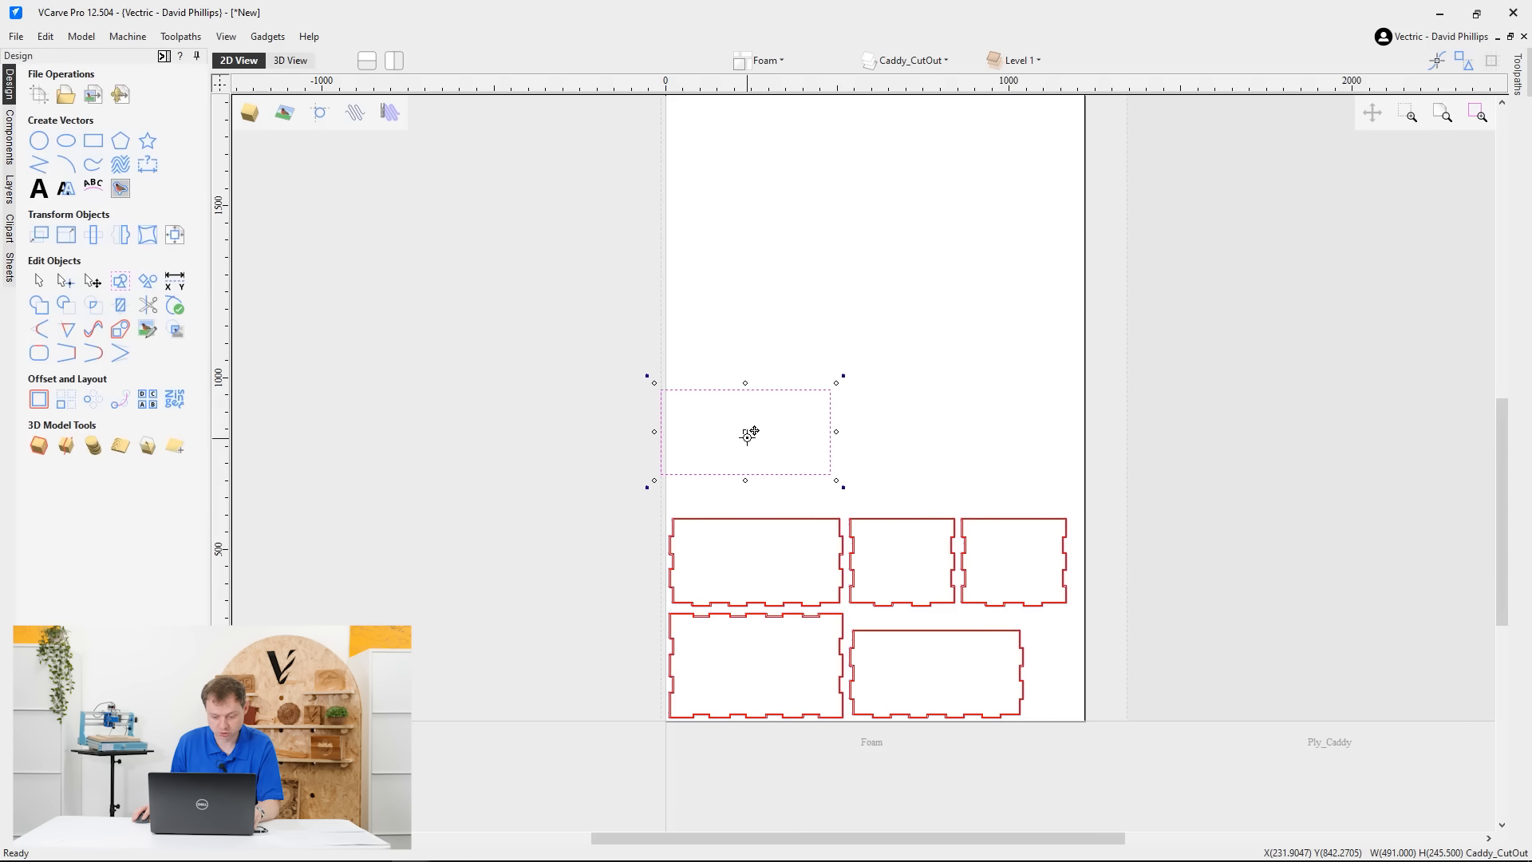
Move the new rectangle fully onto the sheet, just above the upper-left box part, and deselect it
drag(745, 447, 759, 474)
click(958, 474)
scroll(958, 474, up, 5)
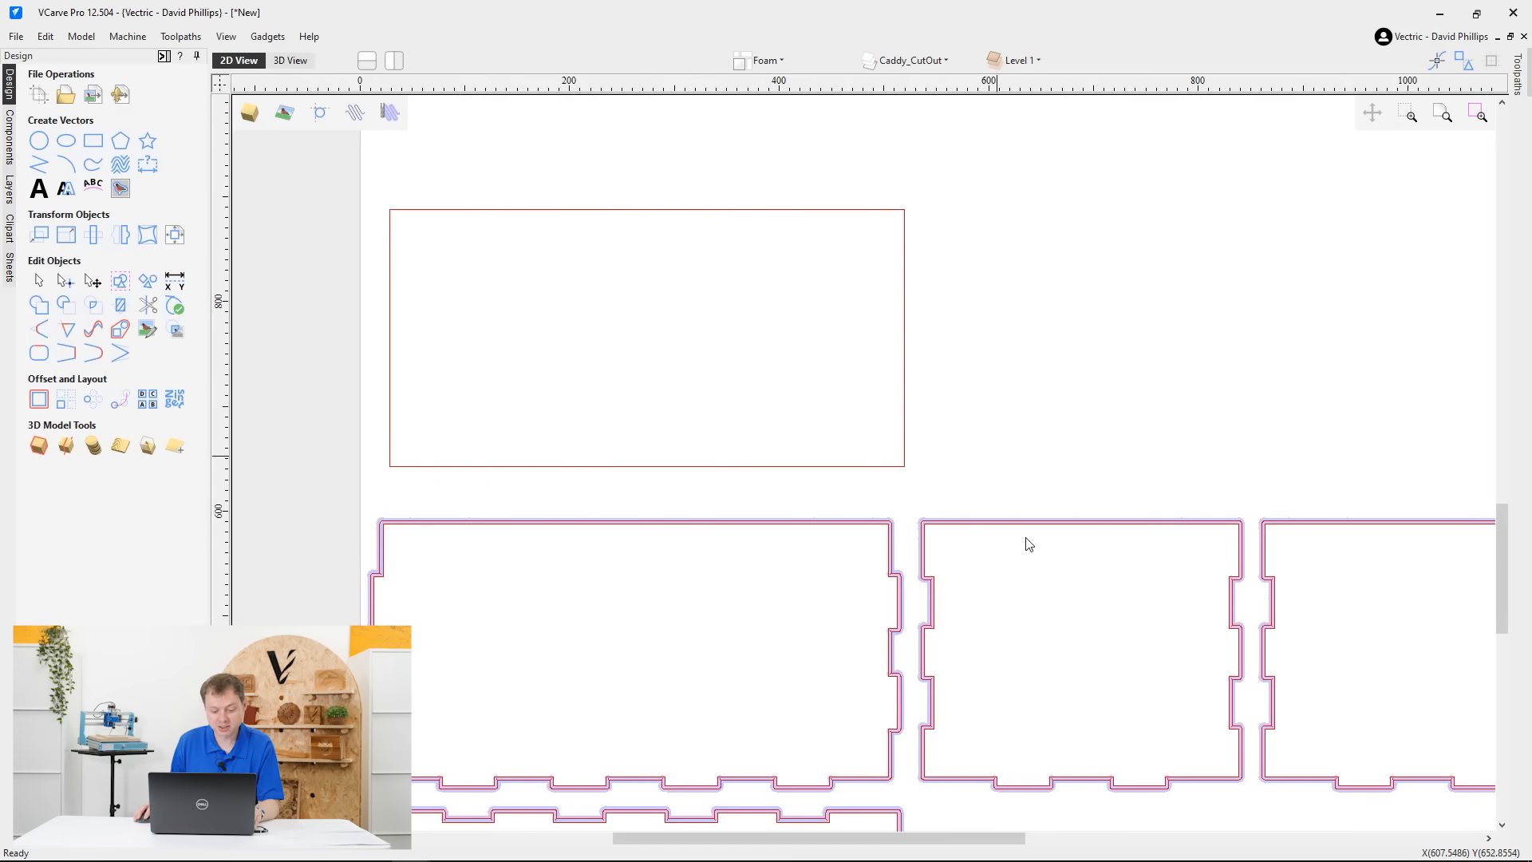
scroll(1037, 694, down, 3)
middle_drag(1022, 691, 915, 359)
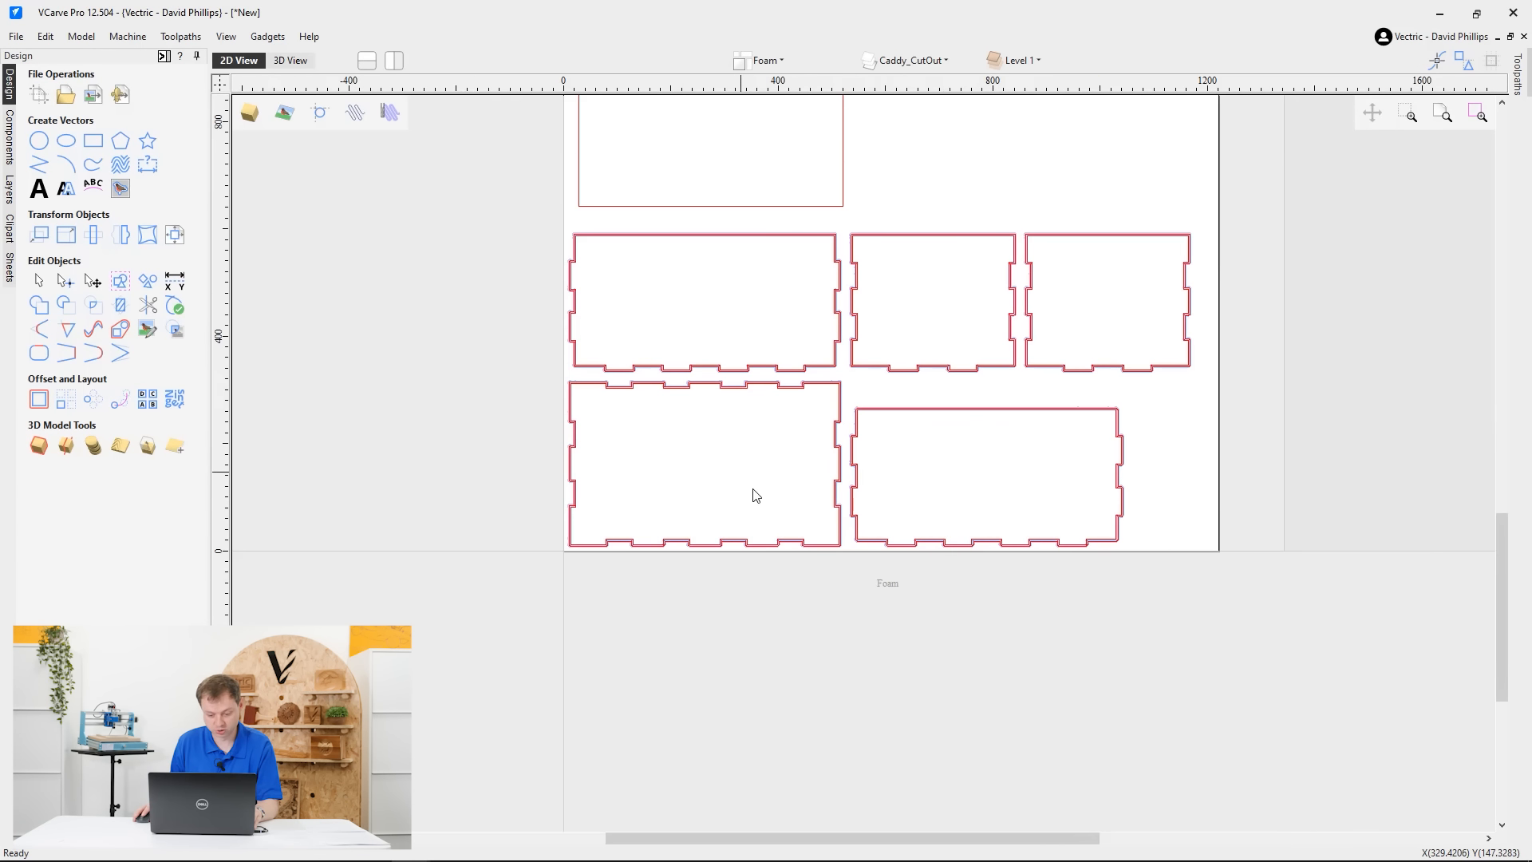
middle_drag(876, 463, 897, 690)
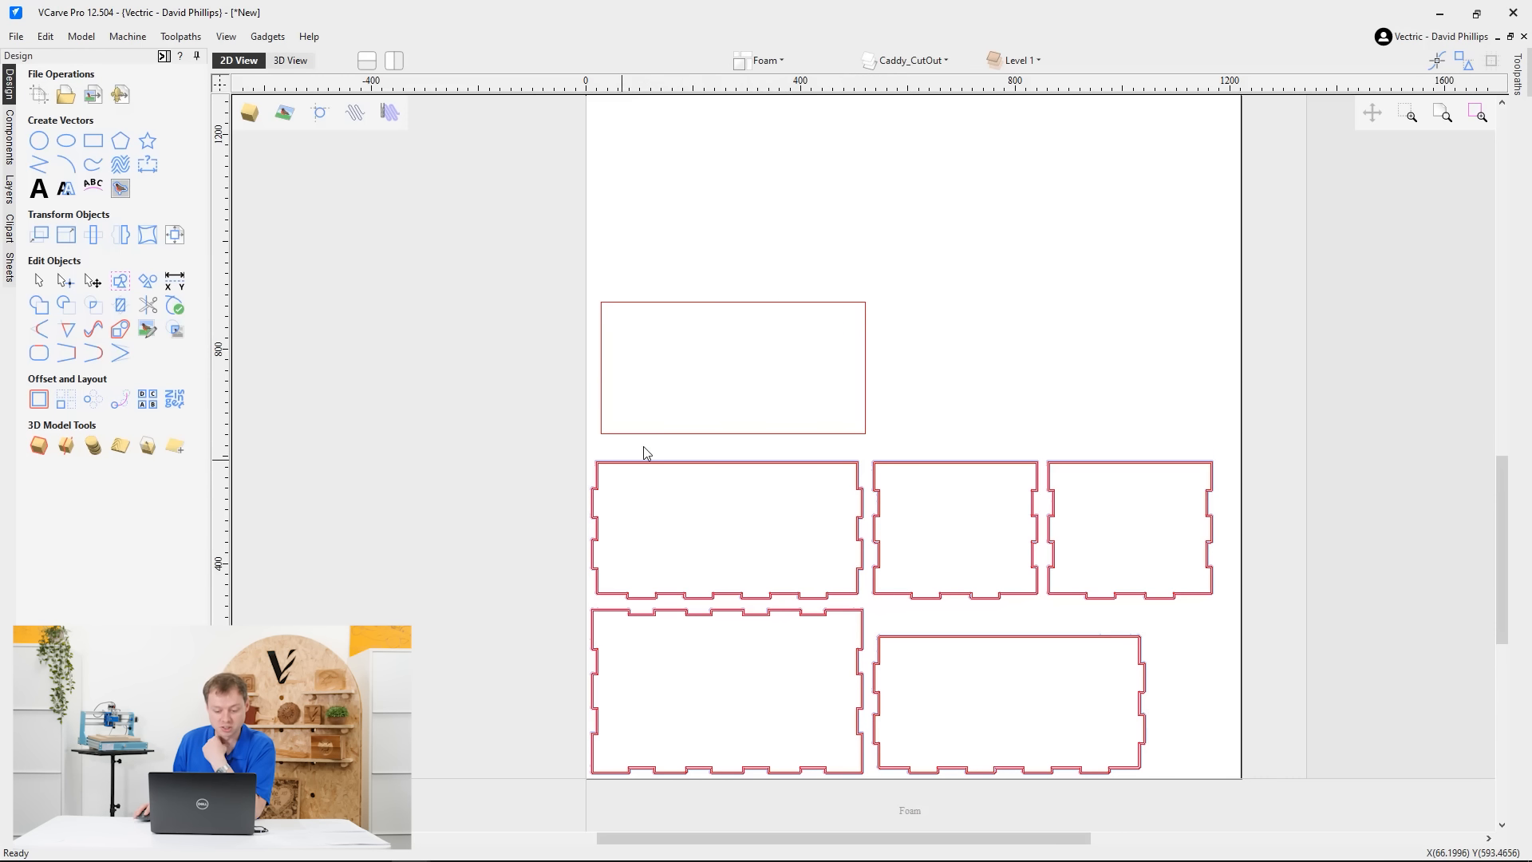
Draw an ellipse 280 mm wide and 160 mm high, centred on the midpoint of the rectangle's top edge
click(67, 141)
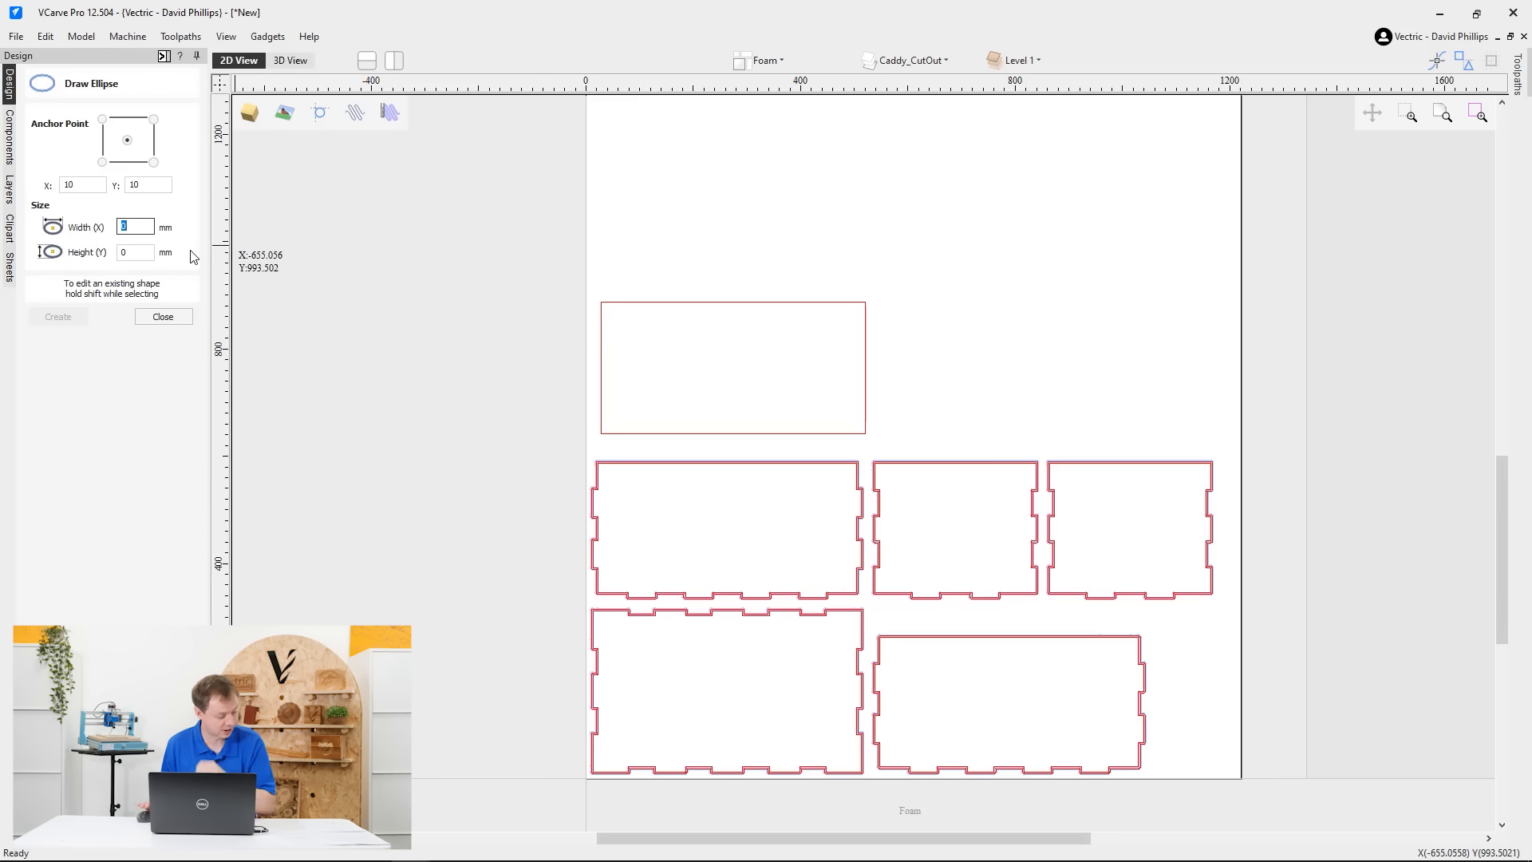
text(2)
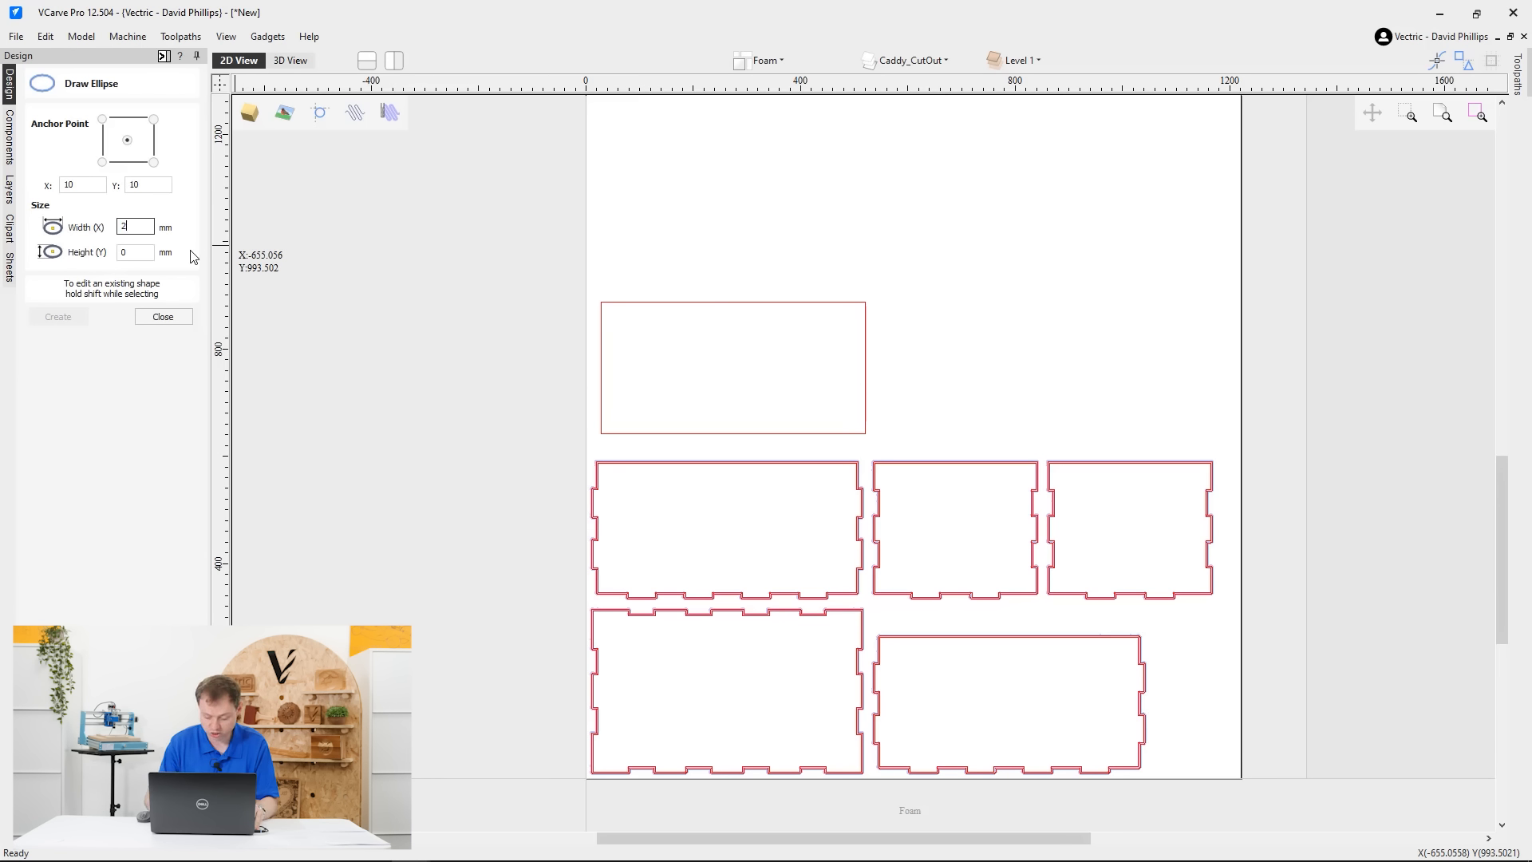
text(80)
key(Tab)
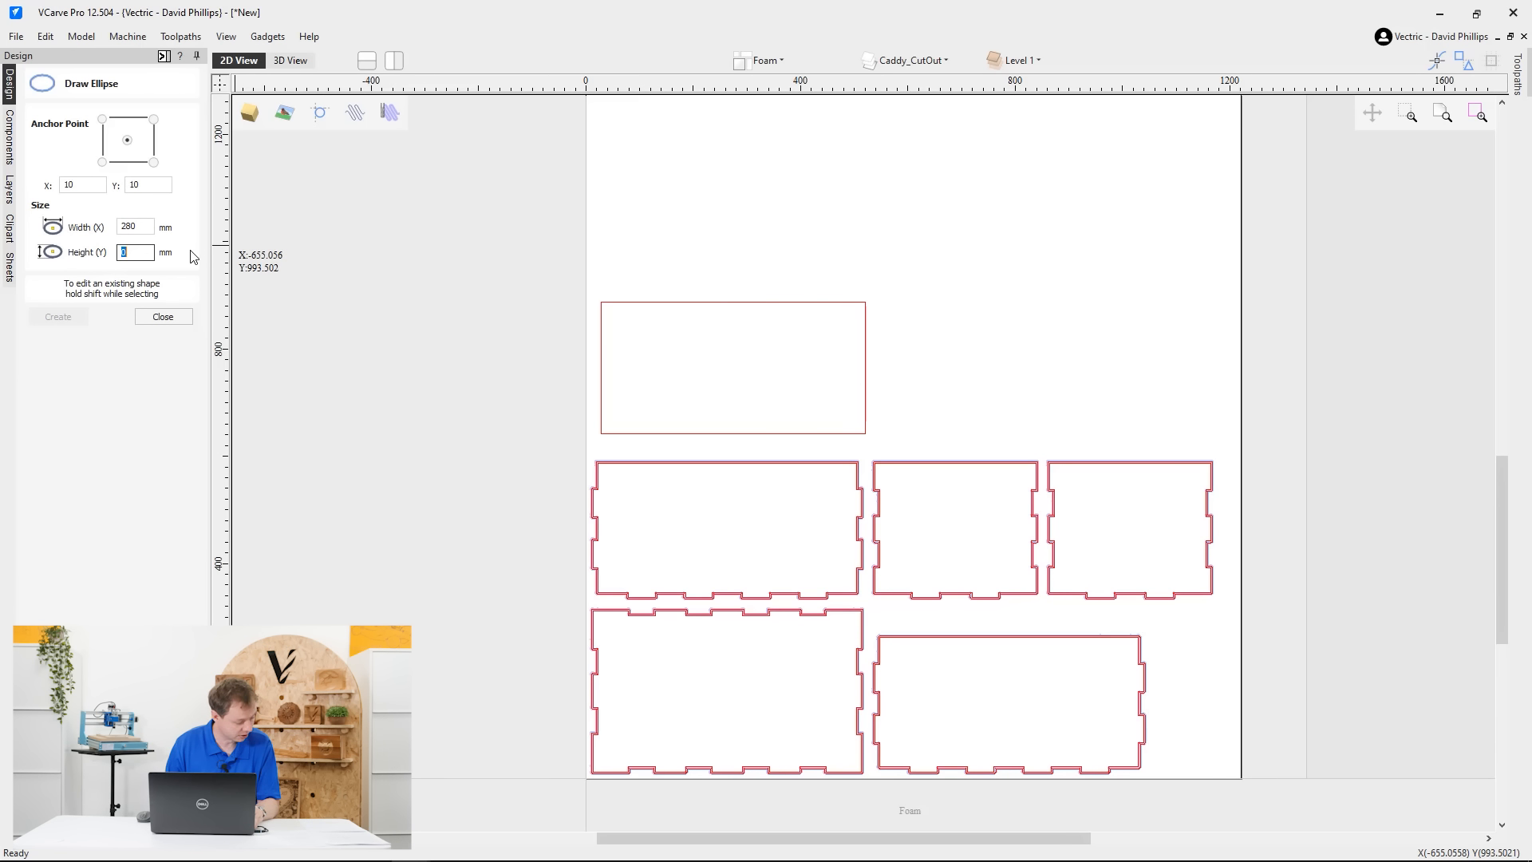
text(160)
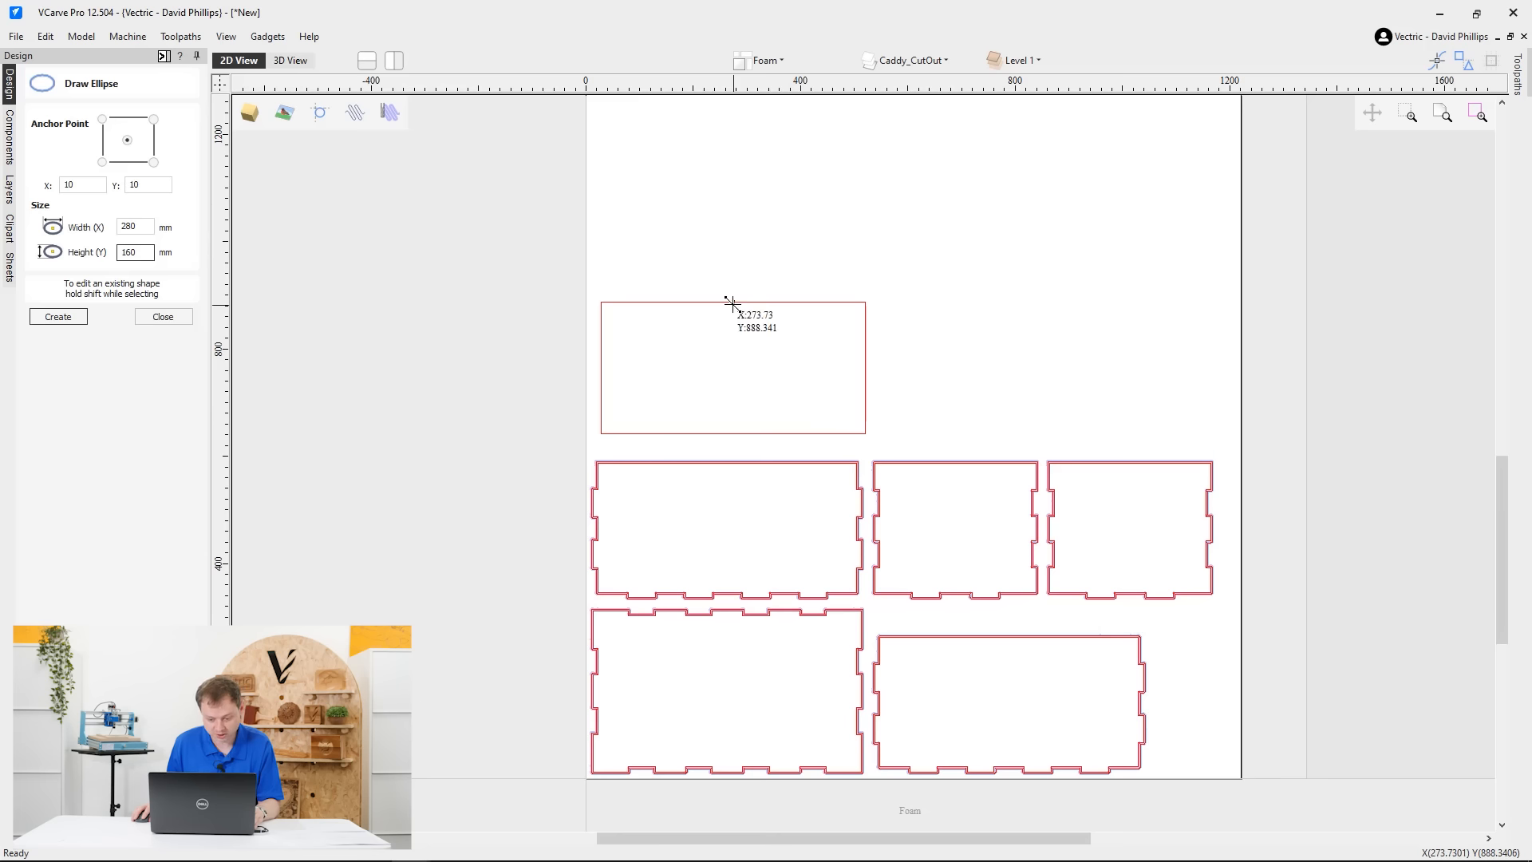
scroll(731, 304, up, 3)
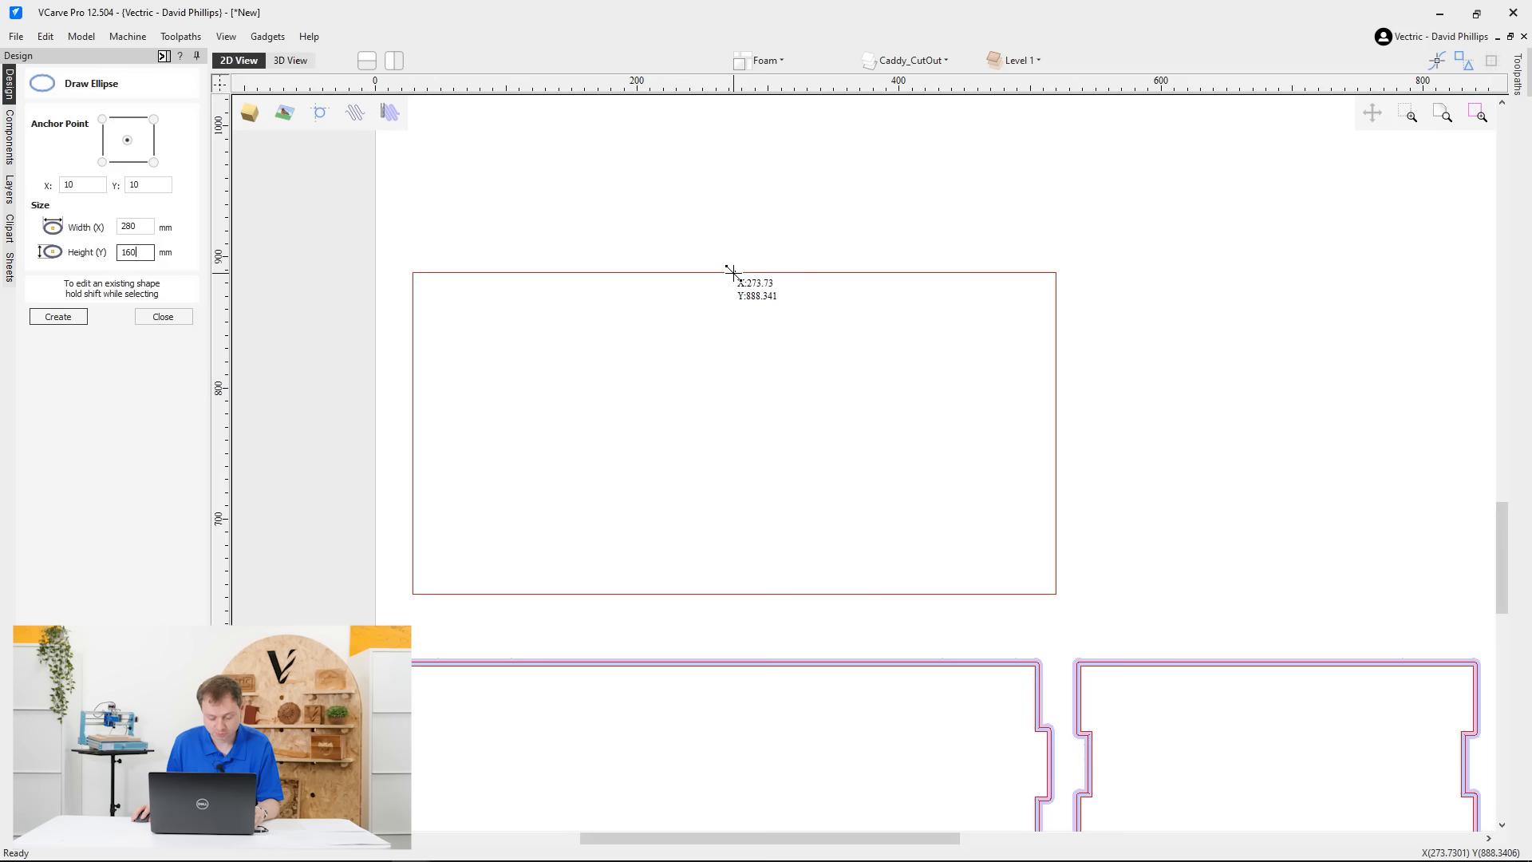
click(731, 272)
key(Escape)
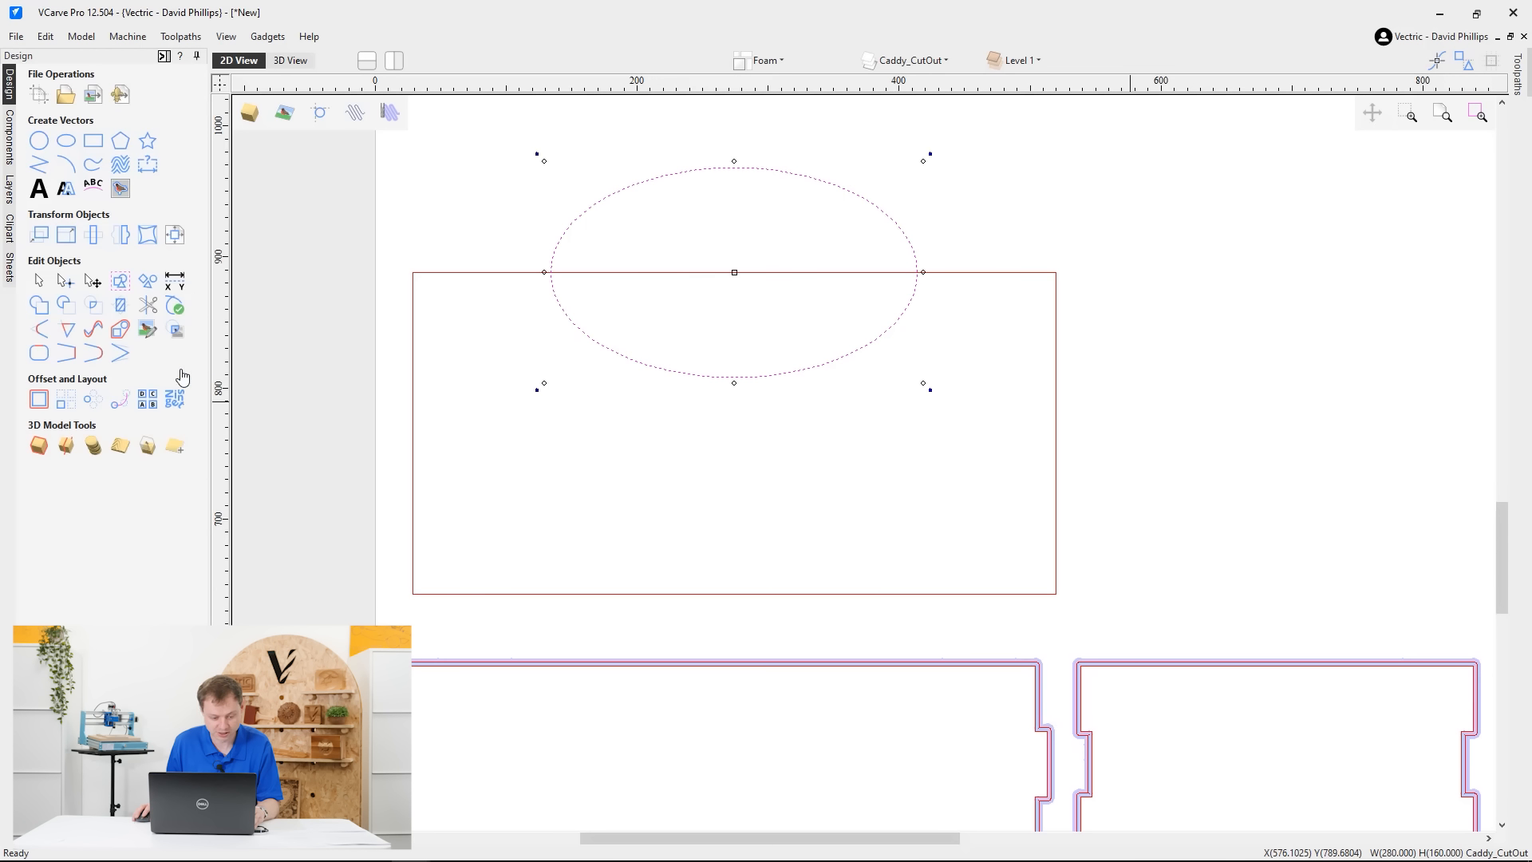
click(1016, 404)
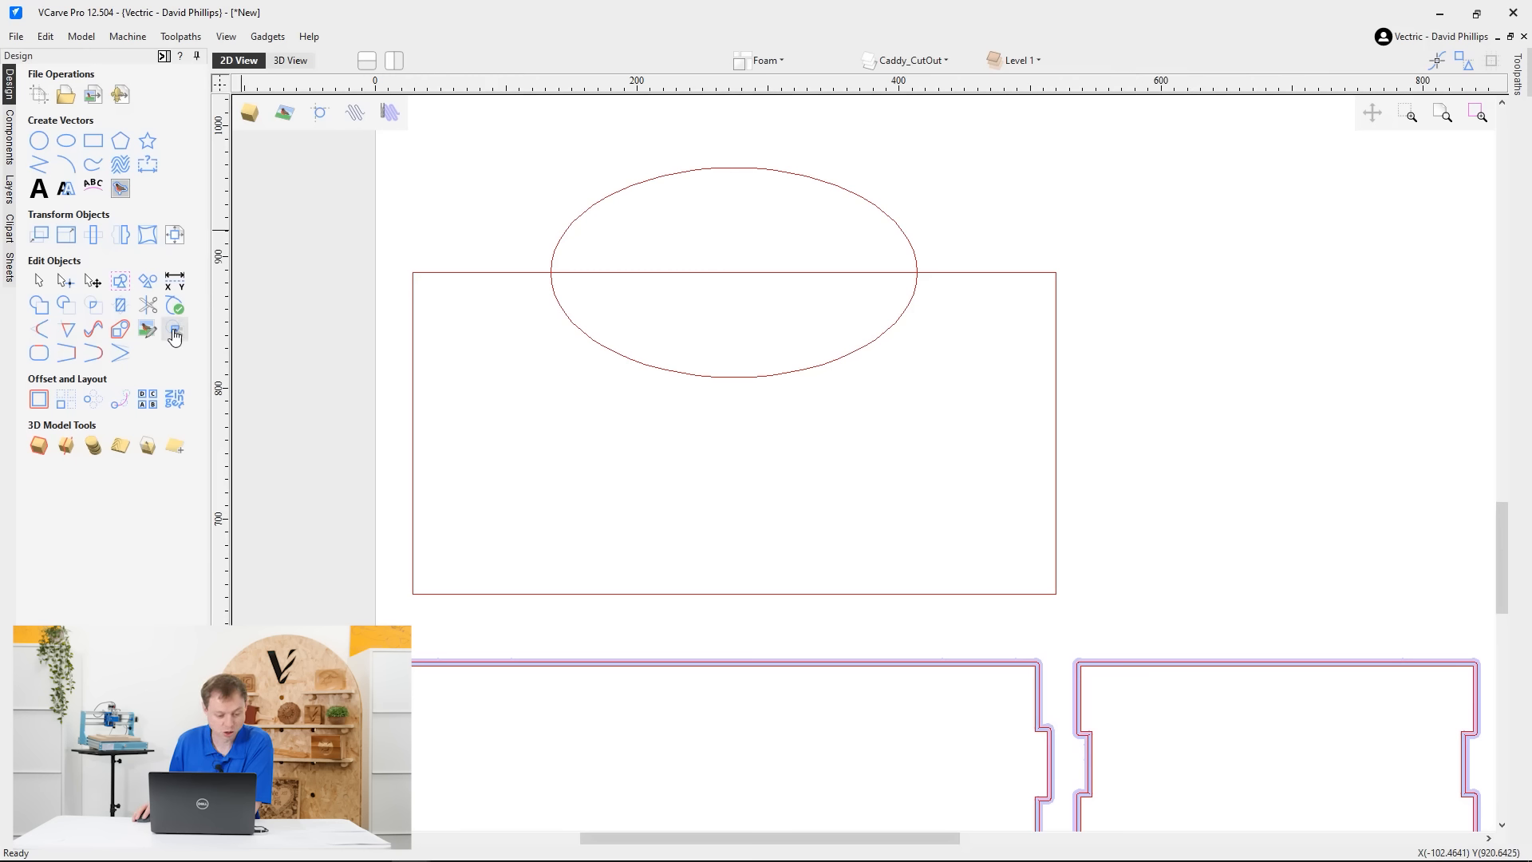
Trim away the ellipse's lower half and the rectangle edge inside it, rejoining the rest into one closed outline
click(149, 308)
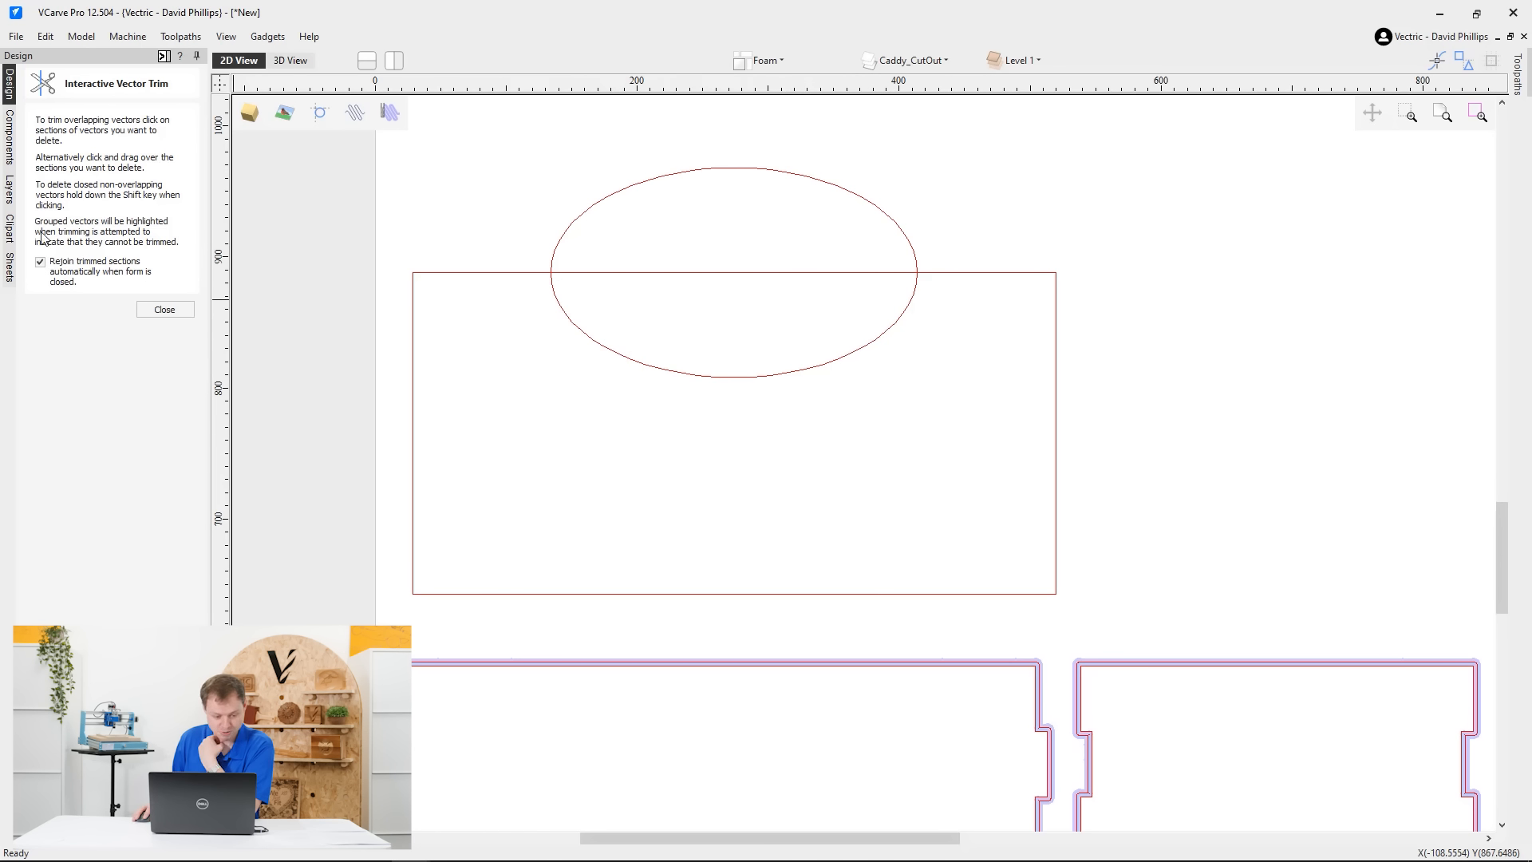
click(691, 373)
click(732, 273)
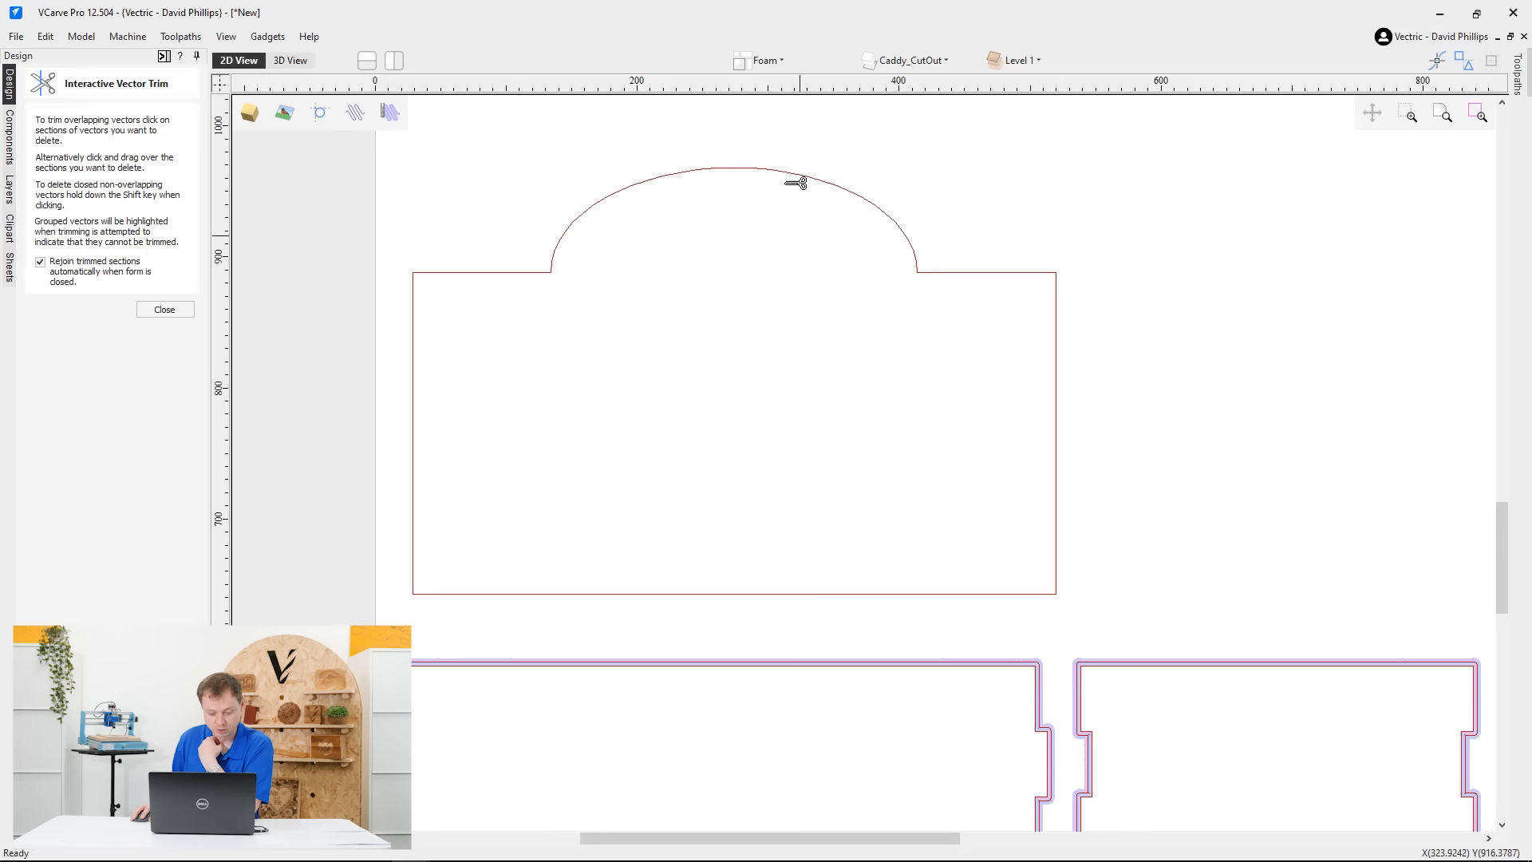
click(167, 306)
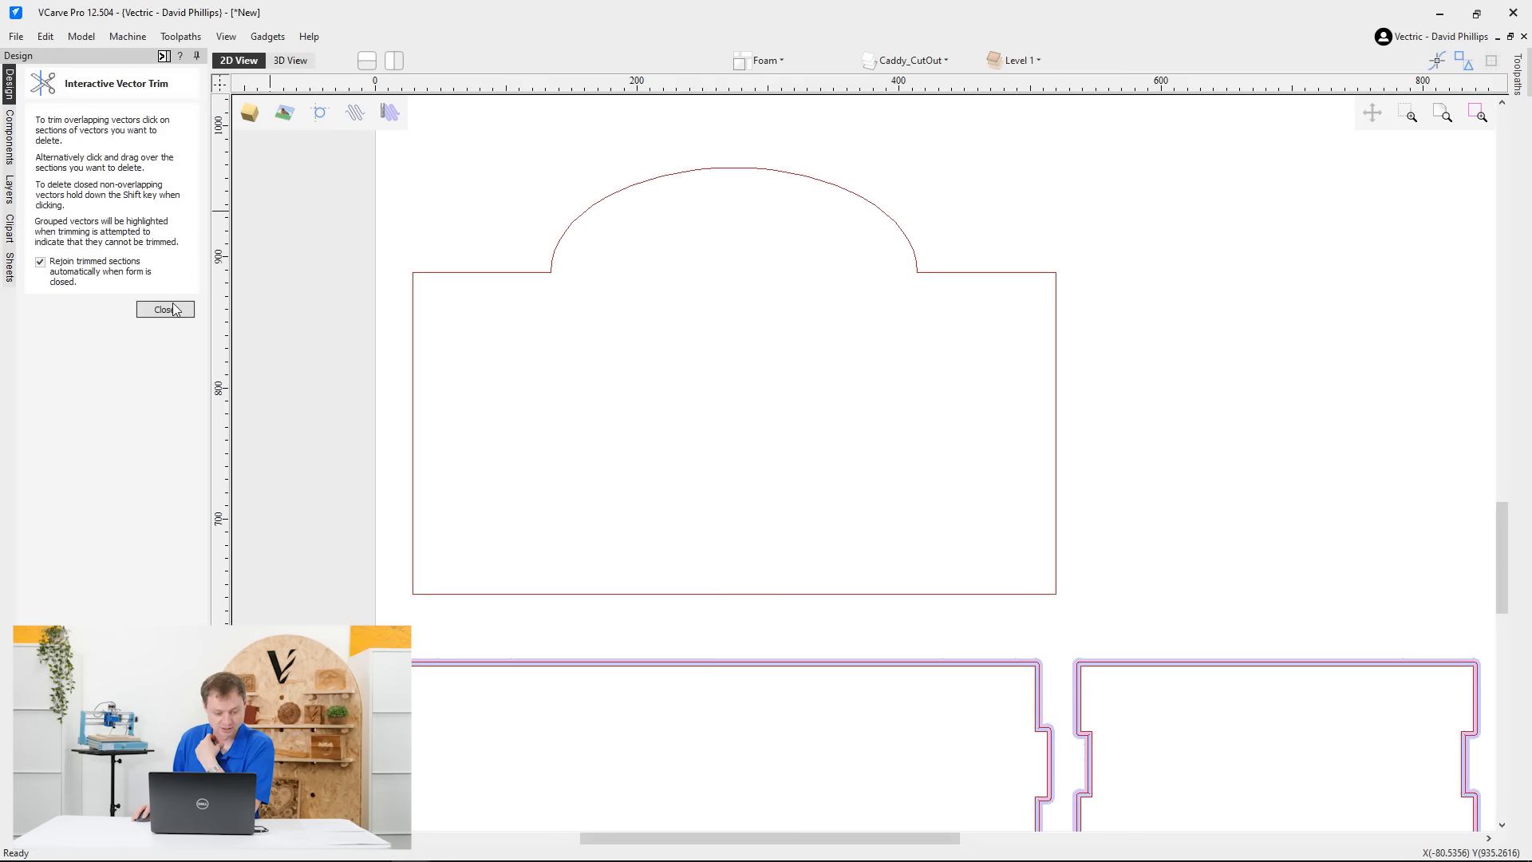
Round both corners where the arch meets the rectangle's top edge with 70 mm normal fillets
click(634, 190)
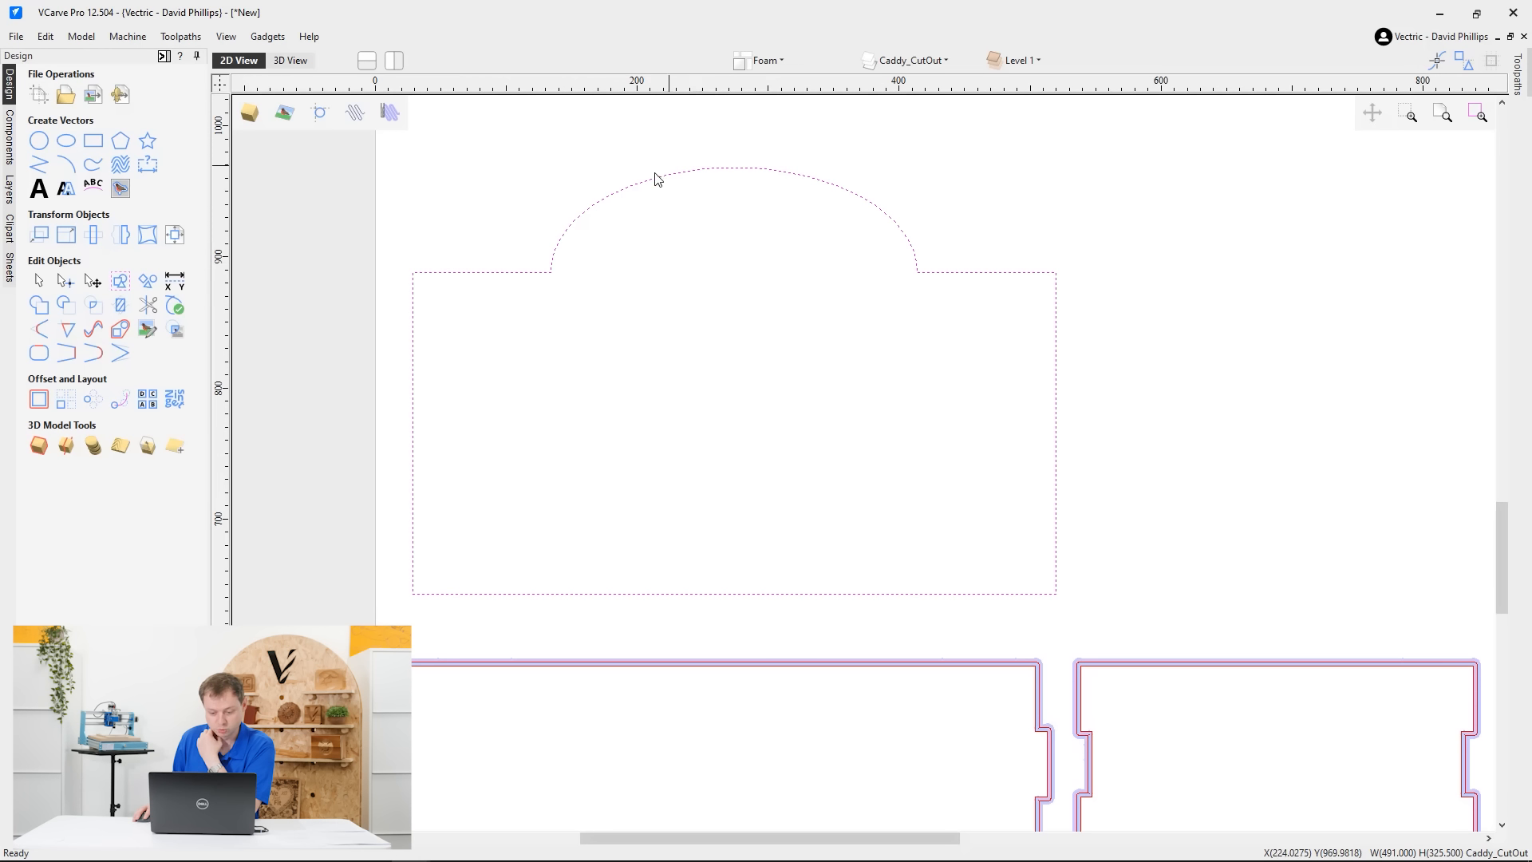
click(39, 329)
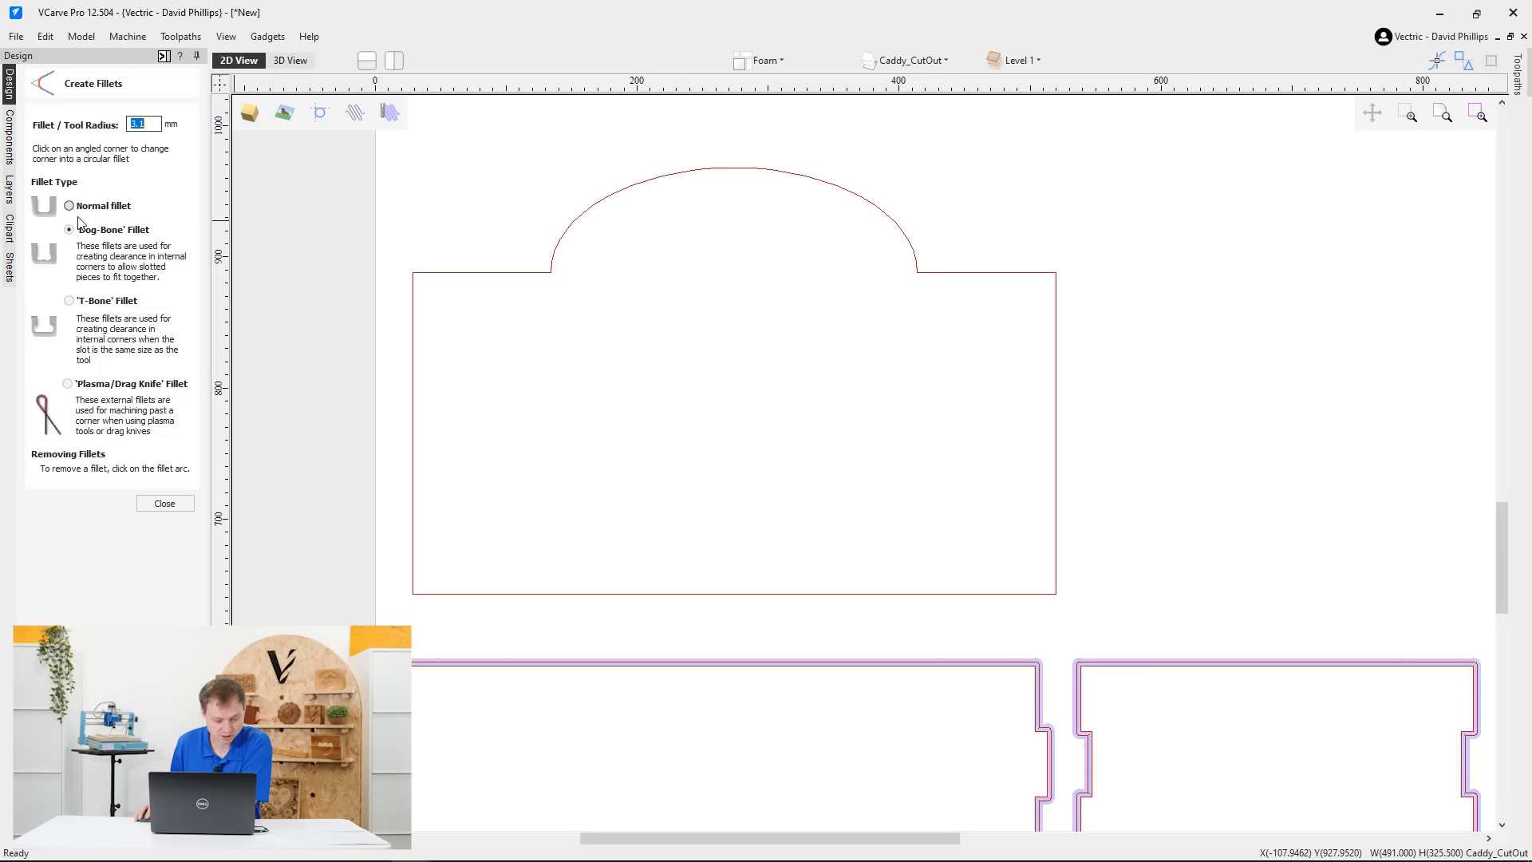
click(69, 206)
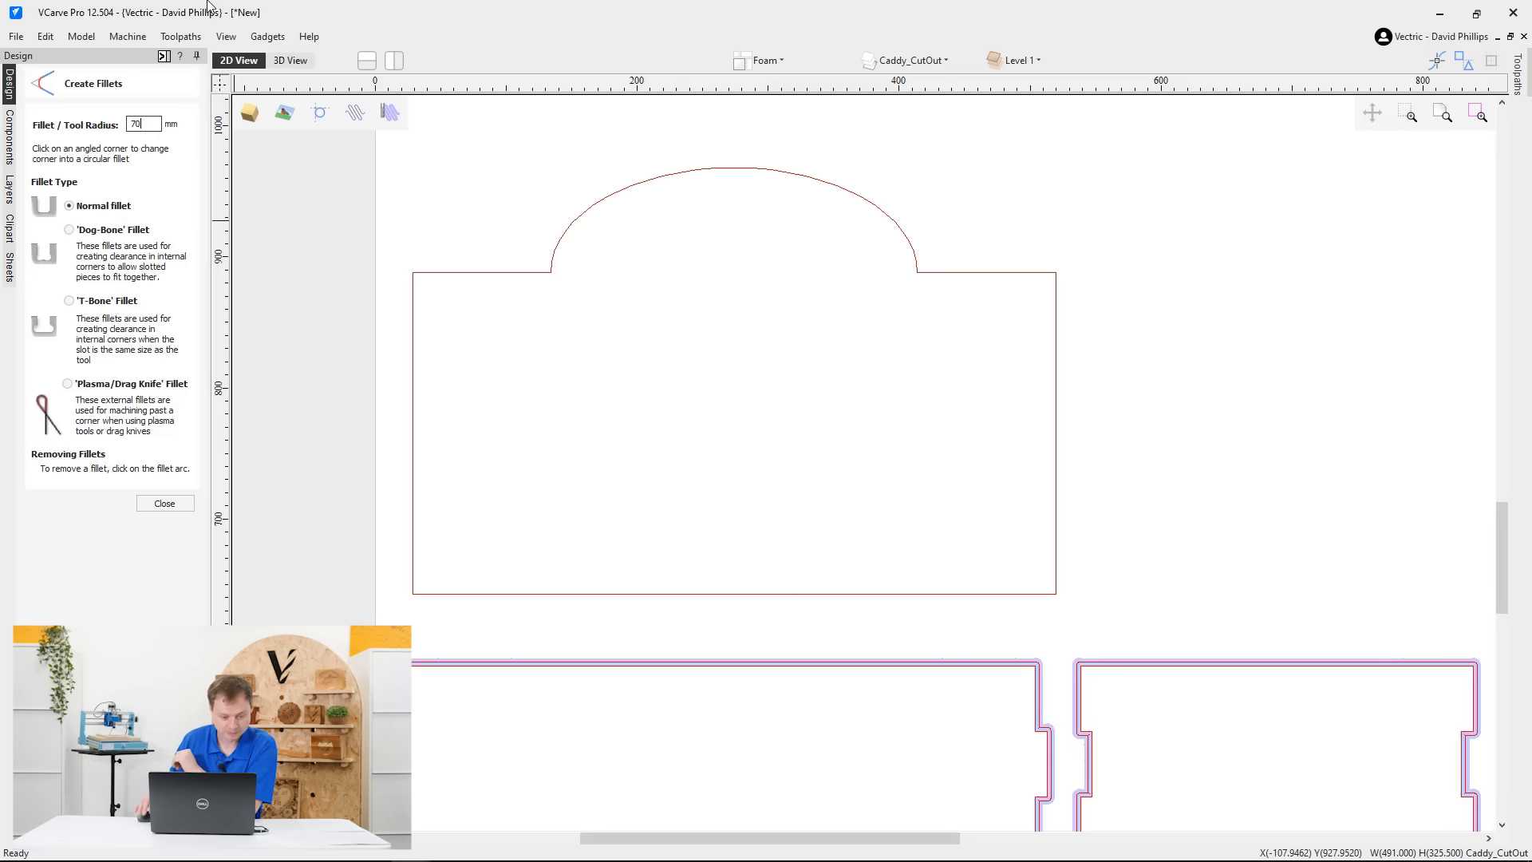
click(552, 273)
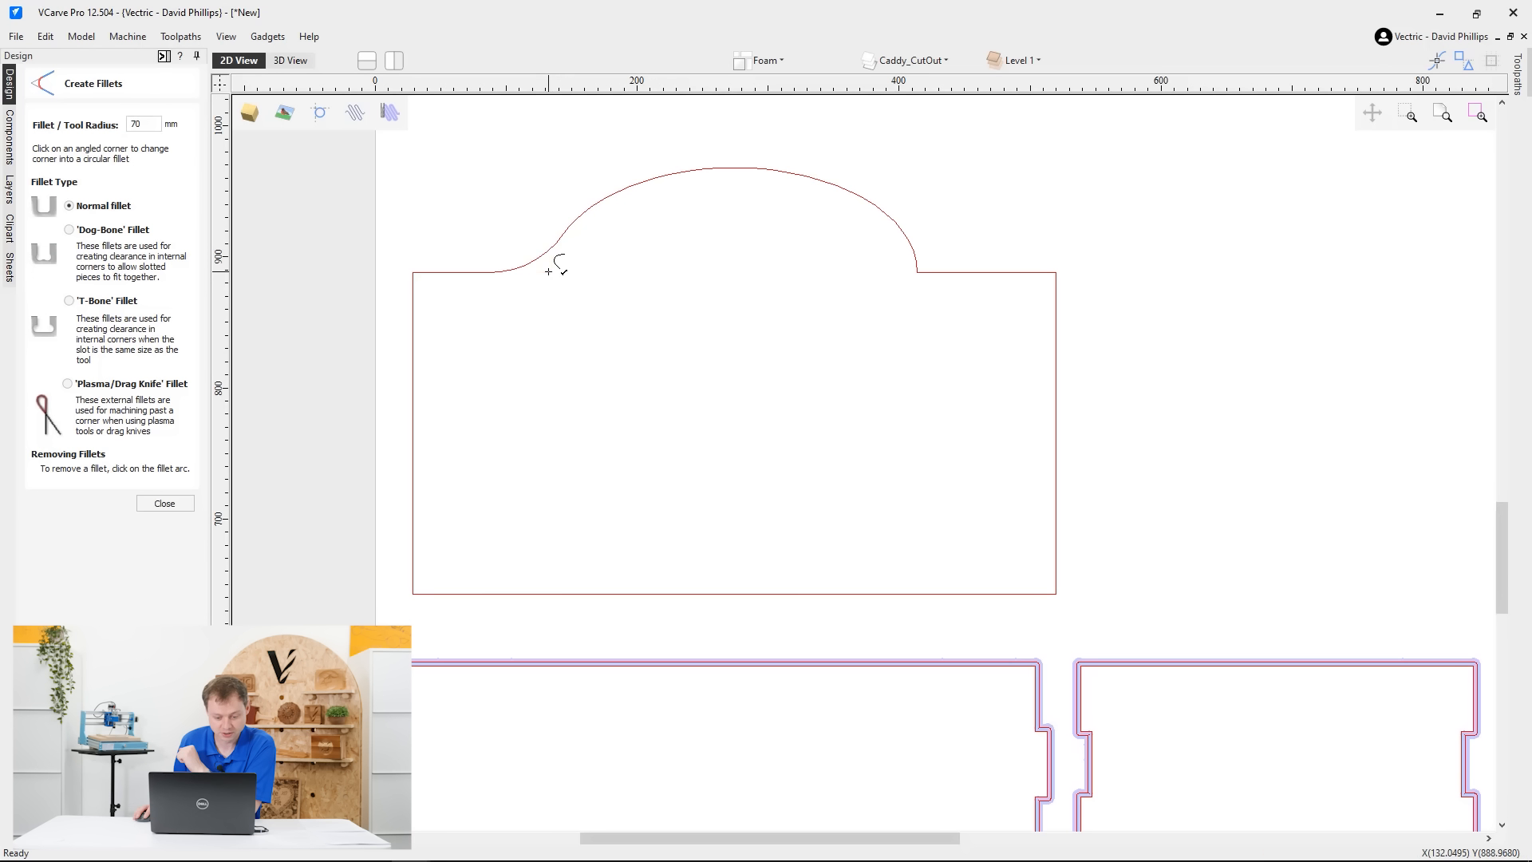
click(919, 269)
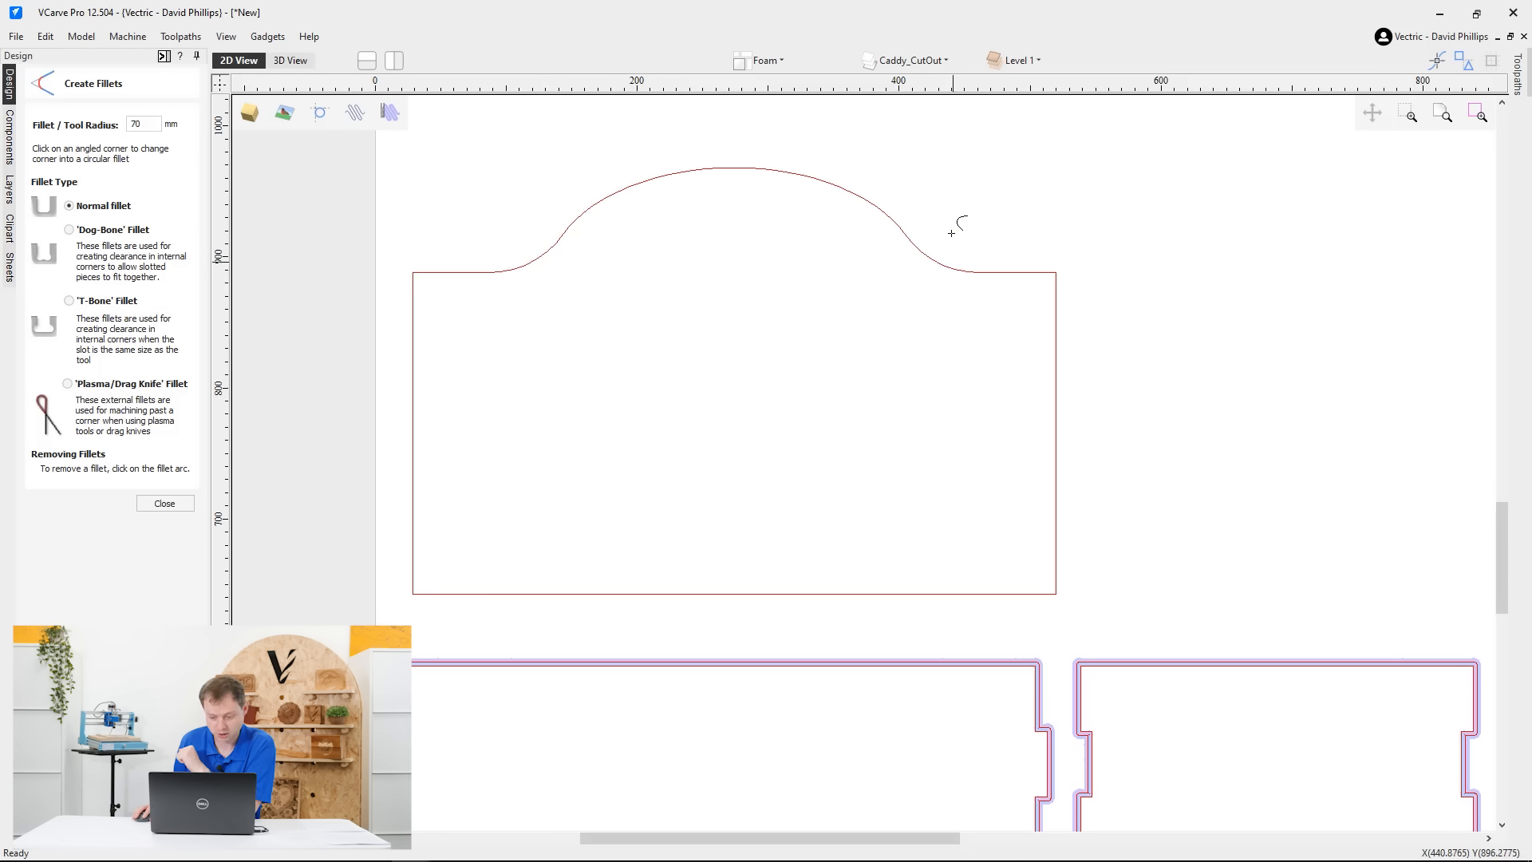
click(165, 504)
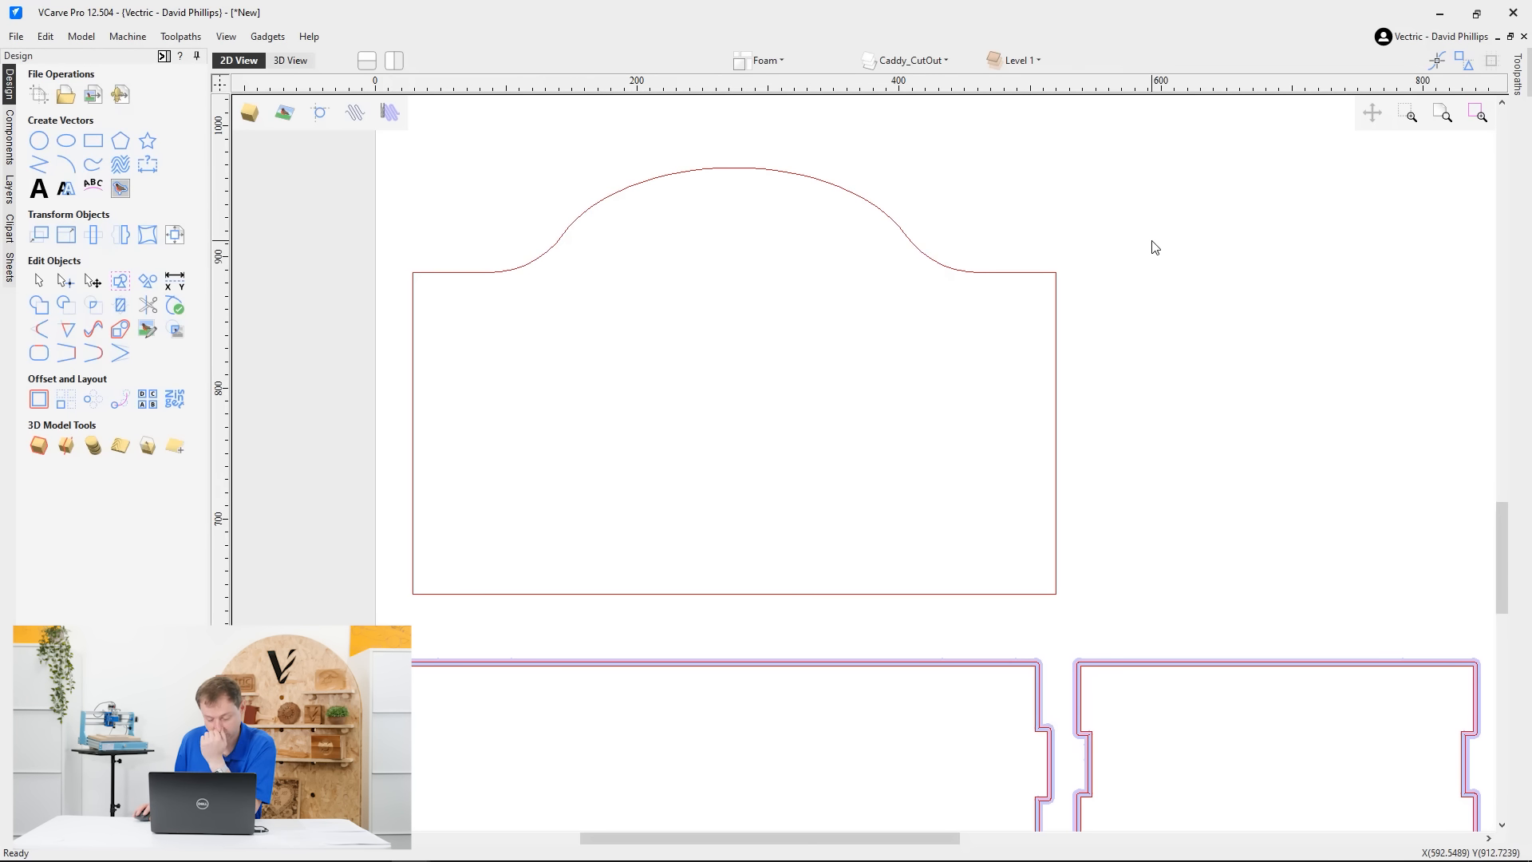
Draw an ellipse 140 mm wide and 55 mm high centred inside the arch as the handle hole
click(66, 141)
click(148, 228)
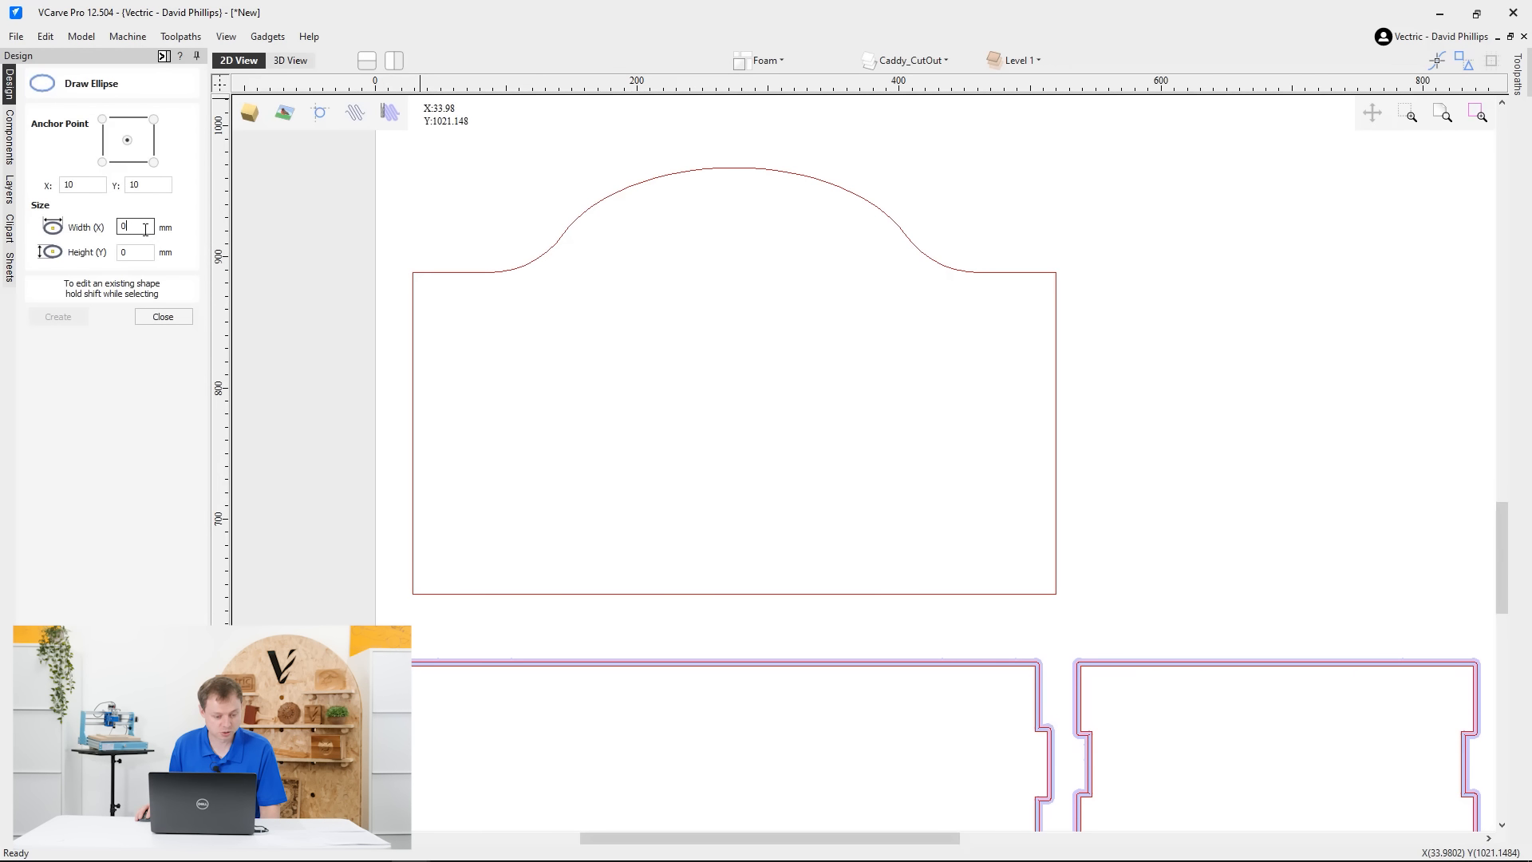
double_click(145, 230)
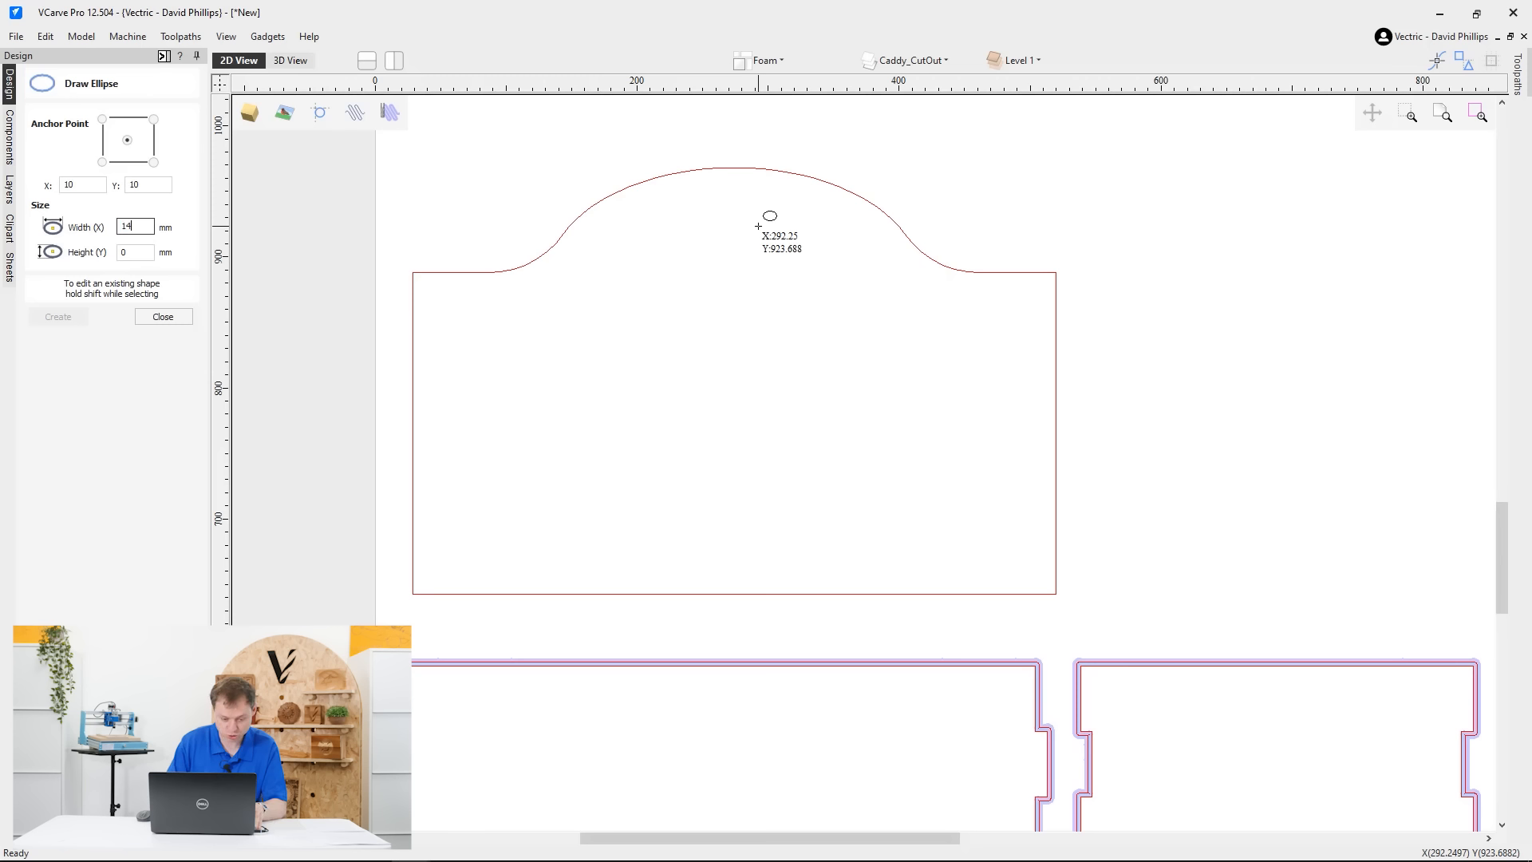
key(Tab)
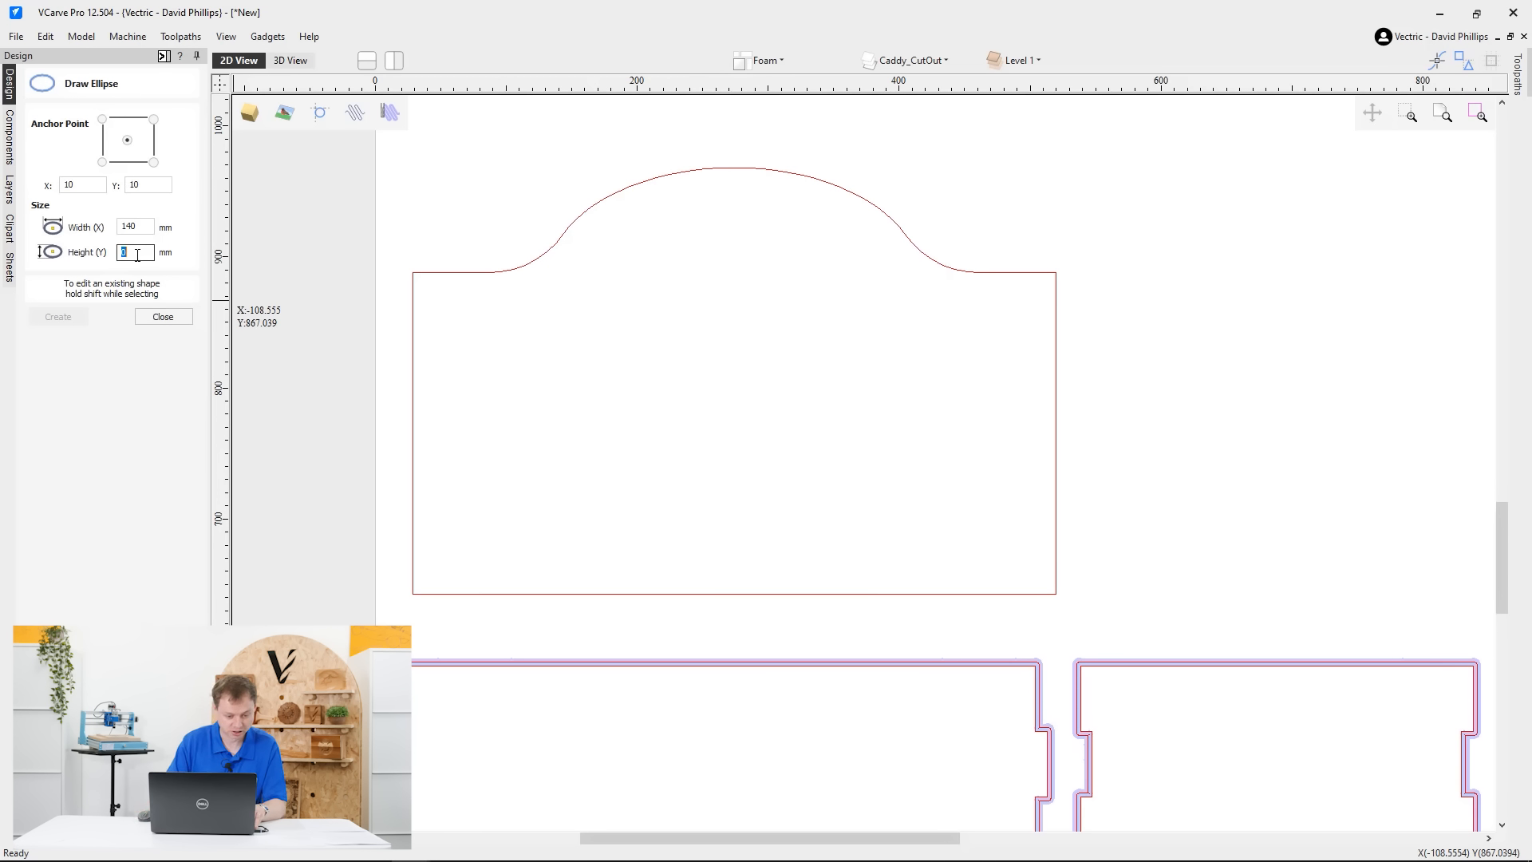
text(55)
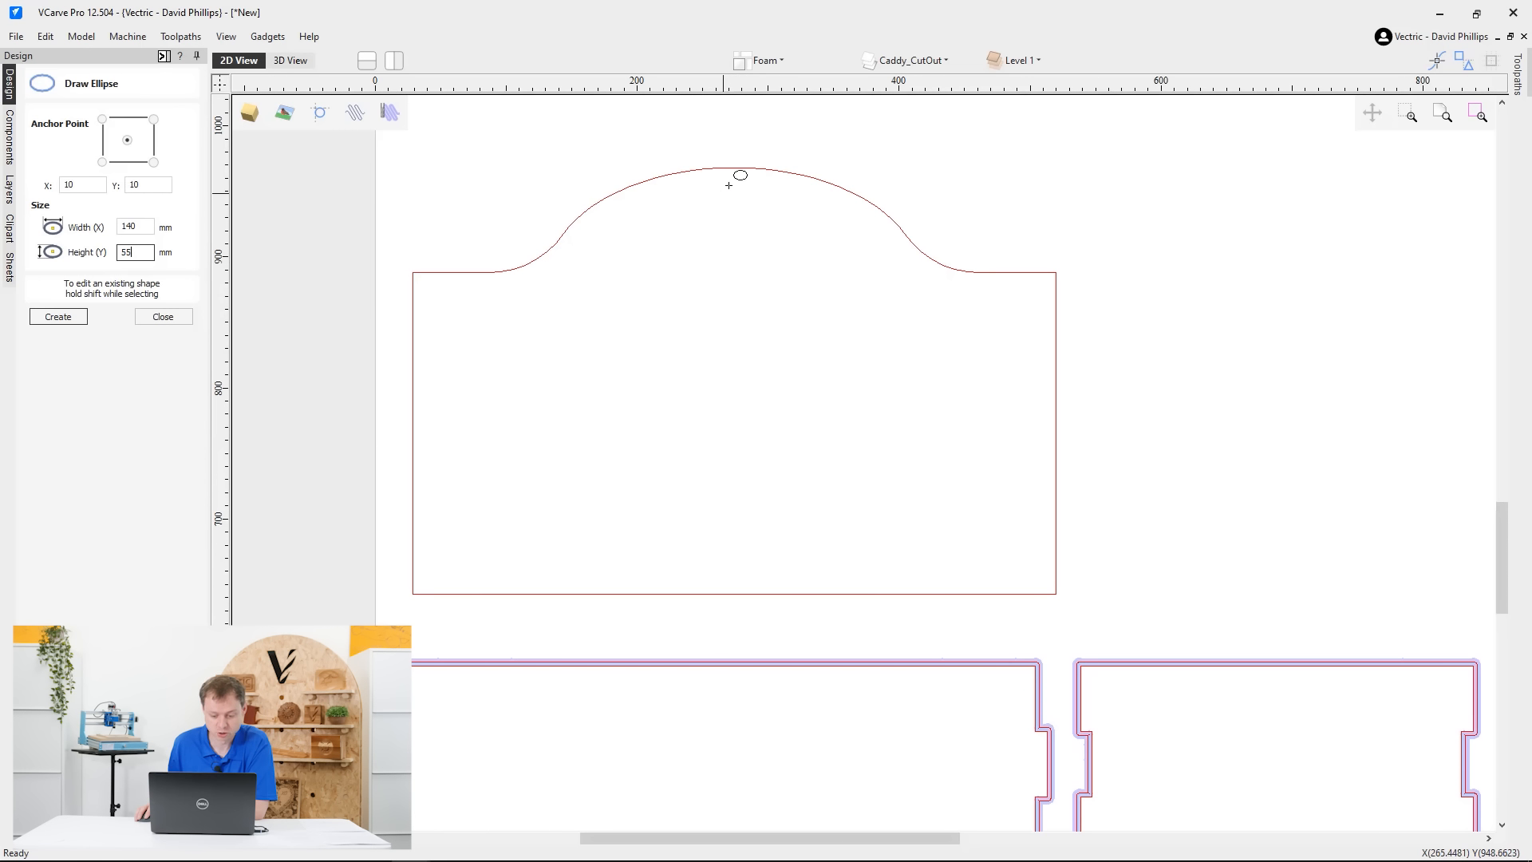
click(738, 231)
key(Escape)
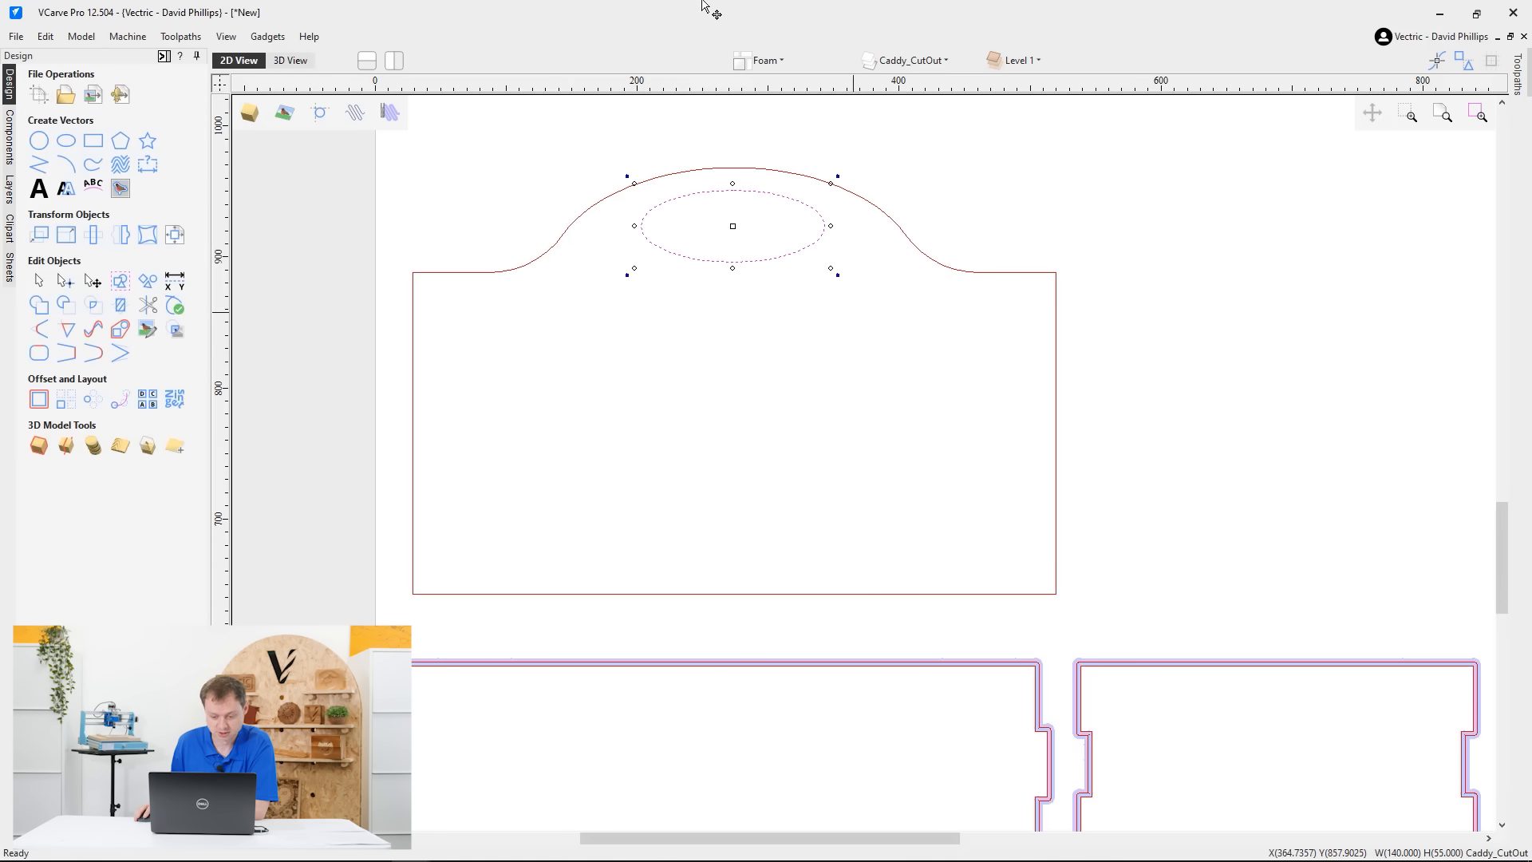
key(Escape)
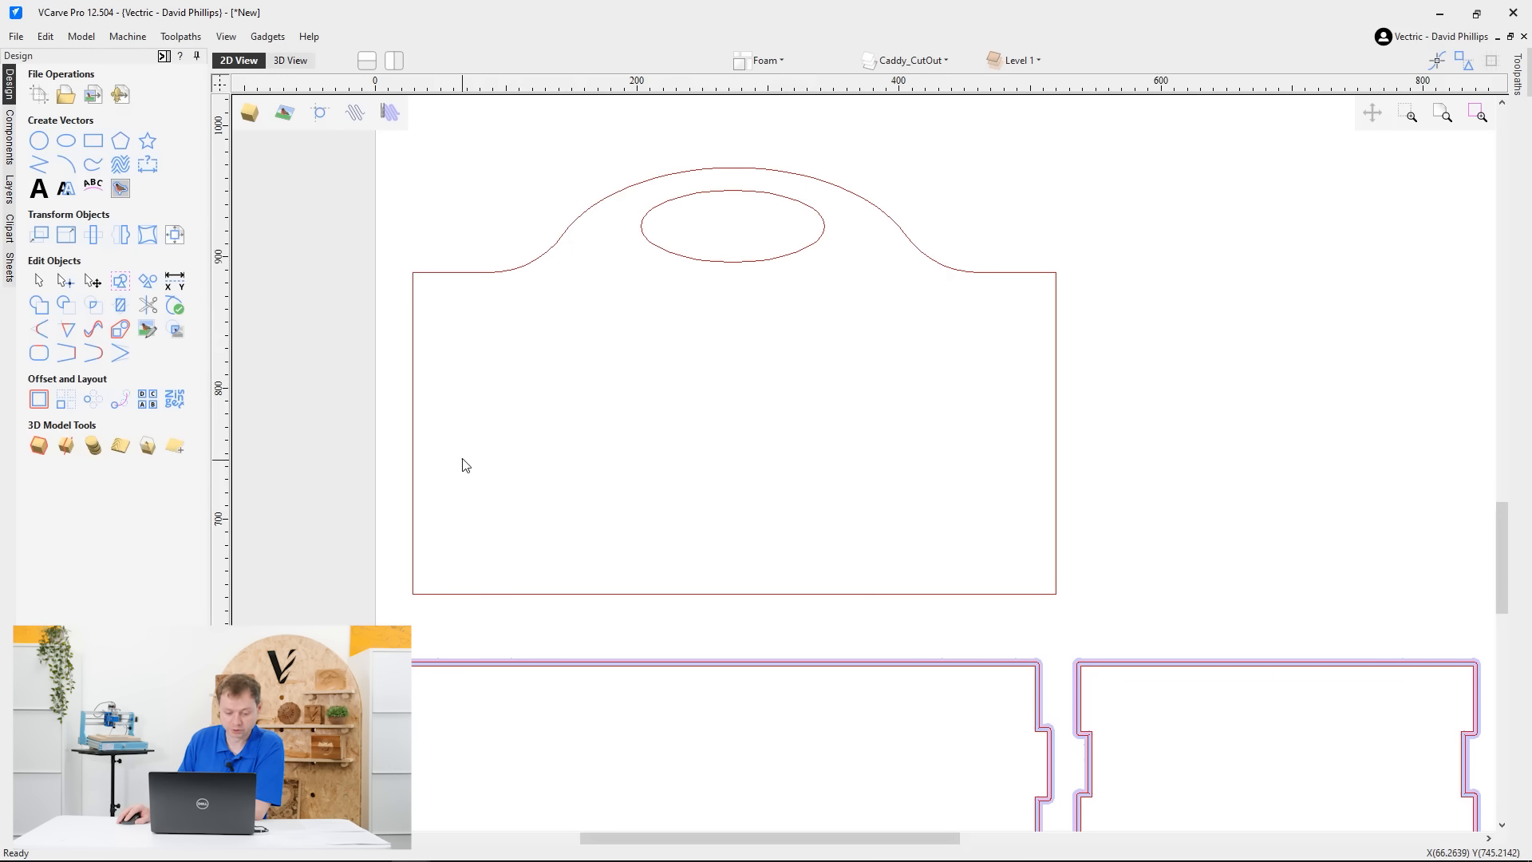
scroll(998, 694, down, 2)
middle_drag(1003, 695, 897, 96)
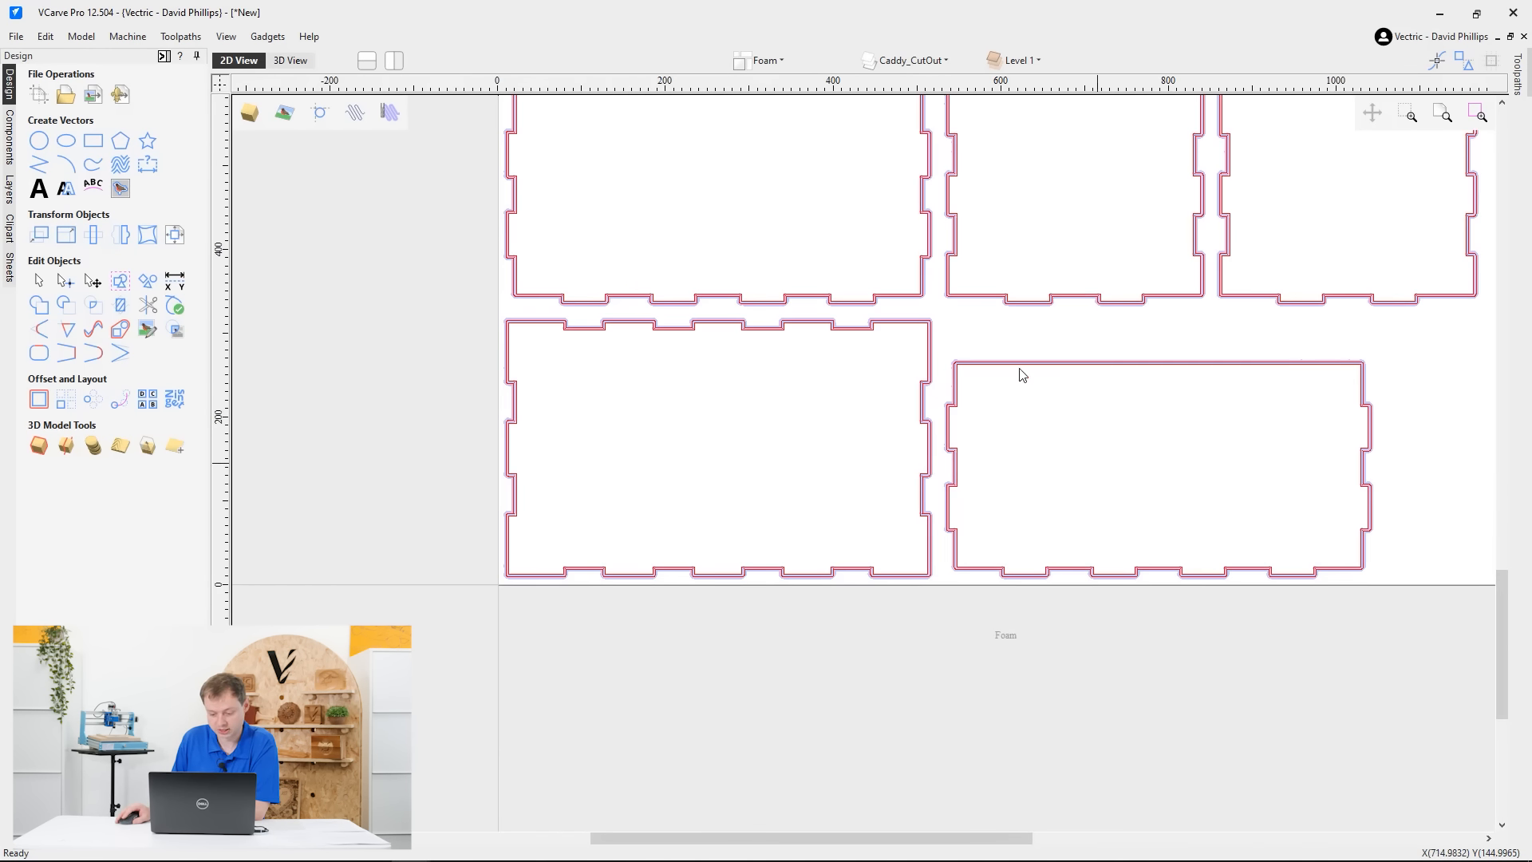
middle_drag(831, 374, 964, 851)
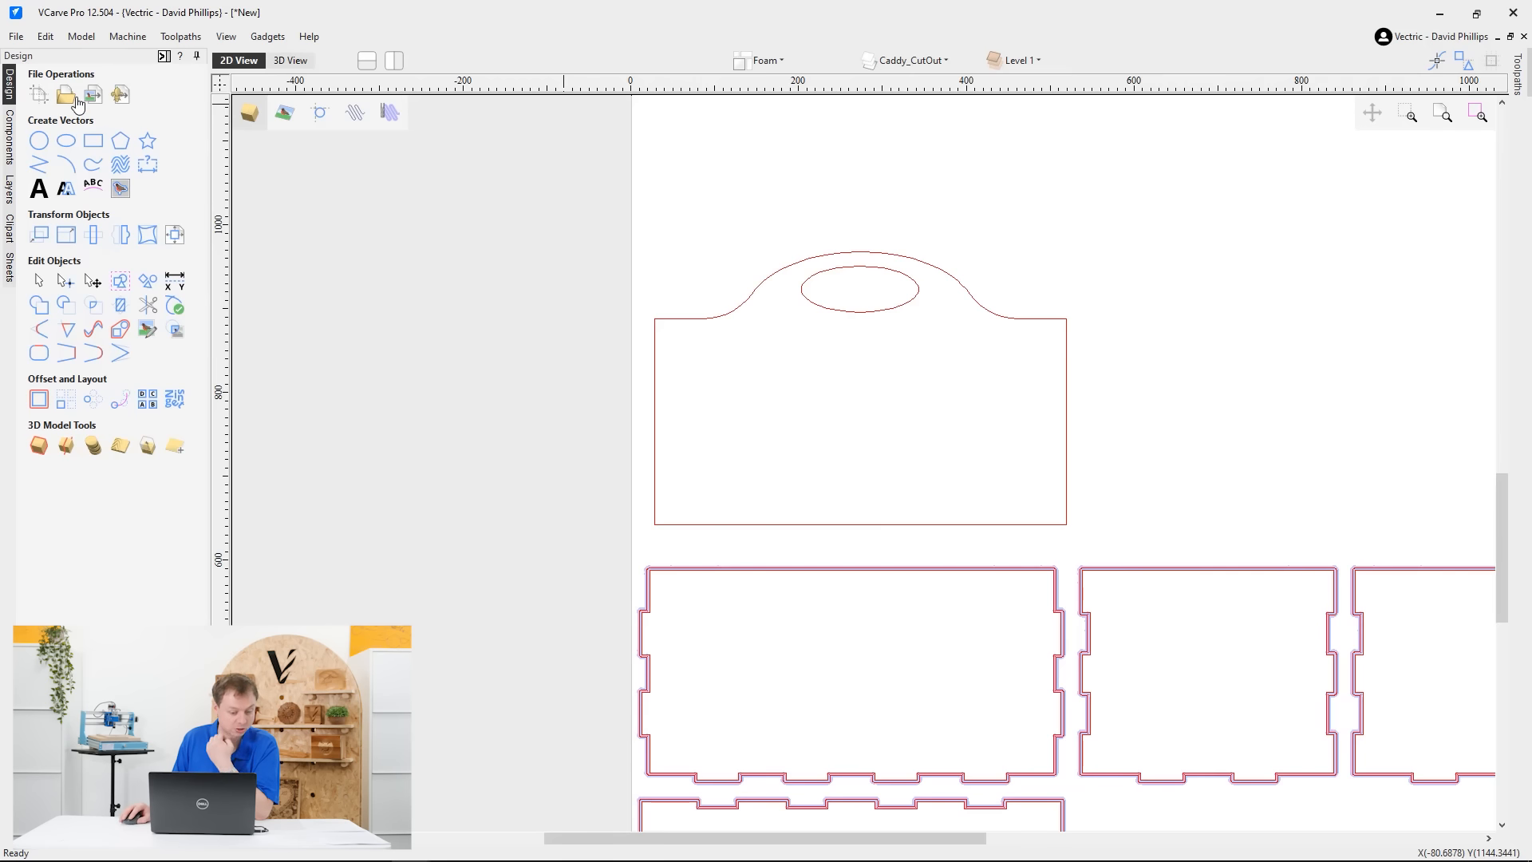
Draw 4.5 mm squares snapped inside the handle panel's lower-left and upper-left corners, anchoring each at its matching corner
click(94, 140)
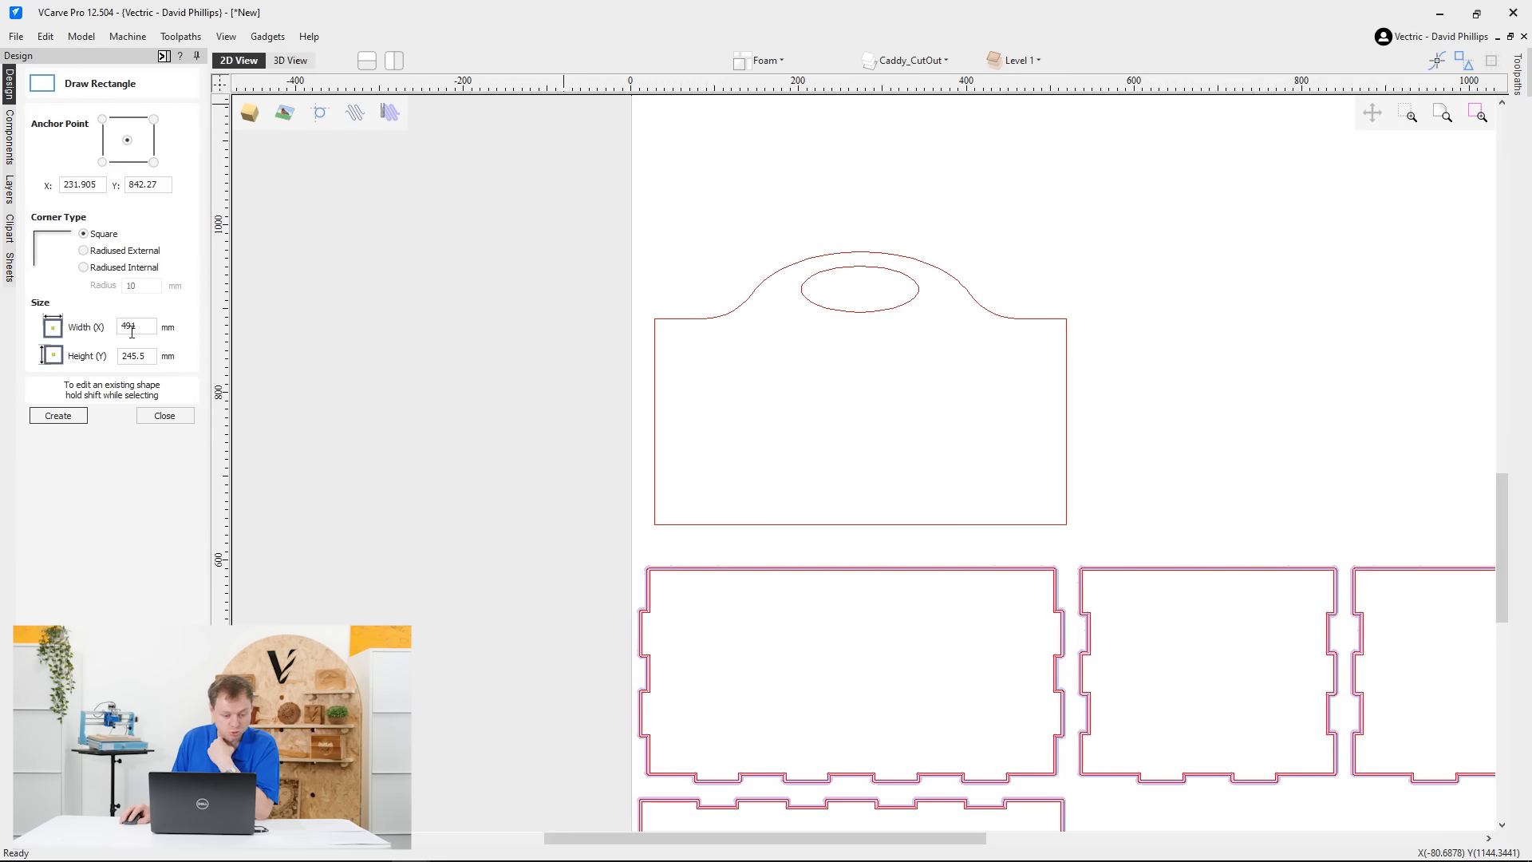
text(4.5)
key(Tab)
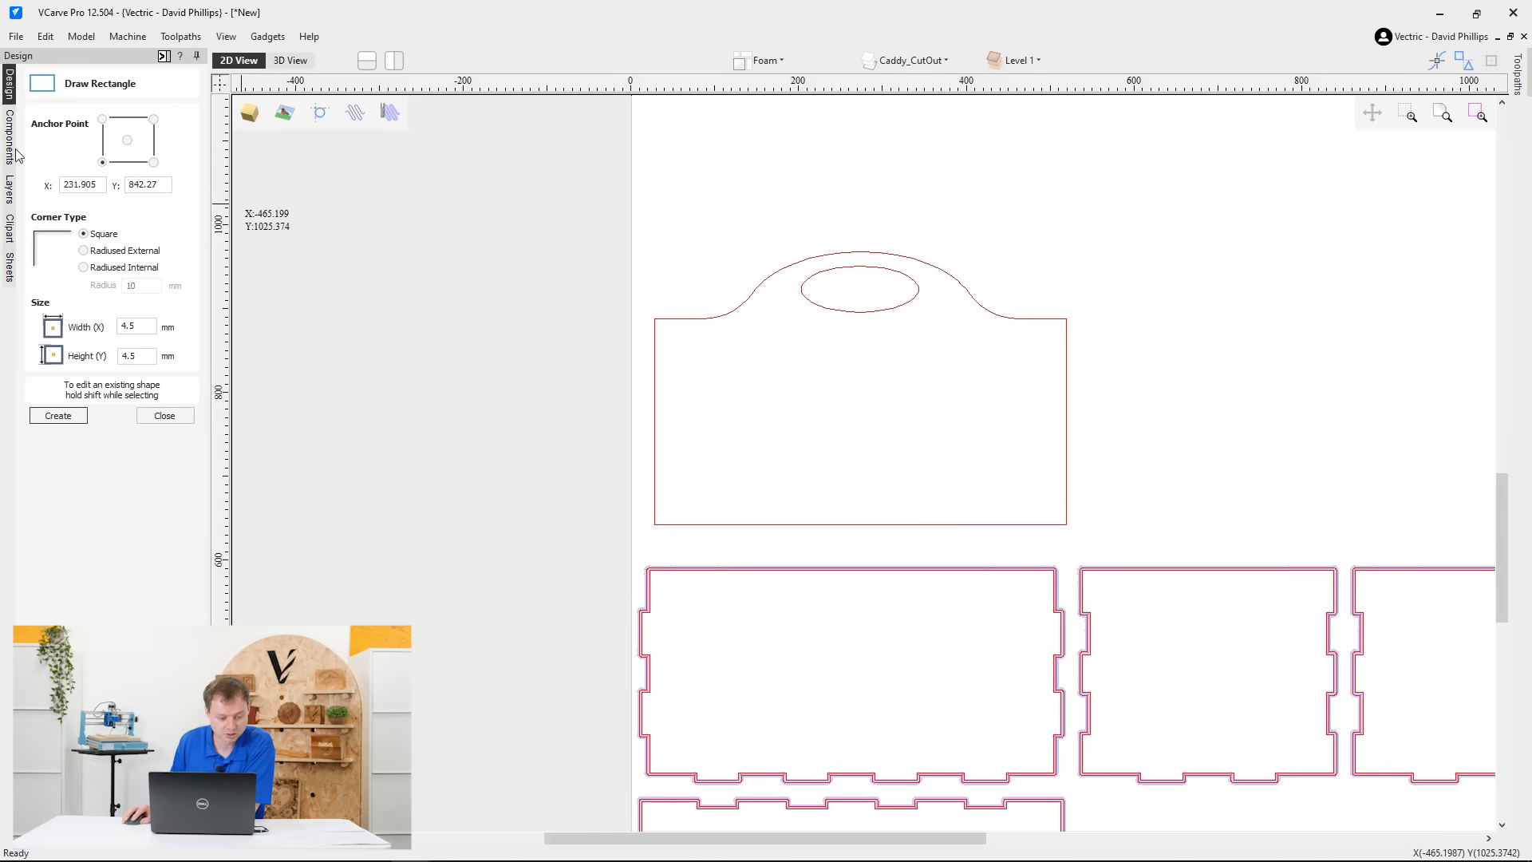
scroll(655, 523, up, 2)
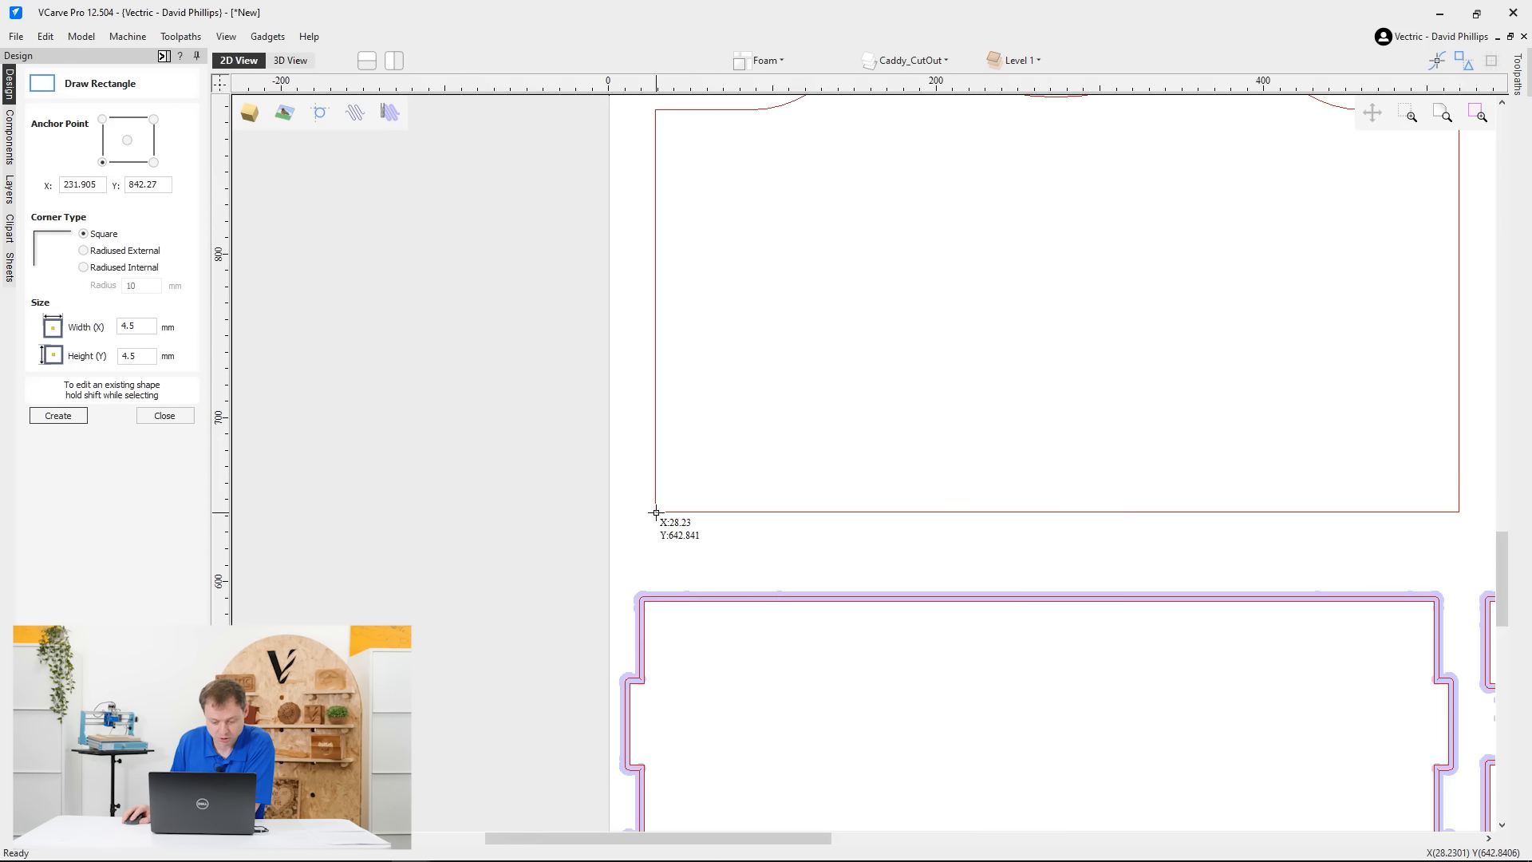
click(655, 512)
click(104, 120)
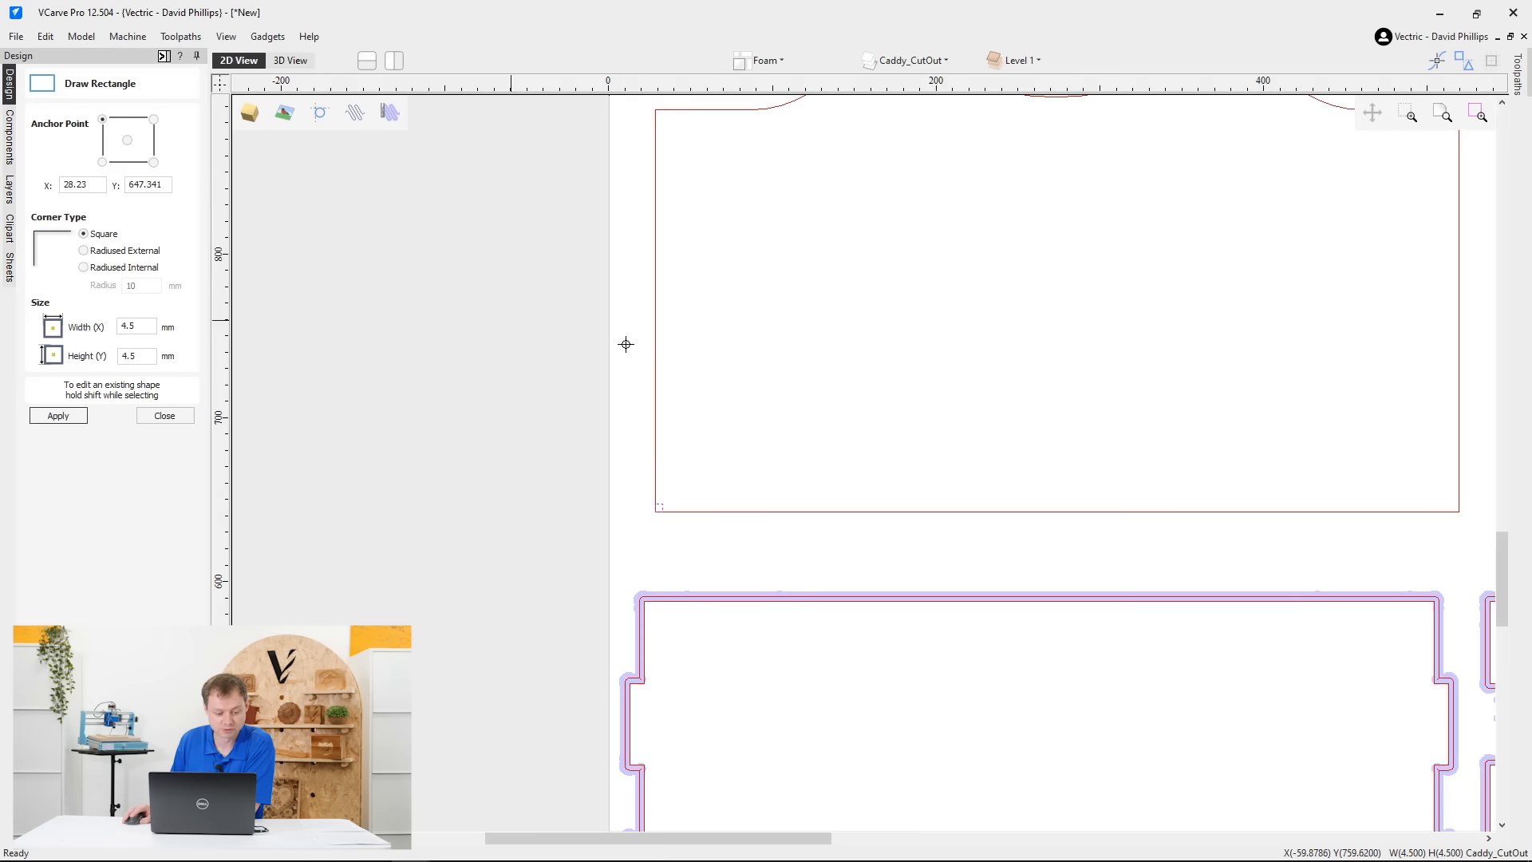
middle_drag(625, 342, 672, 612)
click(703, 379)
Place matching 4.5 mm squares inside the handle panel's upper-right and lower-right corners
click(153, 118)
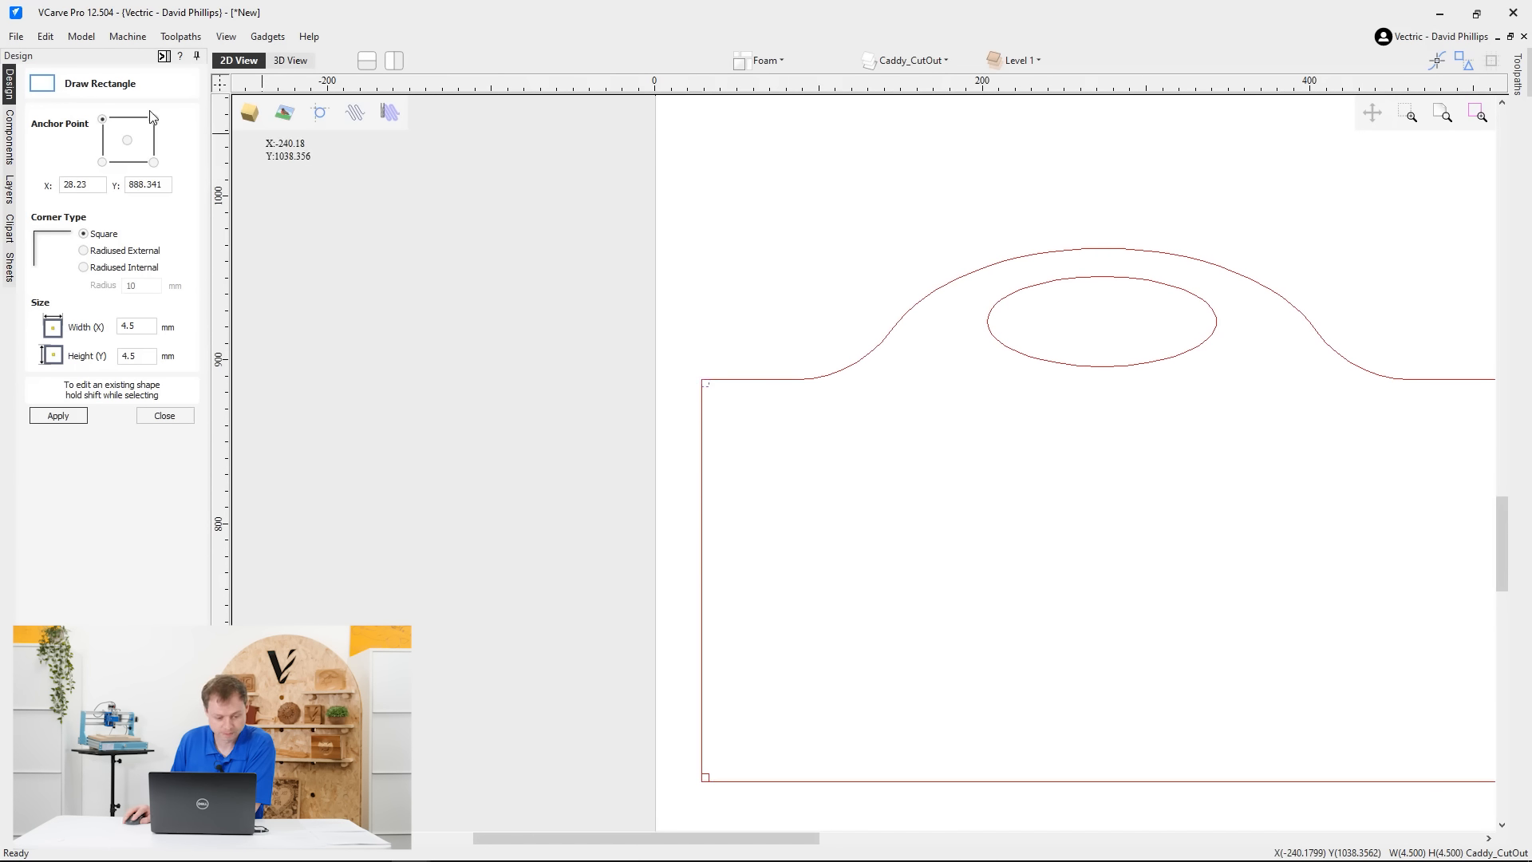
middle_drag(633, 481, 284, 352)
click(744, 186)
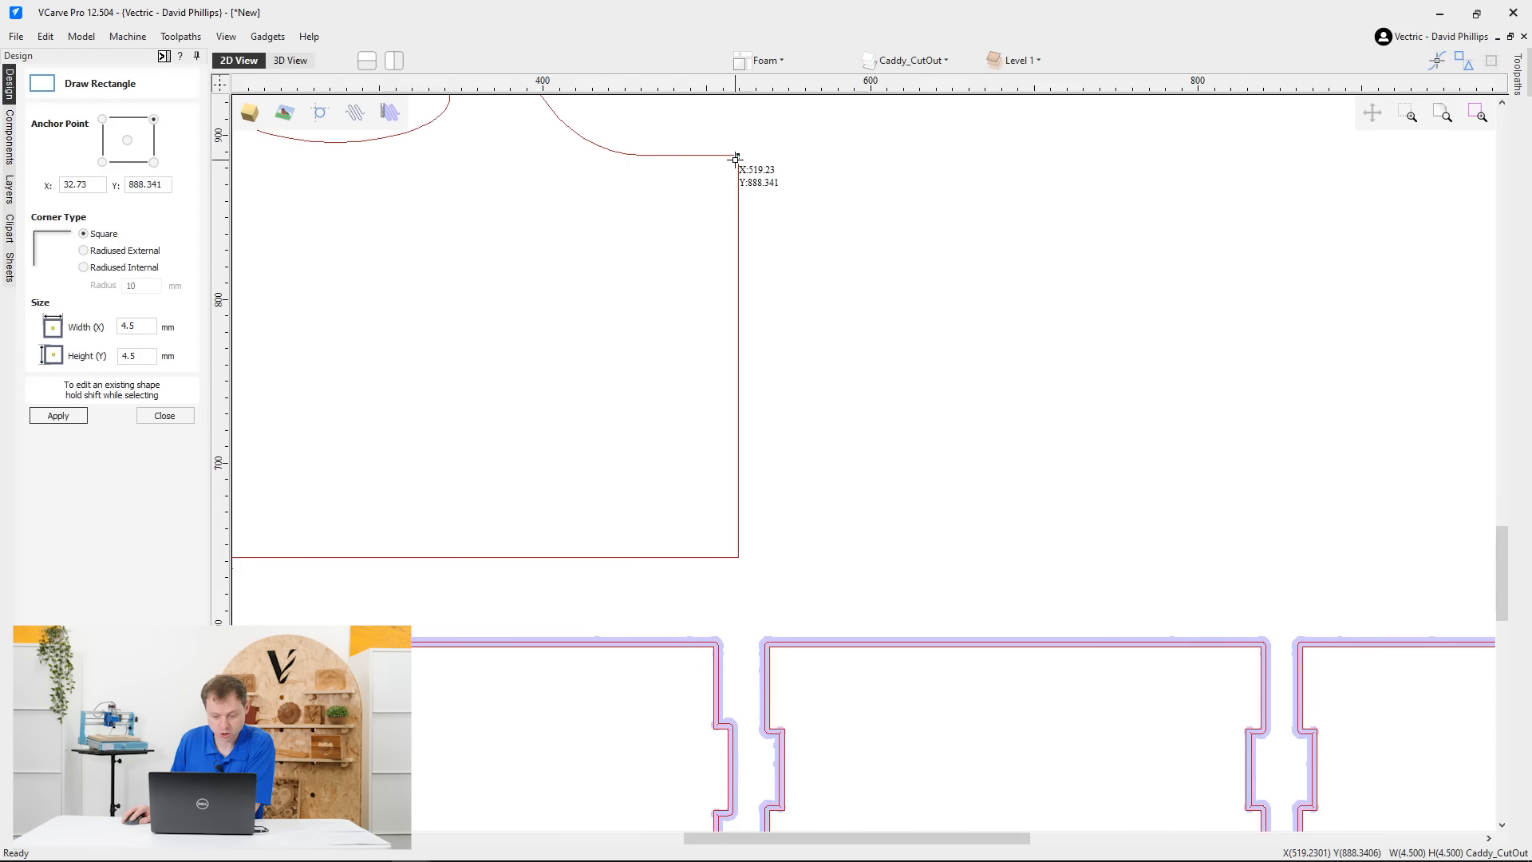
middle_drag(483, 358, 759, 284)
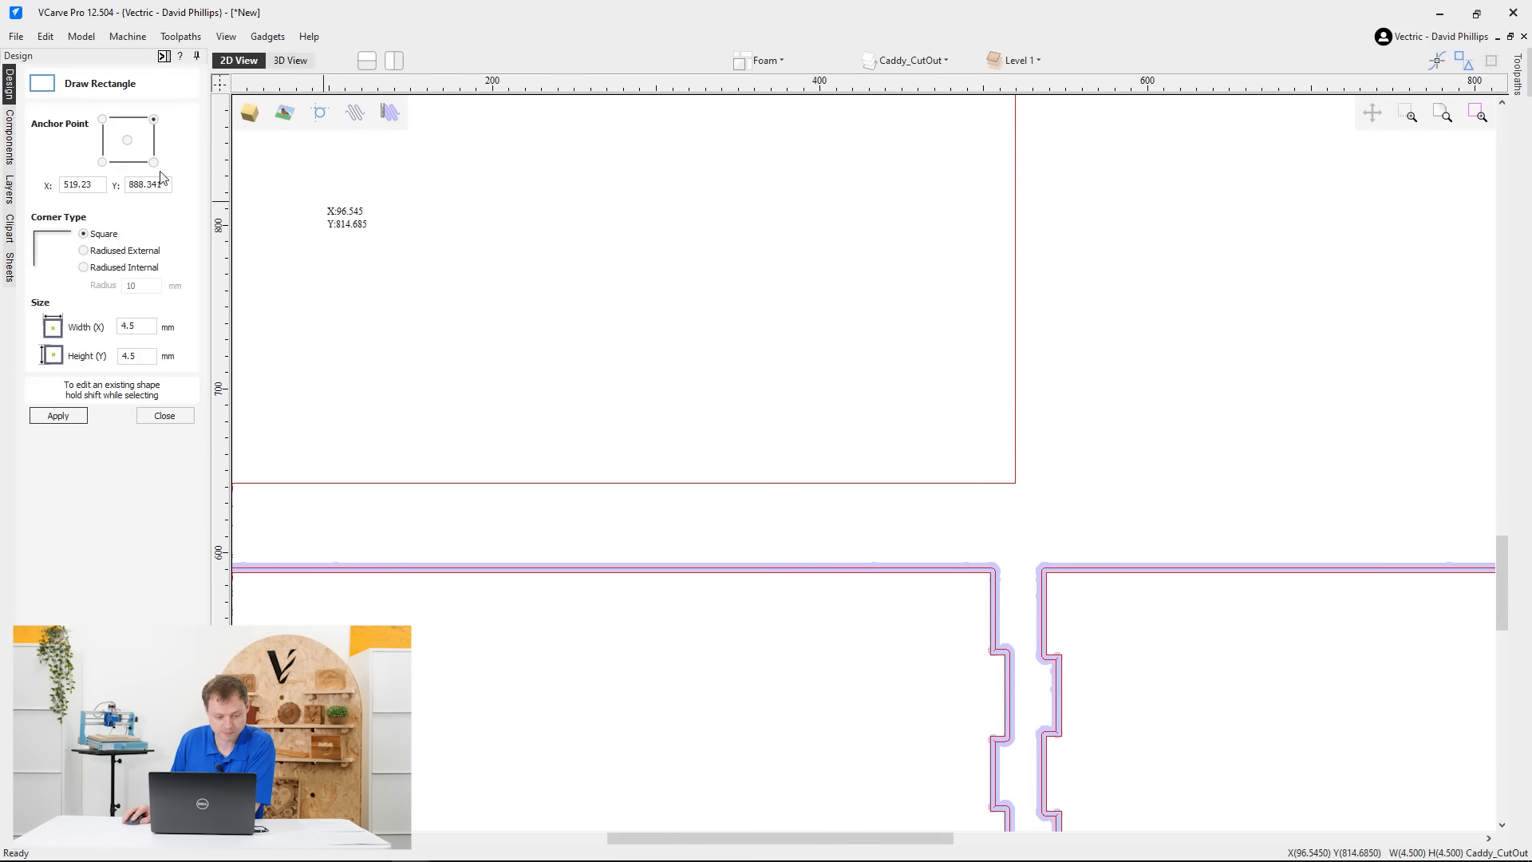
click(153, 162)
click(1014, 482)
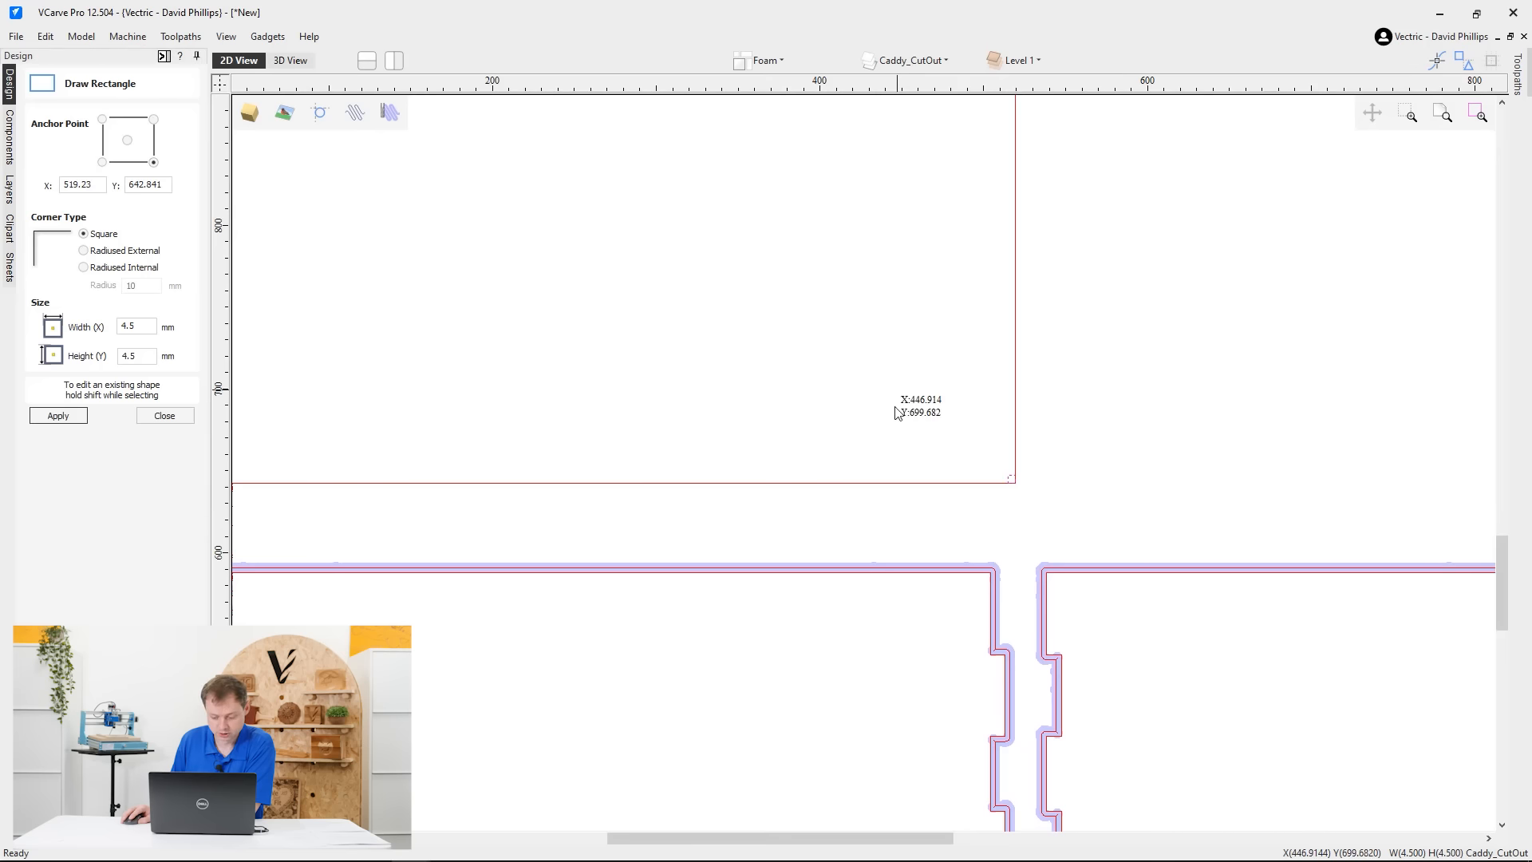
click(164, 415)
Group the four small corner squares of the handle panel into one object
scroll(451, 385, down, 1)
middle_drag(527, 393, 864, 500)
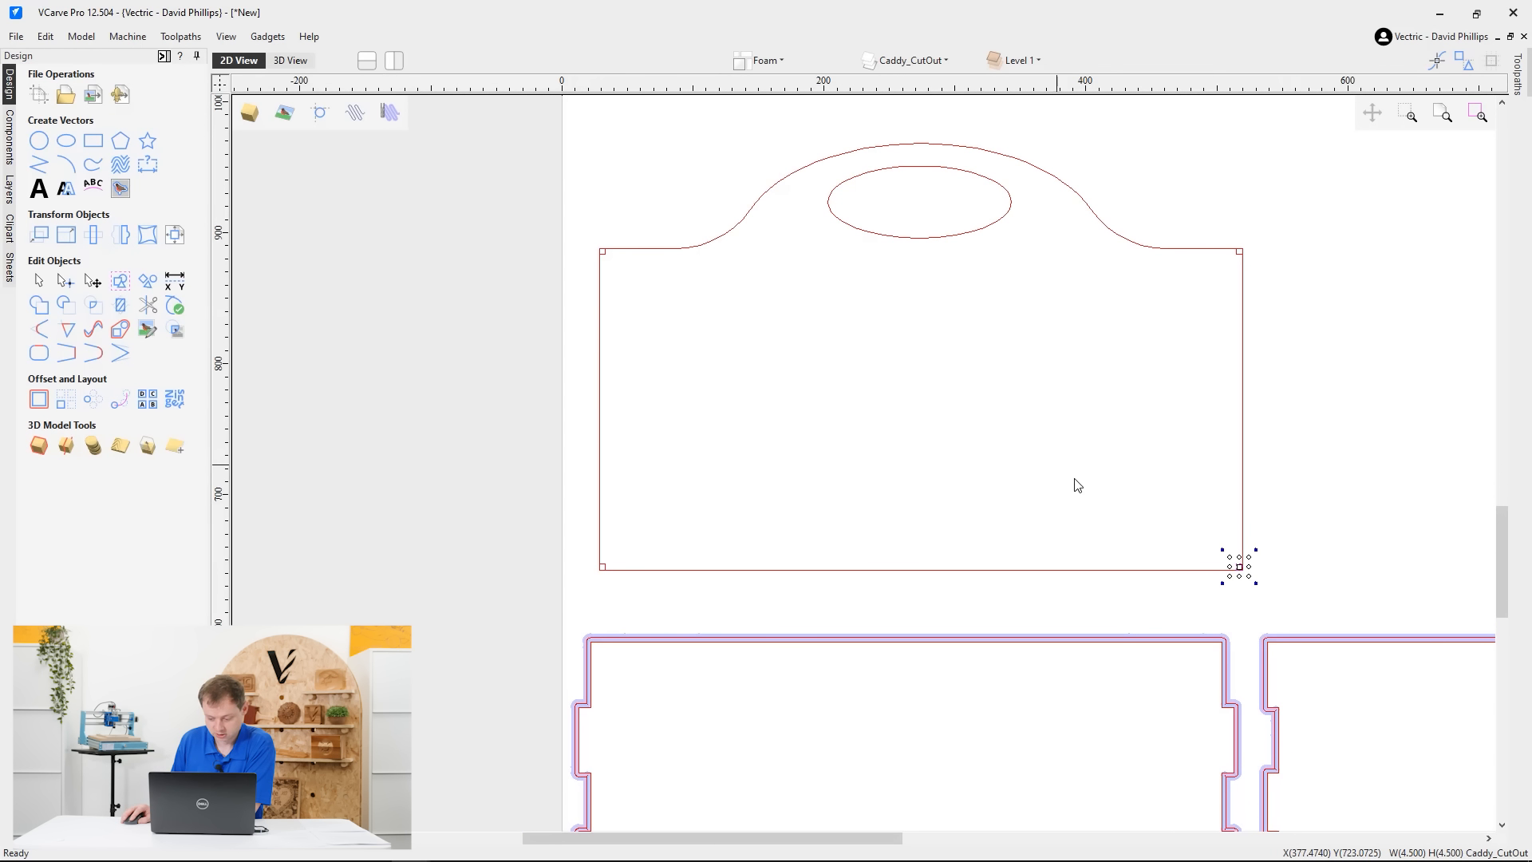
click(1111, 456)
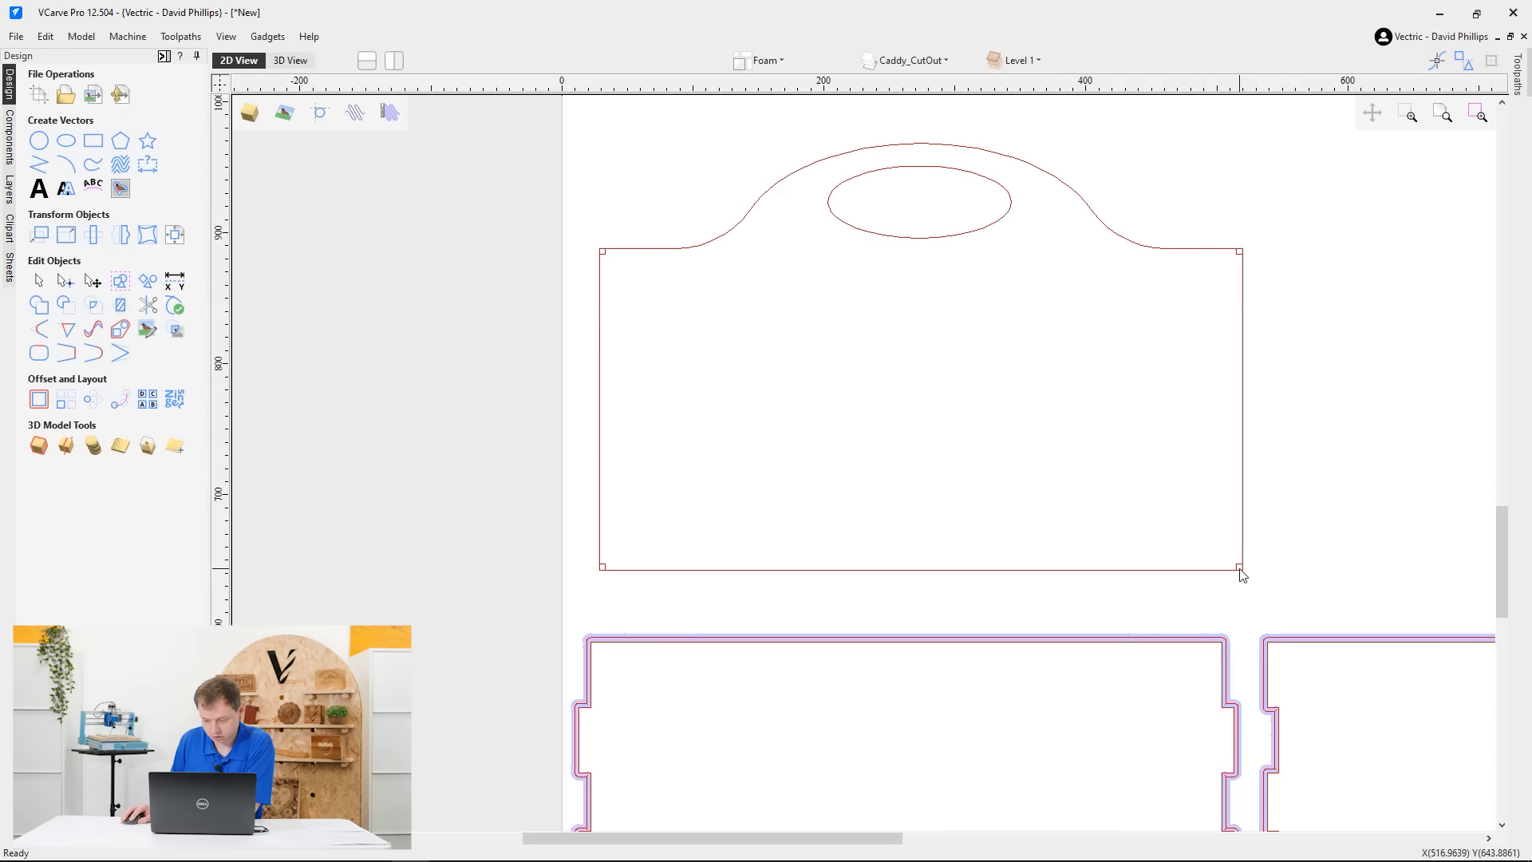
drag(1240, 573, 604, 259)
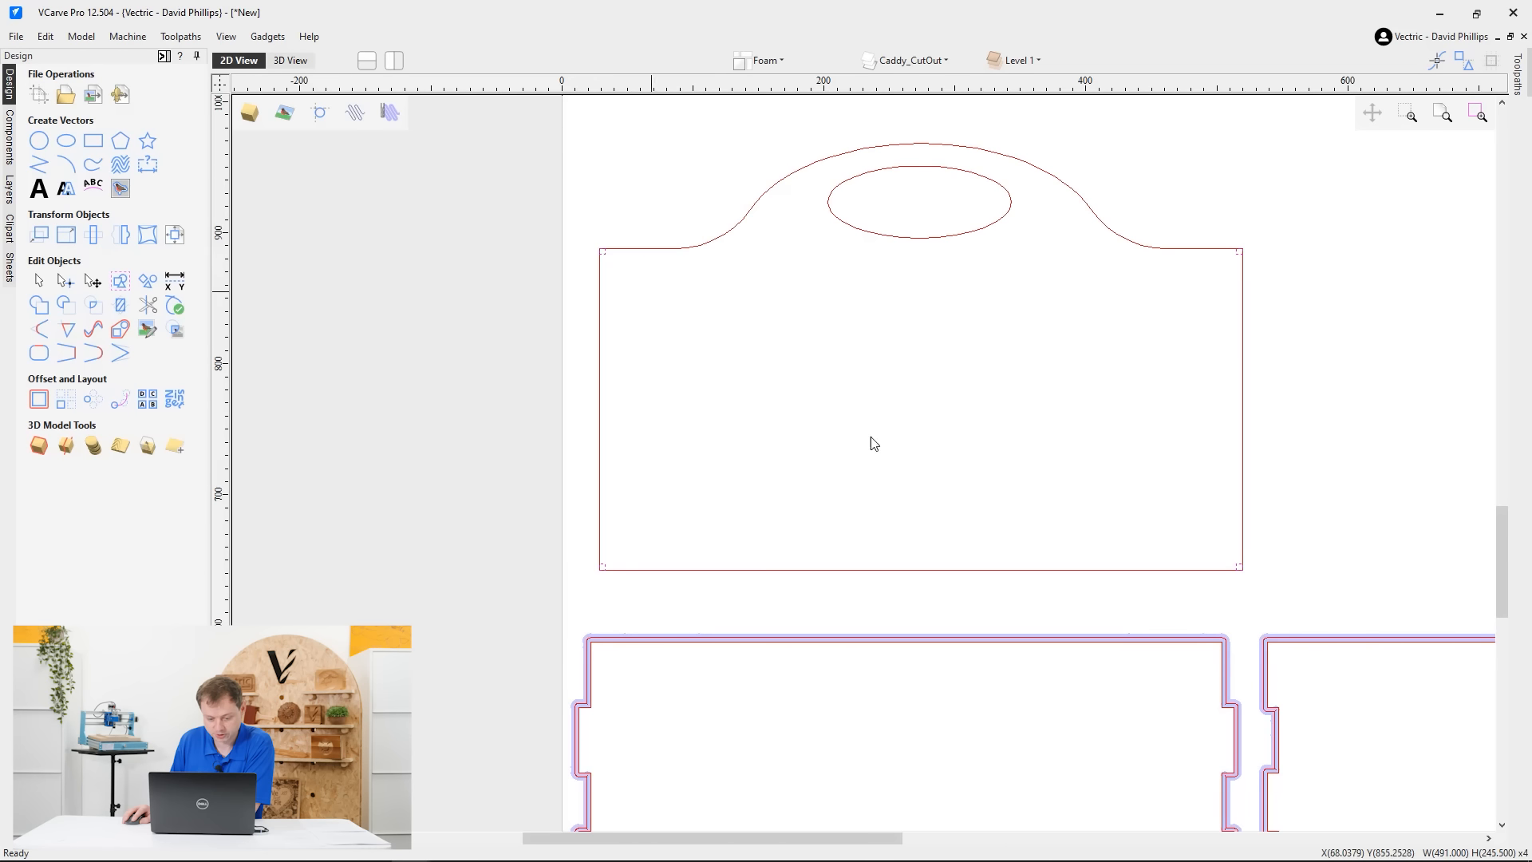
right_click(930, 462)
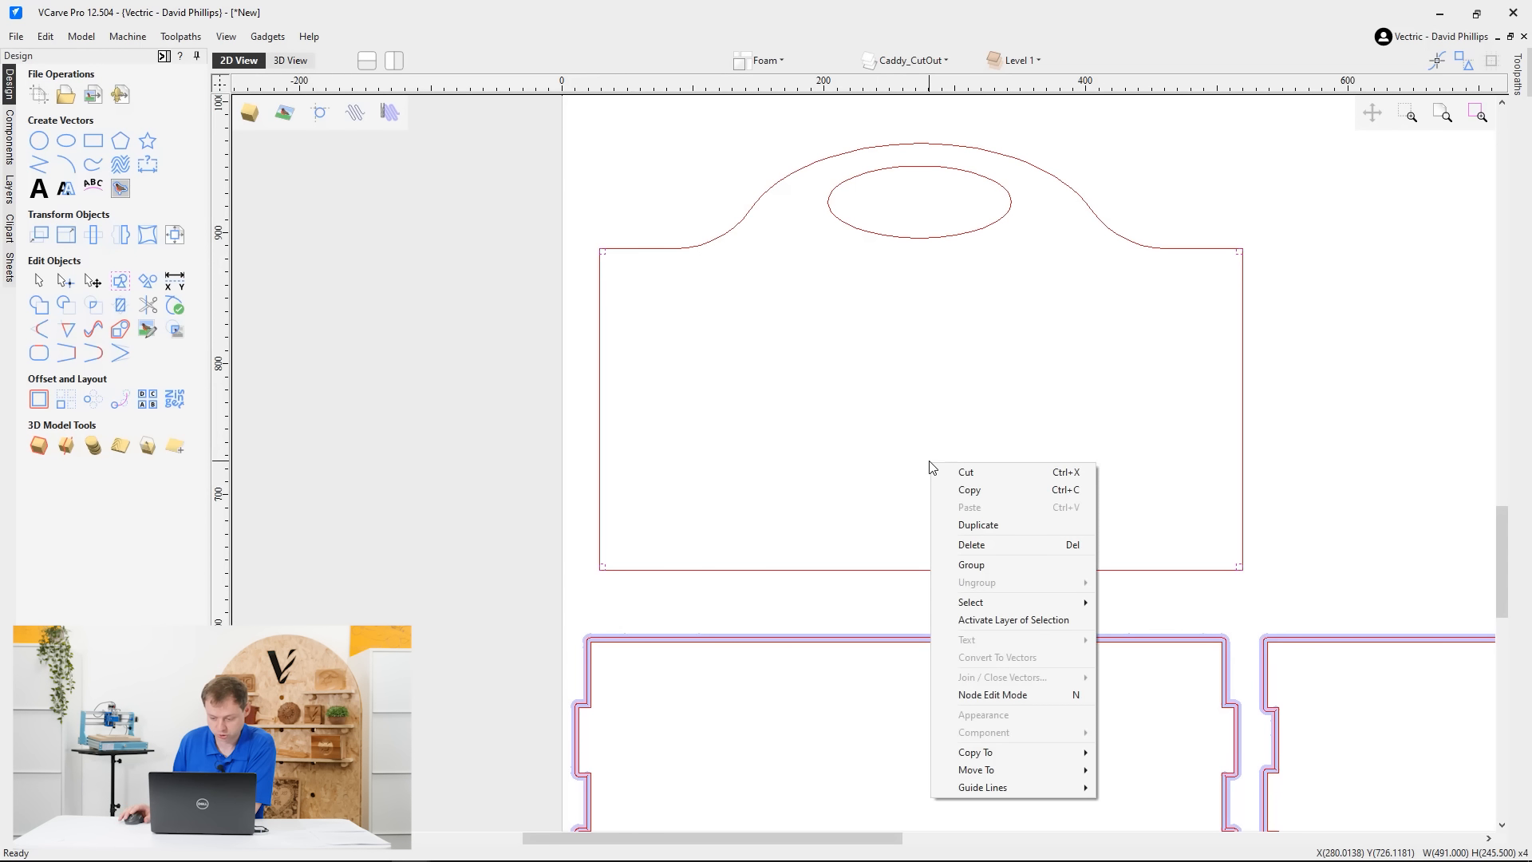
click(1055, 564)
click(1384, 340)
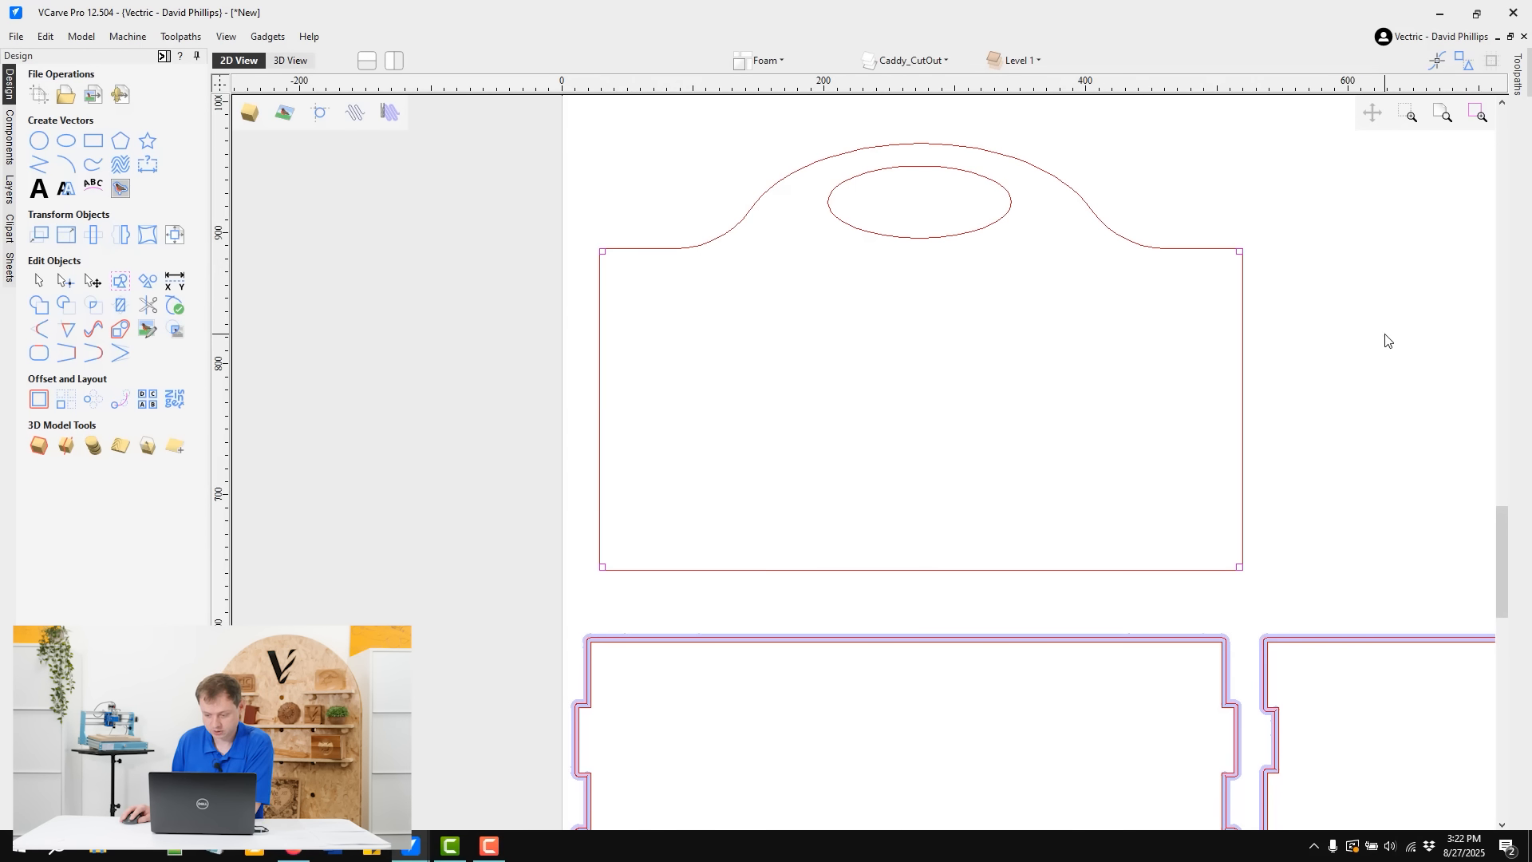
Subtract the grouped corner squares from the handle panel outline to notch all four corners
click(1243, 380)
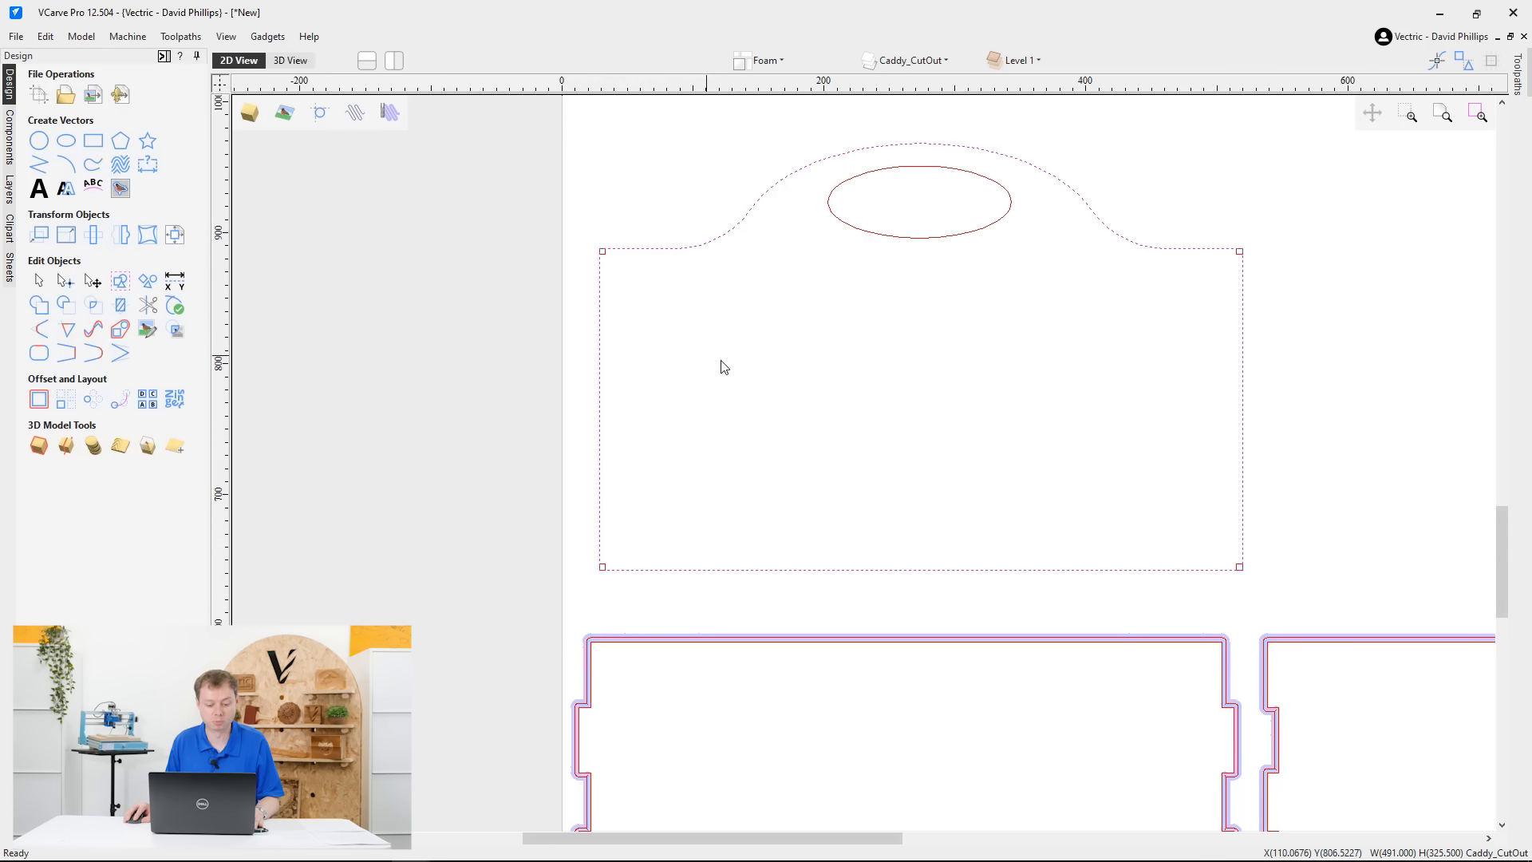
scroll(714, 277, up, 1)
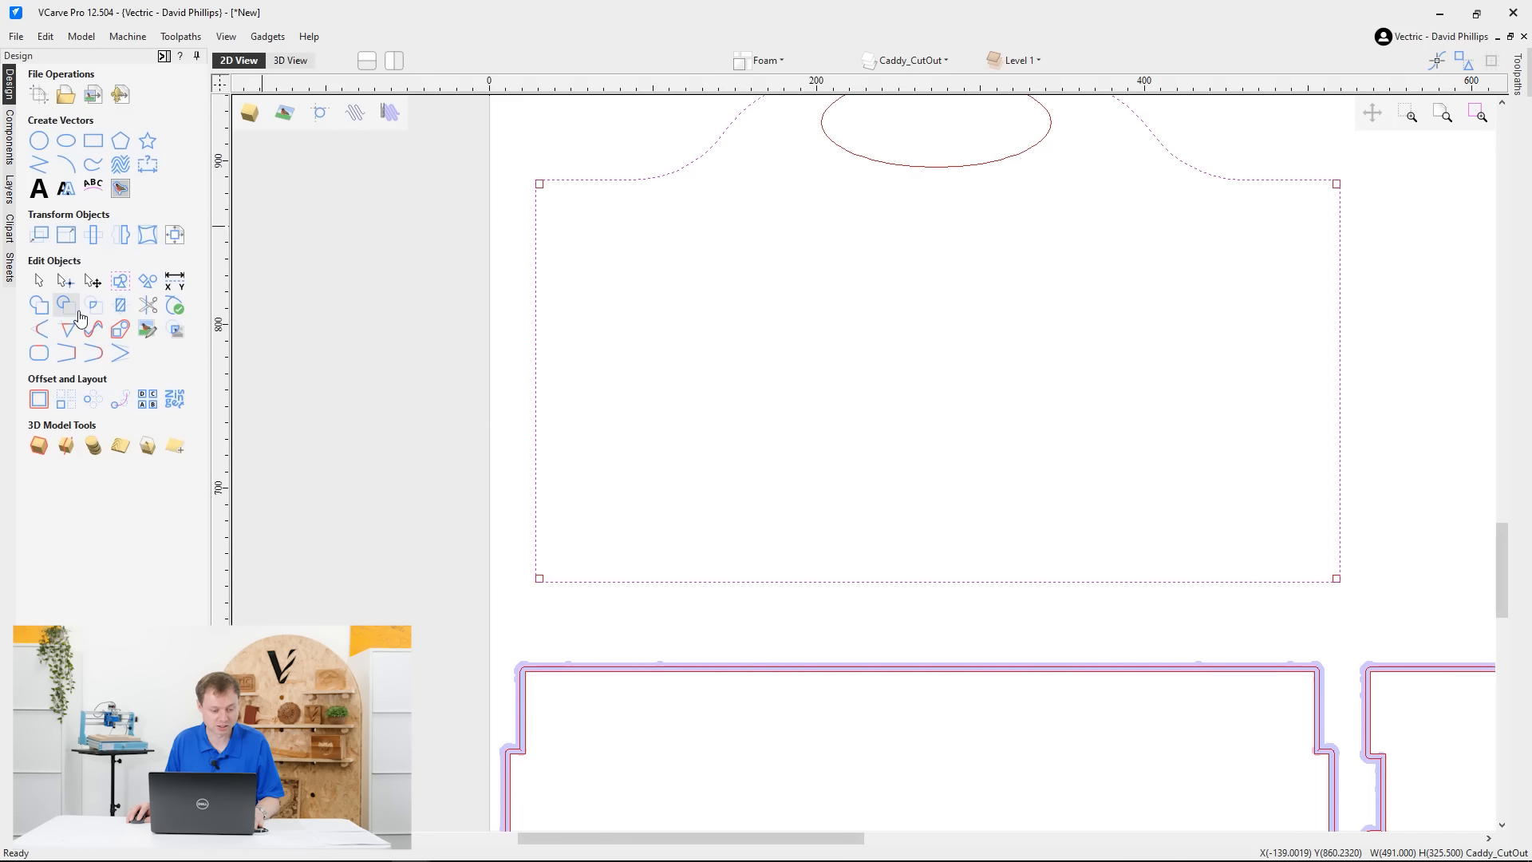
shift+click(541, 188)
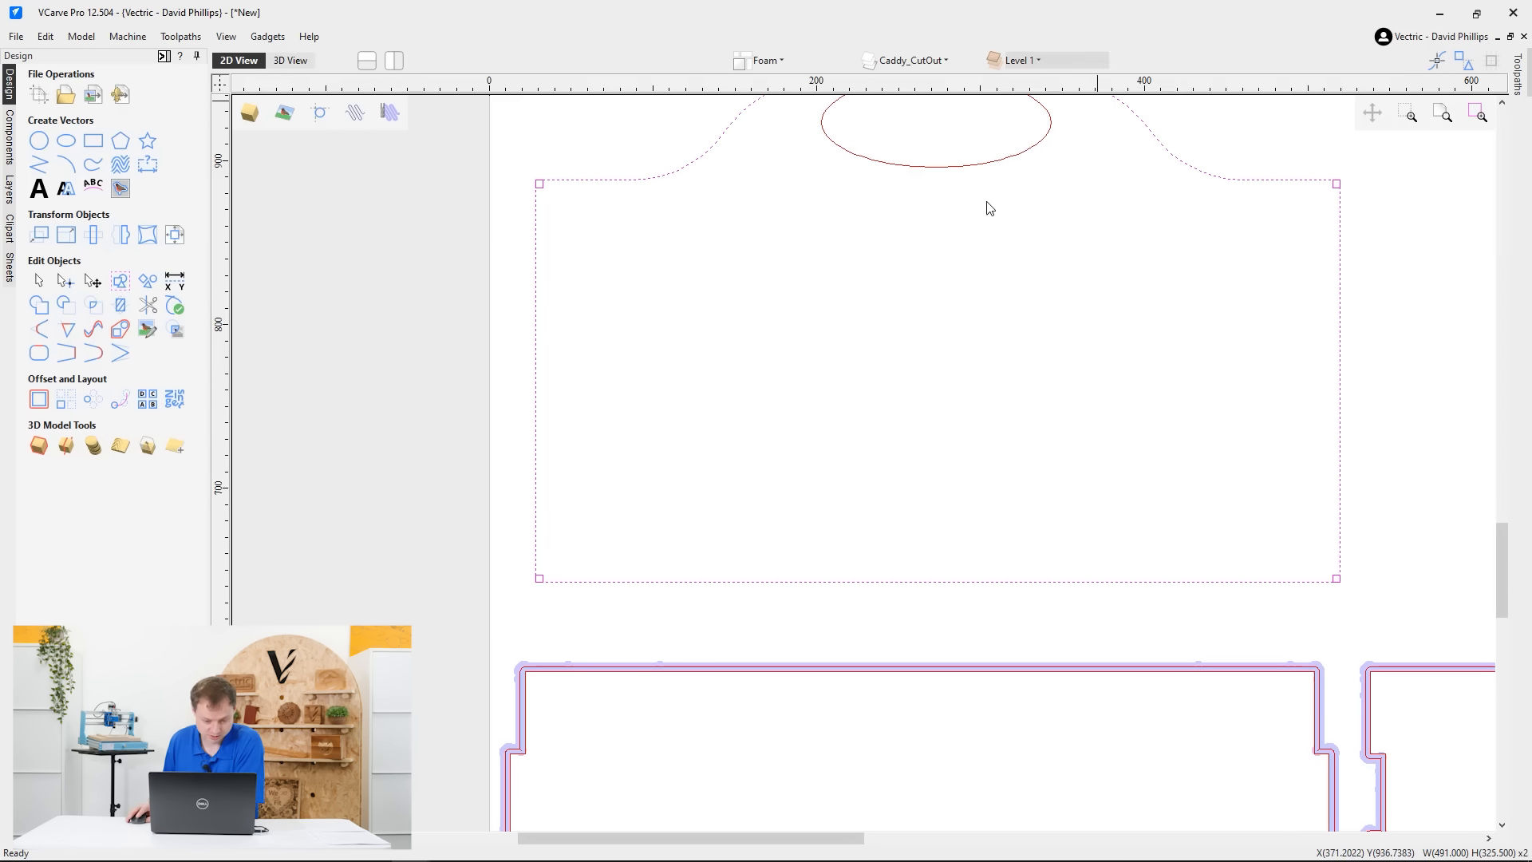
click(66, 305)
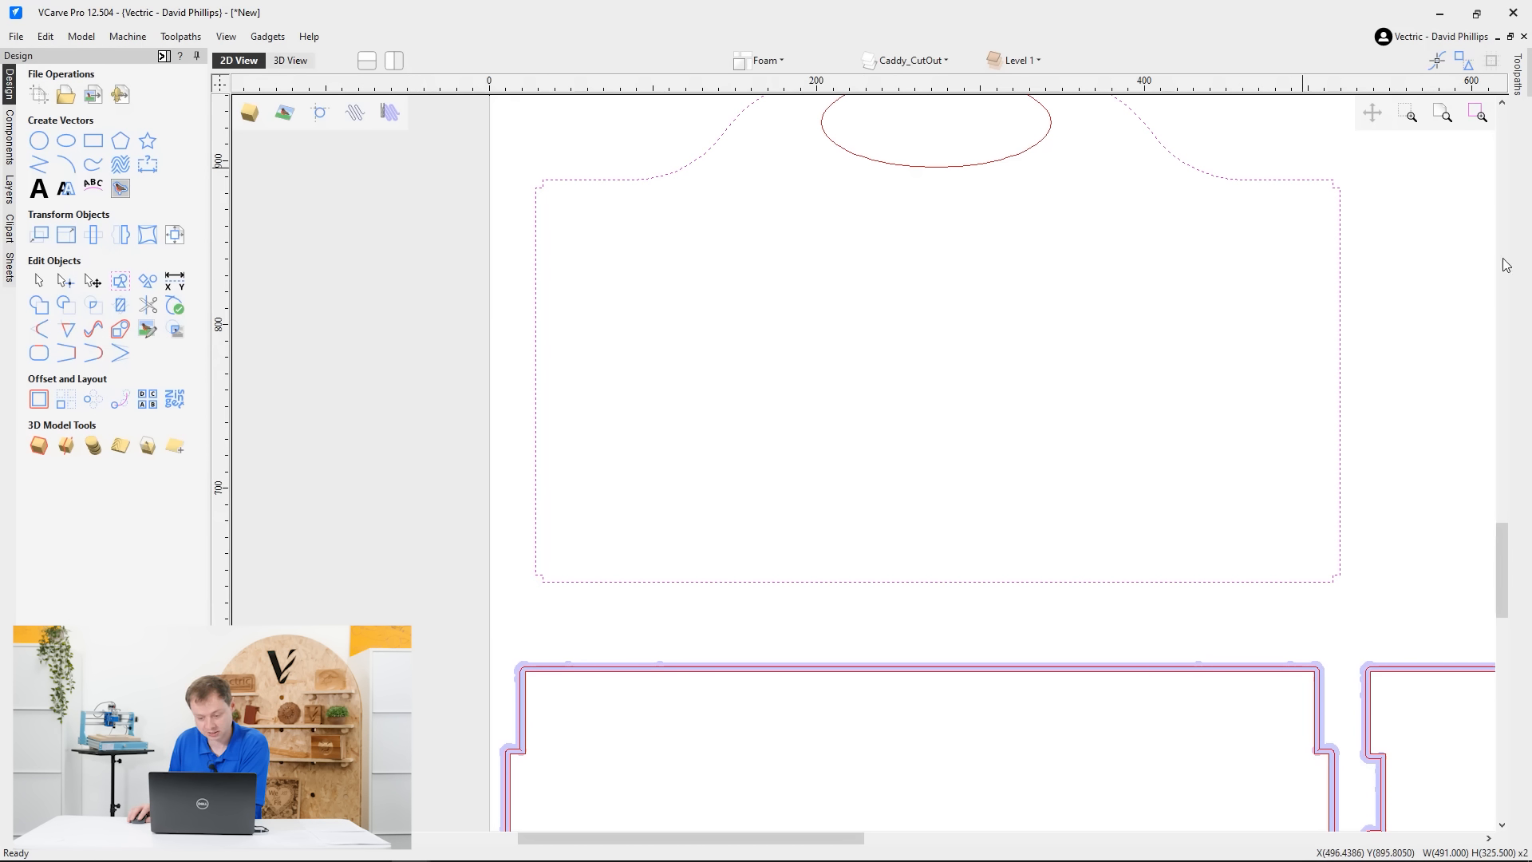
scroll(1291, 160, up, 1)
middle_drag(1290, 182, 901, 364)
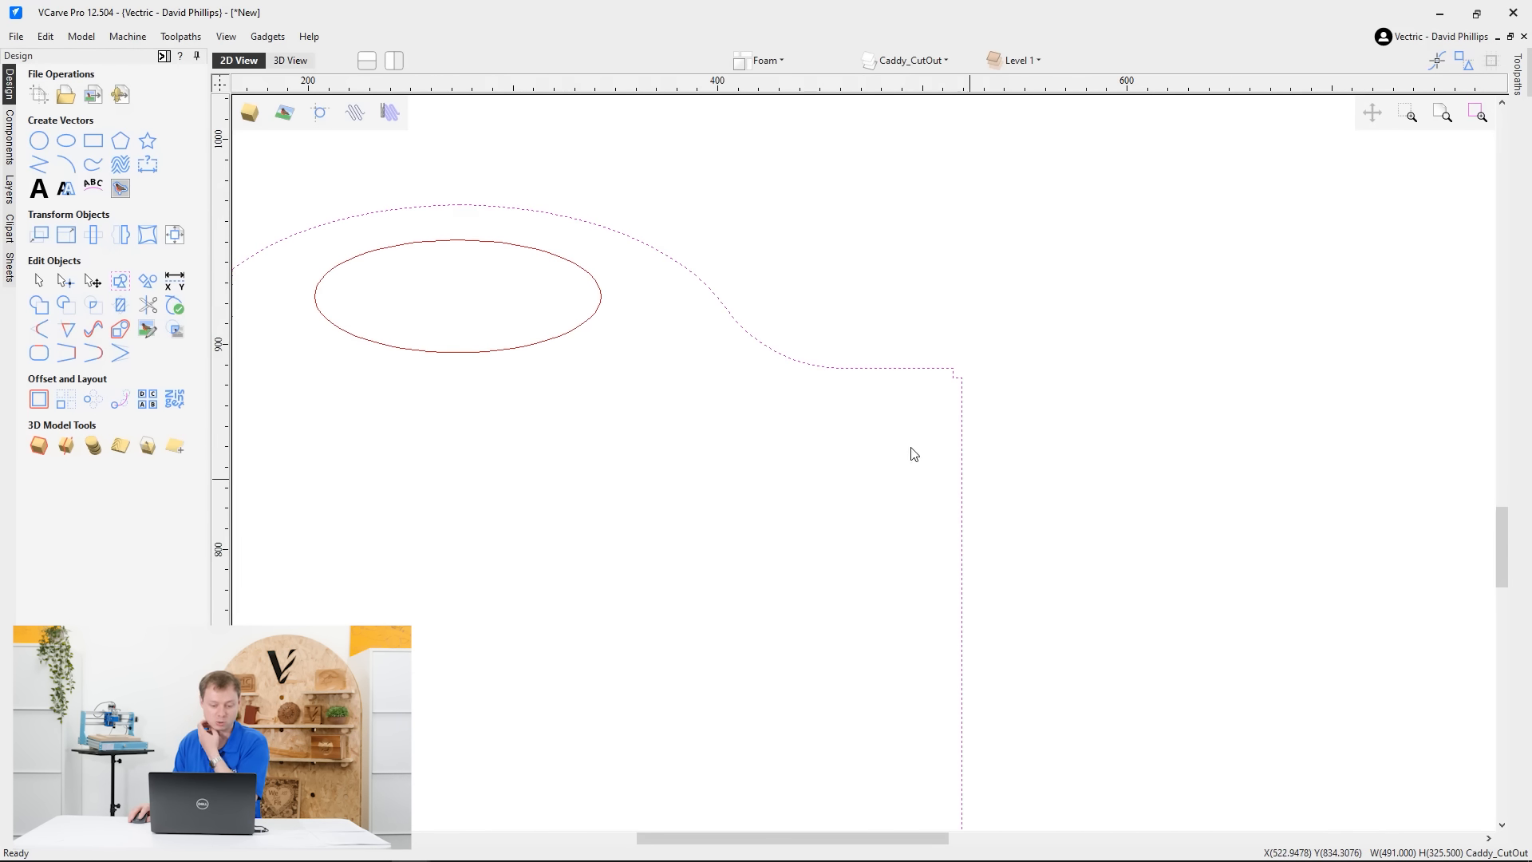
middle_drag(520, 304, 1275, 140)
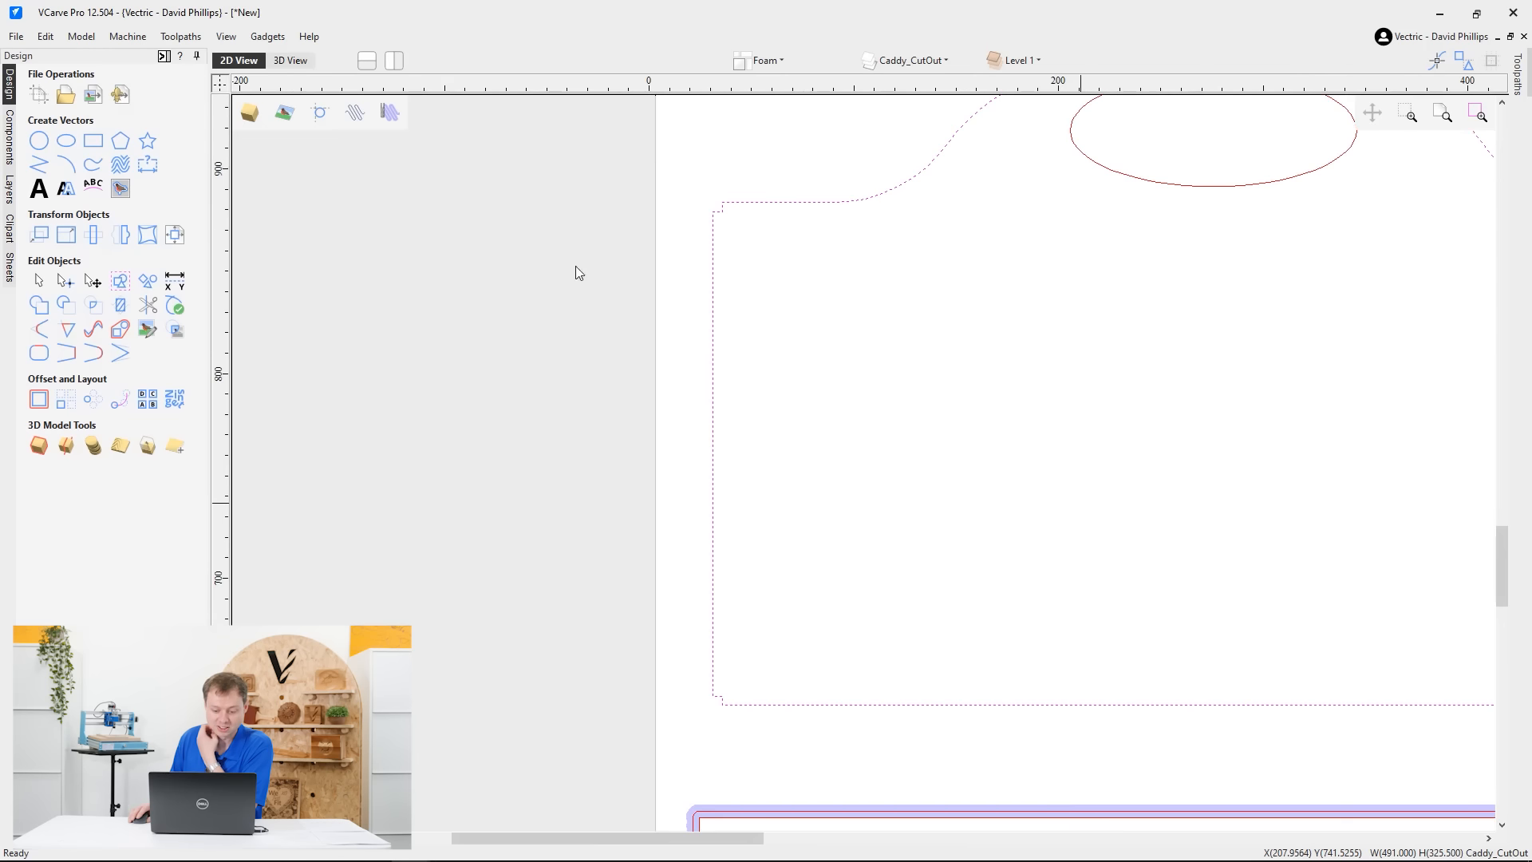
scroll(585, 315, down, 3)
right_click(884, 321)
click(705, 234)
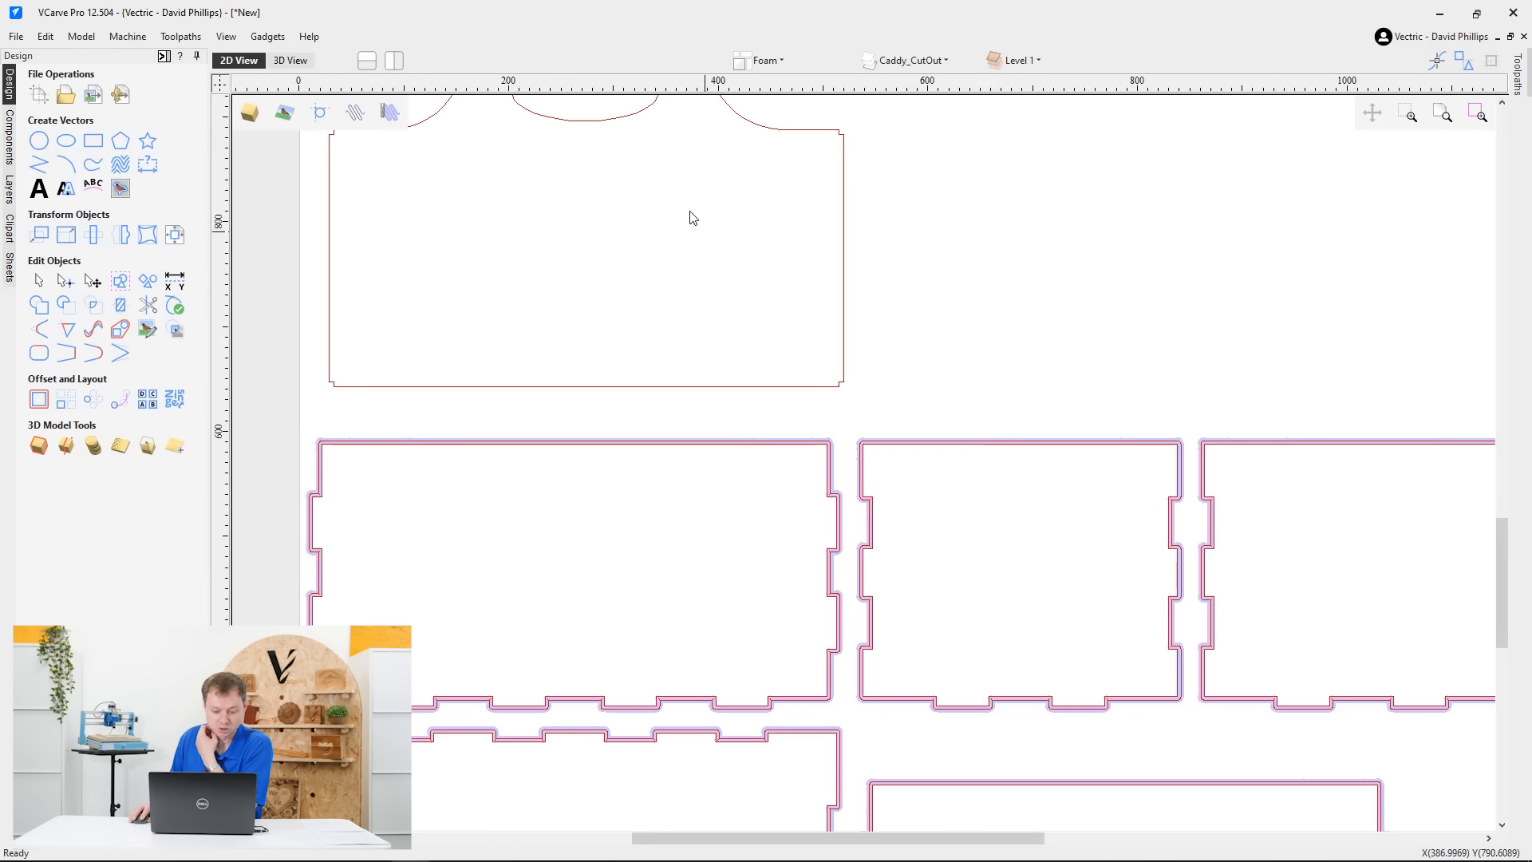
Start a 2D profile toolpath for the handle panel outline and its elliptical hole
click(163, 57)
scroll(965, 315, down, 4)
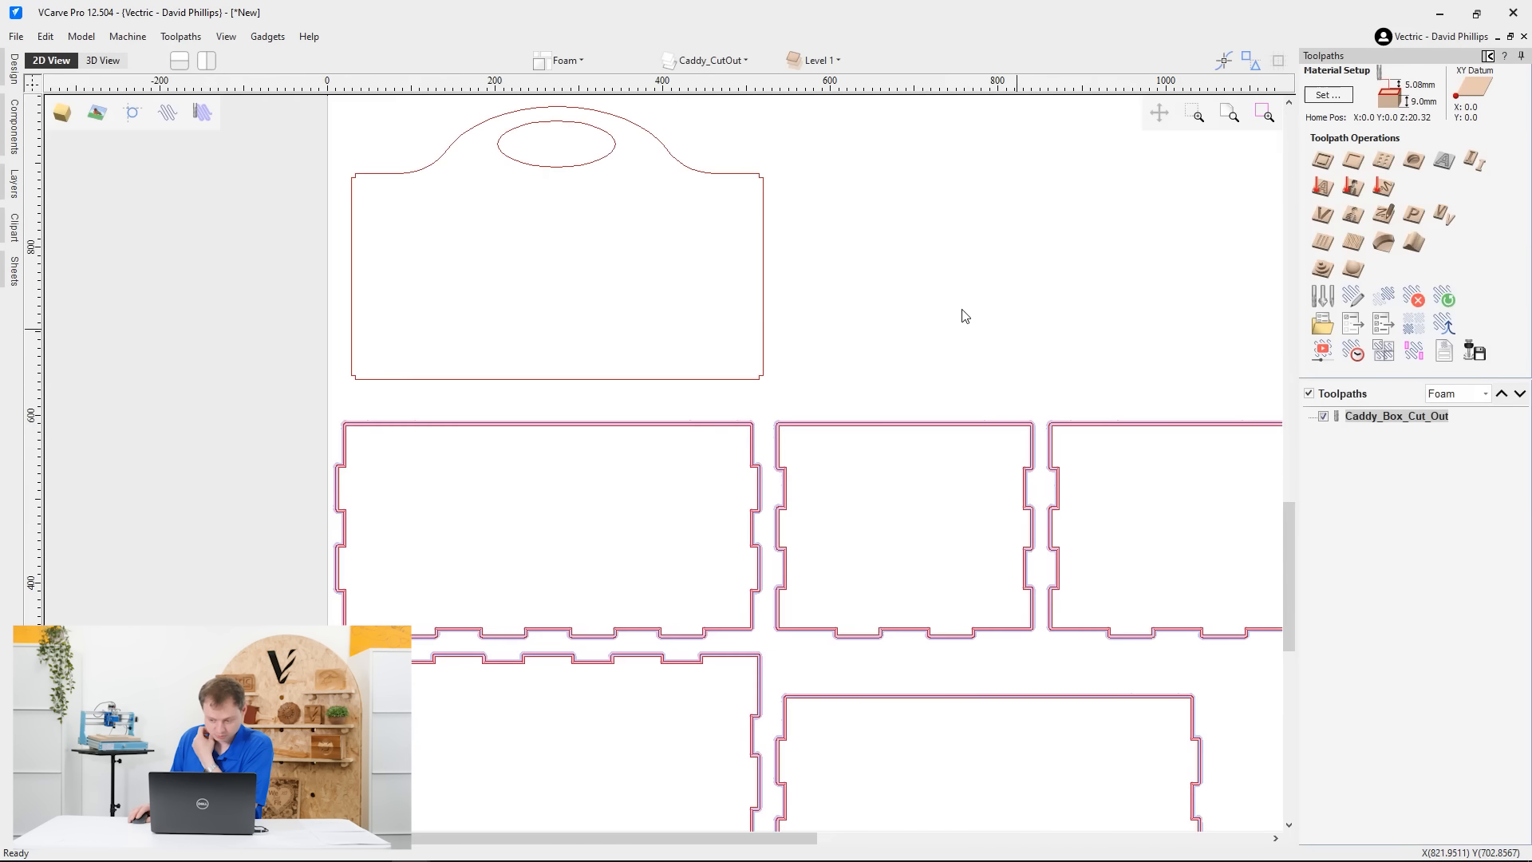
drag(843, 426, 603, 244)
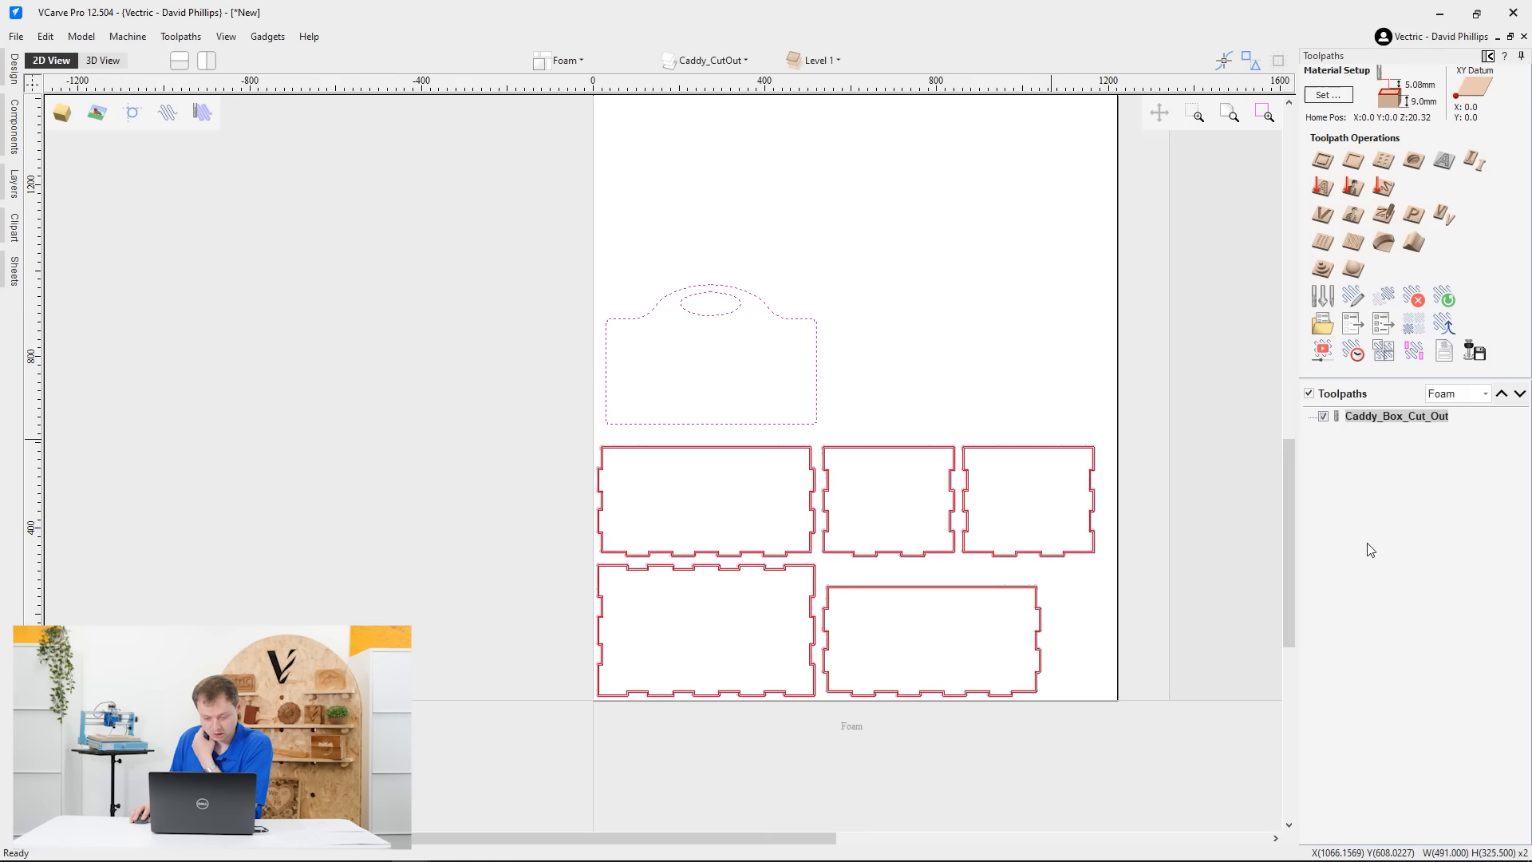
click(1322, 159)
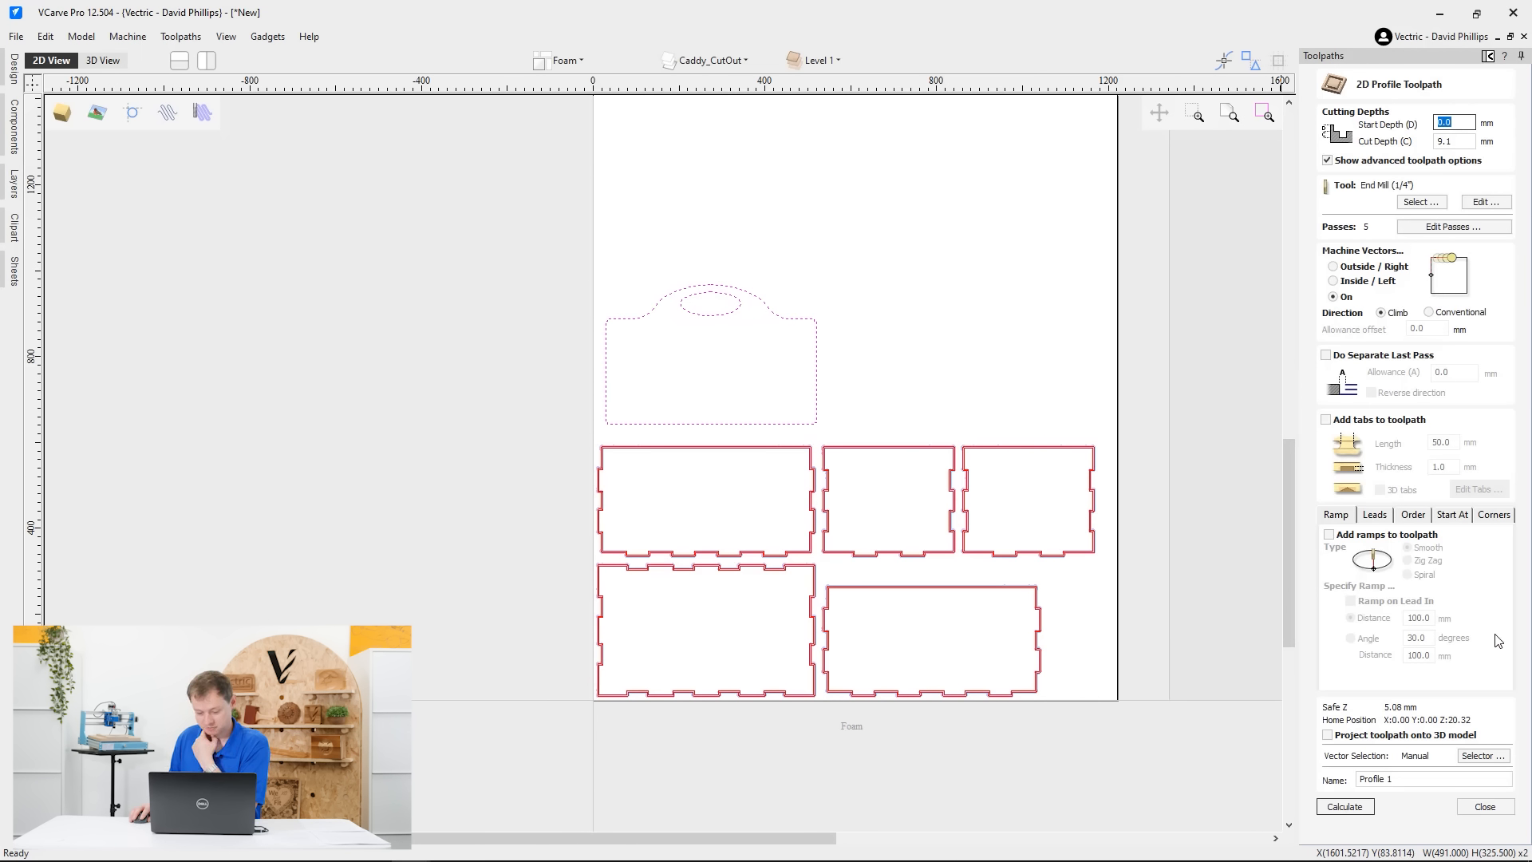
Enable tabs and place two on each side and the bottom edge, one per shoulder, one on the arch and one on the handle hole
click(1394, 426)
click(1477, 489)
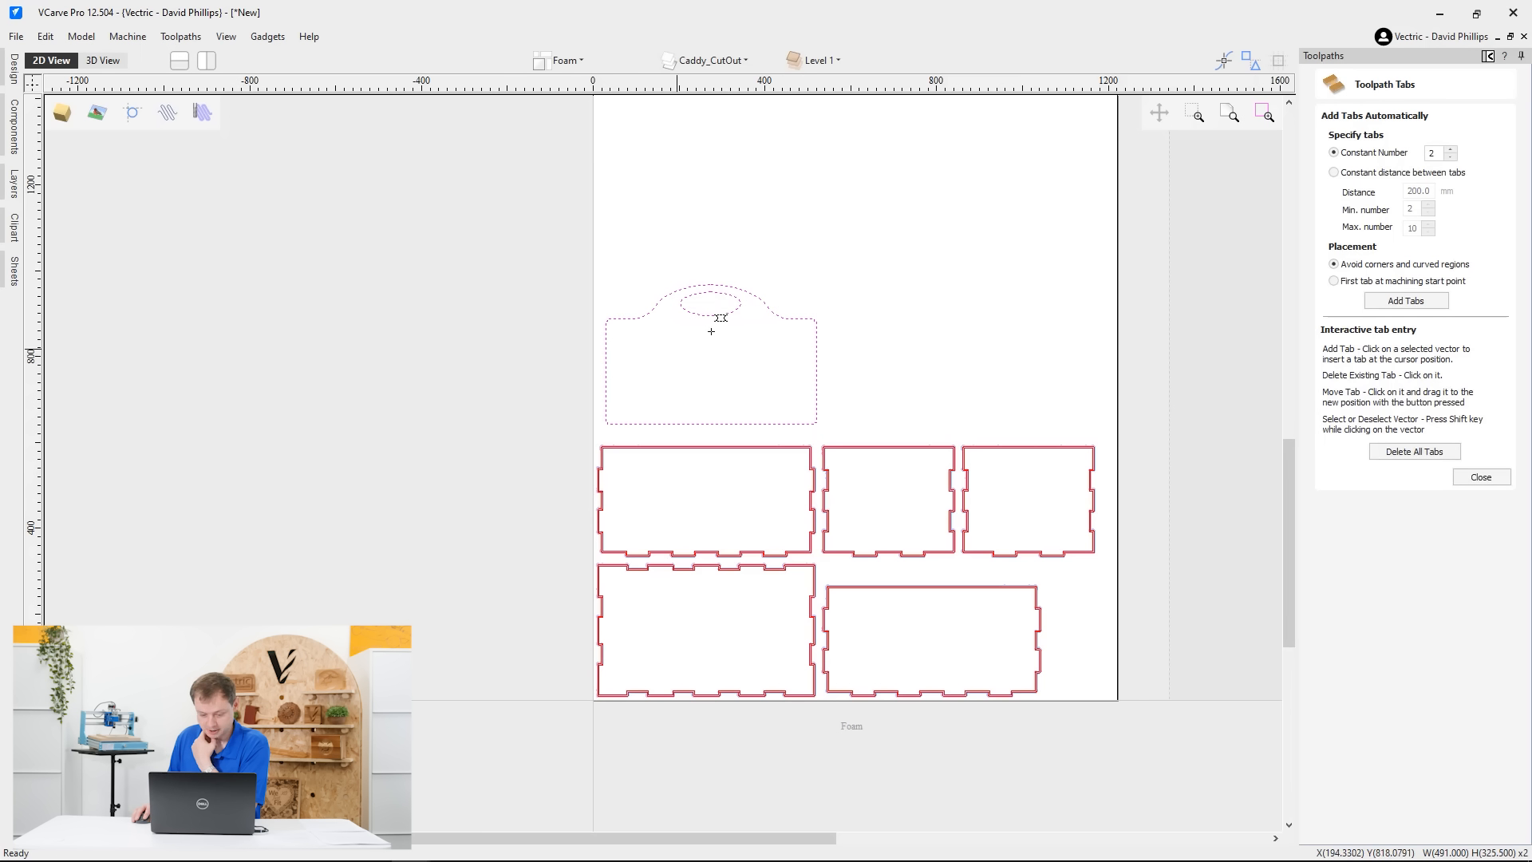
click(817, 350)
click(817, 410)
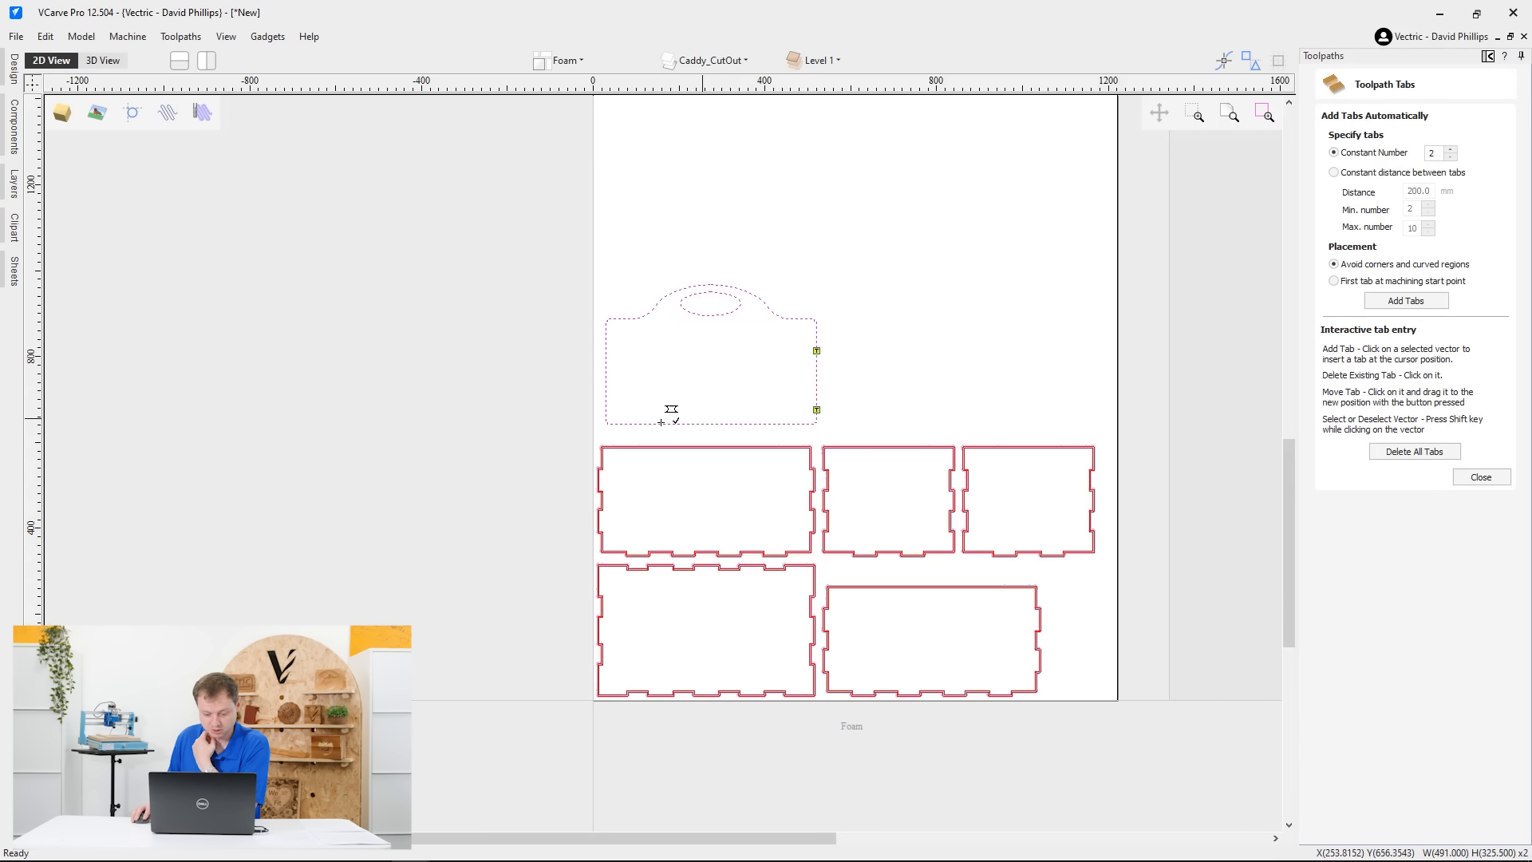
click(605, 406)
click(605, 347)
click(658, 424)
click(769, 424)
click(626, 318)
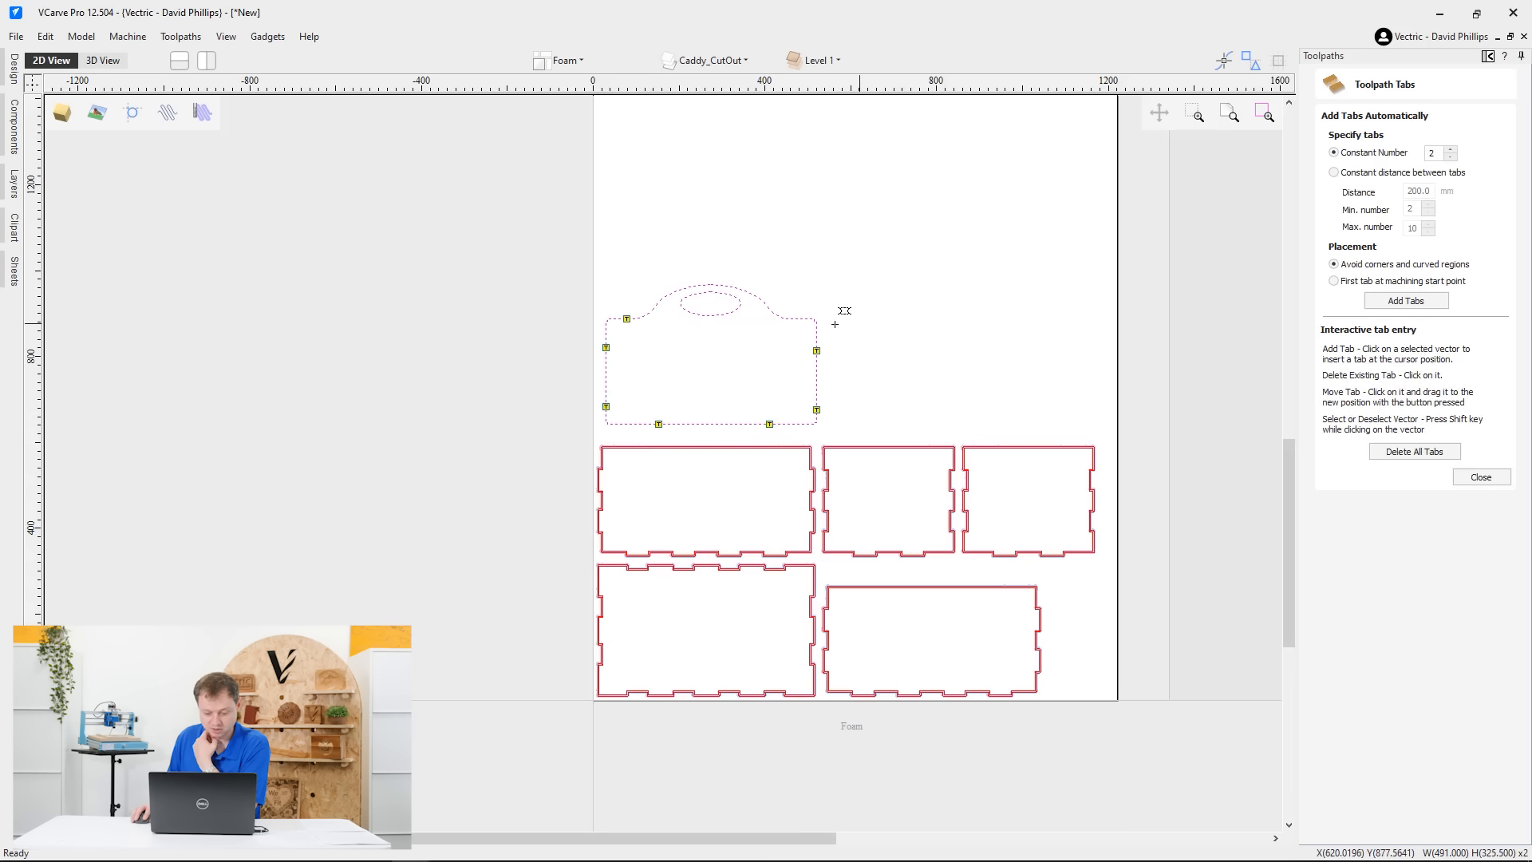
click(804, 318)
click(715, 285)
click(1481, 476)
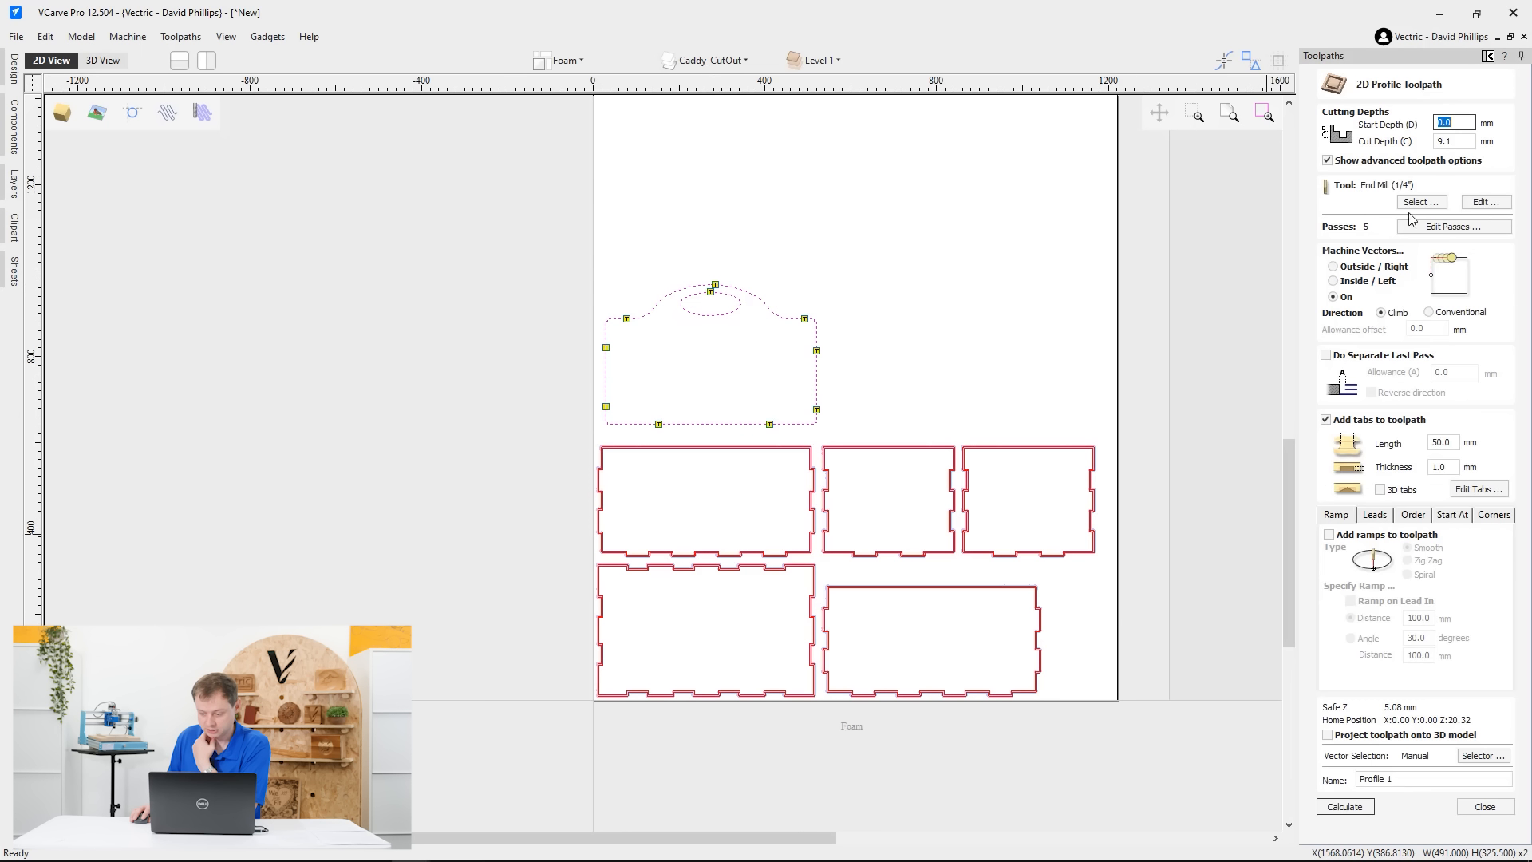
Clear the toolpath's existing passes and add a first pass at 7.25 mm depth before the final one
click(1440, 227)
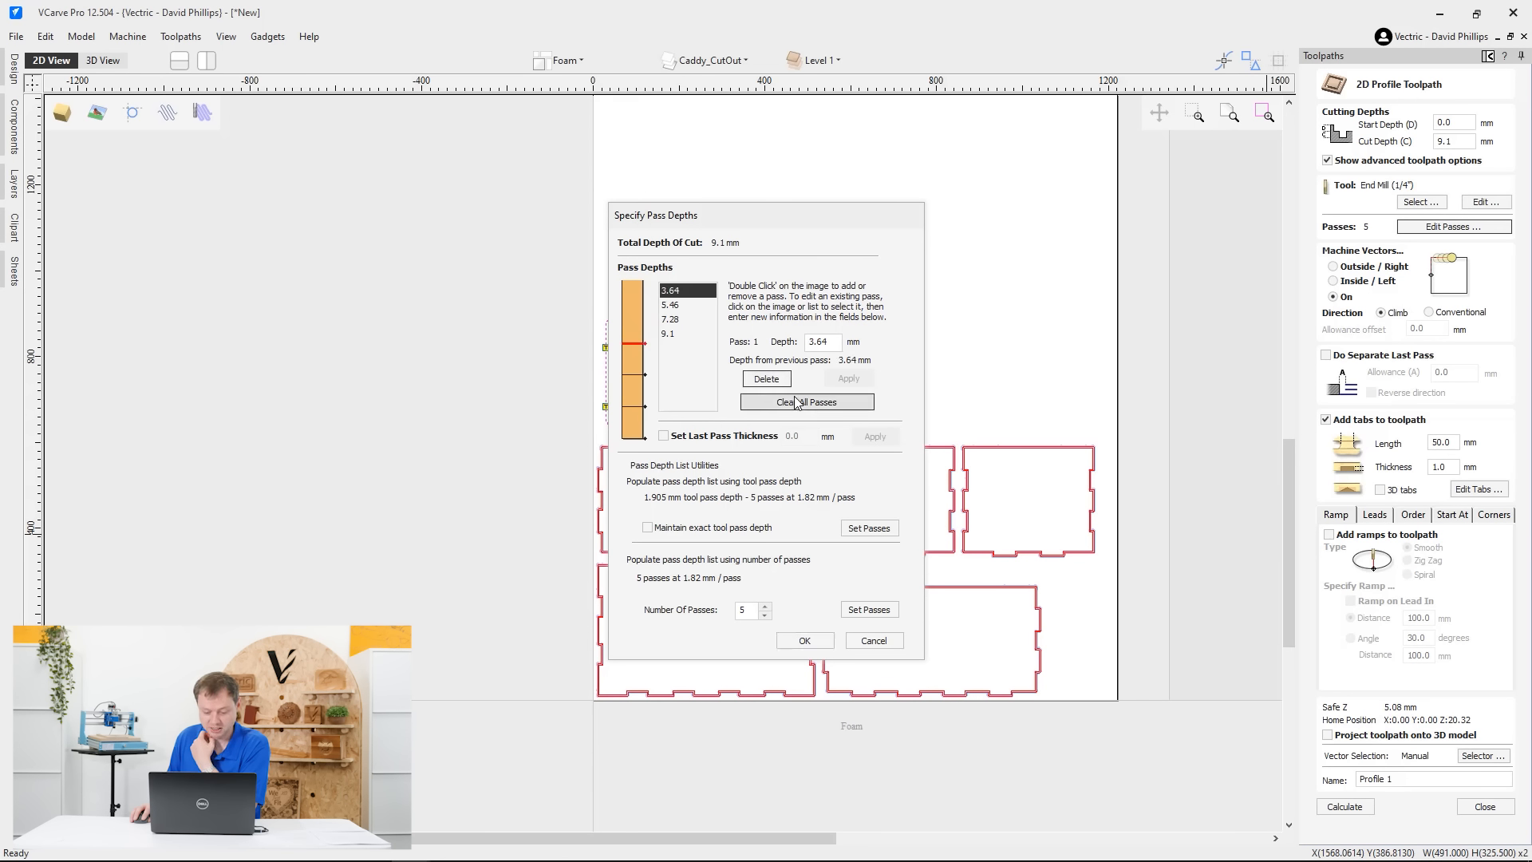
click(802, 401)
double_click(632, 334)
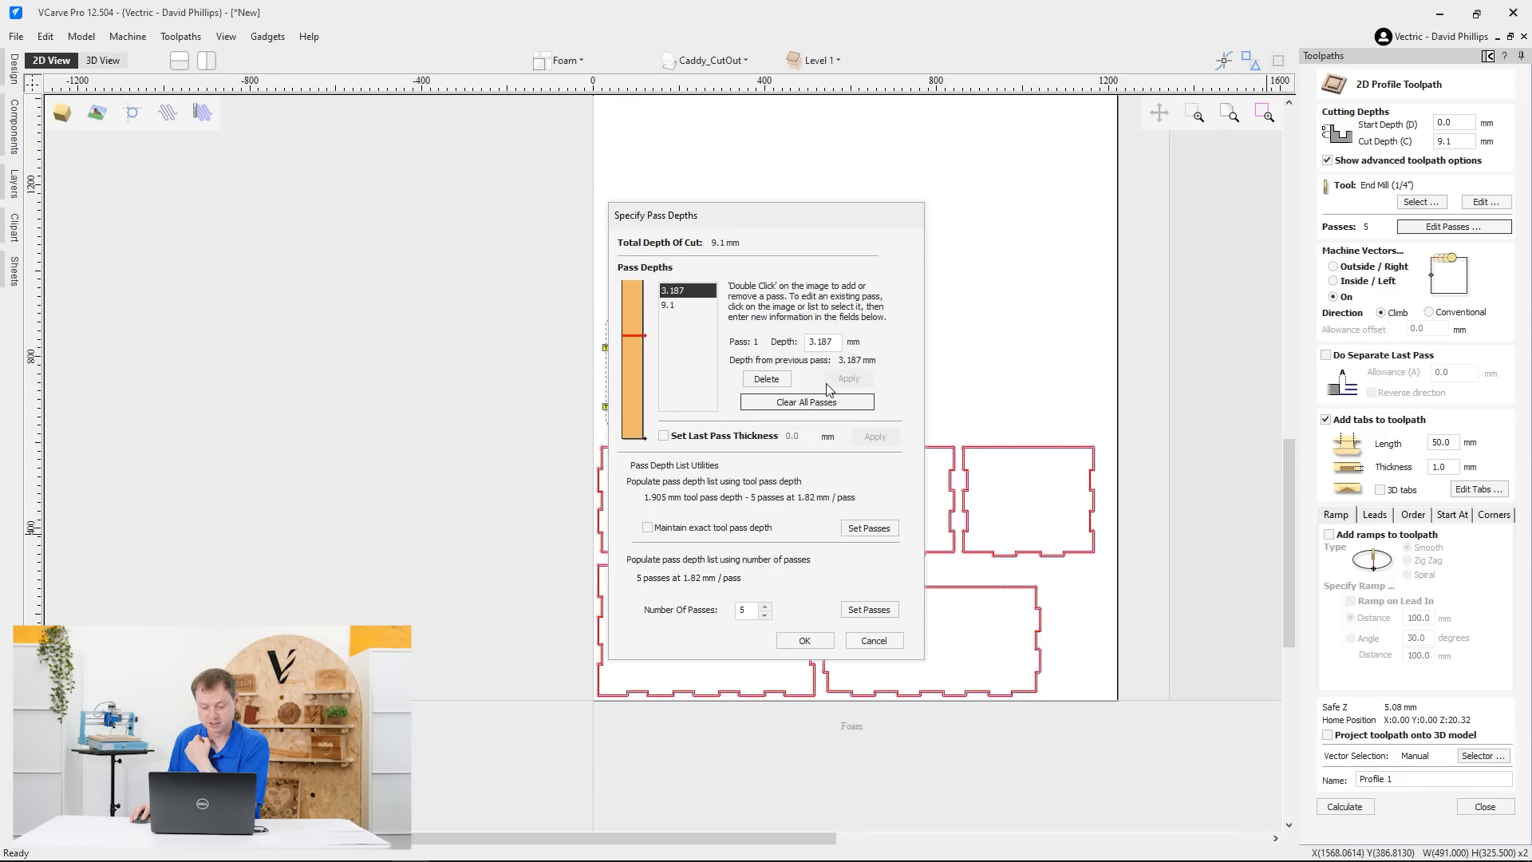
double_click(824, 341)
text(7)
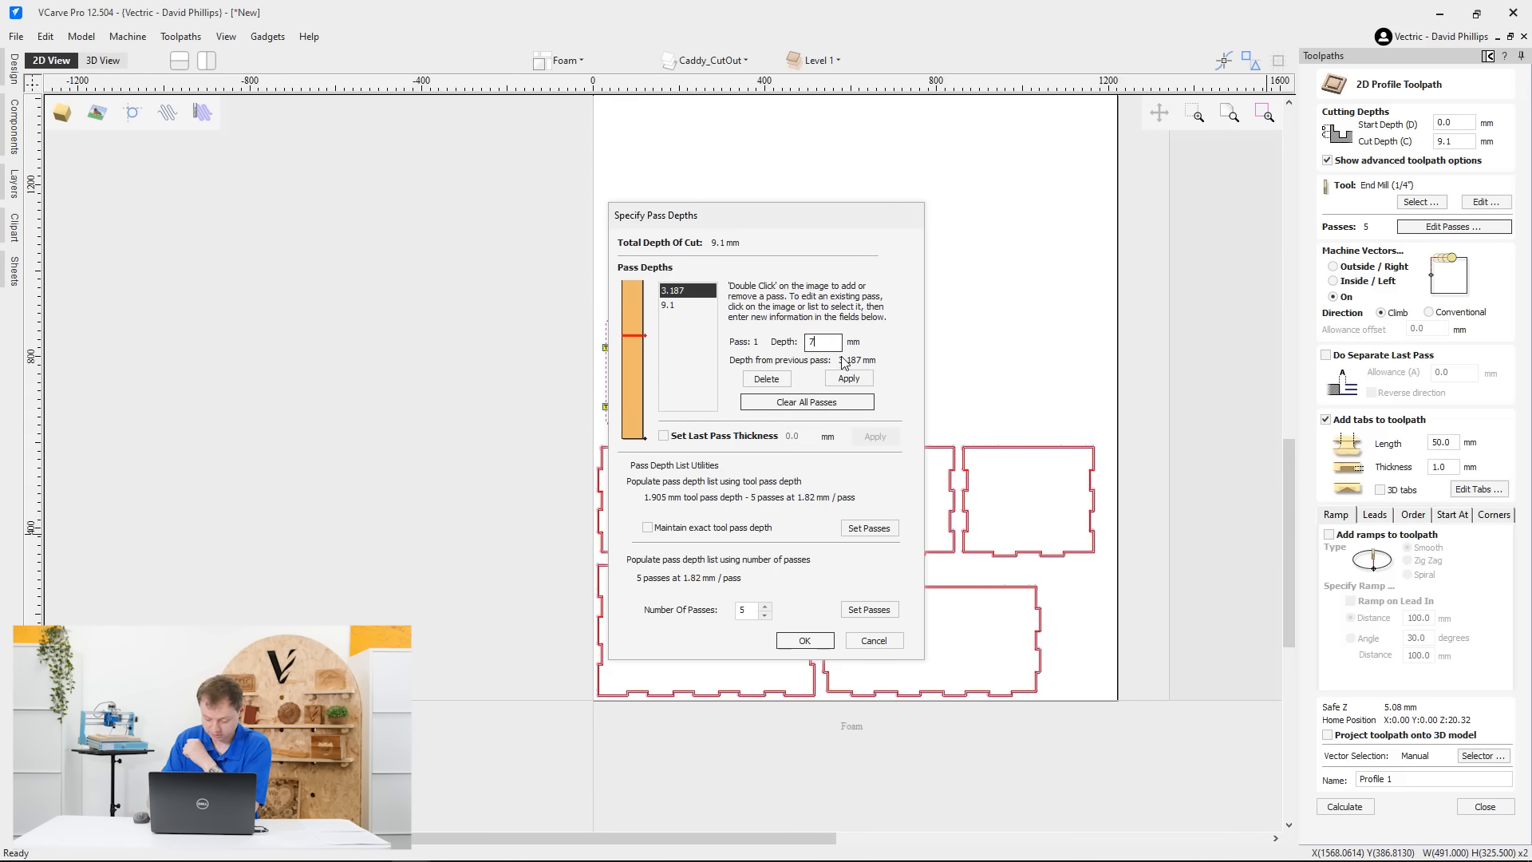
text(.25)
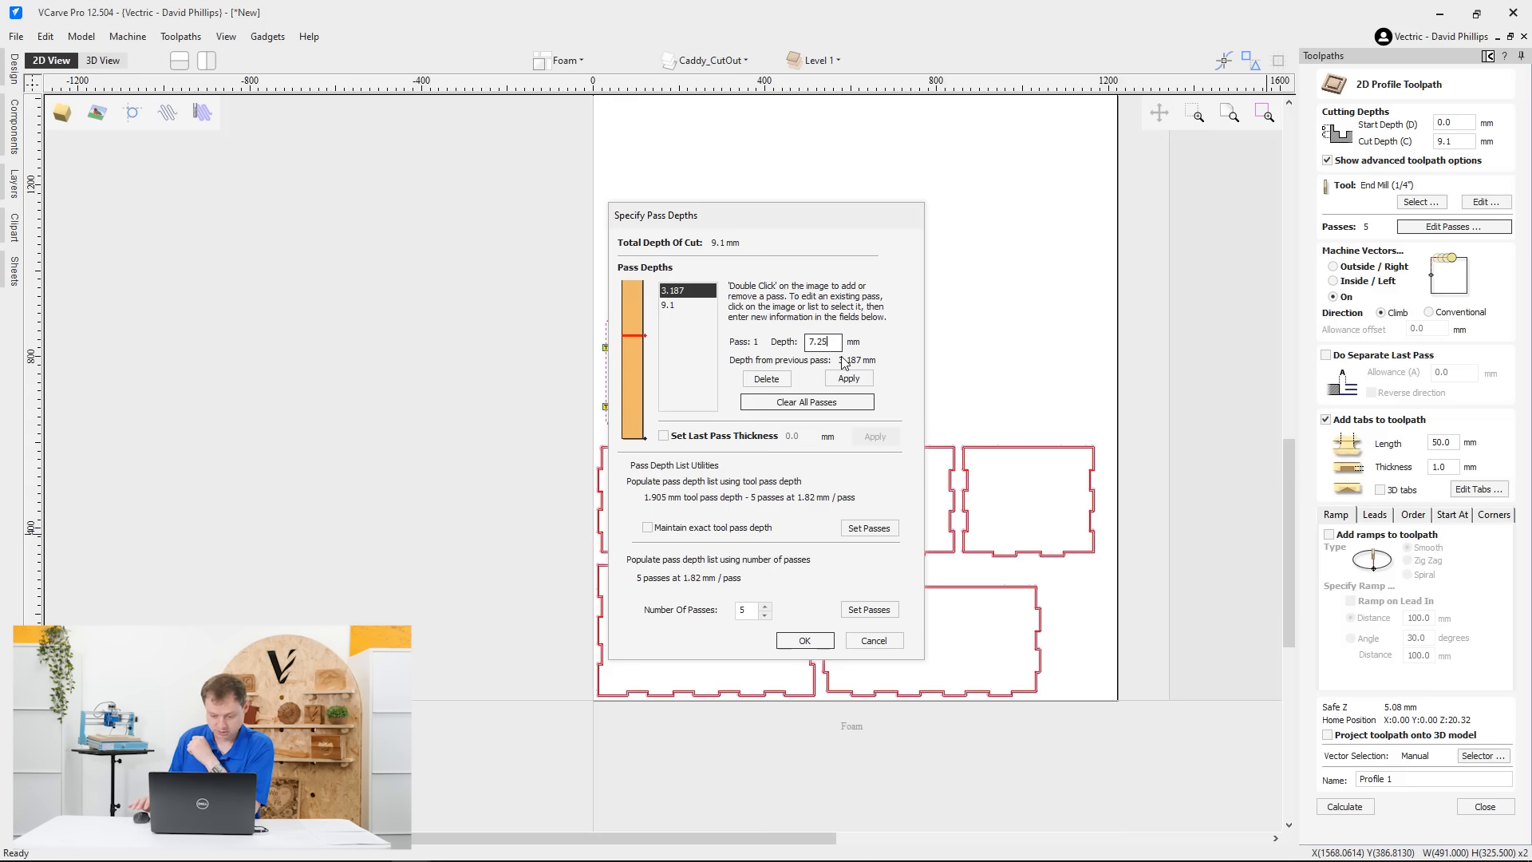
click(804, 640)
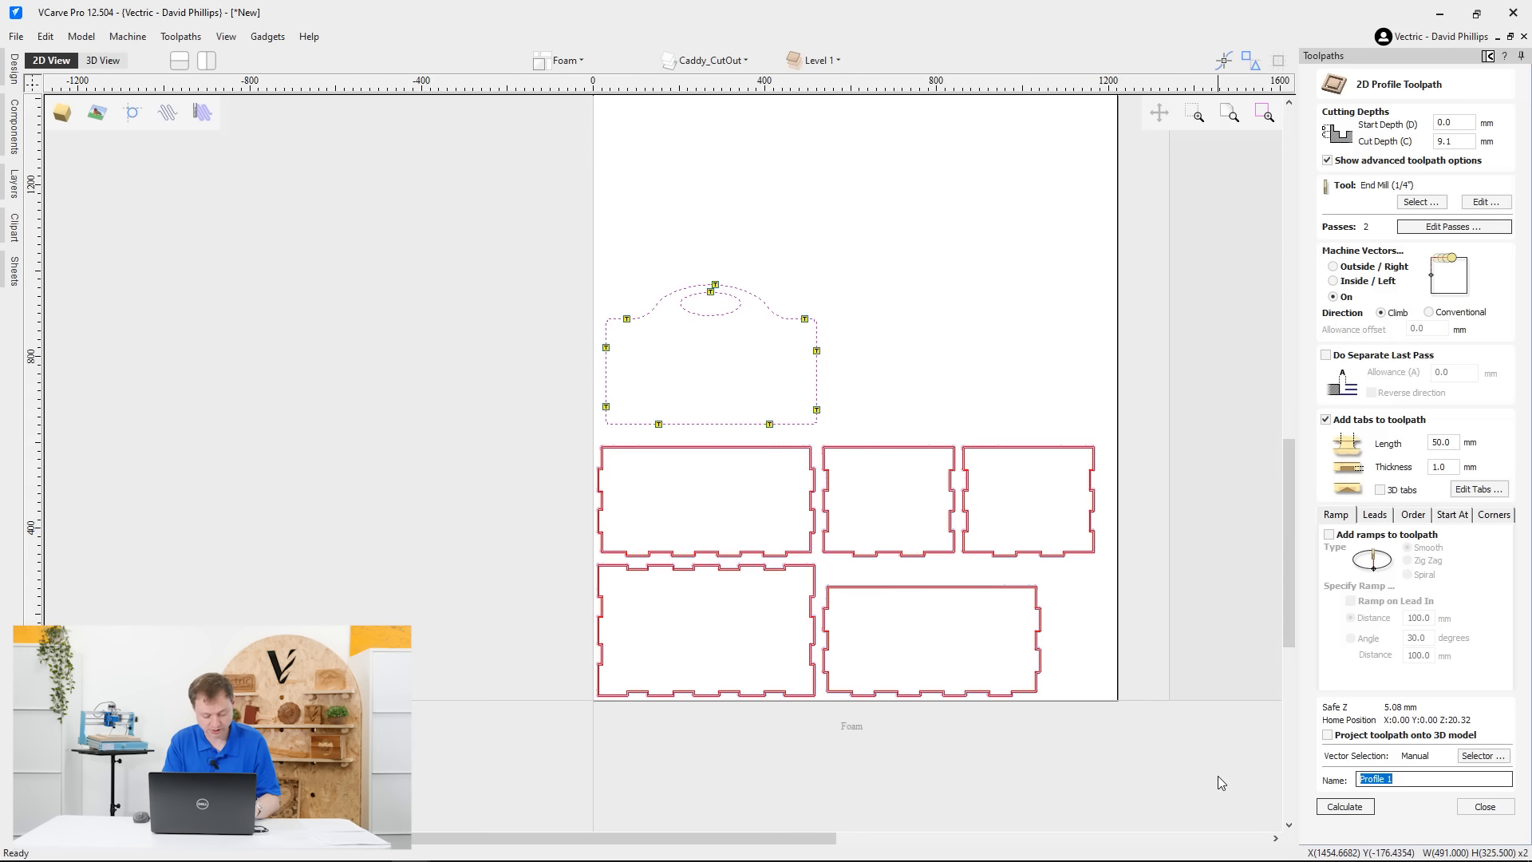
Name the profile toolpath Handle_cutout
text(Hadnel)
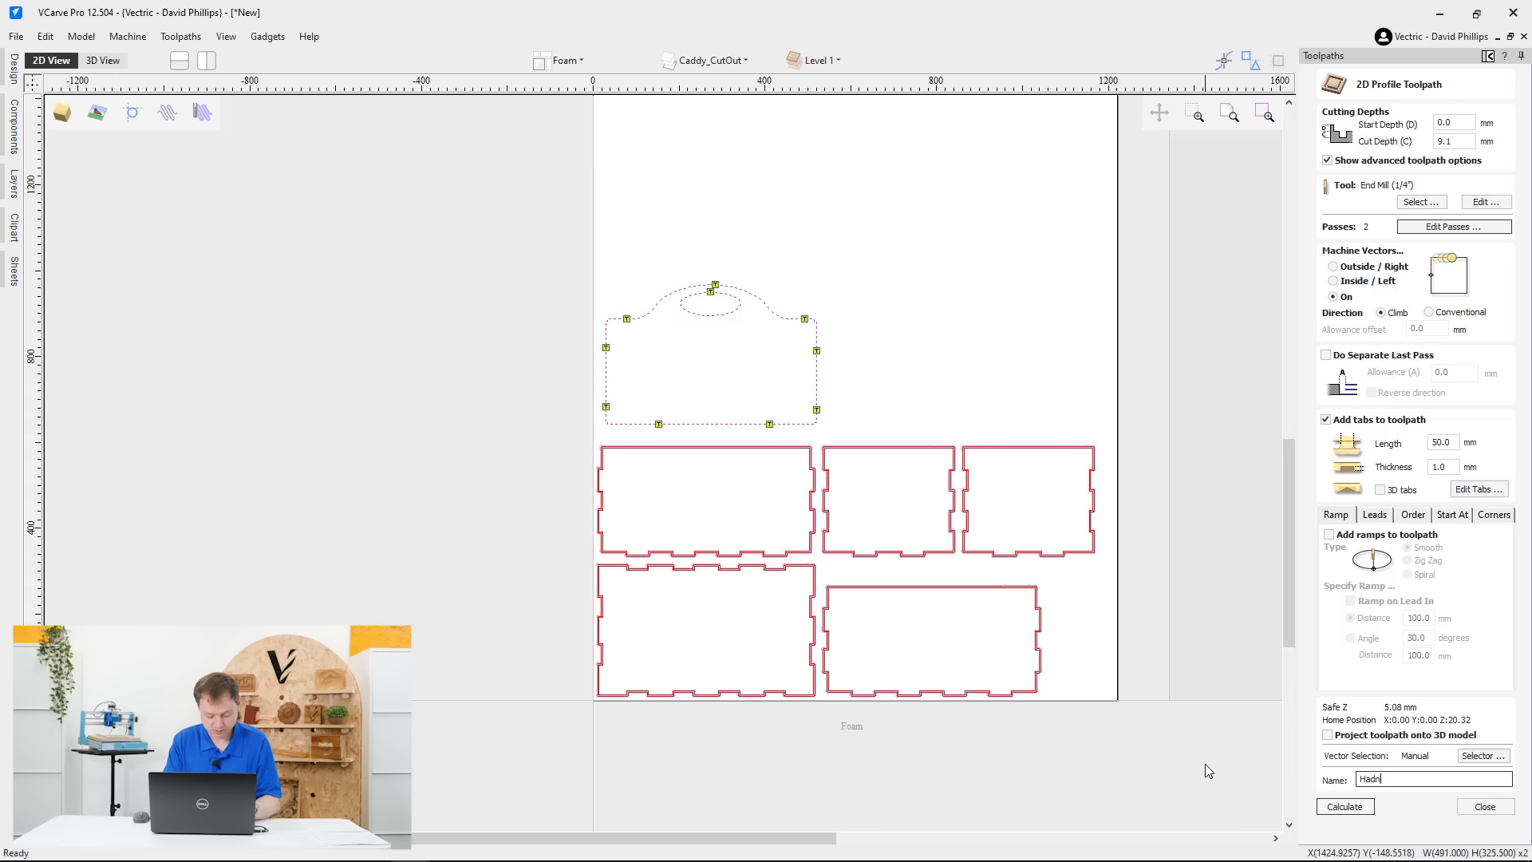
key(BackSpace)
key(BackSpace)
key(BackSpace)
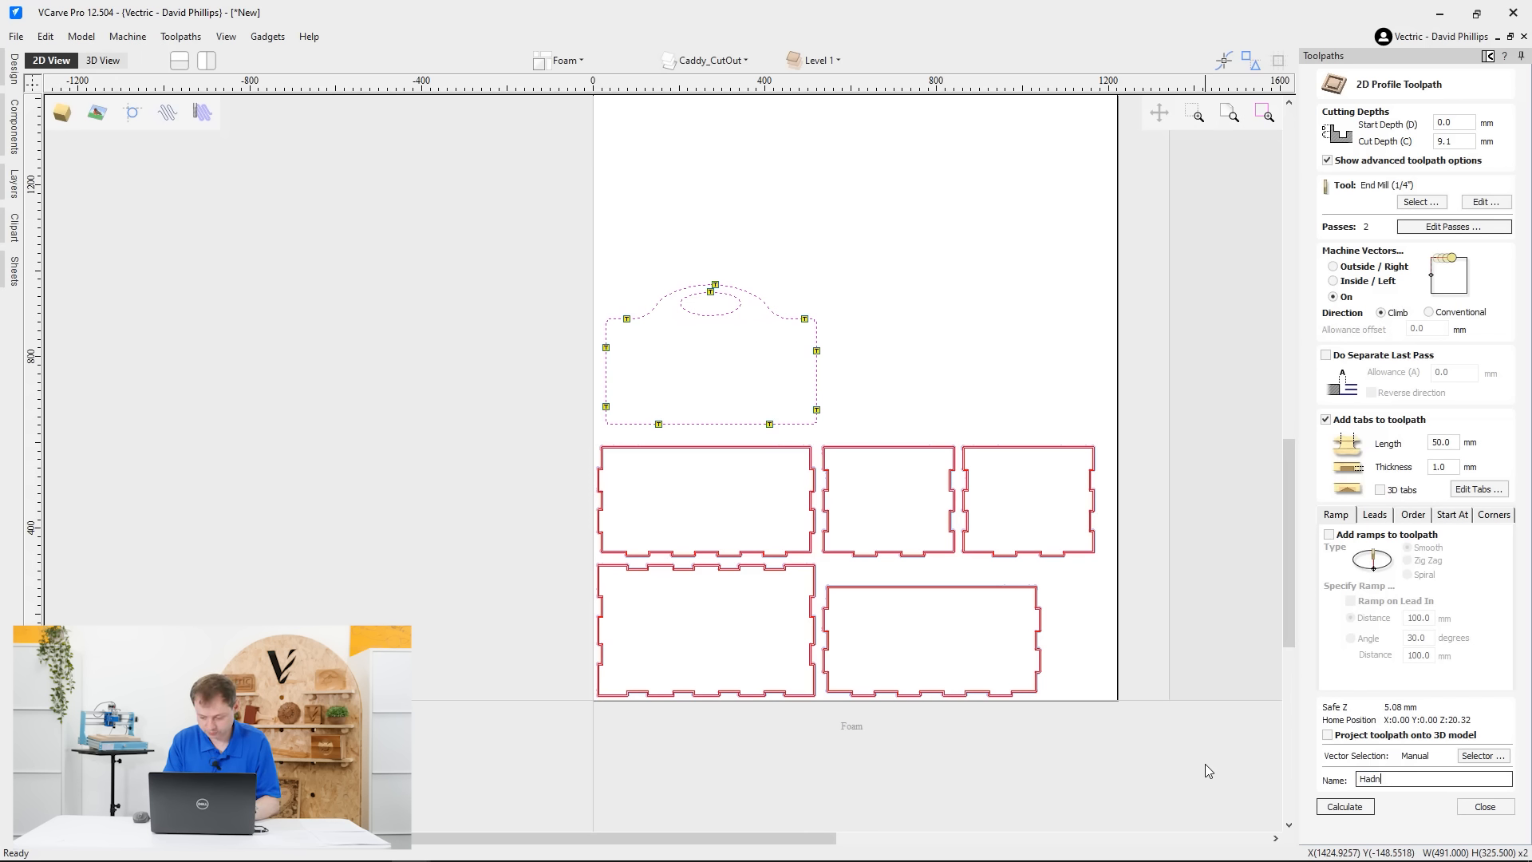
key(BackSpace)
text(ndle_cutout)
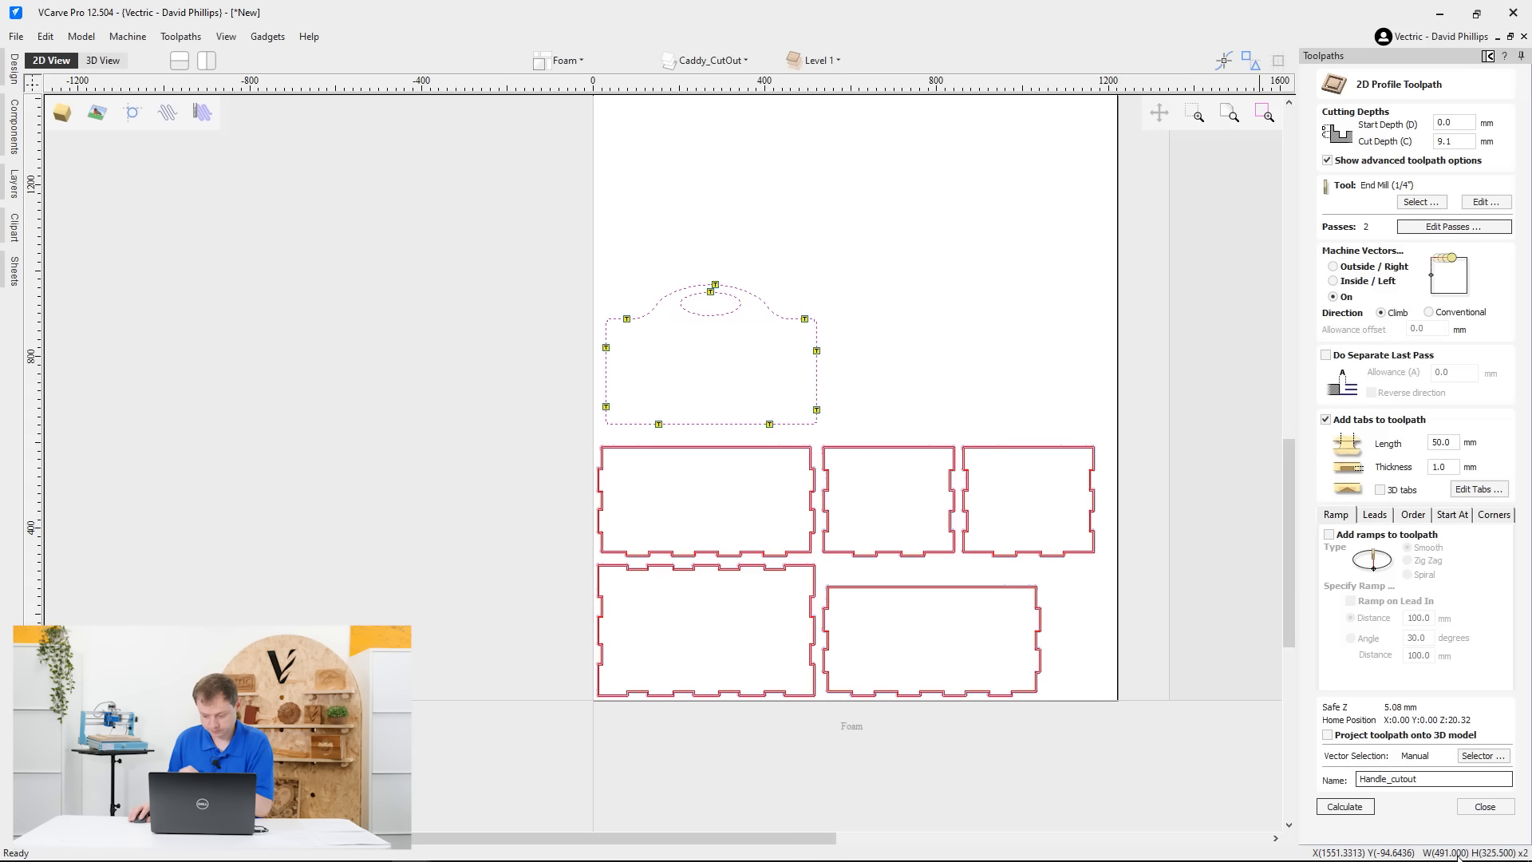
Calculate the Handle_cutout toolpath, accepting the cut through the material, and return from the preview to the 2D view
click(1345, 806)
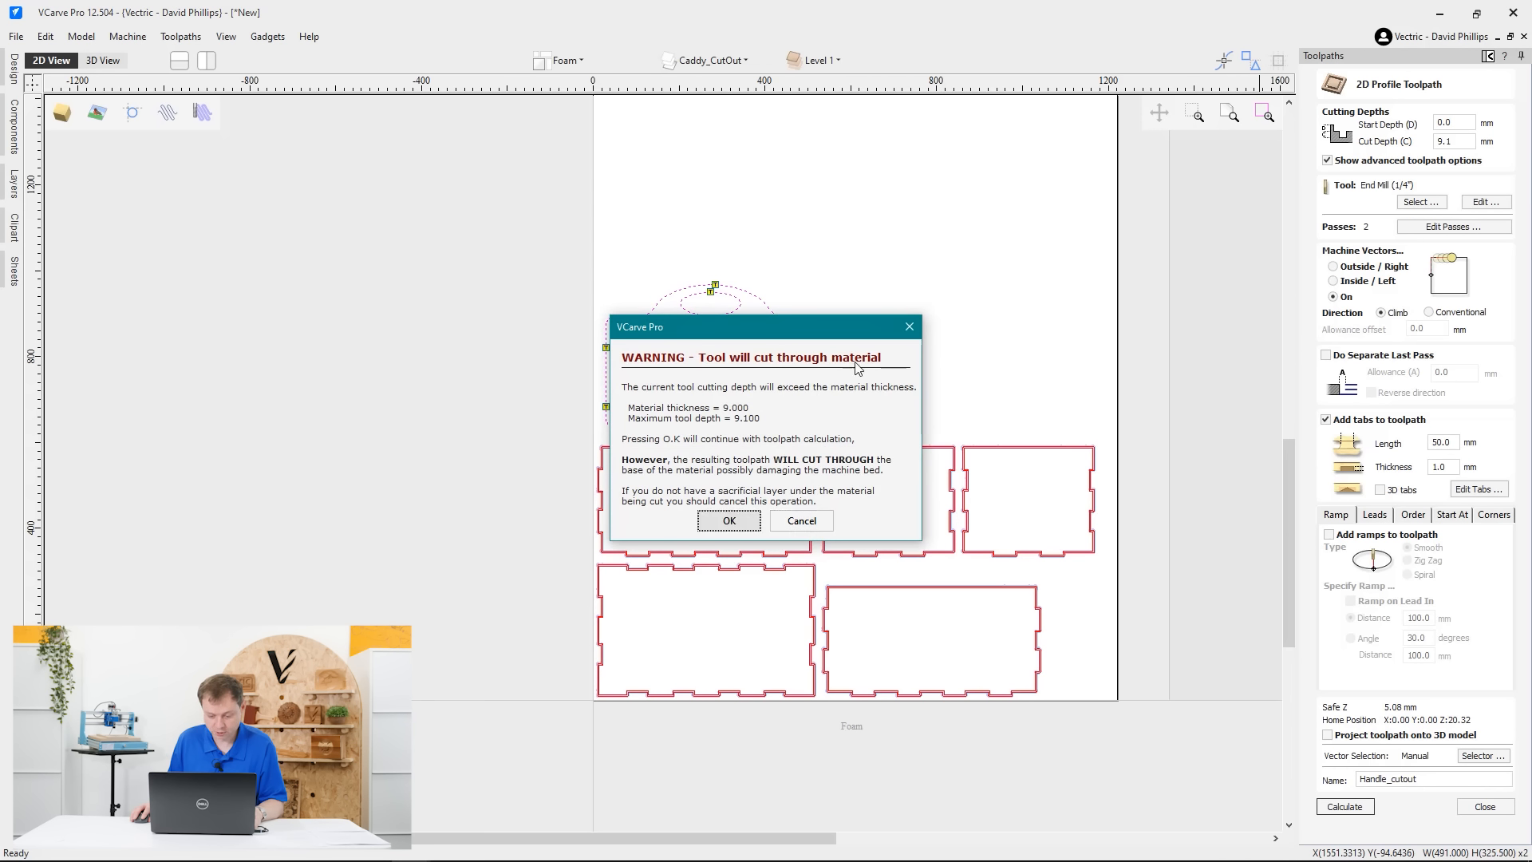
click(729, 520)
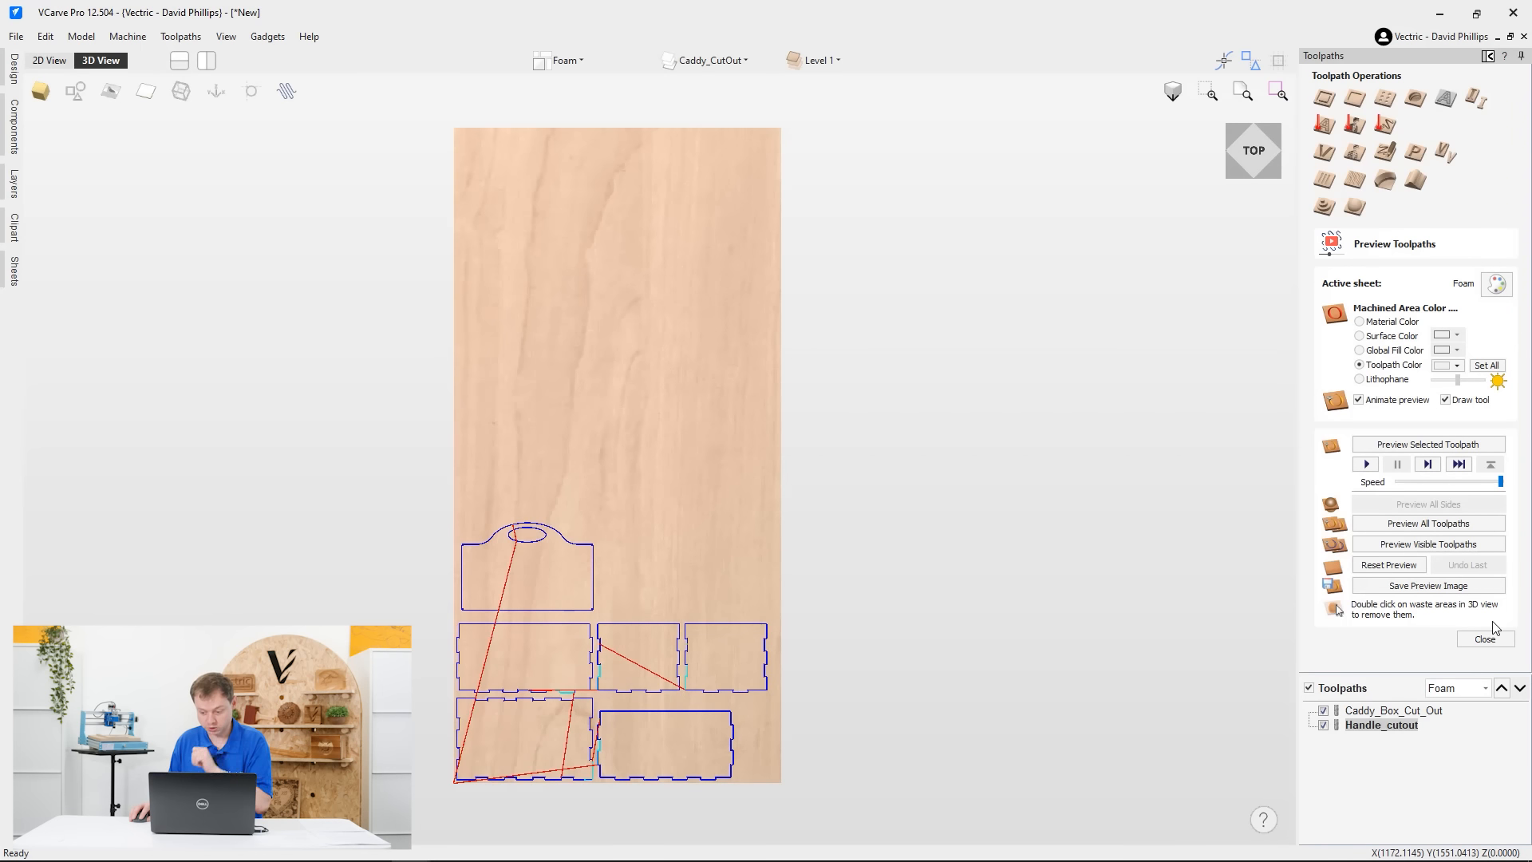
click(1492, 637)
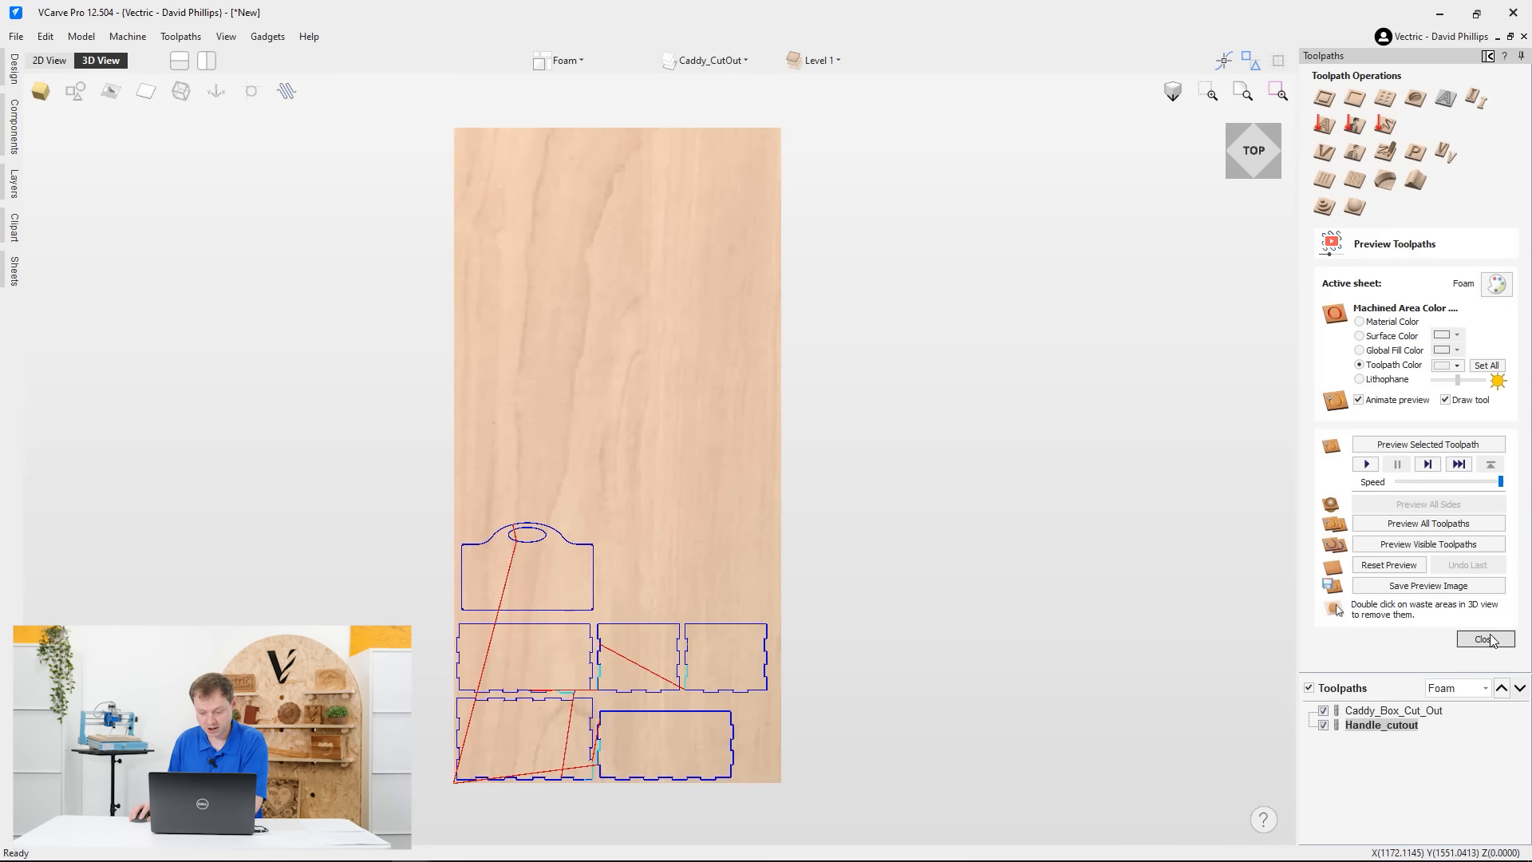
click(50, 61)
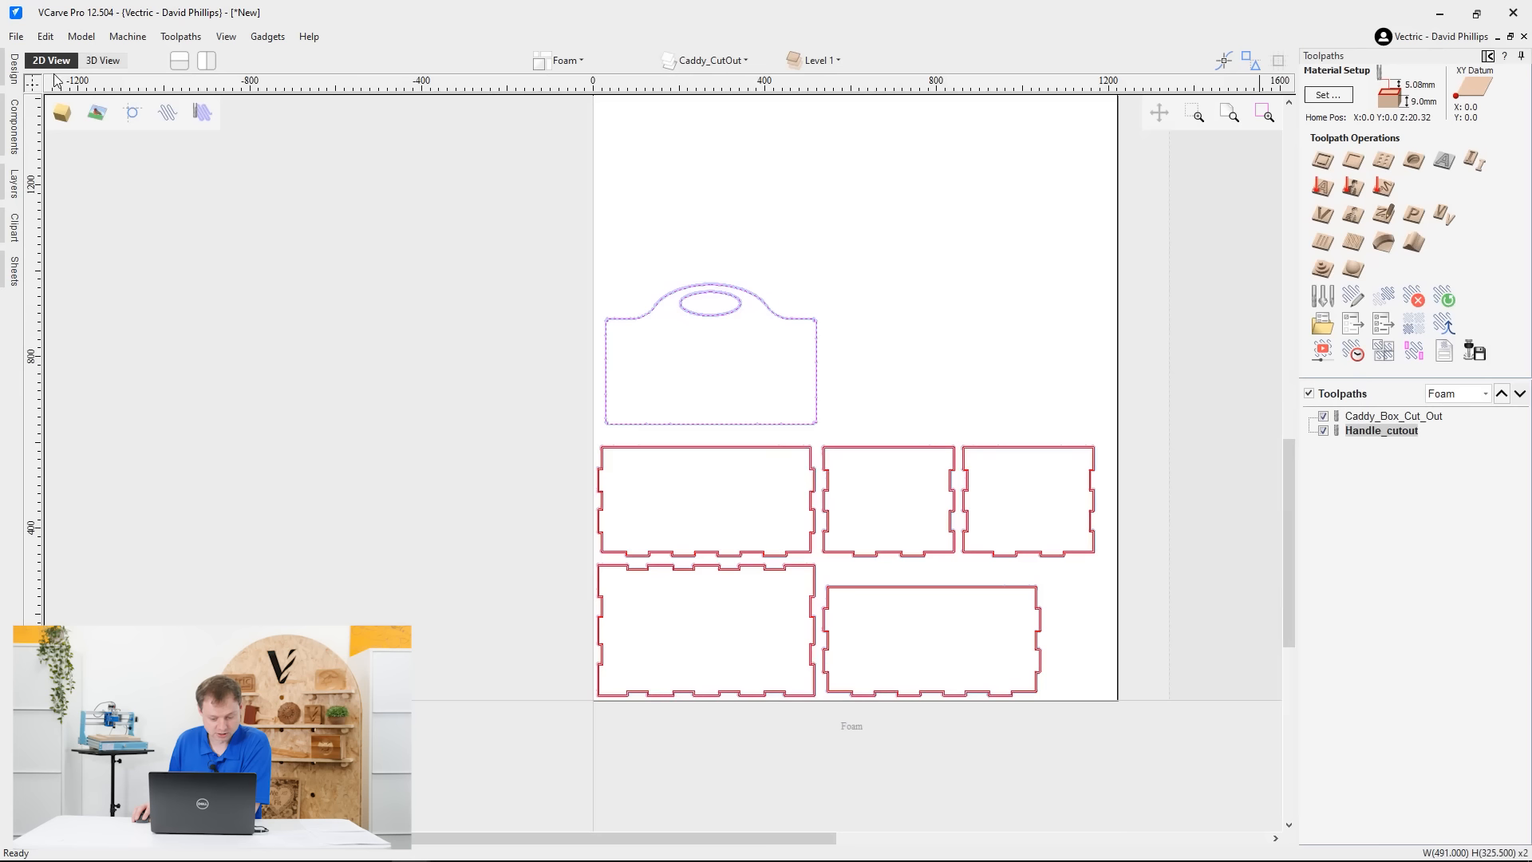
Set up a square-cornered rectangle 505.956 mm wide and 9.25 mm high for the slot in the box's base panel
drag(1286, 544, 1287, 514)
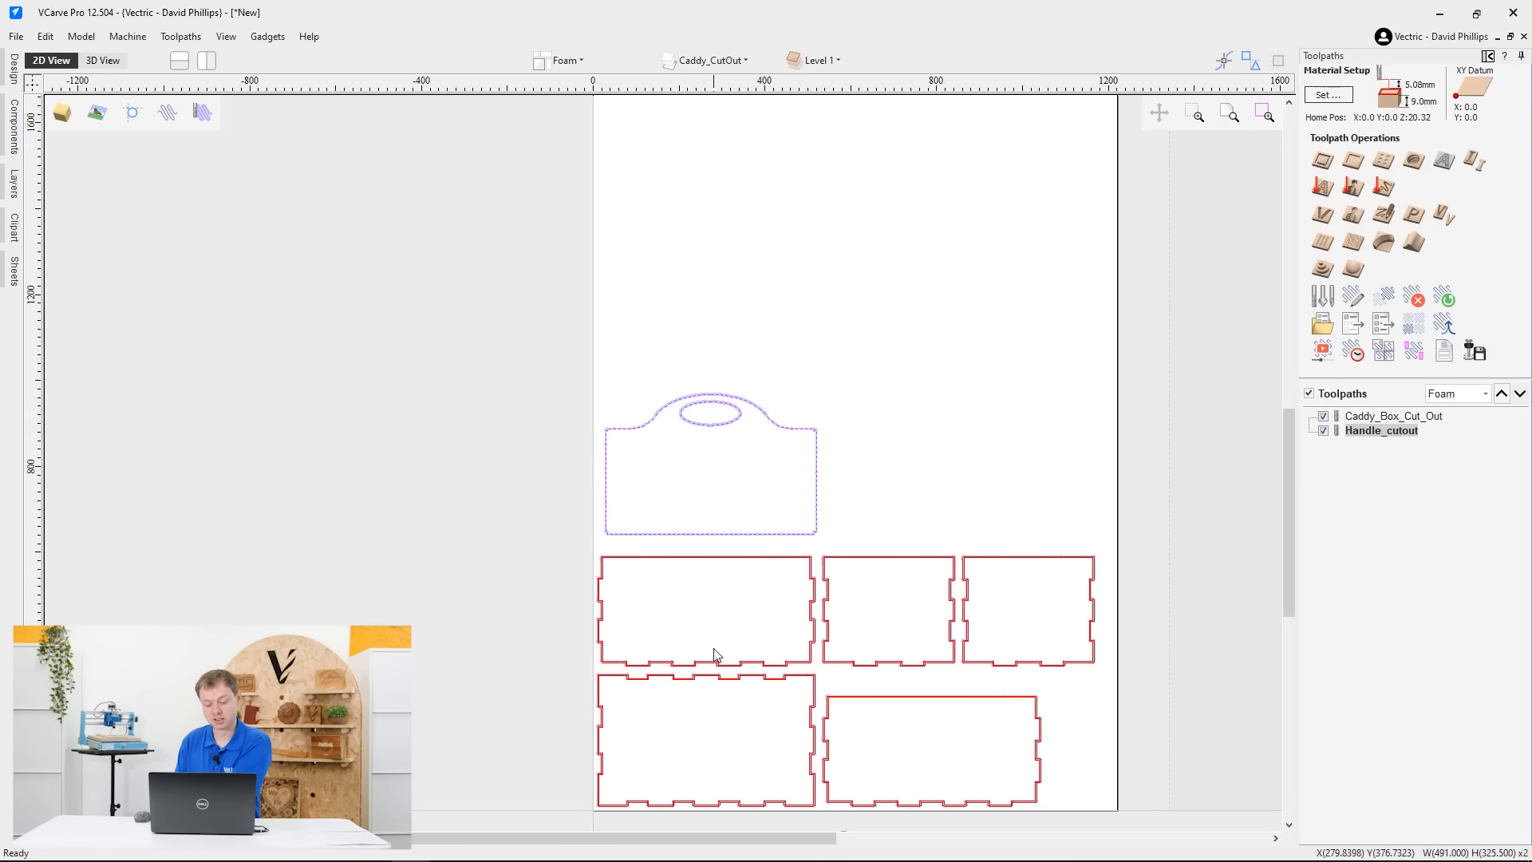
scroll(780, 711, up, 4)
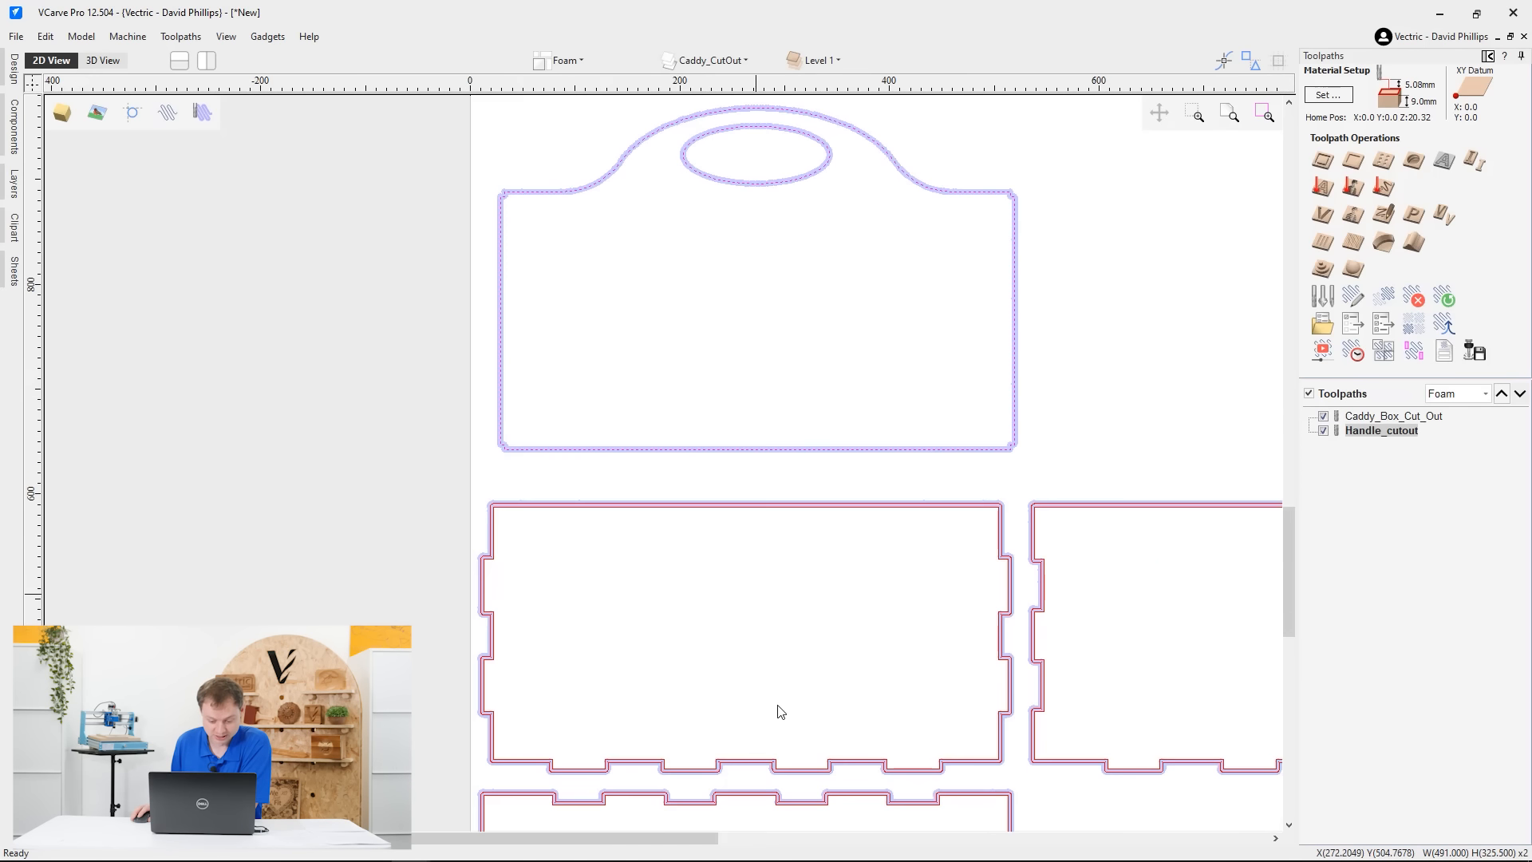
middle_drag(788, 551, 785, 543)
scroll(822, 643, up, 1)
middle_drag(809, 632, 720, 455)
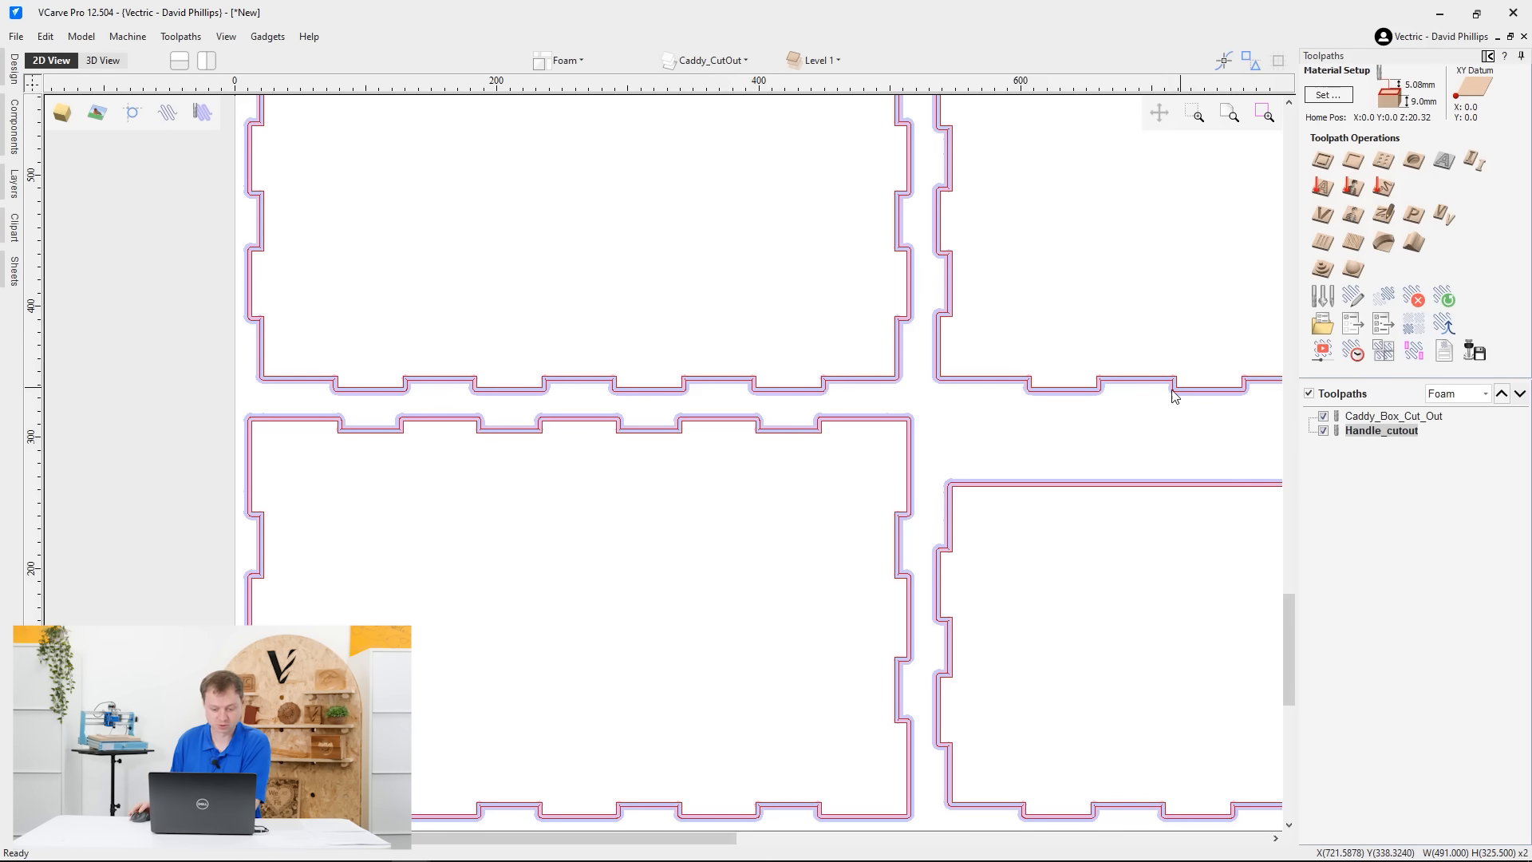
scroll(936, 469, down, 2)
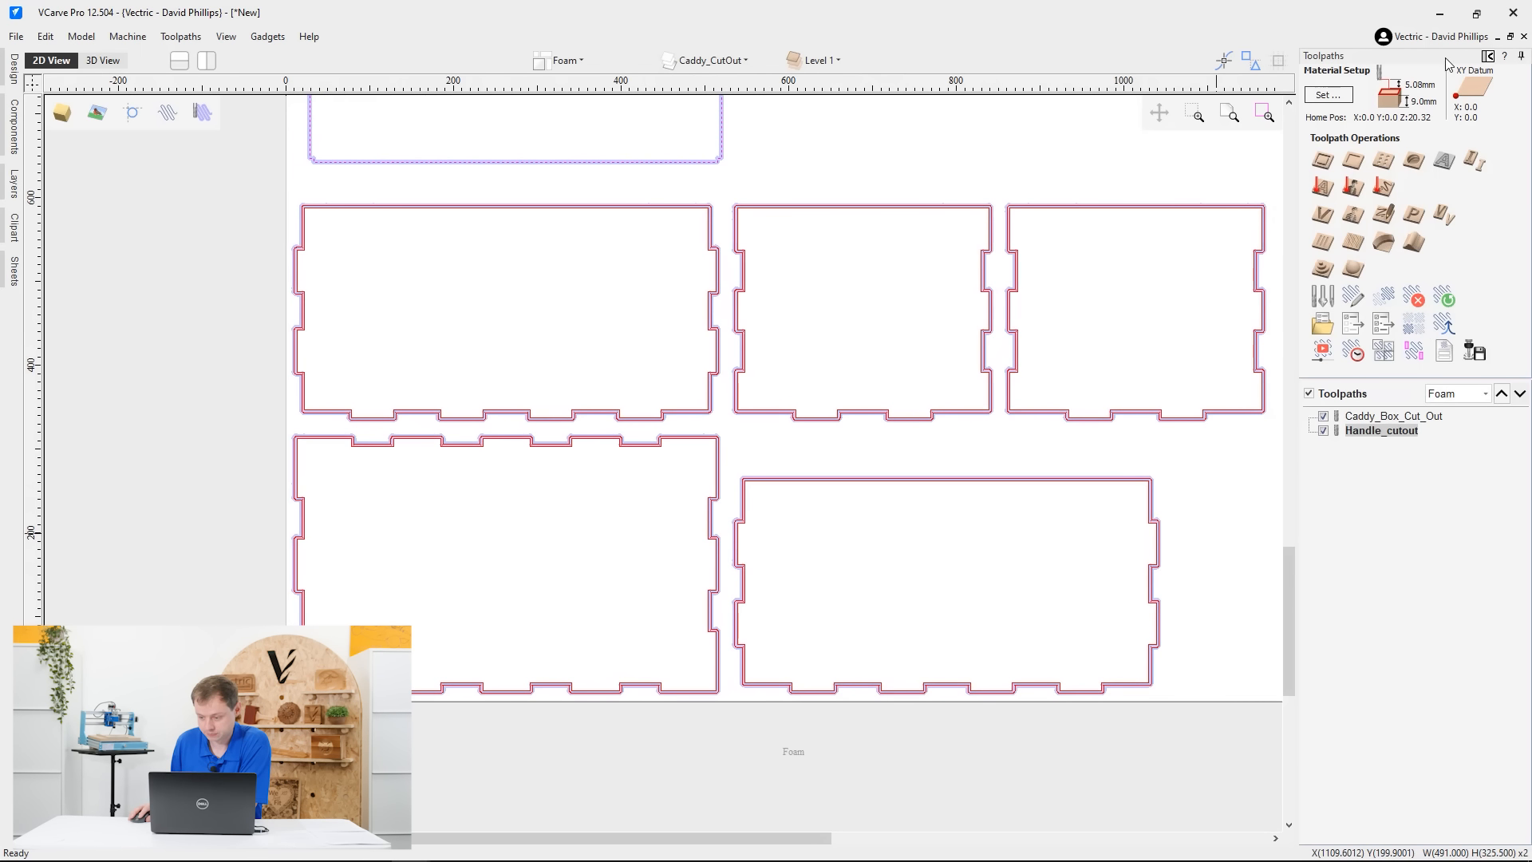
click(1487, 56)
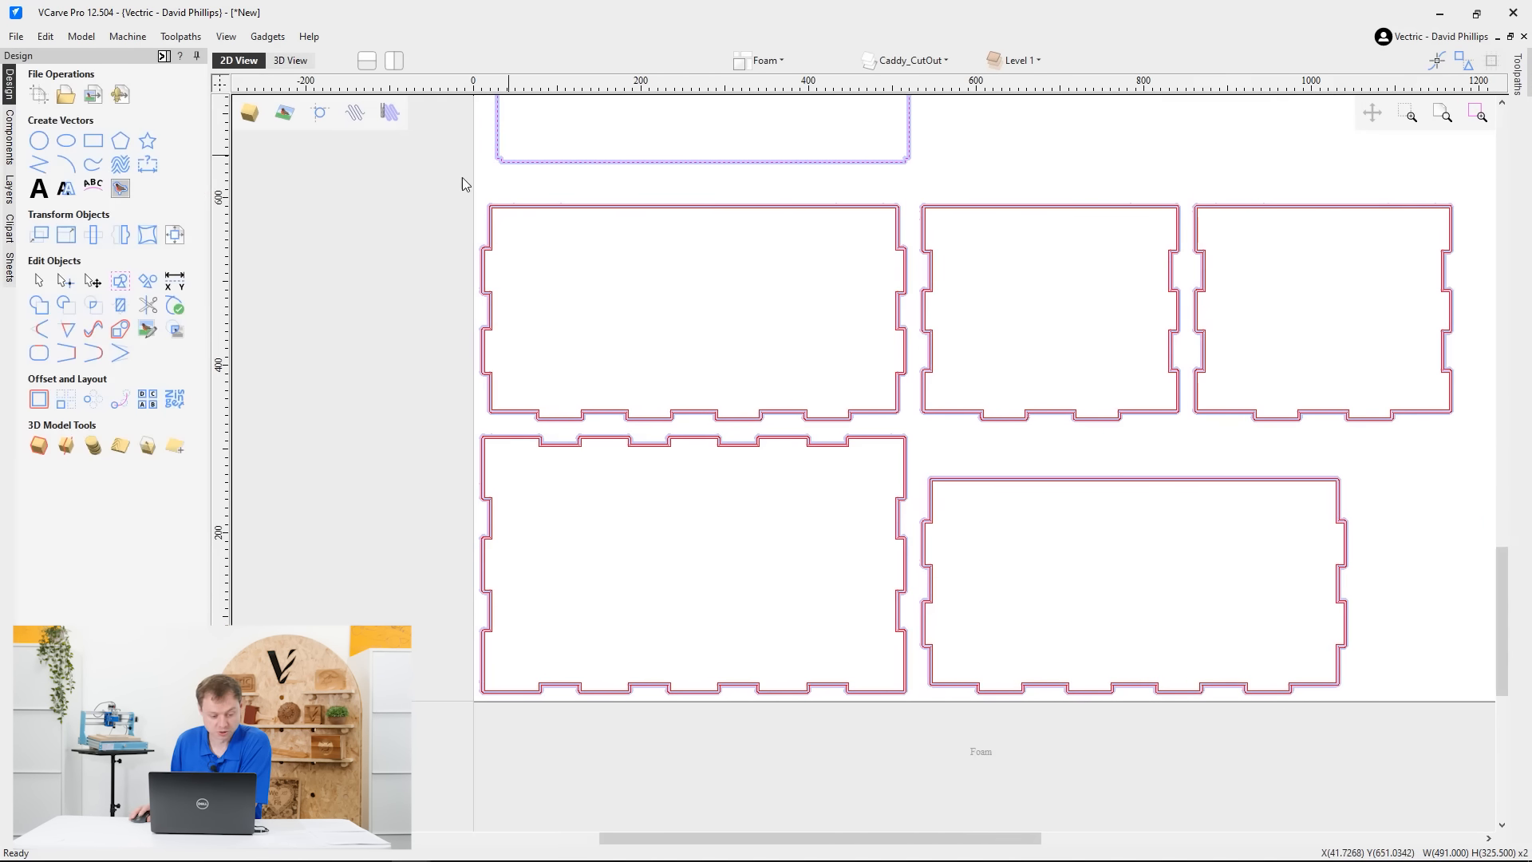
click(93, 140)
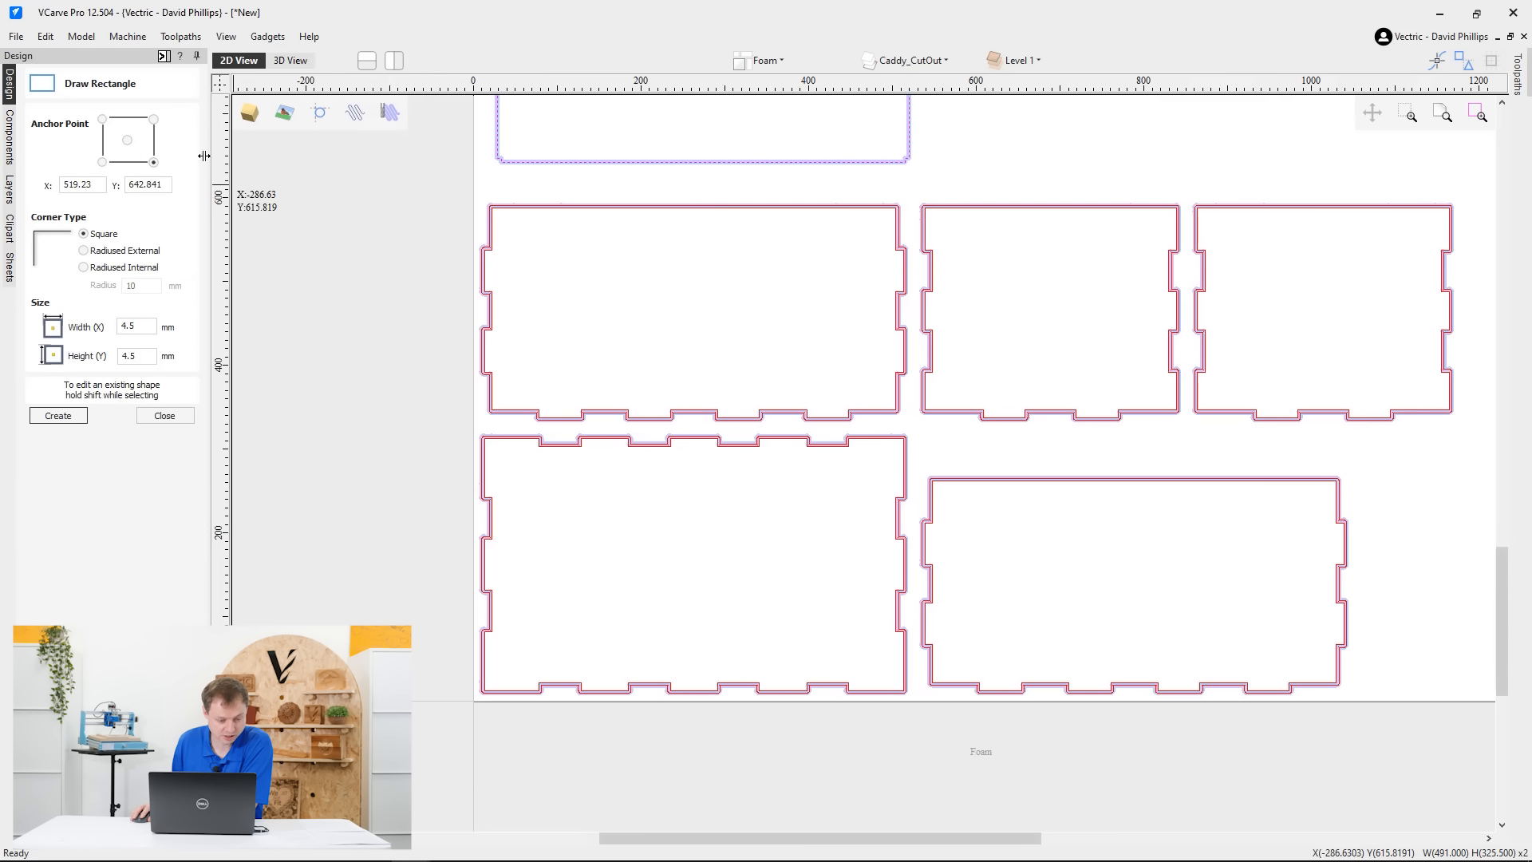
click(151, 322)
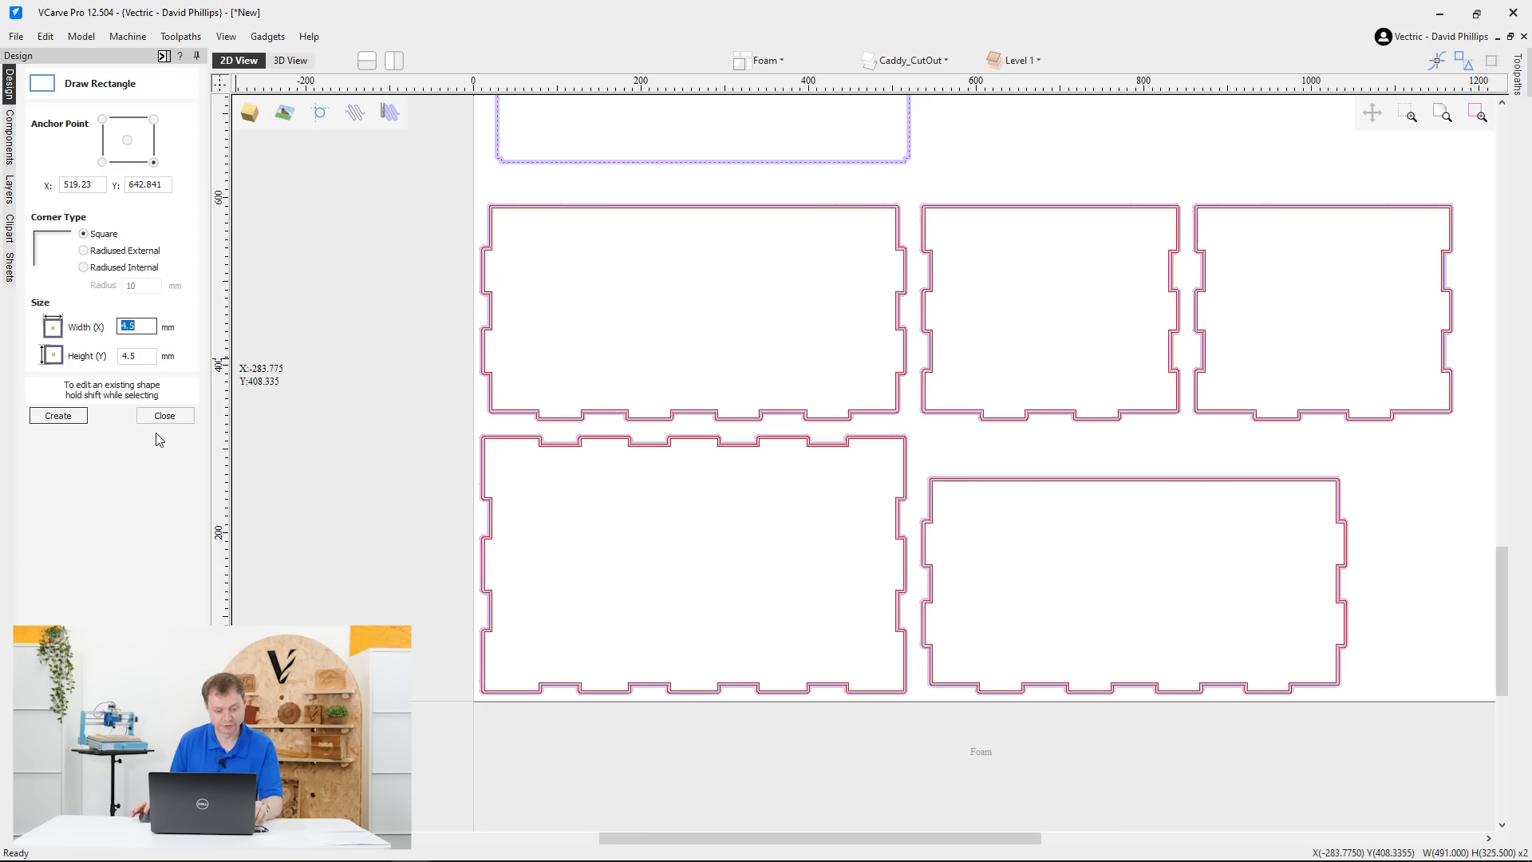
key(Tab)
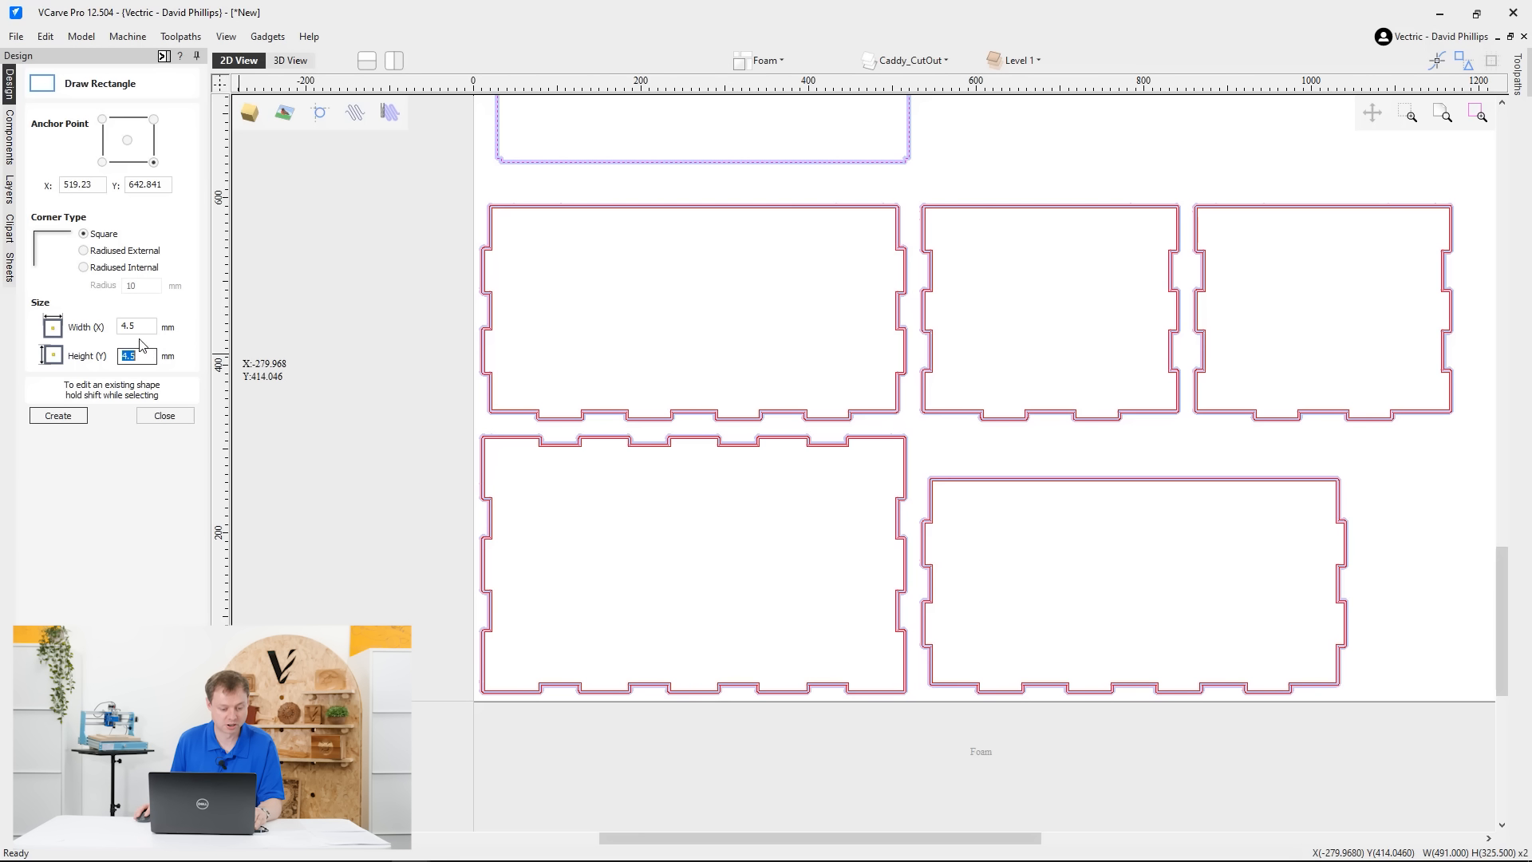
click(135, 326)
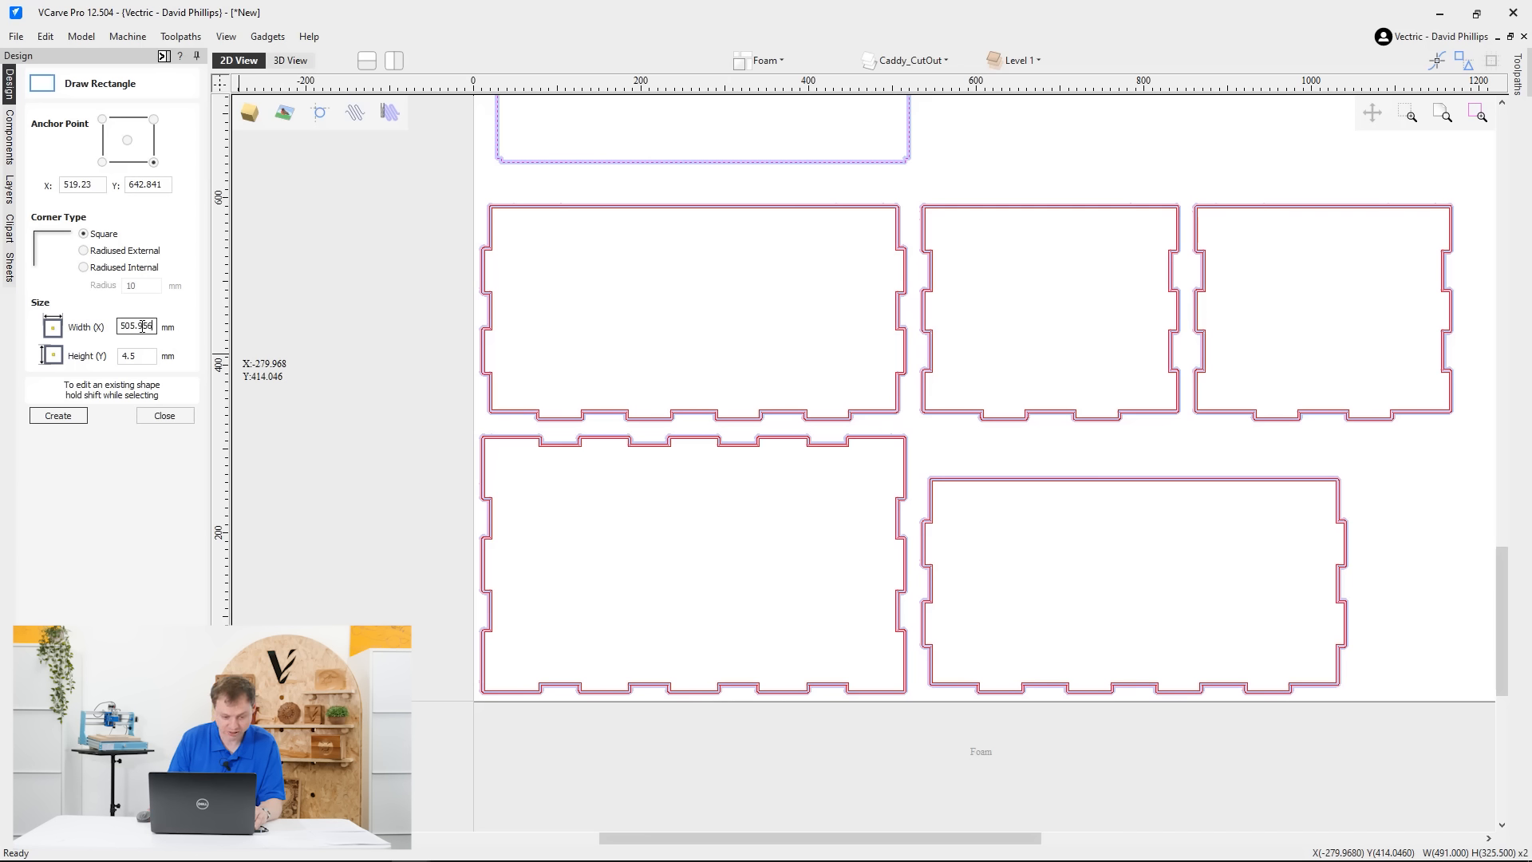
key(Tab)
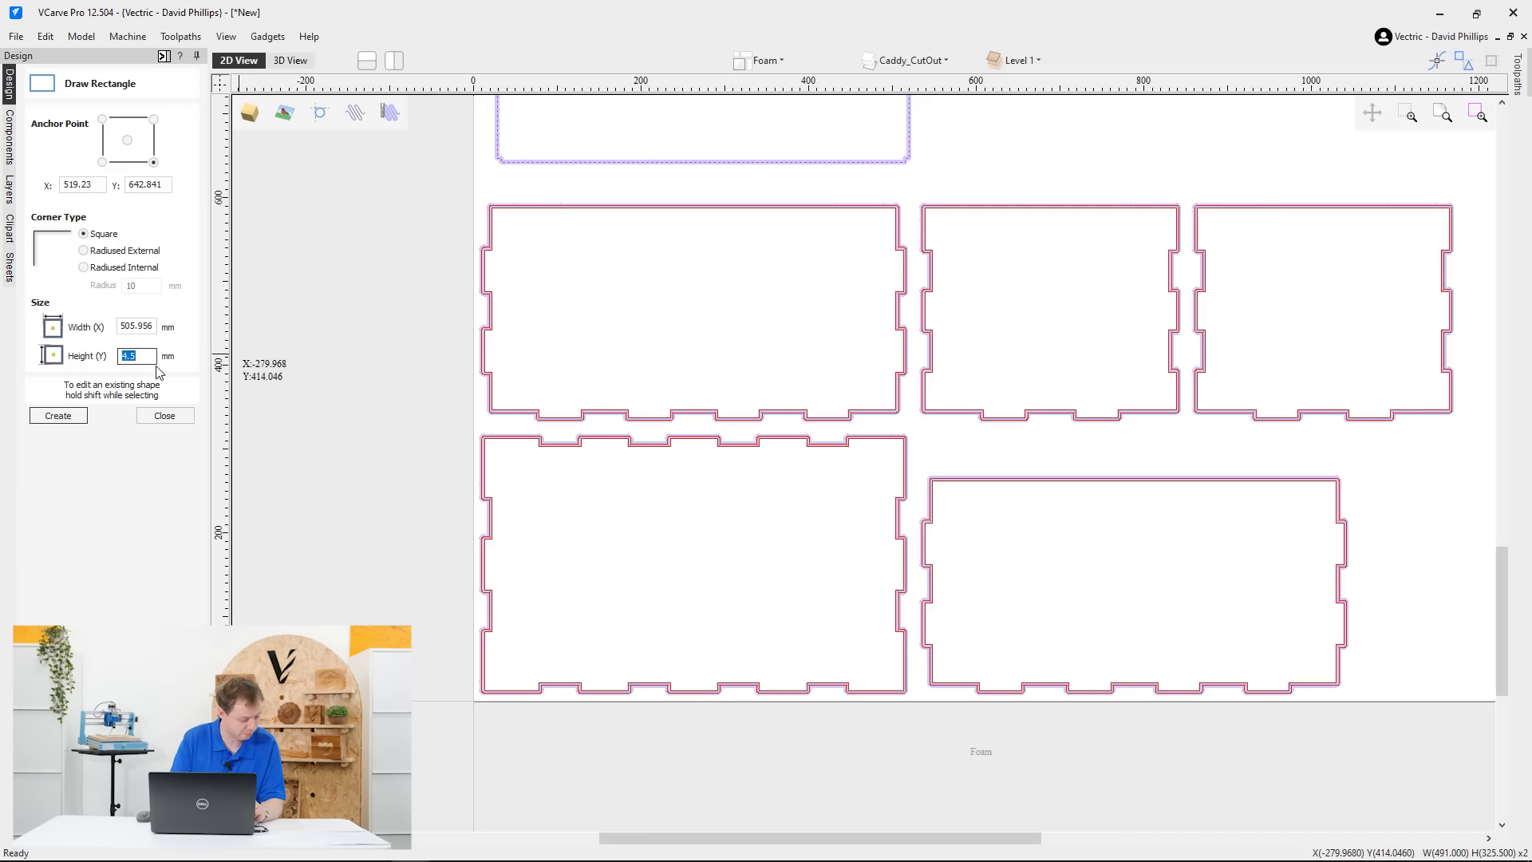
key(BackSpace)
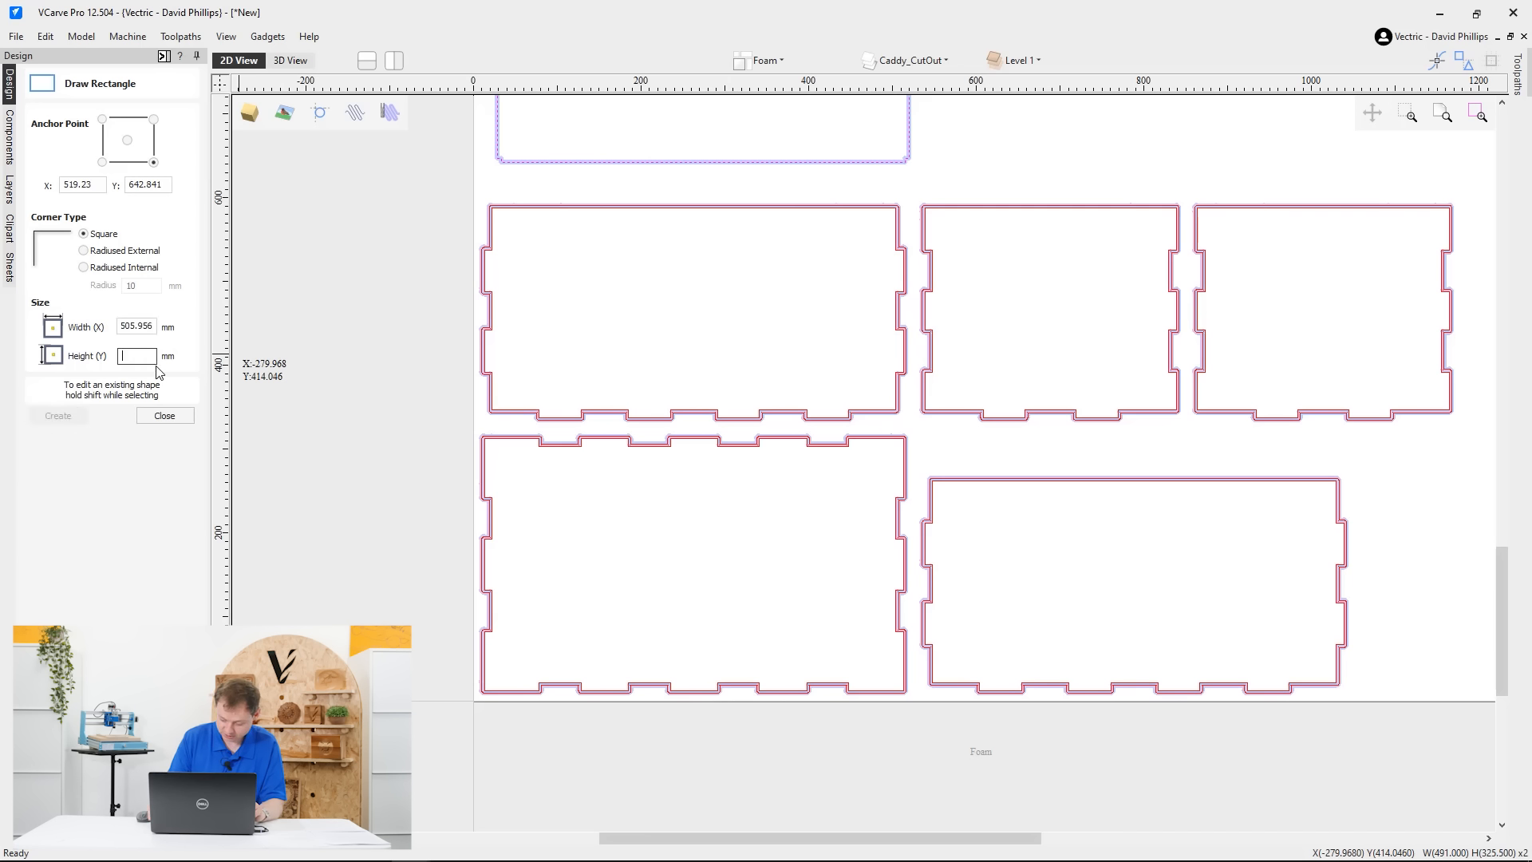
text(9.25)
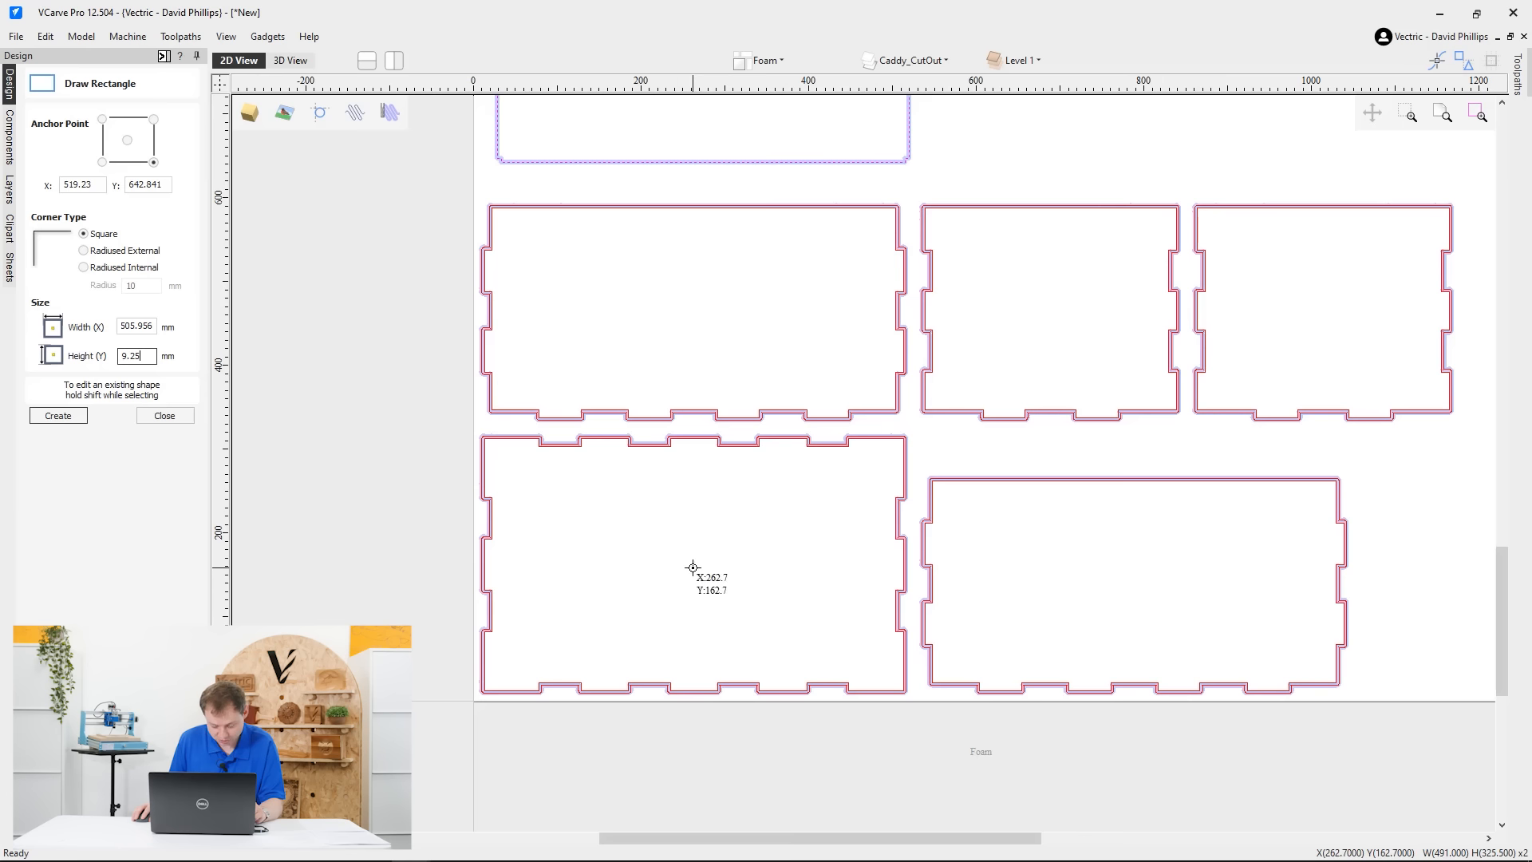
Place the slot rectangle in the middle of the base panel at X 262.7, Y 162.7 with its anchor at the centre
click(692, 565)
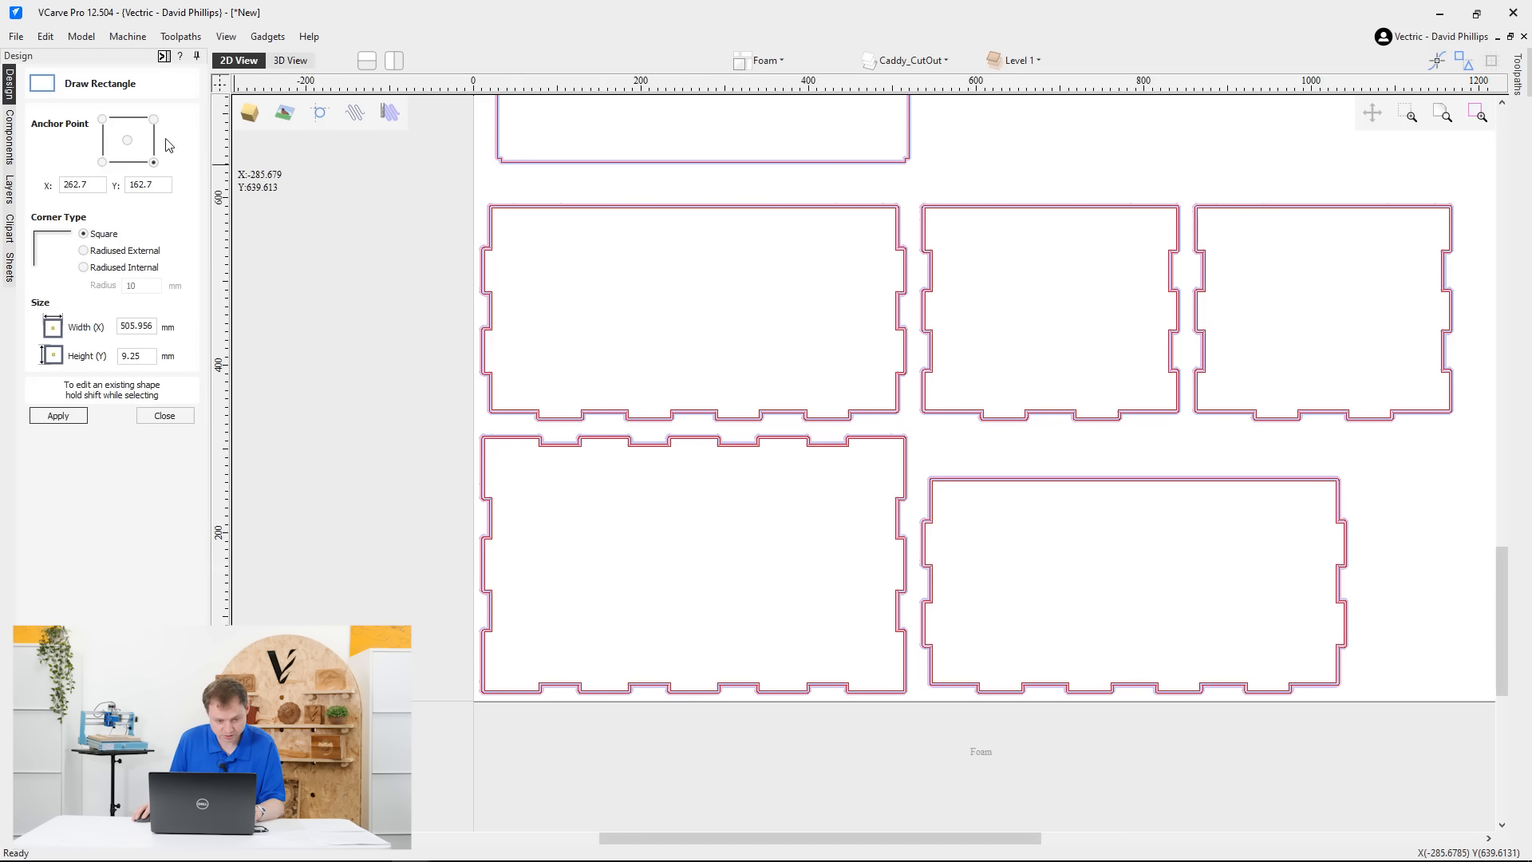
click(128, 140)
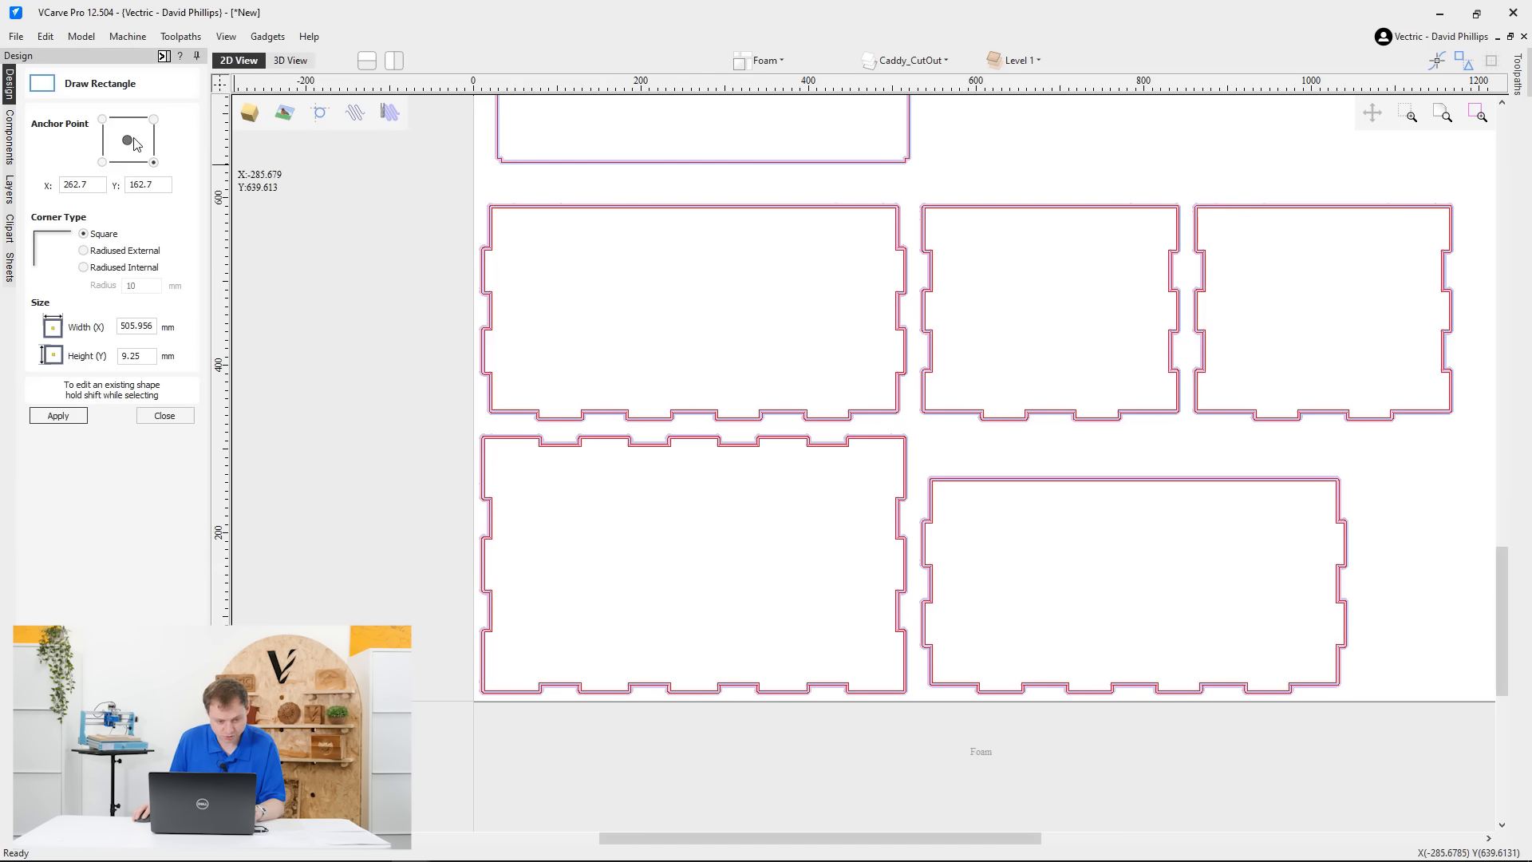
click(689, 562)
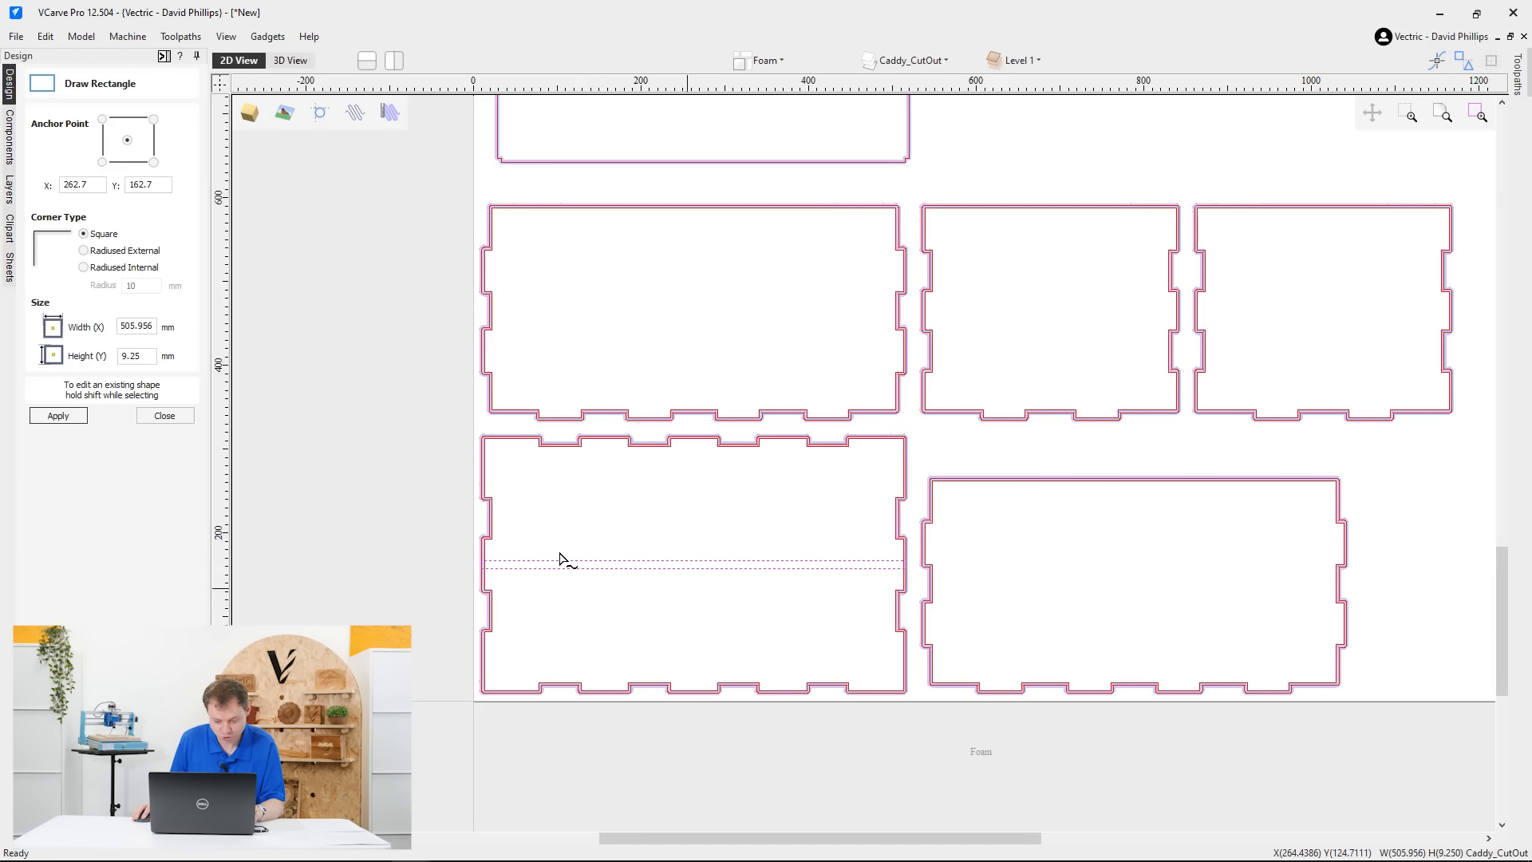
click(163, 416)
Examine the slot rectangle's ends against the base panel's side edges, and look over the two small end panels
scroll(674, 729, up, 6)
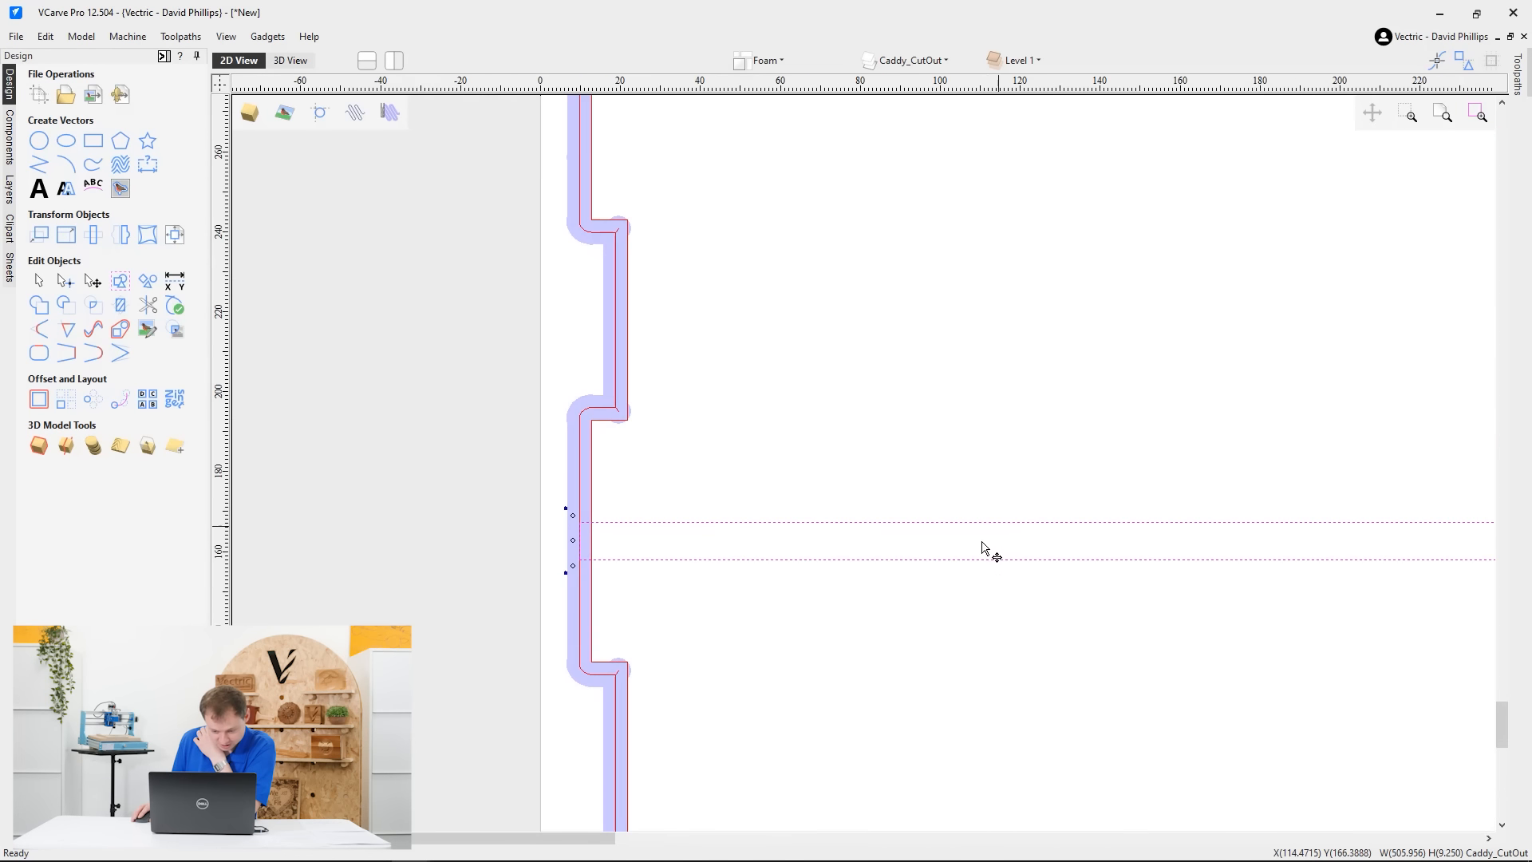
scroll(564, 557, up, 6)
scroll(881, 595, down, 2)
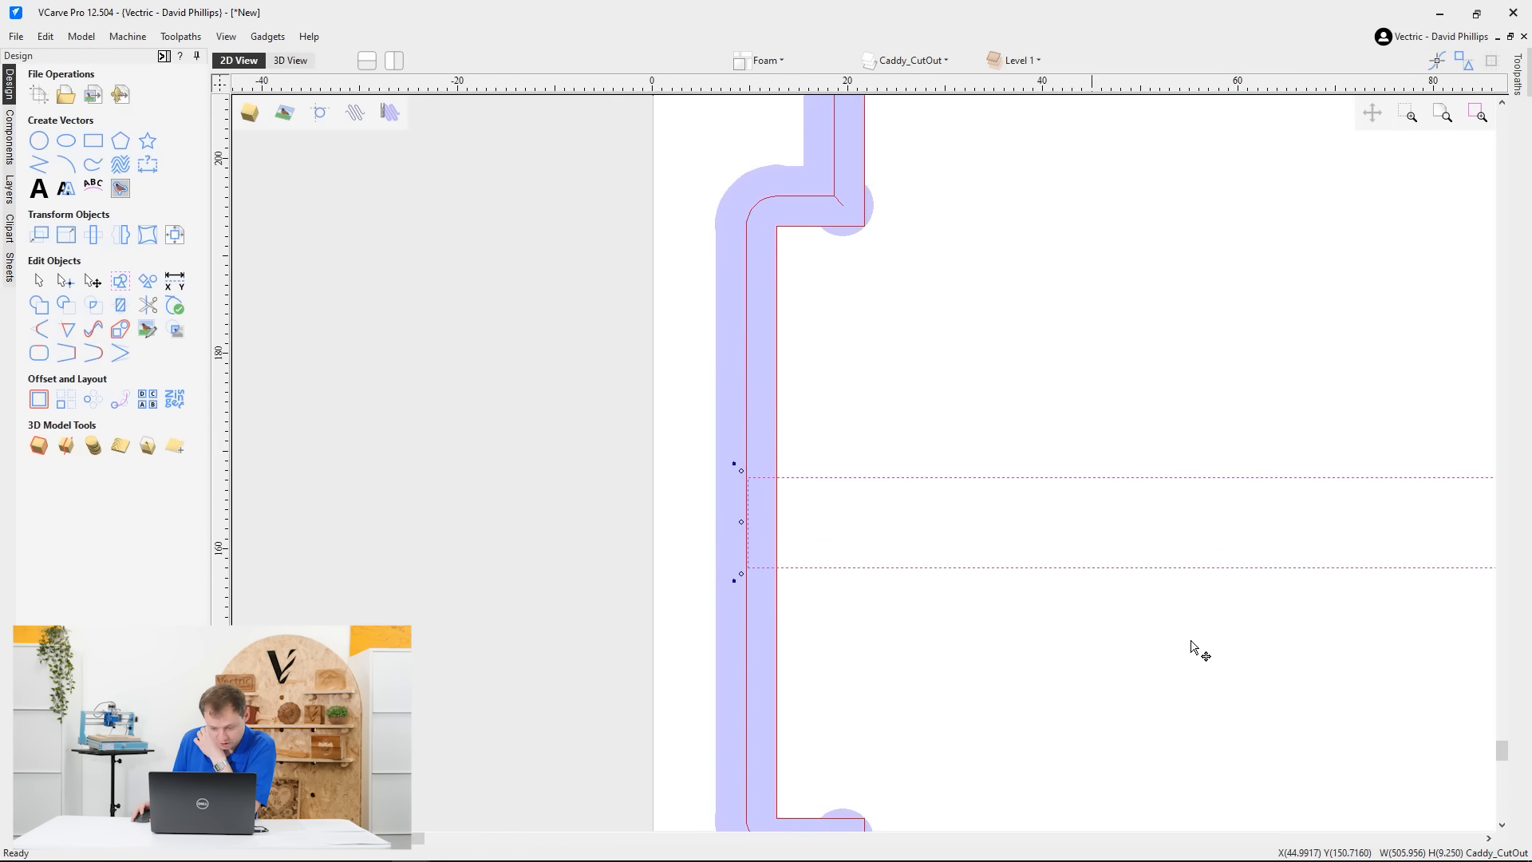
scroll(591, 509, down, 5)
scroll(758, 482, up, 3)
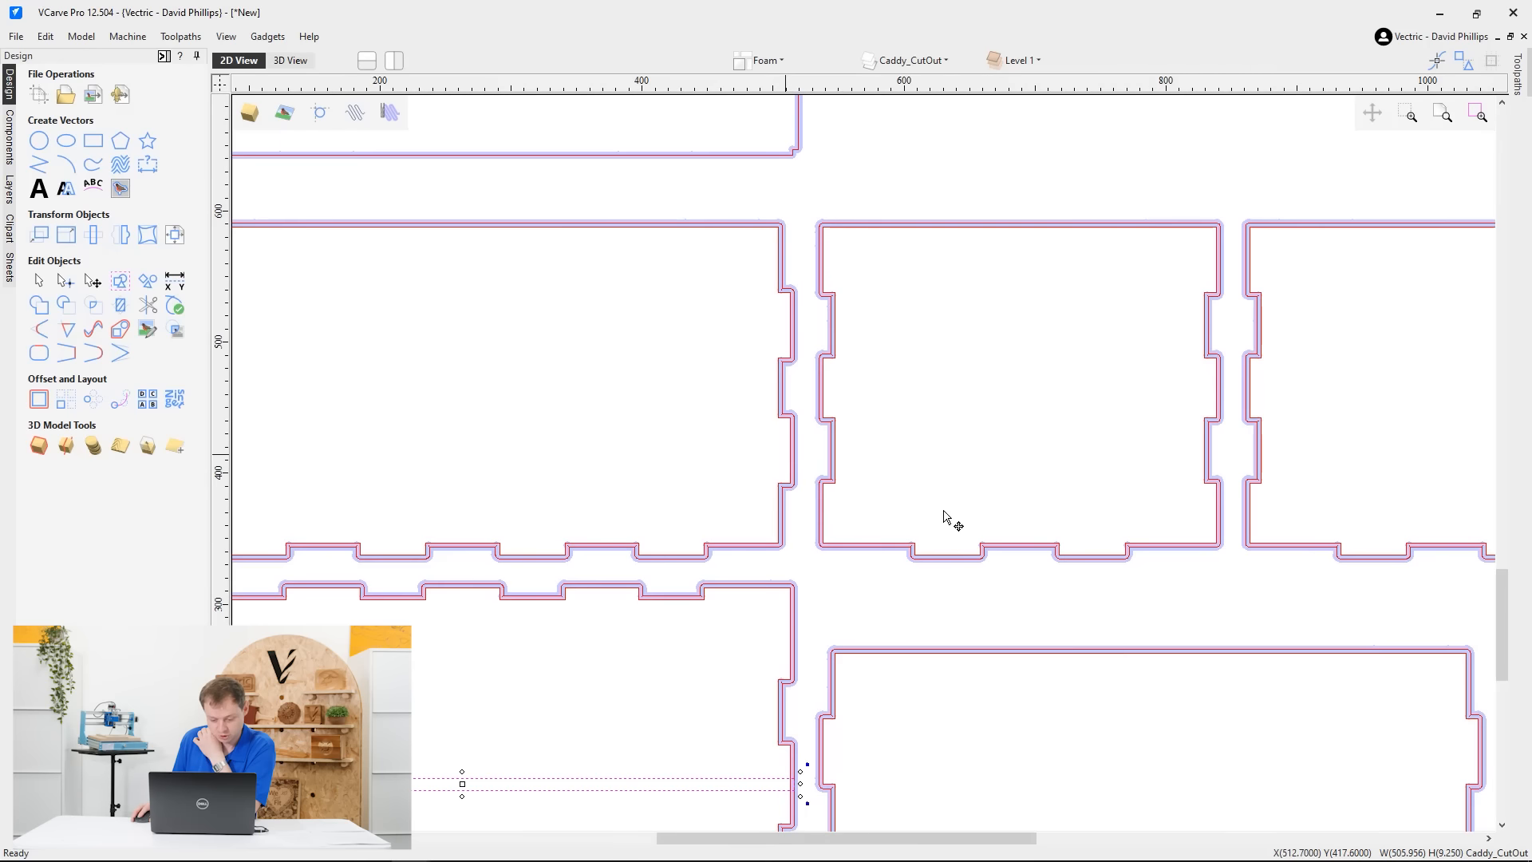
middle_drag(1414, 358, 1049, 485)
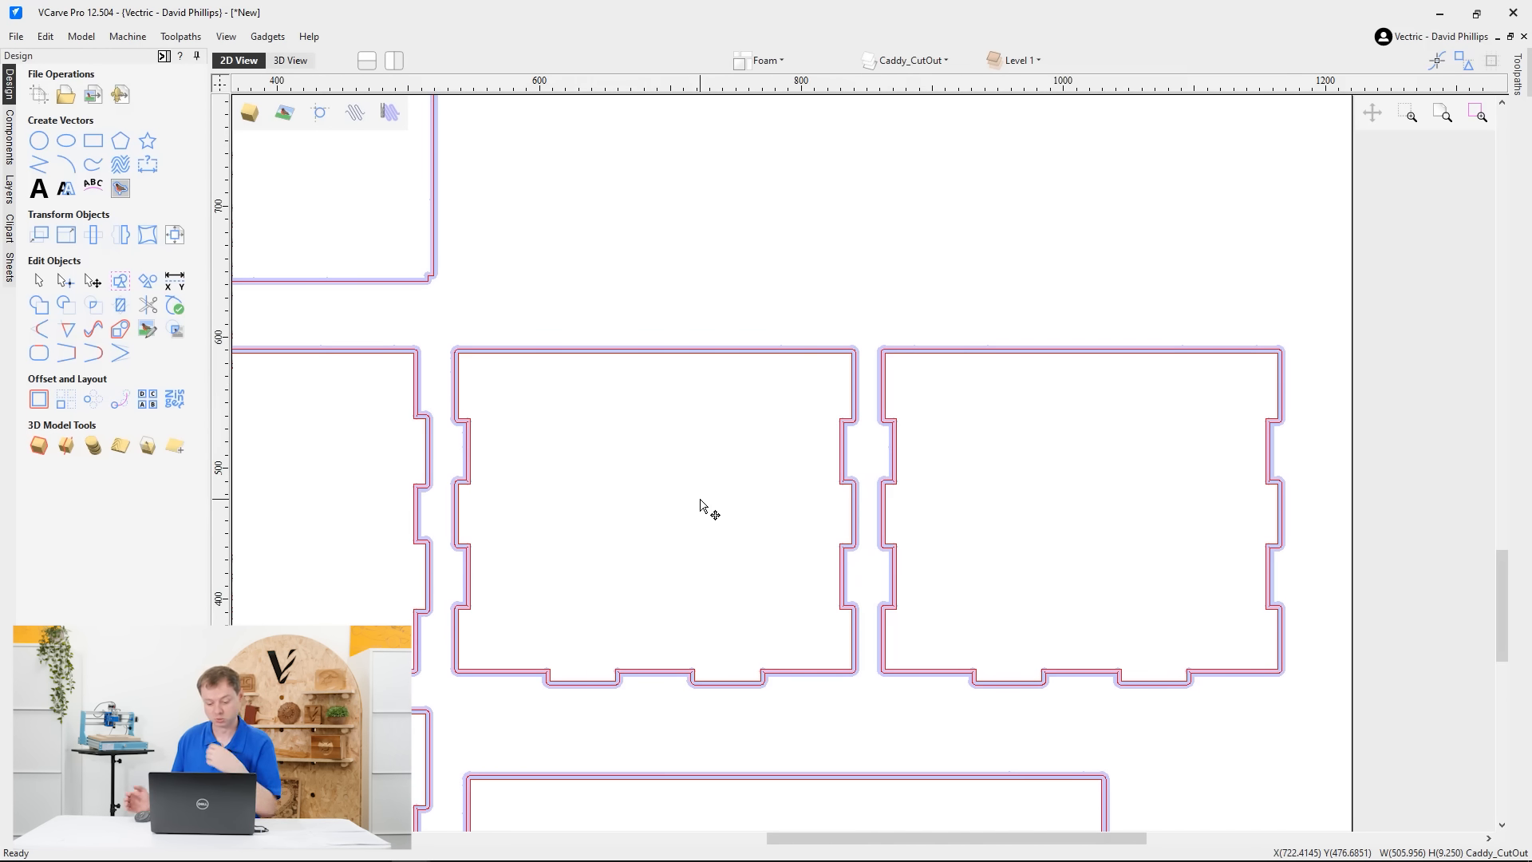
scroll(768, 637, down, 5)
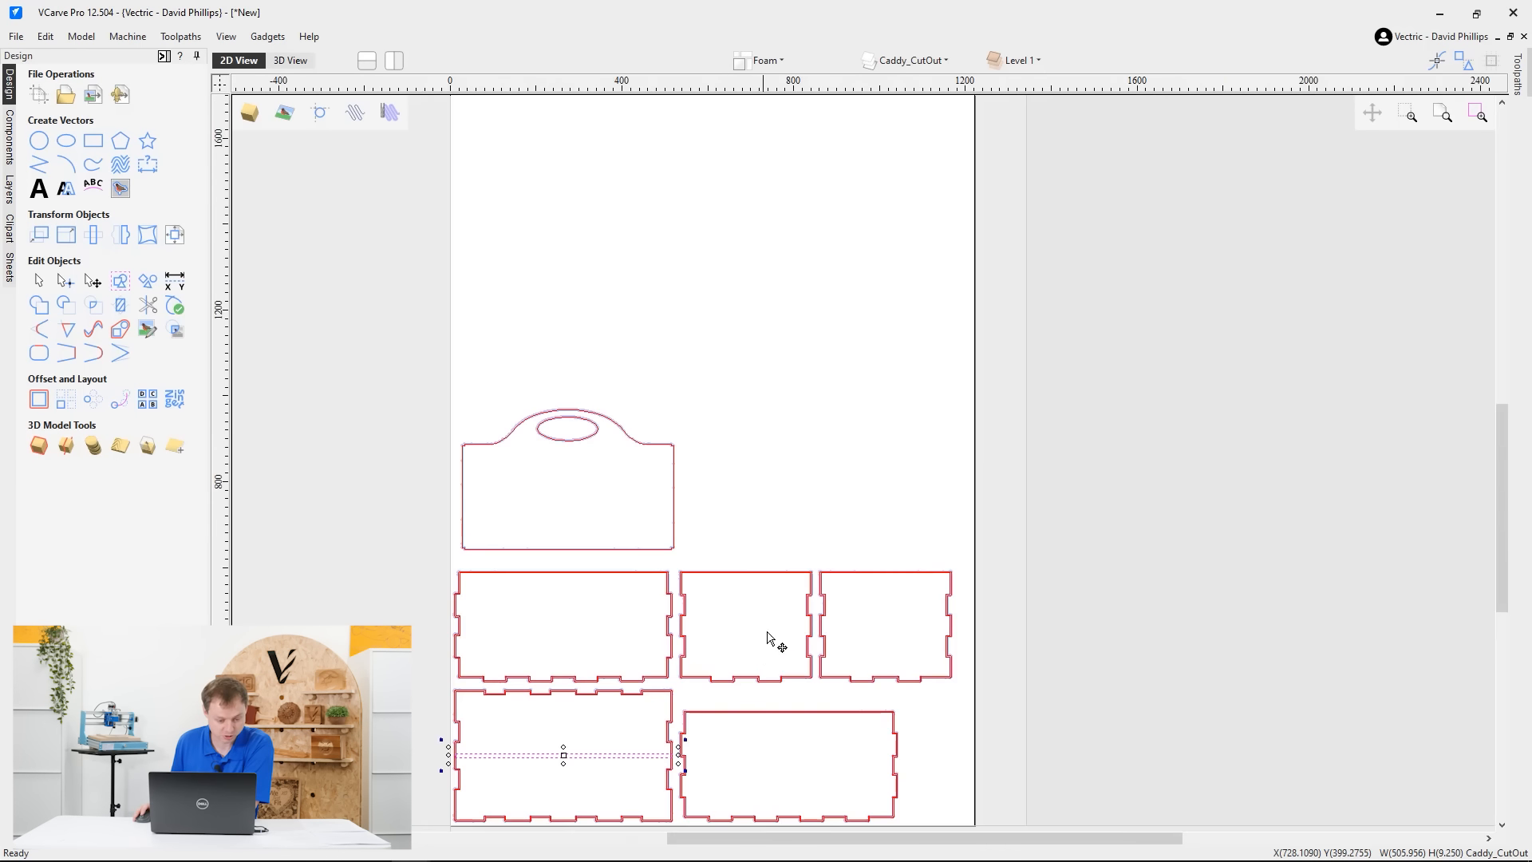
middle_drag(767, 632, 785, 489)
Draw a 9.25 mm wide, 236.5 mm high rectangle in the middle of each of the two small end panels
right_click(722, 399)
click(99, 147)
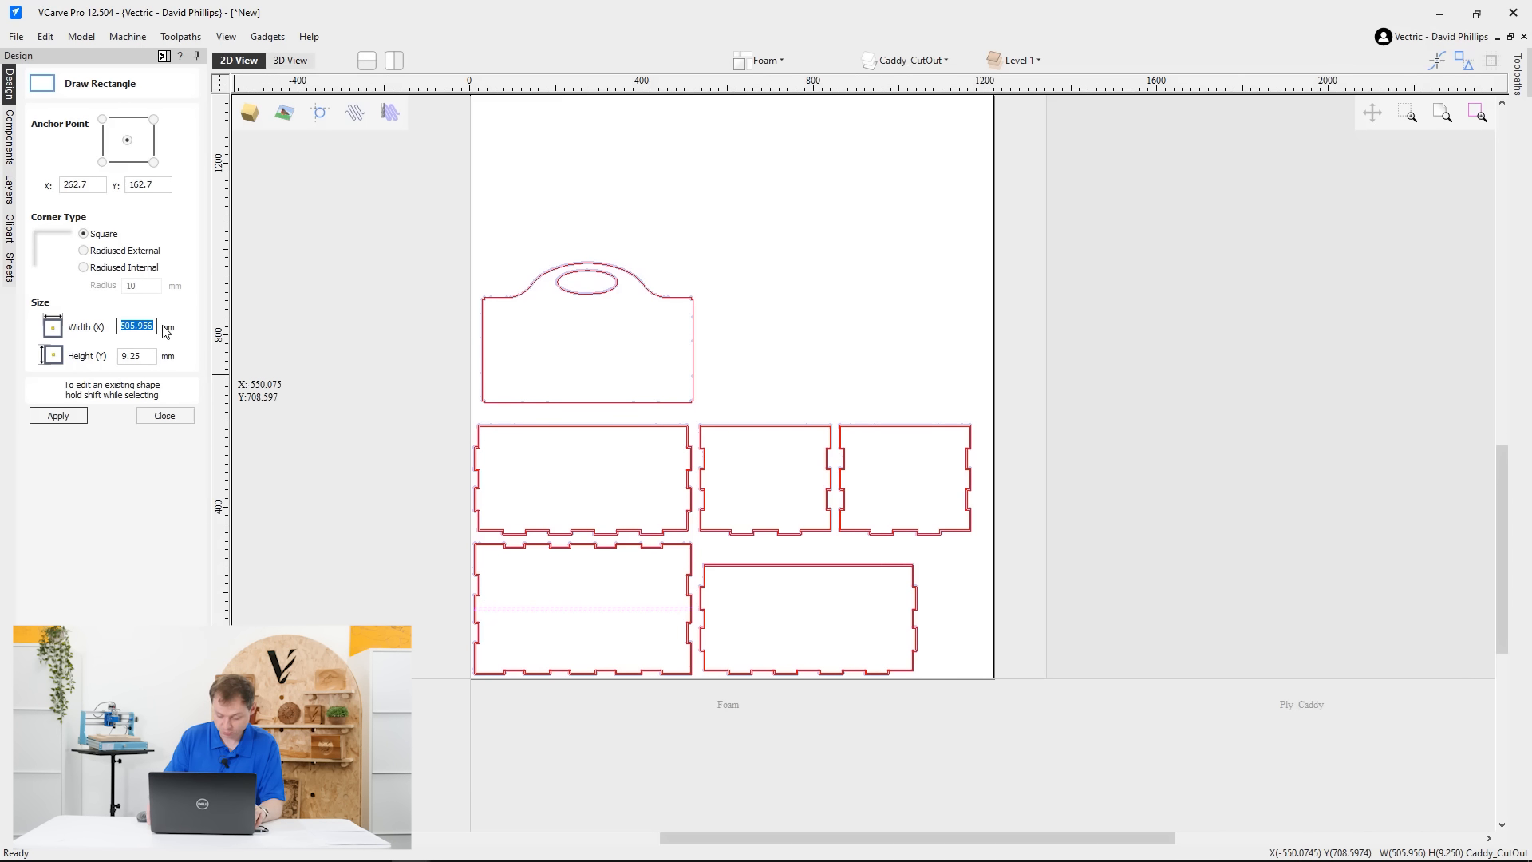
text(9.25)
key(Tab)
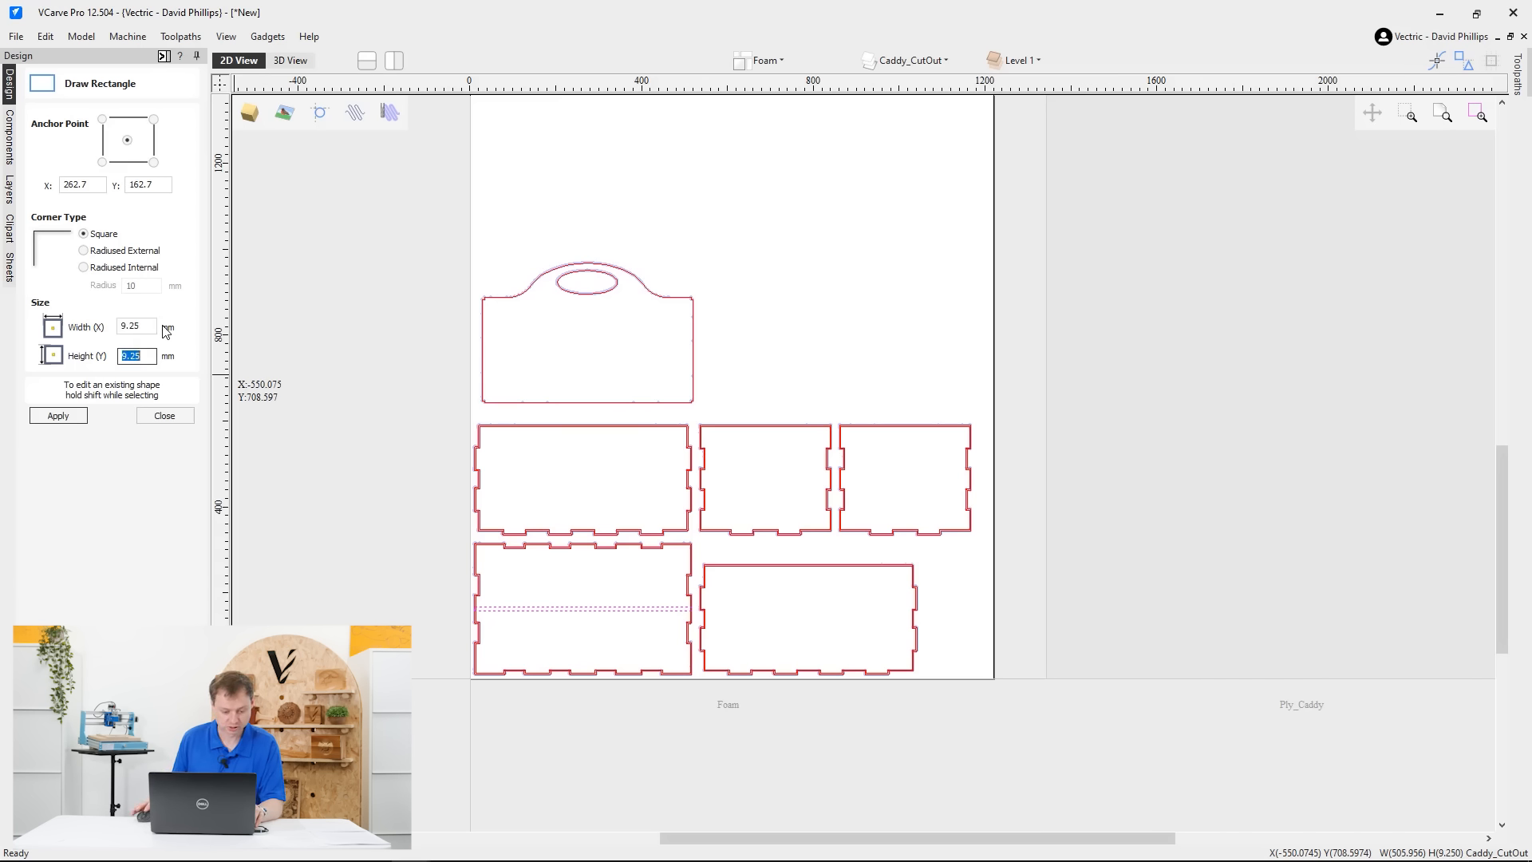
key(BackSpace)
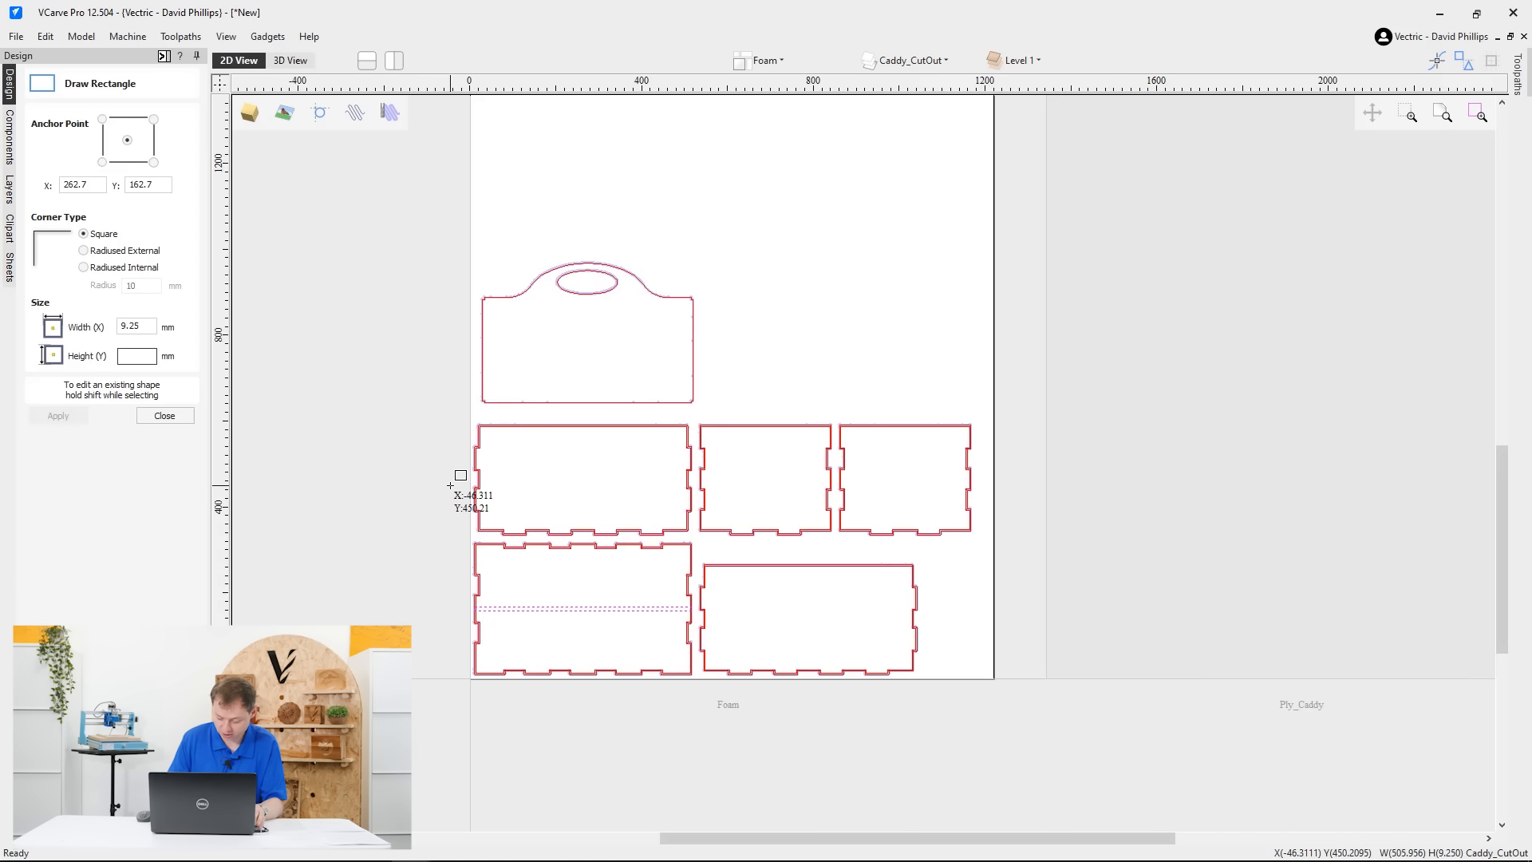
text(236.5)
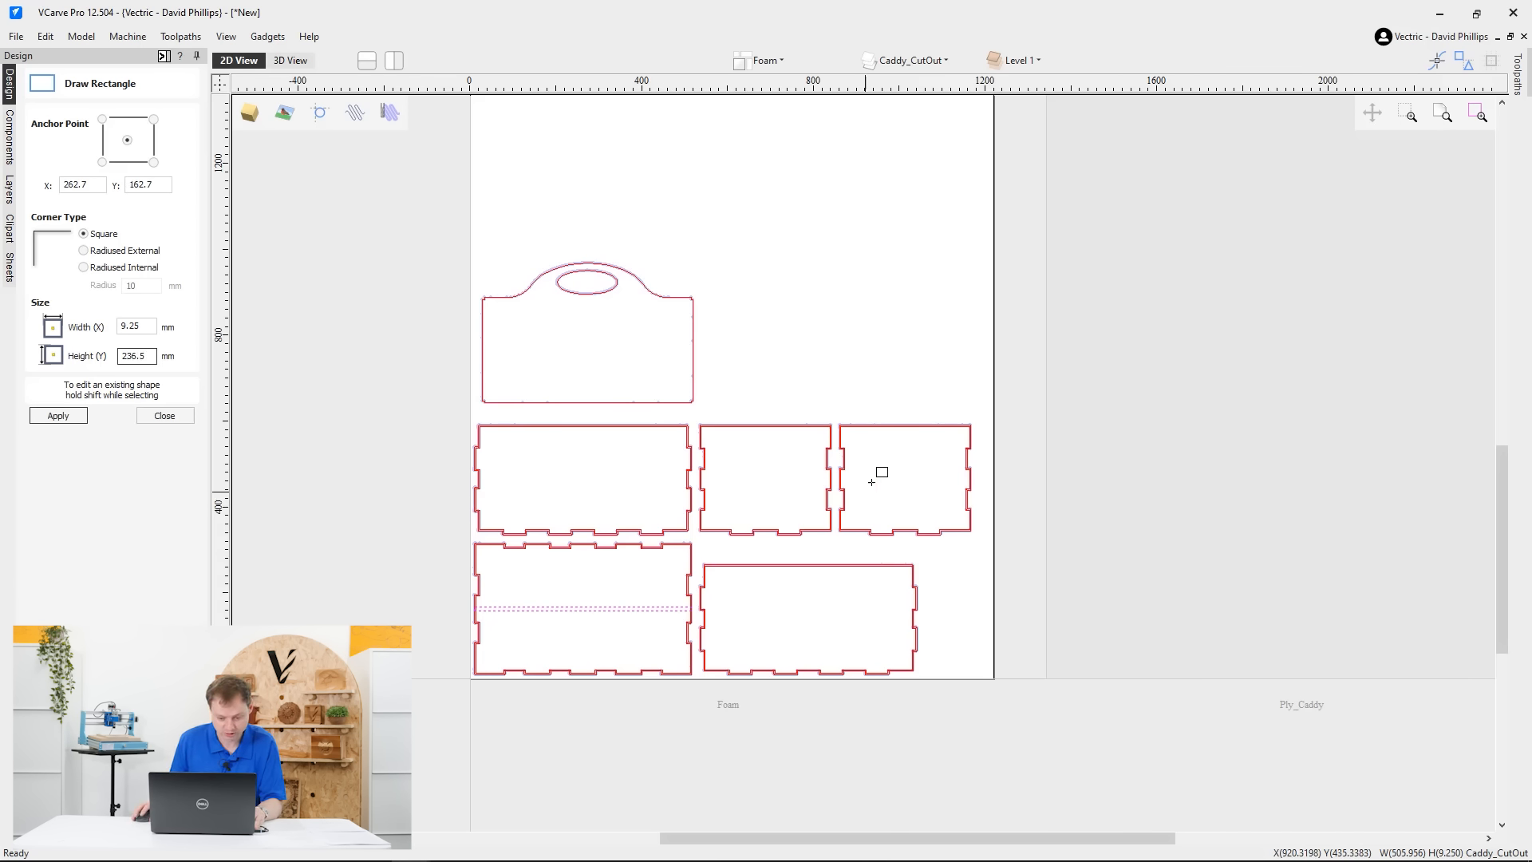
scroll(863, 467, up, 3)
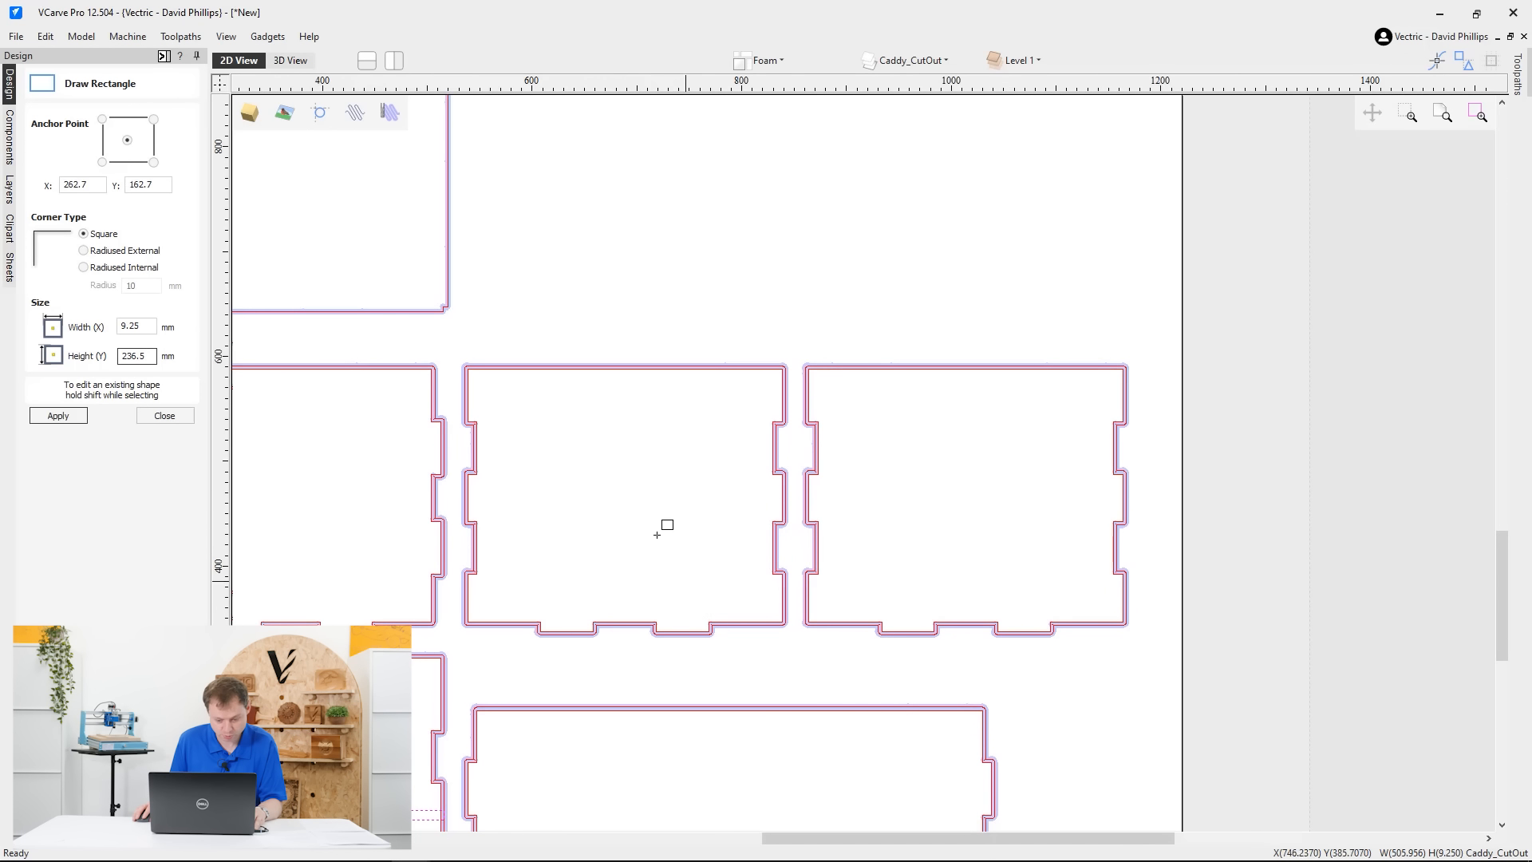
click(625, 496)
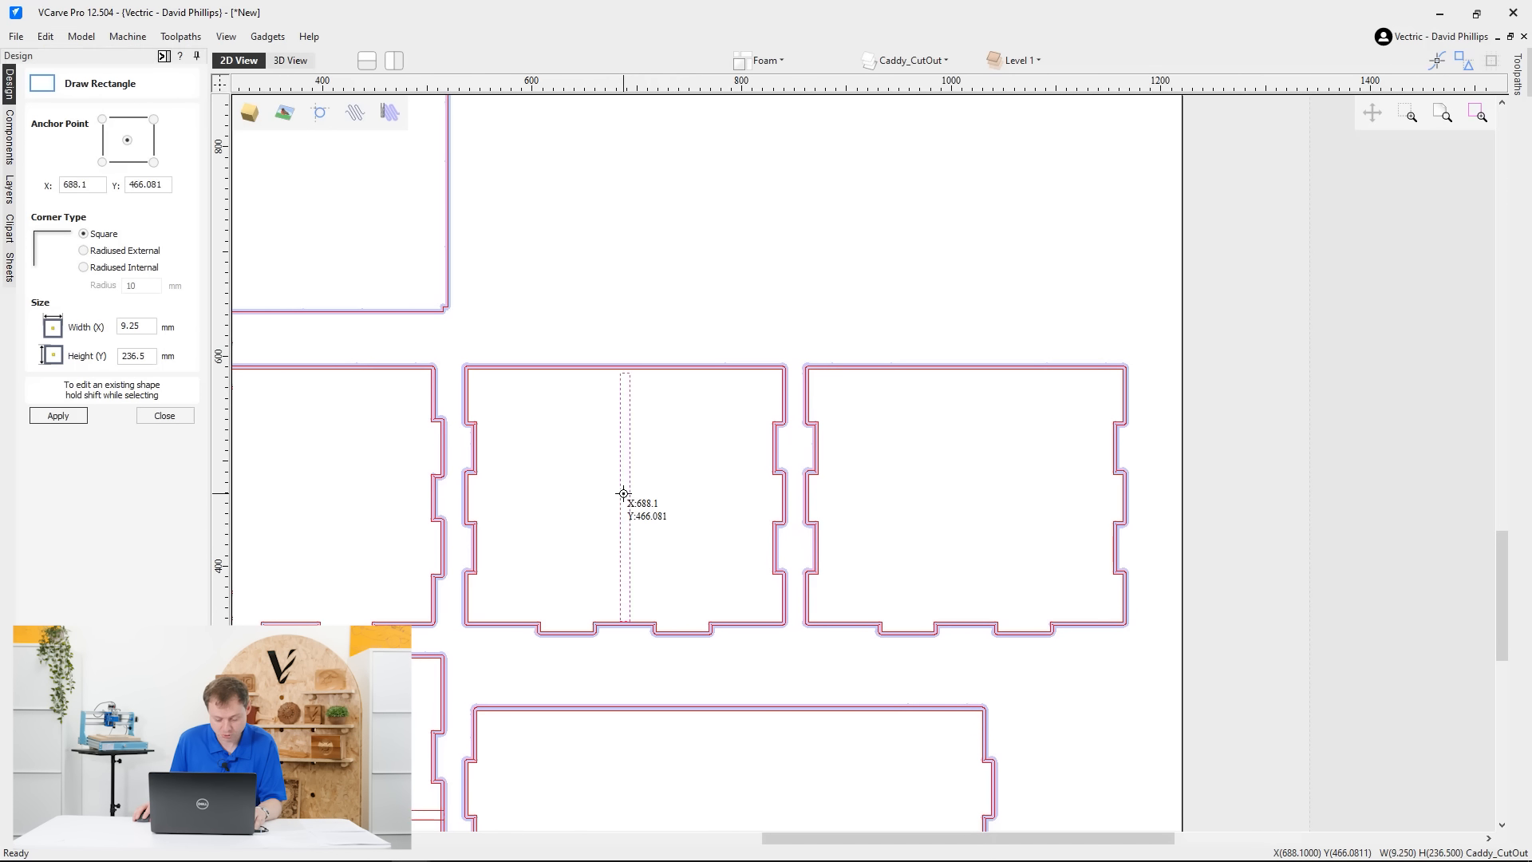
click(966, 493)
click(164, 415)
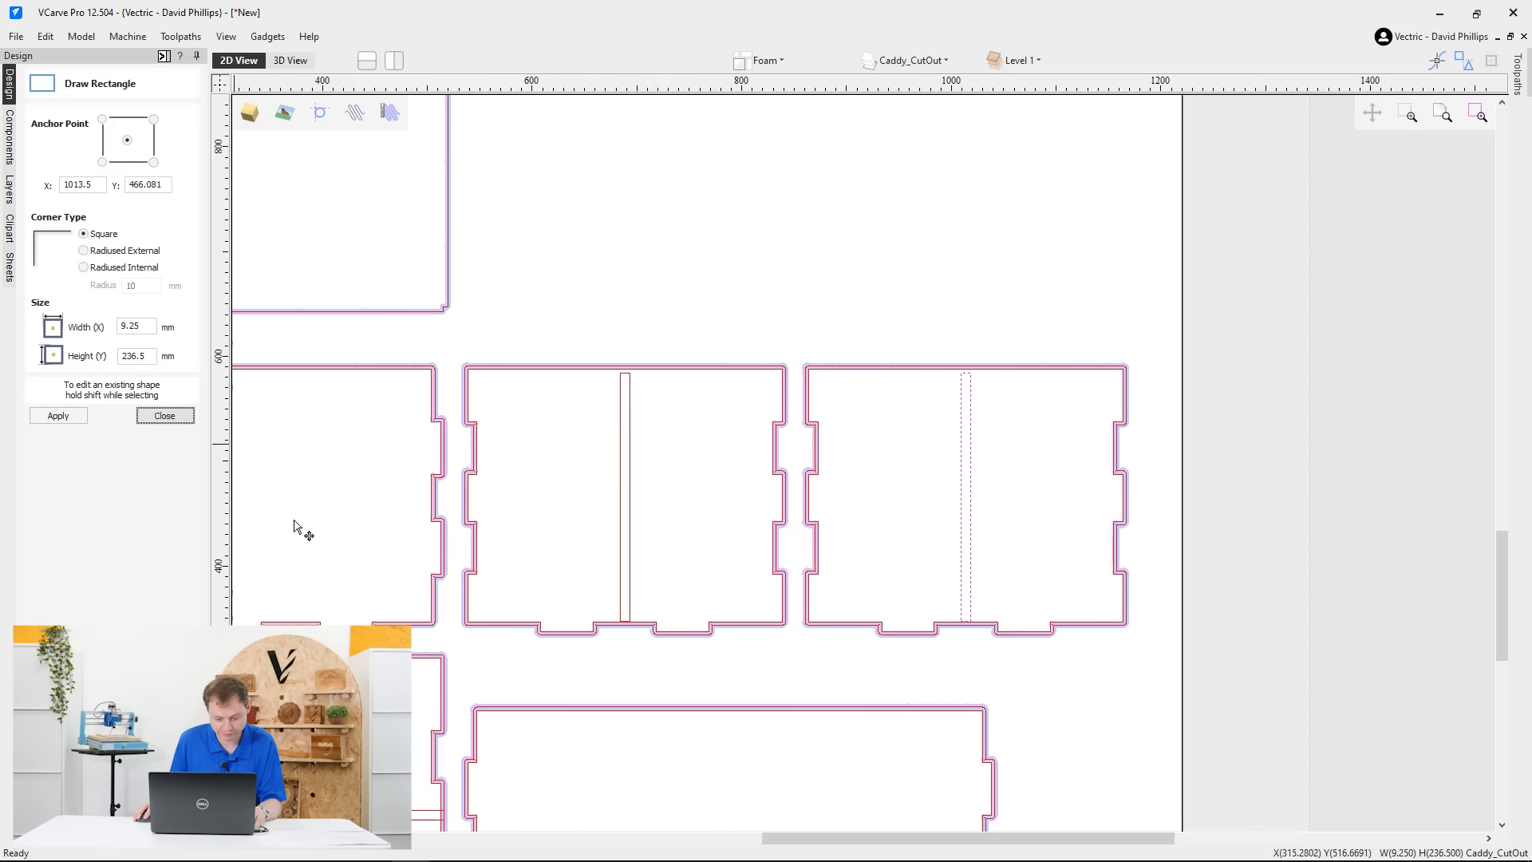
Move the slot rectangle in the first end panel straight down until its lower end meets the panel's bottom edge line
scroll(638, 626, up, 15)
click(989, 372)
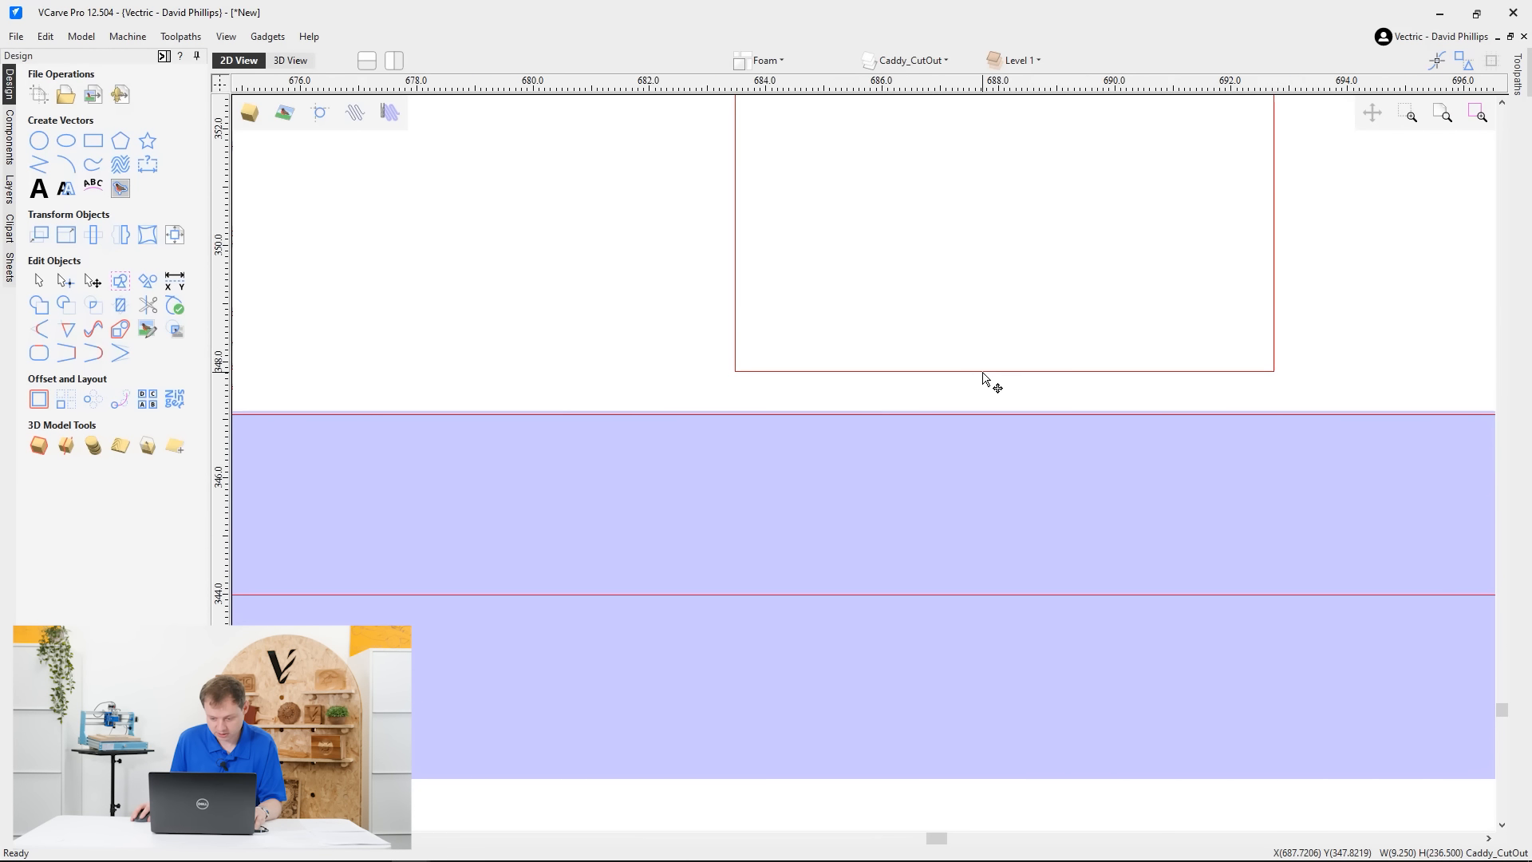
drag(988, 371, 987, 420)
Move the slot rectangle in the second end panel straight down until its lower end meets the panel's bottom edge line
scroll(1069, 512, down, 2)
scroll(1069, 511, down, 15)
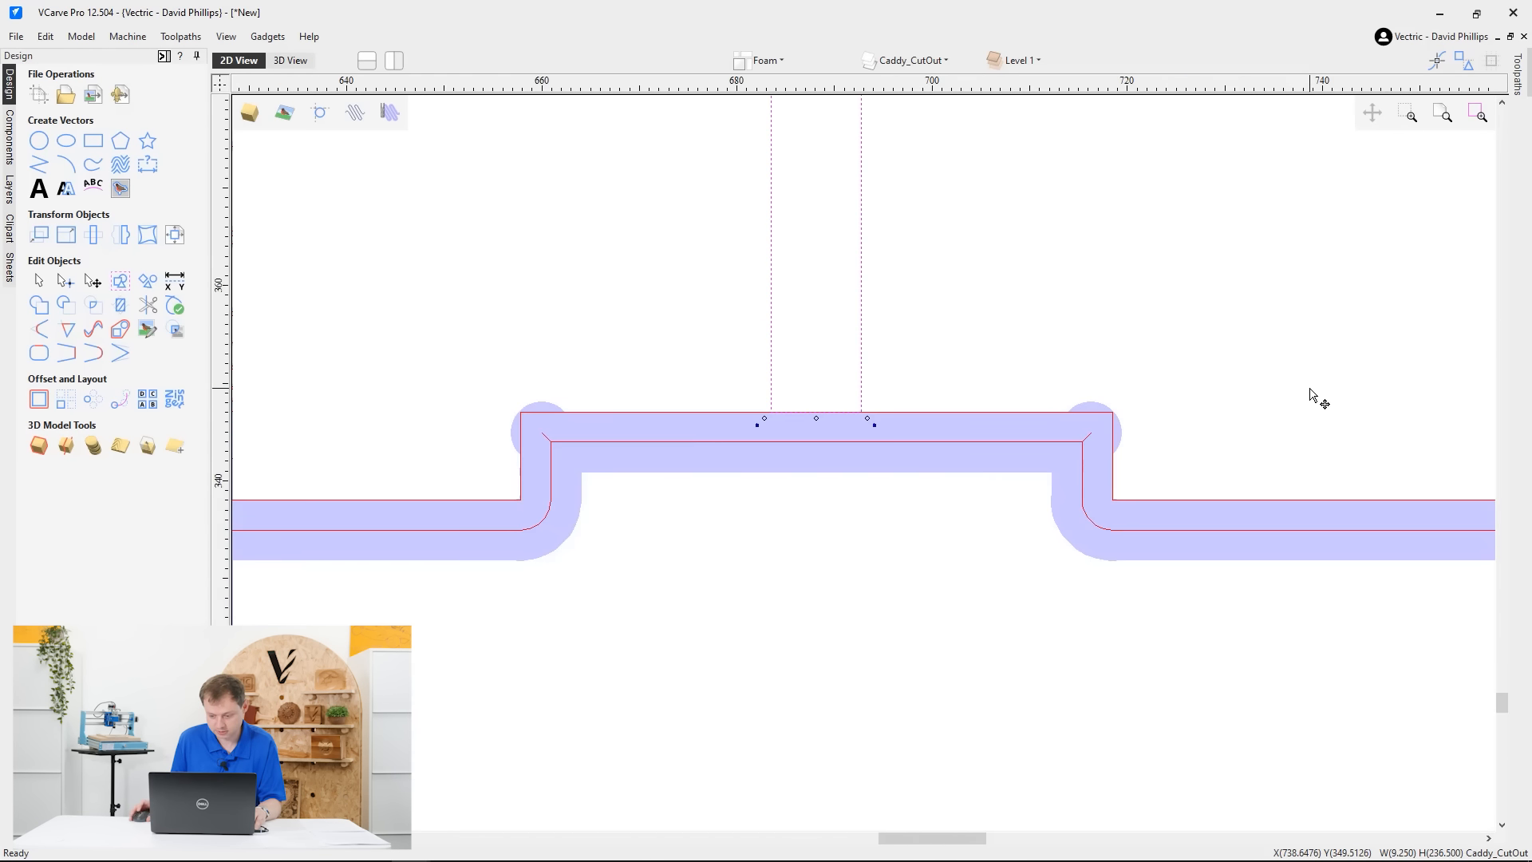
scroll(1162, 558, up, 15)
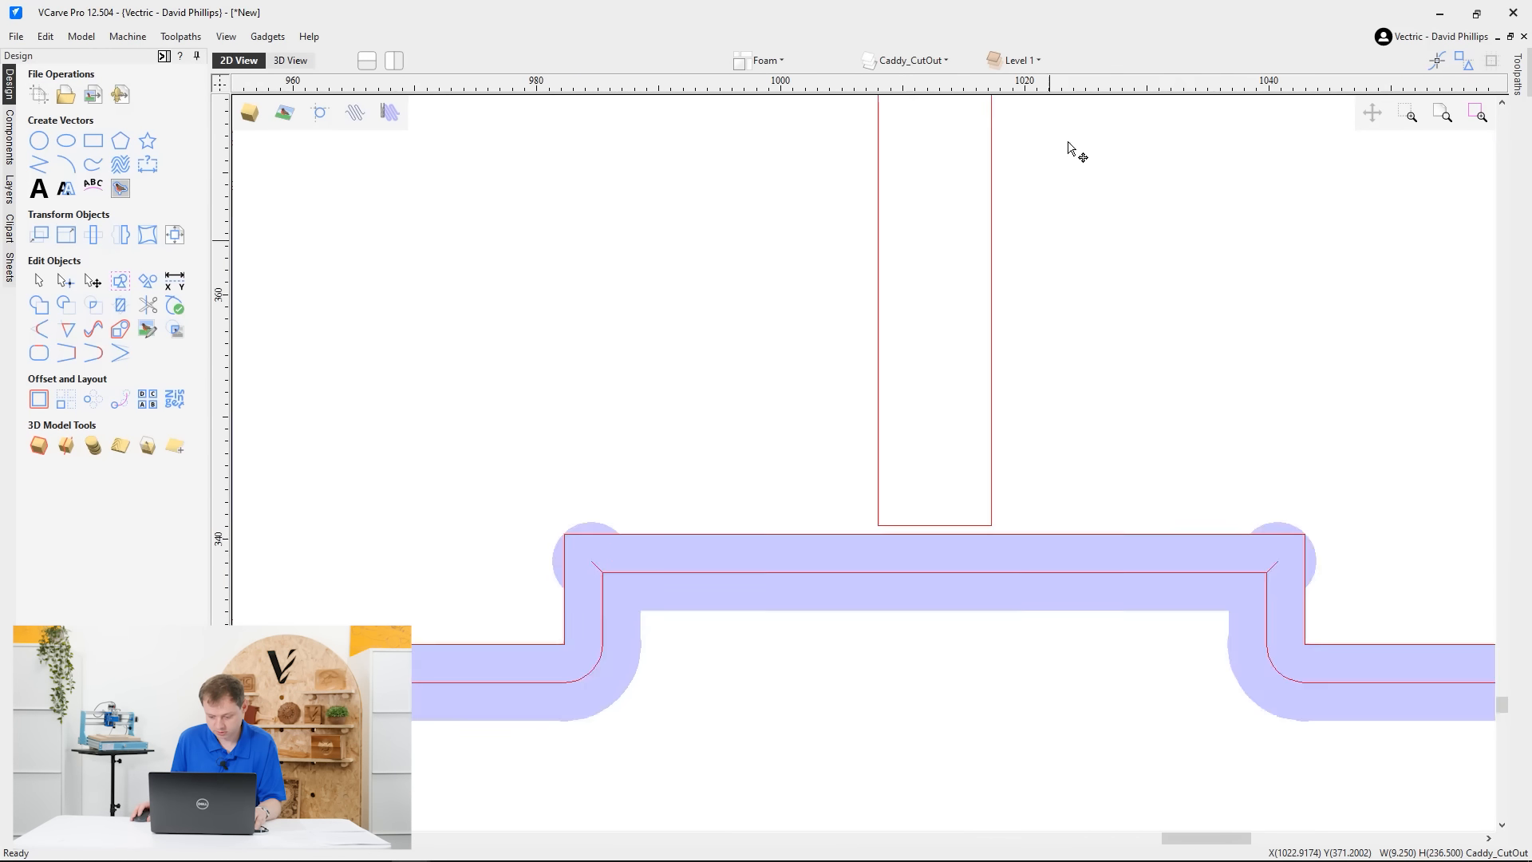
click(853, 441)
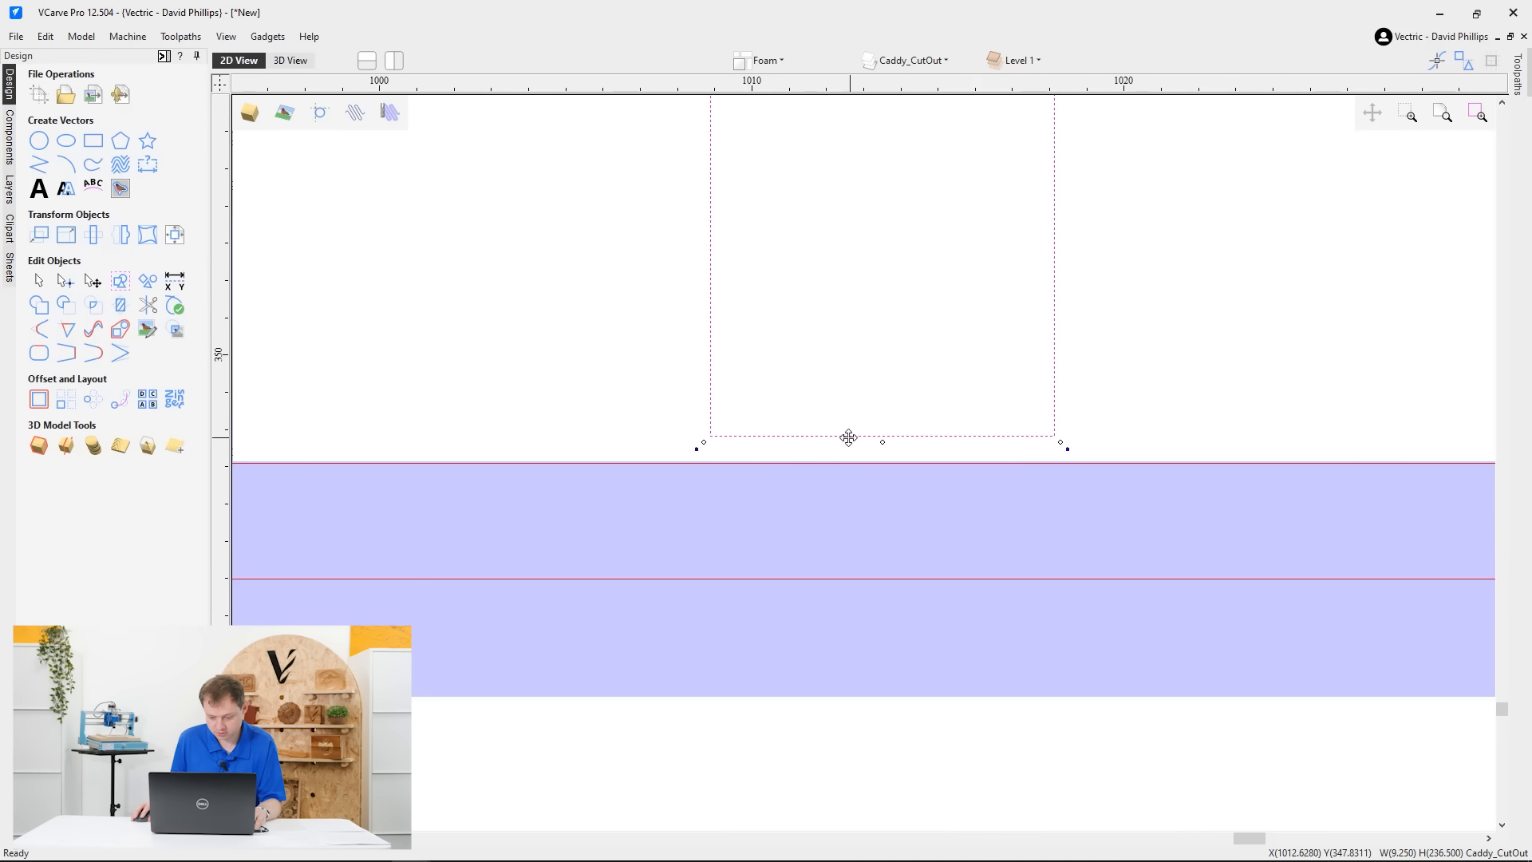
drag(848, 438, 846, 463)
scroll(883, 780, down, 15)
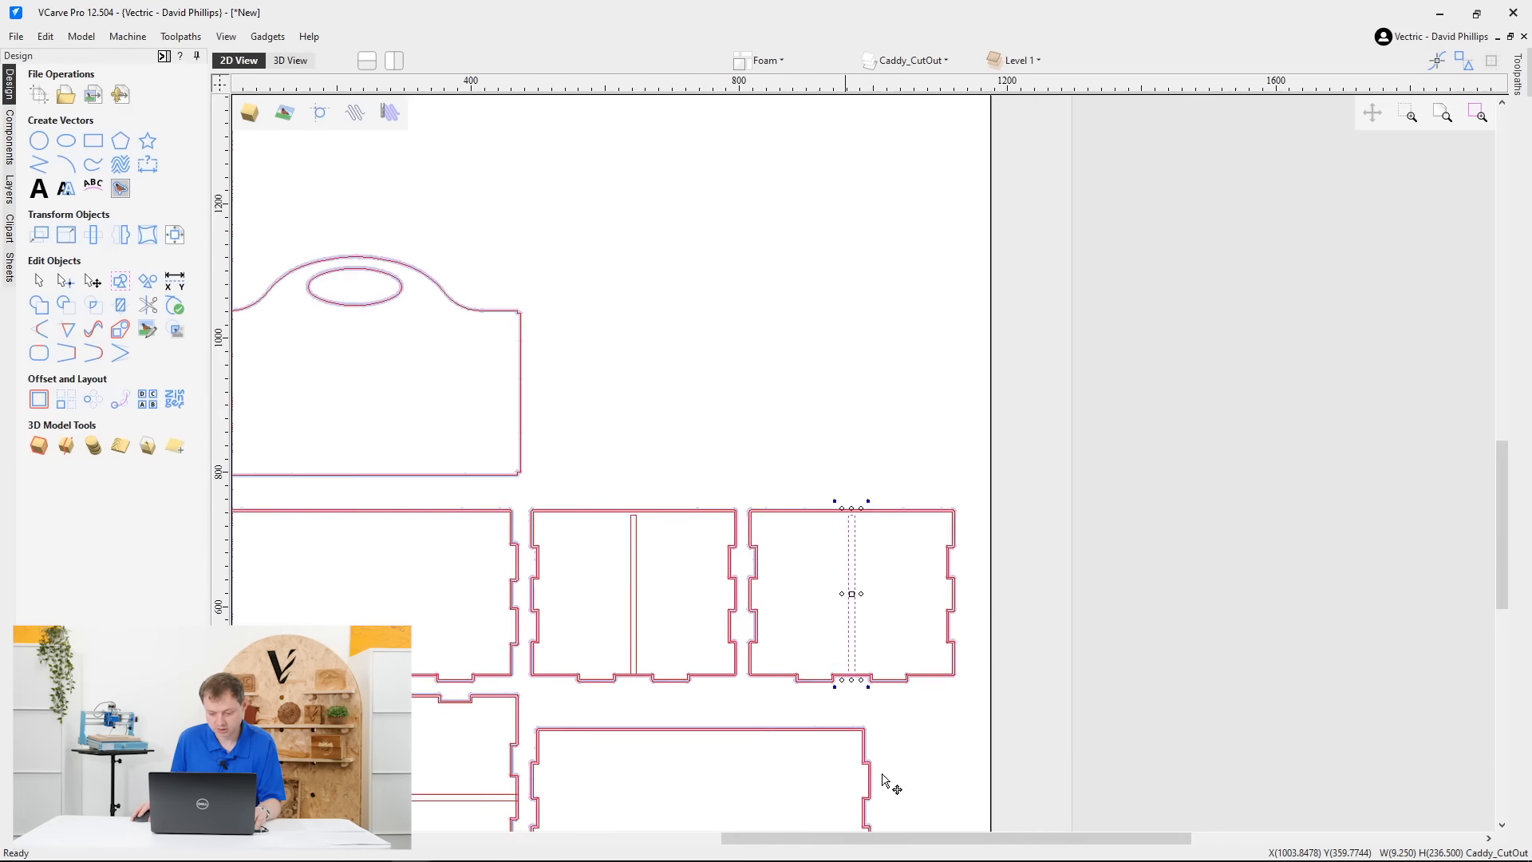
Add dog-bone fillets with a 3.175 mm radius to the two upper corners of the first end panel's slot
scroll(721, 619, up, 10)
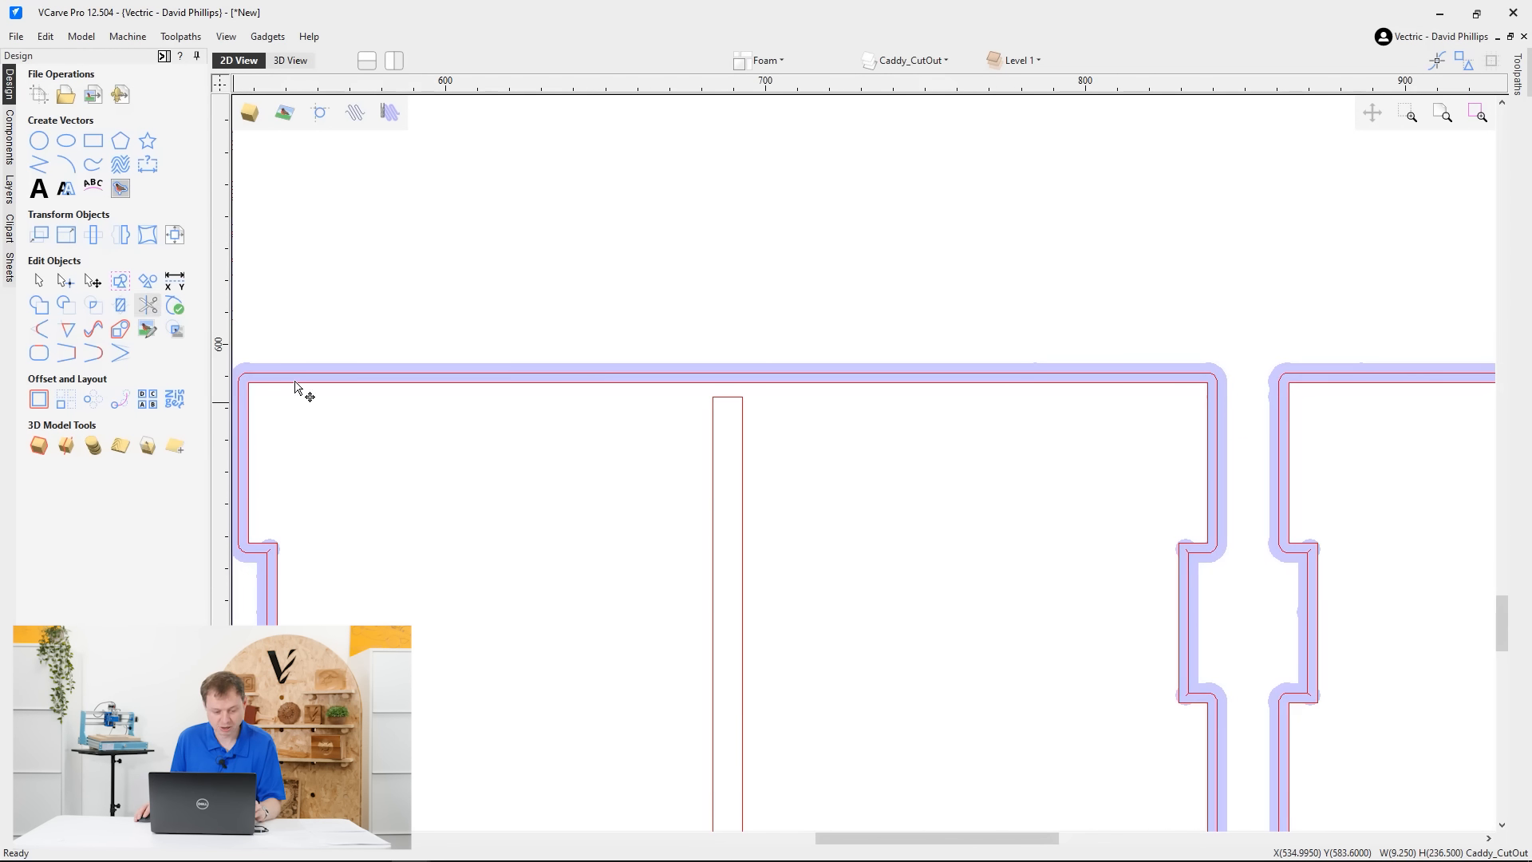
click(41, 329)
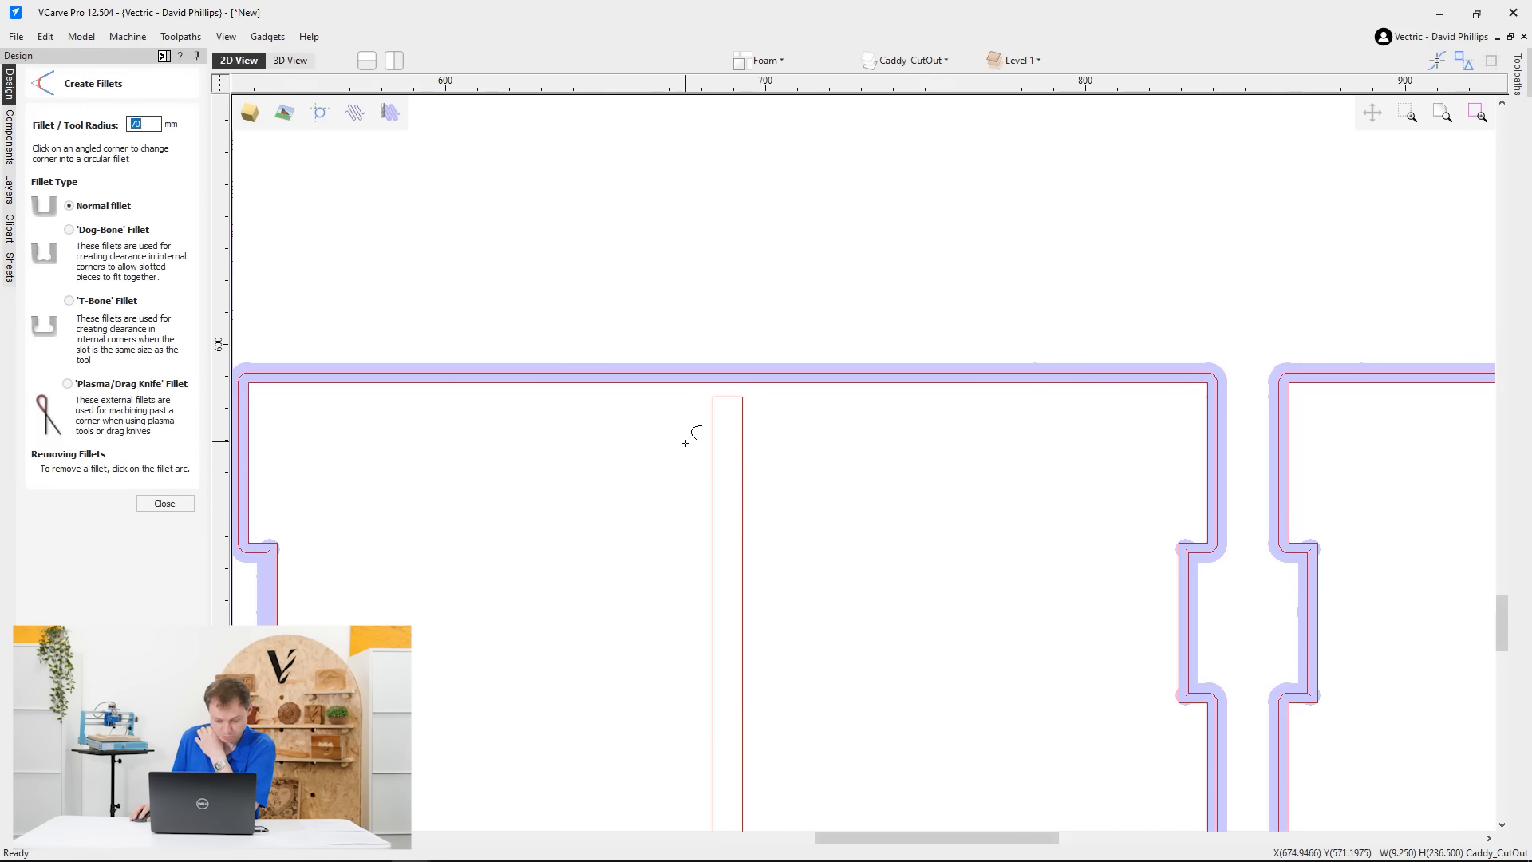
click(108, 231)
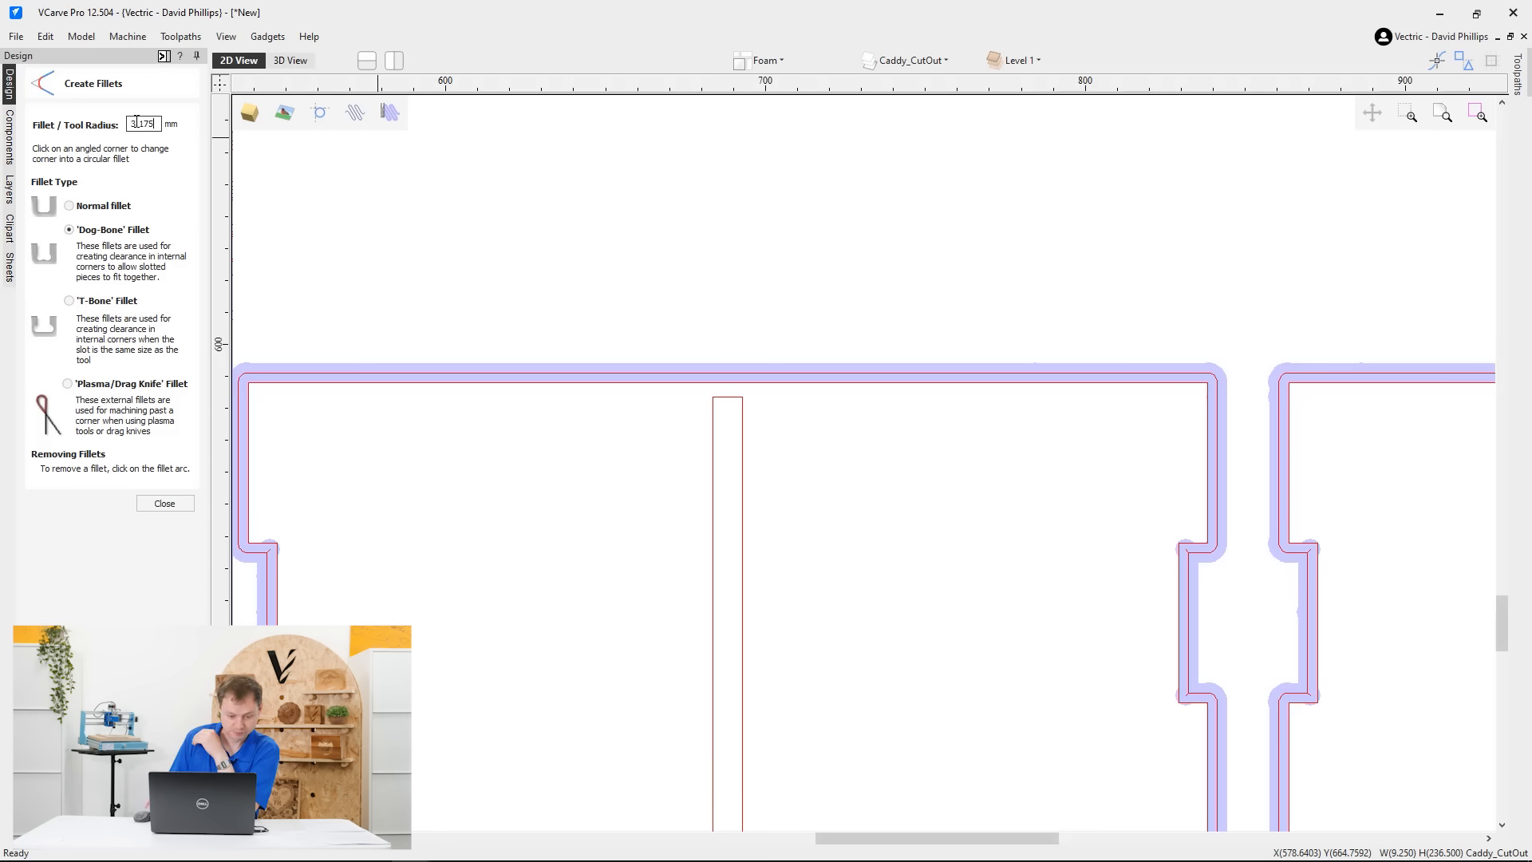
click(722, 398)
scroll(866, 476, down, 5)
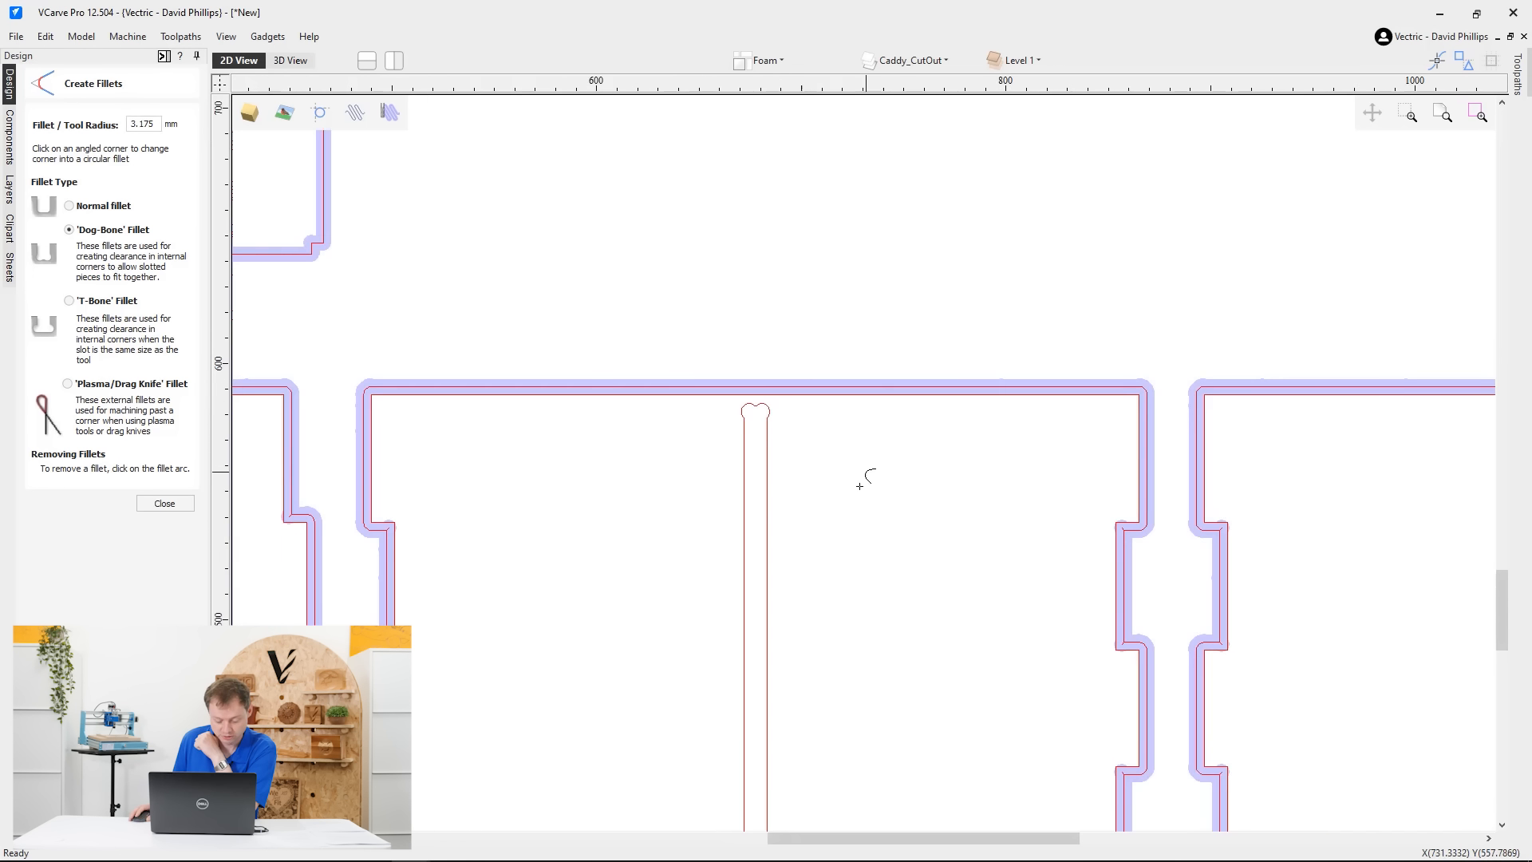
scroll(896, 434, up, 8)
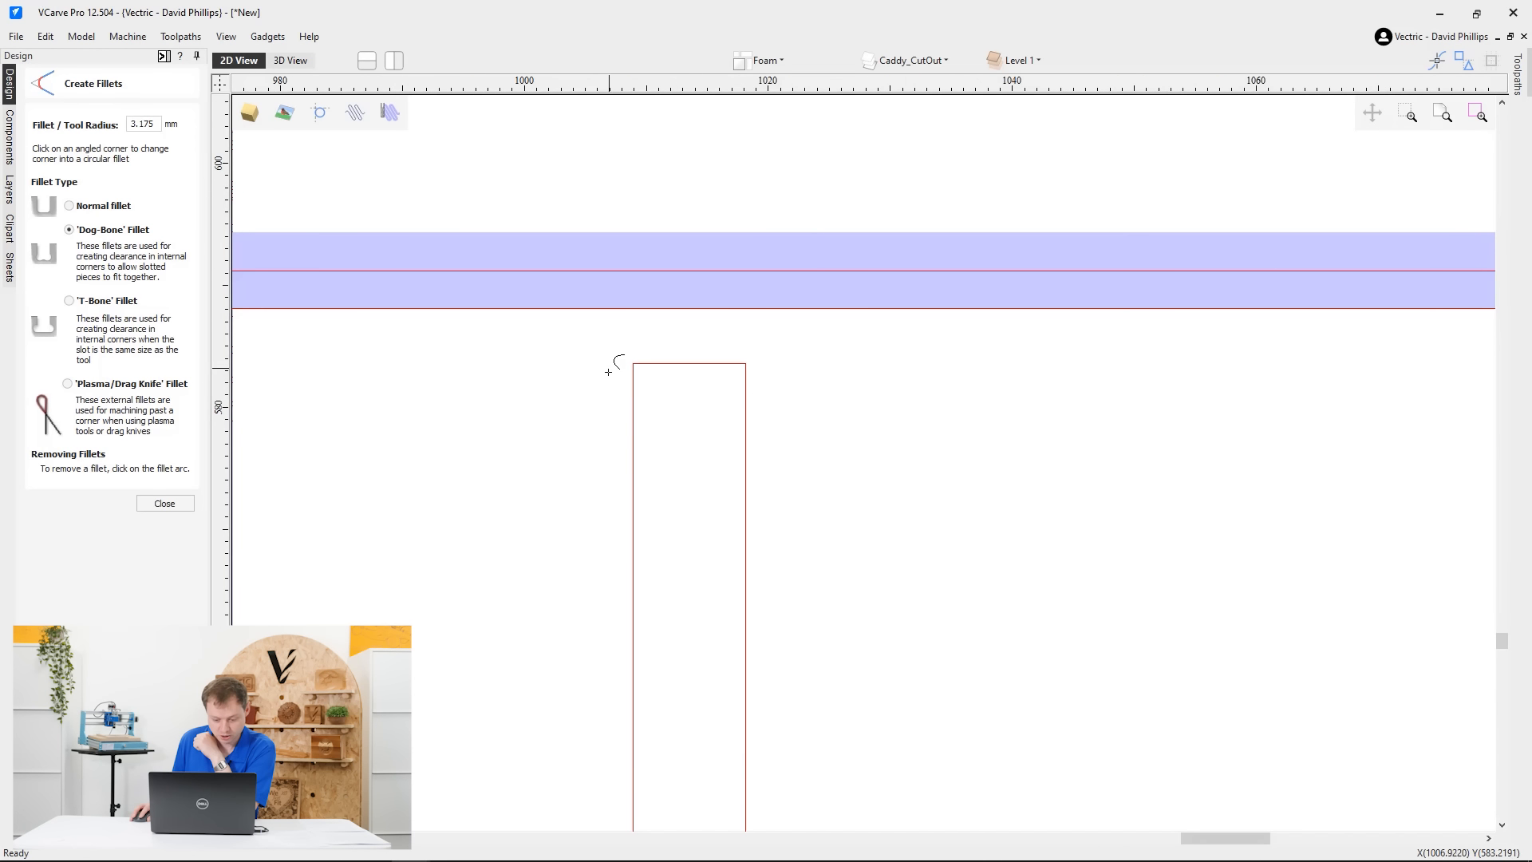
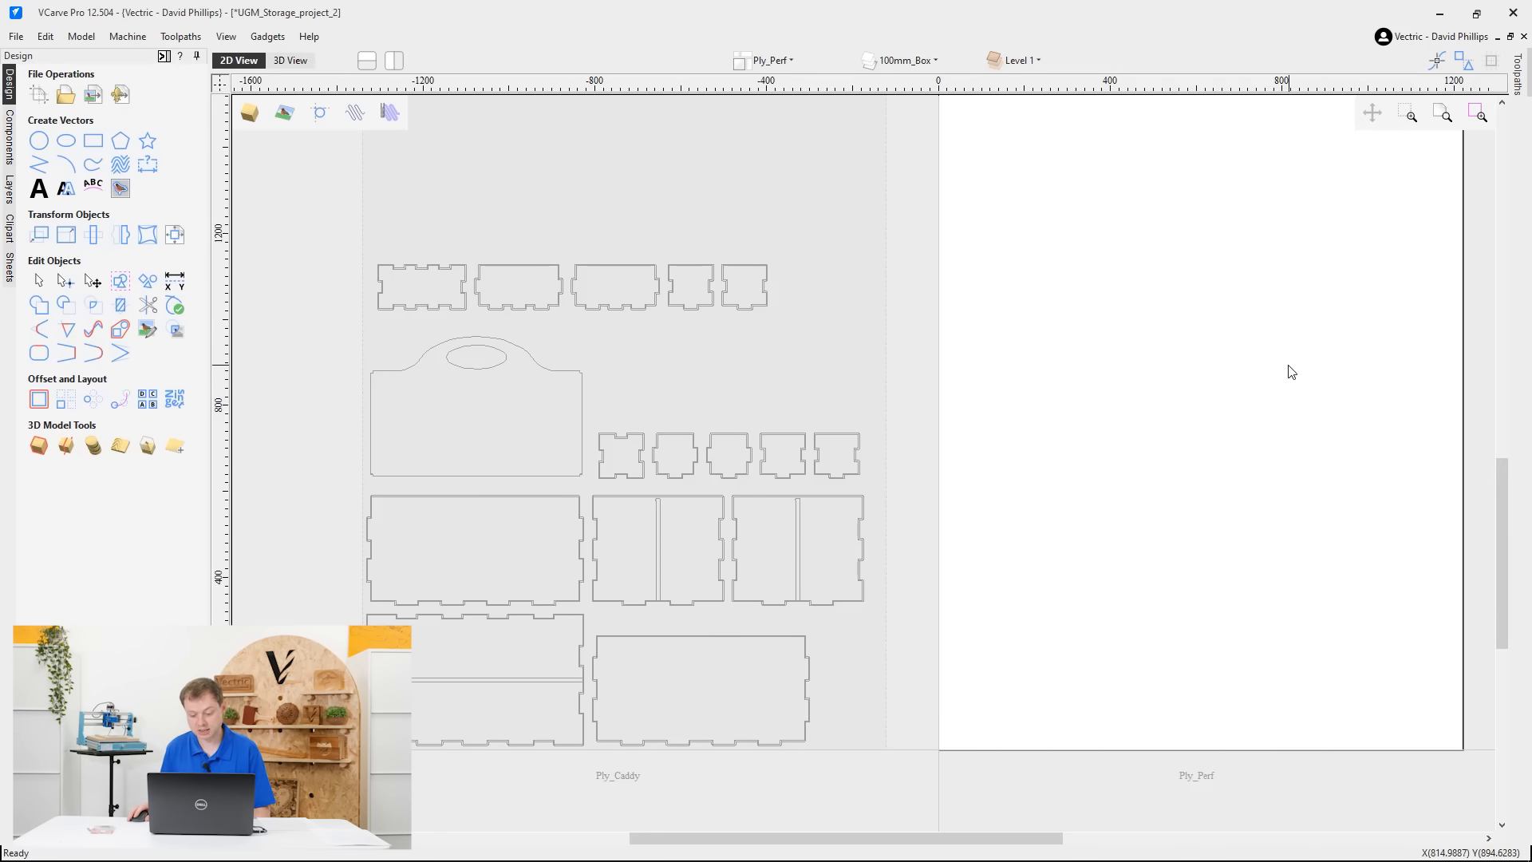
Draw a square-cornered rectangle 600 mm wide and 900 mm high on the Ply_Perf sheet, with its lower-left corner at X 0, Y 0
scroll(1285, 369, down, 3)
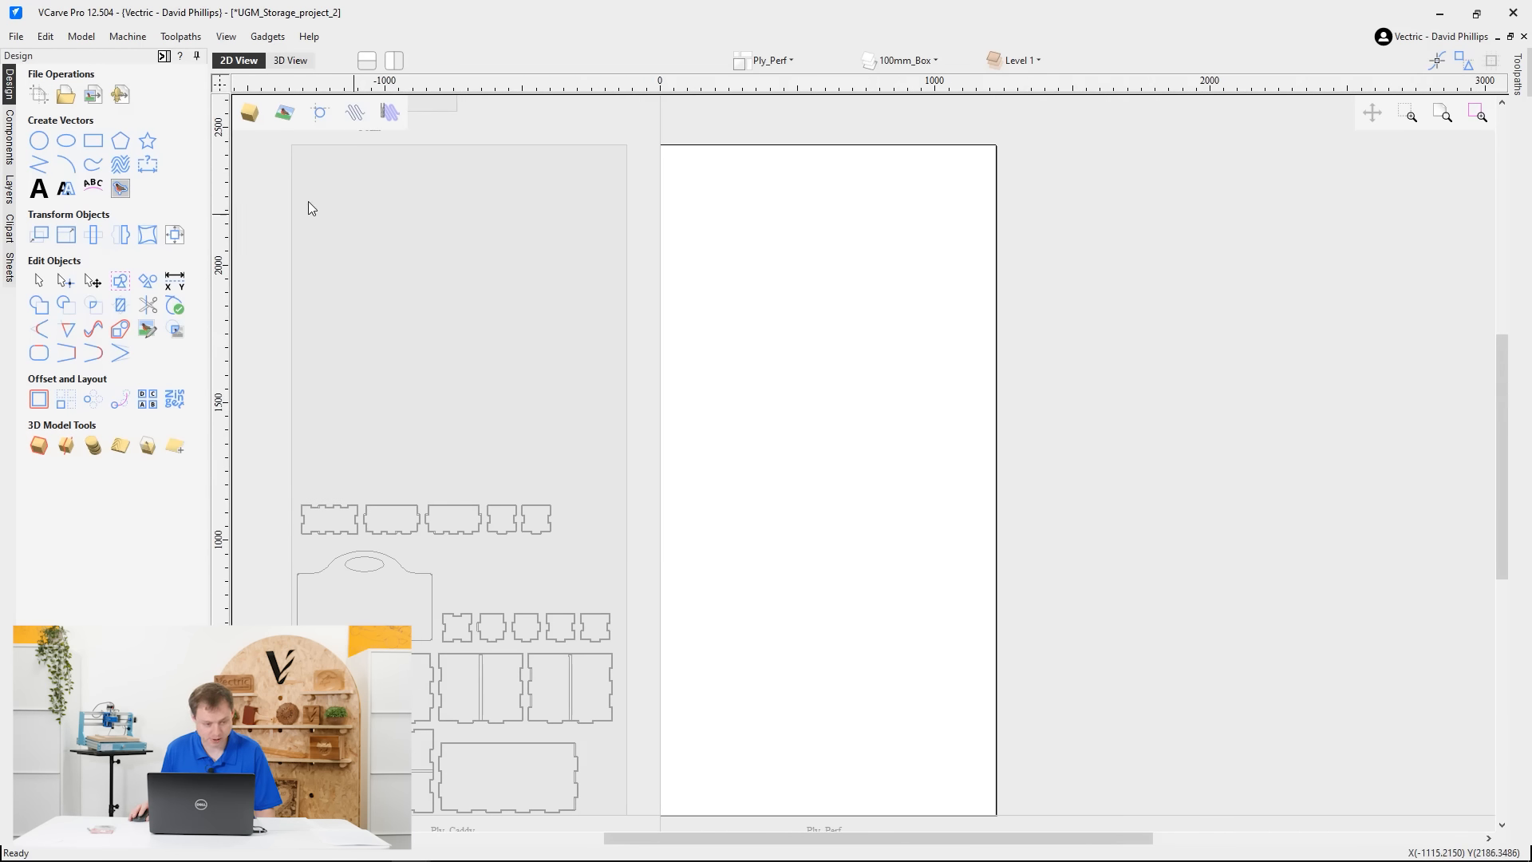
click(93, 142)
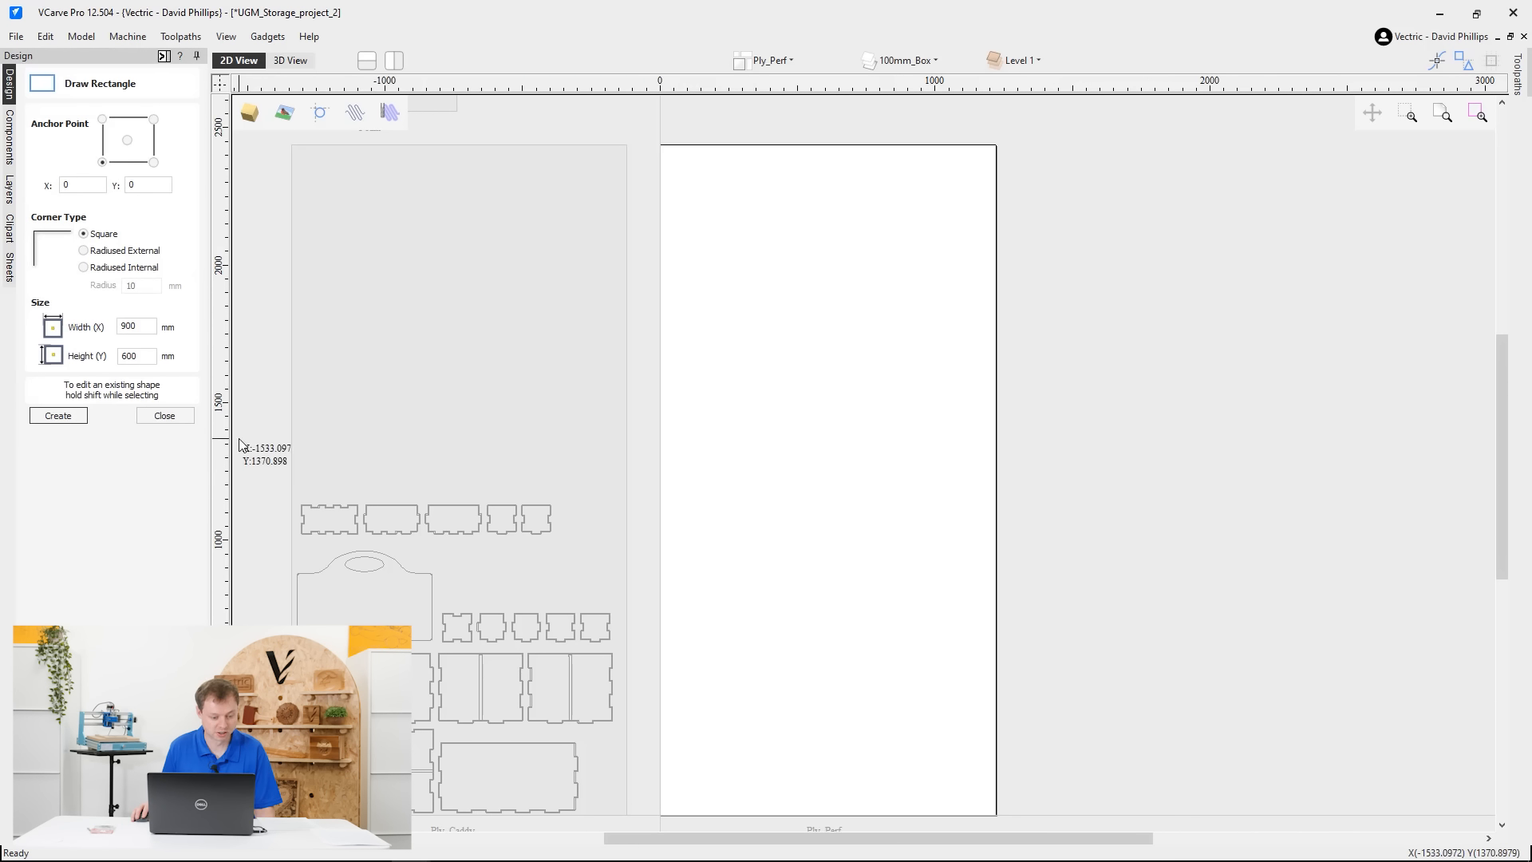
click(148, 325)
double_click(147, 325)
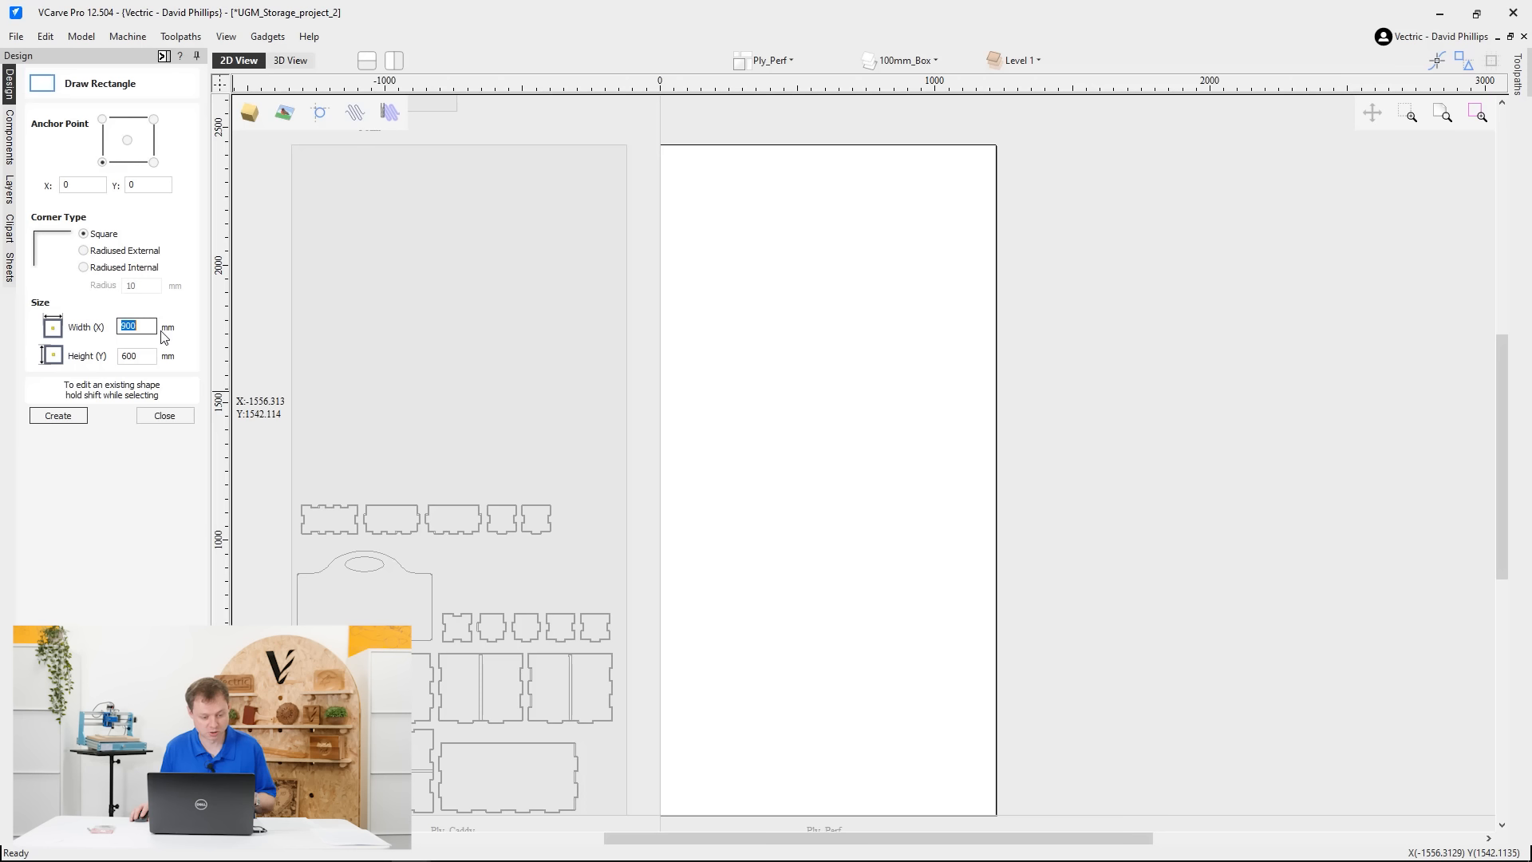
text(600)
key(Tab)
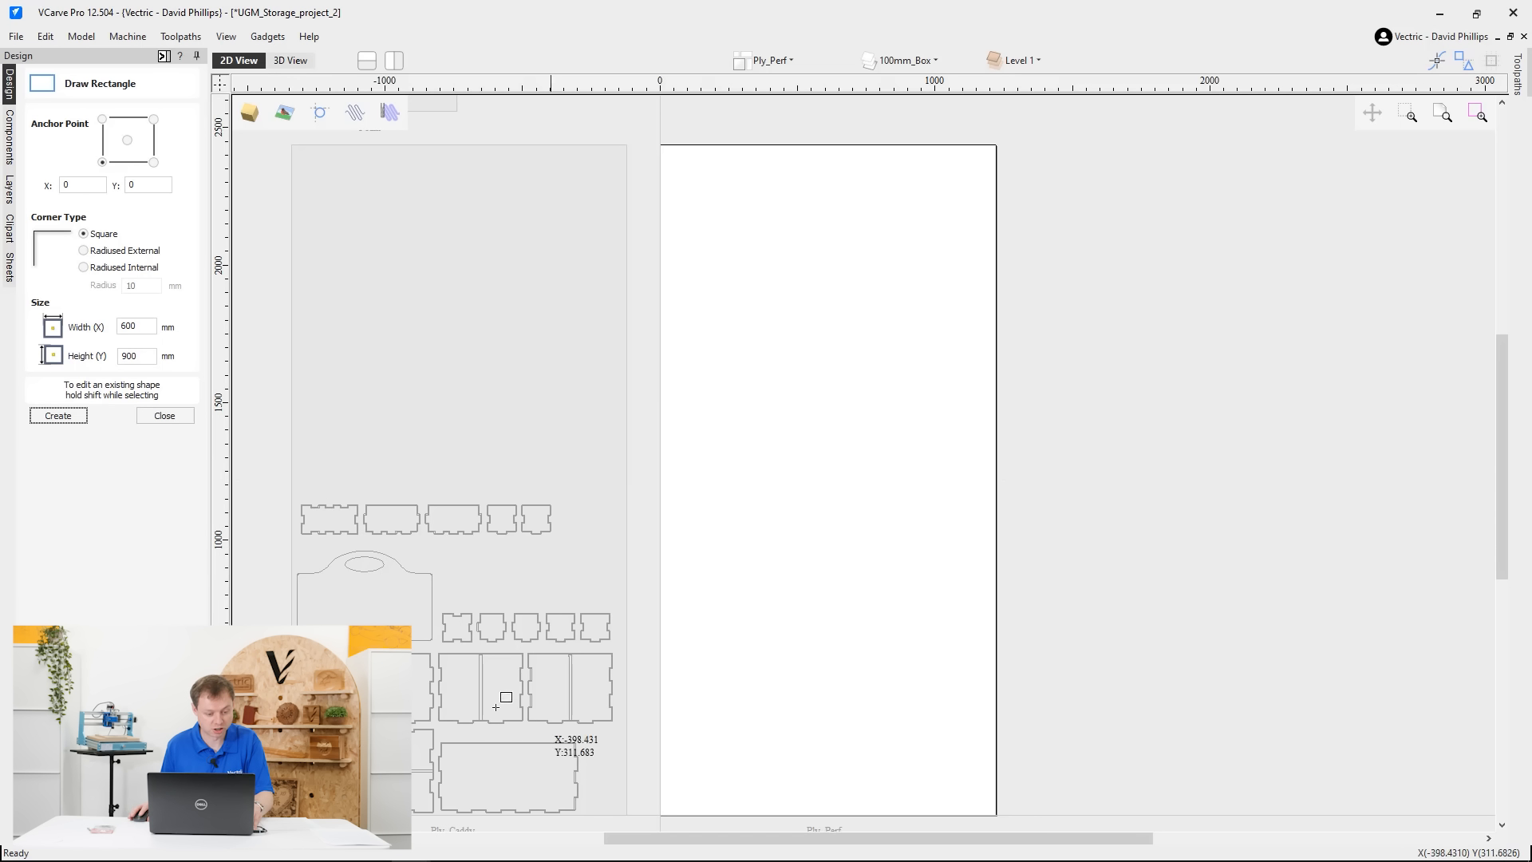
click(658, 814)
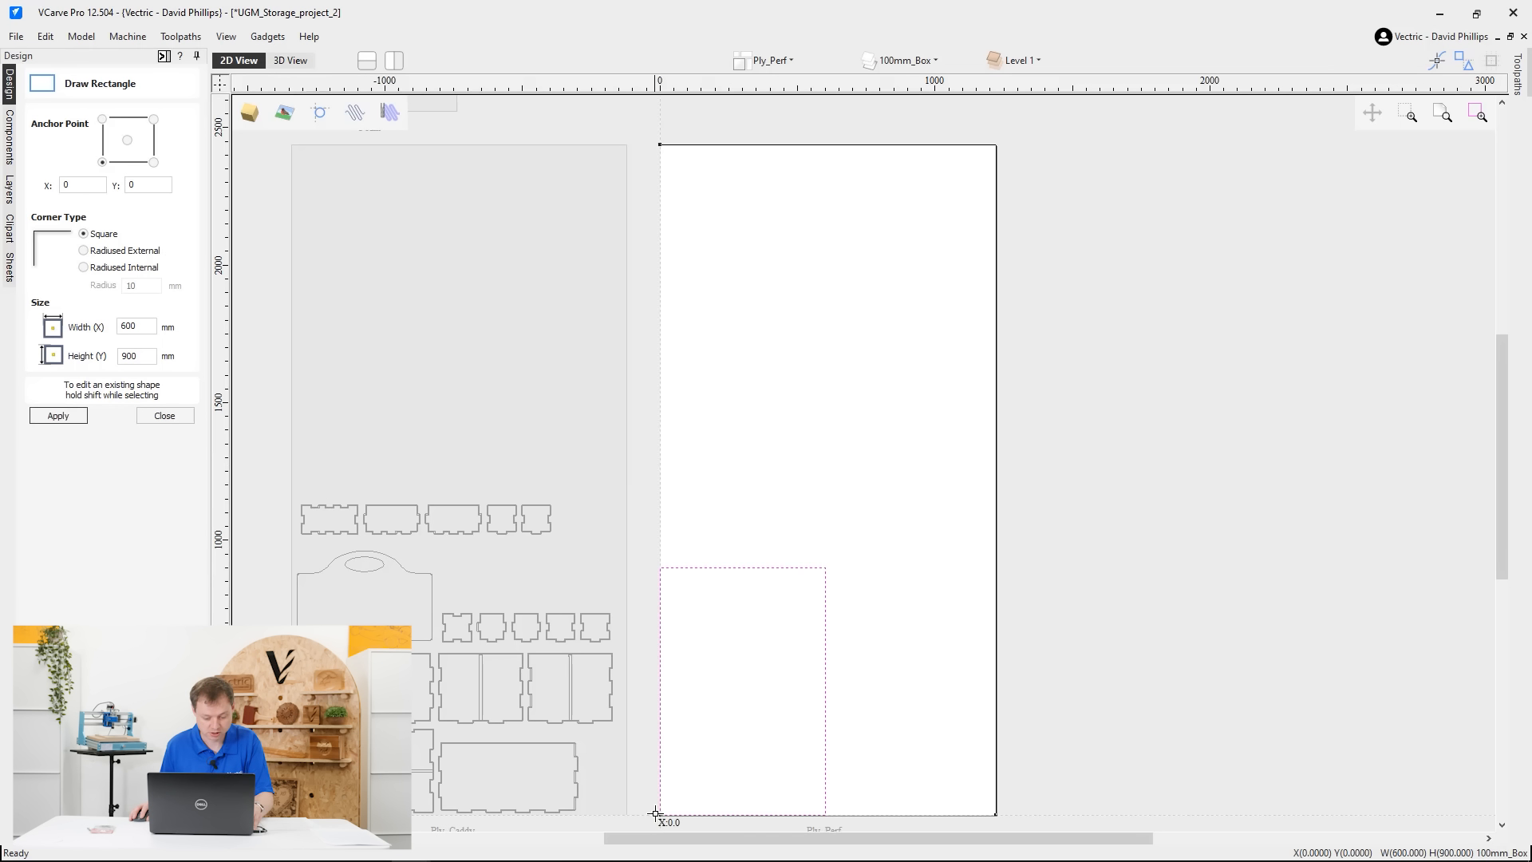
click(191, 419)
Draw an ellipse 280 mm wide and 160 mm high centred on the midpoint of the rectangle's top edge
scroll(807, 638, up, 1)
middle_drag(807, 633, 873, 454)
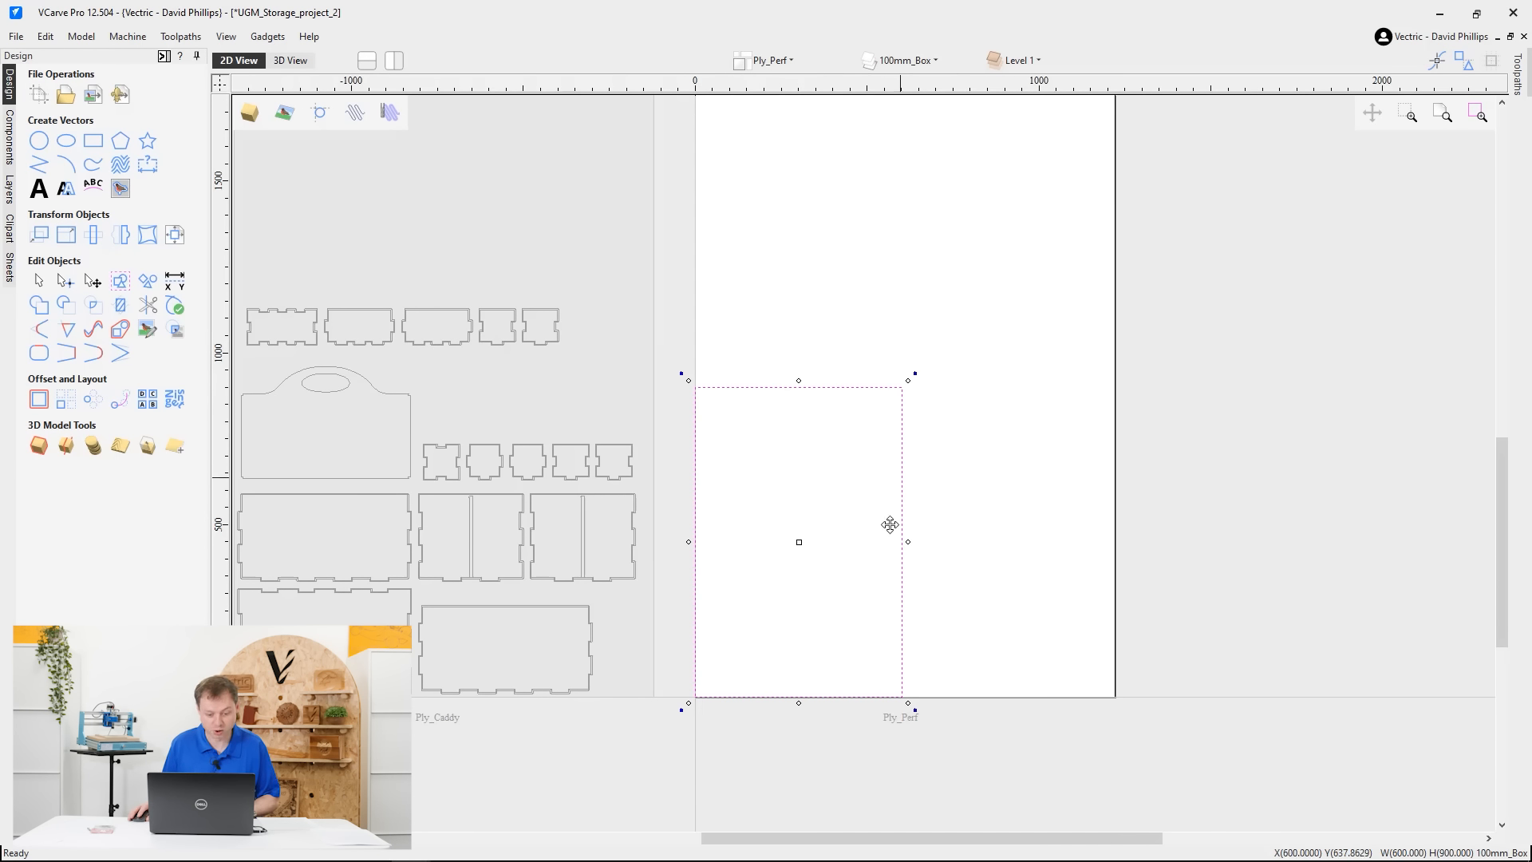
click(67, 140)
click(138, 229)
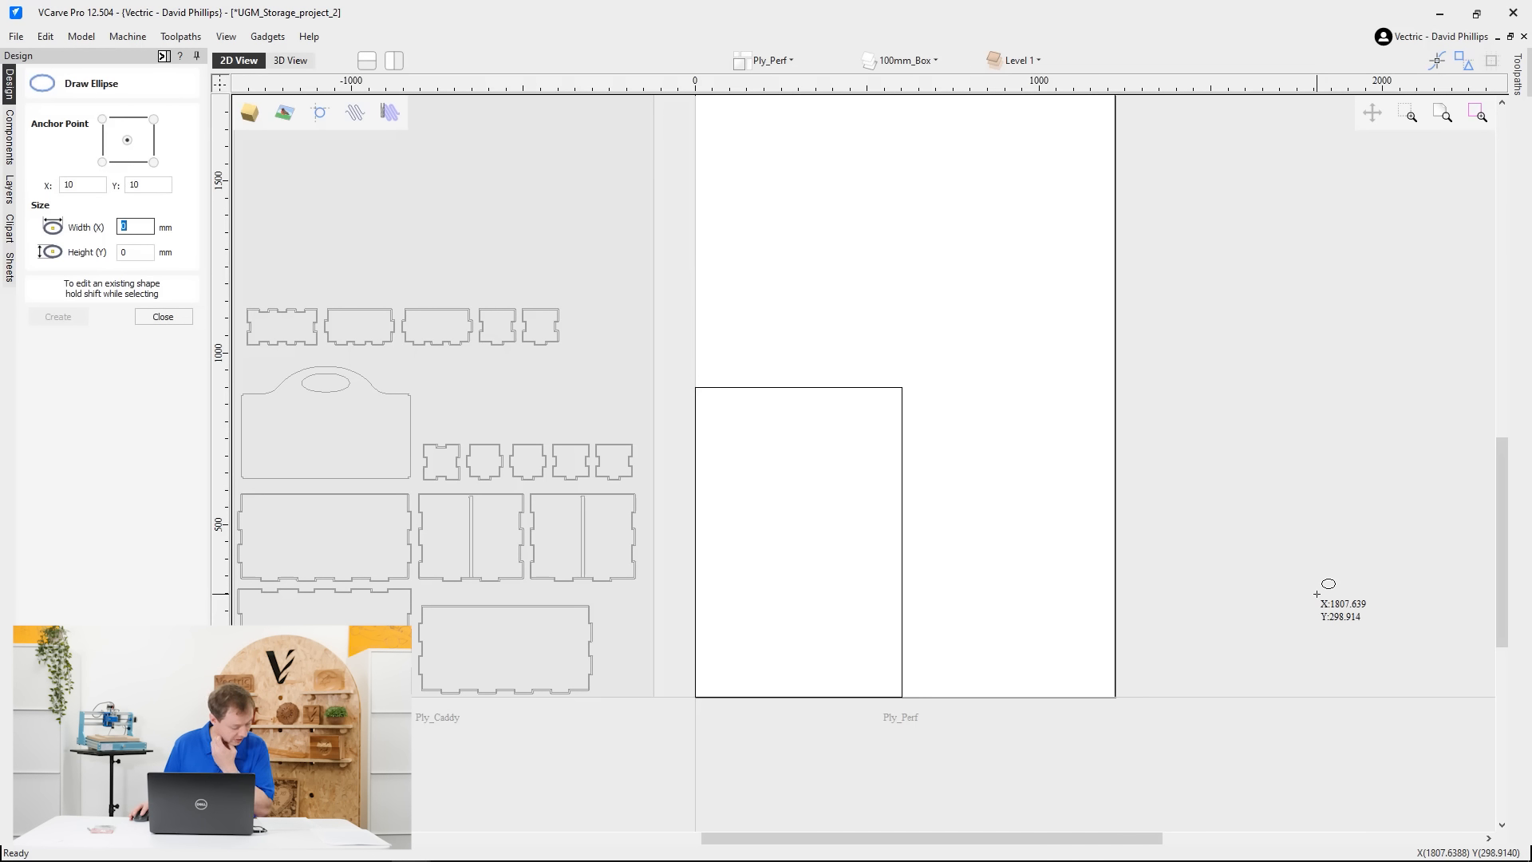
text(280)
key(Tab)
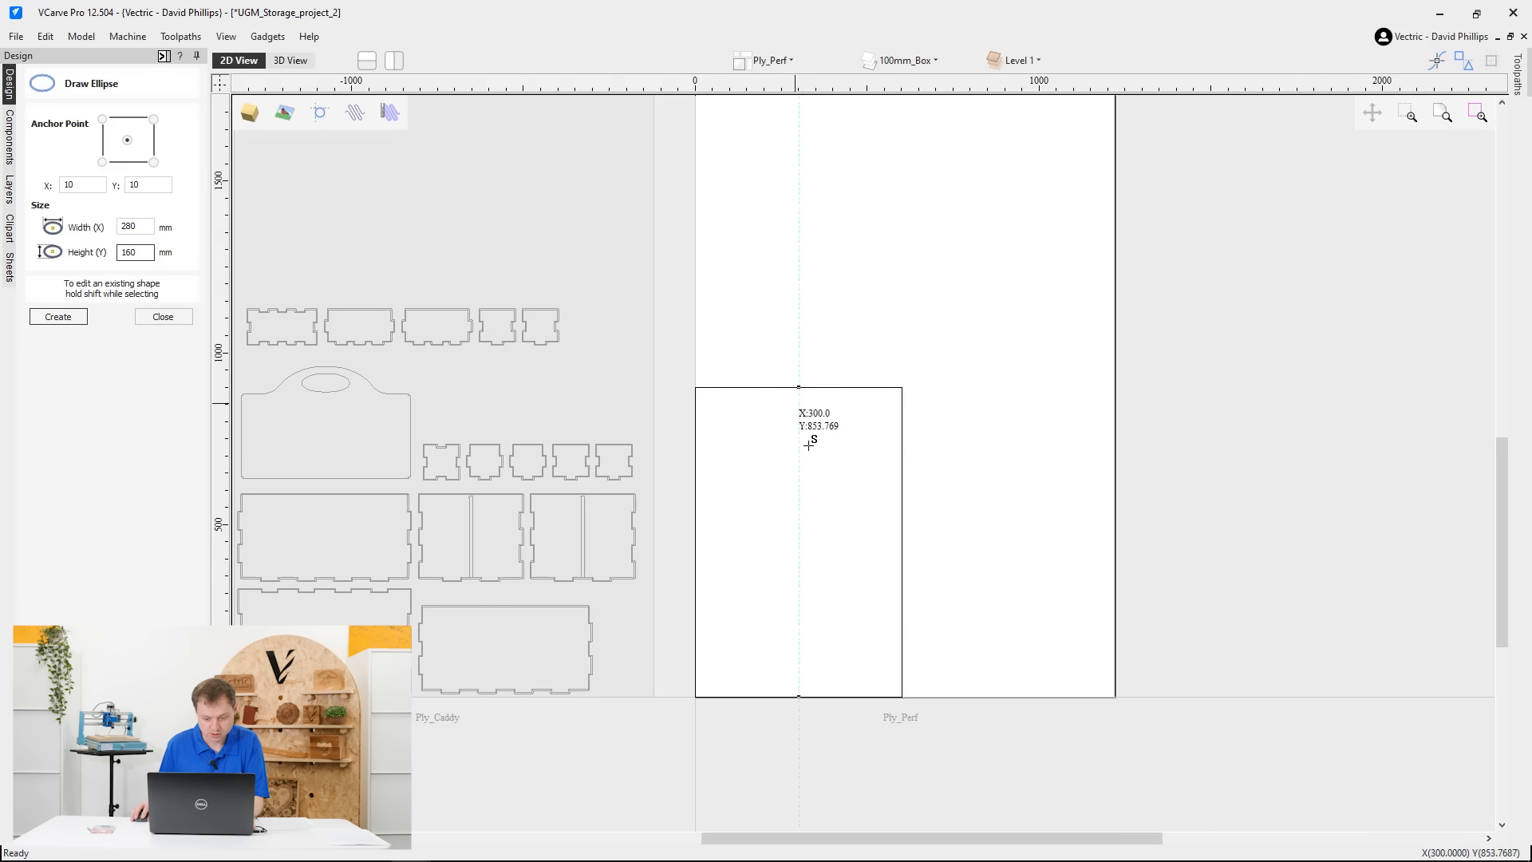
click(799, 387)
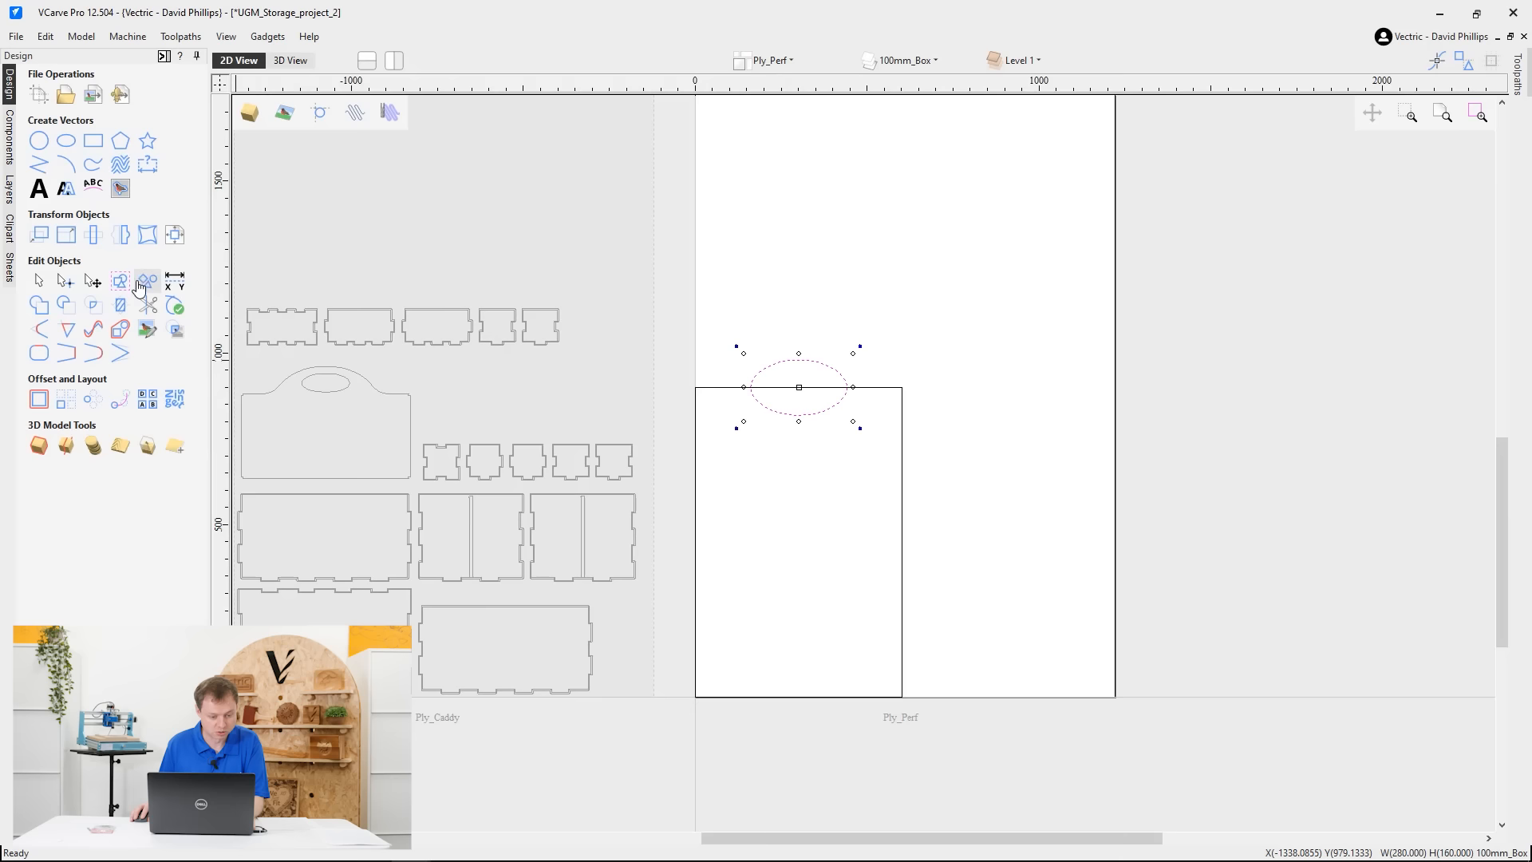
Trim away the ellipse's lower half and the rectangle's edge segment inside it to form one domed panel outline
click(147, 306)
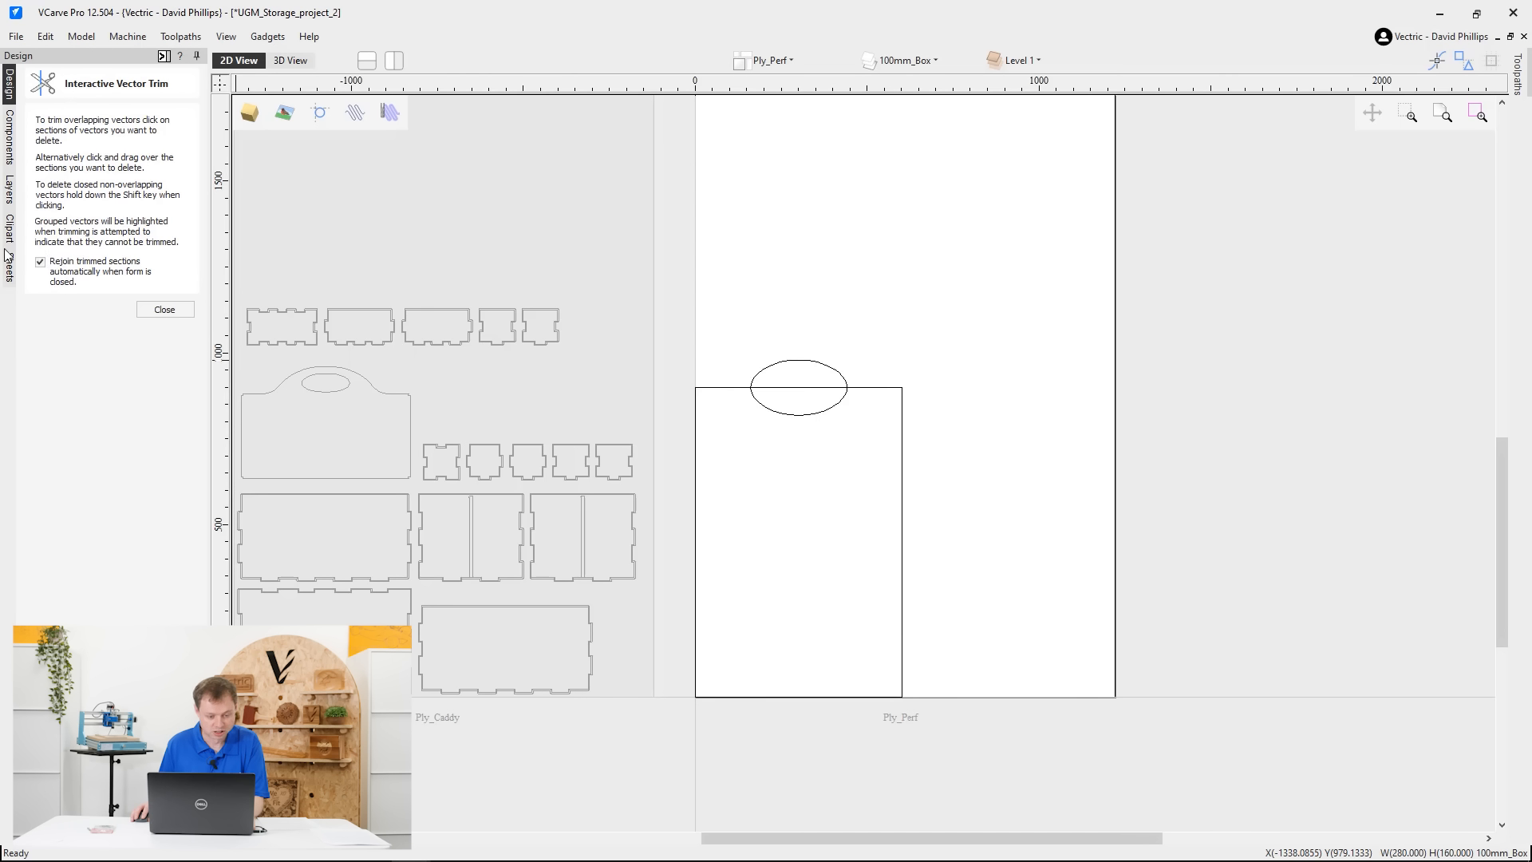
click(822, 409)
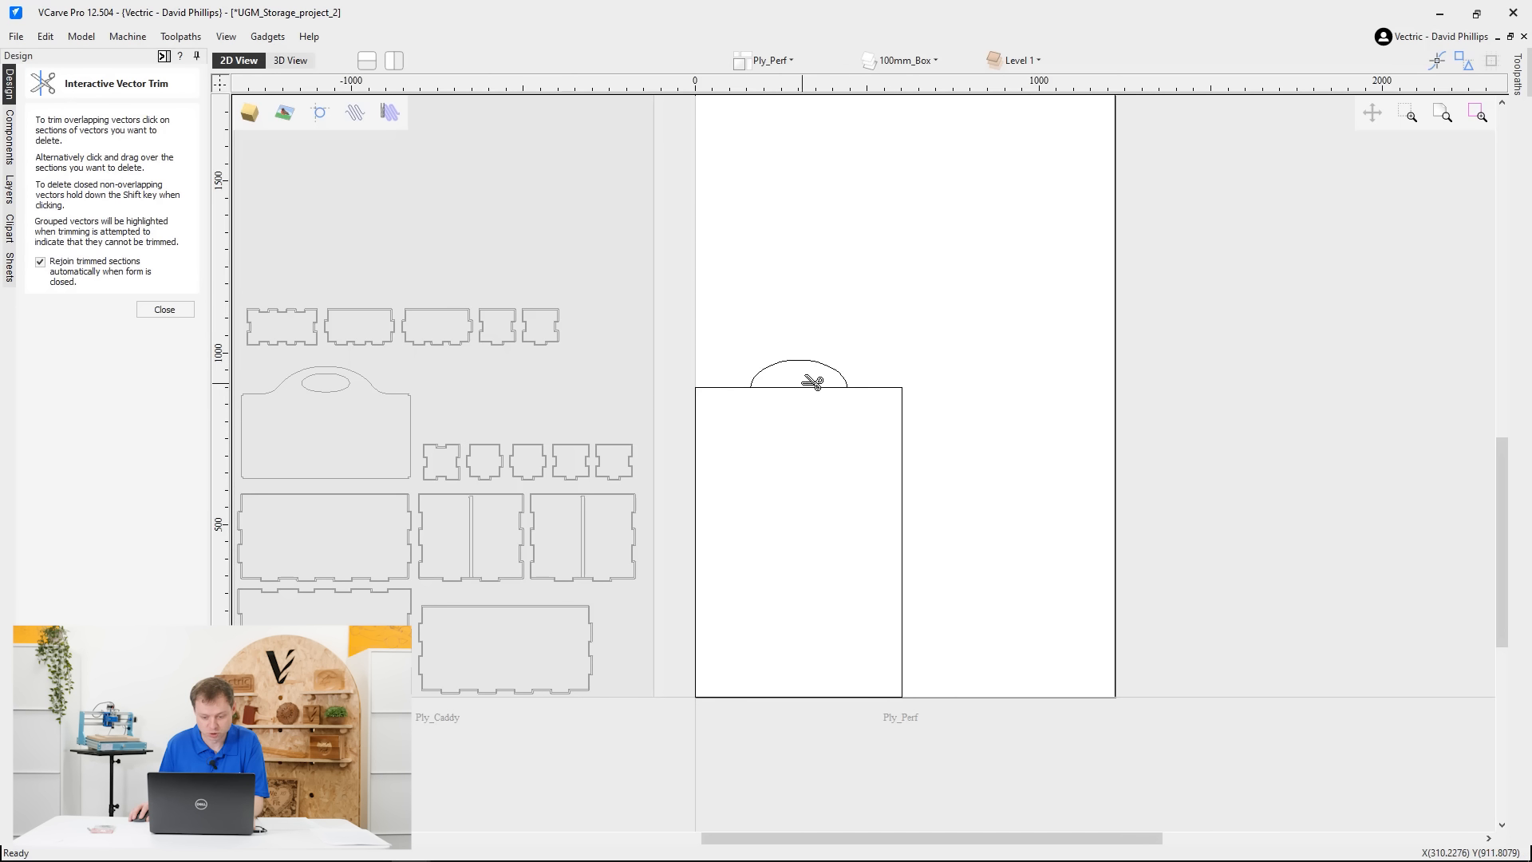
click(810, 387)
key(Escape)
Round the two inner corners where the dome meets the panel's top edge with normal fillets of 70 mm radius
scroll(773, 435, up, 2)
scroll(773, 436, up, 3)
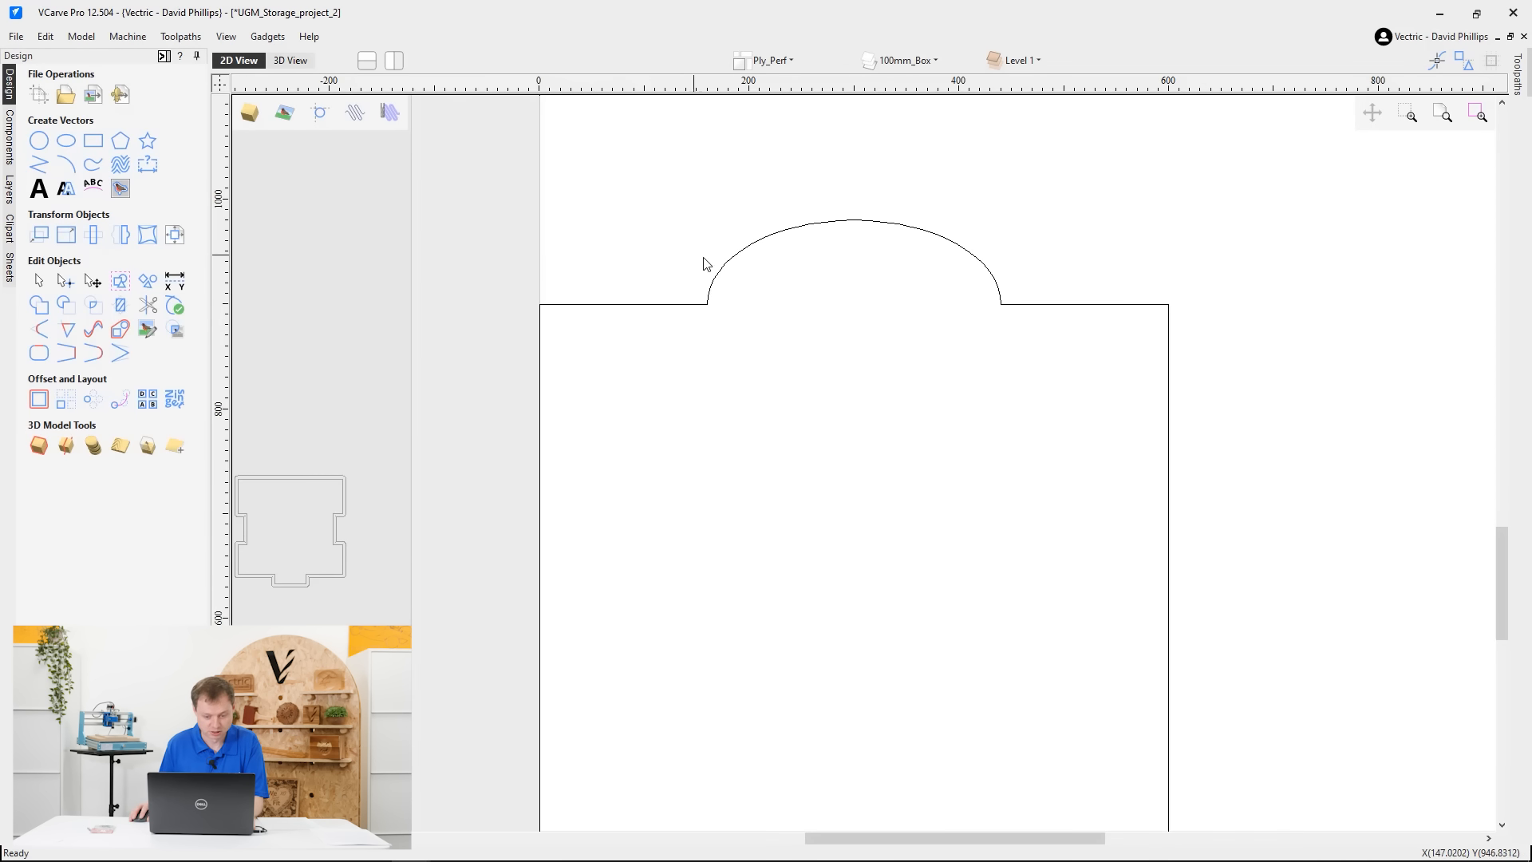
click(731, 266)
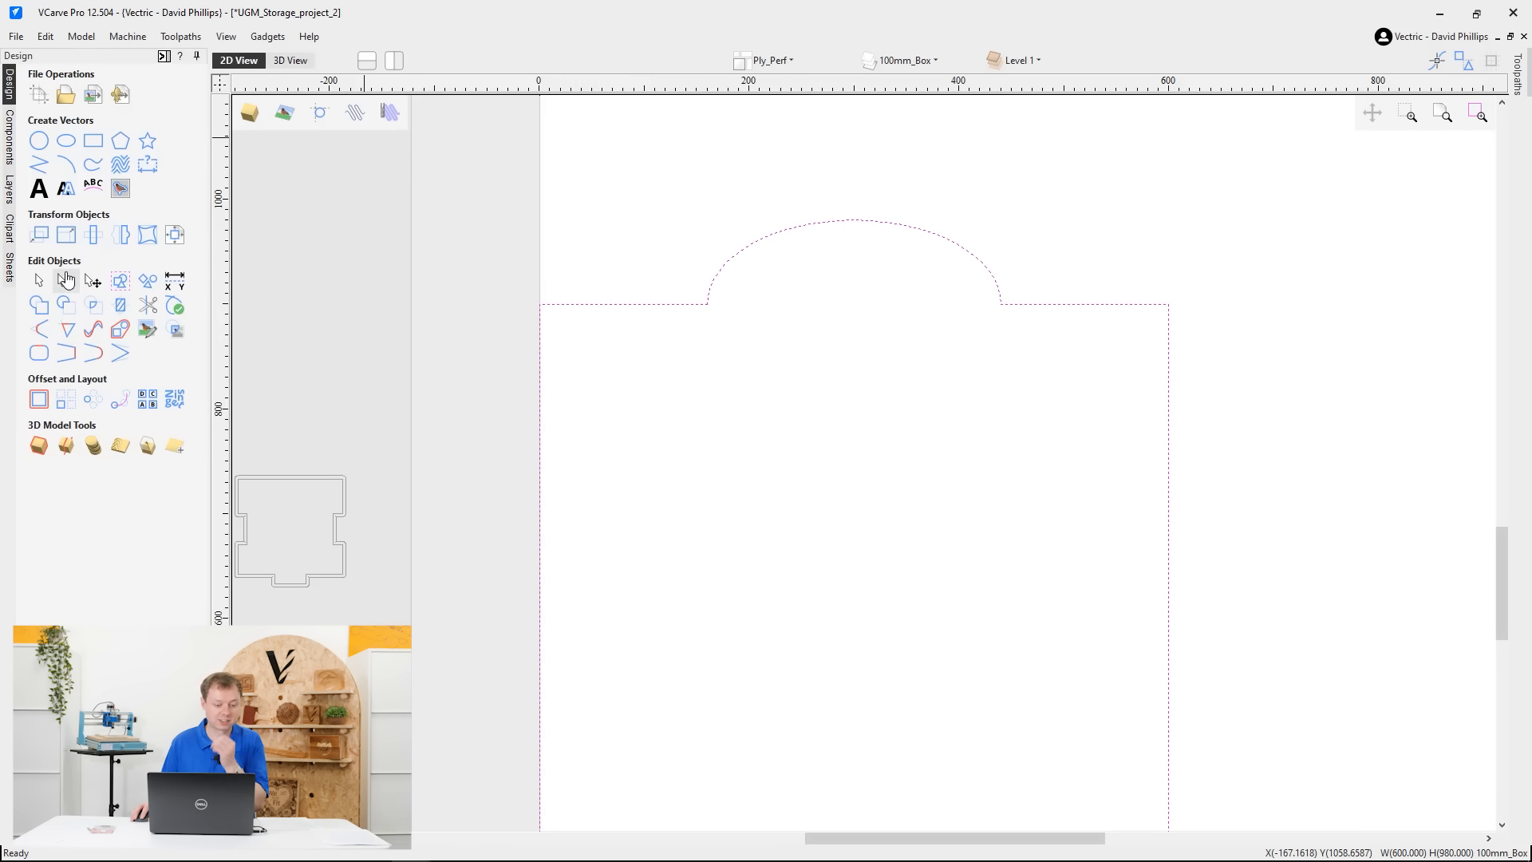
click(39, 353)
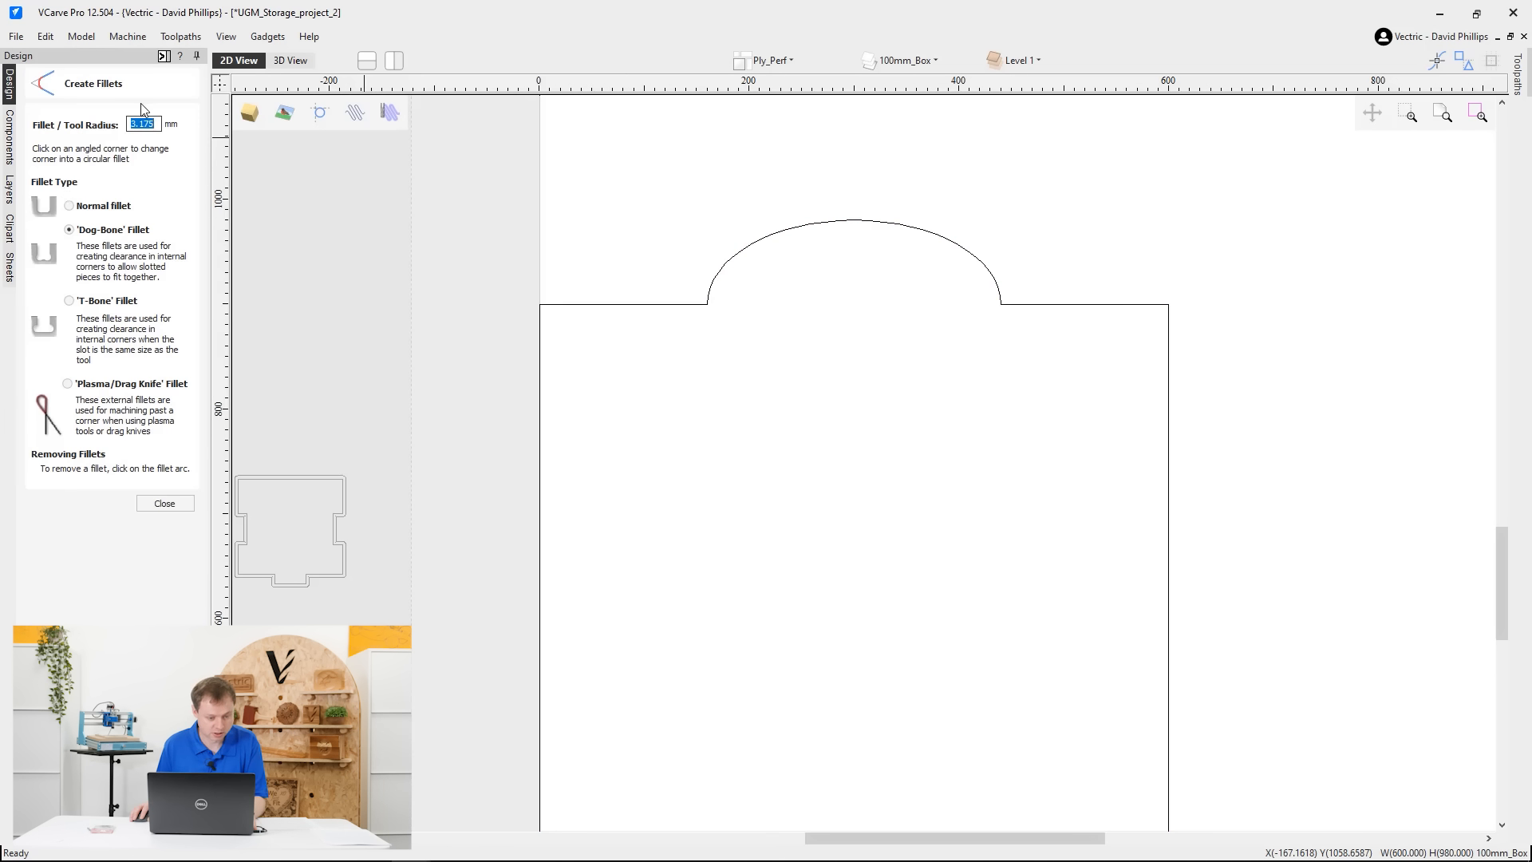
click(104, 205)
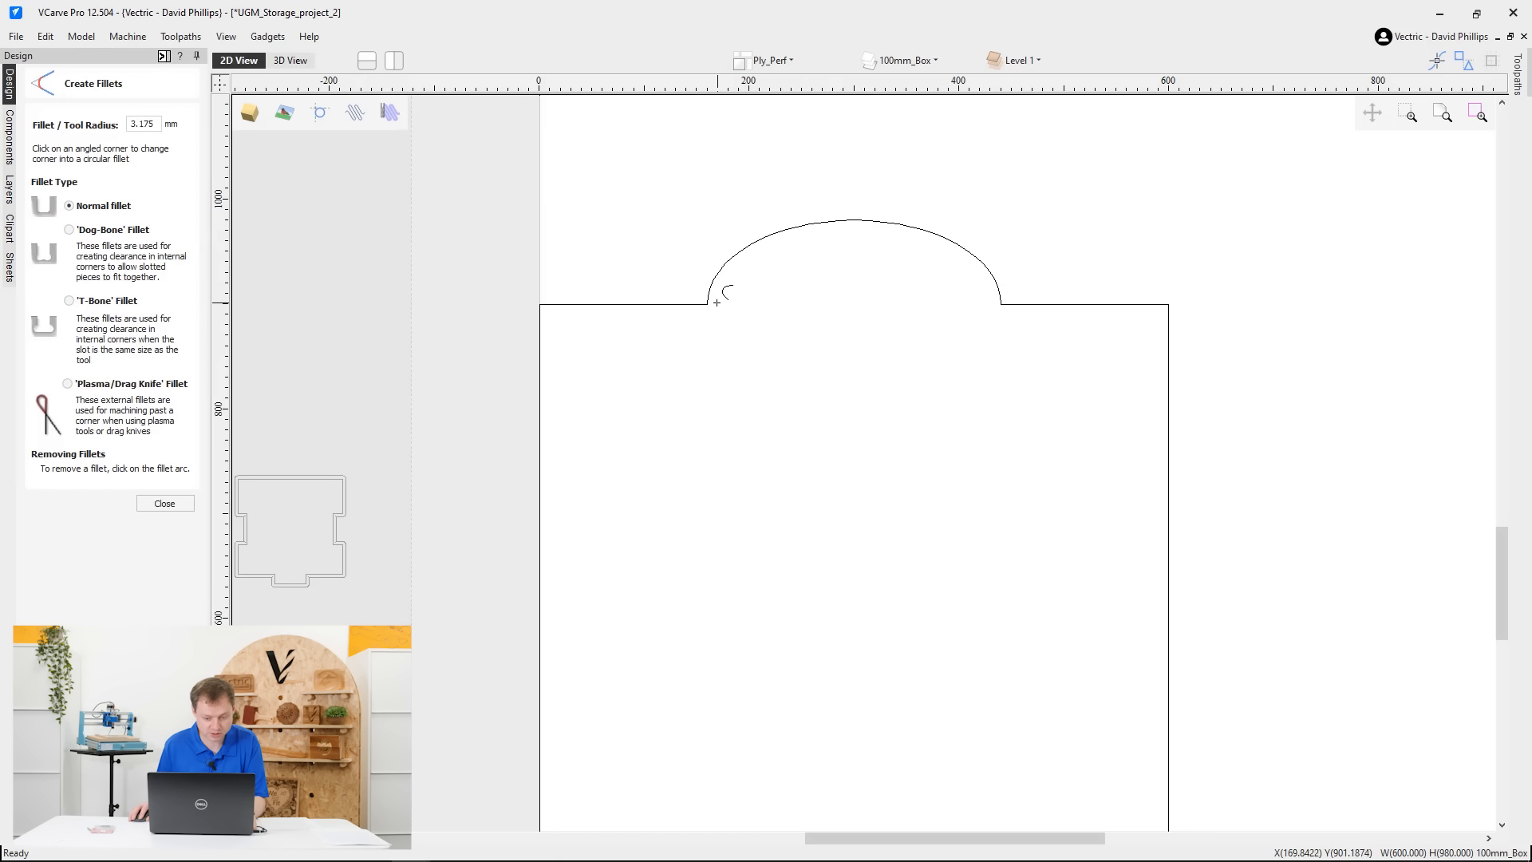
click(159, 126)
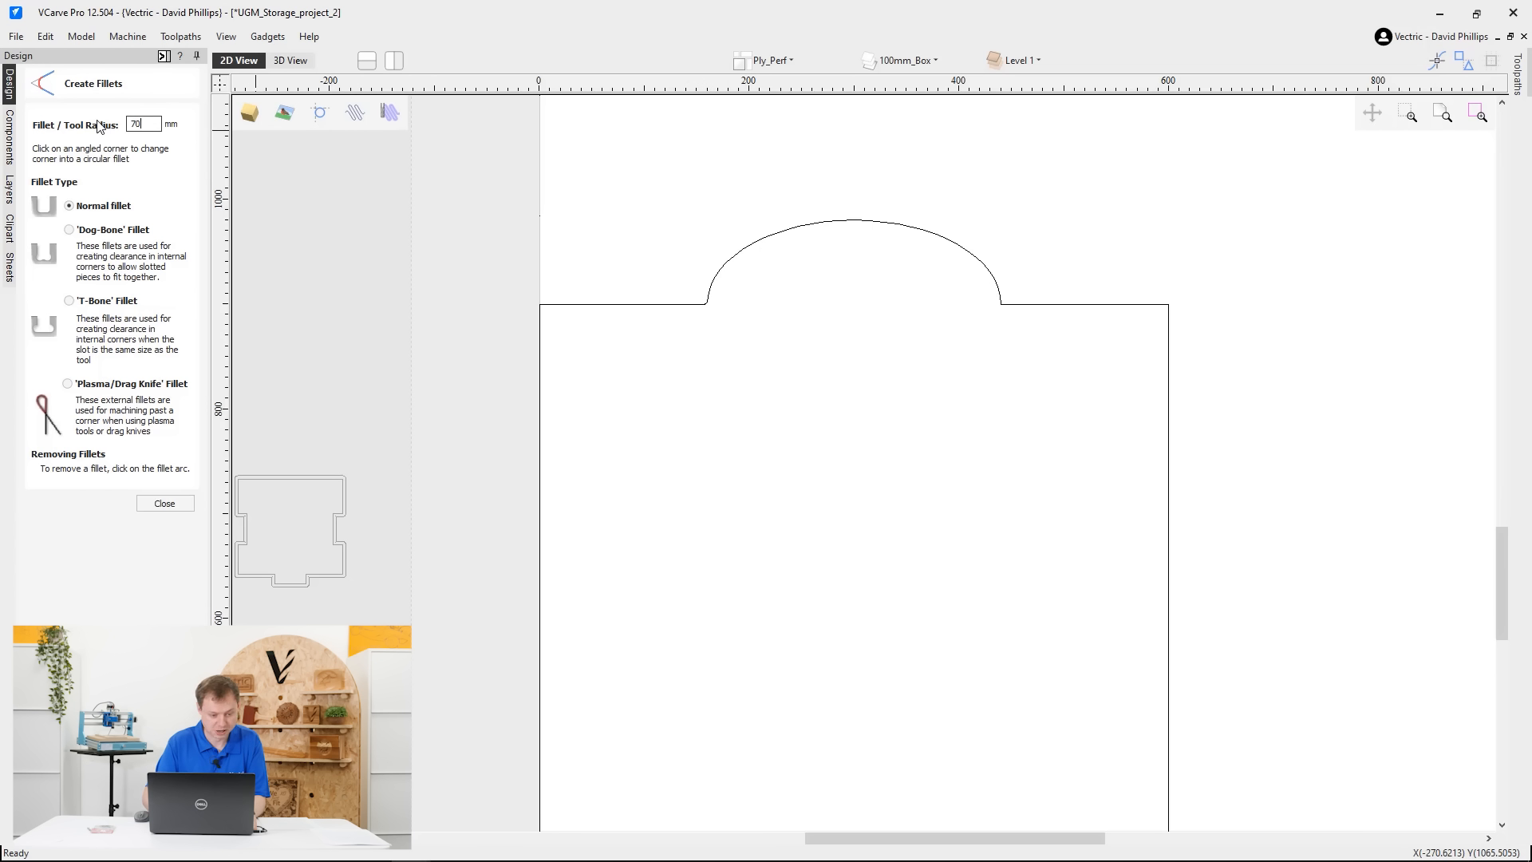
scroll(722, 301, up, 5)
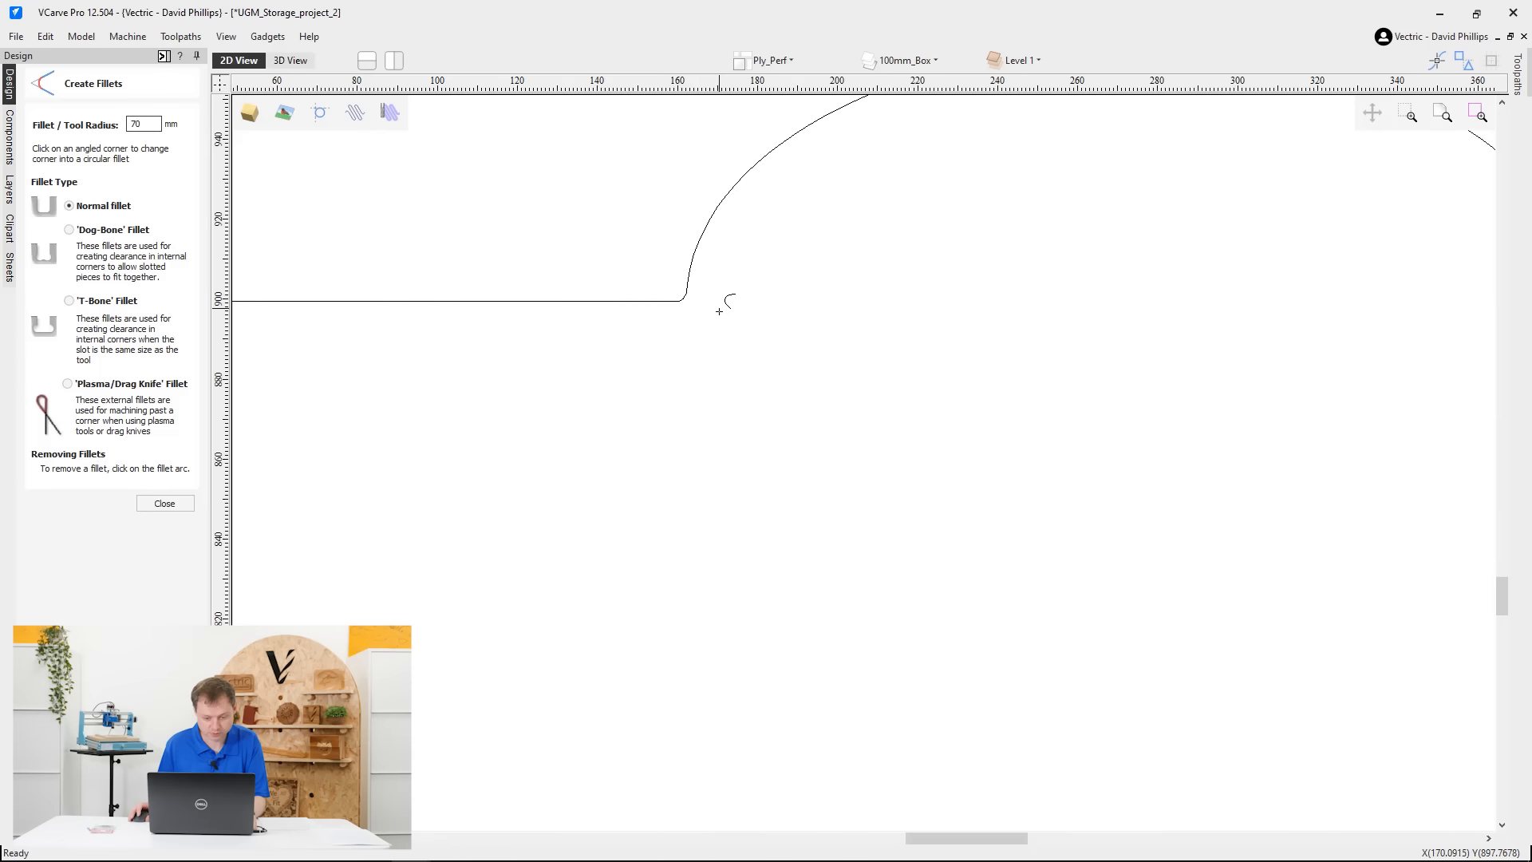
click(682, 302)
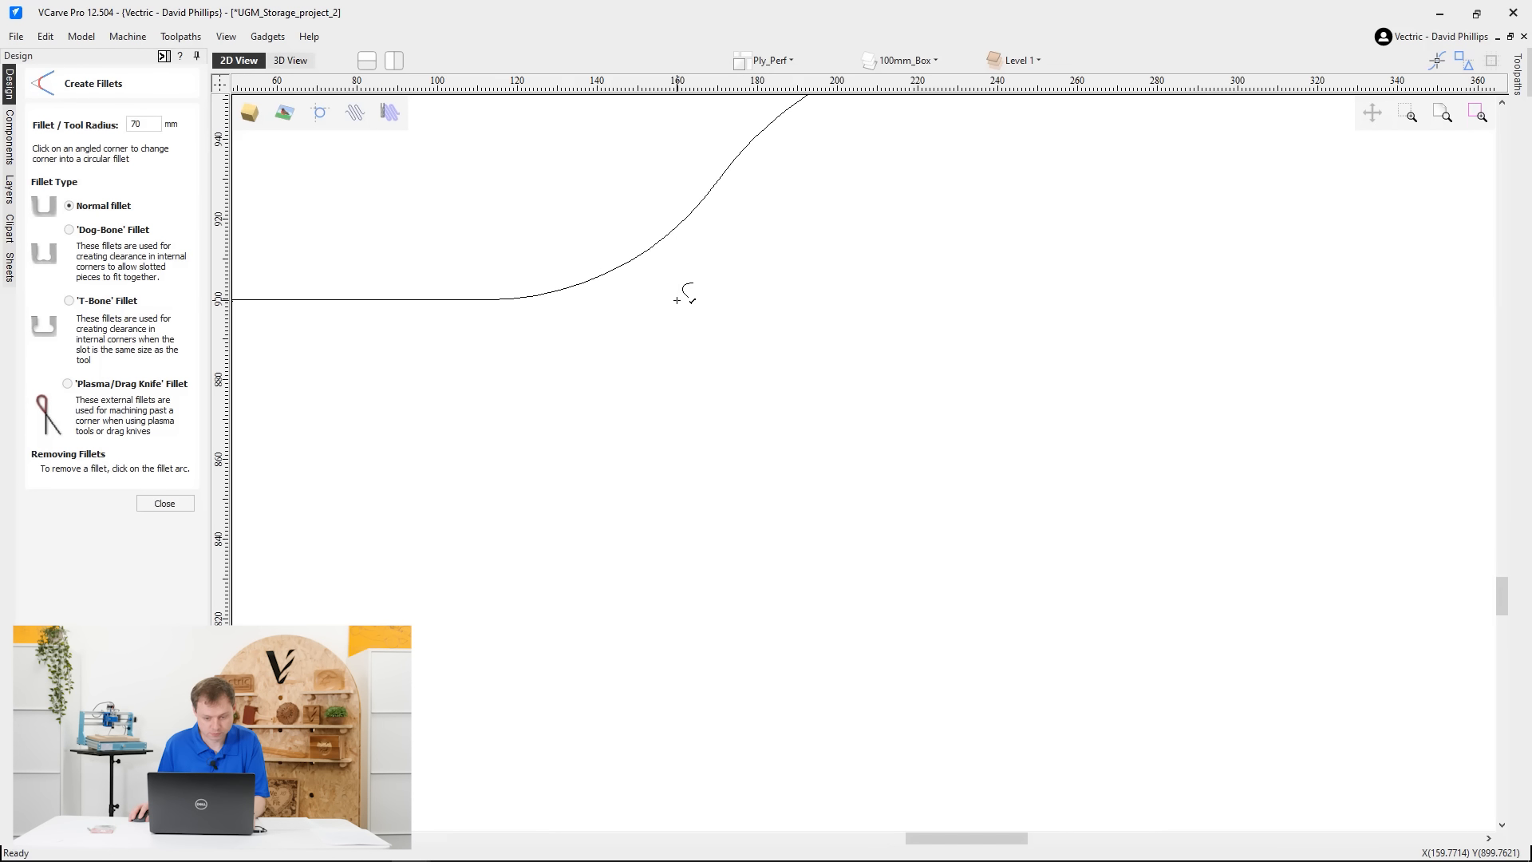
scroll(779, 300, down, 5)
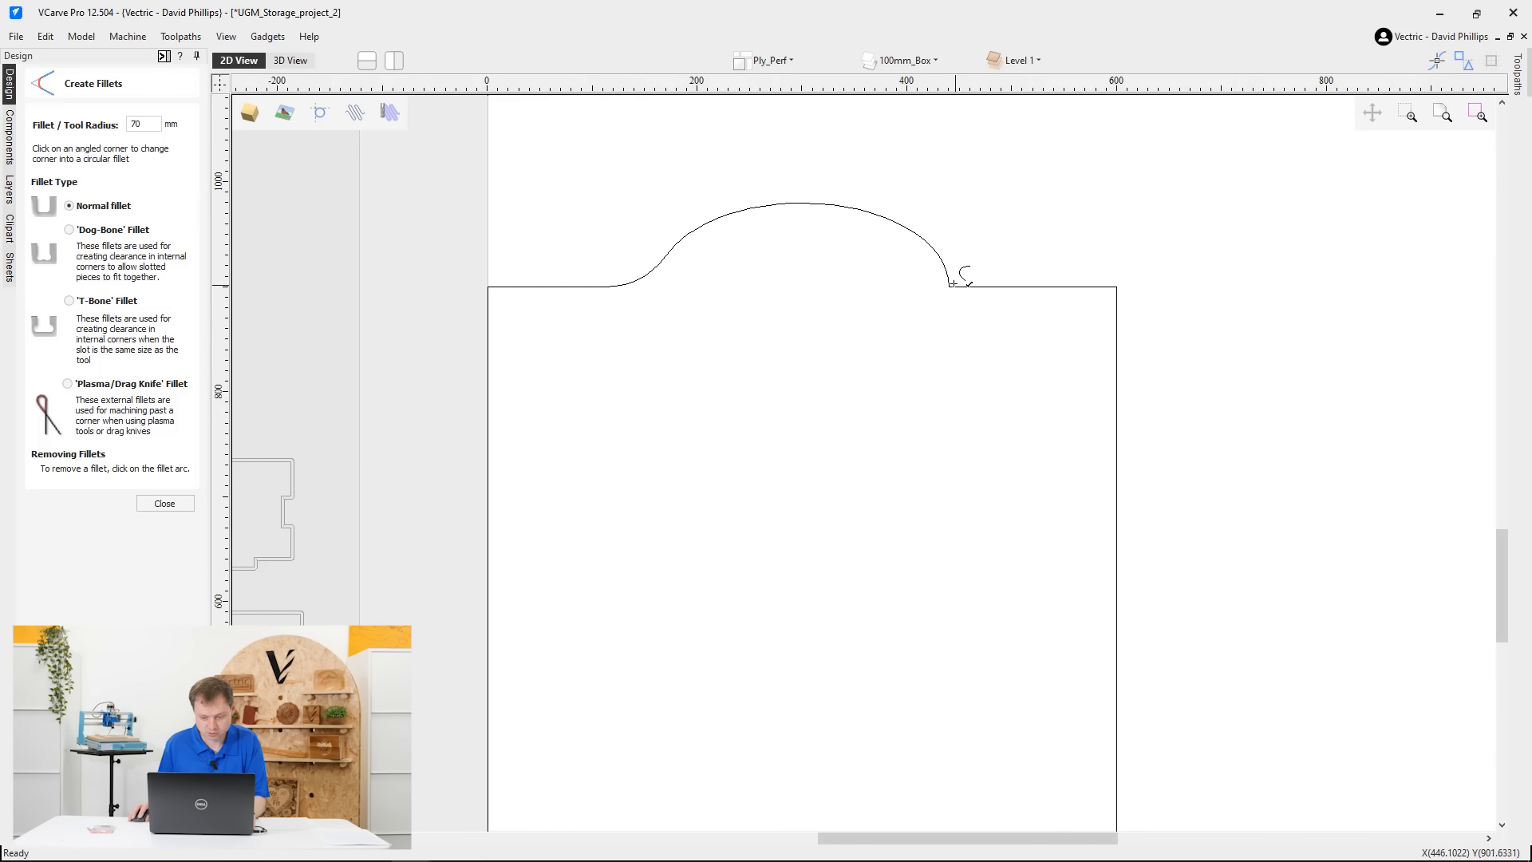
click(157, 504)
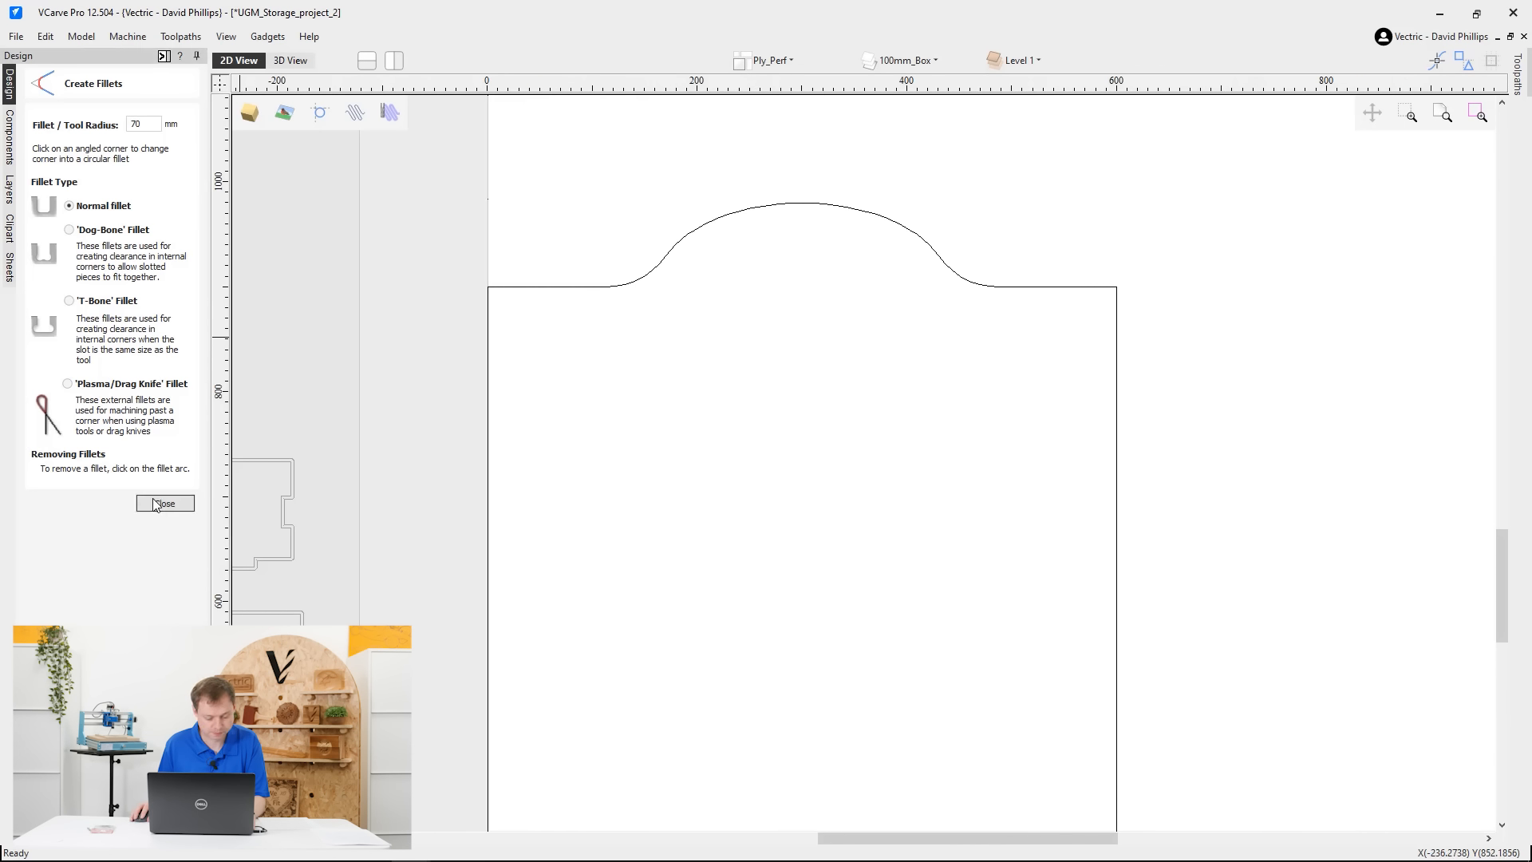
Draw a 10 mm diameter circle inside the panel near its lower-left corner, at about X 33.7, Y 29.6
scroll(735, 523, down, 3)
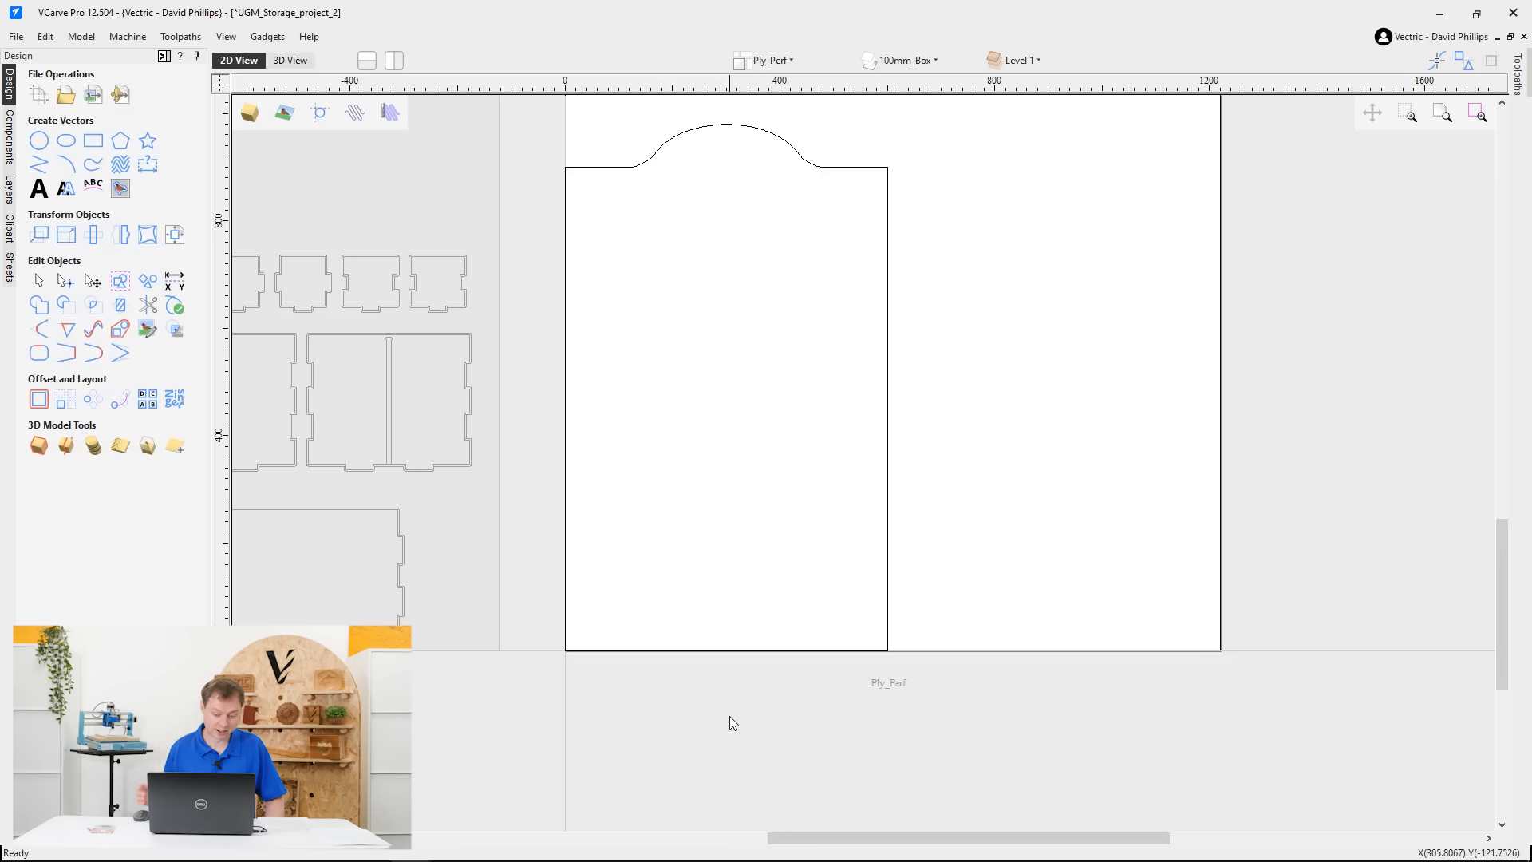
scroll(814, 505, up, 1)
scroll(814, 505, up, 2)
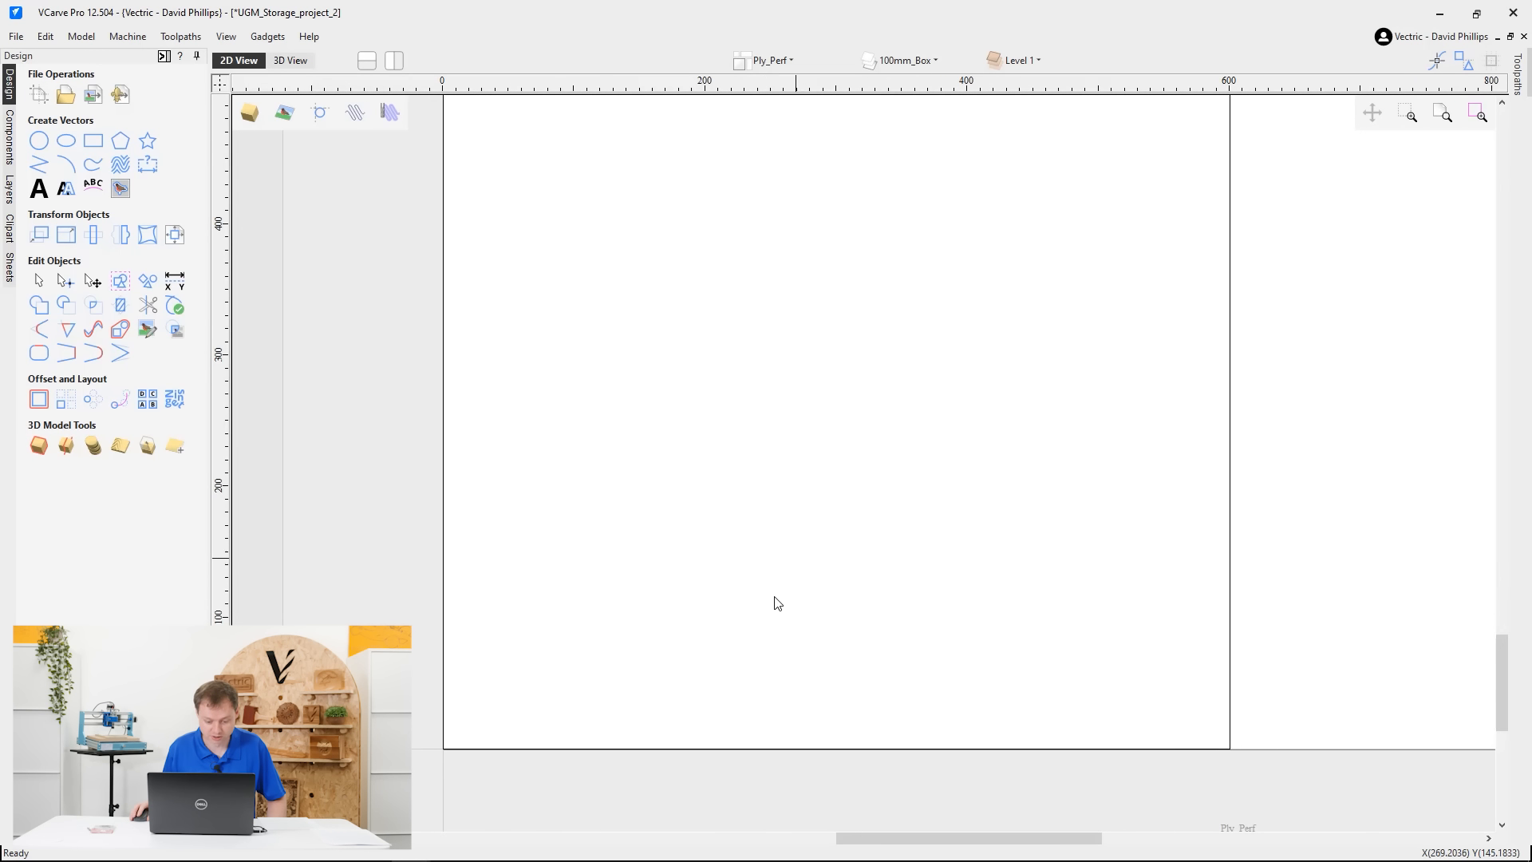
click(42, 152)
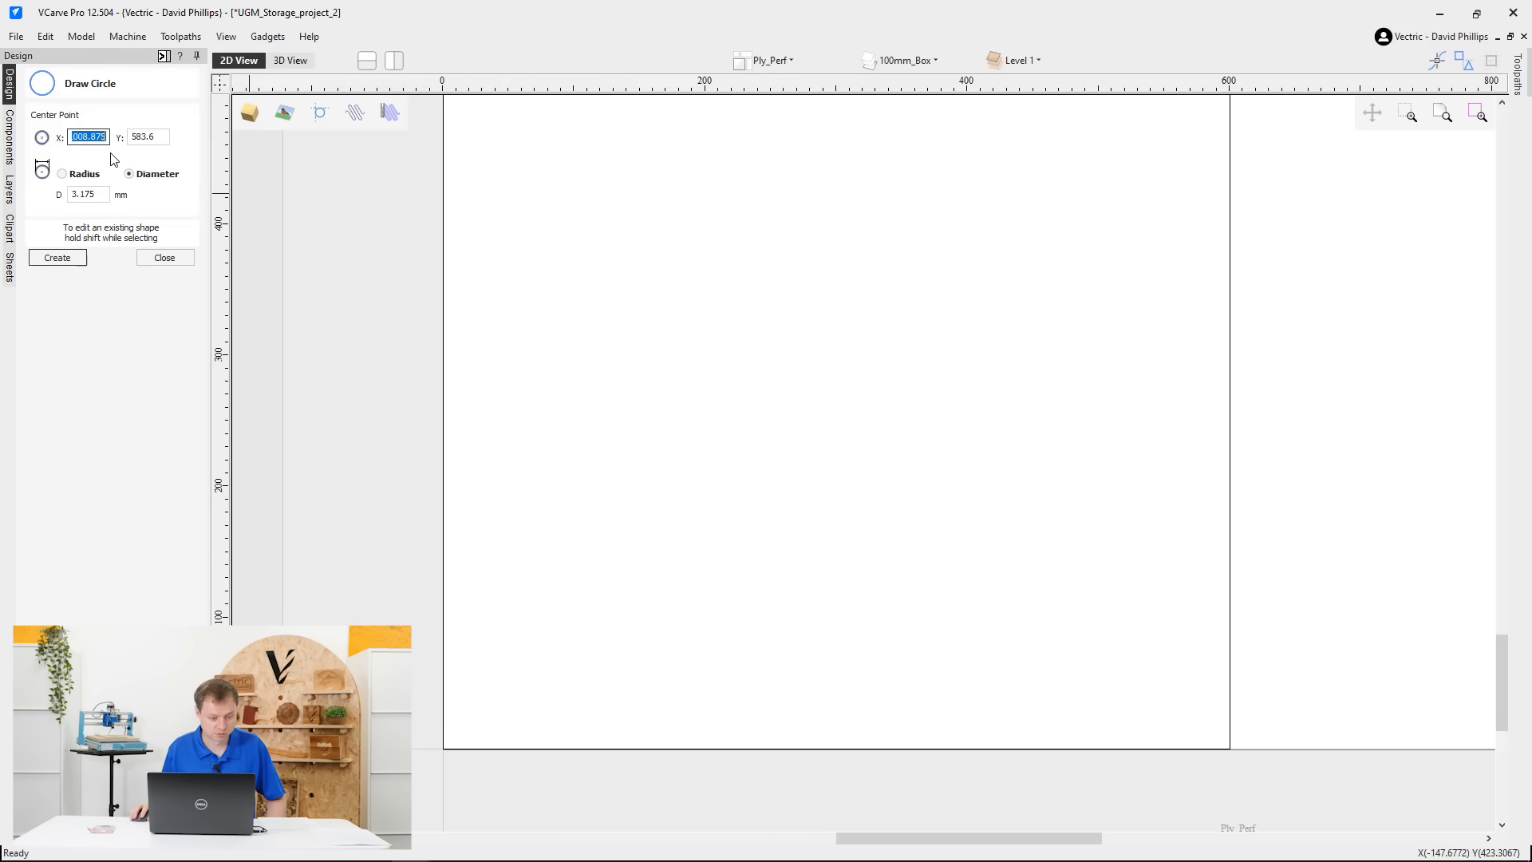
click(99, 194)
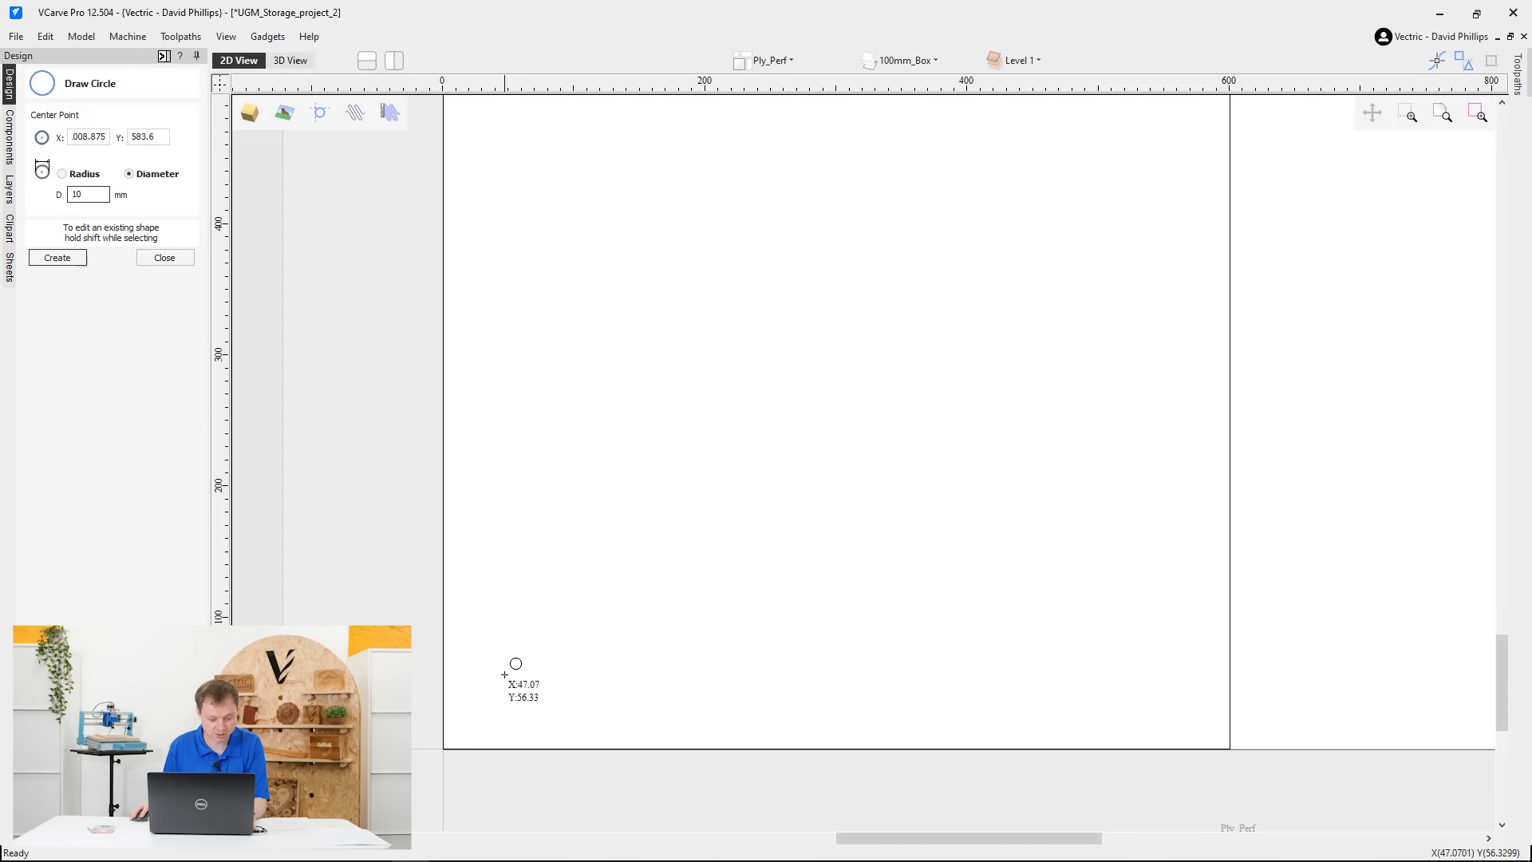
click(487, 709)
click(164, 257)
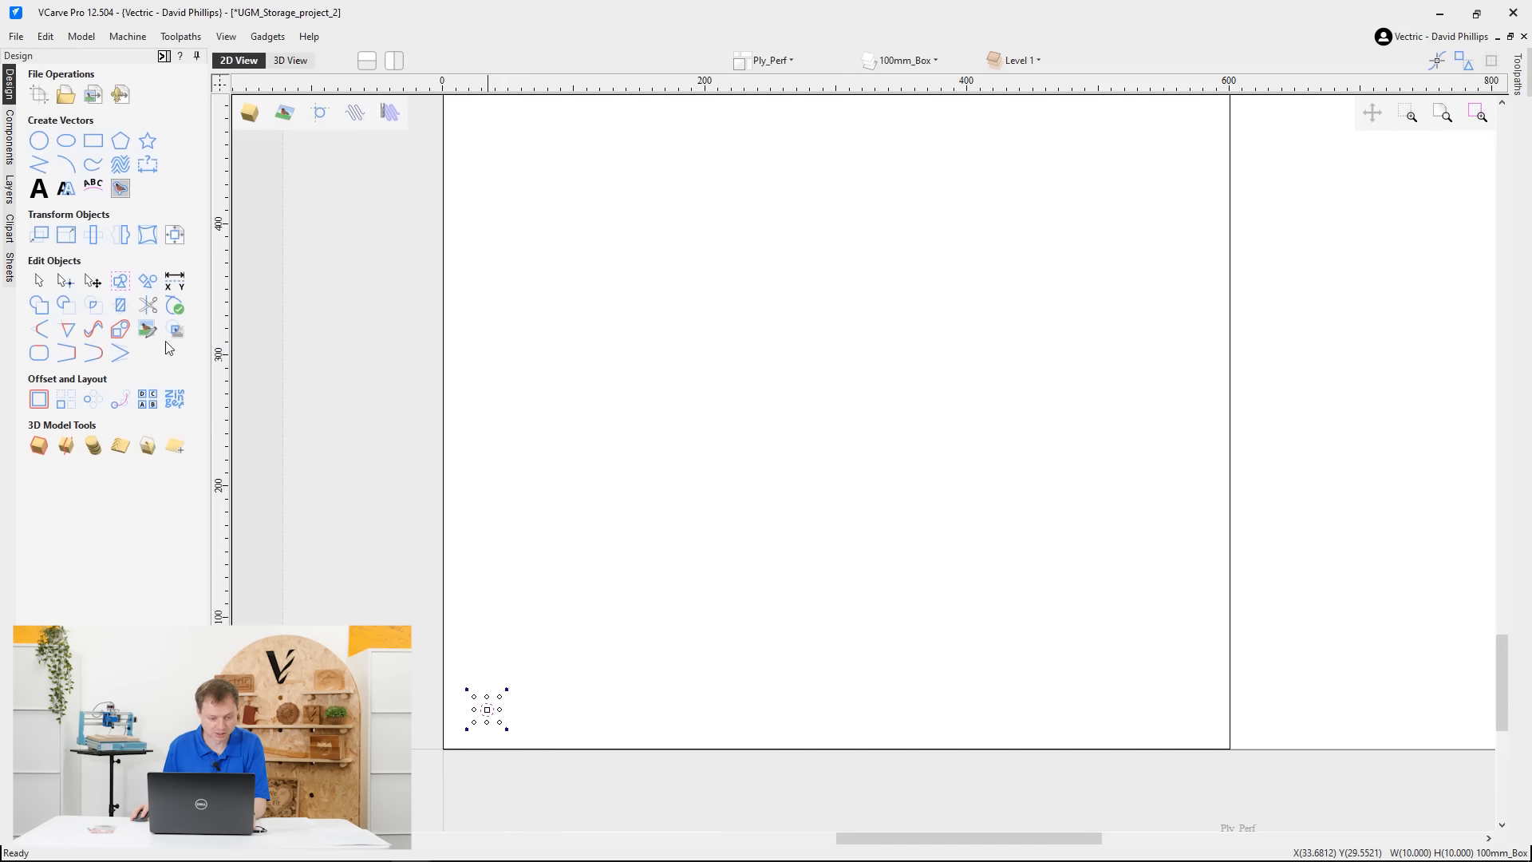
Move the 10 mm circle to absolute X 10, Y 20 mm, anchored at its upper-left corner
click(69, 233)
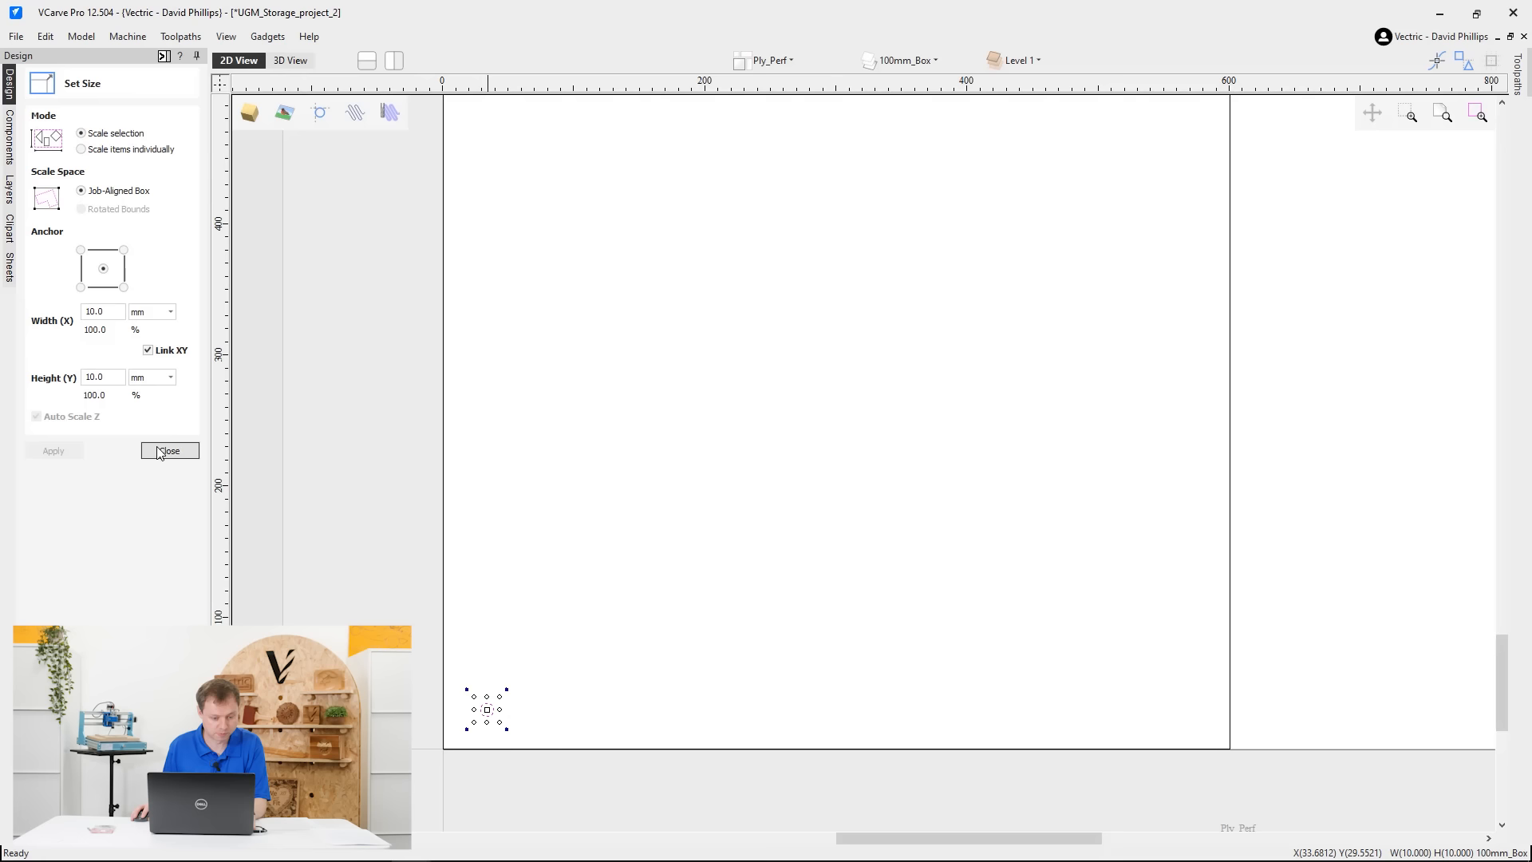
click(40, 243)
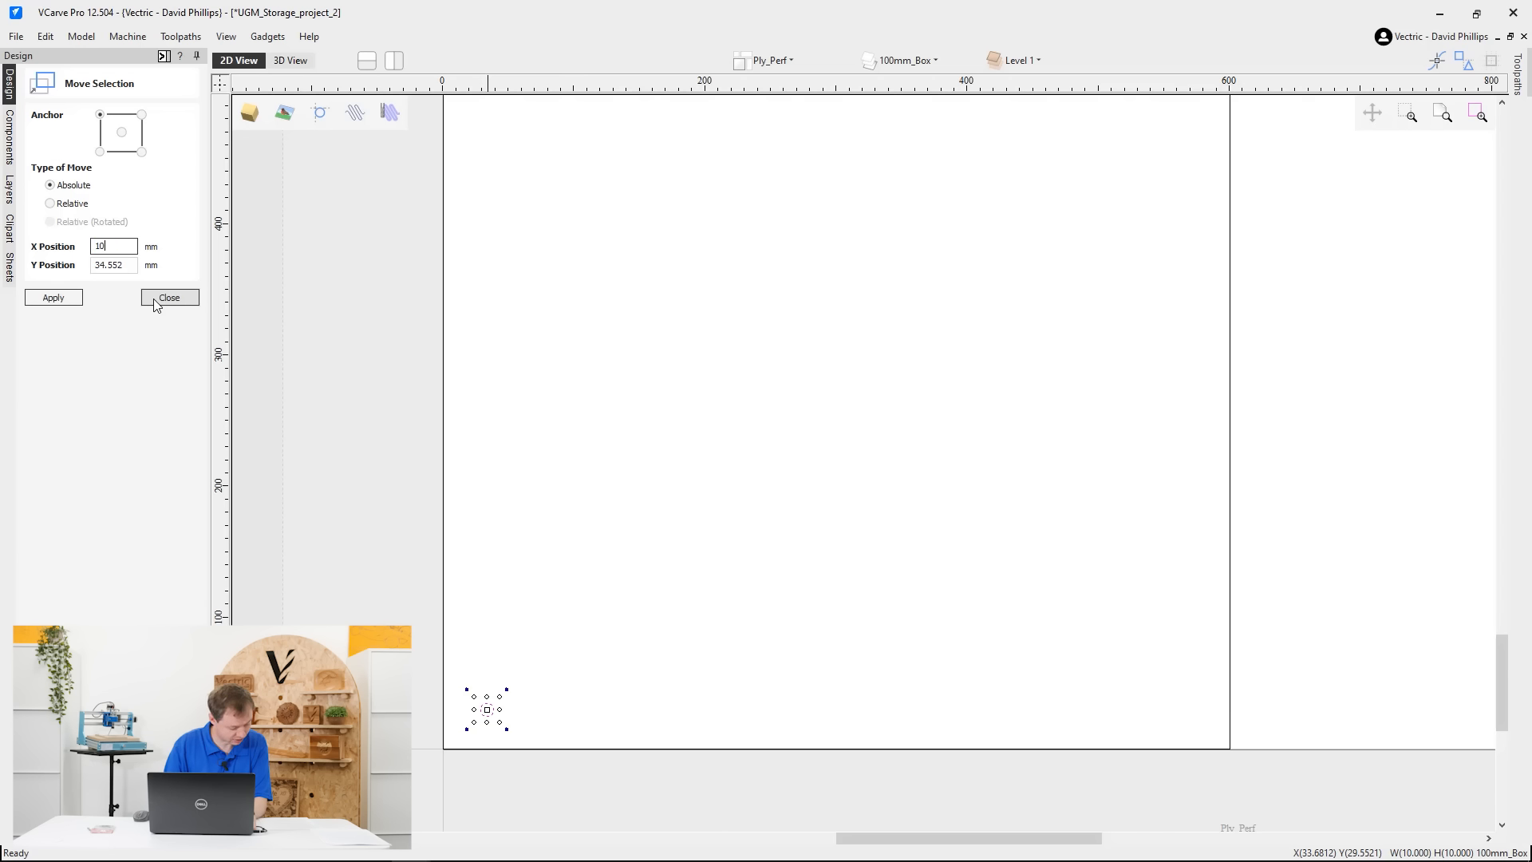
key(Tab)
text(20)
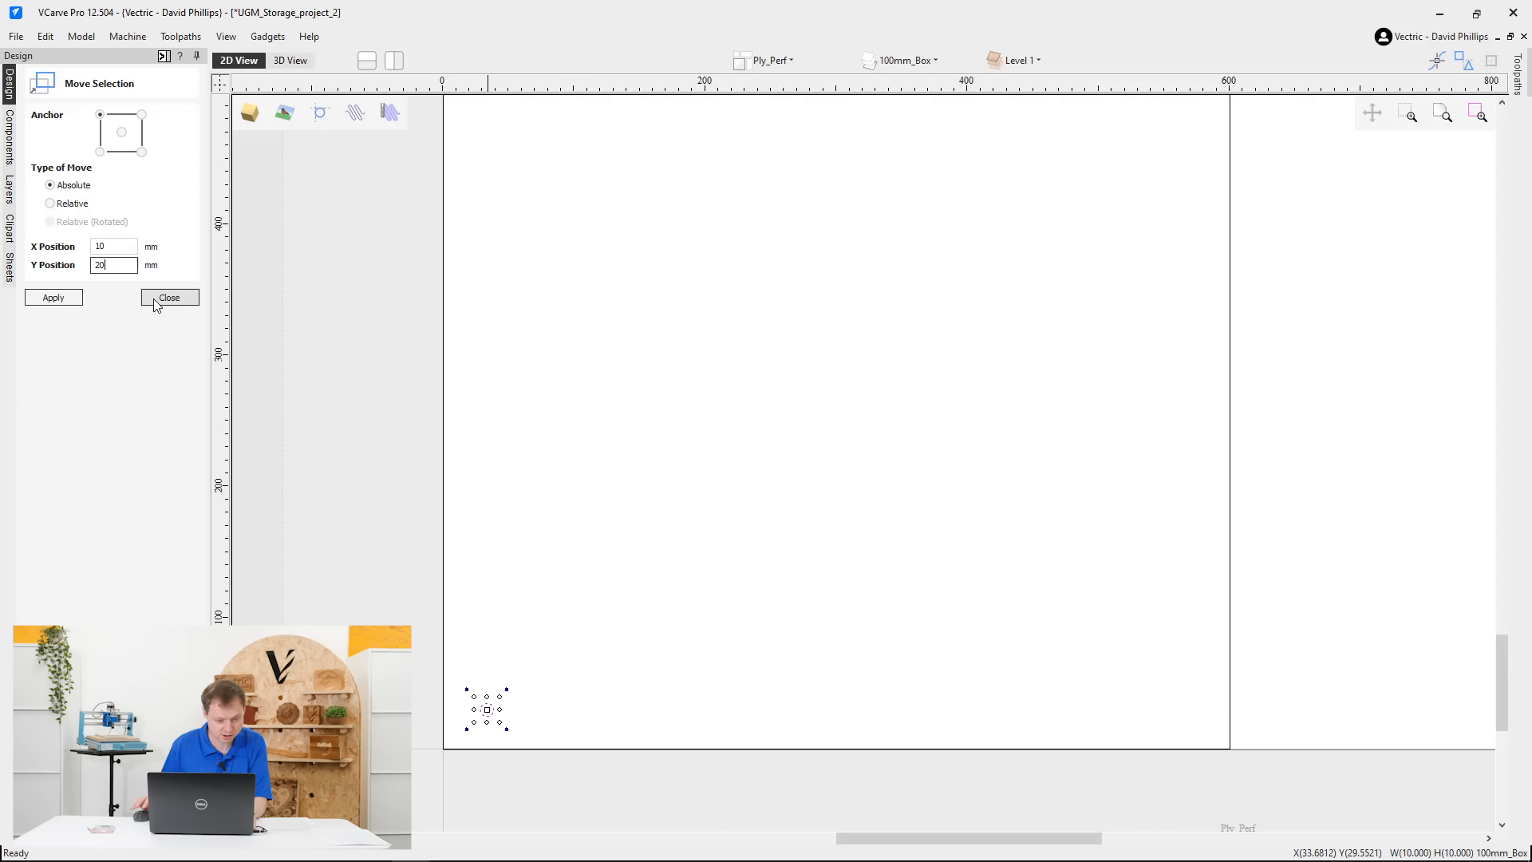
key(Return)
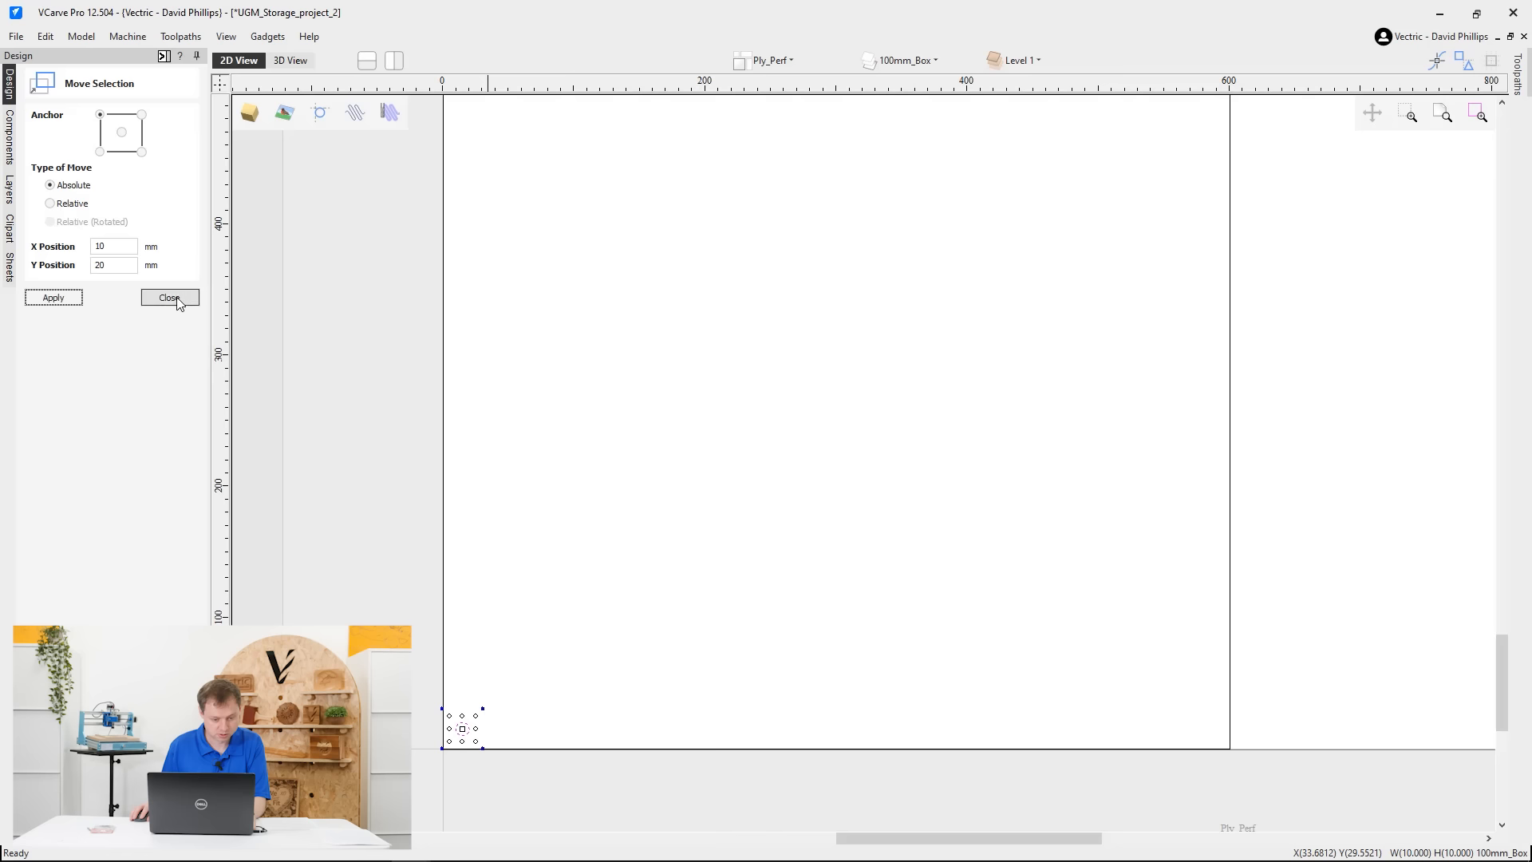
click(171, 297)
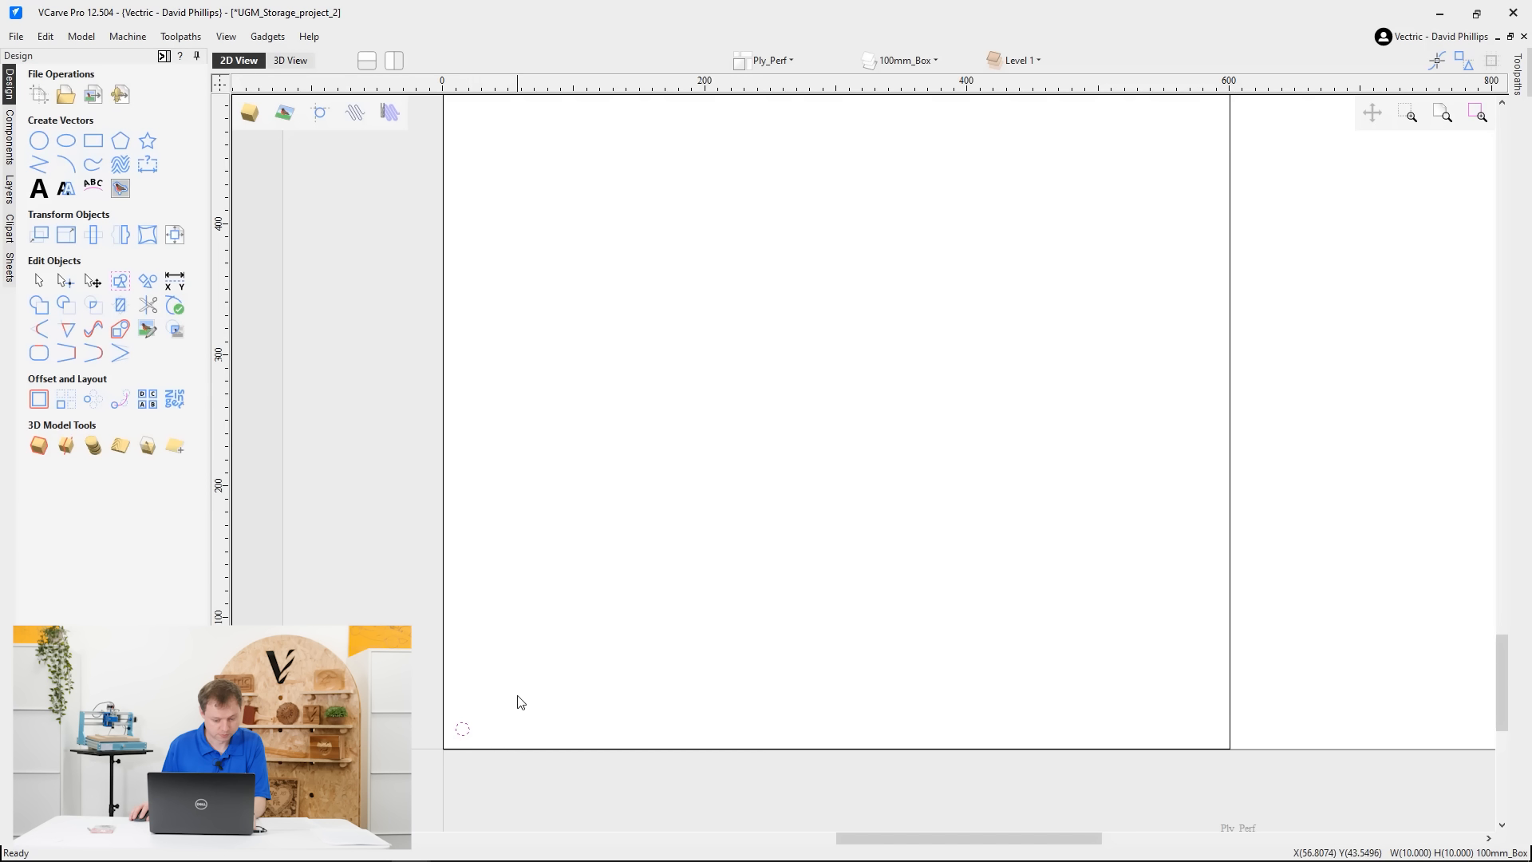
click(38, 141)
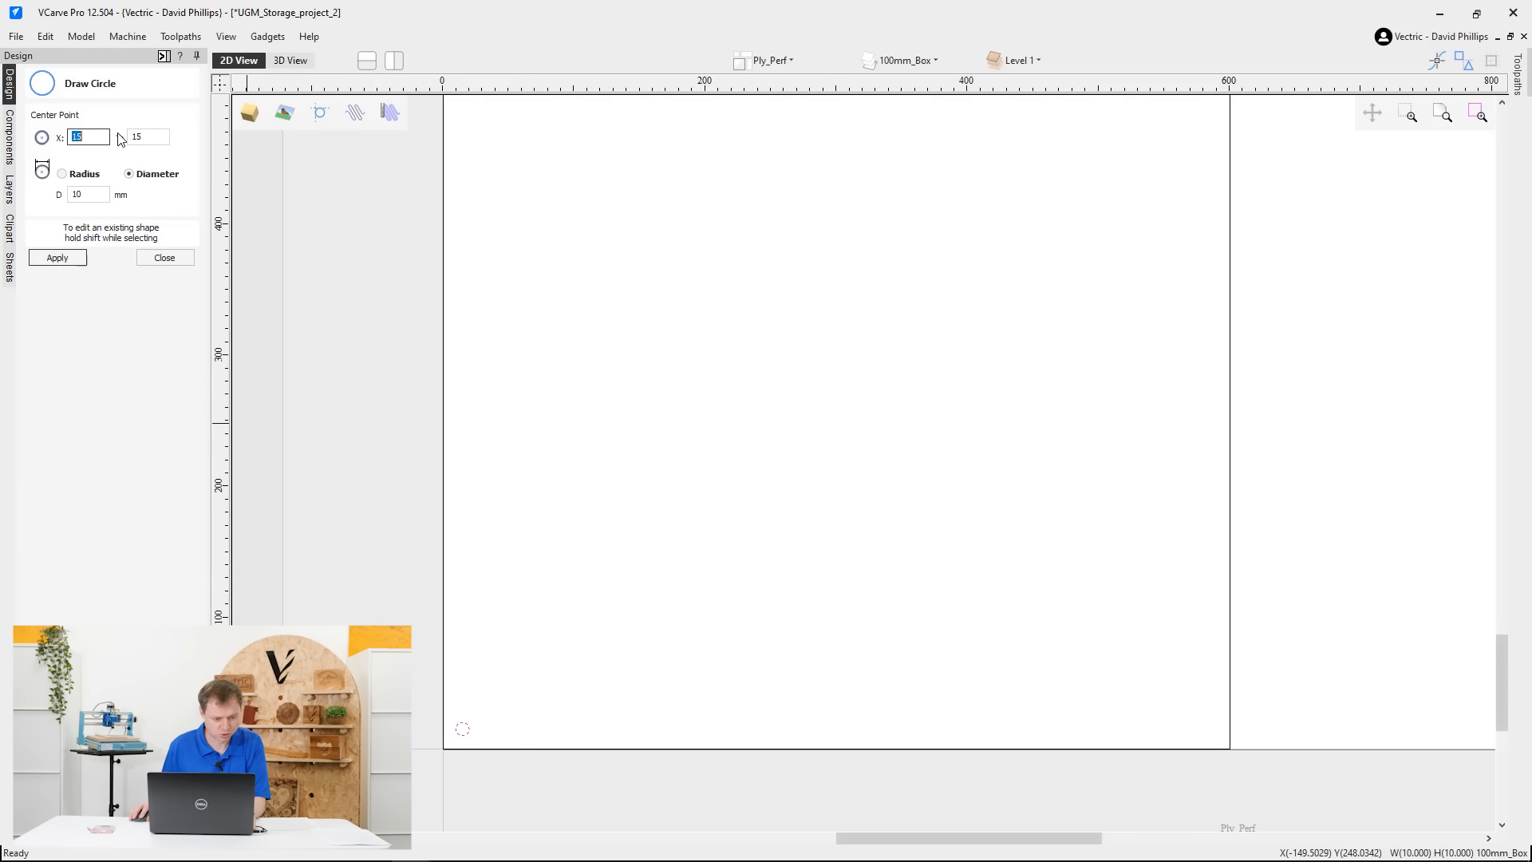
click(165, 257)
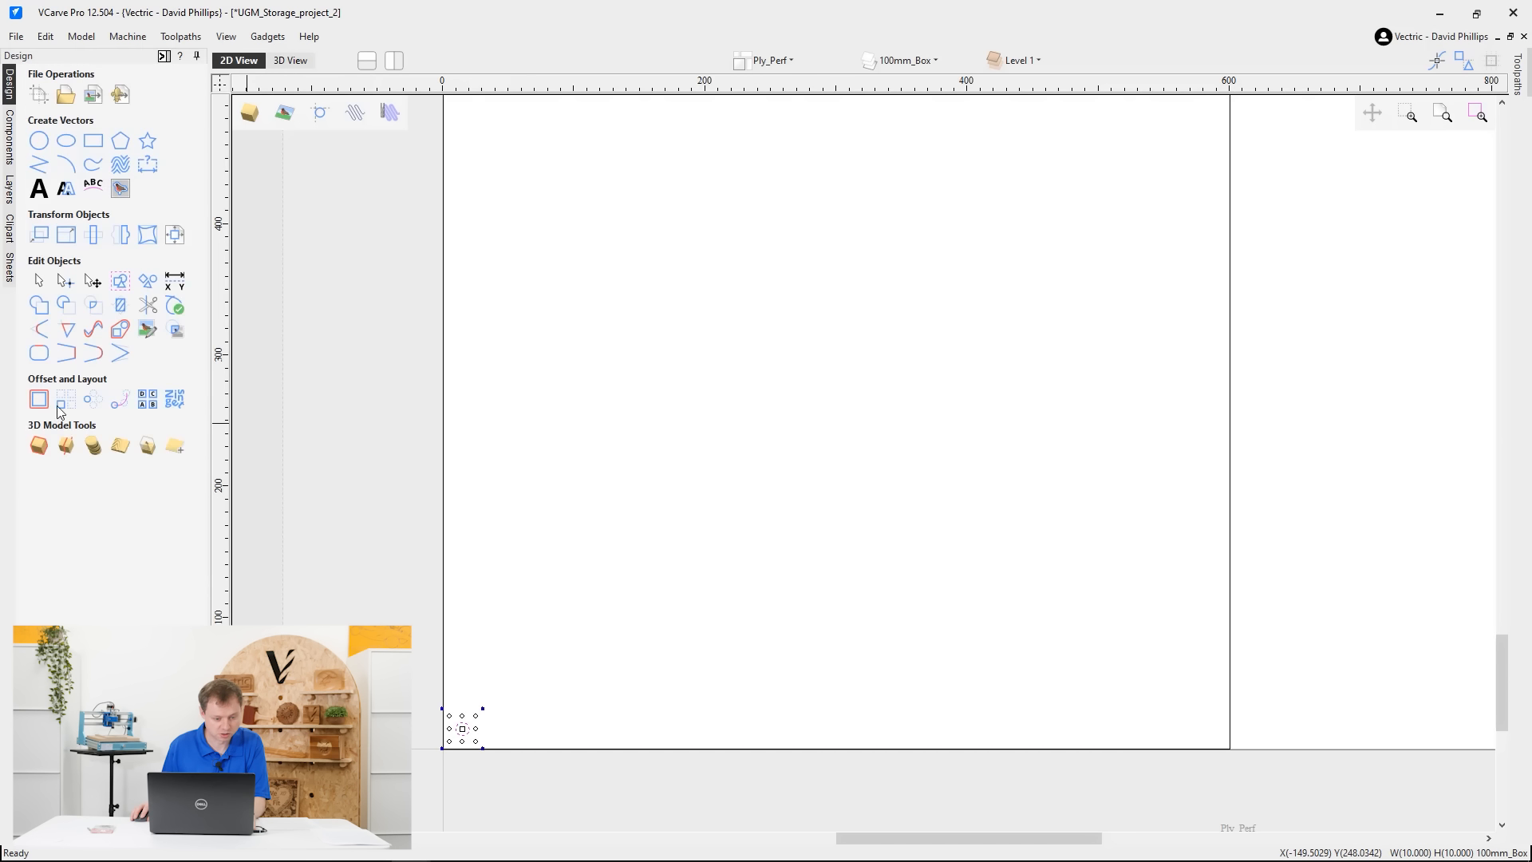
Move the 10 mm circle to absolute X 10, Y 20 mm, anchored at its lower-left corner
click(41, 235)
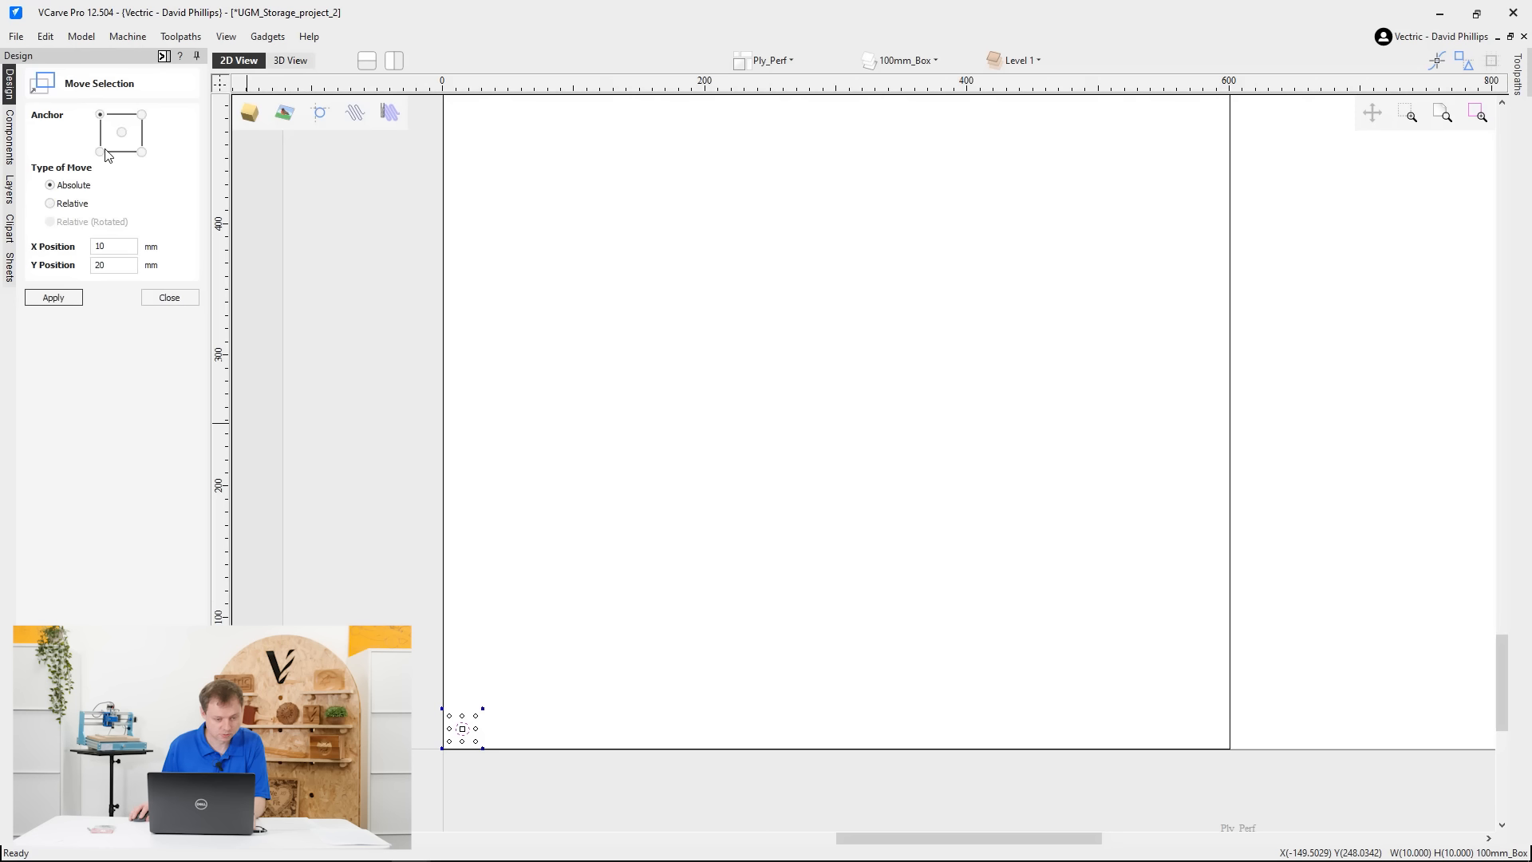
double_click(109, 247)
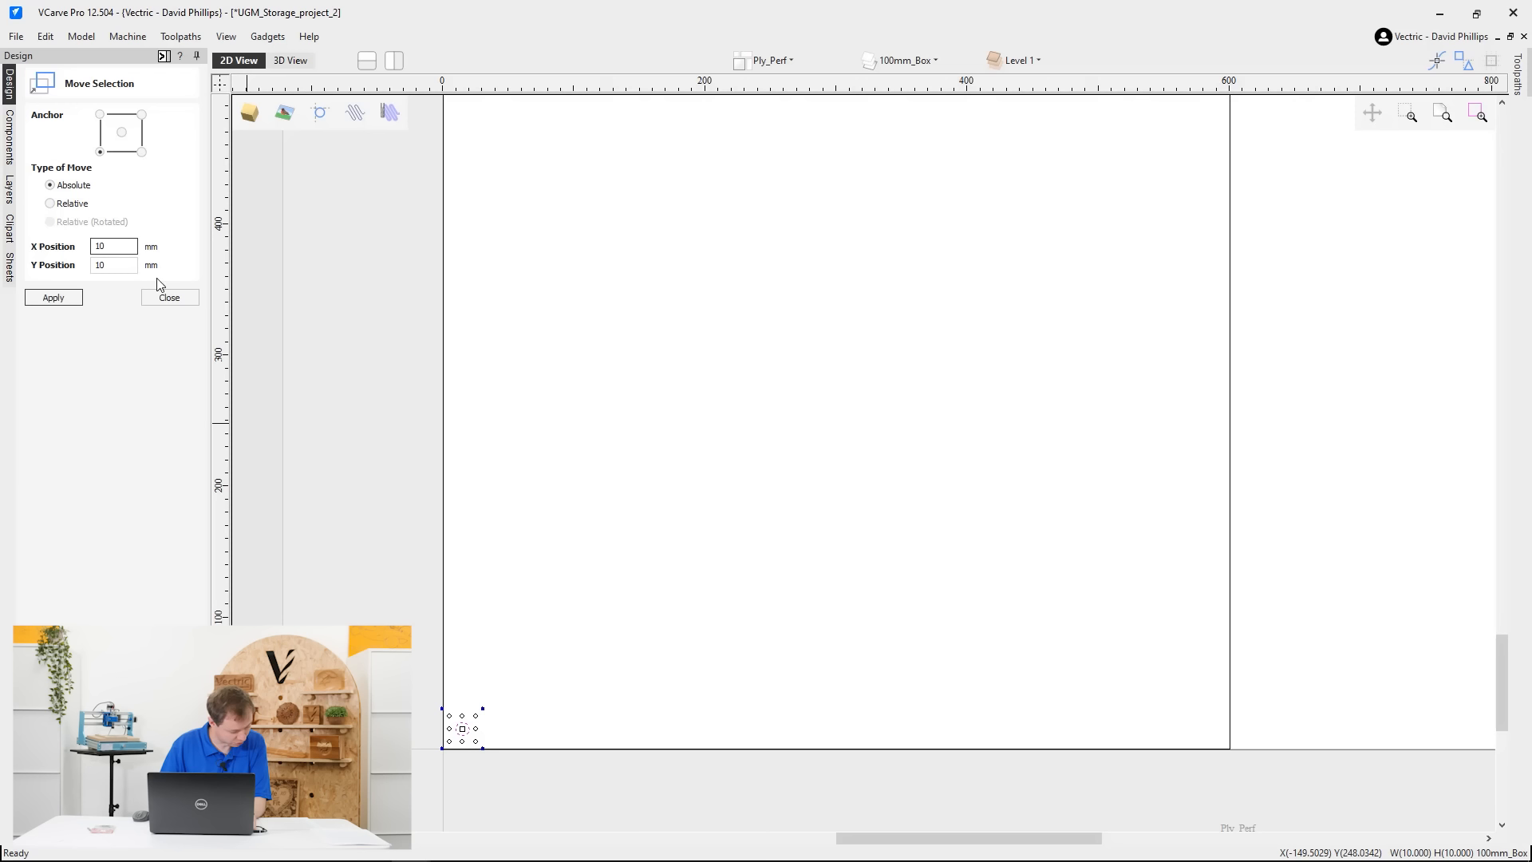
key(Tab)
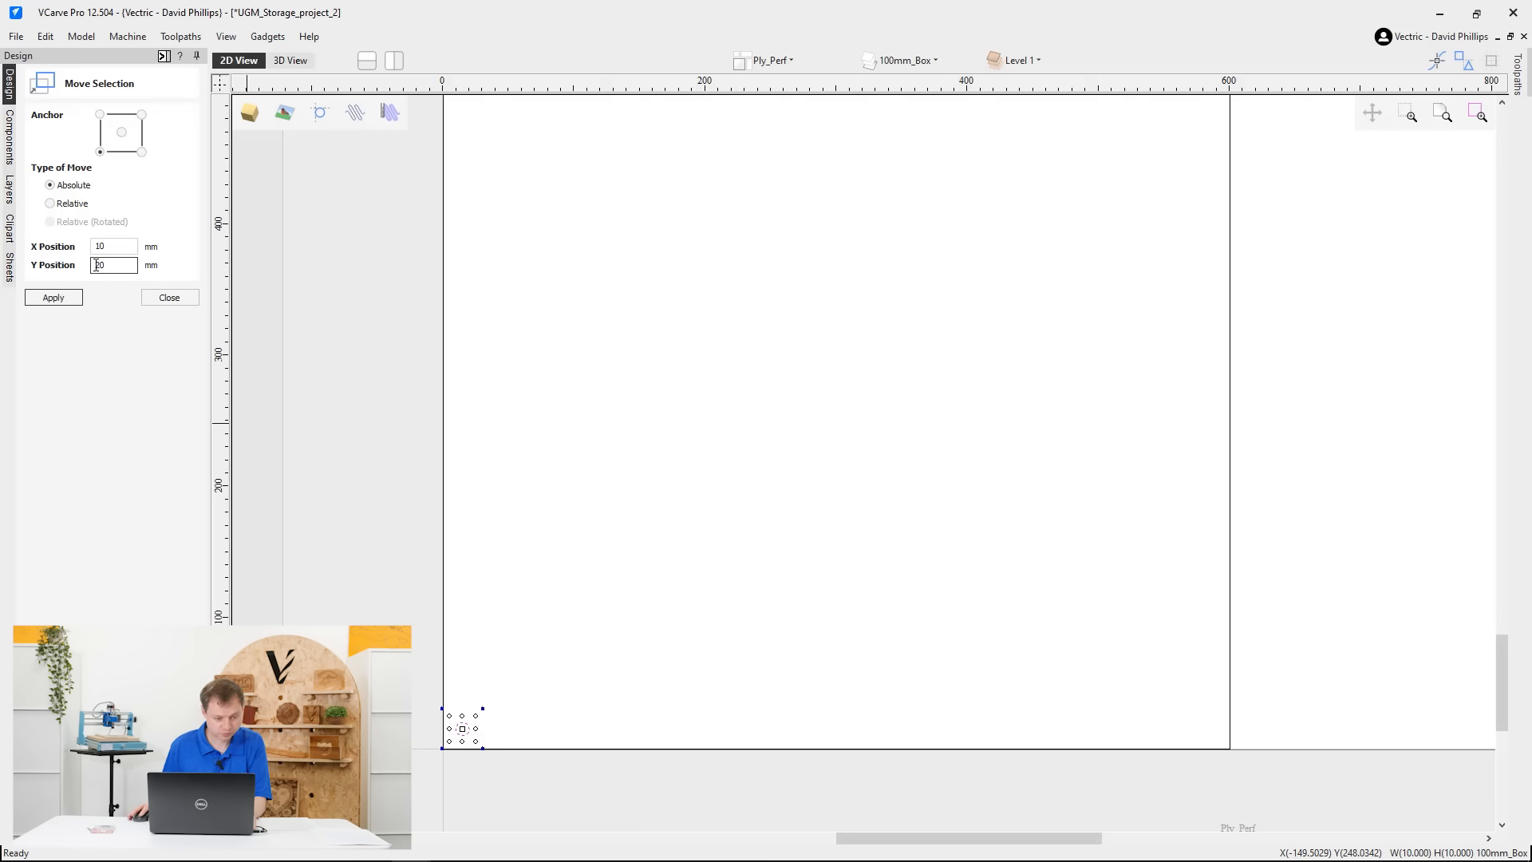
text(20)
click(53, 296)
click(170, 297)
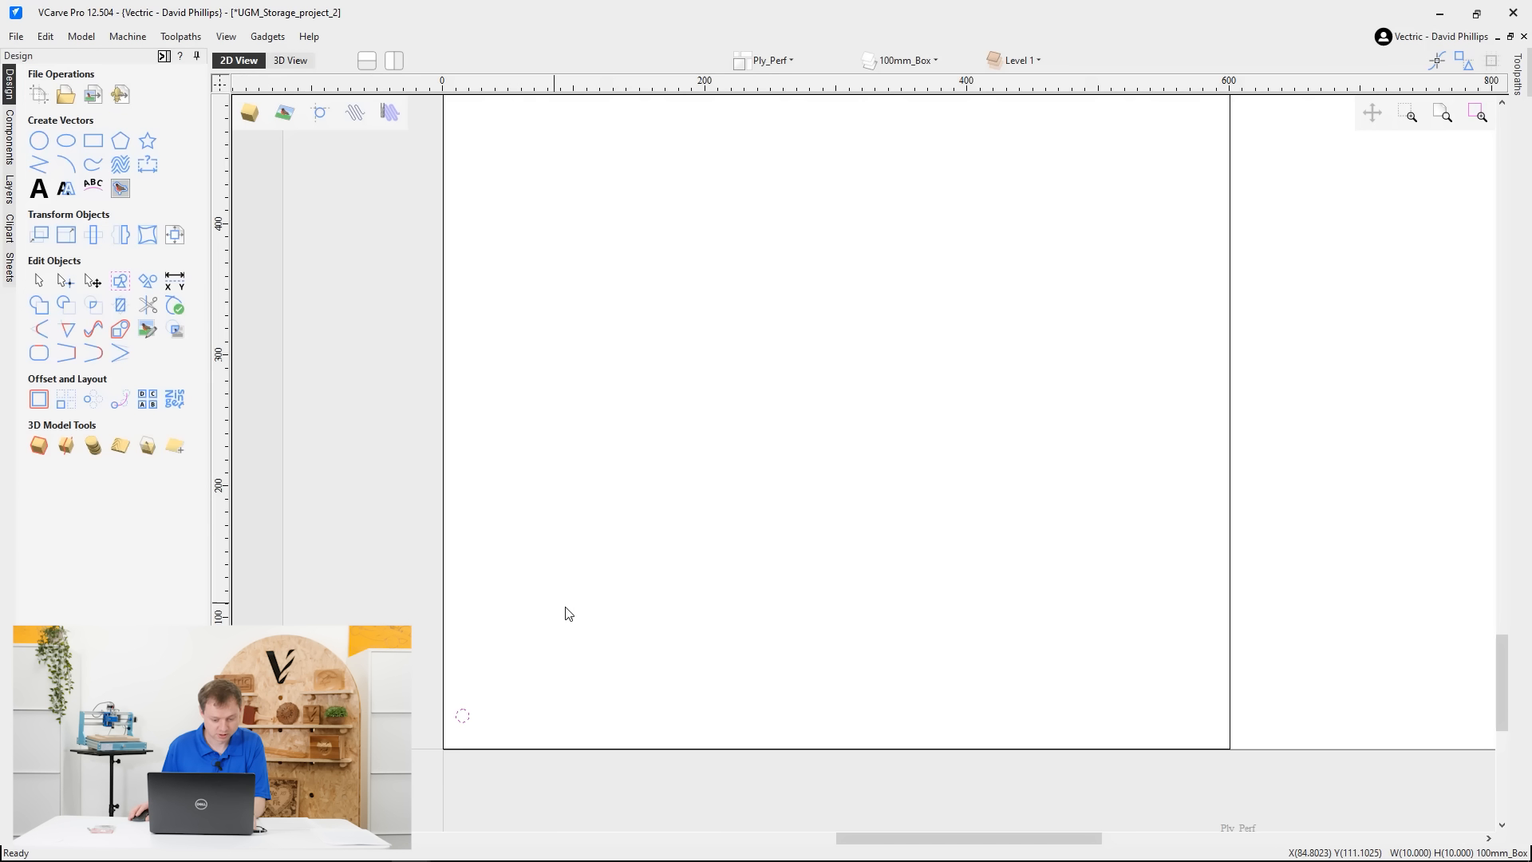
Array-copy the circle into 44 rows and 29 columns with 10 mm gaps in X and Y and a 10 mm X row displacement
scroll(568, 574, down, 2)
scroll(727, 579, down, 3)
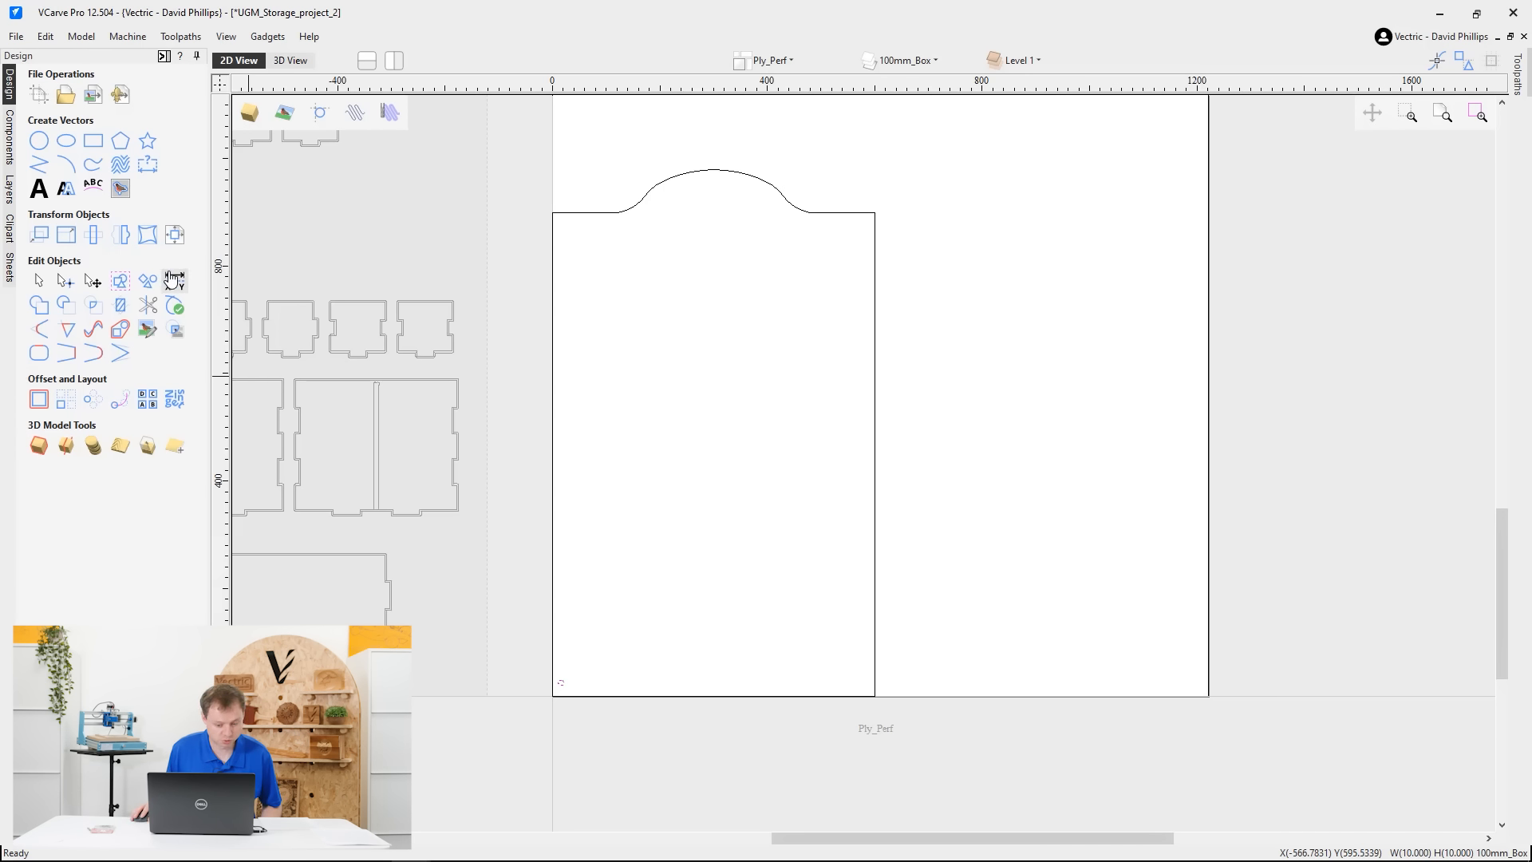
click(70, 401)
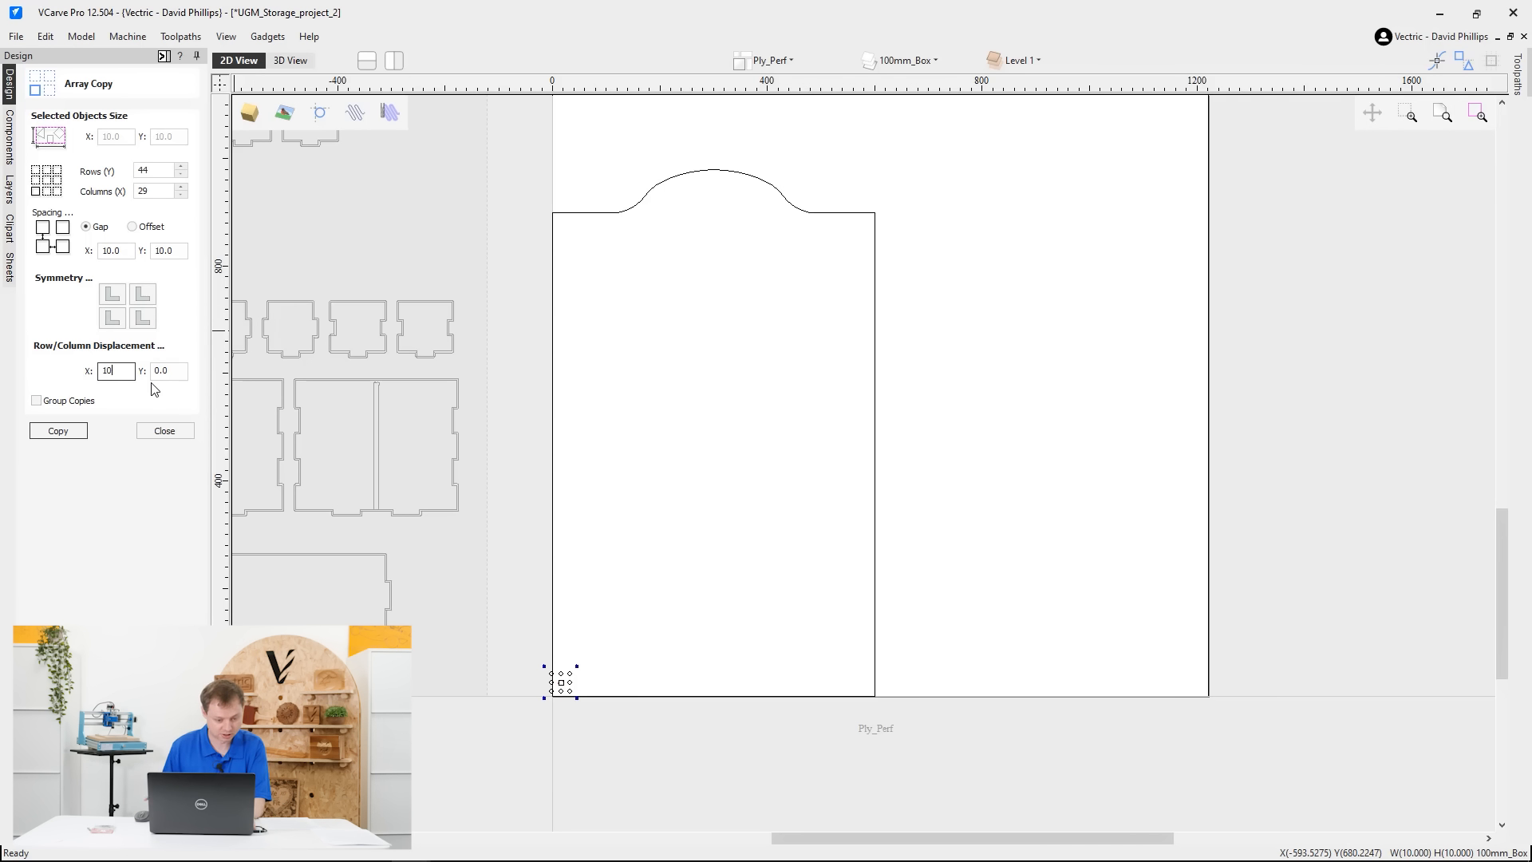
click(72, 437)
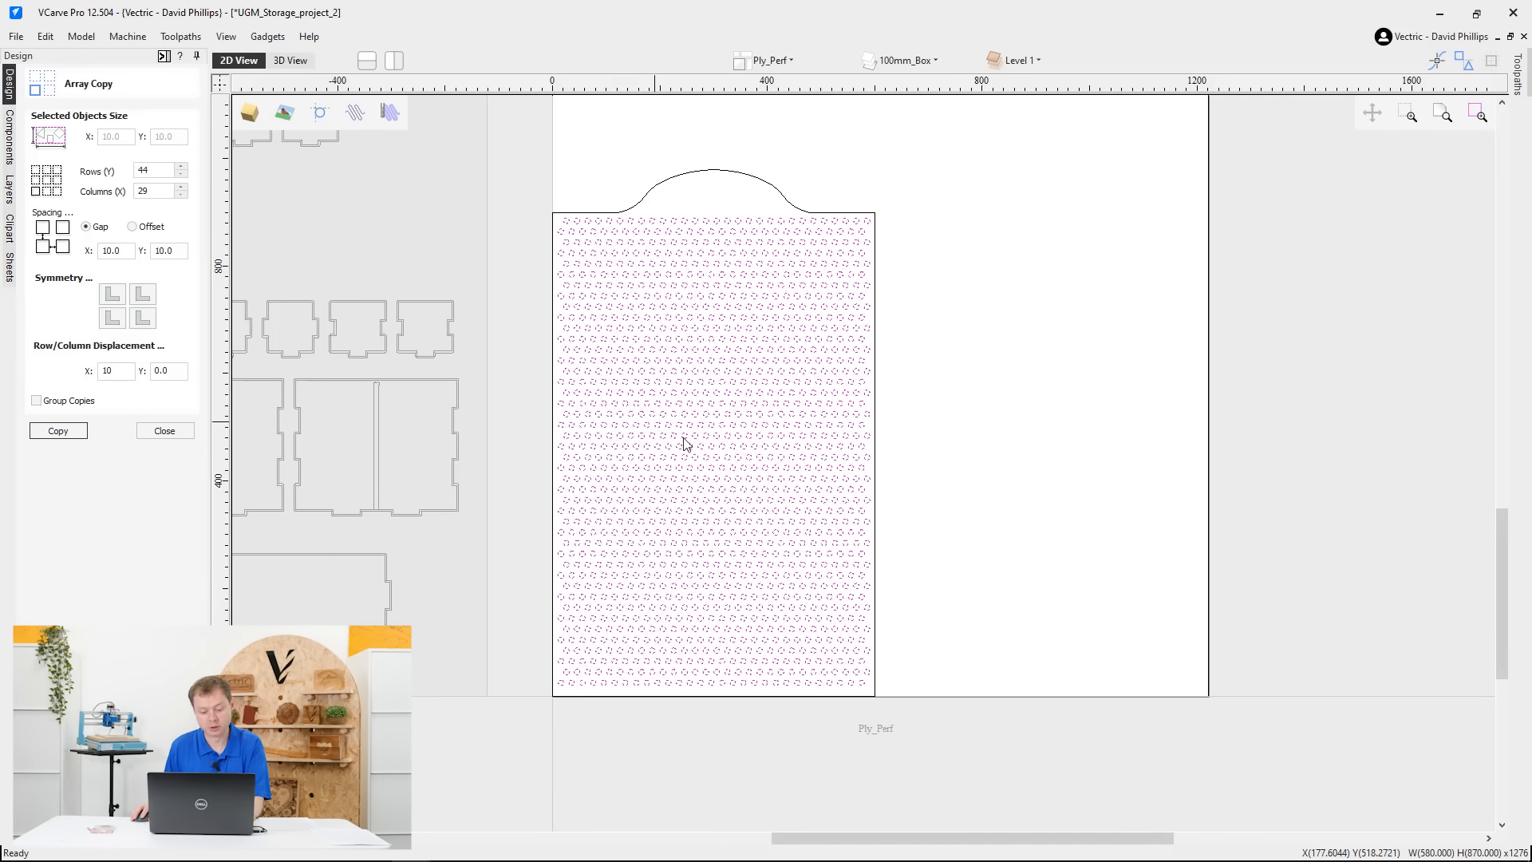
scroll(868, 633, up, 4)
middle_drag(948, 510, 1014, 396)
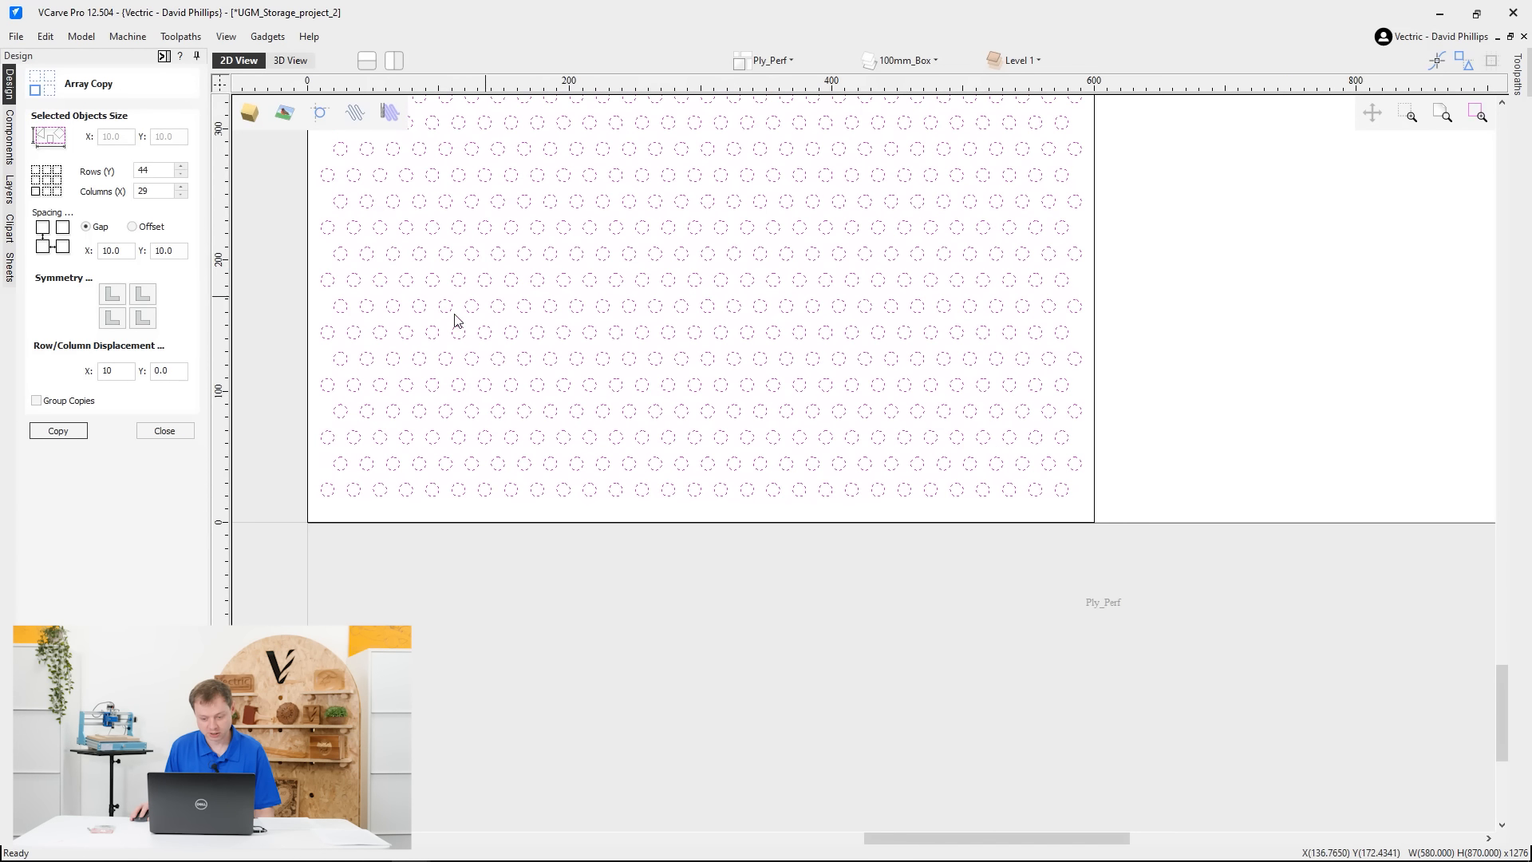
click(172, 434)
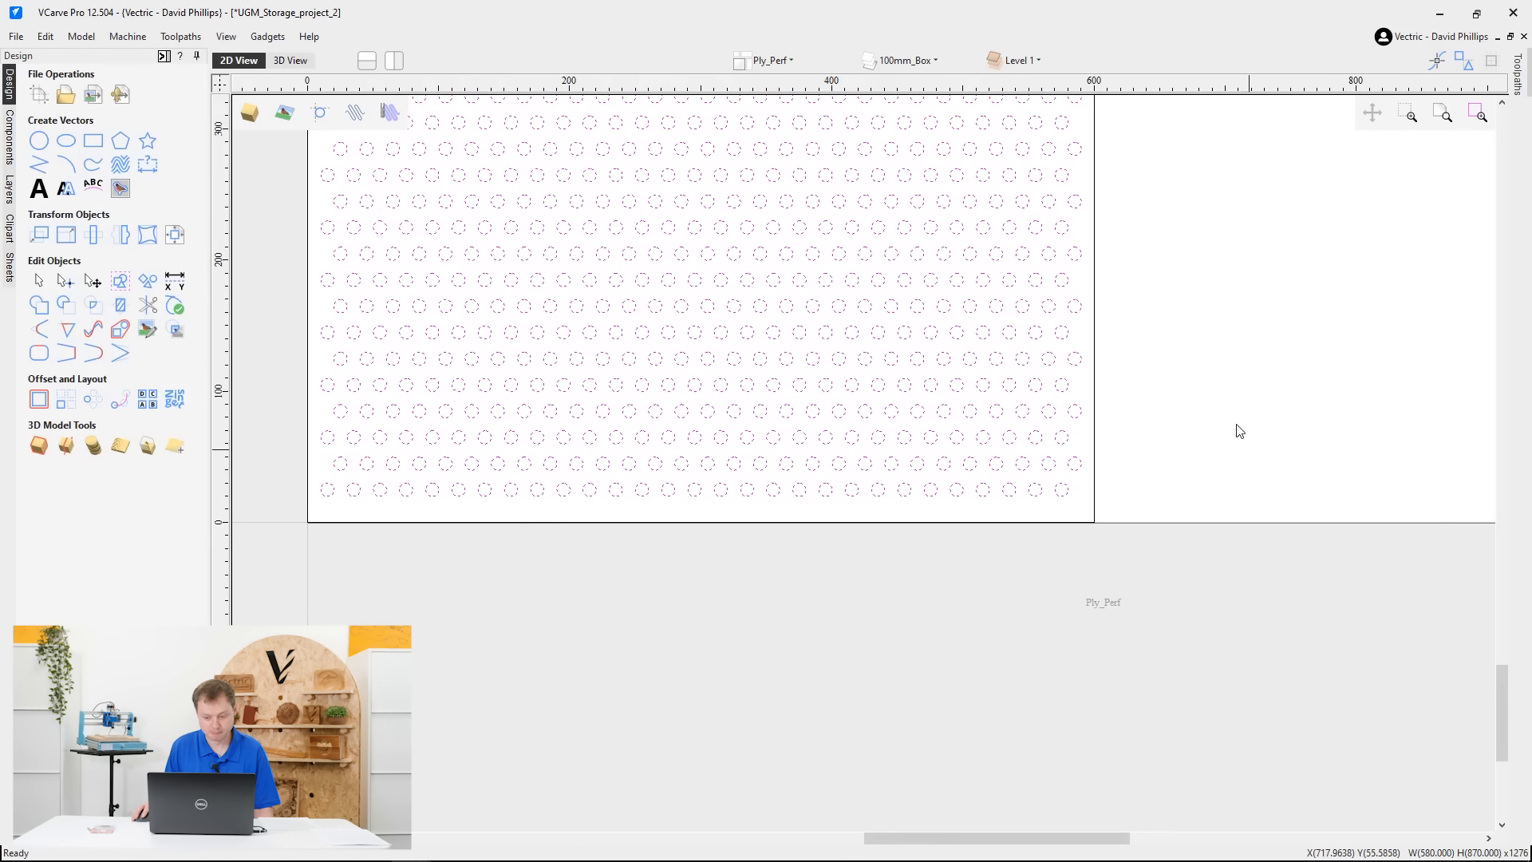
Examine the staggered hole pattern for its margins along the panel's upper and side edges, and clear the selection
middle_drag(1026, 420, 1036, 703)
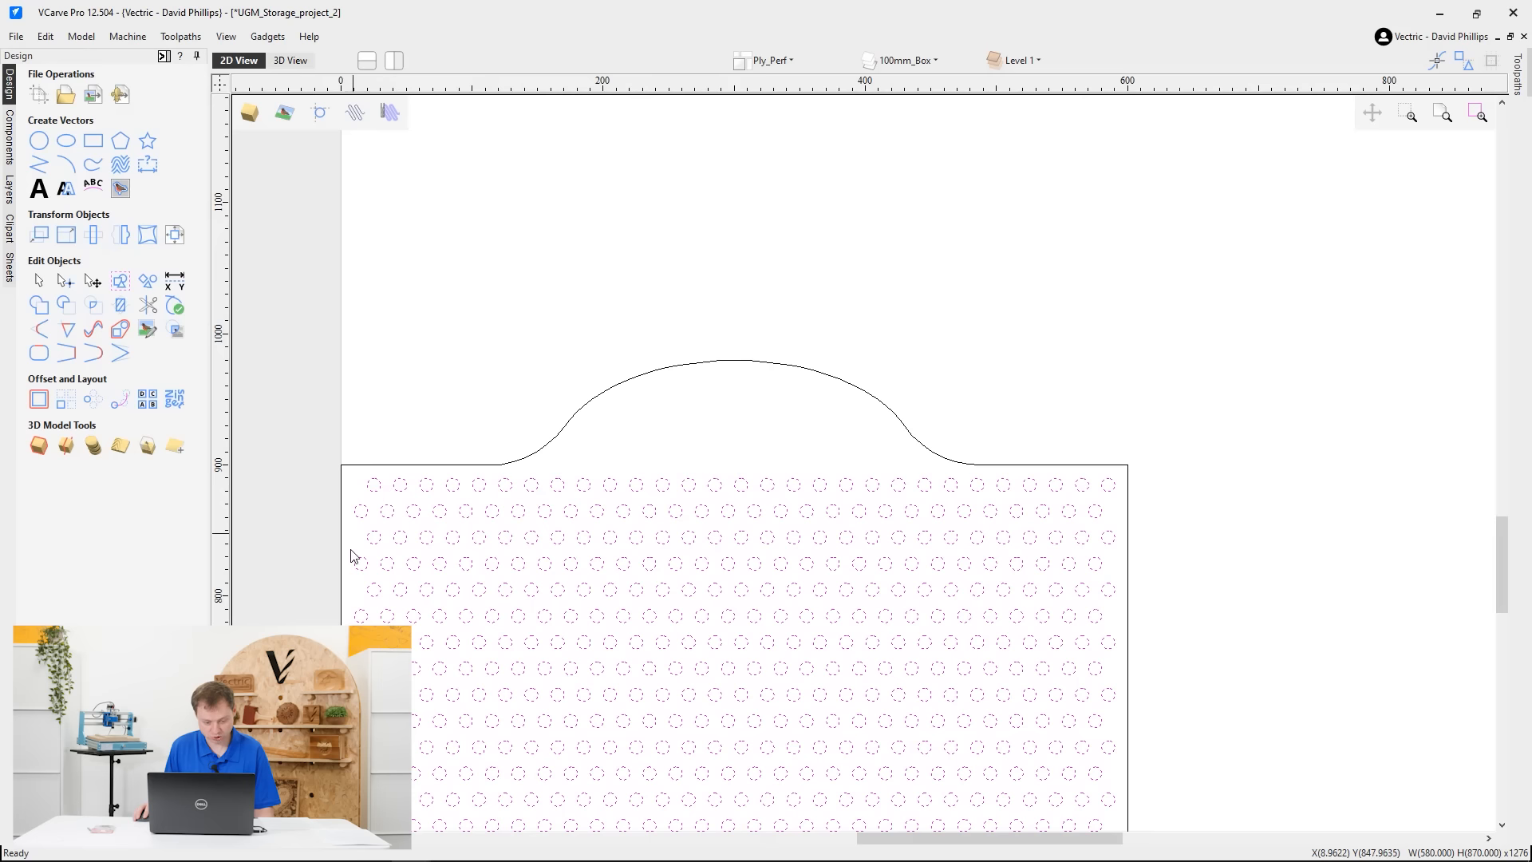
middle_drag(630, 519, 591, 216)
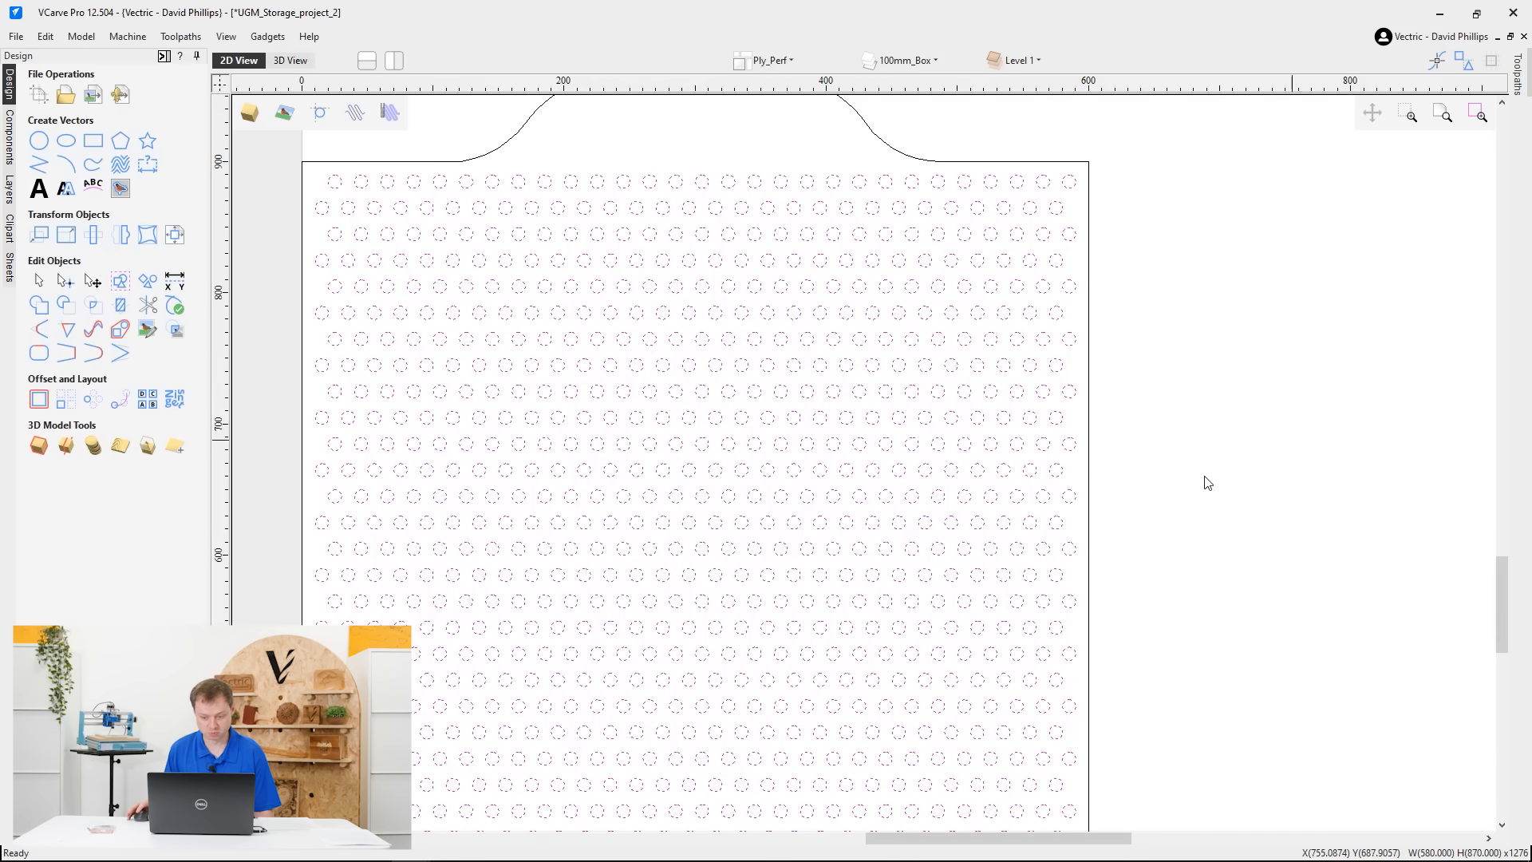
scroll(902, 380, down, 3)
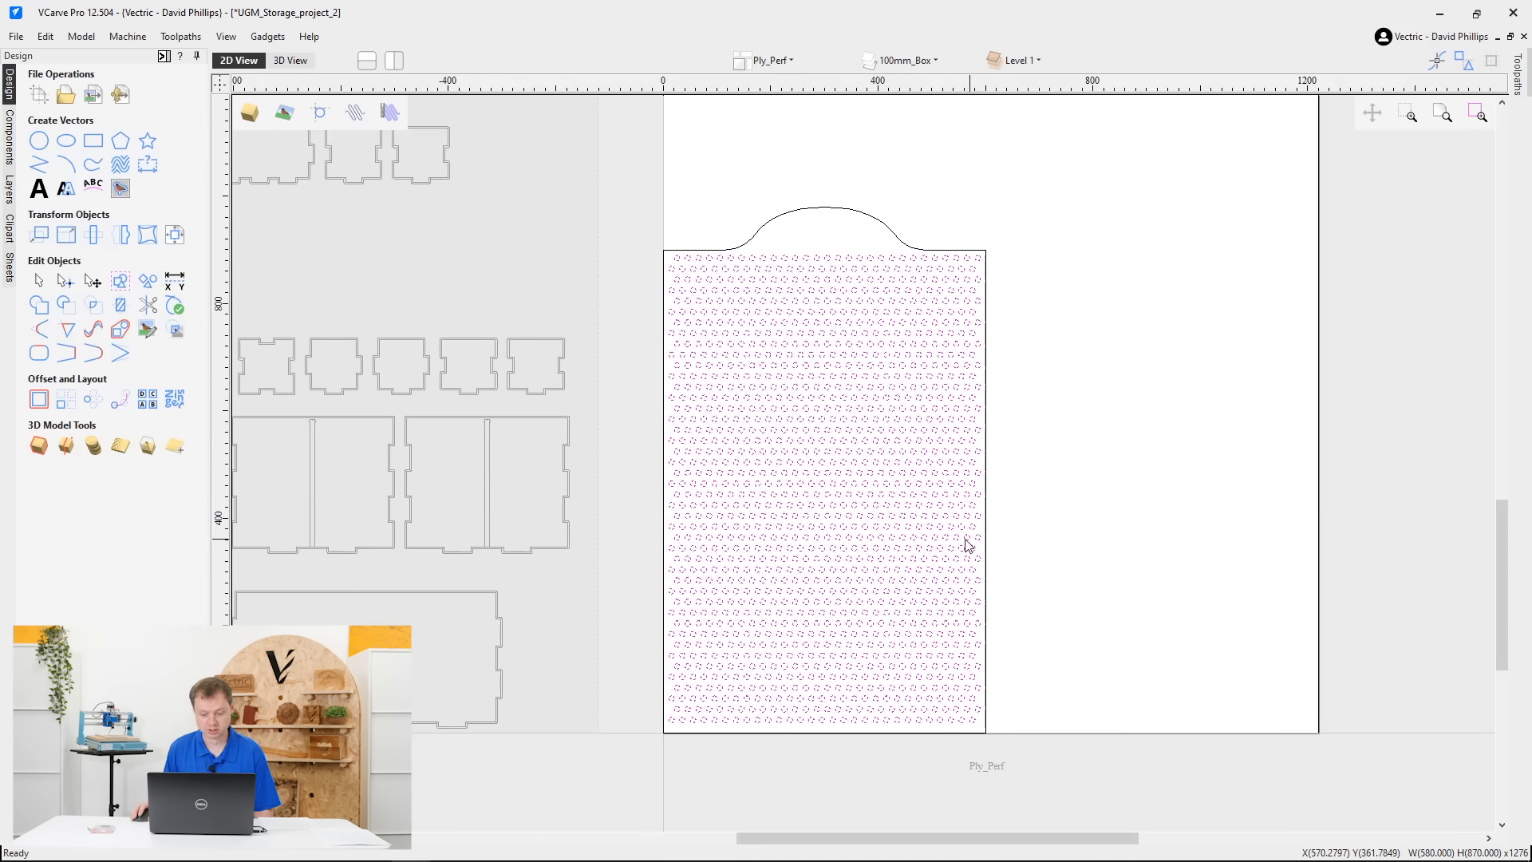
scroll(997, 551, up, 3)
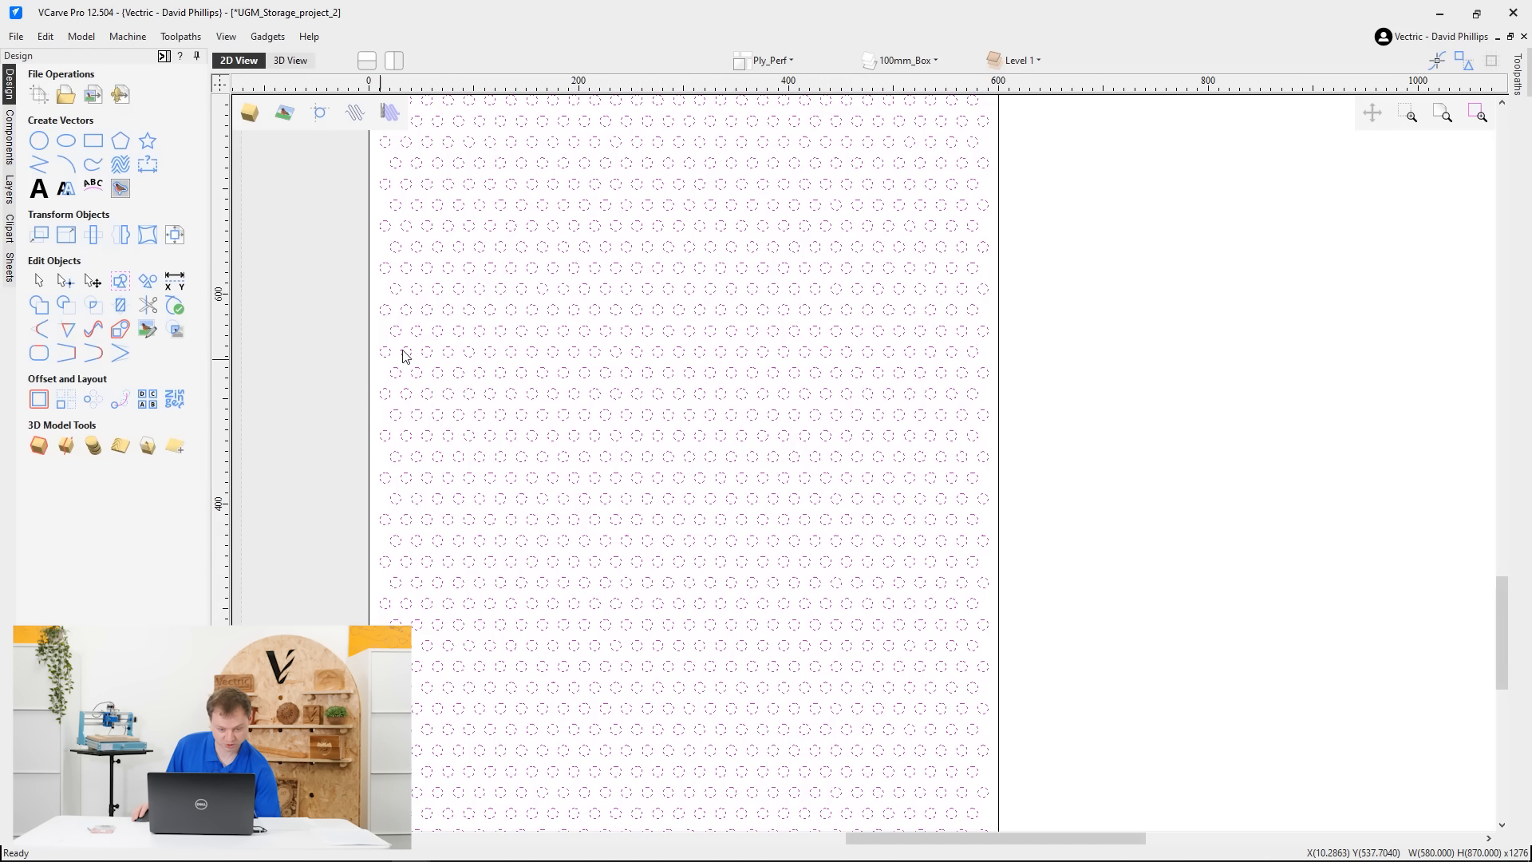
scroll(877, 526, down, 3)
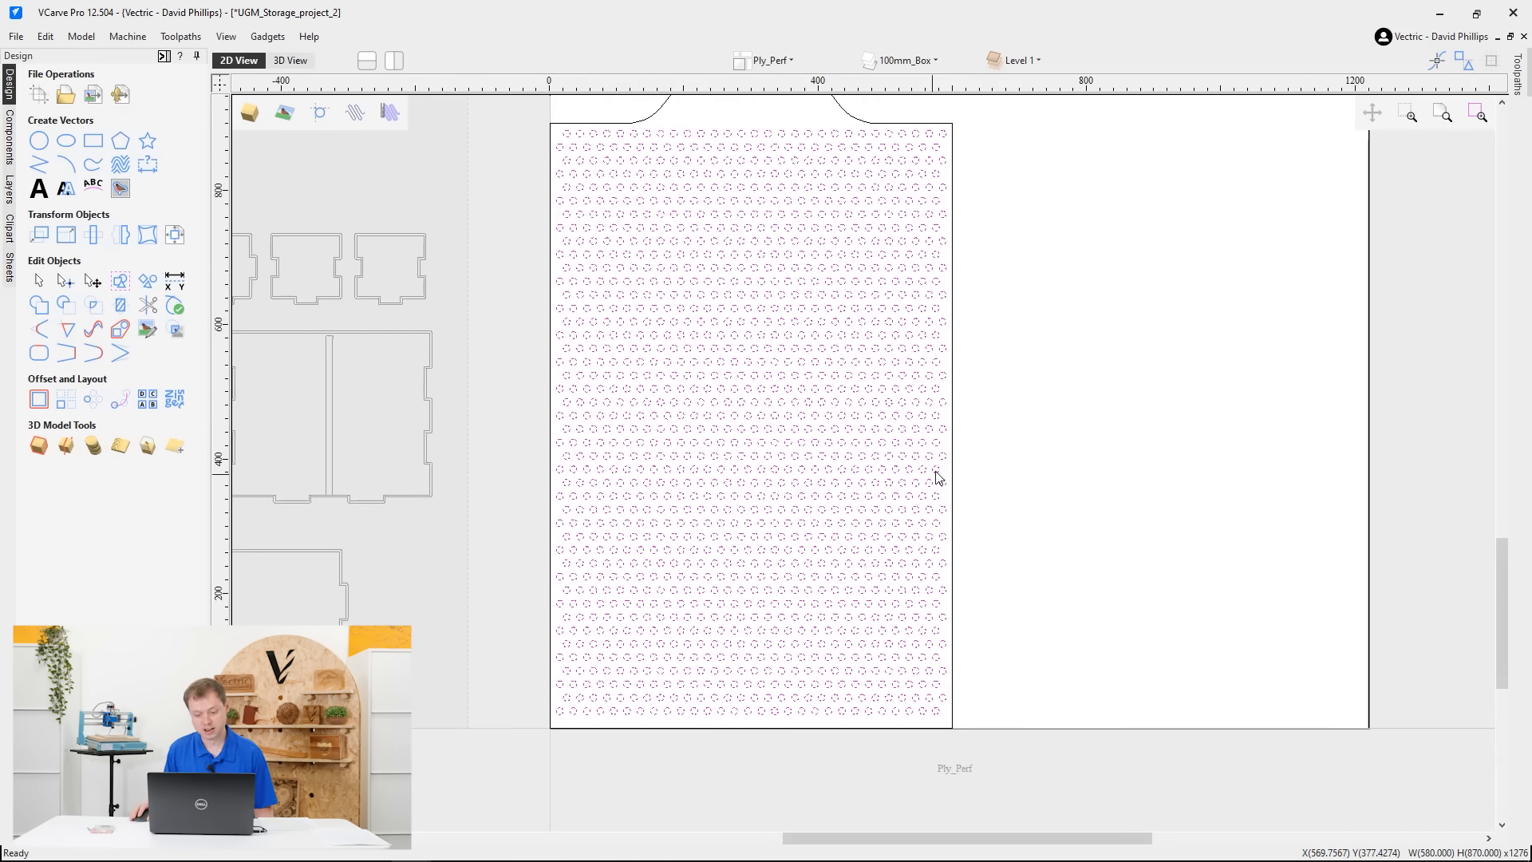
scroll(945, 466, up, 4)
scroll(954, 457, up, 1)
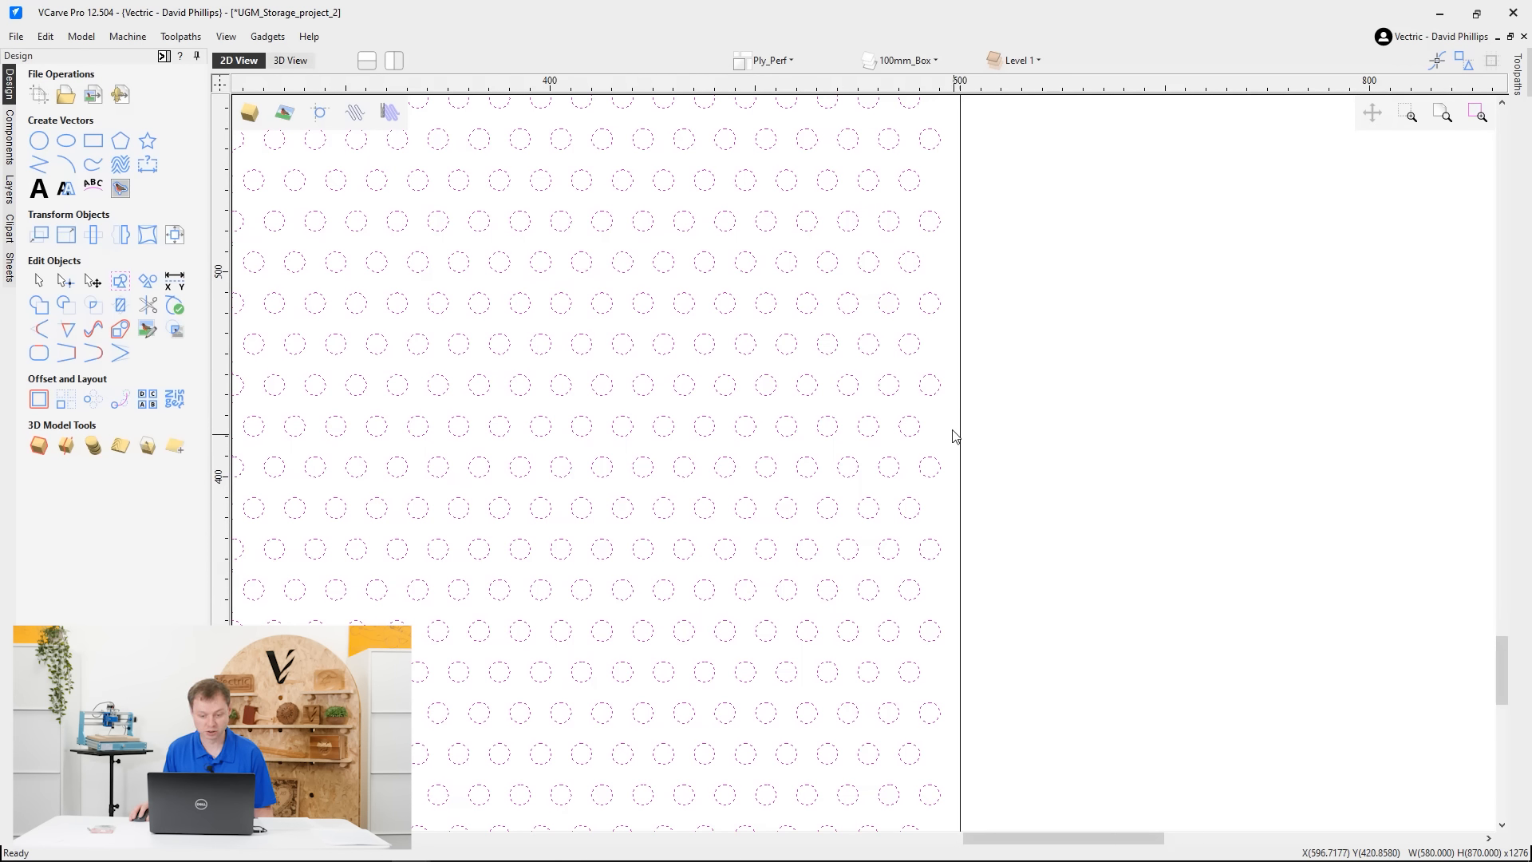
scroll(931, 495, down, 3)
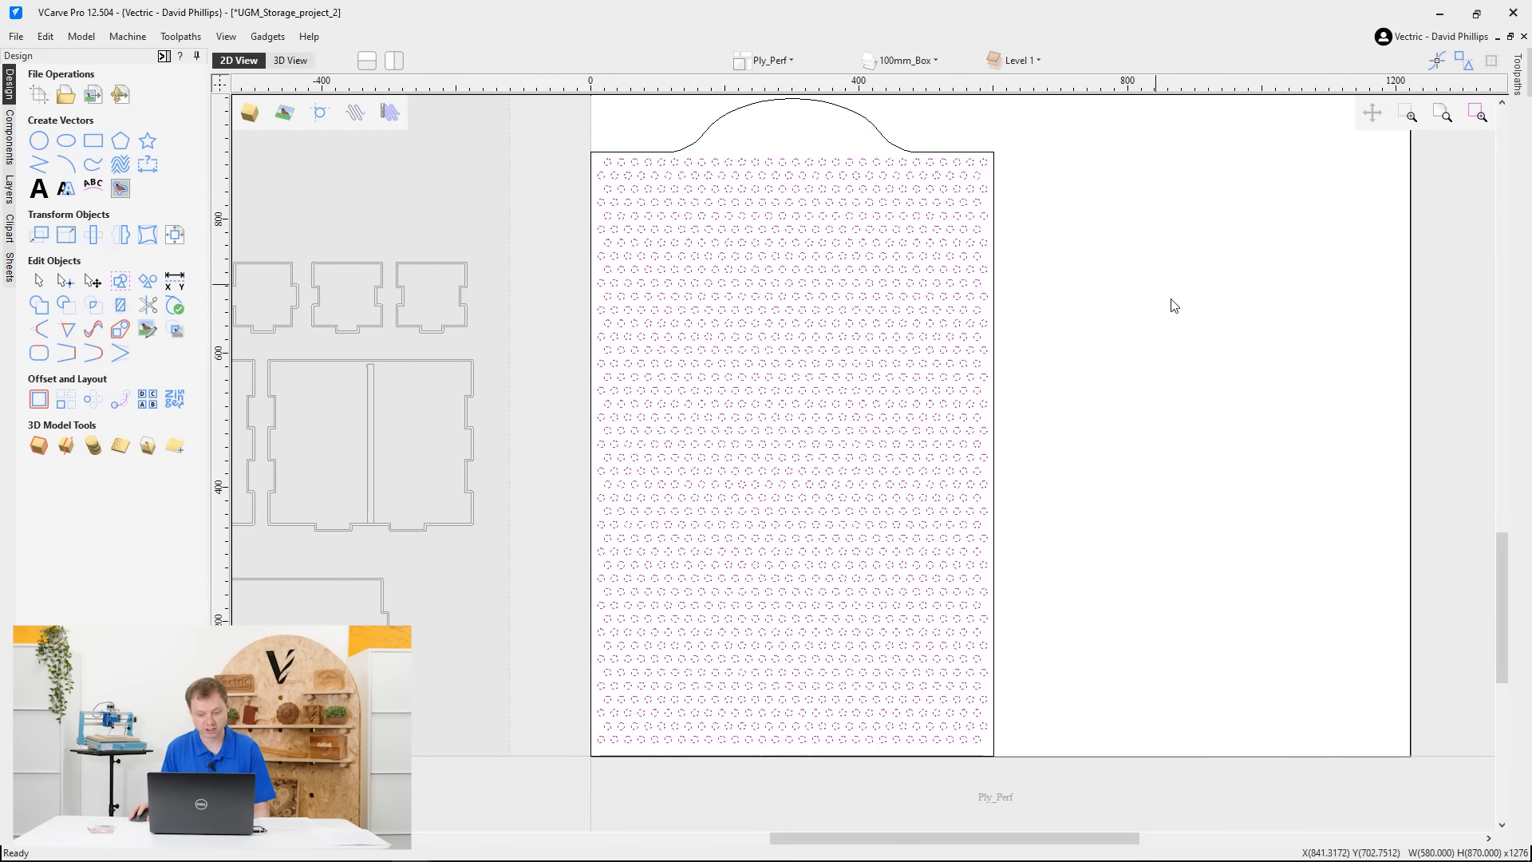
click(1188, 352)
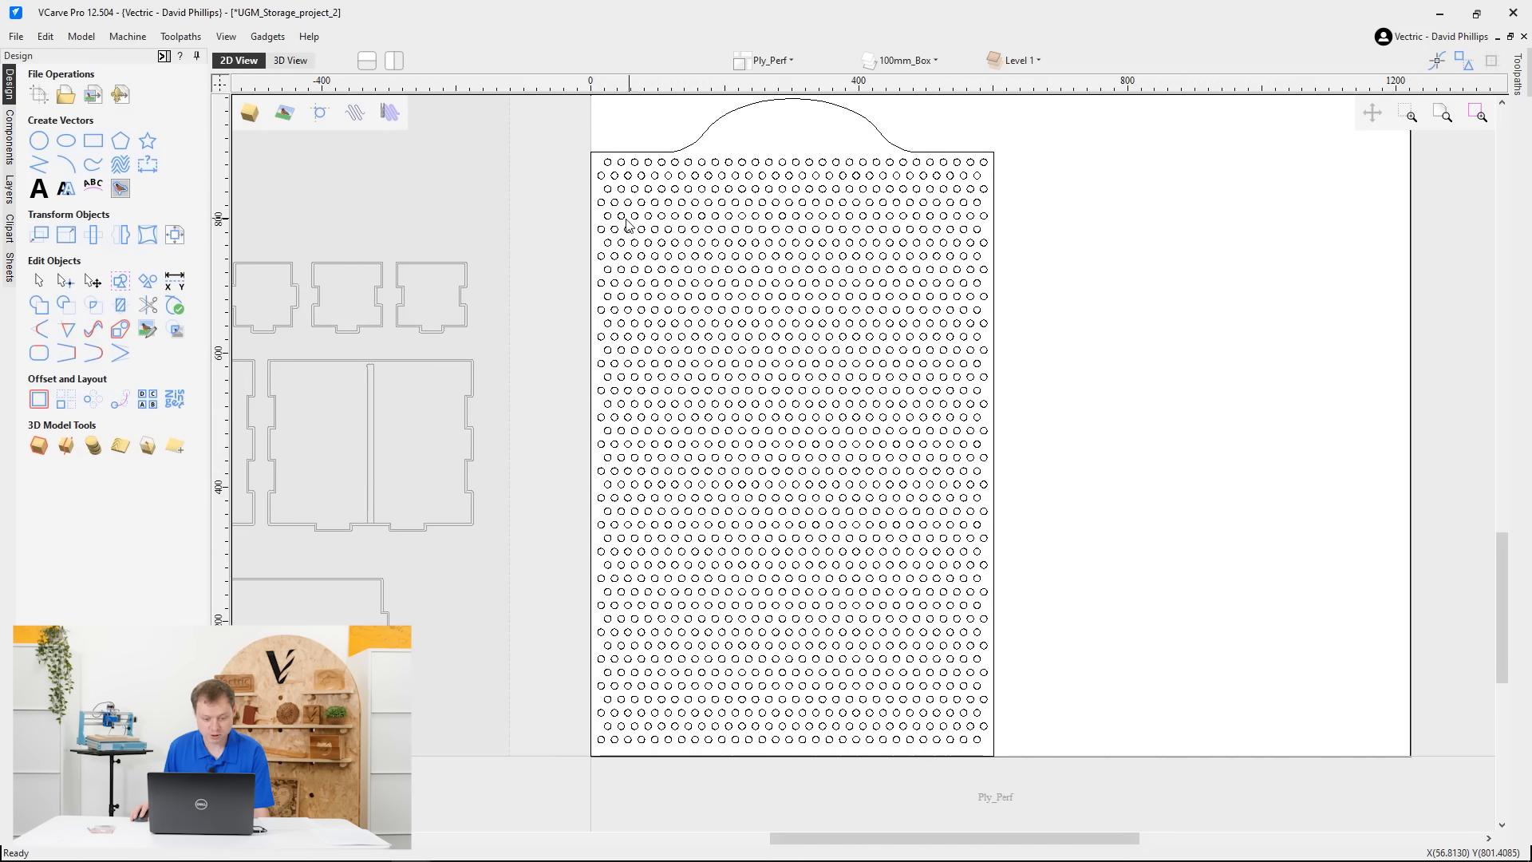
Make the Ply_Caddy sheet the active sheet
scroll(1041, 500, down, 4)
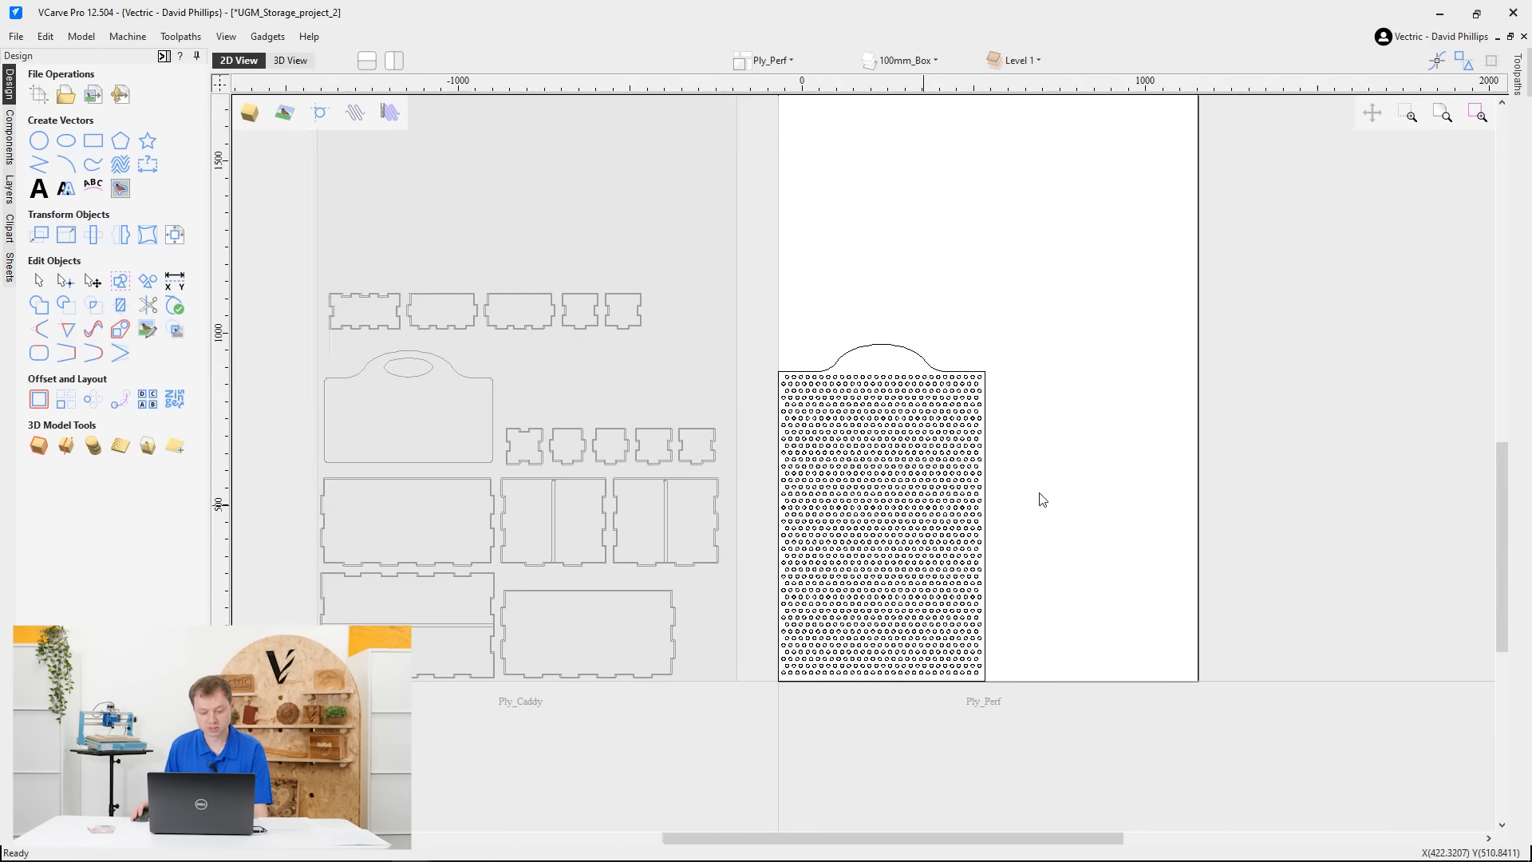
middle_drag(923, 505, 1043, 495)
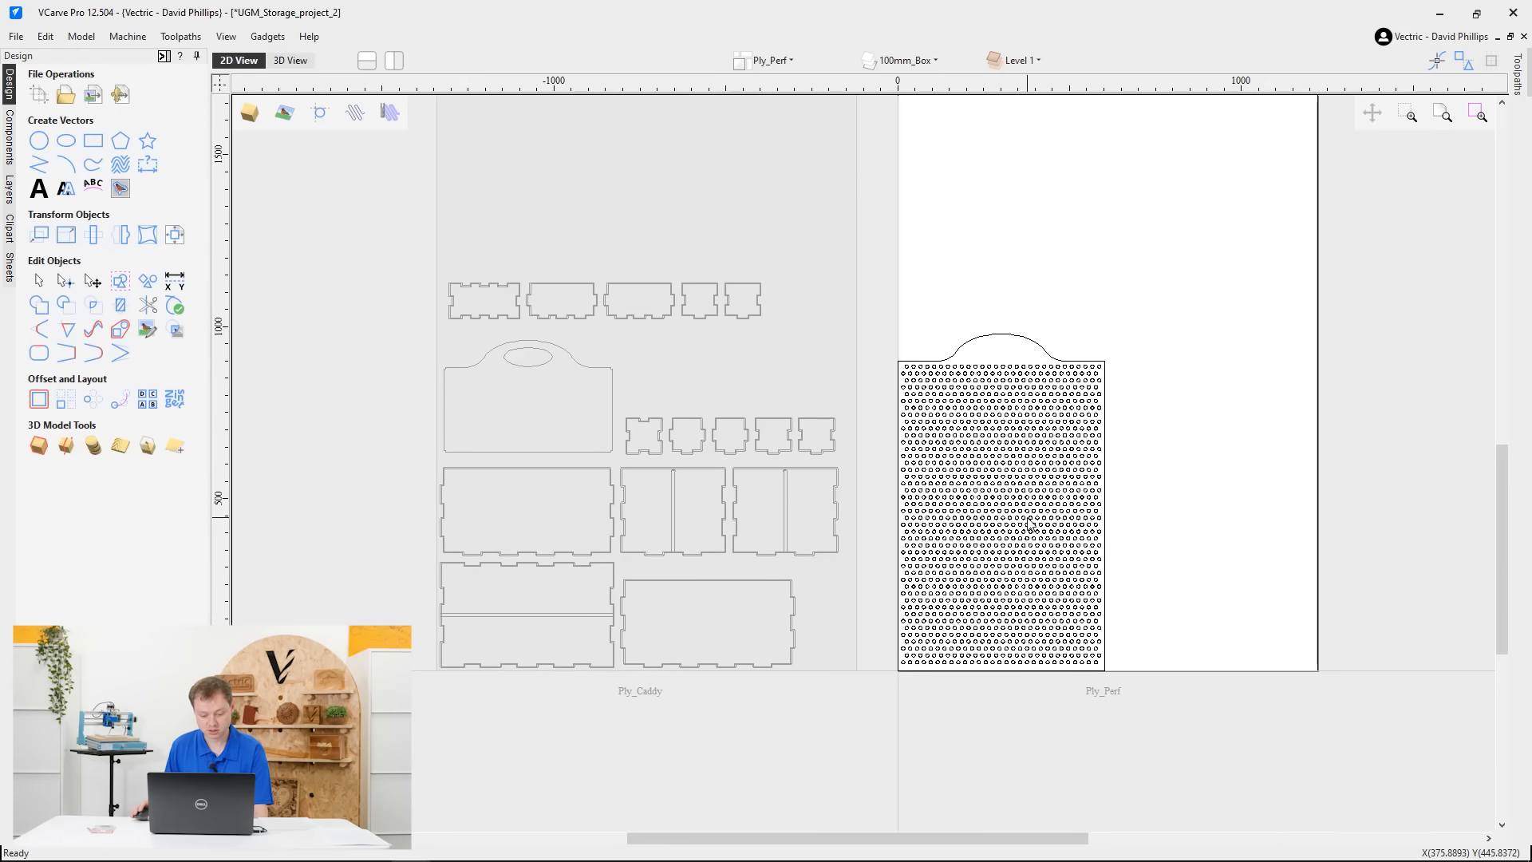
double_click(792, 198)
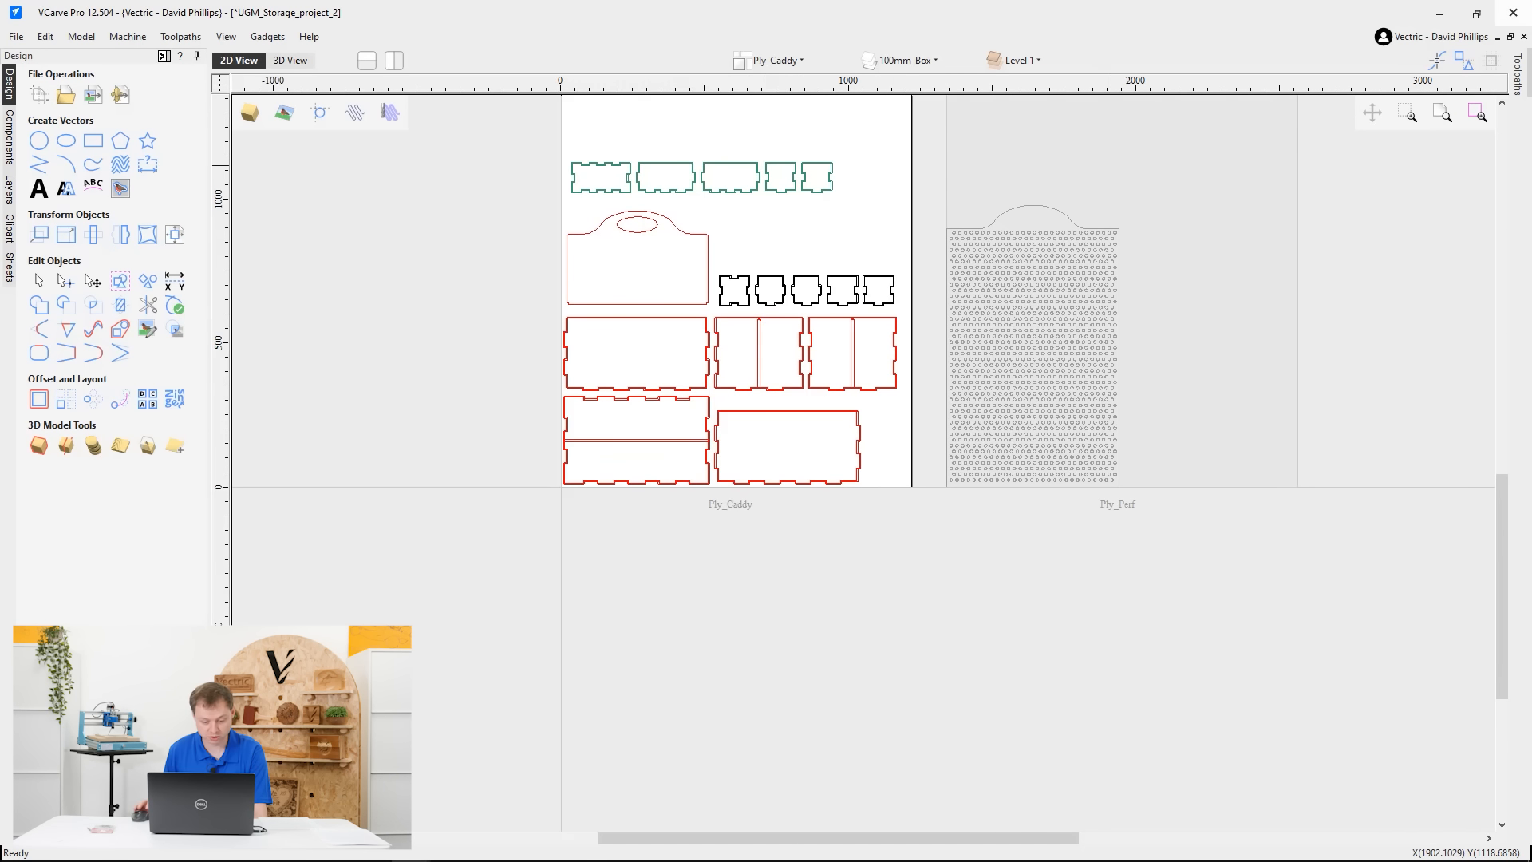
Copy the inner outline of the 500 × 250 mm Caddy_Box front panel to the Ply_Perf sheet
scroll(654, 322, up, 8)
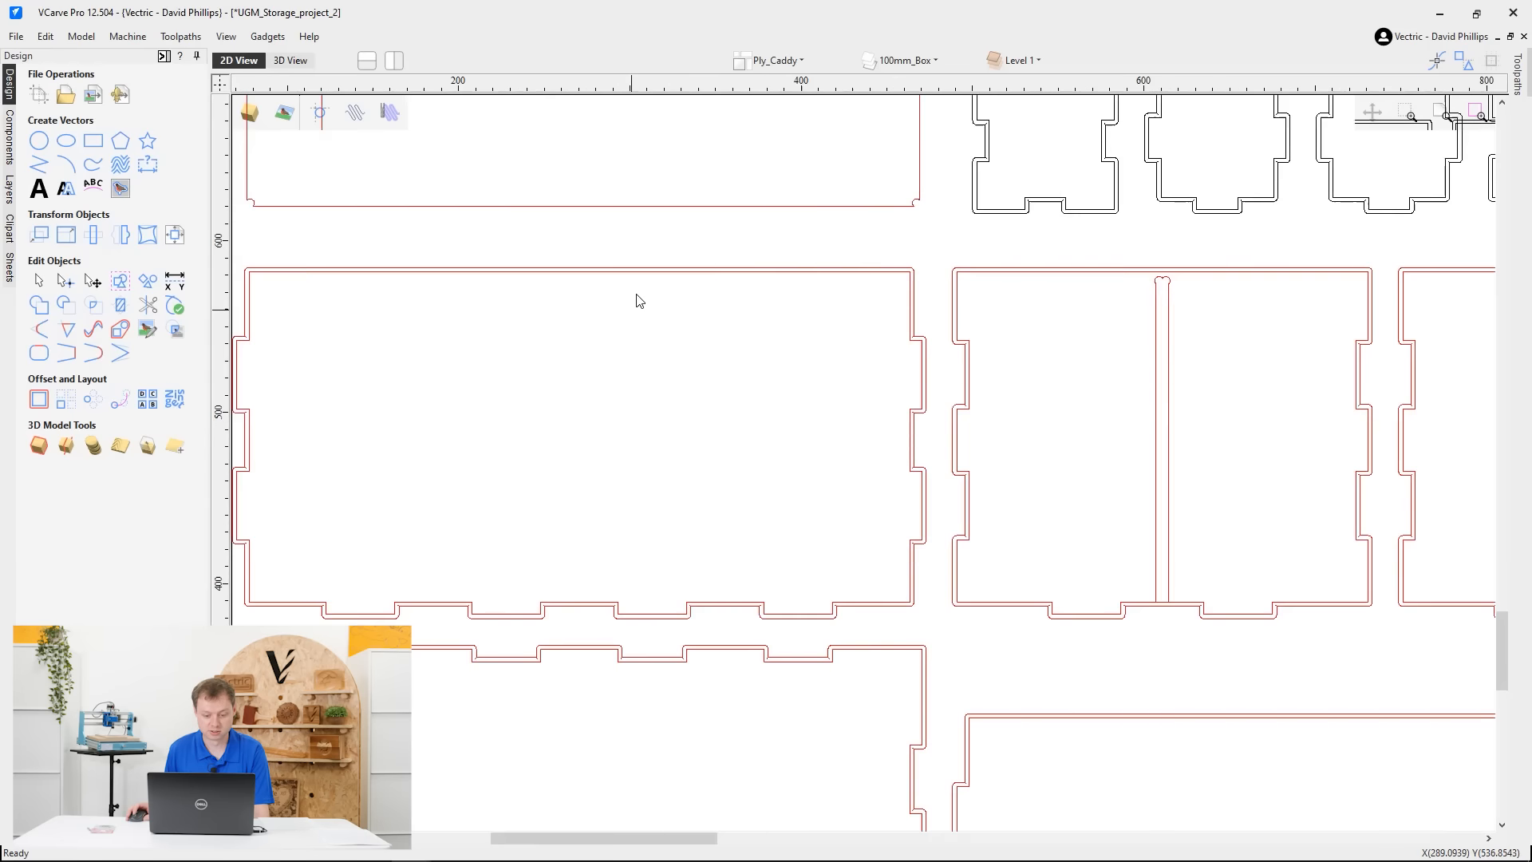
scroll(981, 359, down, 8)
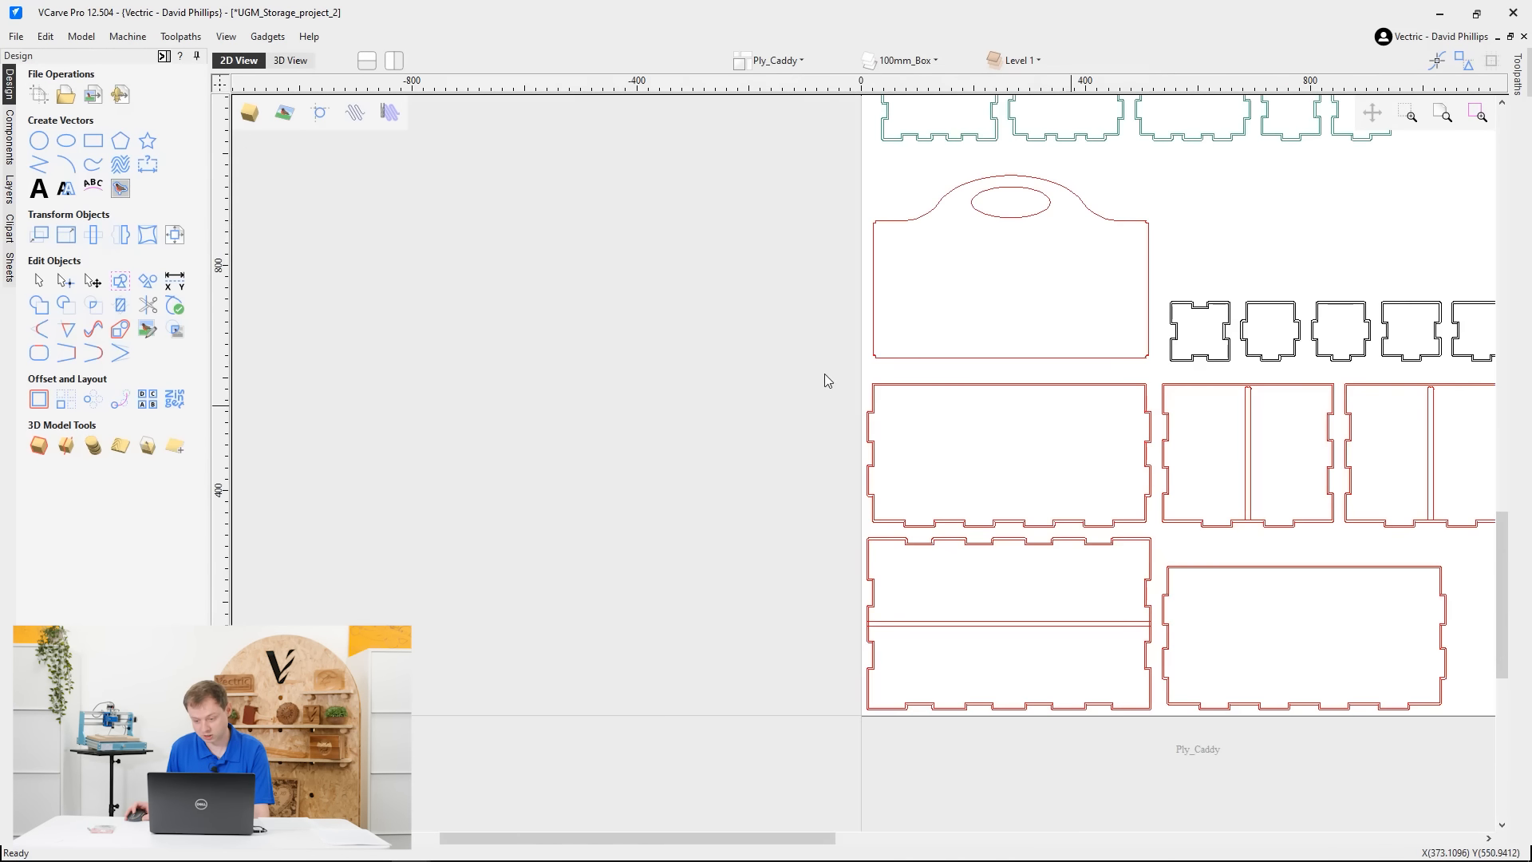
scroll(1220, 279, up, 3)
middle_drag(1342, 351, 1246, 371)
scroll(798, 430, down, 1)
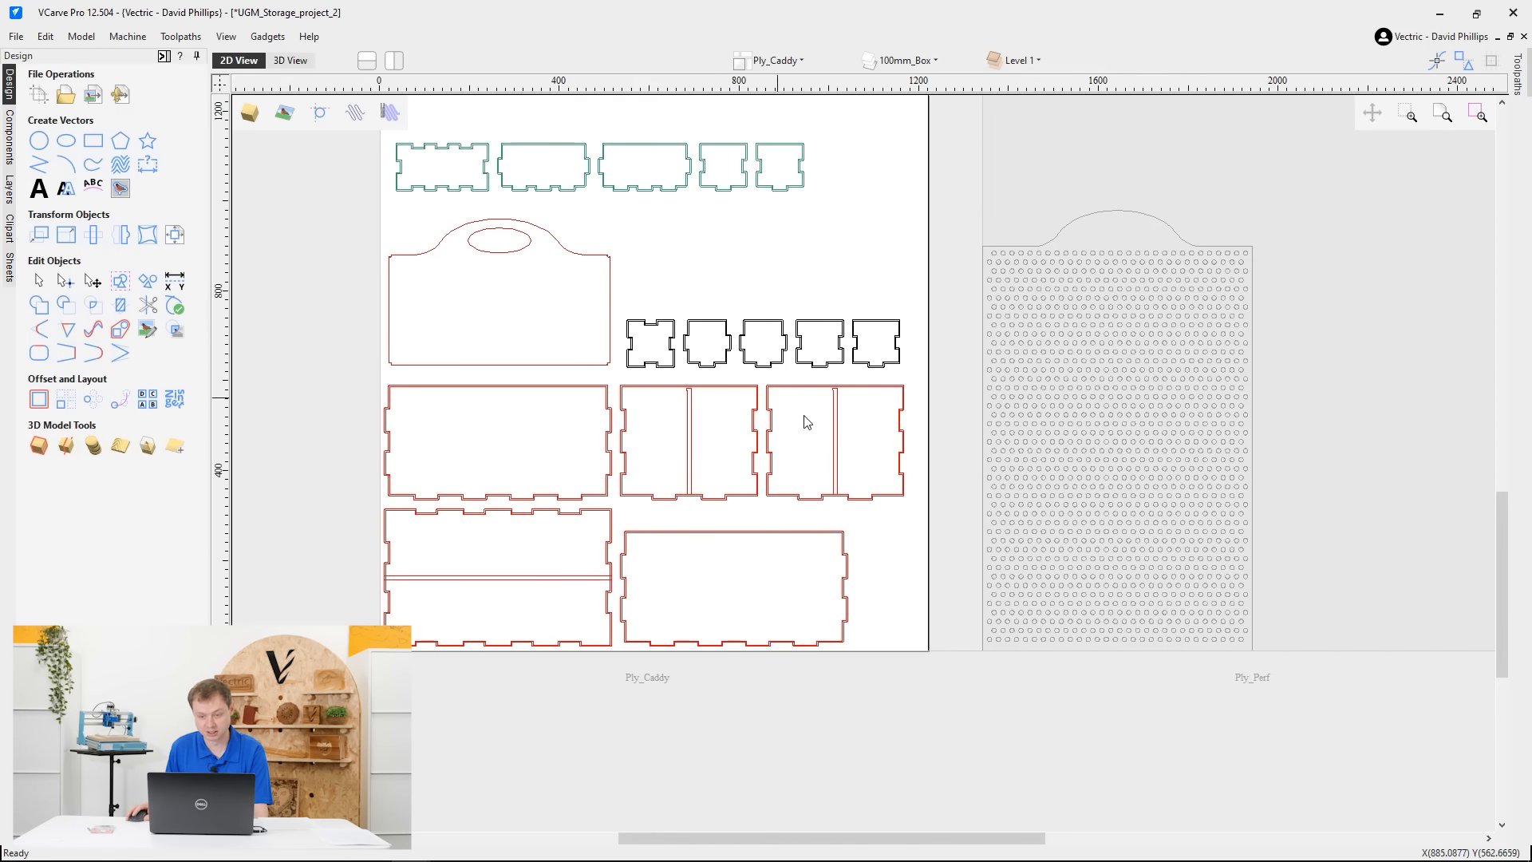
scroll(980, 472, up, 1)
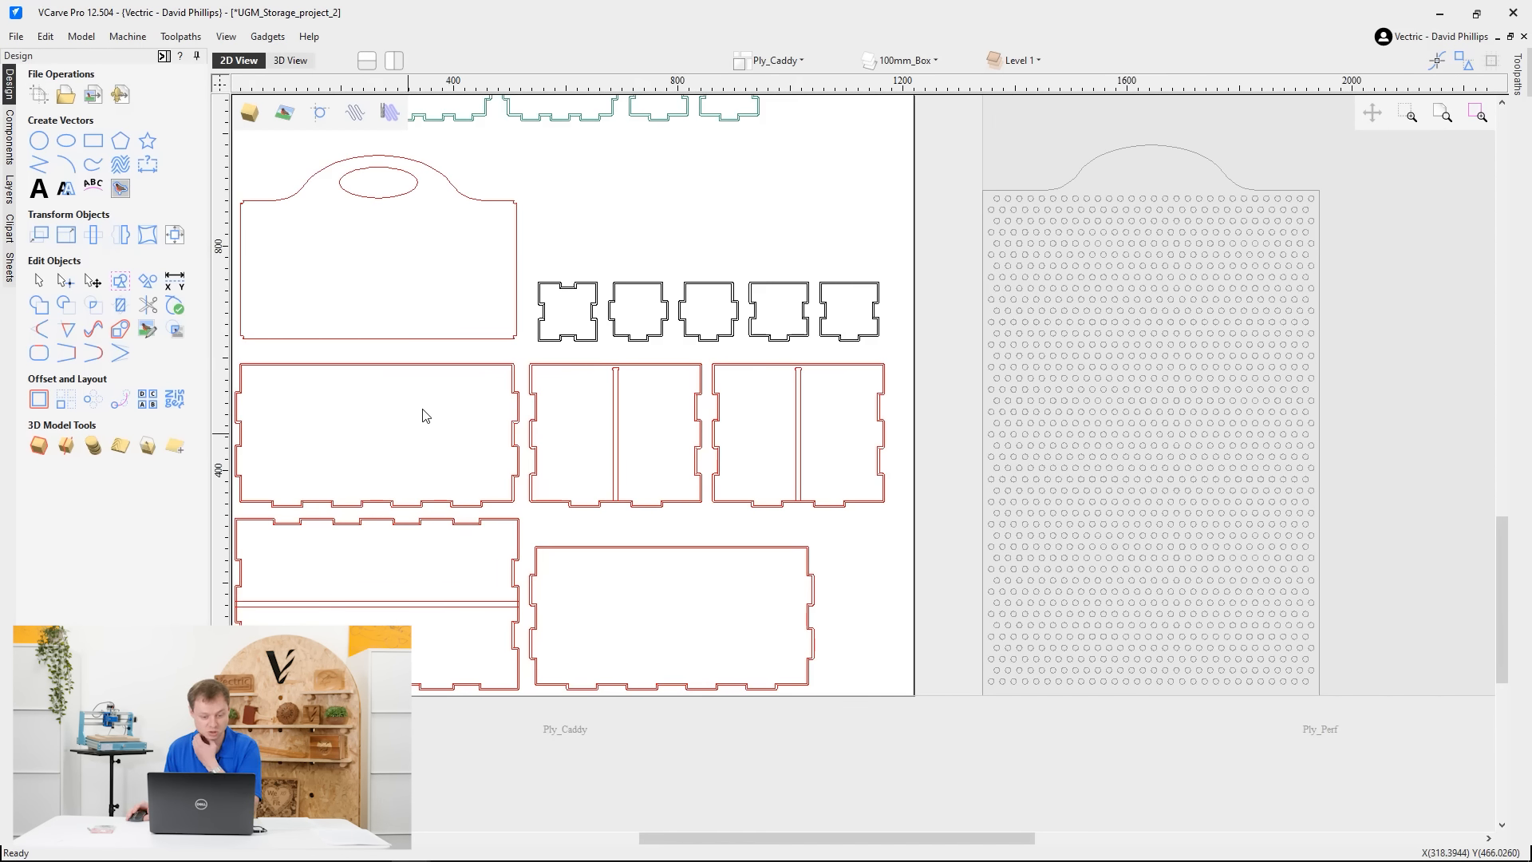
scroll(424, 414, up, 3)
middle_drag(455, 314, 591, 338)
middle_drag(602, 417, 864, 433)
scroll(686, 427, up, 6)
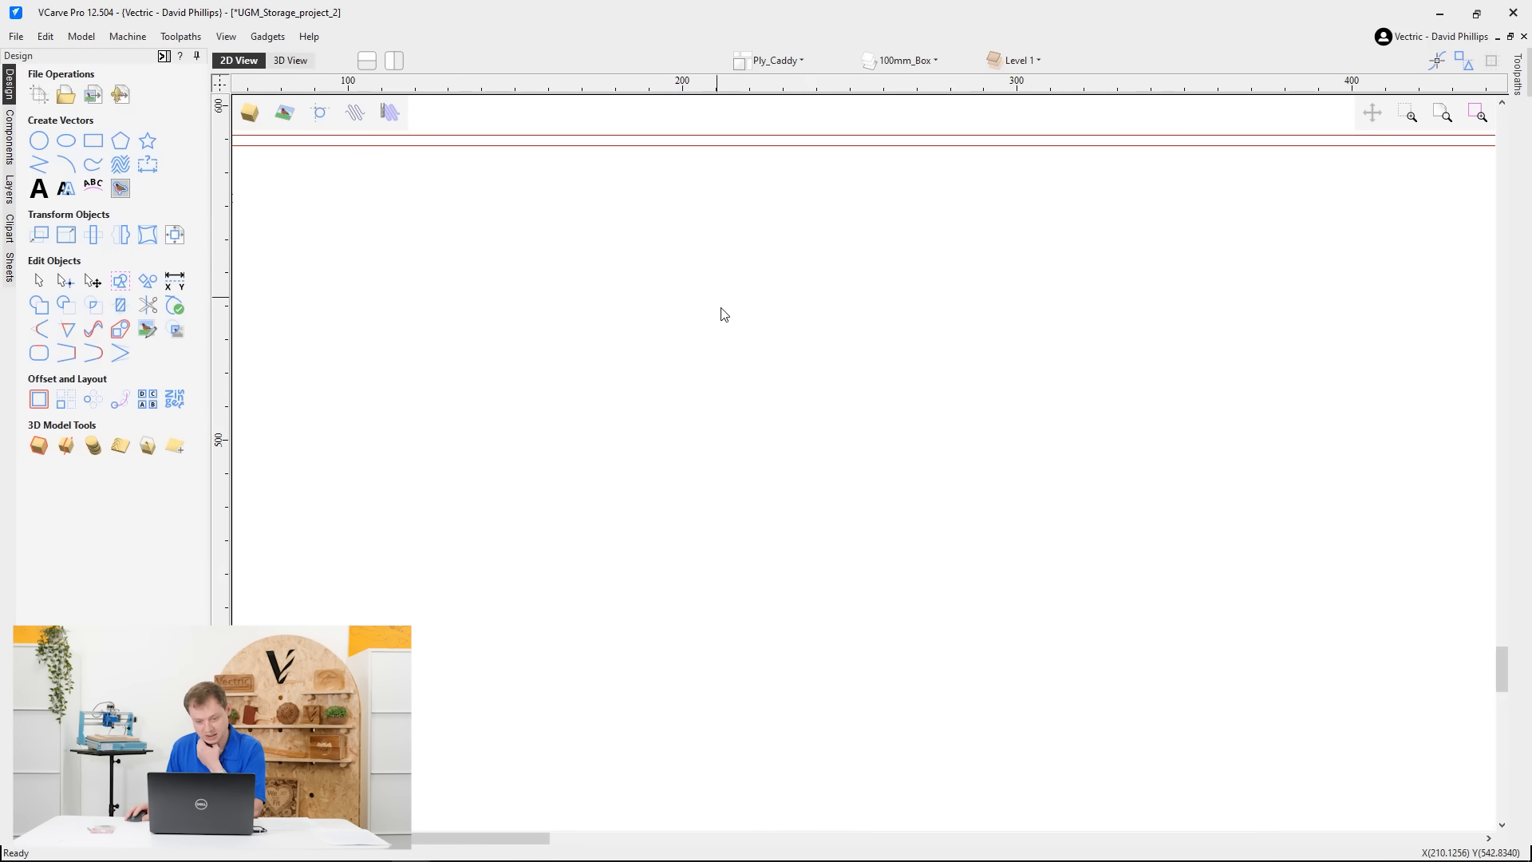
scroll(722, 308, down, 5)
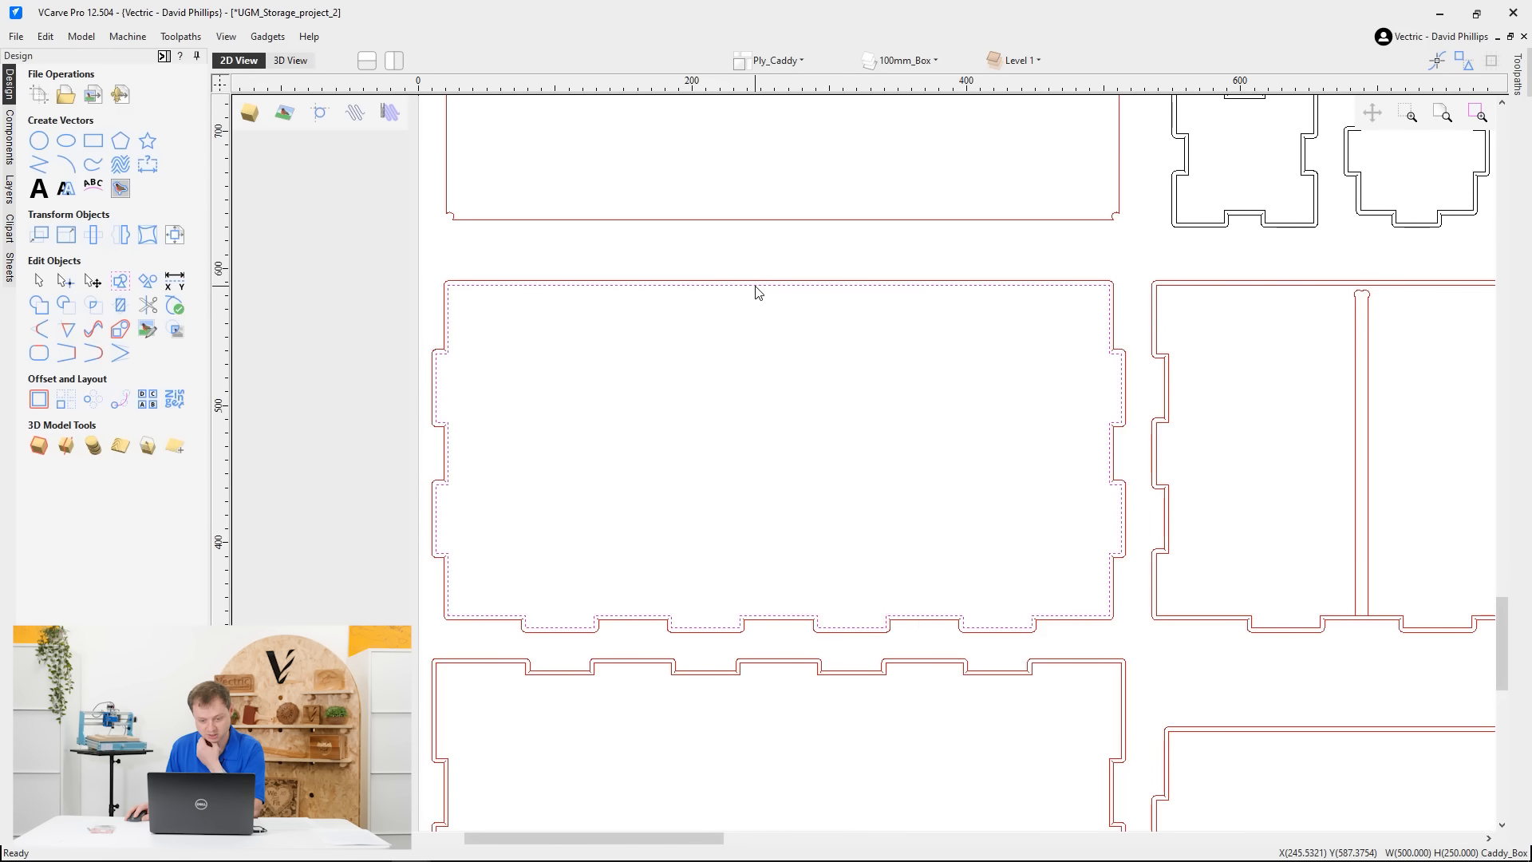
right_click(756, 286)
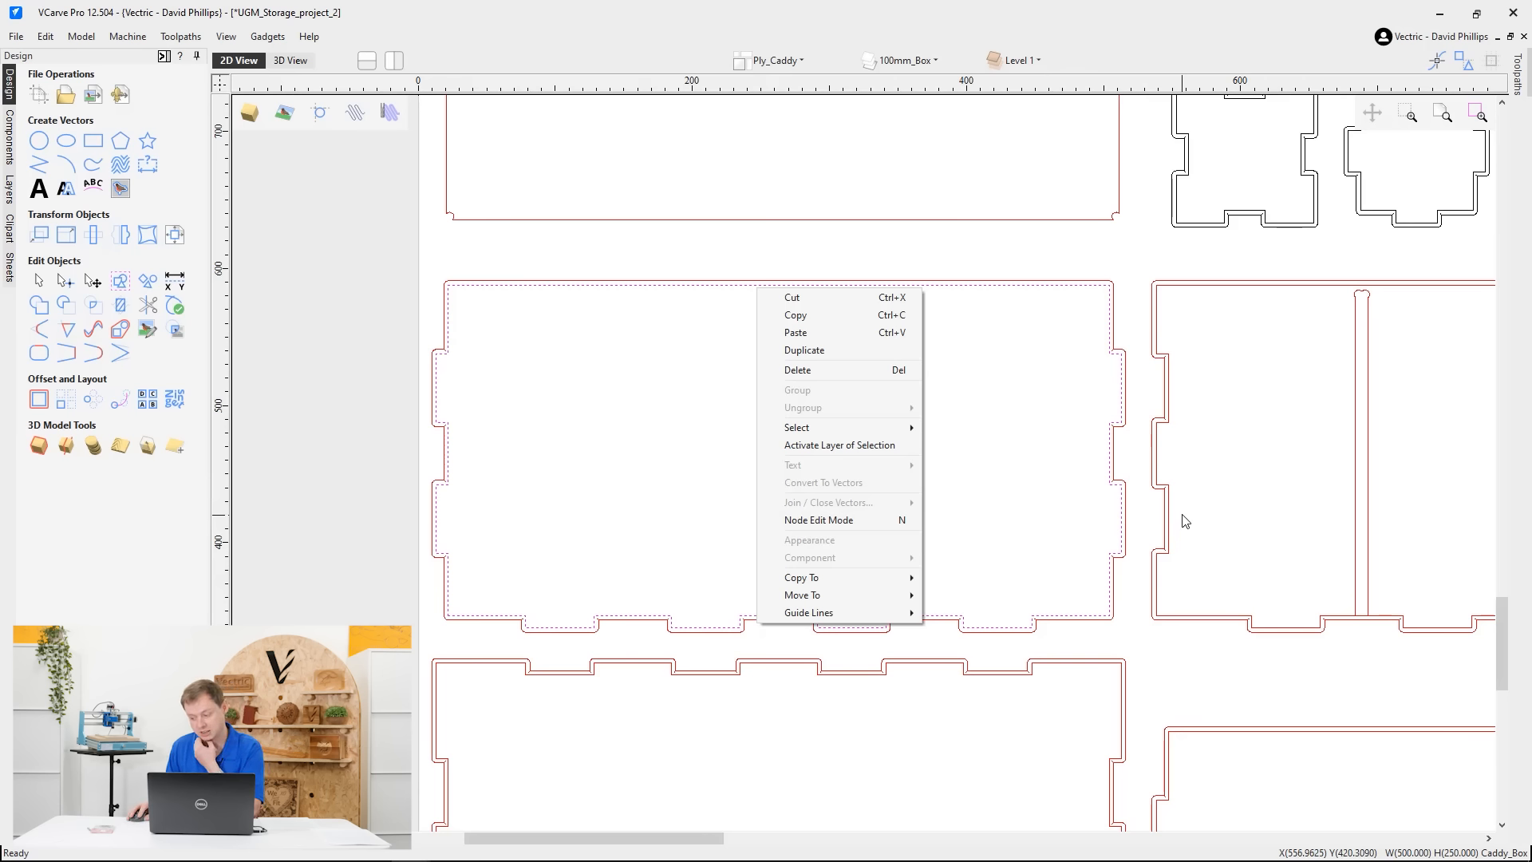
mouse_move(836, 585)
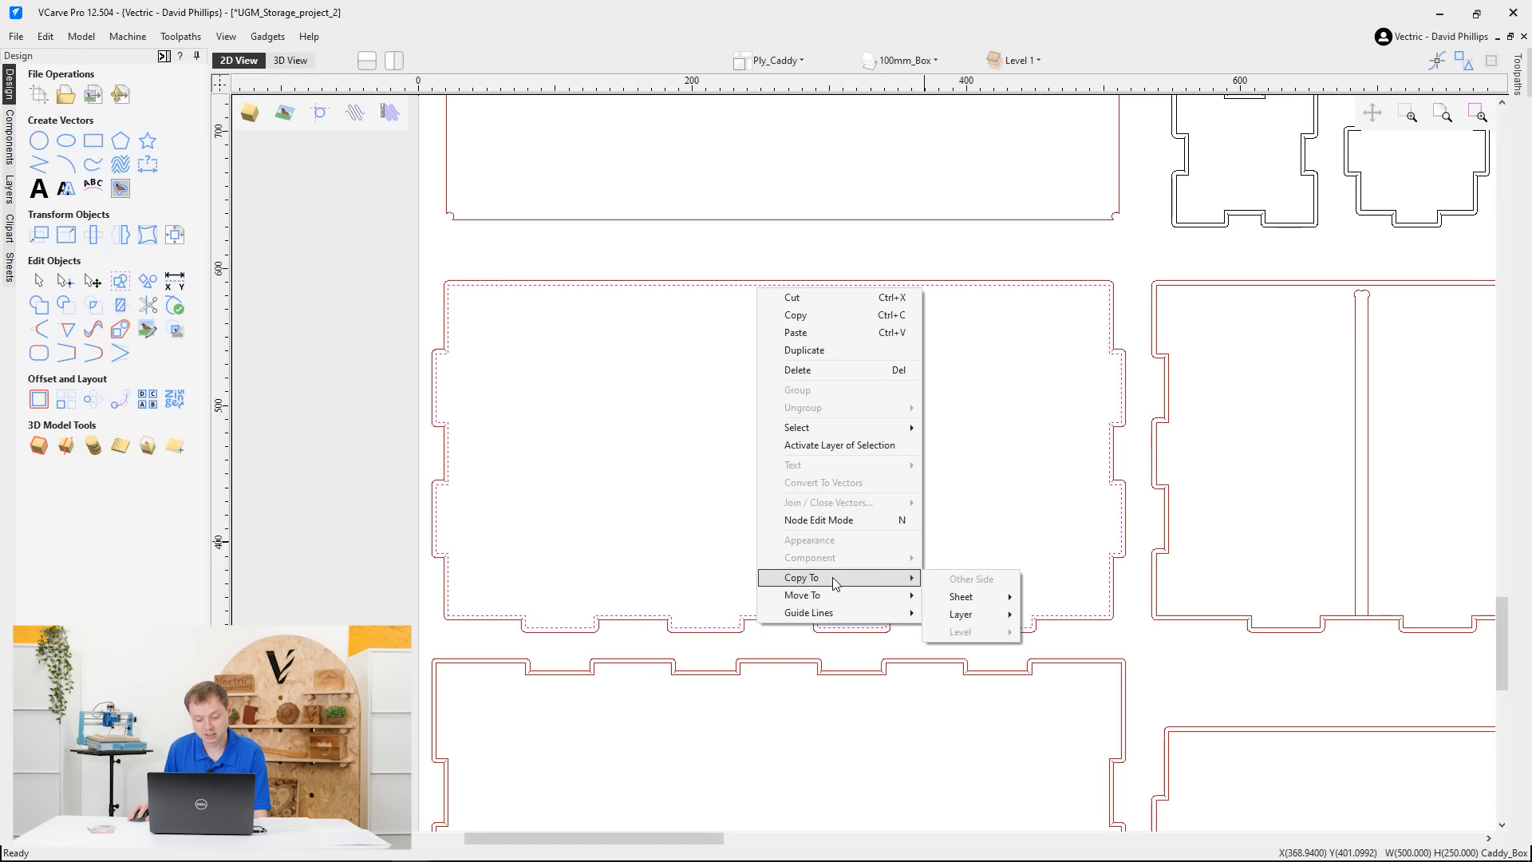
mouse_move(957, 603)
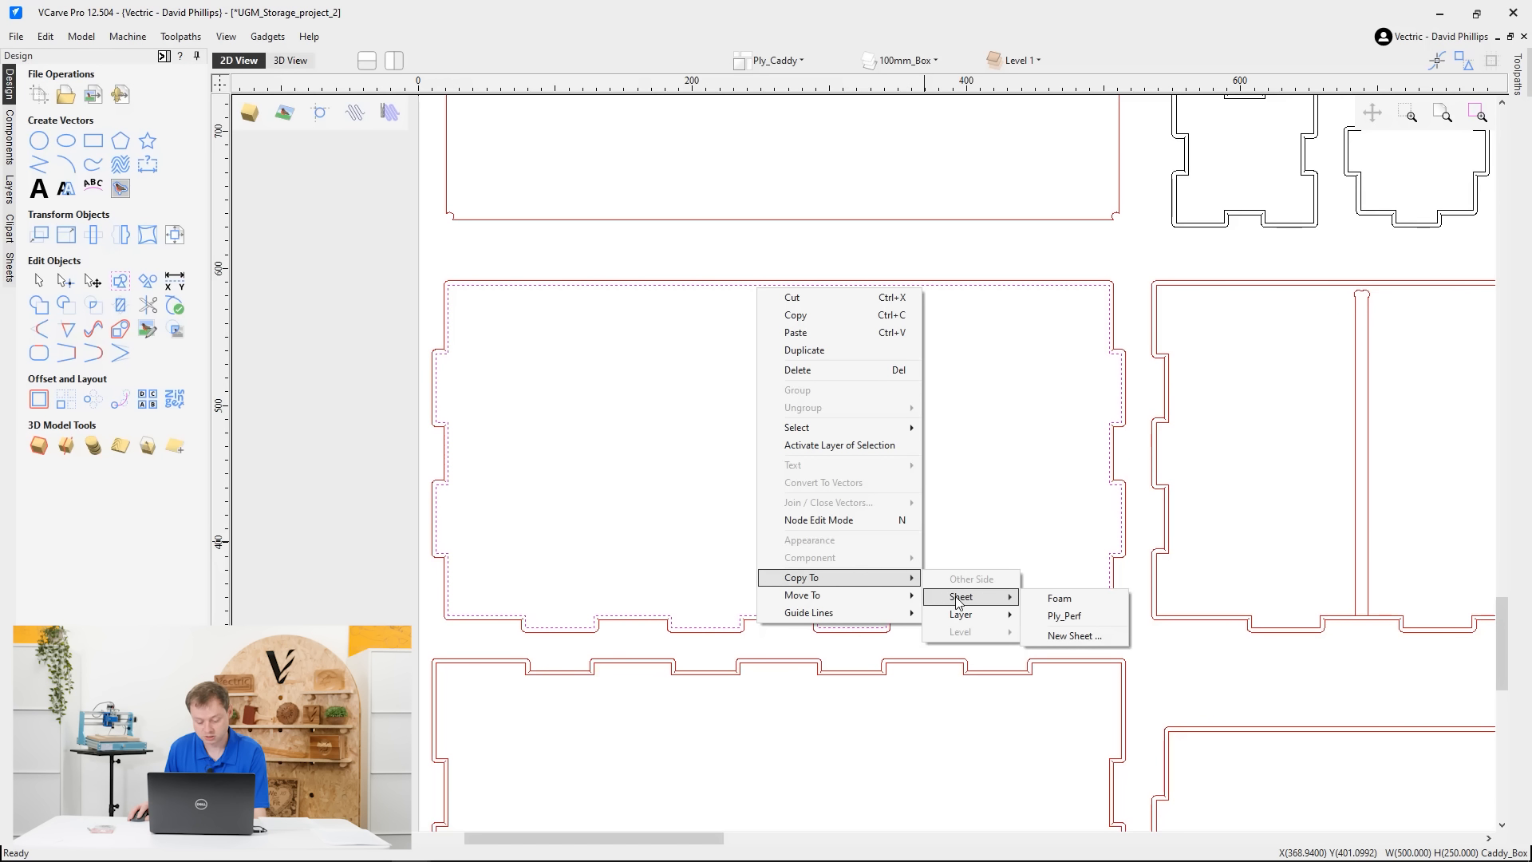
click(1073, 617)
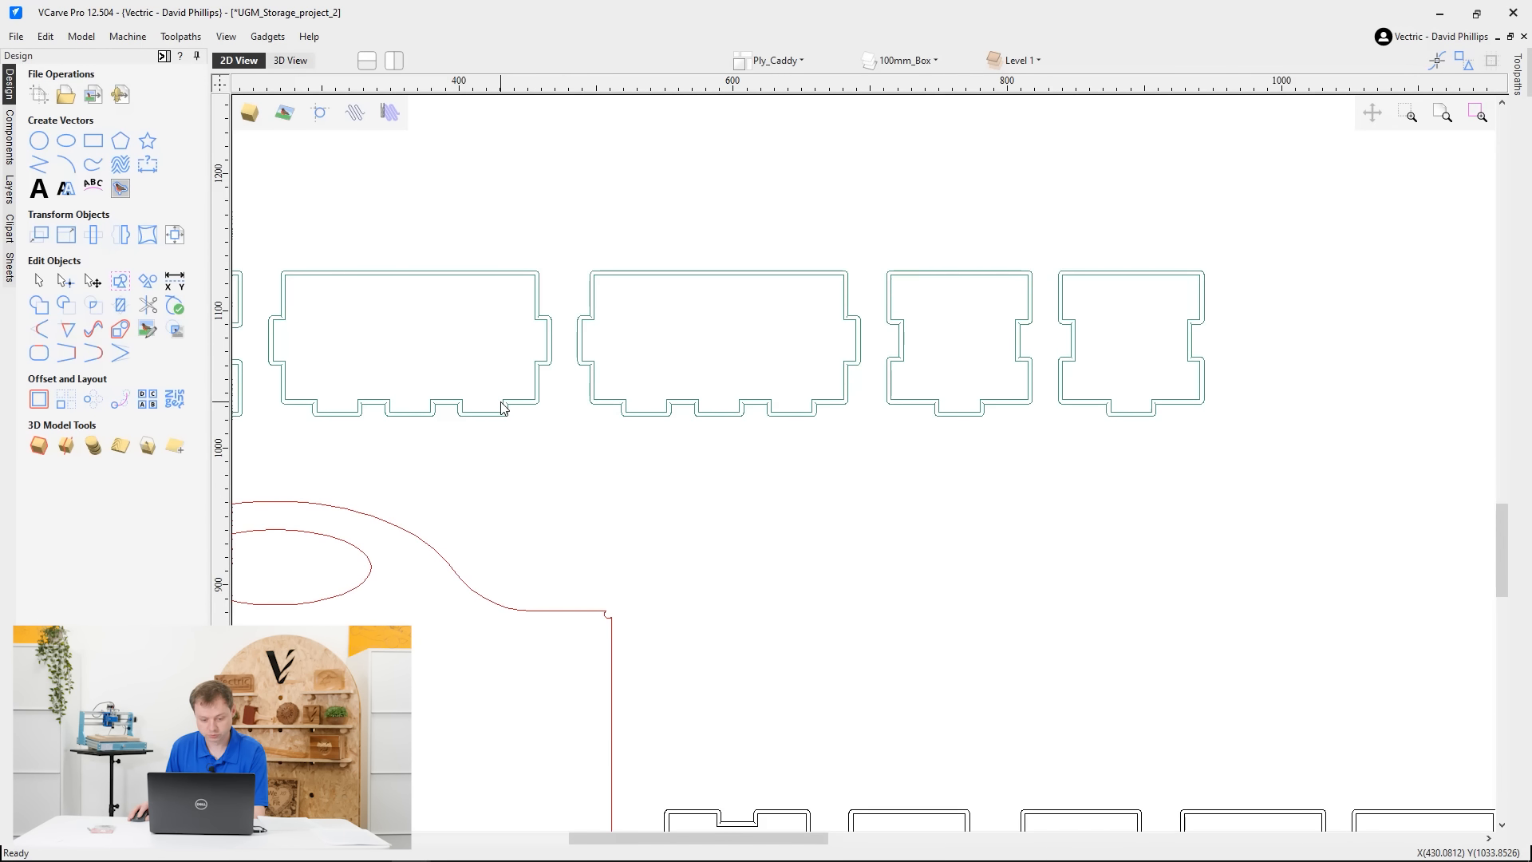
Copy the inner outline of the first 200 × 100 mm panel with side tabs, on layer 200mm_Box, to the Ply_Perf sheet
right_click(504, 408)
click(506, 406)
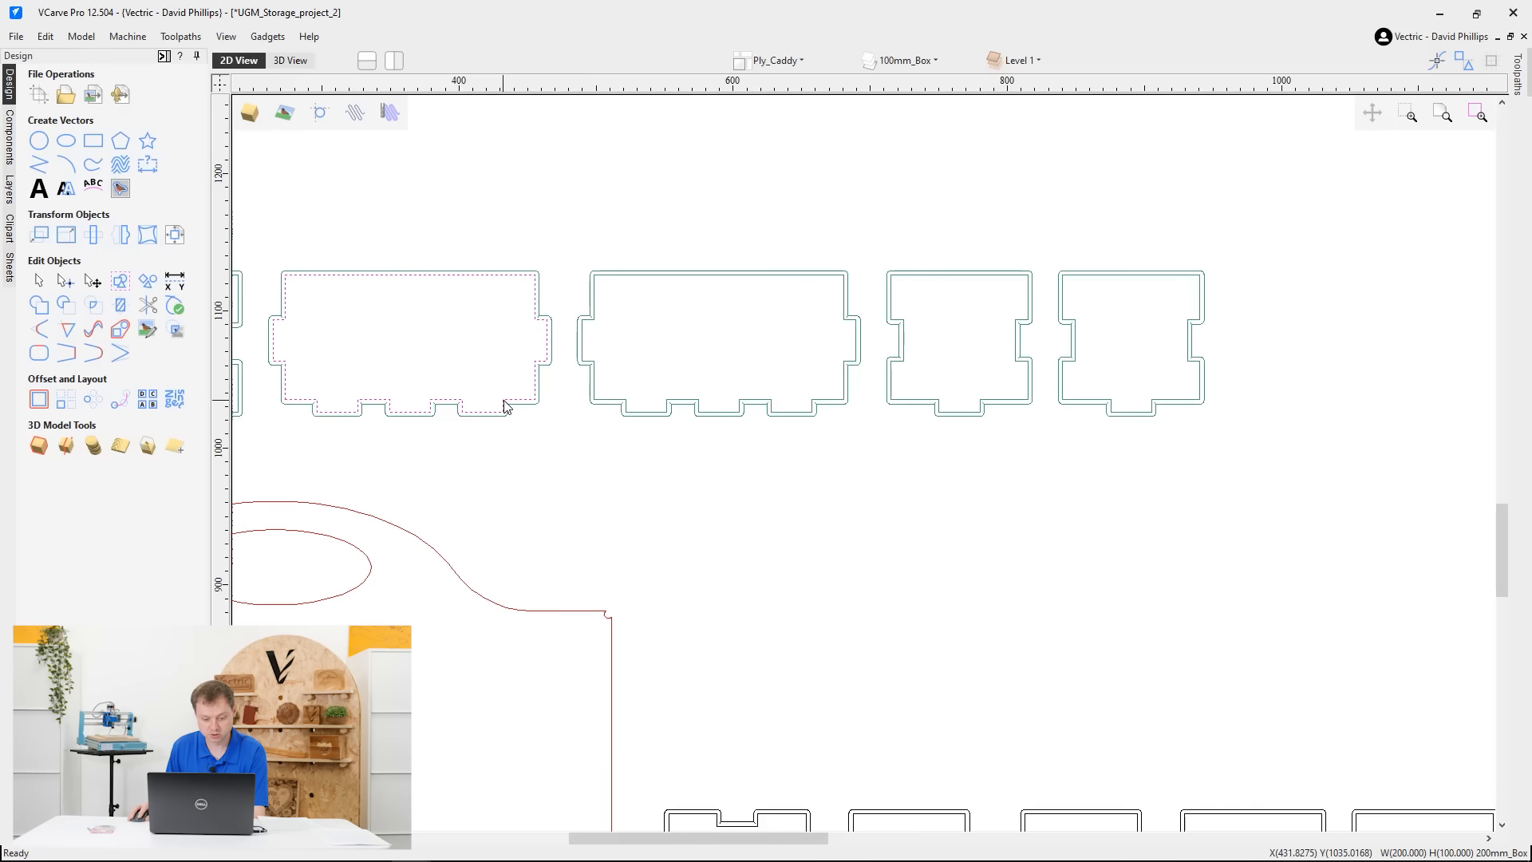
right_click(507, 405)
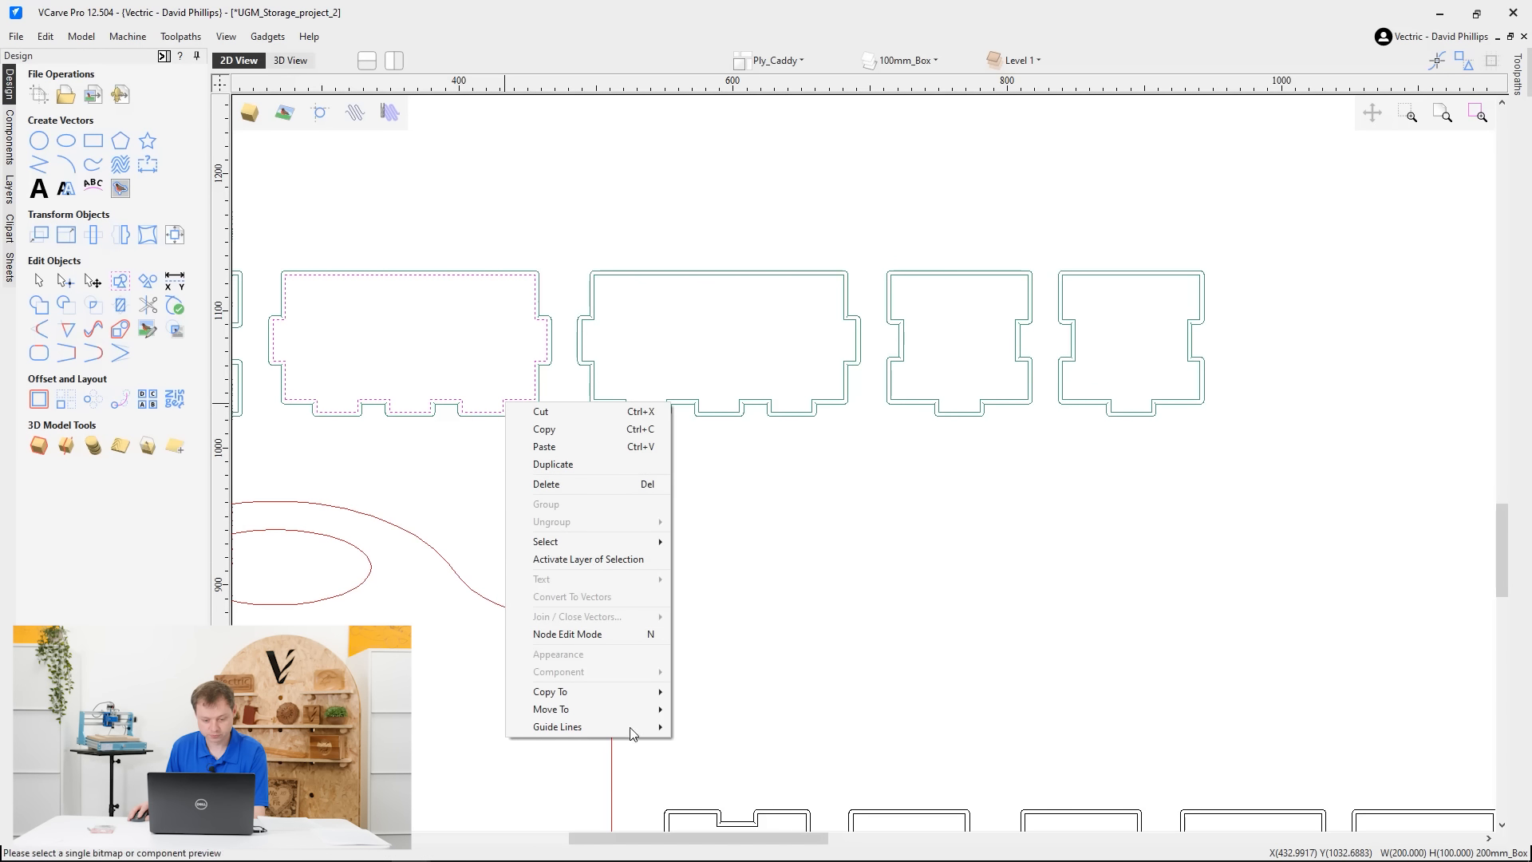
mouse_move(622, 691)
mouse_move(742, 710)
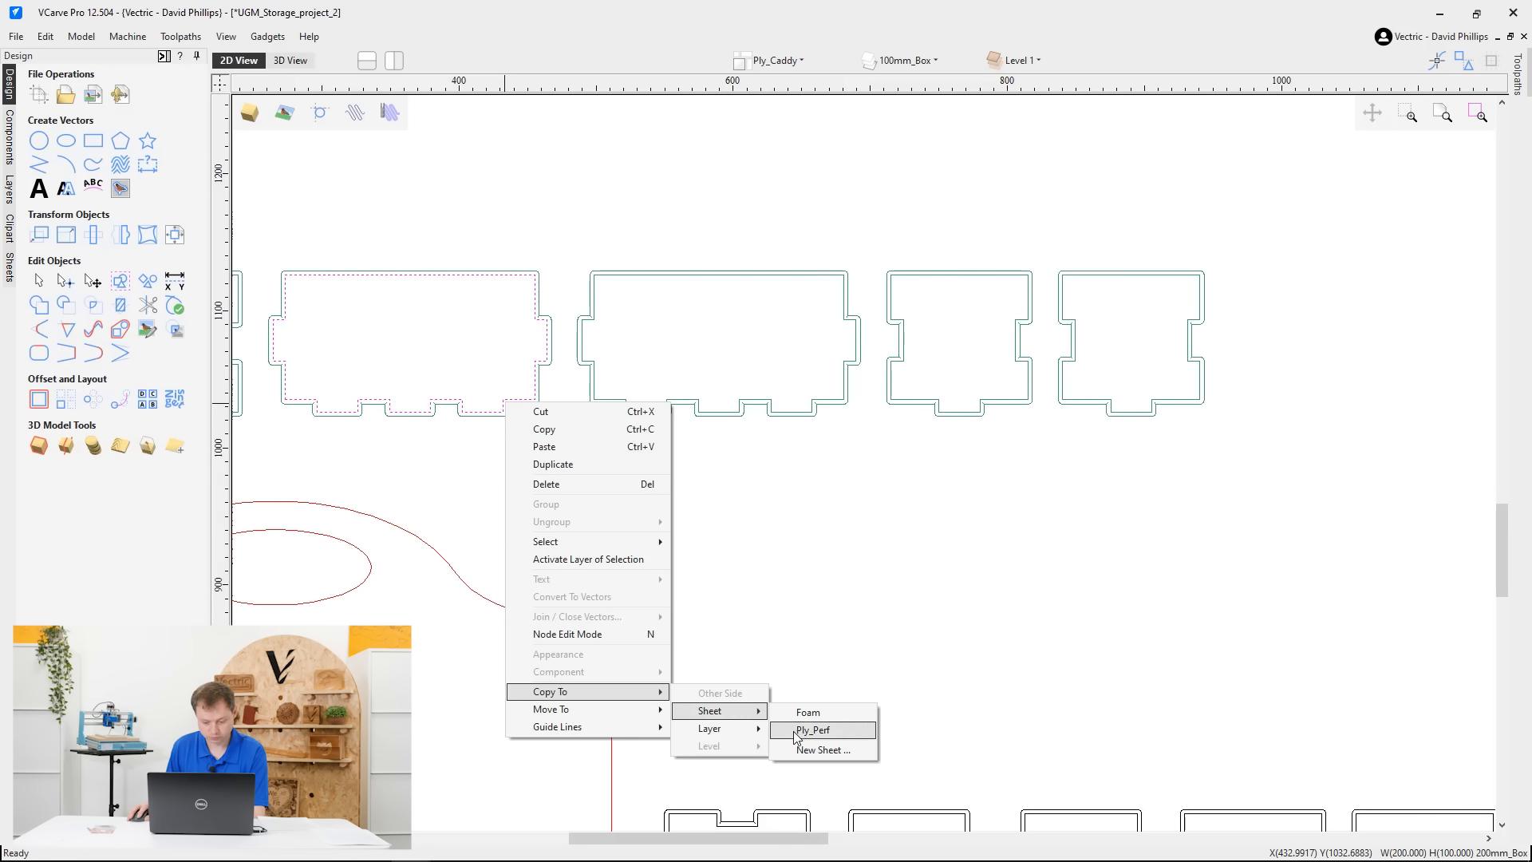
click(812, 729)
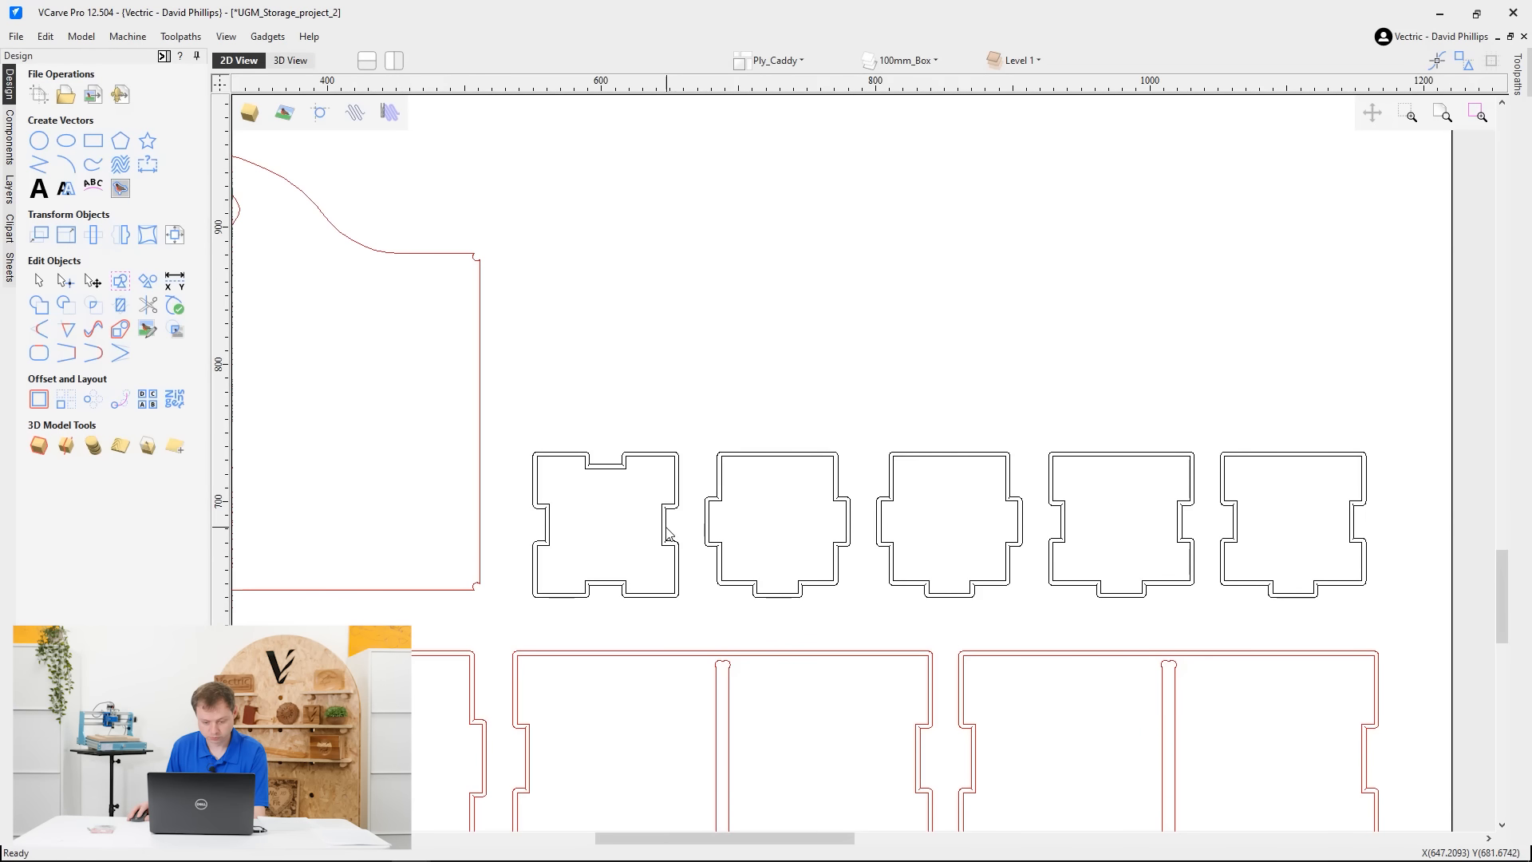
Copy the inner outline of the first 100 × 100 mm panel with side tabs, on layer 100mm_Box, to the Ply_Perf sheet
click(709, 533)
right_click(710, 533)
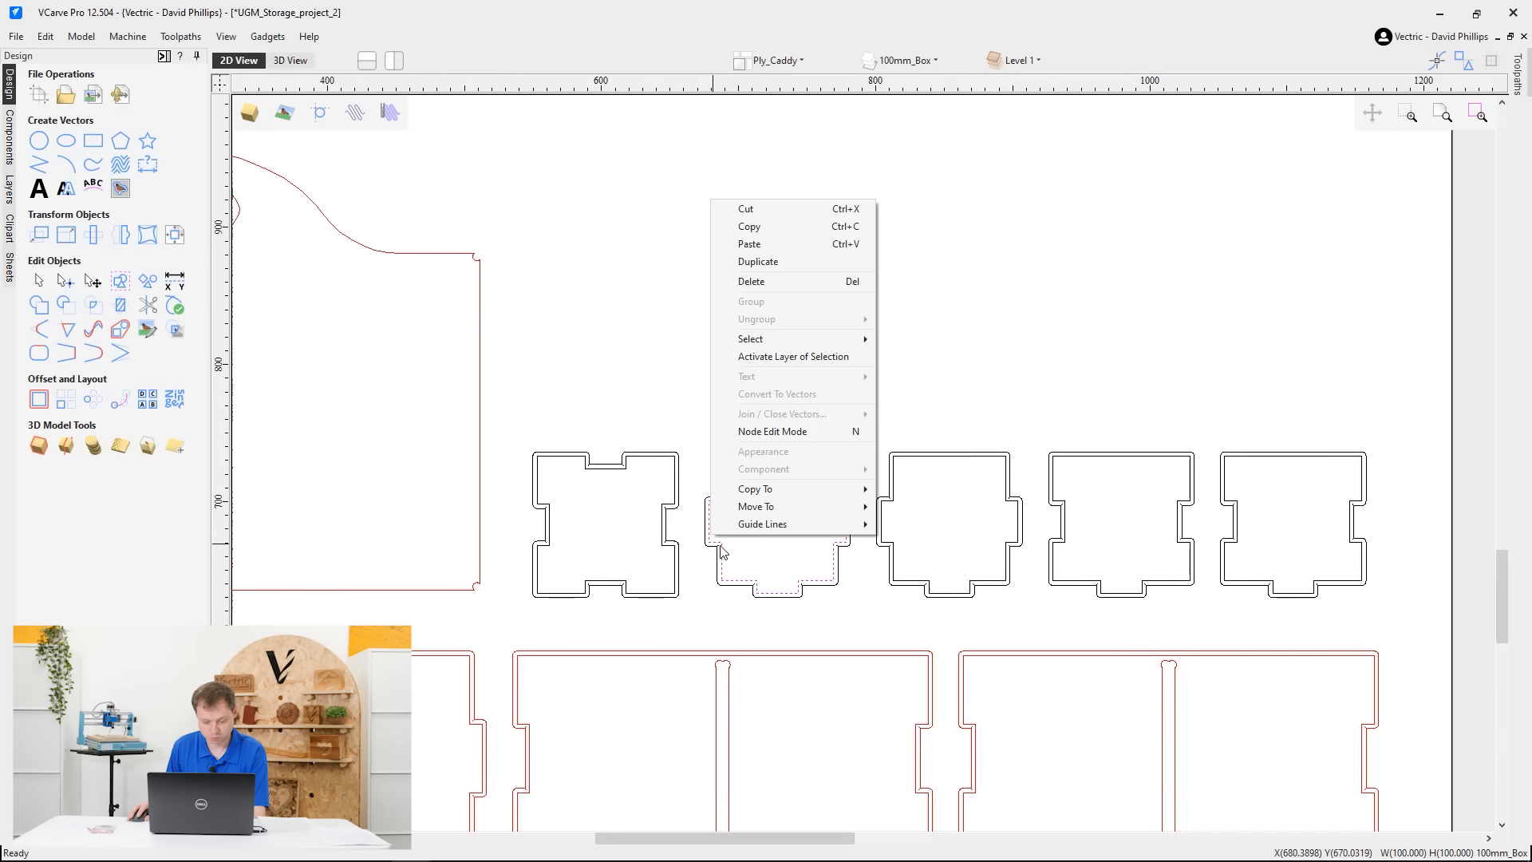
mouse_move(846, 489)
mouse_move(925, 509)
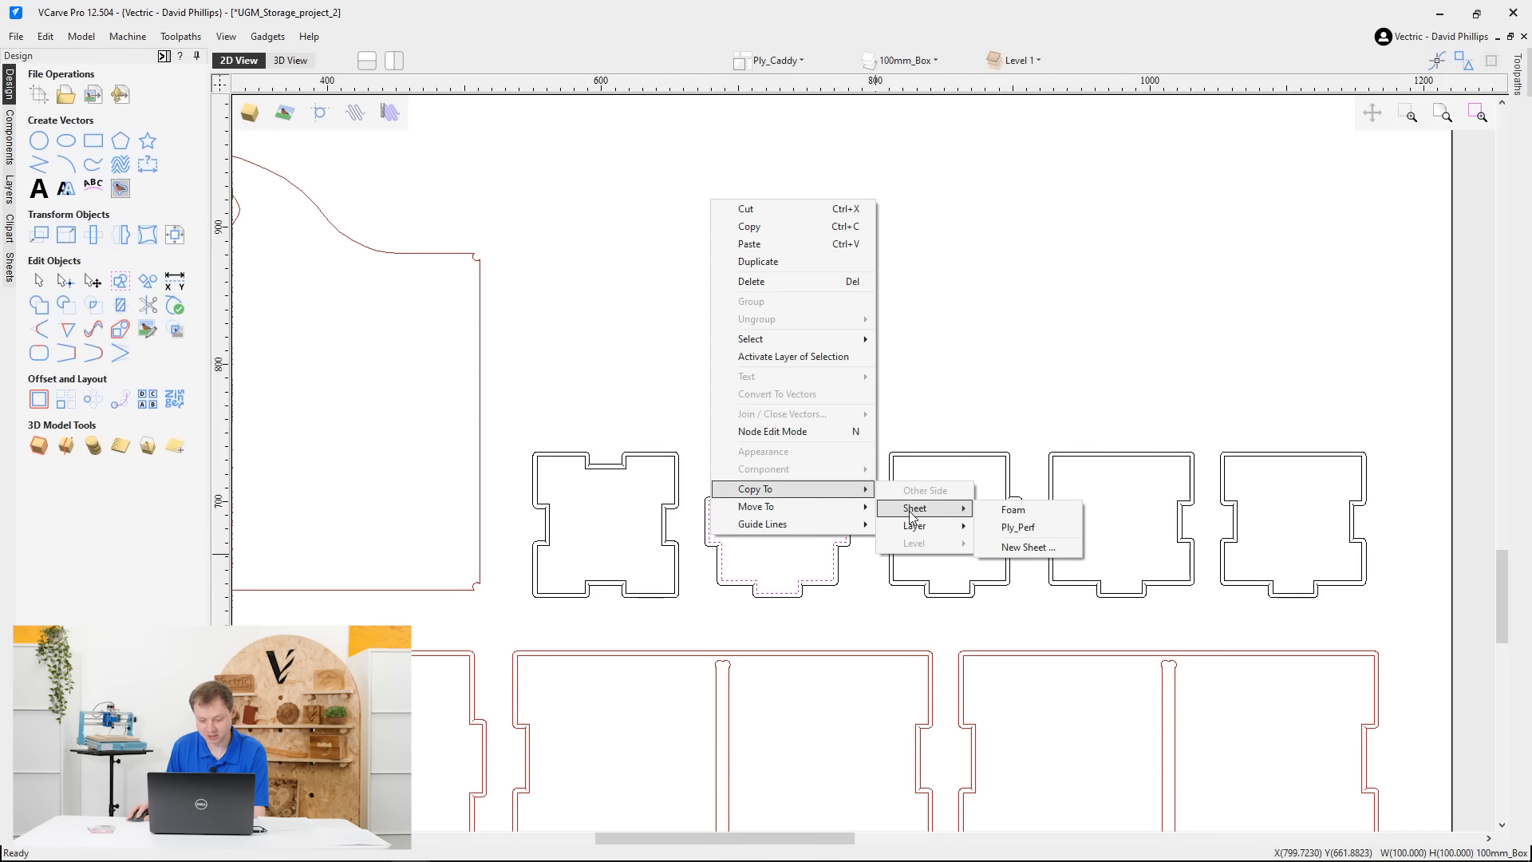
click(1018, 528)
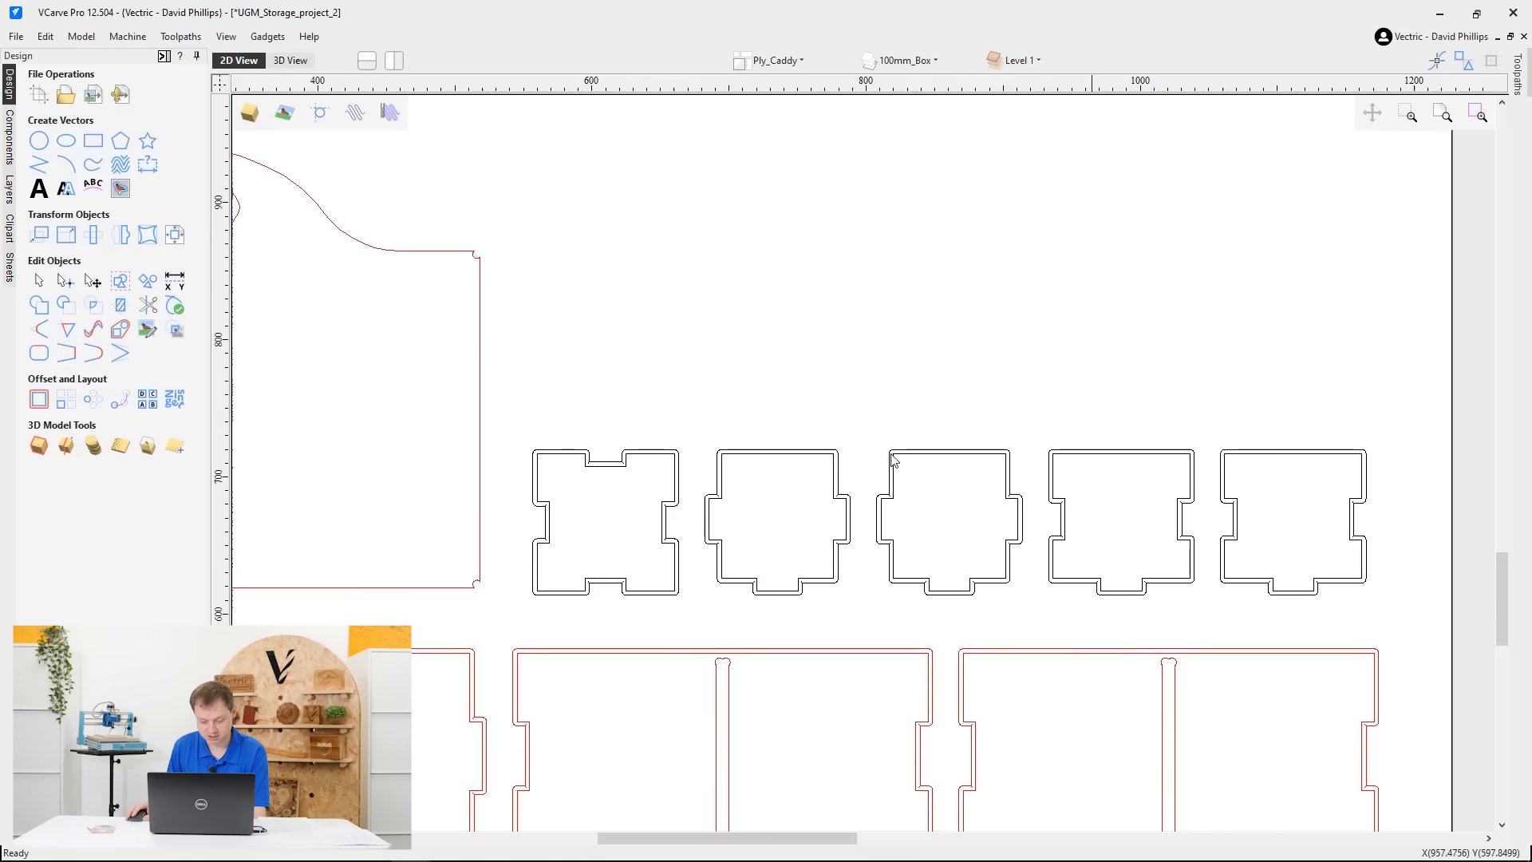
Make Ply_Perf the active sheet and move the 500 × 250 mm caddy outline down to the lower middle of the perforated panel
scroll(648, 330, down, 2)
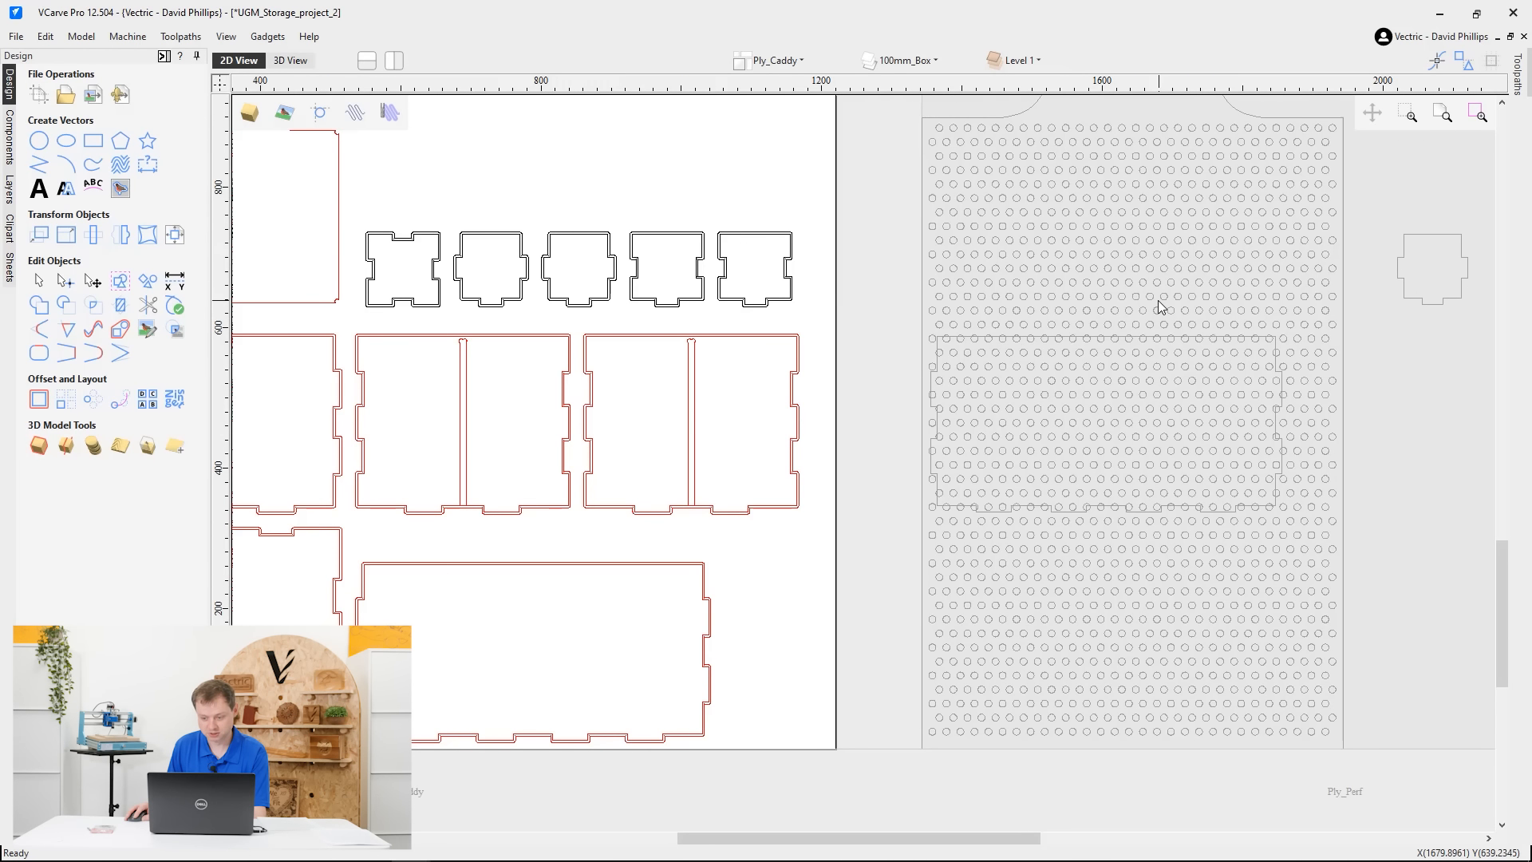
double_click(1071, 279)
scroll(807, 463, up, 3)
scroll(808, 463, down, 4)
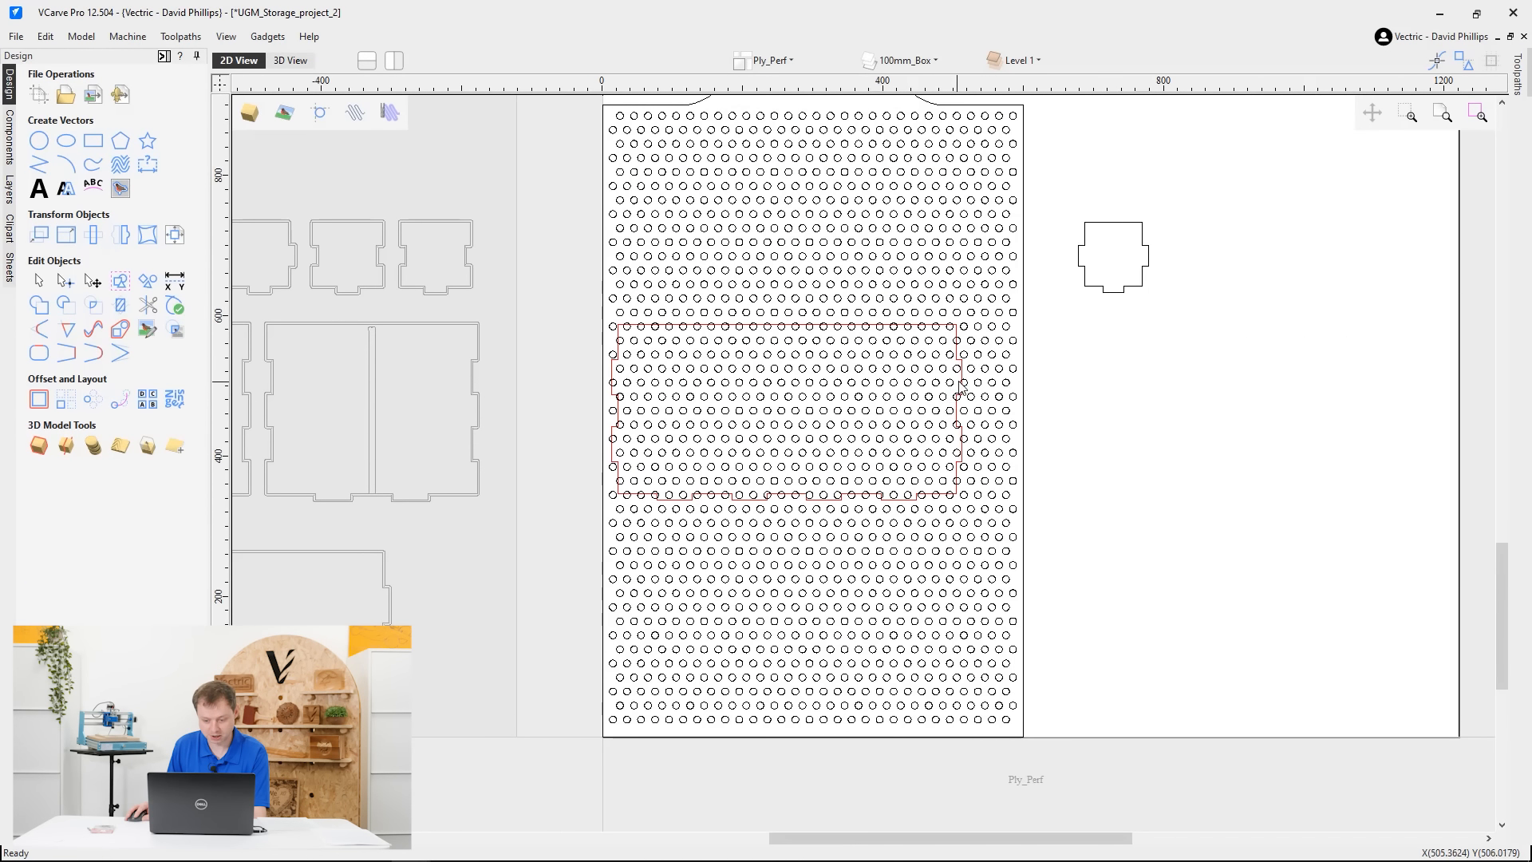
click(960, 383)
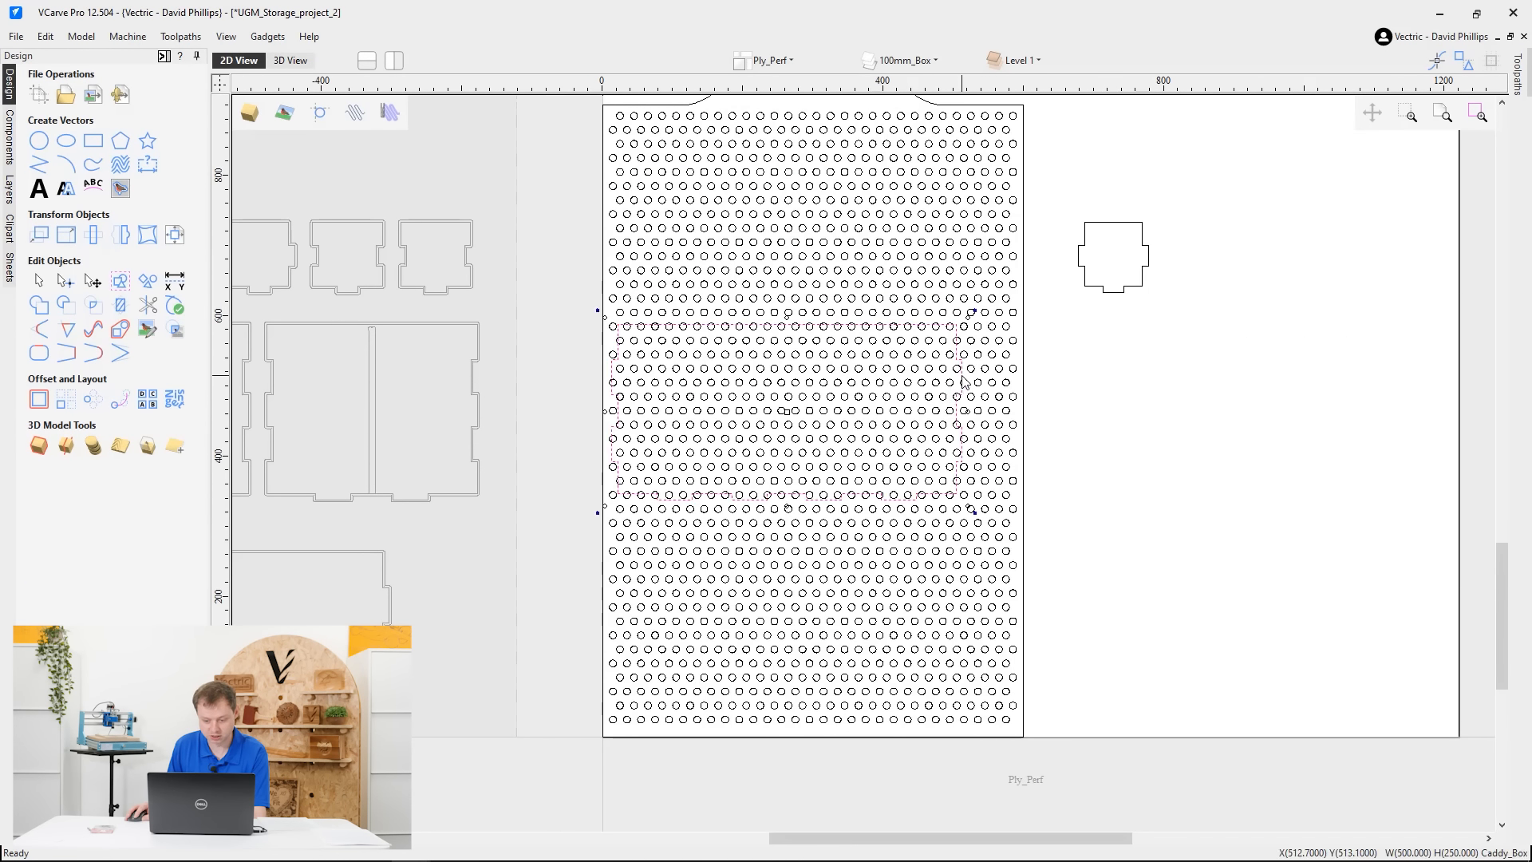
drag(788, 411, 811, 637)
Move the 100 × 100 mm box outline from beside the panel onto the hole pattern near the panel's upper-left corner
click(1123, 263)
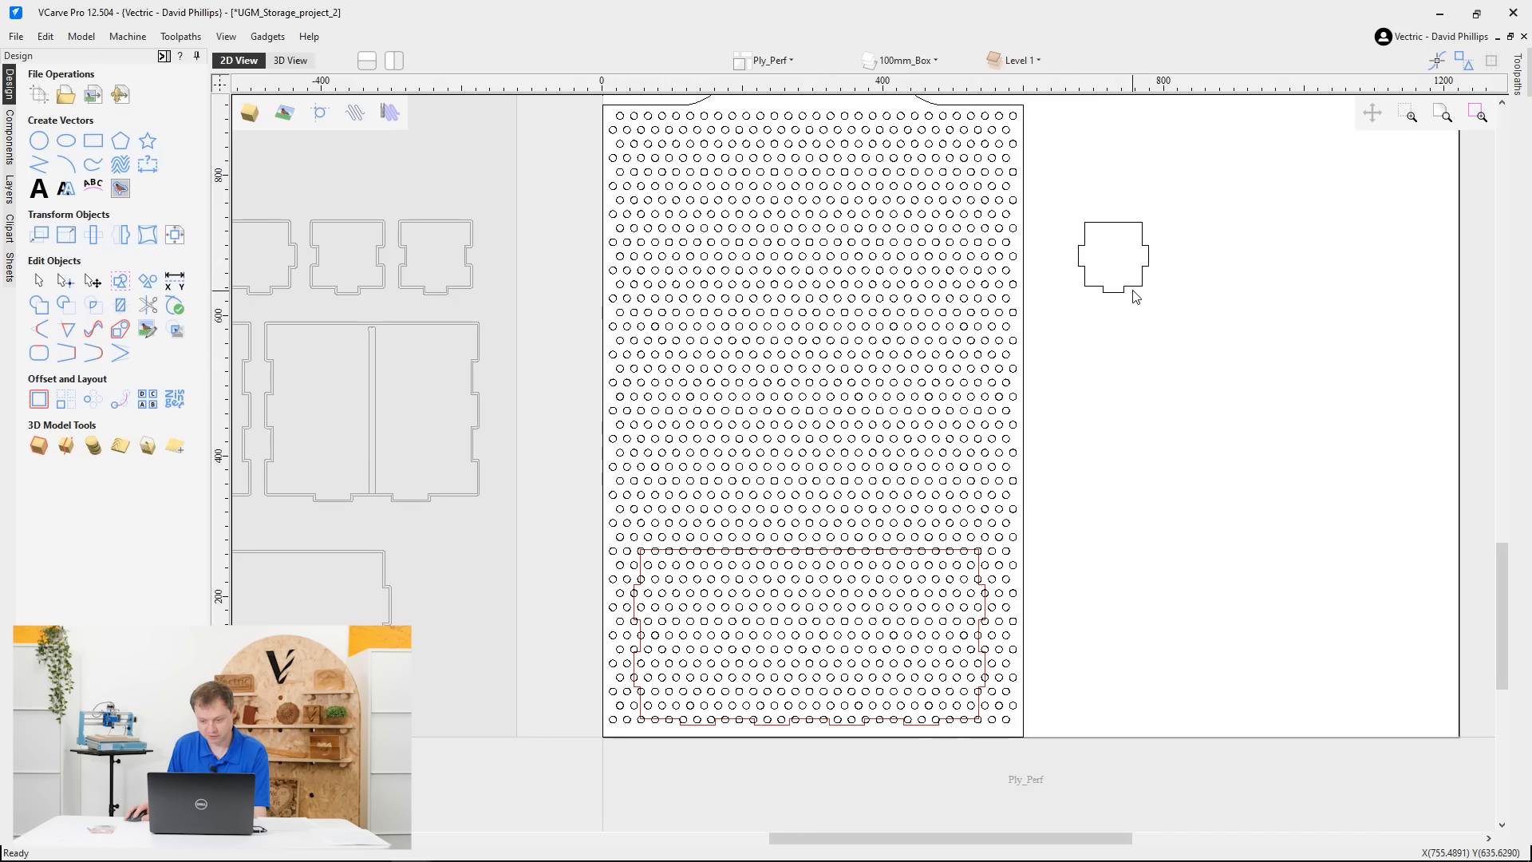
click(1135, 292)
drag(1121, 260, 686, 188)
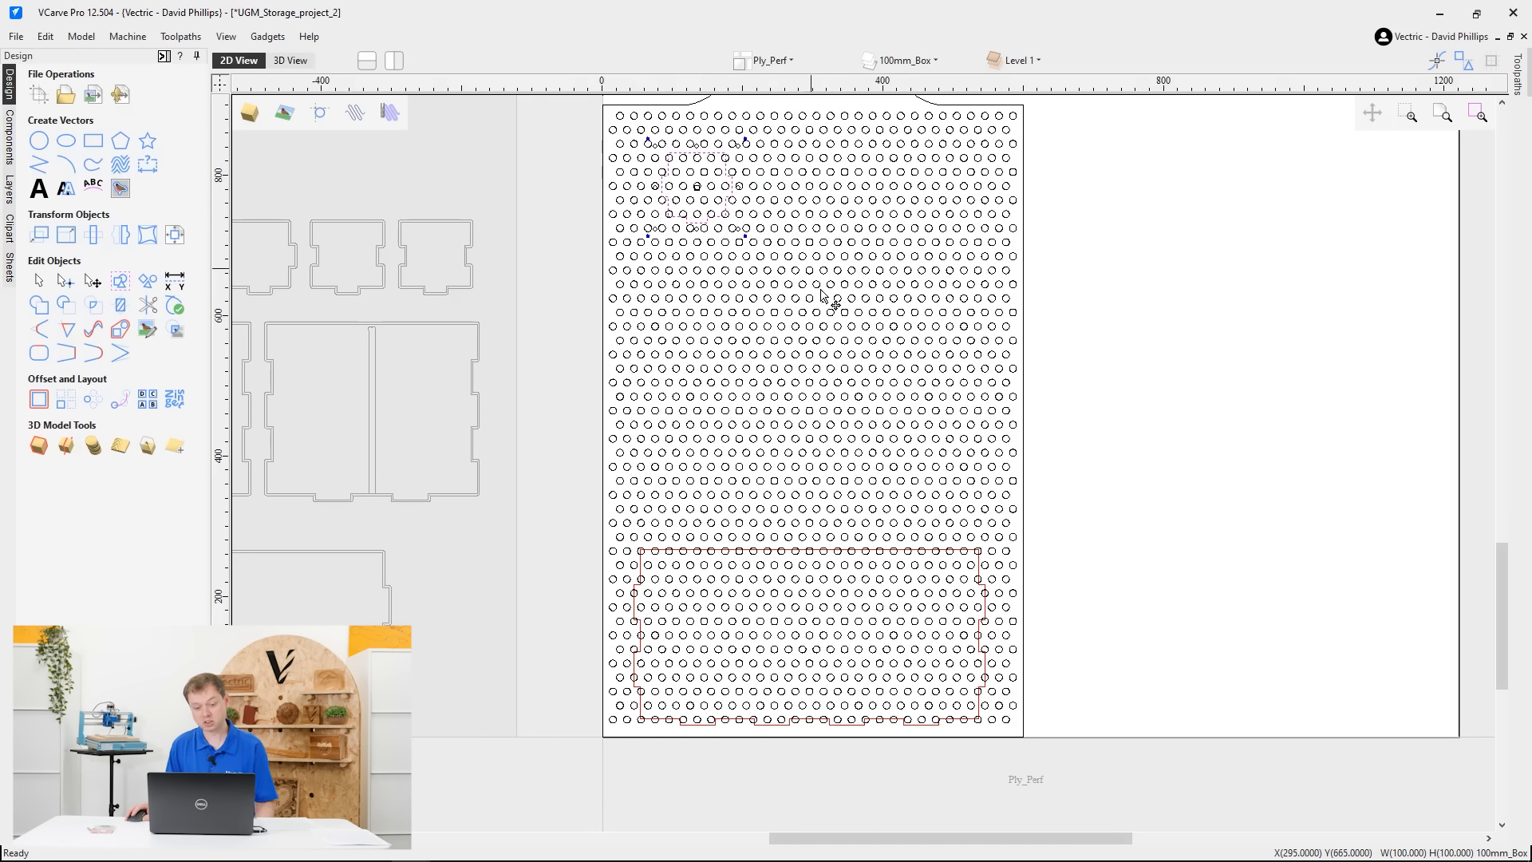
Examine how the edges and tabs of the 100 mm box outline fall across the holes of the perforated panel
scroll(874, 335, down, 1)
scroll(706, 319, up, 9)
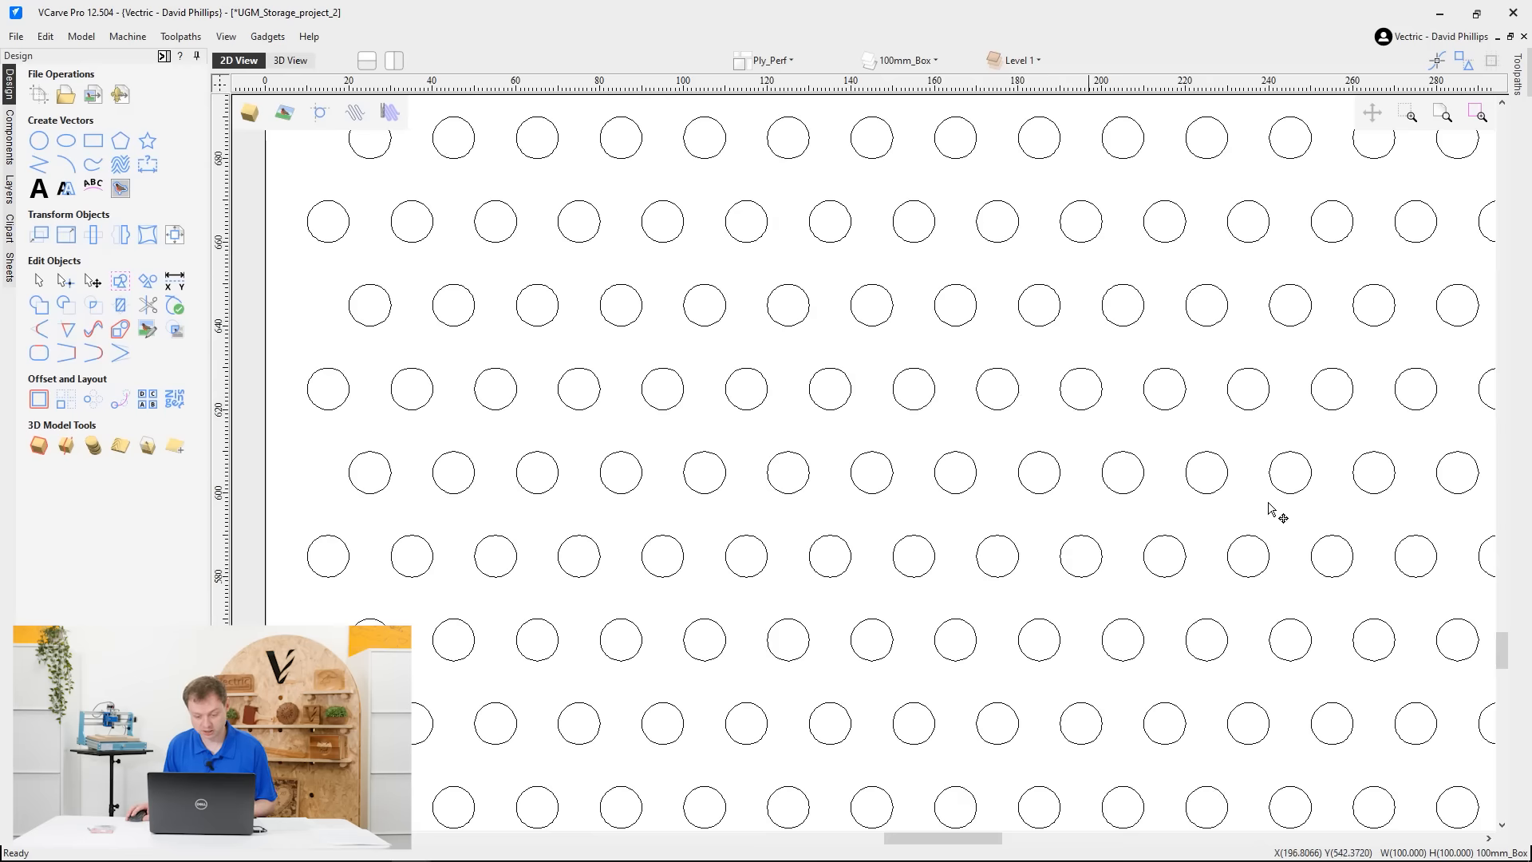
scroll(1224, 489, down, 5)
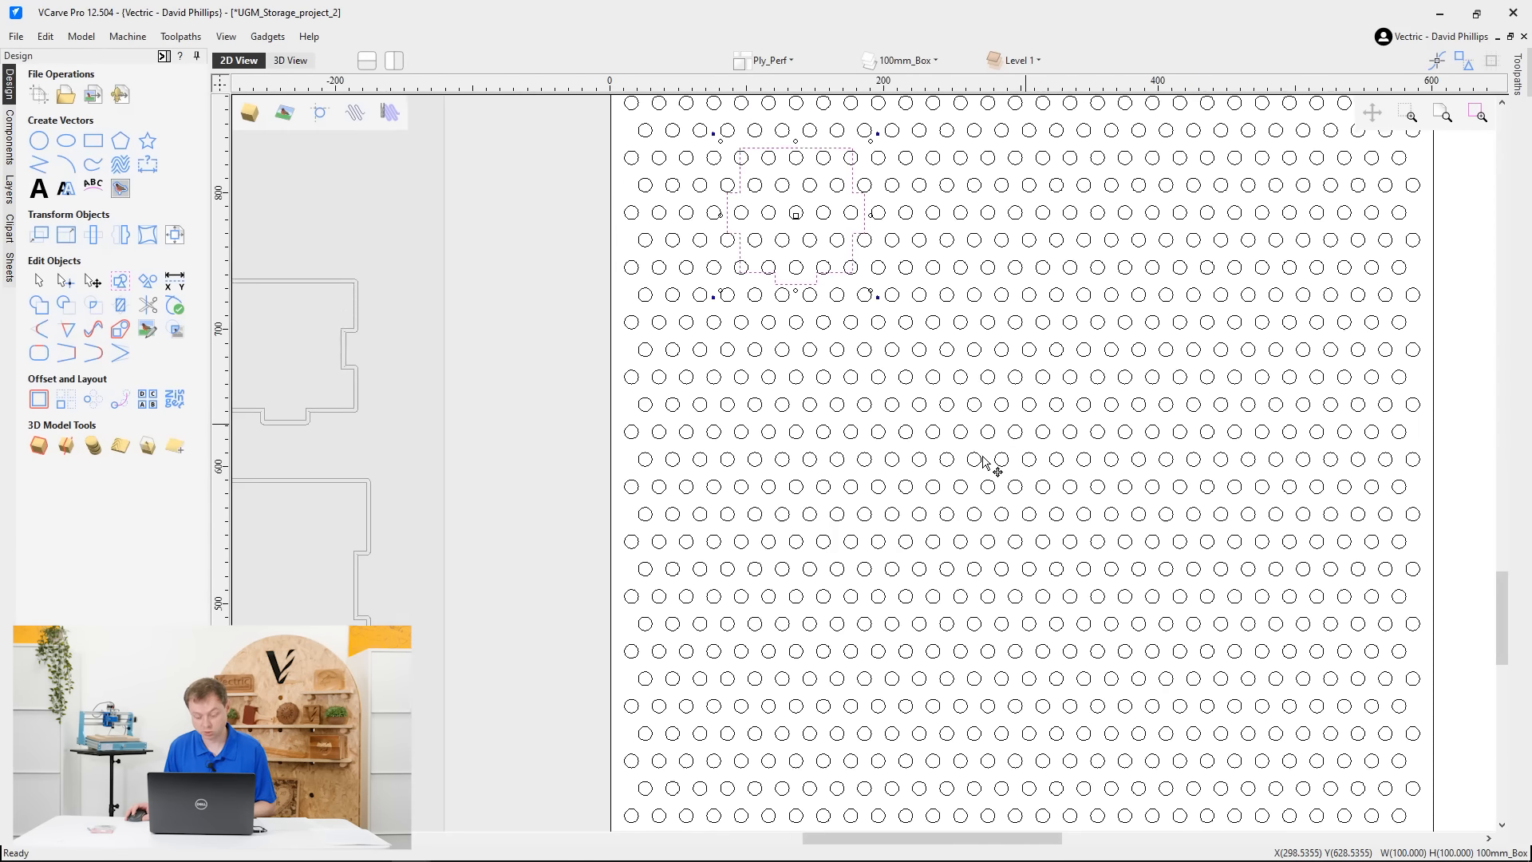
middle_drag(982, 459, 908, 506)
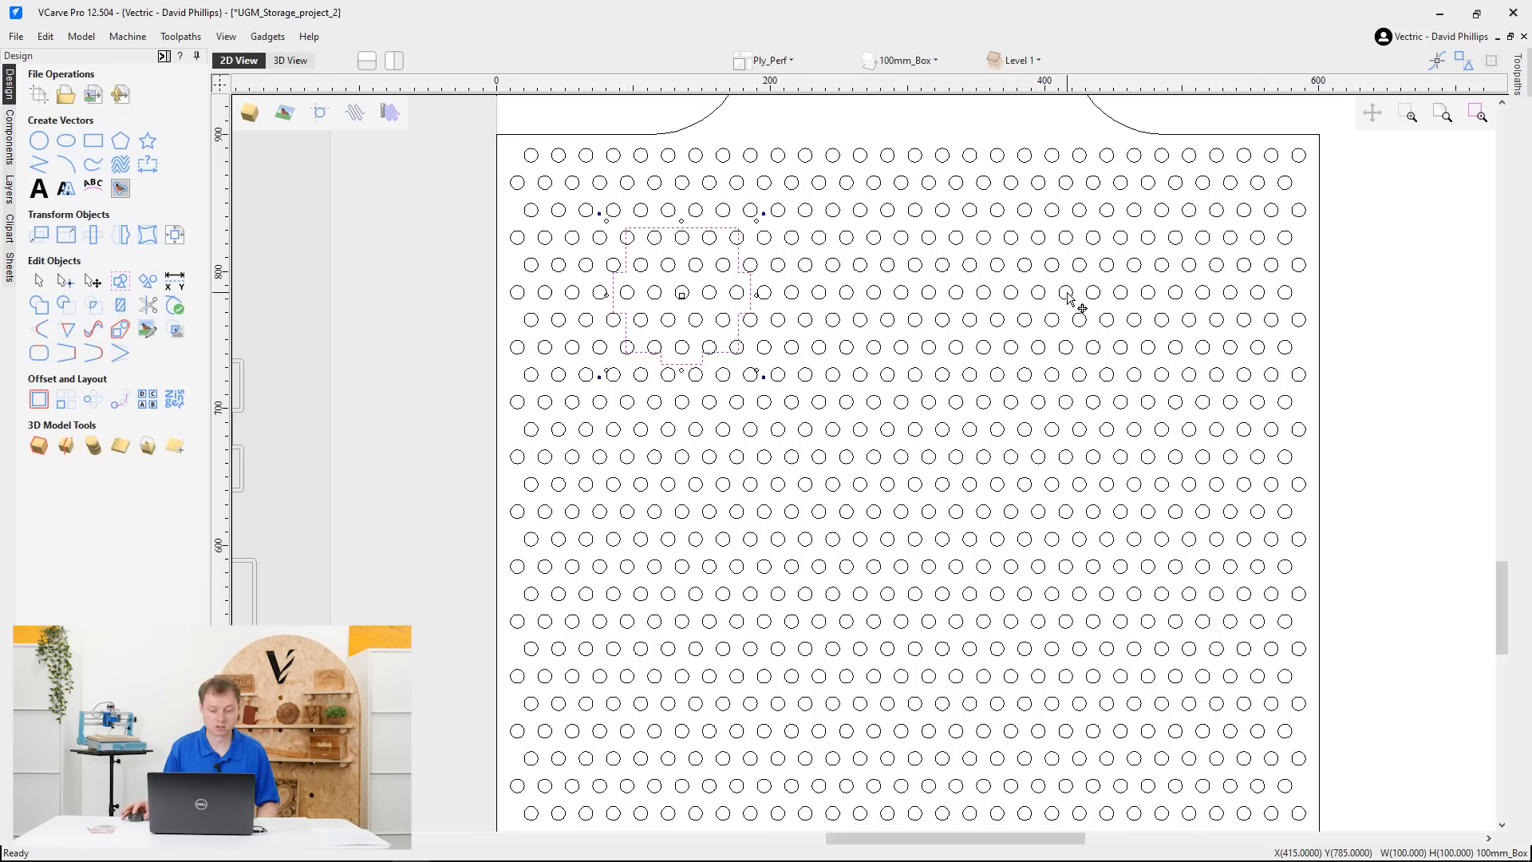
scroll(968, 301, down, 3)
scroll(878, 307, up, 6)
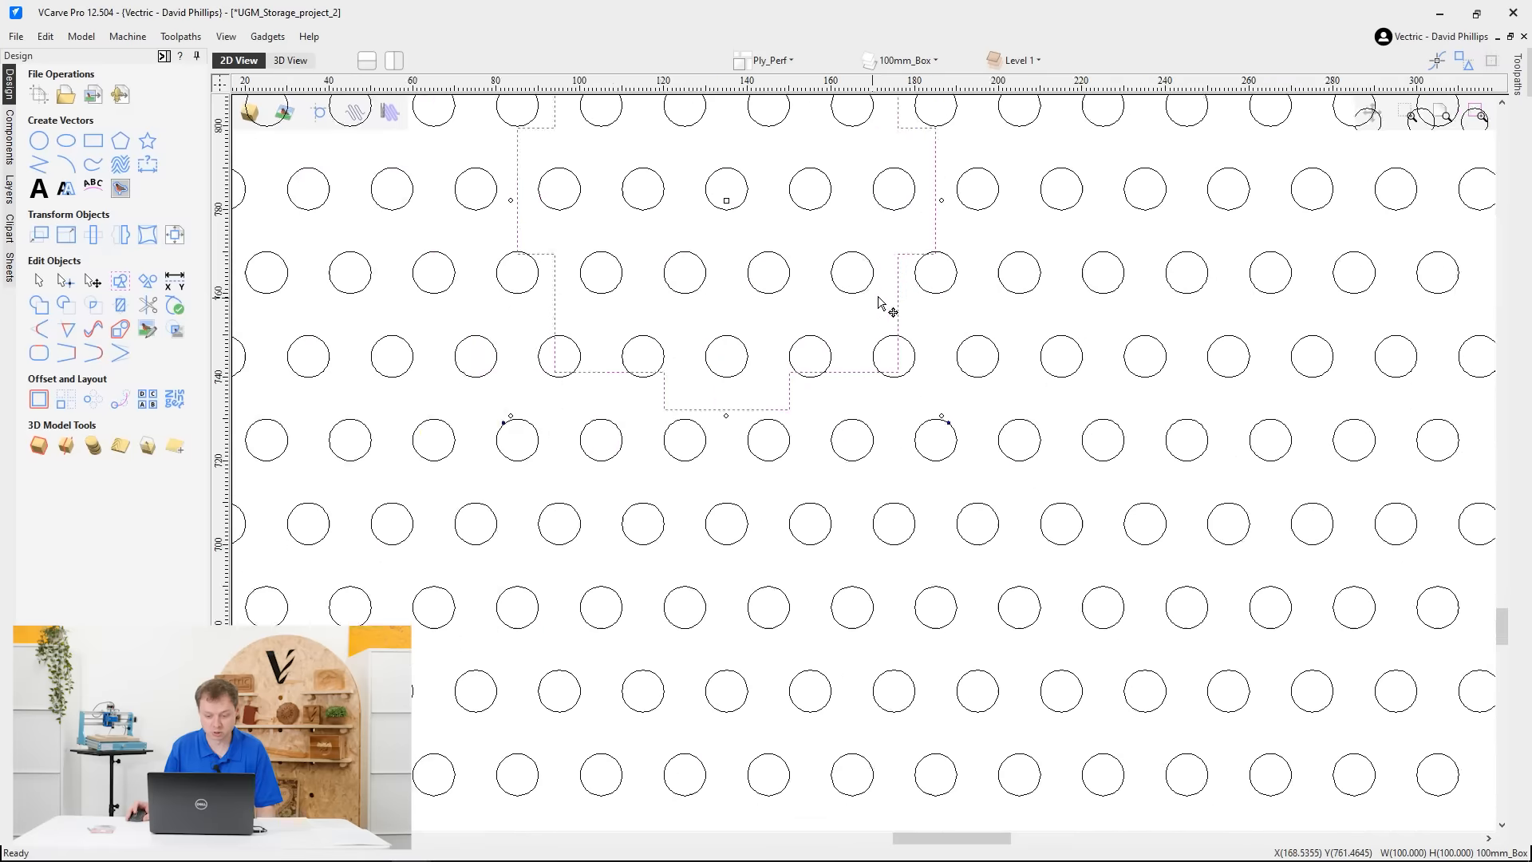
scroll(878, 301, up, 1)
scroll(964, 350, down, 5)
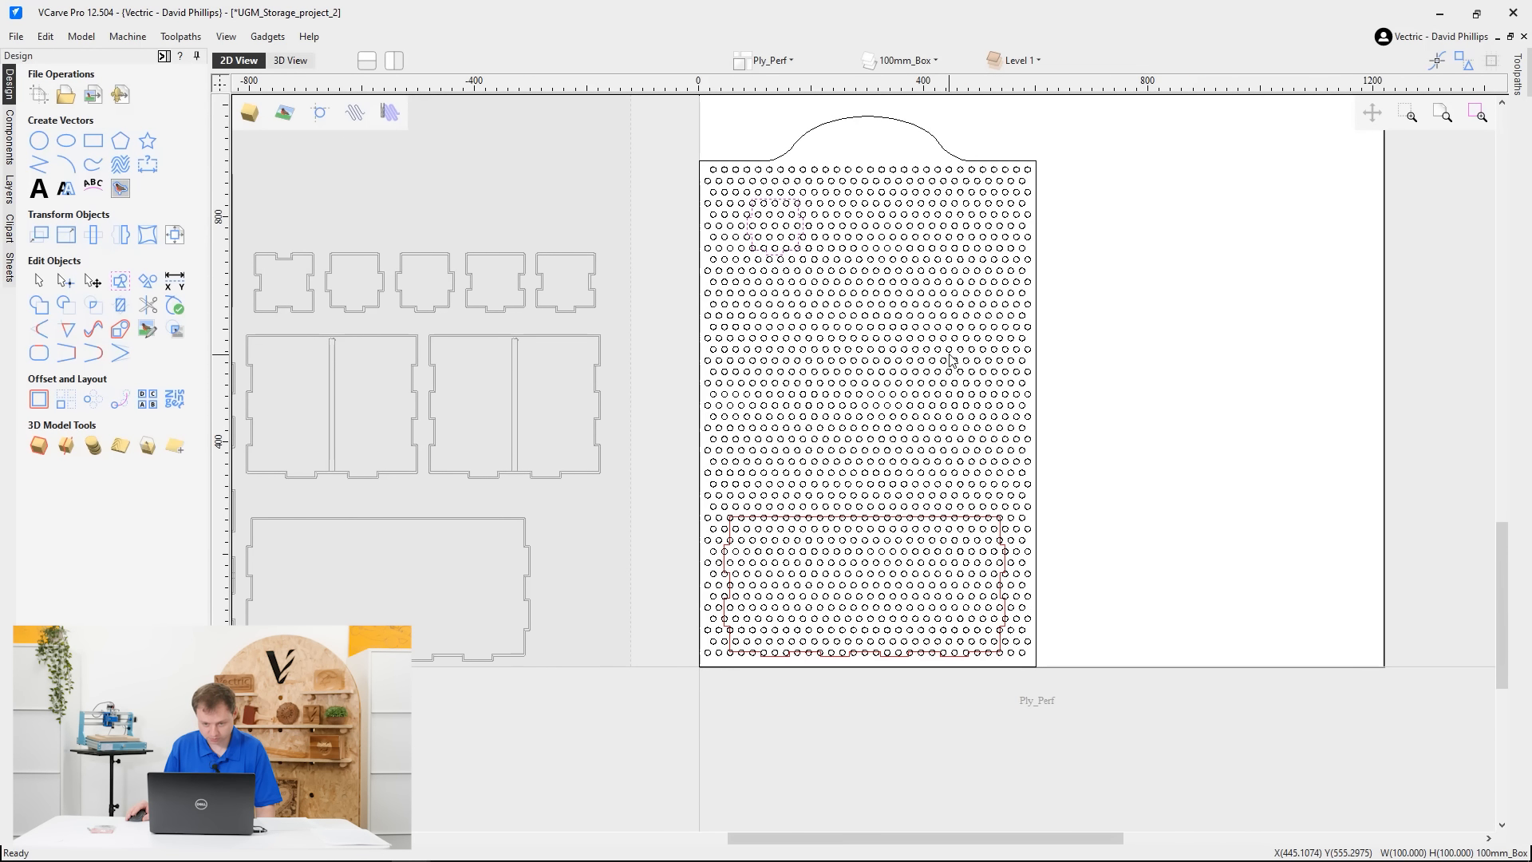
Select the 200 × 100 mm box outline above the perforated panel's dome
middle_drag(897, 333, 913, 516)
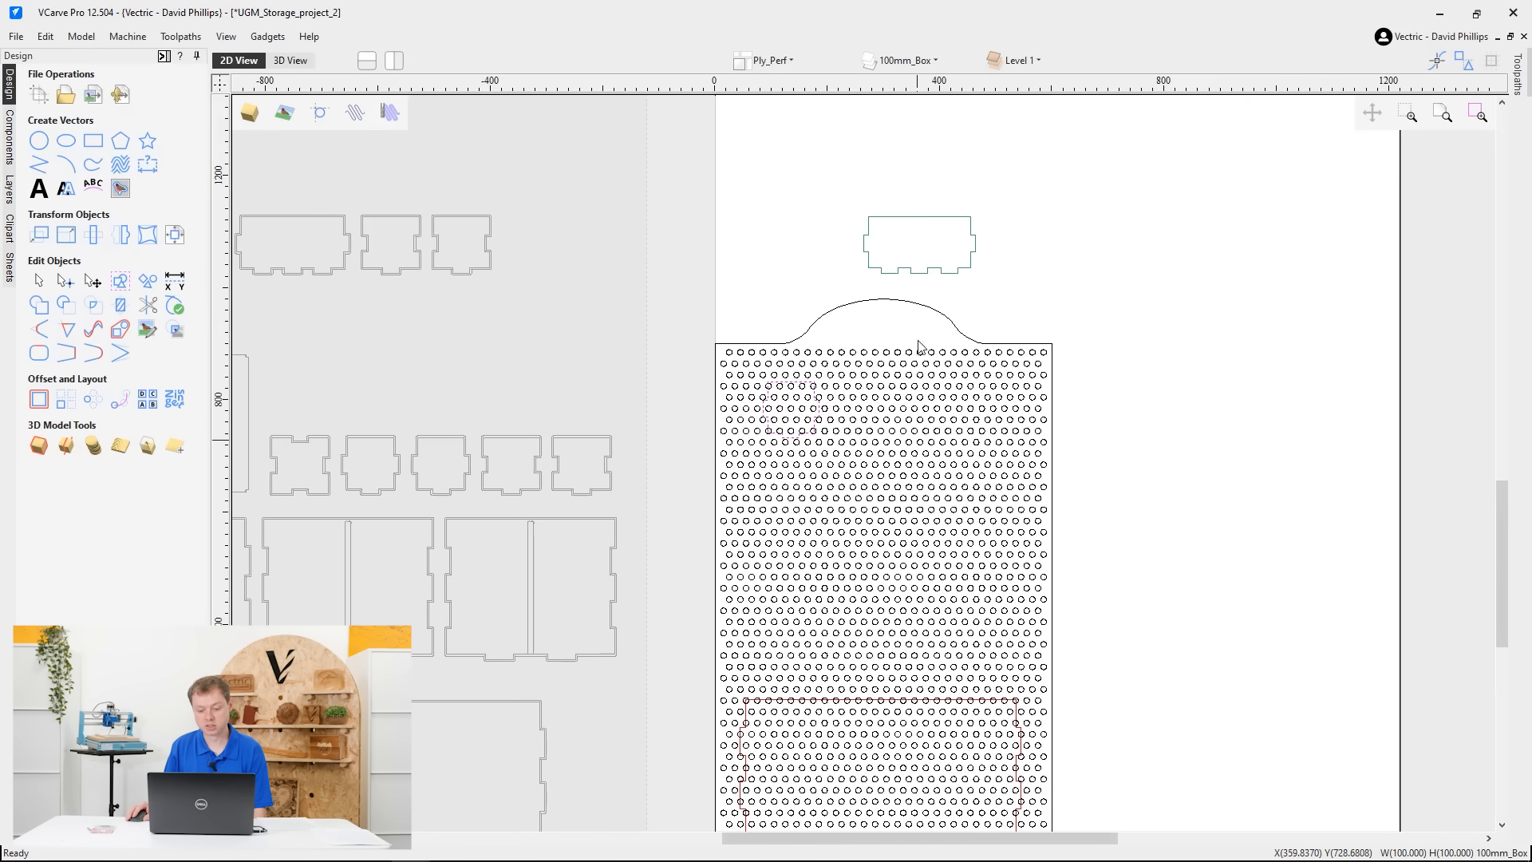
click(940, 276)
middle_drag(1042, 598, 1037, 519)
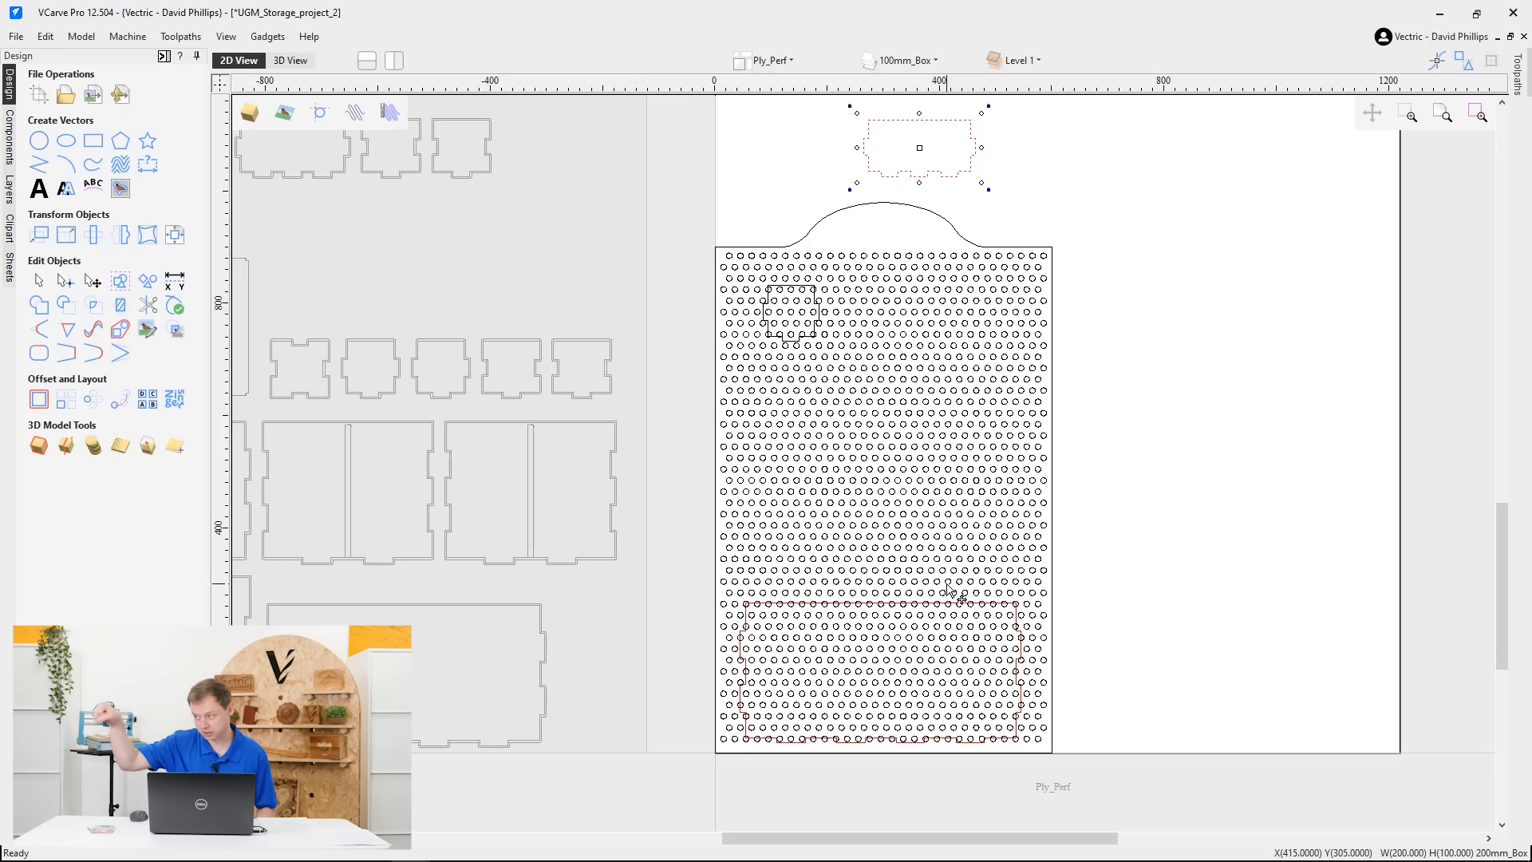
Delete the rows of perforation holes in the panel's middle, between the small upper box outline and the large lower one
scroll(953, 589, up, 5)
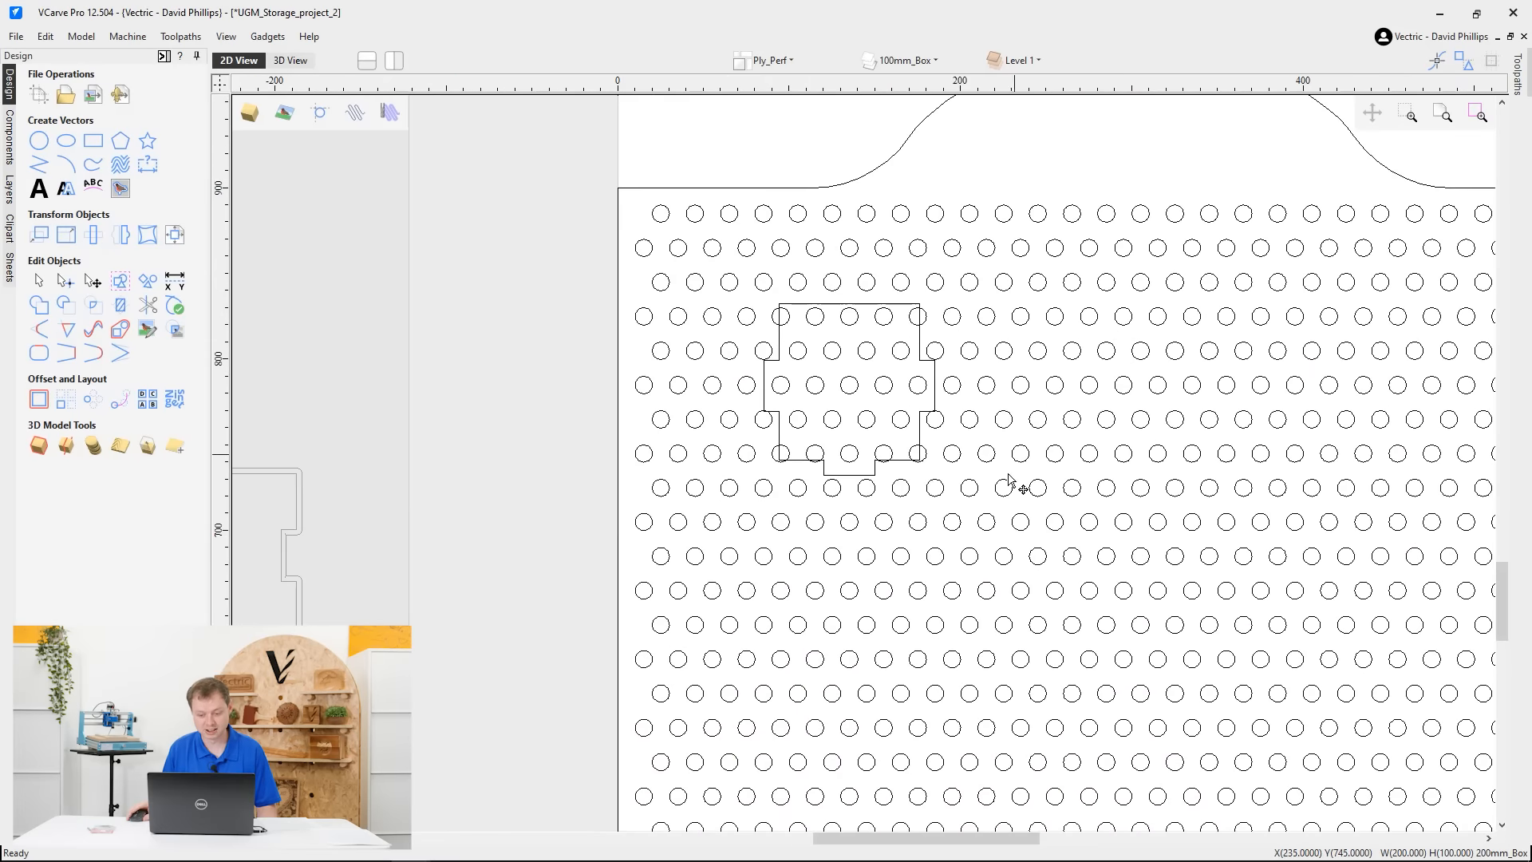
scroll(1009, 479, down, 4)
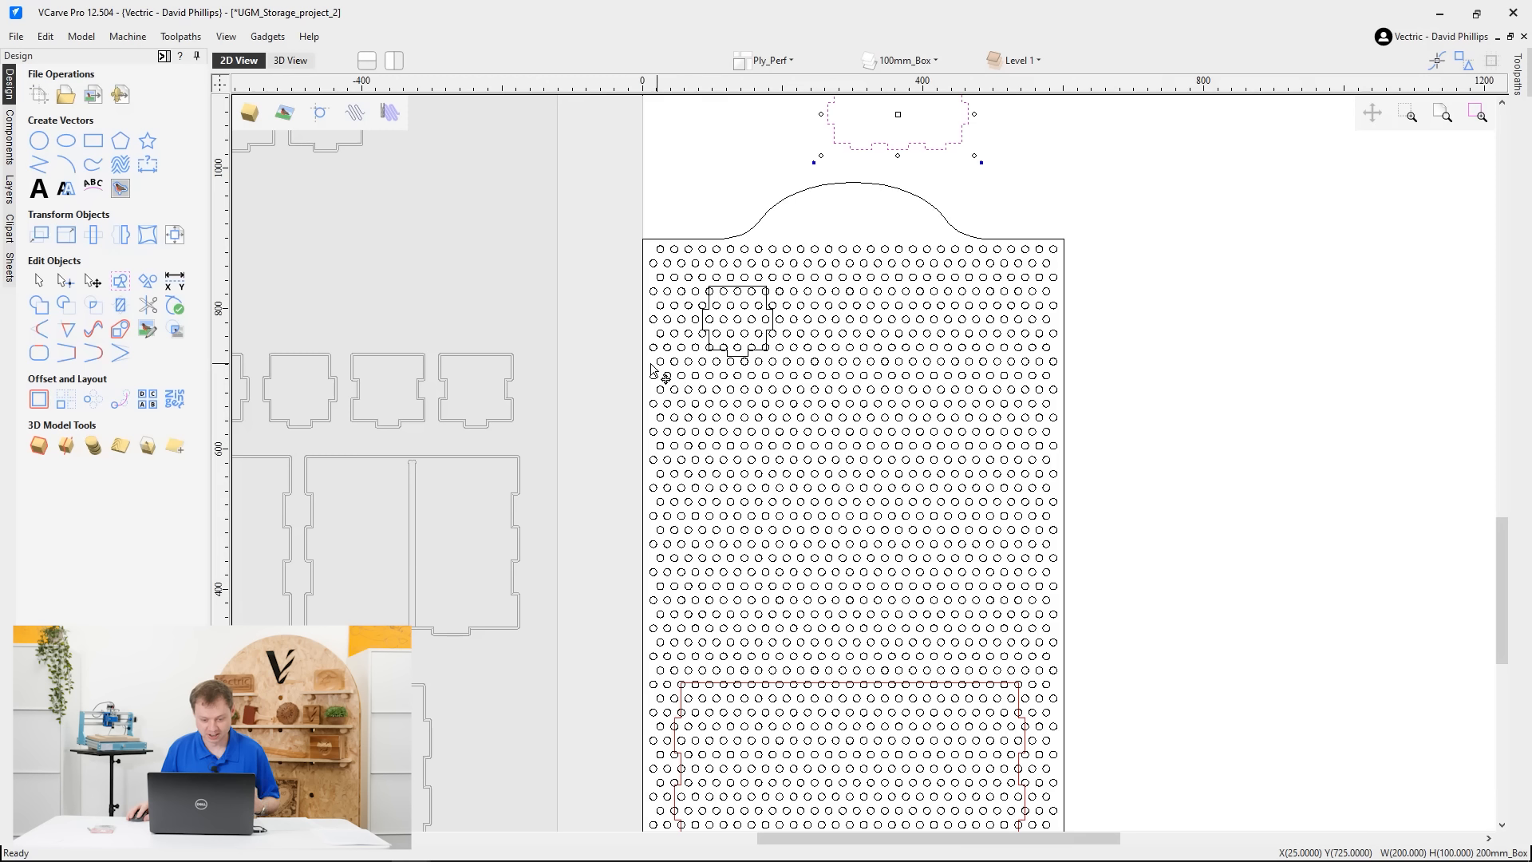
drag(652, 367, 1069, 680)
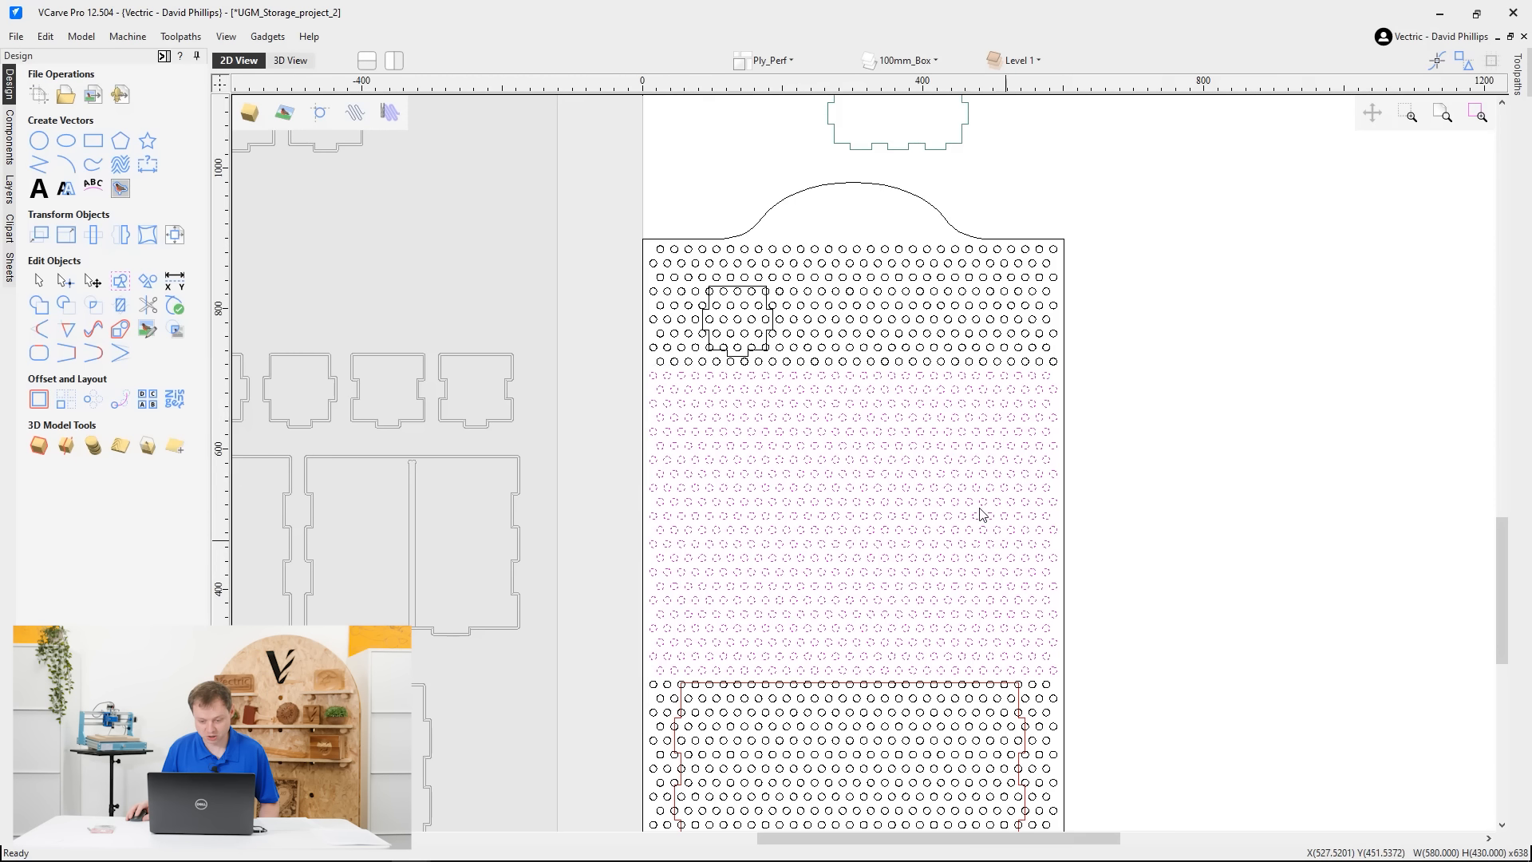
scroll(923, 581, down, 2)
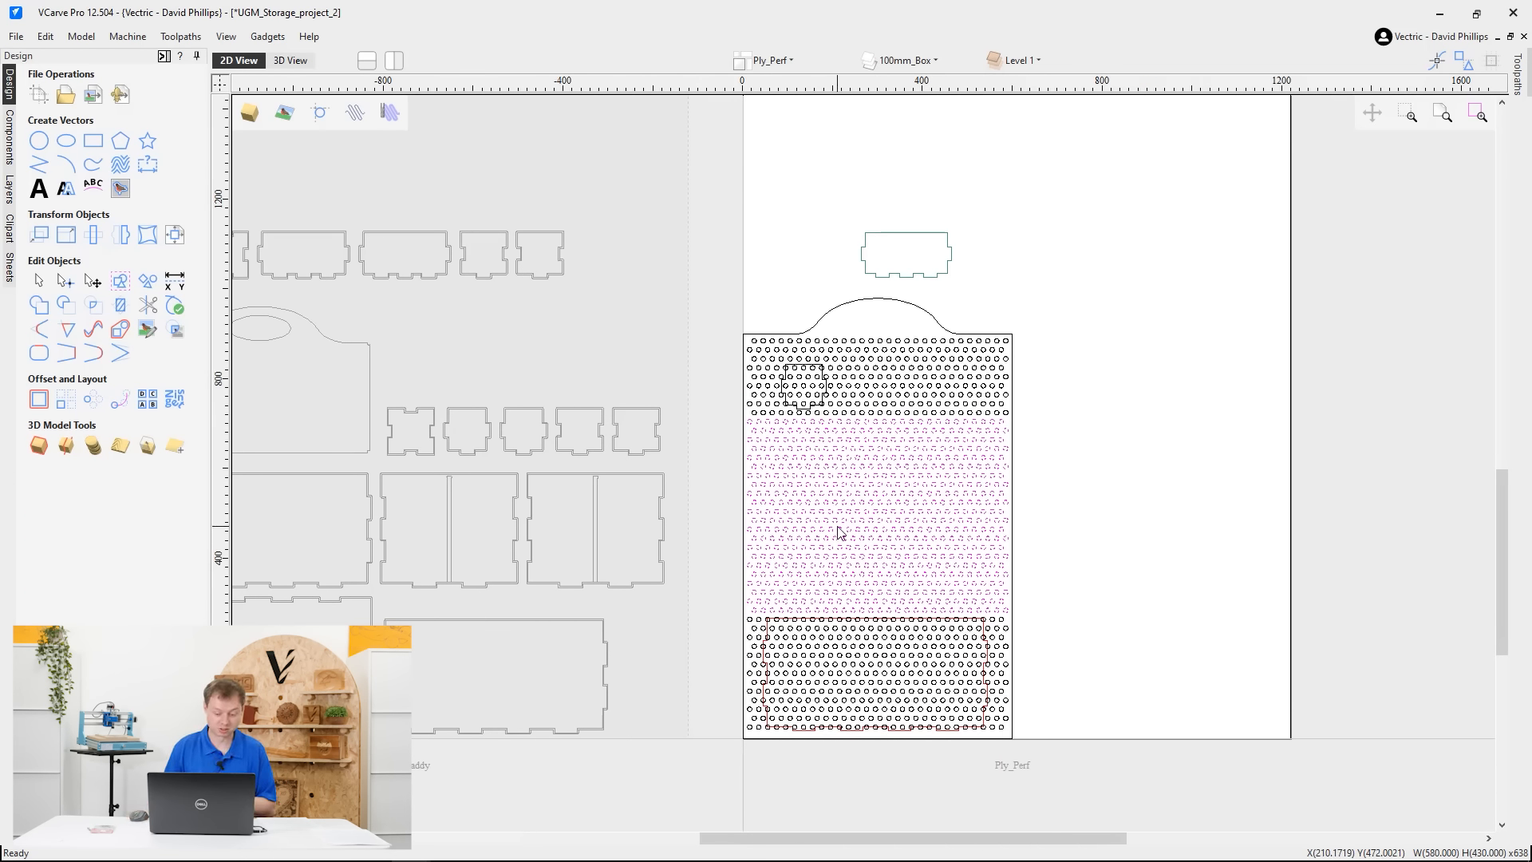
scroll(961, 575, up, 3)
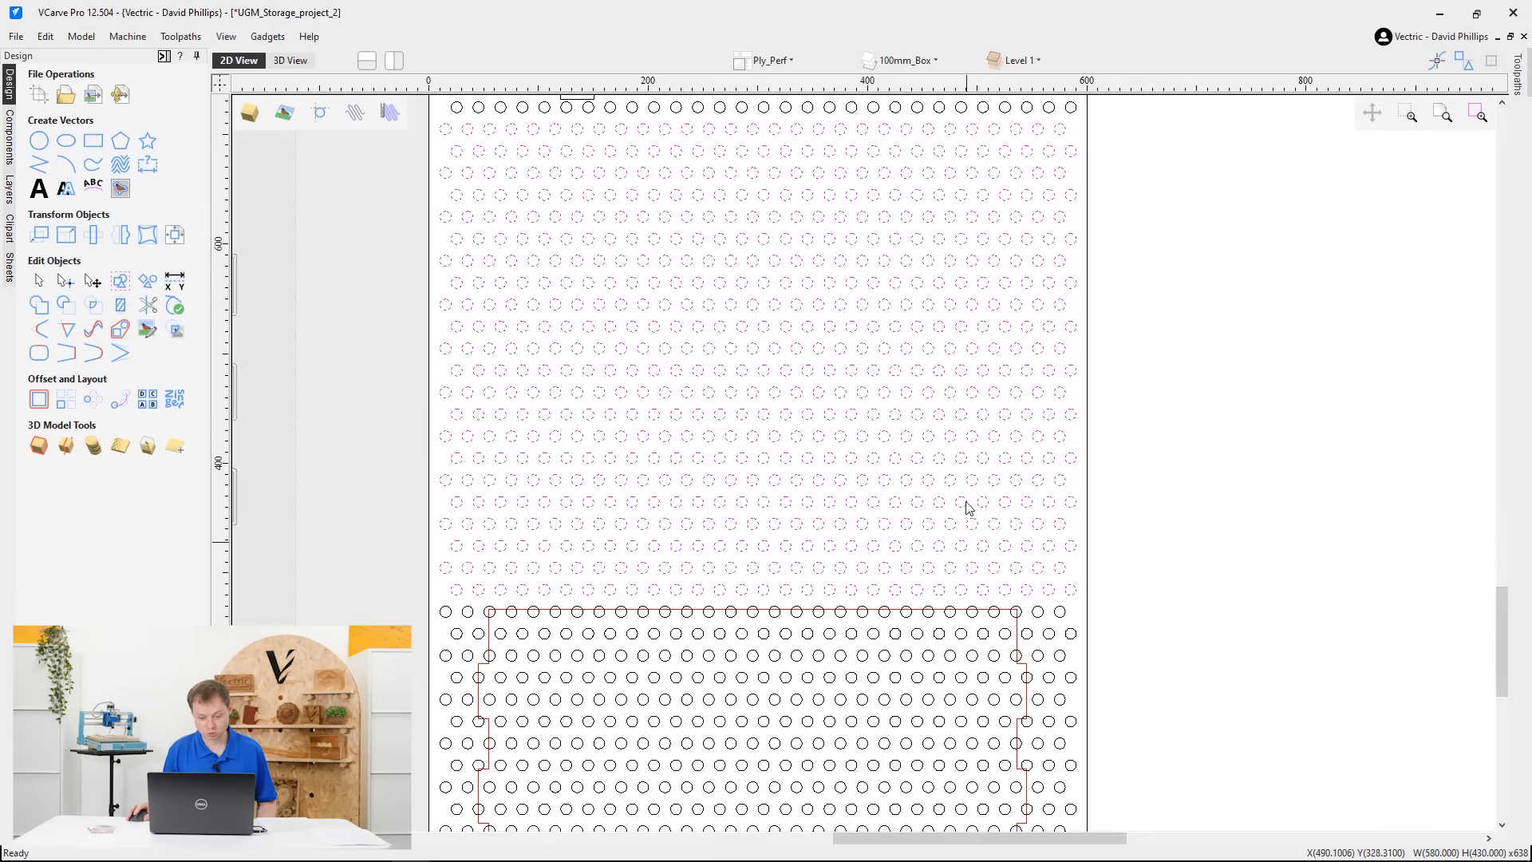
scroll(695, 495, down, 1)
middle_drag(689, 546, 667, 519)
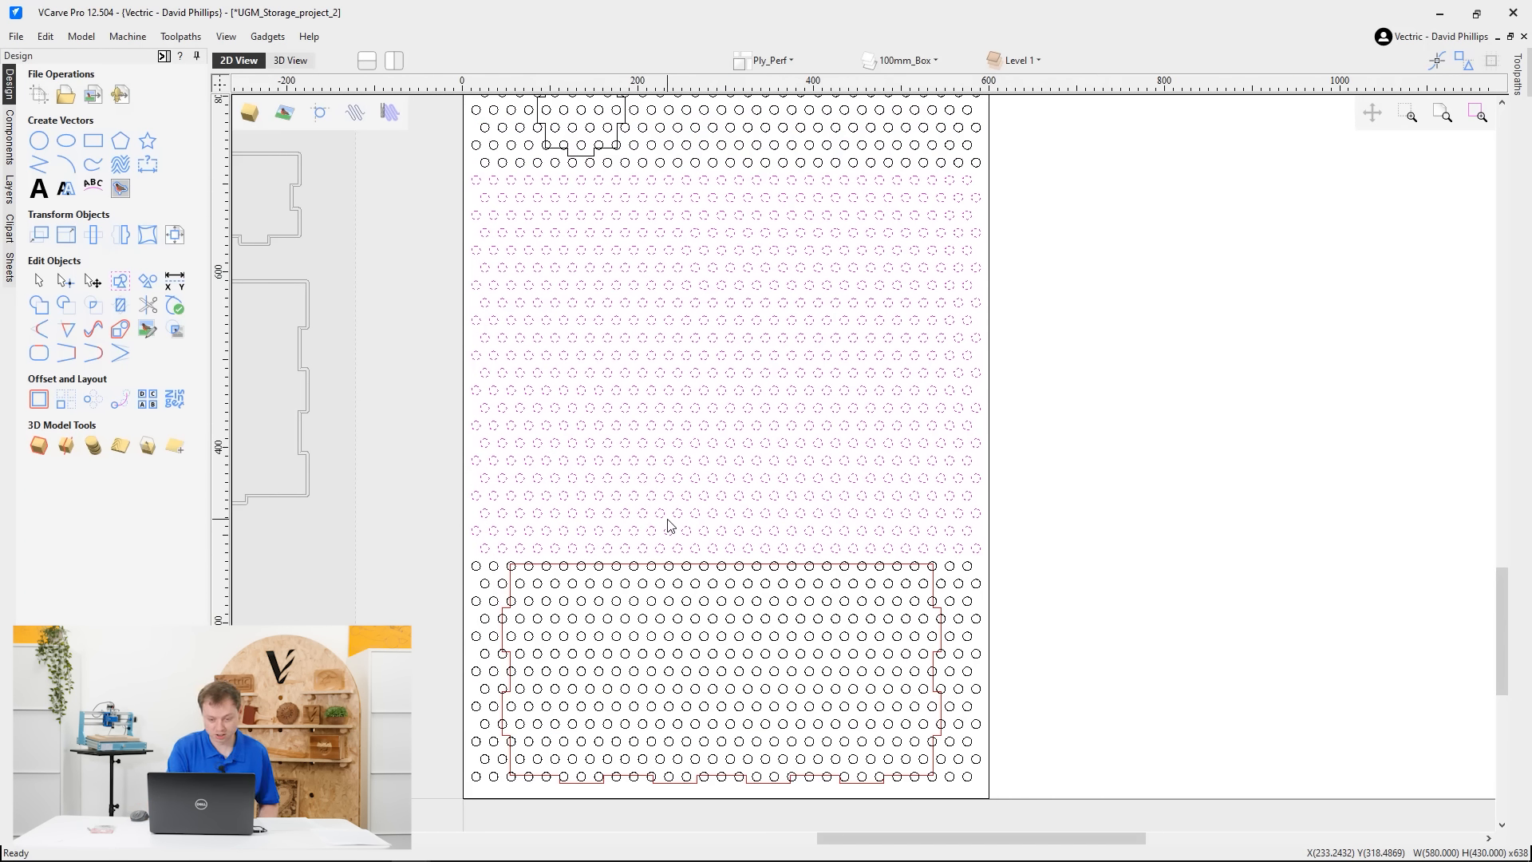
key(Delete)
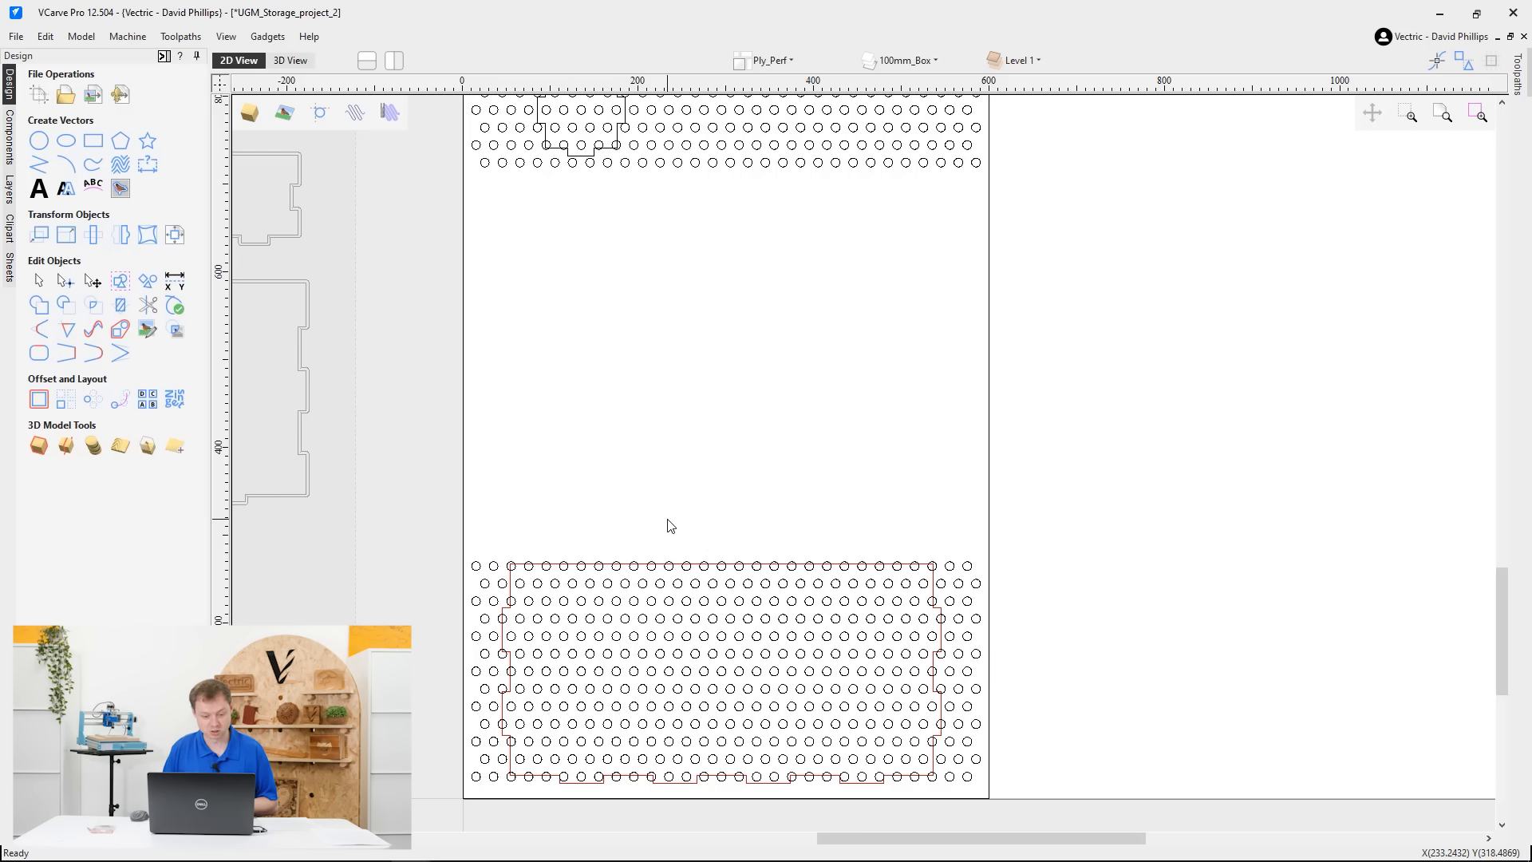
Delete the 200 x 100 mm tabbed box outline above the perforated panel
scroll(917, 303, down, 3)
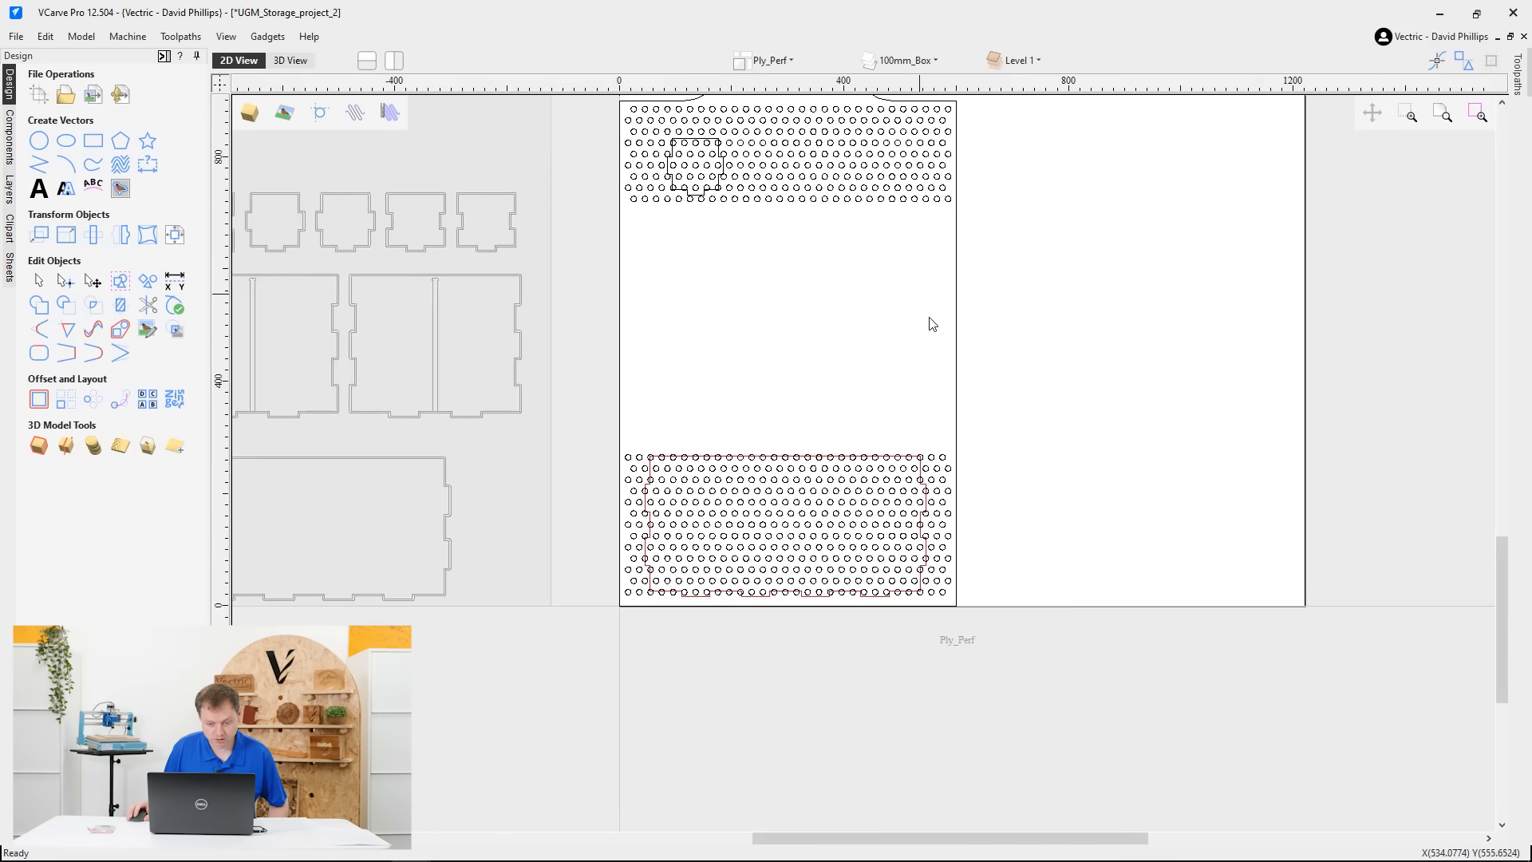
click(905, 60)
scroll(780, 187, up, 2)
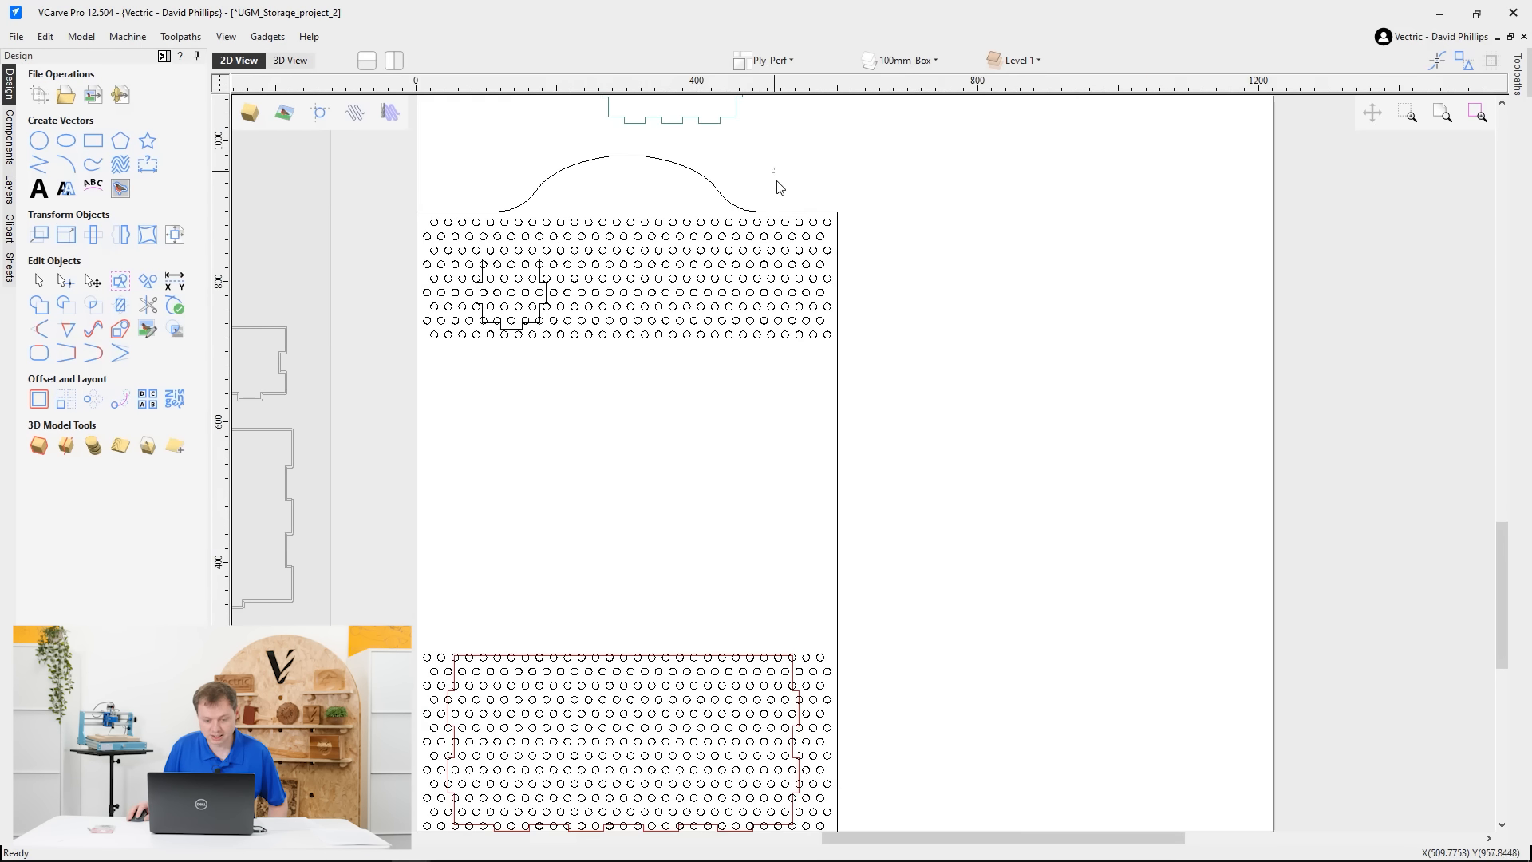
middle_drag(789, 219, 889, 413)
drag(872, 333, 814, 276)
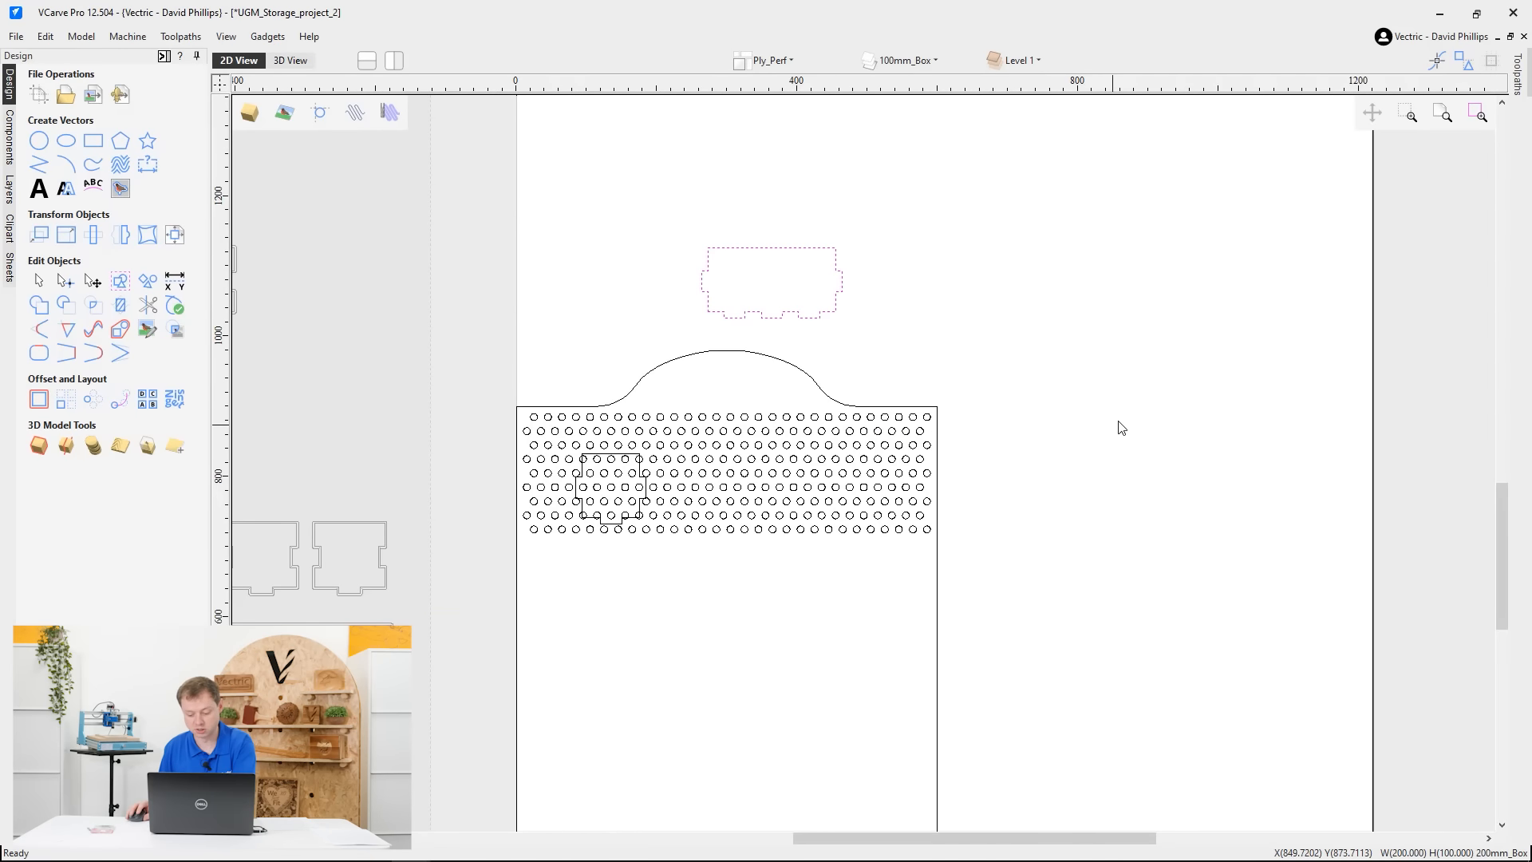
key(Delete)
Delete the small and the large tabbed box outlines overlapping the panel's two remaining hole areas
scroll(650, 542, up, 6)
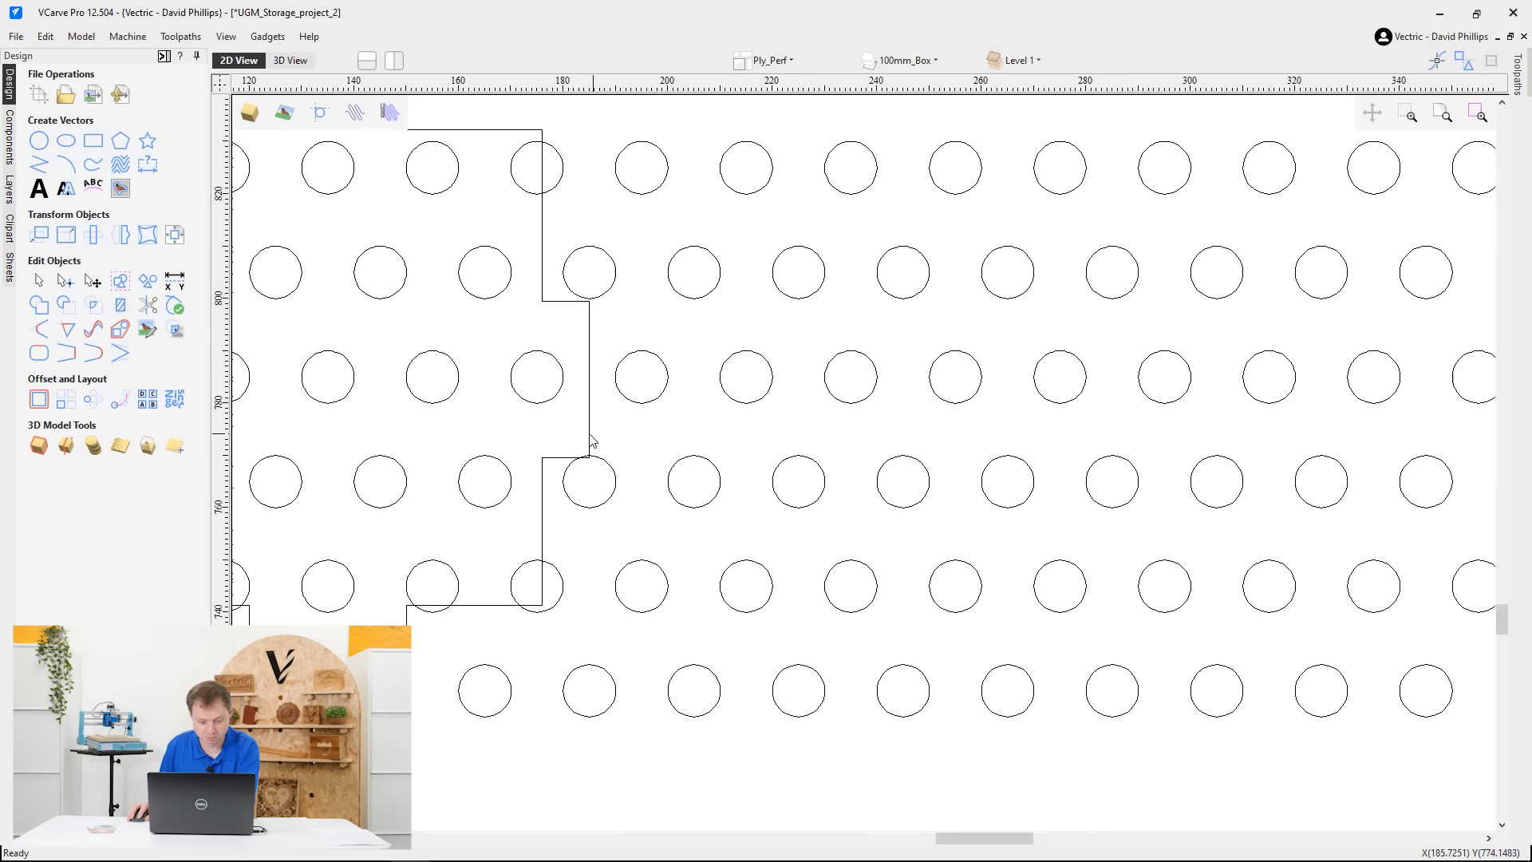
click(590, 441)
scroll(590, 441, down, 10)
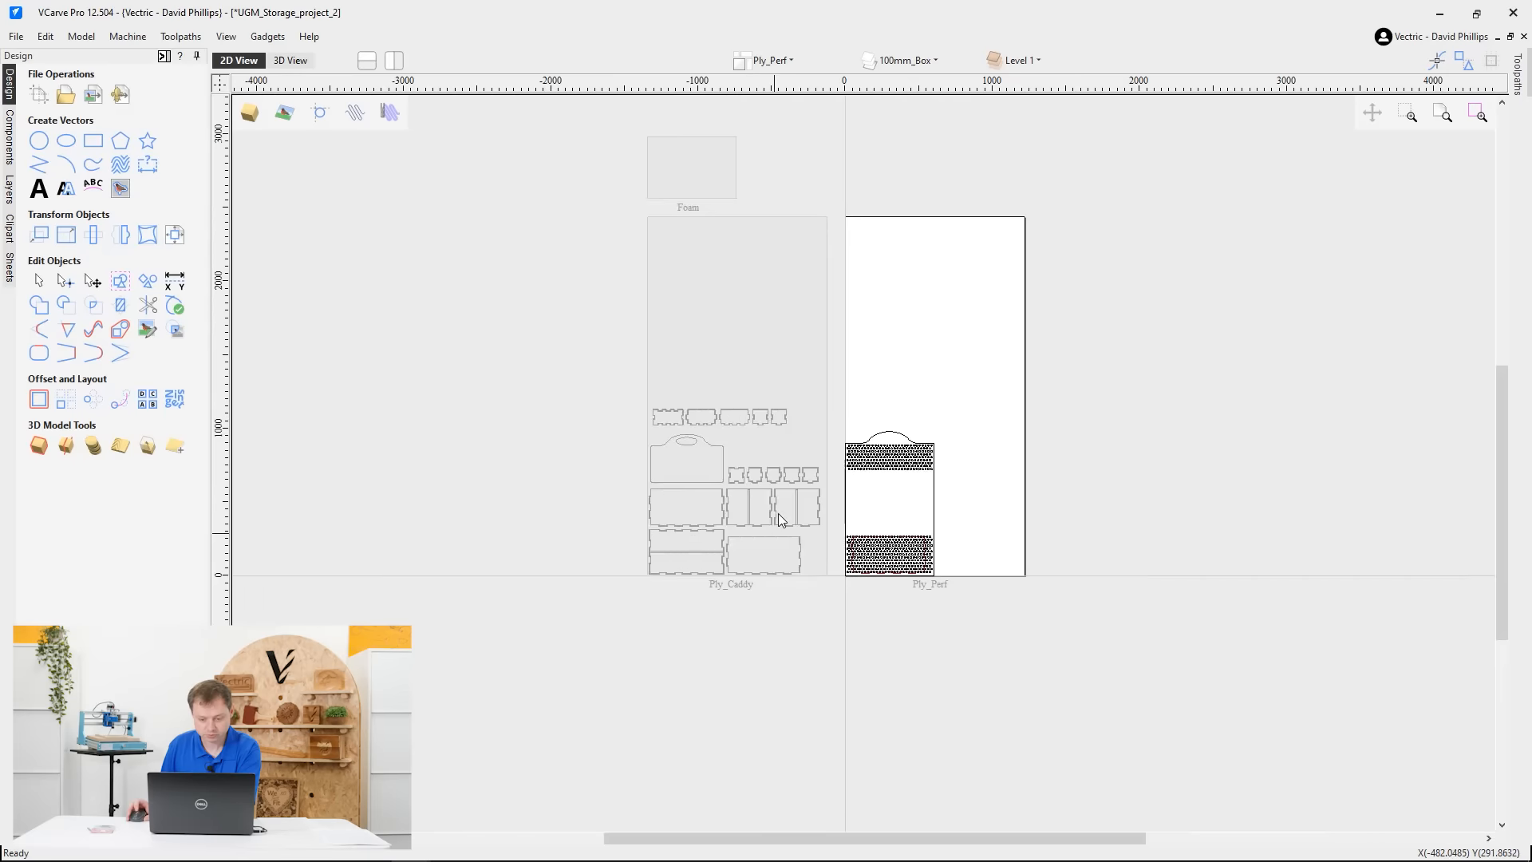
scroll(842, 467, up, 10)
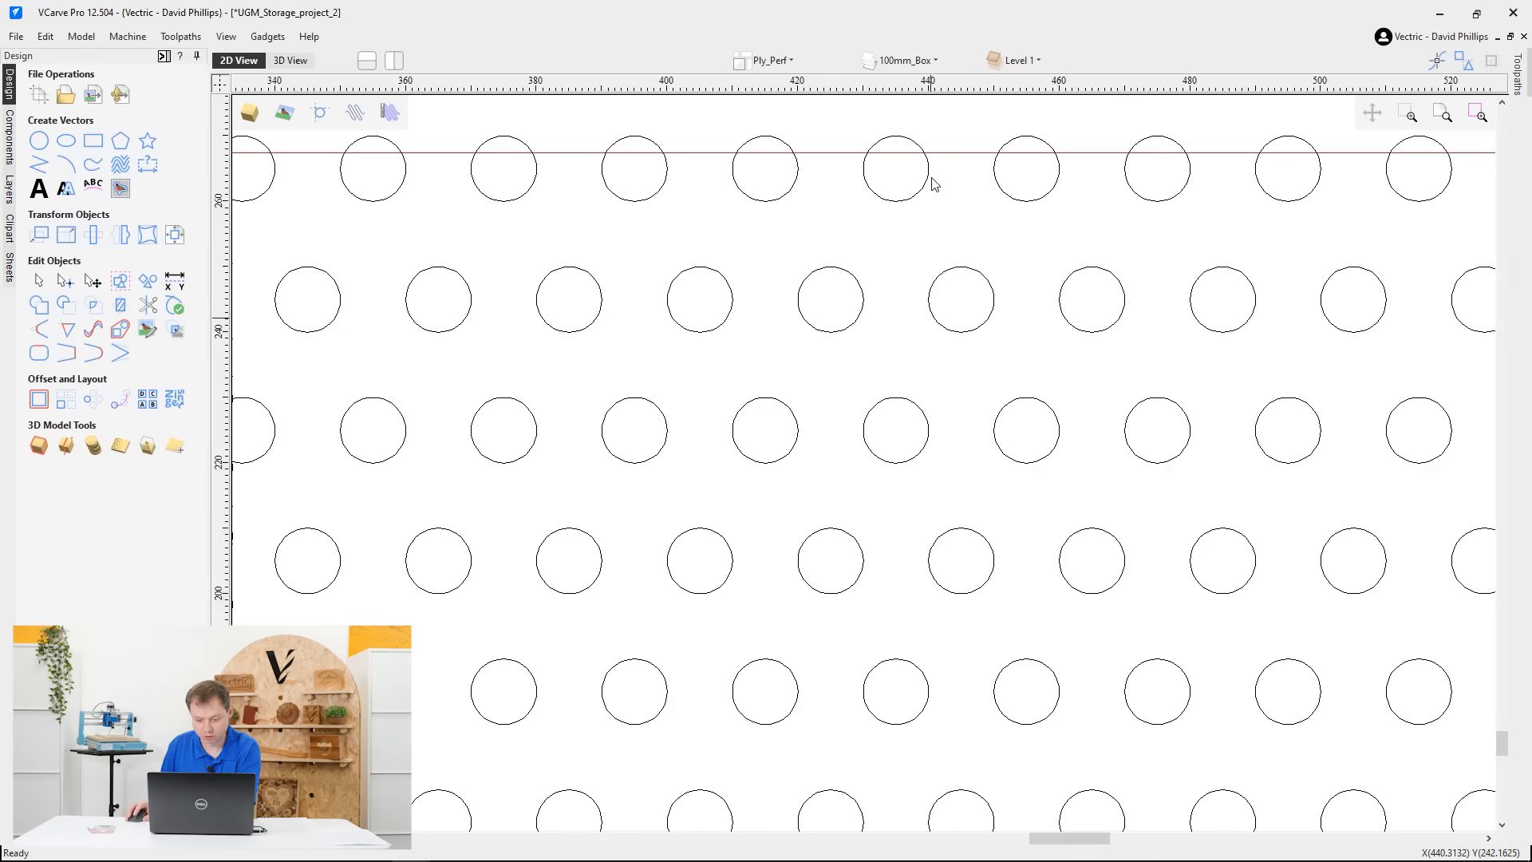
scroll(954, 160, down, 10)
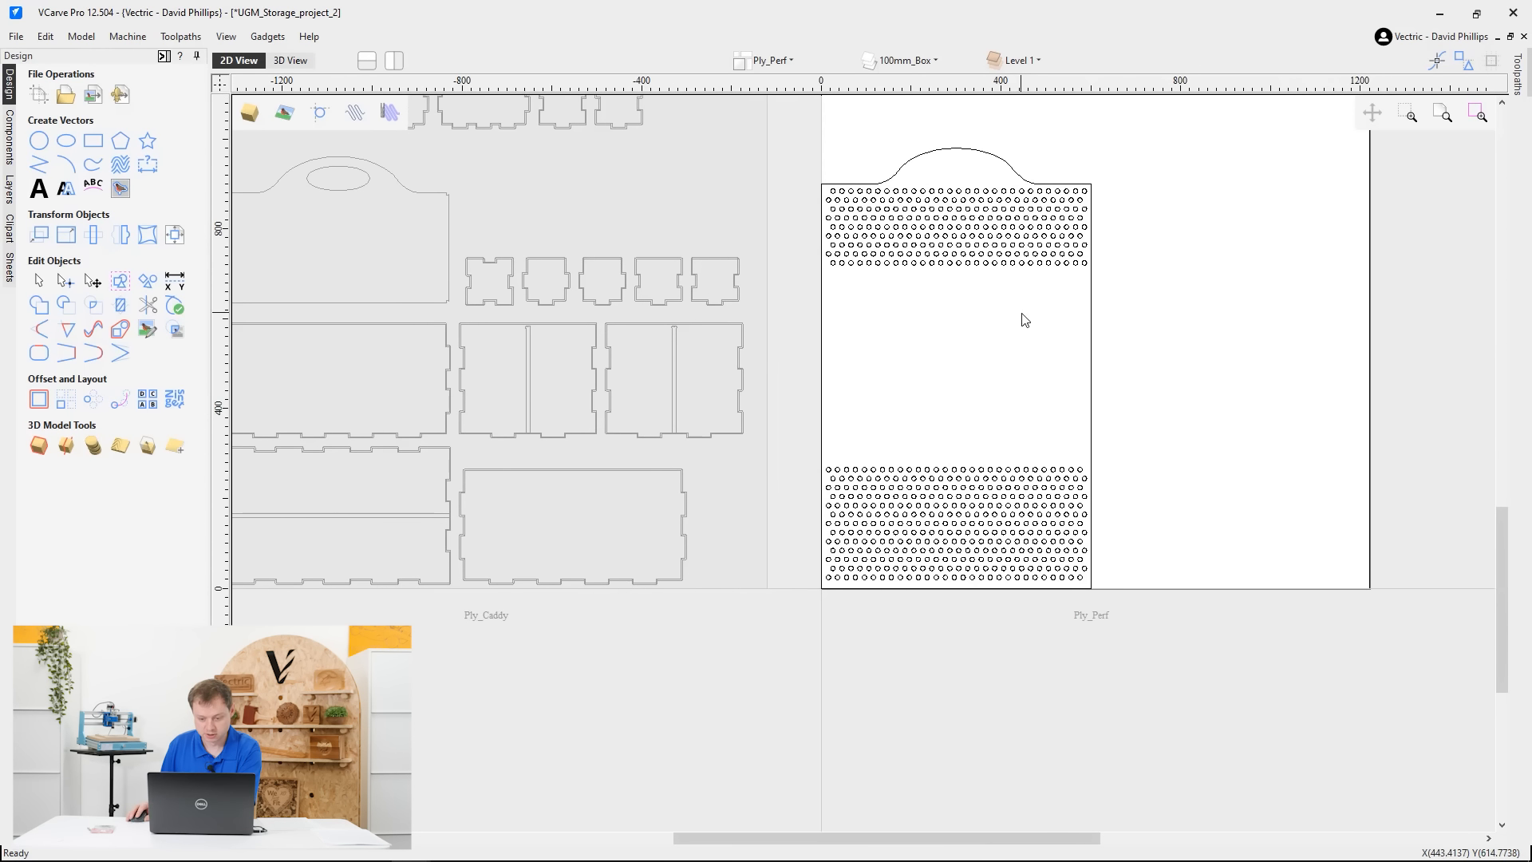
Move the perforated panel outline together with all its holes to absolute position X 20 mm, Y 20 mm, anchored at its lower-left corner
drag(1167, 611, 797, 134)
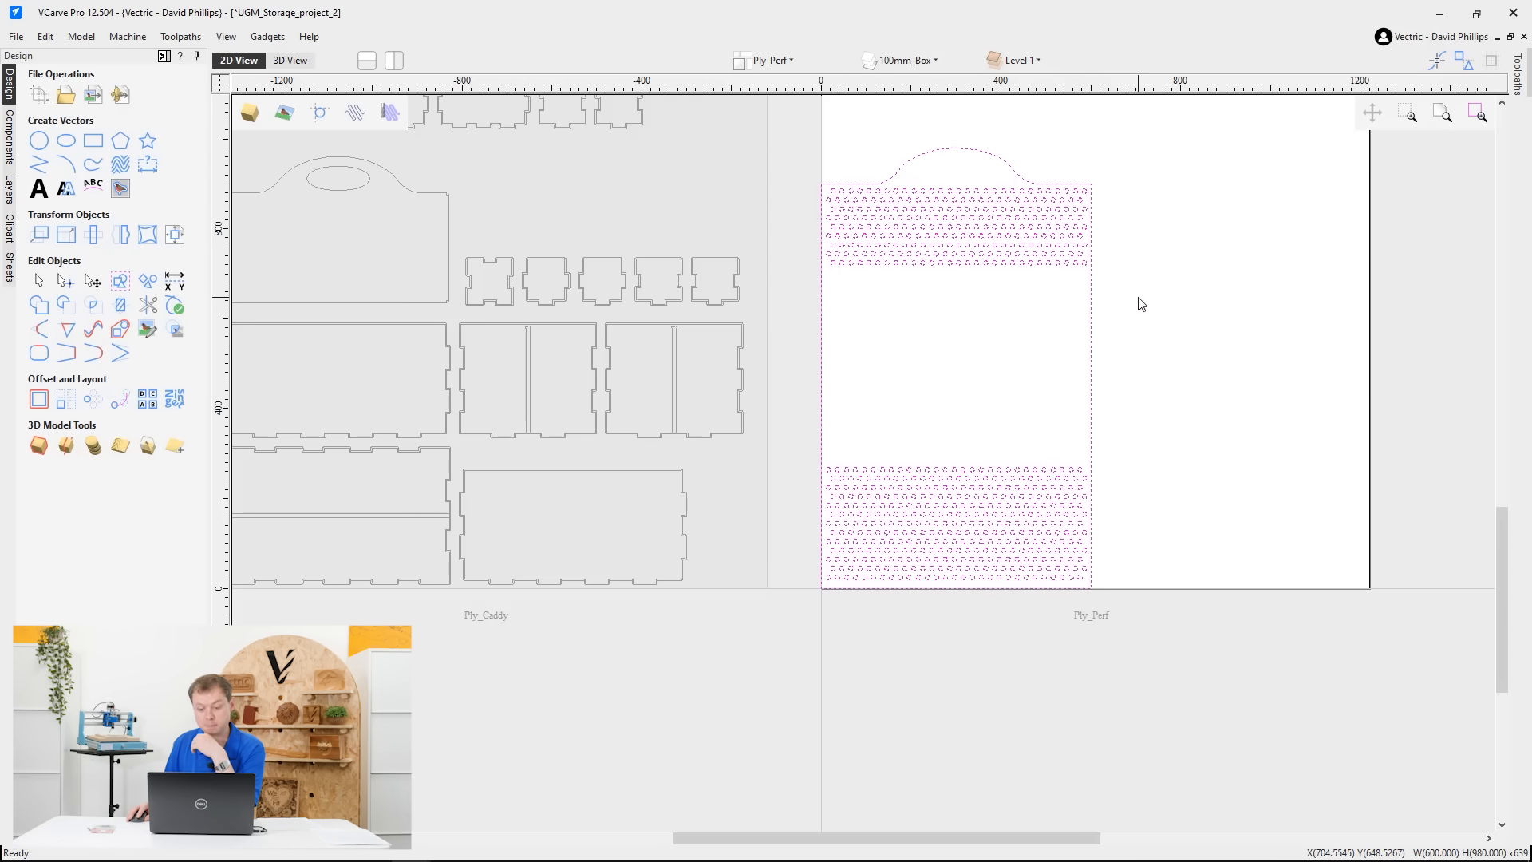
click(1094, 304)
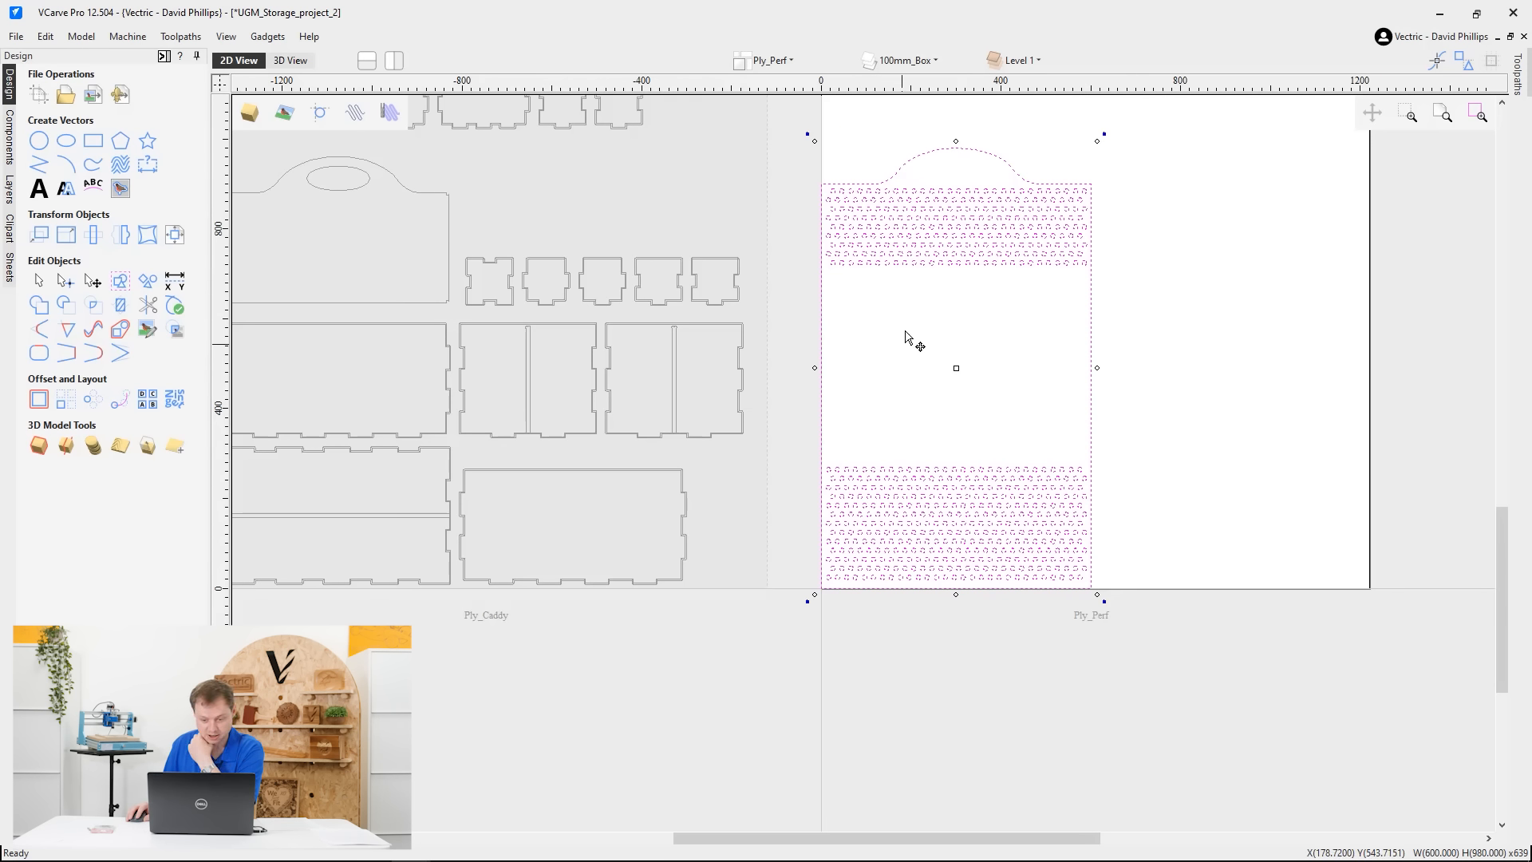
scroll(774, 329, up, 5)
scroll(853, 351, down, 3)
middle_drag(1041, 519, 832, 436)
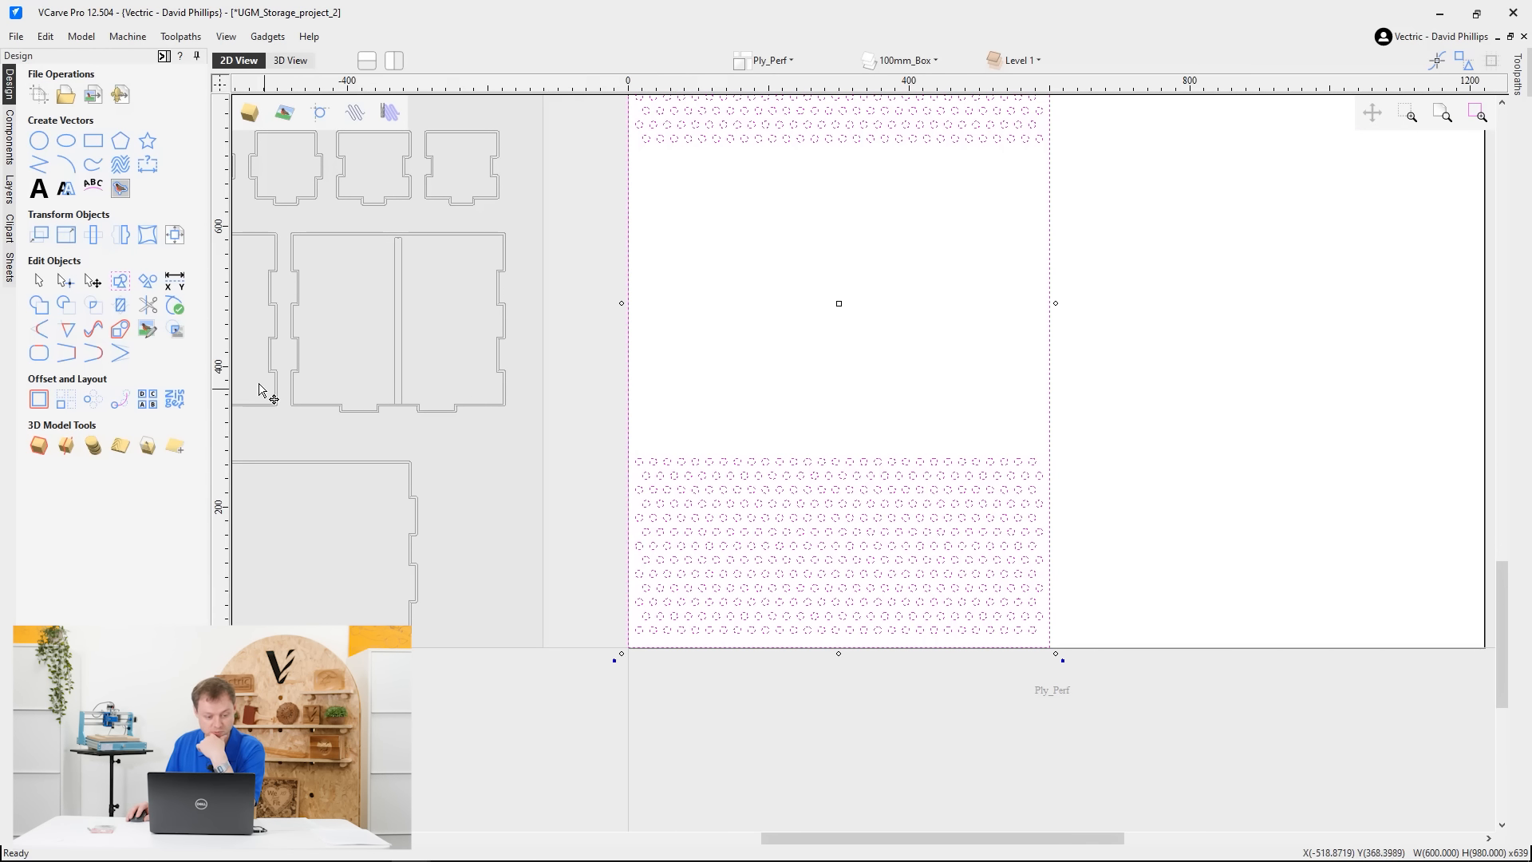
scroll(824, 333, down, 2)
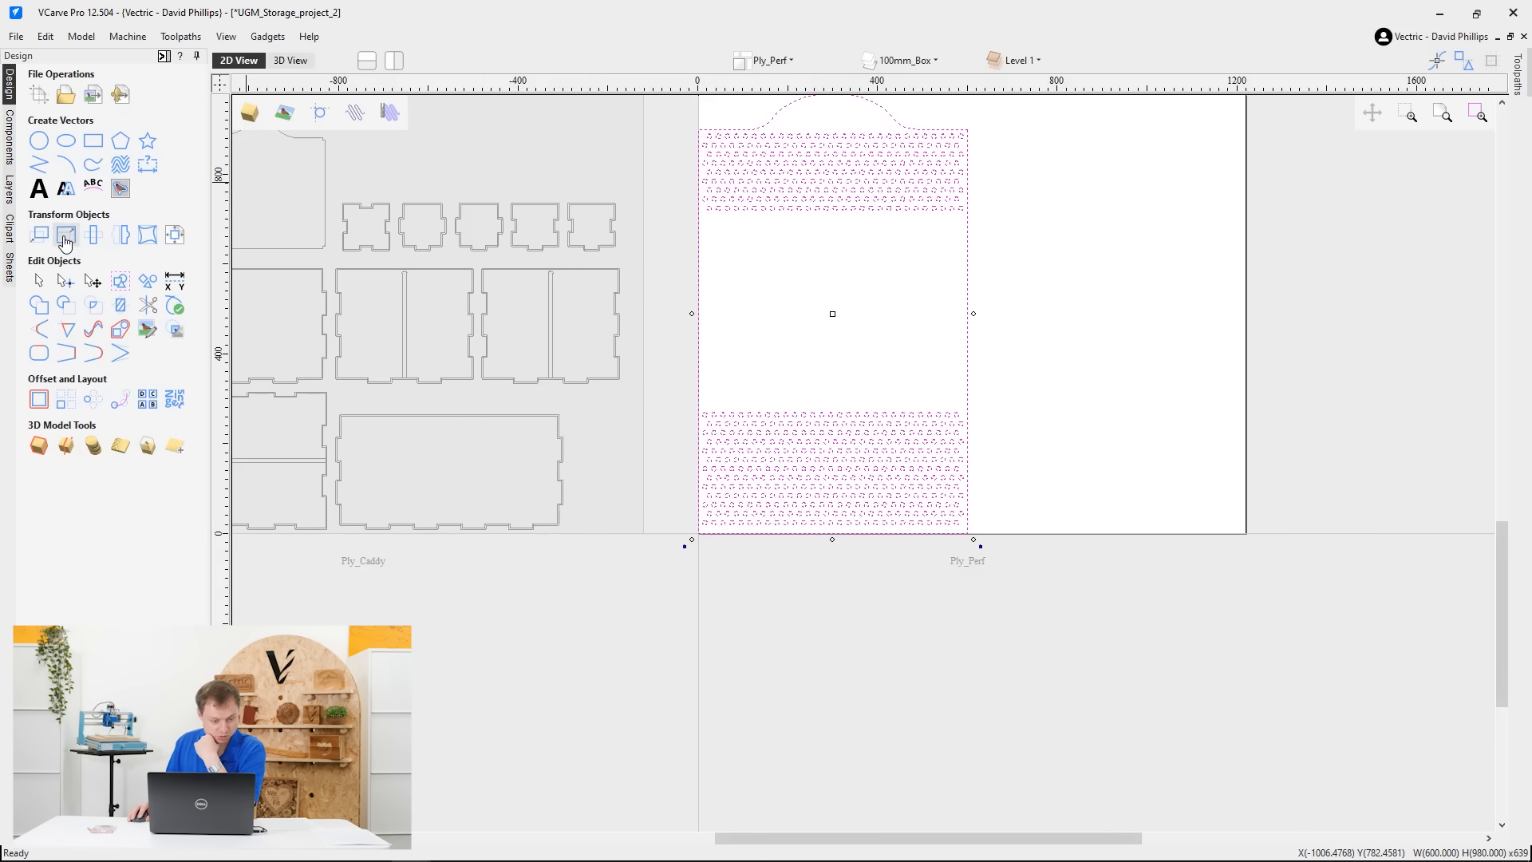
click(40, 236)
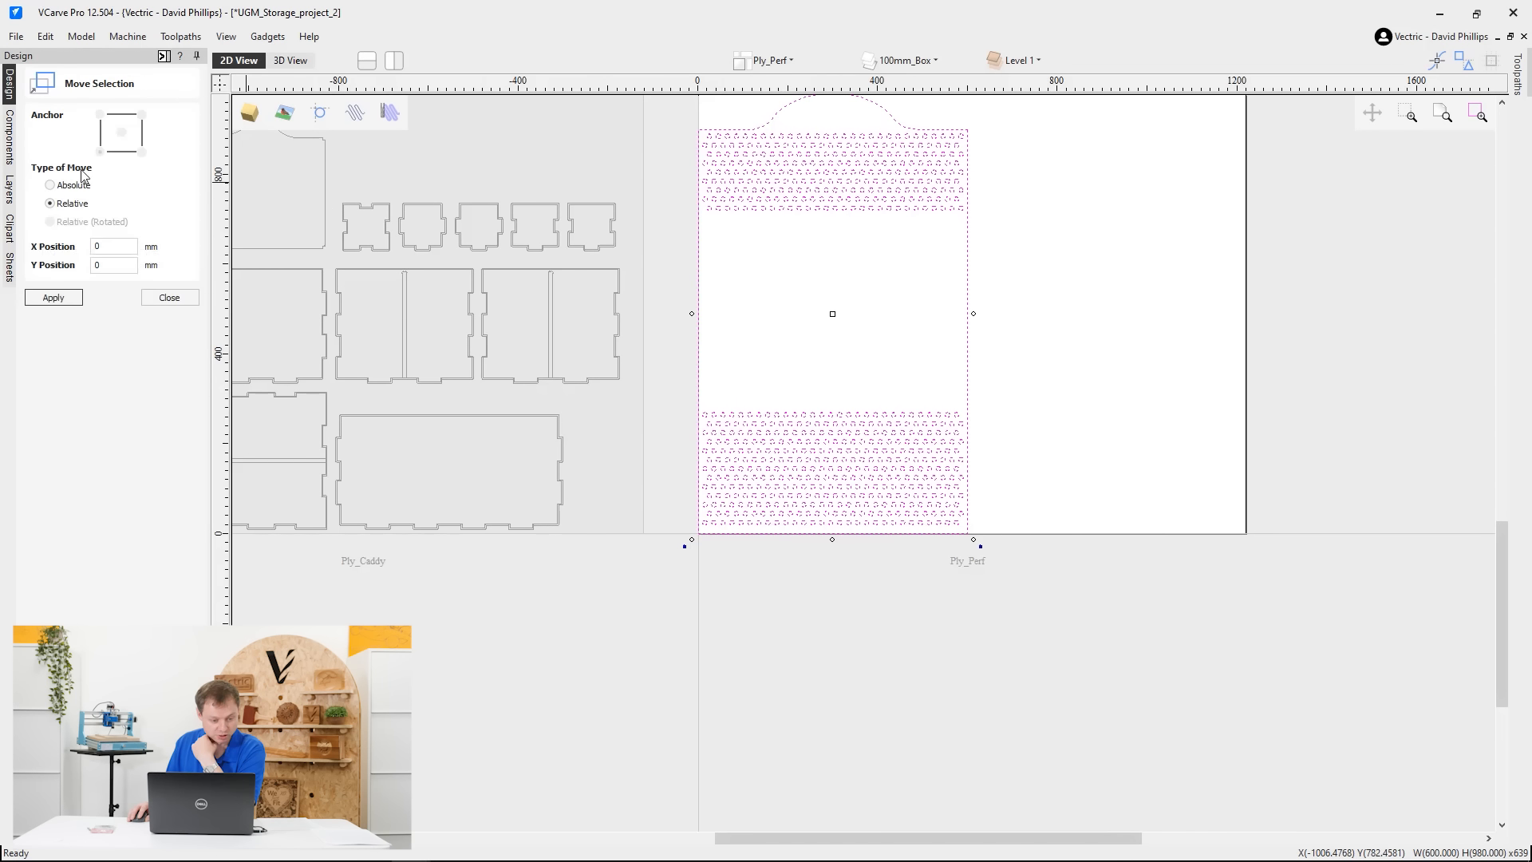
click(74, 185)
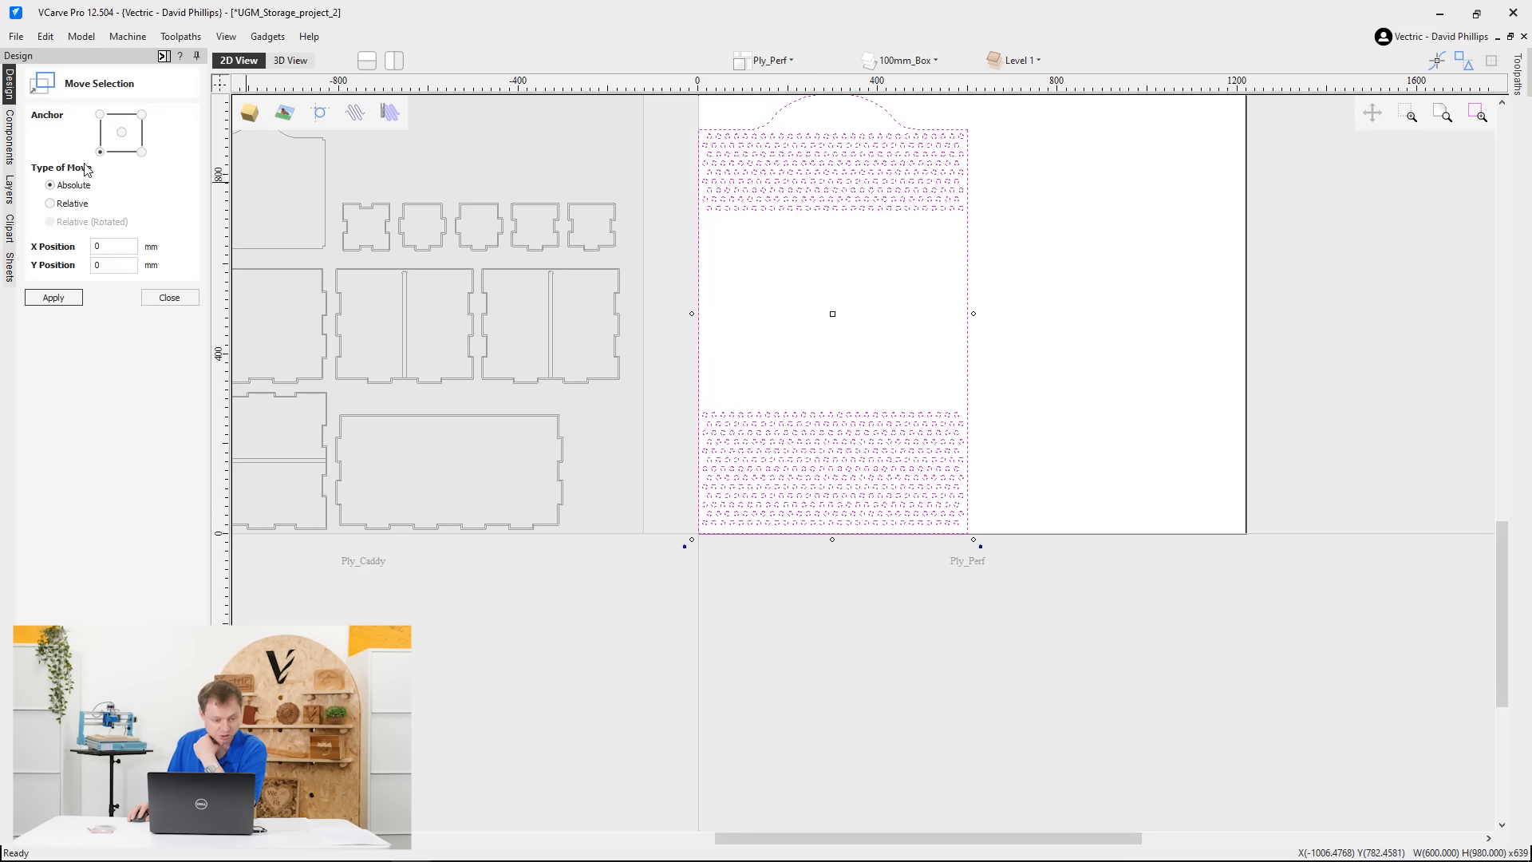
click(121, 247)
double_click(113, 247)
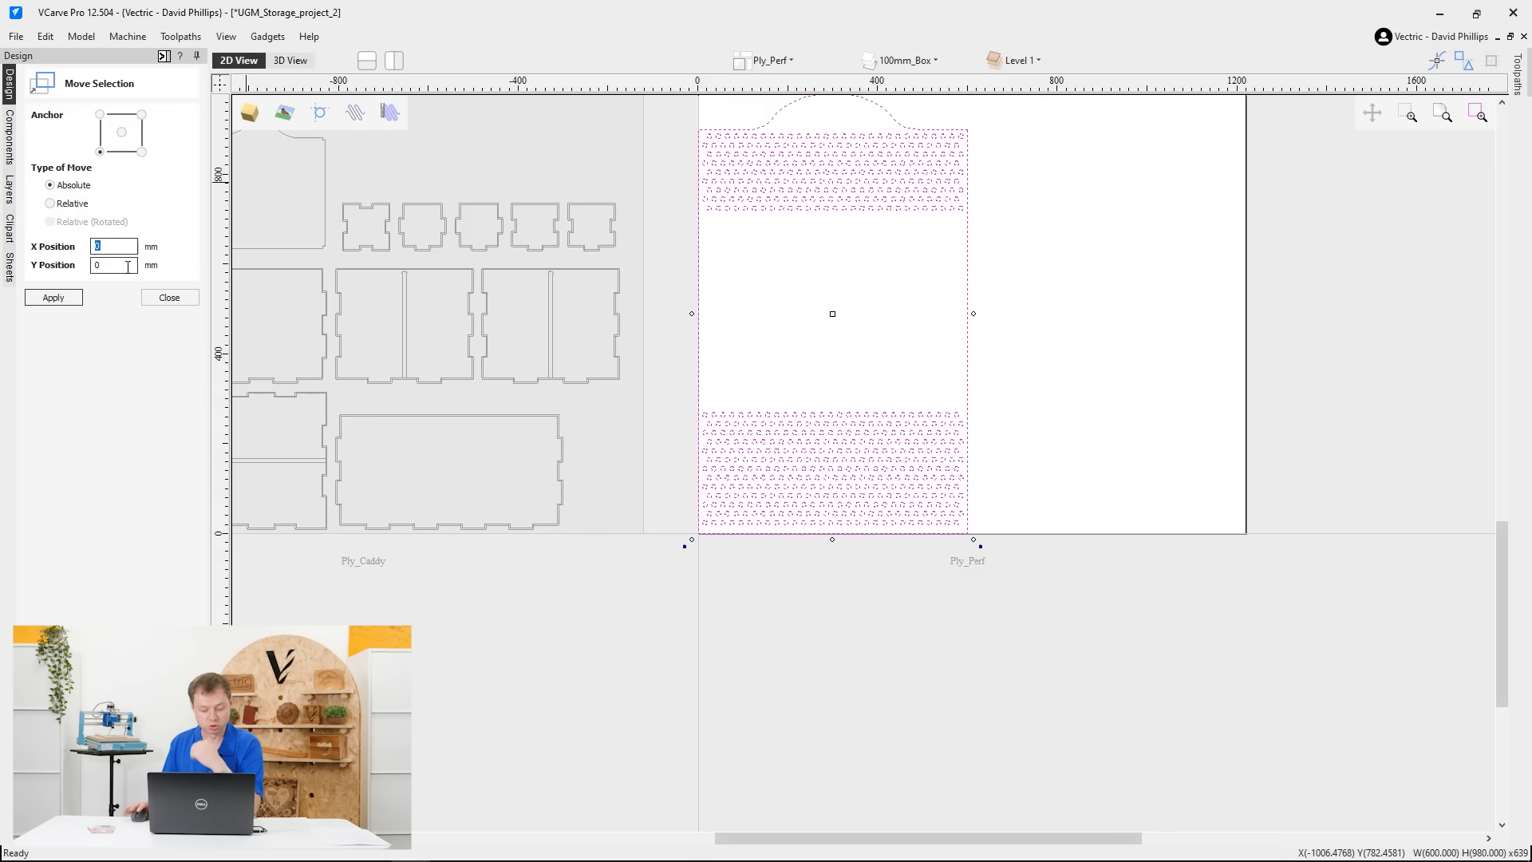
text(20)
key(Tab)
text(2)
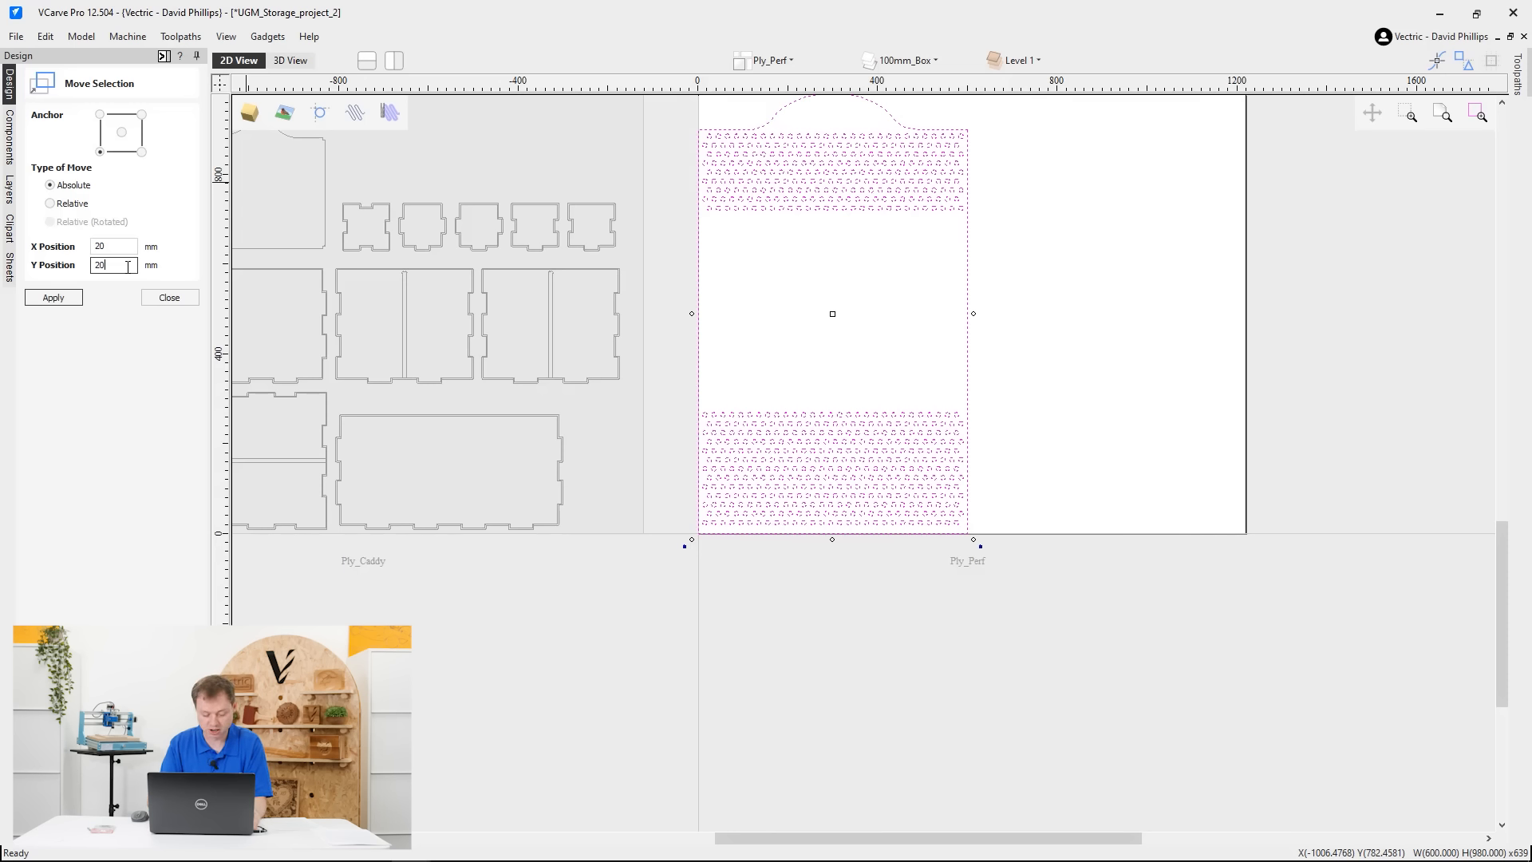
key(Return)
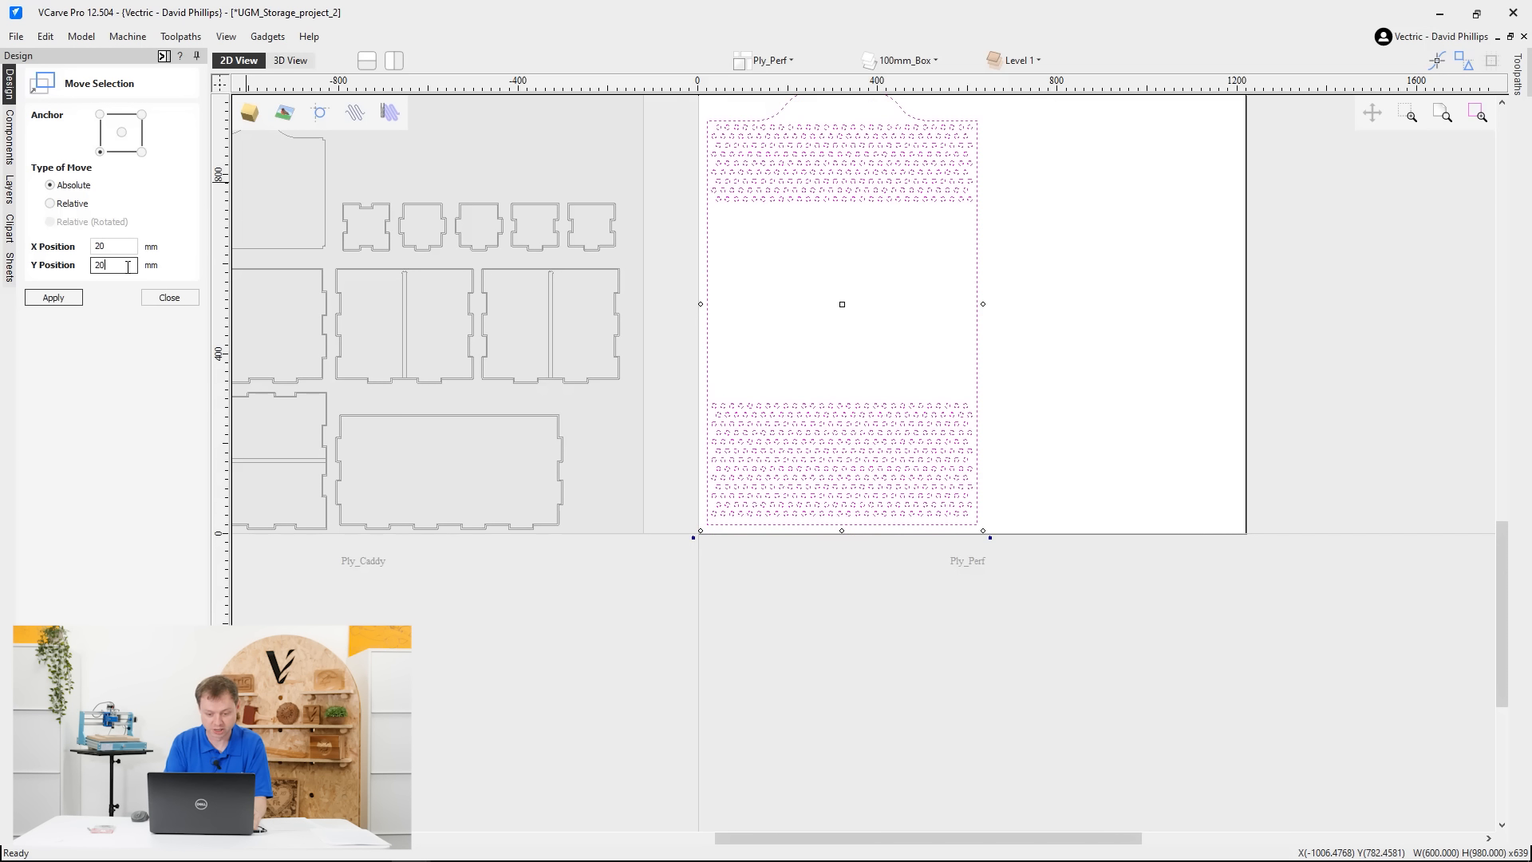
click(163, 297)
Select all the perforation holes without the panel outline and start the Keyhole Toolpath gadget for them
scroll(920, 421, up, 4)
scroll(957, 469, down, 2)
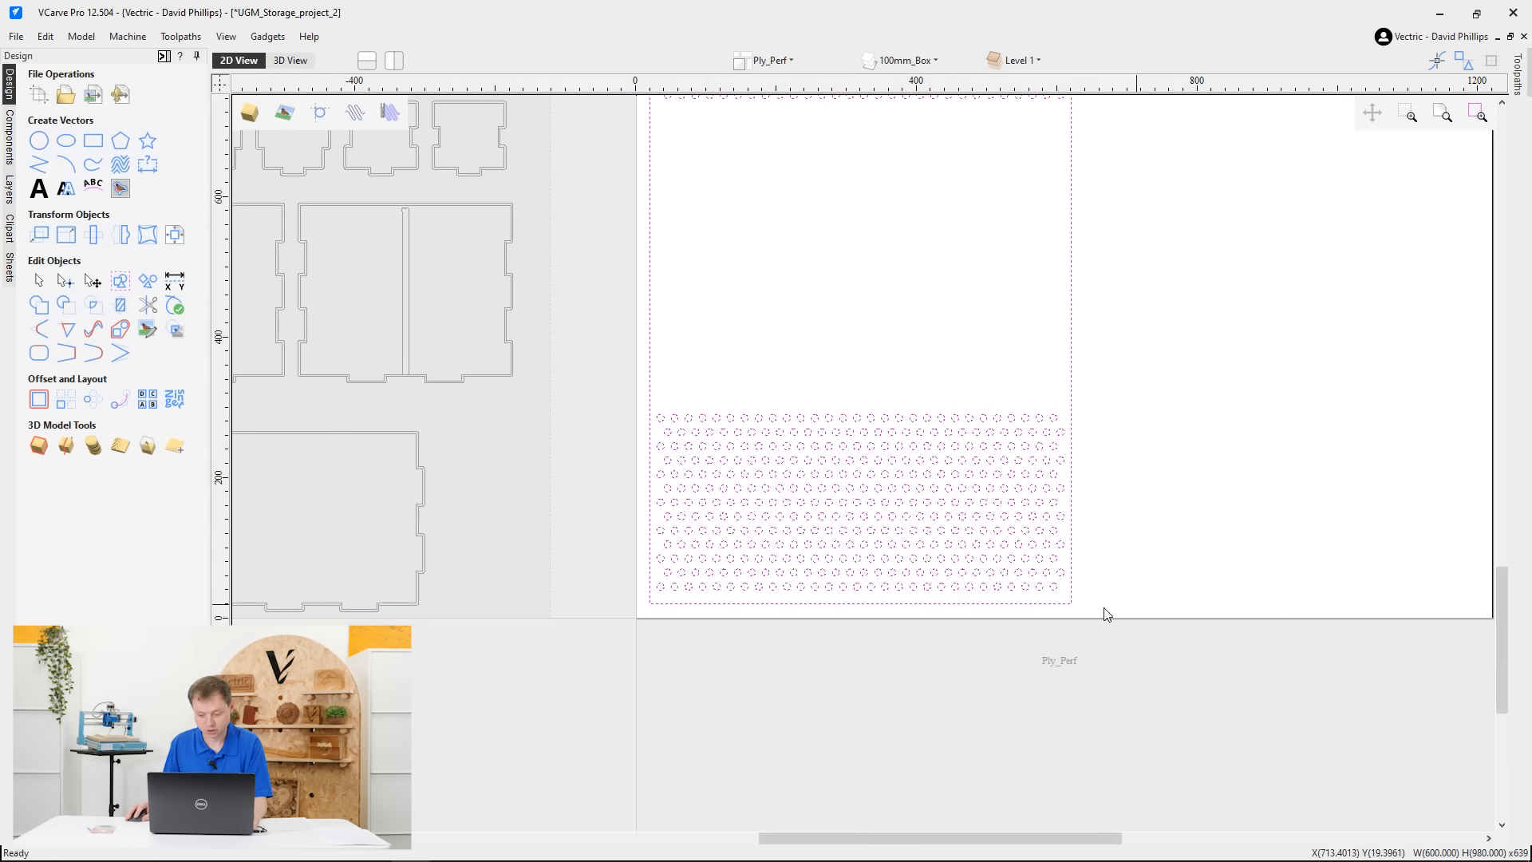
drag(1091, 606, 926, 527)
click(1179, 426)
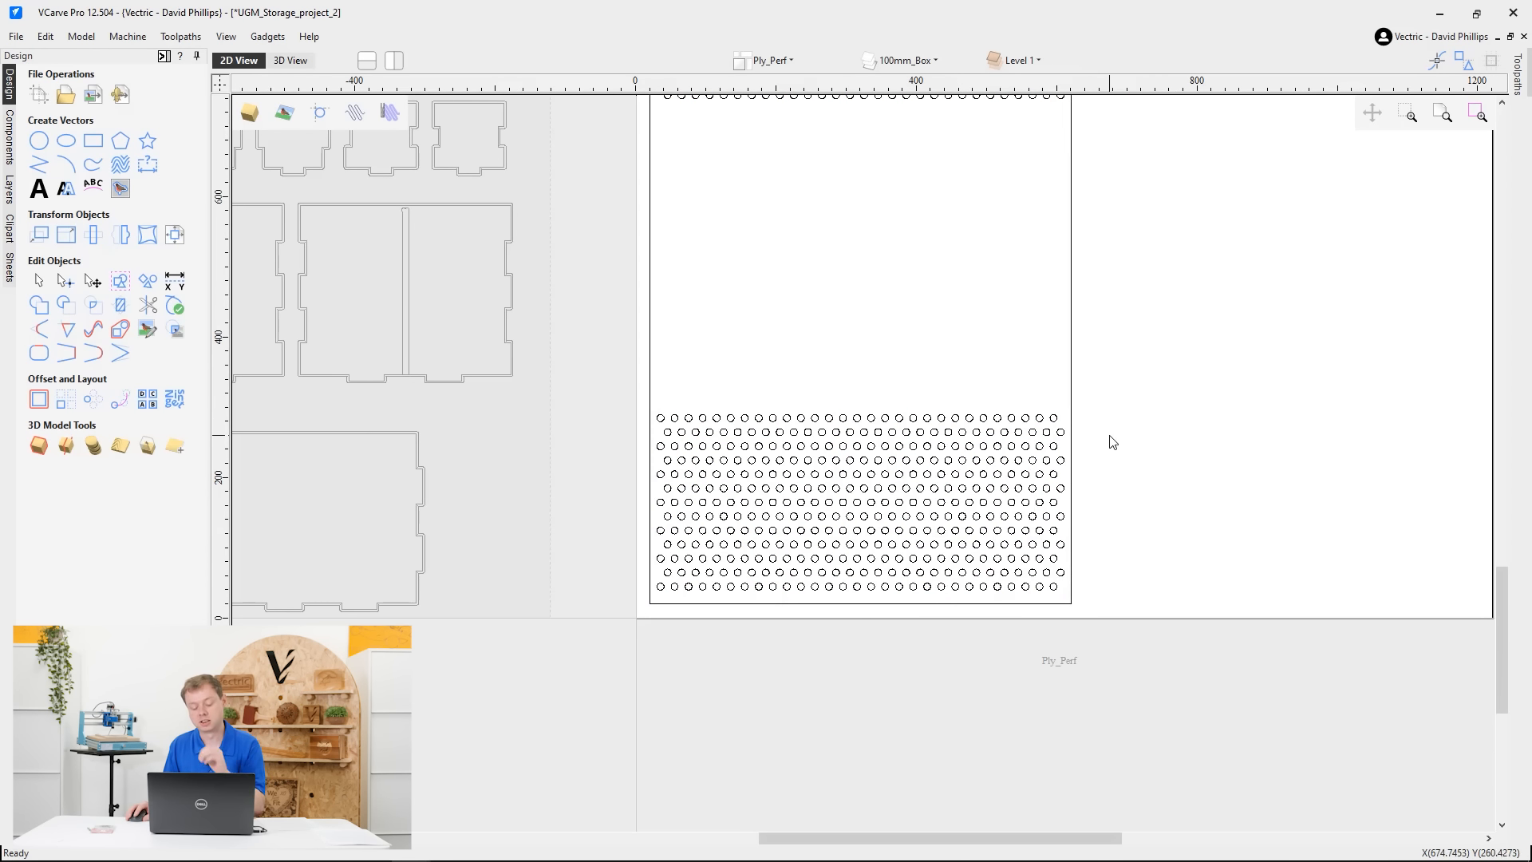
scroll(928, 288, down, 1)
middle_drag(931, 290, 1049, 391)
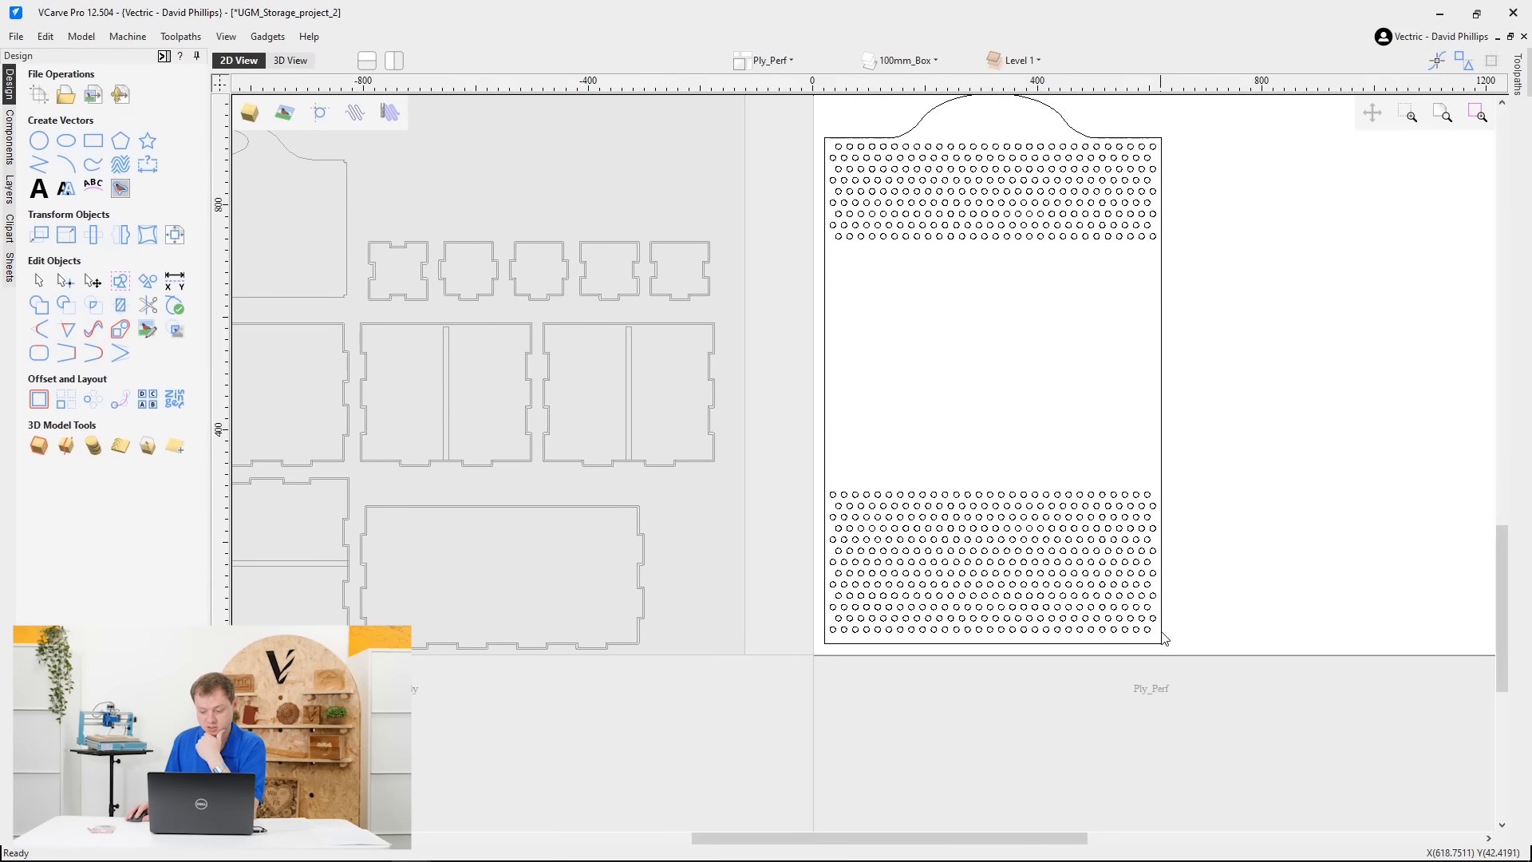
drag(1156, 632, 833, 150)
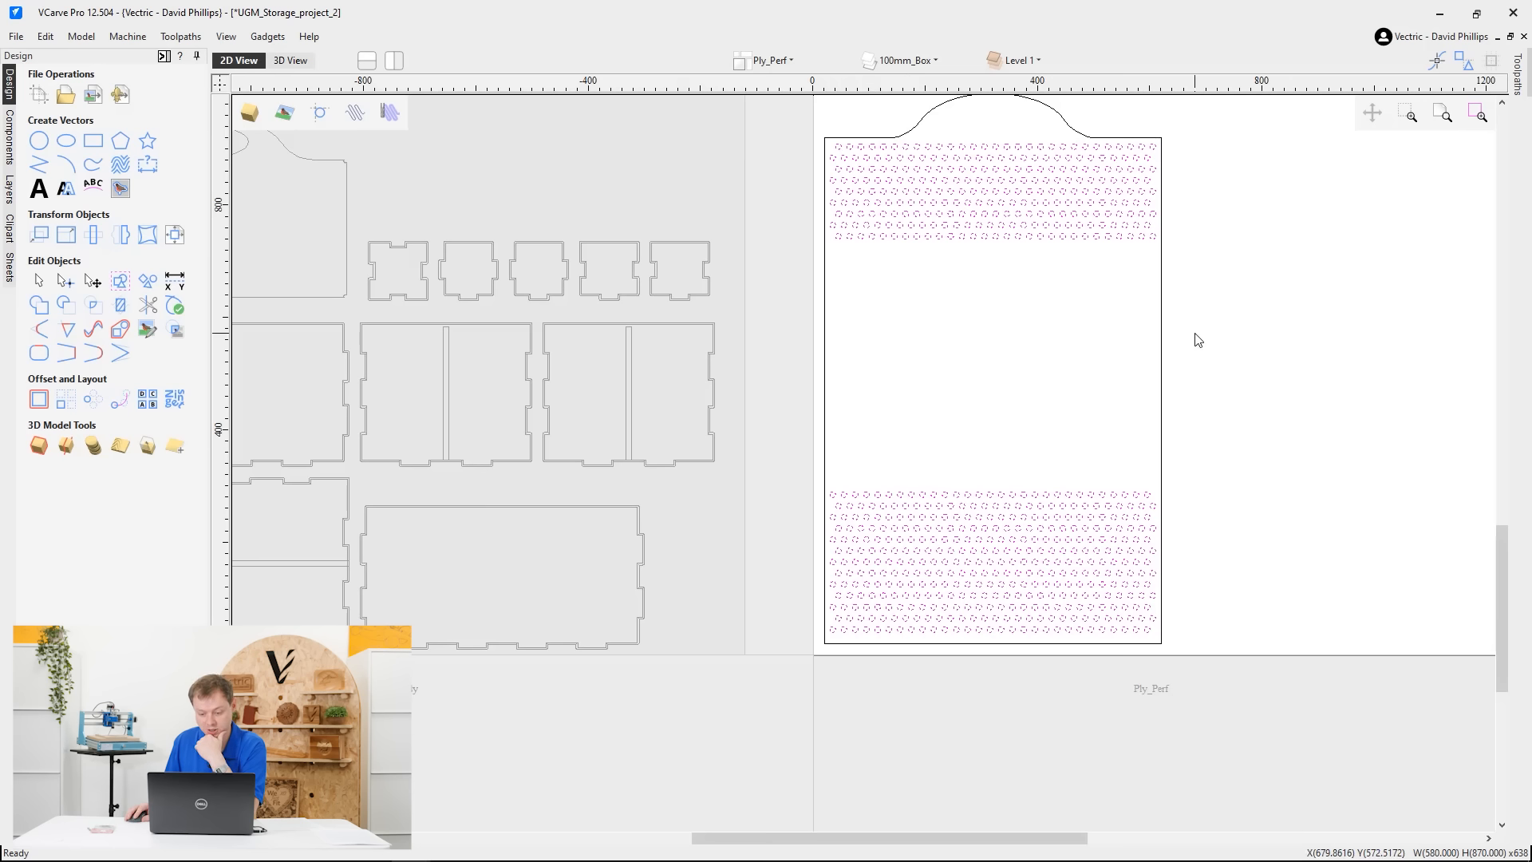
scroll(1061, 534, up, 4)
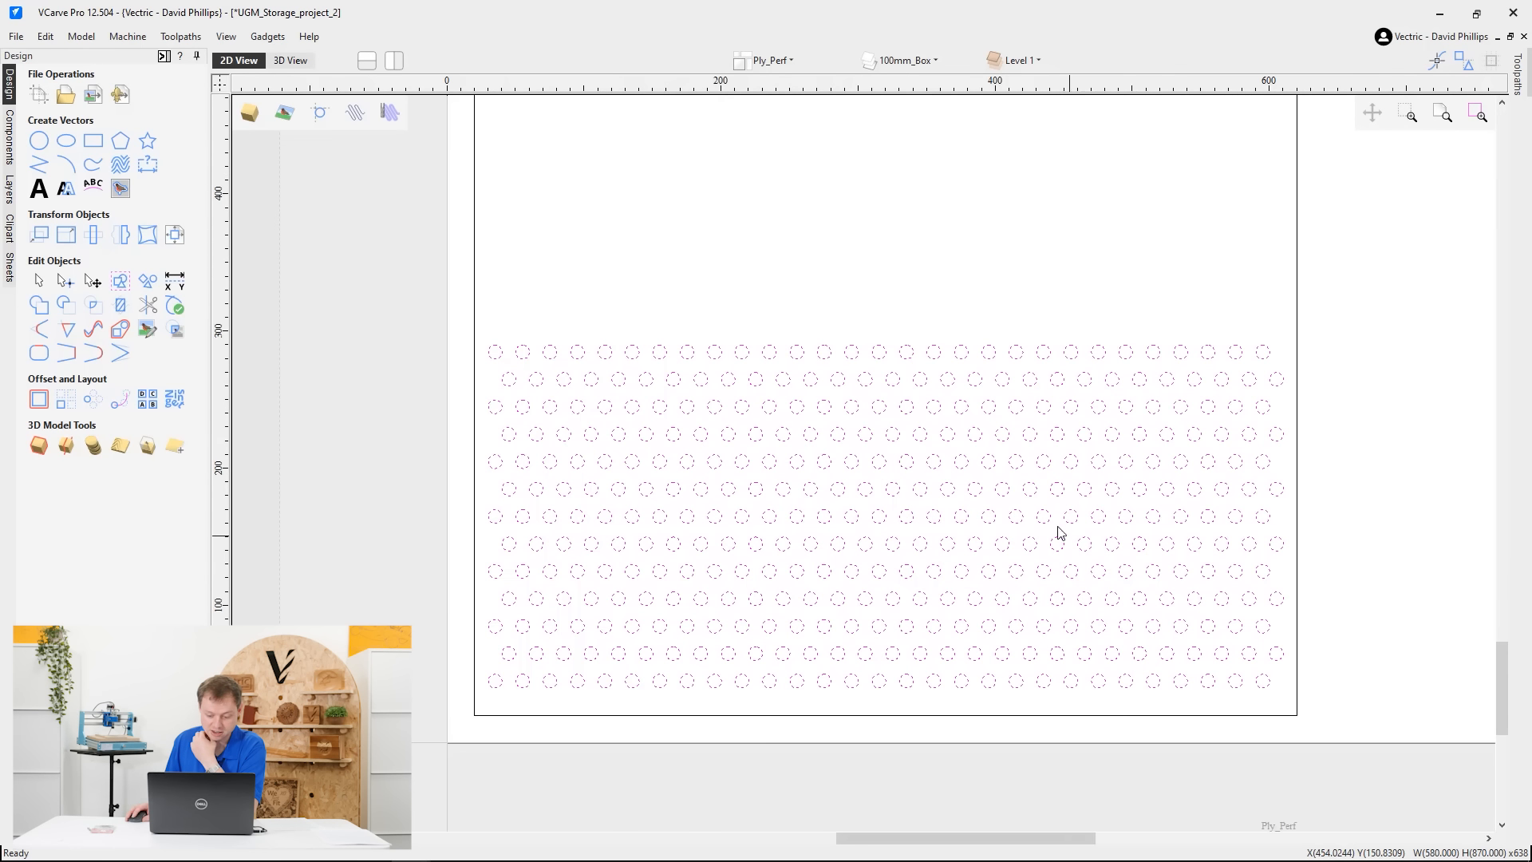
scroll(941, 572, up, 3)
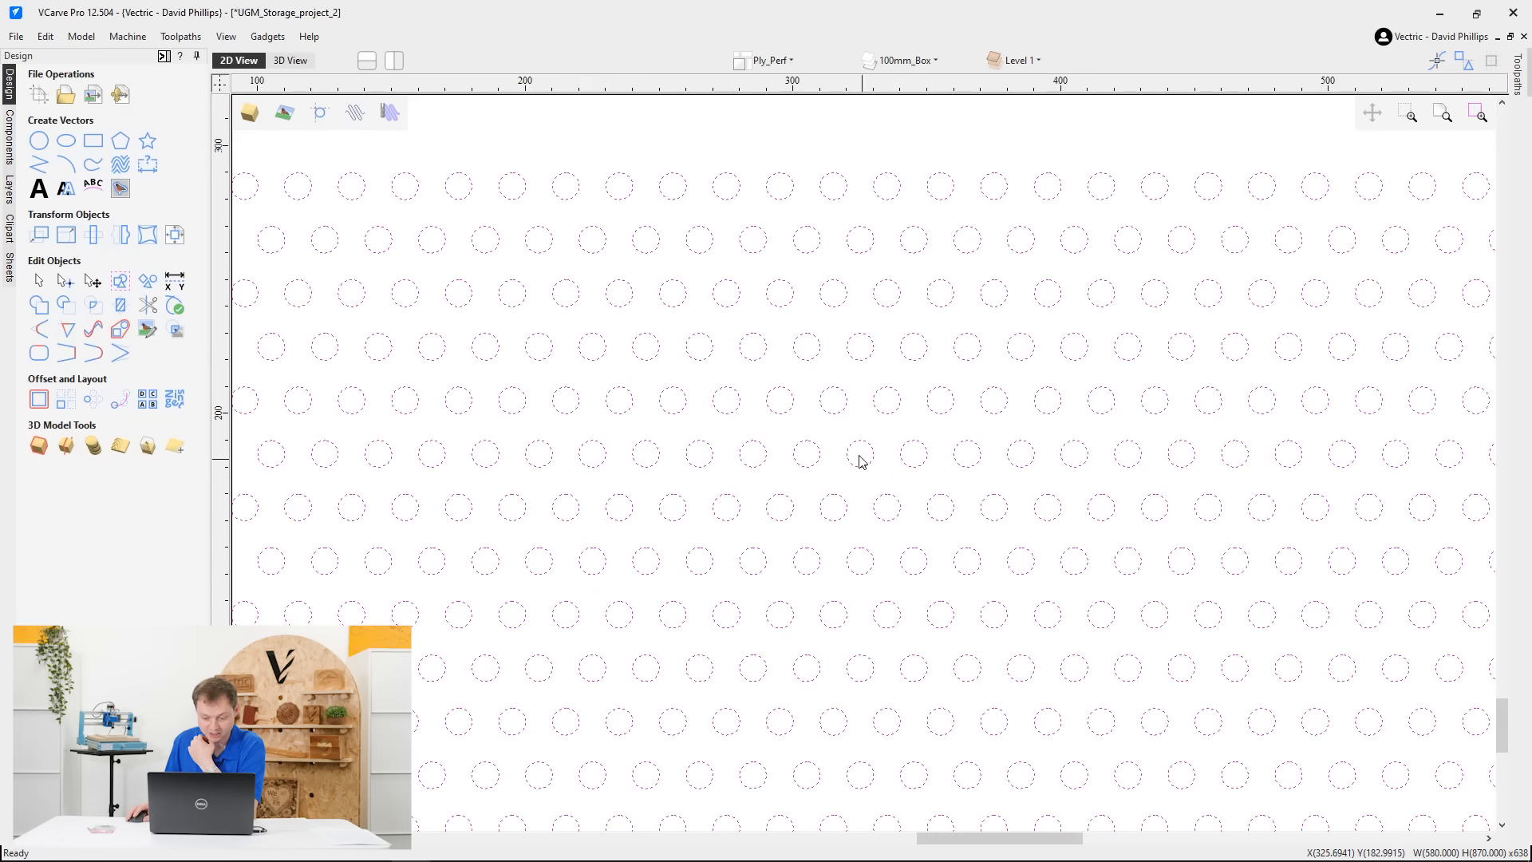
click(268, 37)
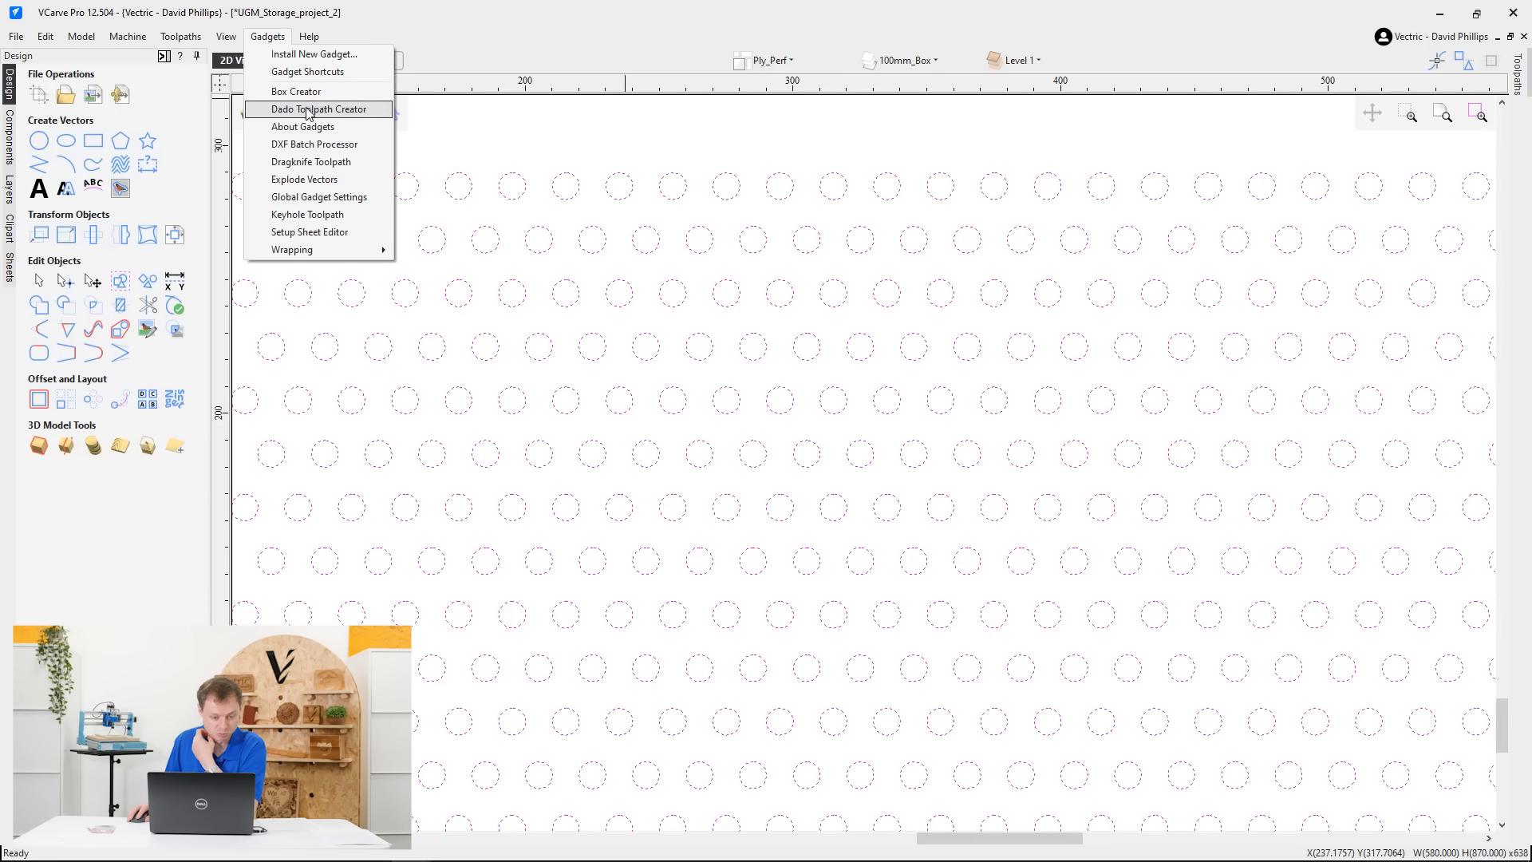
click(332, 222)
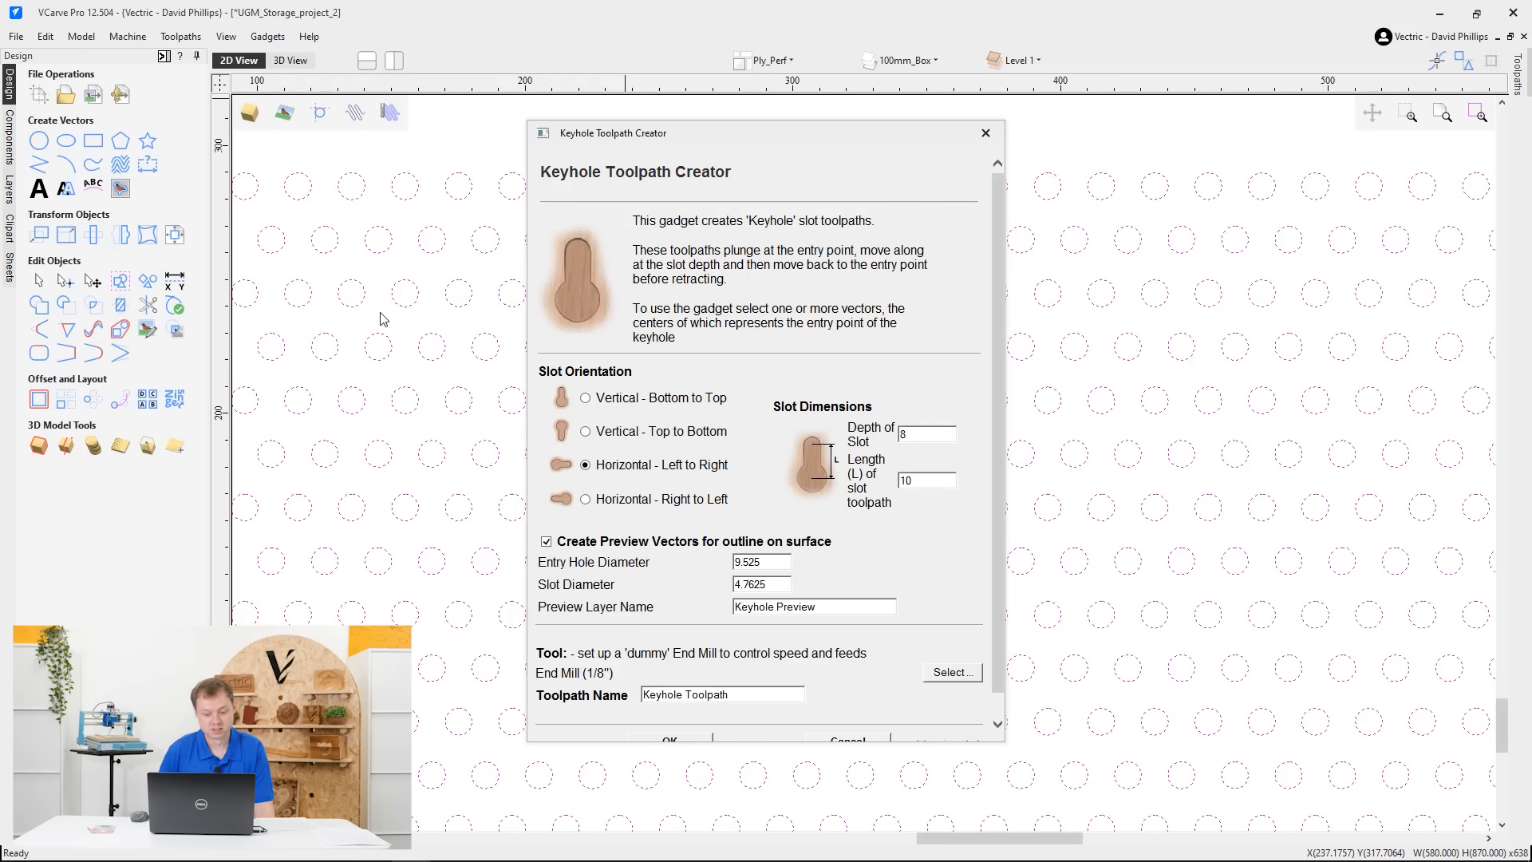
drag(767, 133, 1219, 63)
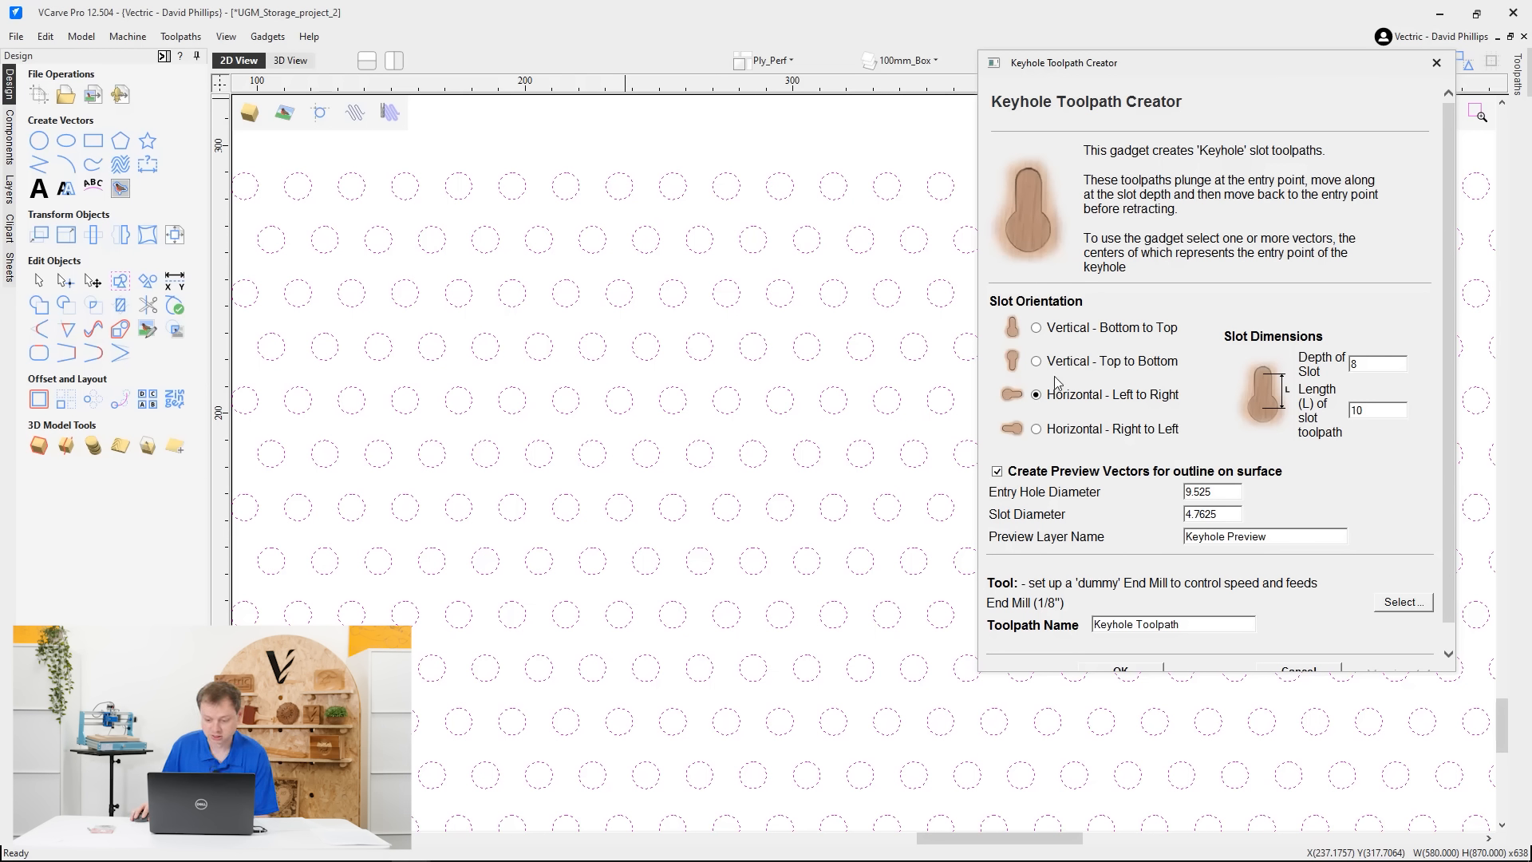
Set the keyhole slot orientation to Vertical - Top to Bottom, with a slot depth of 8 and a slot length of 10
double_click(1391, 367)
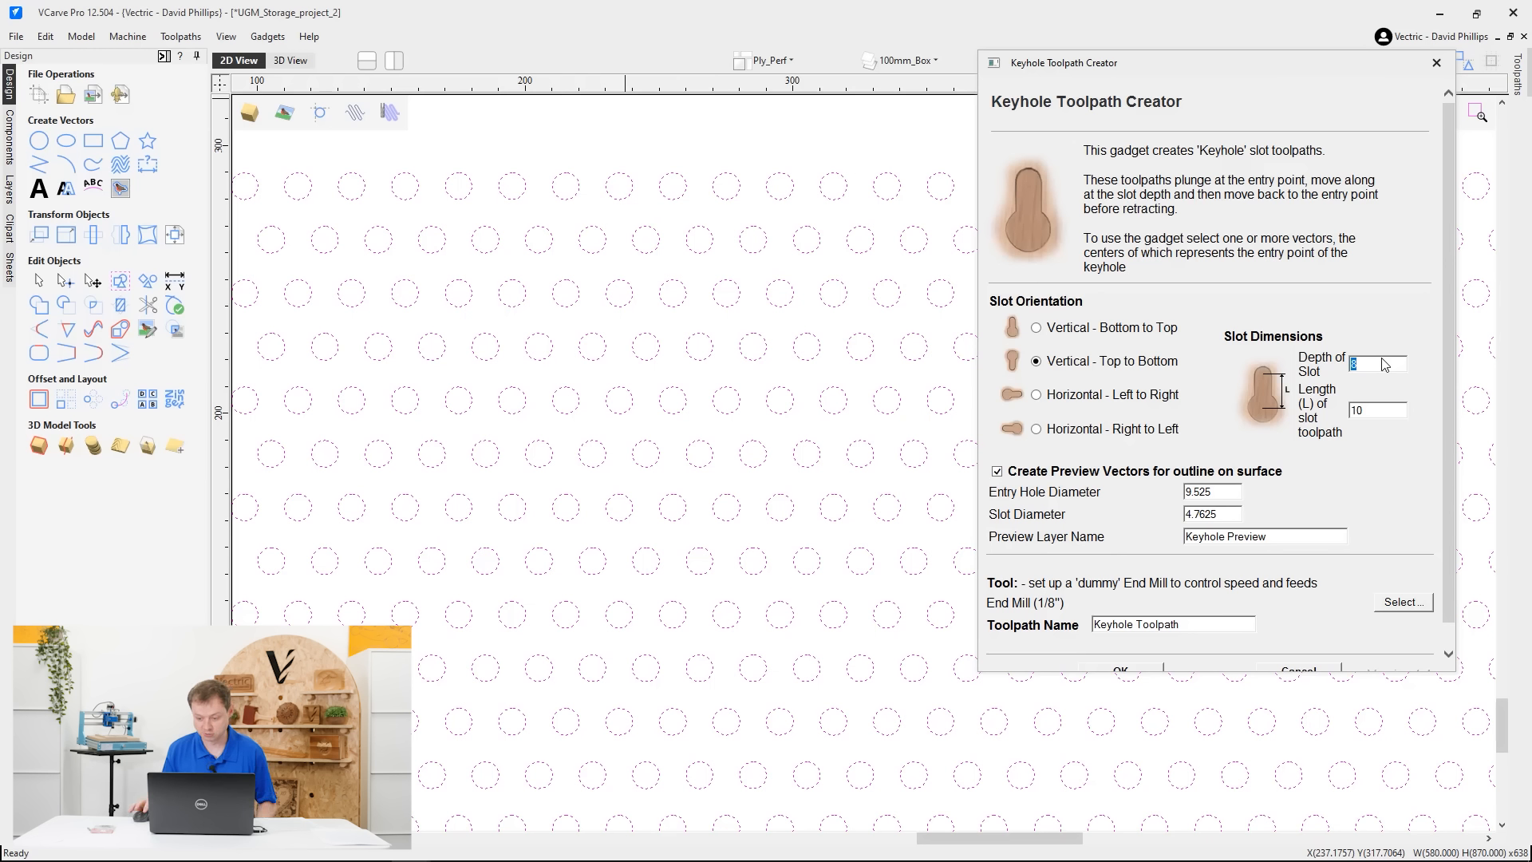
click(1371, 368)
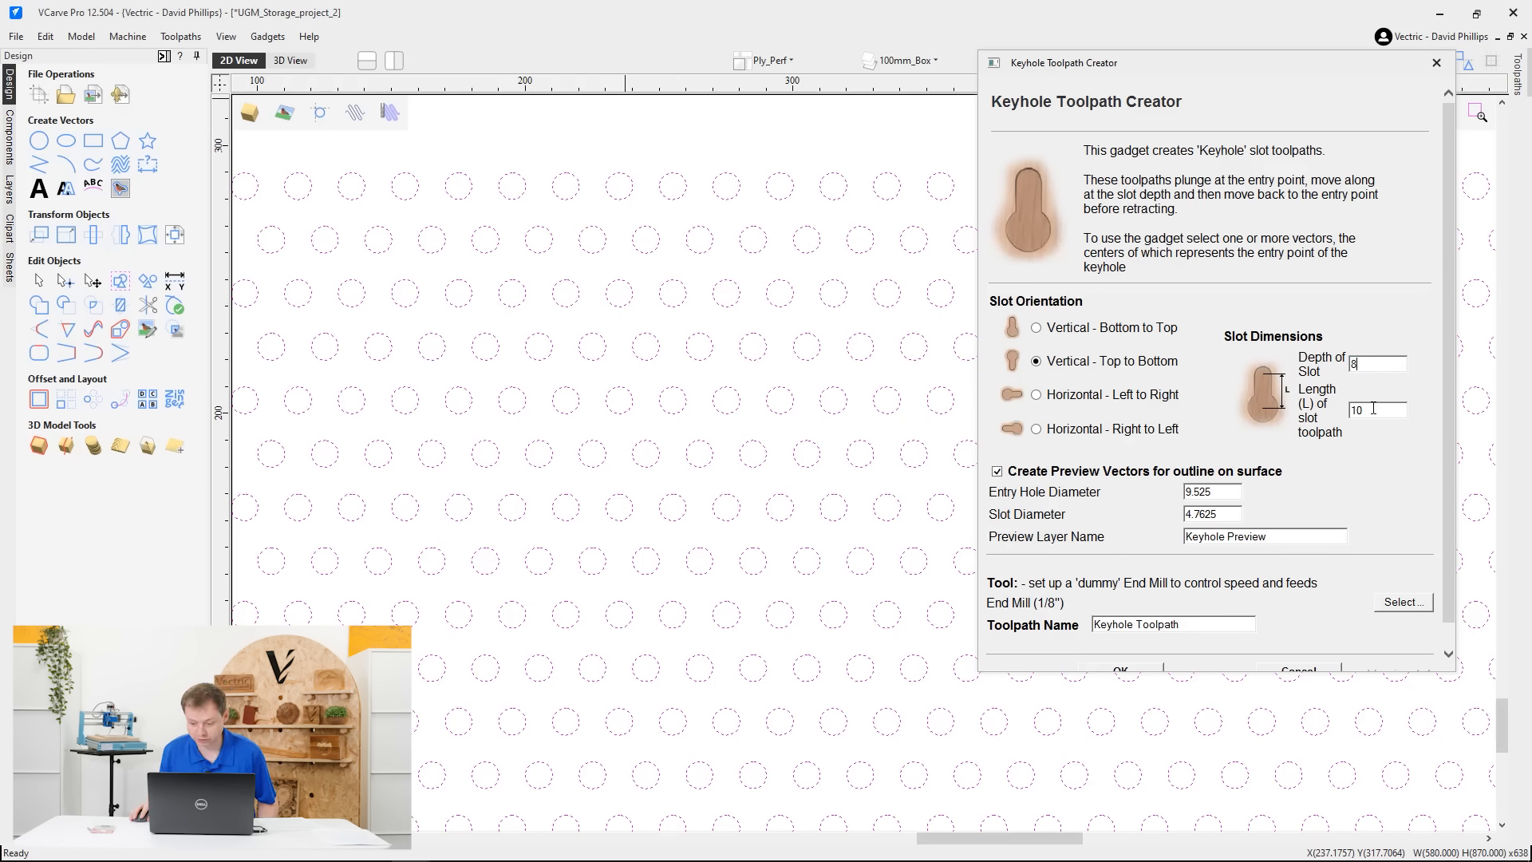
double_click(1373, 408)
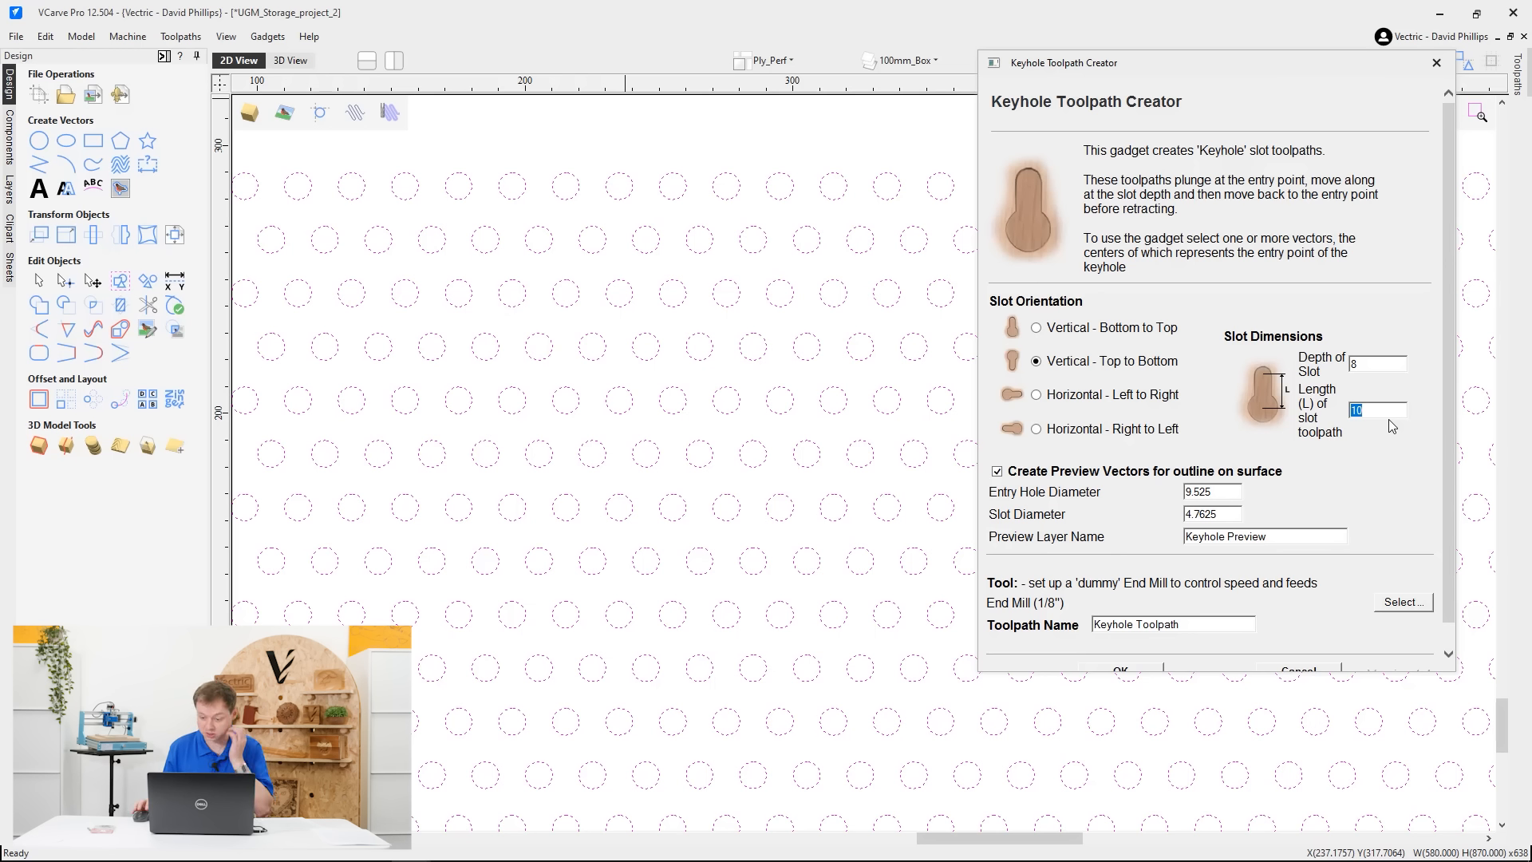
Review the entry hole diameter, slot diameter and layer name used for the keyhole preview vectors
drag(1038, 496, 1041, 507)
double_click(1037, 495)
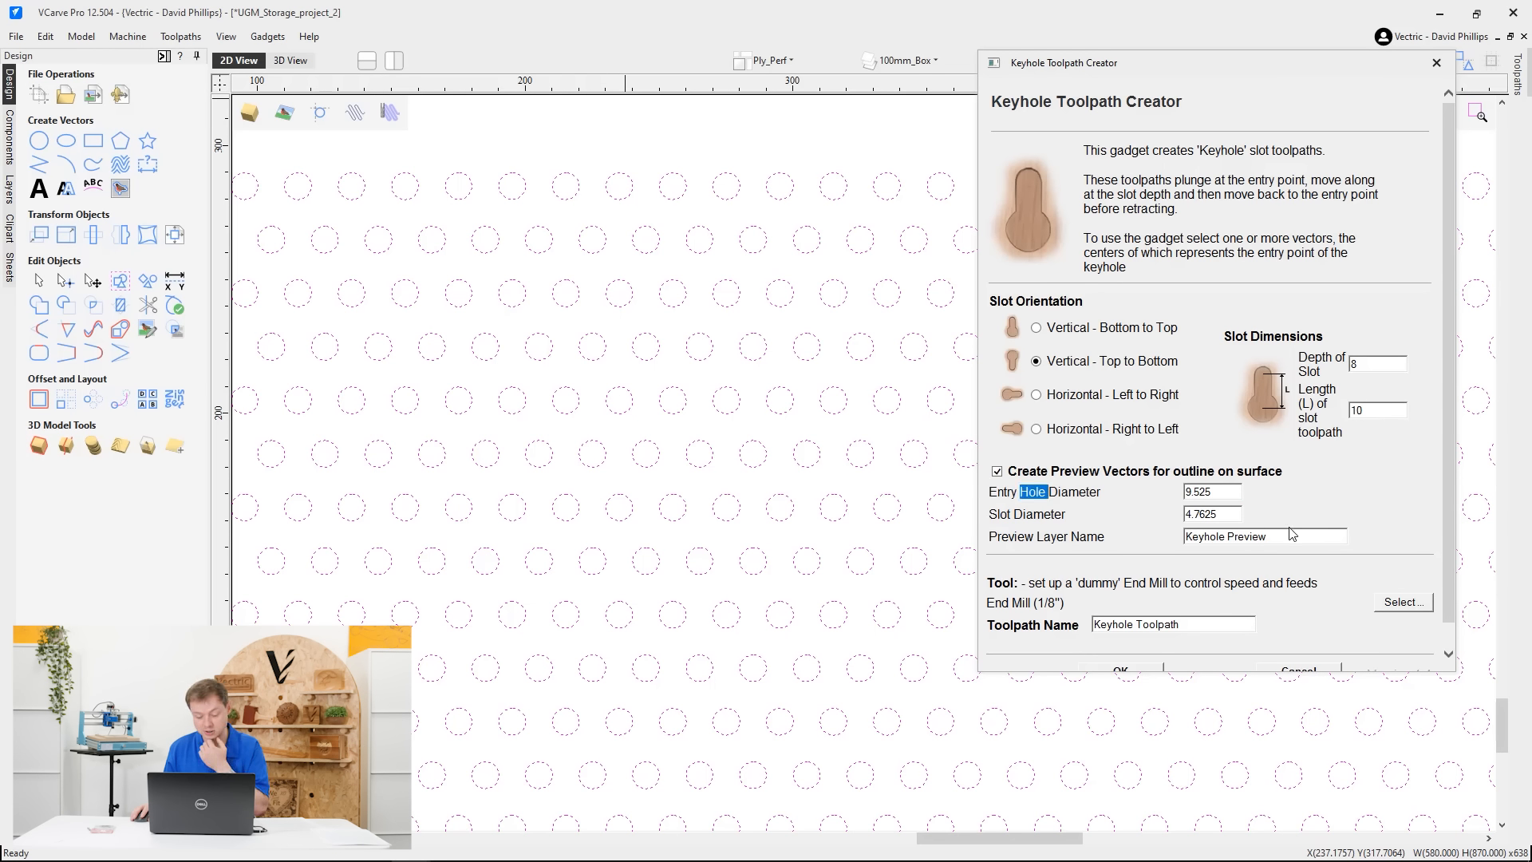
double_click(1215, 490)
click(1208, 494)
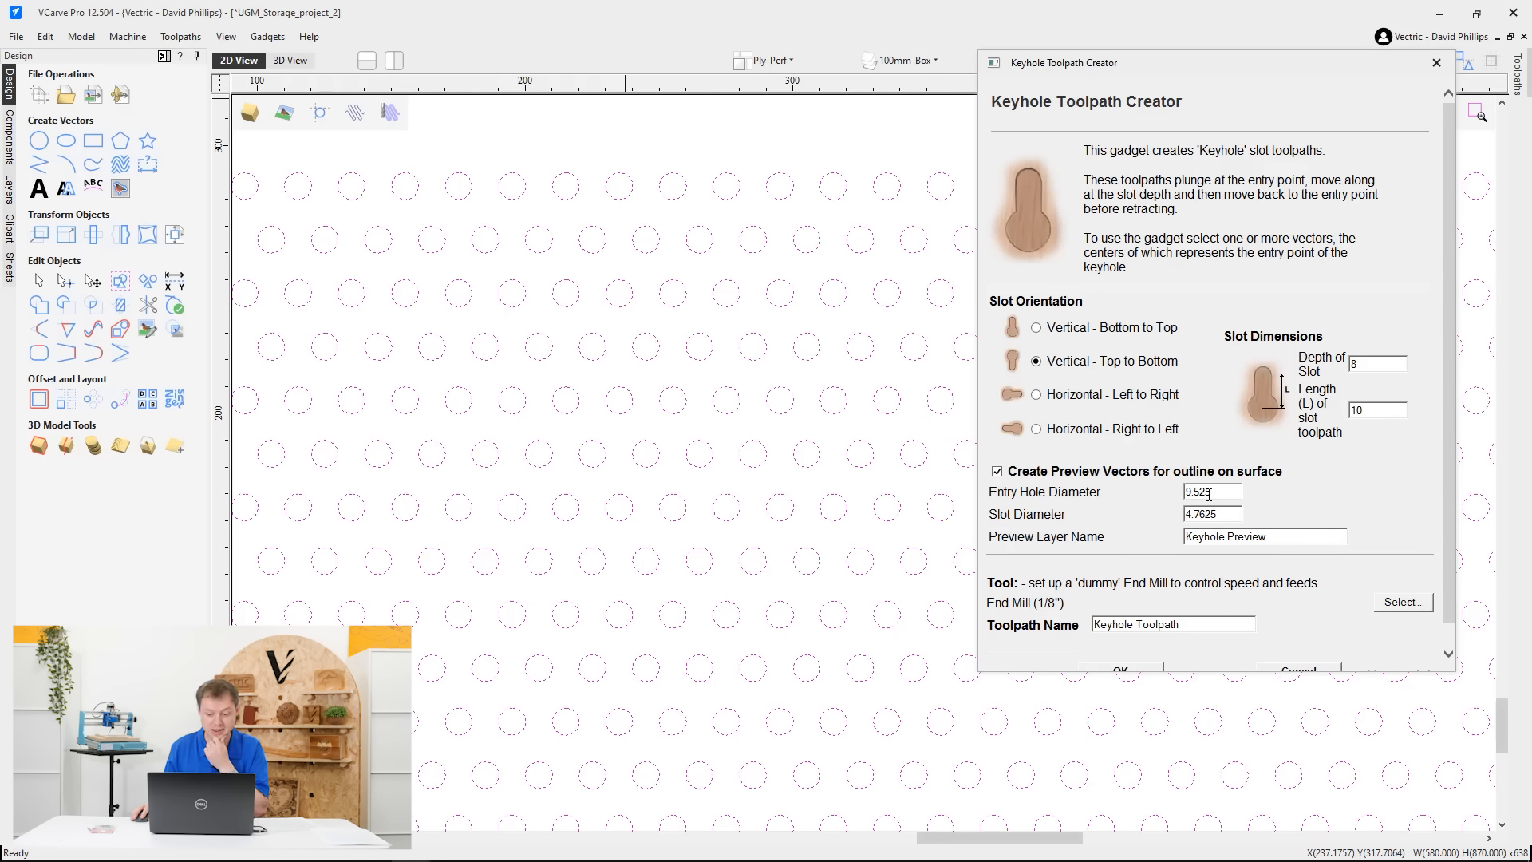
double_click(1233, 495)
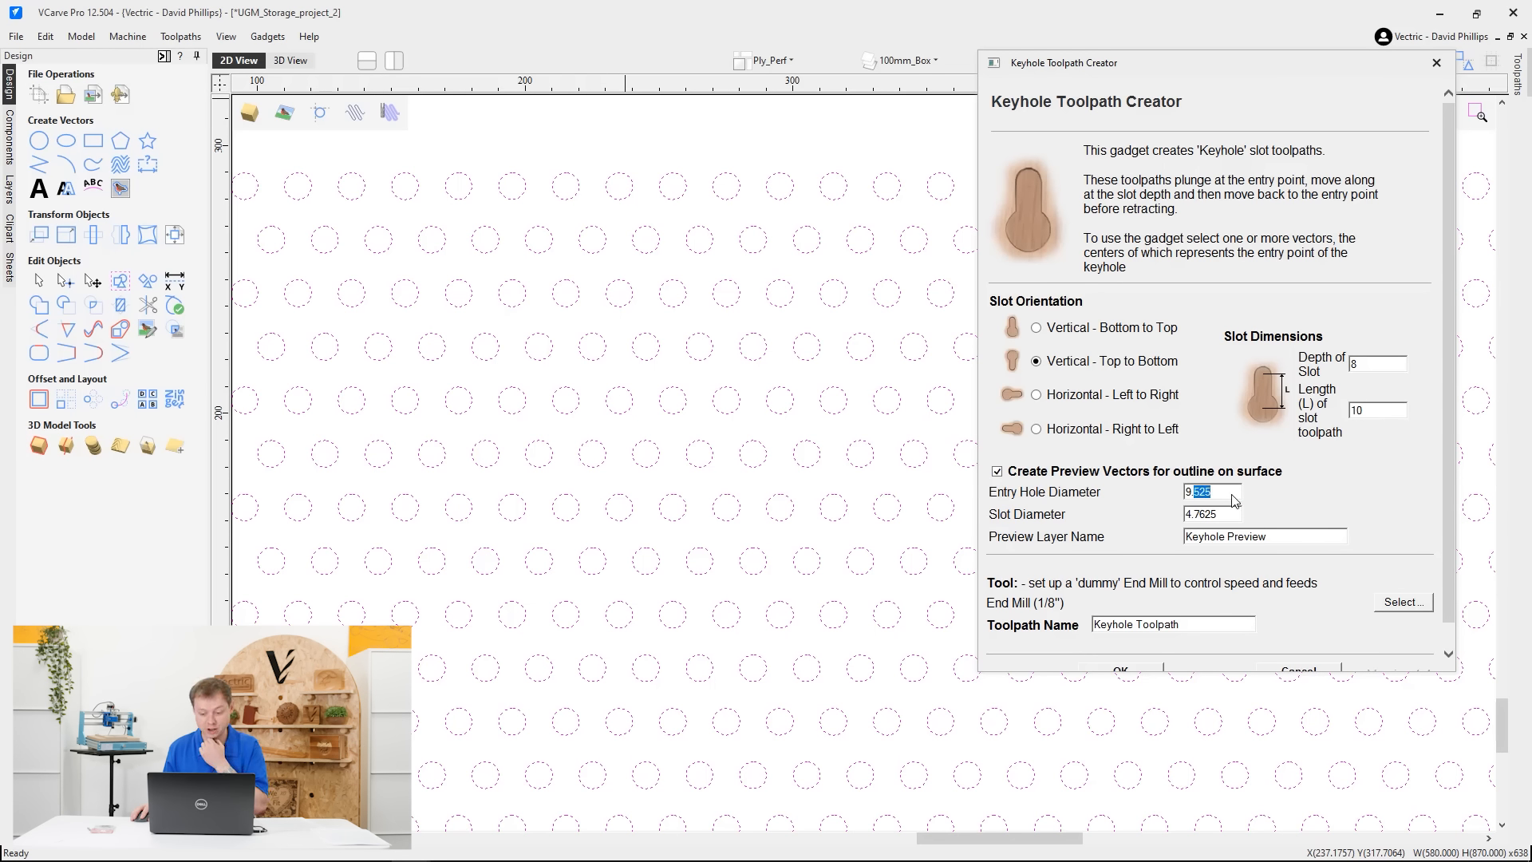
double_click(1033, 492)
double_click(1073, 491)
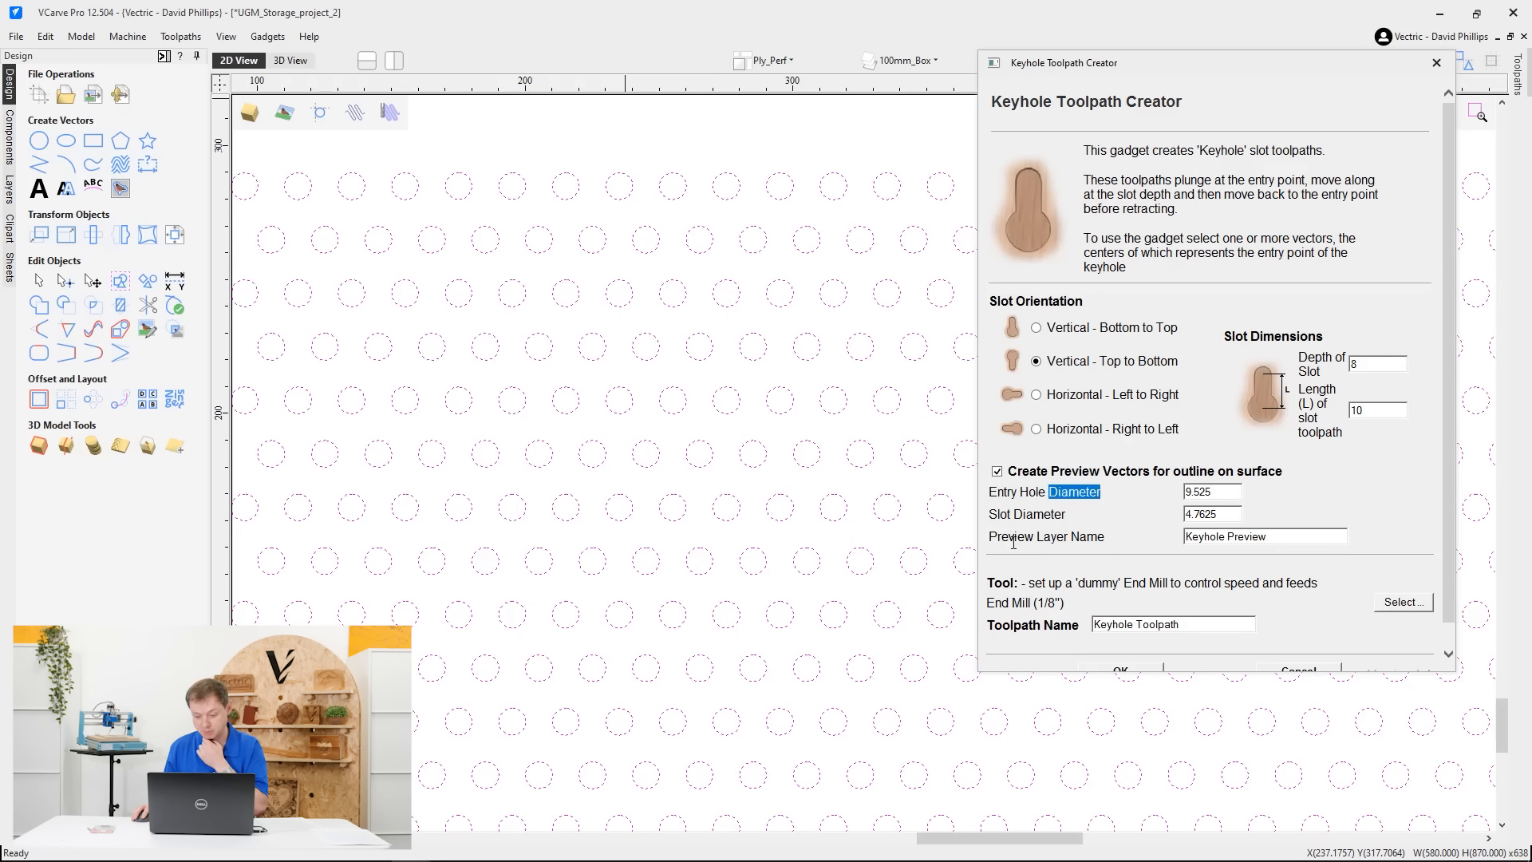
double_click(1028, 515)
click(1229, 515)
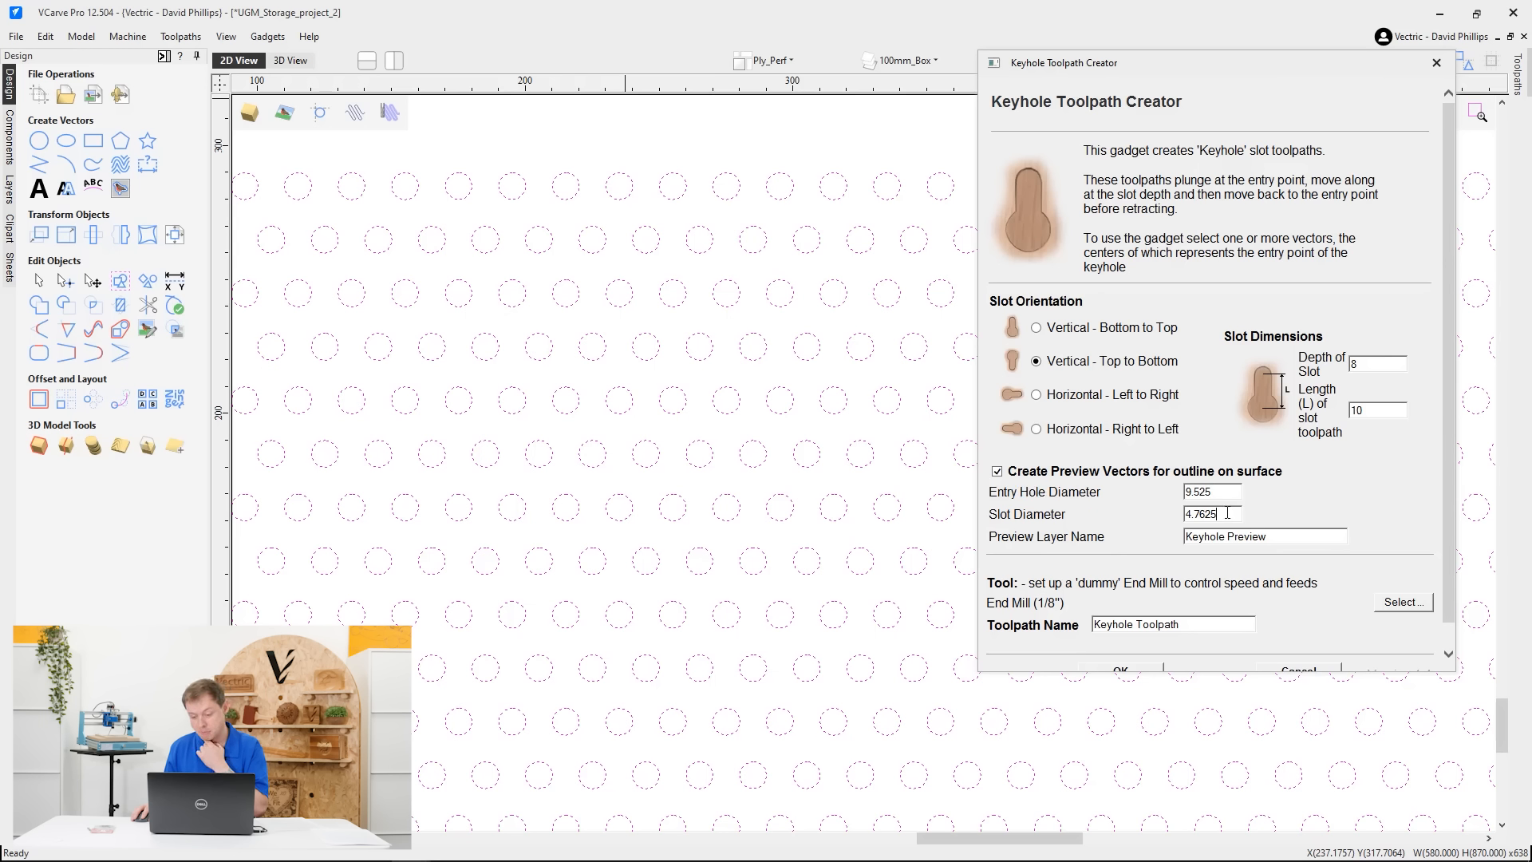
double_click(1209, 514)
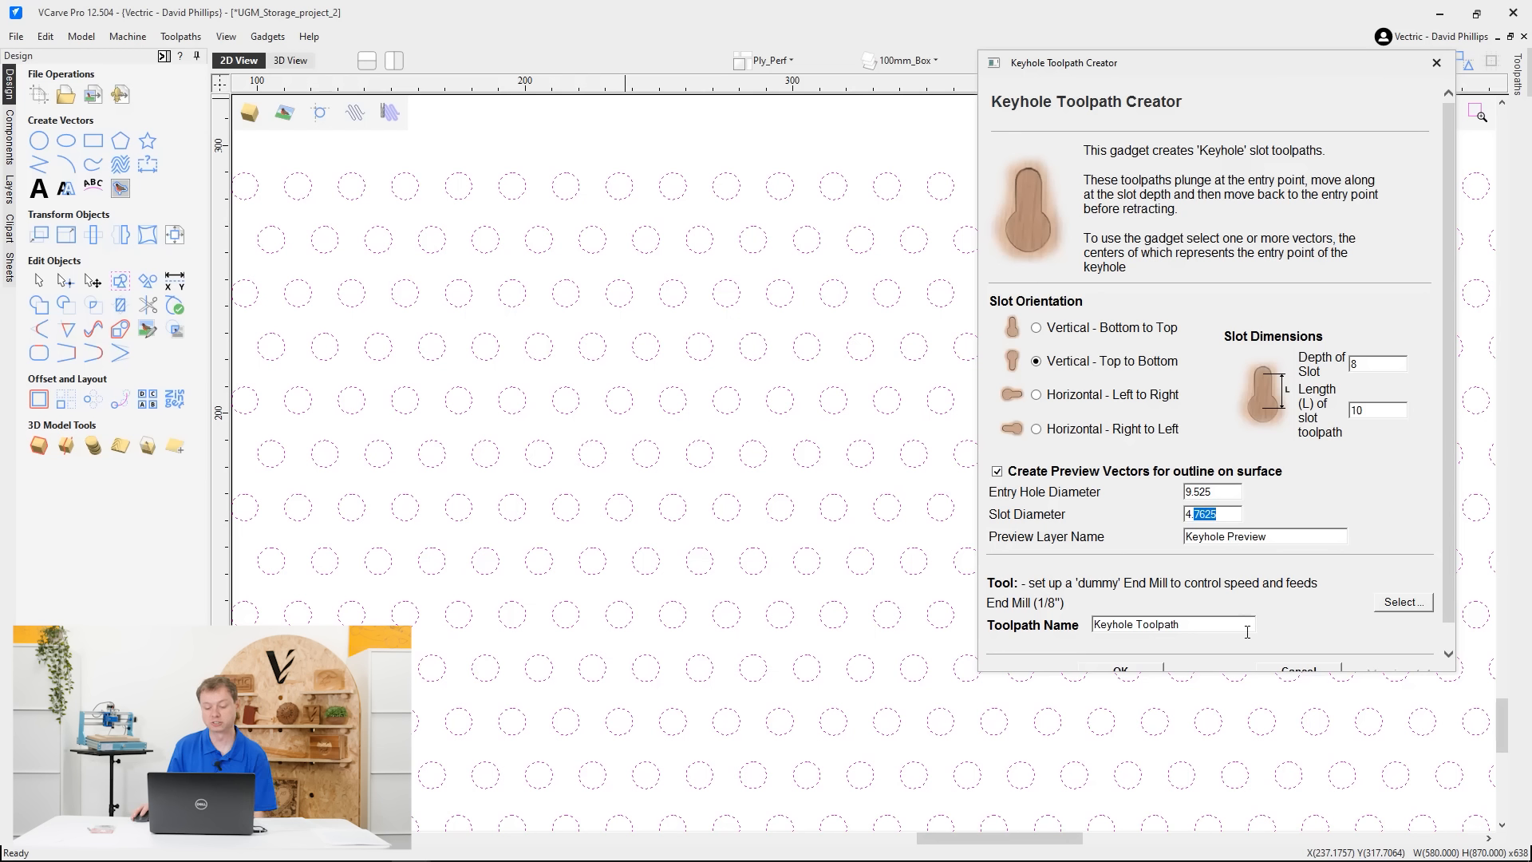
click(1061, 537)
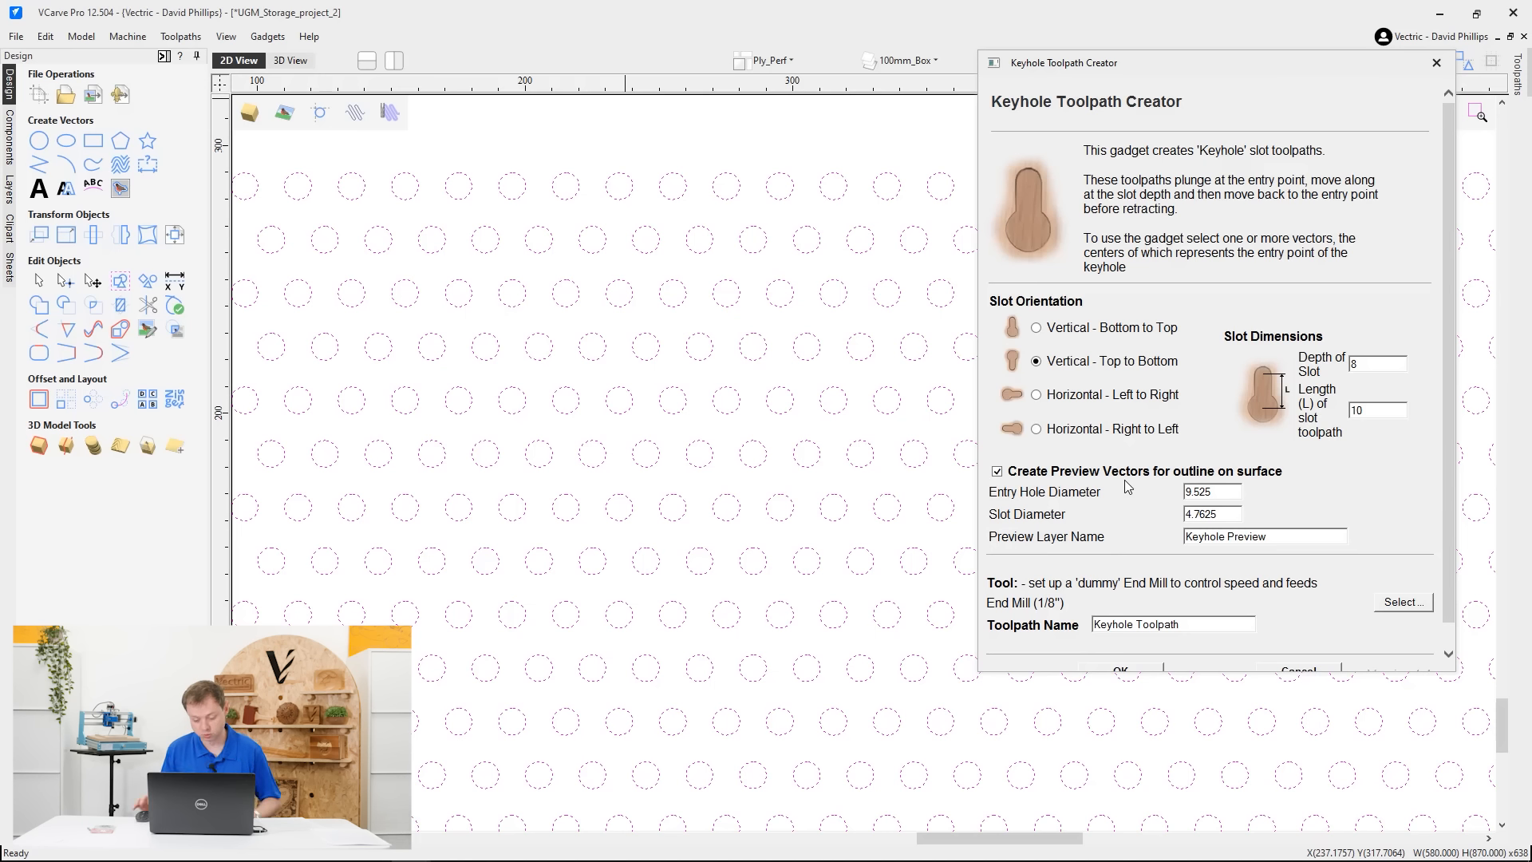
Choose the 1/8" End Mill as the dummy tool and create the keyhole toolpath together with its preview vectors
scroll(1222, 562, down, 1)
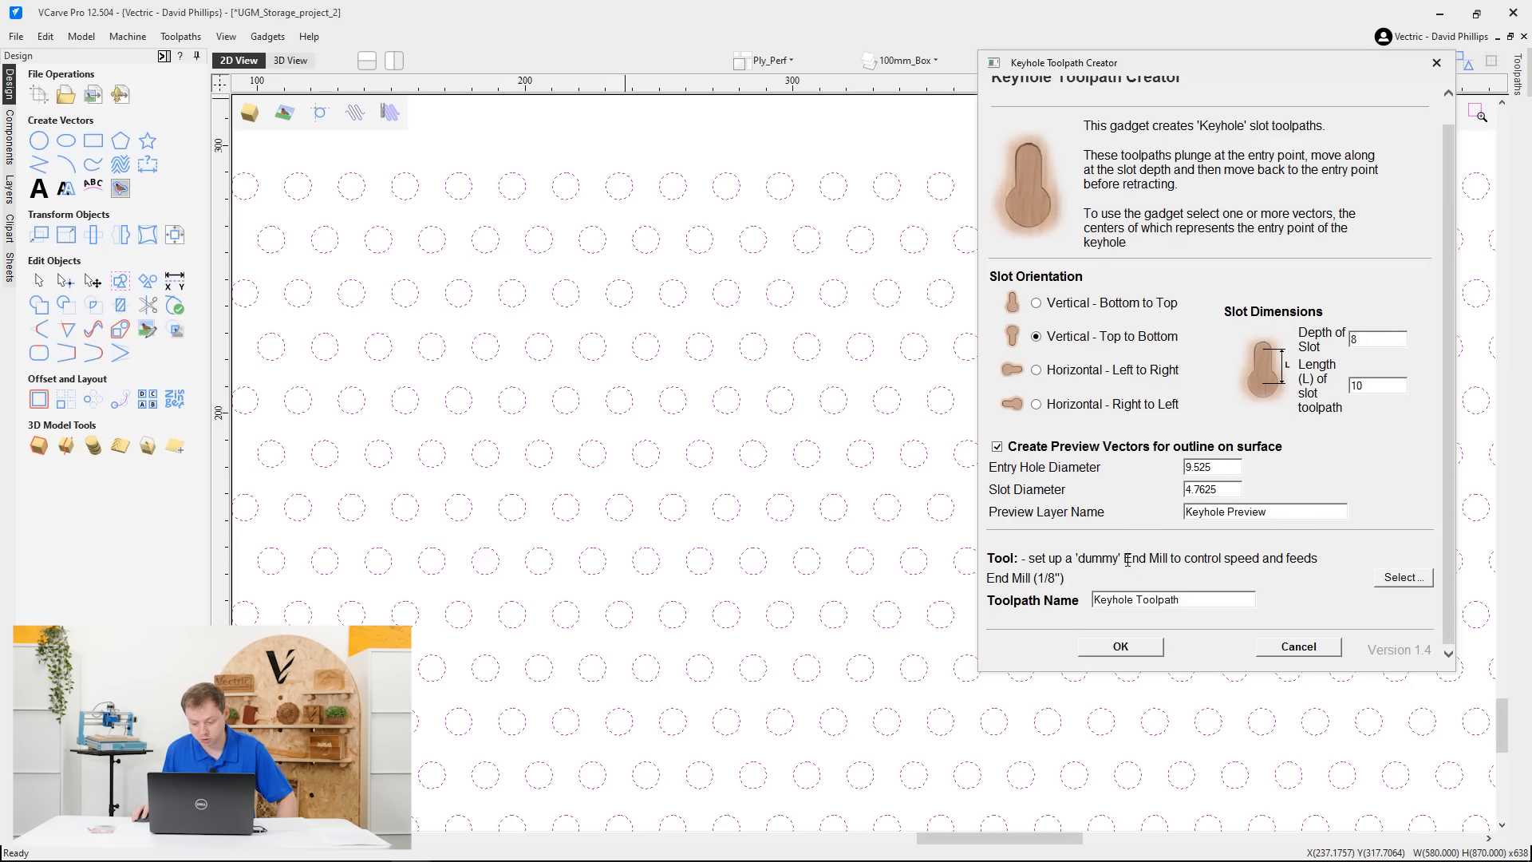
drag(1127, 560, 1131, 564)
click(1090, 574)
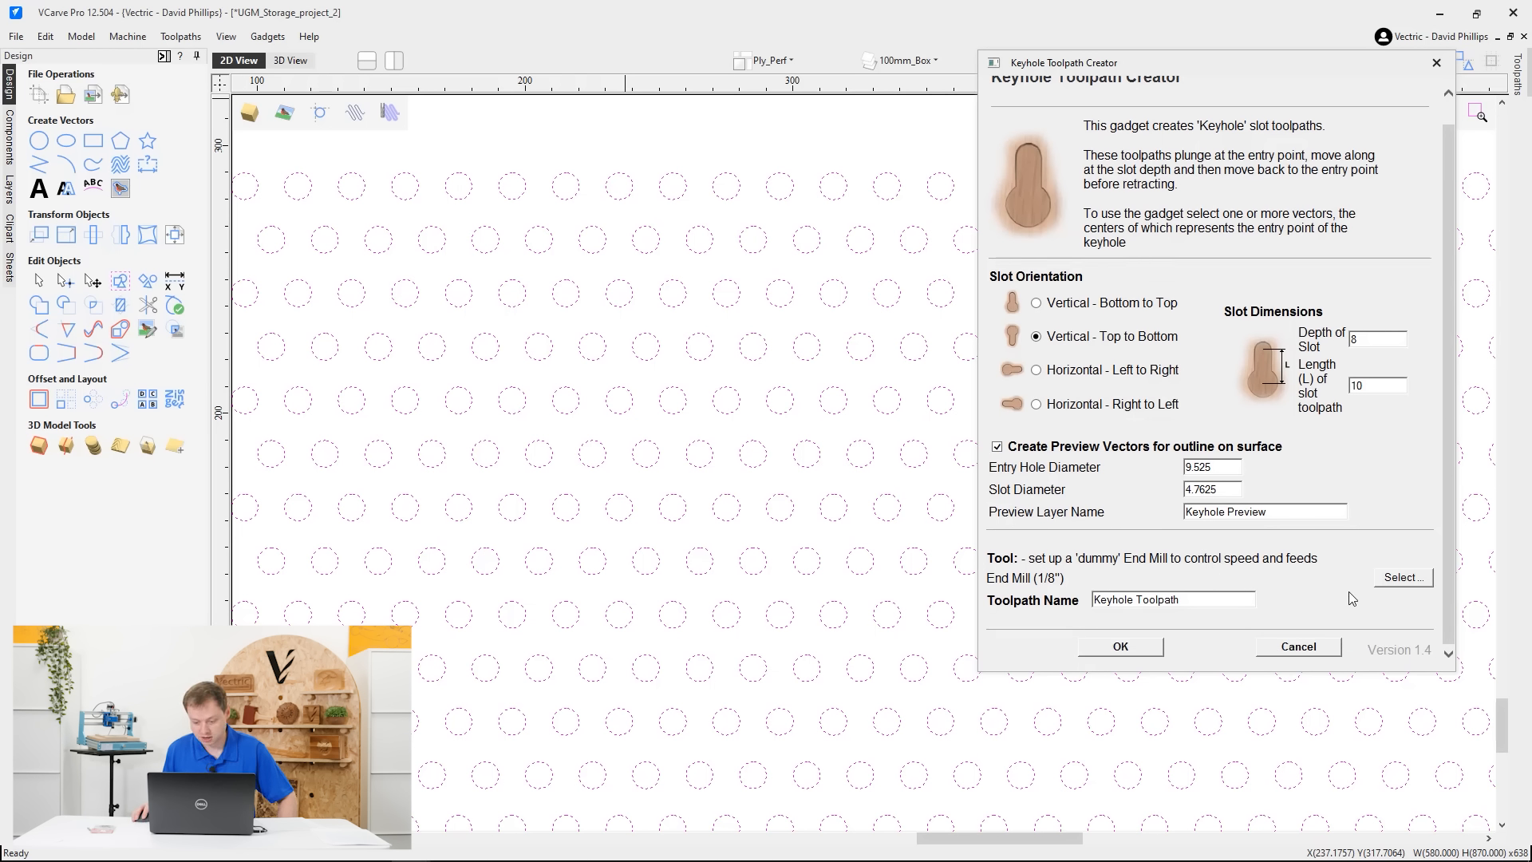
click(1389, 583)
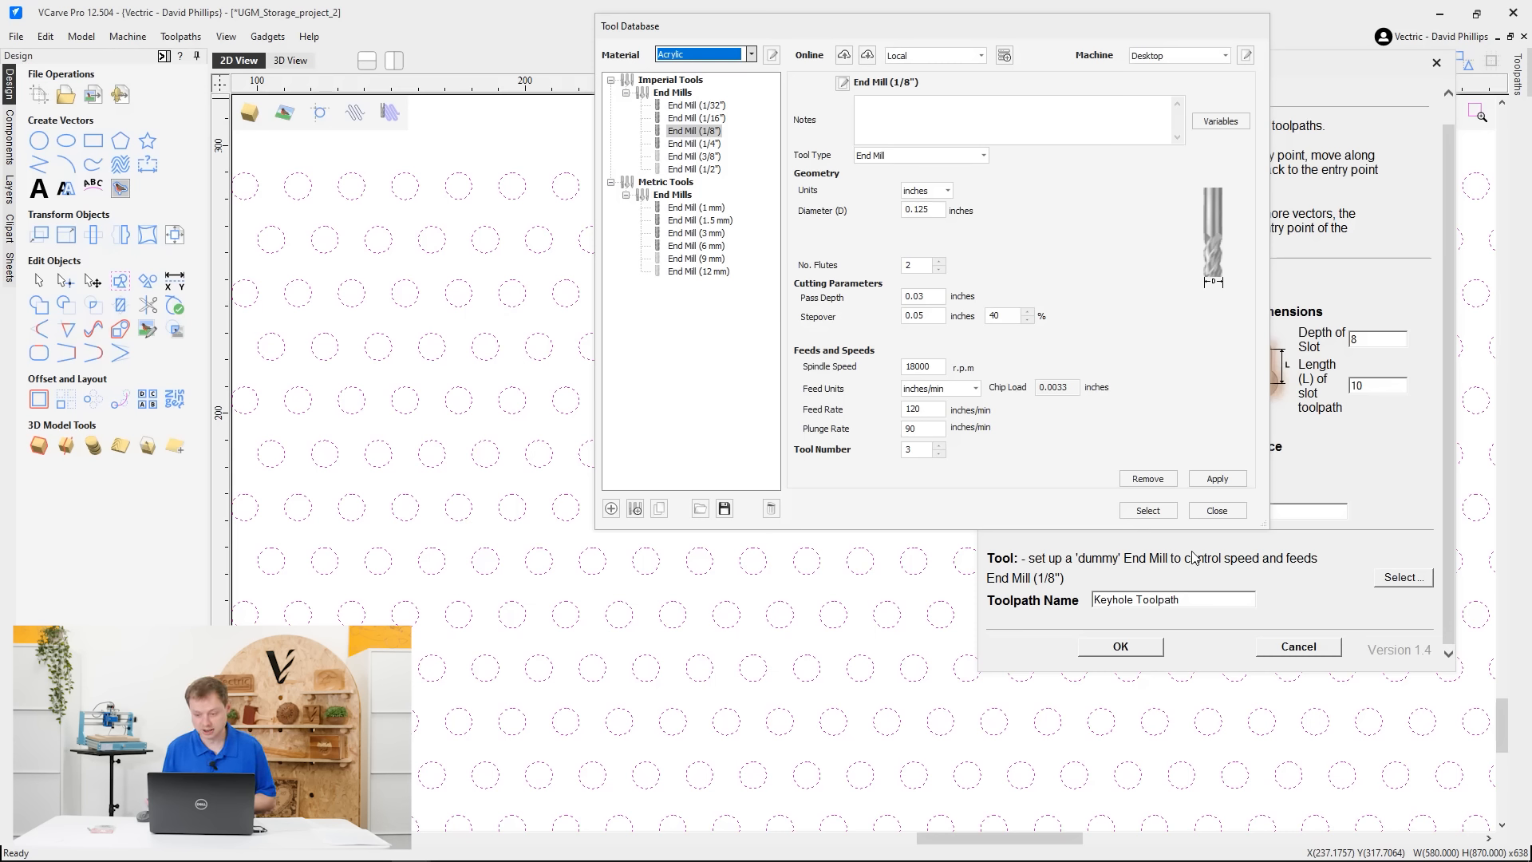
click(1146, 512)
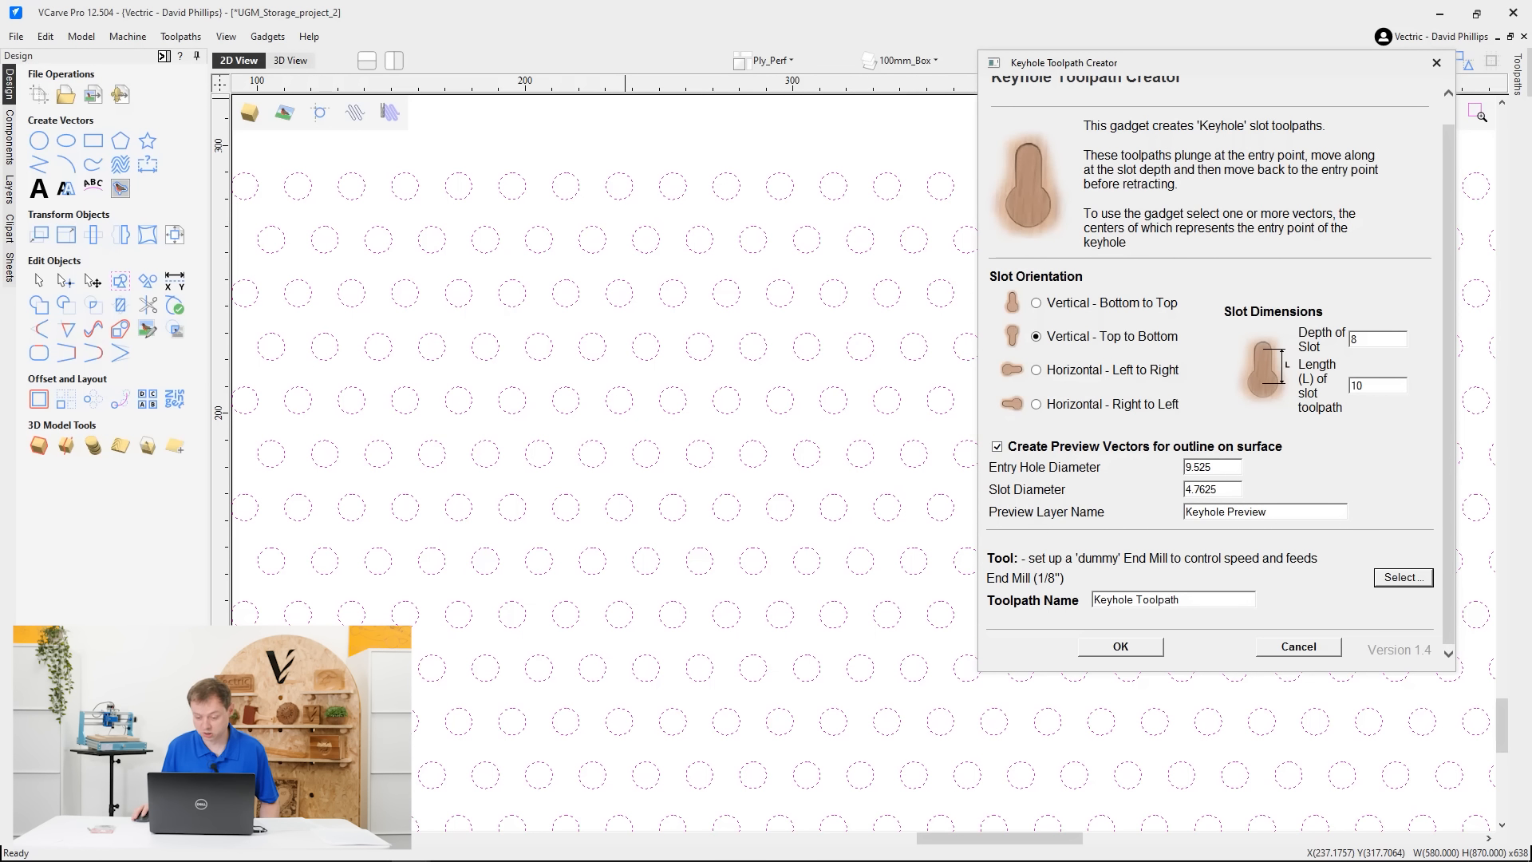
click(1120, 646)
Examine the keyhole preview outlines and slot paths against the original holes across the panel, and clear the selection
scroll(1037, 427, down, 3)
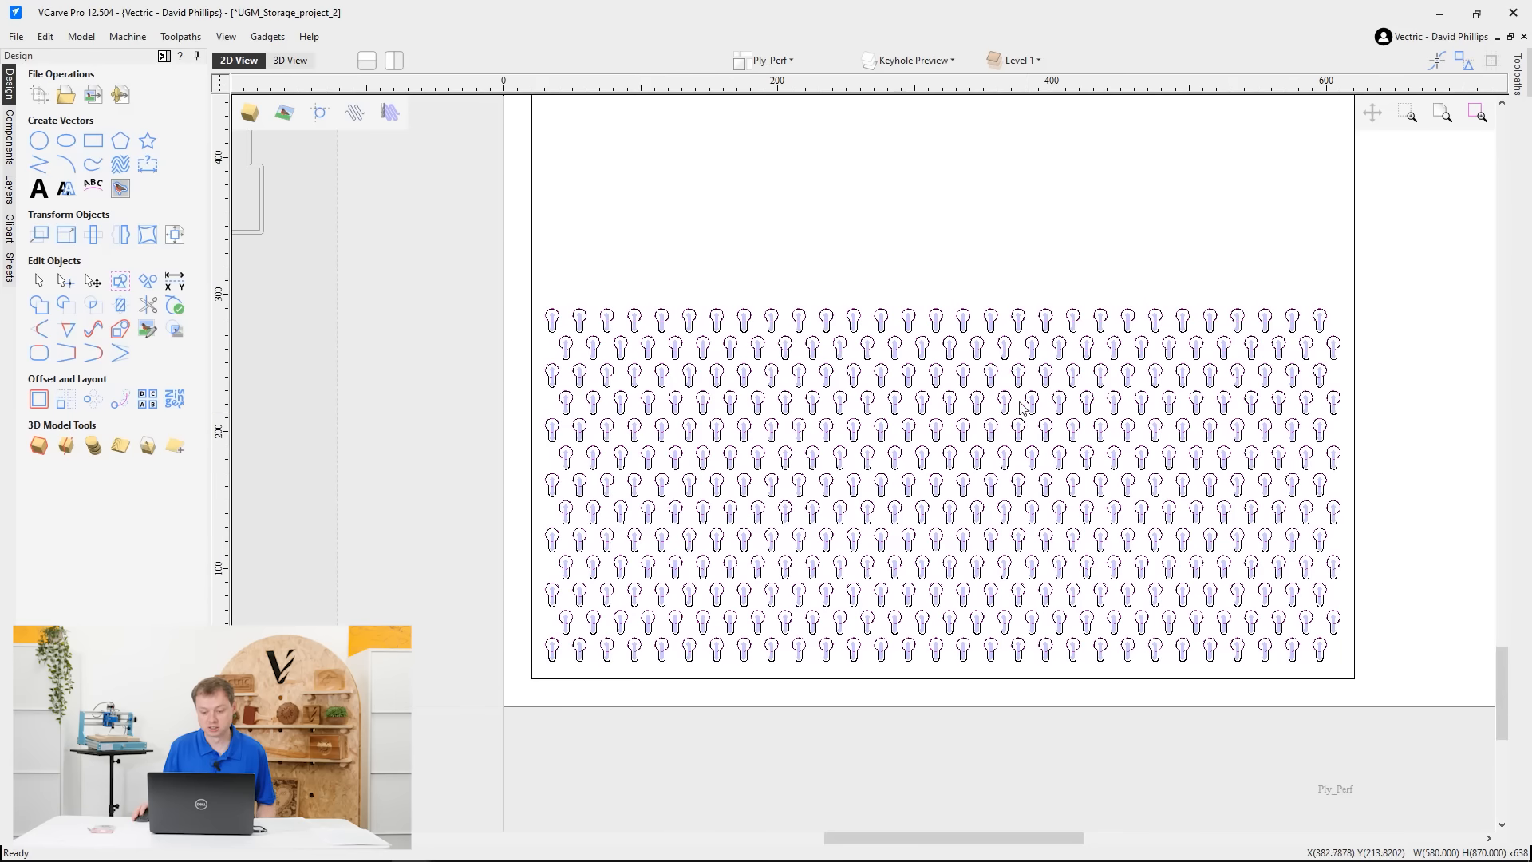
scroll(932, 422, up, 5)
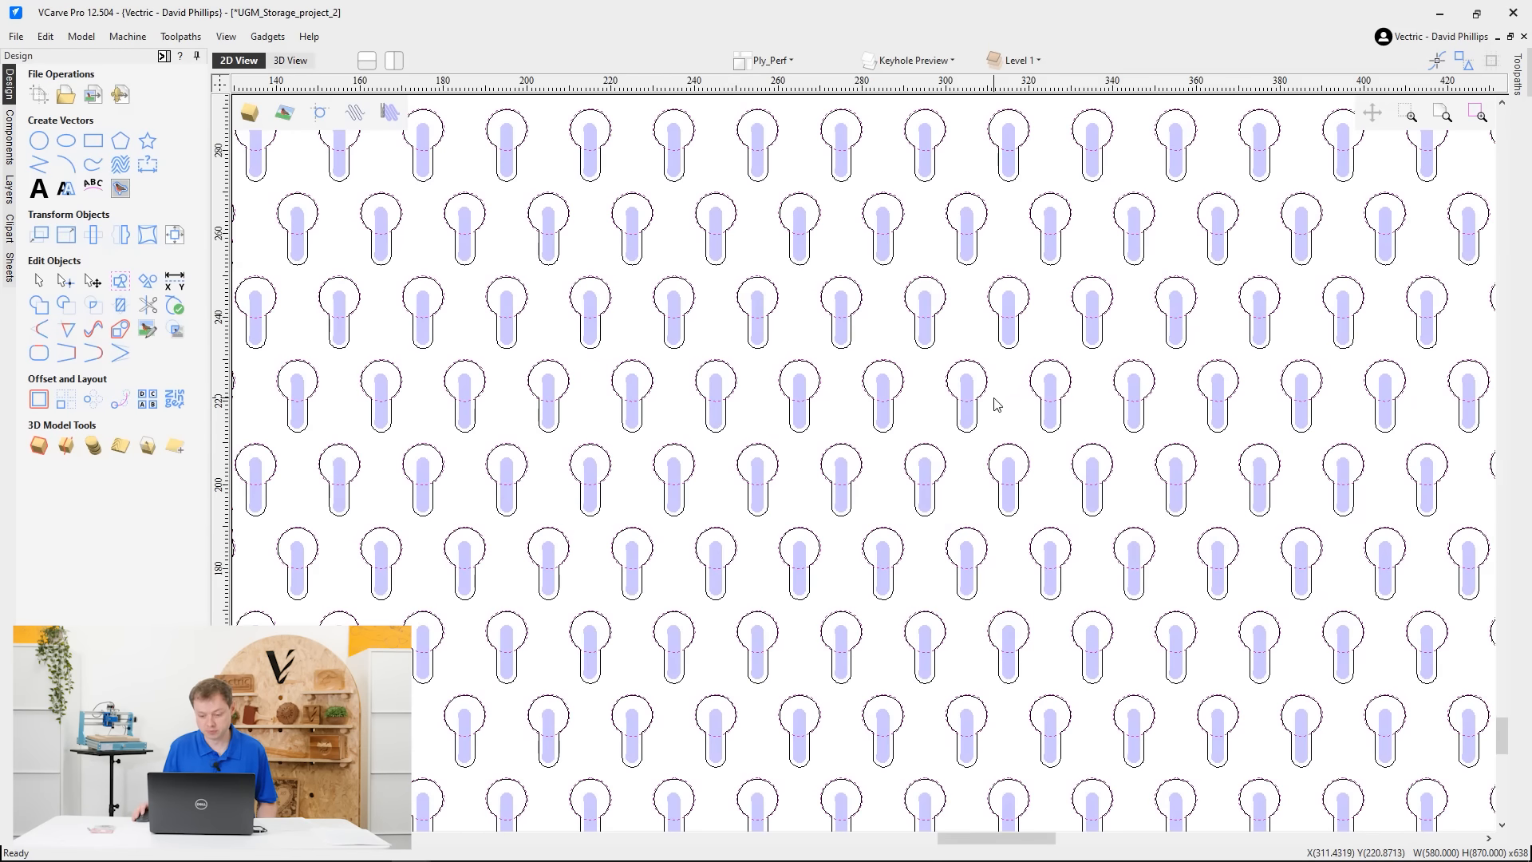
scroll(1003, 409, up, 3)
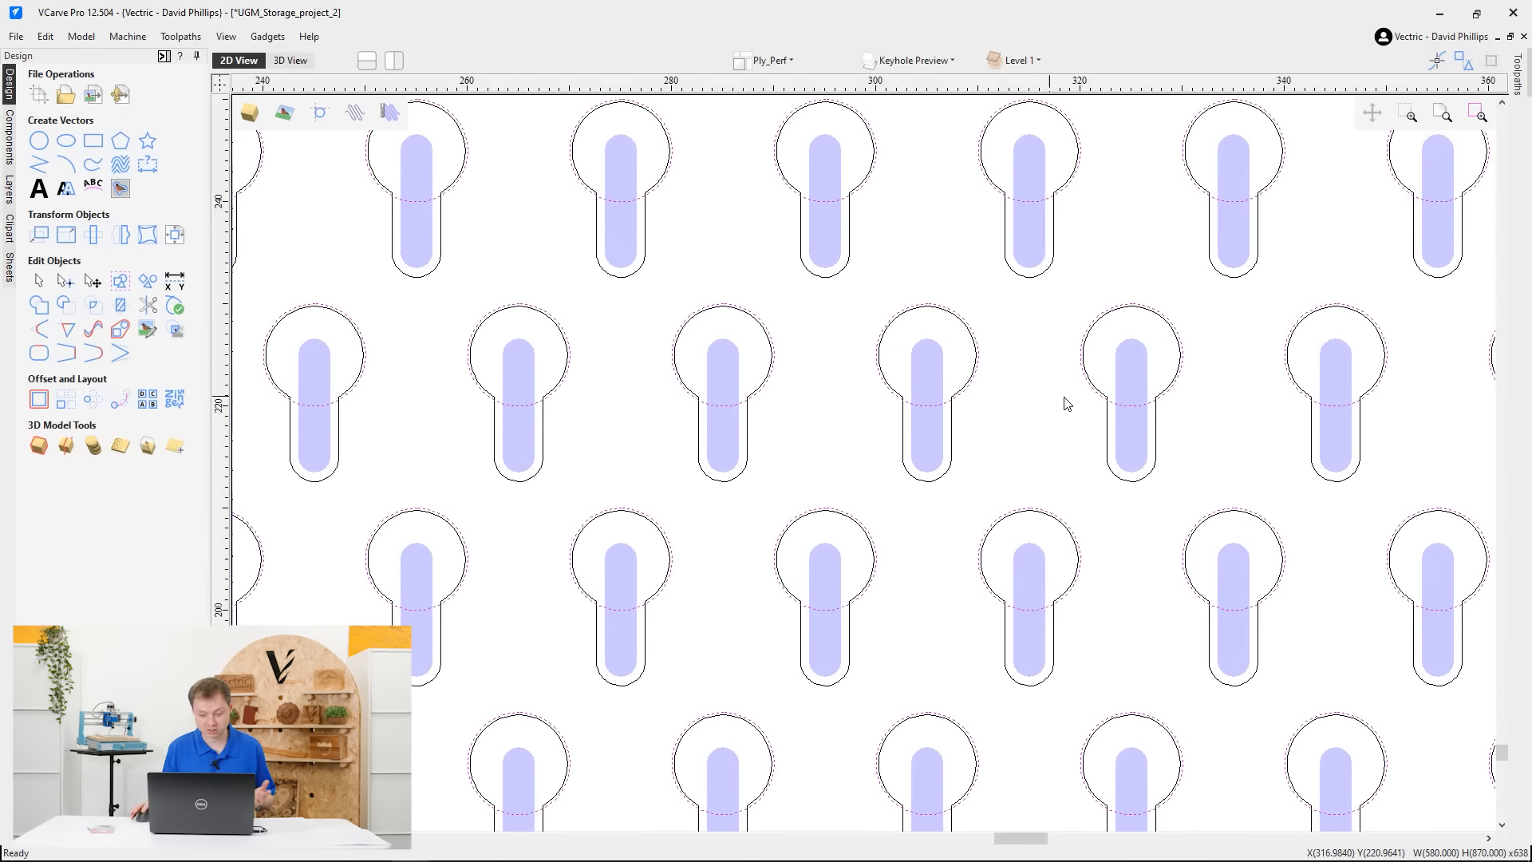
scroll(1067, 404, down, 5)
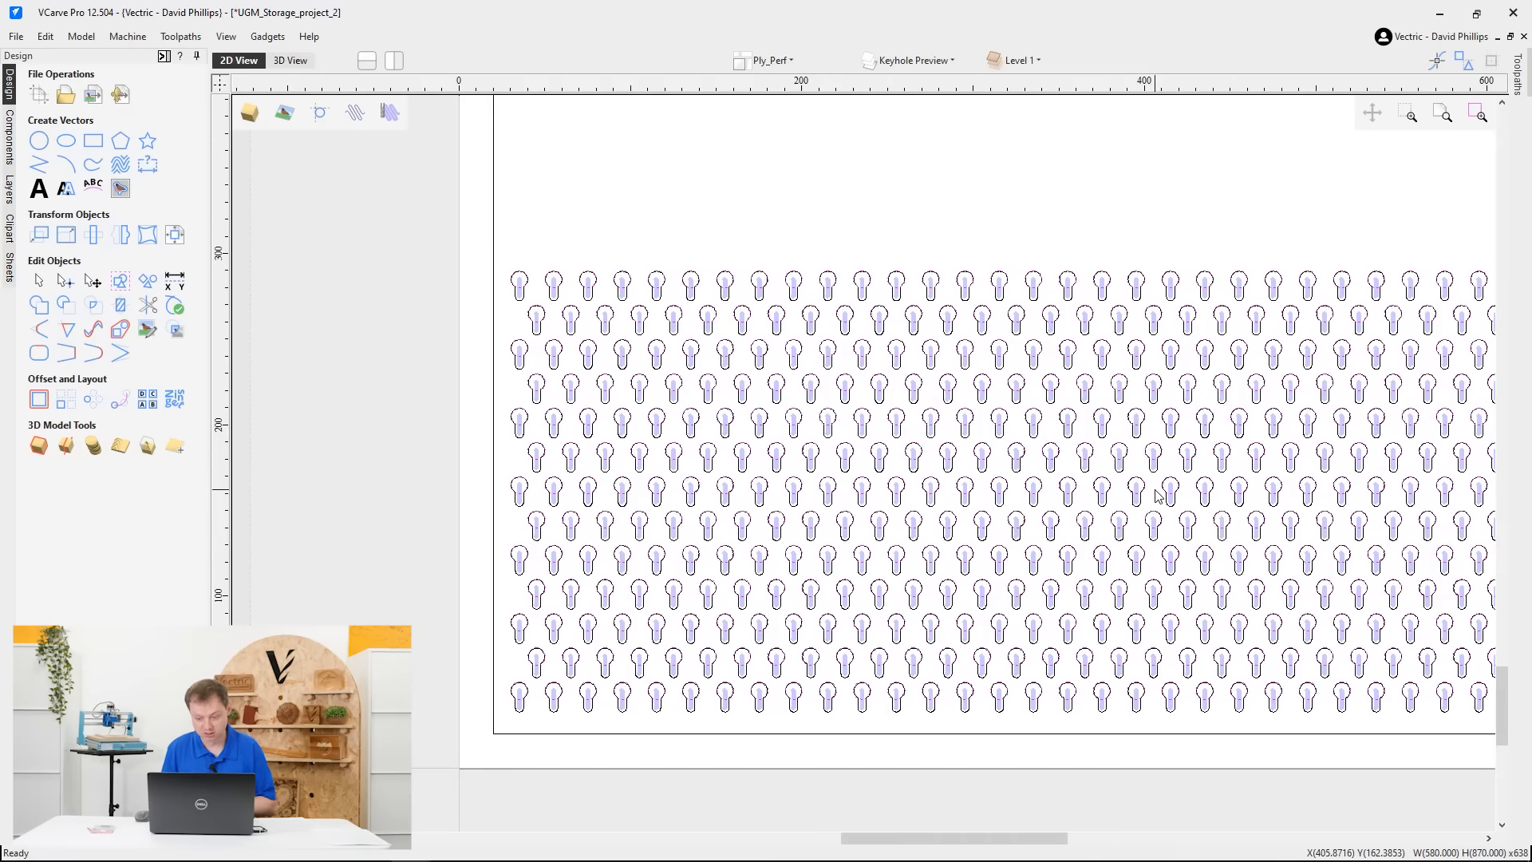
scroll(957, 638, up, 2)
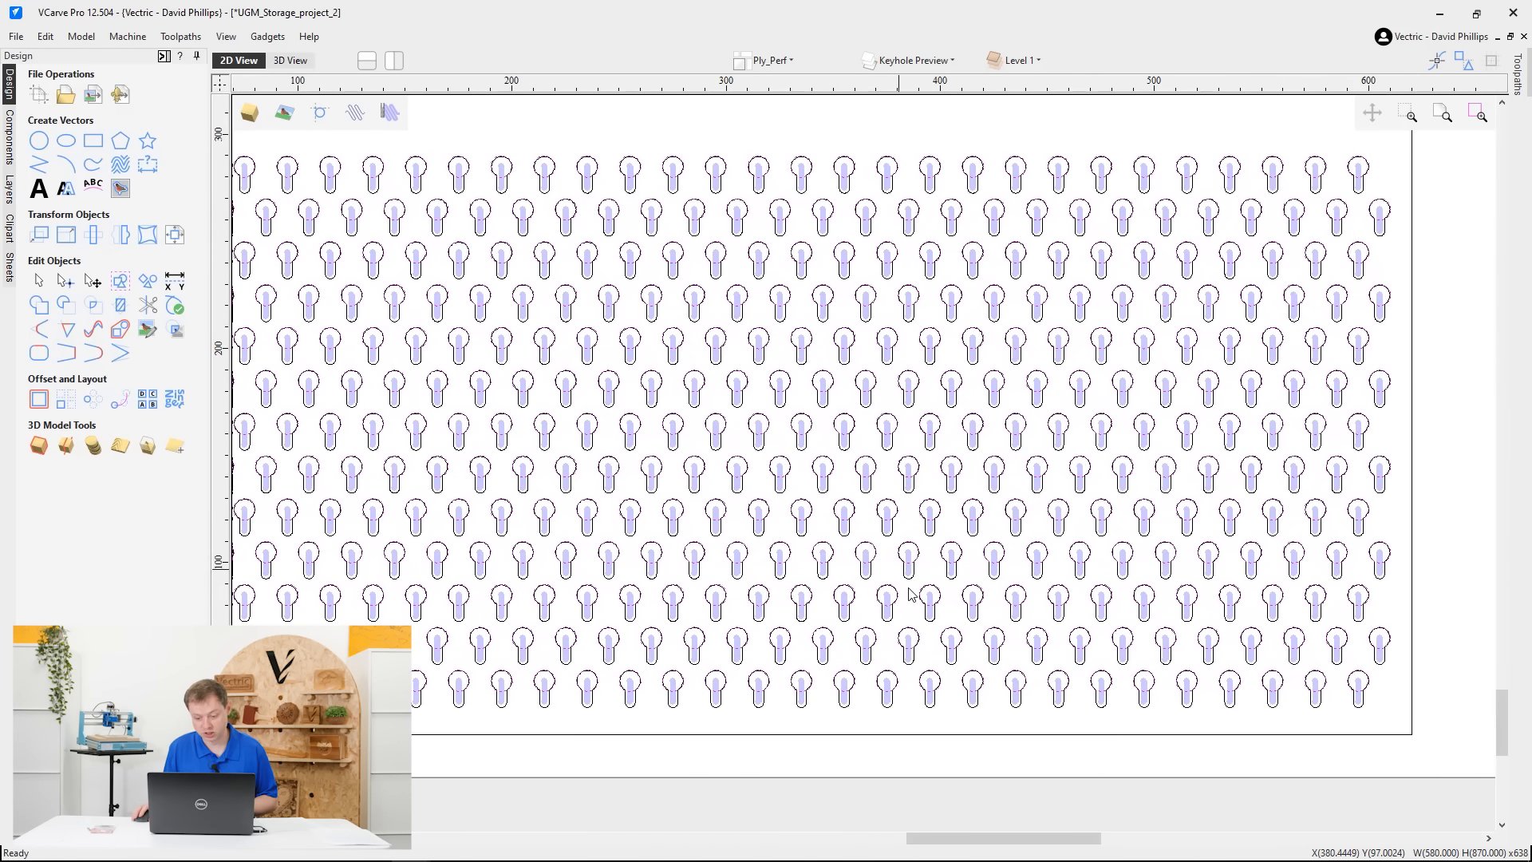
scroll(1259, 401, up, 3)
scroll(1235, 284, down, 2)
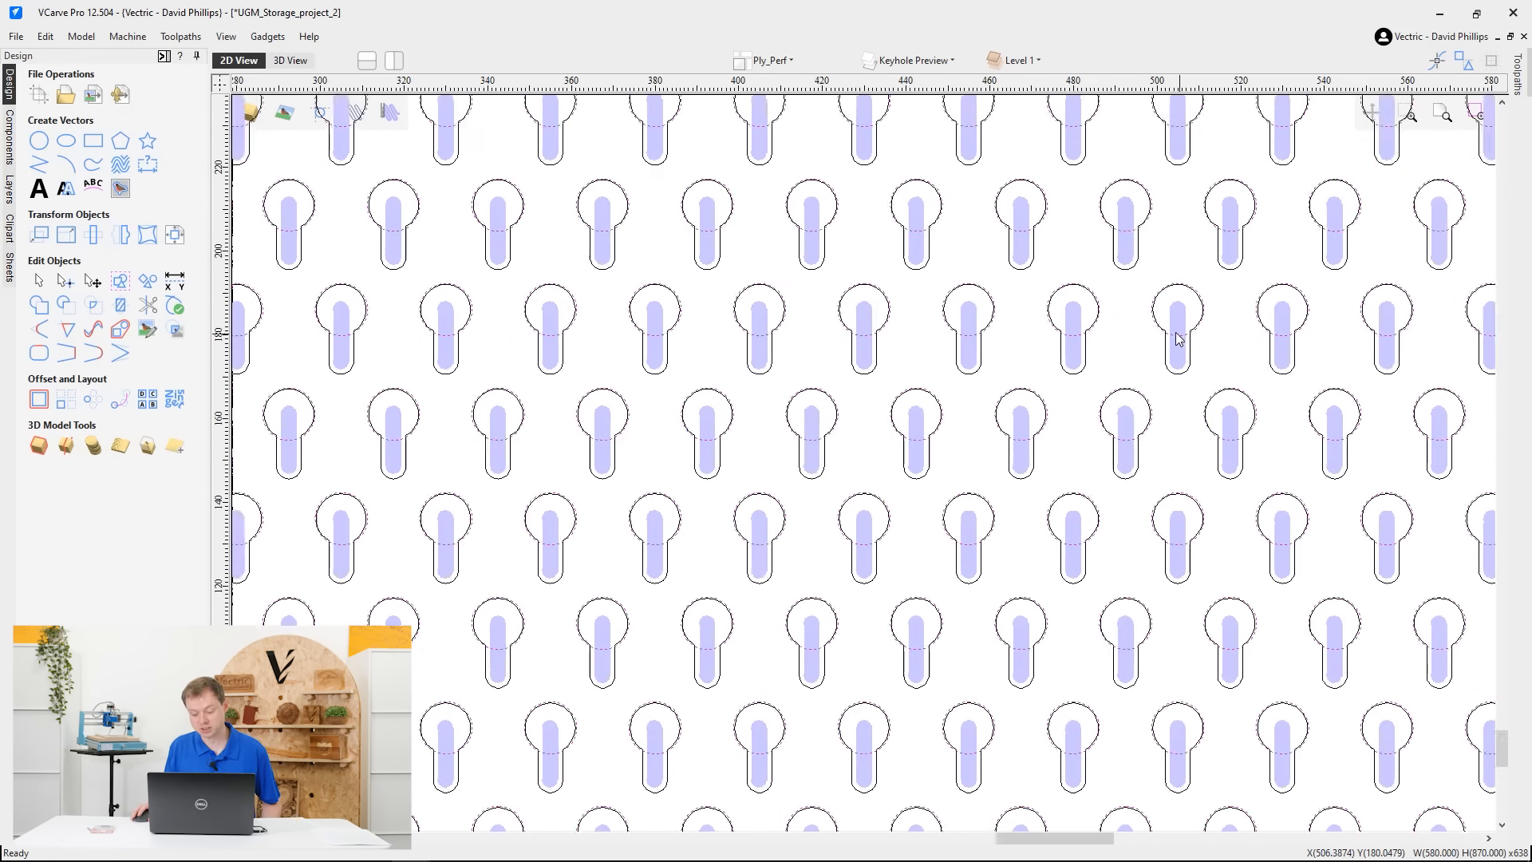
scroll(1172, 386, up, 3)
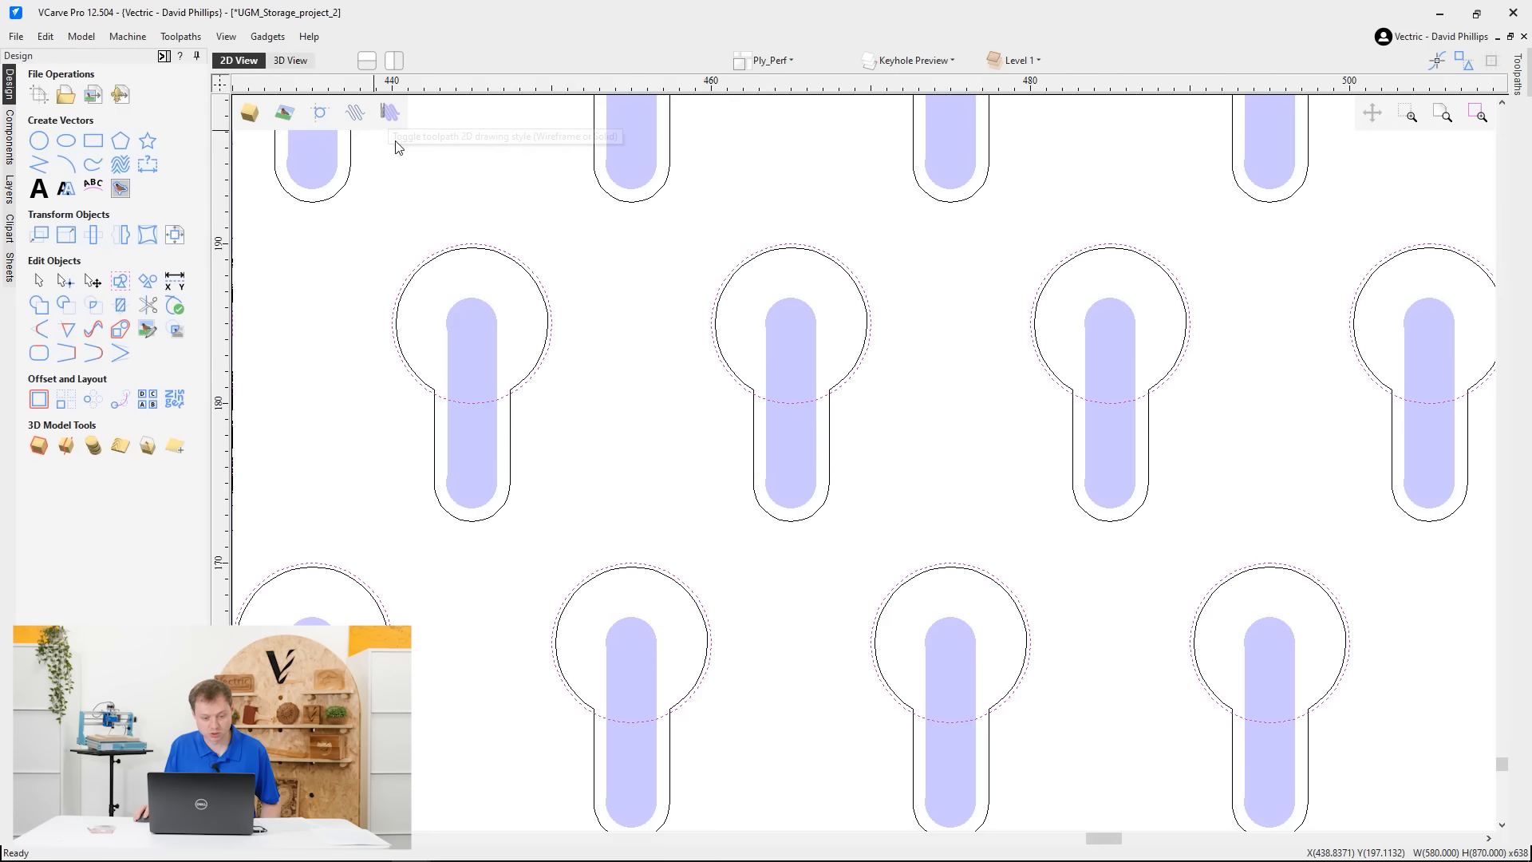
right_click(965, 551)
click(1106, 614)
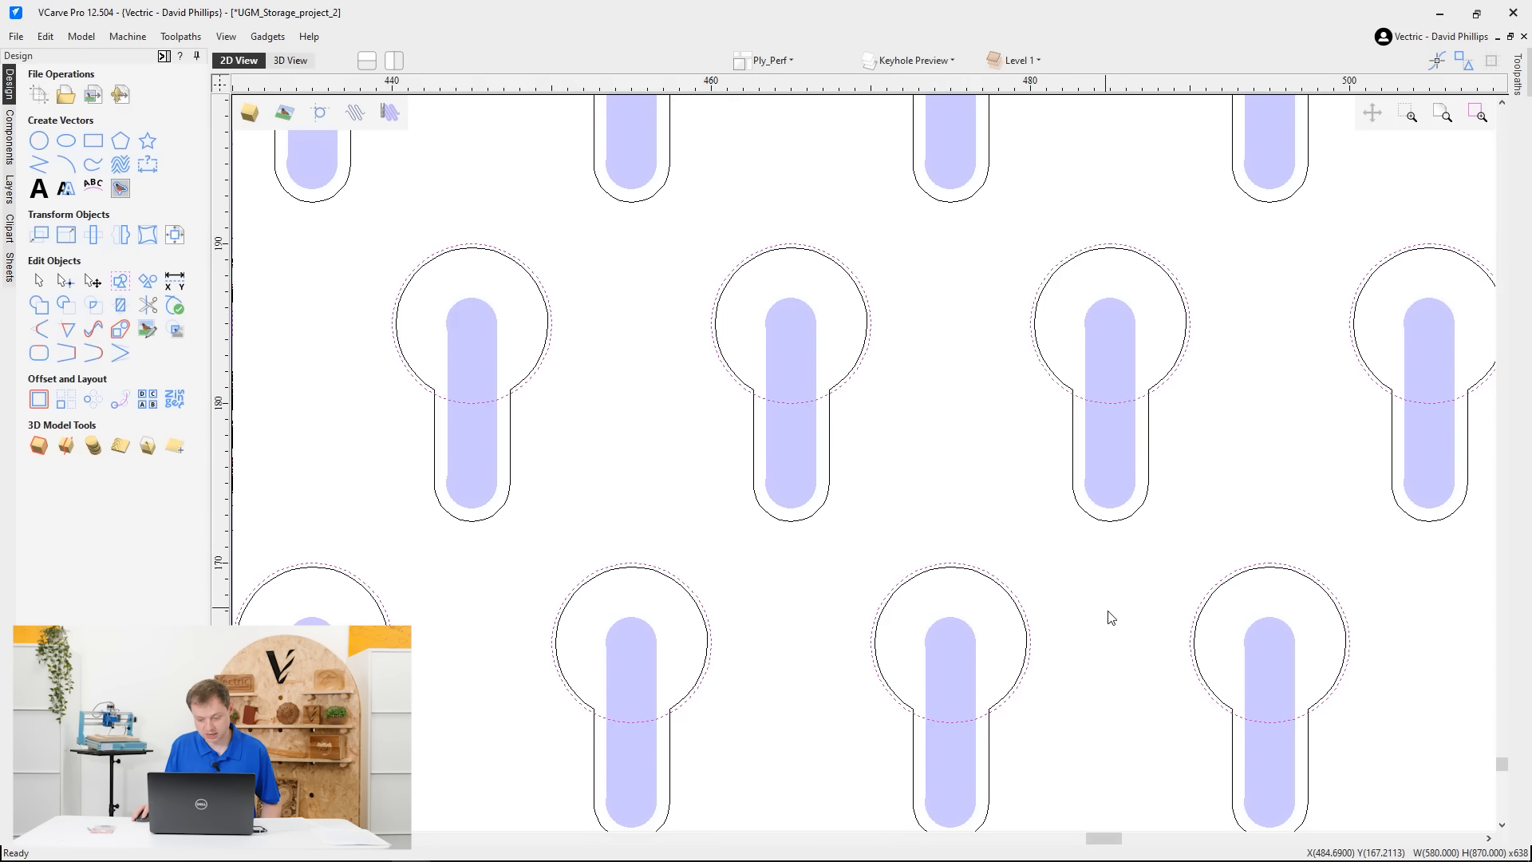
Hide the Keyhole Preview layer so only the original holes and the toolpath are displayed
scroll(1125, 530, down, 2)
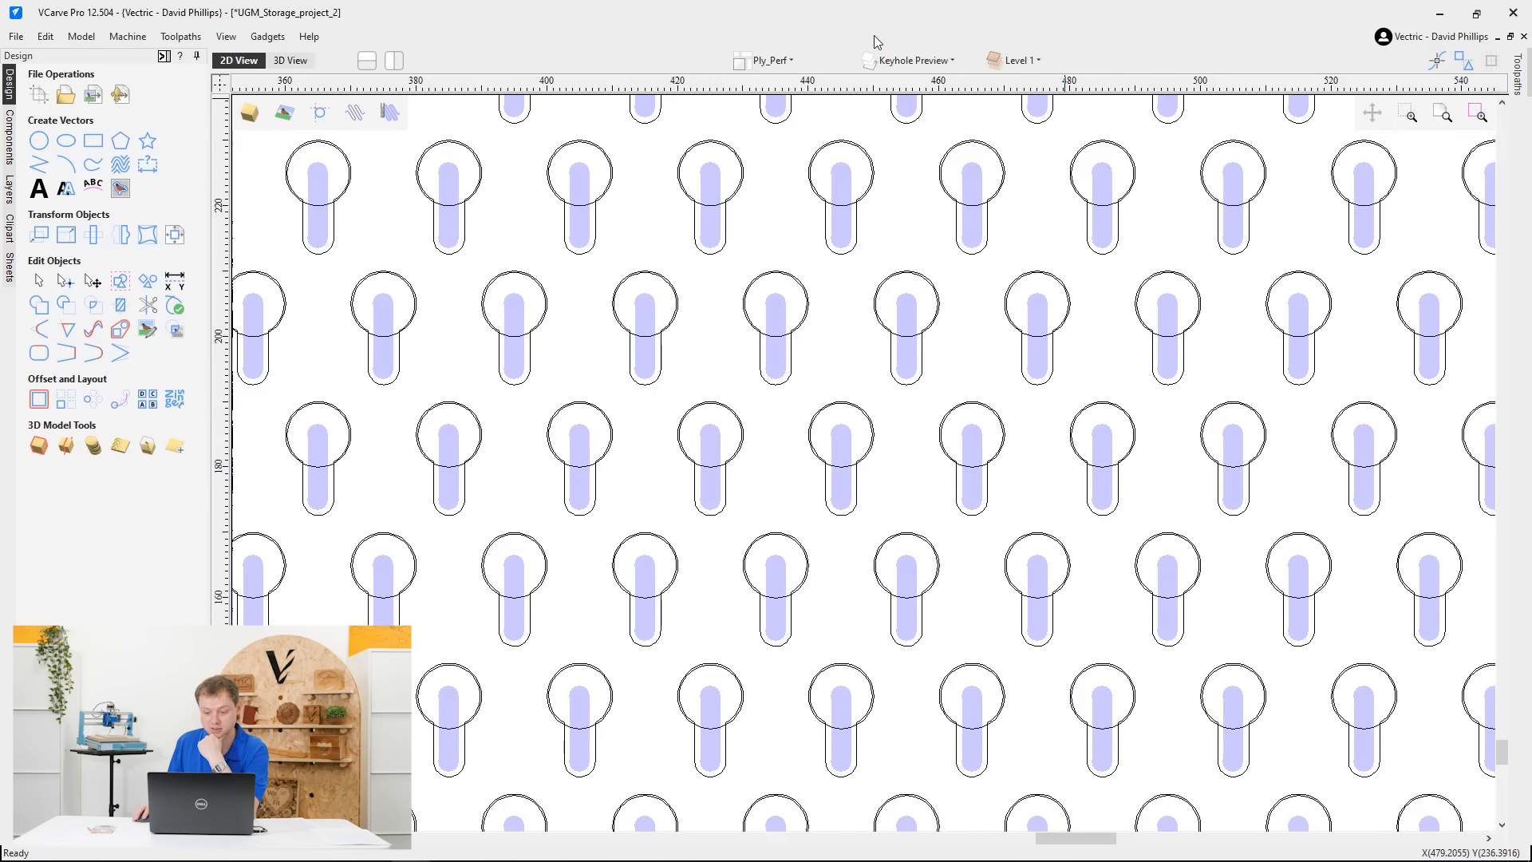
click(907, 62)
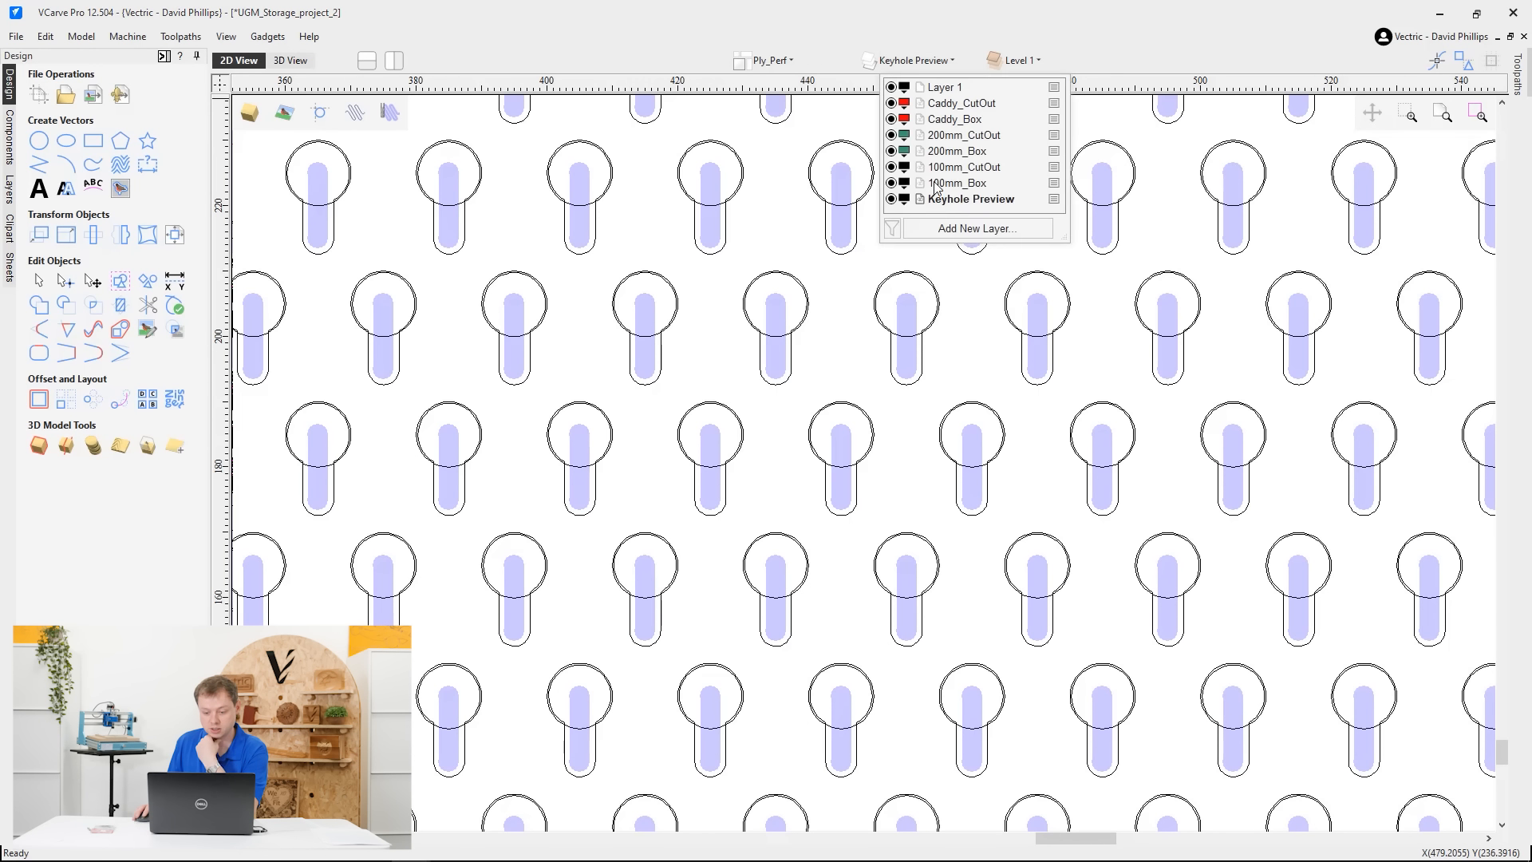
click(891, 199)
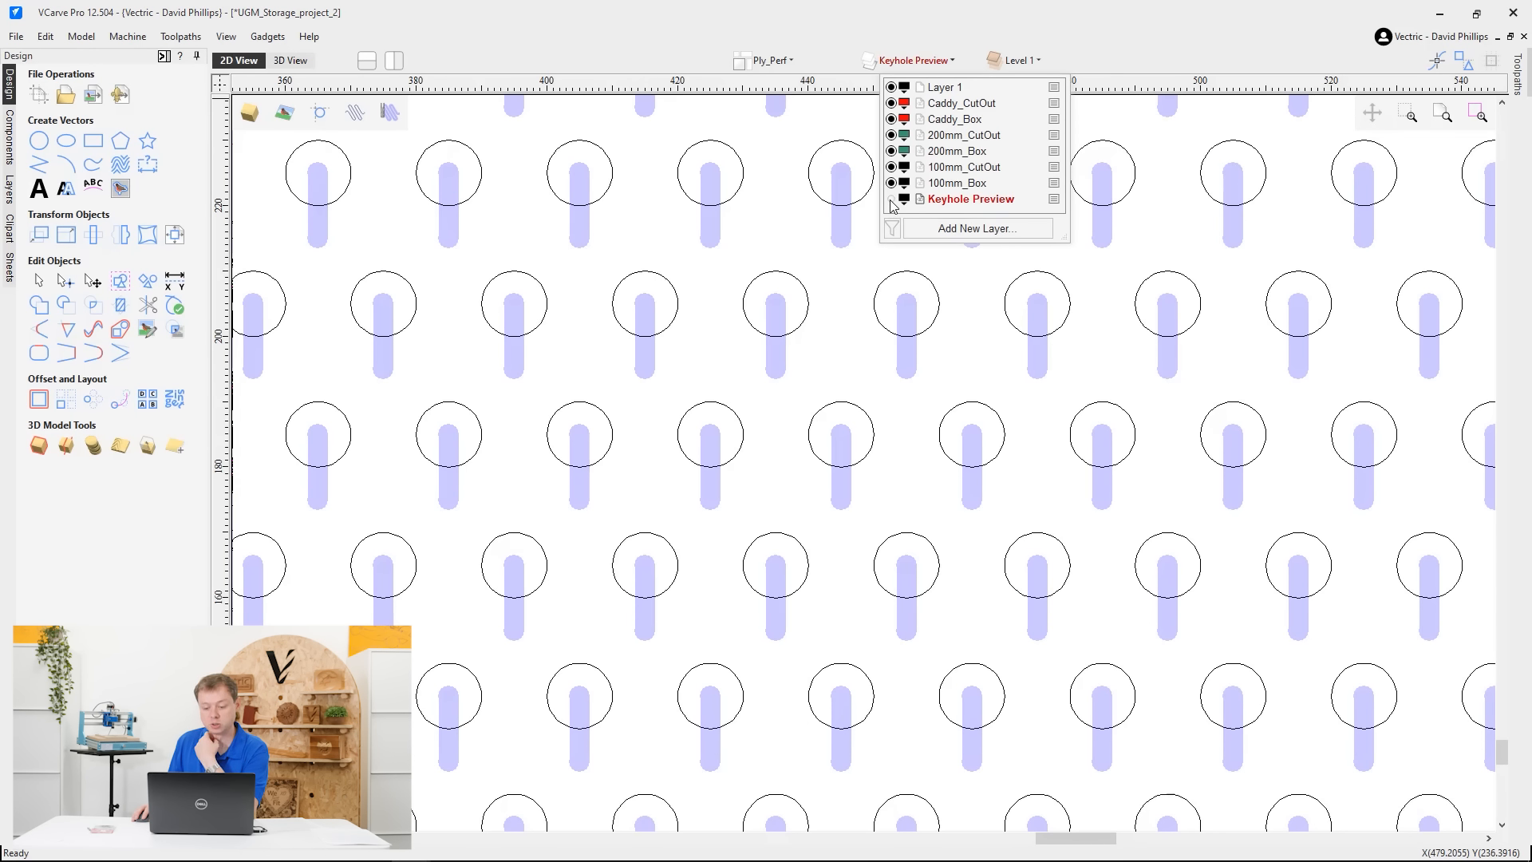
click(891, 200)
click(891, 200)
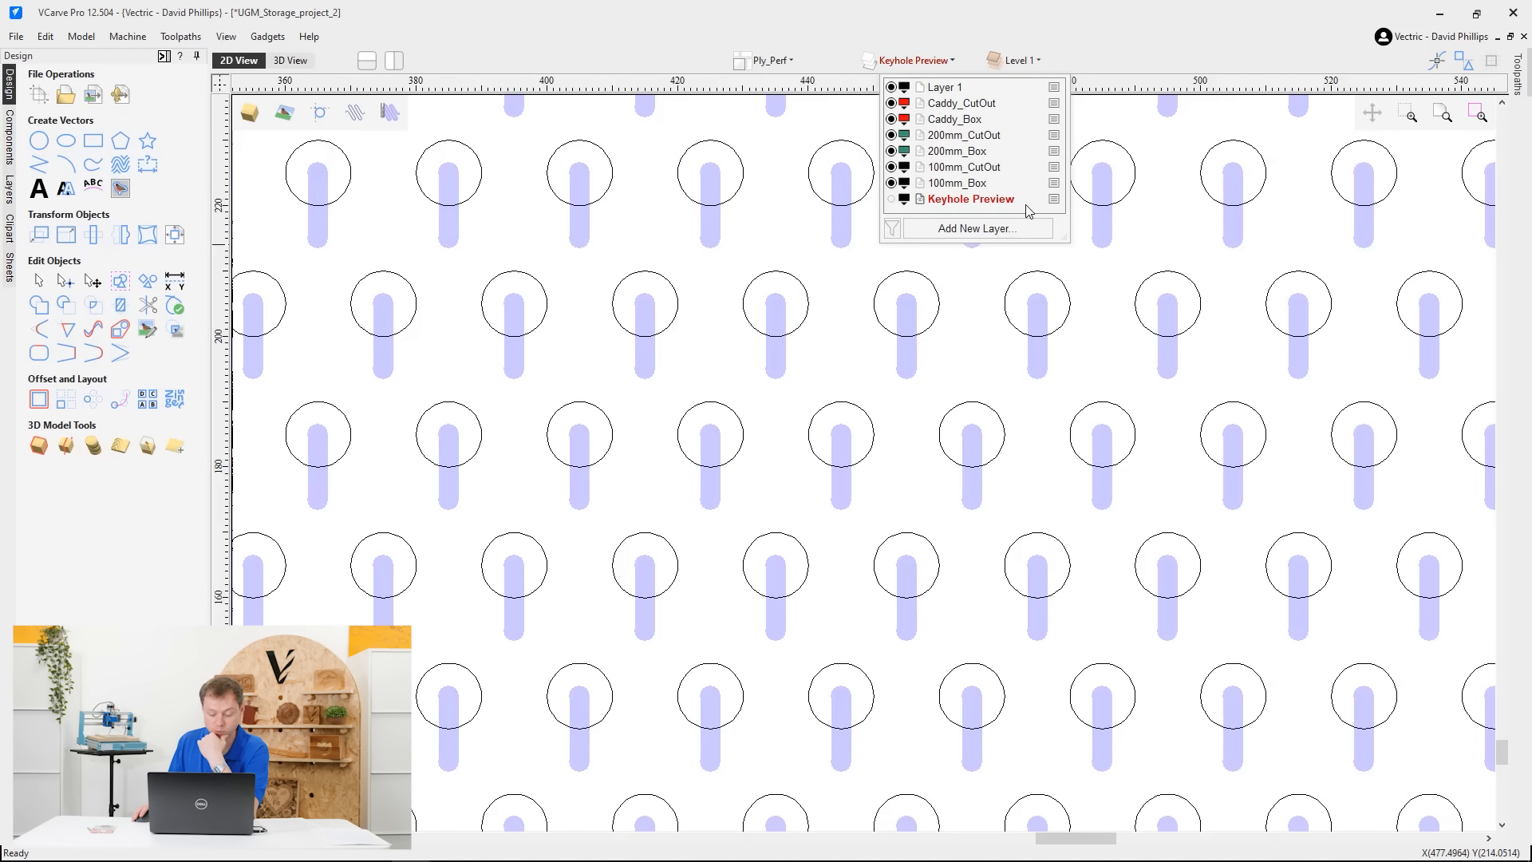
scroll(1137, 311, down, 2)
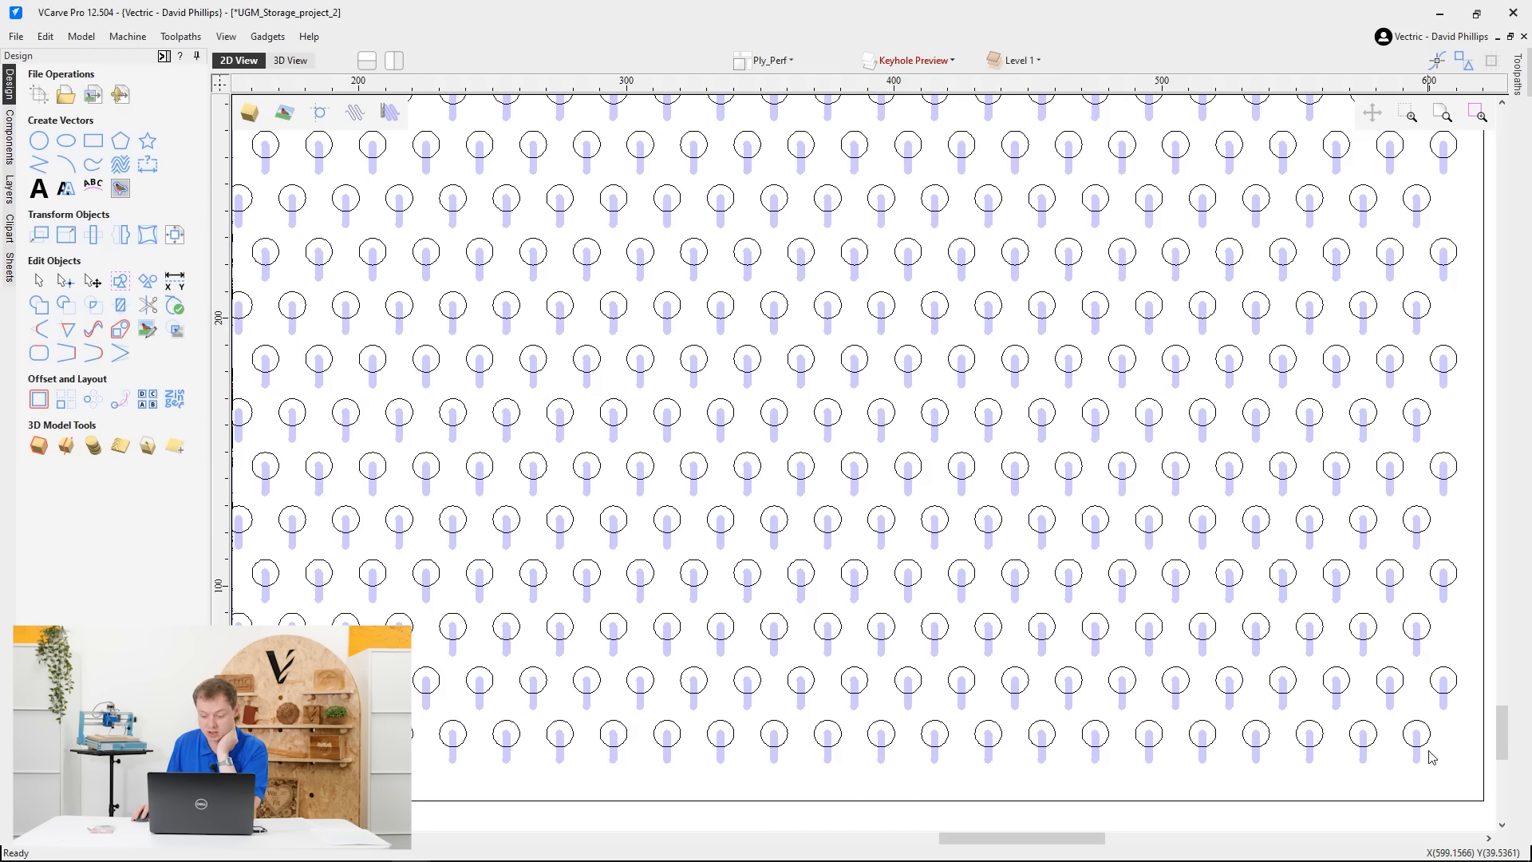
drag(1431, 756, 792, 295)
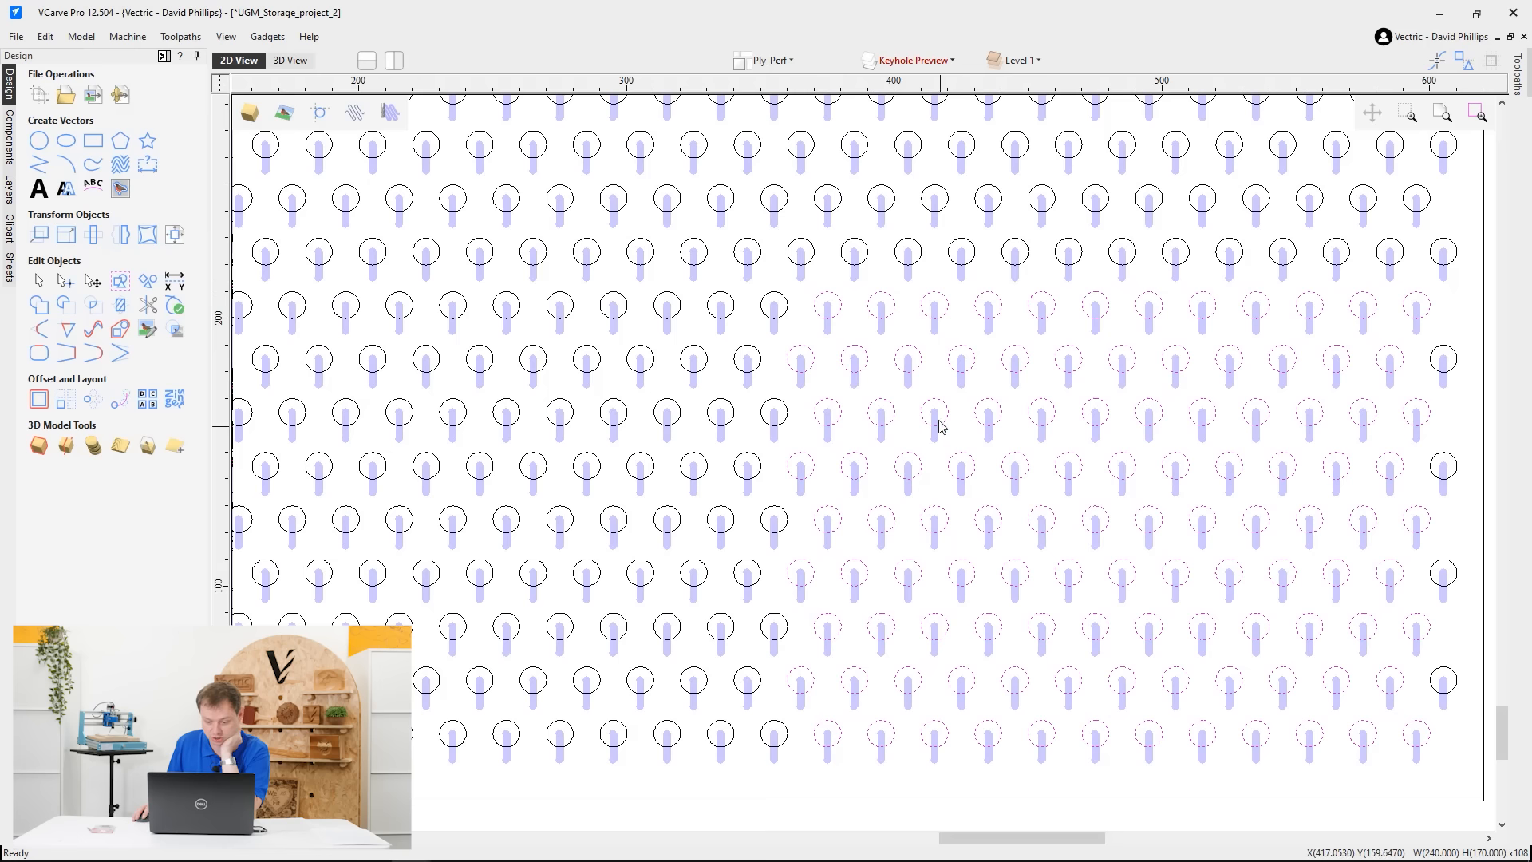
click(874, 249)
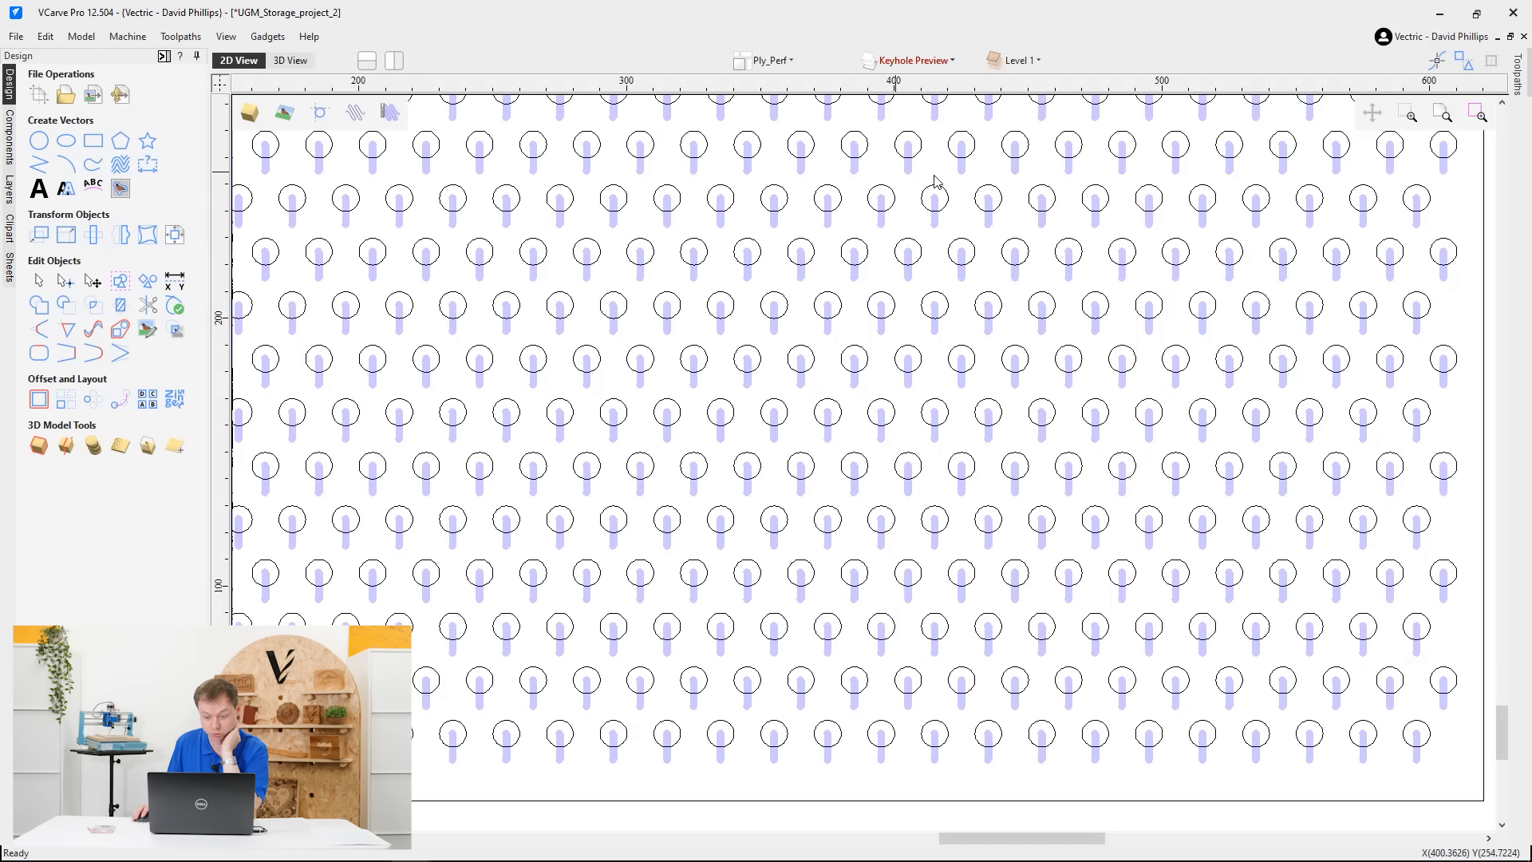
Open the Keyhole Toolpath's settings and inspect its cutting and travel moves over both hole areas in the 3D view
click(162, 56)
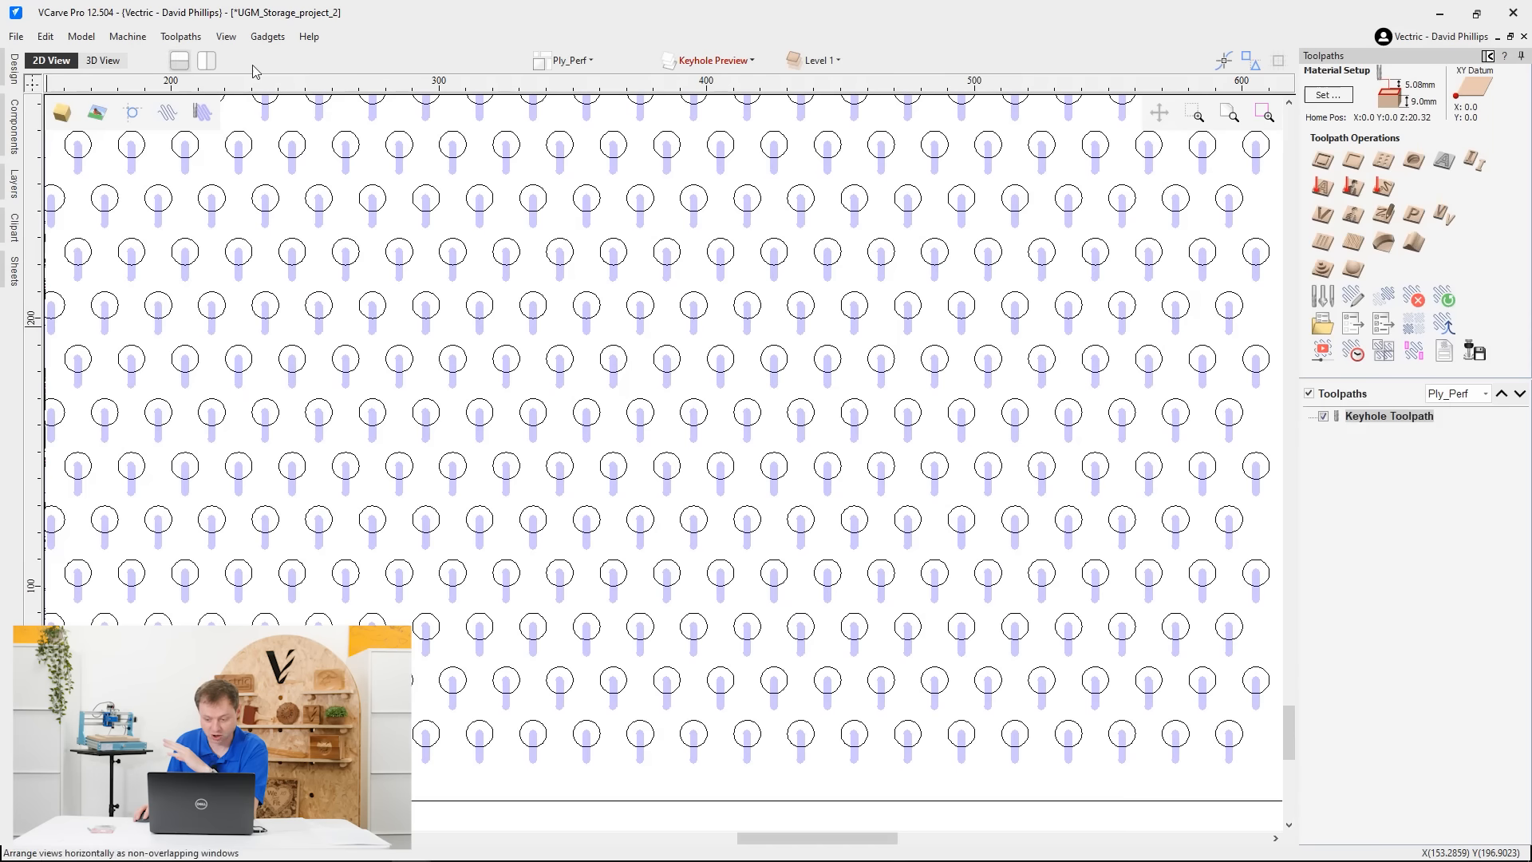
double_click(1388, 415)
click(101, 61)
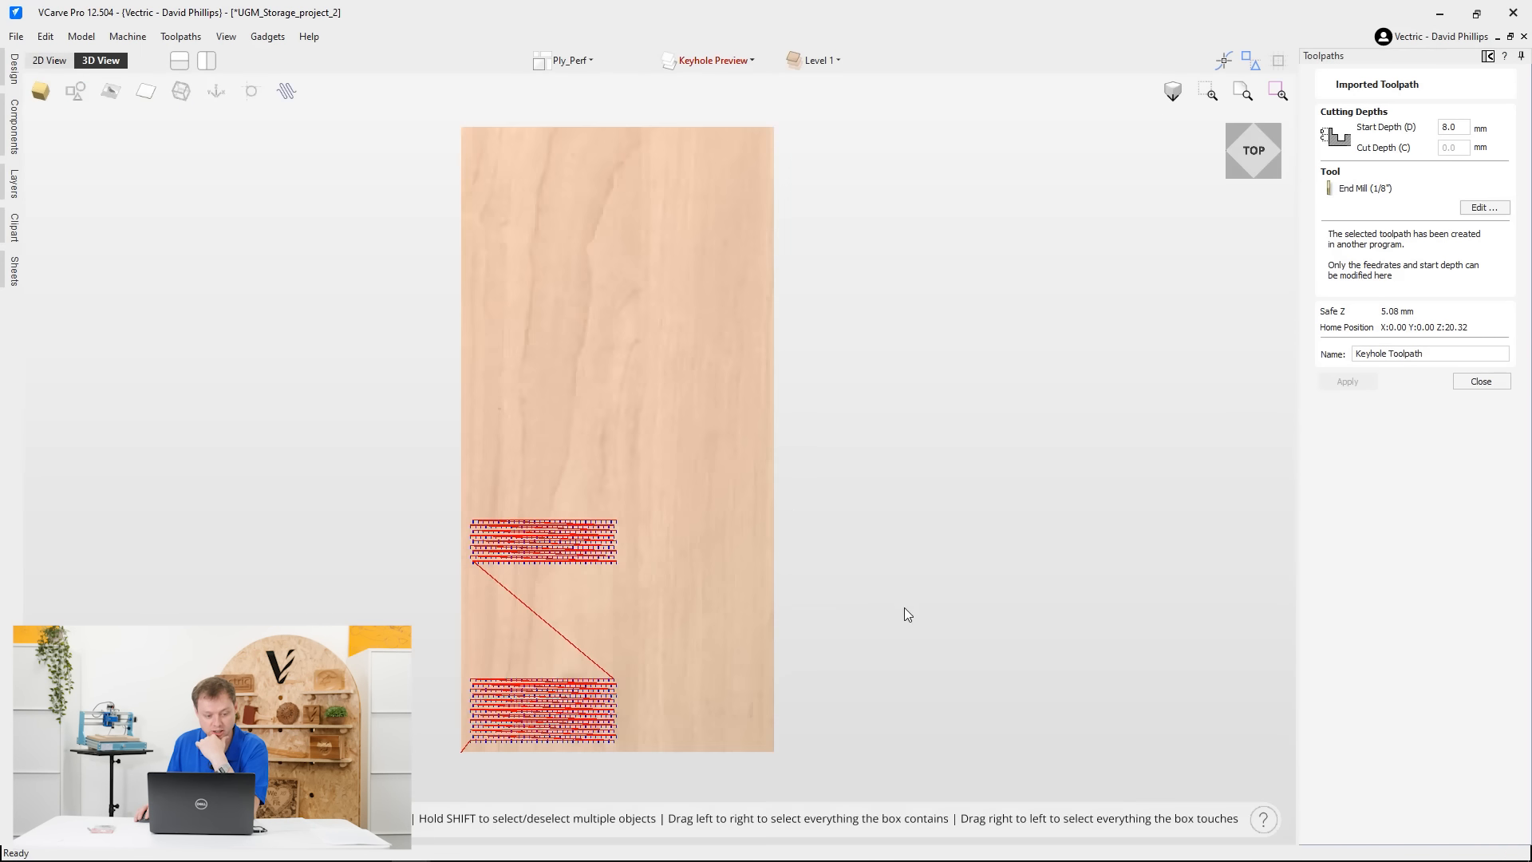
scroll(645, 580, up, 6)
drag(668, 662, 664, 544)
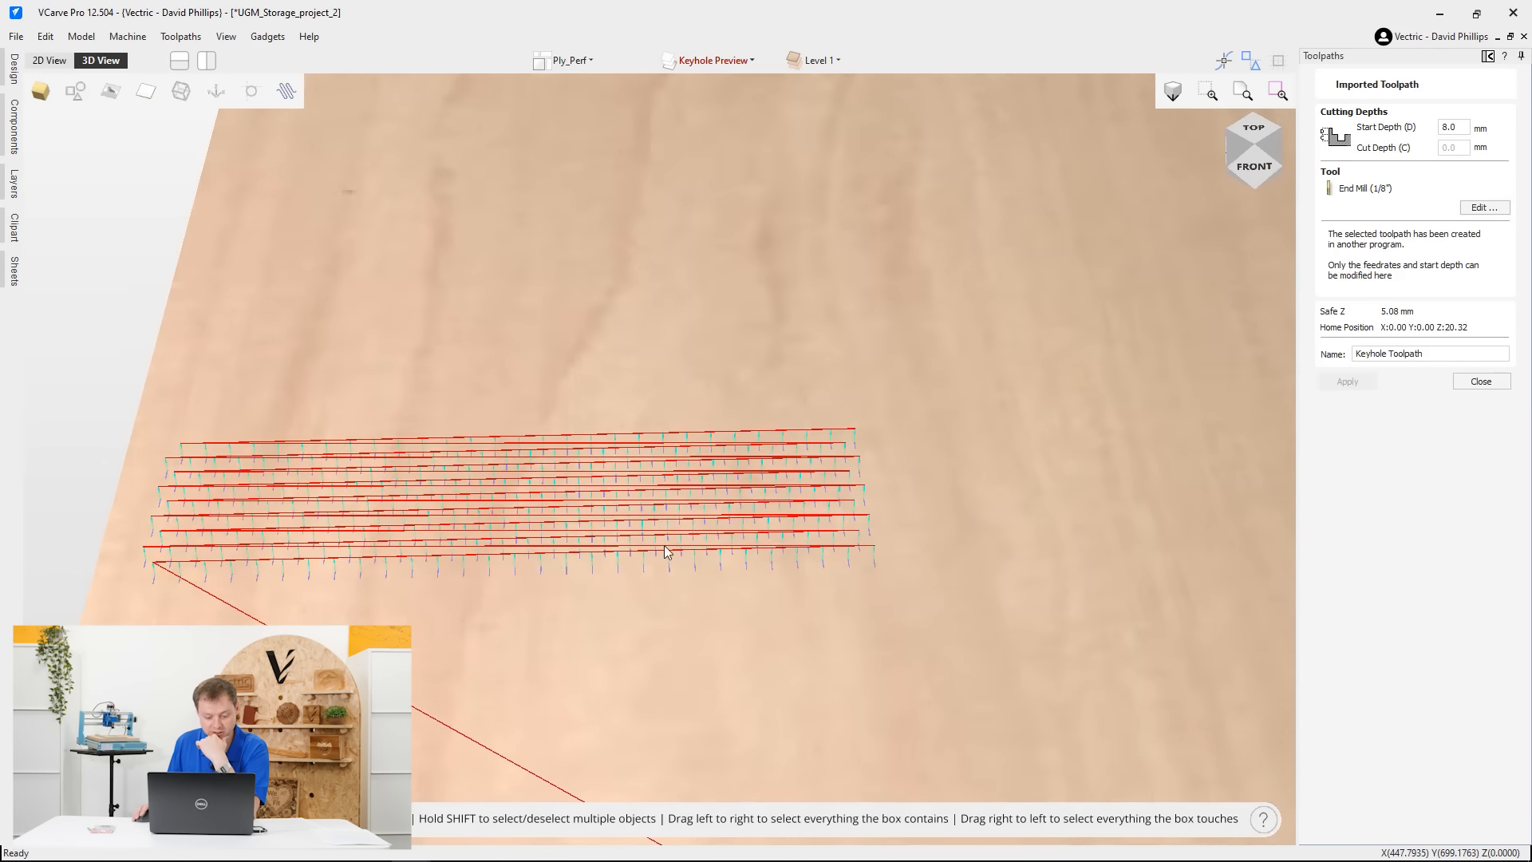
middle_drag(664, 544, 642, 184)
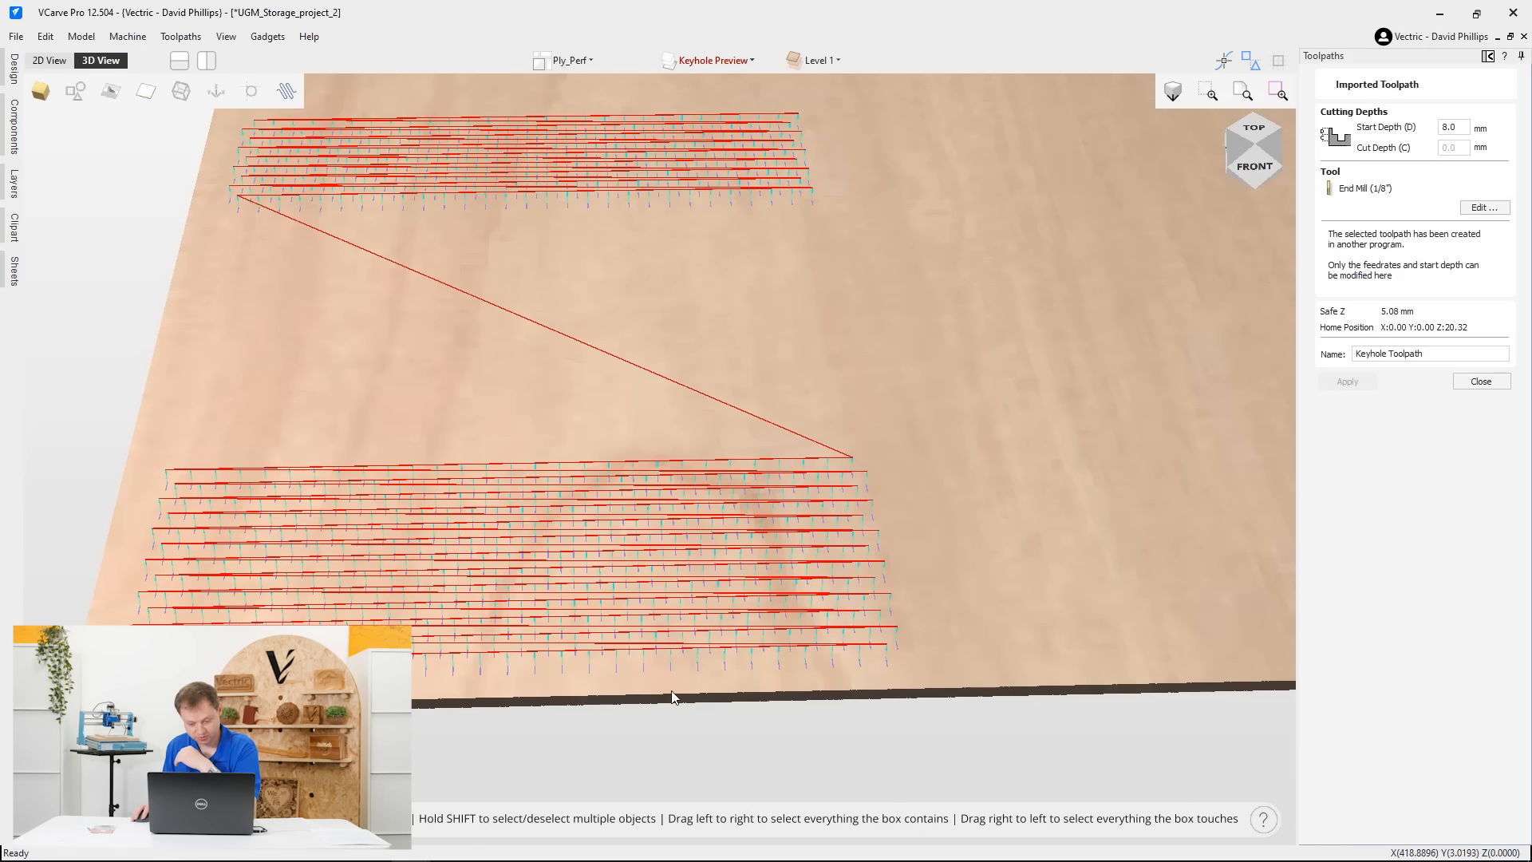
drag(645, 552, 669, 678)
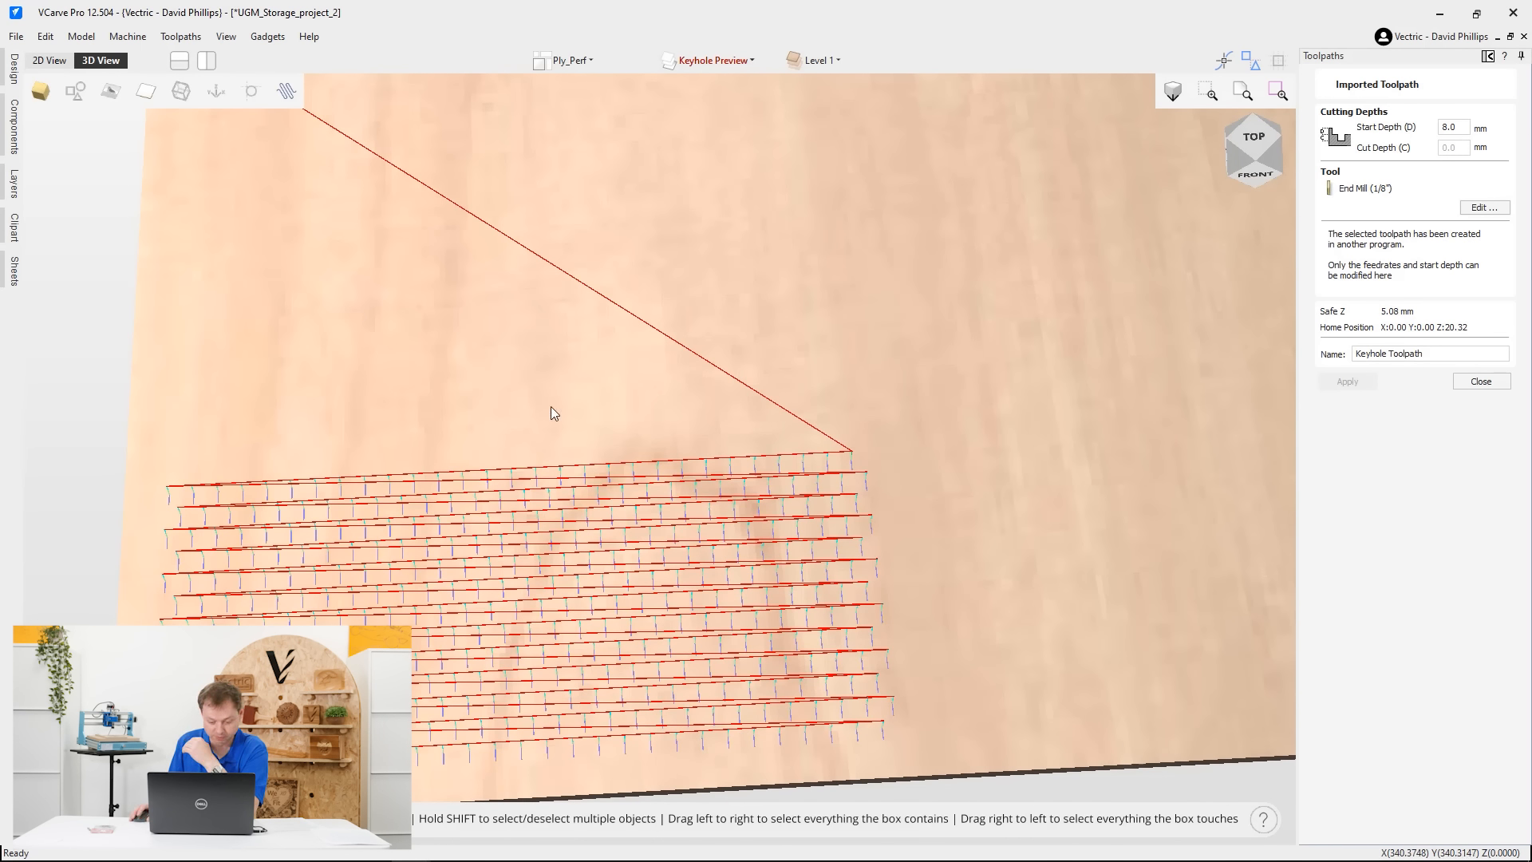
drag(555, 413, 821, 453)
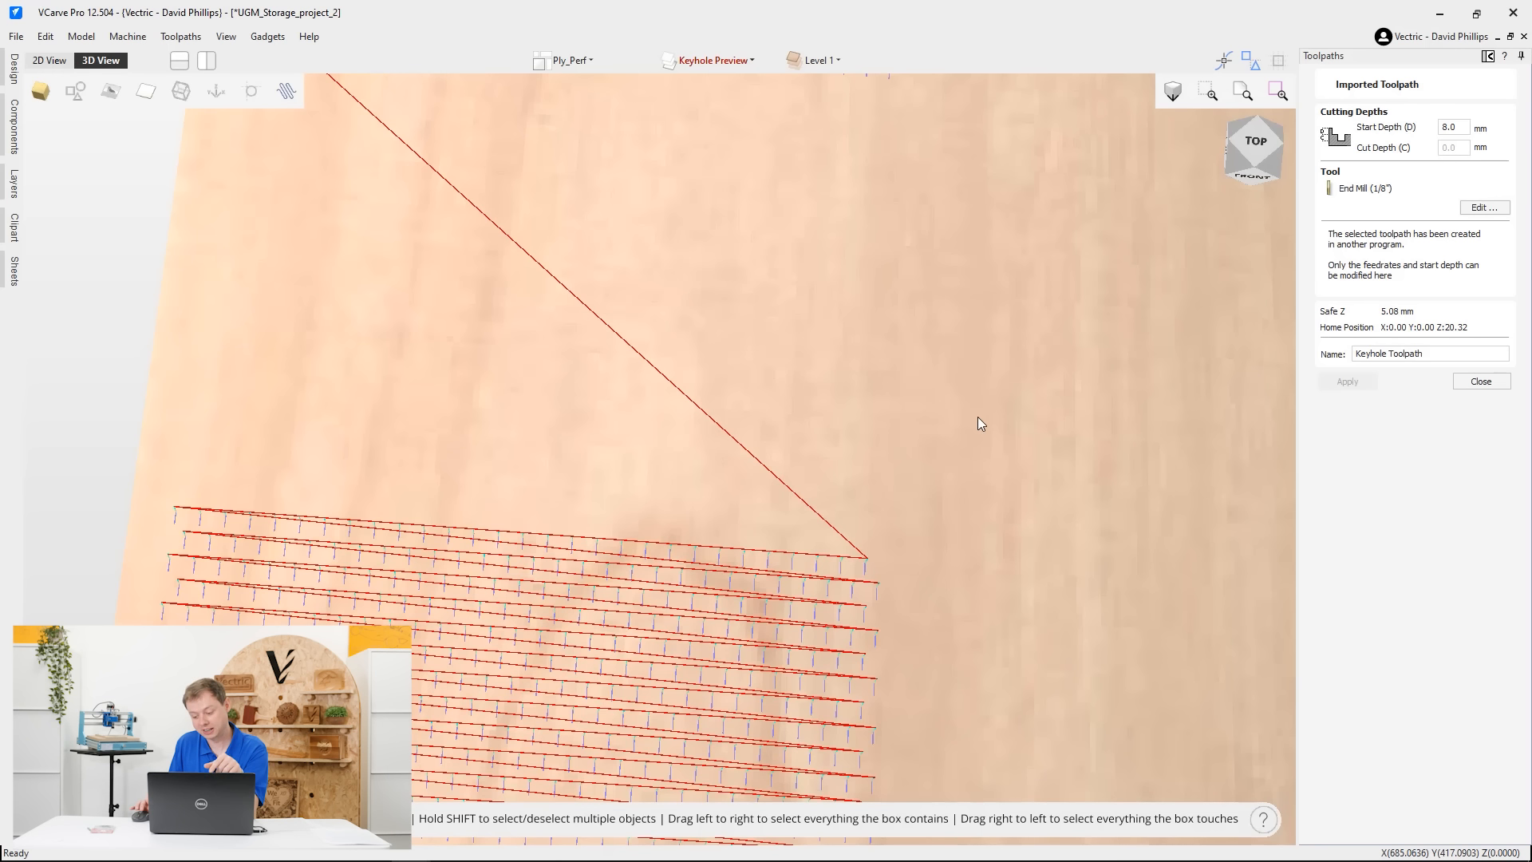
Close the keyhole toolpath's settings and start a 2D Profile toolpath on the panel's outer outline with a 9.1 mm cut depth
click(1481, 380)
drag(773, 430, 839, 431)
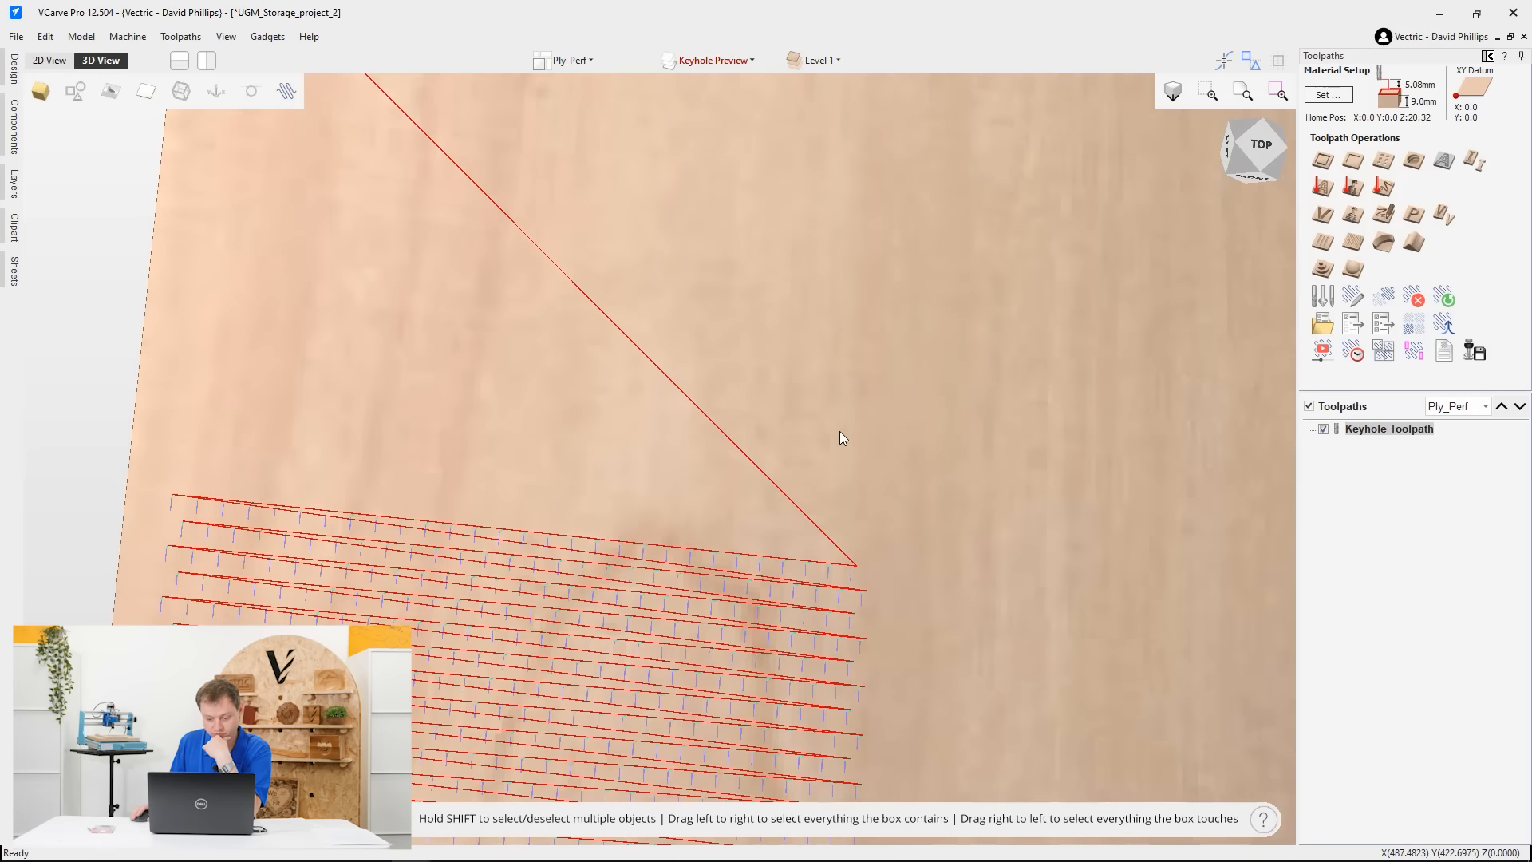
click(50, 60)
scroll(650, 235, down, 5)
scroll(777, 640, up, 2)
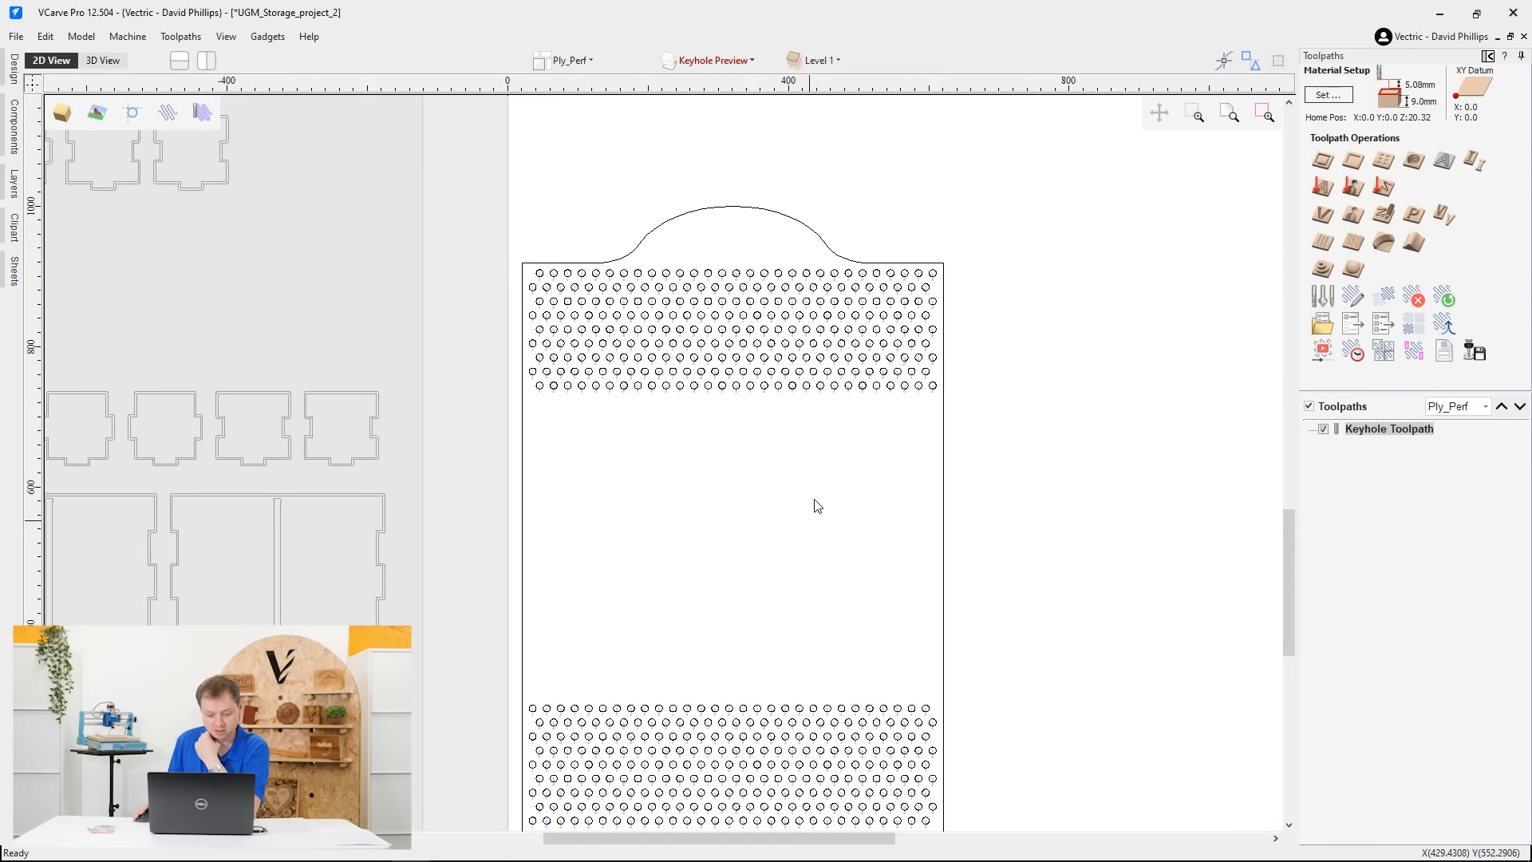
click(943, 451)
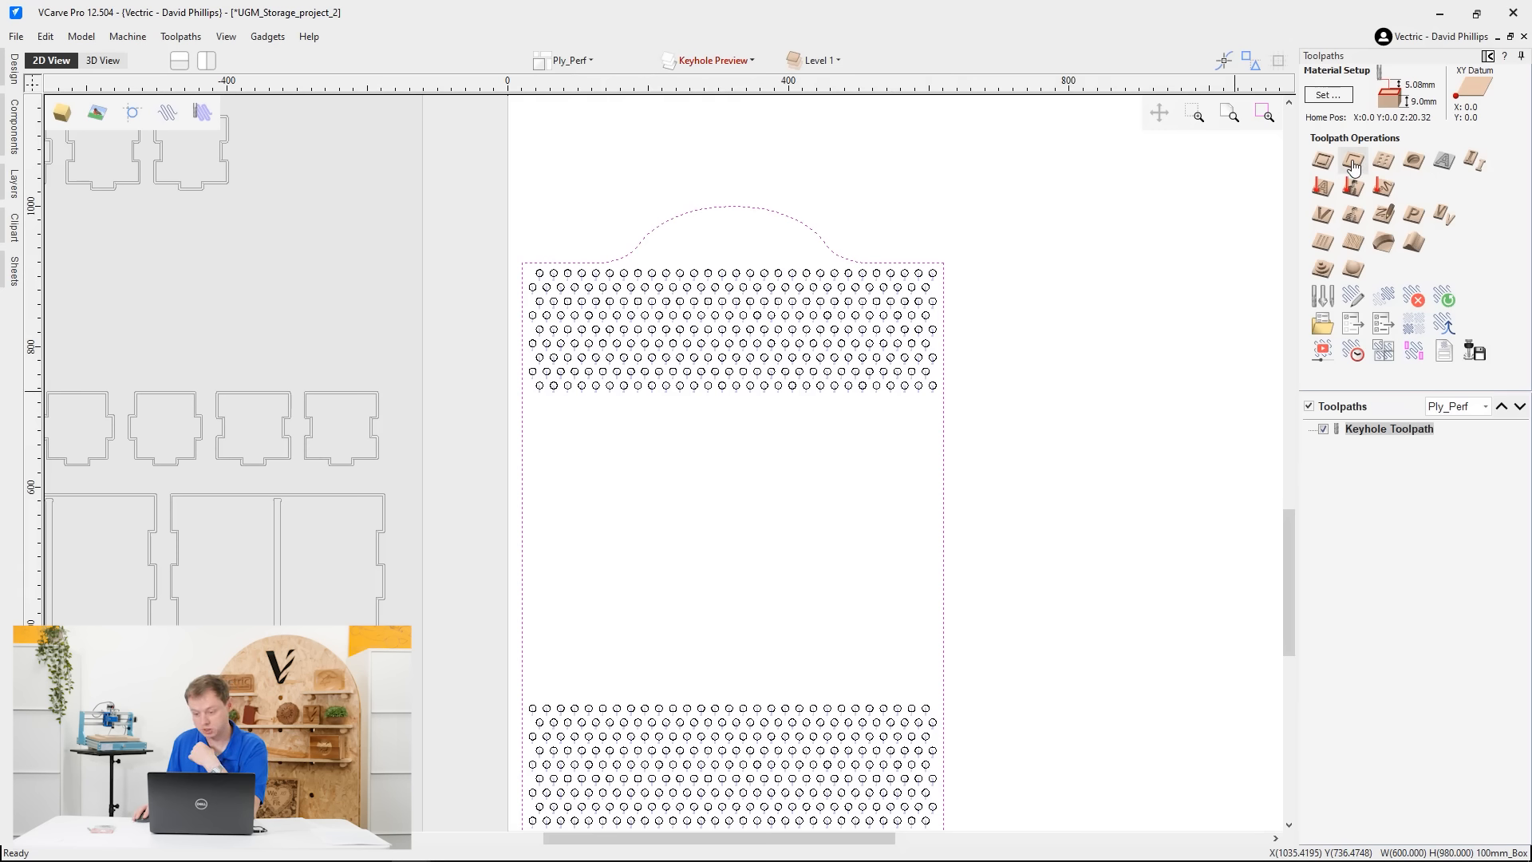
click(1324, 162)
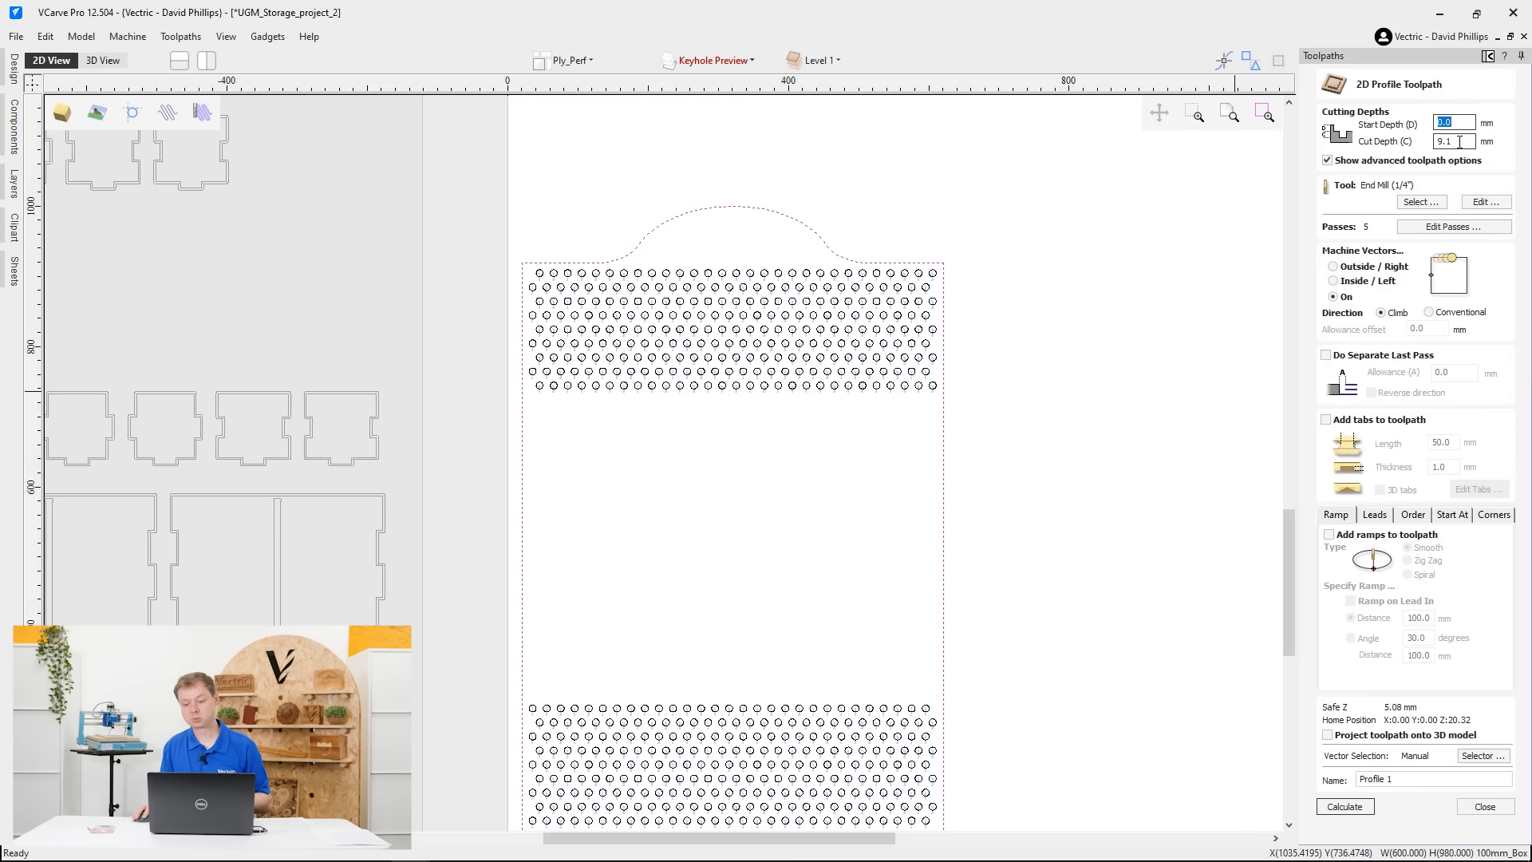
key(Tab)
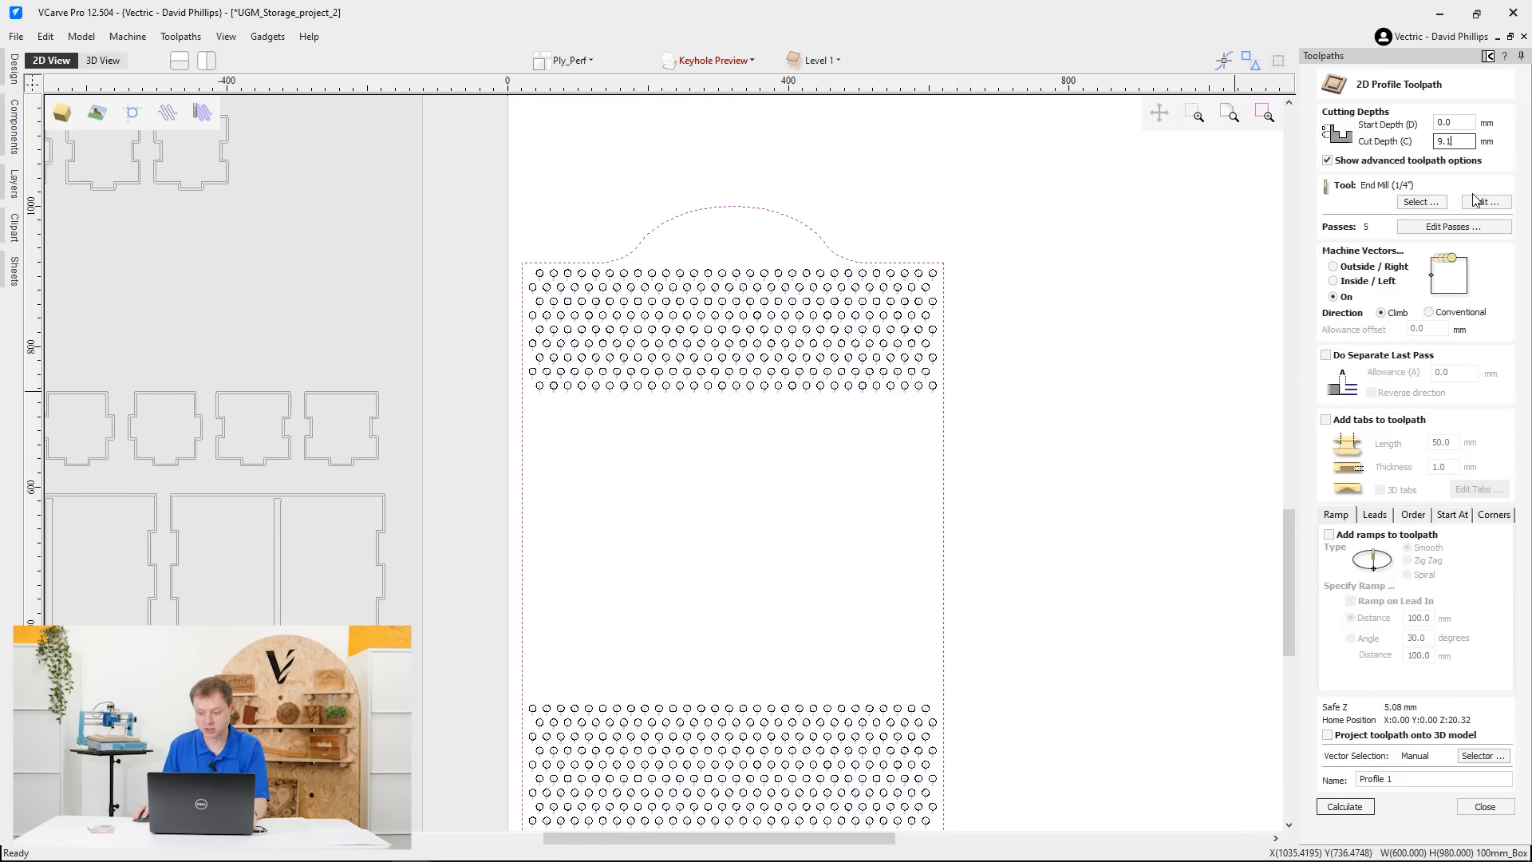
Replace the profile's pass depths with two passes, setting the first to 7.25 mm and leaving the final one at 9.1 mm
click(1453, 227)
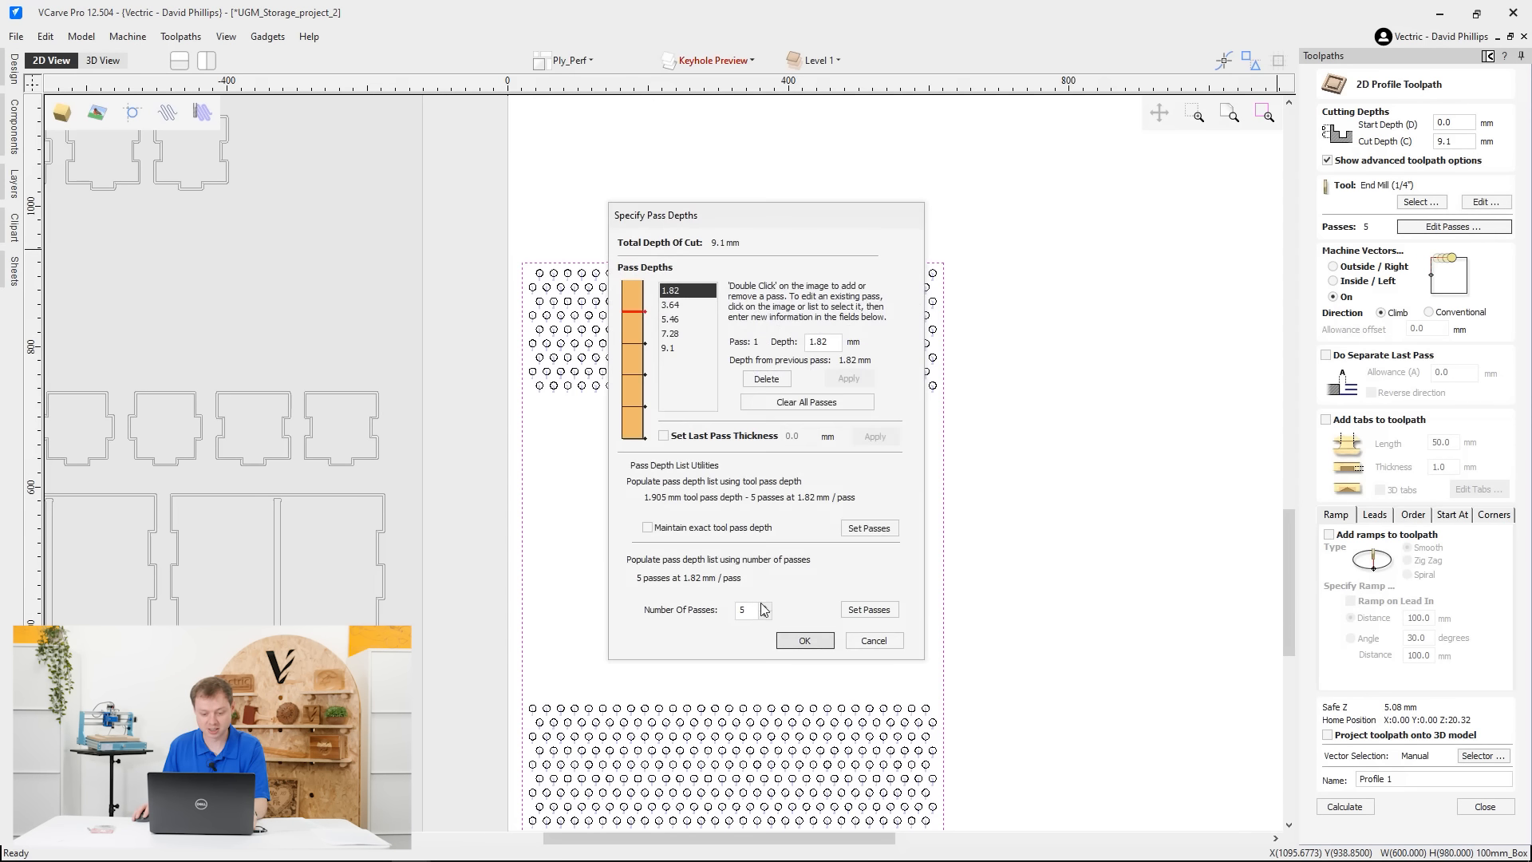
click(806, 401)
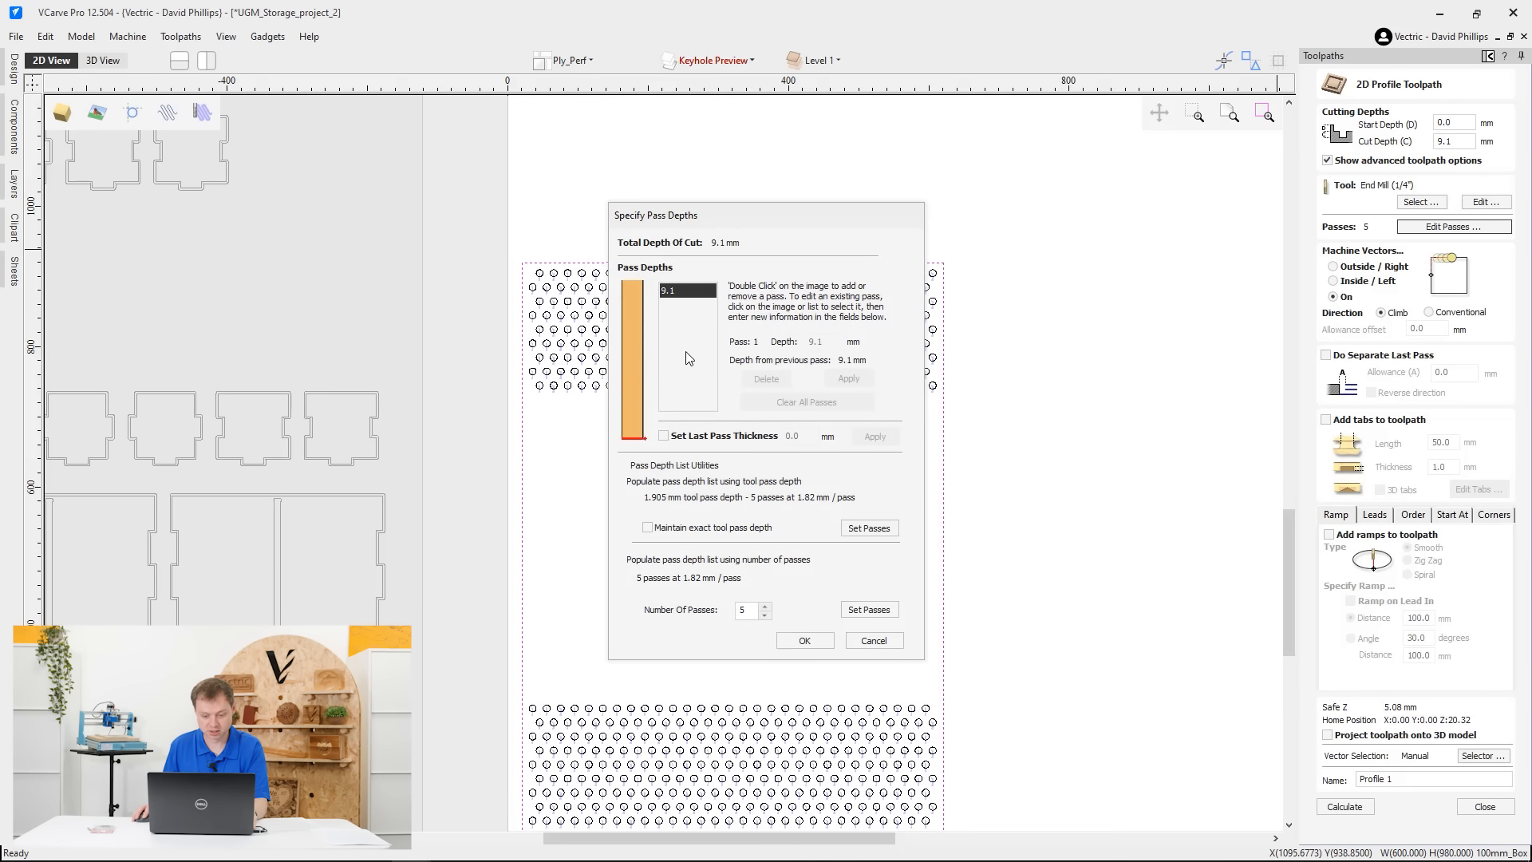
double_click(631, 346)
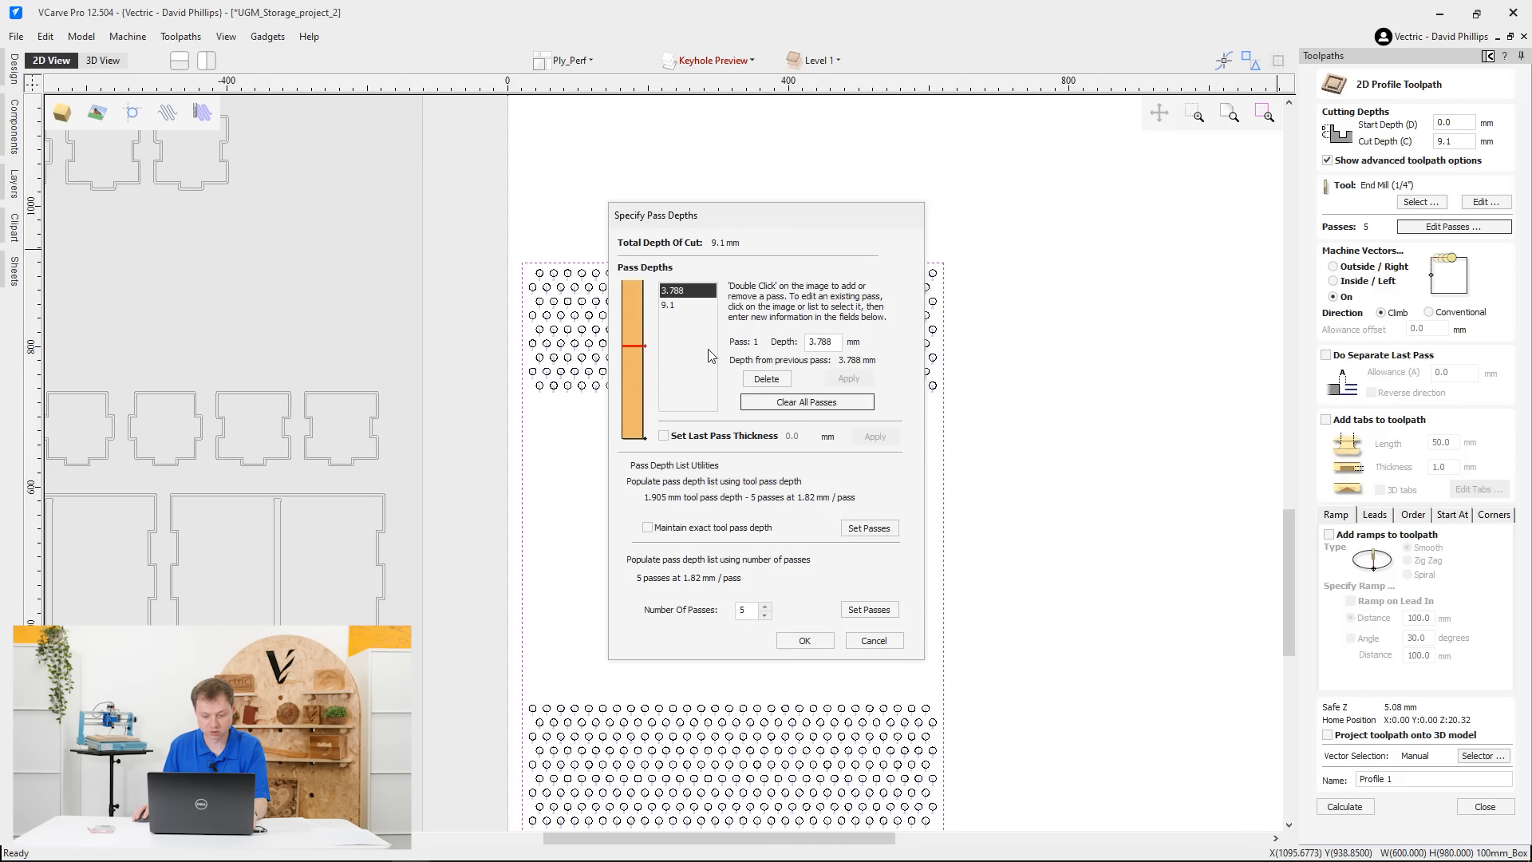
double_click(811, 342)
text(7.)
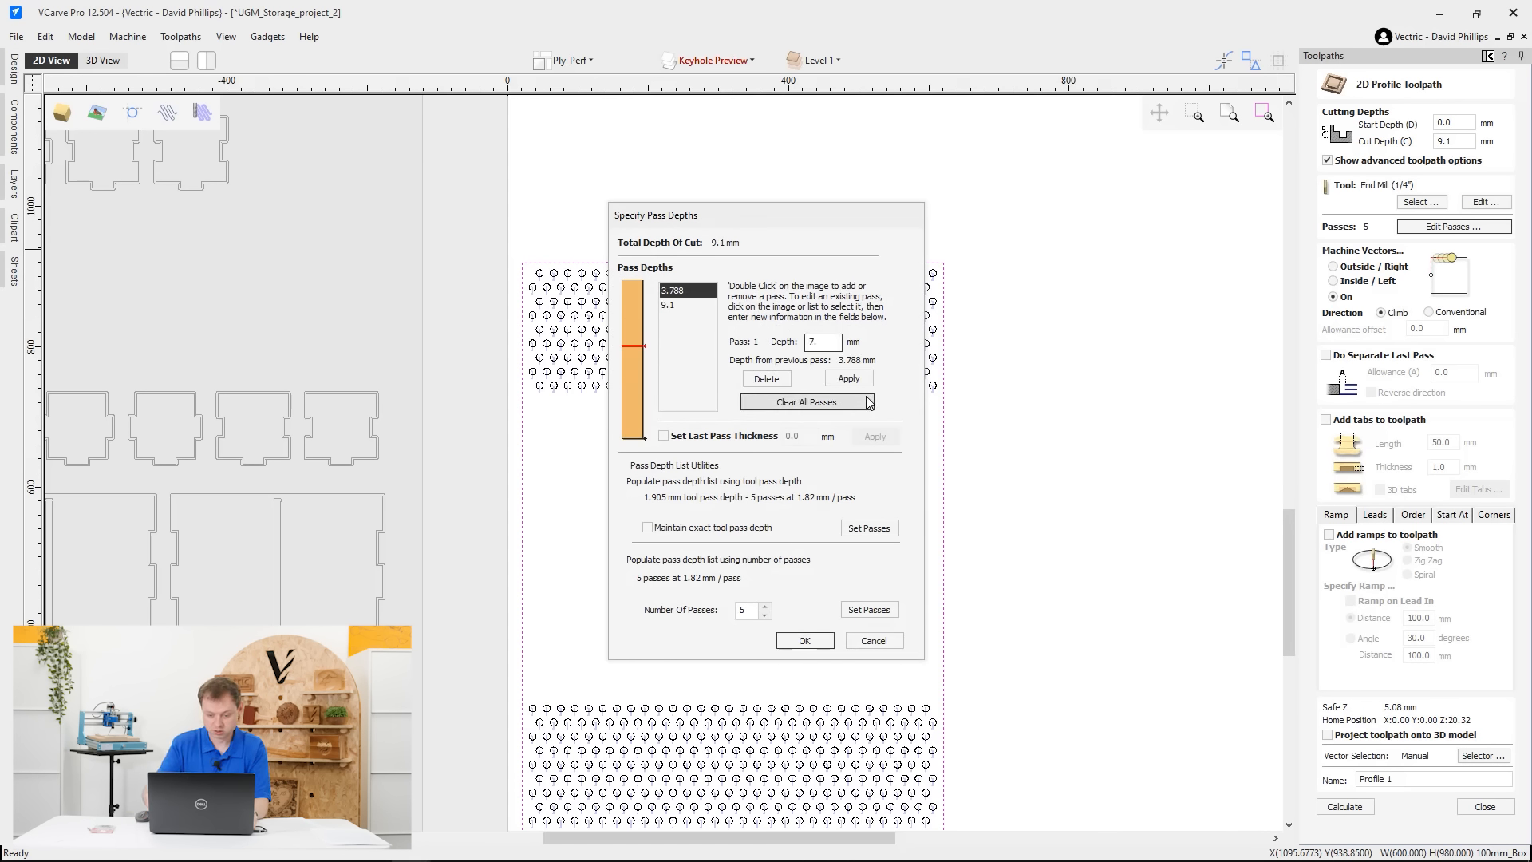
text(25)
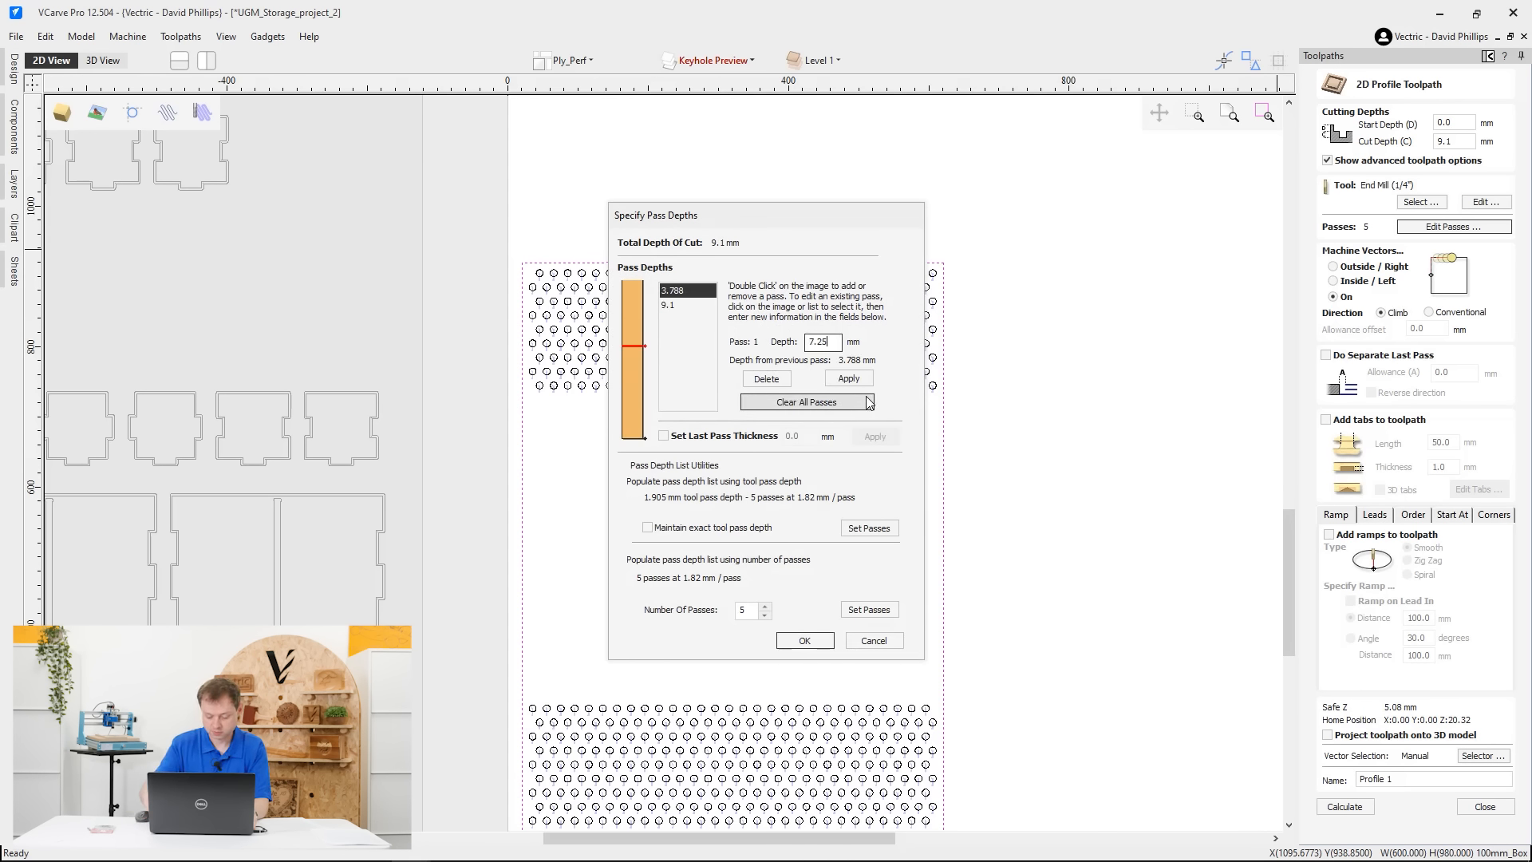
click(806, 640)
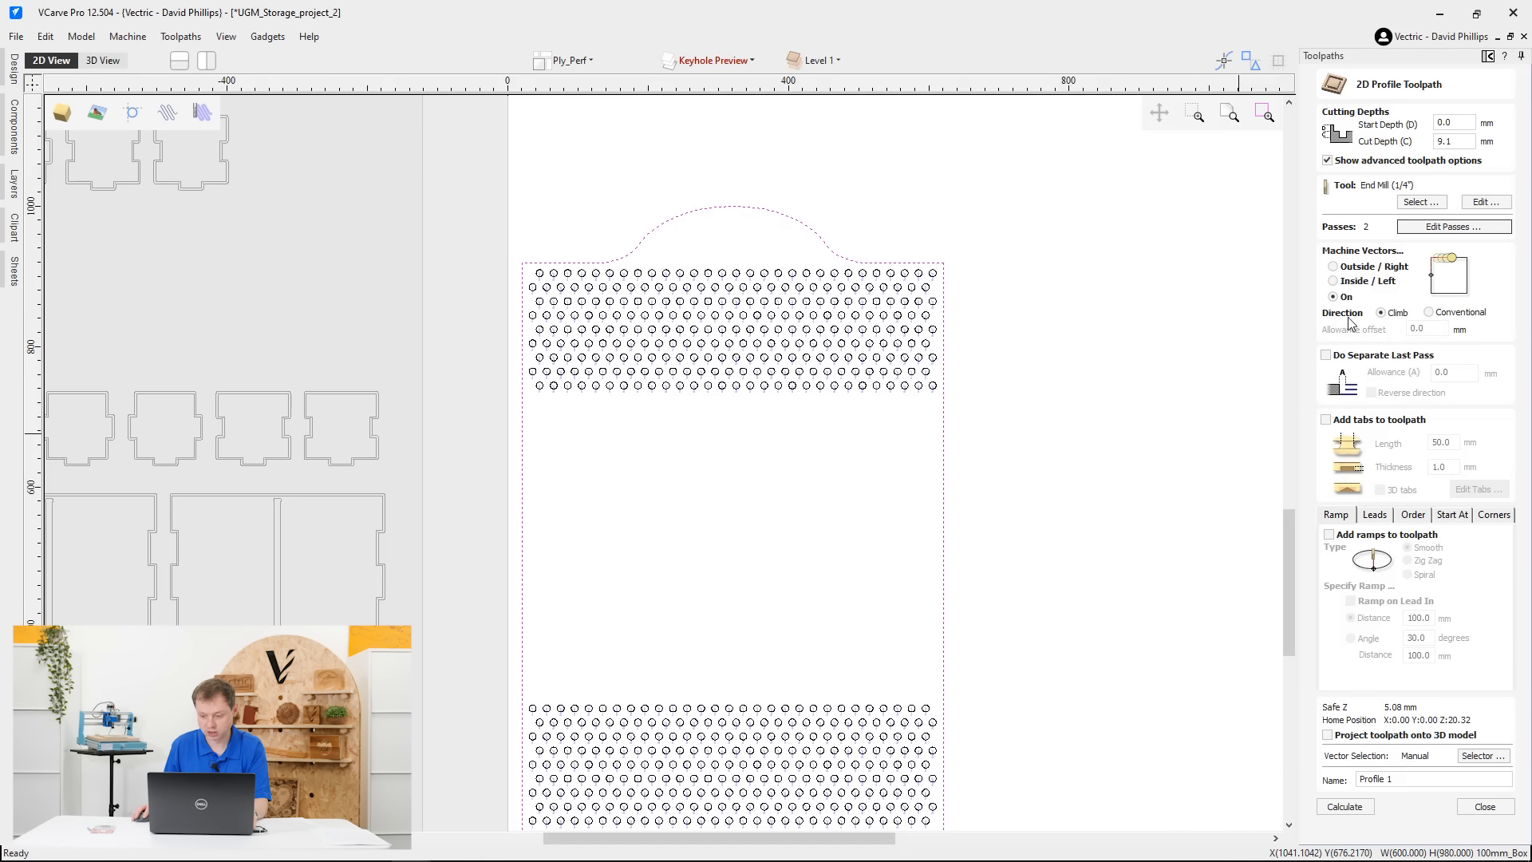
Enable tabs on the profile toolpath and place one beside each hole area on the outline's right-hand edge
click(1326, 420)
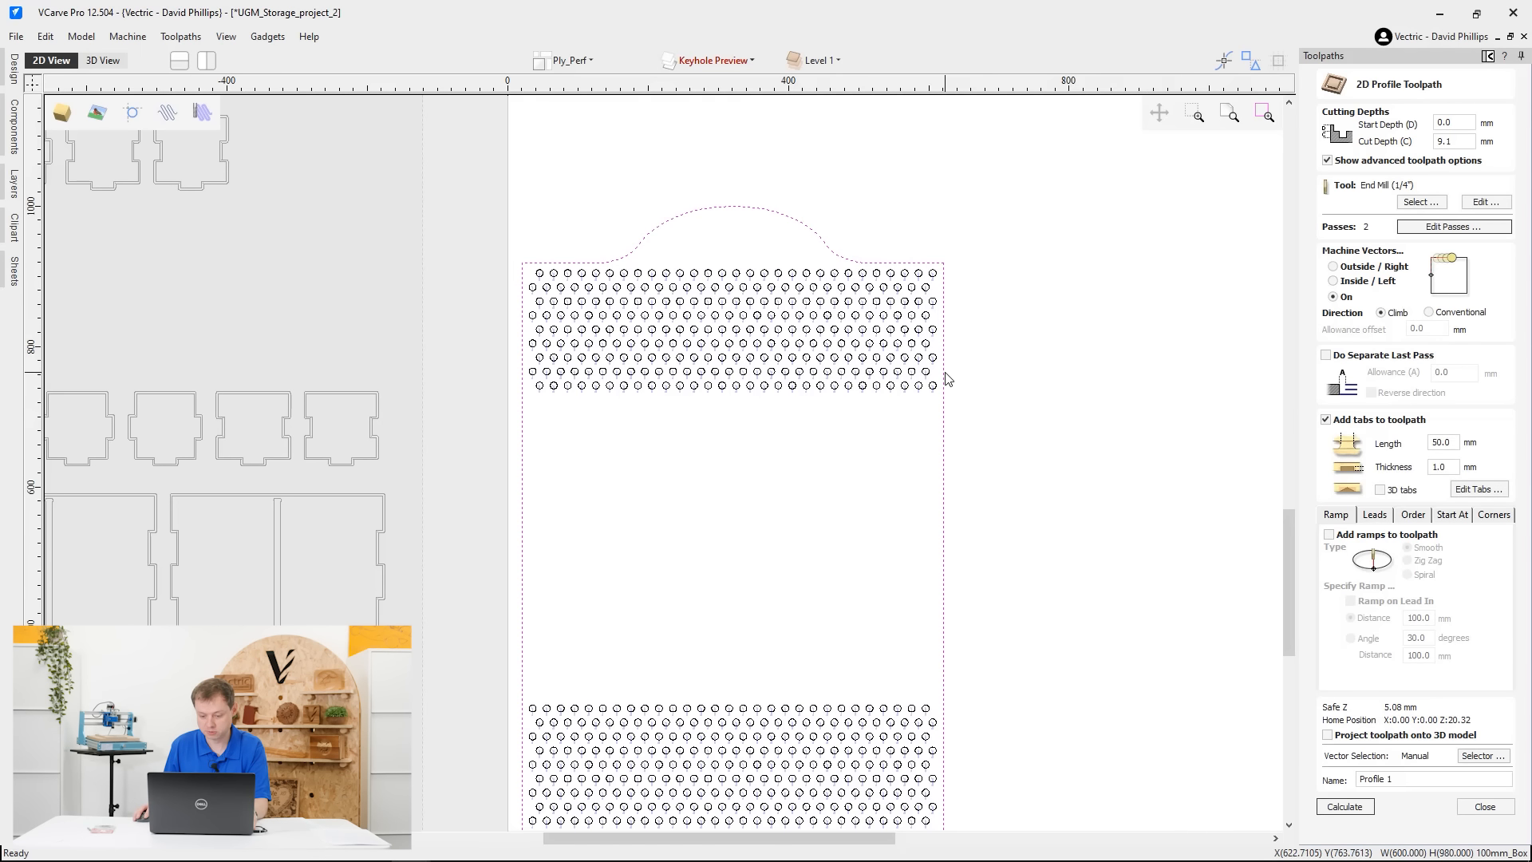
click(1480, 489)
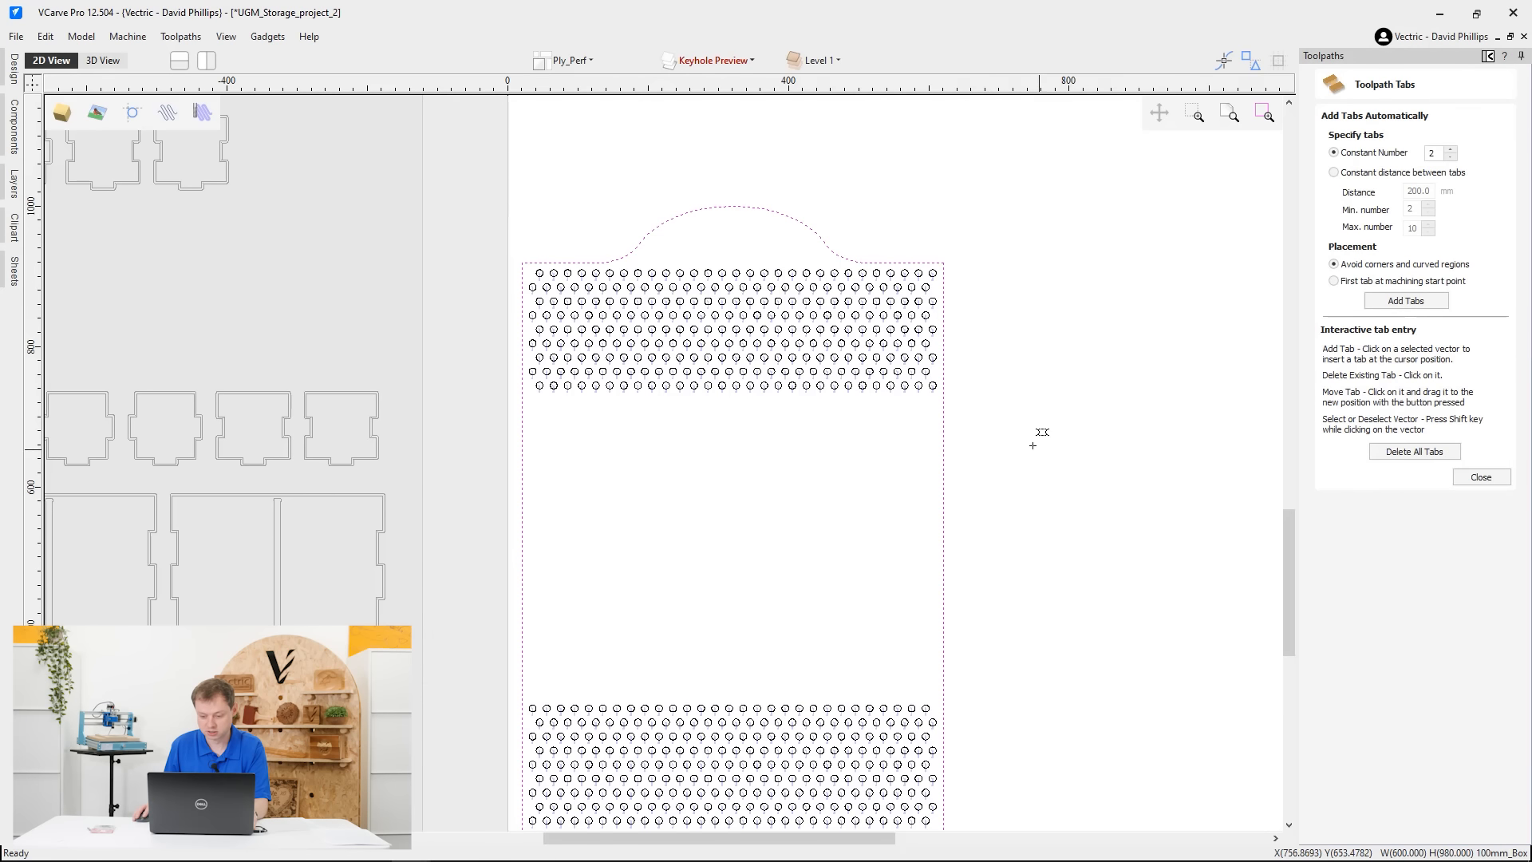
scroll(1032, 445, up, 1)
click(926, 173)
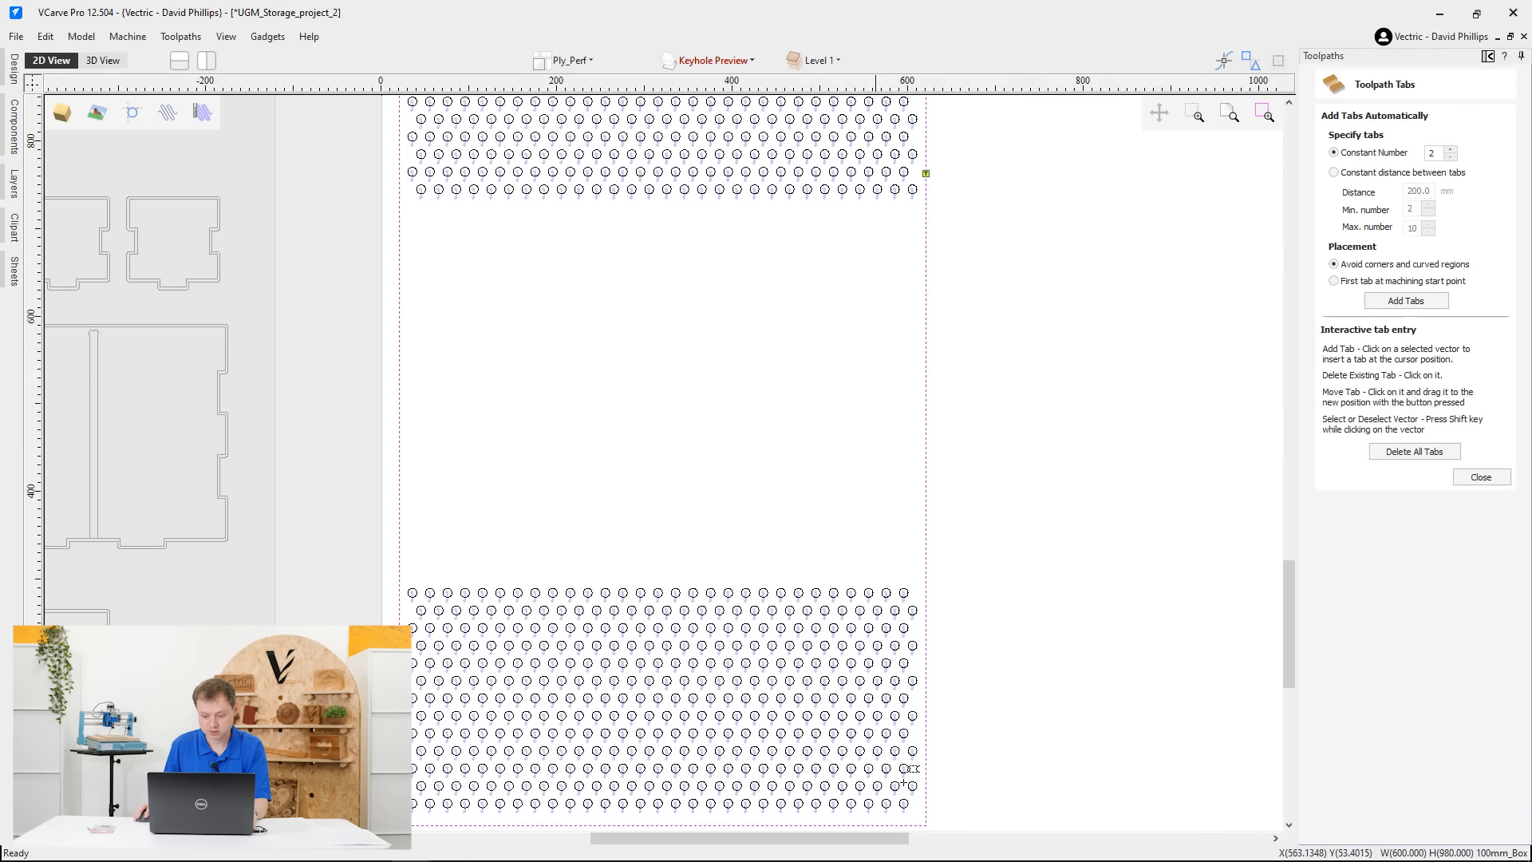
click(927, 726)
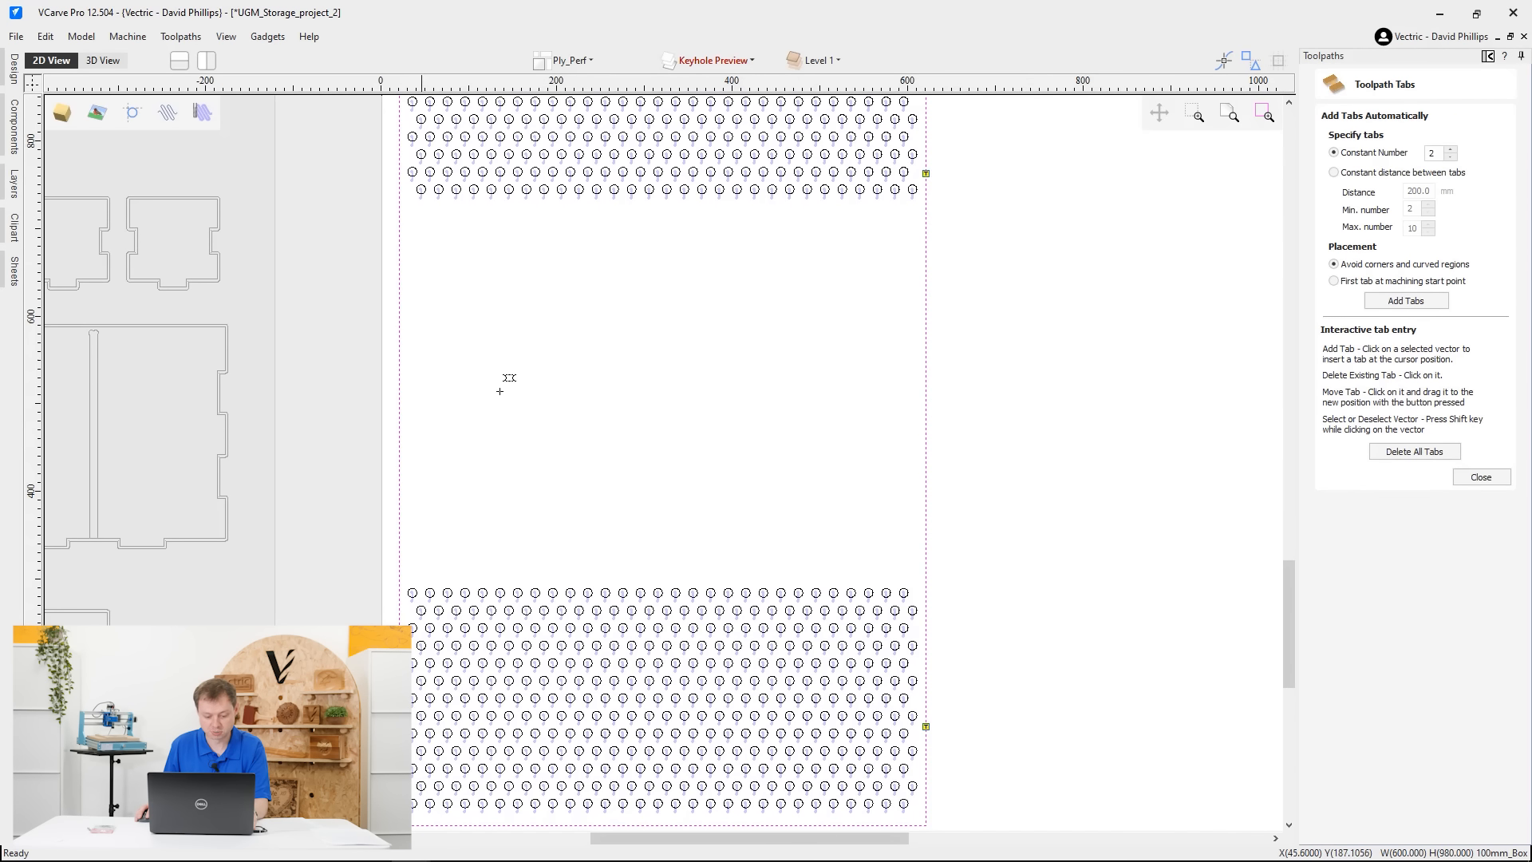
Add tabs on the outline's left edge beside the upper holes, on both top shoulders and at the peak of the arch
middle_drag(466, 229, 525, 480)
click(458, 407)
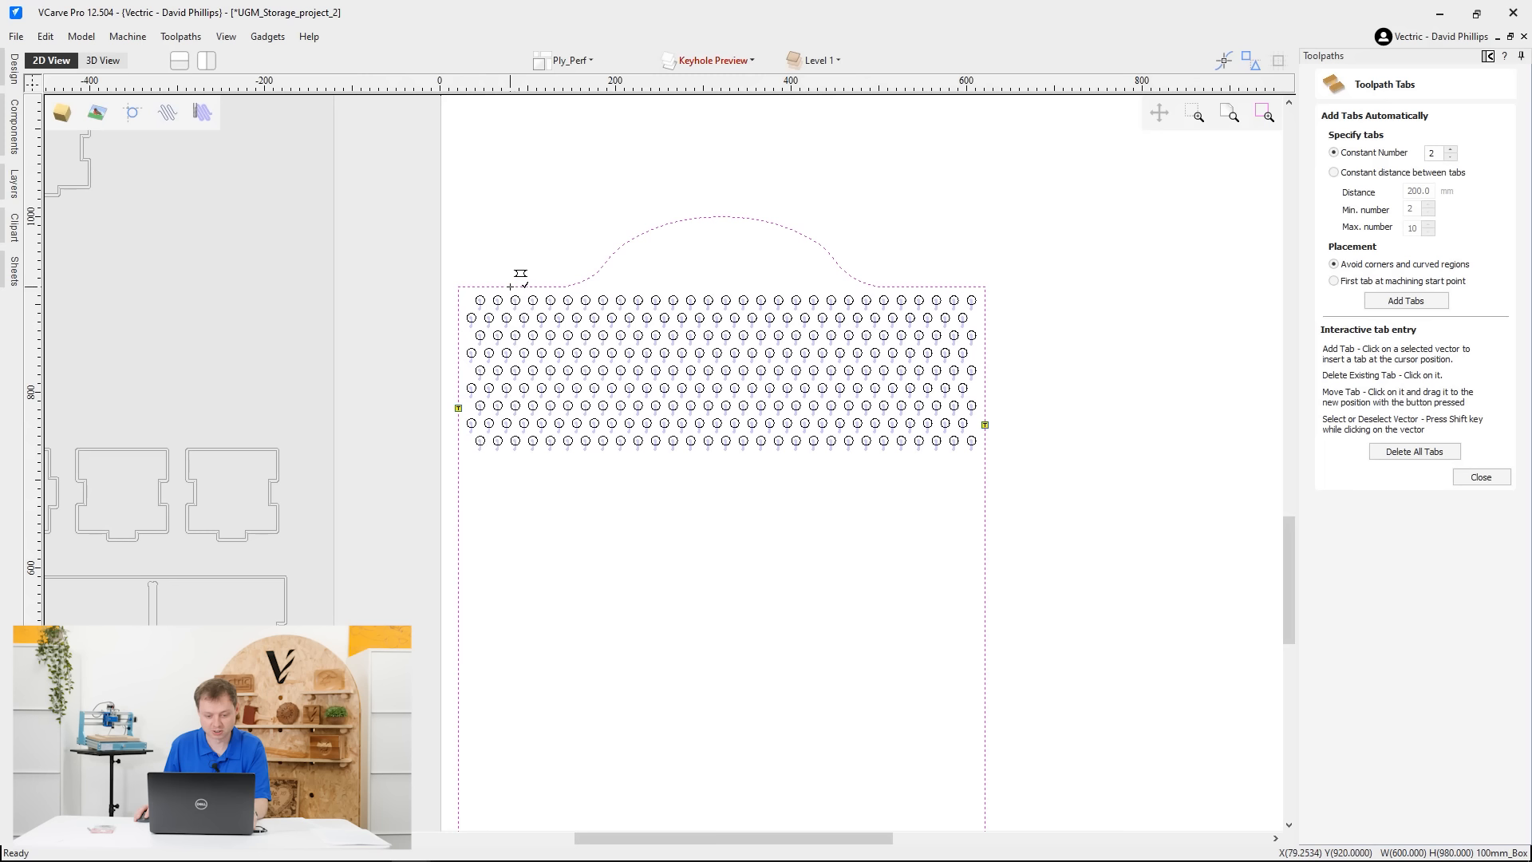
click(511, 286)
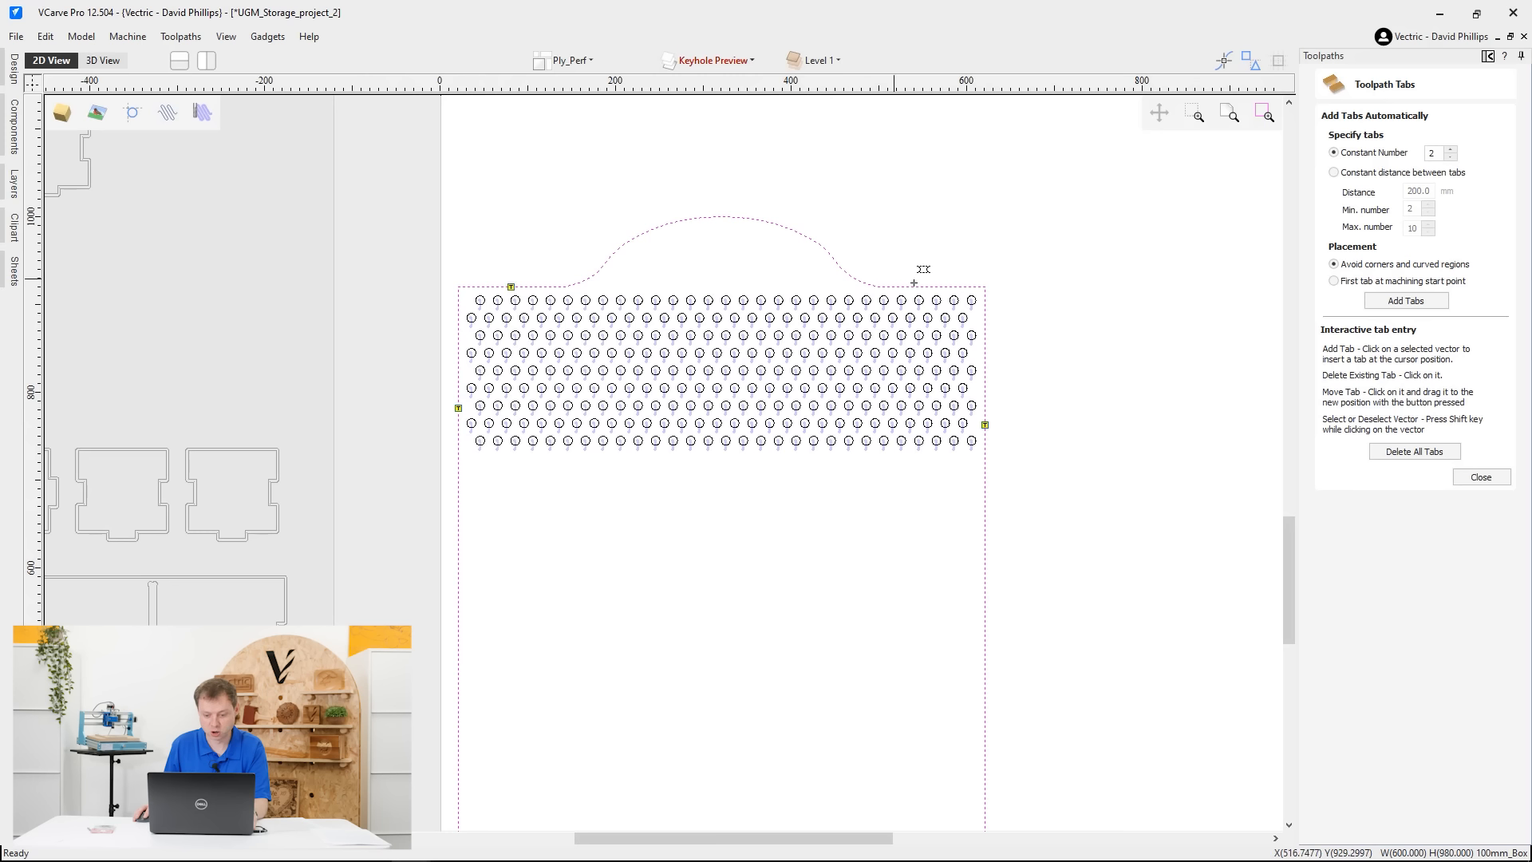
click(723, 216)
Complete the tabs with one on the left edge beside the lower holes and two along the panel's bottom edge
middle_drag(784, 822, 861, 235)
scroll(861, 240, down, 2)
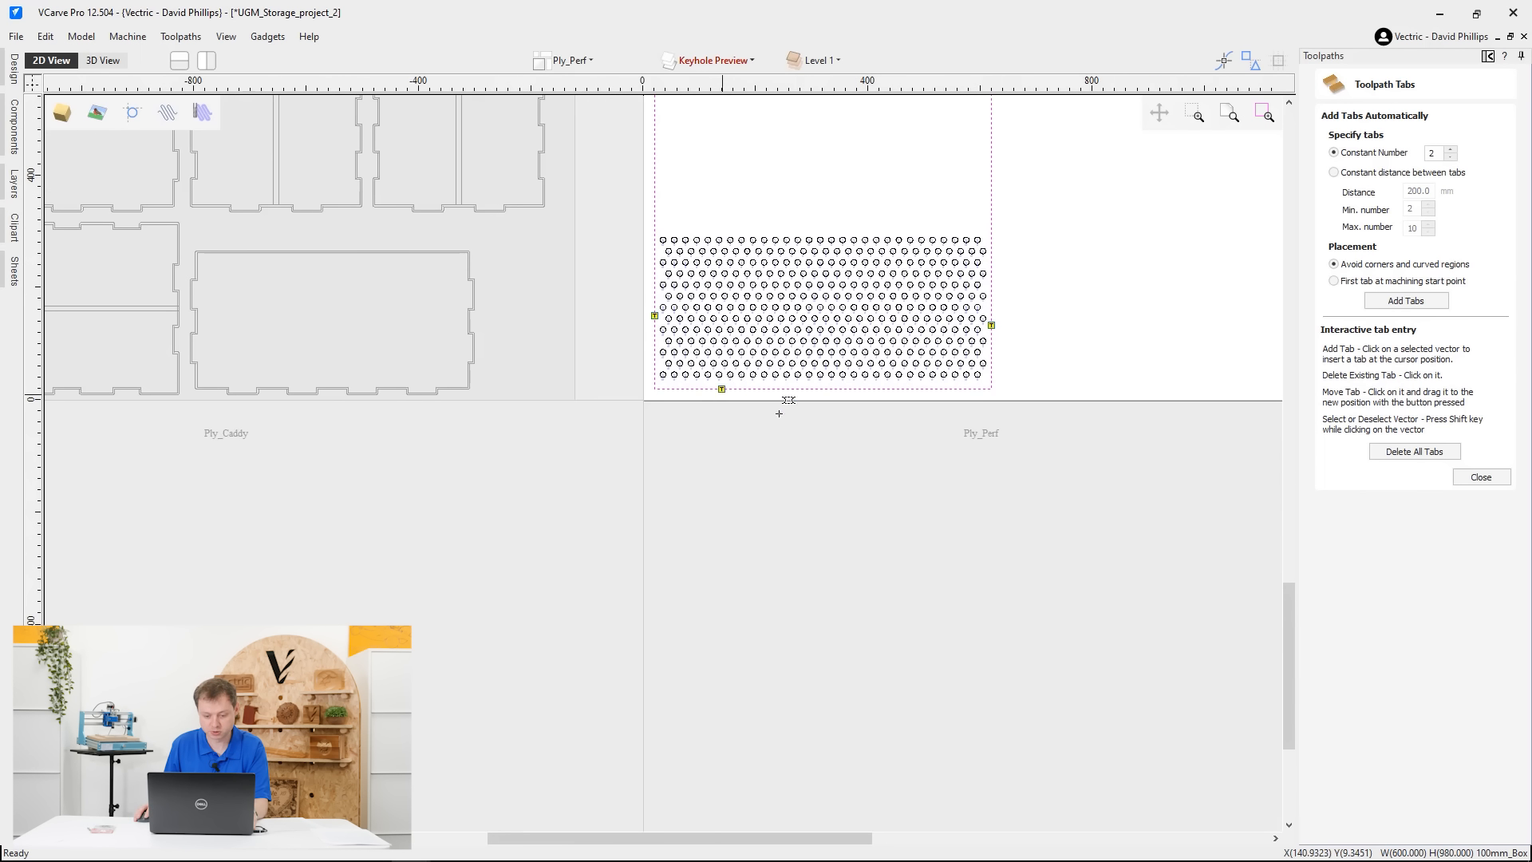
click(921, 388)
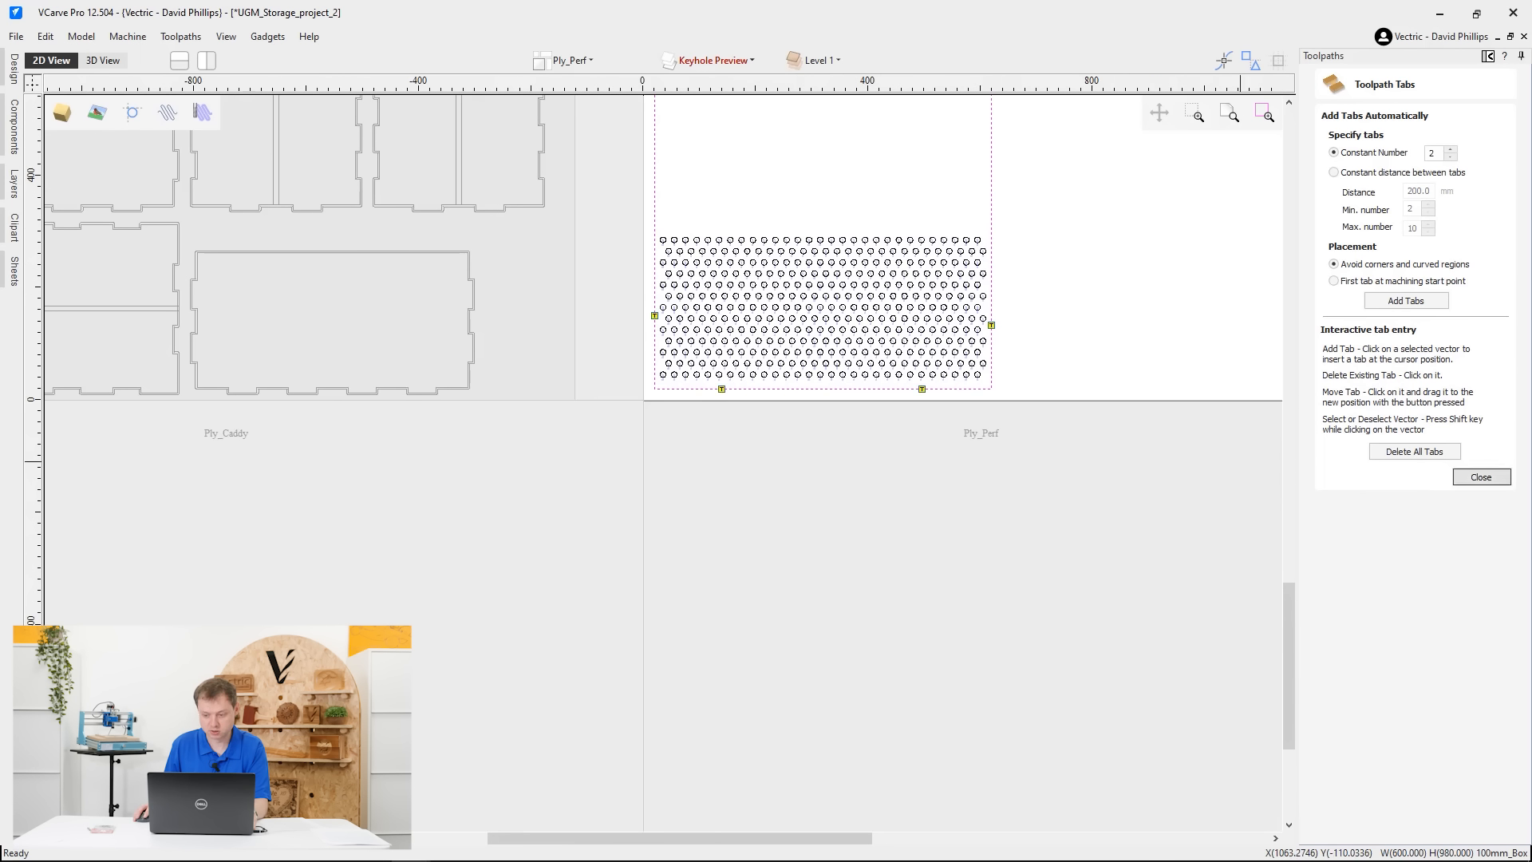
click(1481, 477)
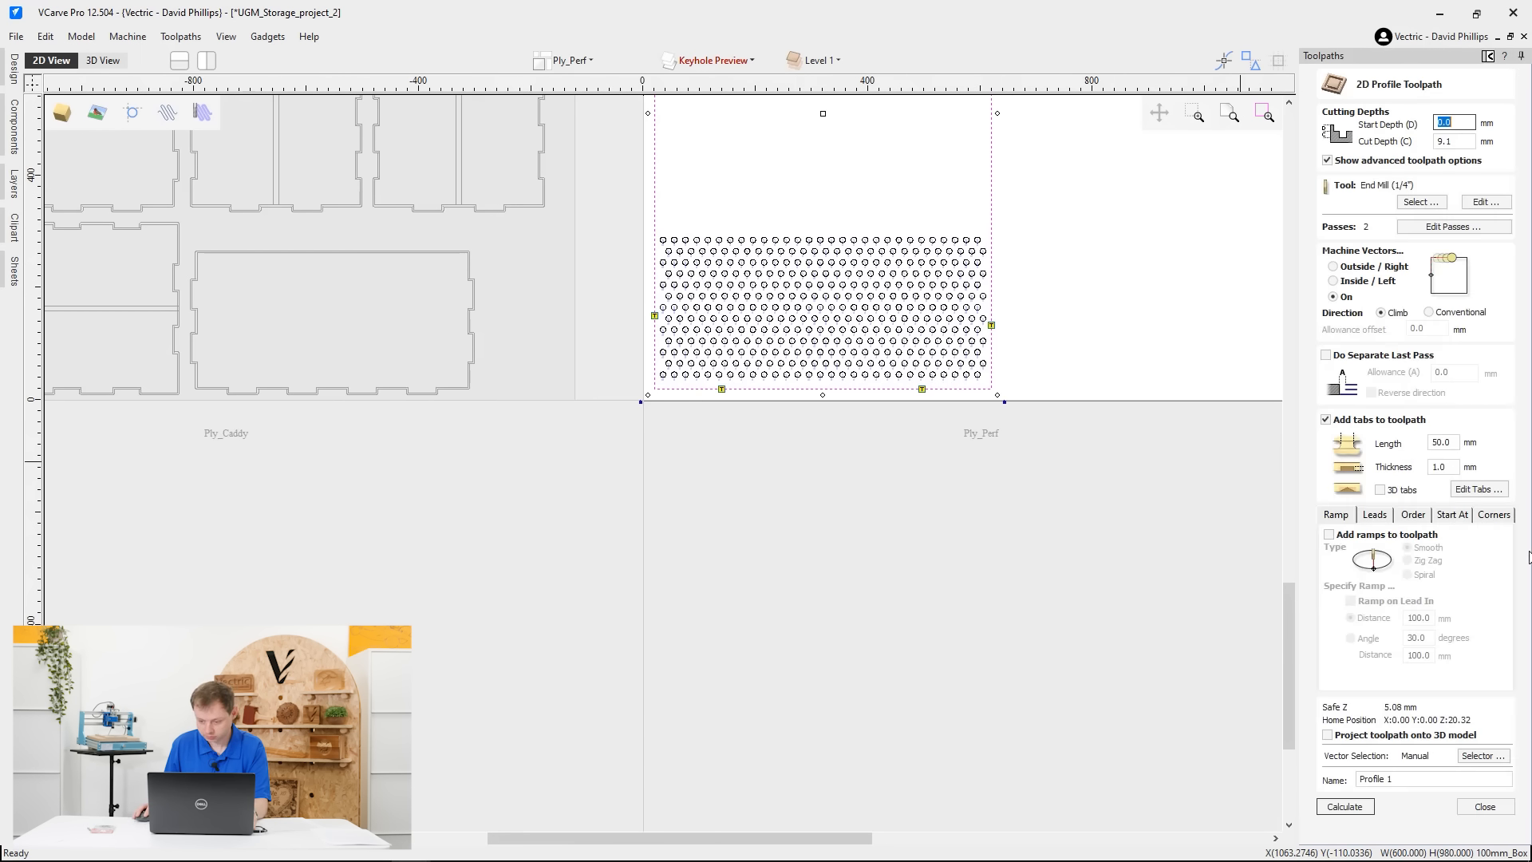
Add smooth ramps over a 100 mm distance, name the toolpath Perf_boaed_cutout and calculate it, accepting the cut through the material
click(1338, 520)
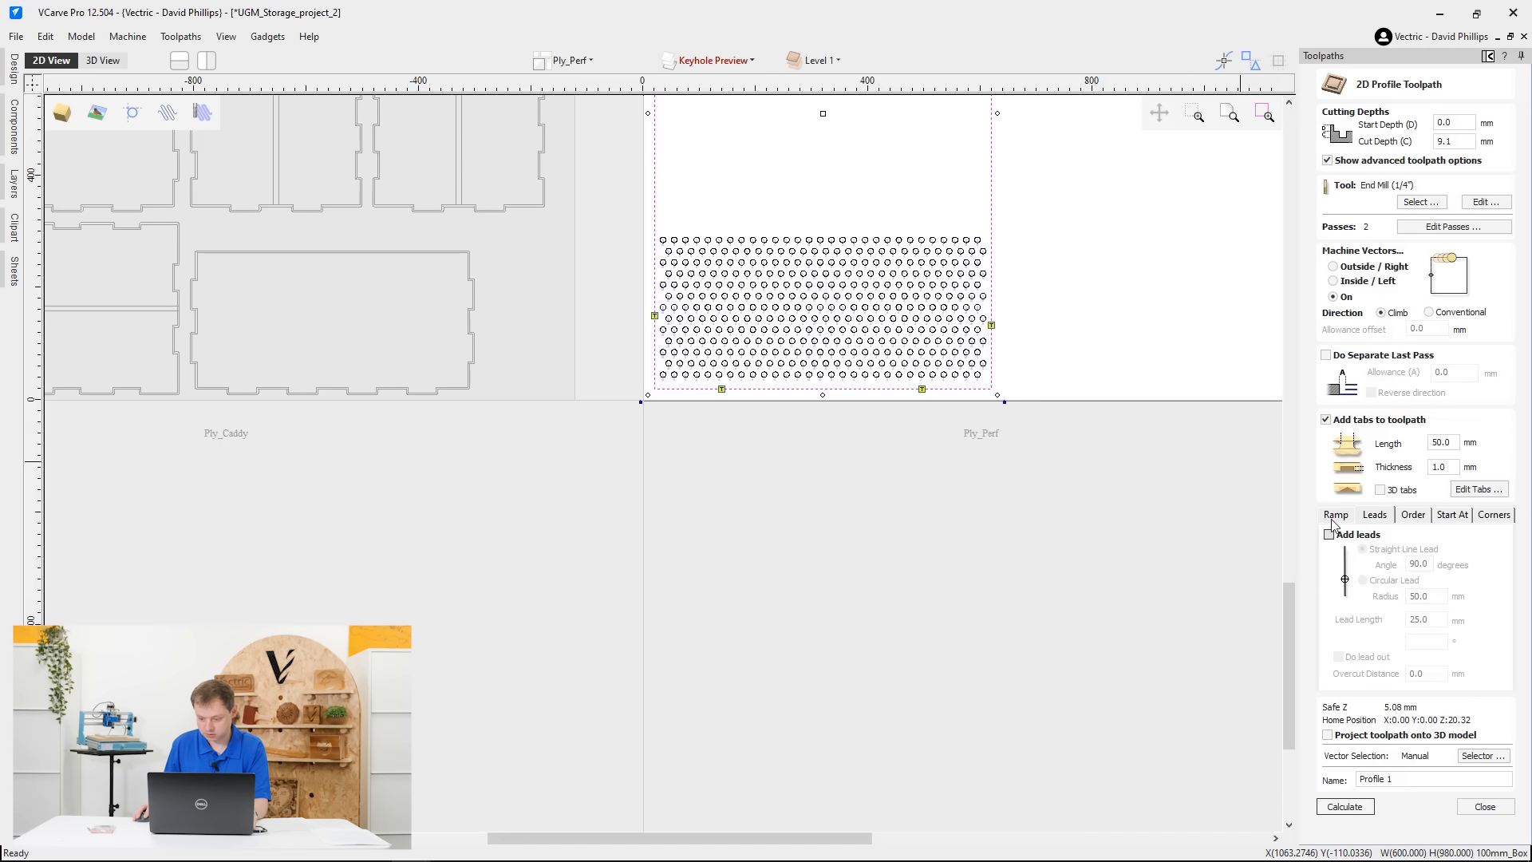
click(1334, 516)
click(1328, 534)
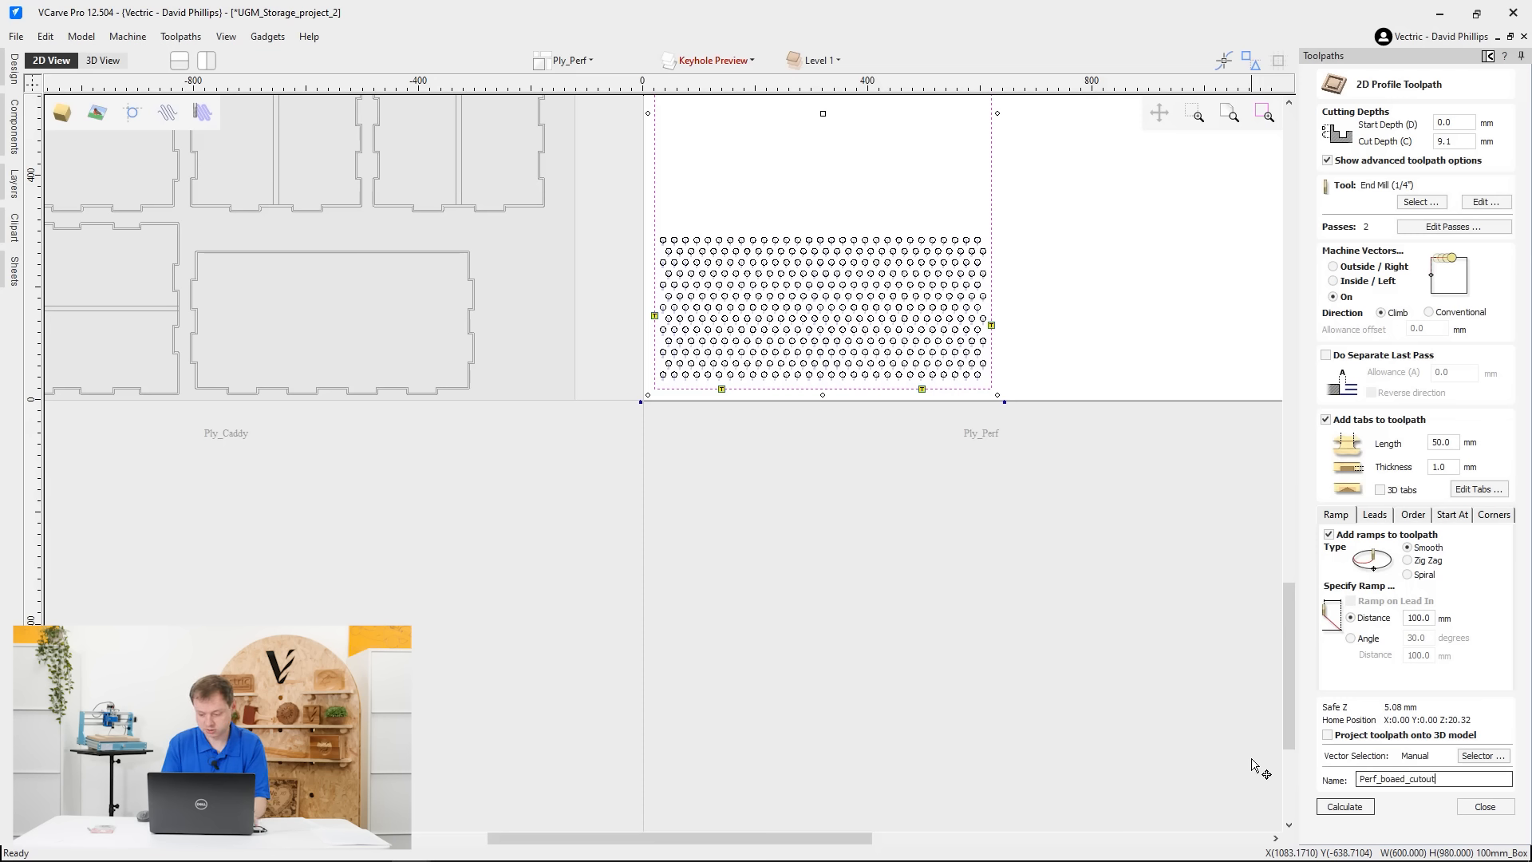
click(1344, 806)
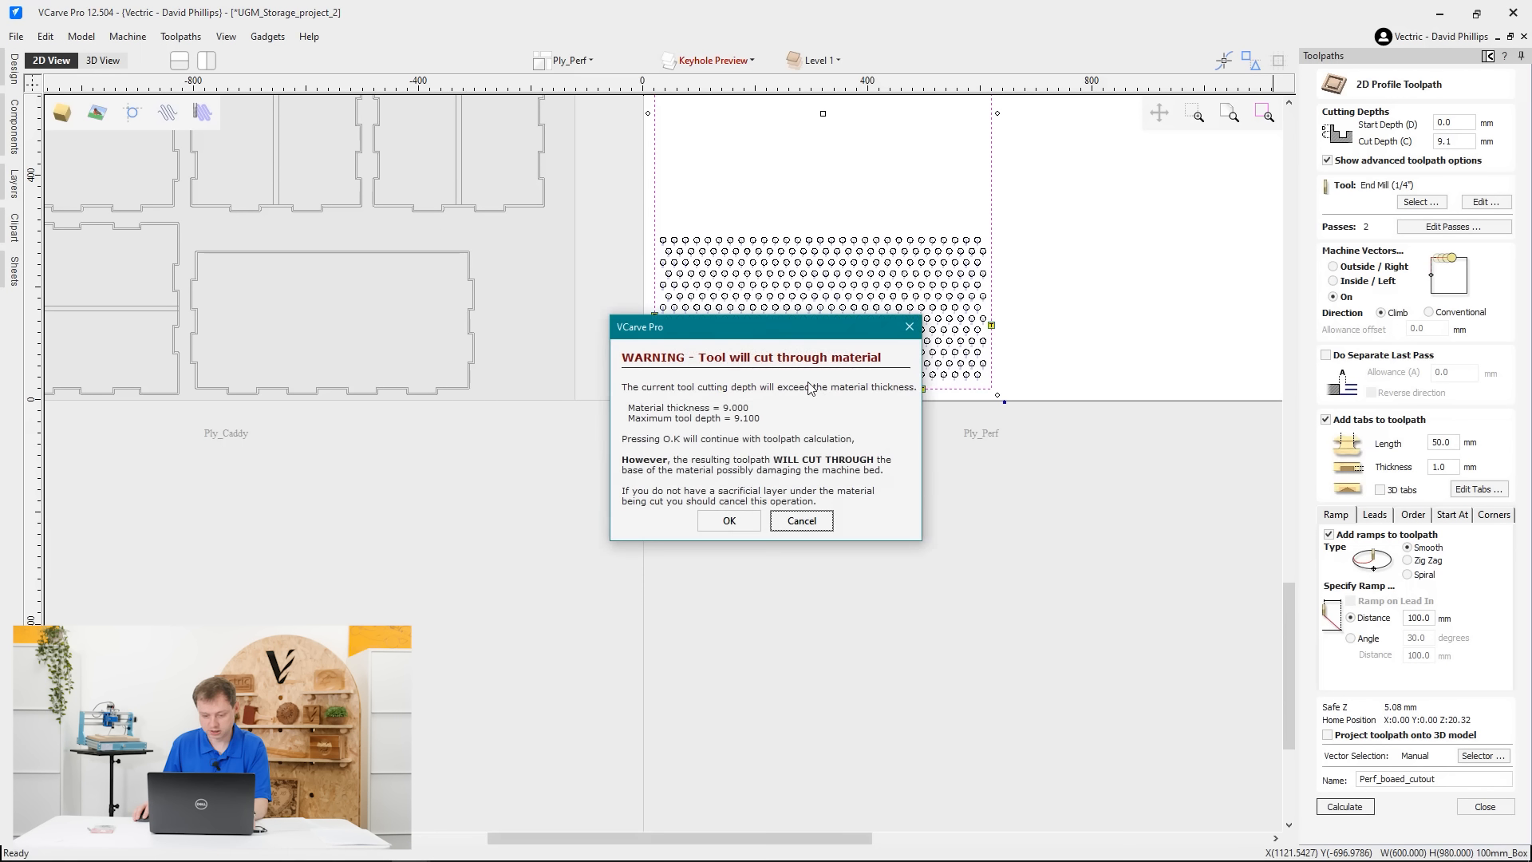
click(738, 522)
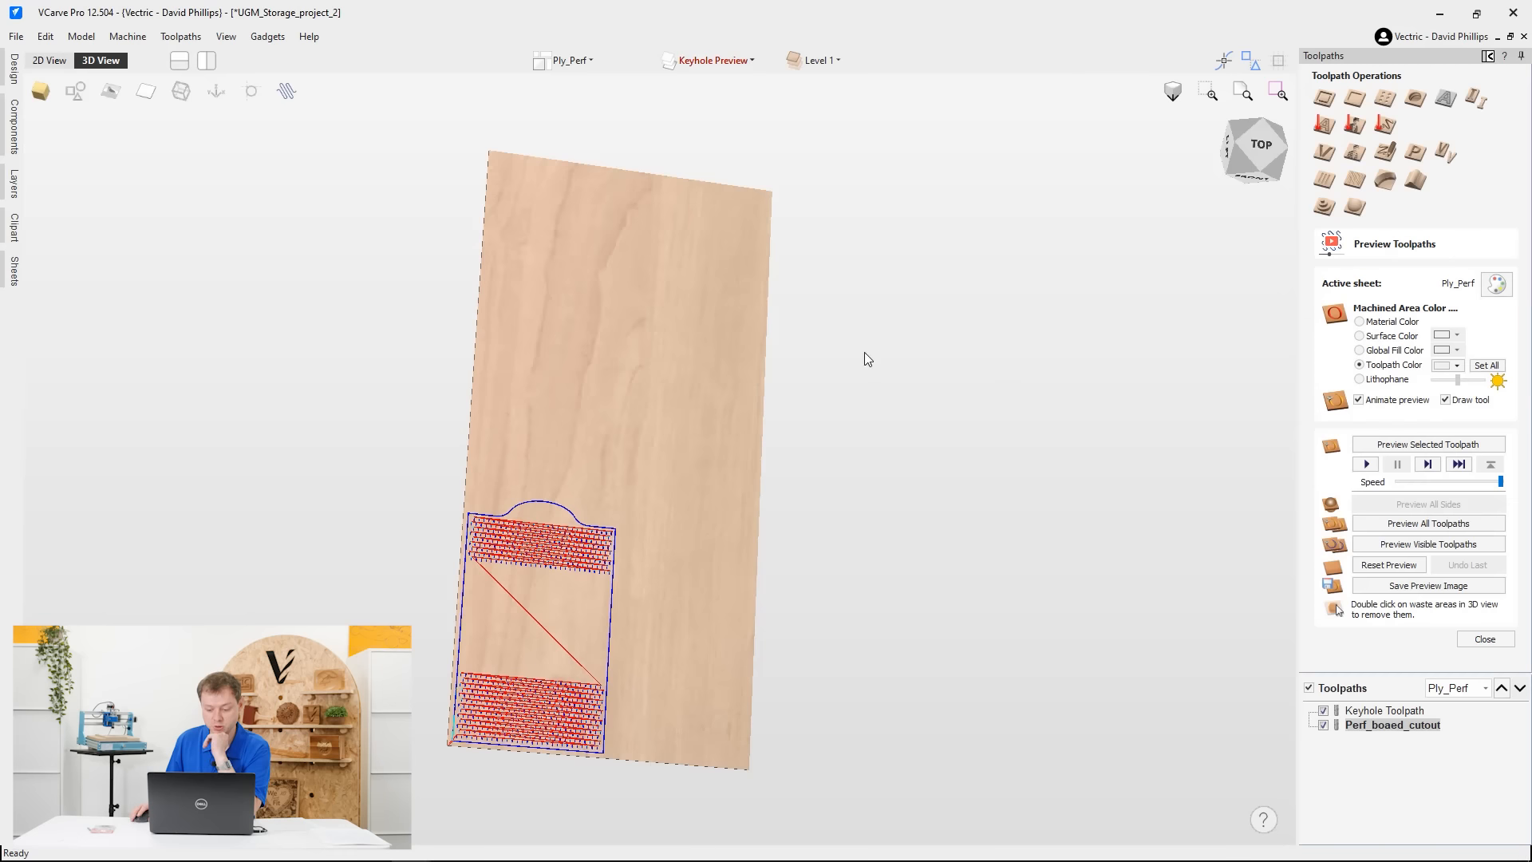
Simulate the keyhole and cutout toolpaths on the panel in 3D, slowing the animation at first and finishing at full speed
scroll(637, 636, up, 2)
middle_drag(639, 635, 692, 423)
drag(610, 504, 579, 557)
scroll(684, 482, up, 3)
drag(681, 481, 520, 434)
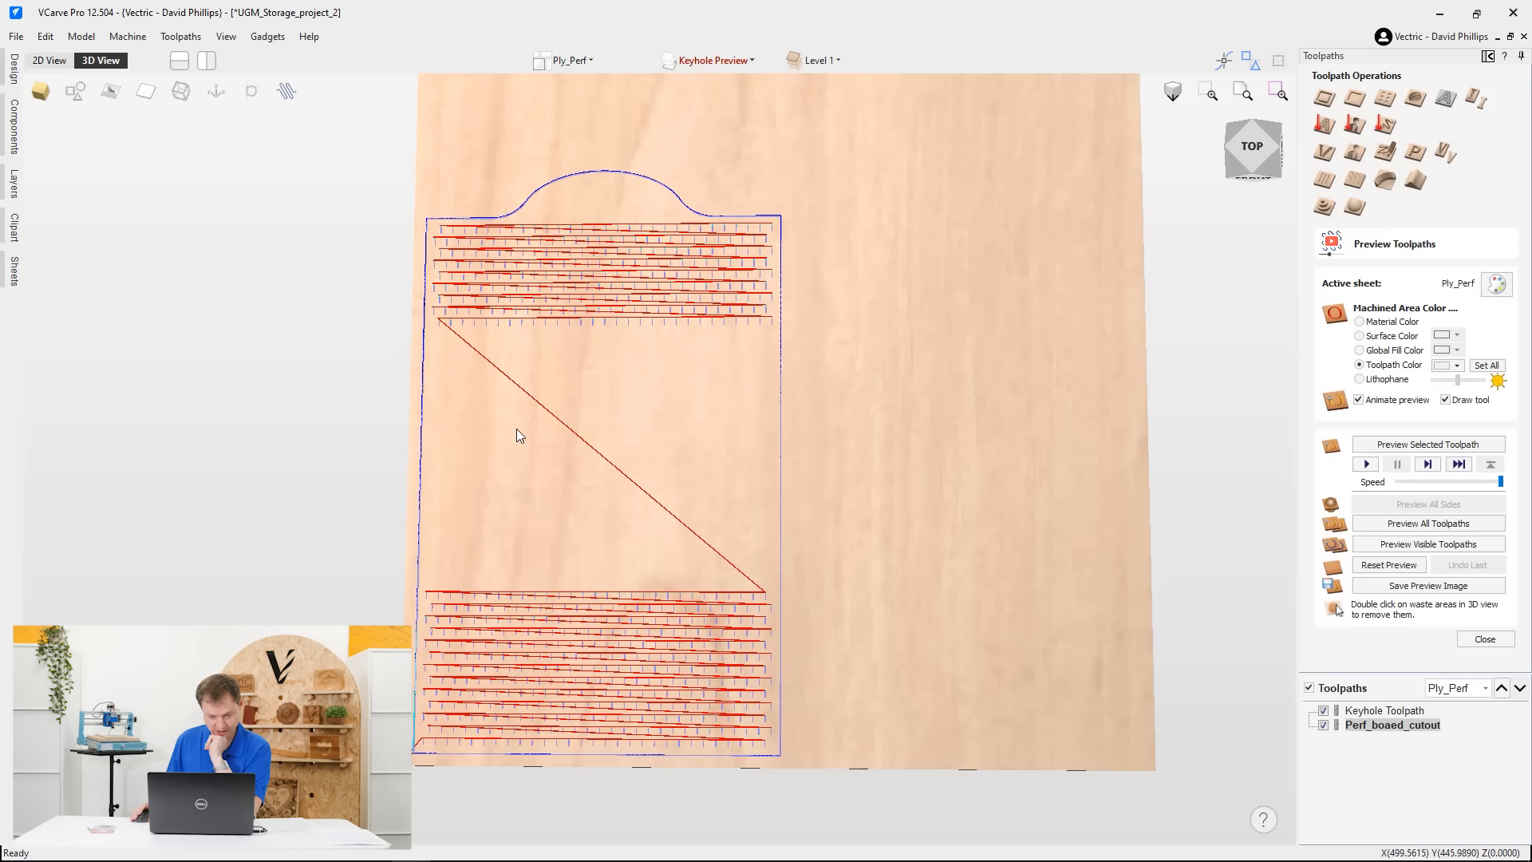
drag(1500, 482, 1488, 481)
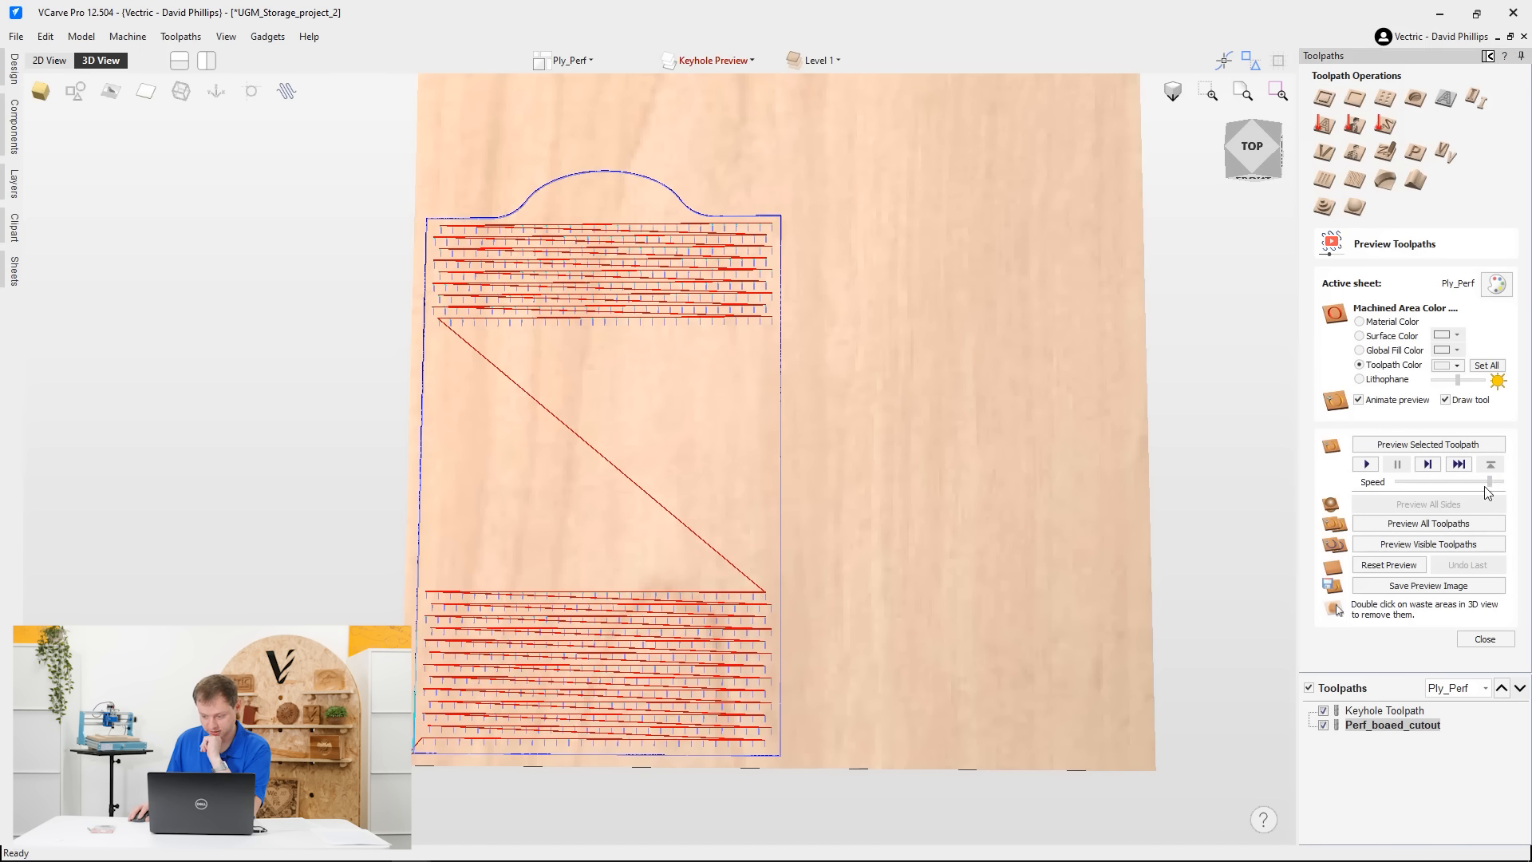
click(1429, 545)
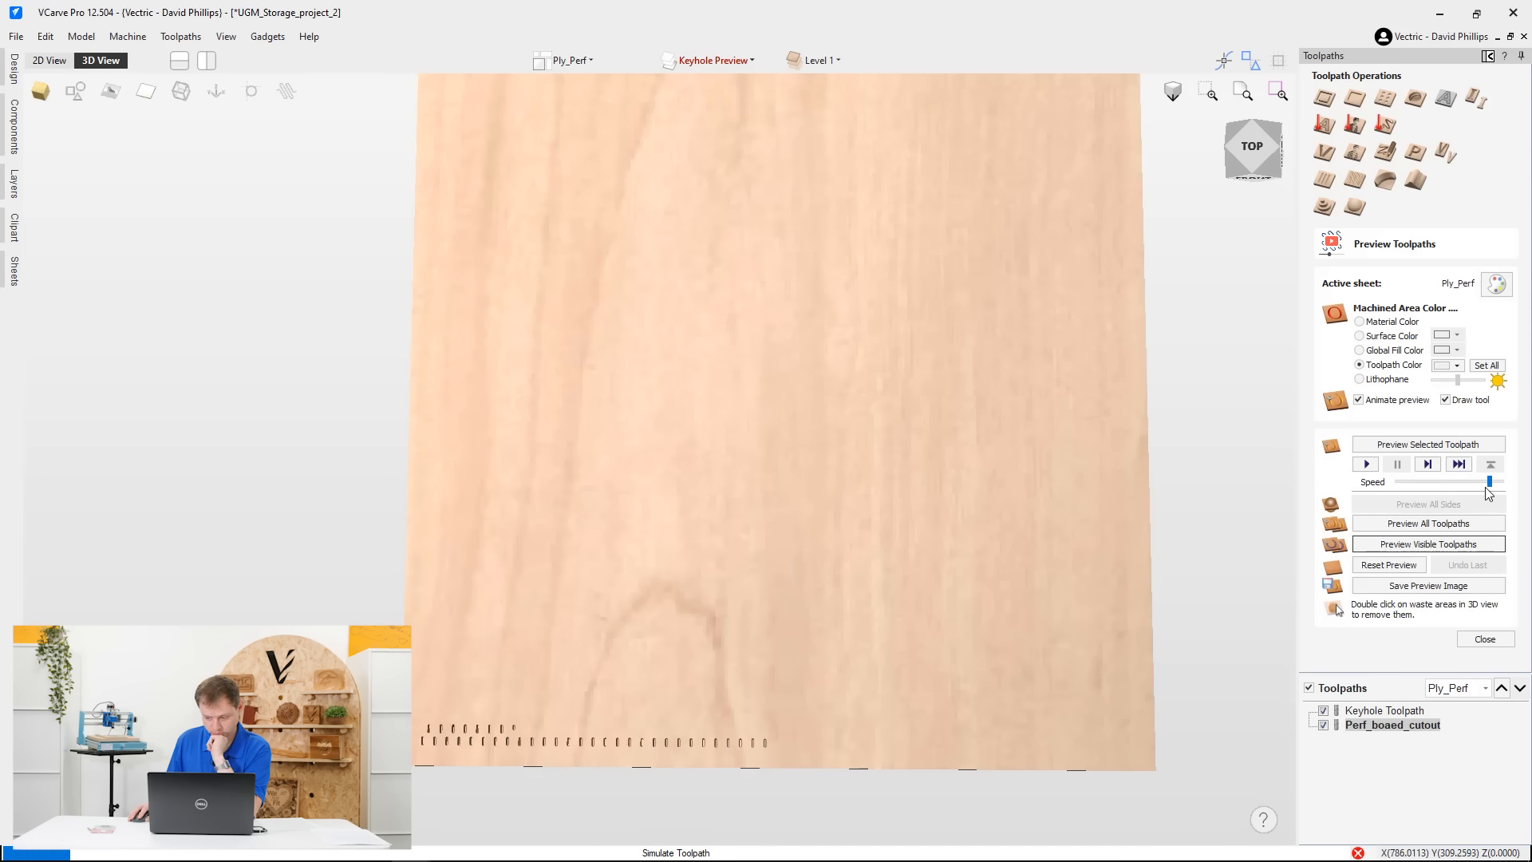
drag(1495, 489, 1500, 492)
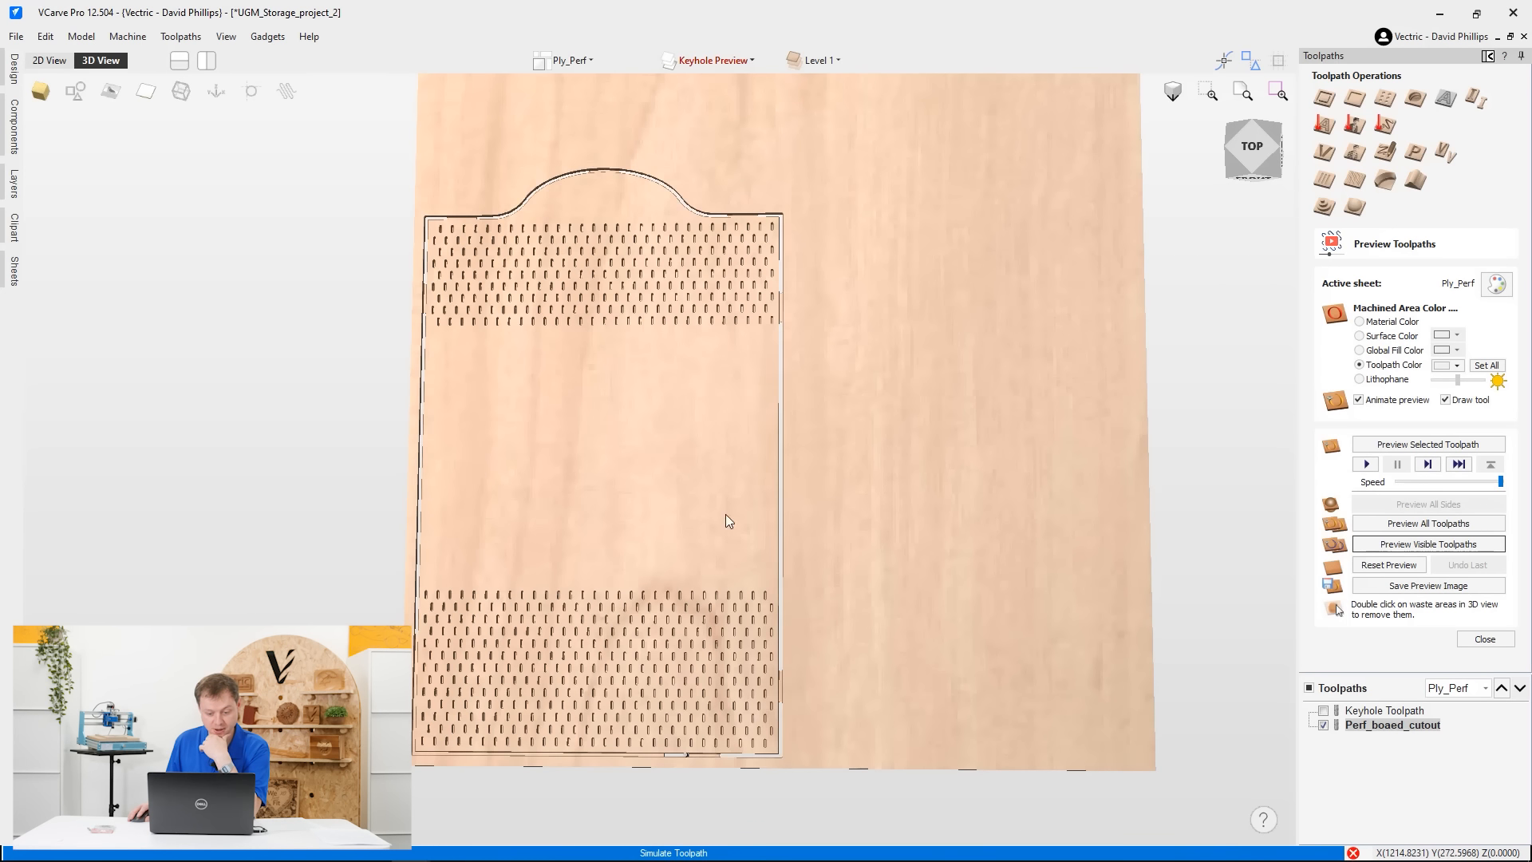
Inspect the simulated keyhole slots, outline cut and tabs across the panel, then close the preview and return to the 2D sheet layout
drag(721, 537, 774, 550)
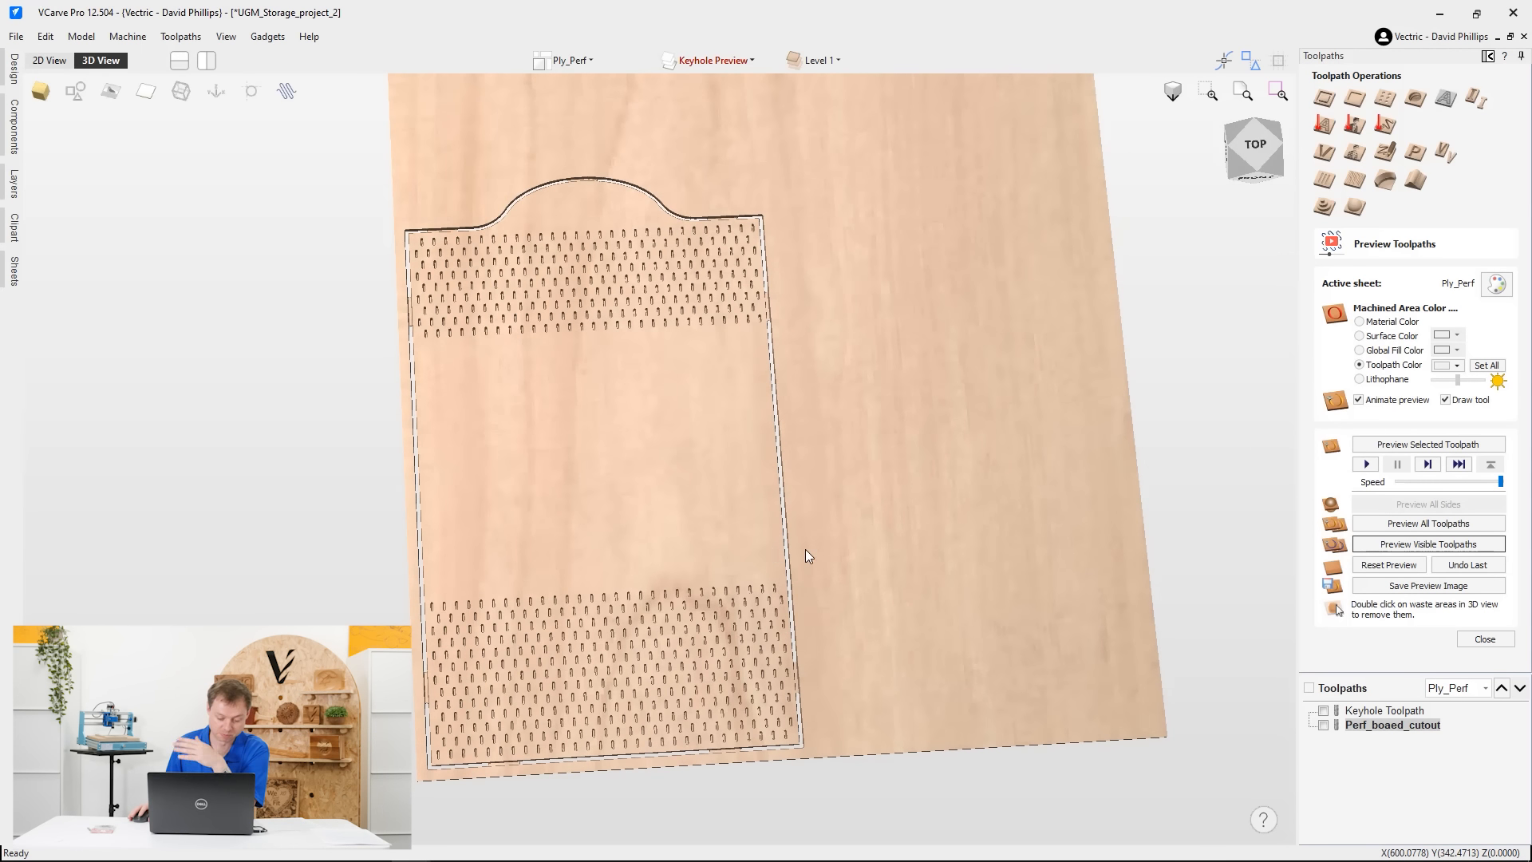
scroll(635, 334, up, 5)
drag(742, 418, 722, 479)
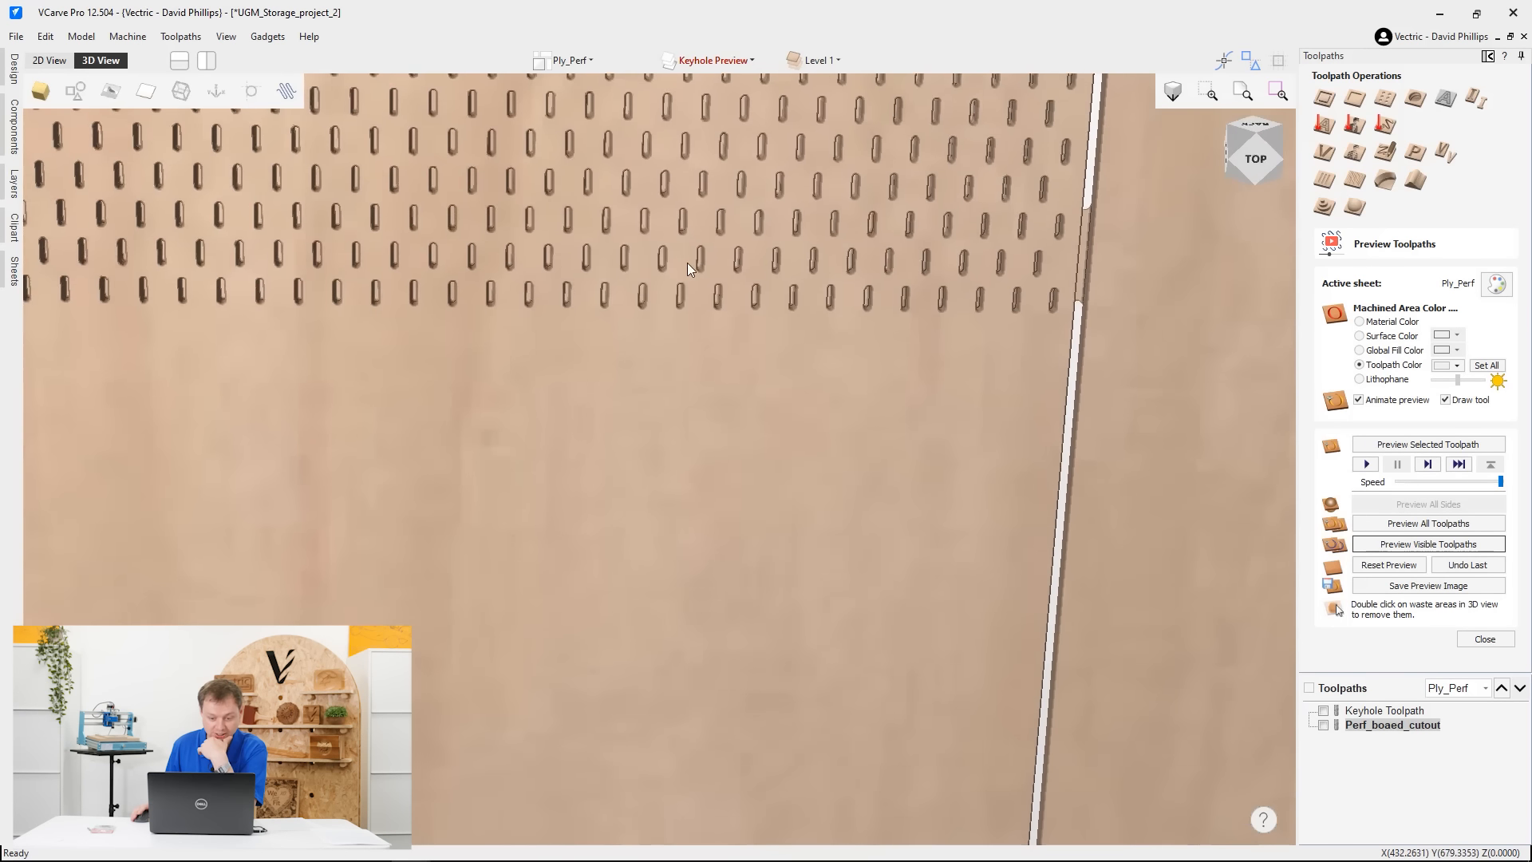
middle_drag(687, 262, 779, 561)
drag(779, 562, 832, 415)
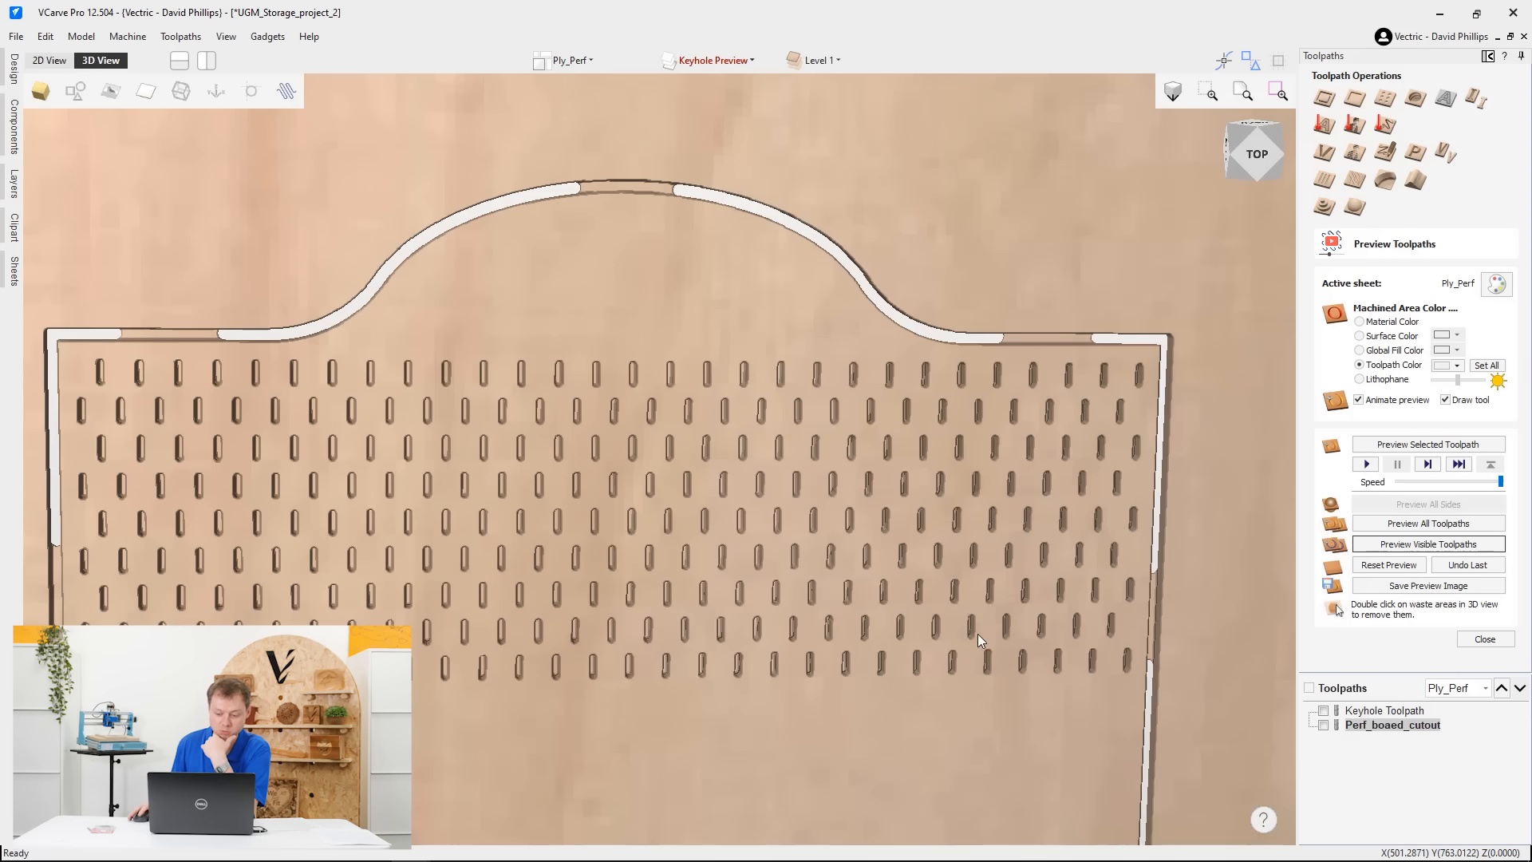
drag(978, 634, 860, 594)
scroll(717, 293, down, 3)
scroll(855, 519, down, 4)
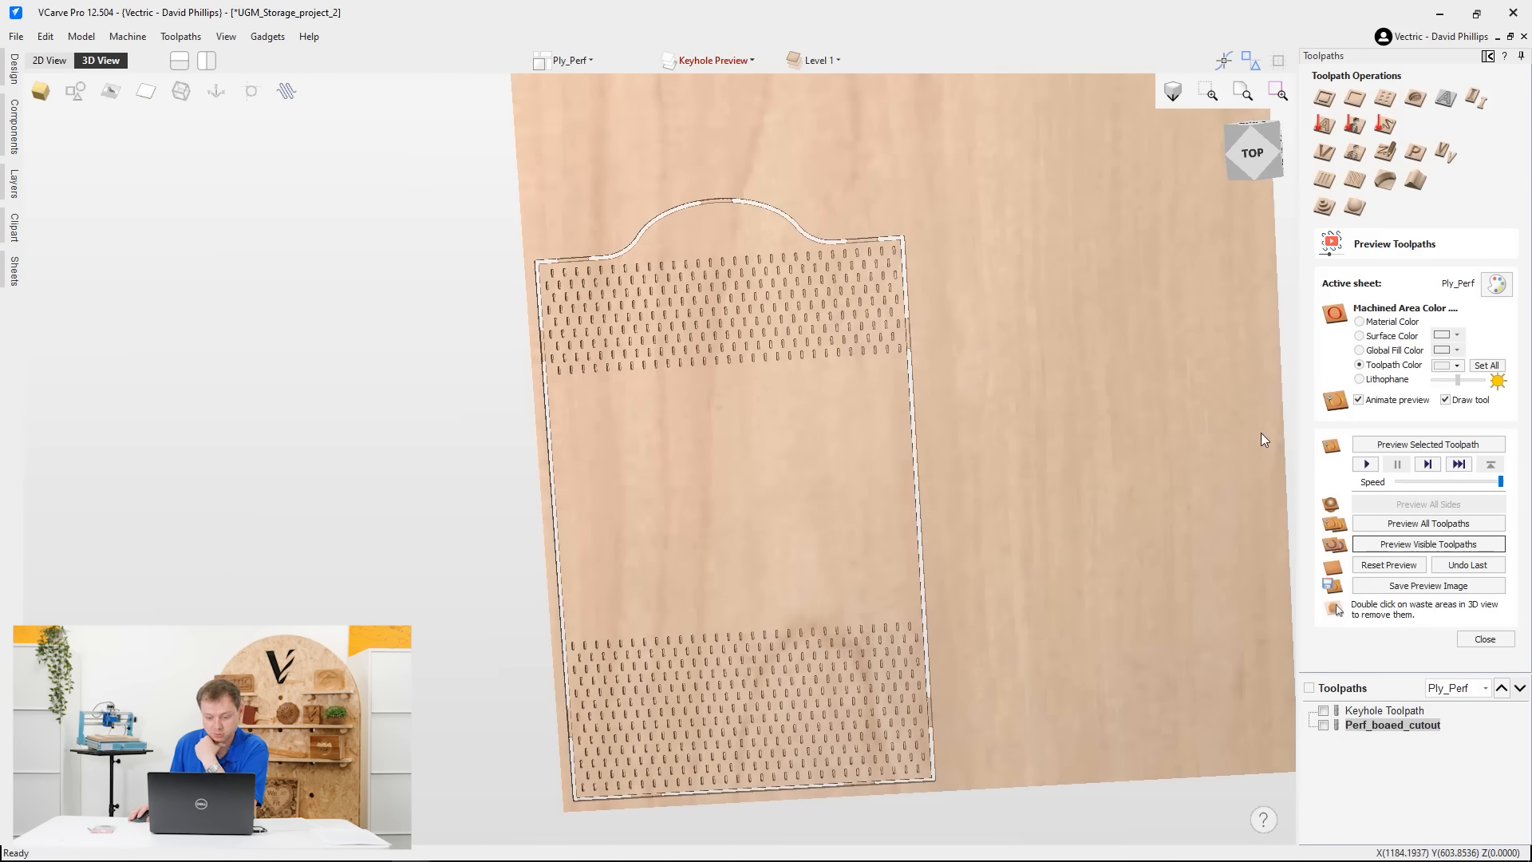
drag(817, 345, 1012, 386)
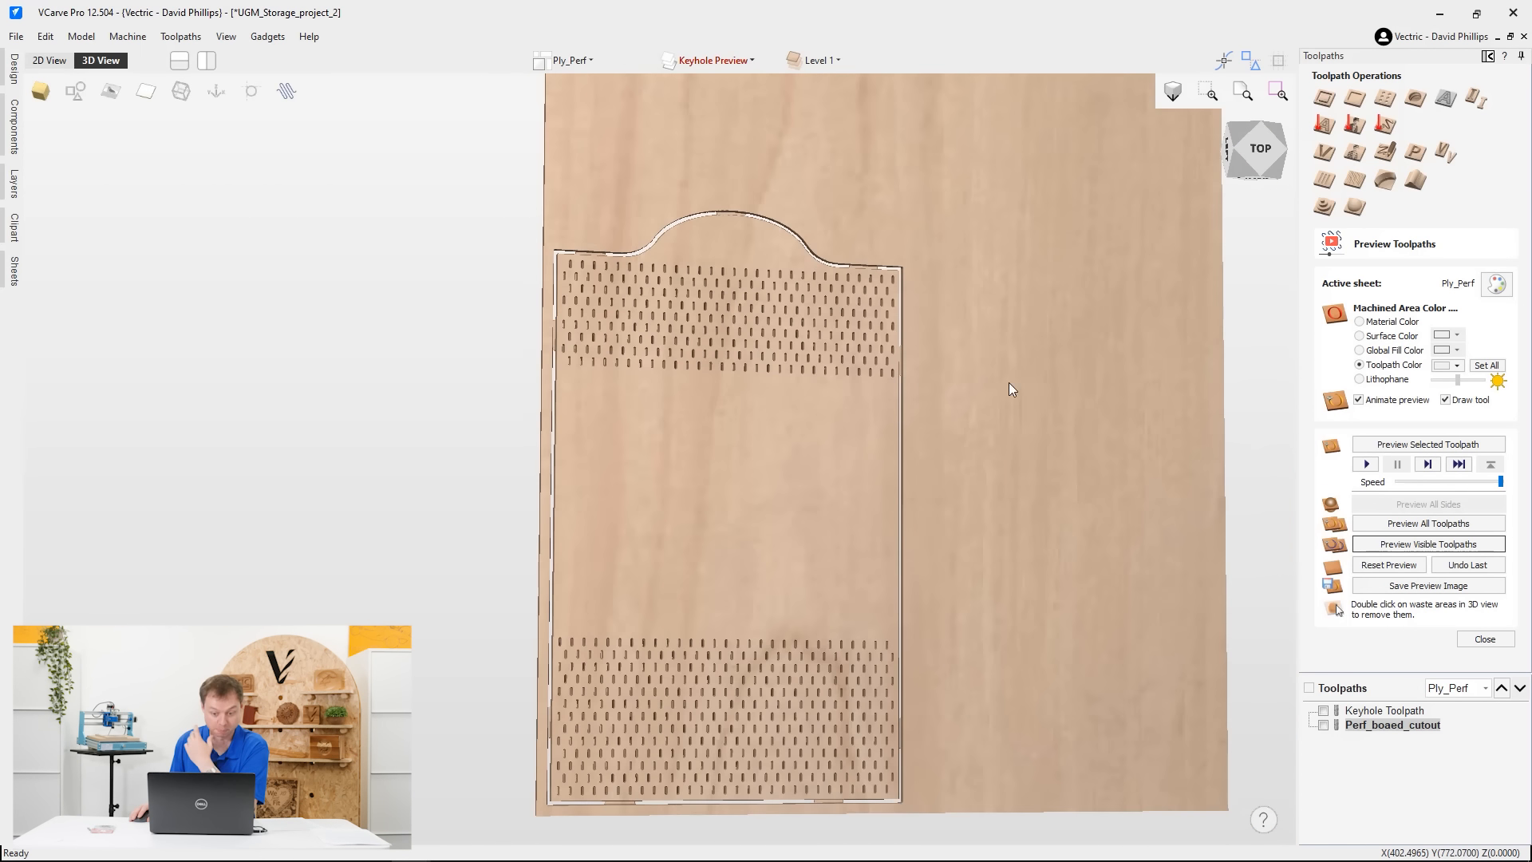
click(1485, 638)
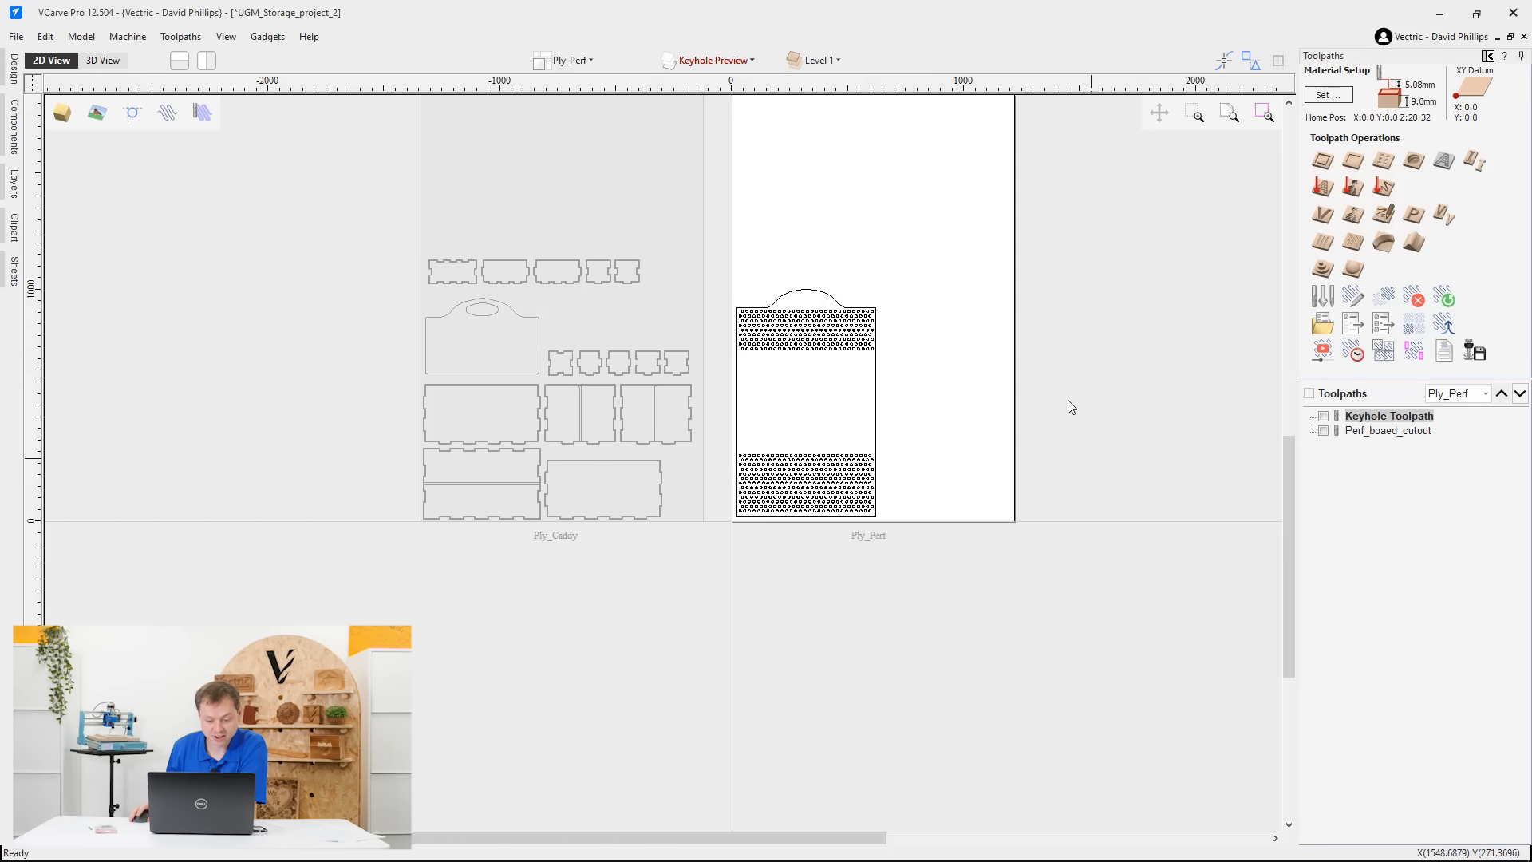
middle_drag(682, 366, 789, 570)
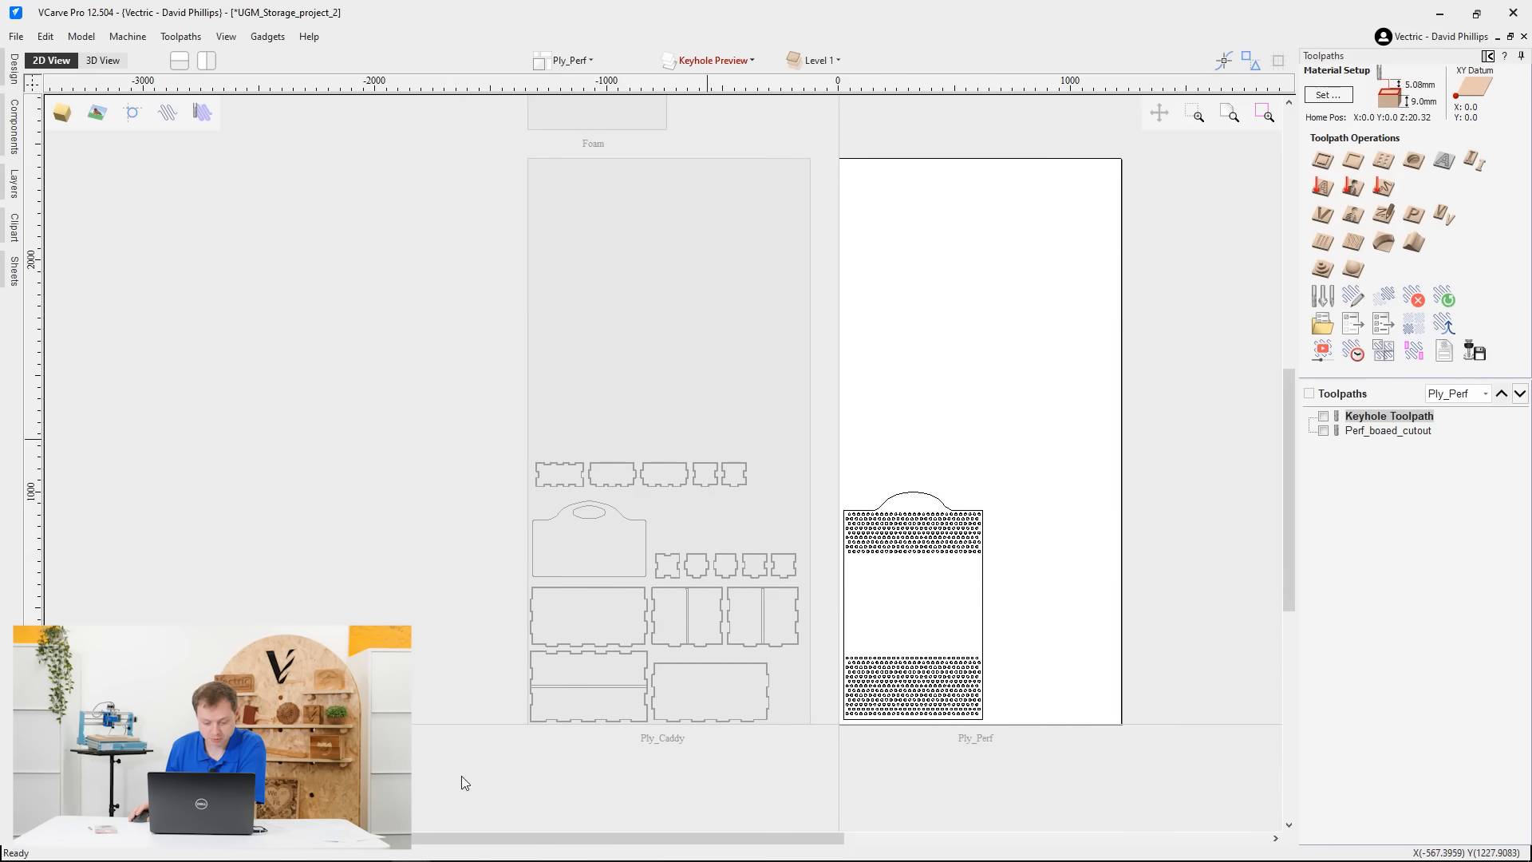
Make the Ply_Caddy sheet with the caddy and small box parts the active sheet
scroll(854, 645, up, 5)
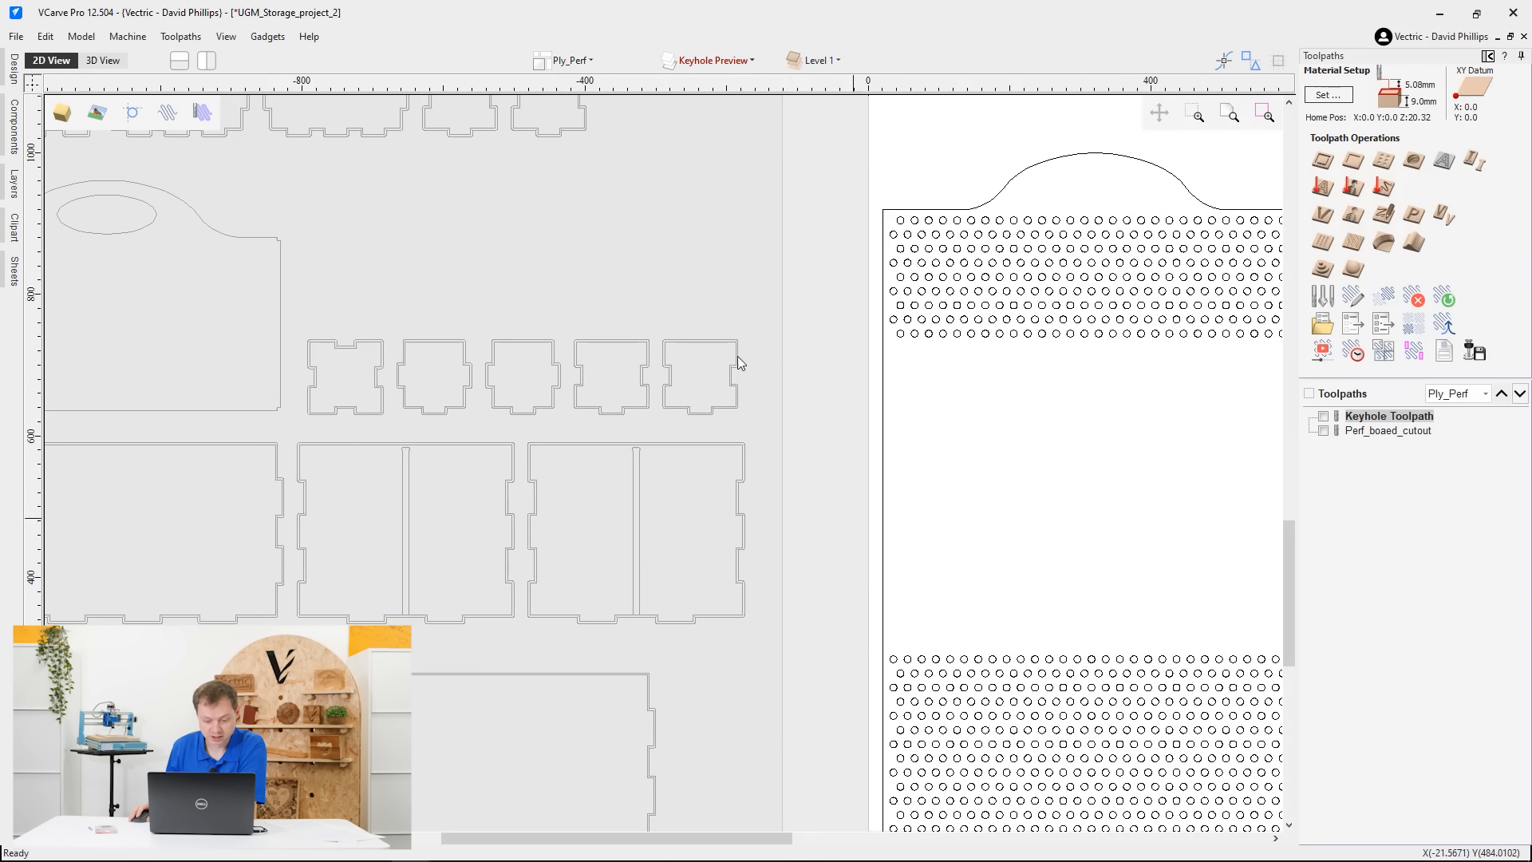
double_click(657, 319)
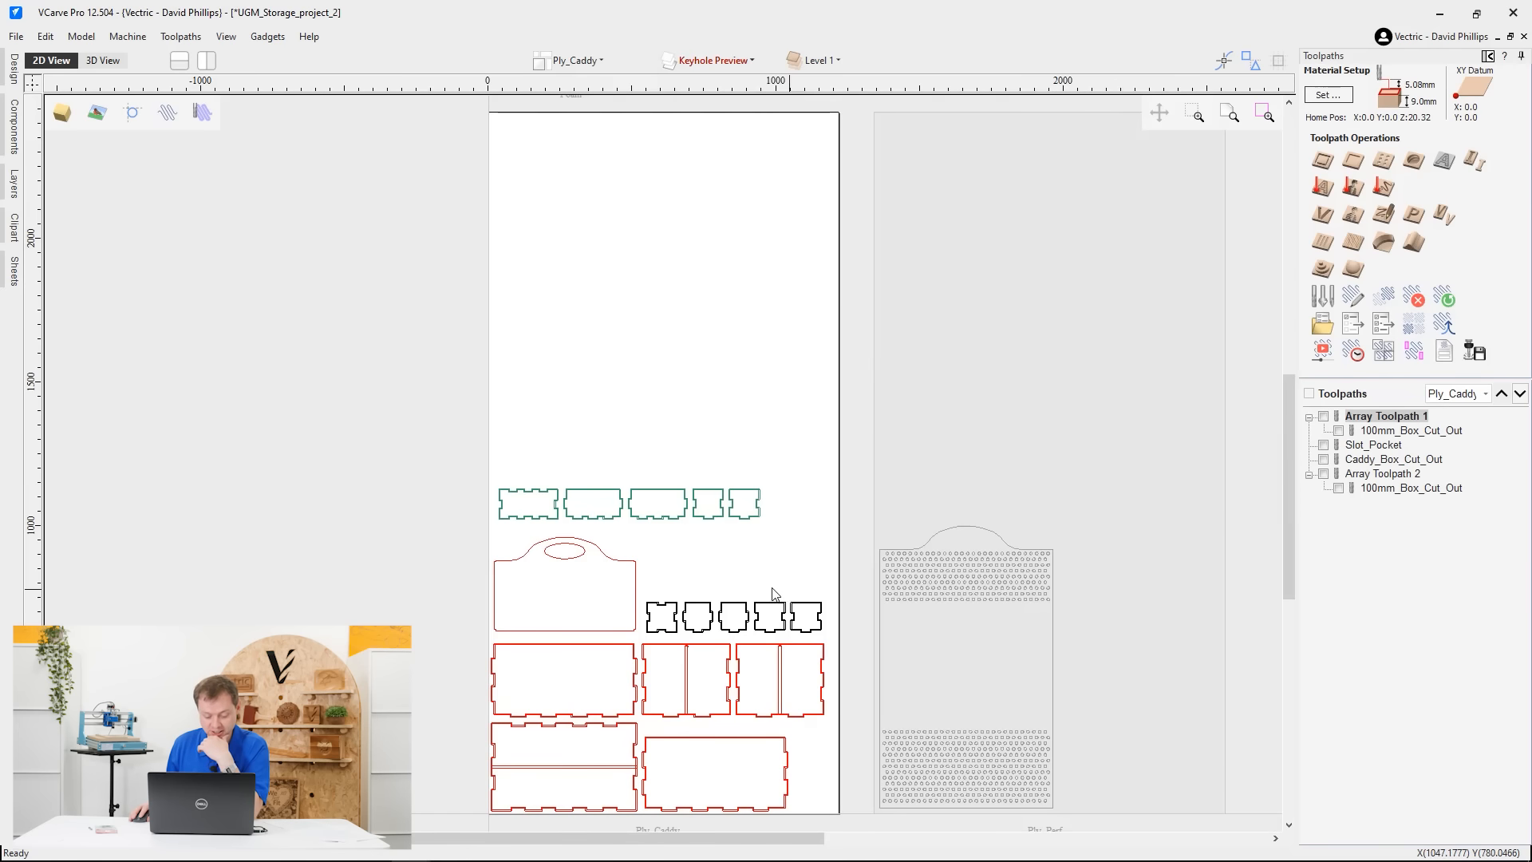
scroll(772, 592, up, 3)
middle_drag(775, 589, 899, 290)
middle_drag(936, 544, 882, 403)
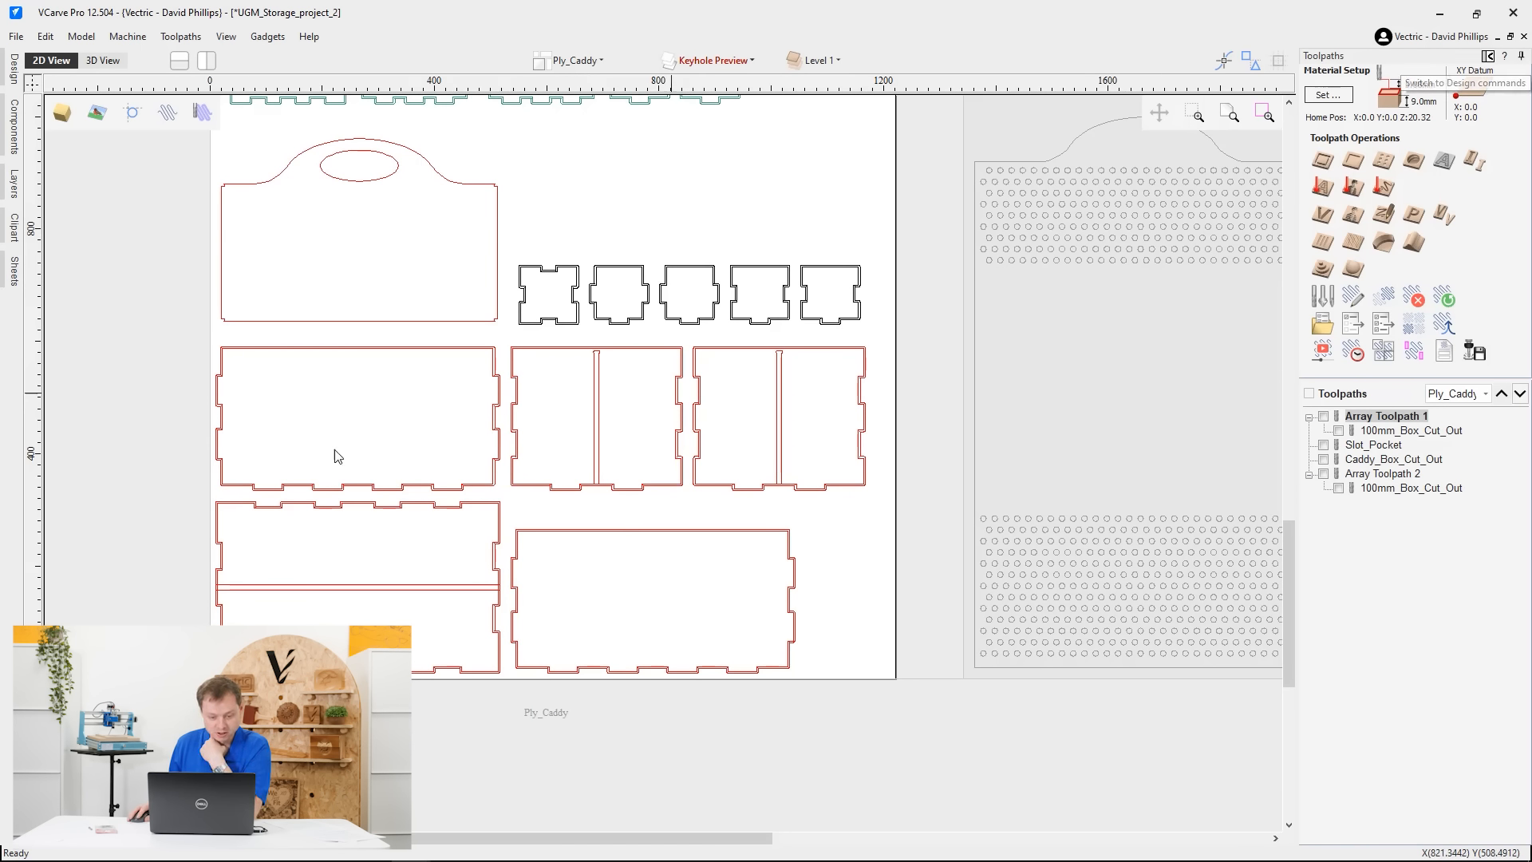
Browse the Image to logo folder through the vector import, previewing the hand sketches and their cleaned-up logo images, then cancel the import
click(16, 36)
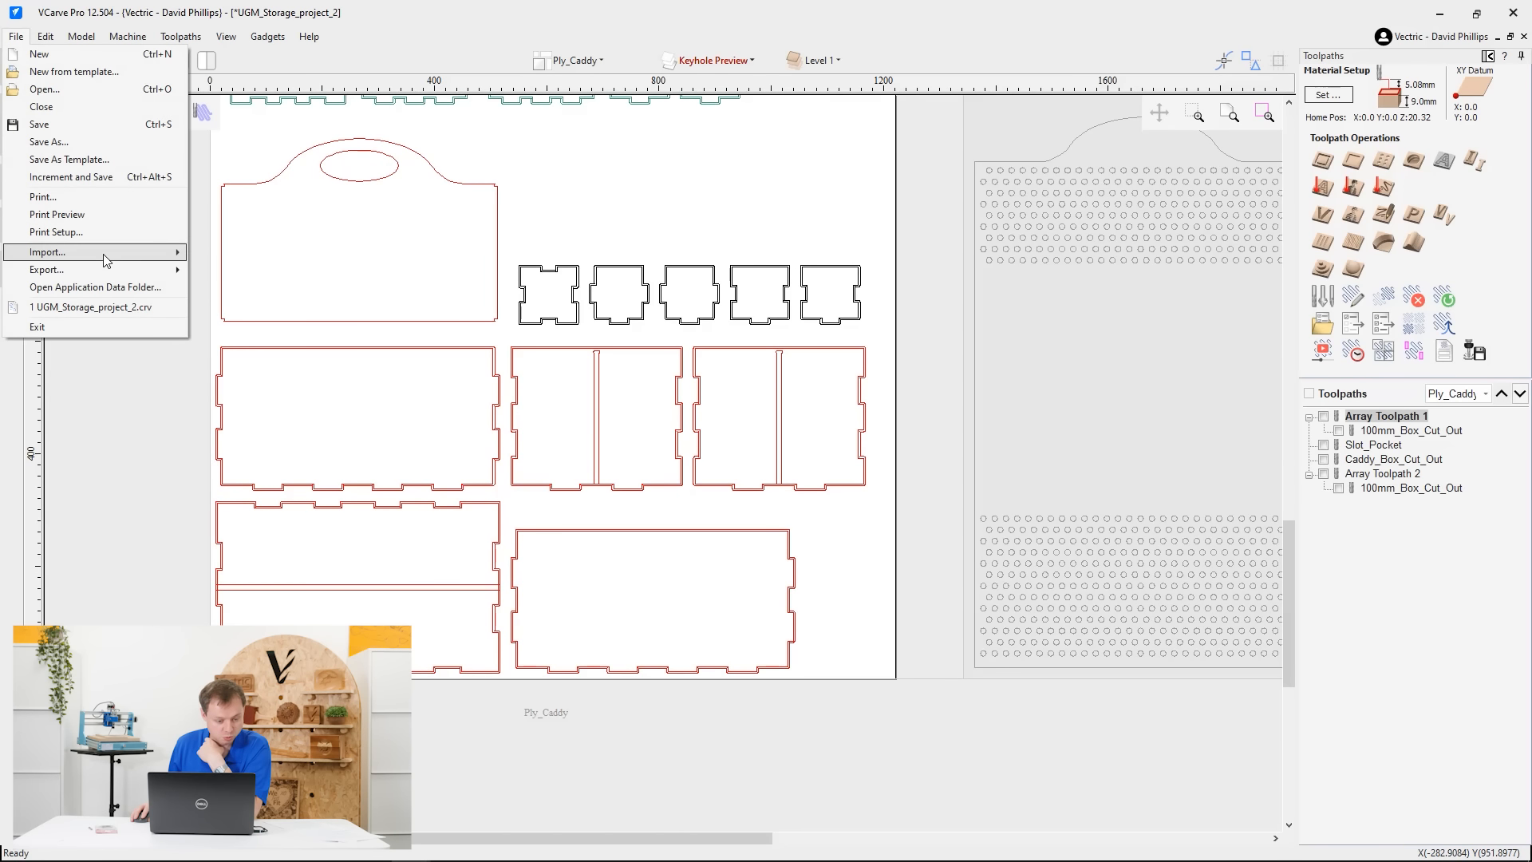
mouse_move(102, 252)
click(231, 253)
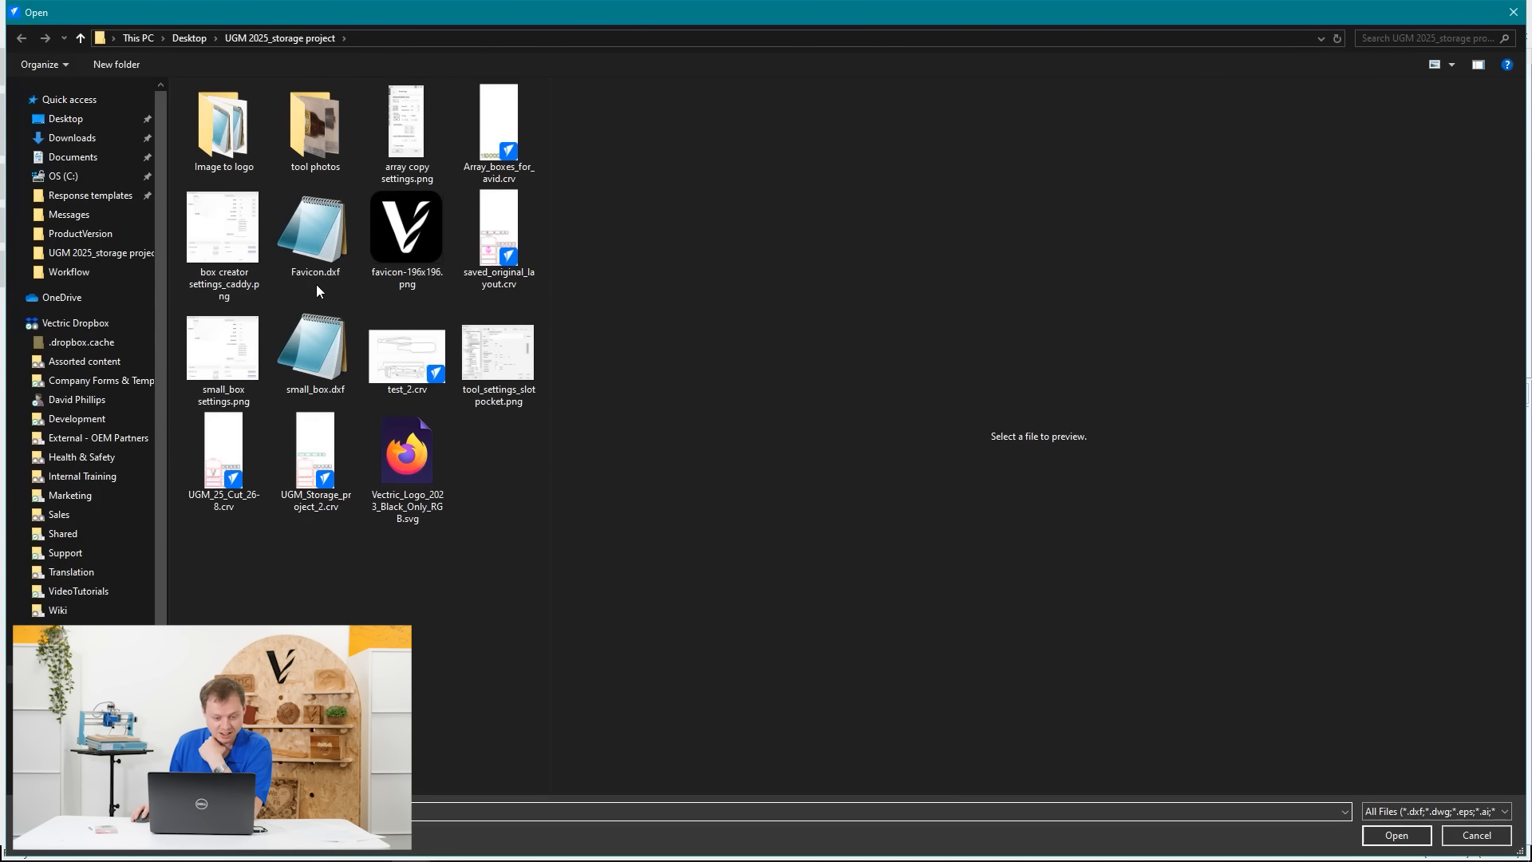
double_click(223, 127)
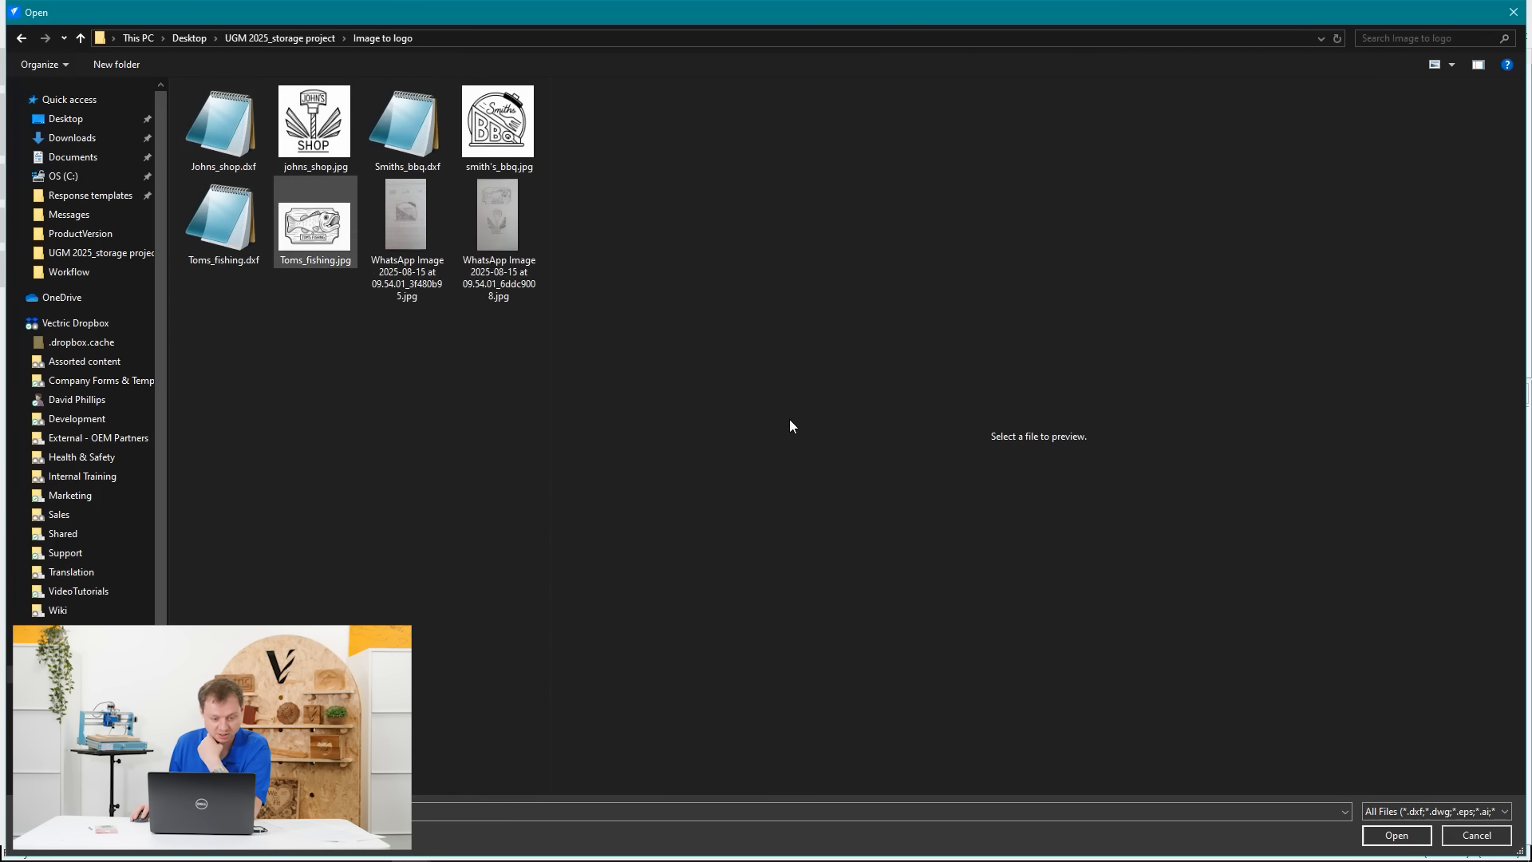
click(523, 205)
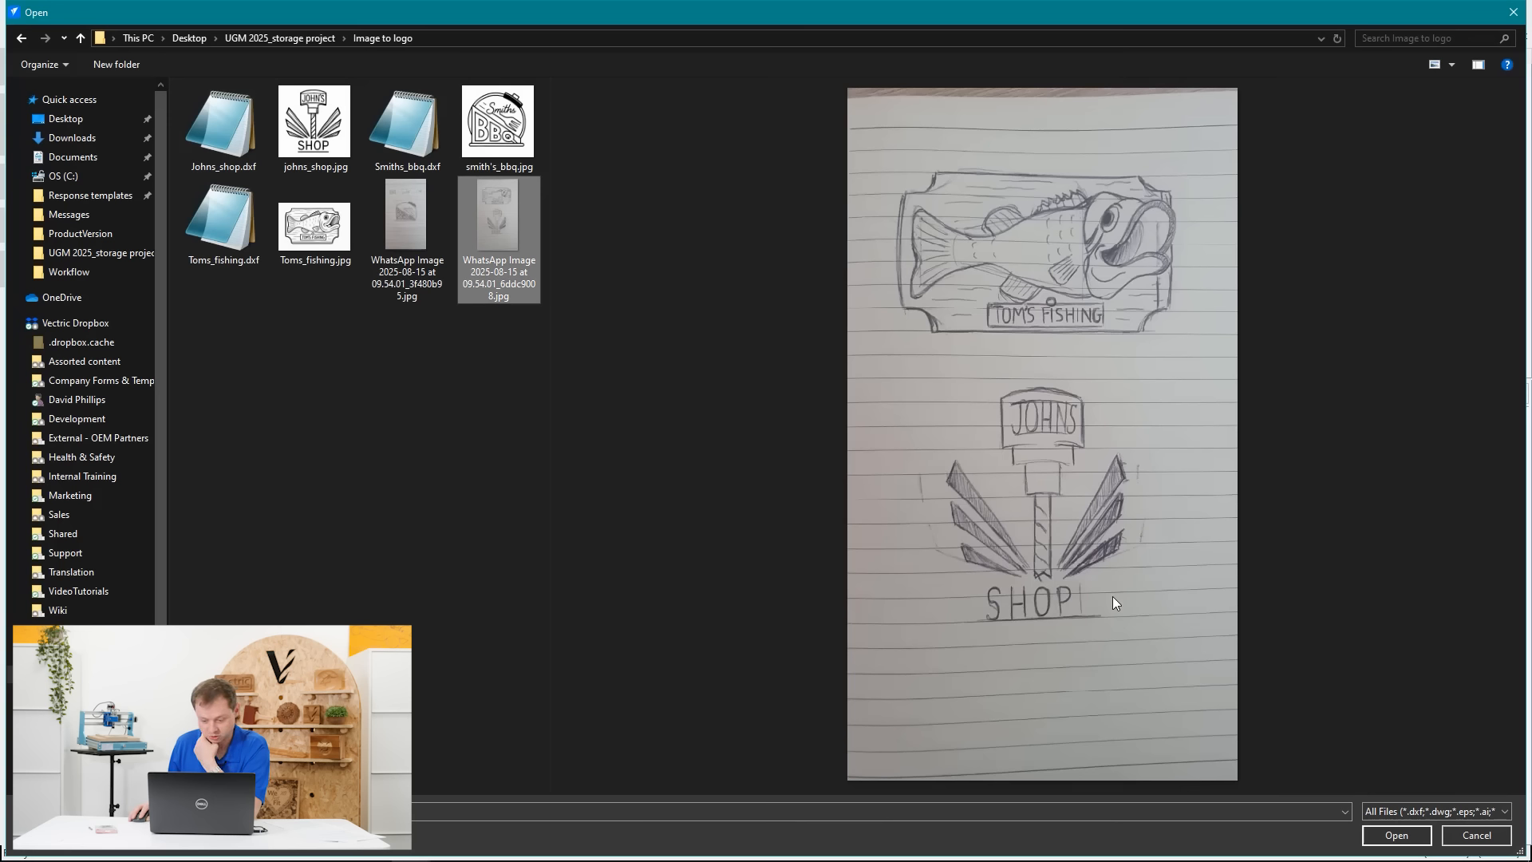
click(395, 212)
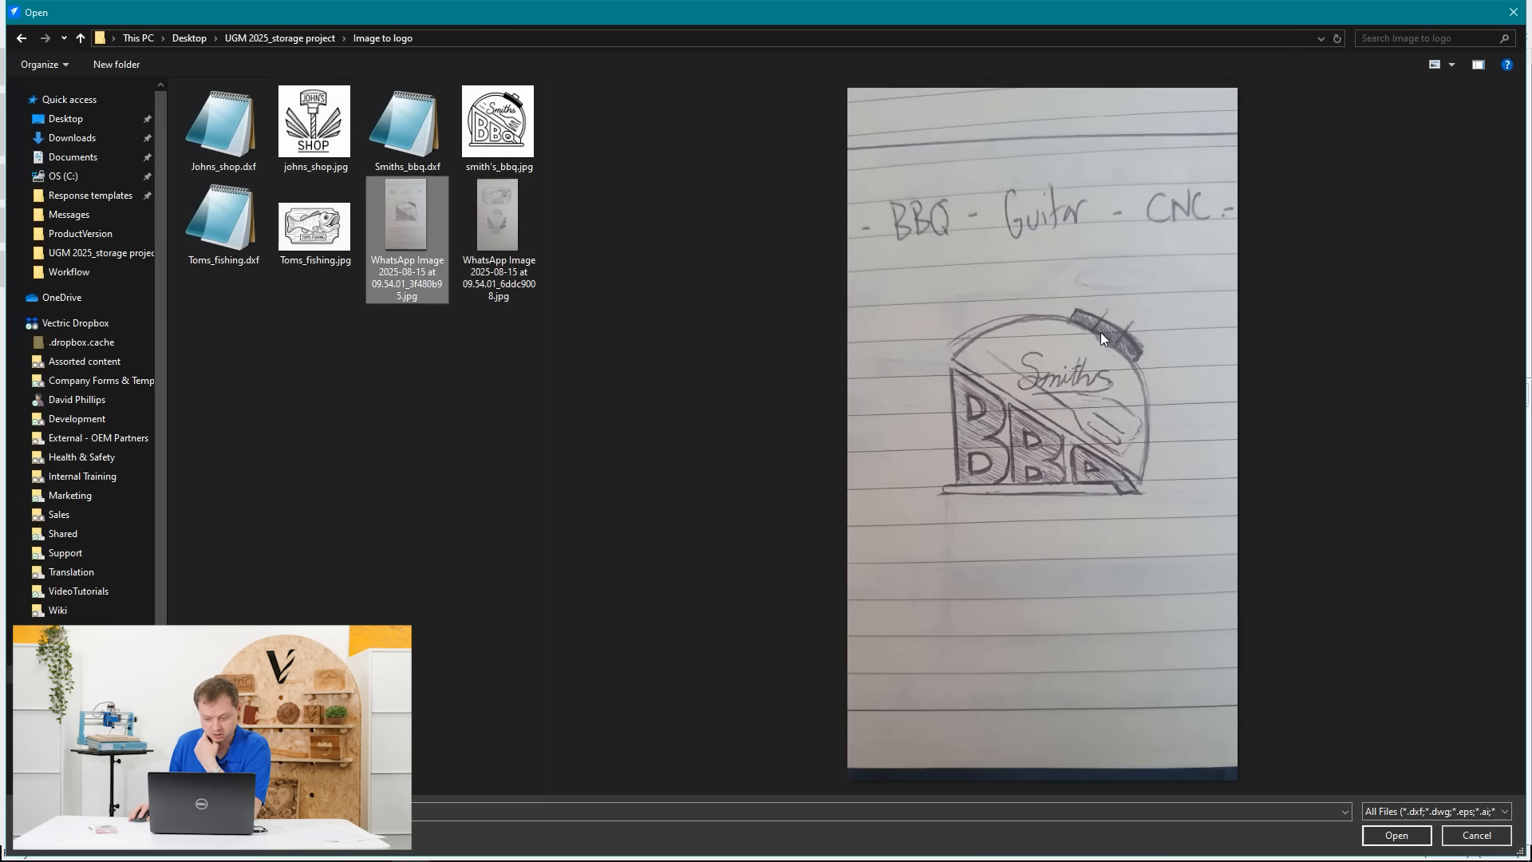
click(524, 126)
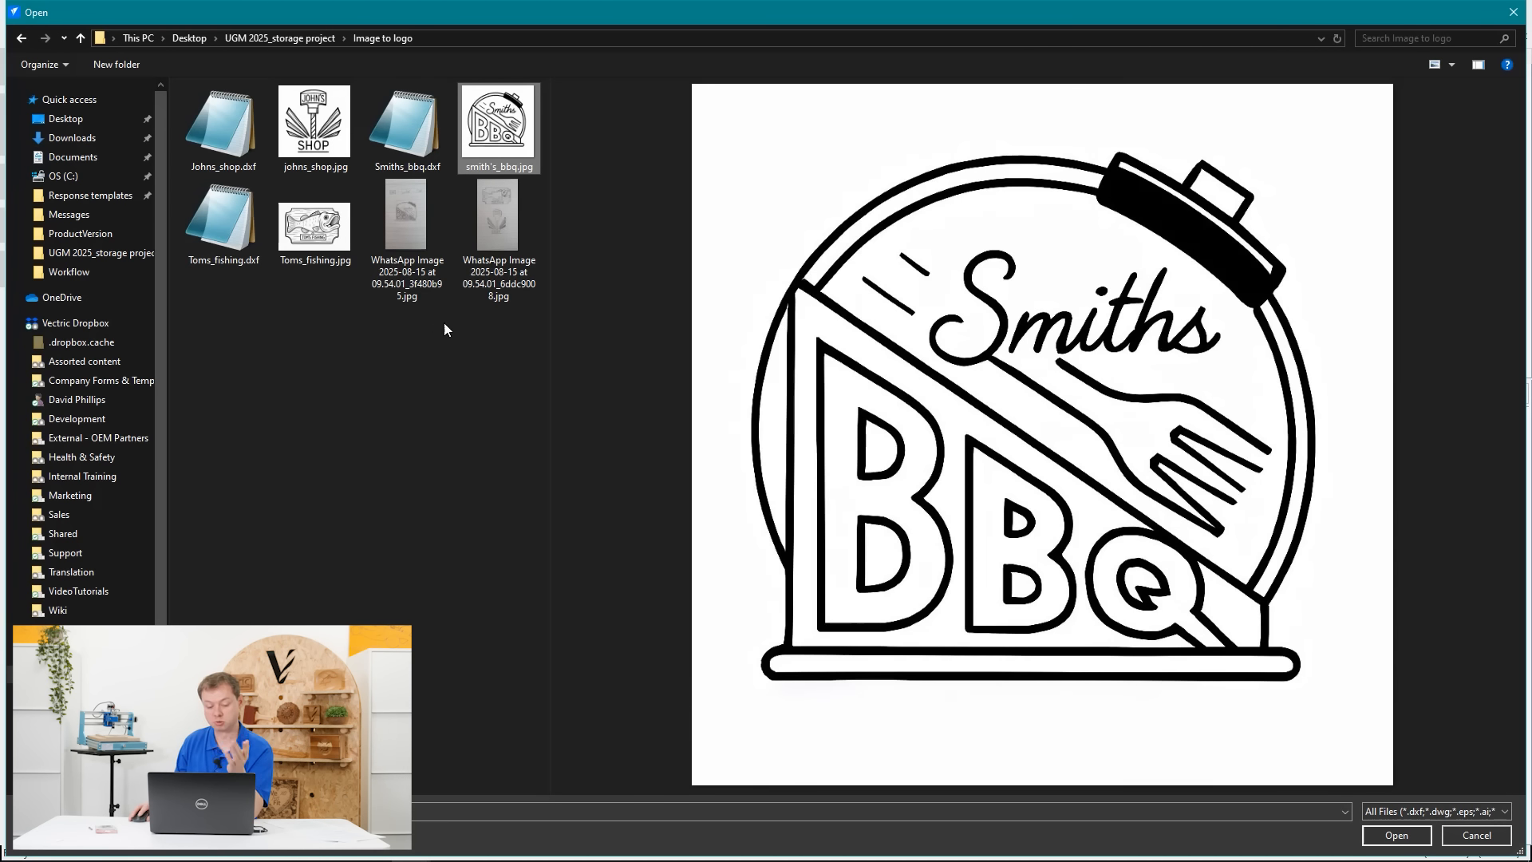
click(493, 239)
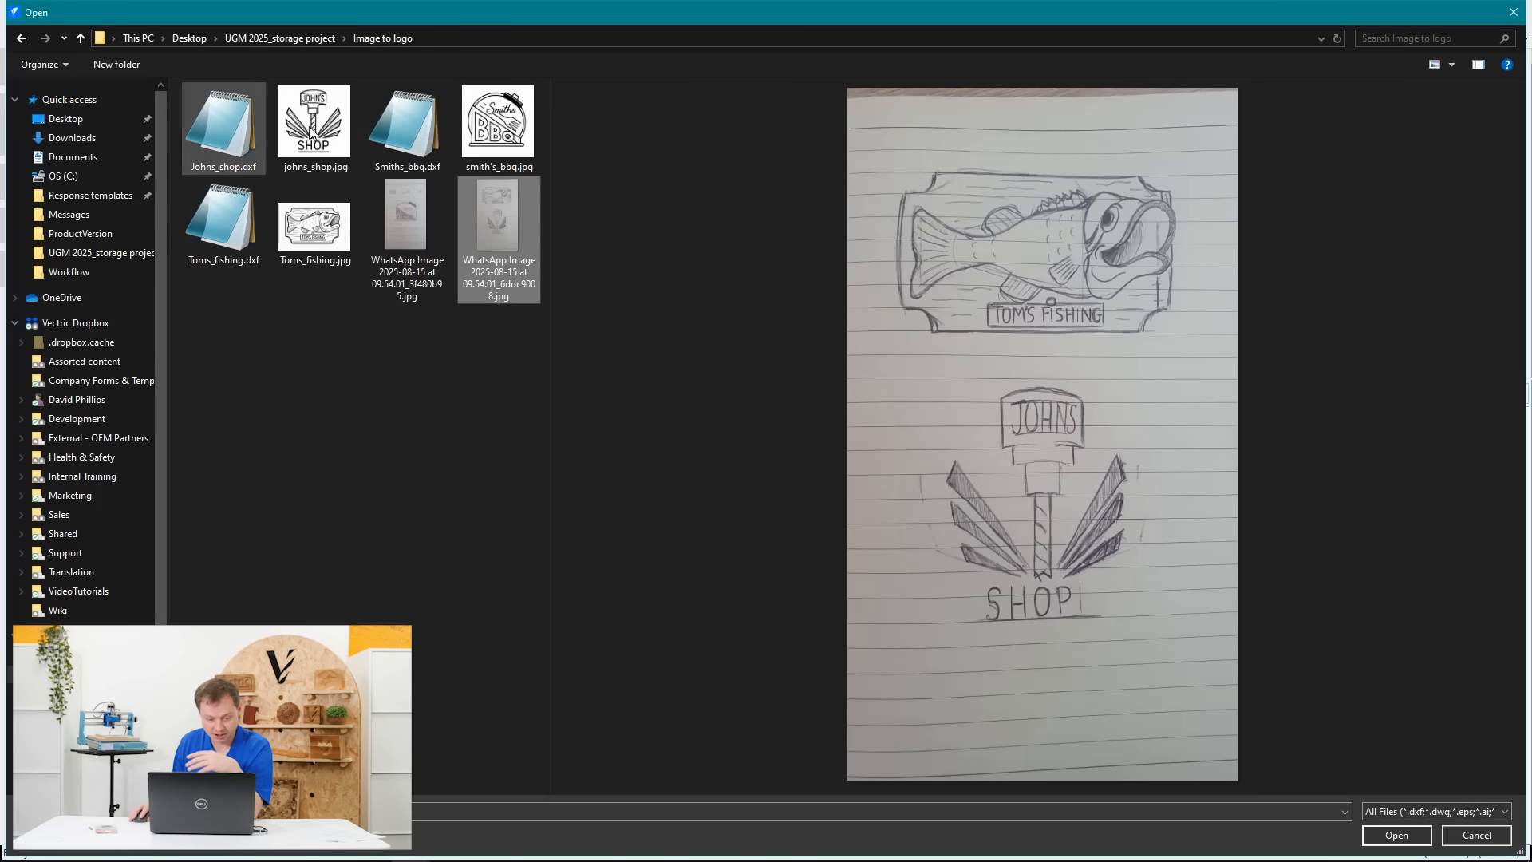
click(337, 134)
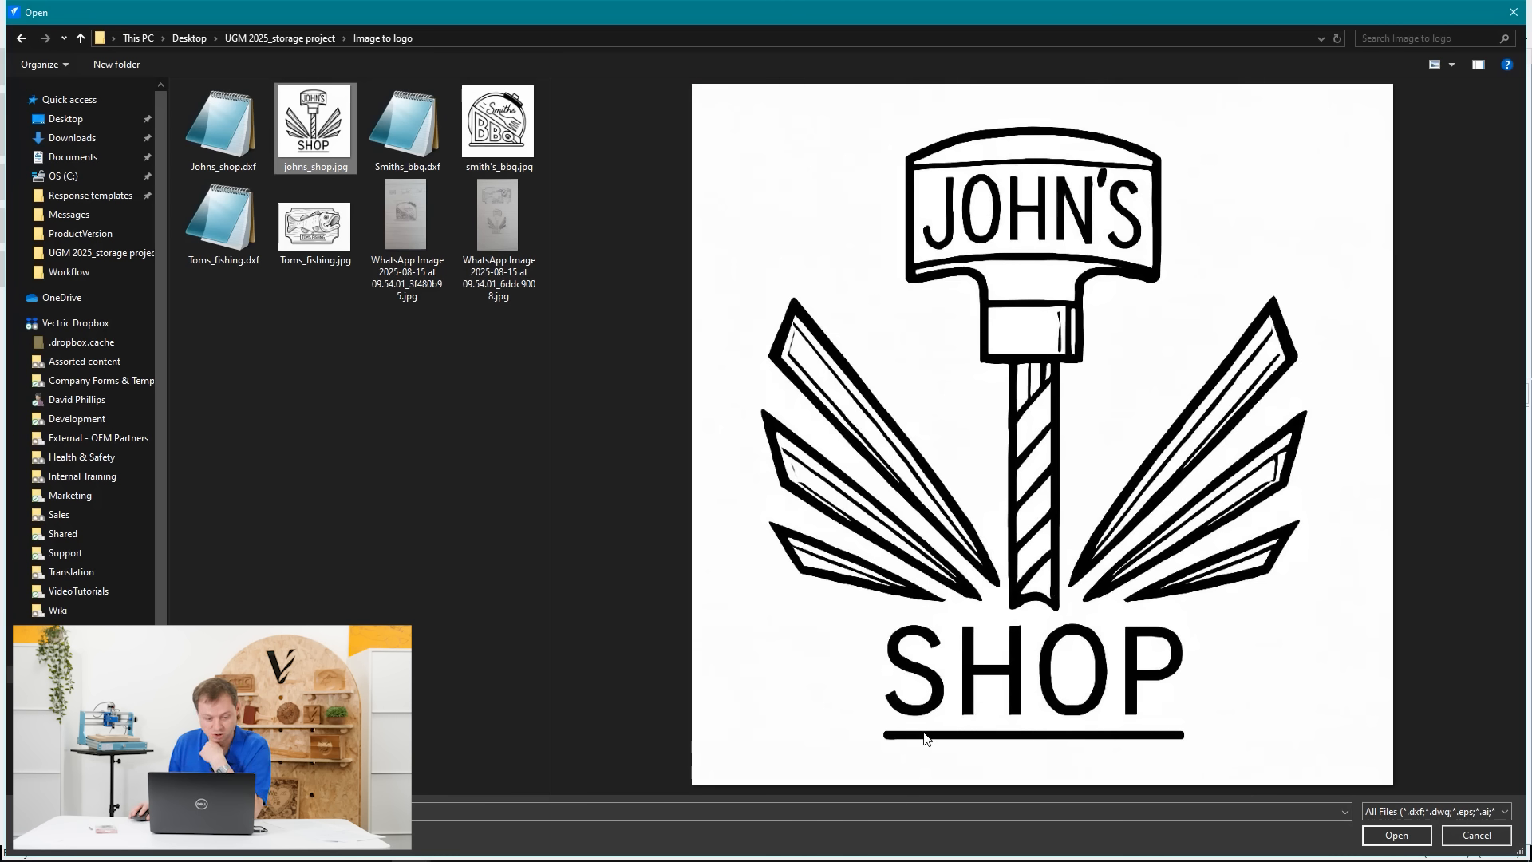
click(382, 144)
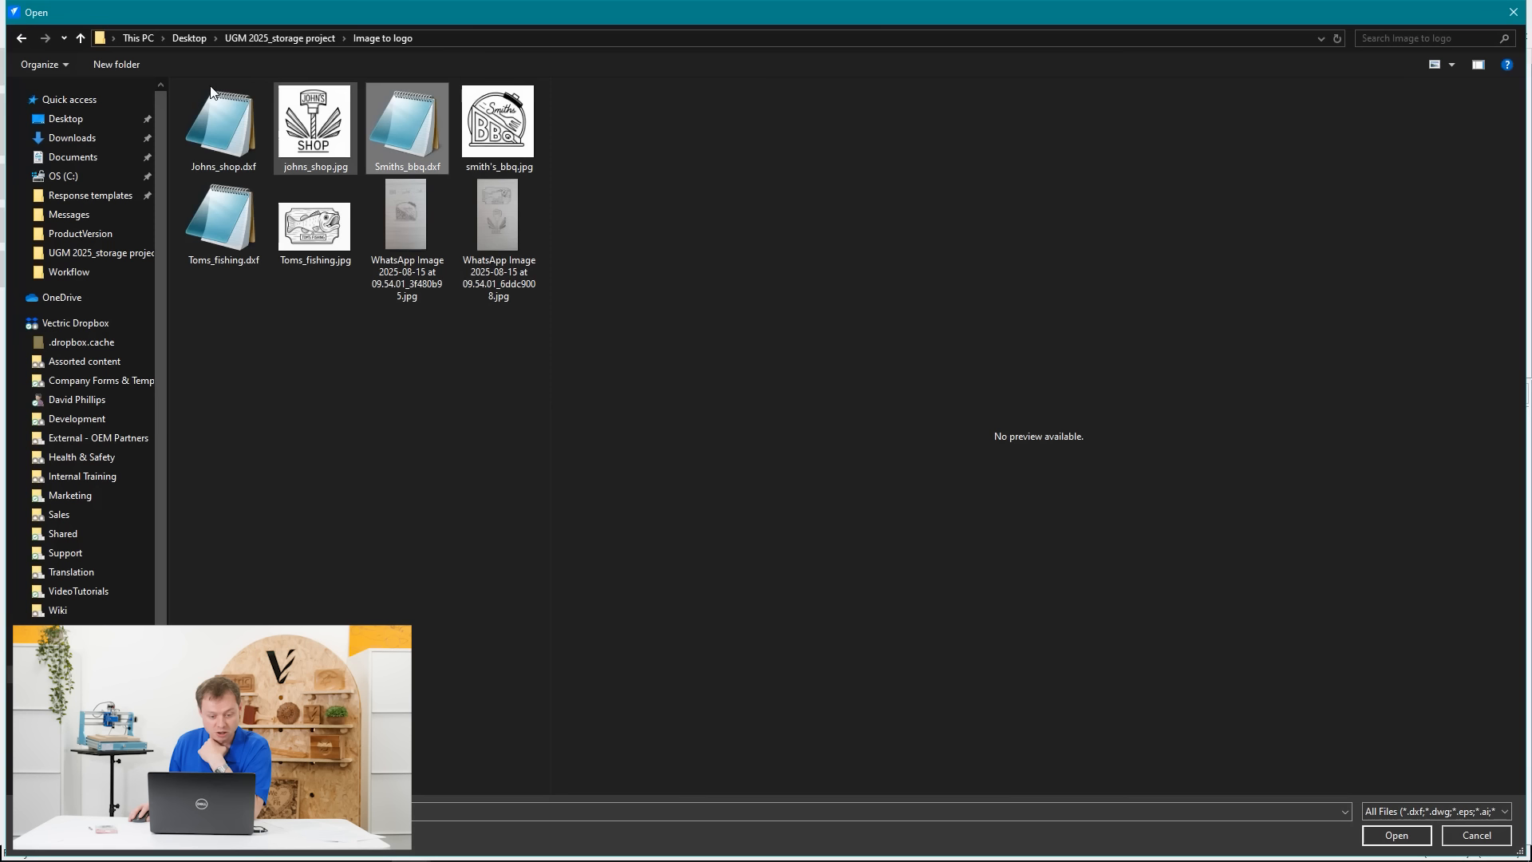
click(242, 254)
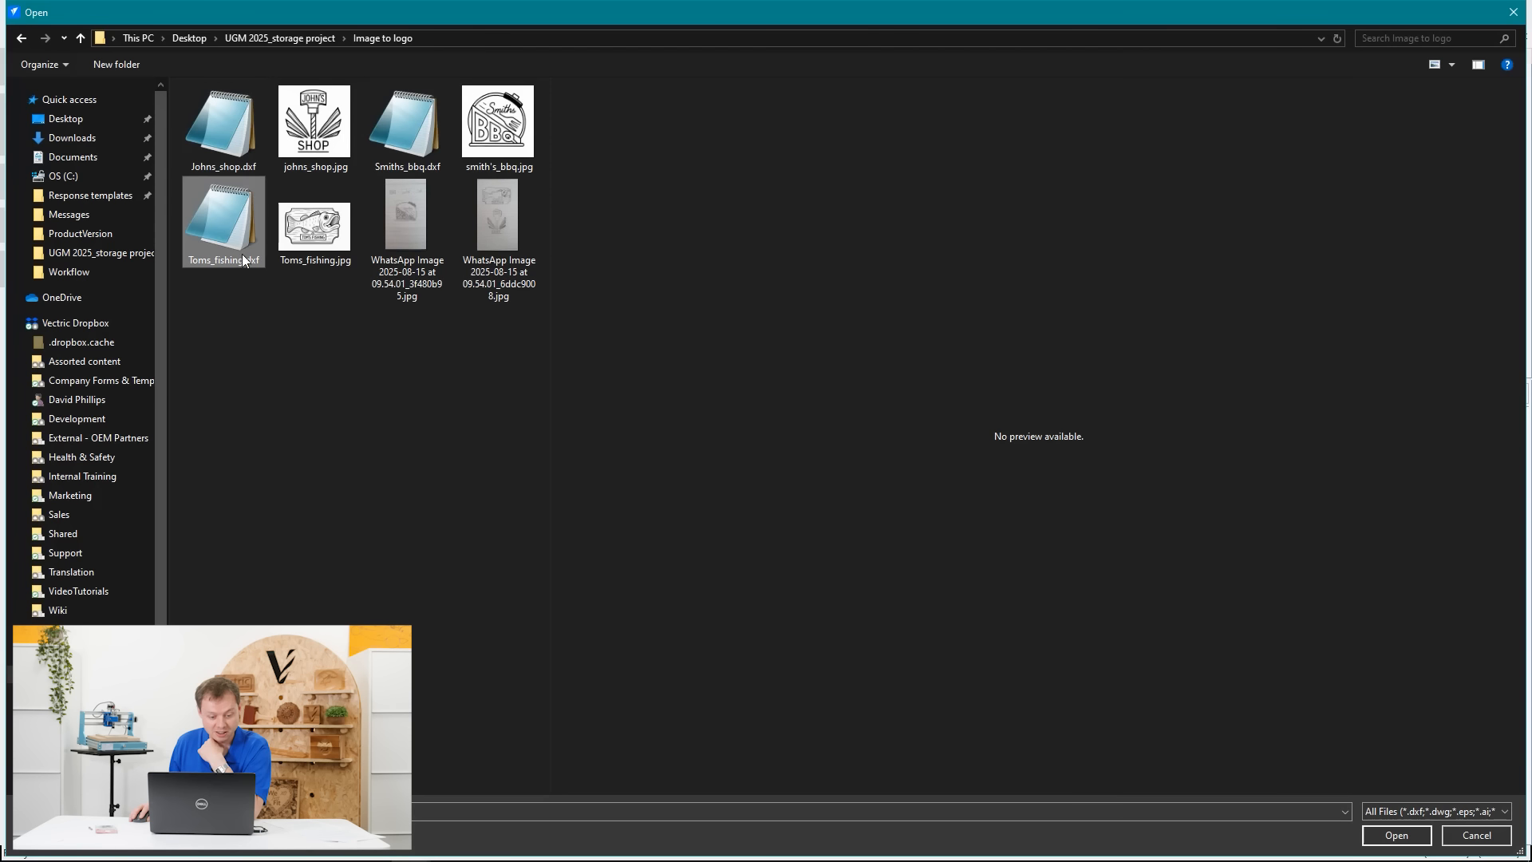
click(1513, 13)
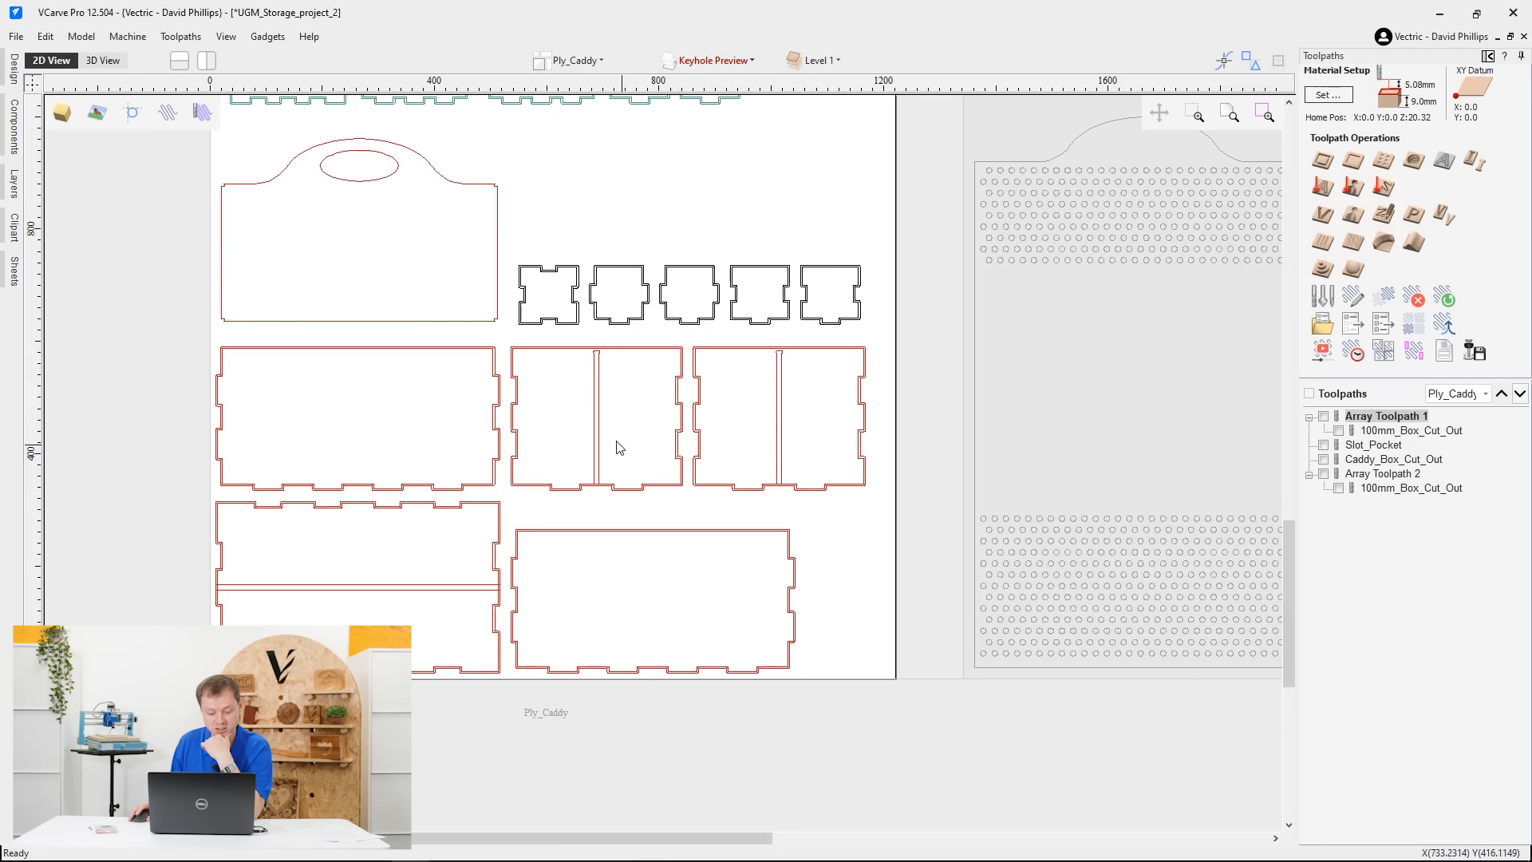
Import the vectors from Favicon.dxf in the UGM 2025_storage project folder onto the Ply_Caddy sheet
scroll(798, 415, up, 2)
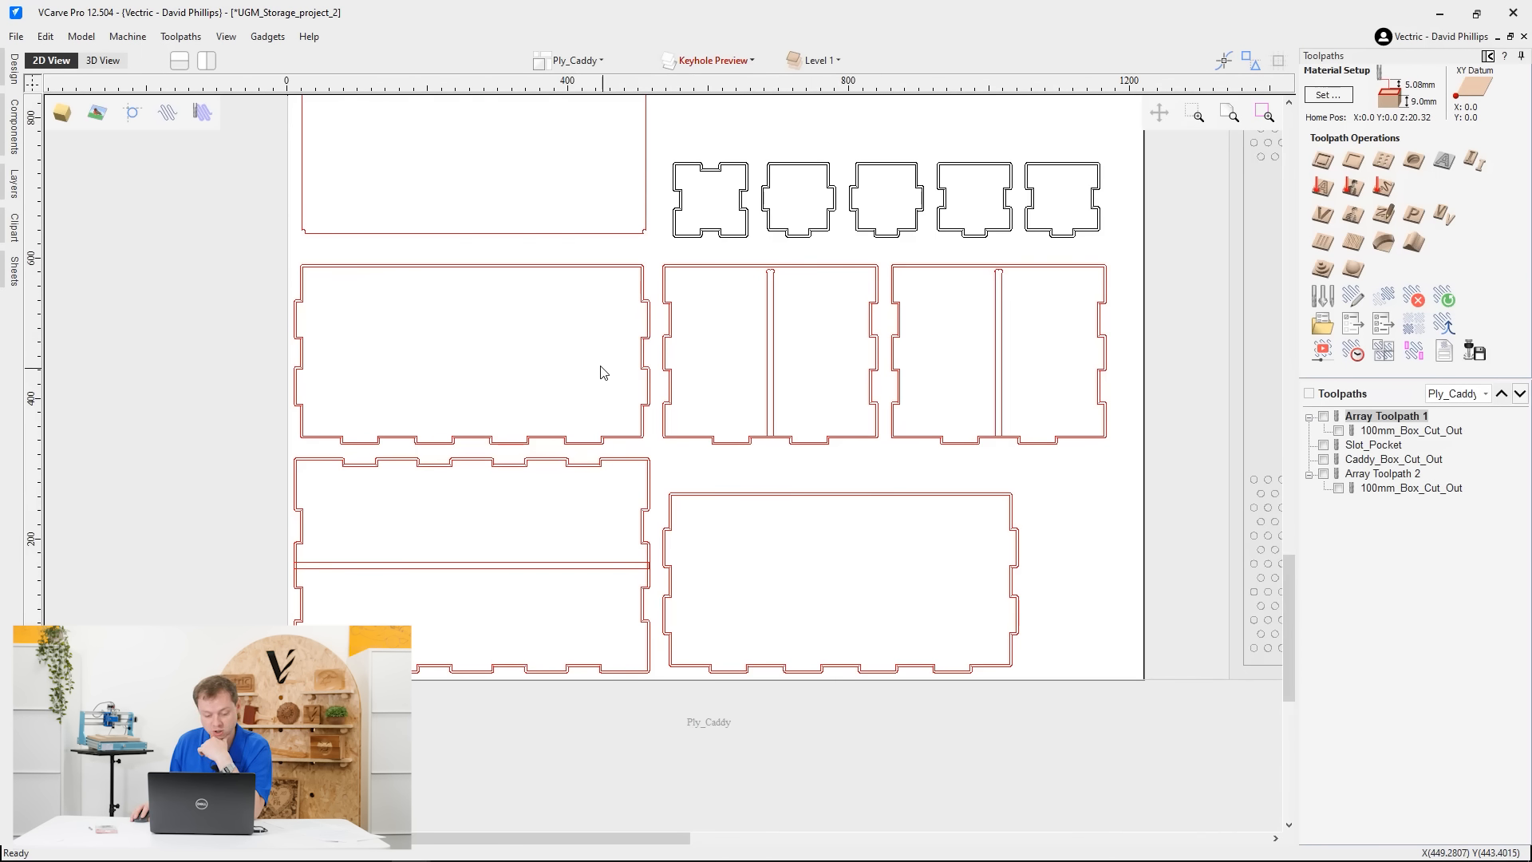
middle_drag(800, 451, 811, 575)
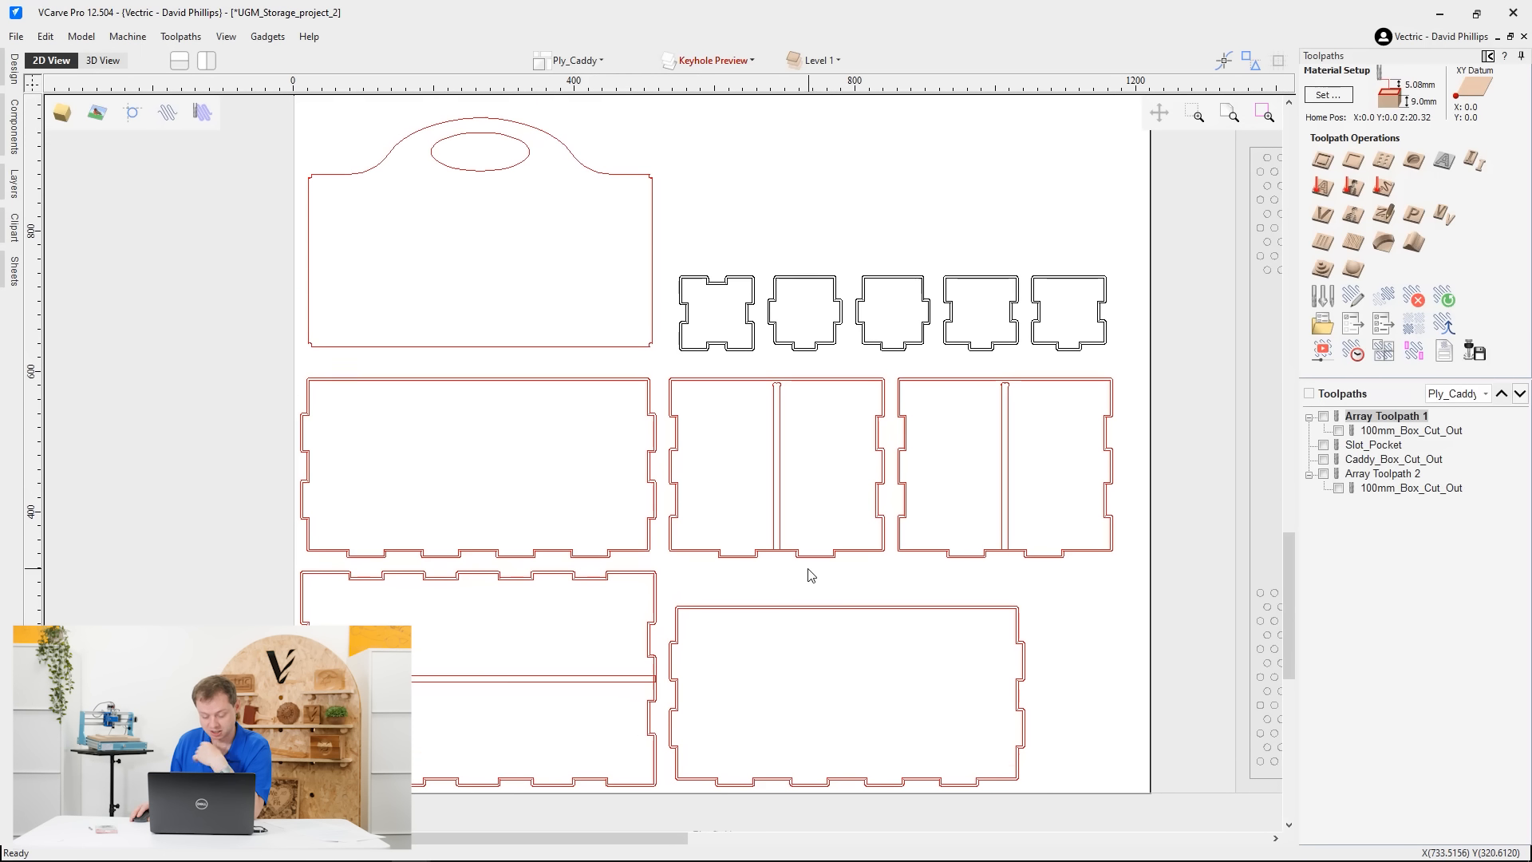
click(17, 37)
mouse_move(171, 251)
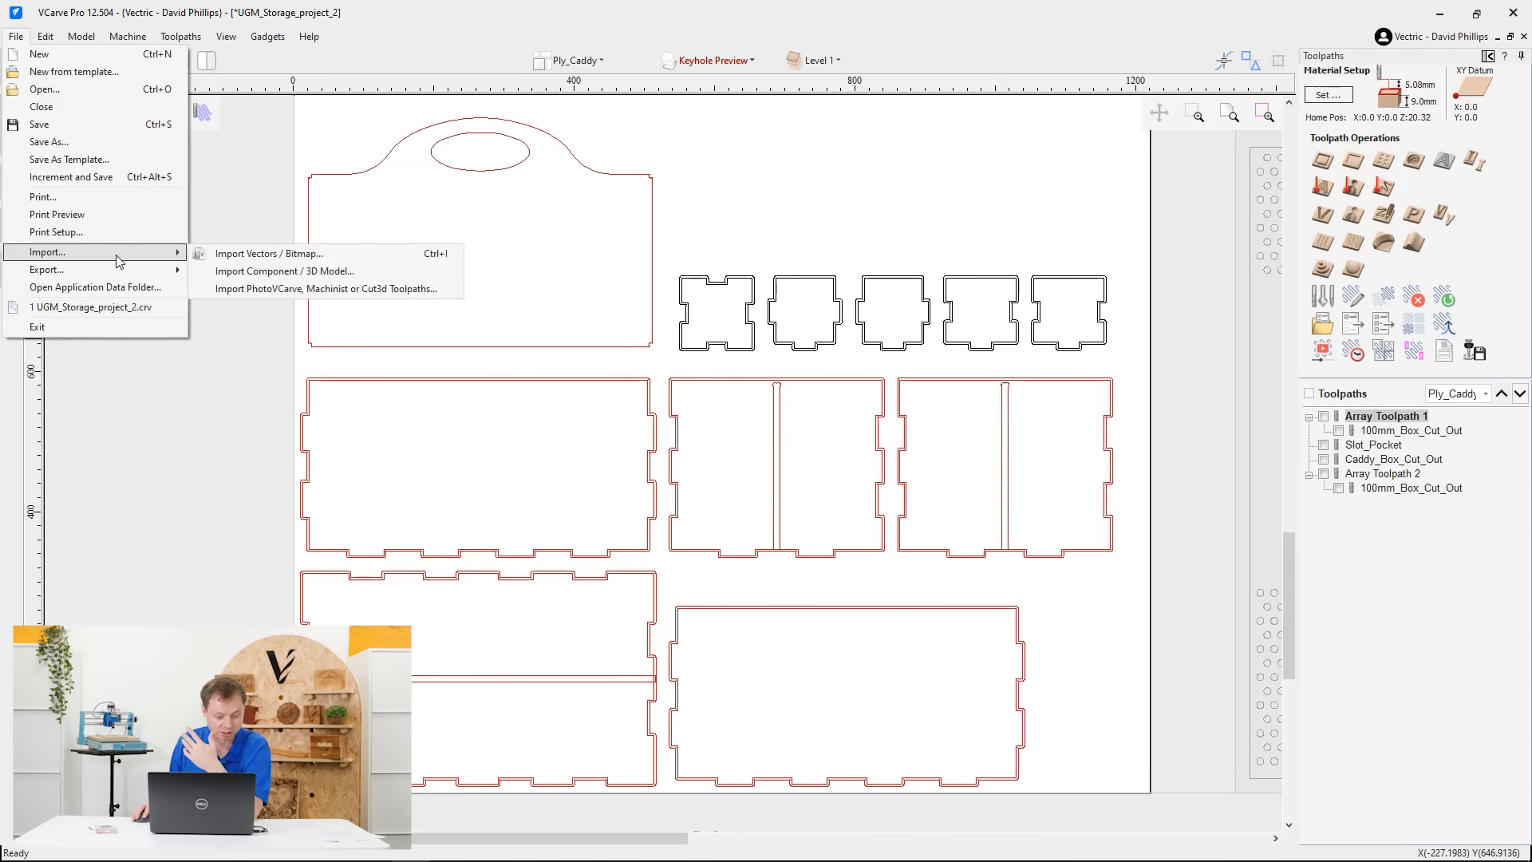
click(338, 252)
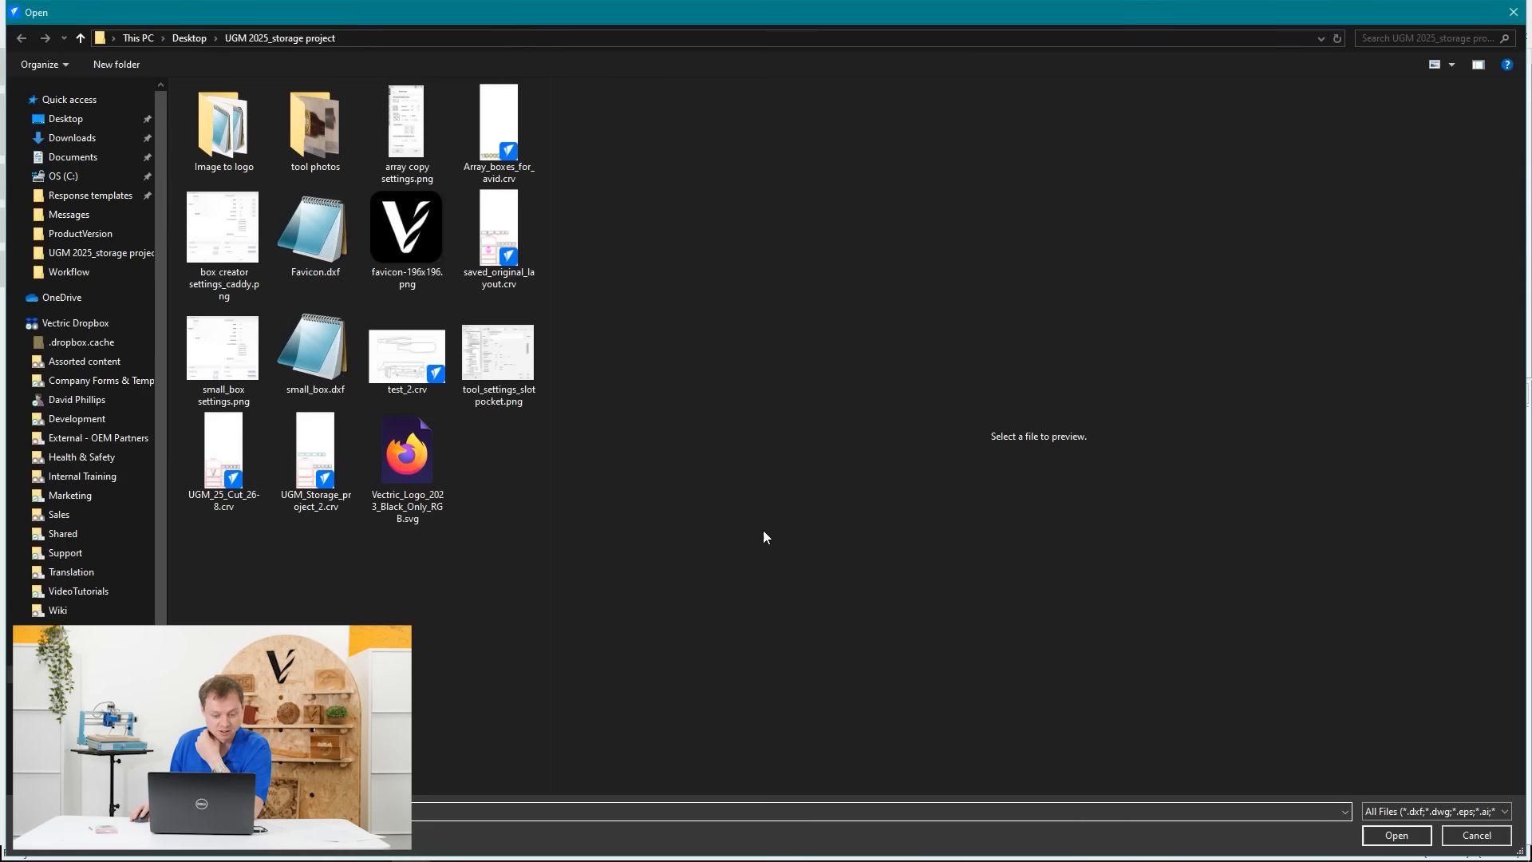
click(305, 239)
click(1396, 835)
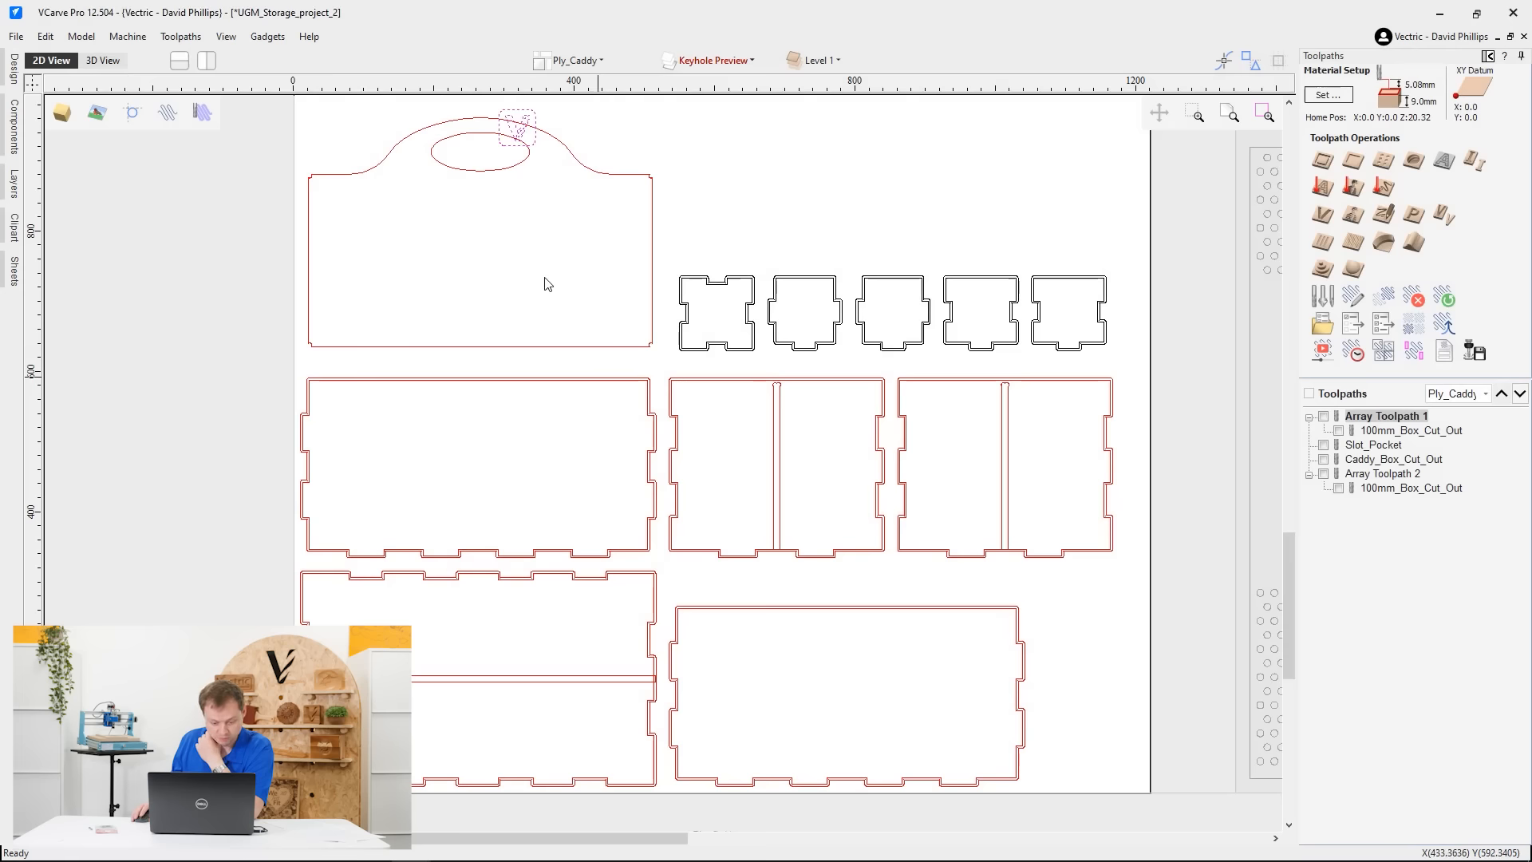
Move the imported V logo off the handle panel and into the toothed caddy panel directly below it
scroll(563, 177, up, 3)
middle_drag(568, 168, 623, 540)
scroll(600, 423, down, 1)
click(544, 464)
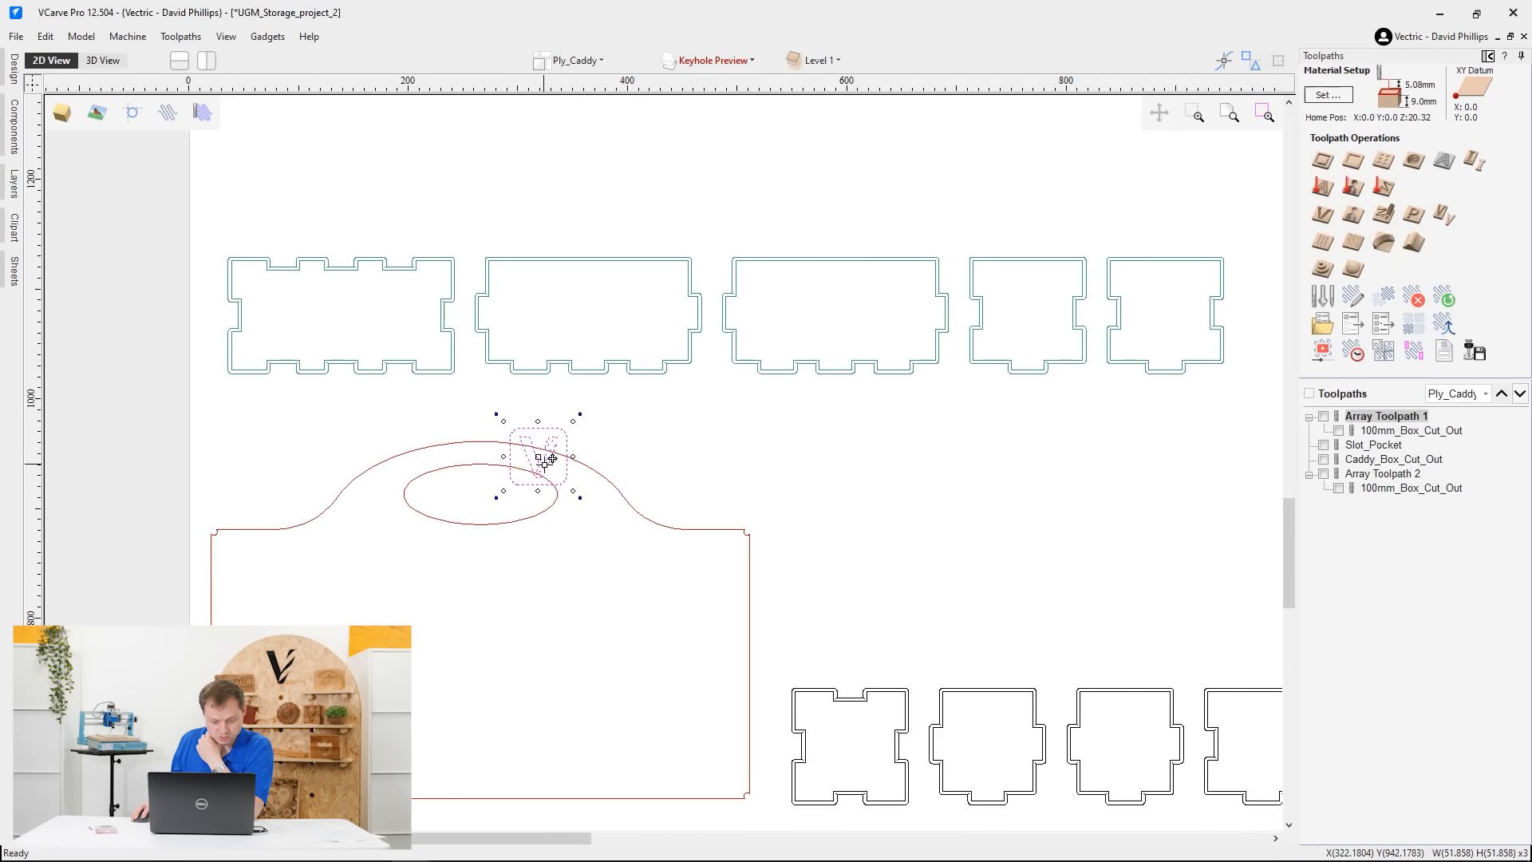
drag(542, 459, 569, 740)
middle_drag(589, 726, 621, 238)
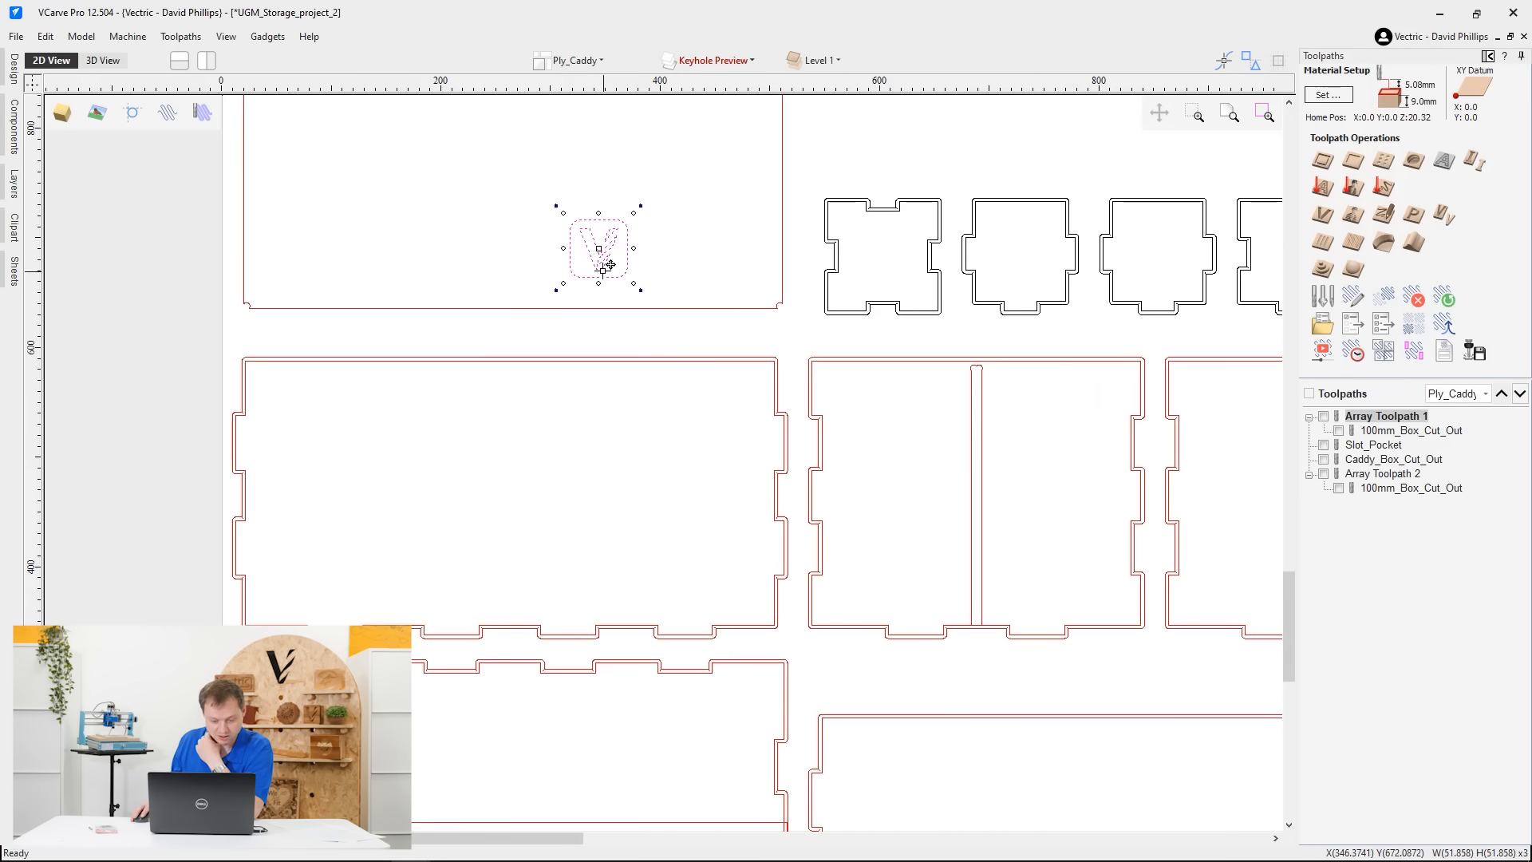
drag(600, 250, 500, 496)
scroll(686, 578, down, 1)
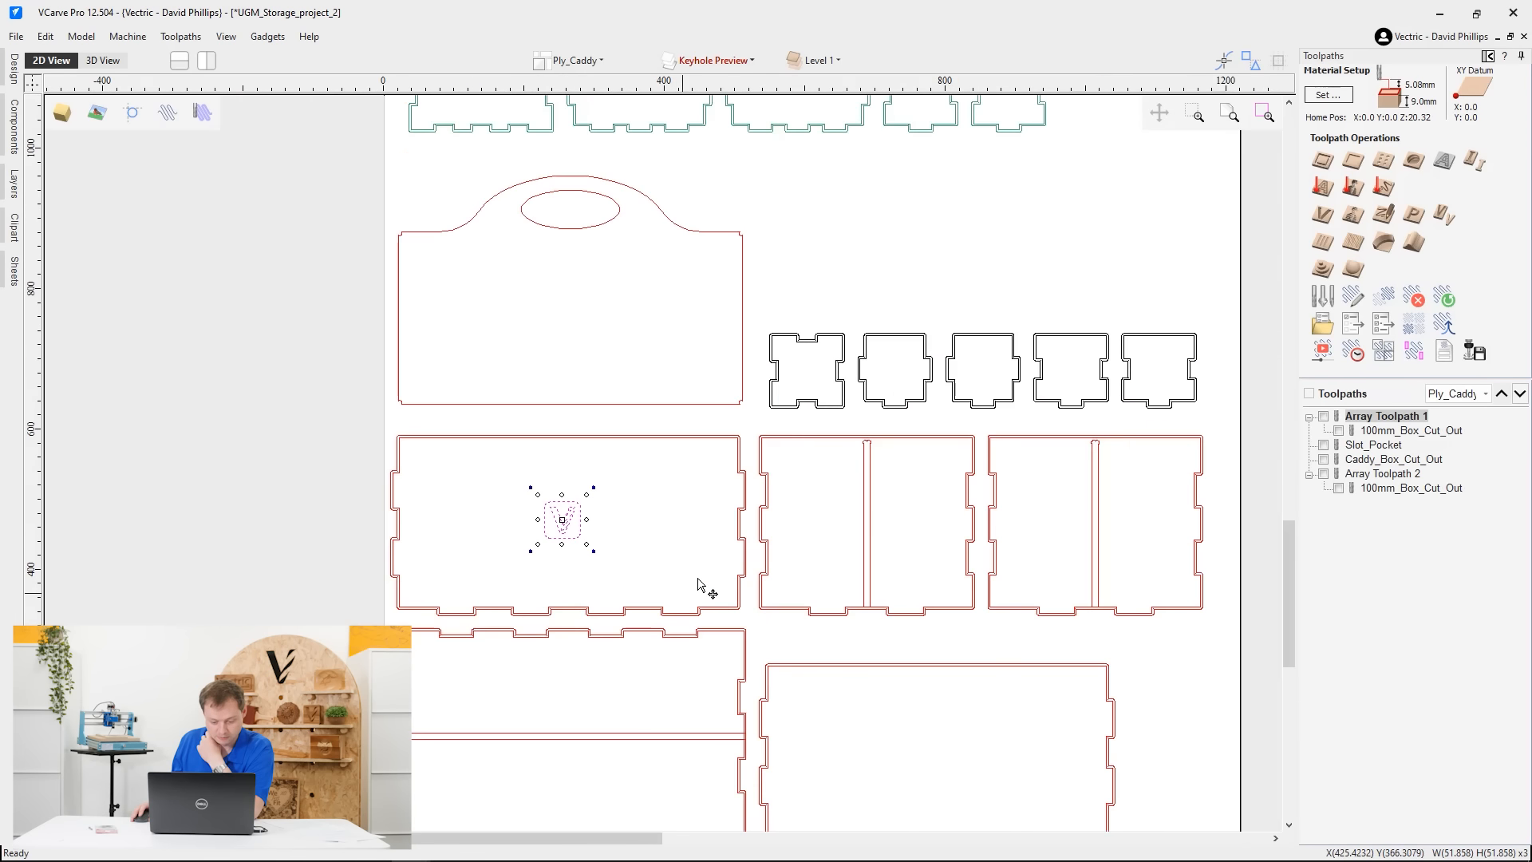
Nudge the V logo toward the middle of the caddy panel and enlarge it to about 253 mm square
middle_drag(701, 588, 688, 419)
scroll(549, 369, up, 6)
middle_drag(548, 369, 643, 317)
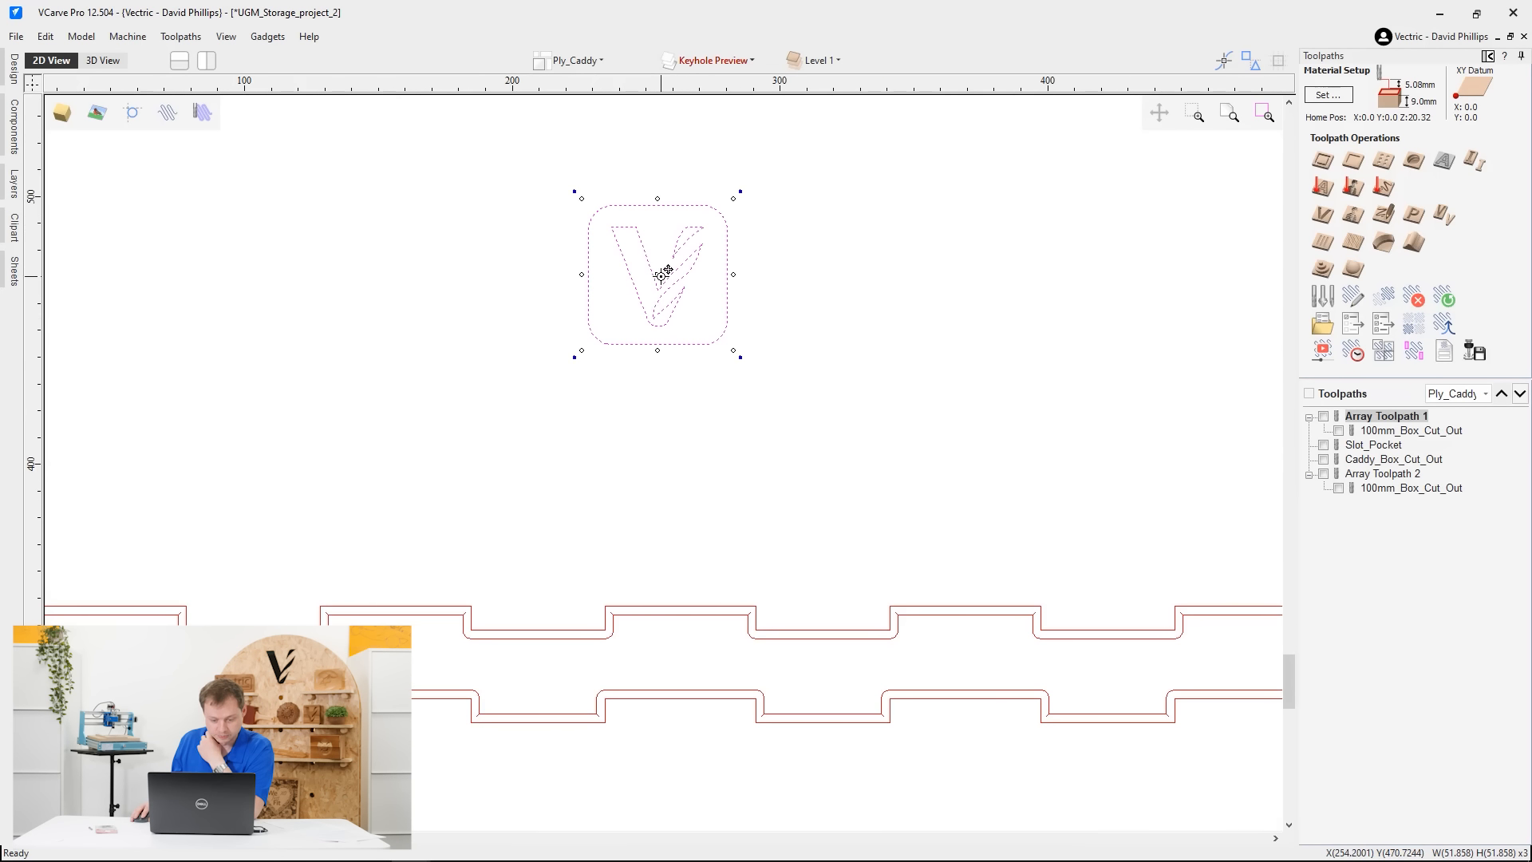
mouse_move(667, 271)
mouse_down()
mouse_move(690, 302)
mouse_move(690, 272)
mouse_up()
scroll(722, 447, down, 1)
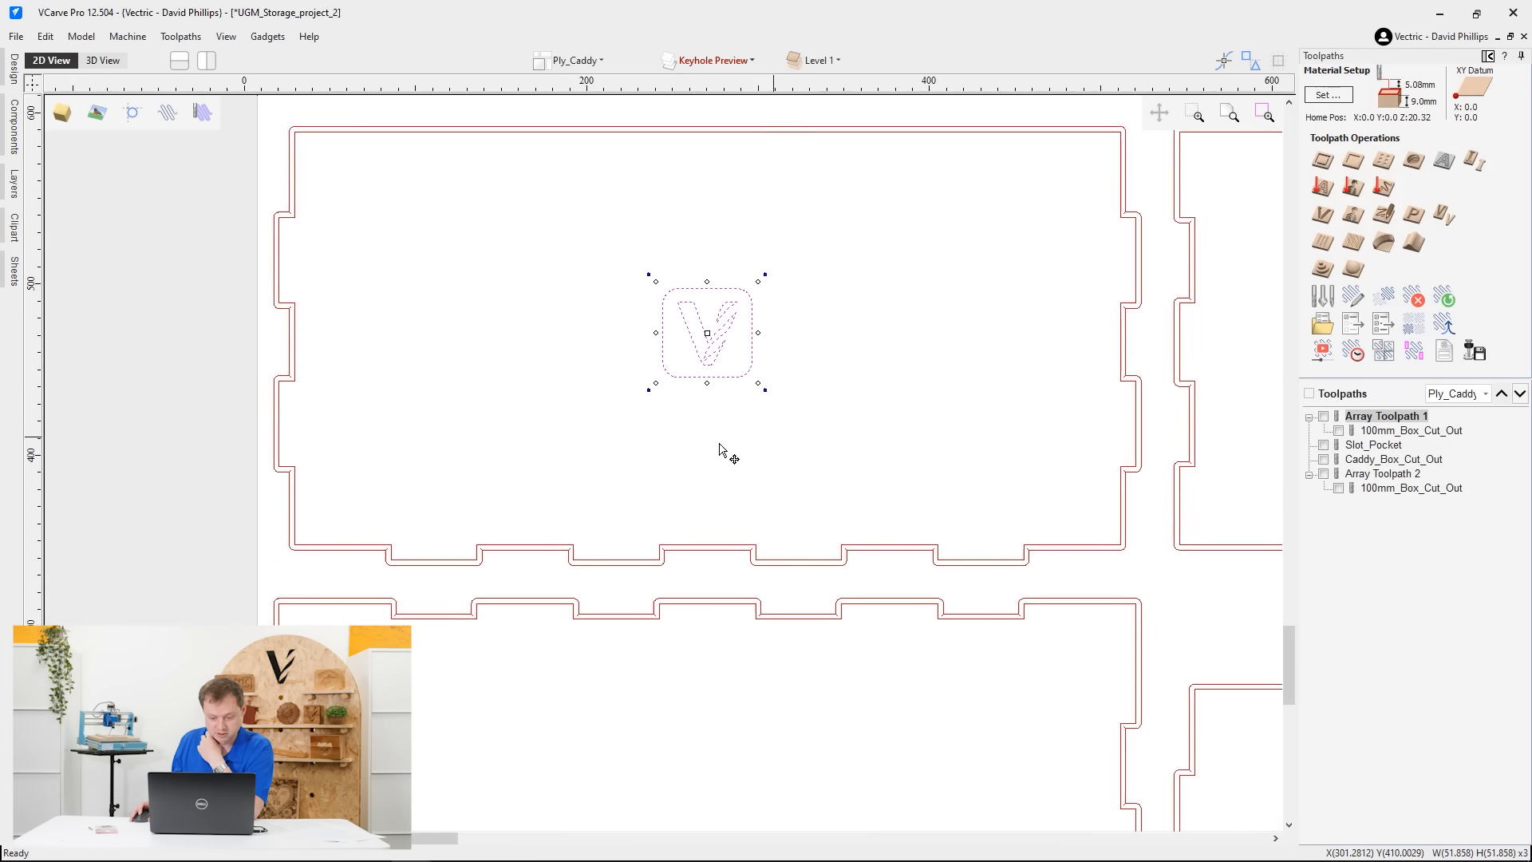
scroll(720, 448, down, 1)
drag(706, 405, 836, 557)
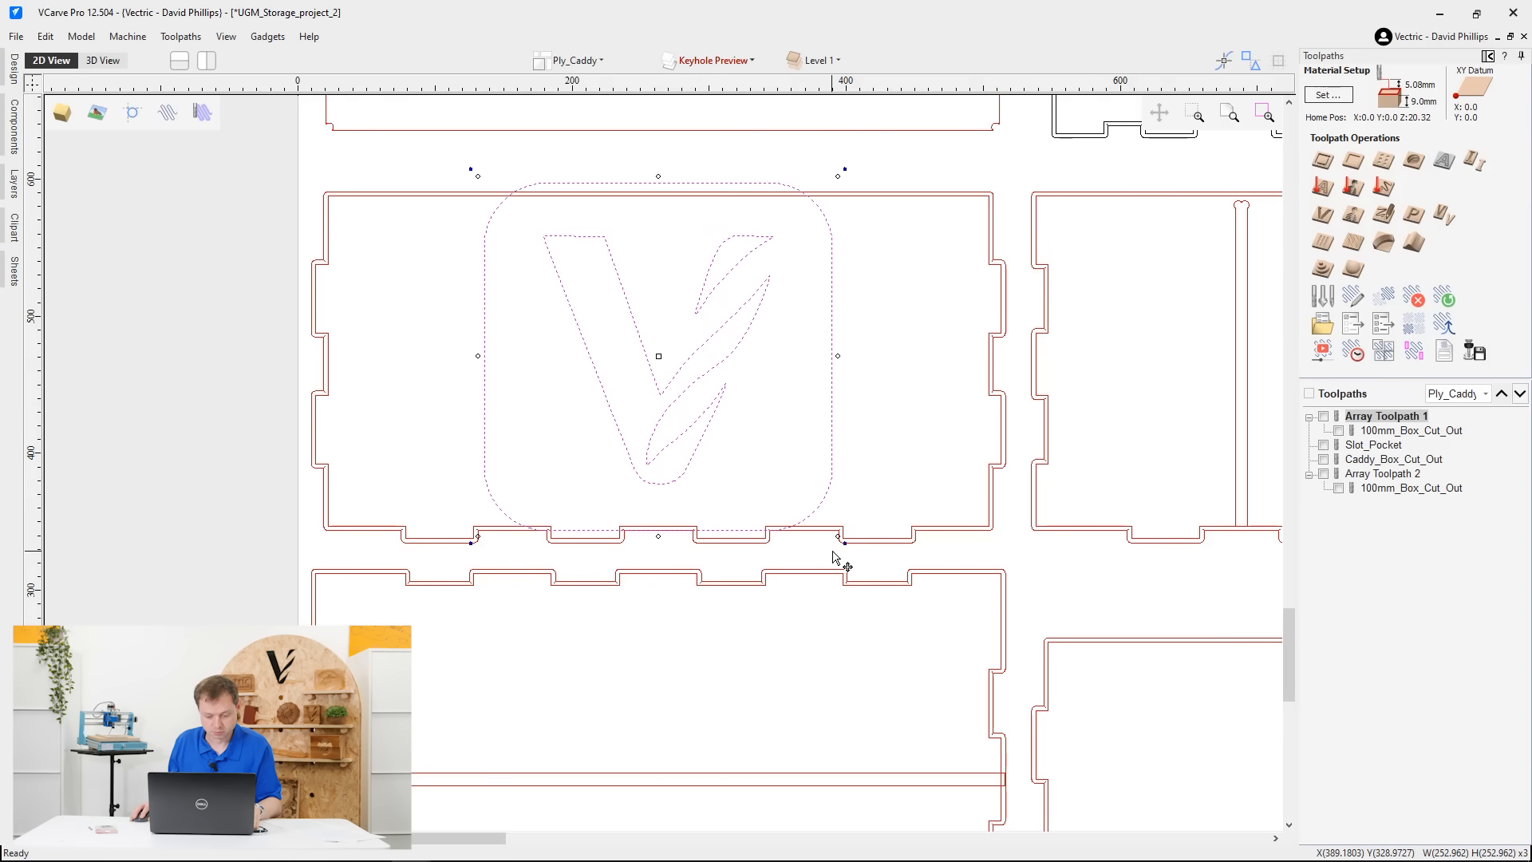
Delete the rounded square border around the V logo, keeping only the letter shapes
click(913, 377)
click(831, 332)
key(Delete)
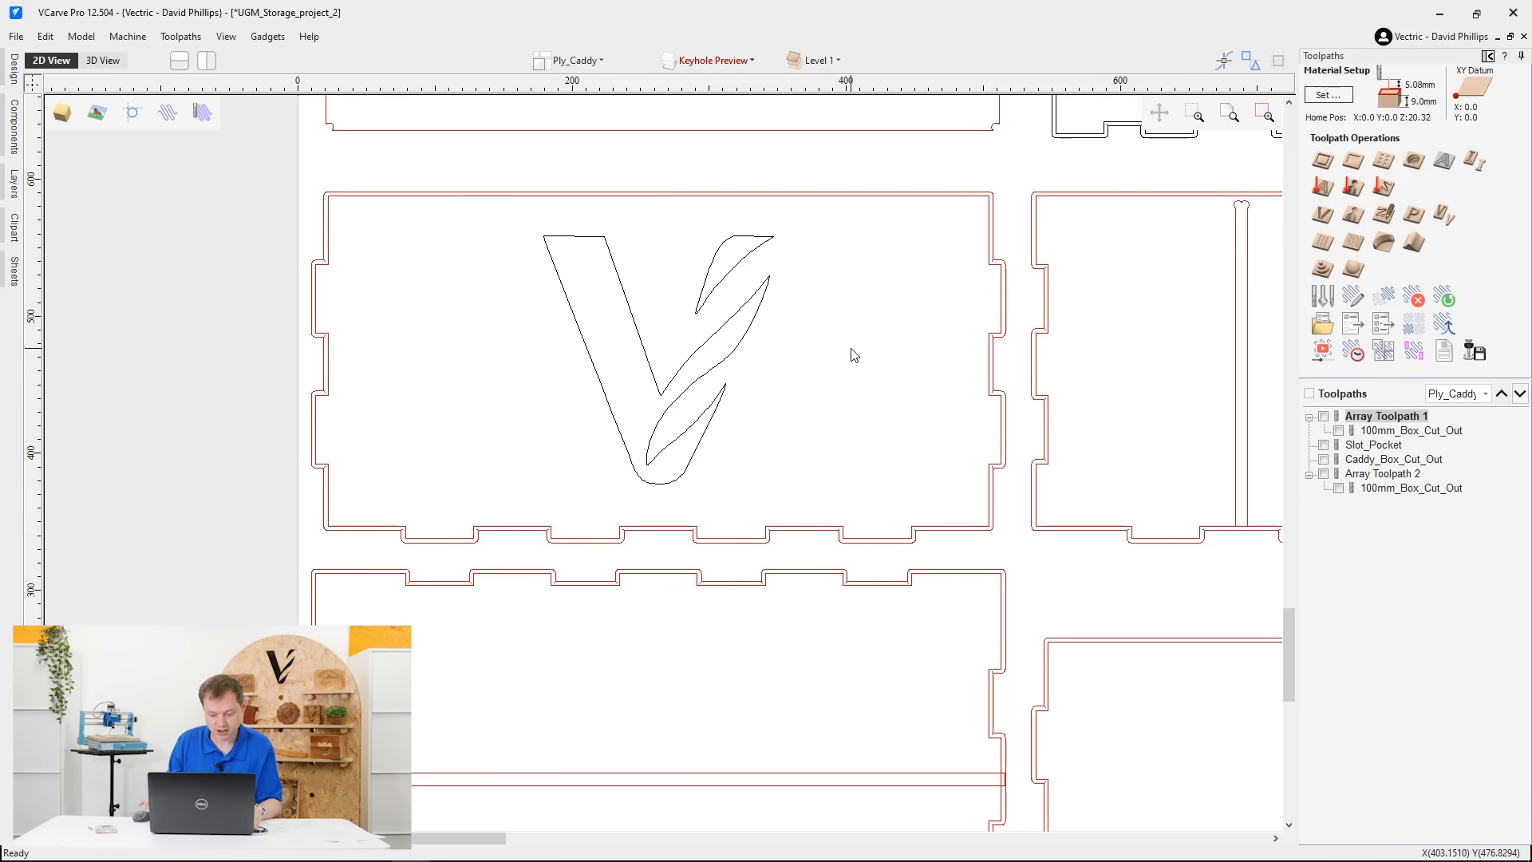
Calculate a V-Carve toolpath named Logo_VCarve for the V logo, using 6 mm flat depth, a 60° 1/4" V-bit and a 1/4" end mill for clearance
scroll(851, 350, down, 2)
mouse_move(829, 425)
middle_down()
mouse_move(767, 439)
mouse_move(751, 363)
middle_up()
click(574, 217)
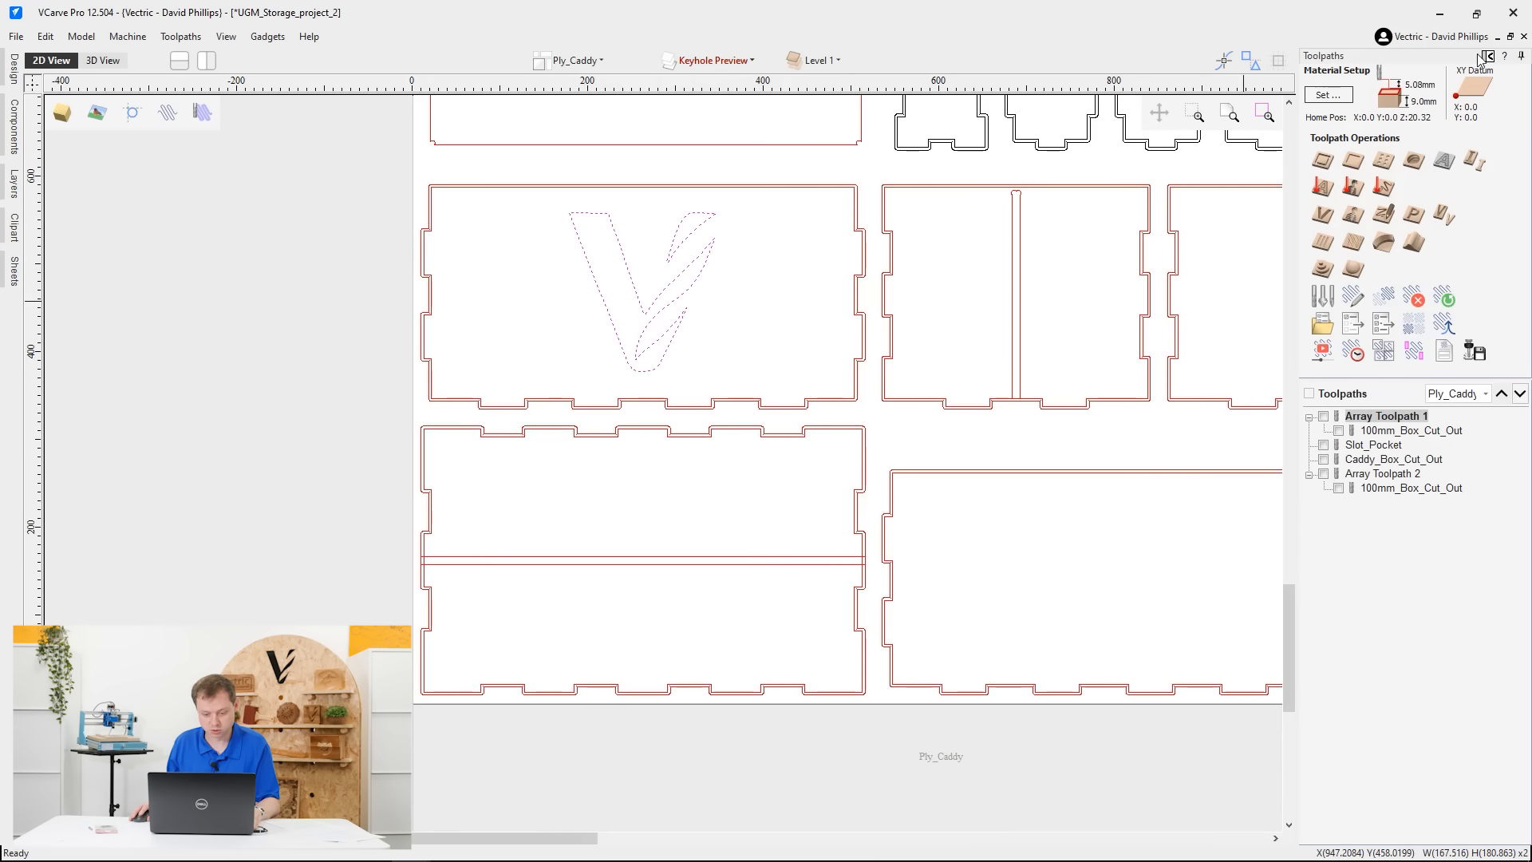
click(1322, 214)
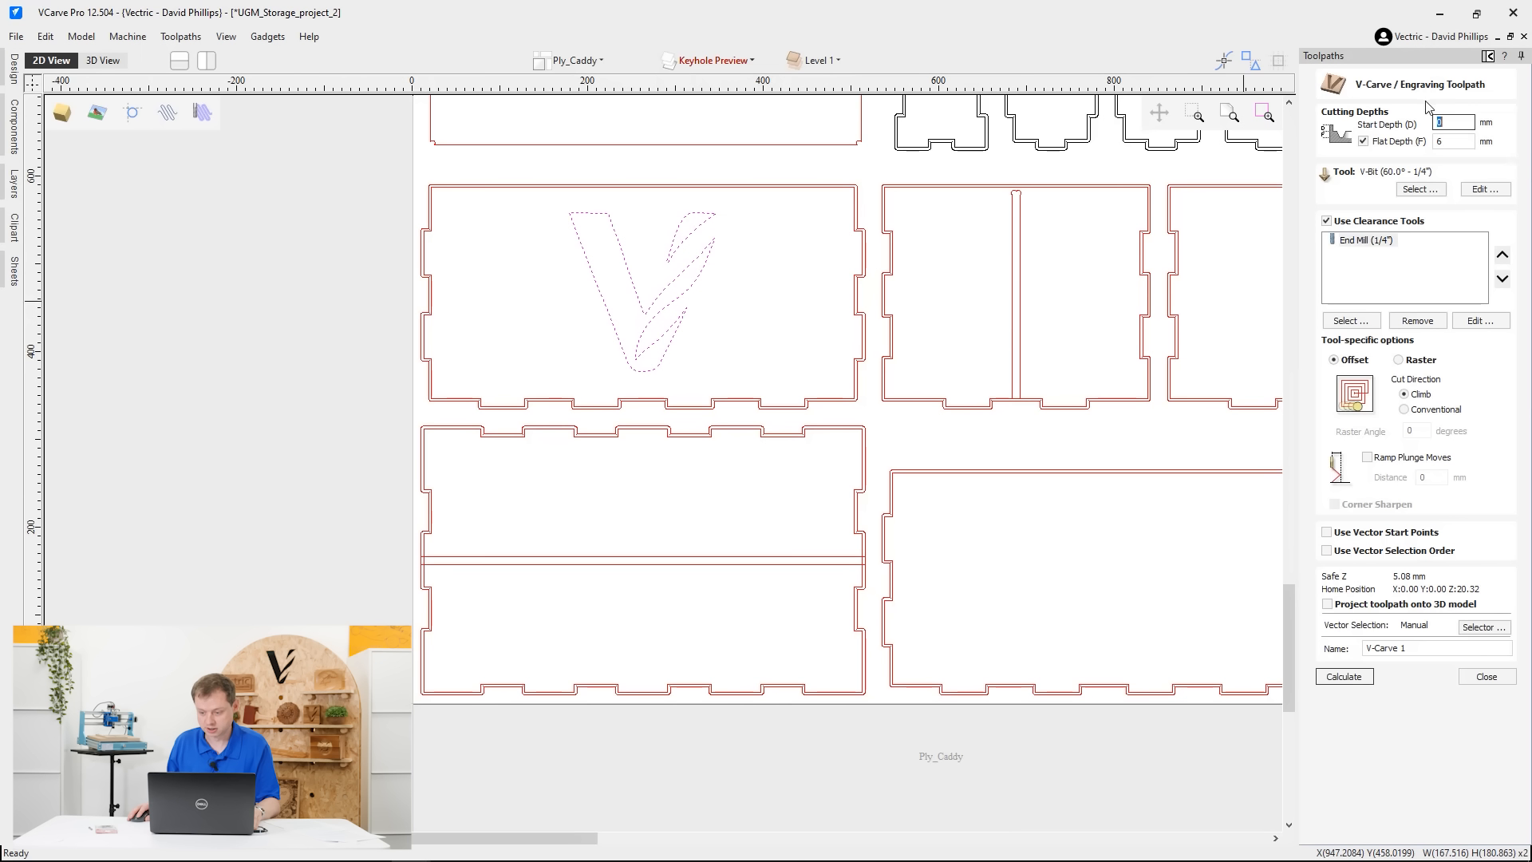
click(1454, 141)
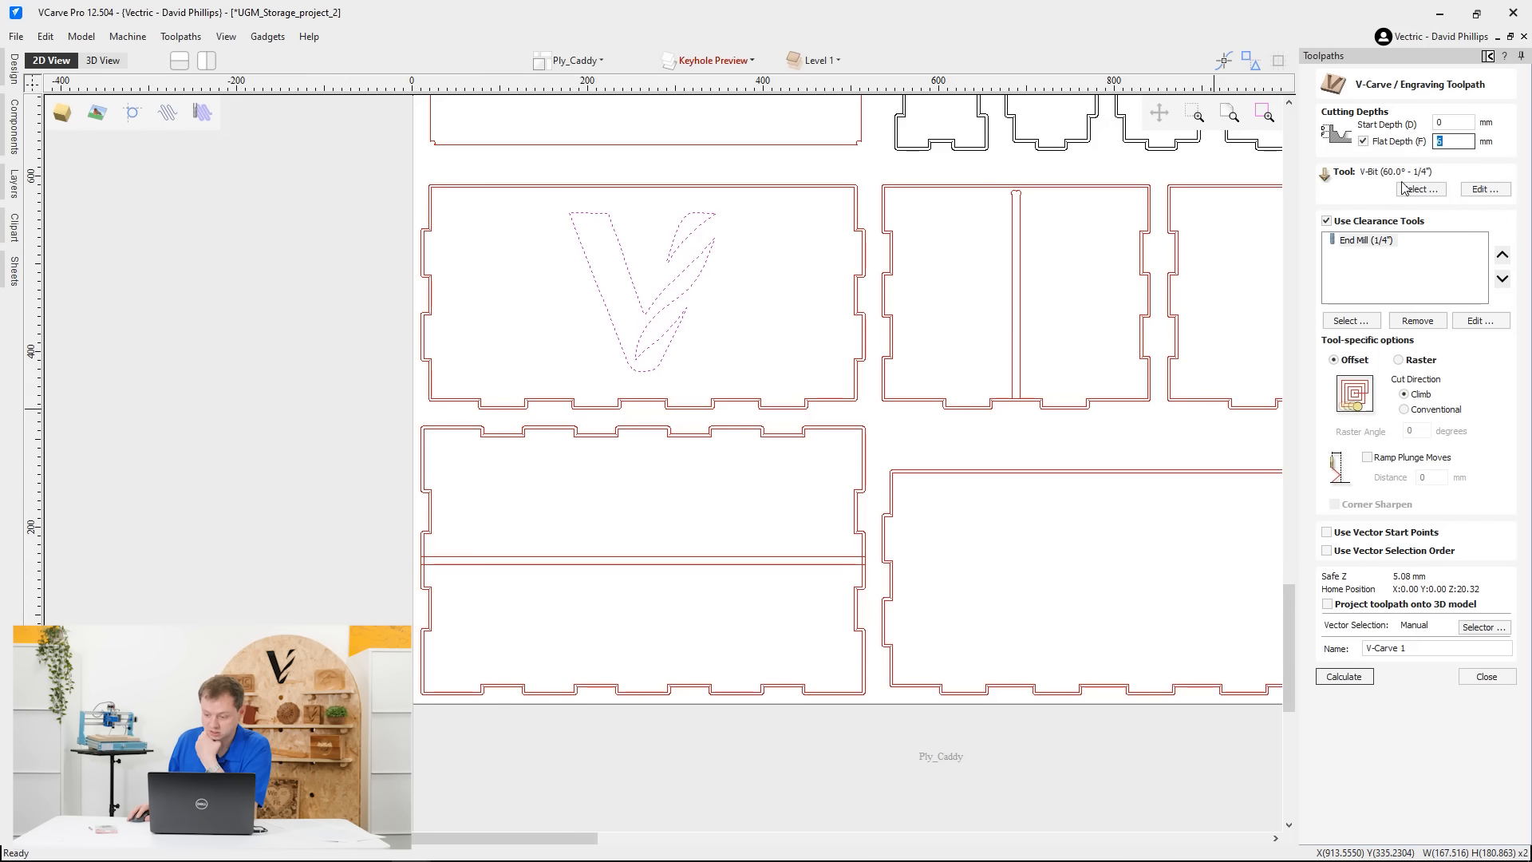
click(1360, 245)
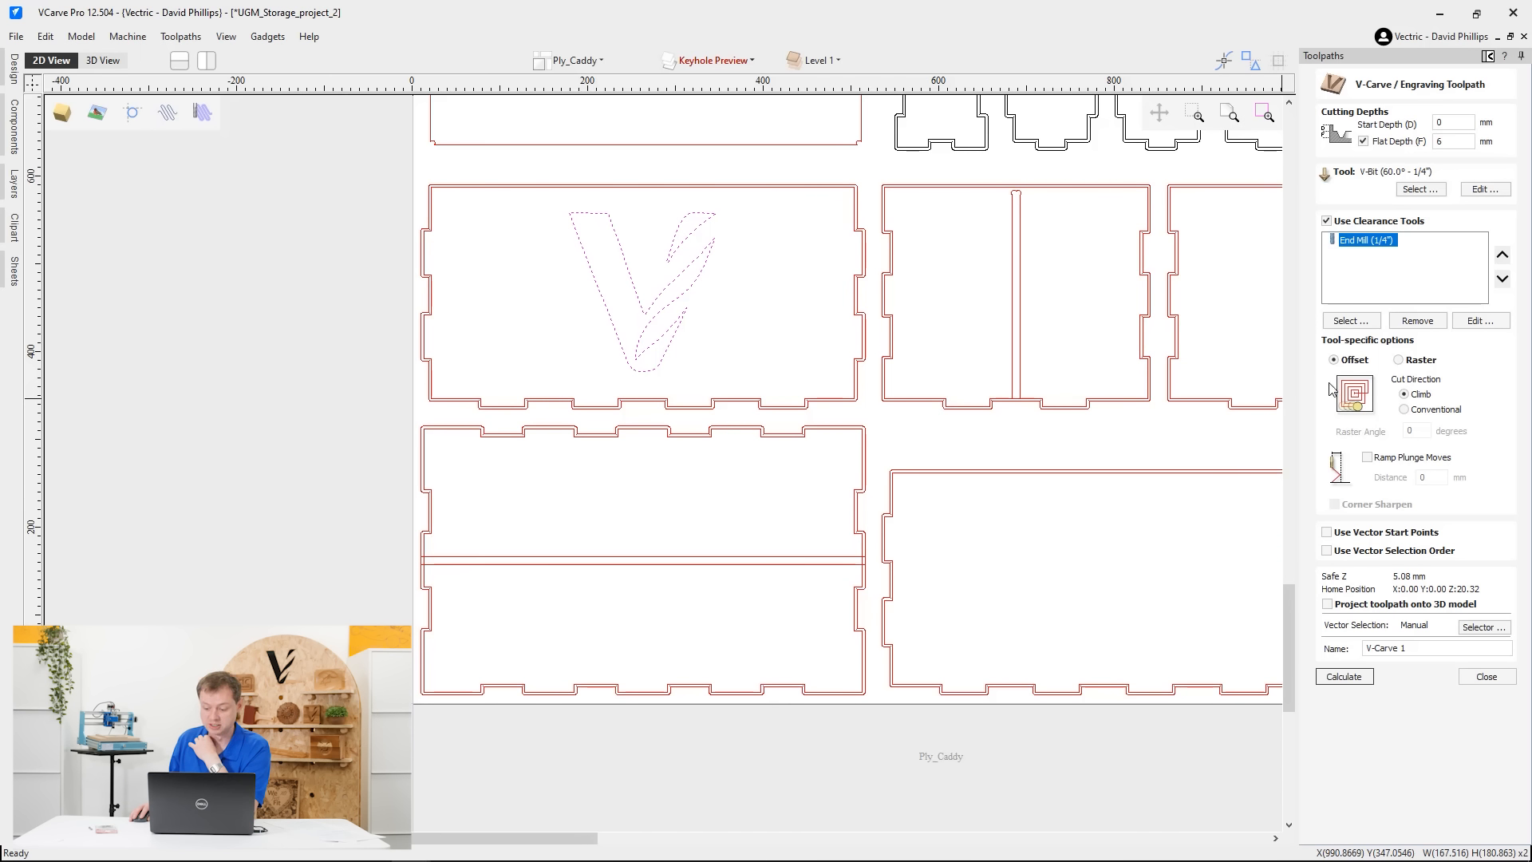
click(1408, 648)
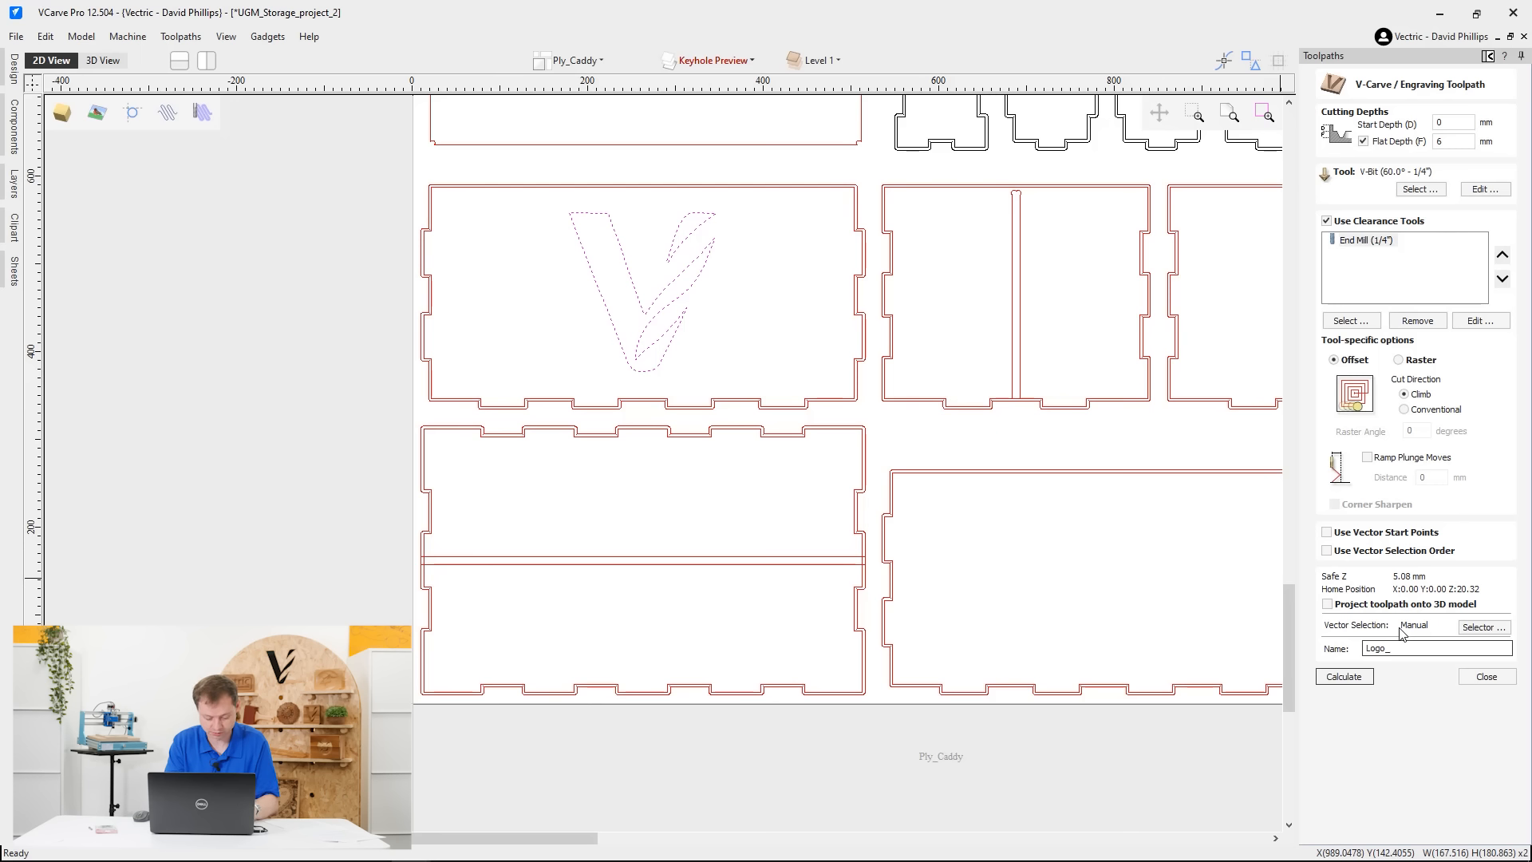
text(Logo_VCarve)
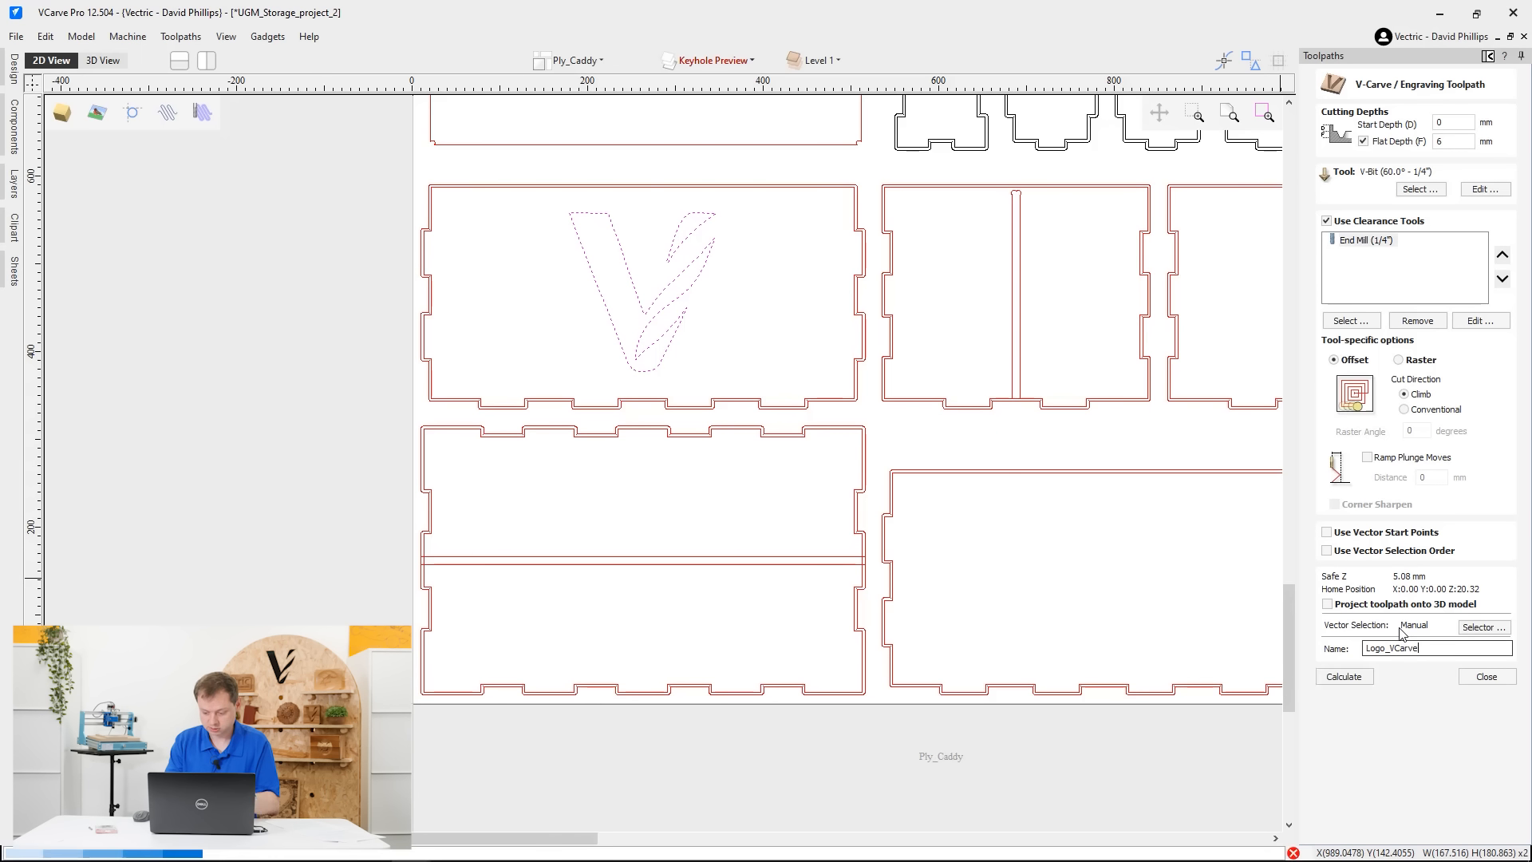
click(1344, 676)
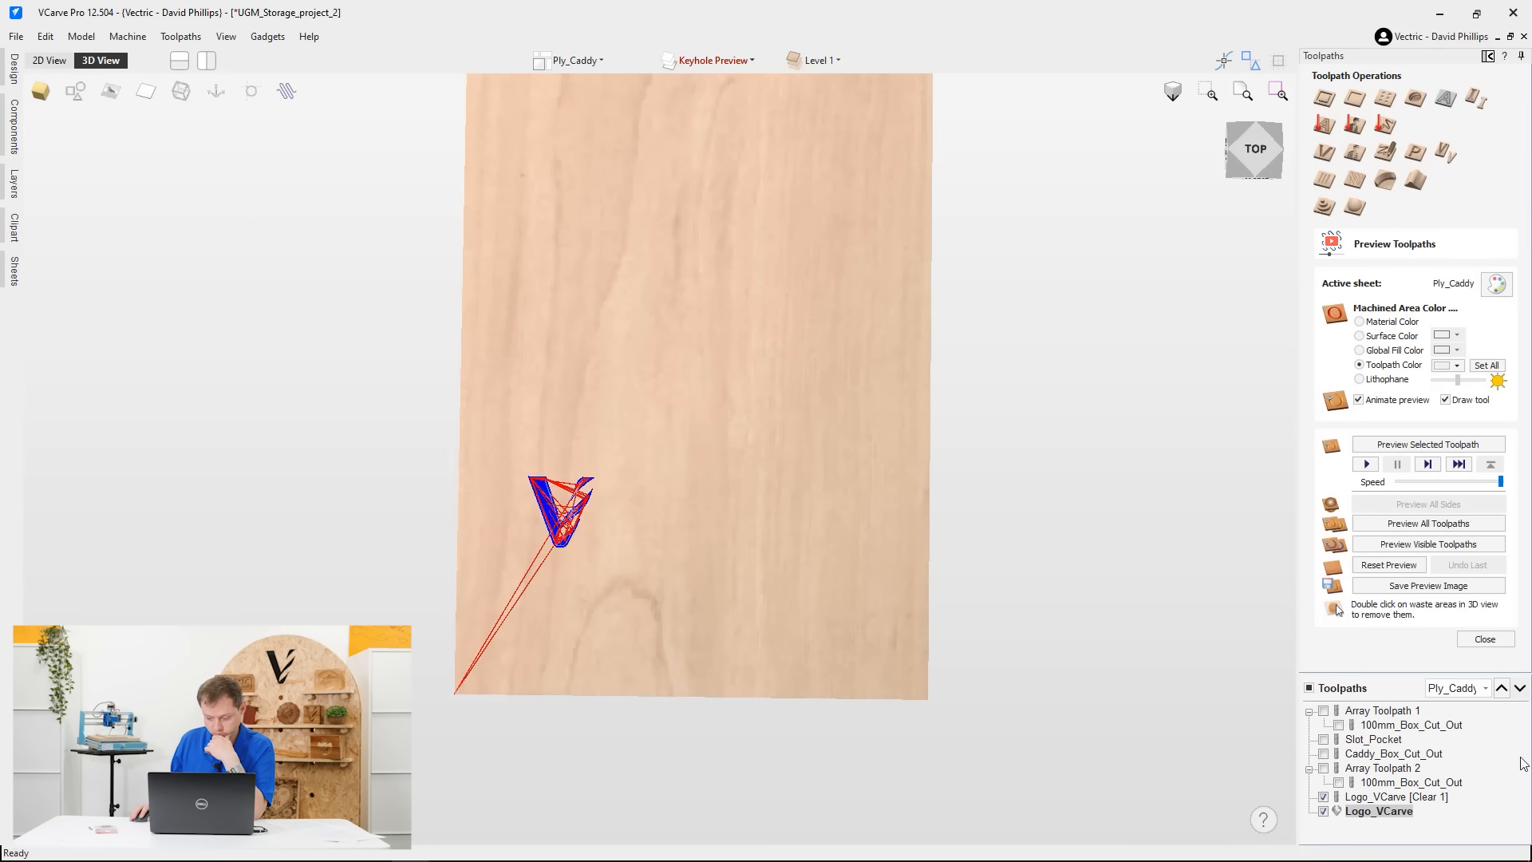
Close the toolpath preview and show all Ply_Caddy toolpaths, including both box arrays, Slot_Pocket and Caddy_Box_Cut_Out, together on the sheet
click(1484, 639)
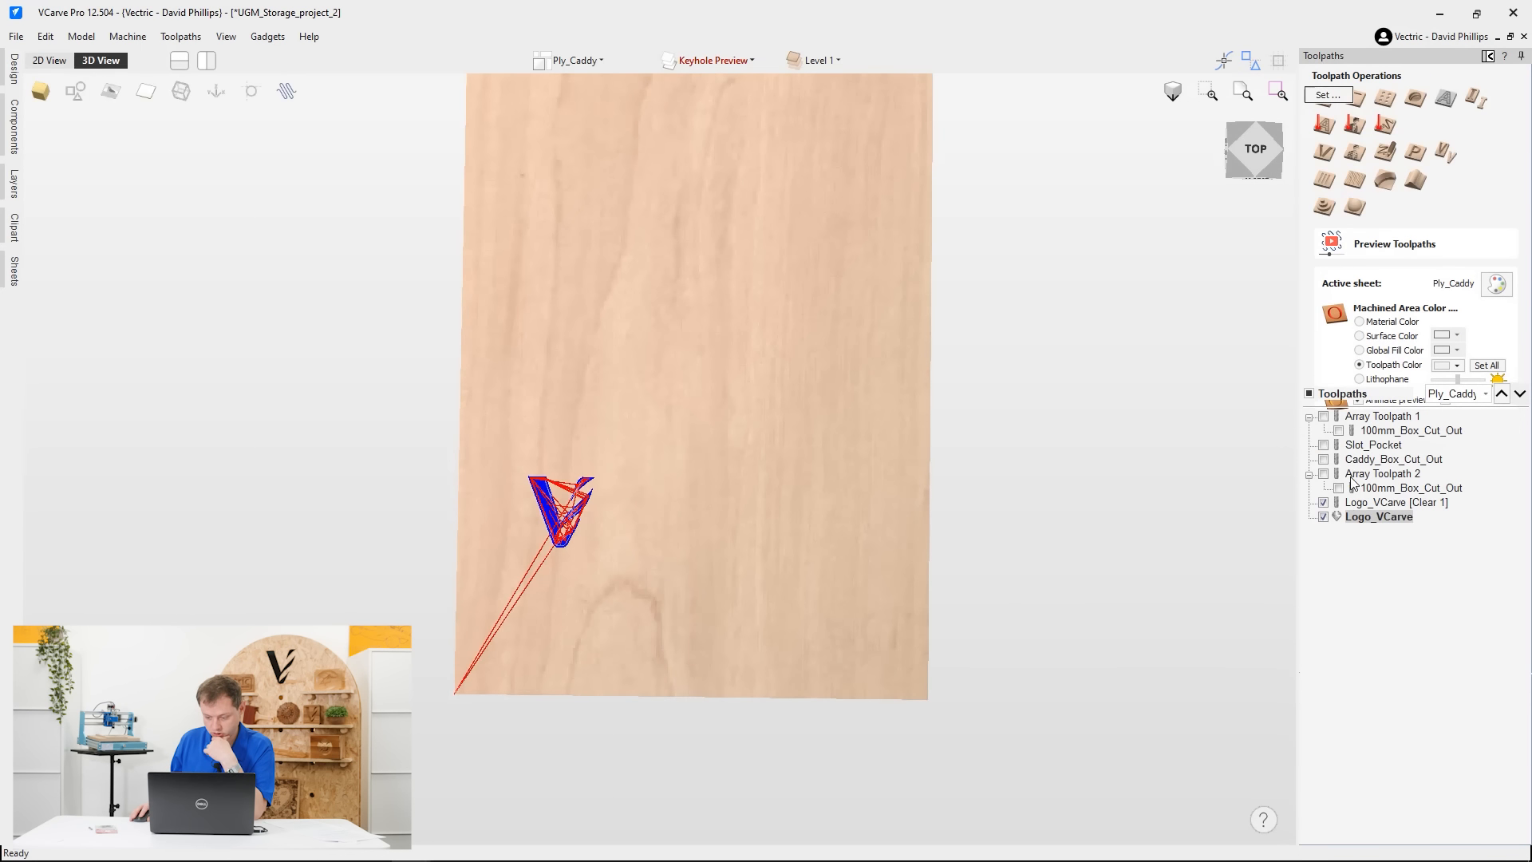
click(1323, 415)
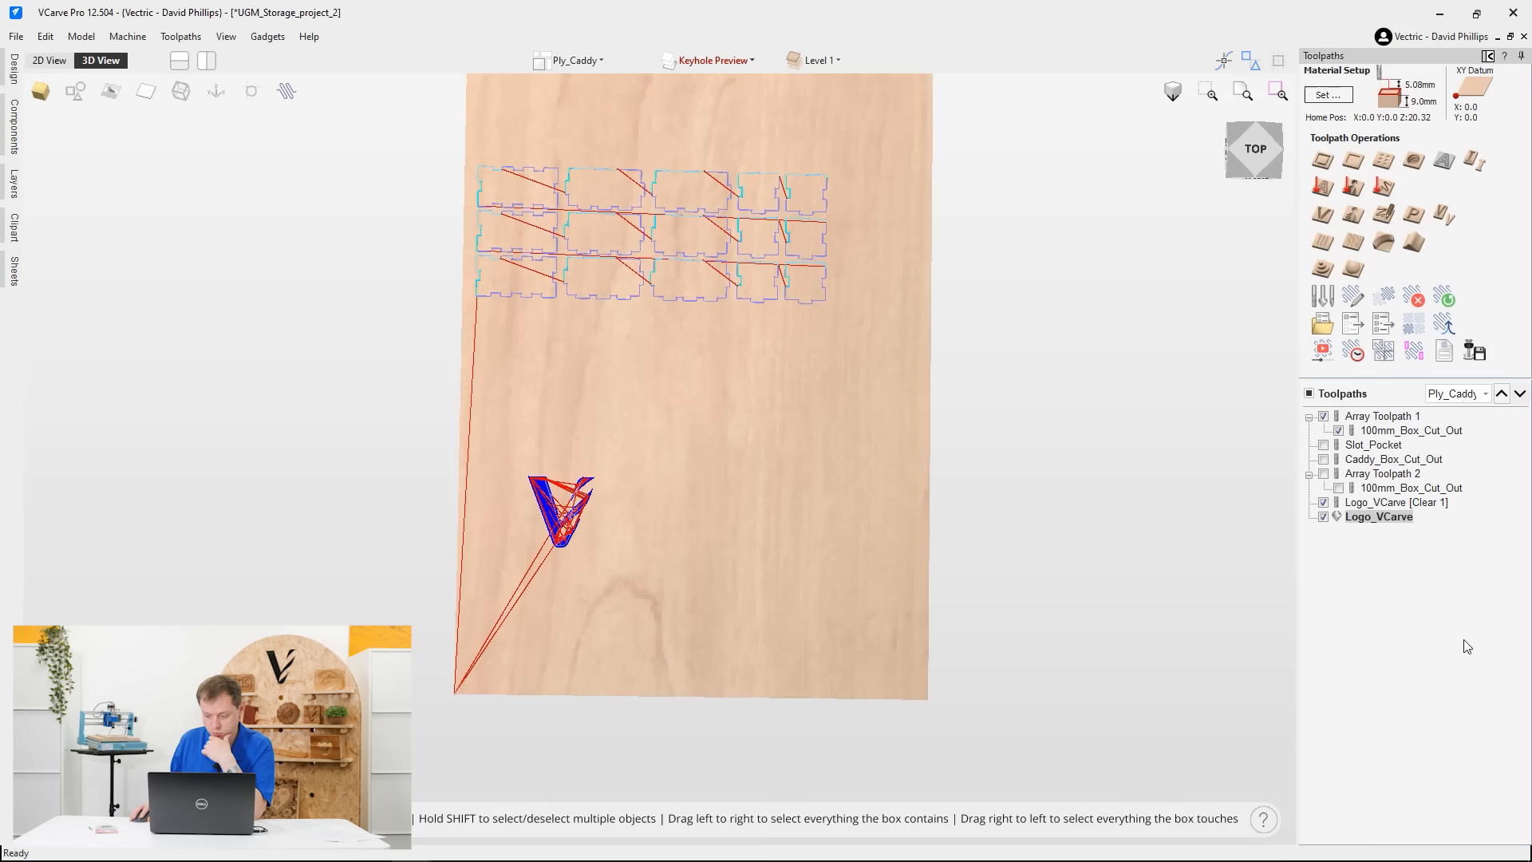
click(1323, 445)
click(1324, 459)
click(1323, 473)
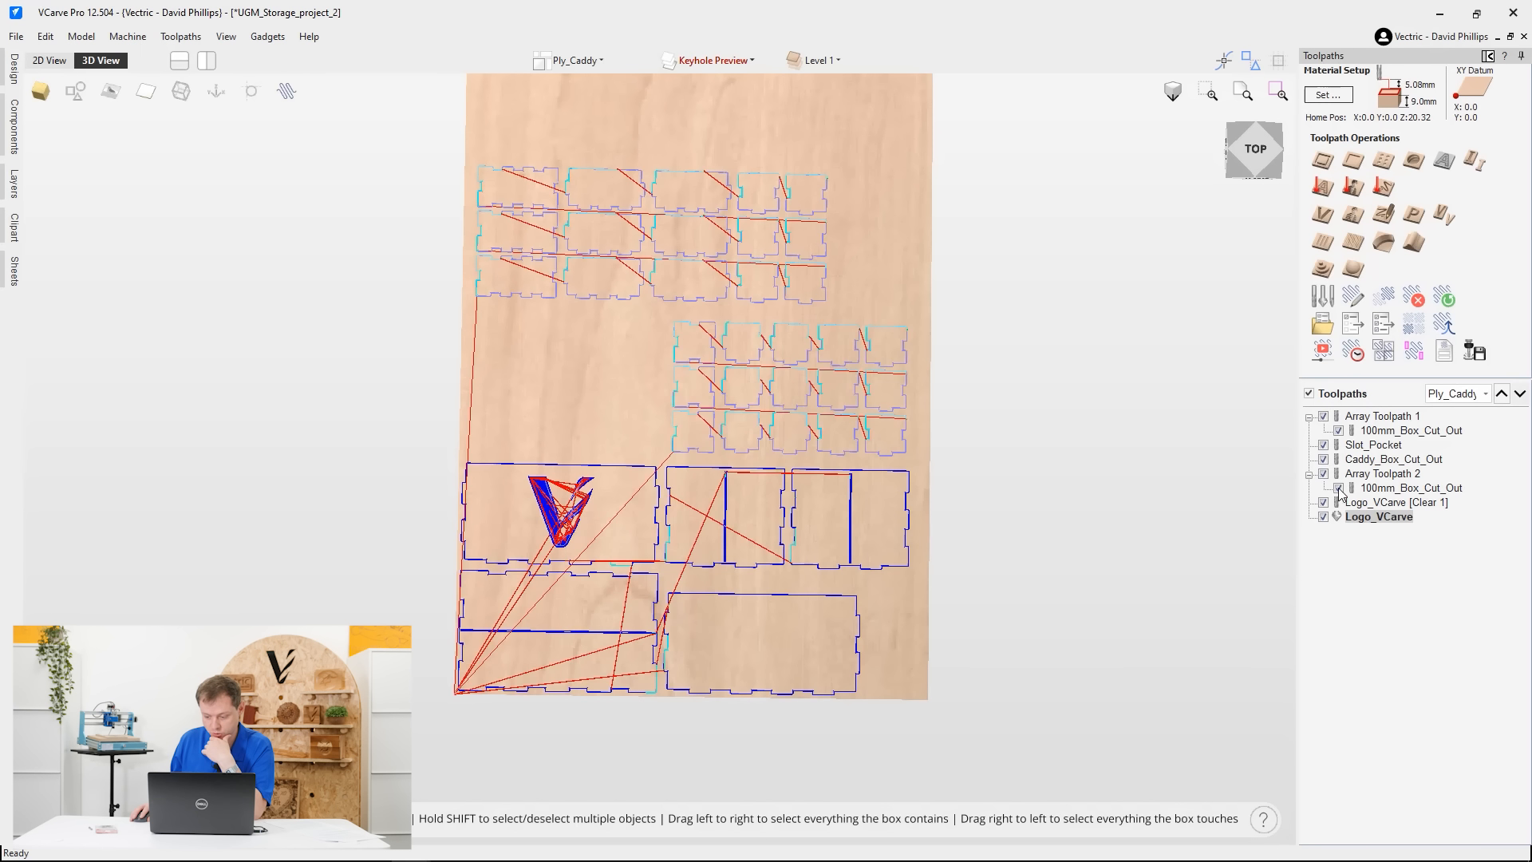
scroll(712, 411, down, 4)
middle_drag(713, 411, 800, 563)
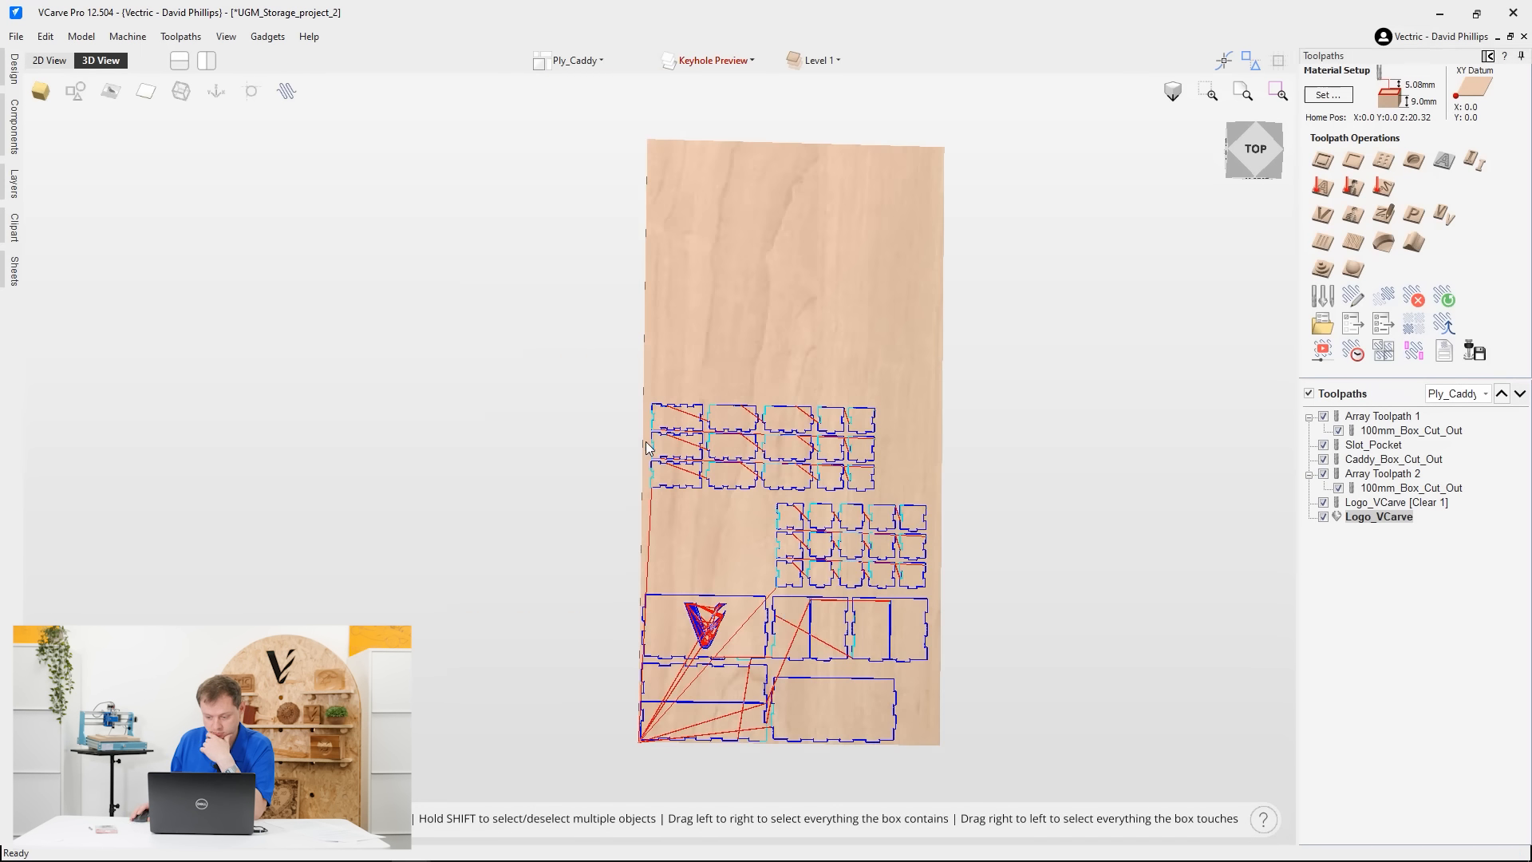
drag(801, 563, 804, 572)
Calculate a 2D Profile toolpath on the handle panel outline and its oval hole, 9.1 mm deep in two passes, with the first pass at 7.25 mm
click(50, 60)
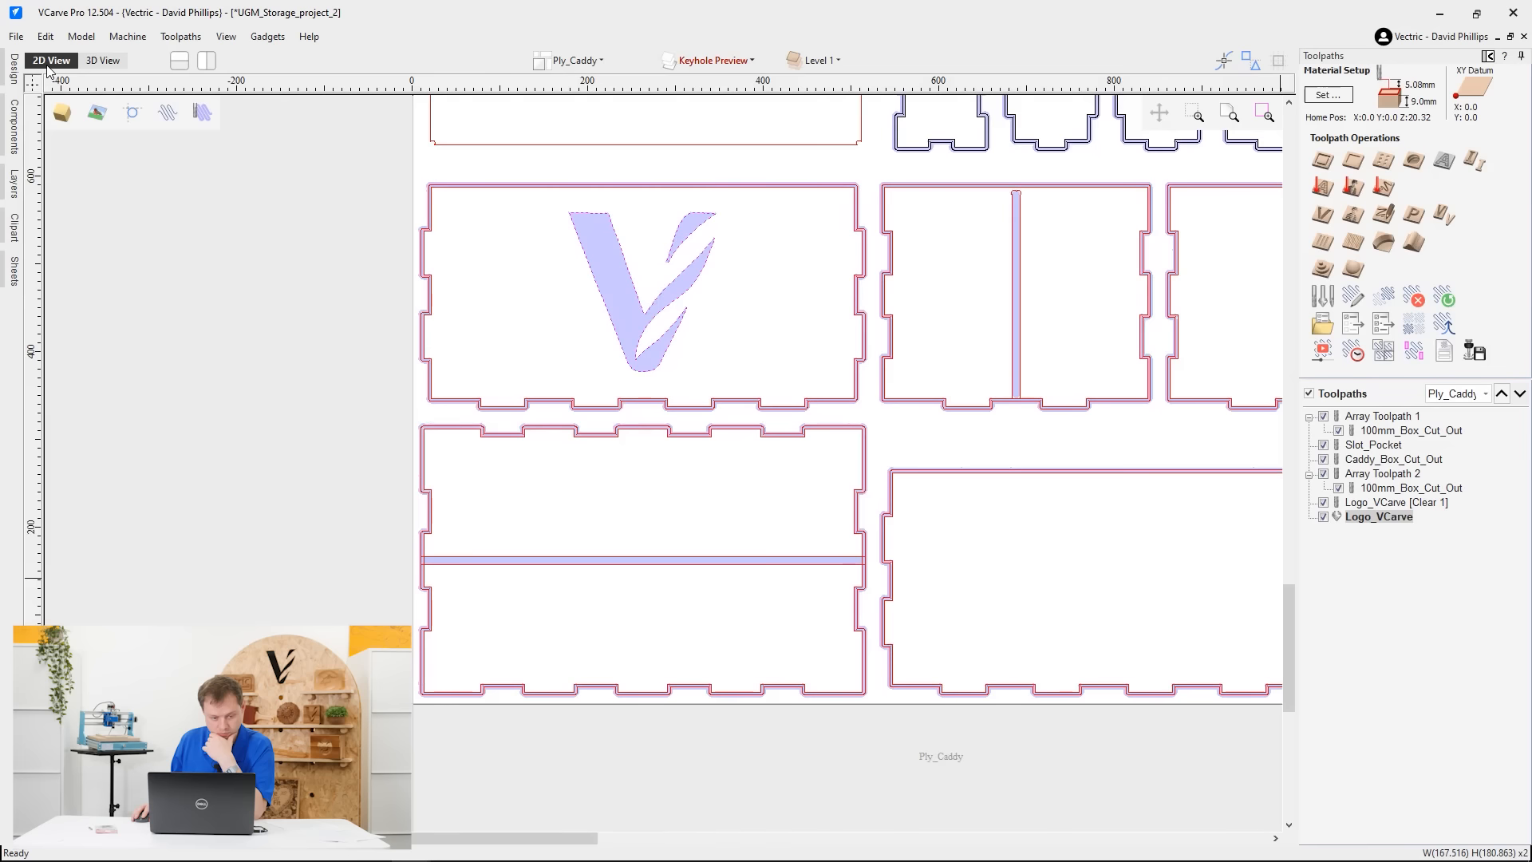
scroll(654, 527, down, 2)
click(670, 569)
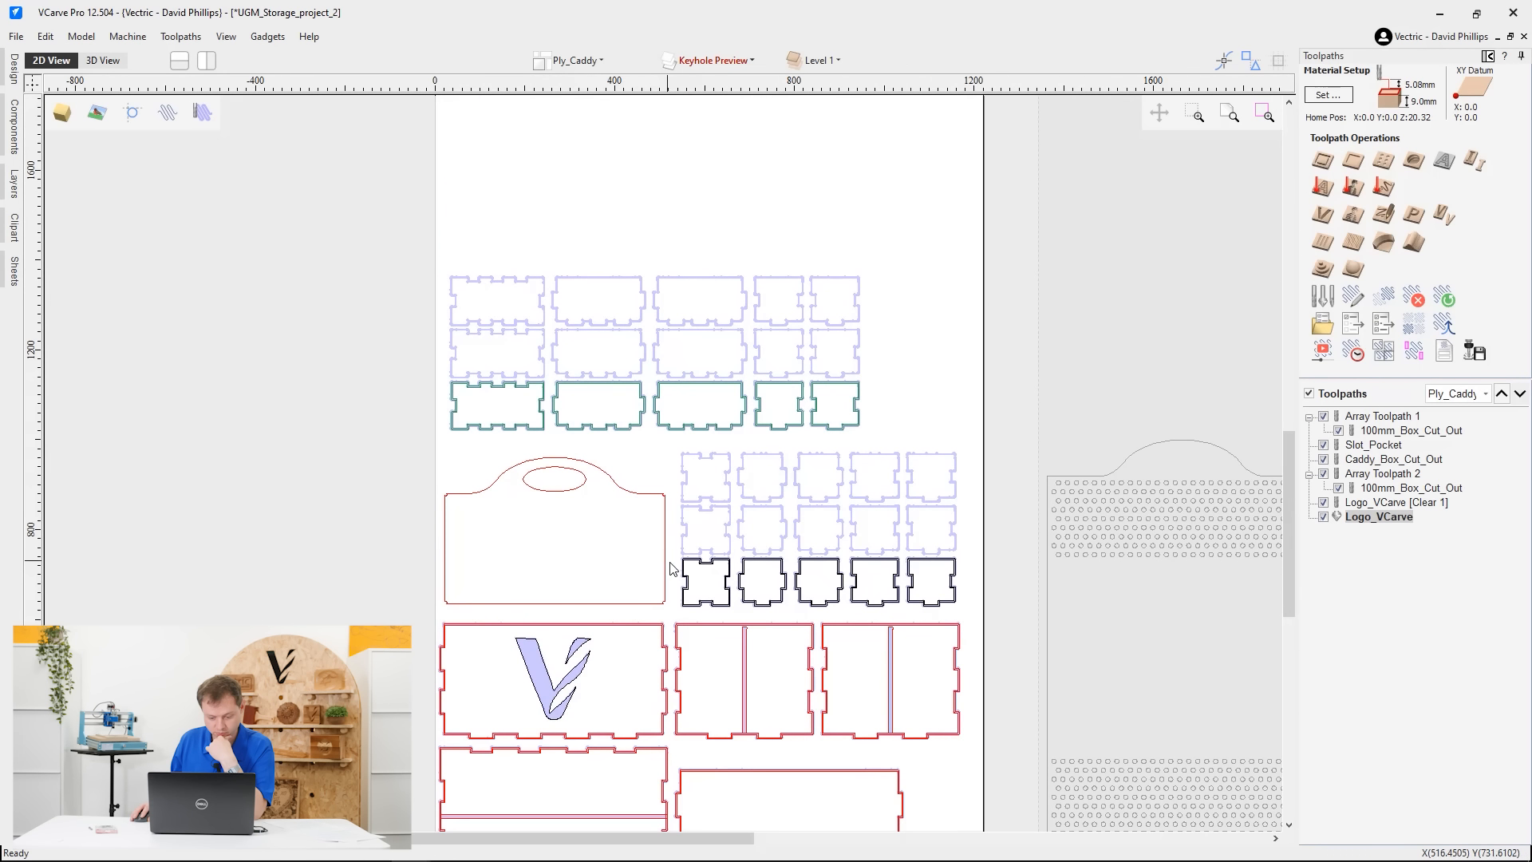
drag(456, 477, 455, 476)
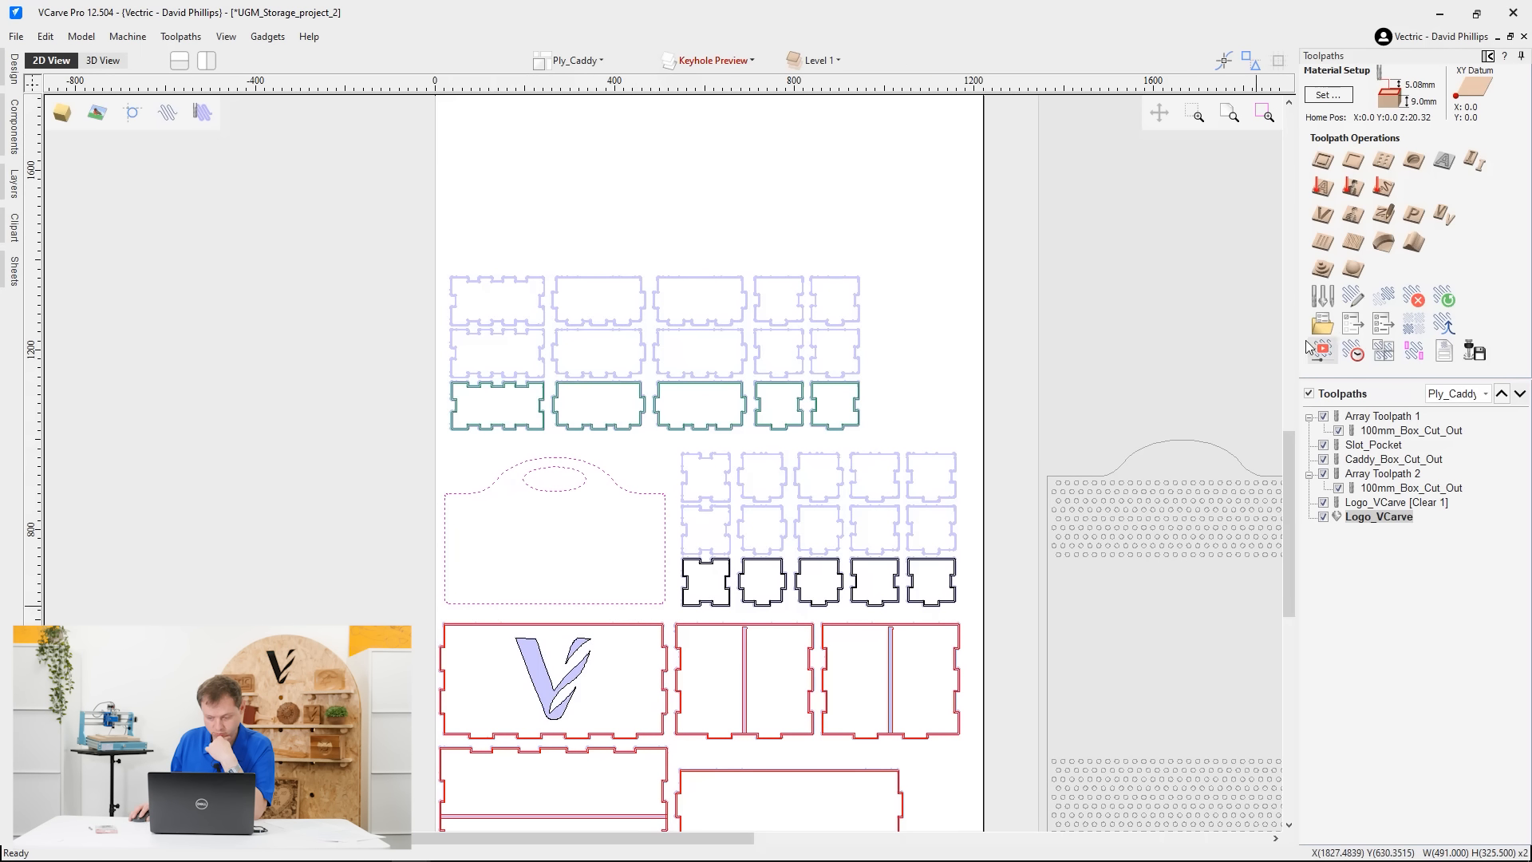
click(1348, 165)
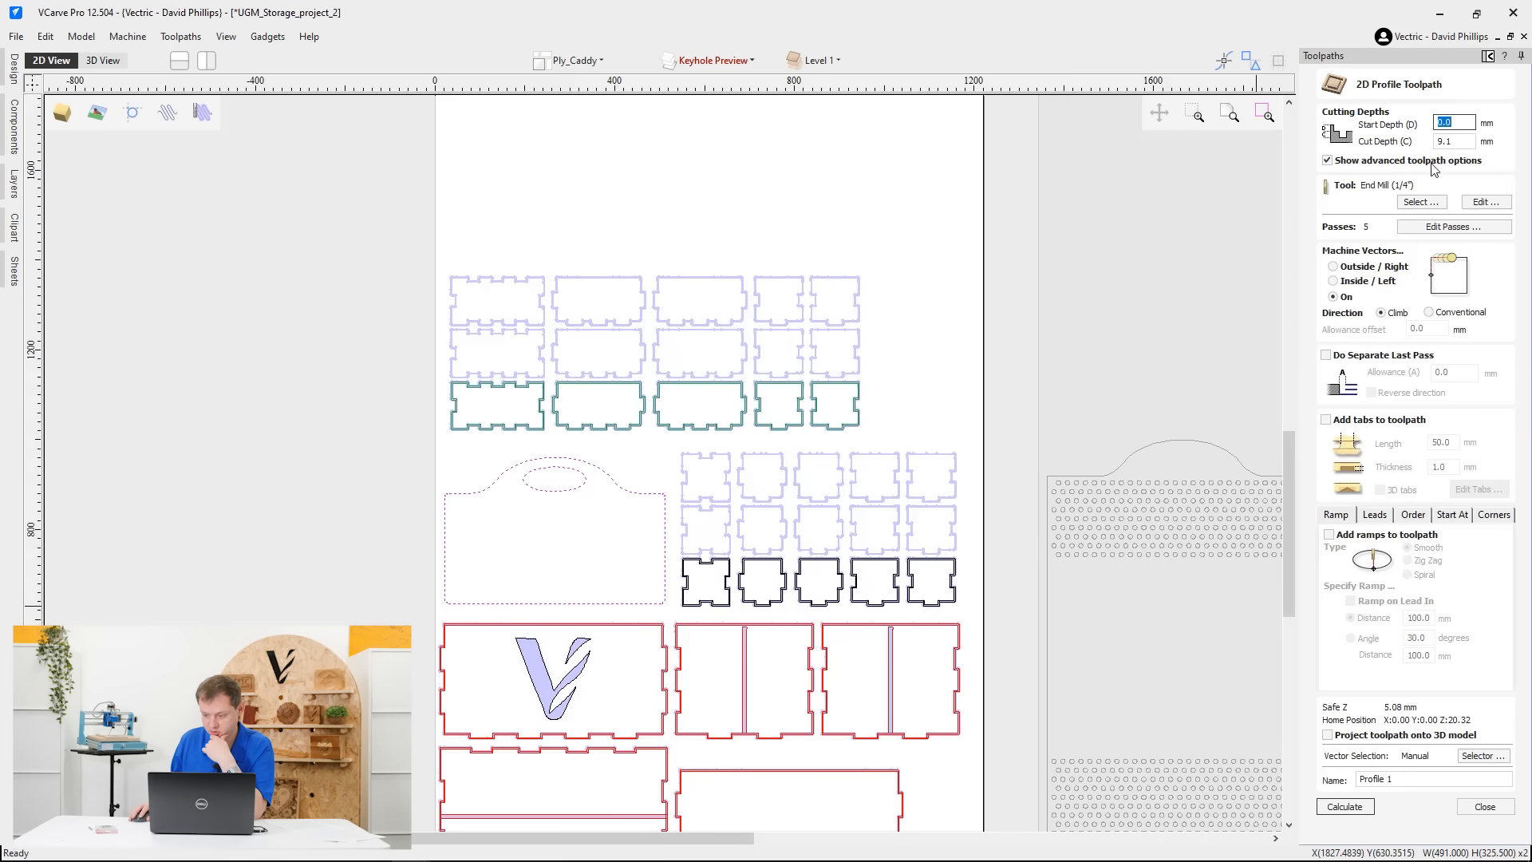
click(1425, 228)
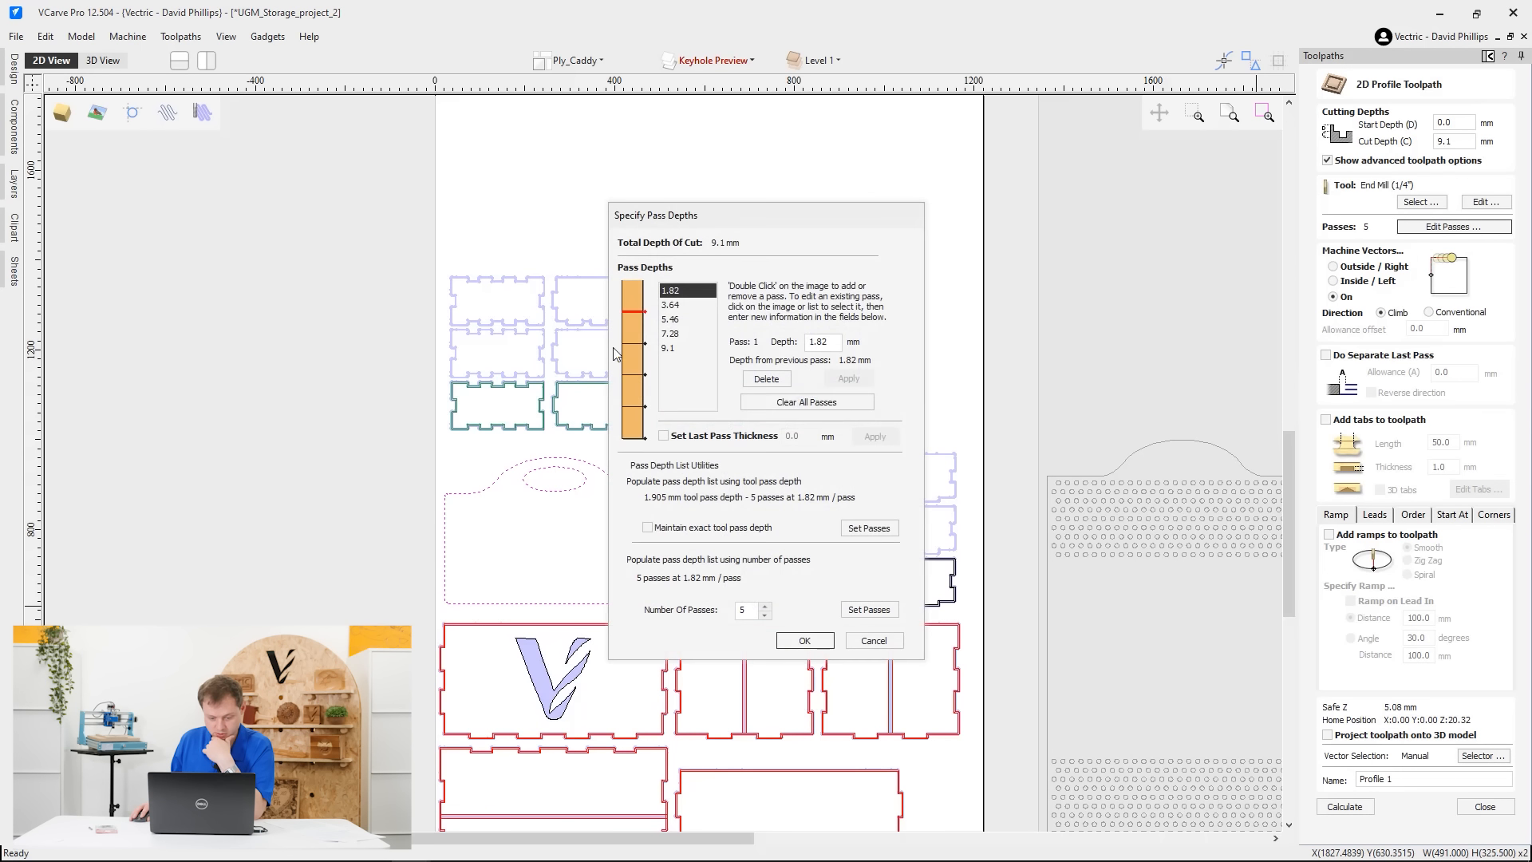
click(780, 401)
double_click(638, 333)
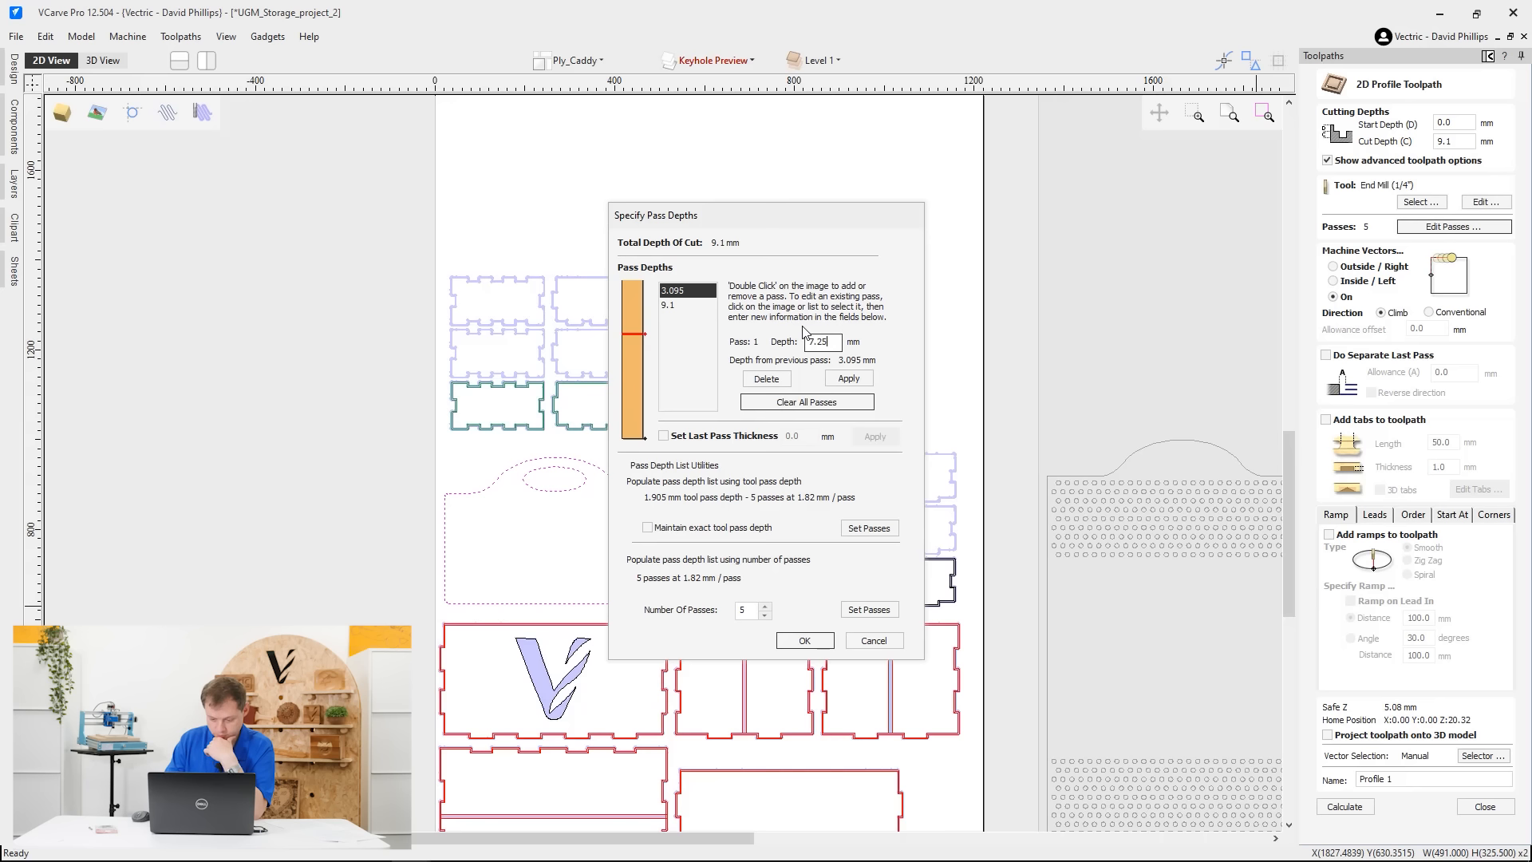
click(794, 642)
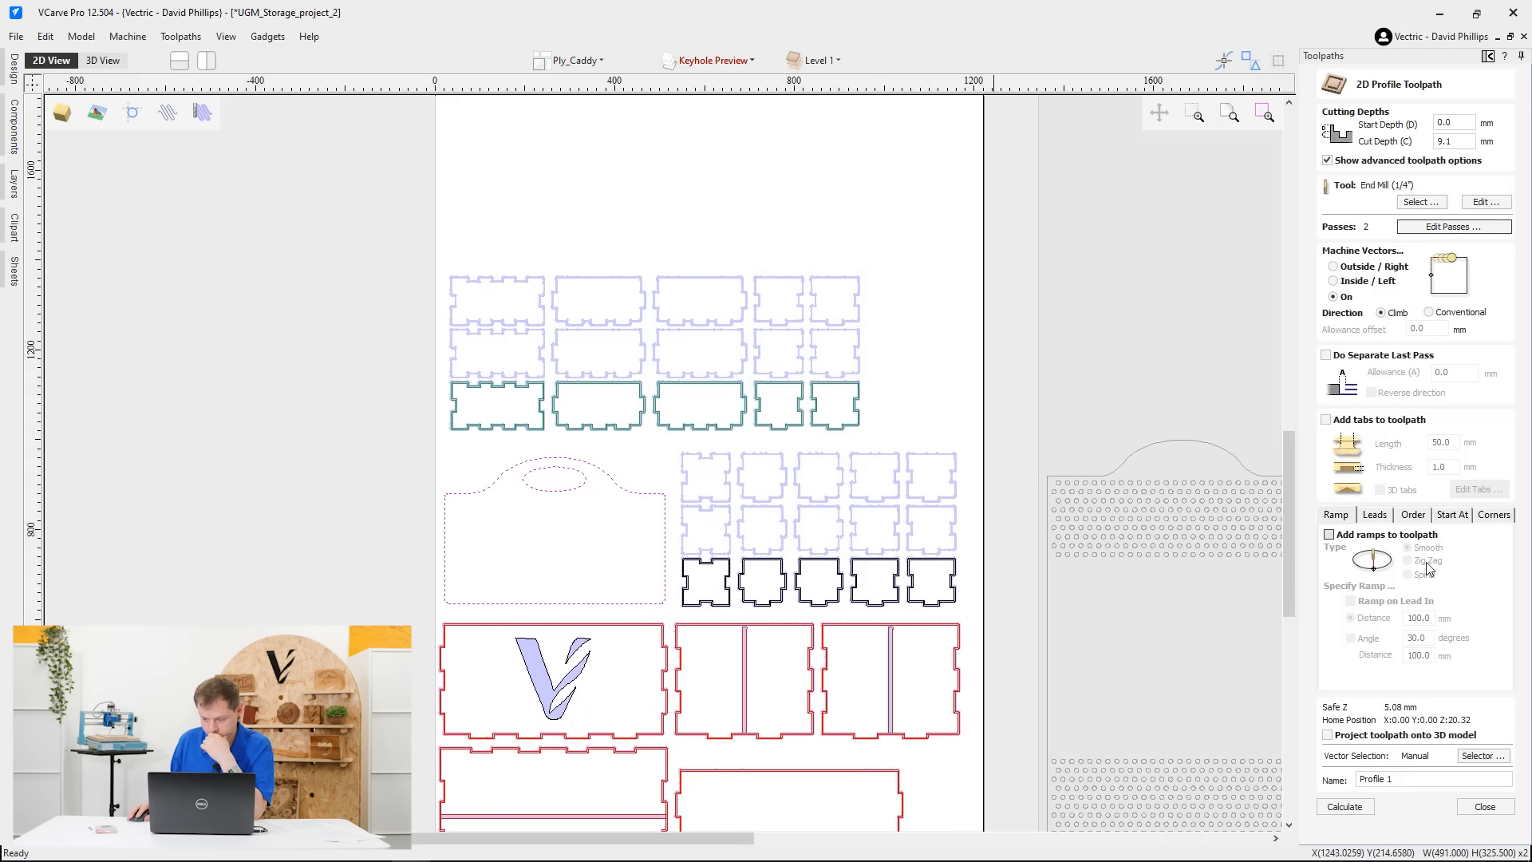
click(1347, 807)
click(728, 524)
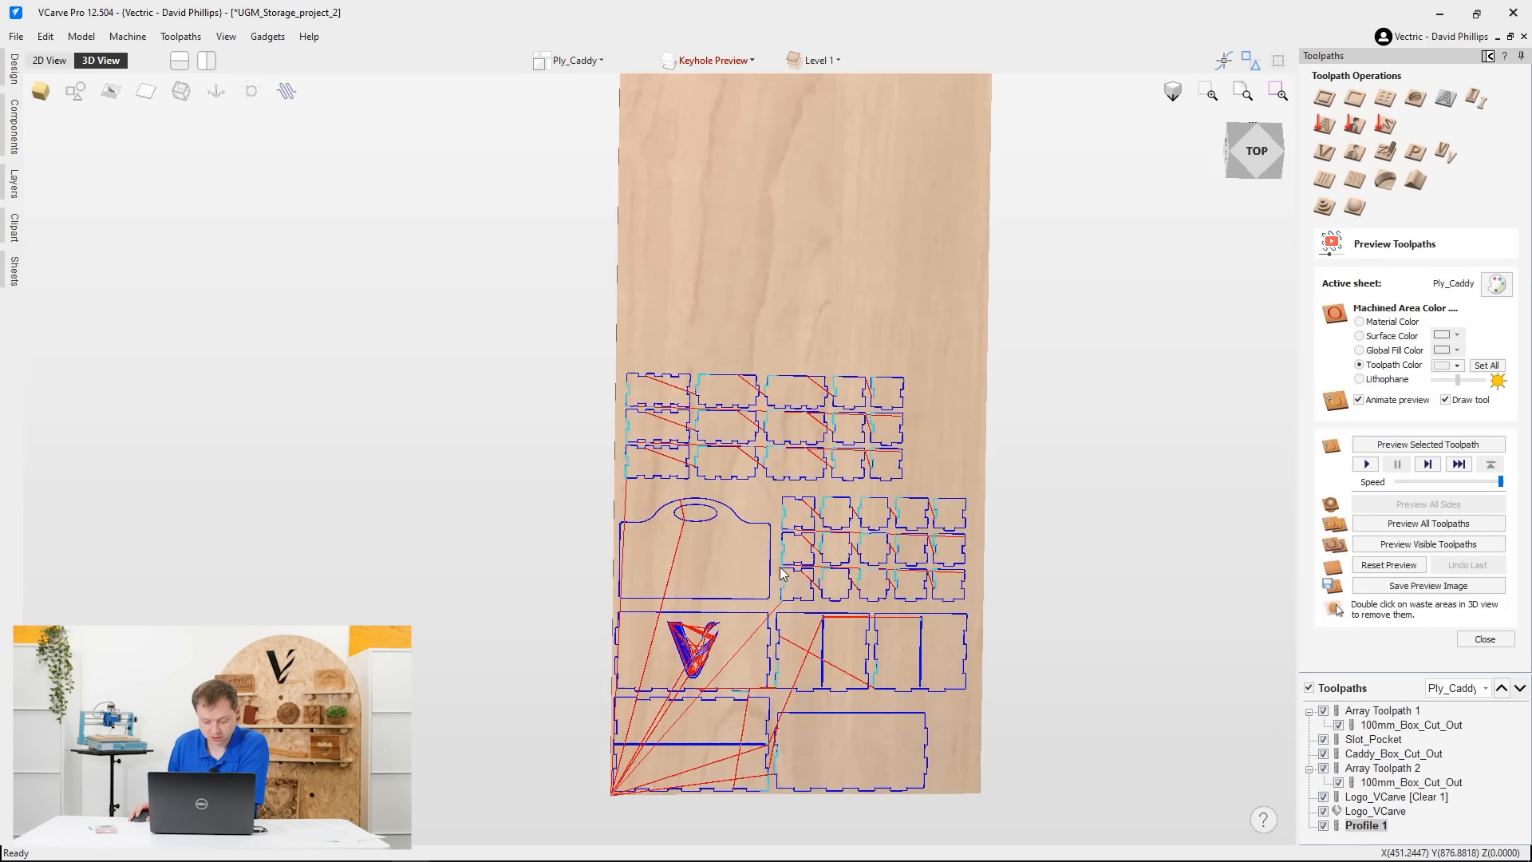
Simulate all visible Ply_Caddy toolpaths in the 3D preview and follow the cutting across the box parts and caddy panels
drag(686, 371, 994, 397)
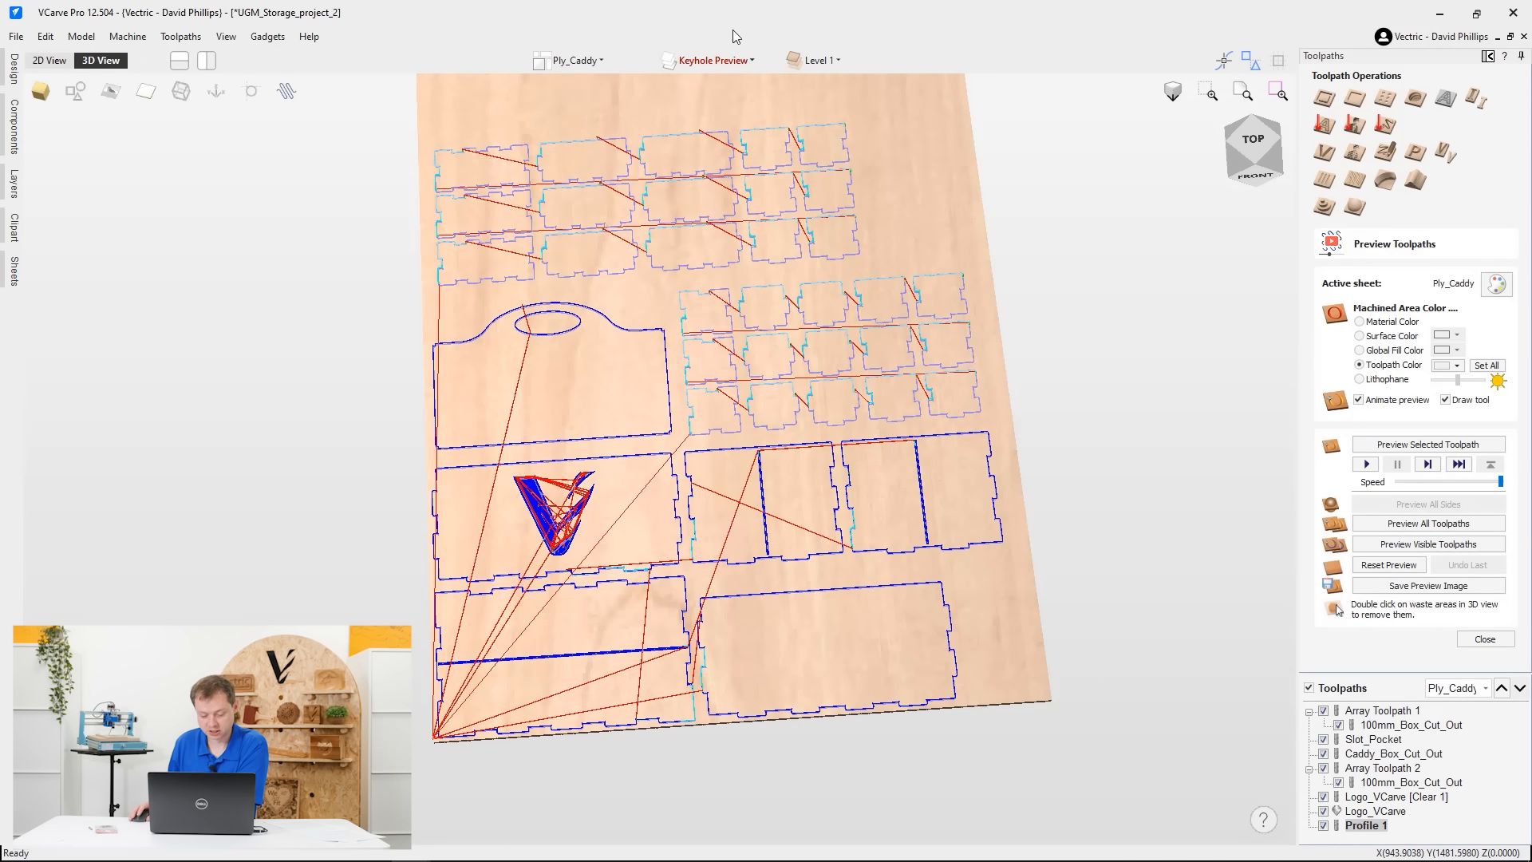
scroll(649, 350, up, 5)
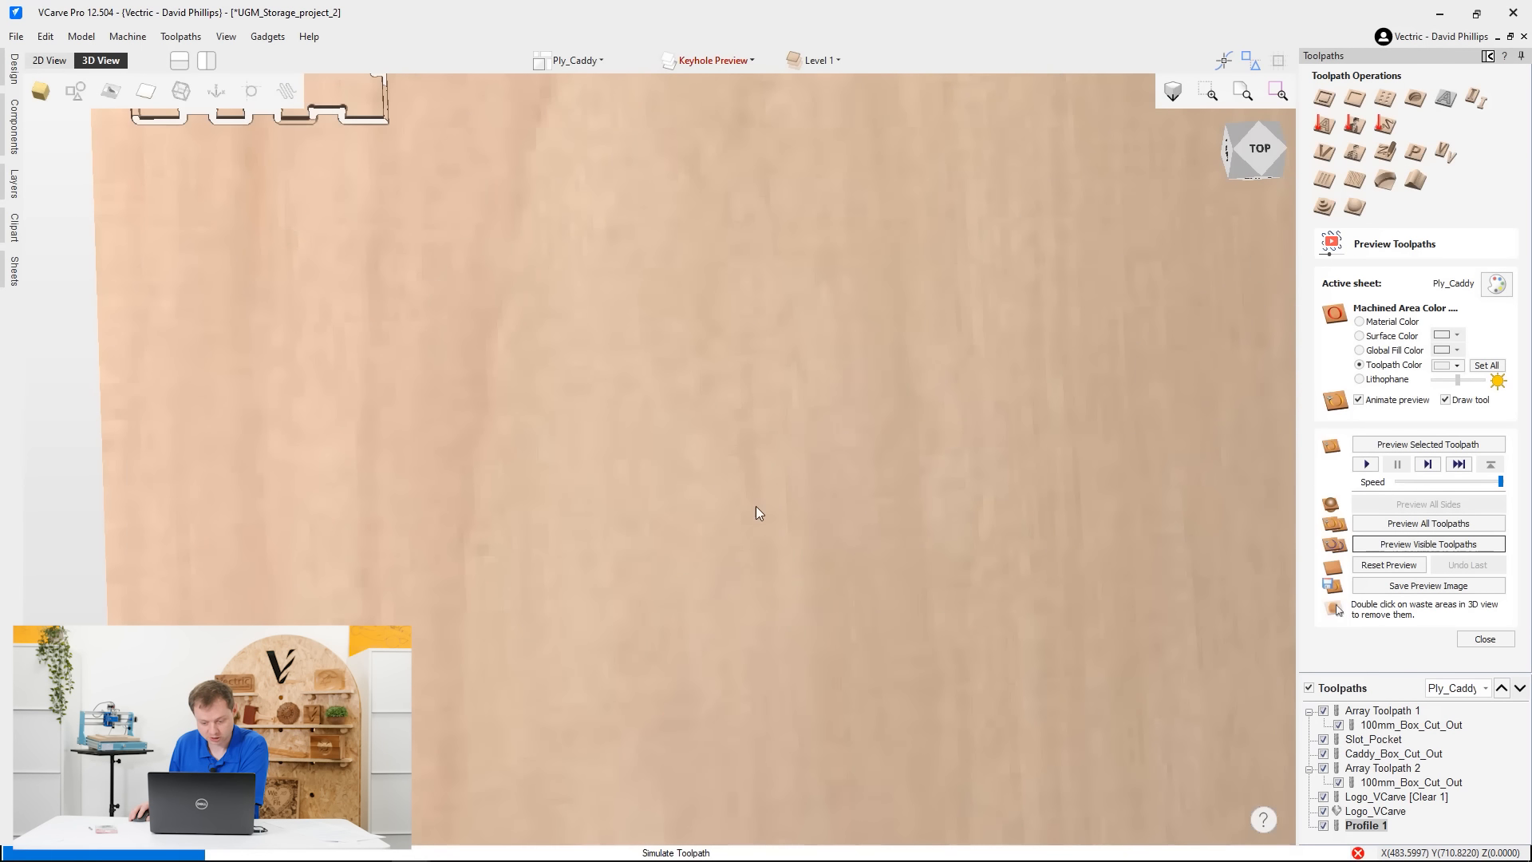
middle_drag(691, 366, 588, 597)
scroll(587, 597, down, 3)
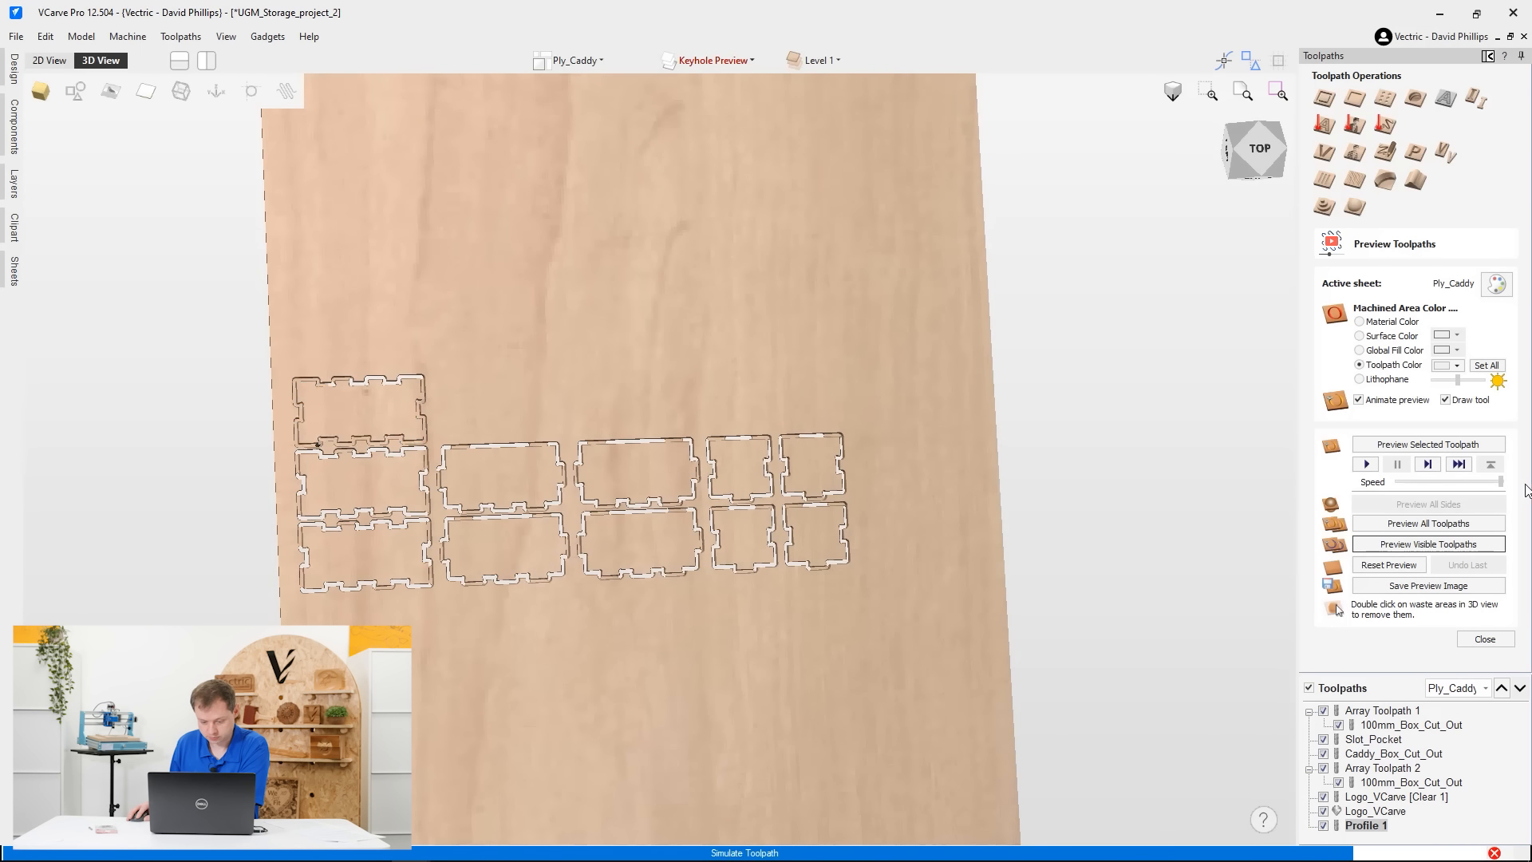
middle_drag(844, 737, 758, 564)
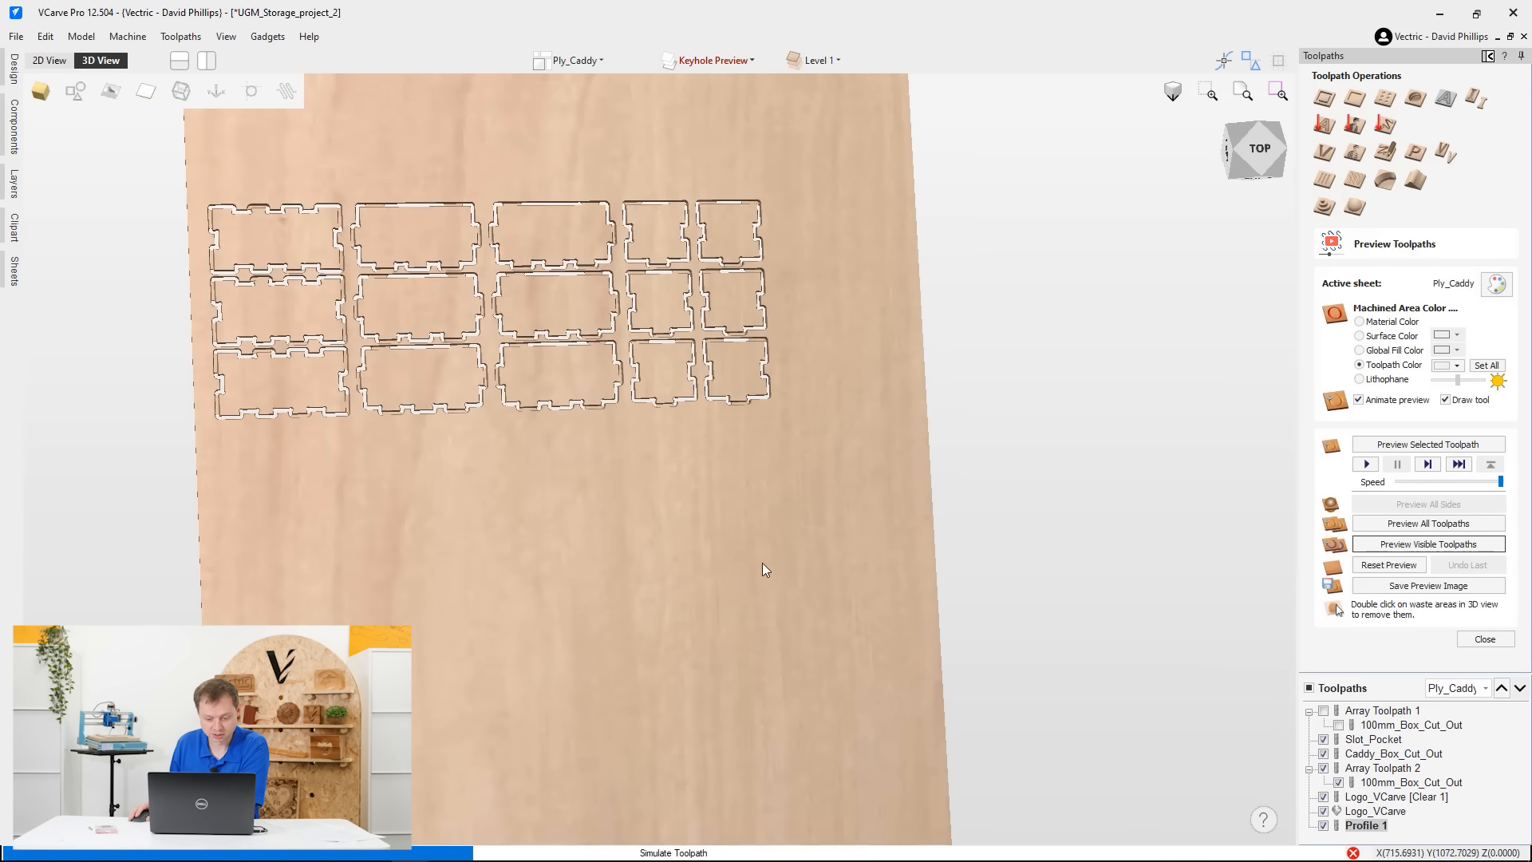
drag(478, 409, 456, 384)
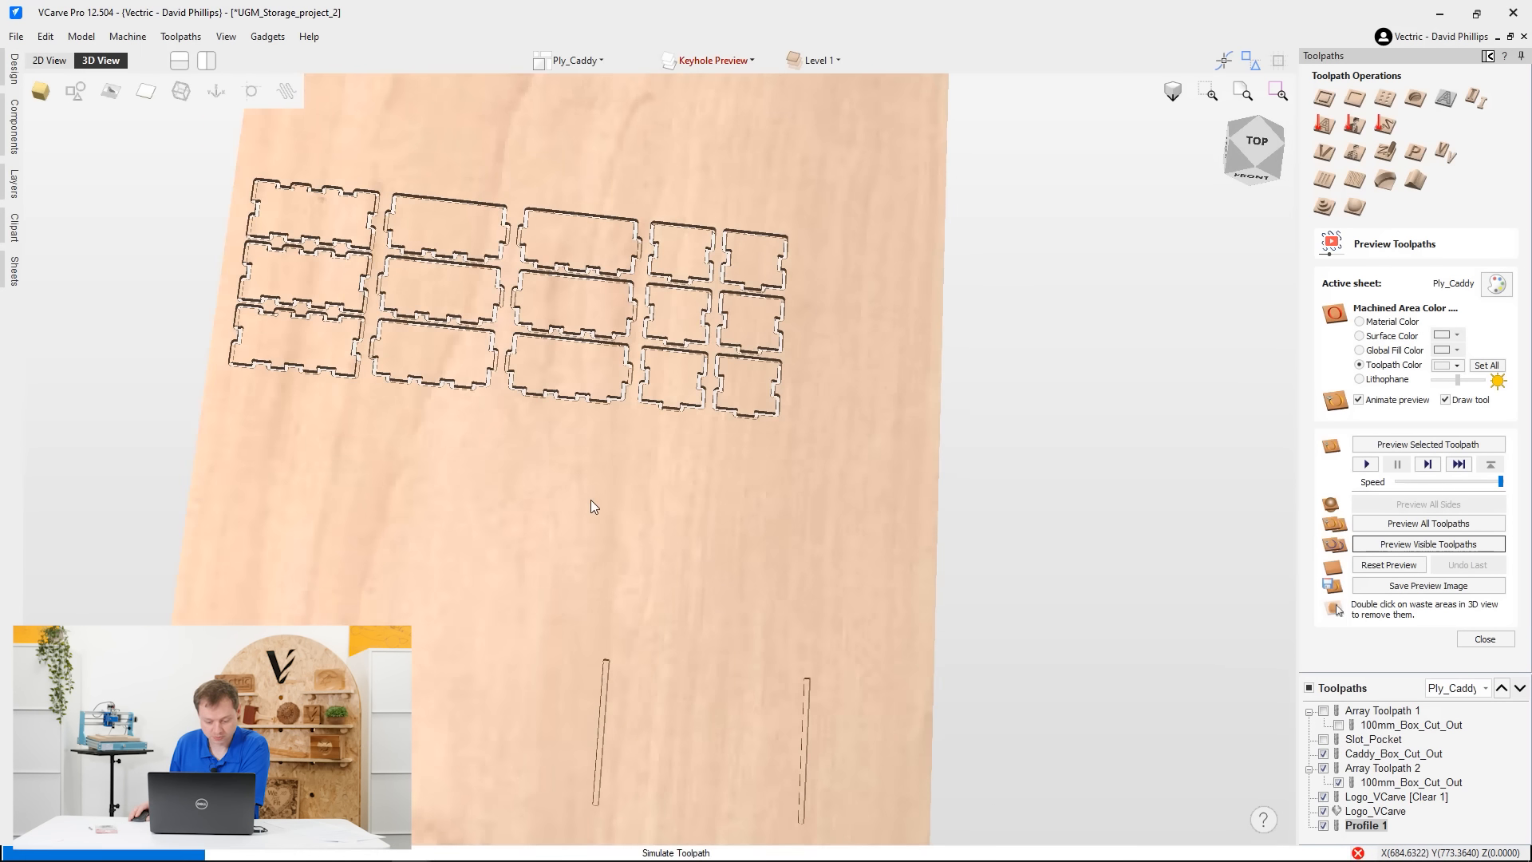
middle_drag(590, 501, 521, 332)
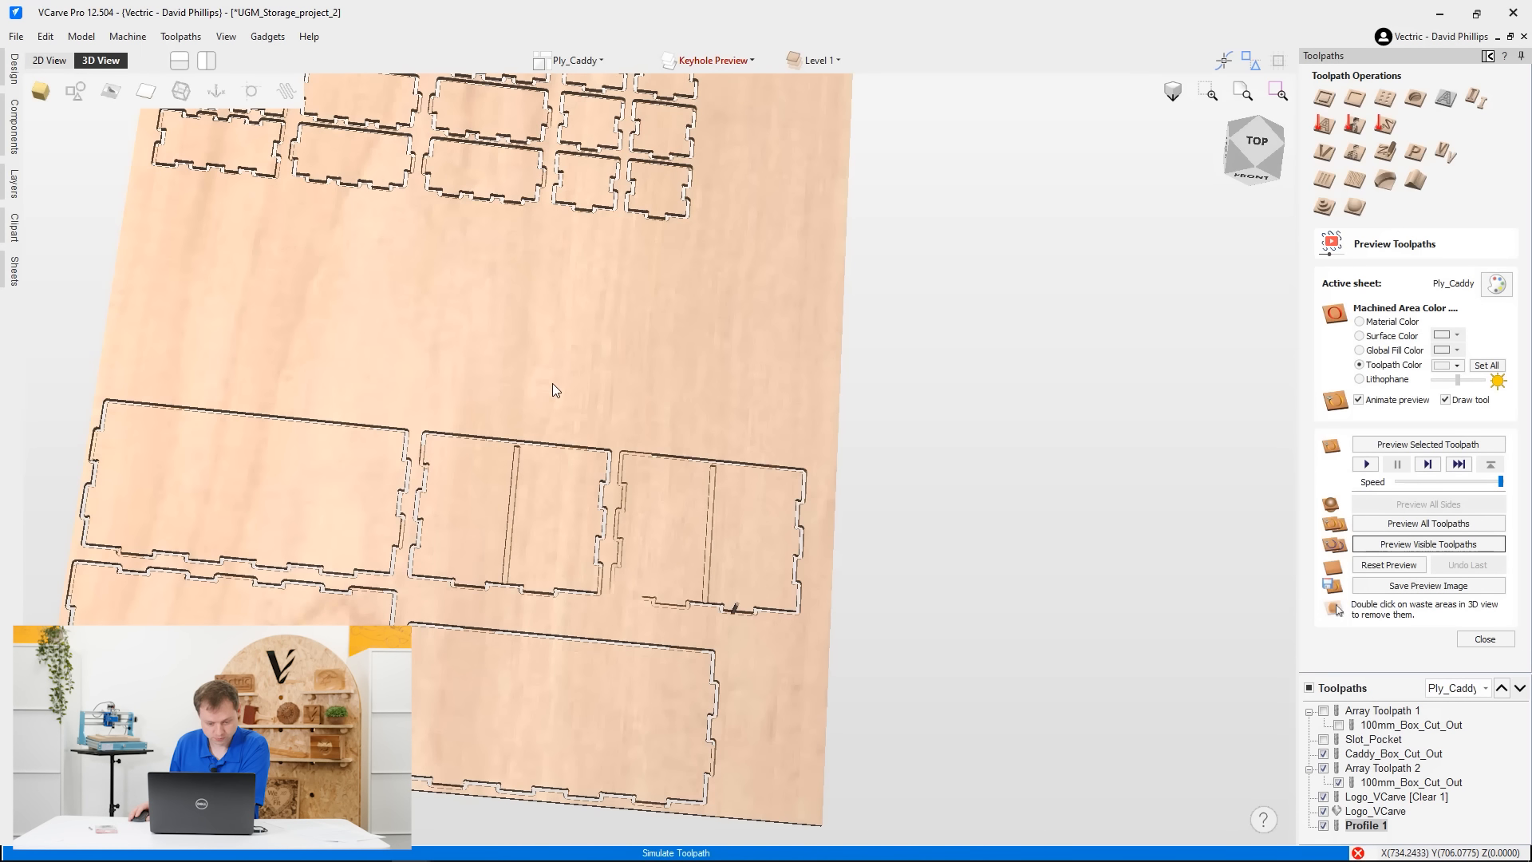
middle_drag(469, 369, 556, 477)
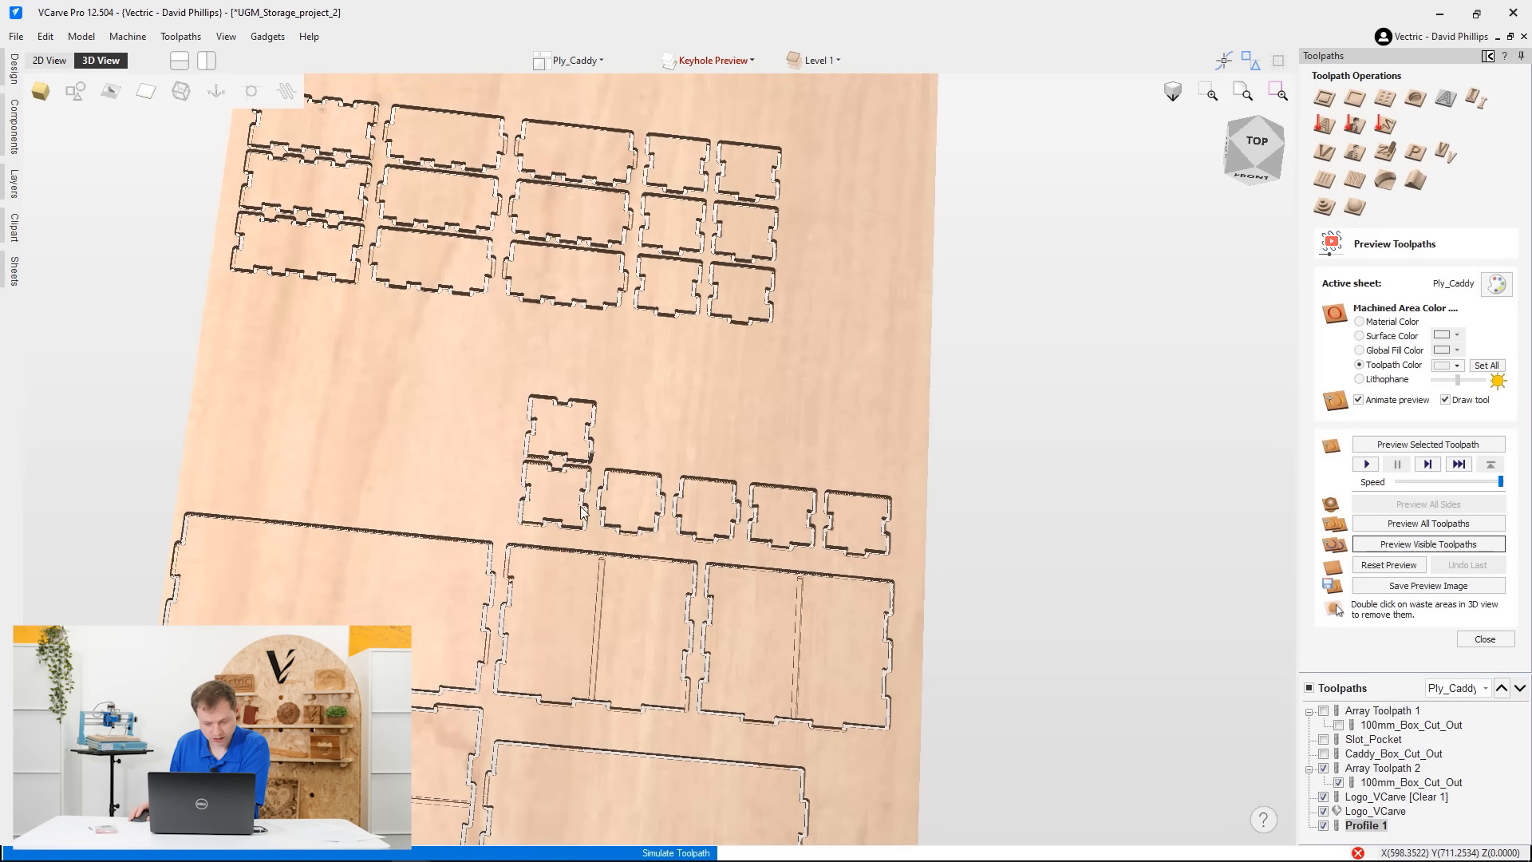
middle_drag(556, 479, 668, 538)
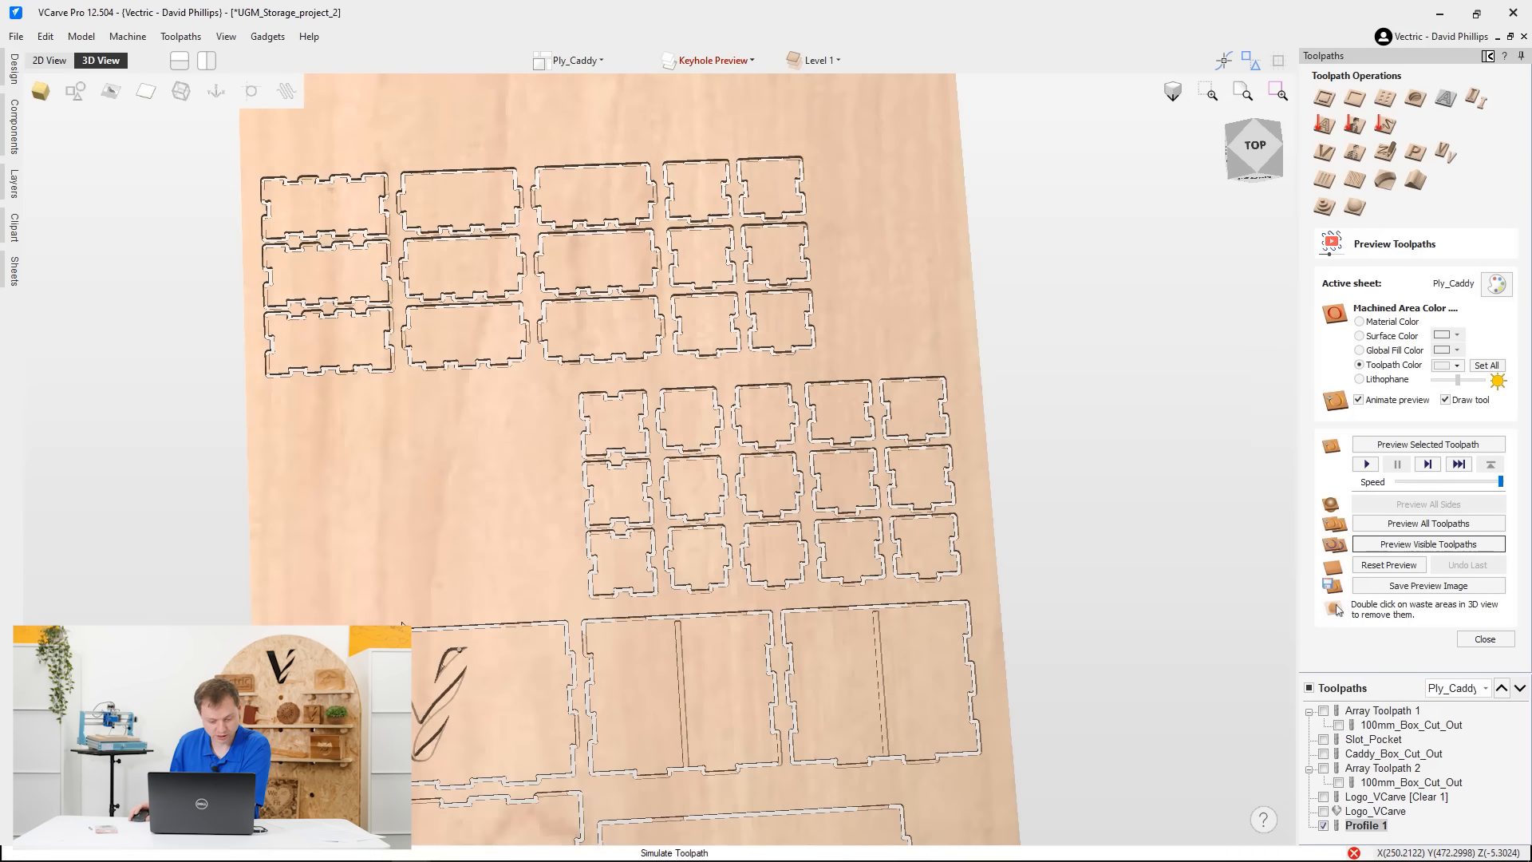
Examine the V-carved logo and the toothed panel edges up close in the 3D preview, finishing with a view from above
scroll(390, 405, up, 5)
scroll(389, 405, up, 1)
drag(525, 506, 579, 332)
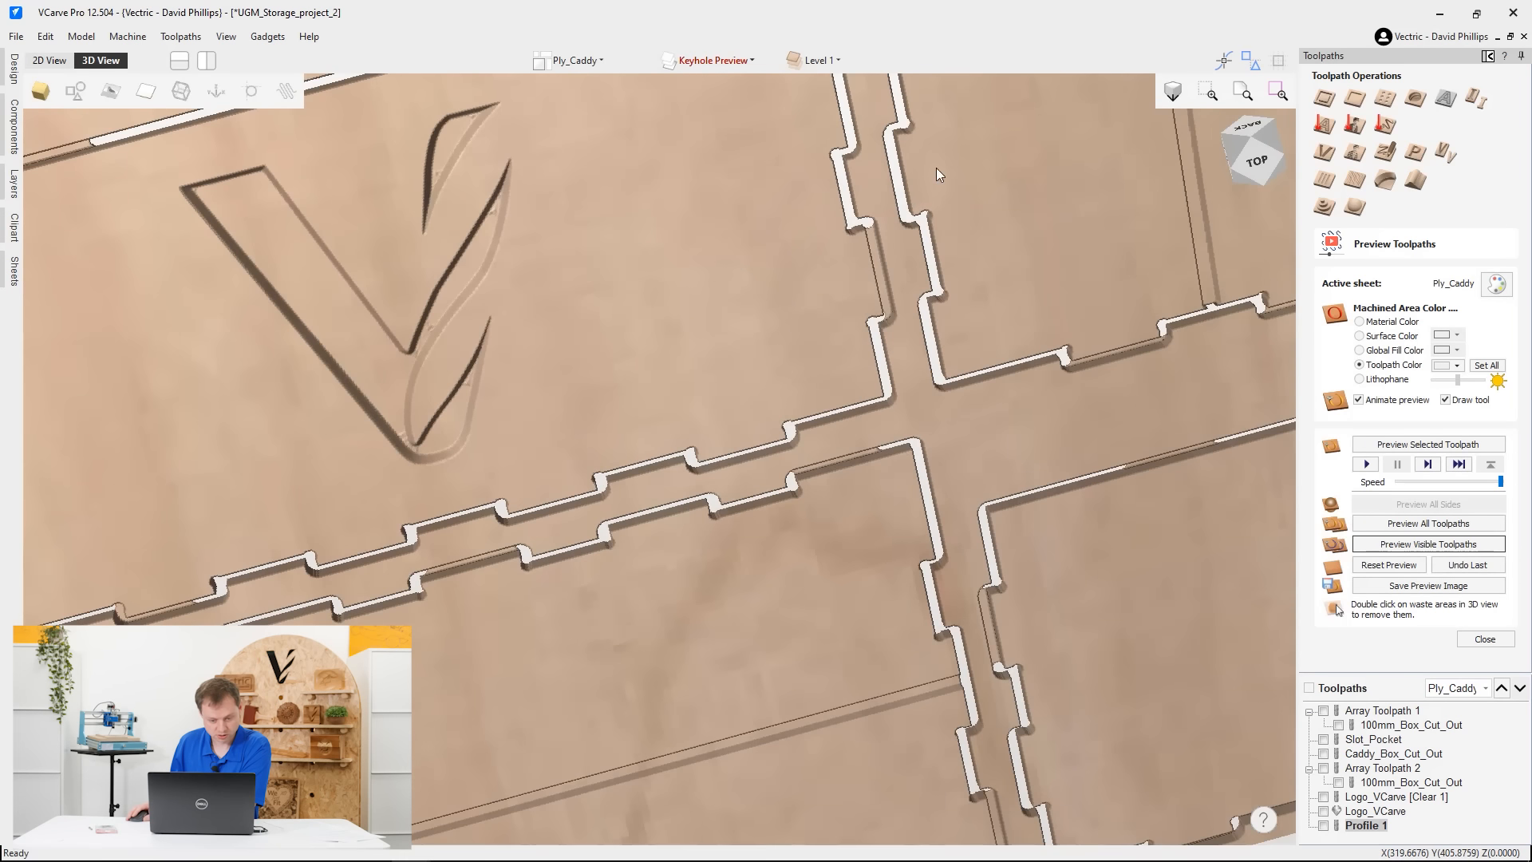
scroll(690, 492, up, 1)
middle_drag(689, 492, 1016, 375)
drag(1017, 375, 1073, 120)
drag(811, 531, 885, 633)
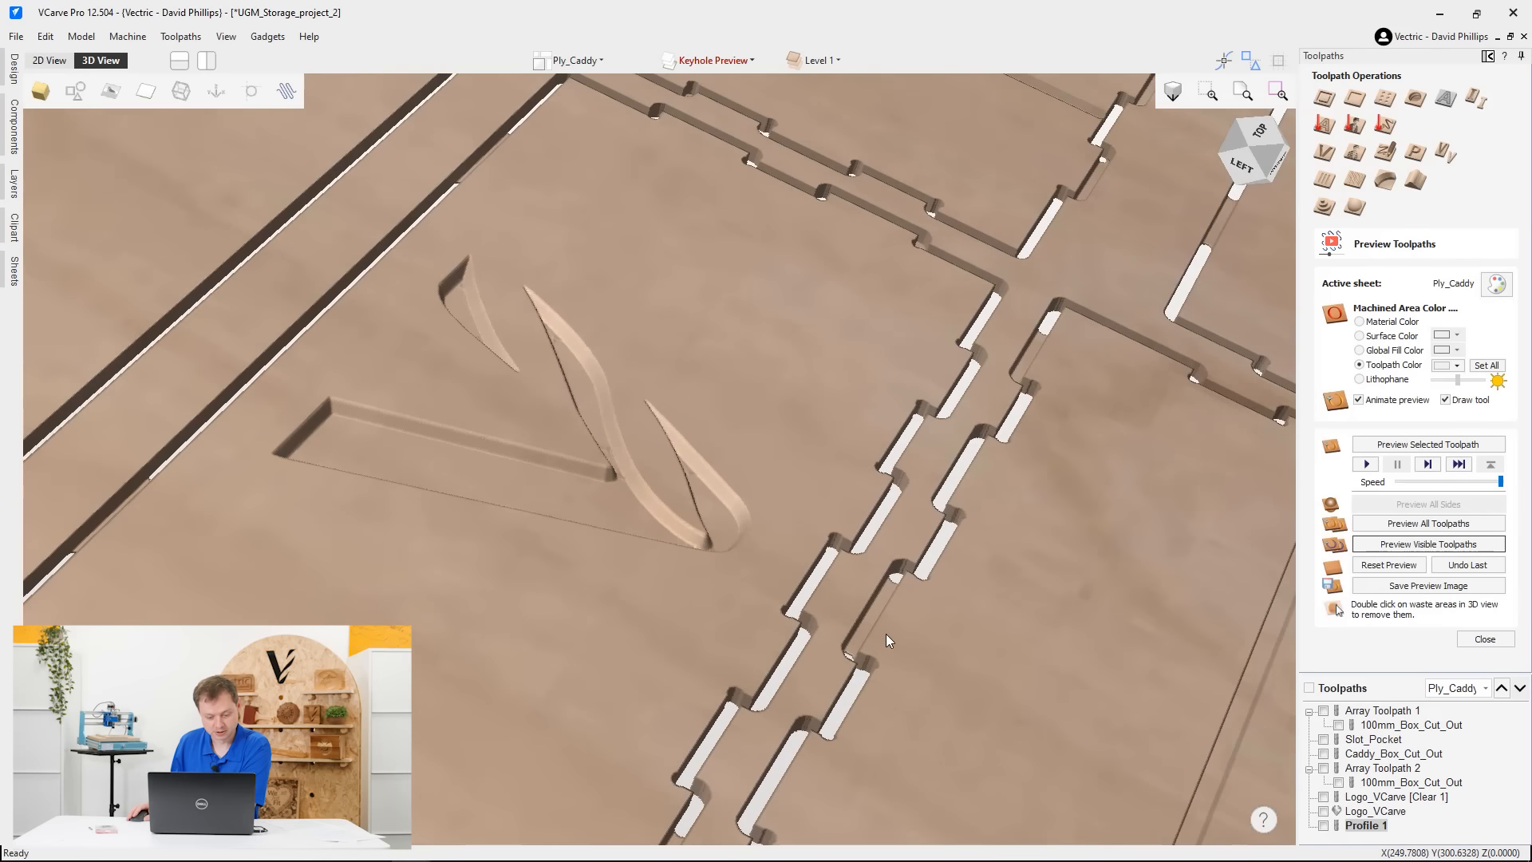
click(1484, 639)
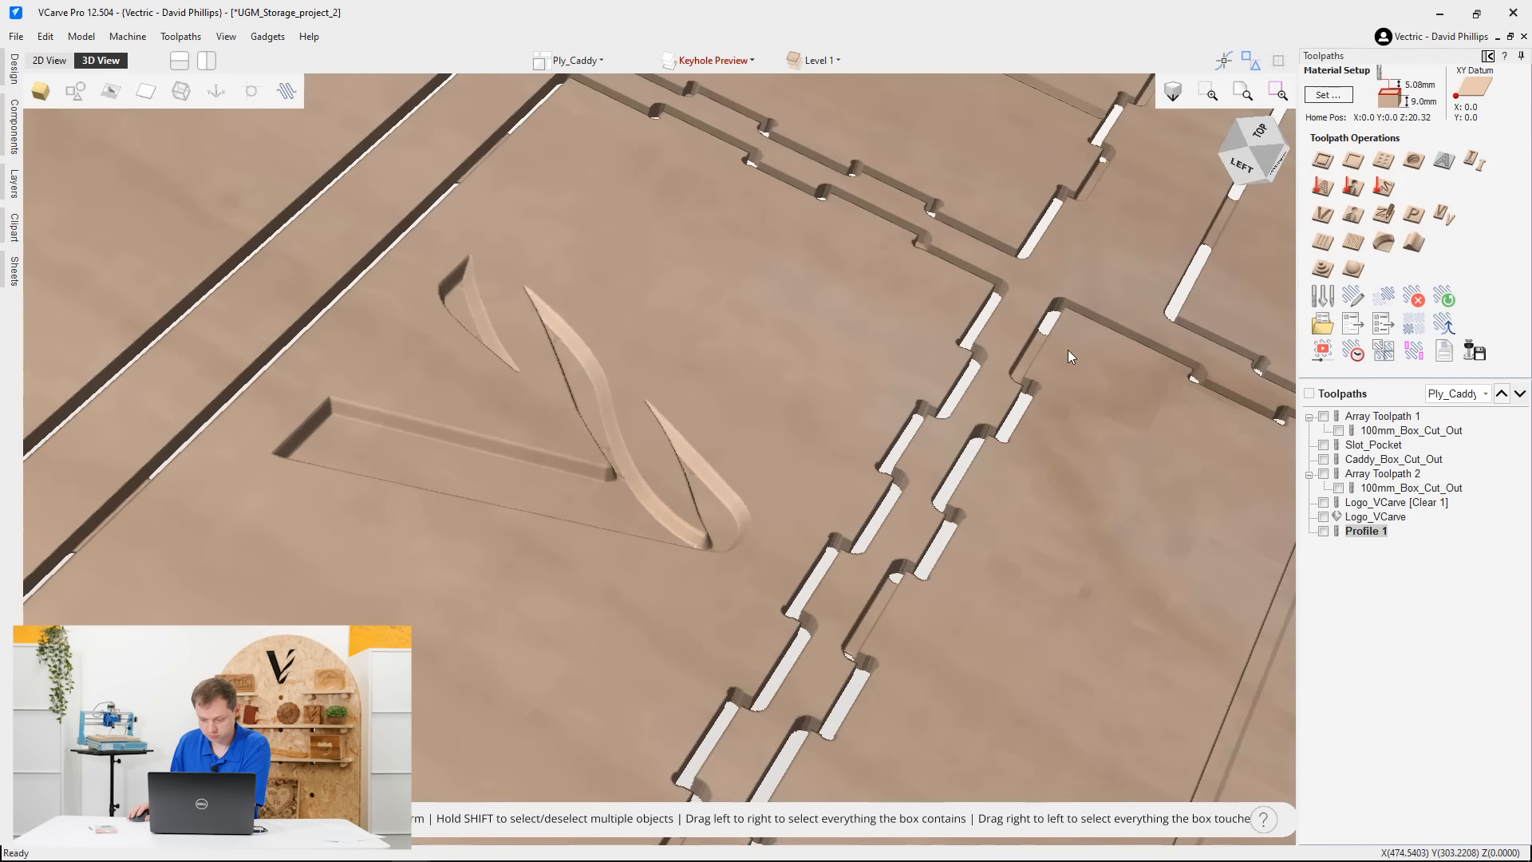
drag(1083, 346, 1227, 118)
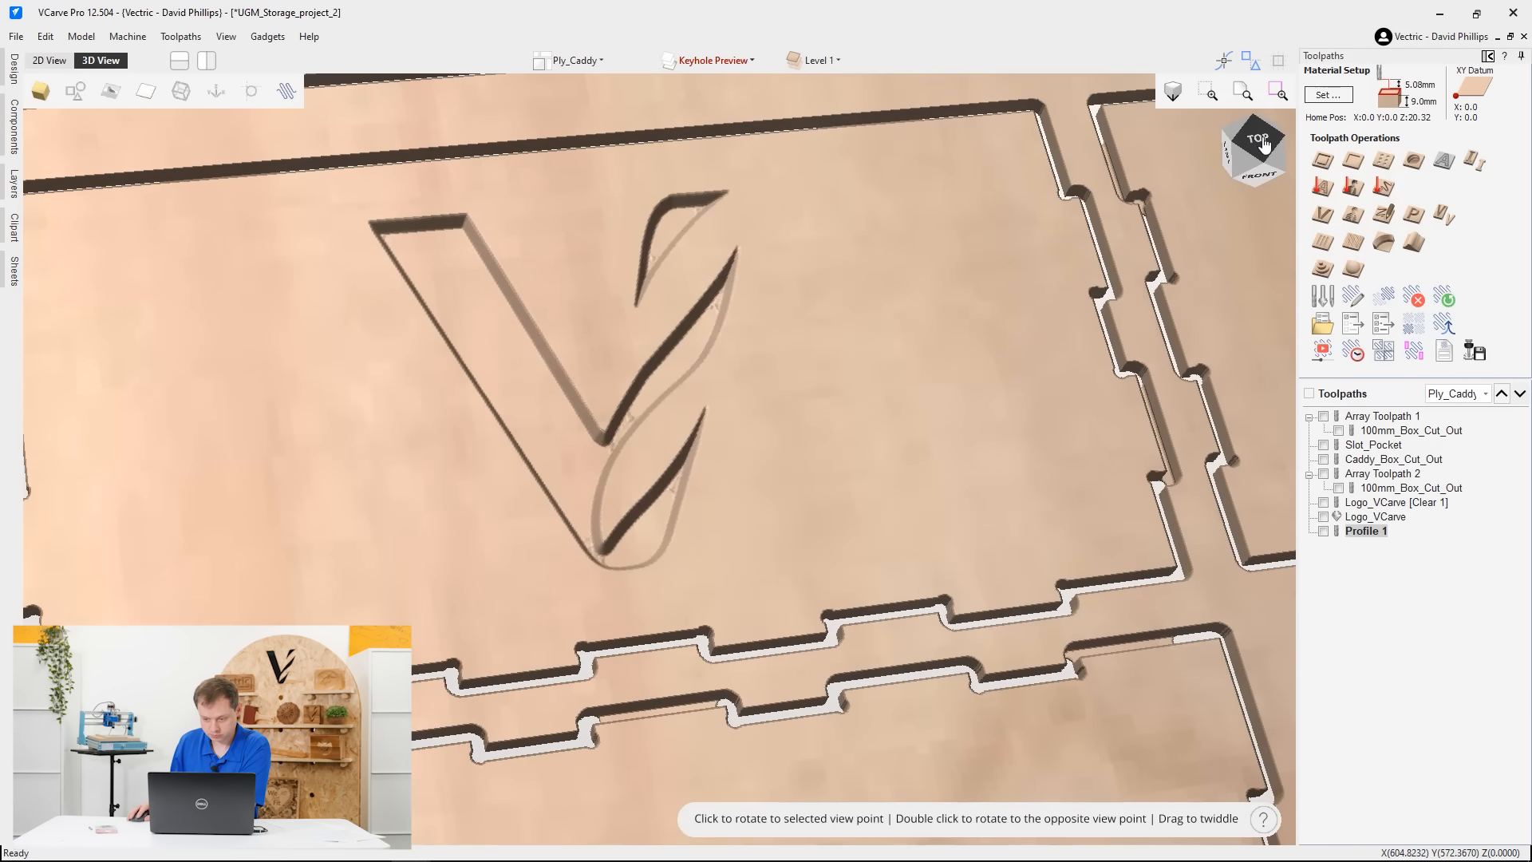
double_click(1260, 141)
Return to the 2D layout, deselect the handle panel and make the Ply_Perf sheet active
click(50, 61)
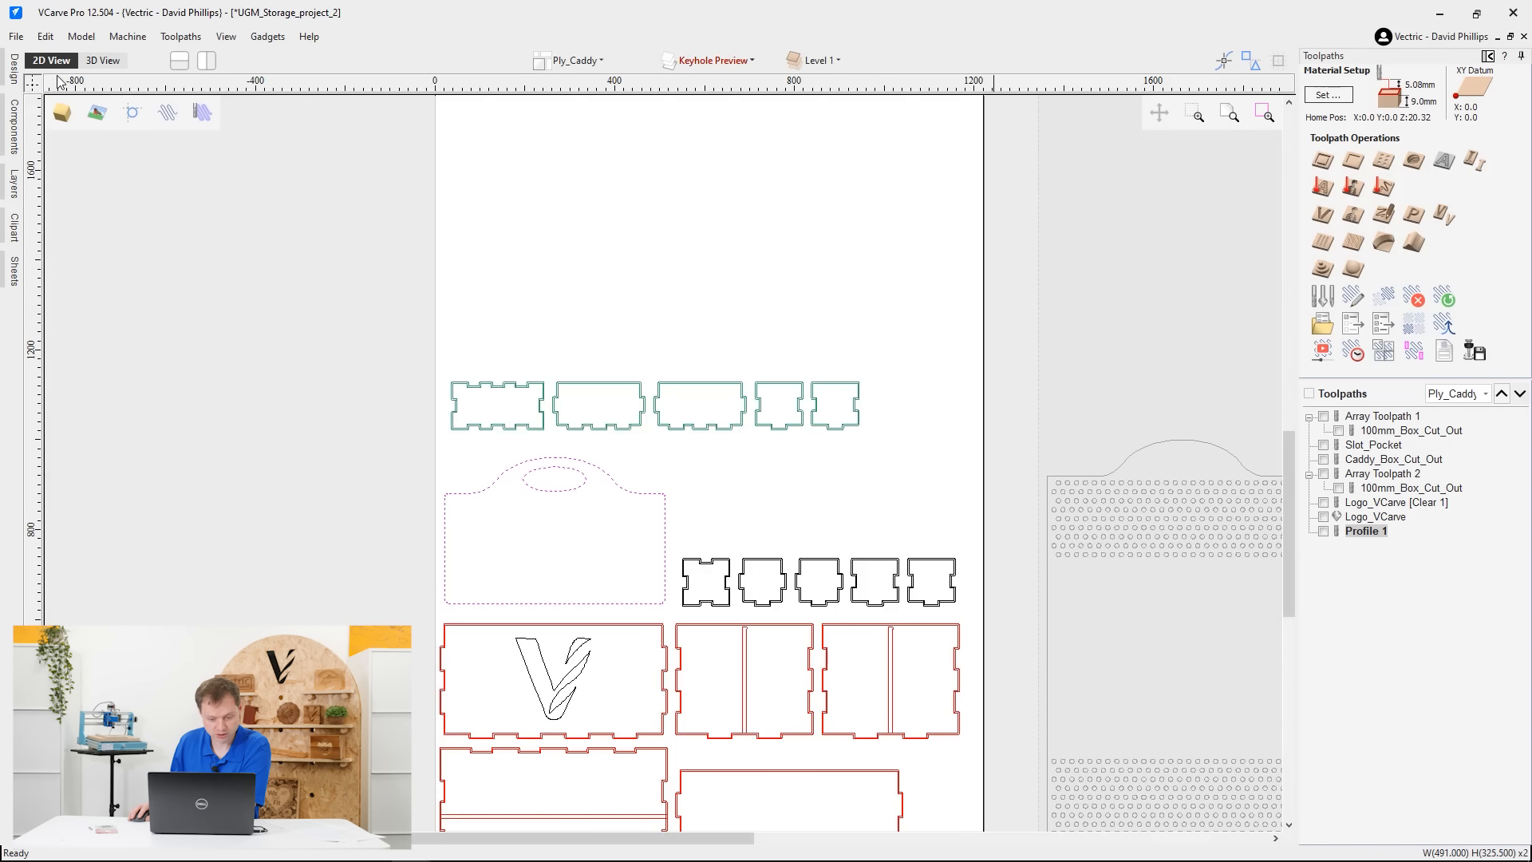
scroll(848, 375, down, 4)
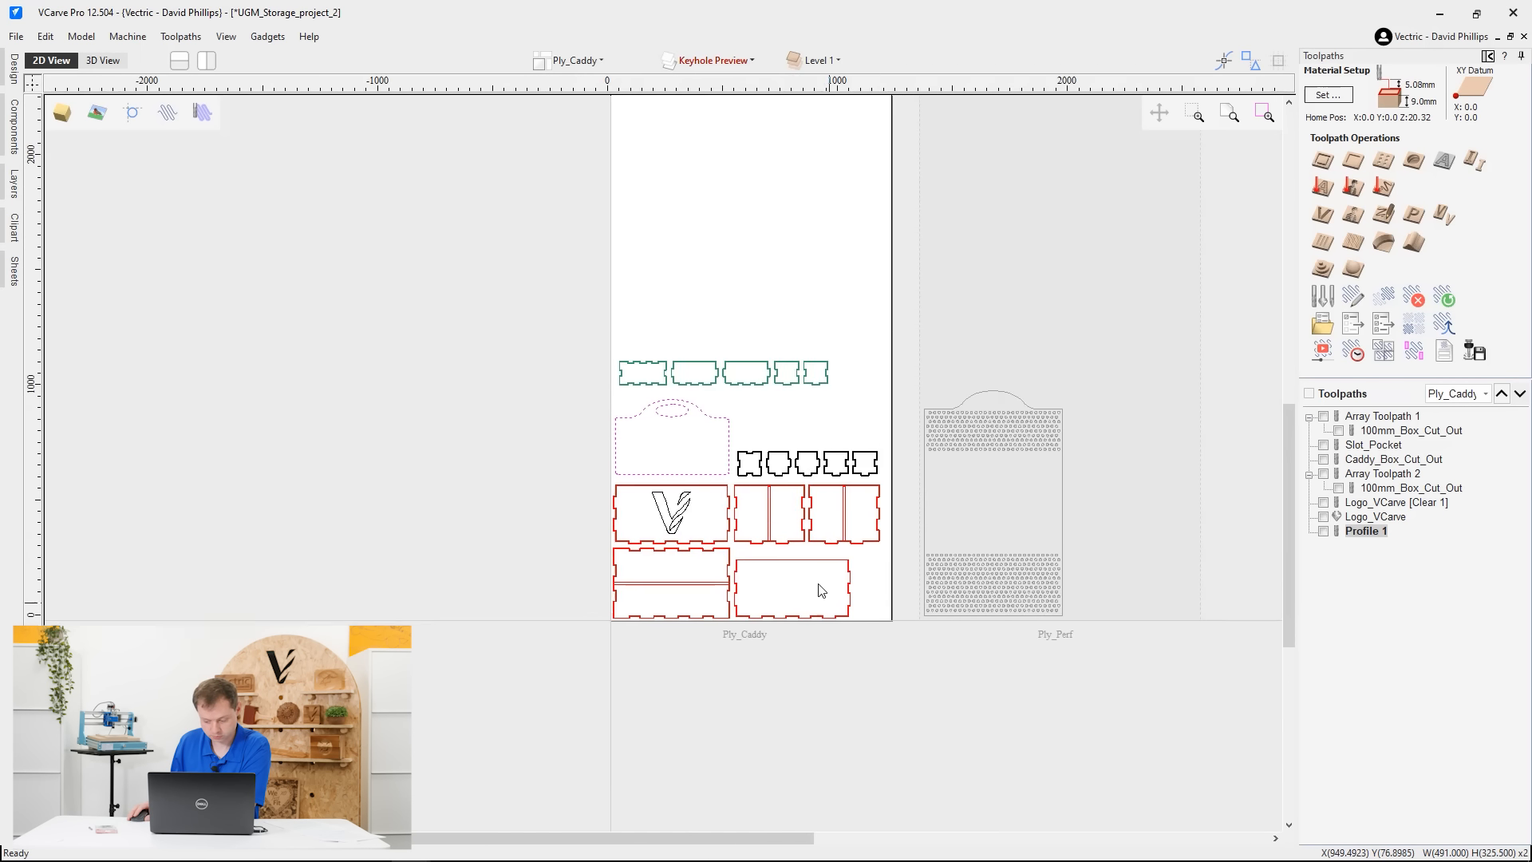
middle_drag(771, 496, 726, 728)
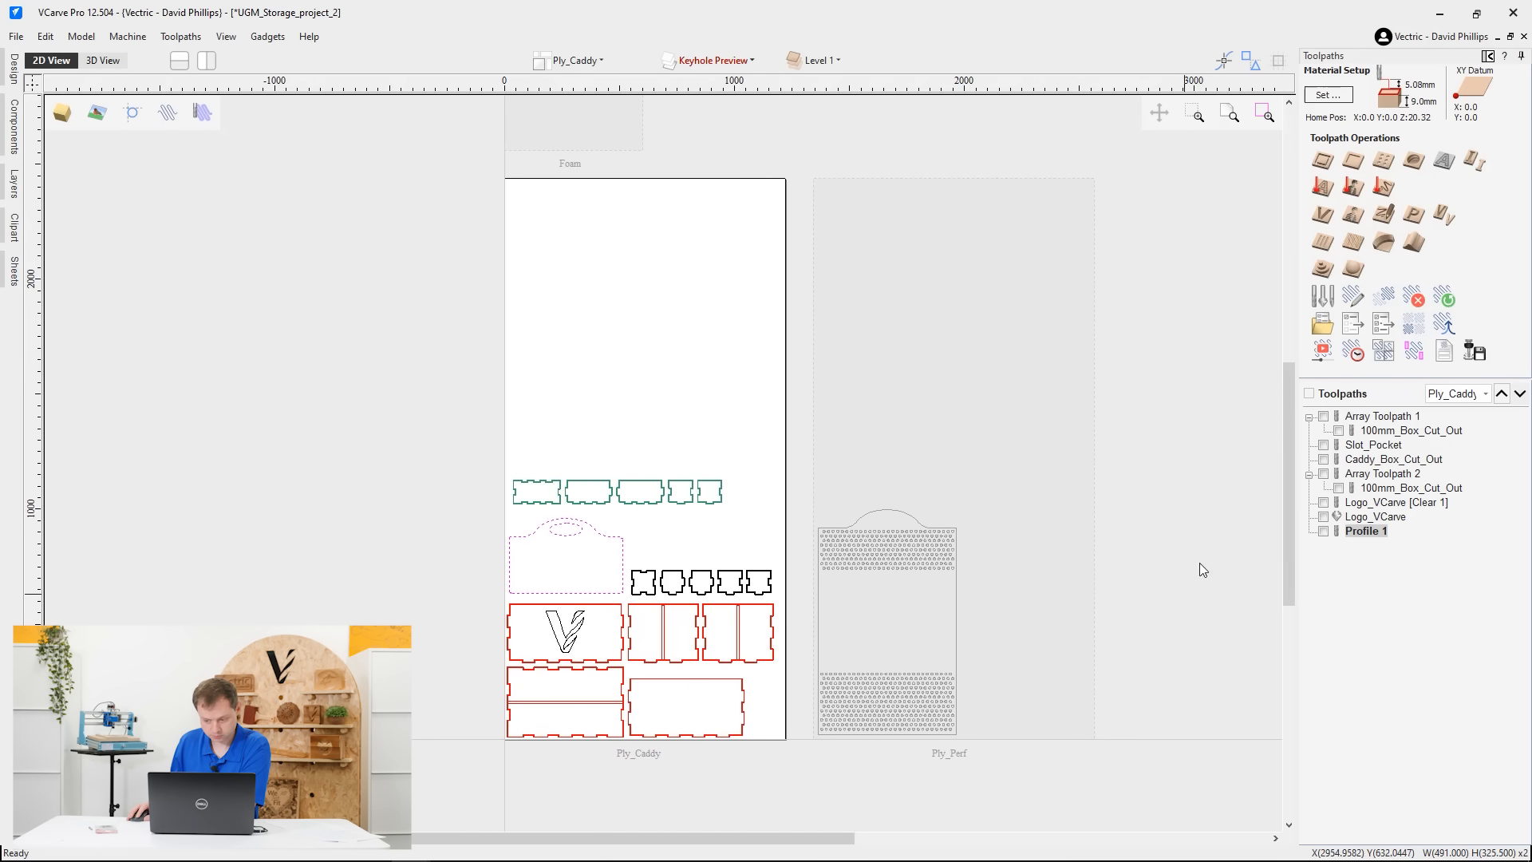
middle_drag(802, 381, 721, 370)
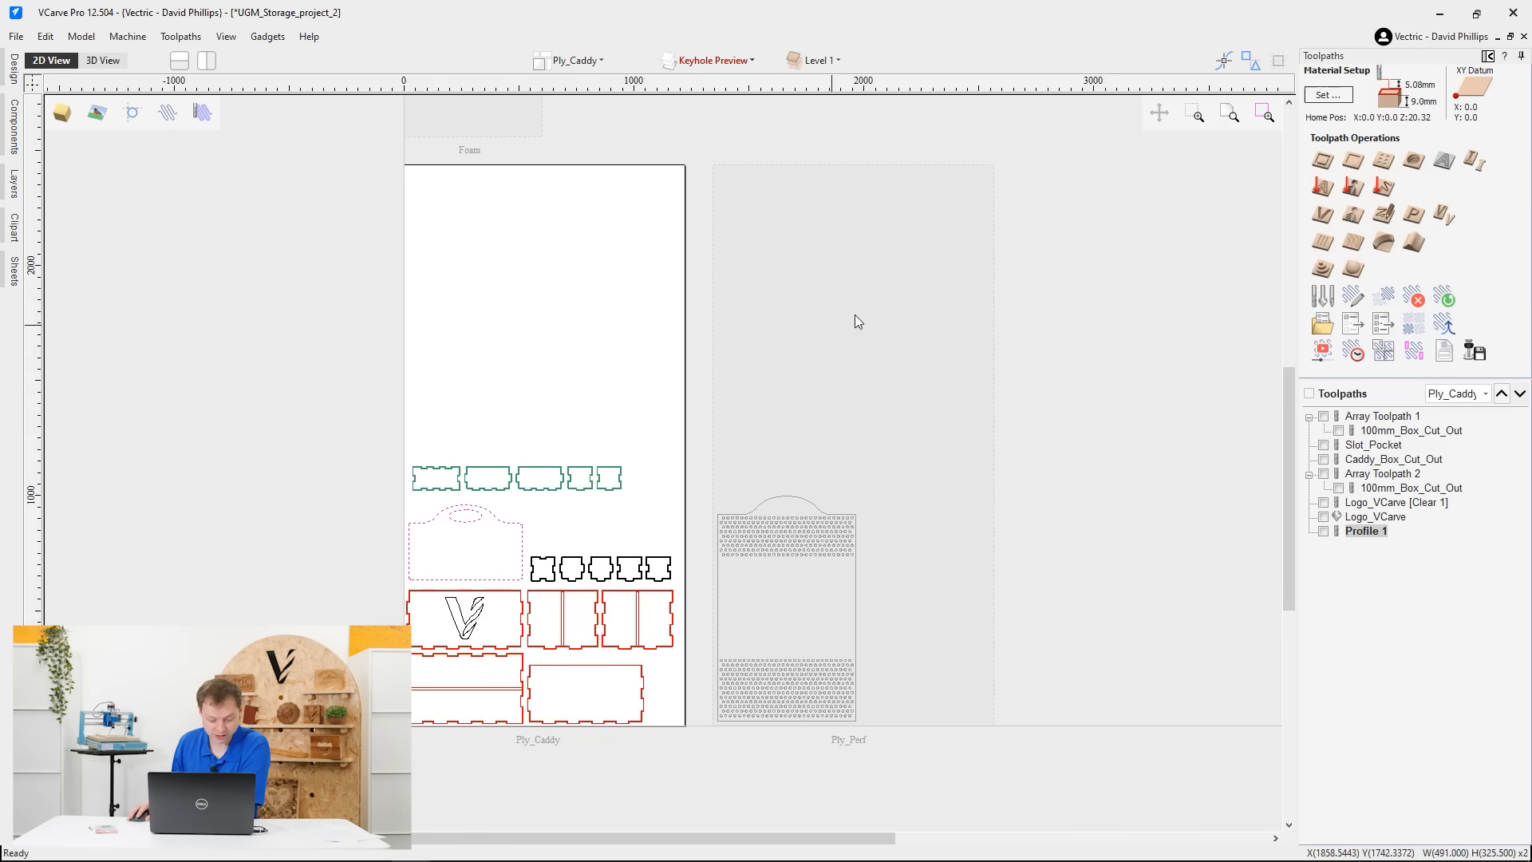
click(909, 284)
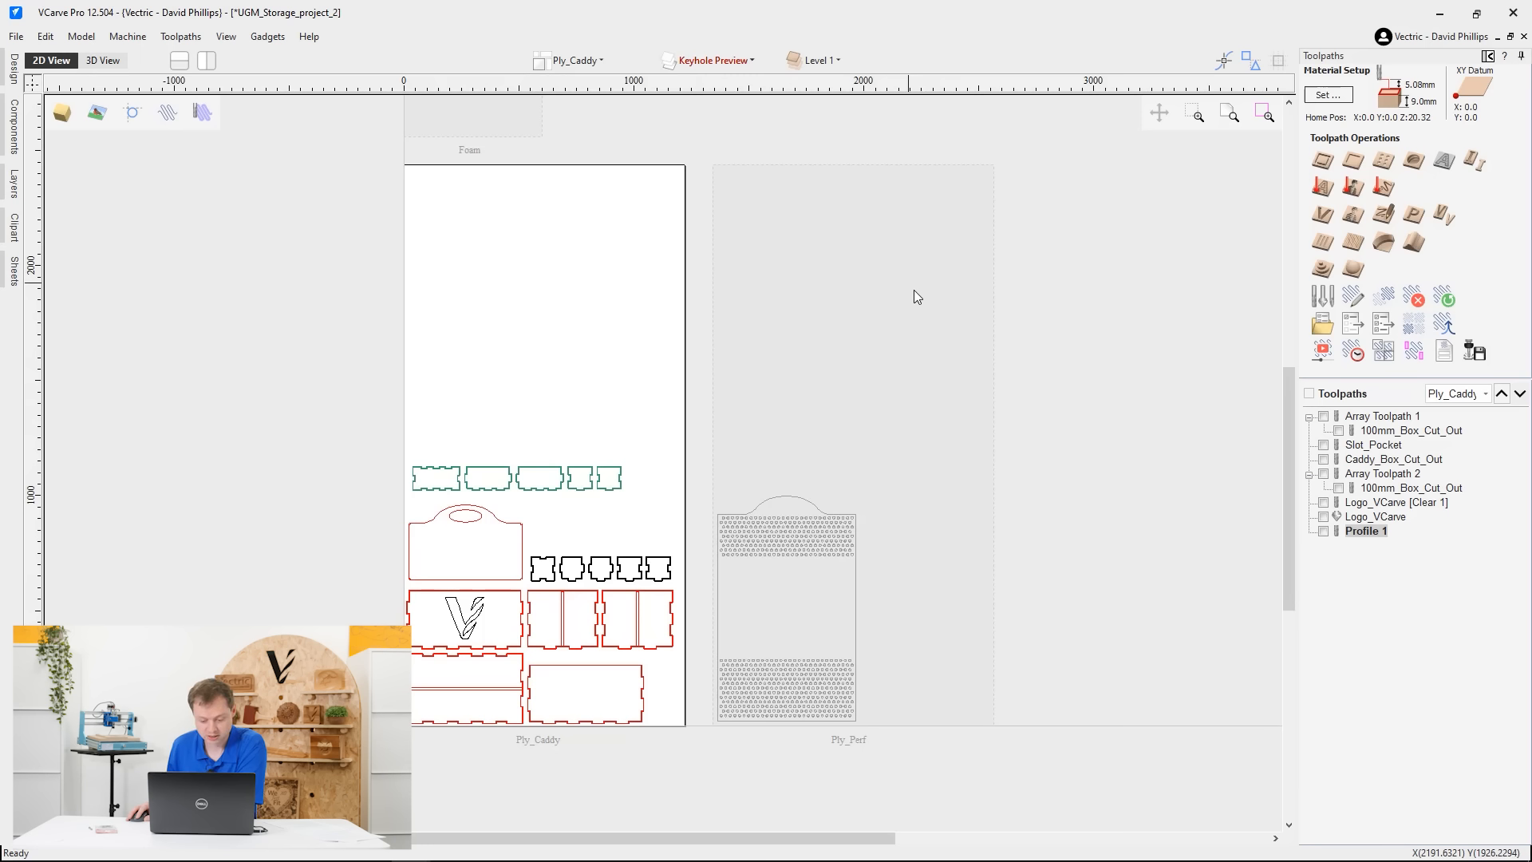
click(916, 296)
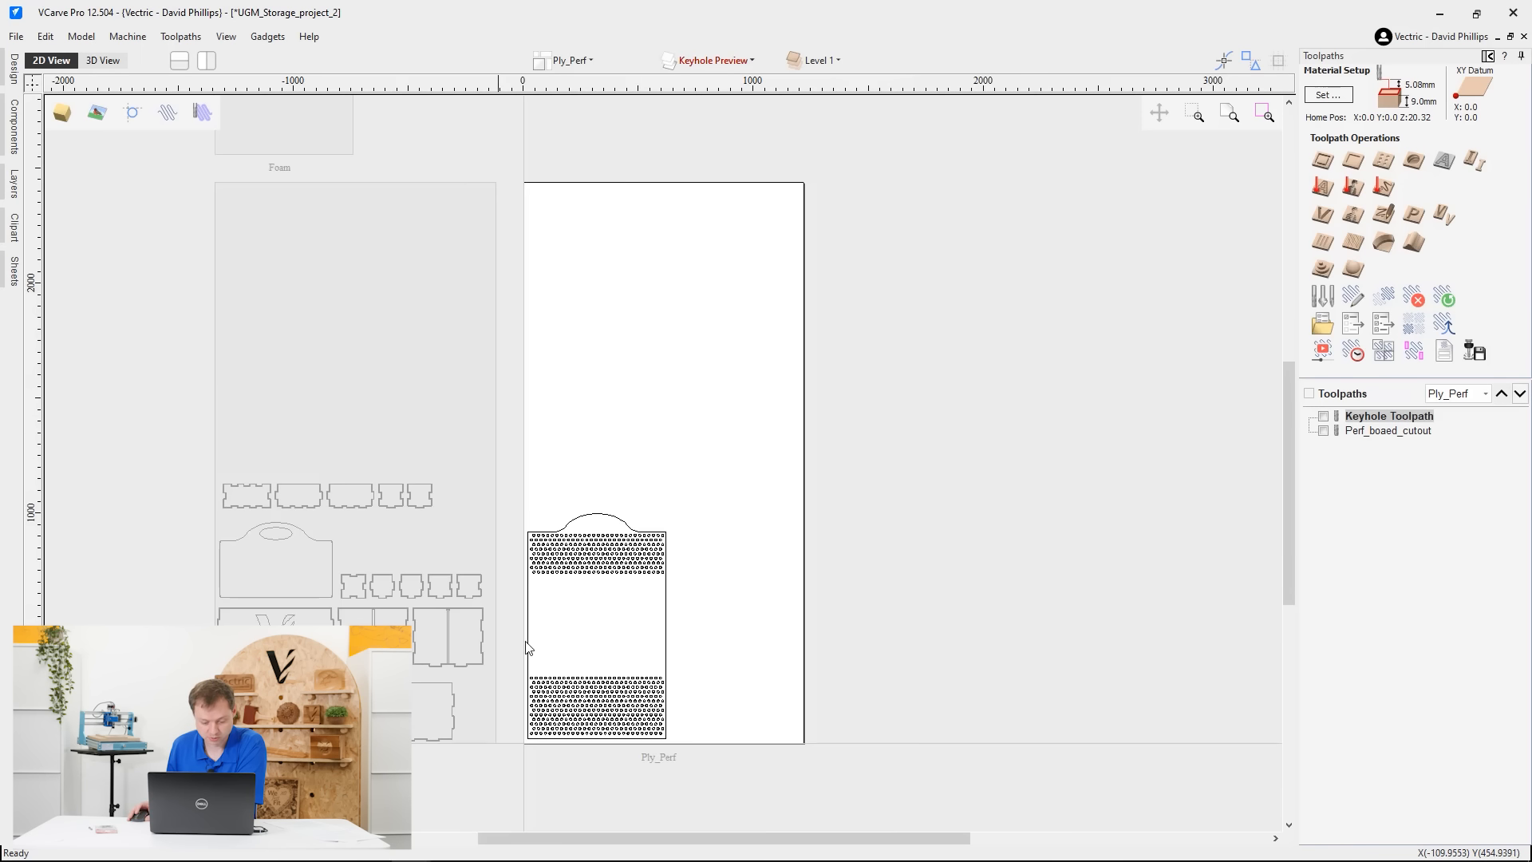
Show the Keyhole Toolpath and the Perf_boaed_cutout toolpath on the perforated board
scroll(803, 462, up, 5)
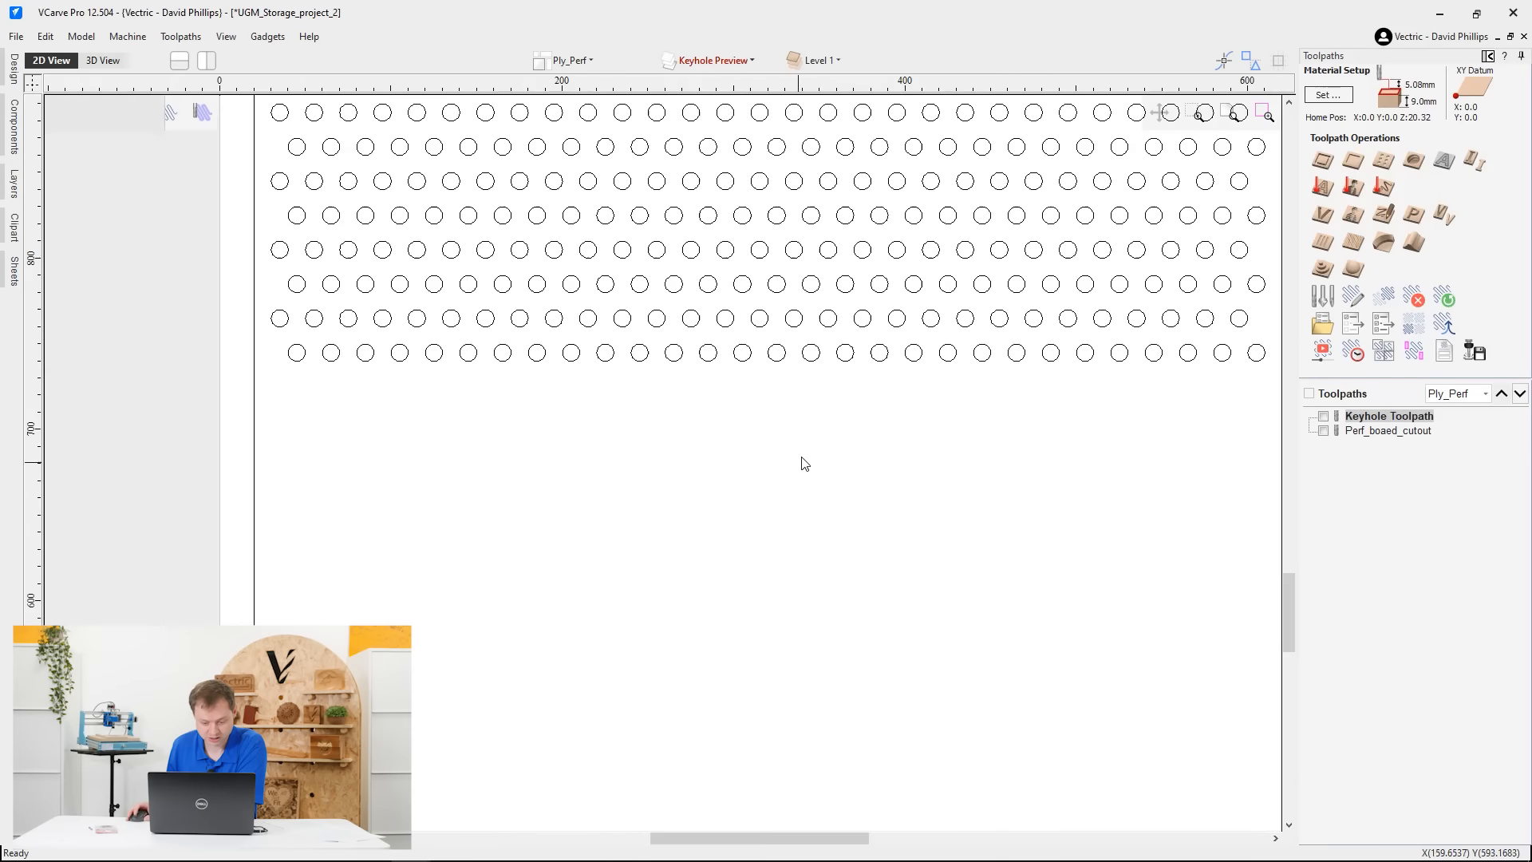
click(1324, 416)
click(1324, 431)
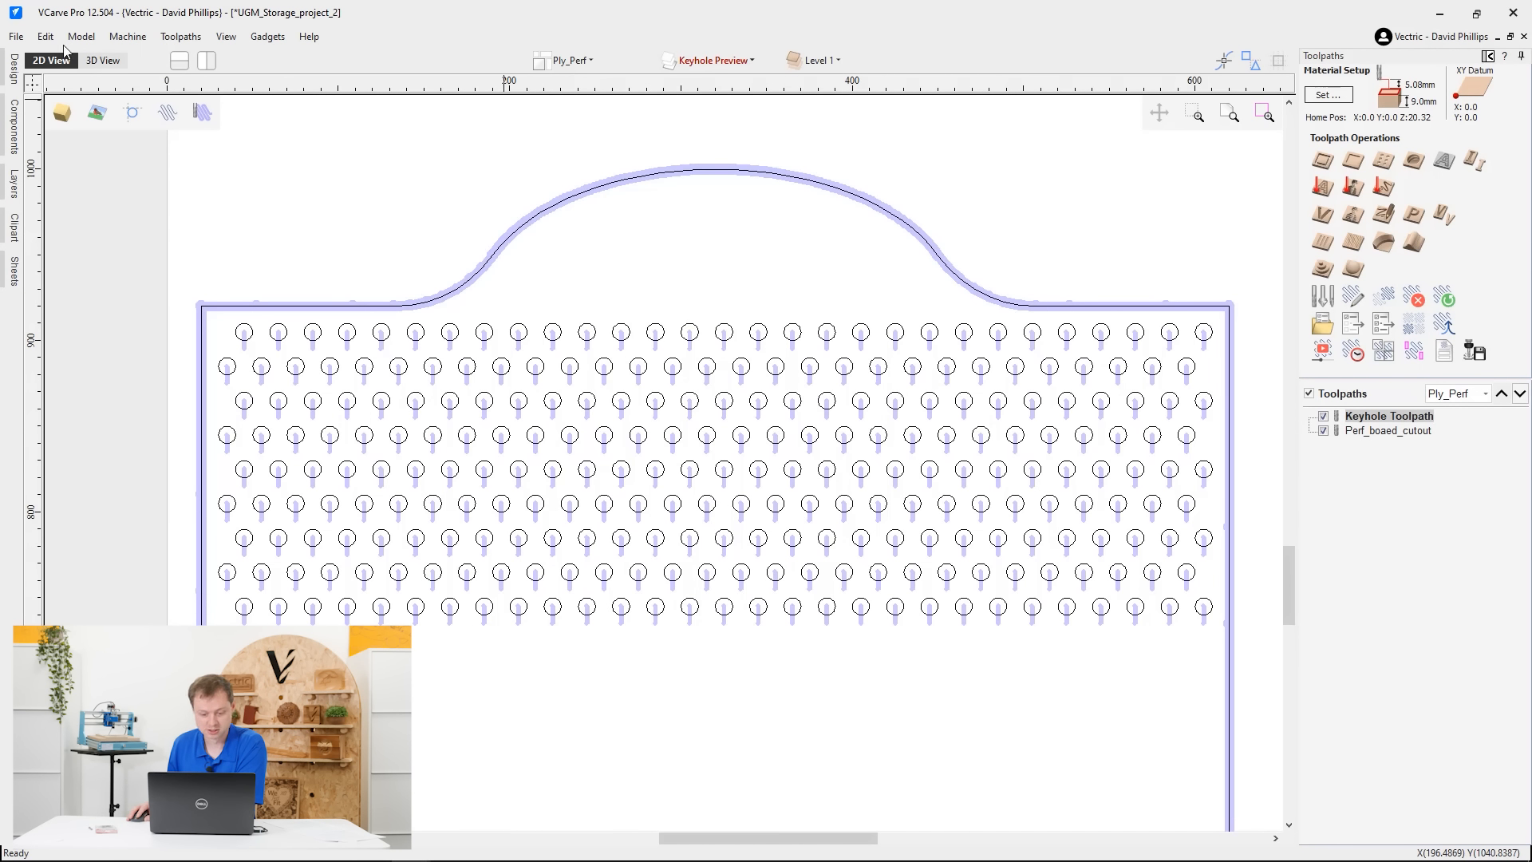
Import the logo vectors from Vectric_Logo_2023_Black_Only_RGB.svg into the Ply_Perf sheet
click(16, 37)
mouse_move(96, 252)
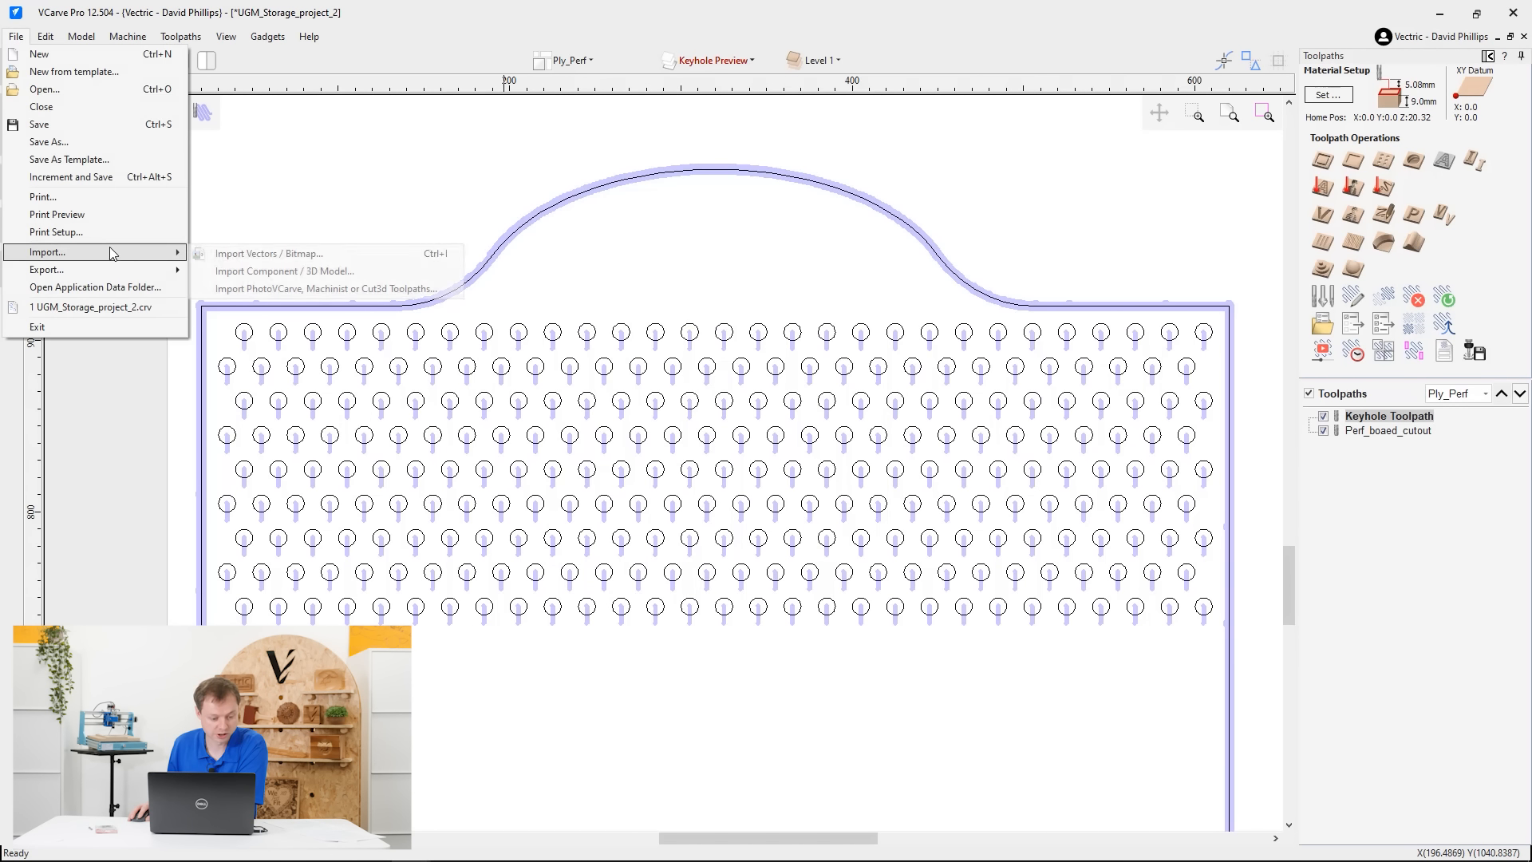
click(250, 256)
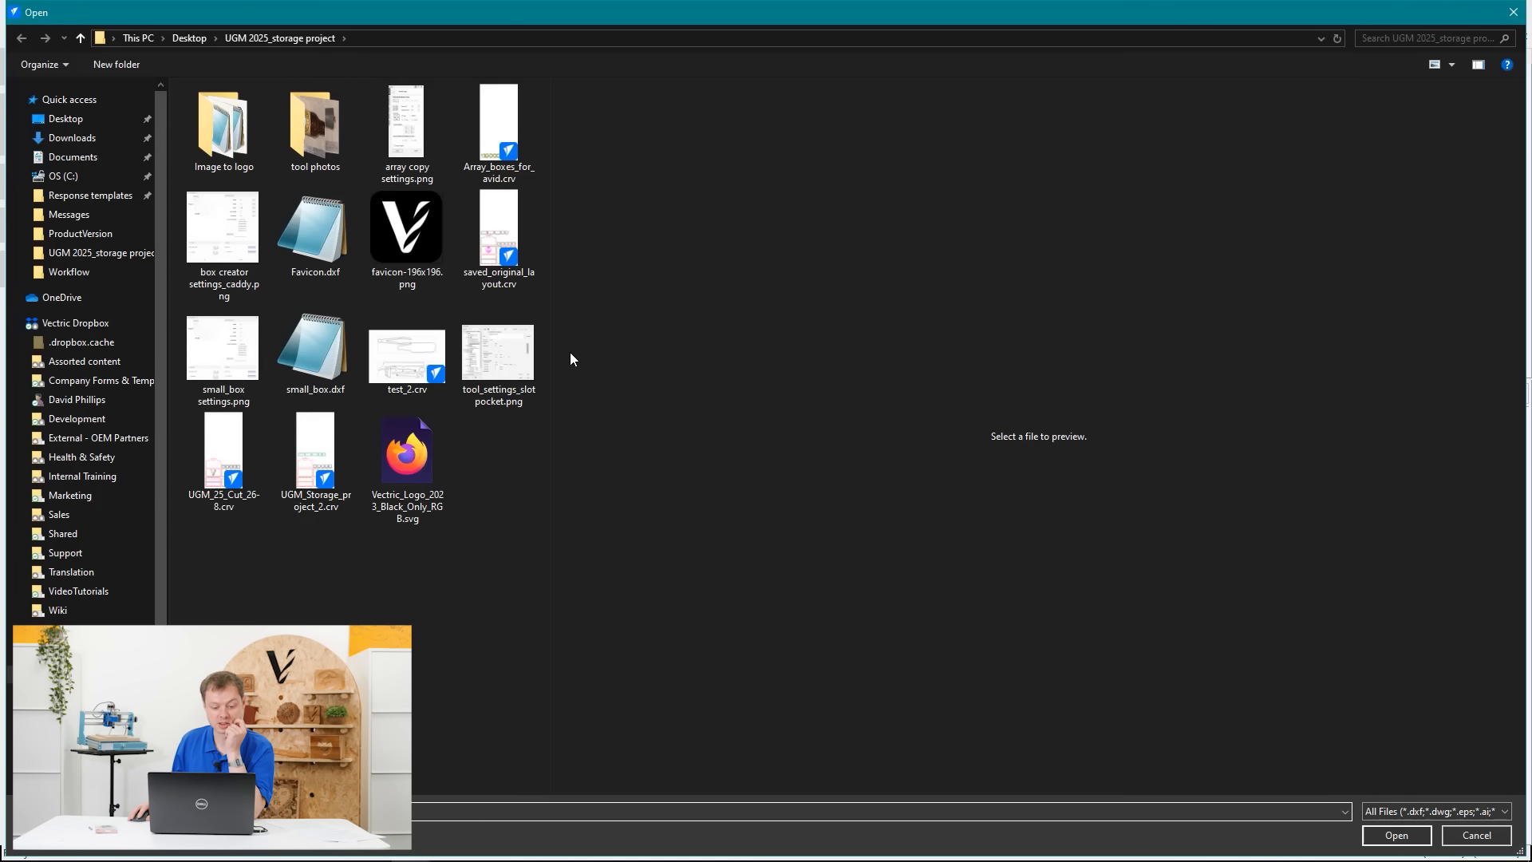
click(407, 459)
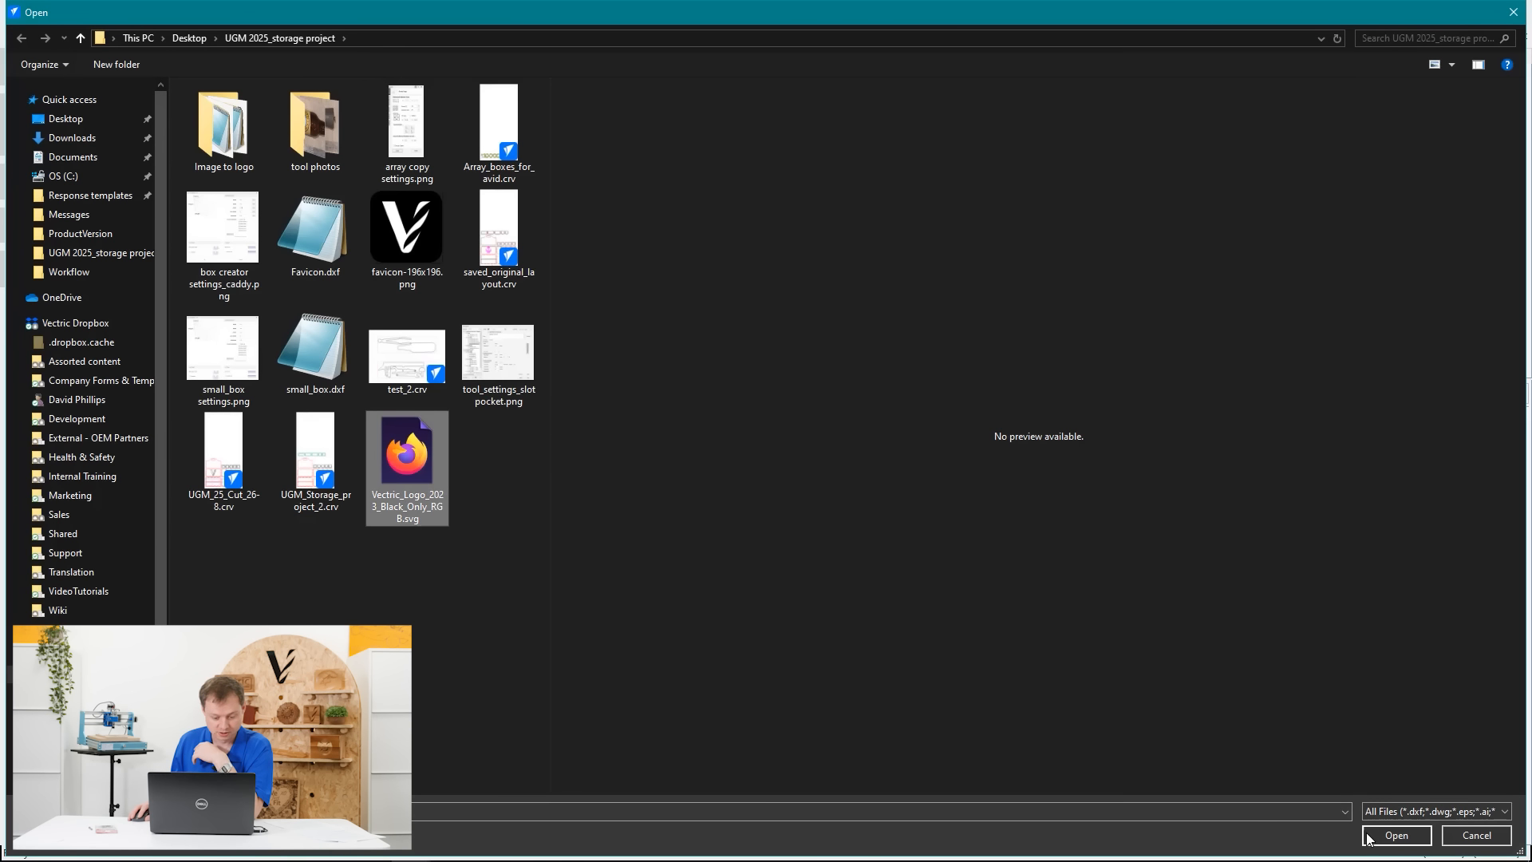
click(1388, 834)
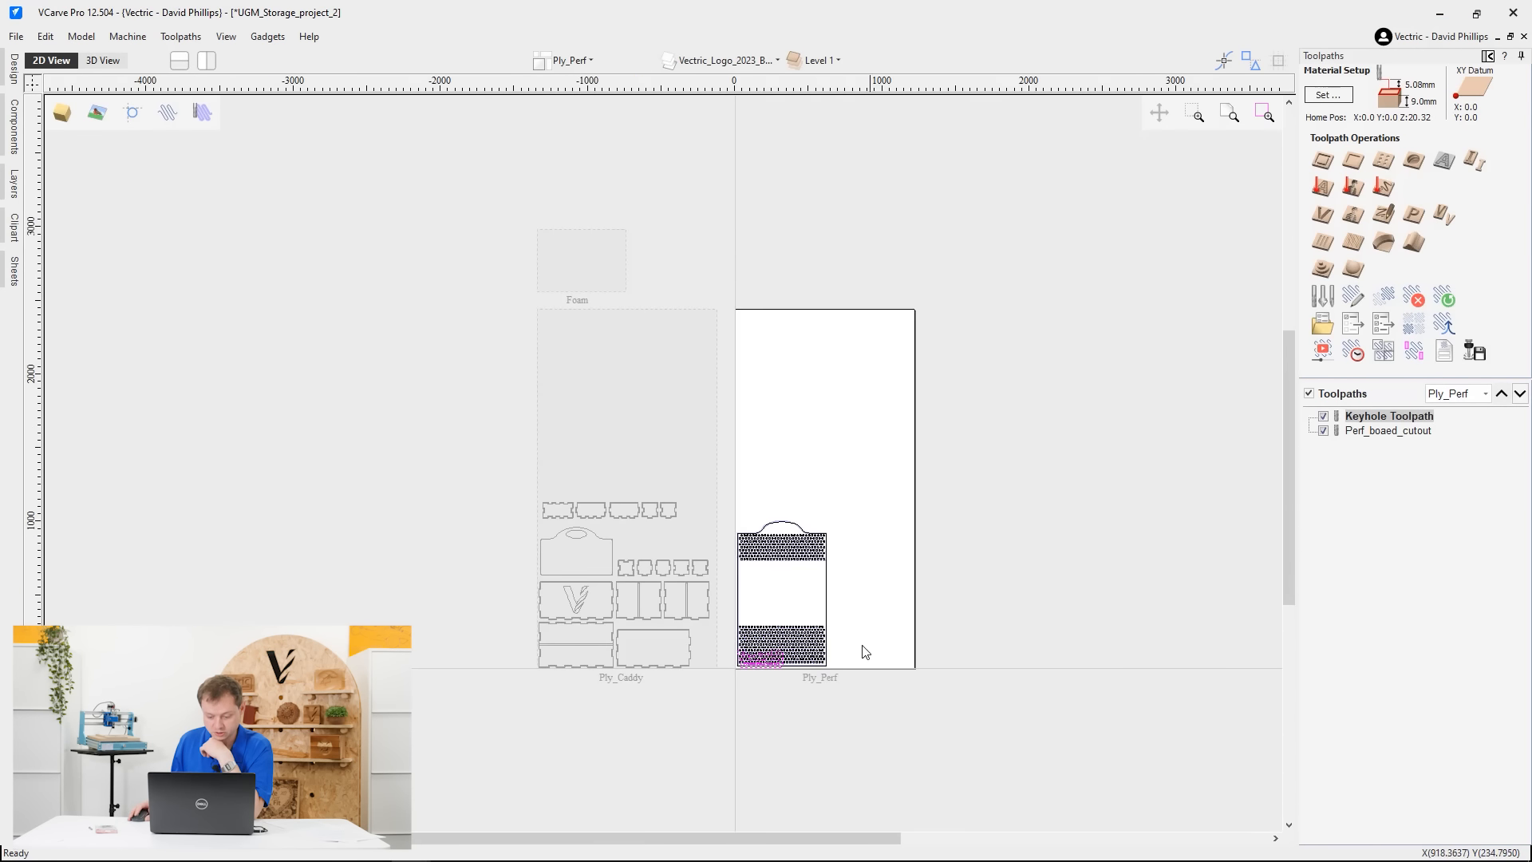
Nudge the imported logo up into the blank area between the two hole patterns and deselect it
scroll(781, 666, up, 5)
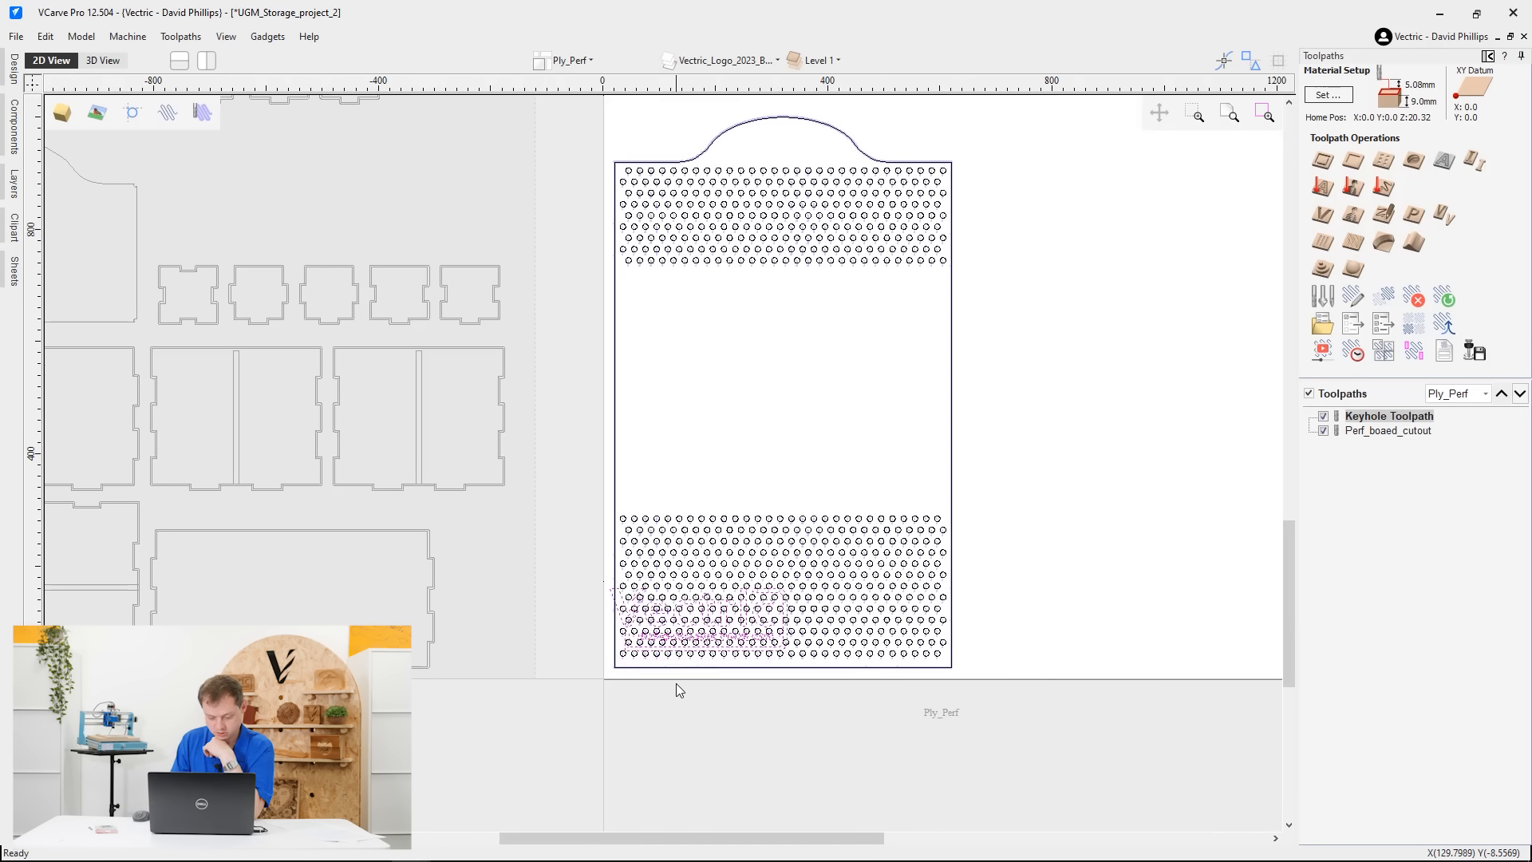
key(Up)
key(Up)
key(Up)
key(Up)
key(Up)
key(Up)
key(Up)
key(Up)
key(Up)
key(Up)
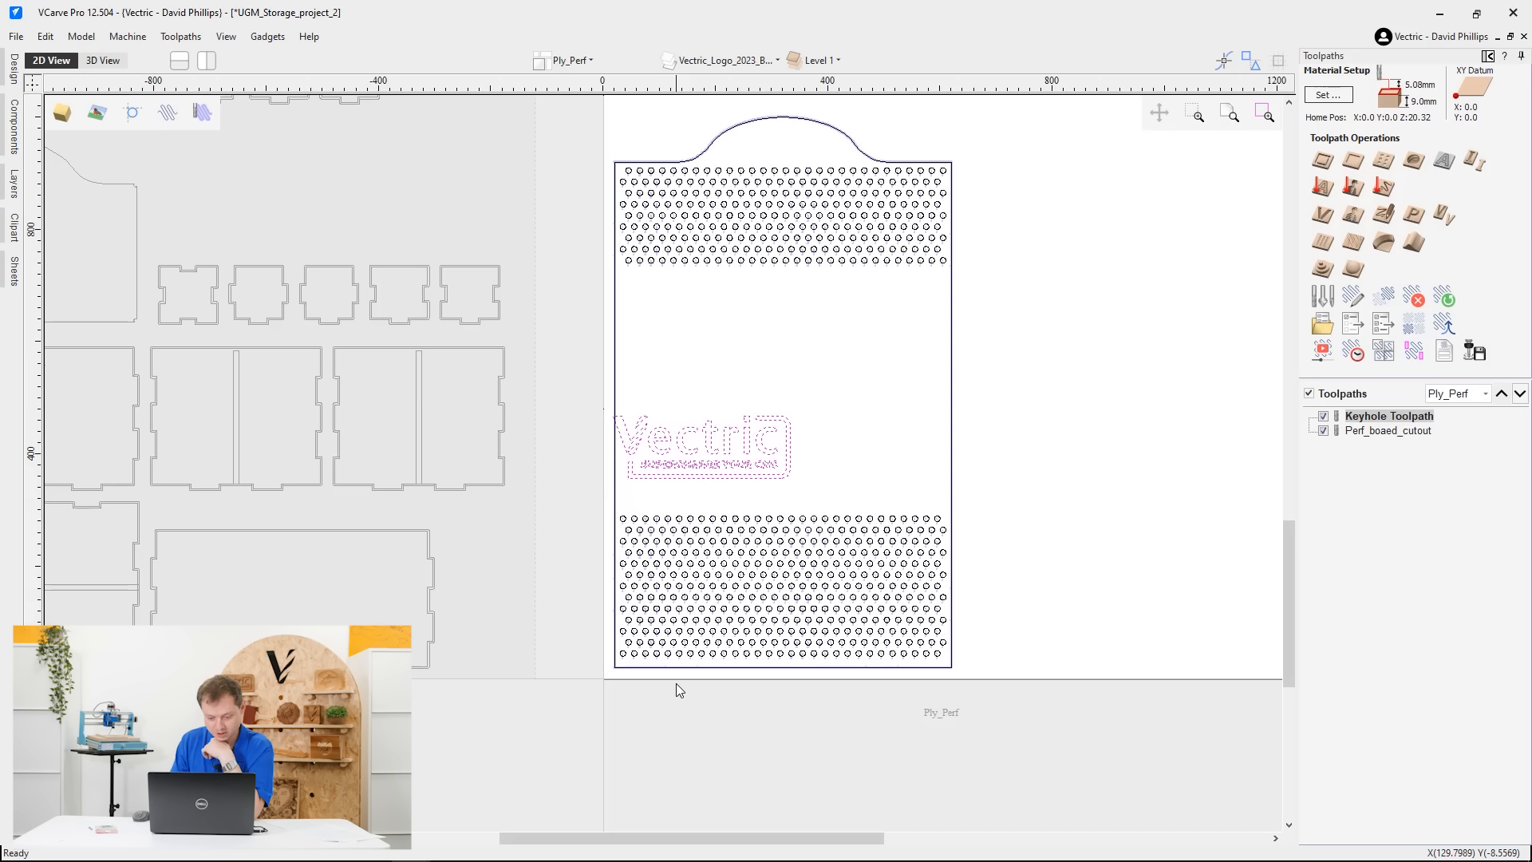
key(Escape)
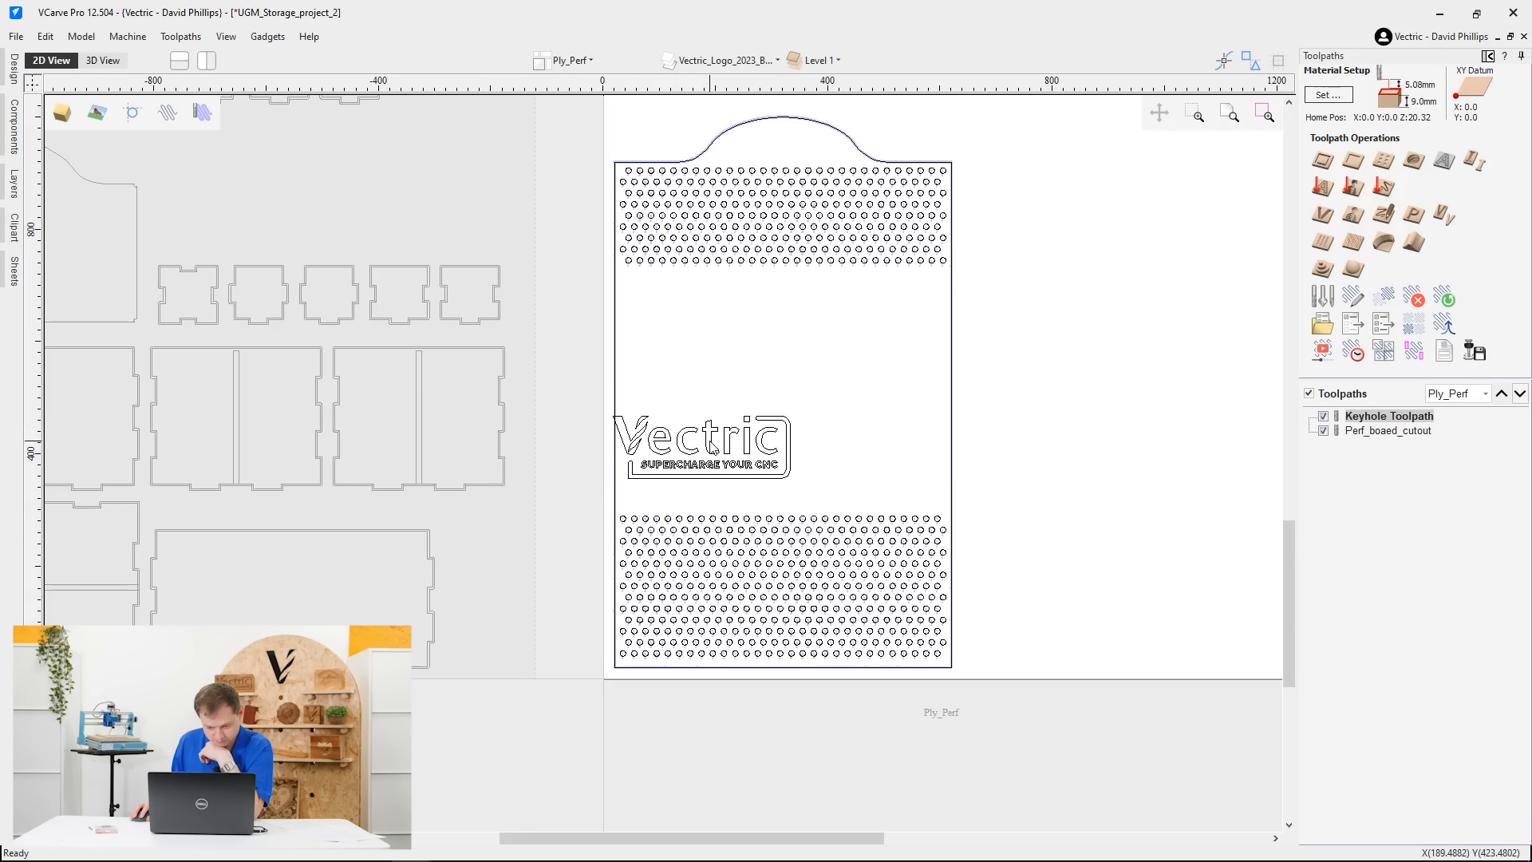
Move the logo into the arch above the perforated board and scale it down to about 151 mm wide
click(645, 421)
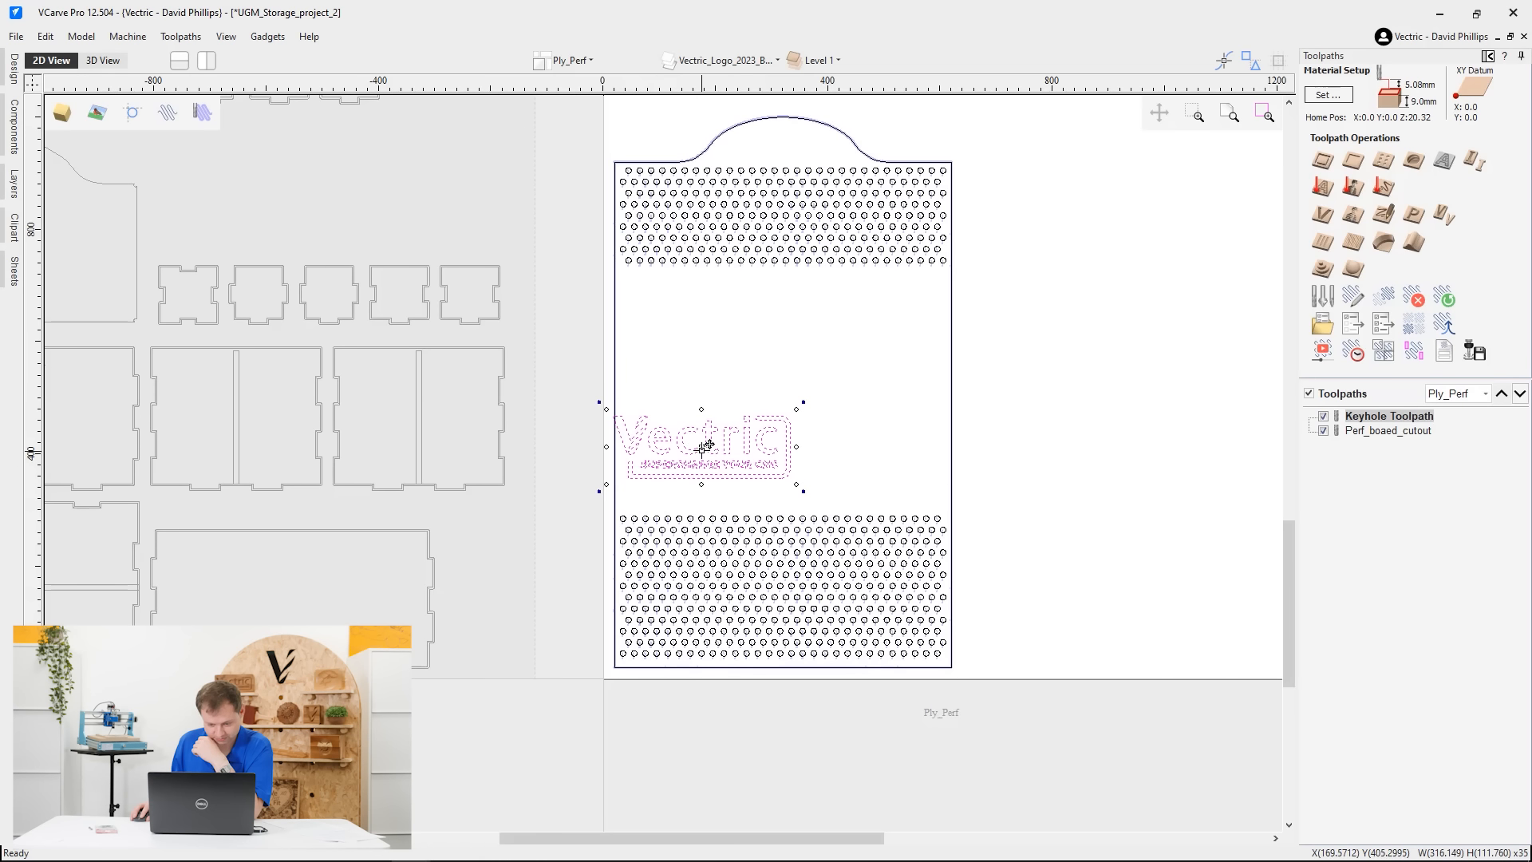
drag(707, 447, 793, 144)
scroll(923, 169, up, 2)
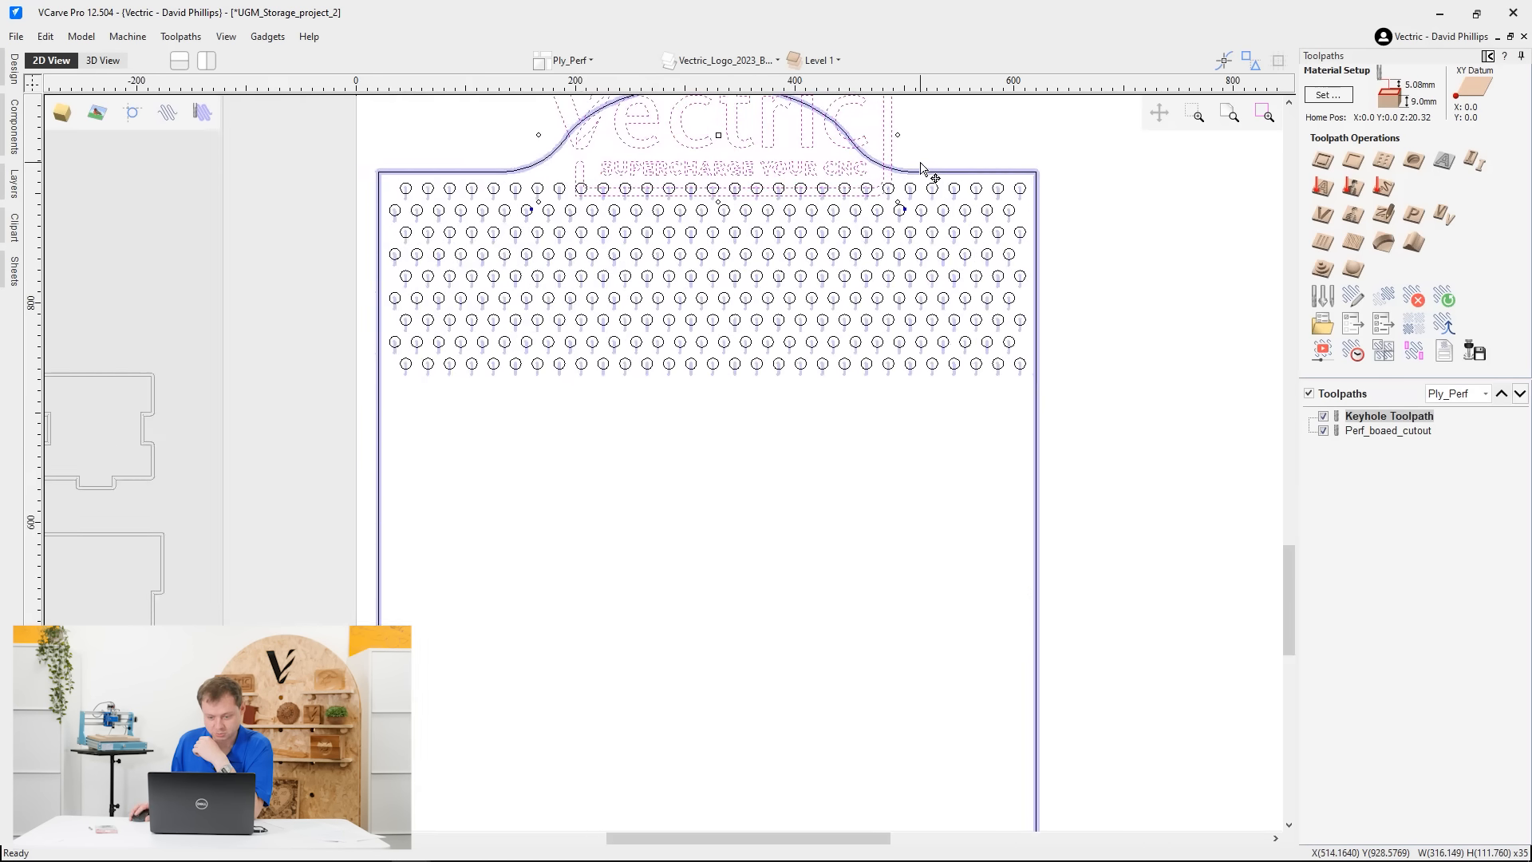
scroll(923, 169, up, 2)
drag(882, 256, 745, 315)
drag(608, 345, 579, 376)
click(847, 279)
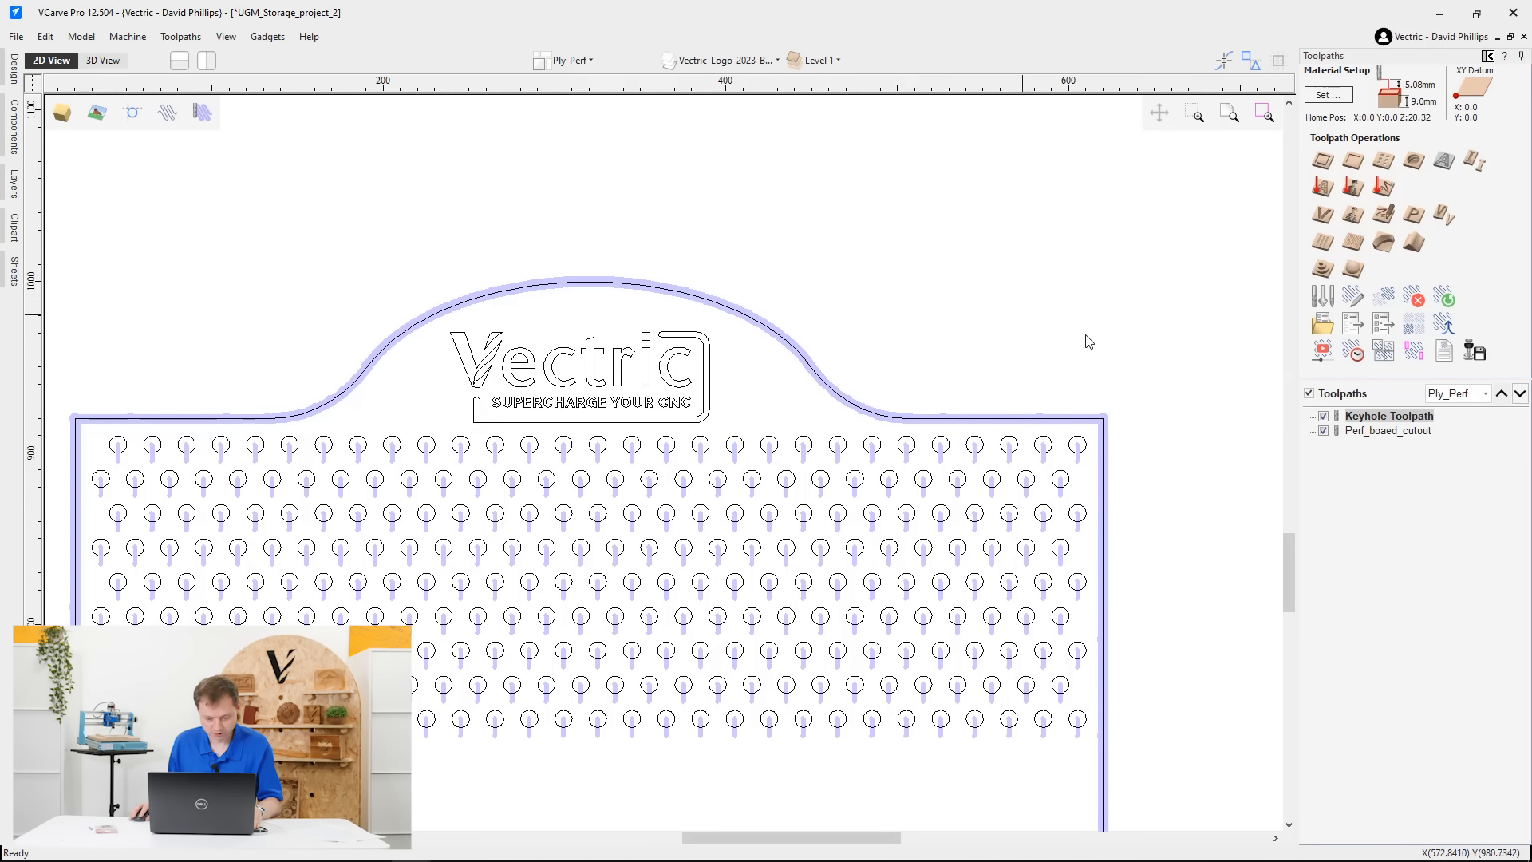
Calculate a V-Carve toolpath for the whole logo with a 6 mm flat depth, the 60° V-Bit and no clearance tools
scroll(848, 319, down, 6)
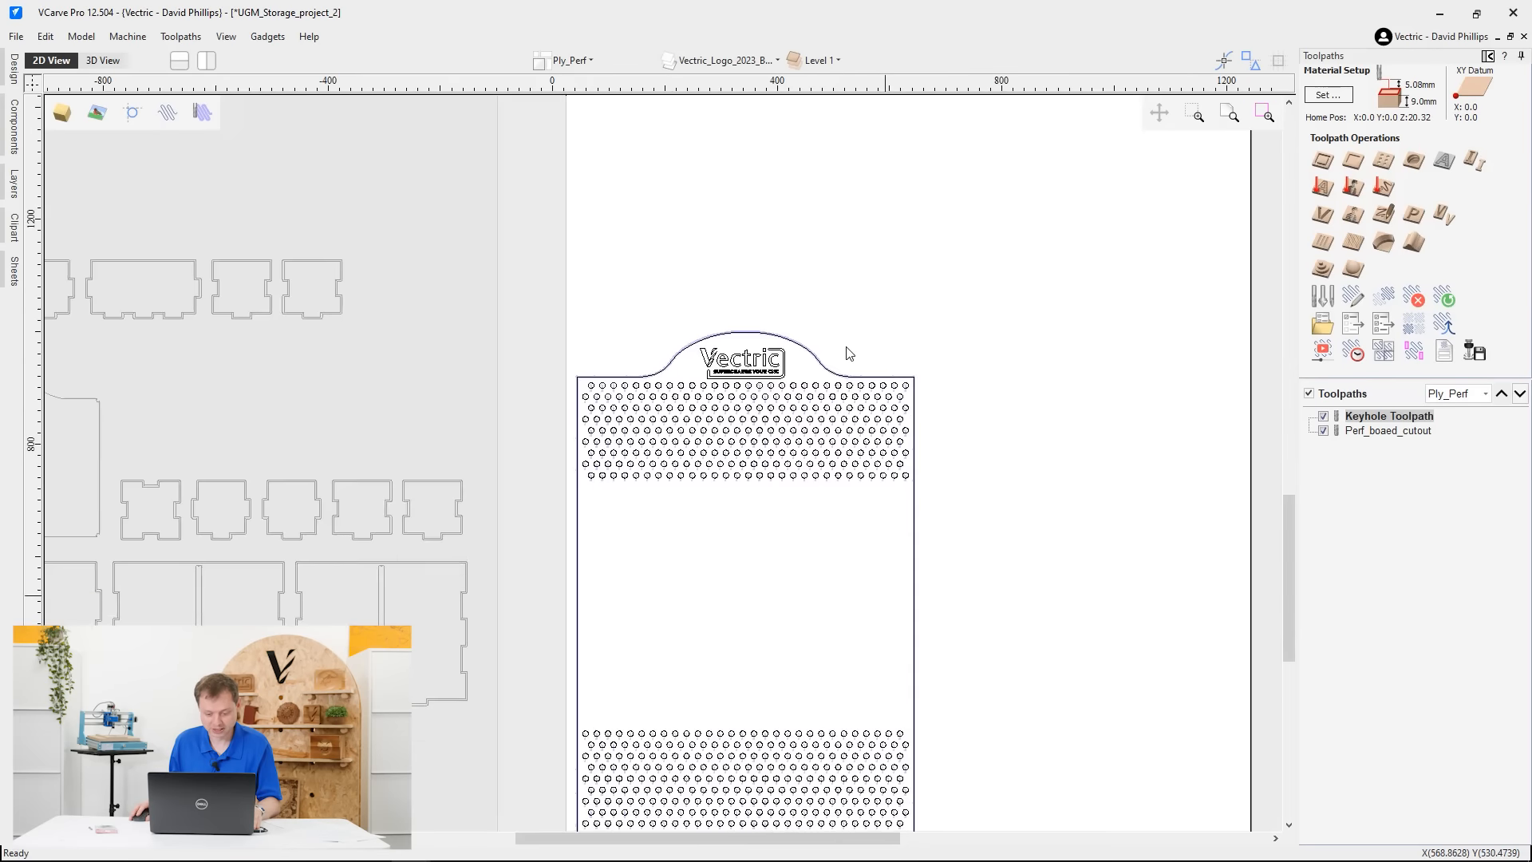
middle_drag(847, 347, 811, 108)
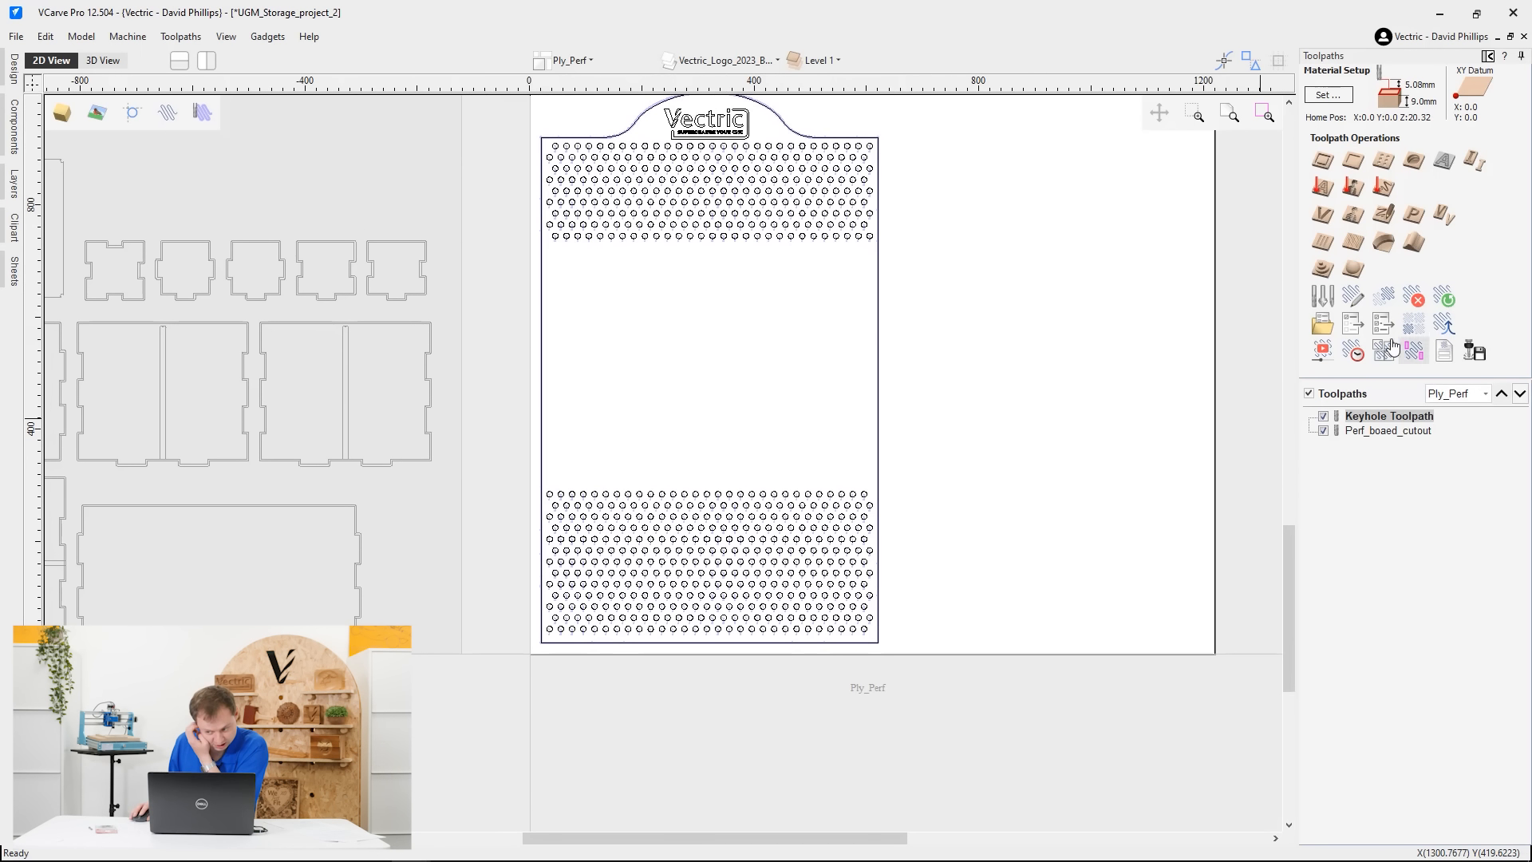
click(1322, 214)
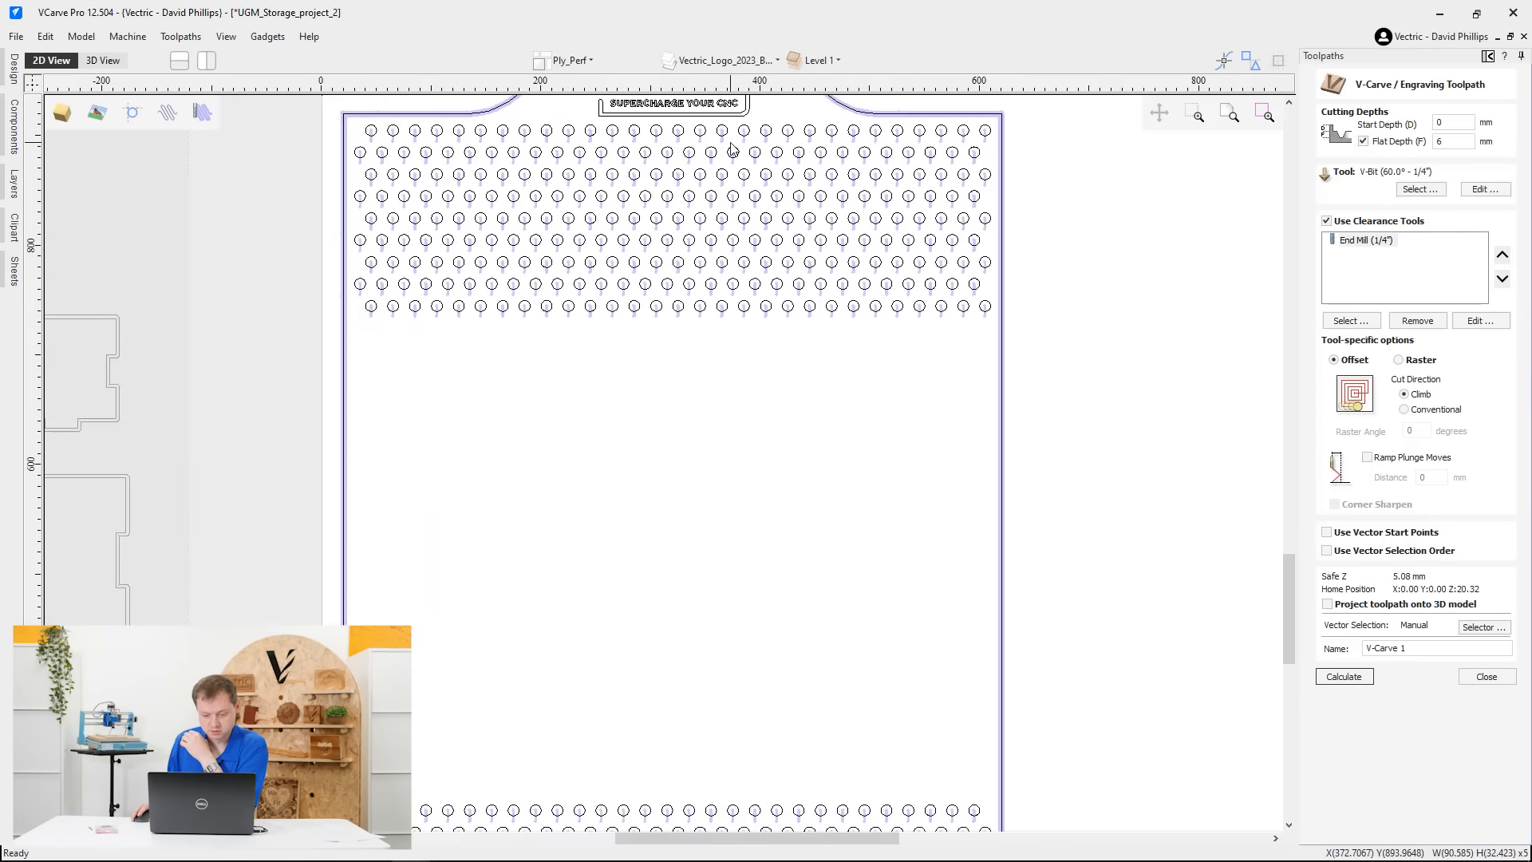
scroll(678, 127, up, 5)
click(496, 385)
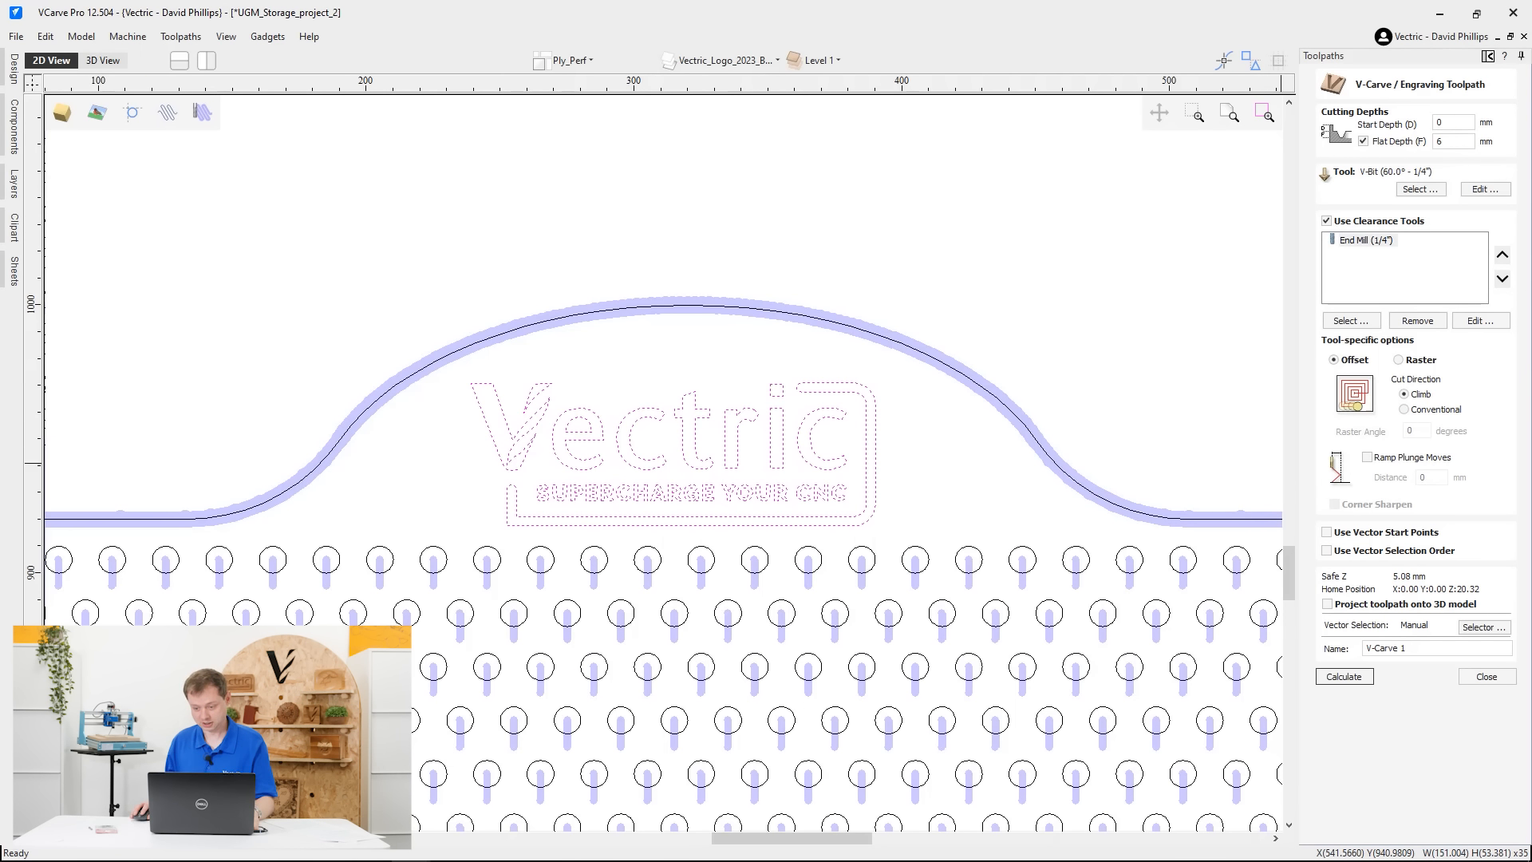
click(1326, 221)
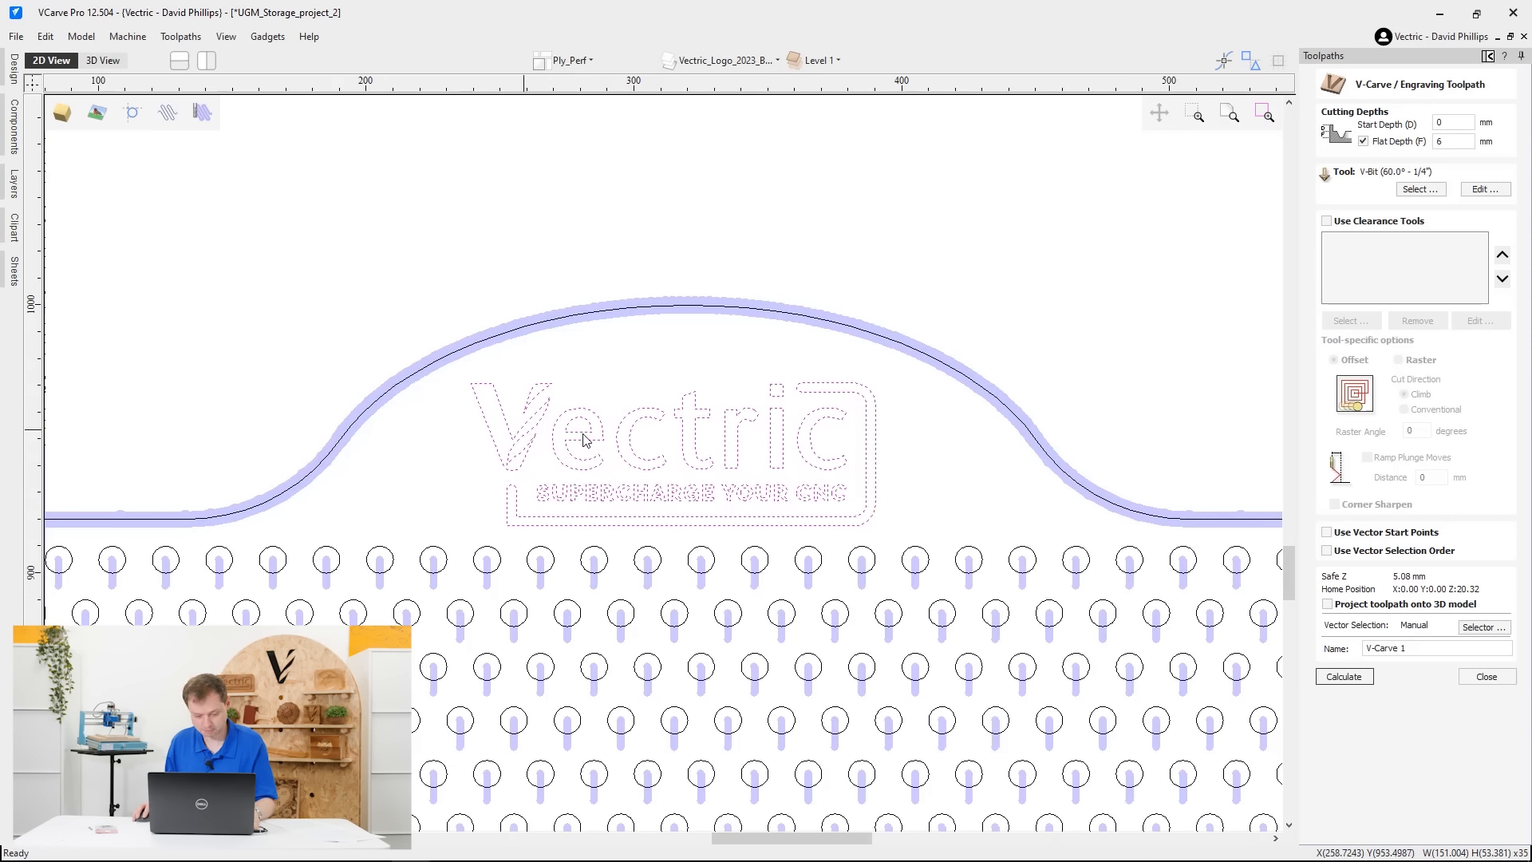
click(1344, 677)
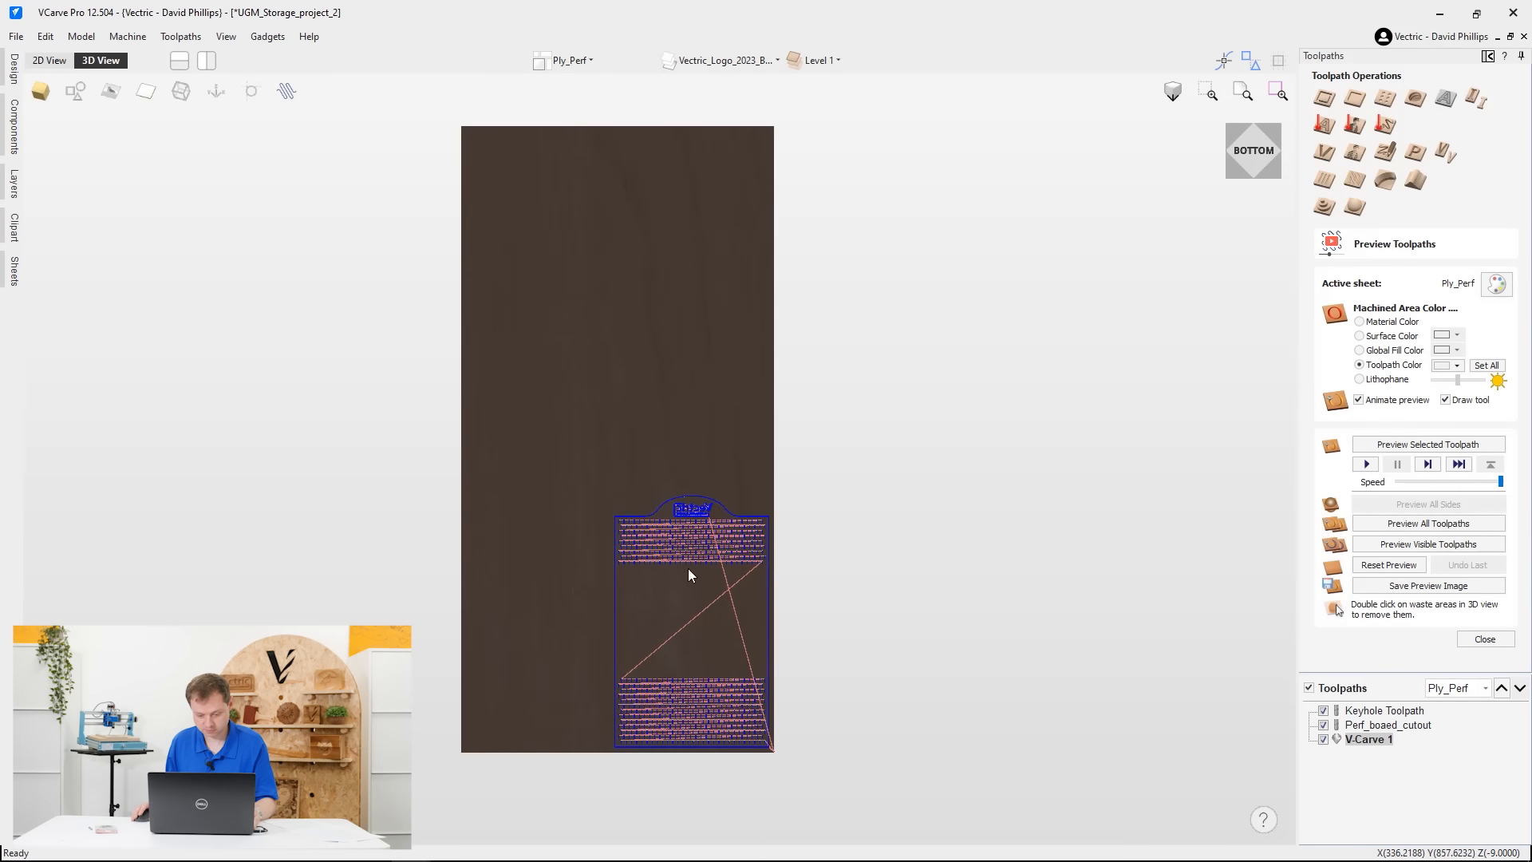
View the Ply_Perf sheet from its top face, toggle the Keyhole Toolpath's visibility and simulate all toolpaths
scroll(713, 635, up, 3)
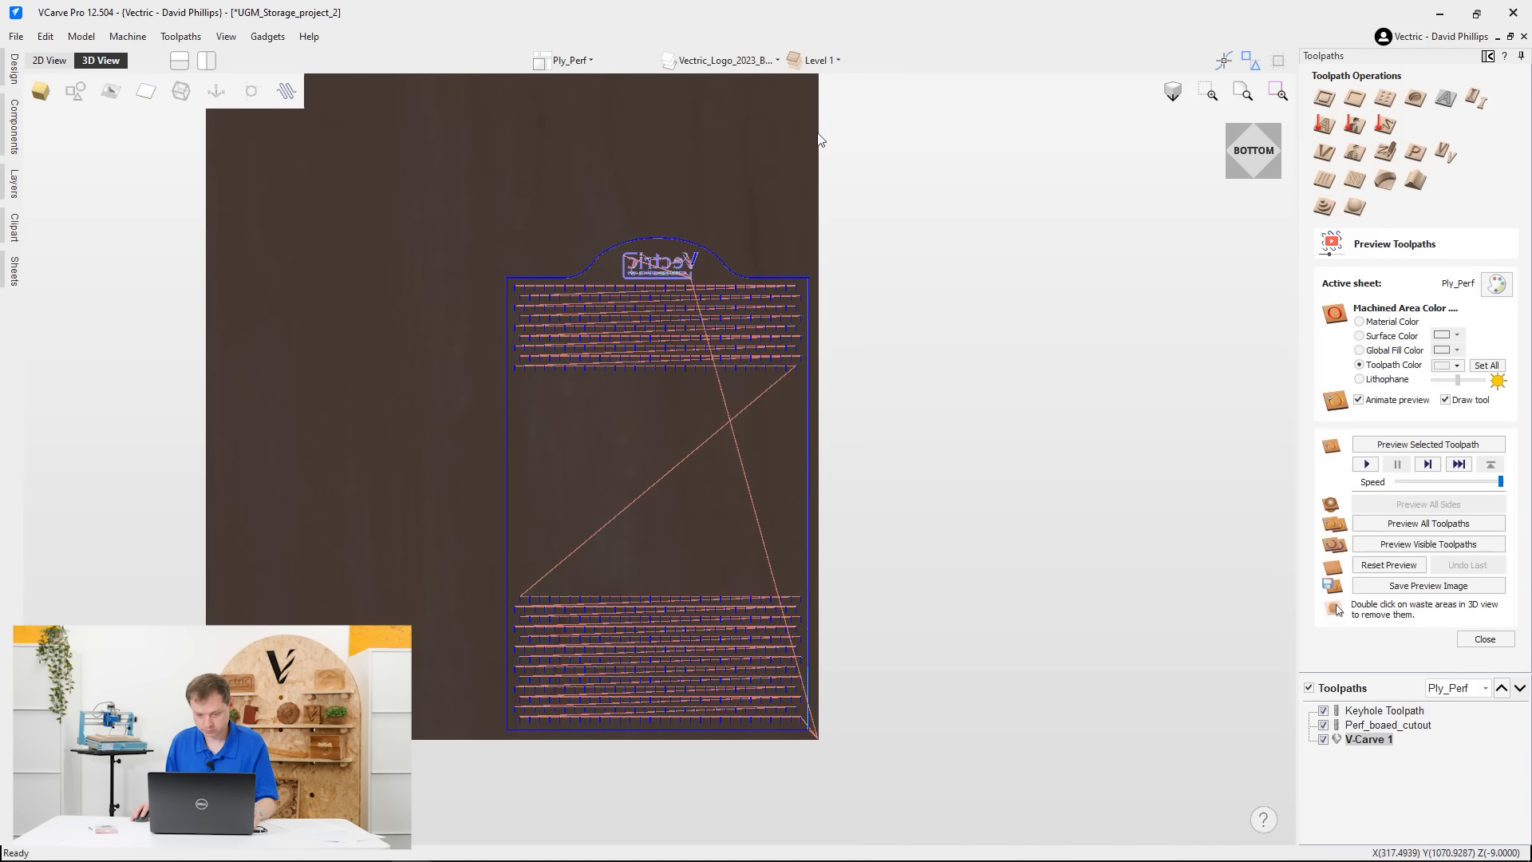
double_click(1254, 151)
scroll(634, 608, up, 5)
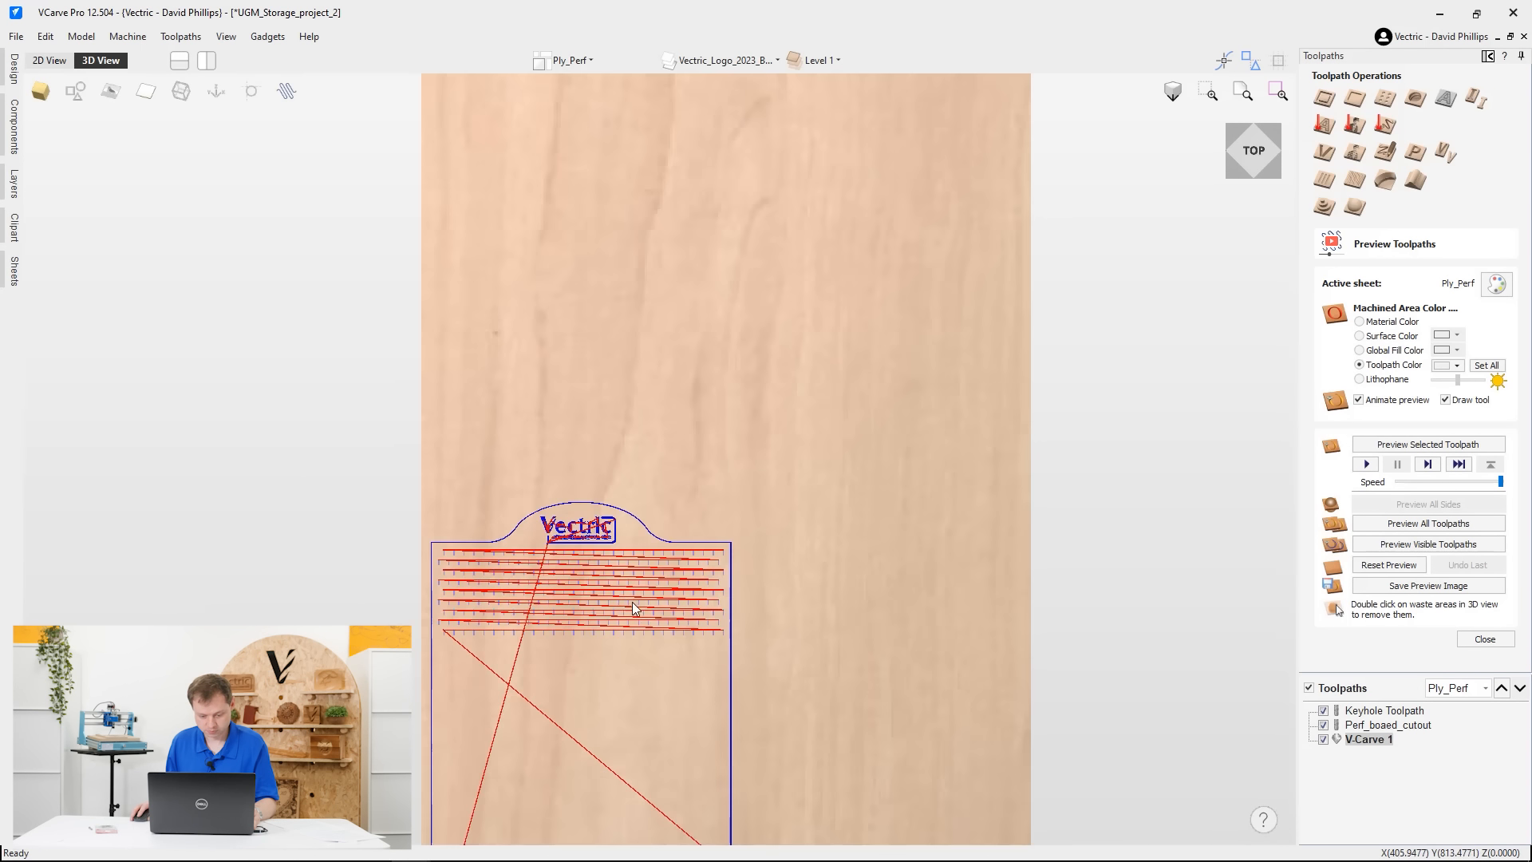
scroll(790, 208, up, 2)
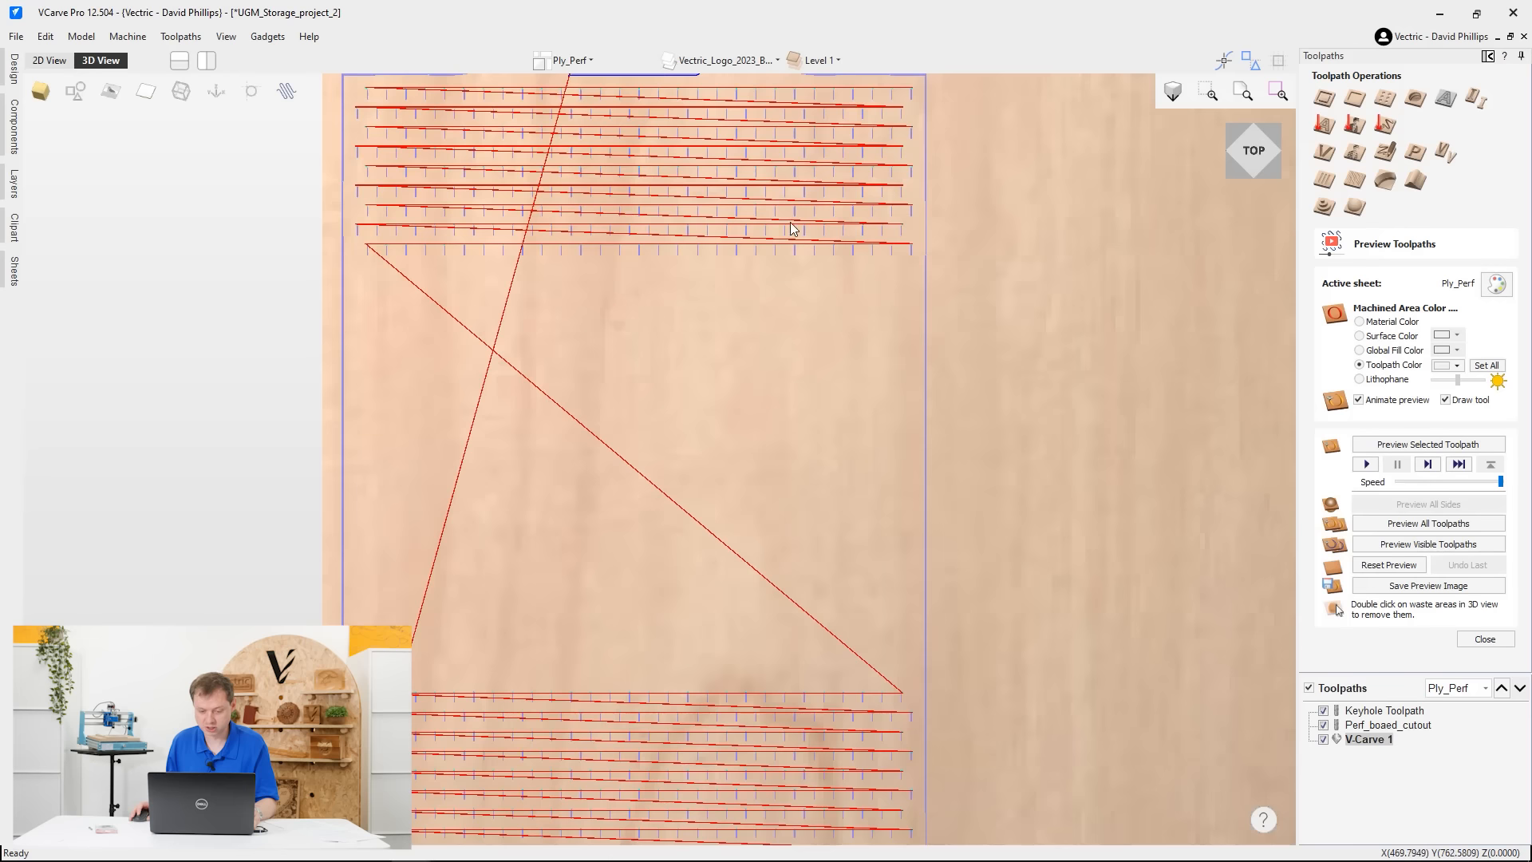
scroll(794, 228, down, 2)
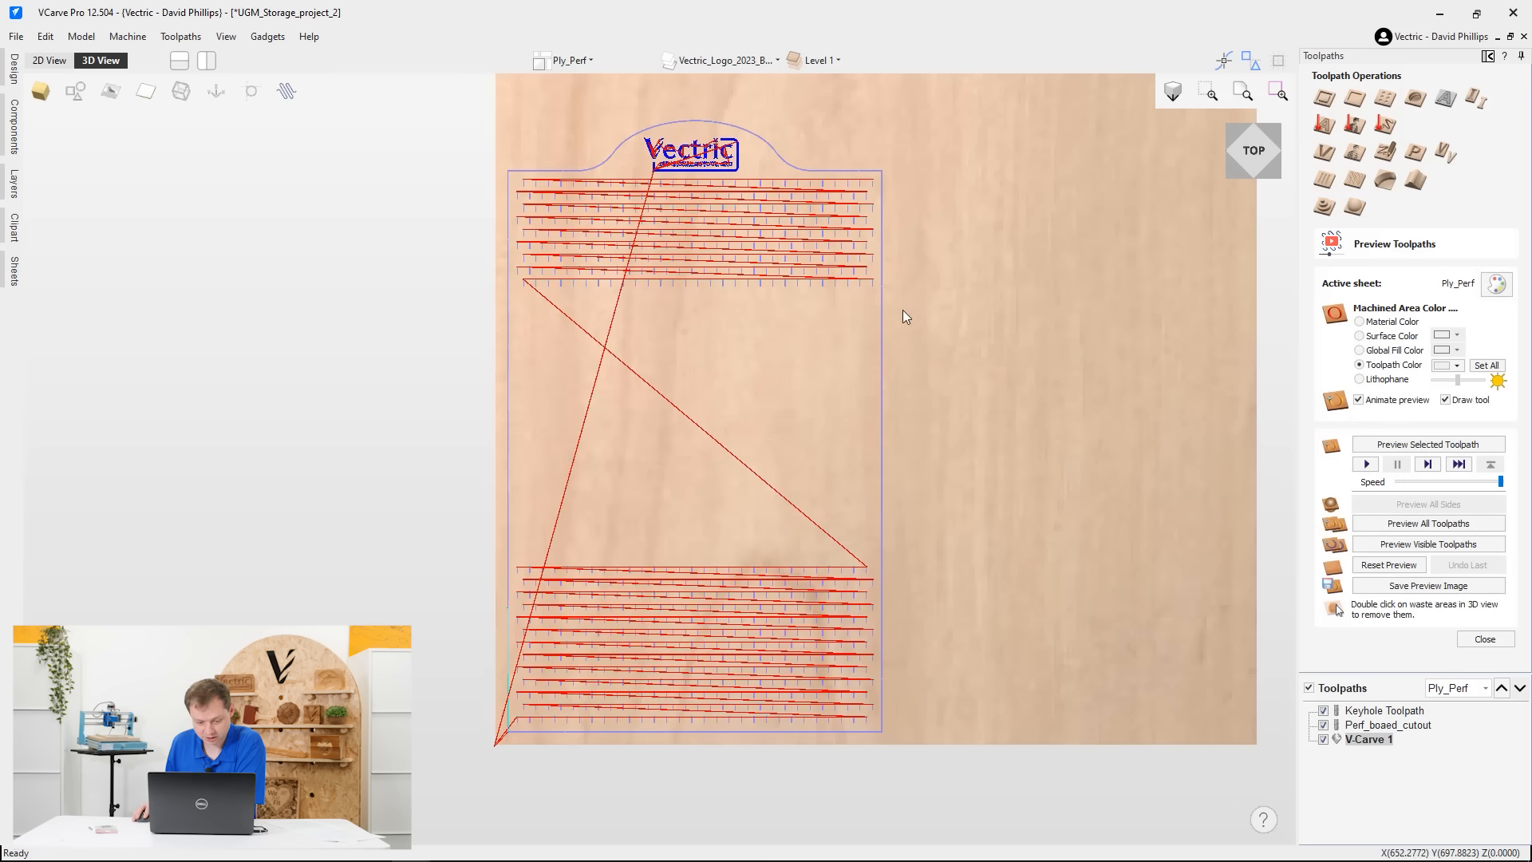
click(1322, 710)
click(1428, 523)
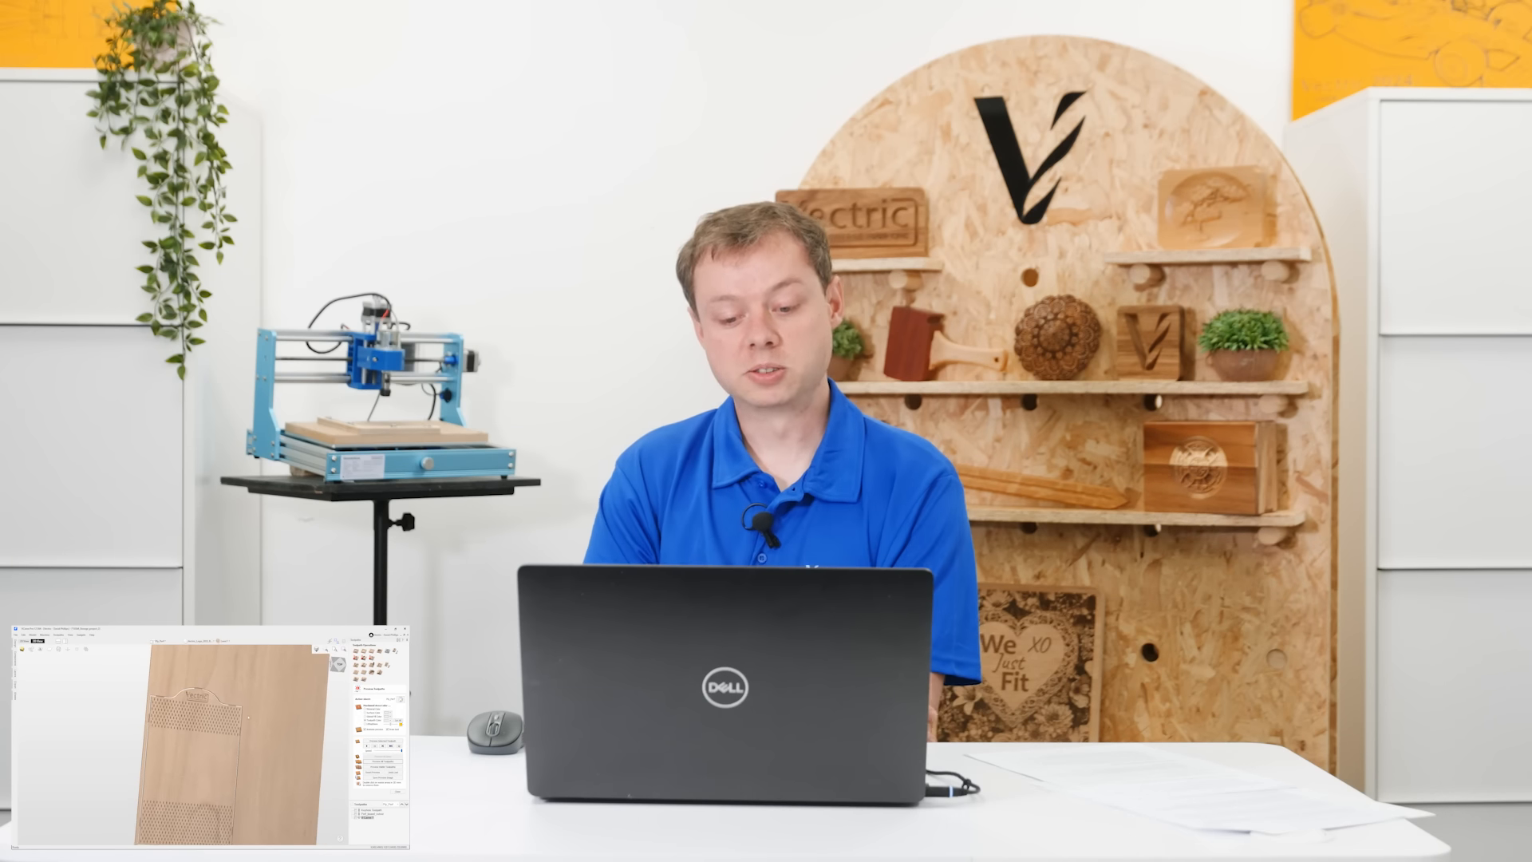
Examine the simulated perforated board and carved logo at an angle, and close the toolpath preview
drag(248, 717, 261, 720)
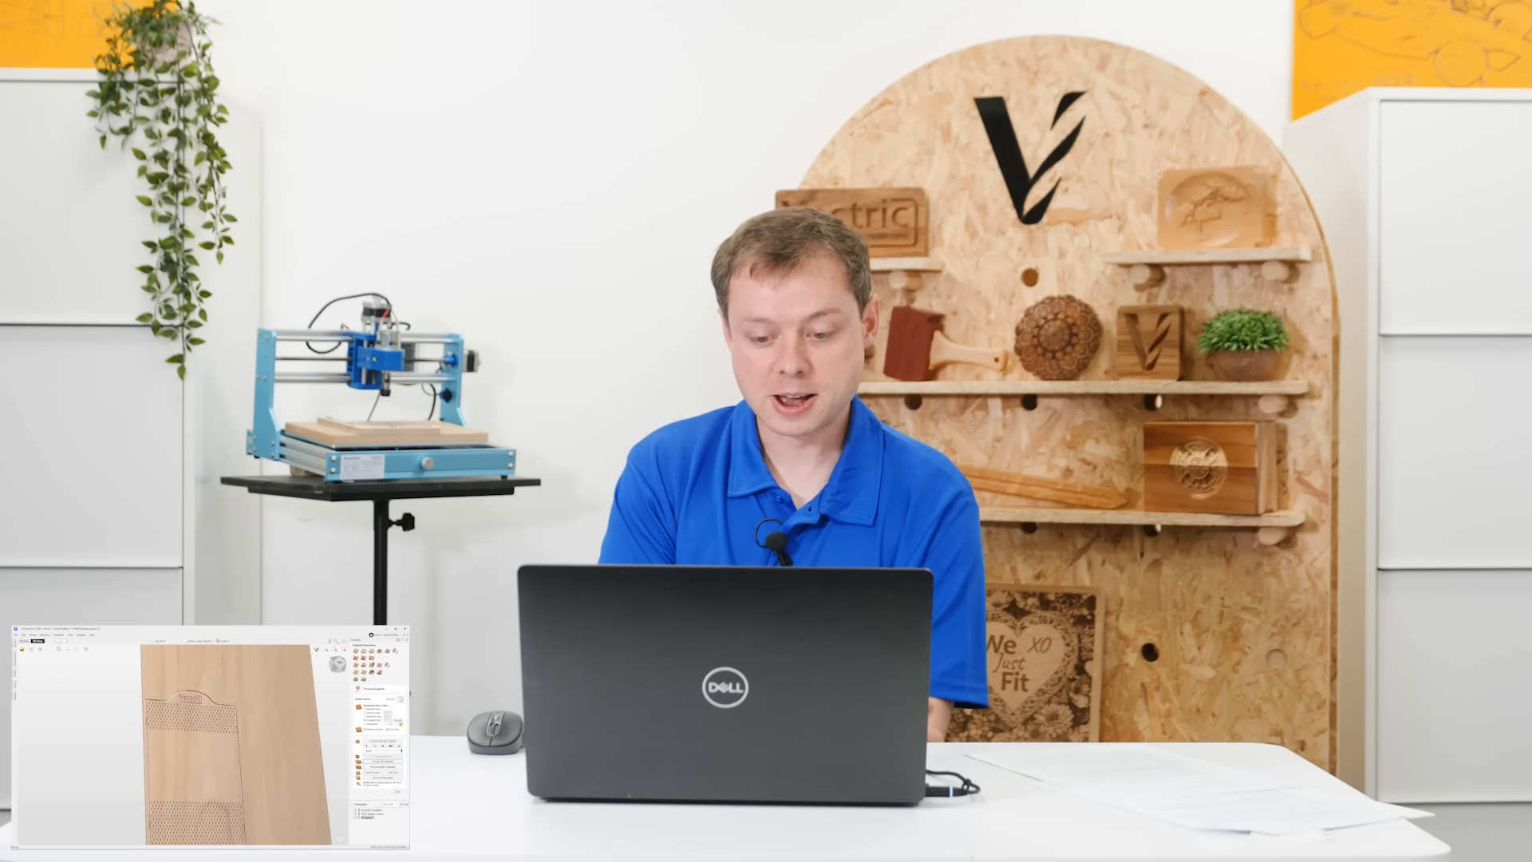
scroll(261, 719, up, 2)
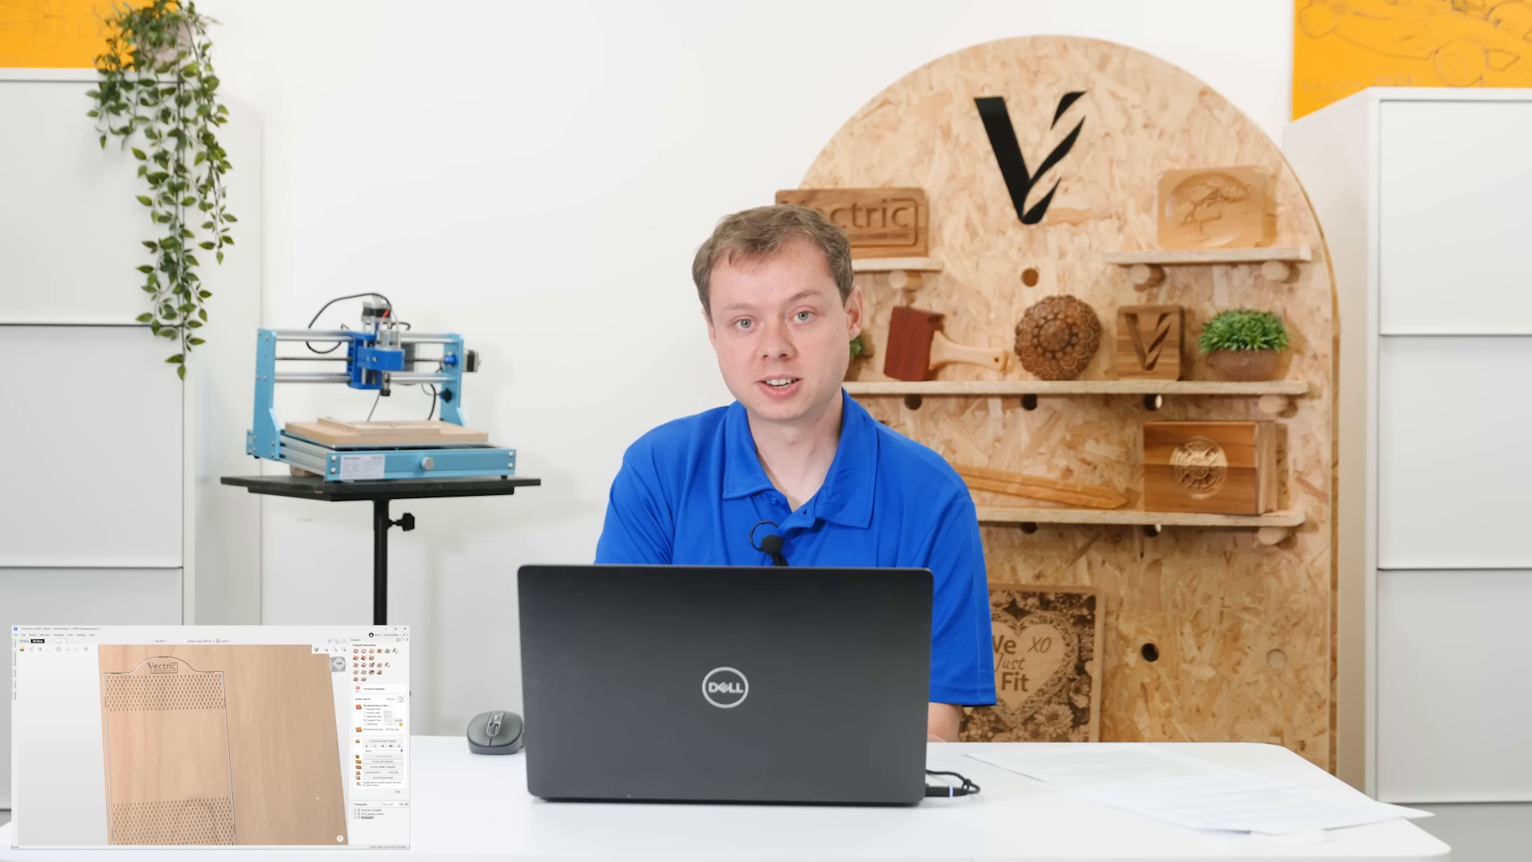
click(398, 793)
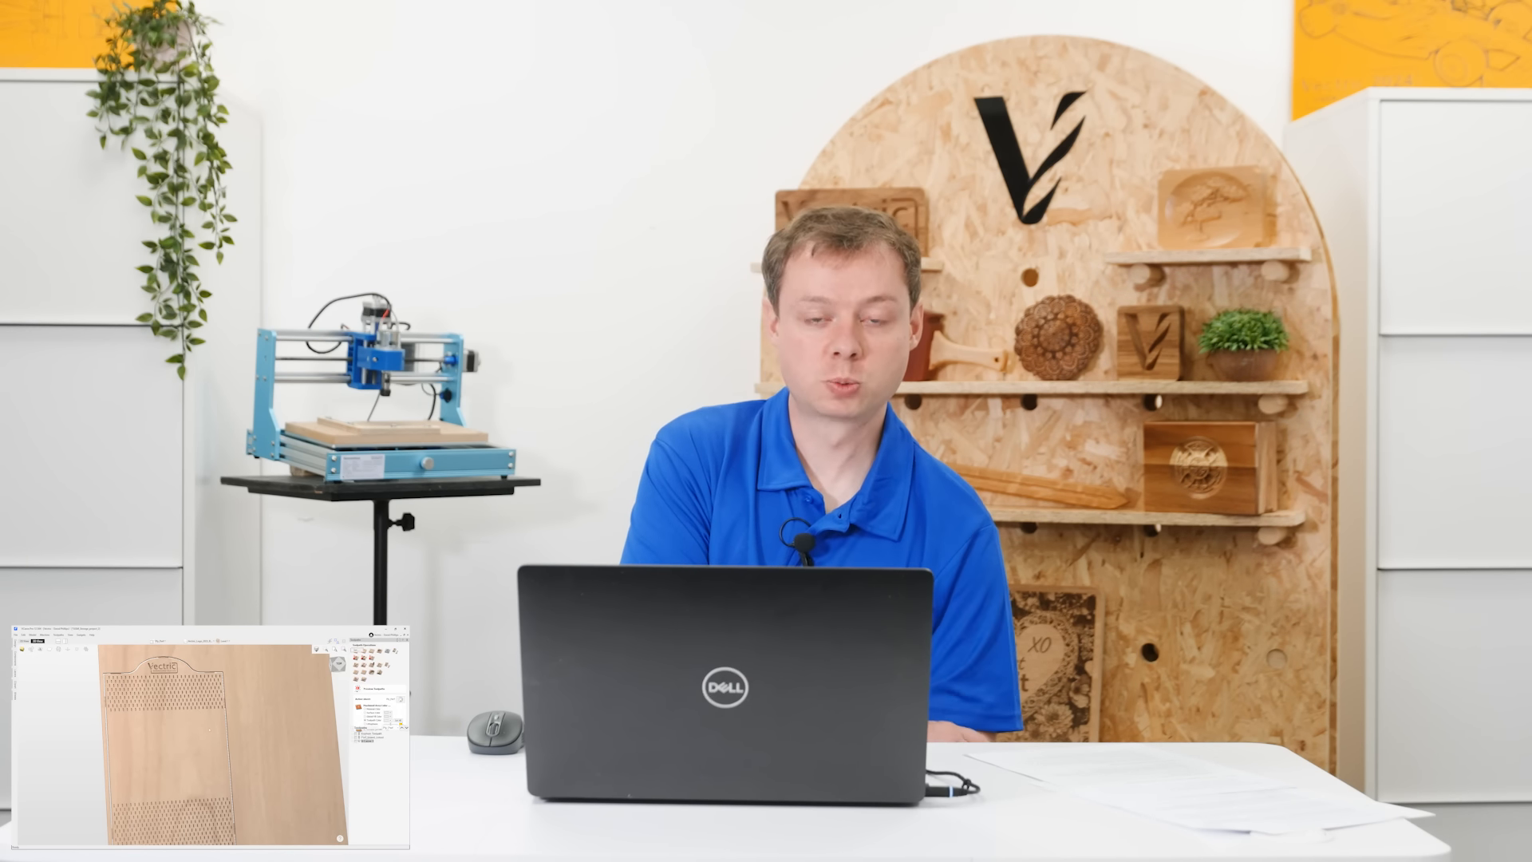
scroll(232, 746, down, 3)
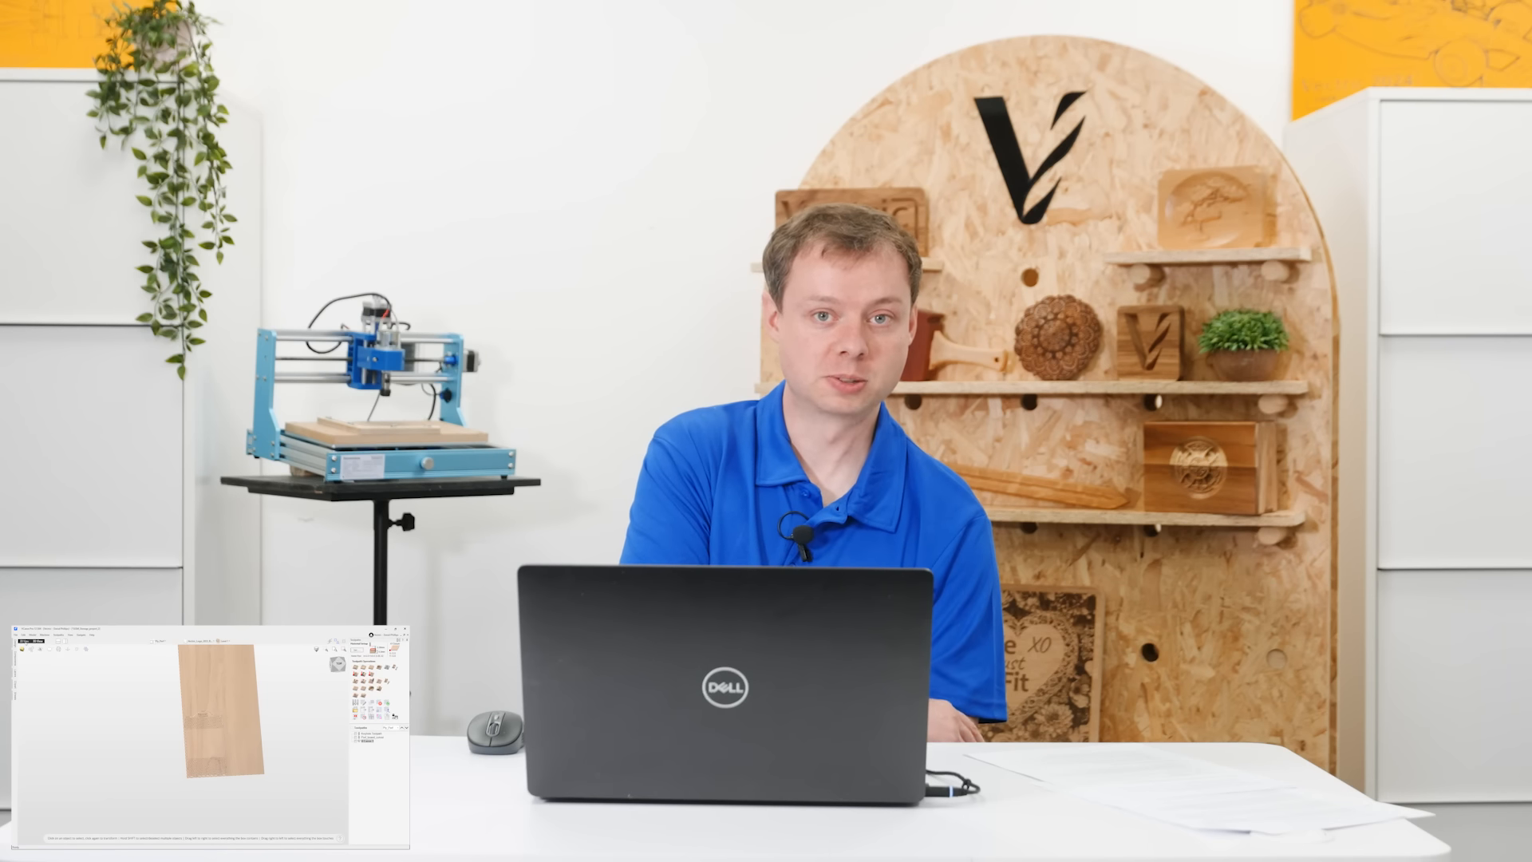
Return to the 2D layout and make the empty Foam sheet active, framed in full
key(F2)
scroll(227, 735, down, 10)
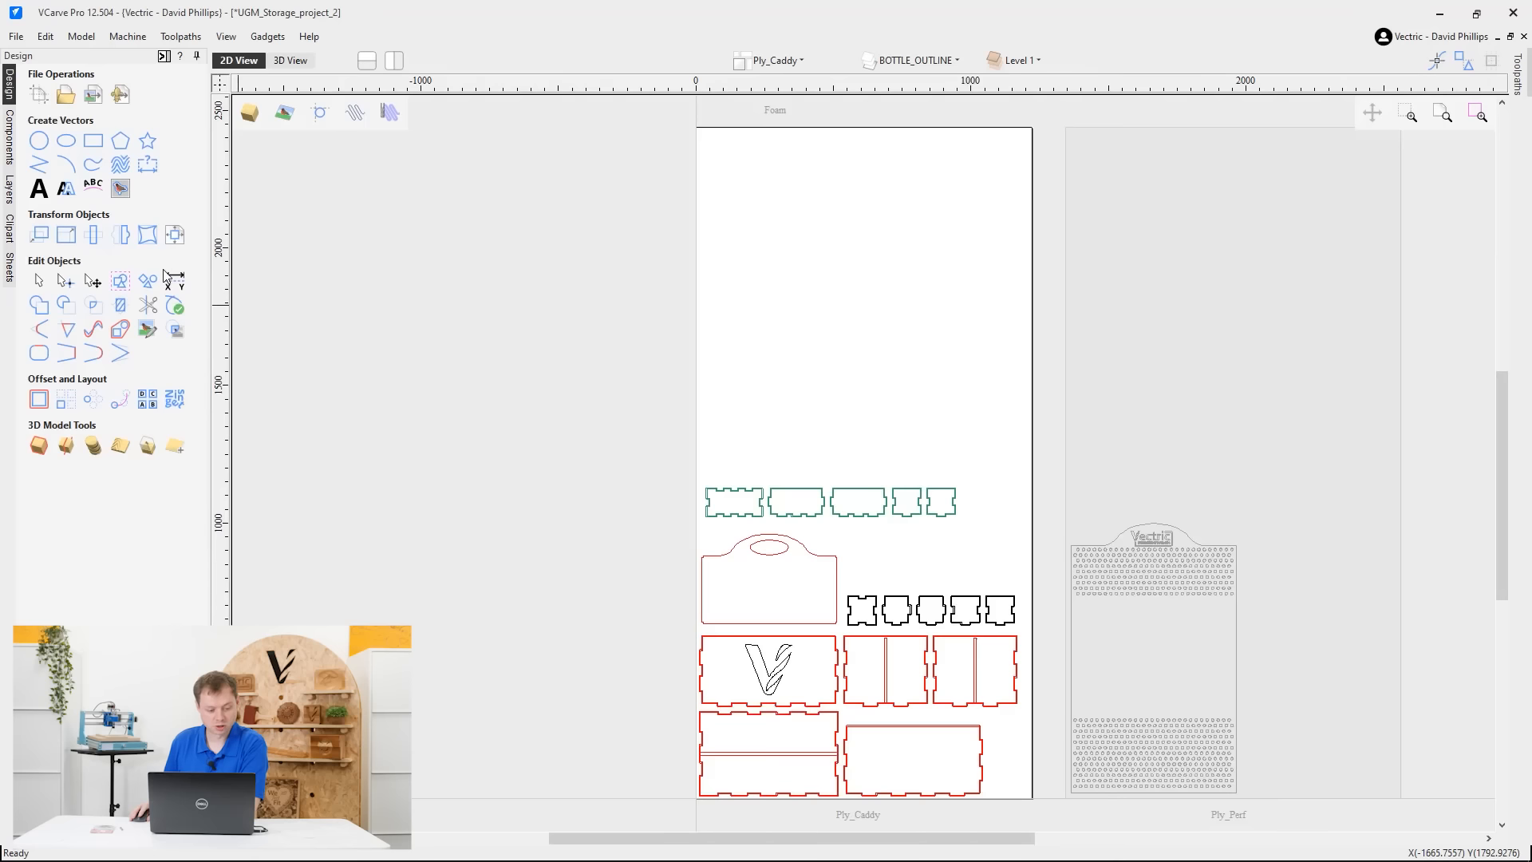
middle_drag(762, 311, 644, 603)
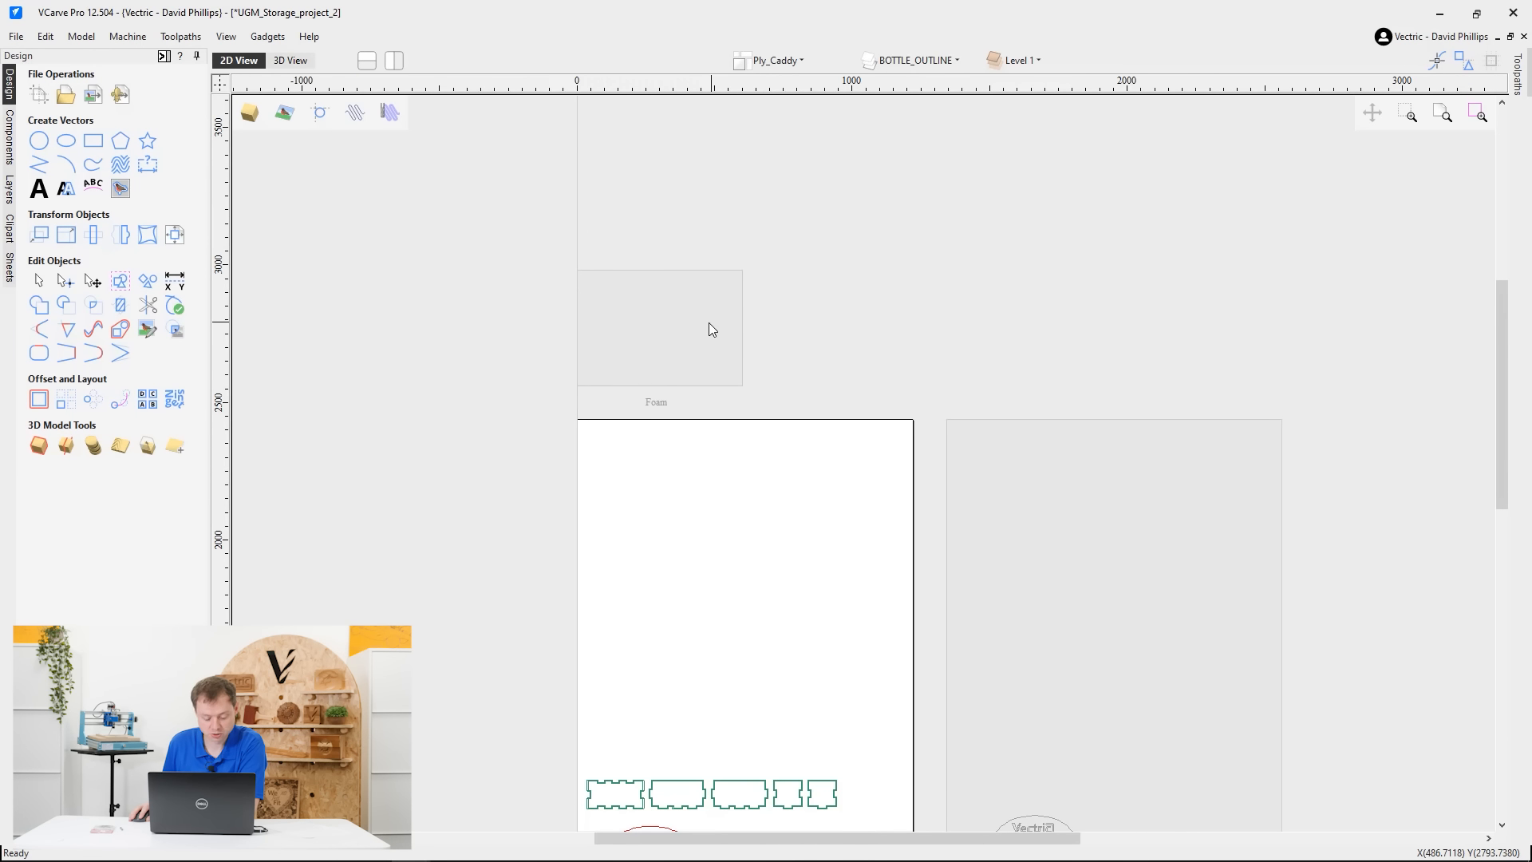
double_click(707, 322)
scroll(913, 463, up, 8)
middle_drag(913, 463, 1041, 553)
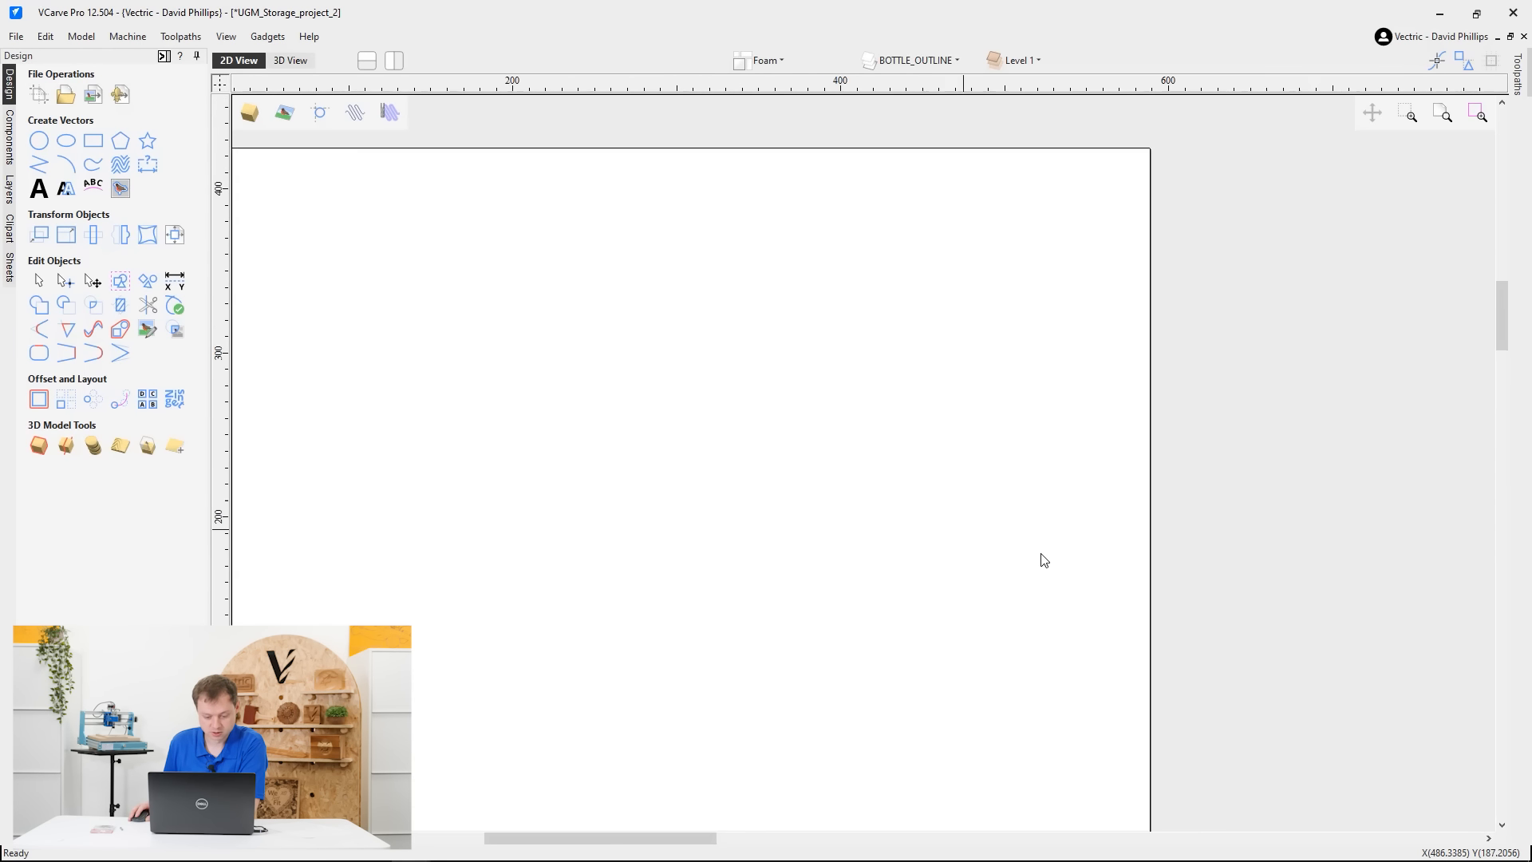
middle_drag(622, 530, 755, 533)
scroll(756, 527, down, 2)
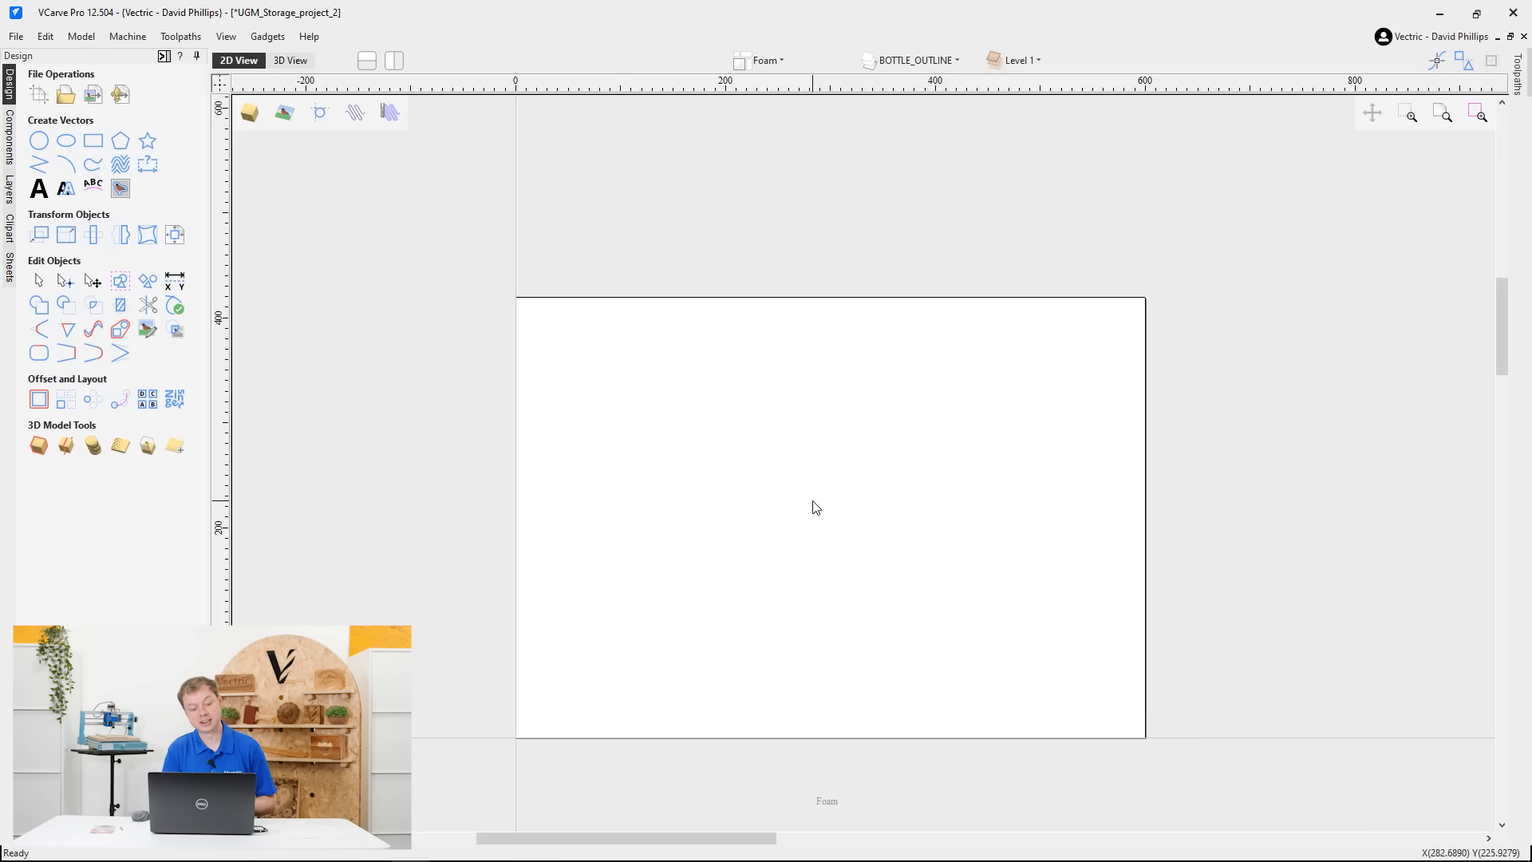
Import the photo 20250805_111215.jpg of the spanner beside a ruler from the tool photos folder onto the Foam sheet
click(15, 37)
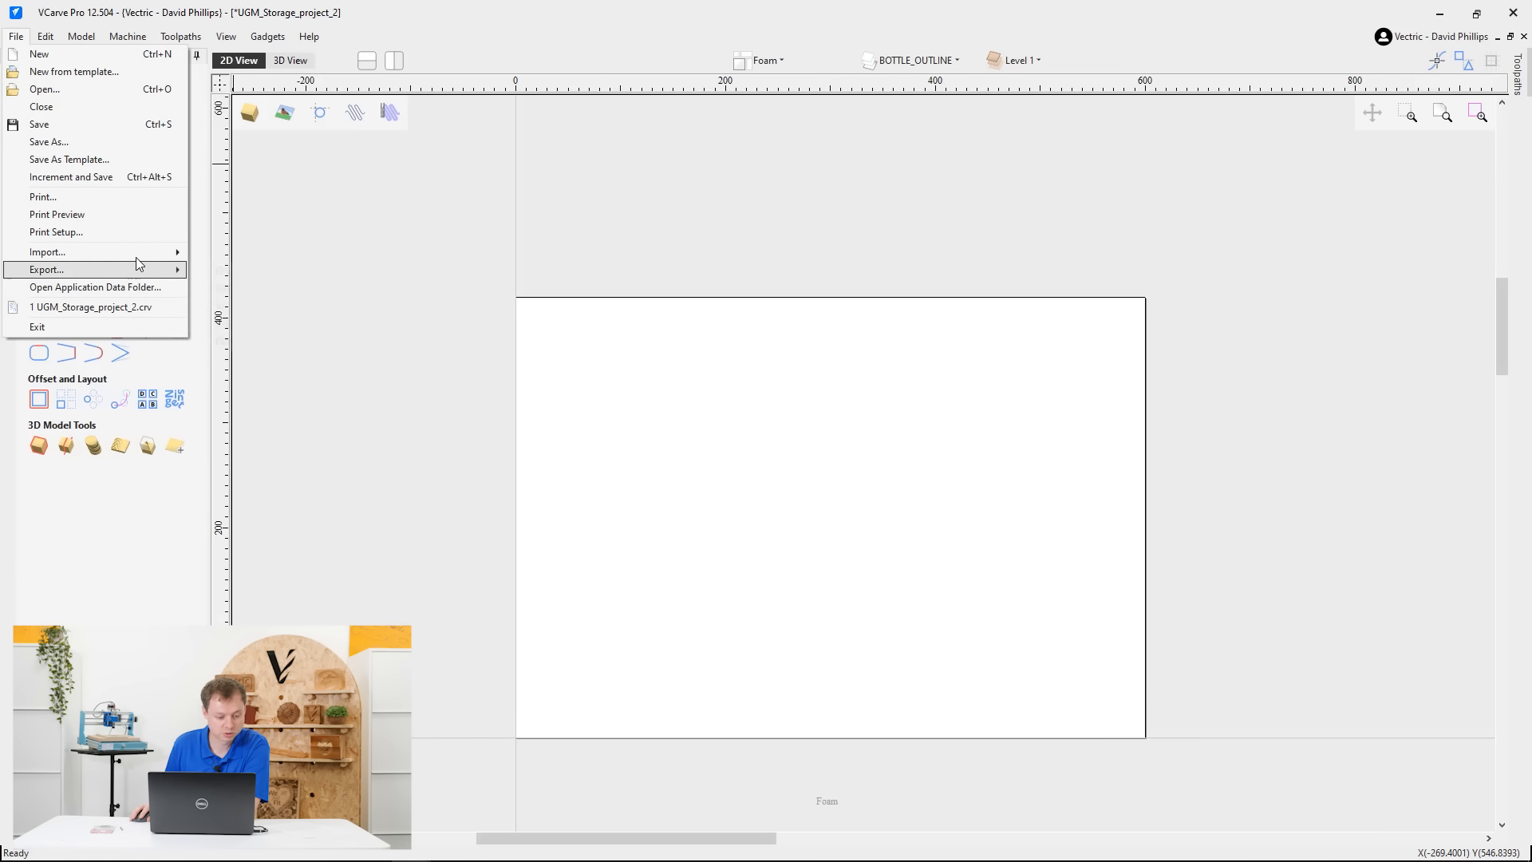
mouse_move(145, 252)
click(264, 253)
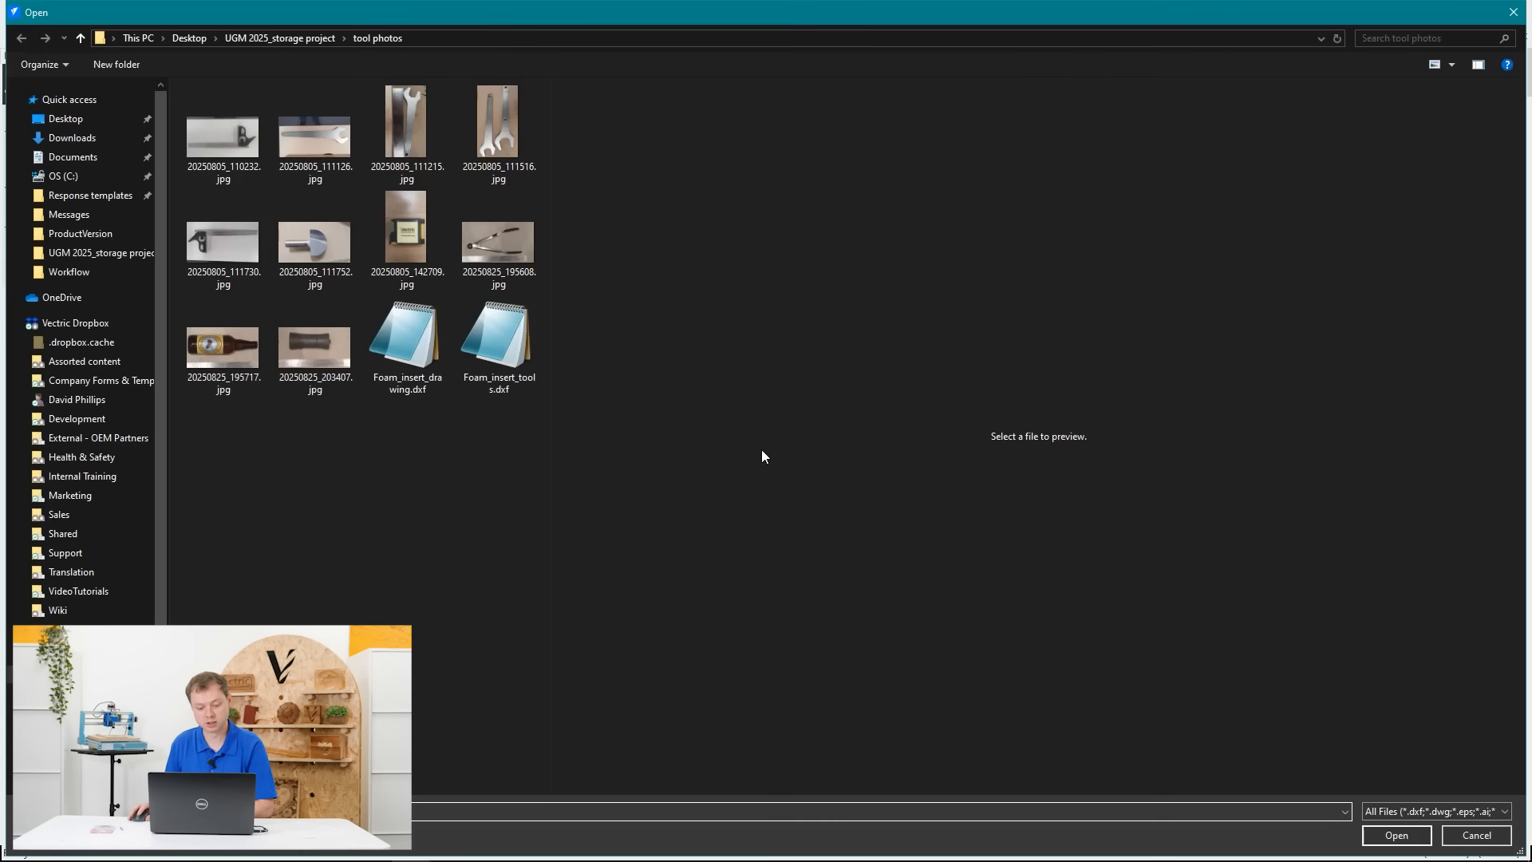
click(328, 159)
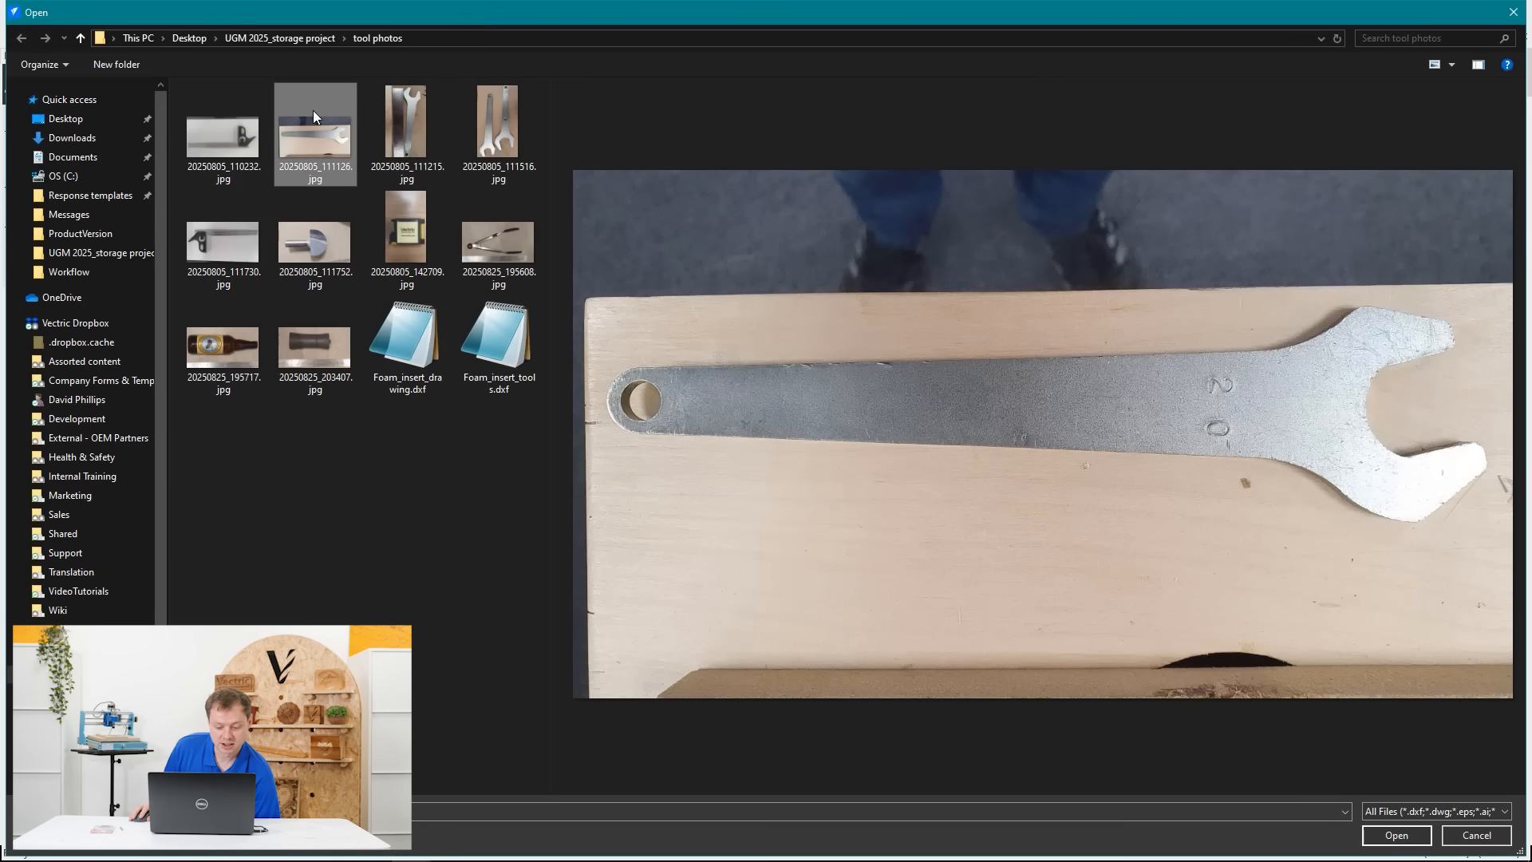
click(400, 121)
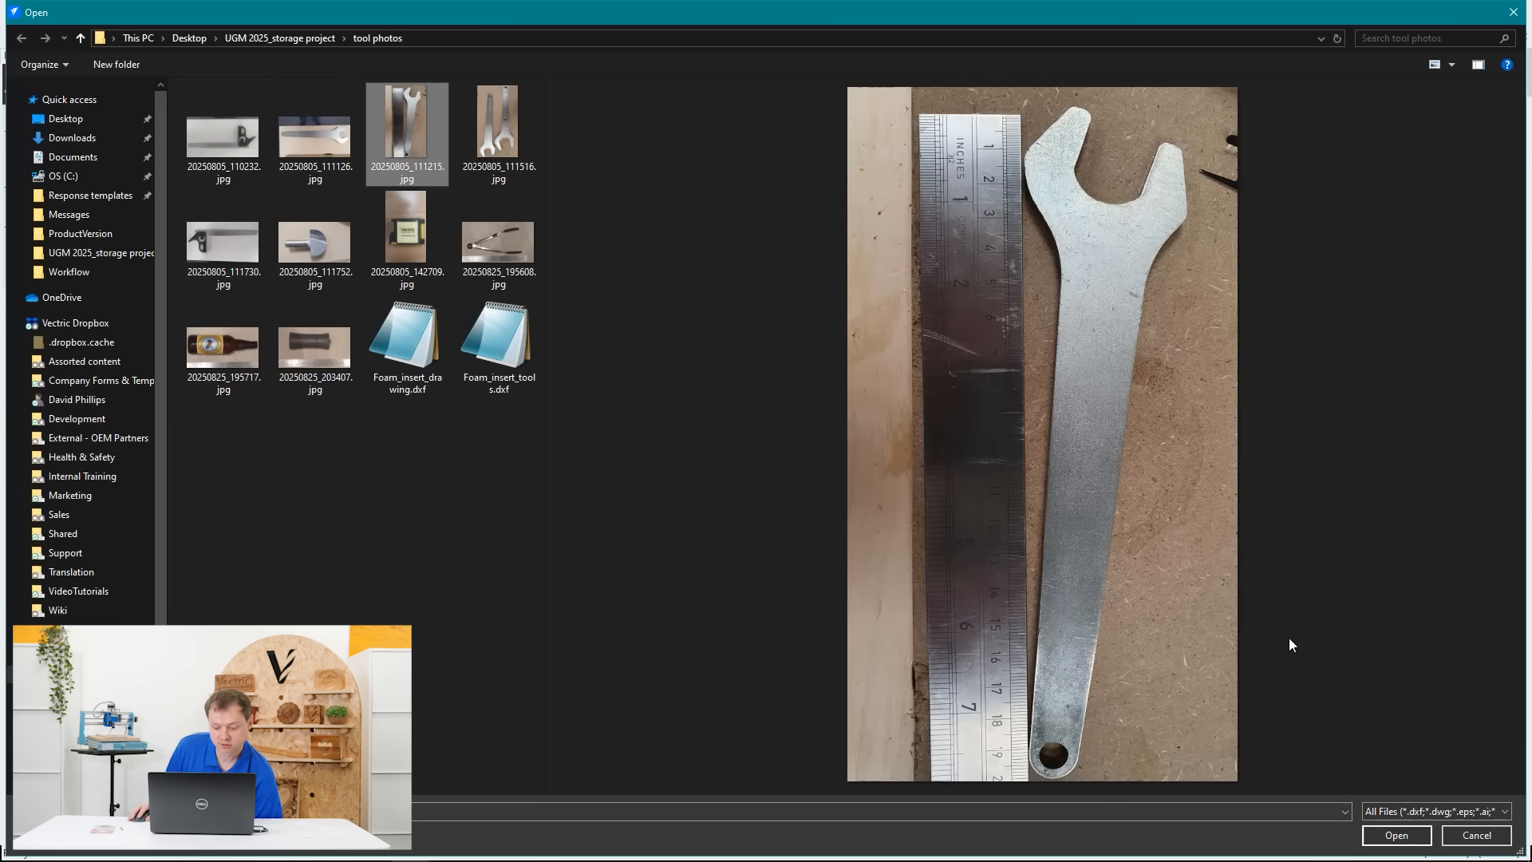
click(1396, 836)
scroll(885, 595, up, 3)
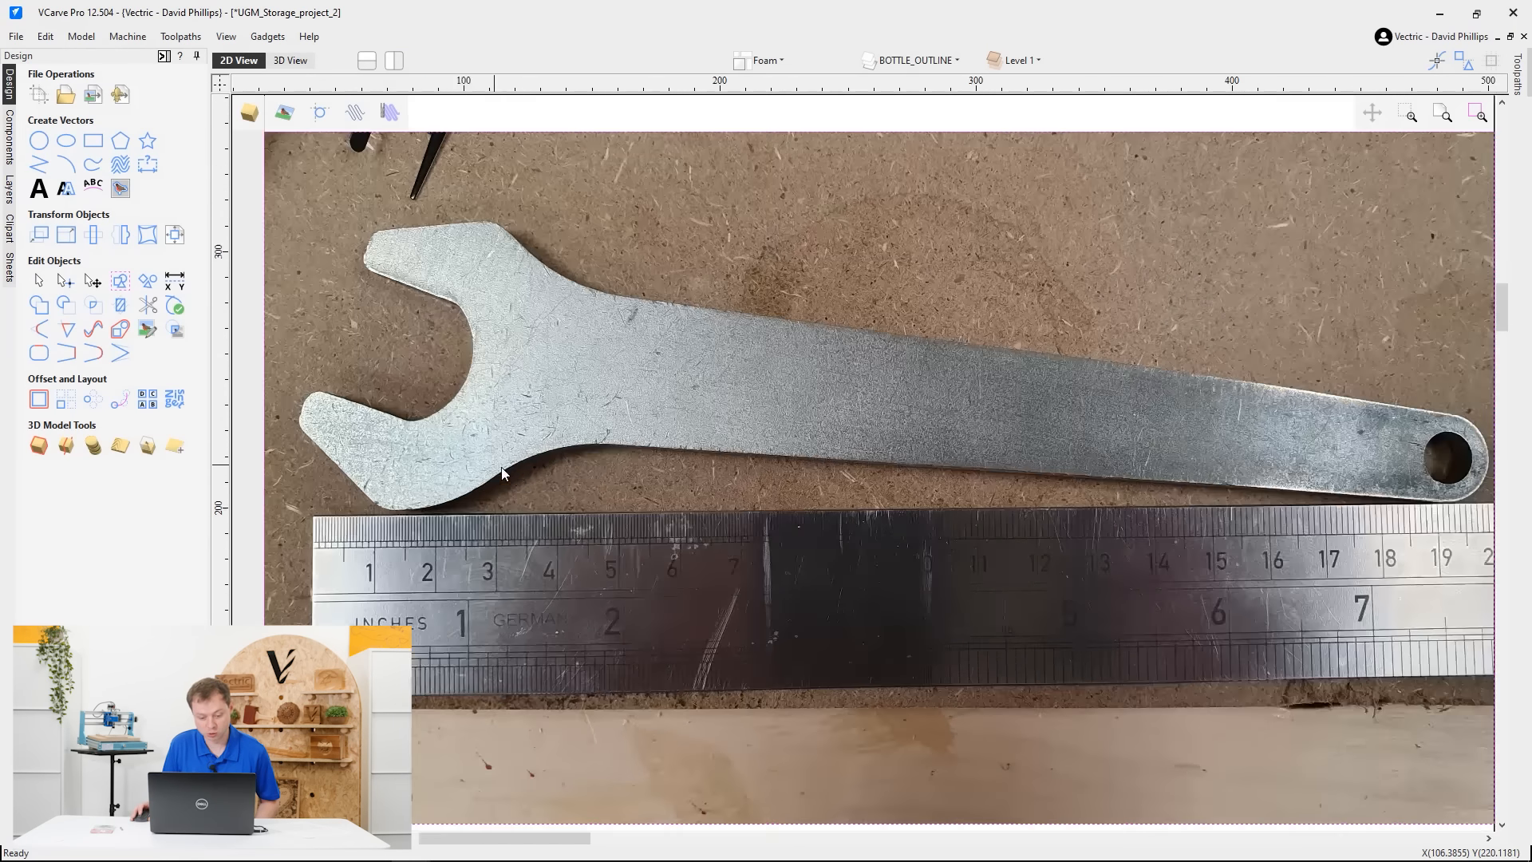
scroll(566, 503, up, 3)
scroll(1103, 409, down, 5)
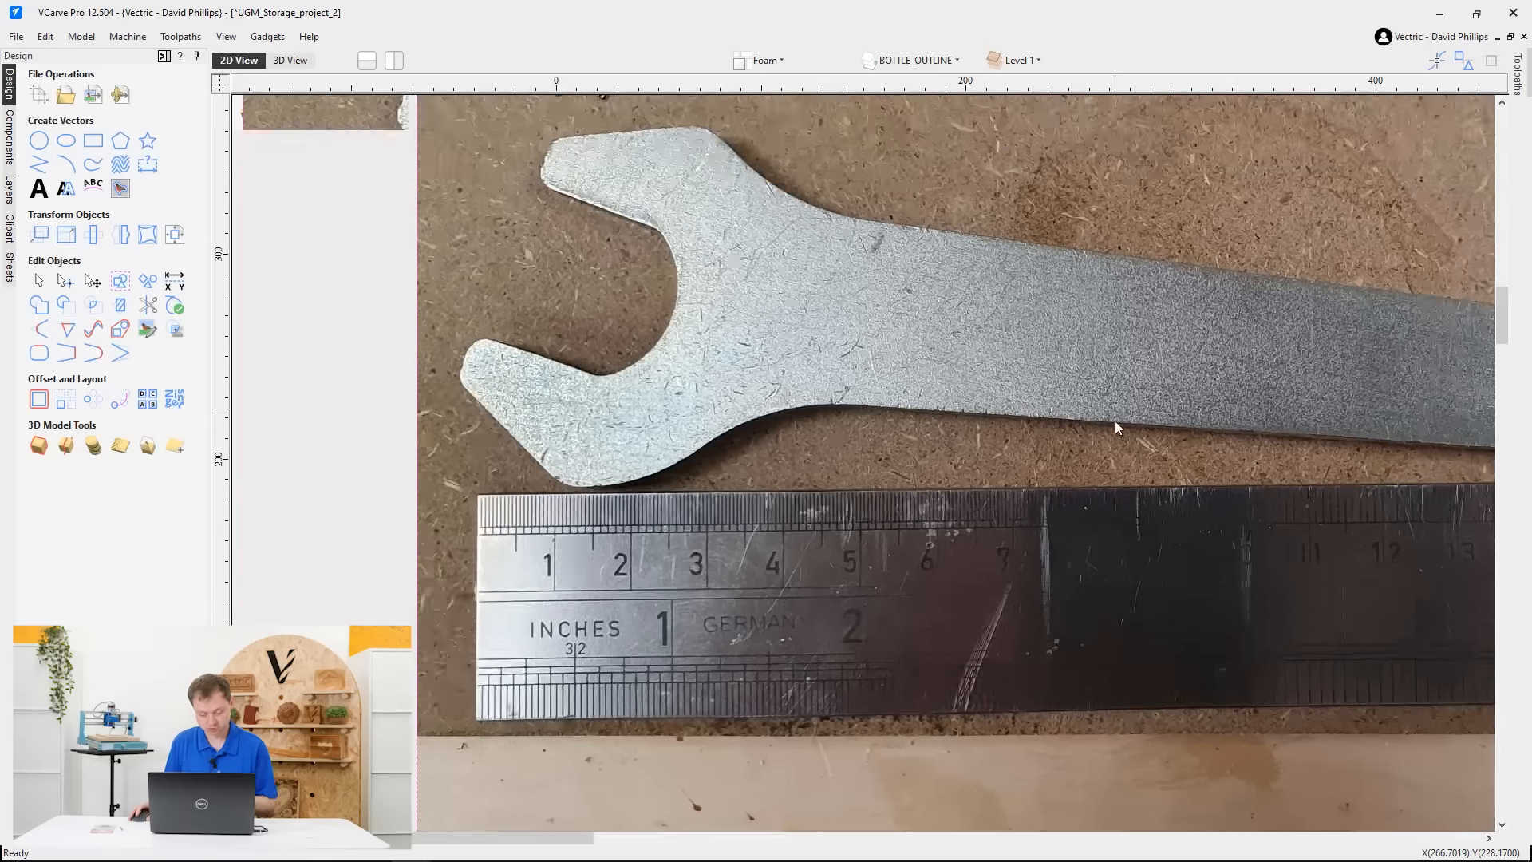
Draw a horizontal reference line about 30 mm long on the pictured ruler, from the 2 cm mark to the 3 cm mark
scroll(903, 408, up, 2)
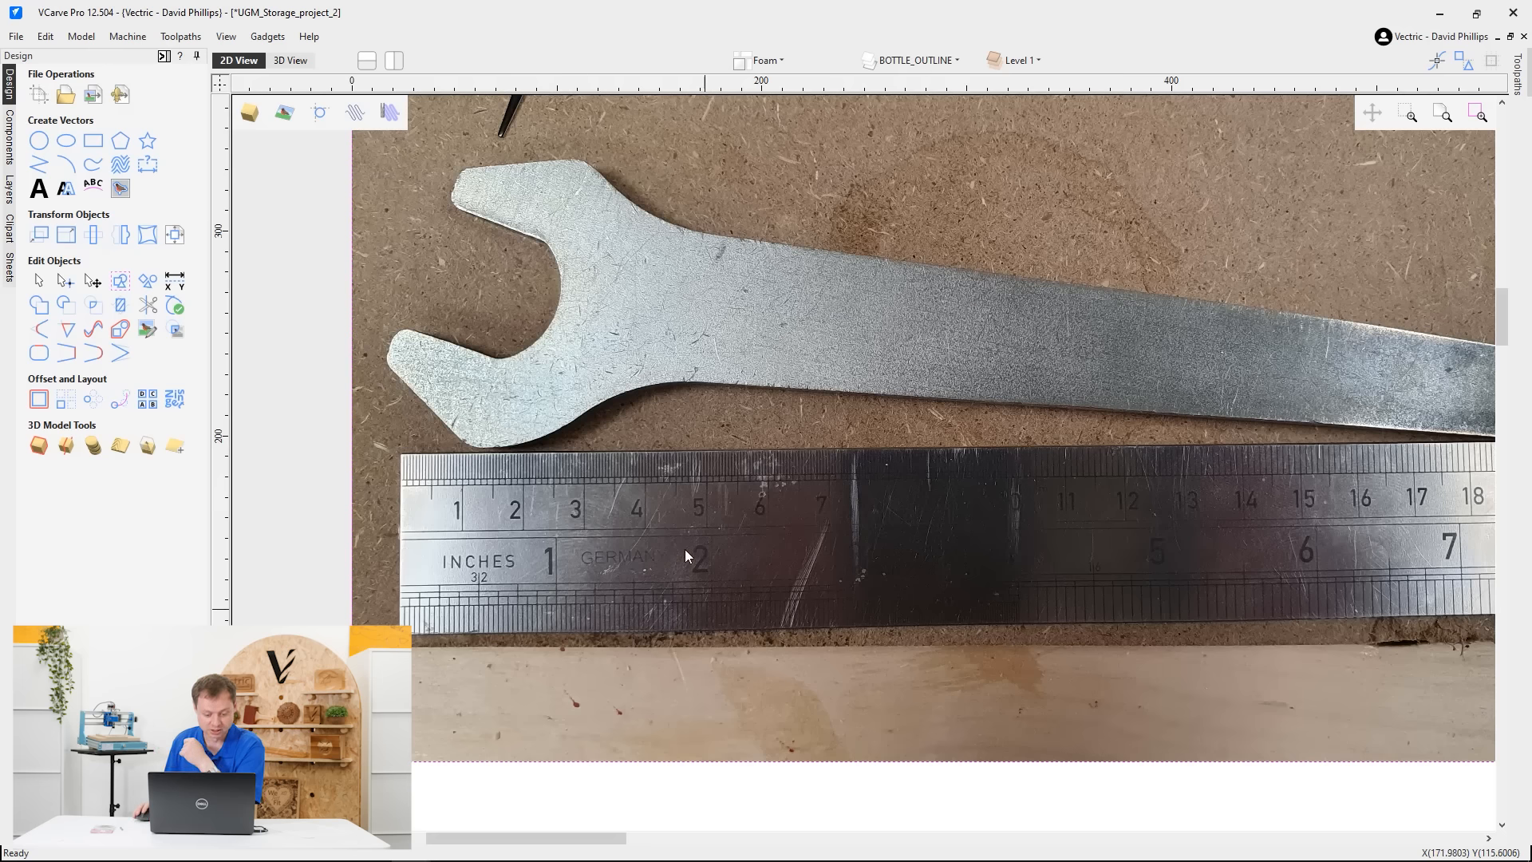
scroll(576, 237, down, 3)
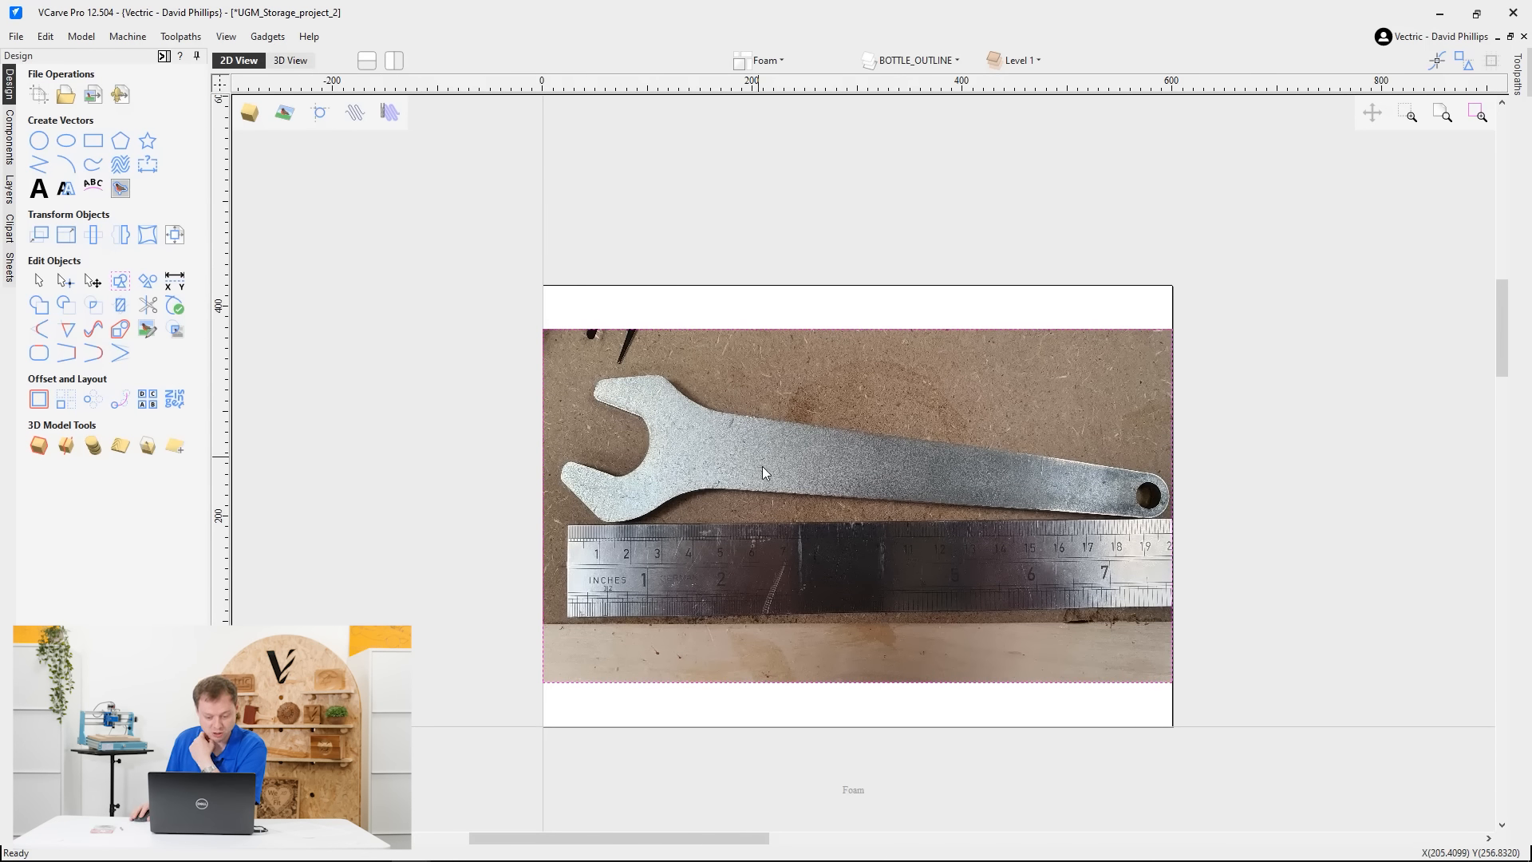
click(39, 164)
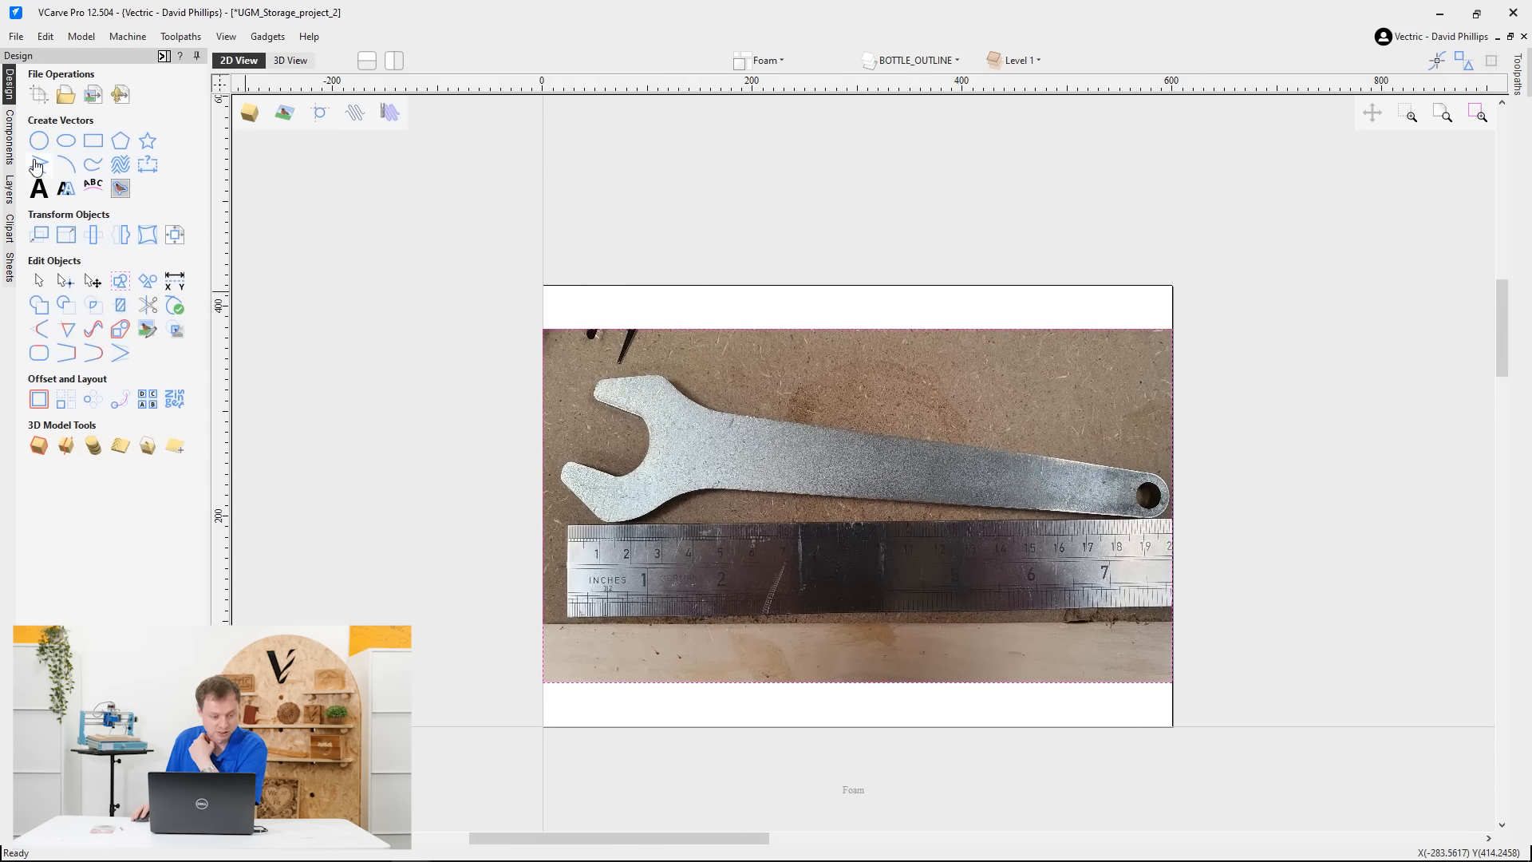
scroll(574, 513, up, 5)
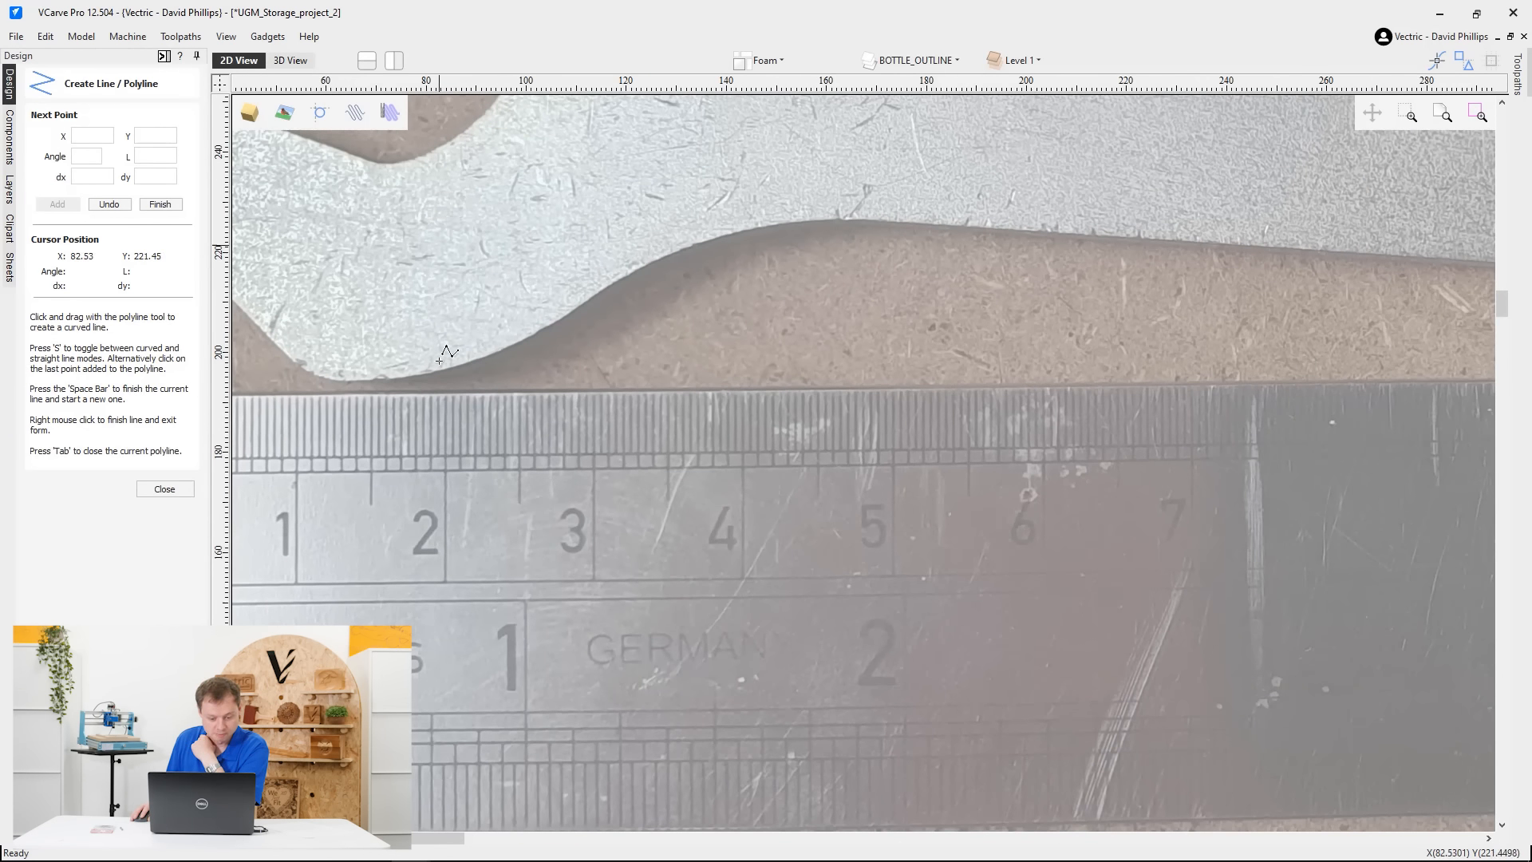
click(445, 490)
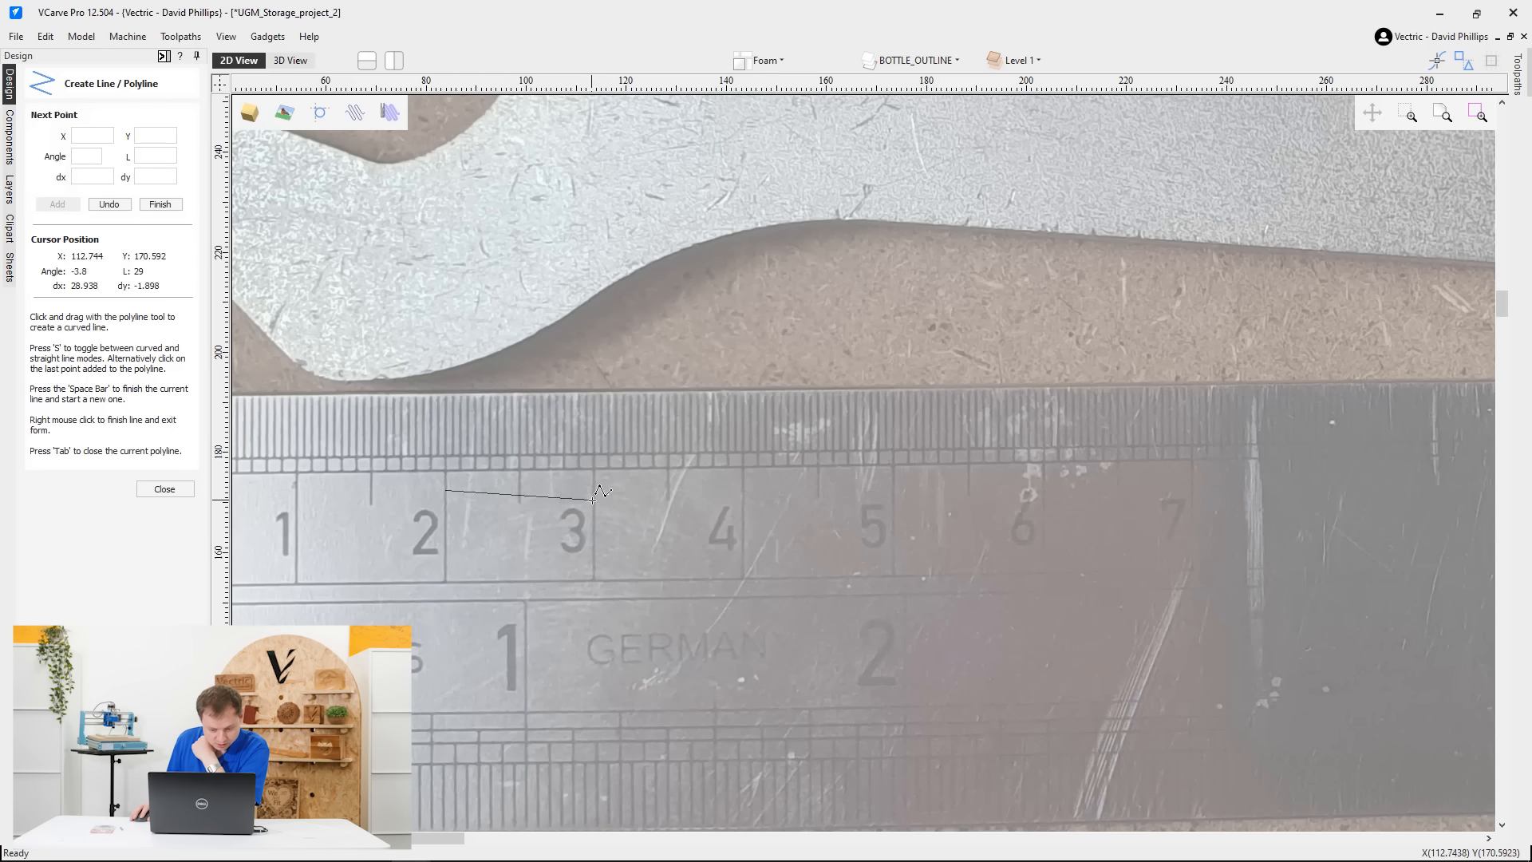
scroll(593, 500, up, 5)
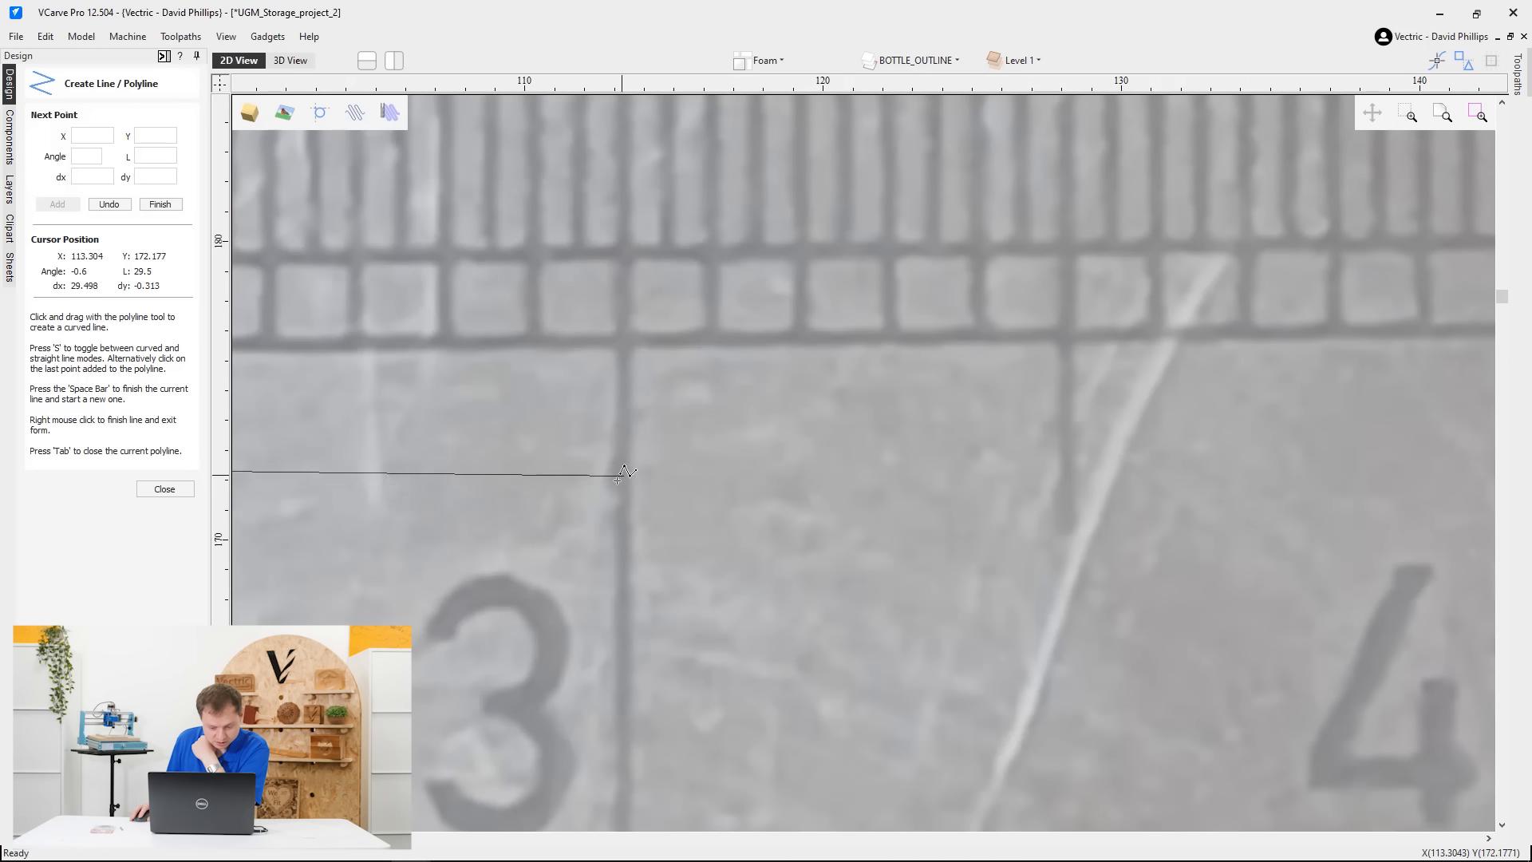
scroll(618, 479, down, 5)
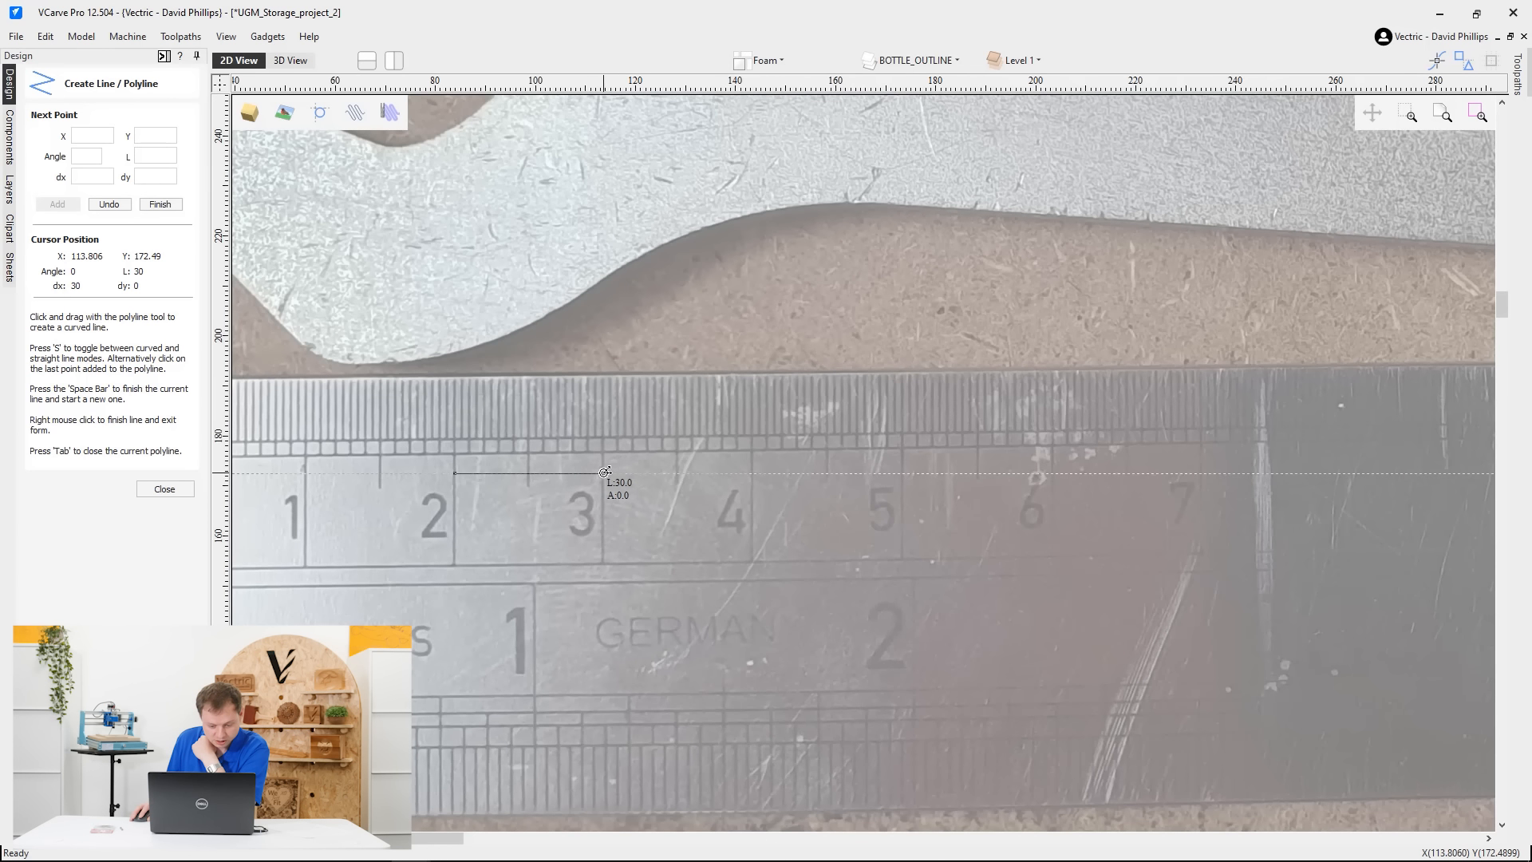
click(605, 472)
right_click(616, 528)
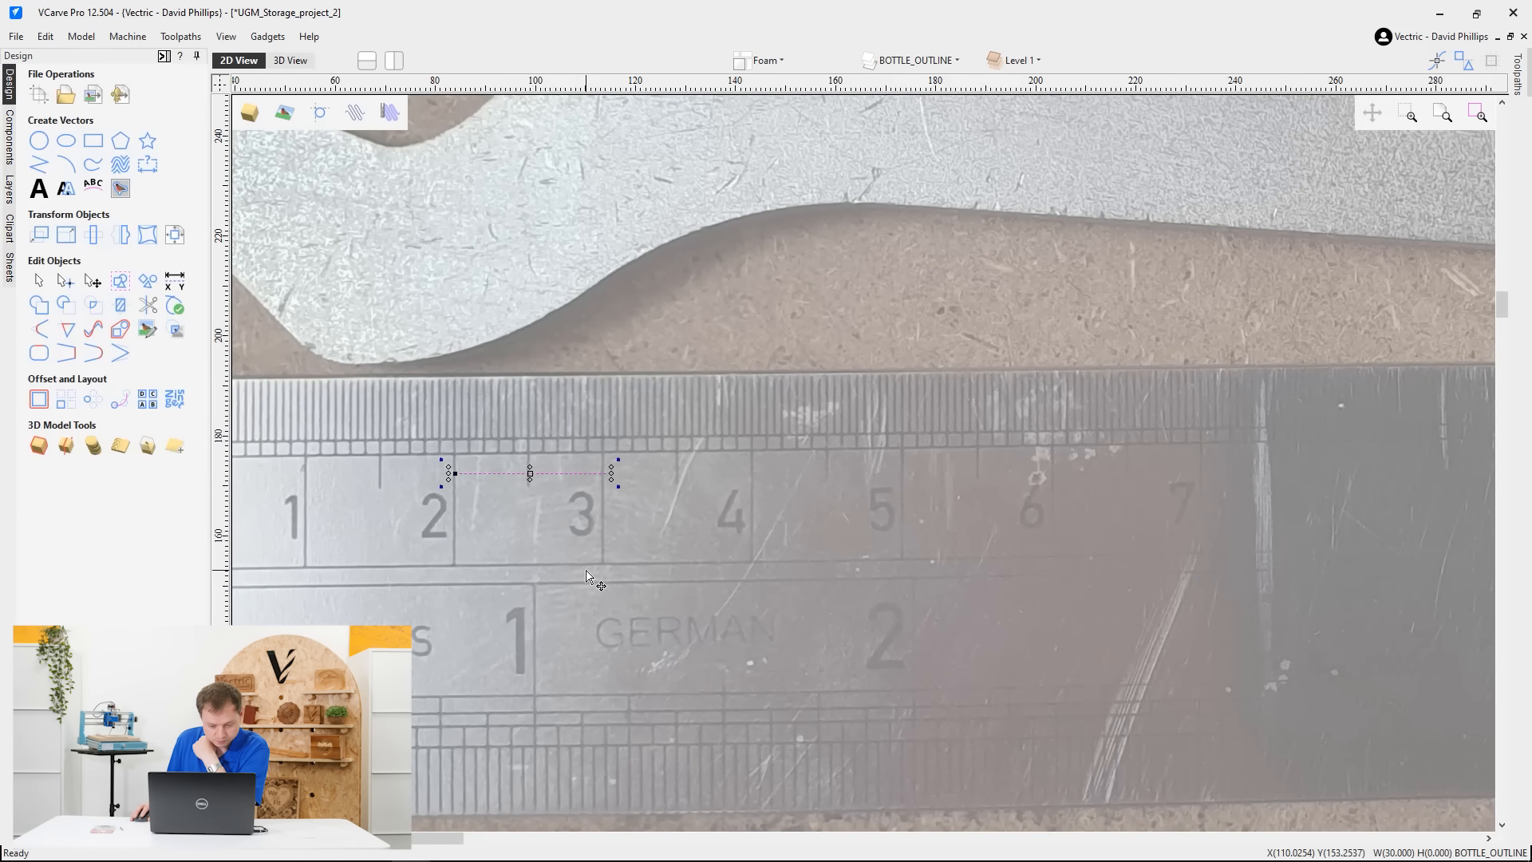
Shorten the reference line to about 29.5 mm so it matches the pictured ruler's 3 cm mark
scroll(579, 473, up, 5)
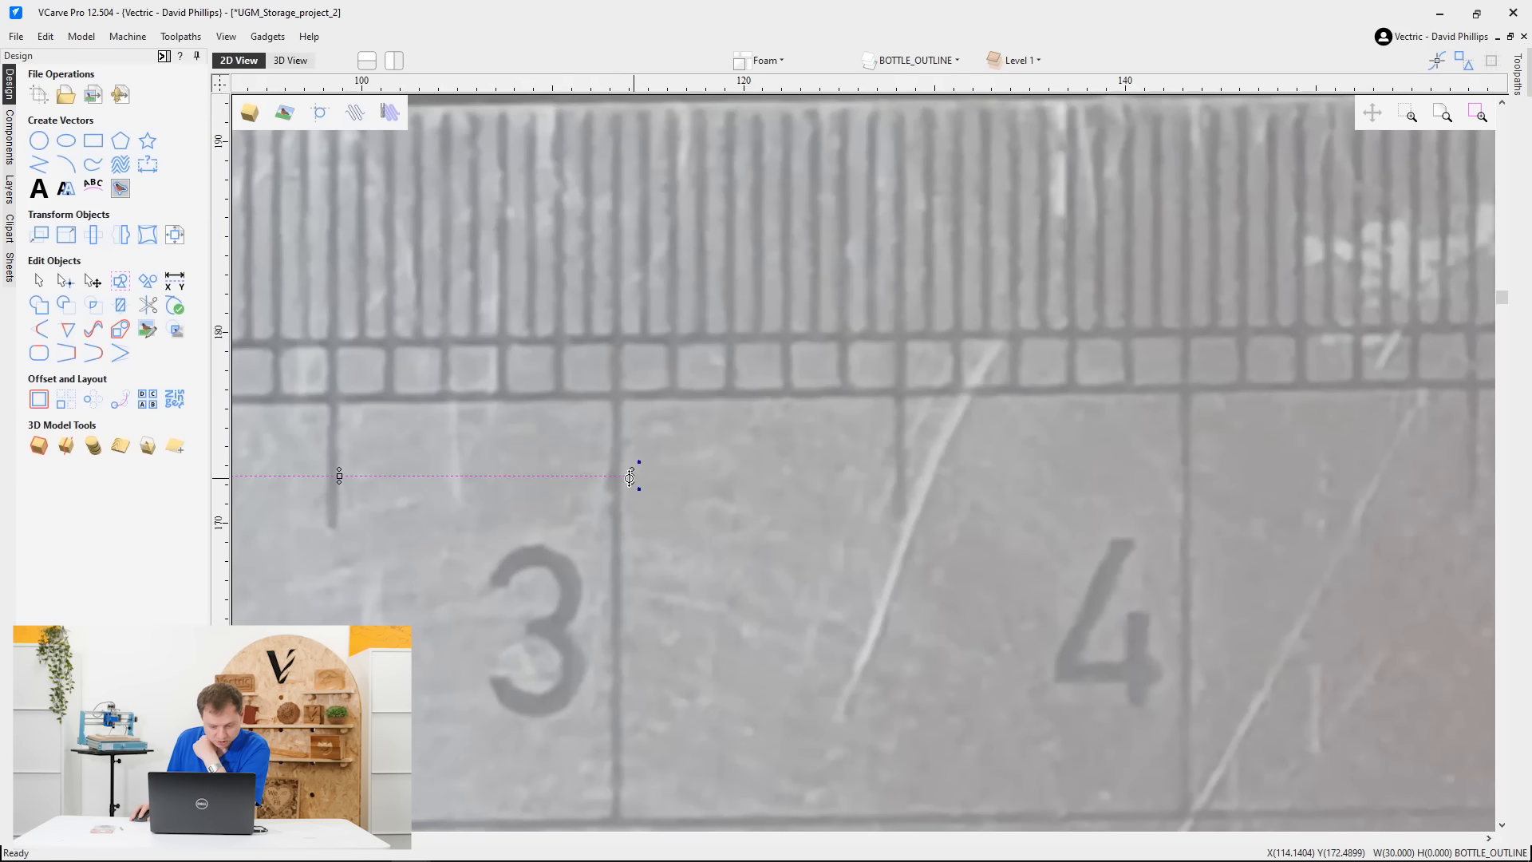
drag(631, 477, 626, 477)
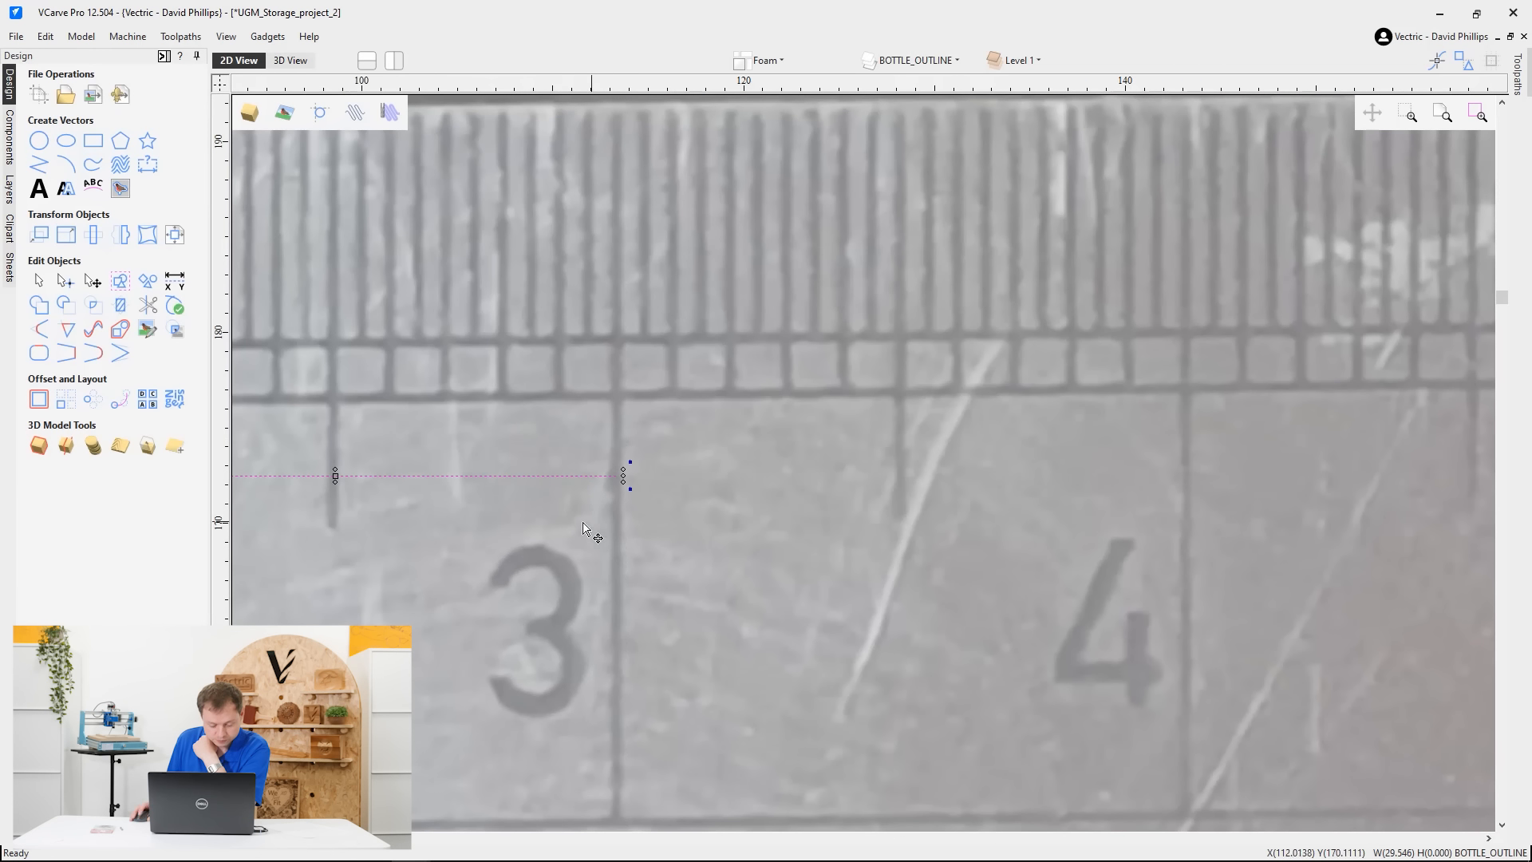
scroll(582, 528, down, 3)
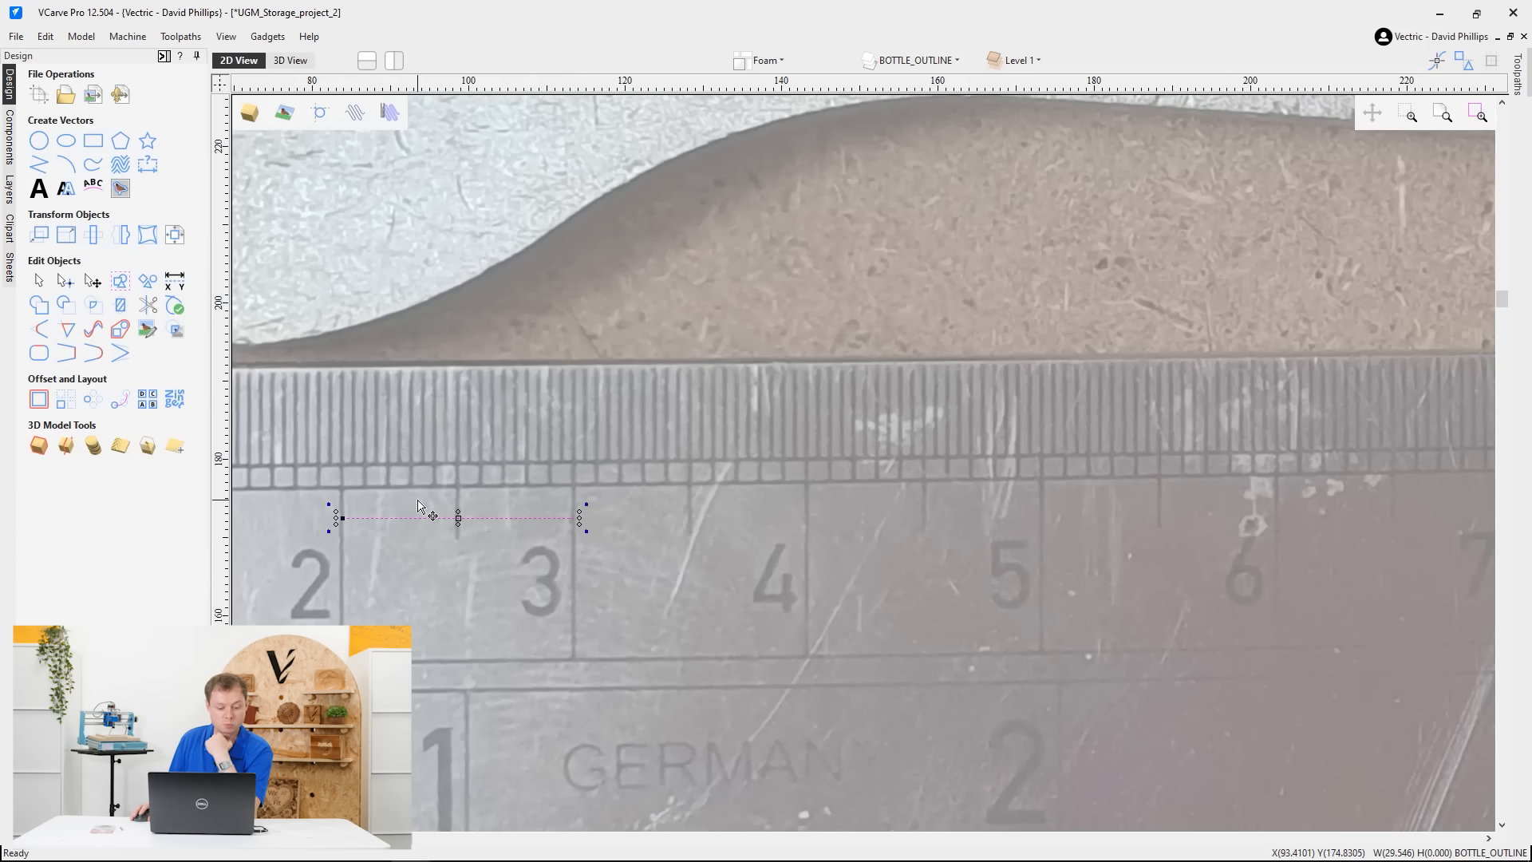
Scale the reference line to its true width of 10 mm with Set Size, anchored at its centre
click(66, 237)
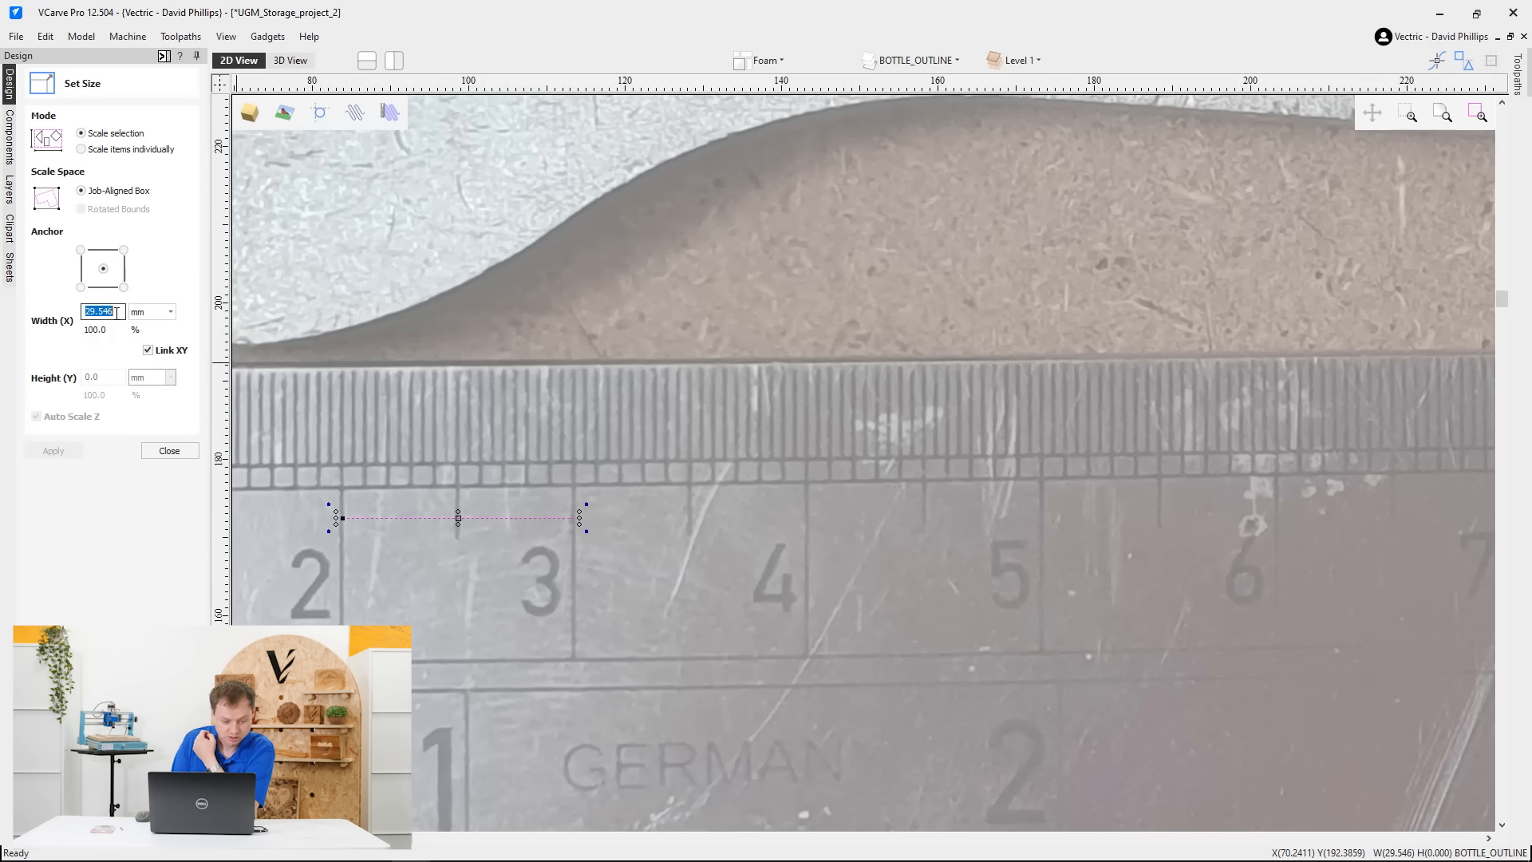
text(10)
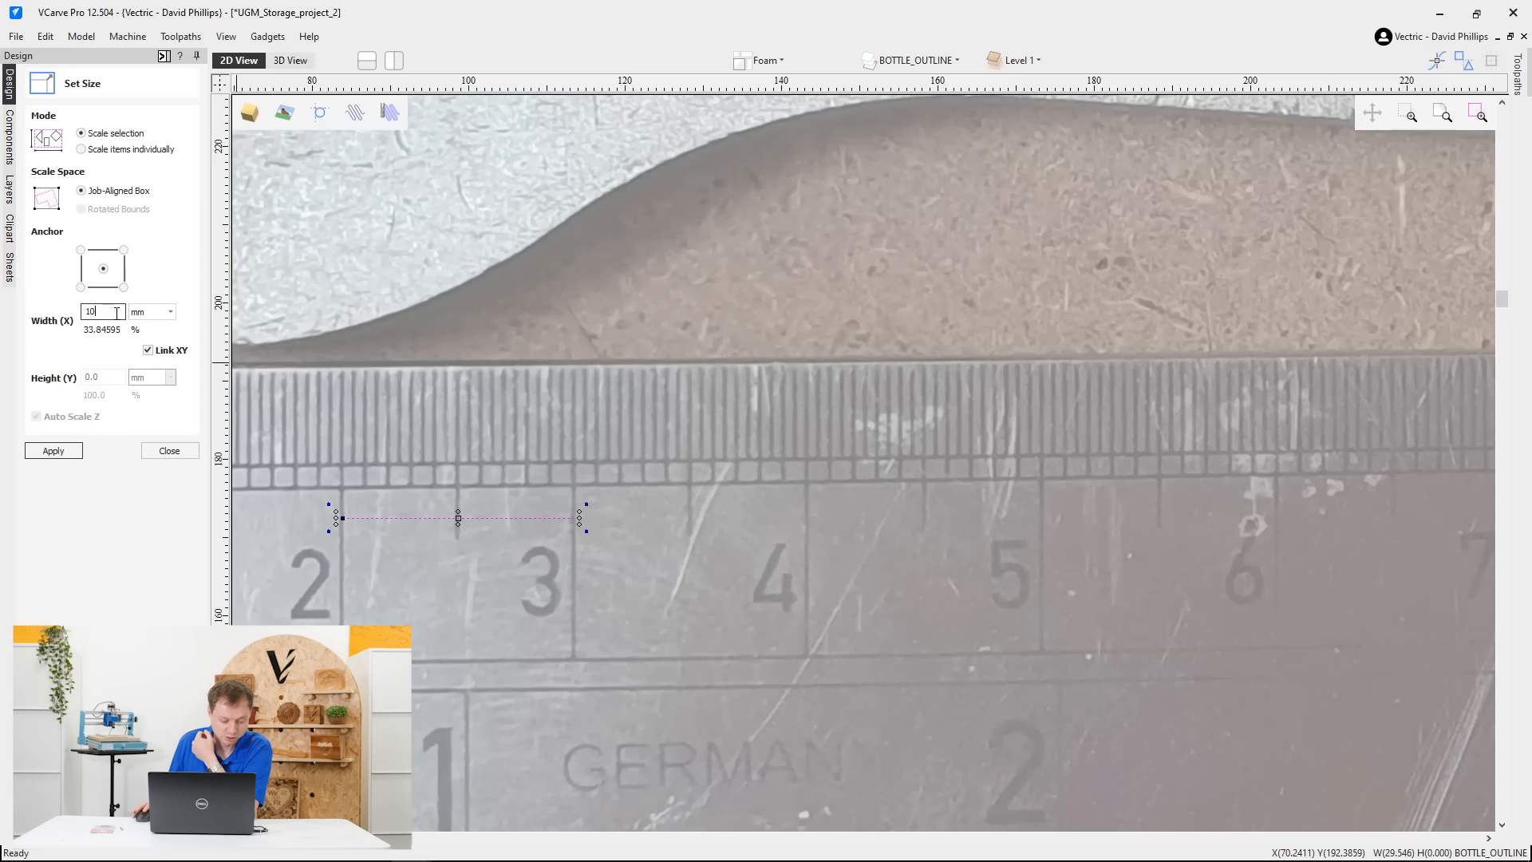
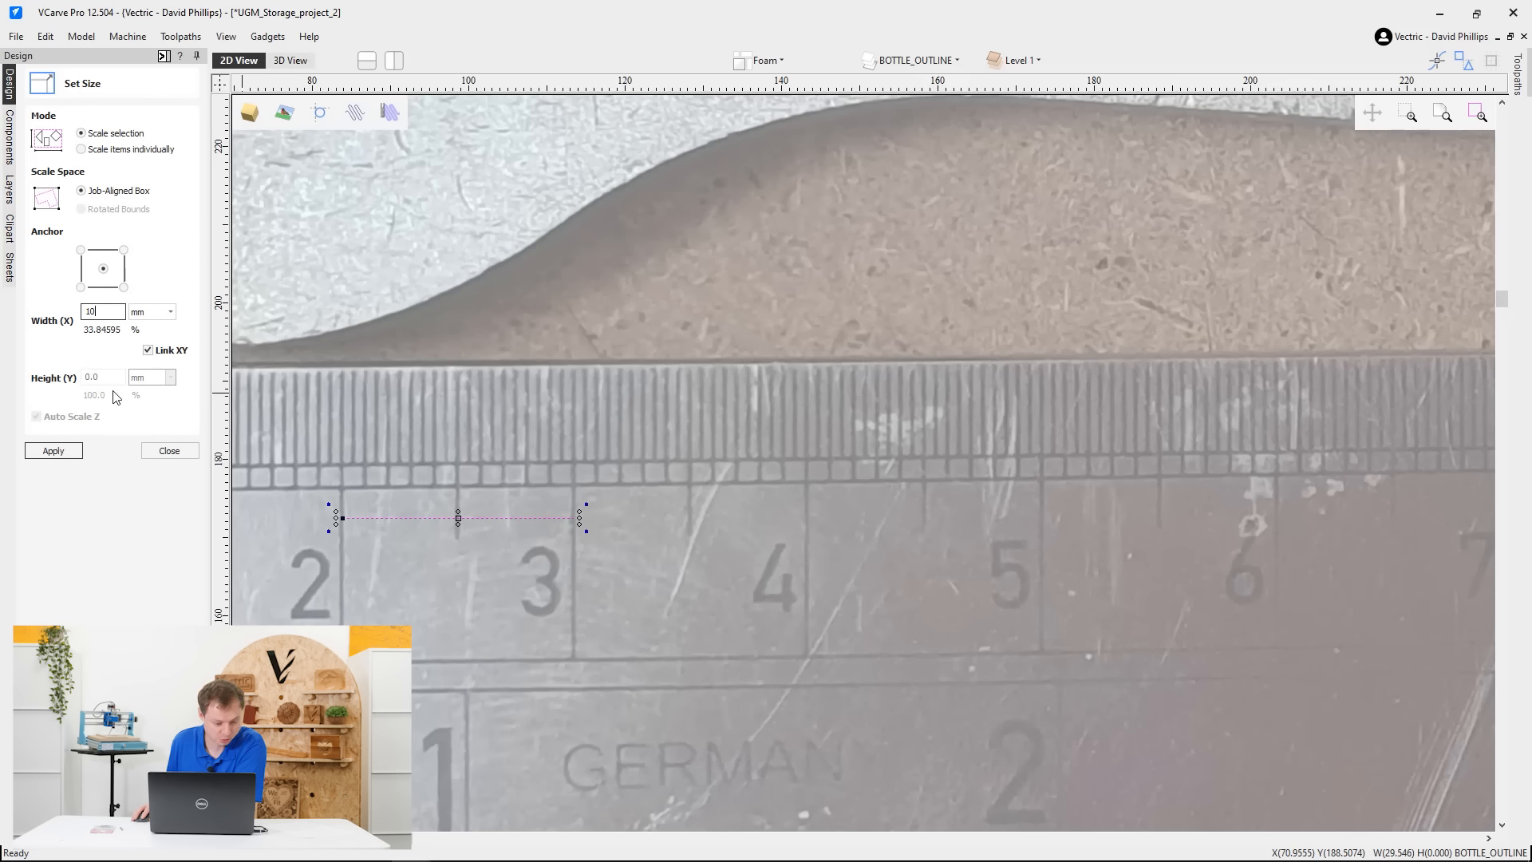
click(52, 451)
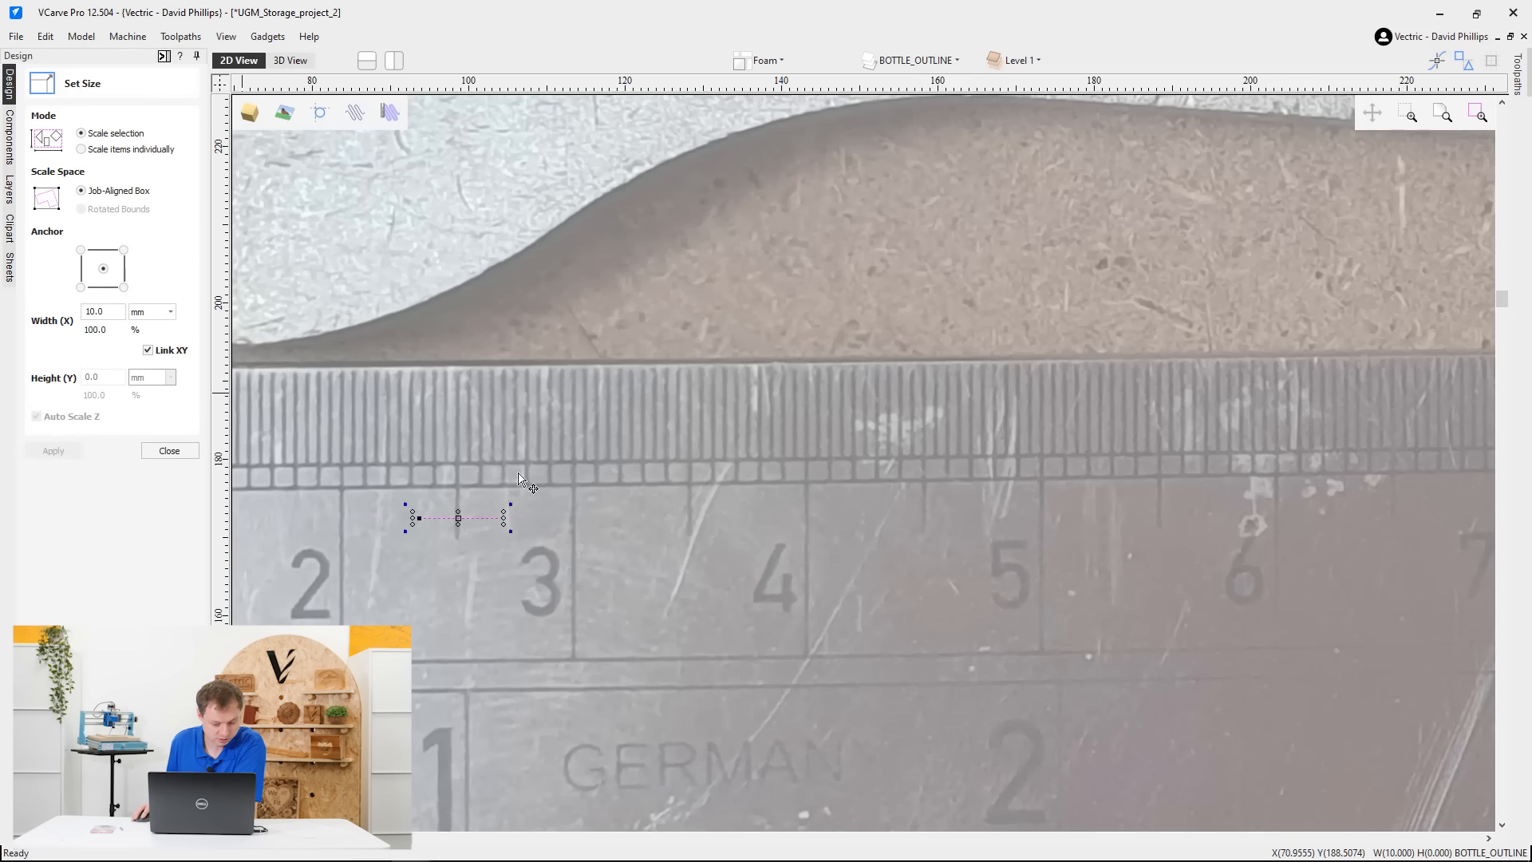
scroll(571, 359, down, 3)
scroll(571, 359, down, 3)
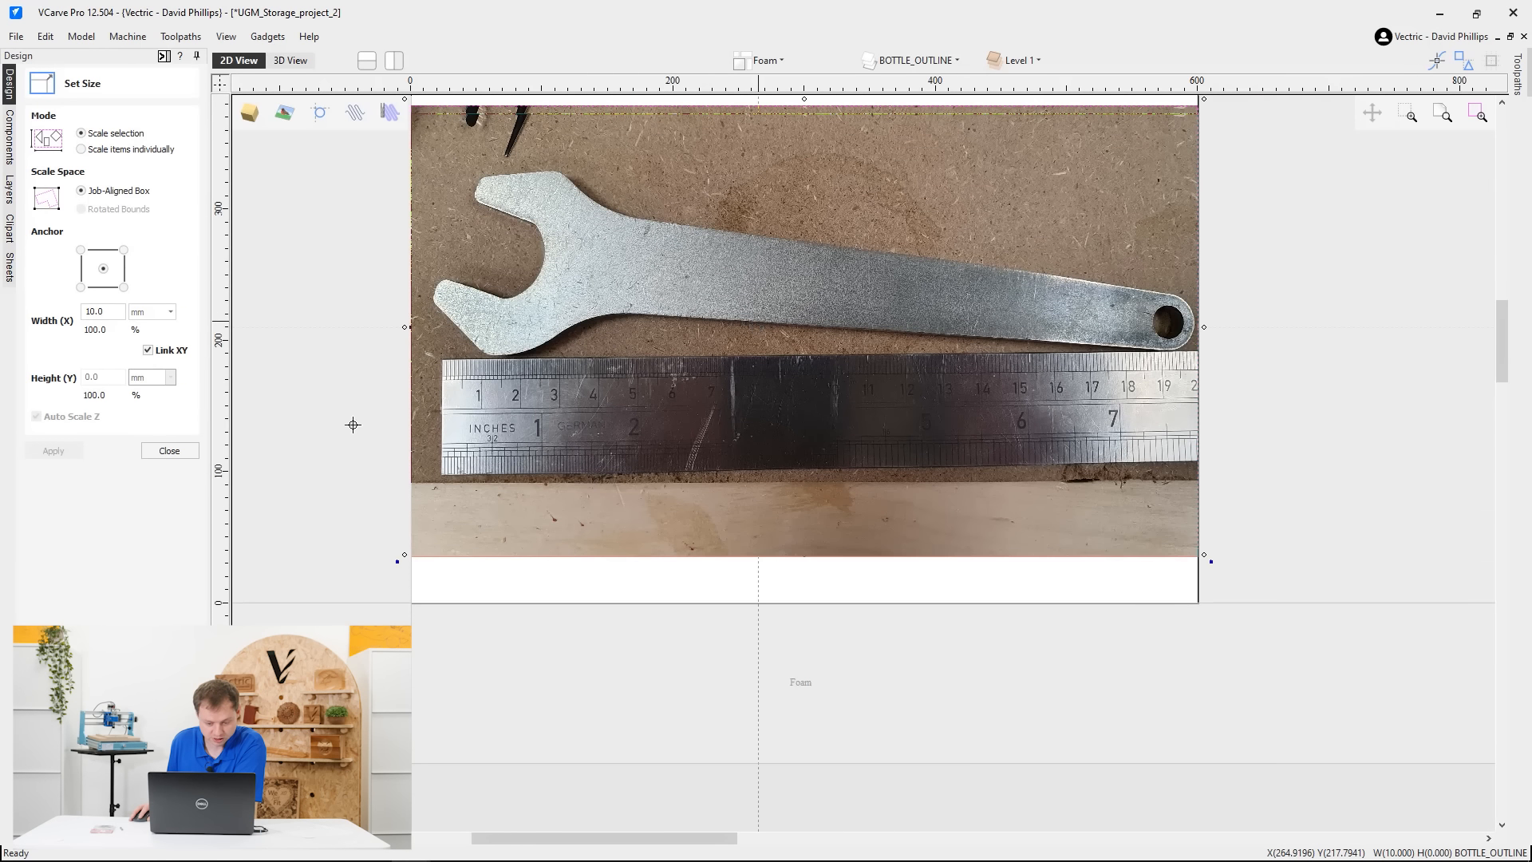
click(164, 450)
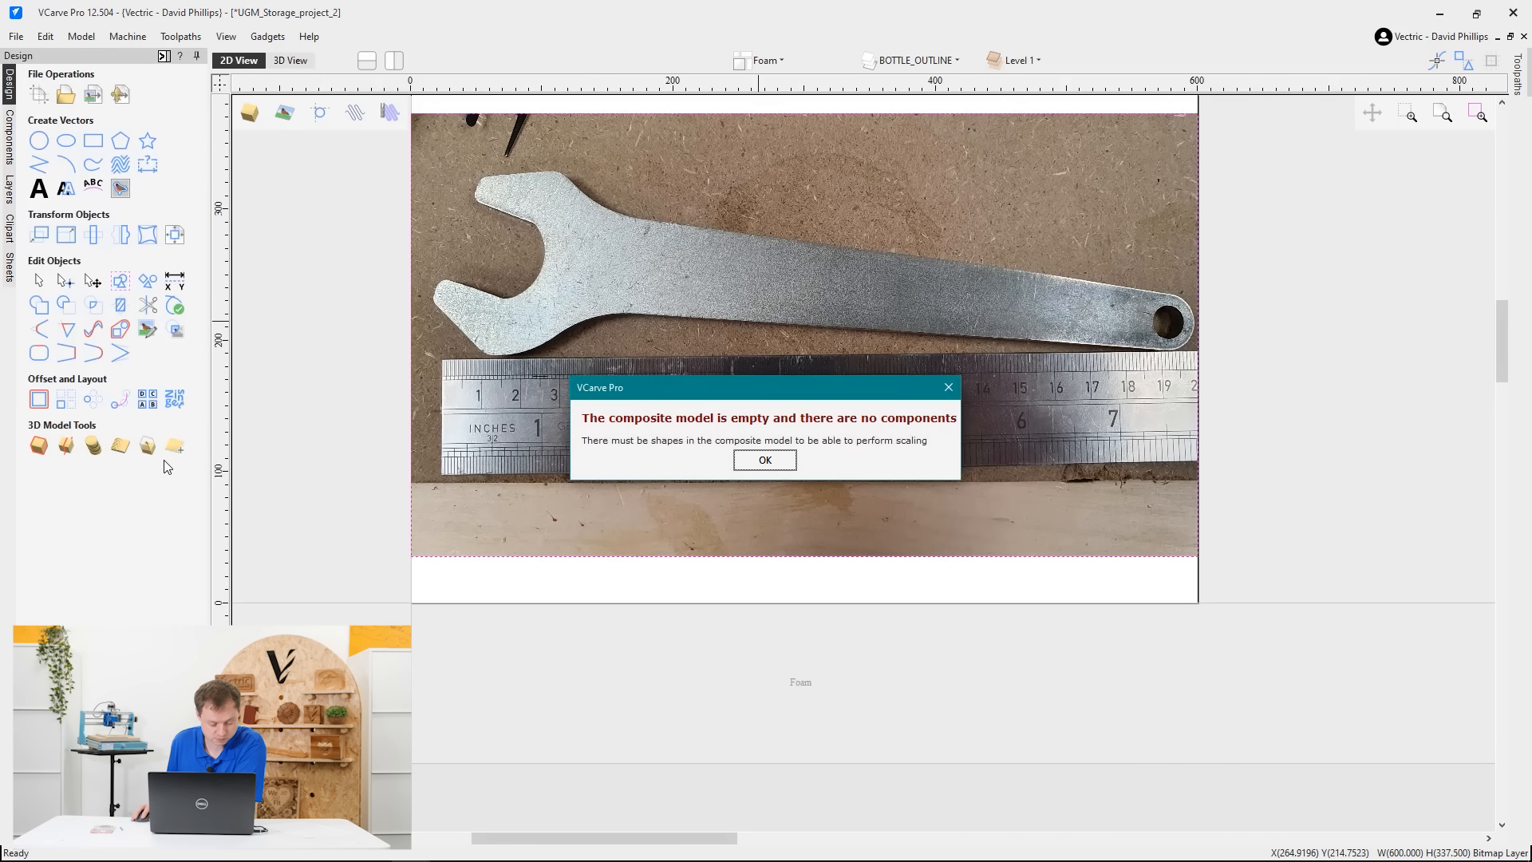
click(952, 387)
Scale the spanner photo proportionally to 33.84 % of its size with Set Size, anchored at its centre
click(783, 268)
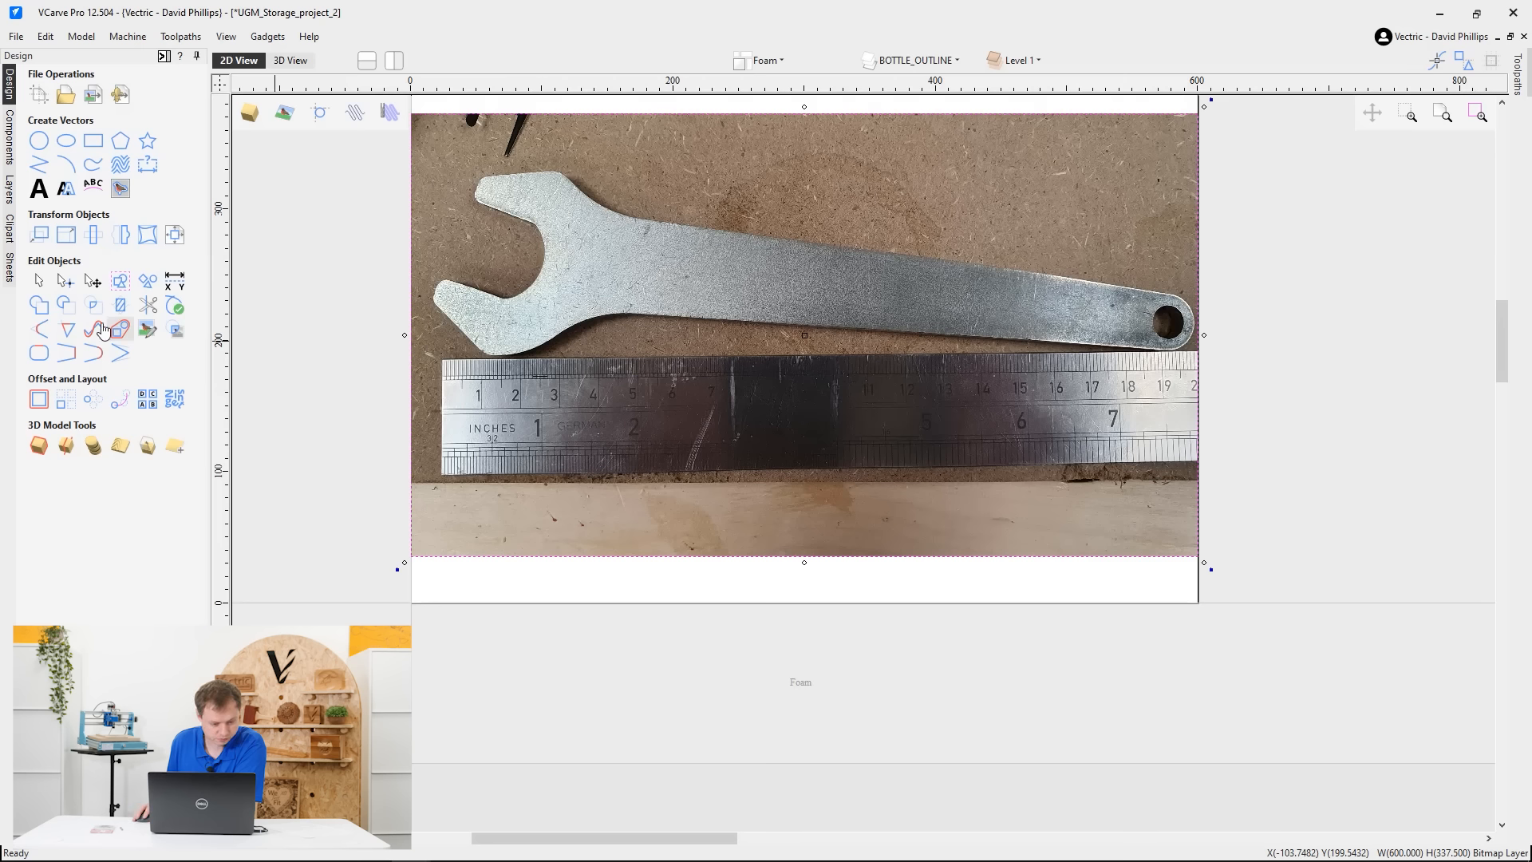
click(66, 235)
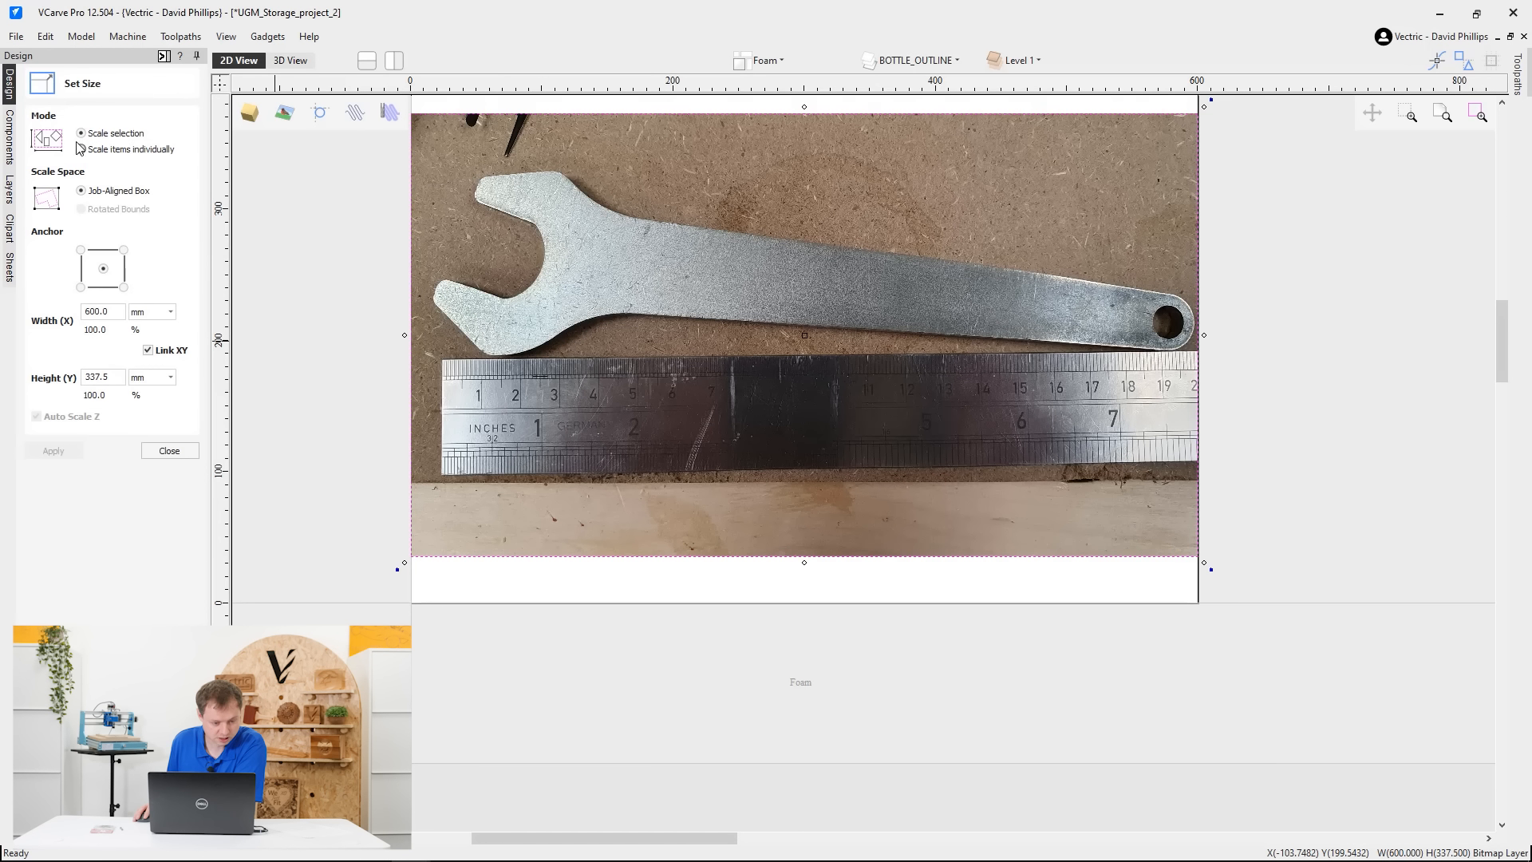
click(170, 311)
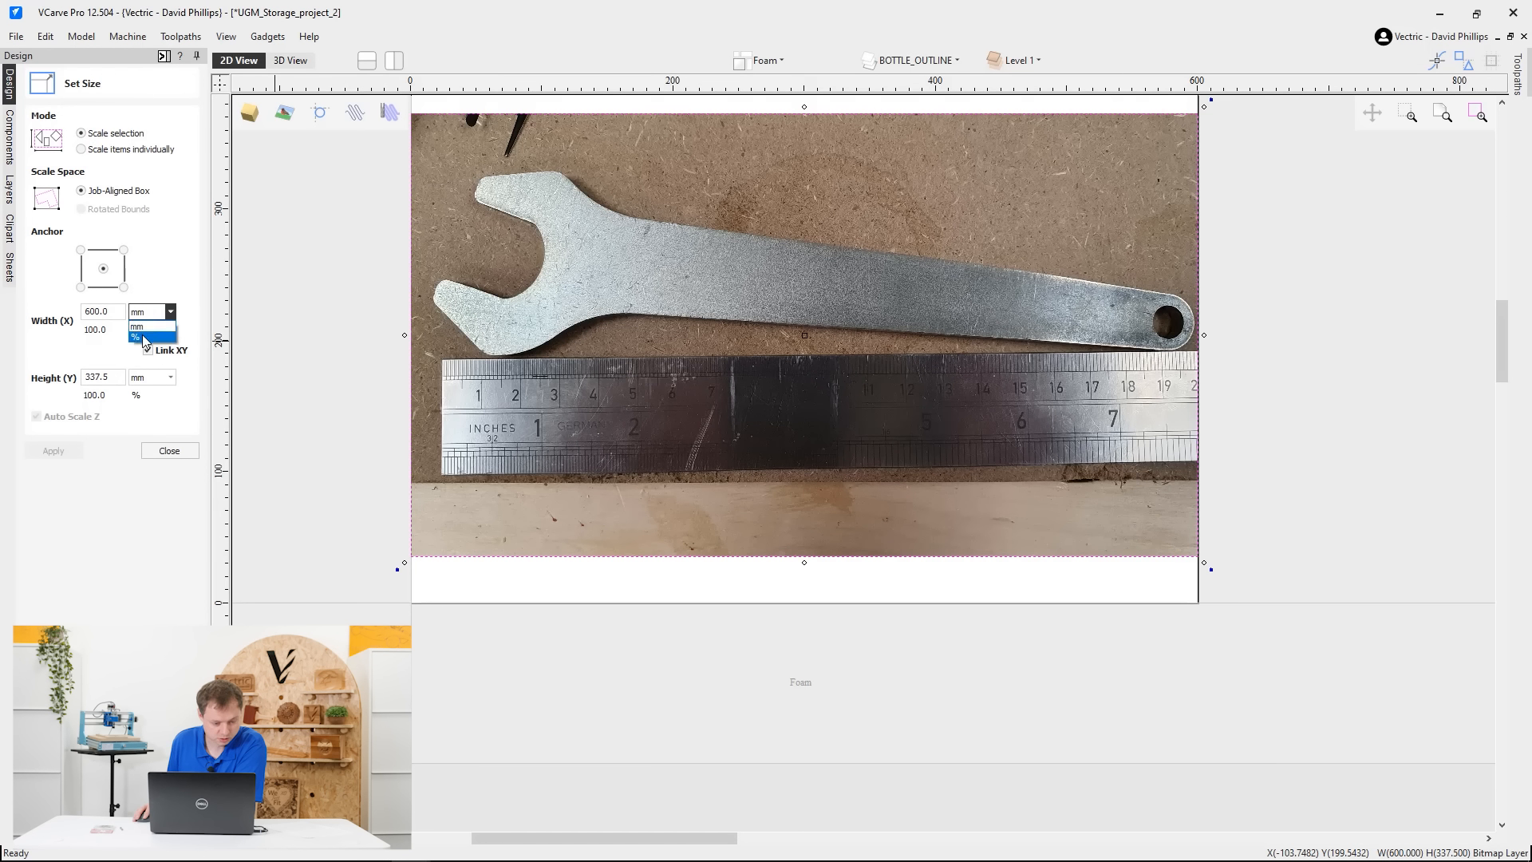
click(143, 334)
double_click(113, 312)
text(33)
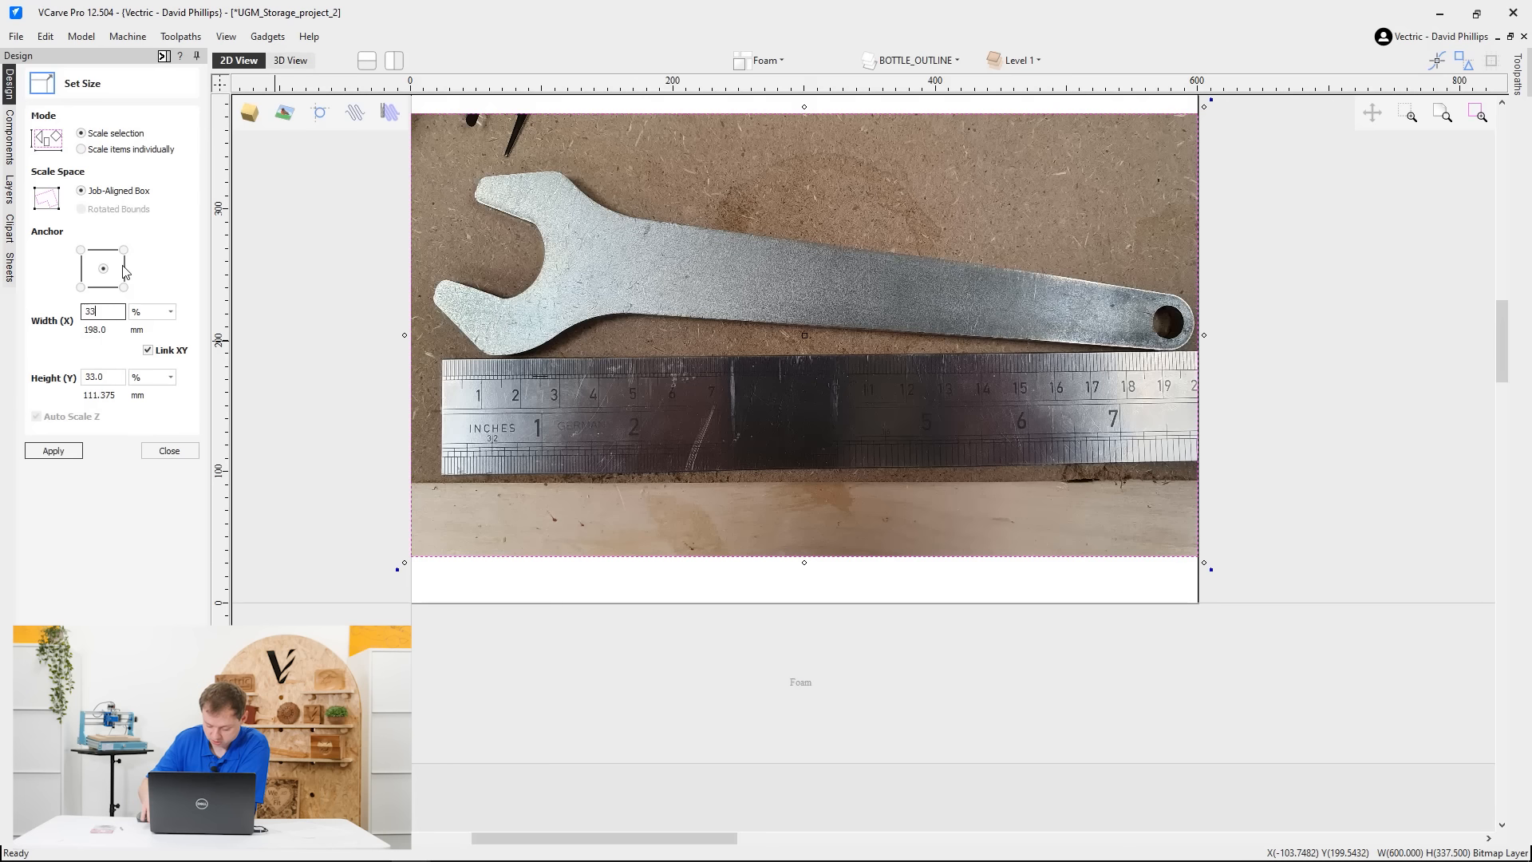
text(.84)
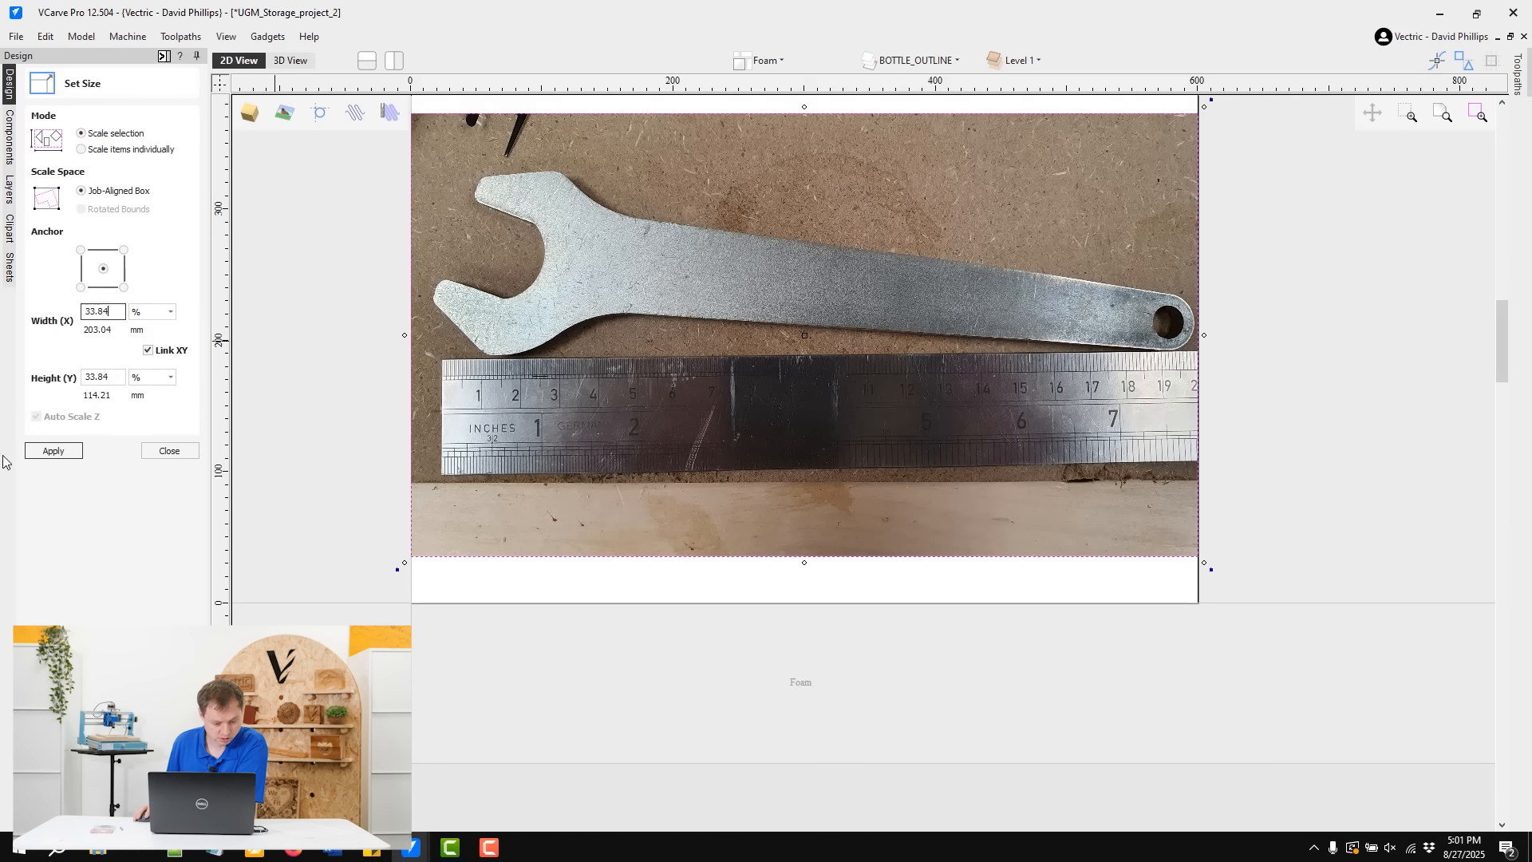
click(59, 448)
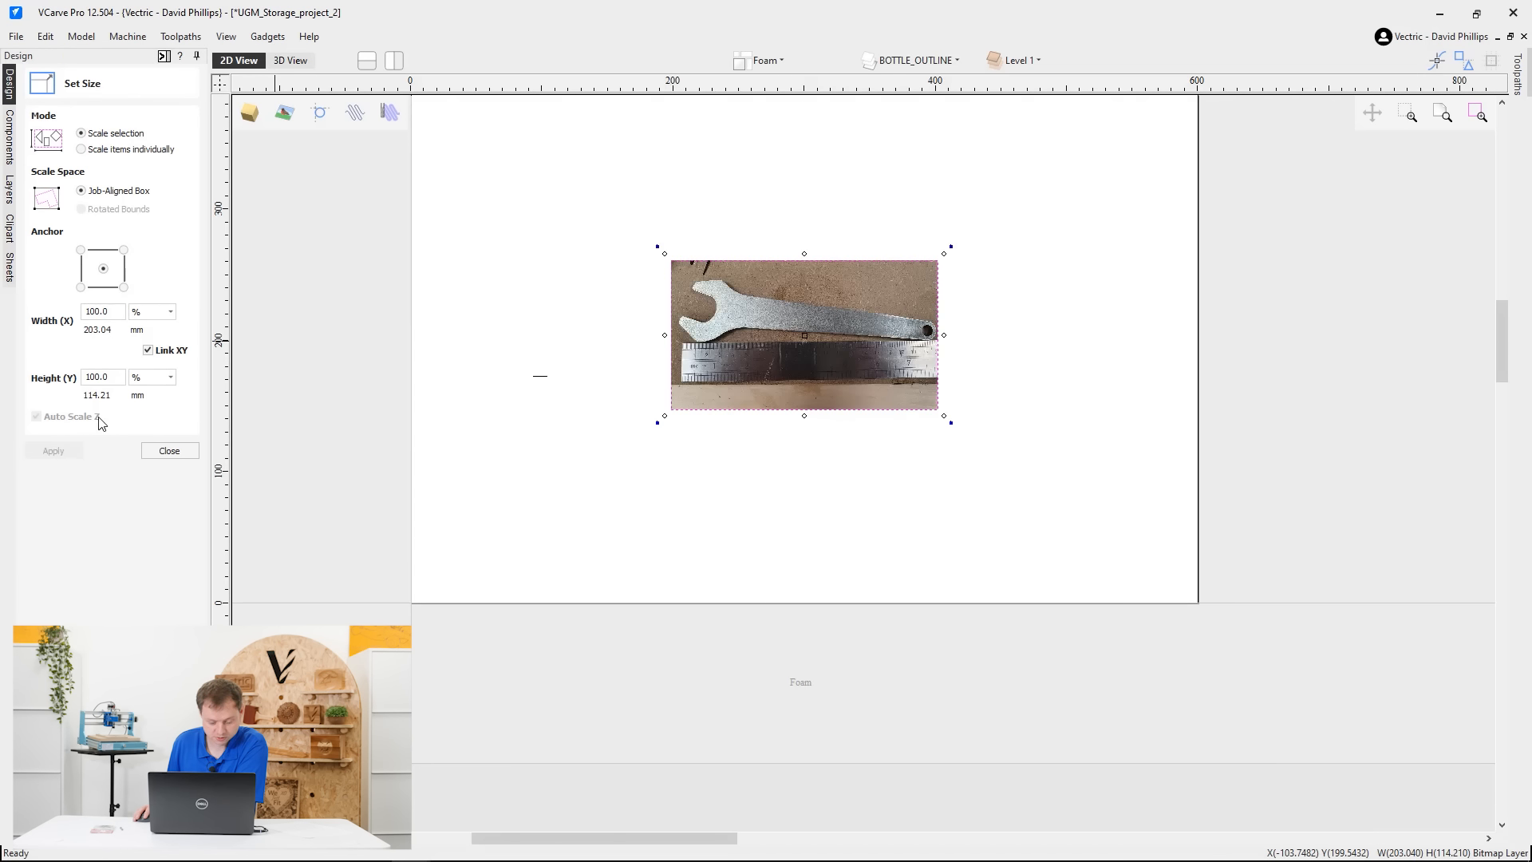
scroll(879, 349, up, 2)
scroll(879, 349, up, 1)
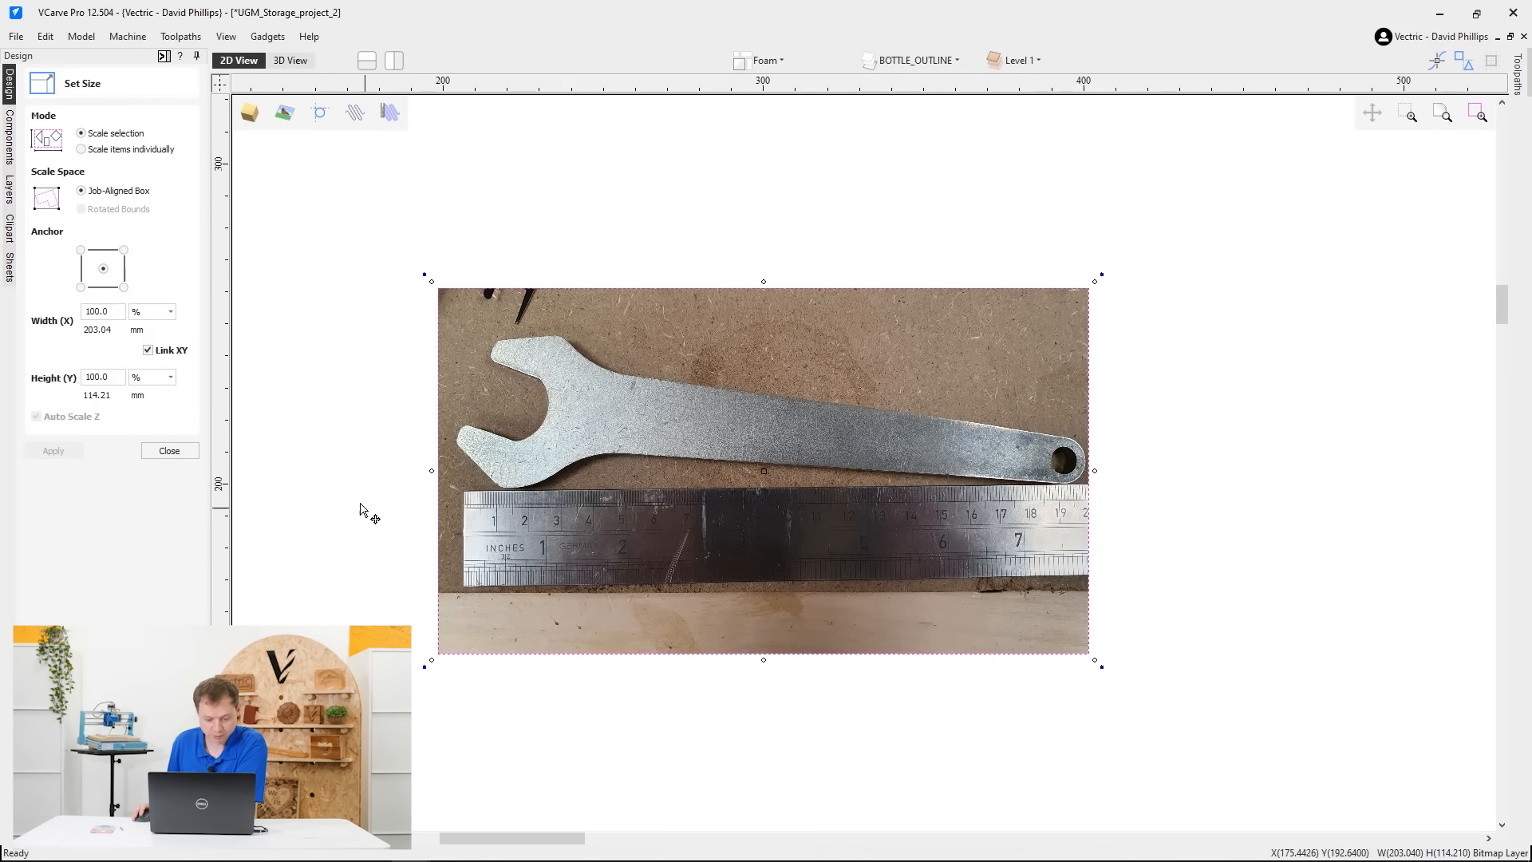
click(169, 450)
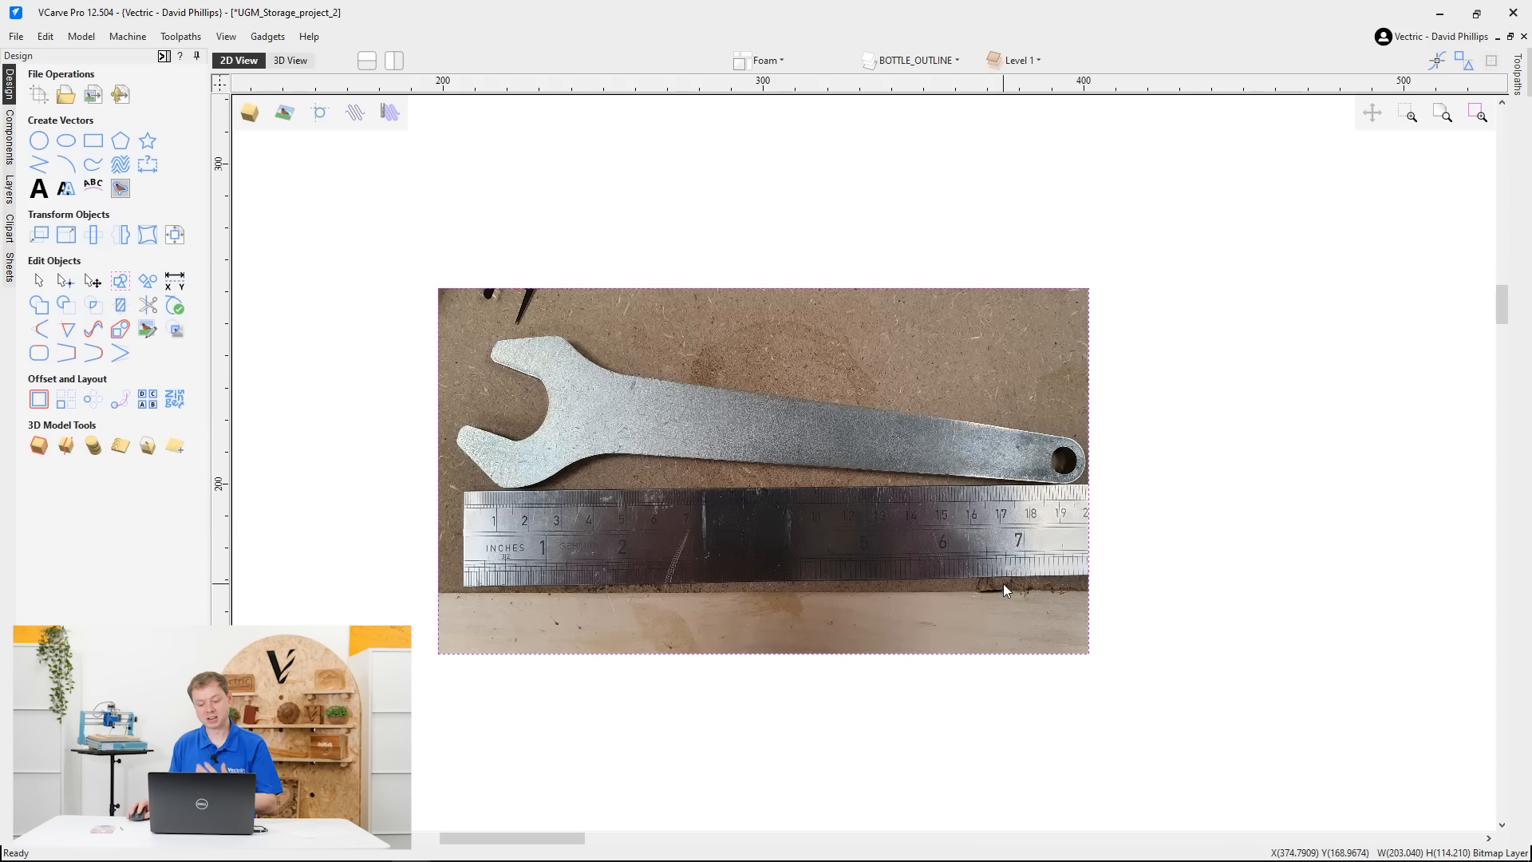
scroll(794, 351, down, 3)
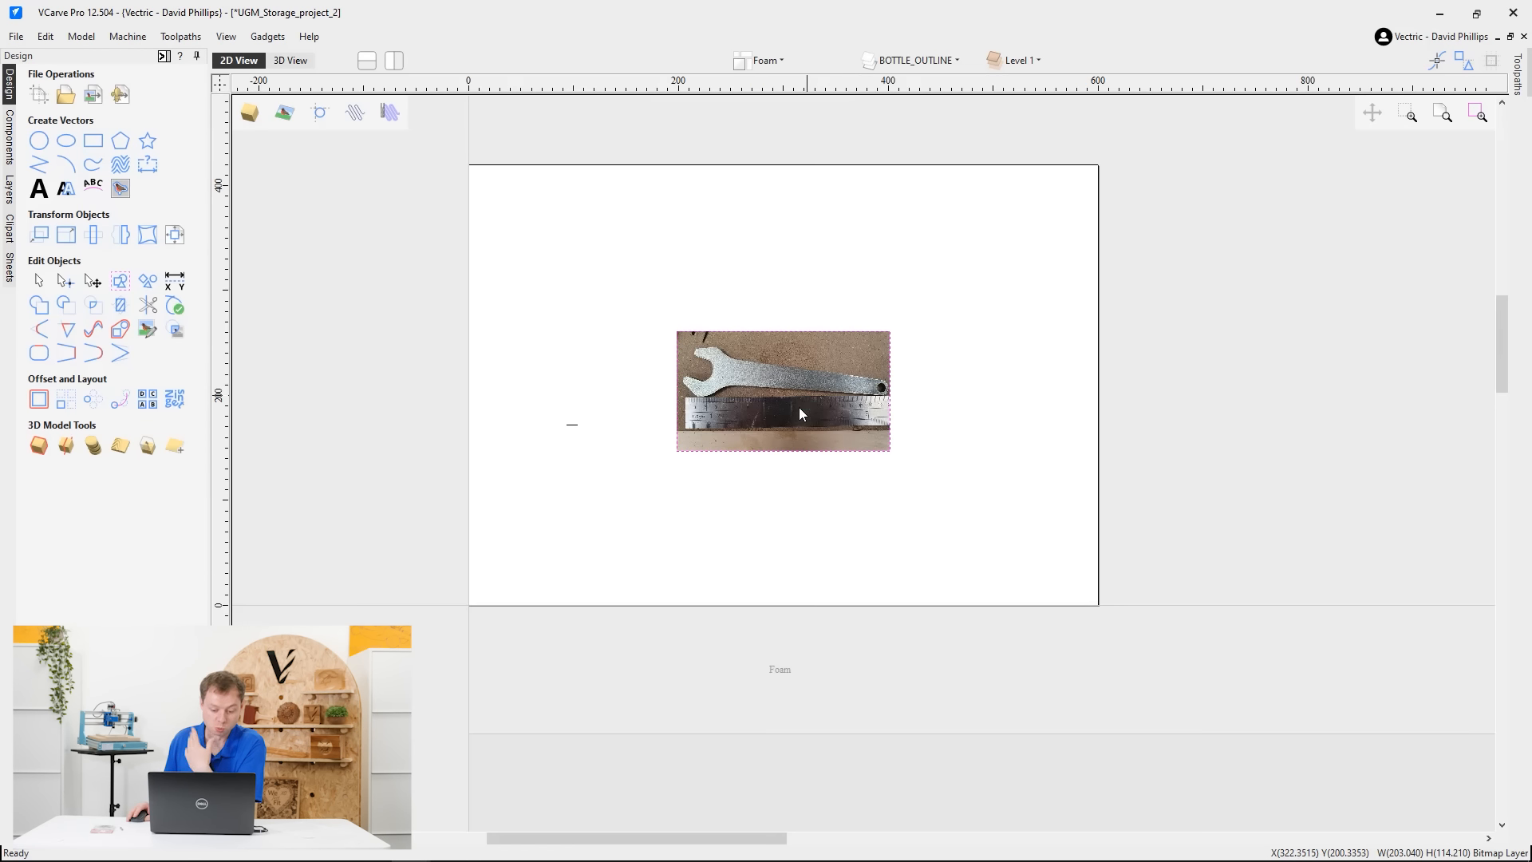
middle_drag(678, 537, 606, 428)
scroll(693, 290, up, 3)
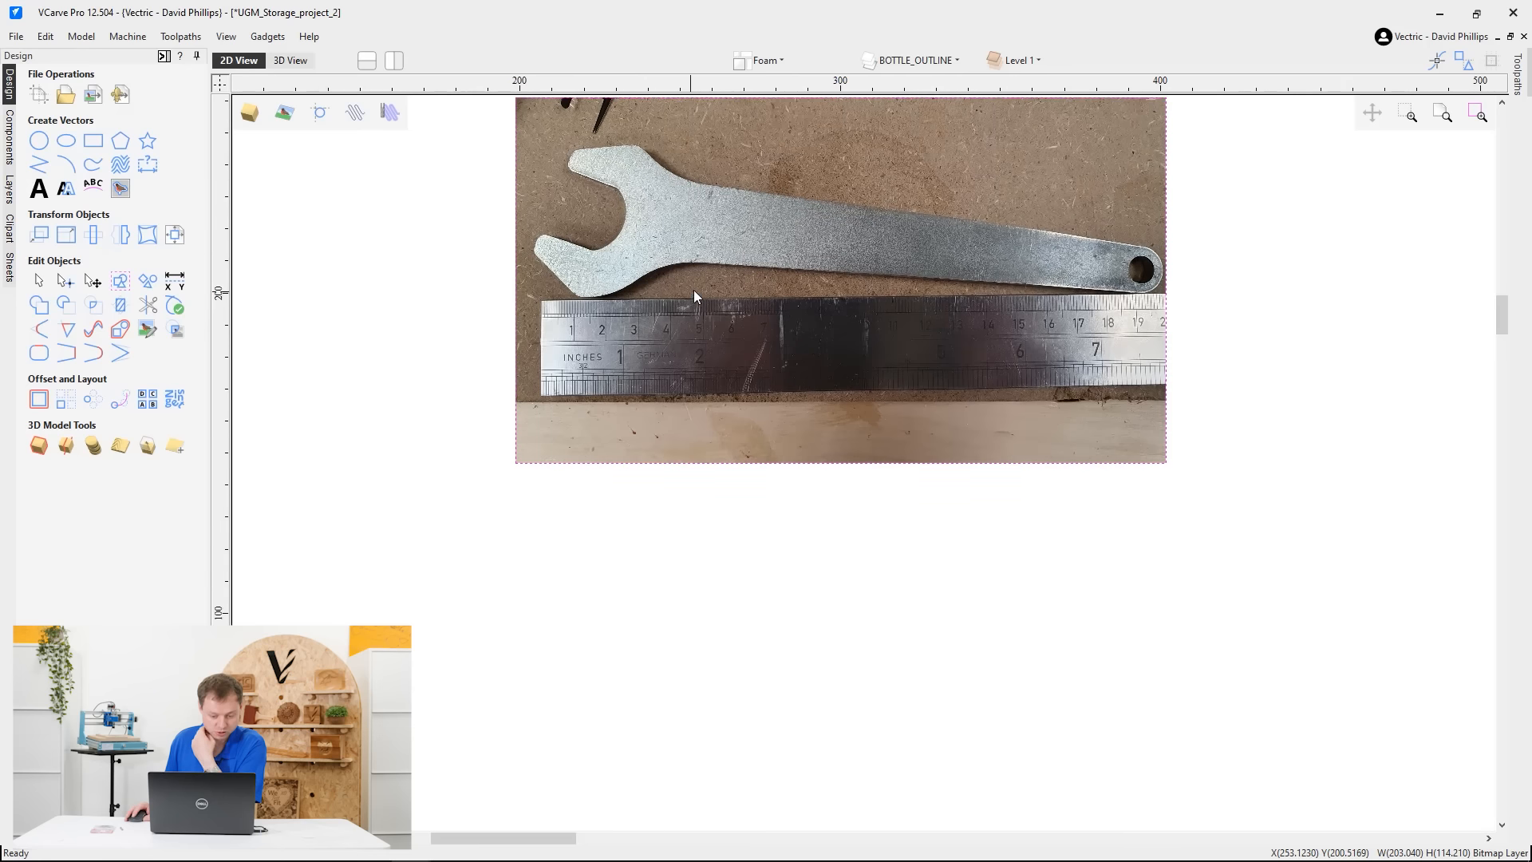
middle_drag(692, 290, 666, 426)
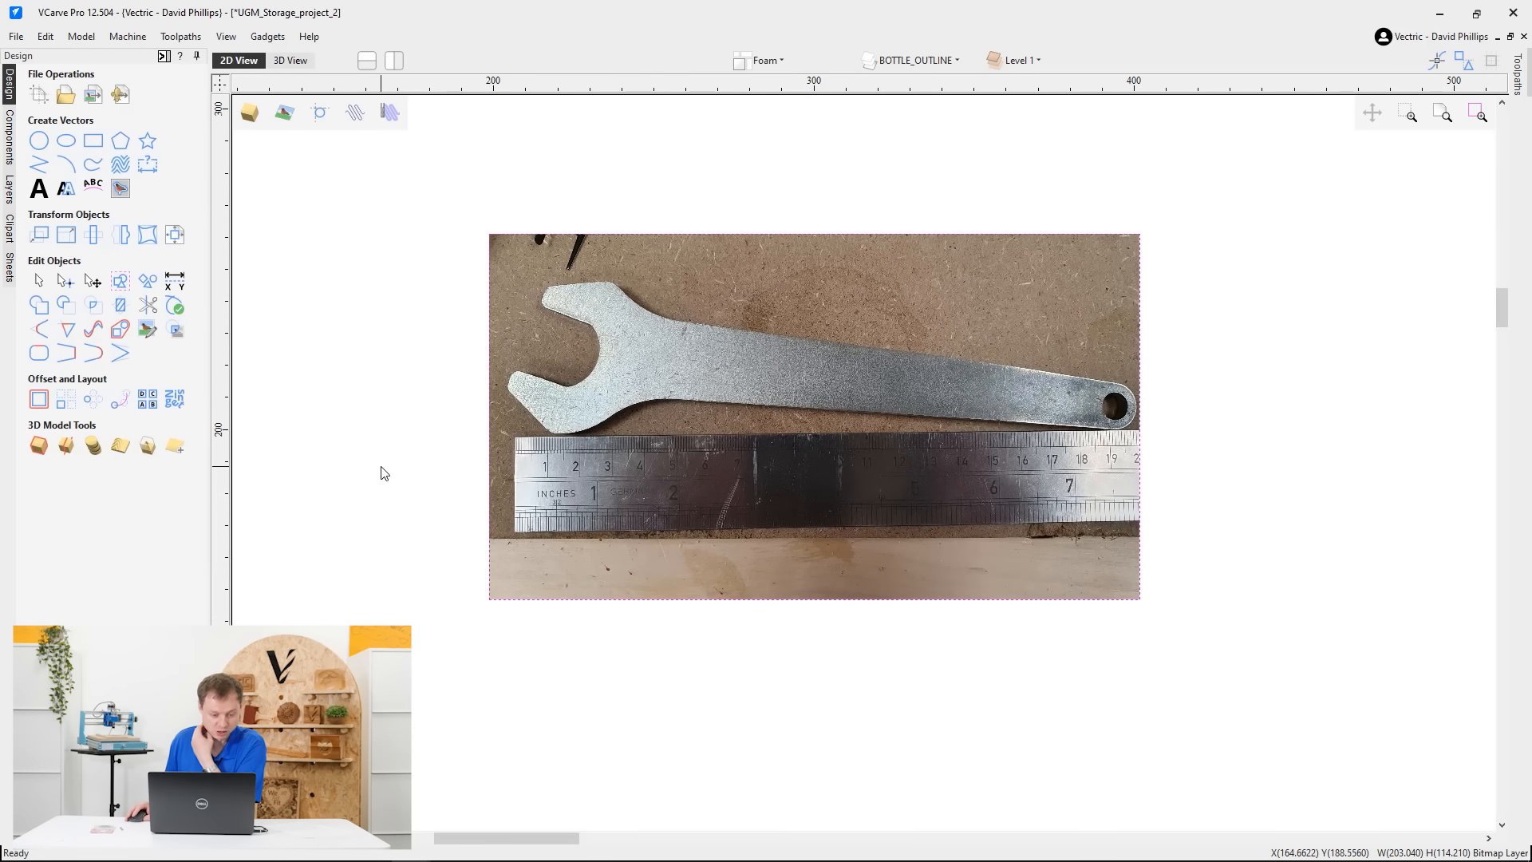
Import the vector file Foam_insert_tools.dxf from the tool photos folder onto the Foam sheet
click(16, 37)
mouse_move(89, 252)
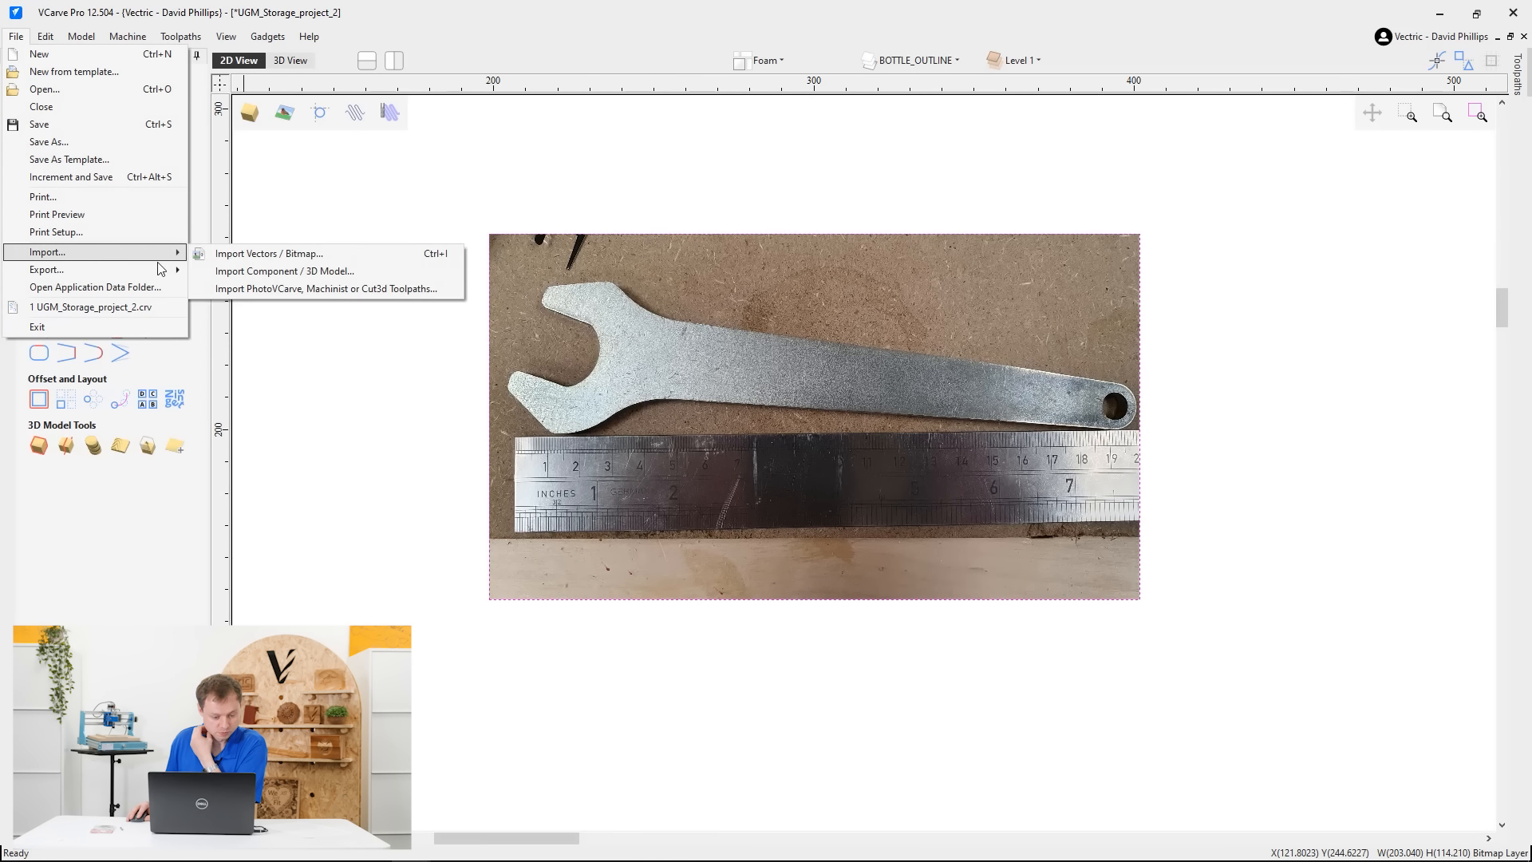
click(271, 254)
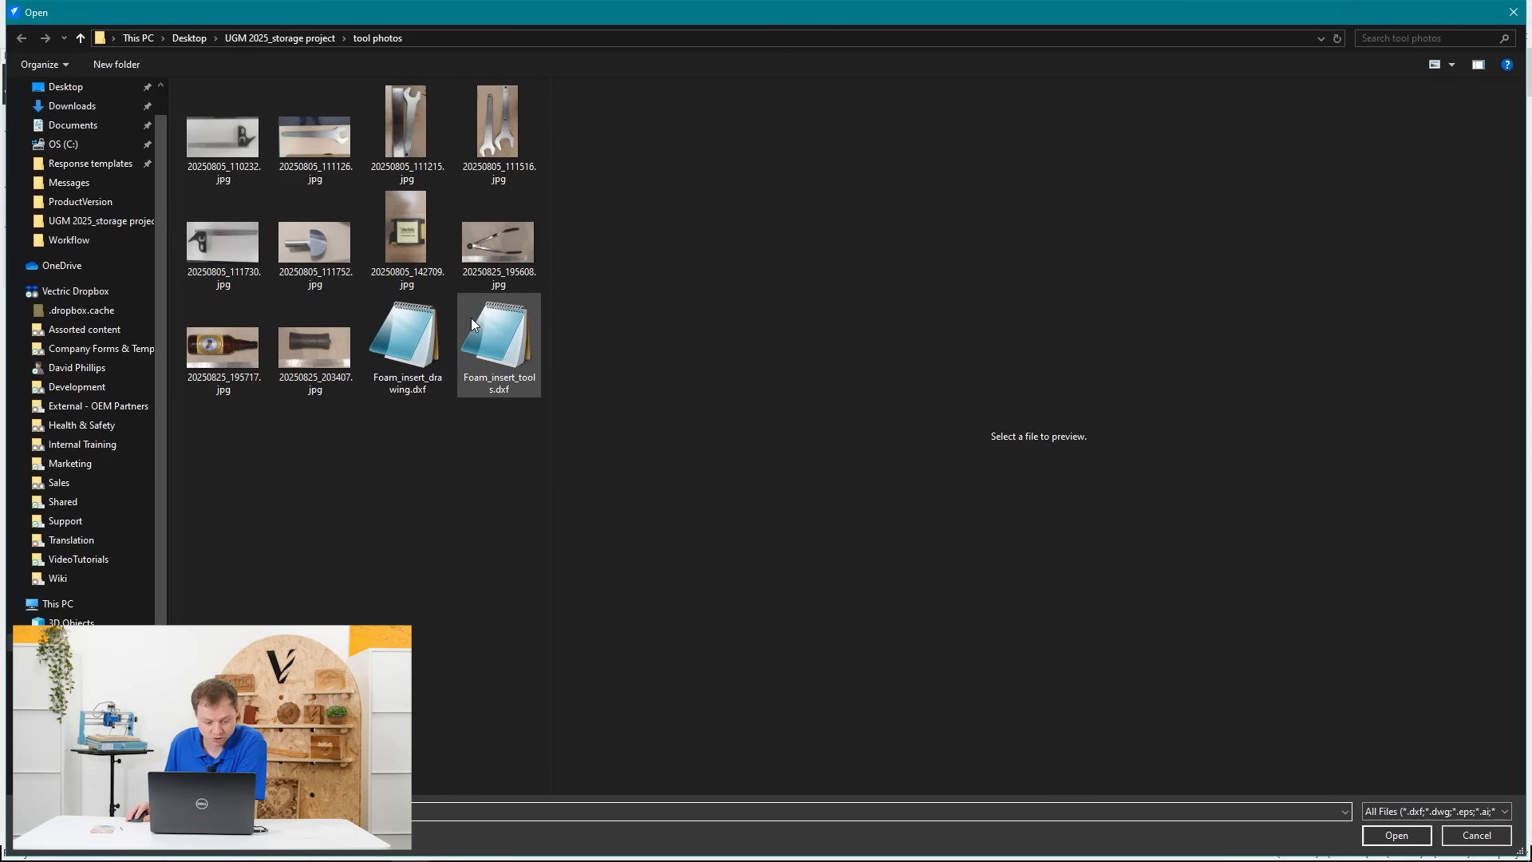
click(420, 345)
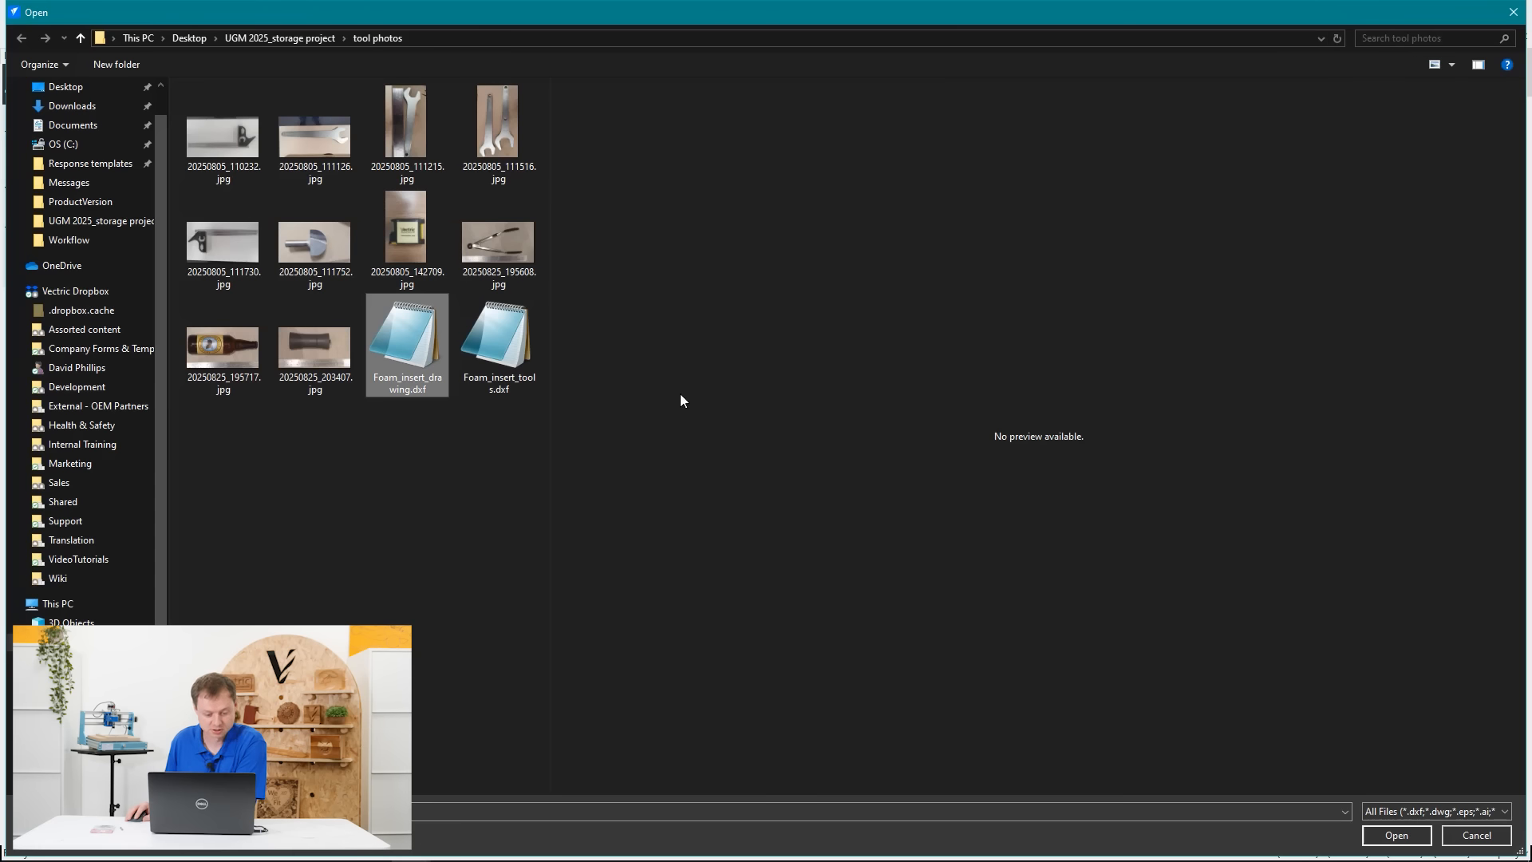
click(508, 359)
click(421, 363)
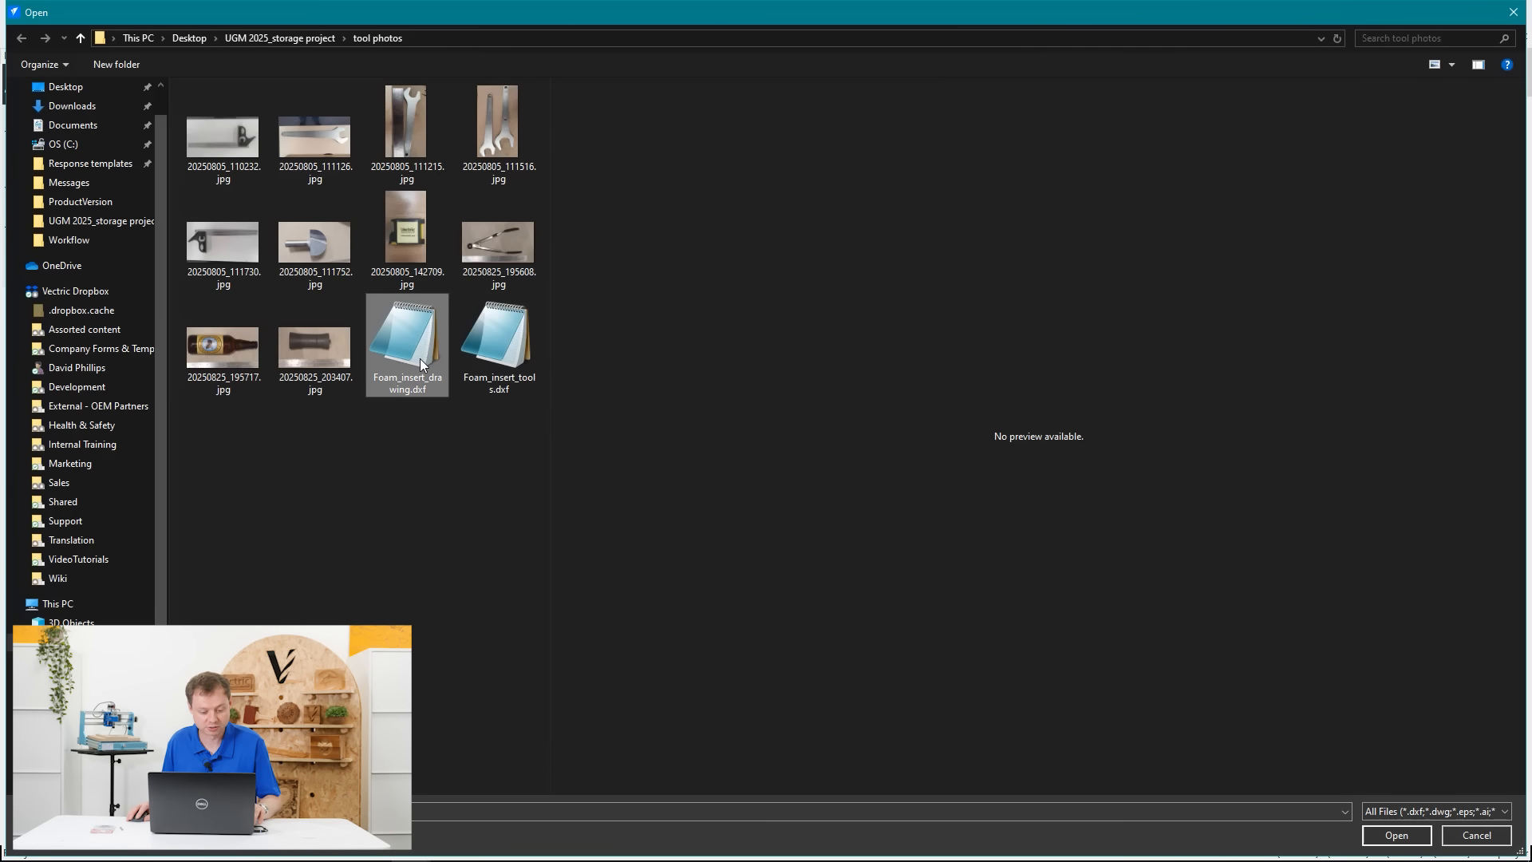
click(504, 349)
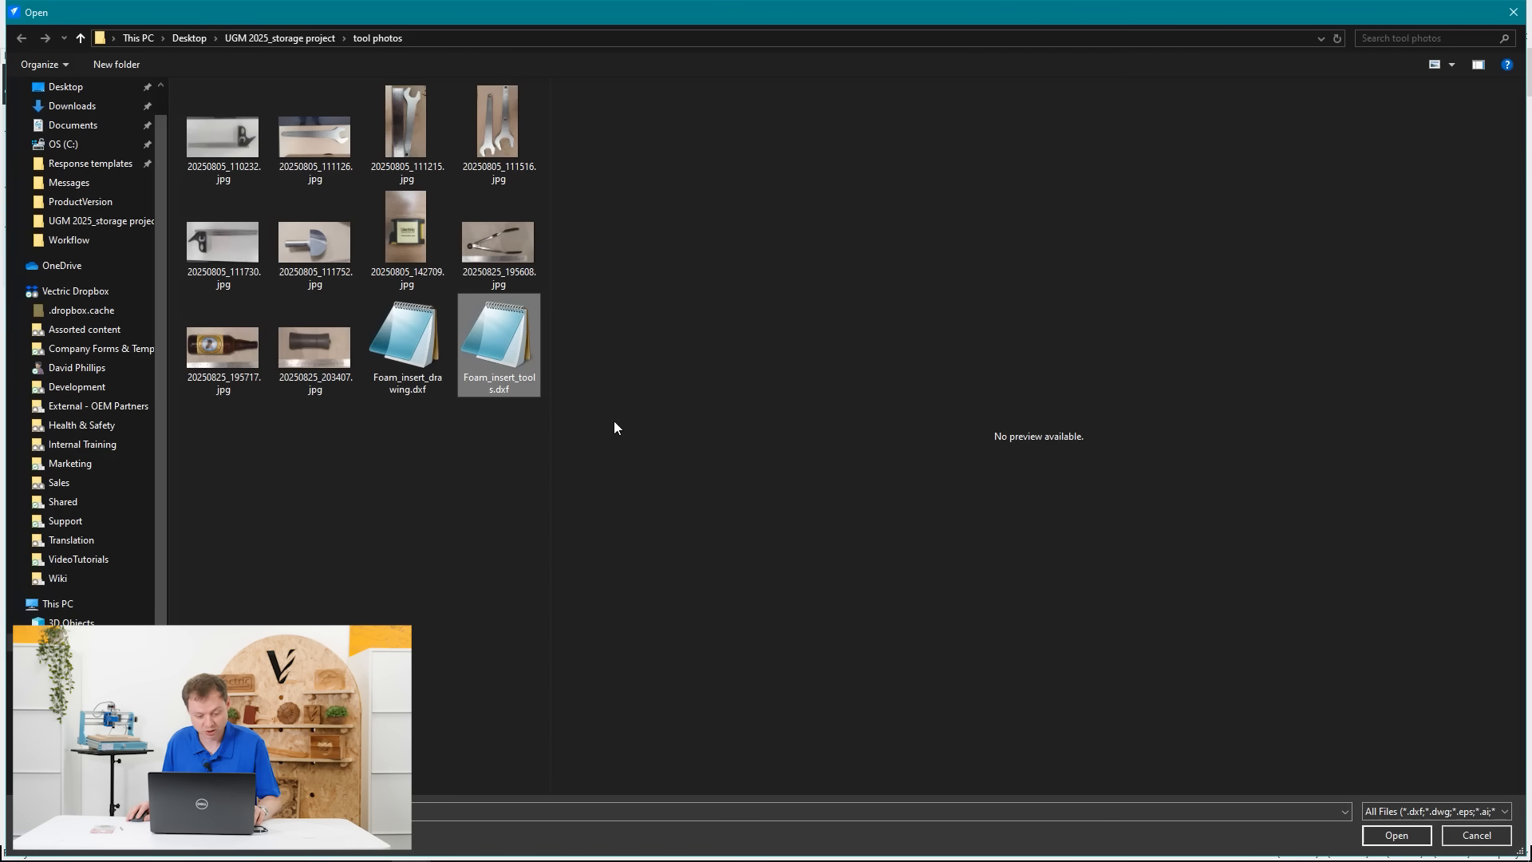
click(1396, 835)
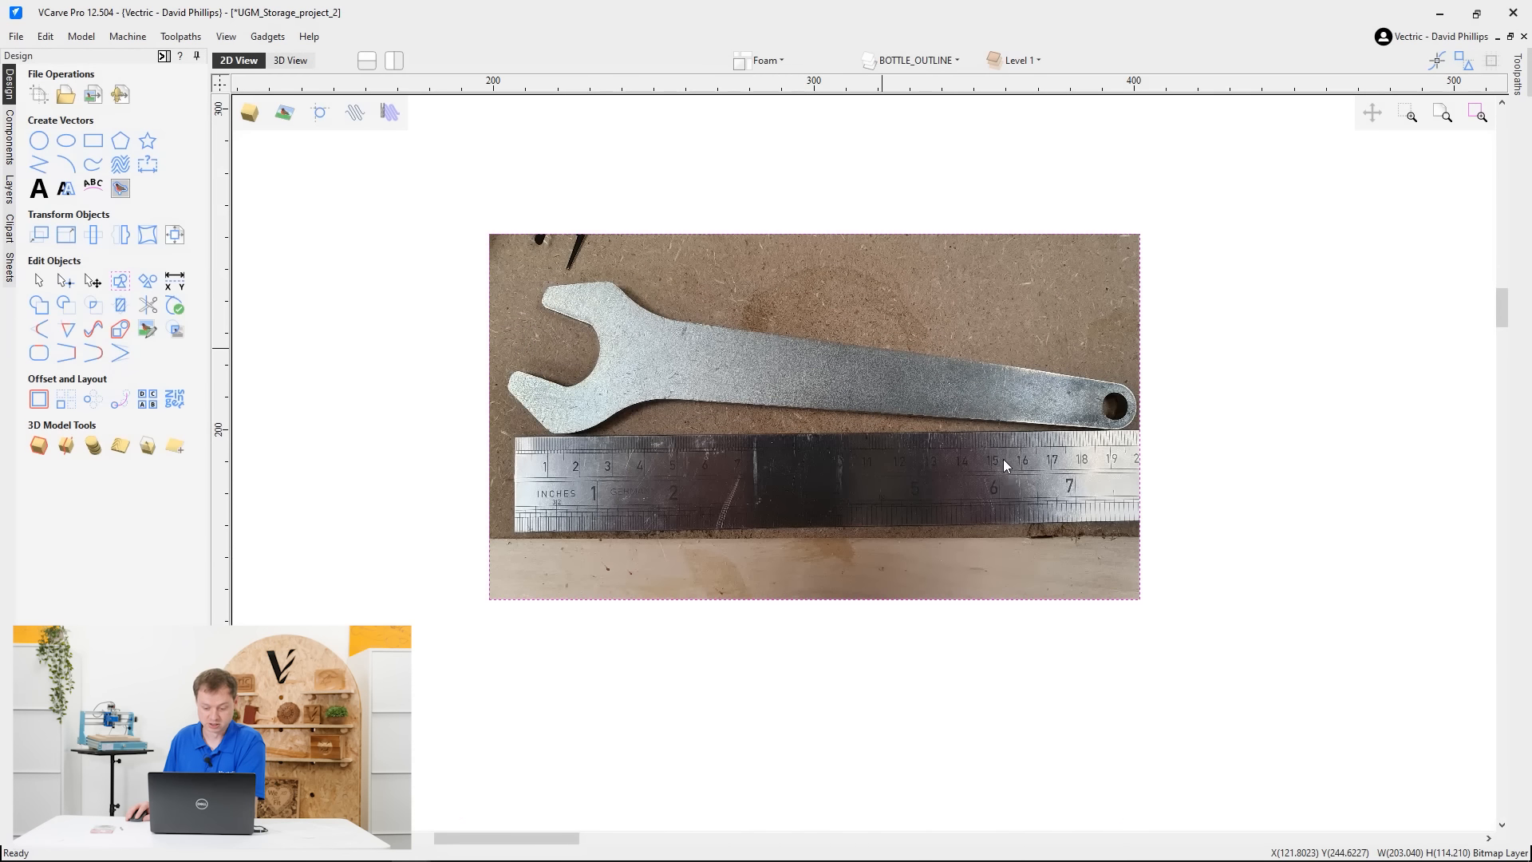
scroll(1142, 400, down, 2)
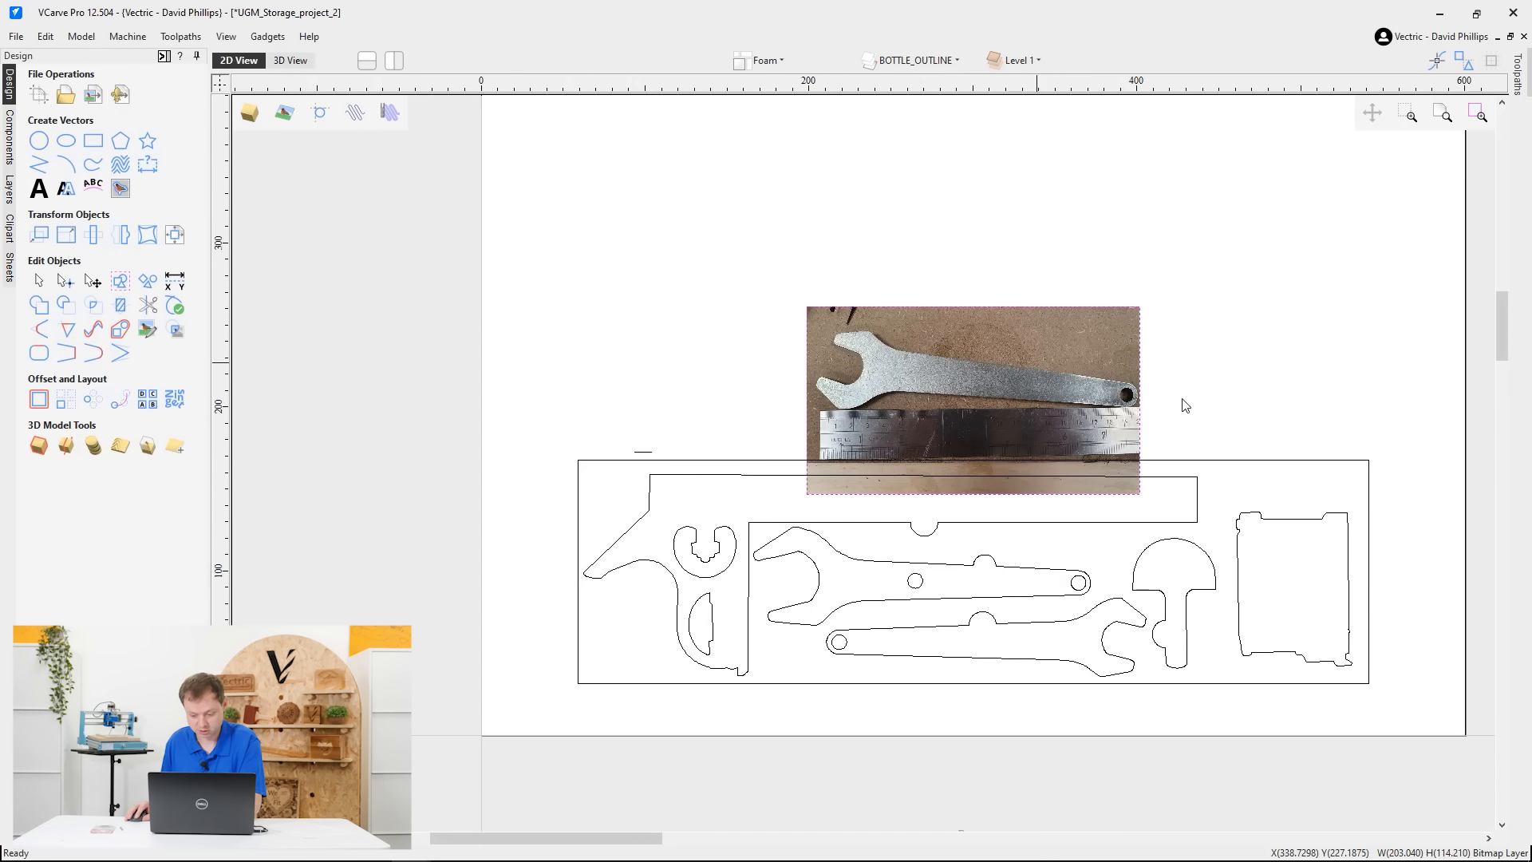
Delete the spanner photo and the 10 mm reference line from the Foam sheet
key(Delete)
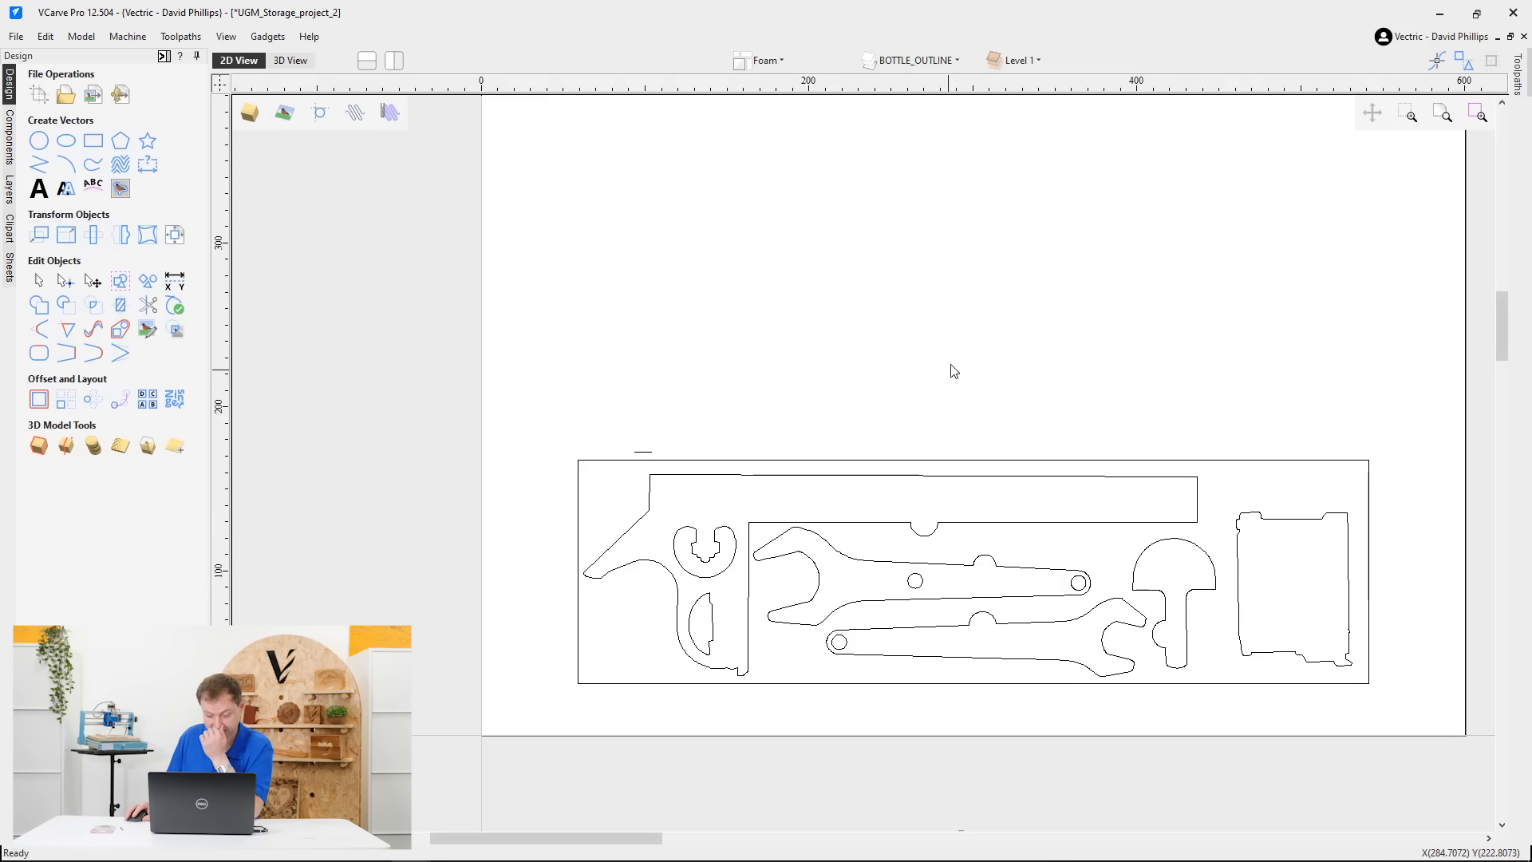
scroll(964, 273, down, 2)
middle_drag(939, 377, 880, 445)
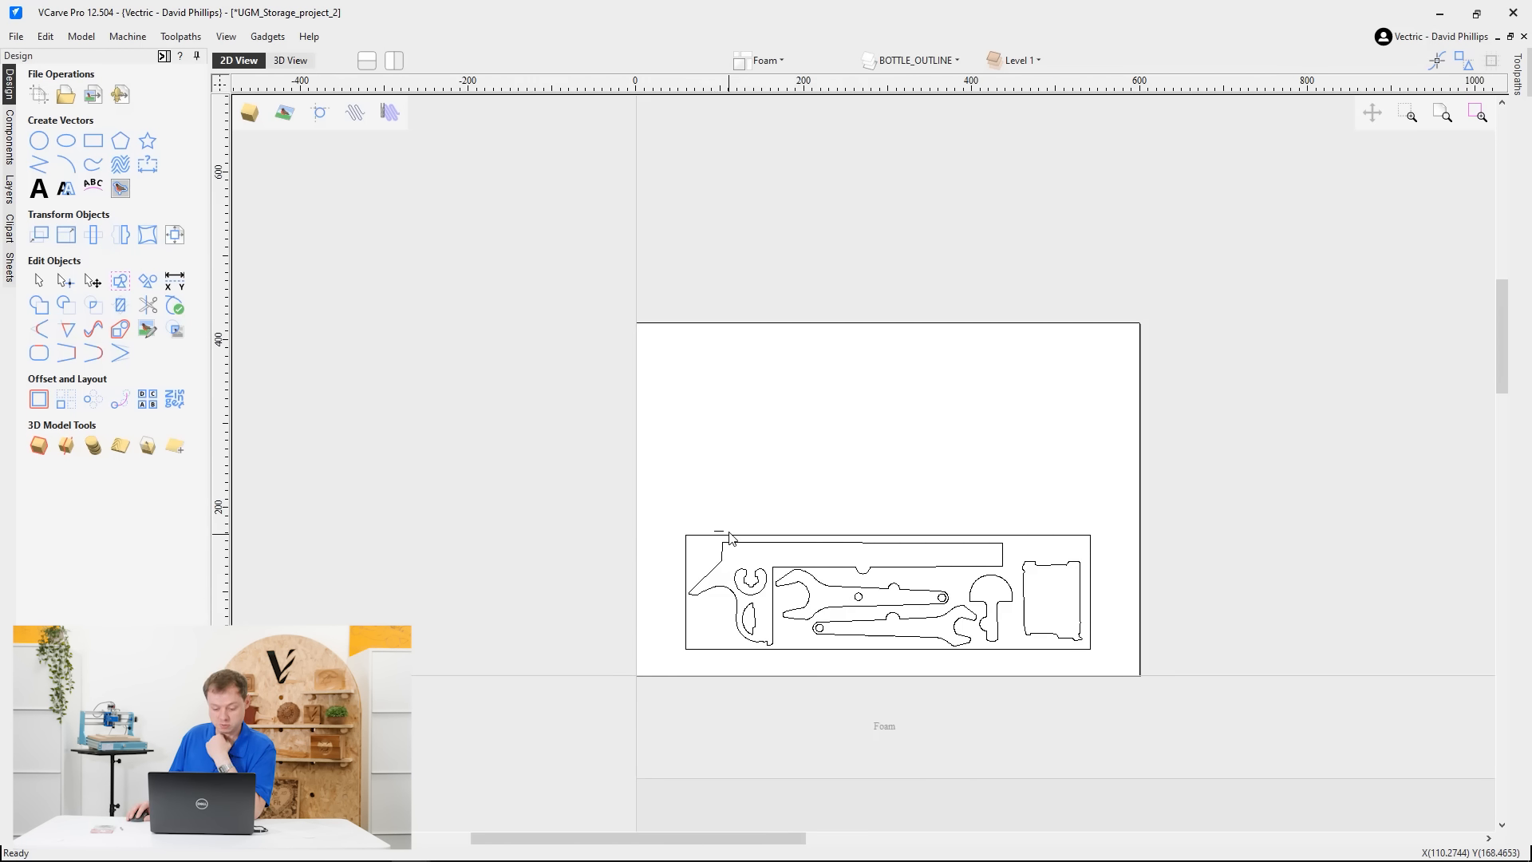
scroll(729, 533, up, 4)
drag(731, 544, 672, 520)
click(826, 594)
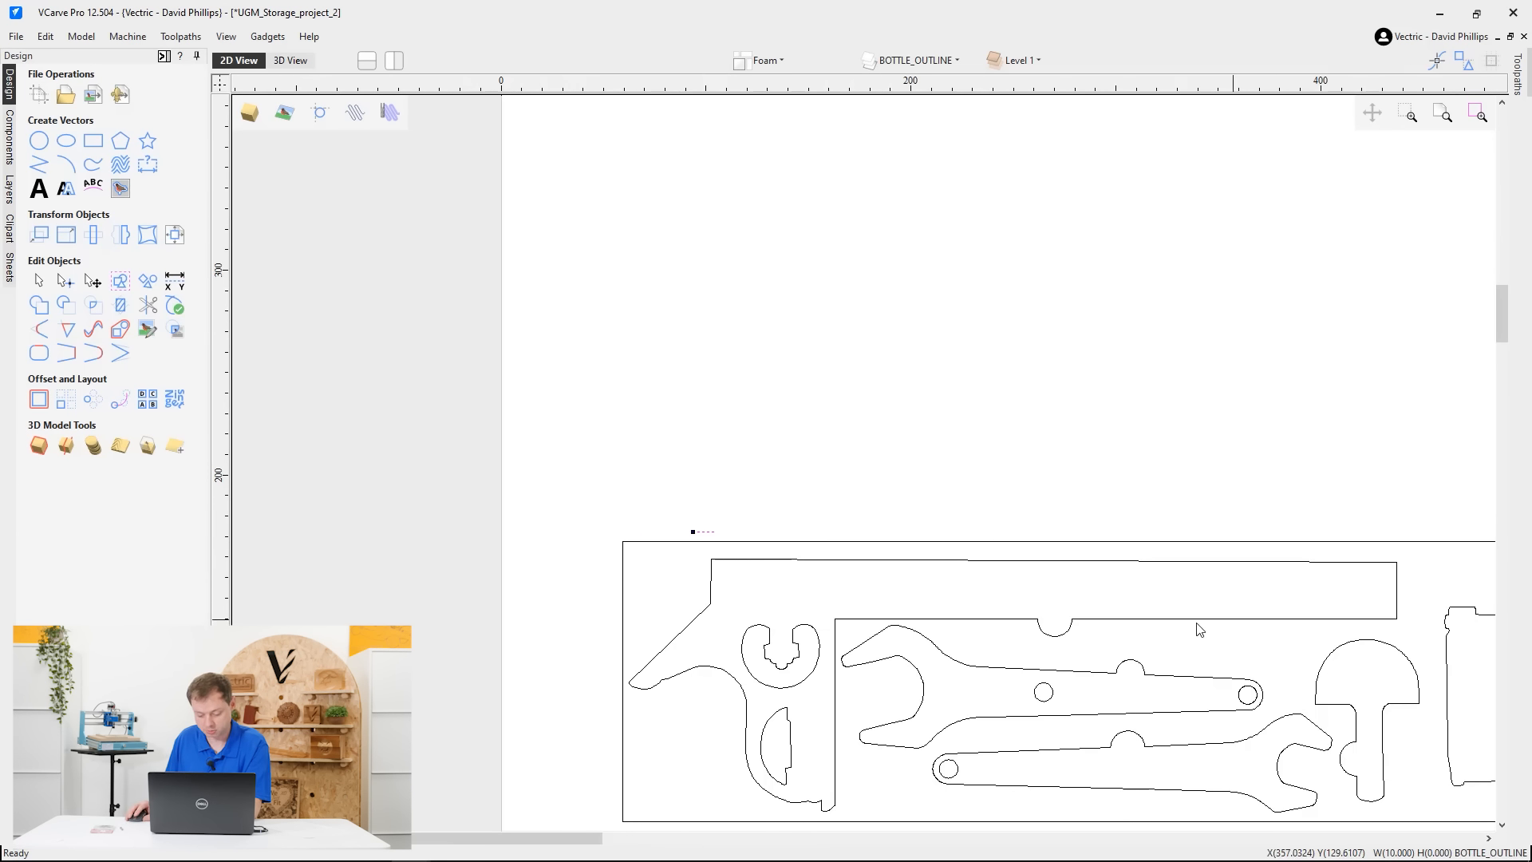
Import the vector file Foam_insert_drawing.dxf from the tool photos folder onto the Foam sheet
click(15, 36)
click(52, 273)
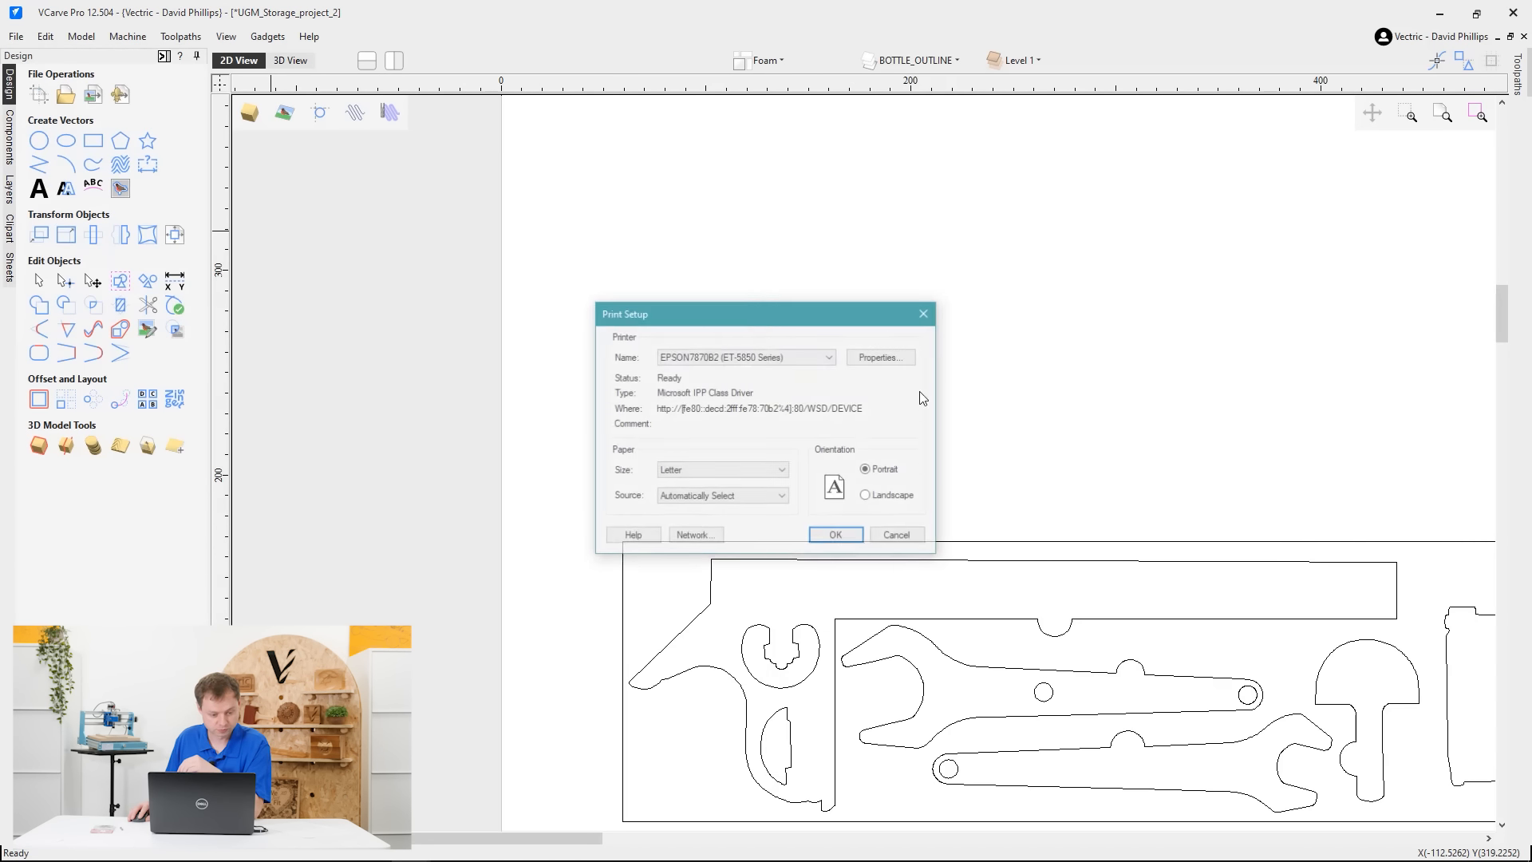
click(926, 311)
click(15, 36)
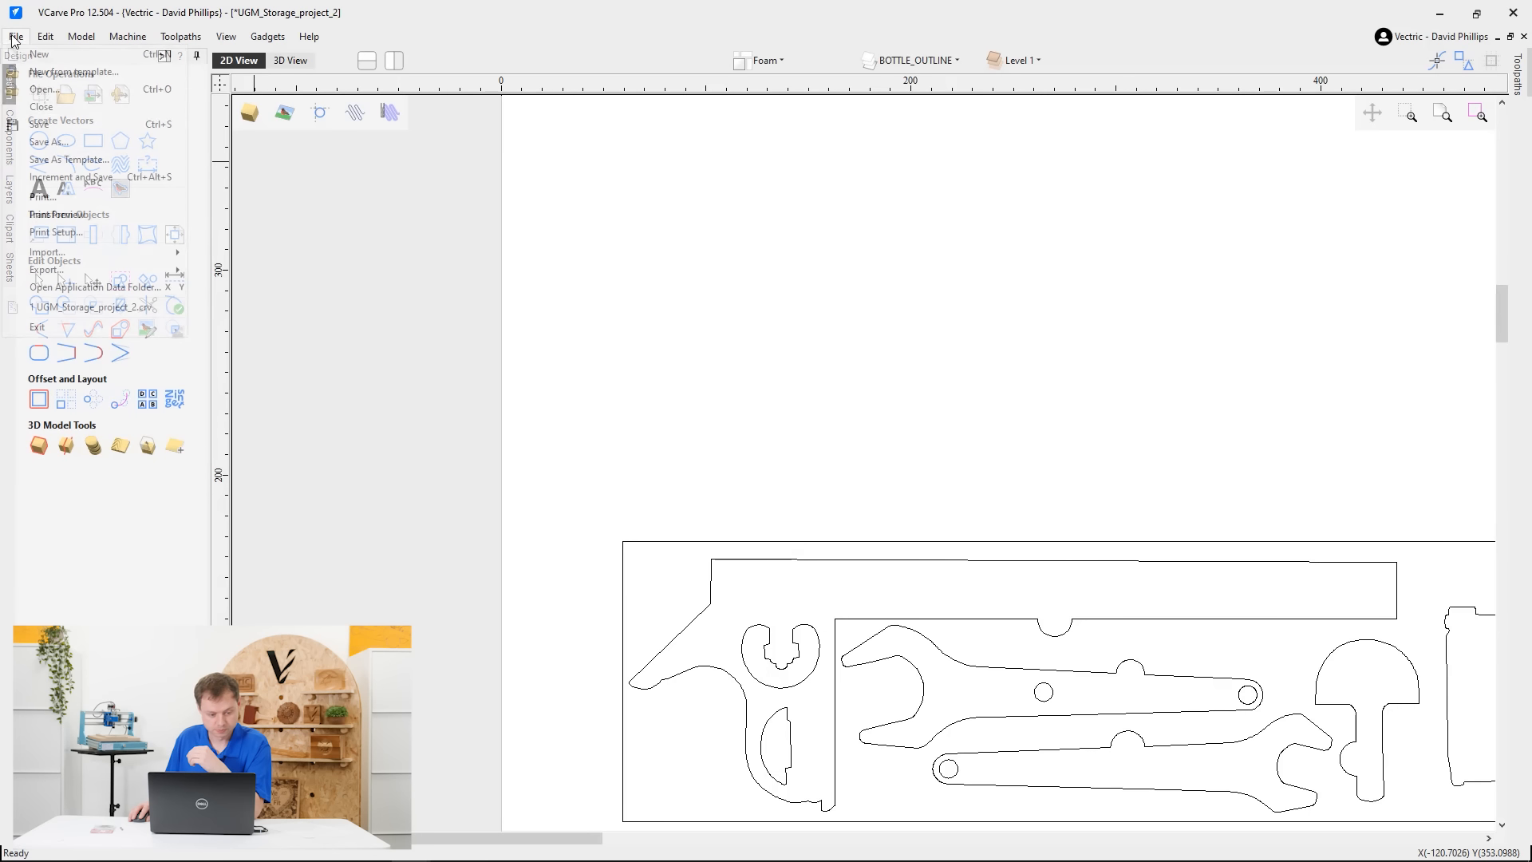
click(228, 254)
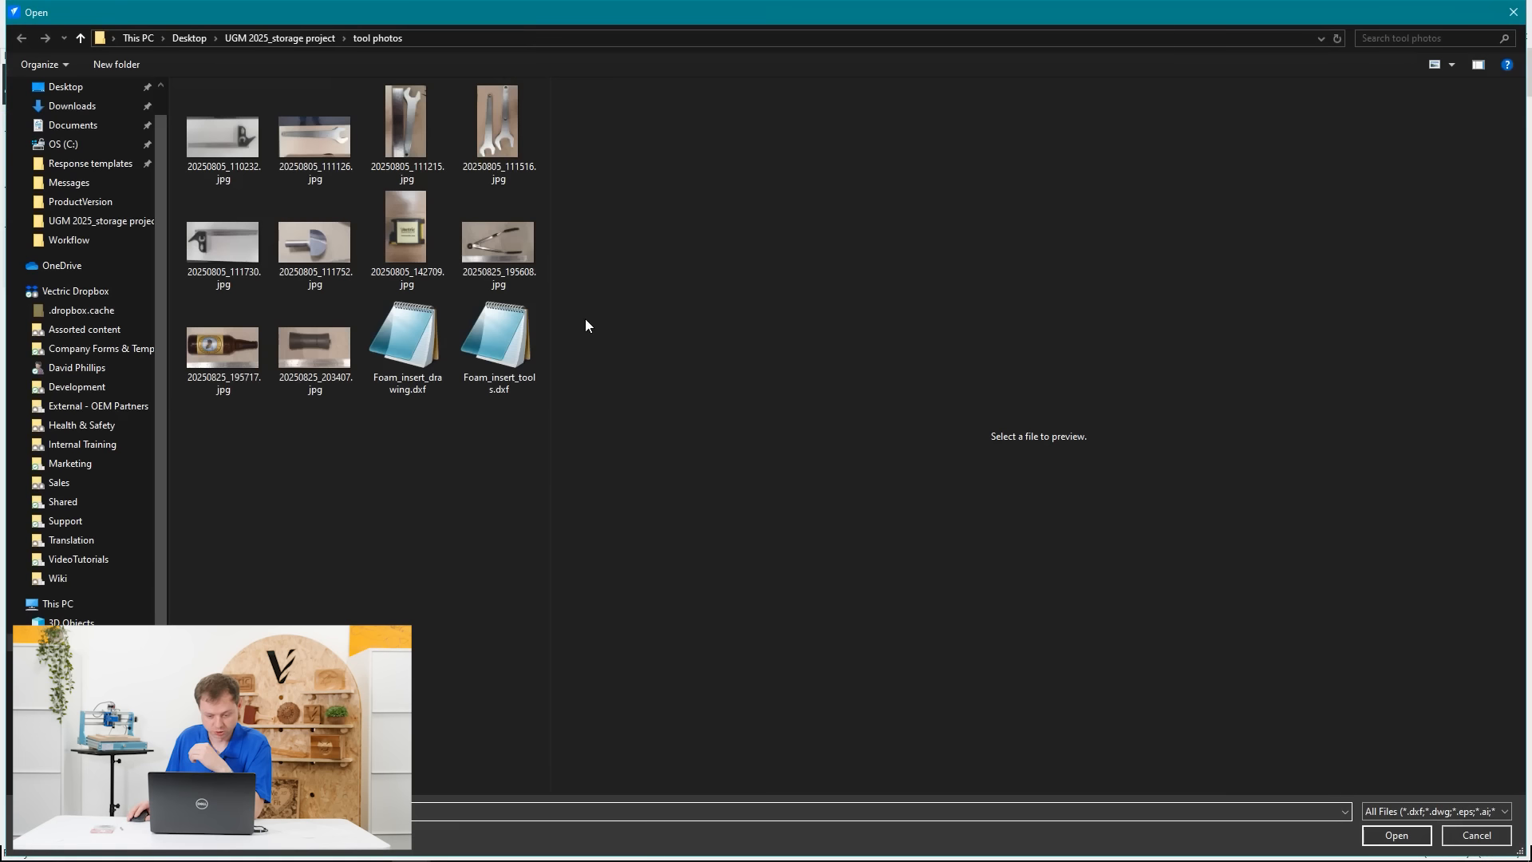
click(408, 339)
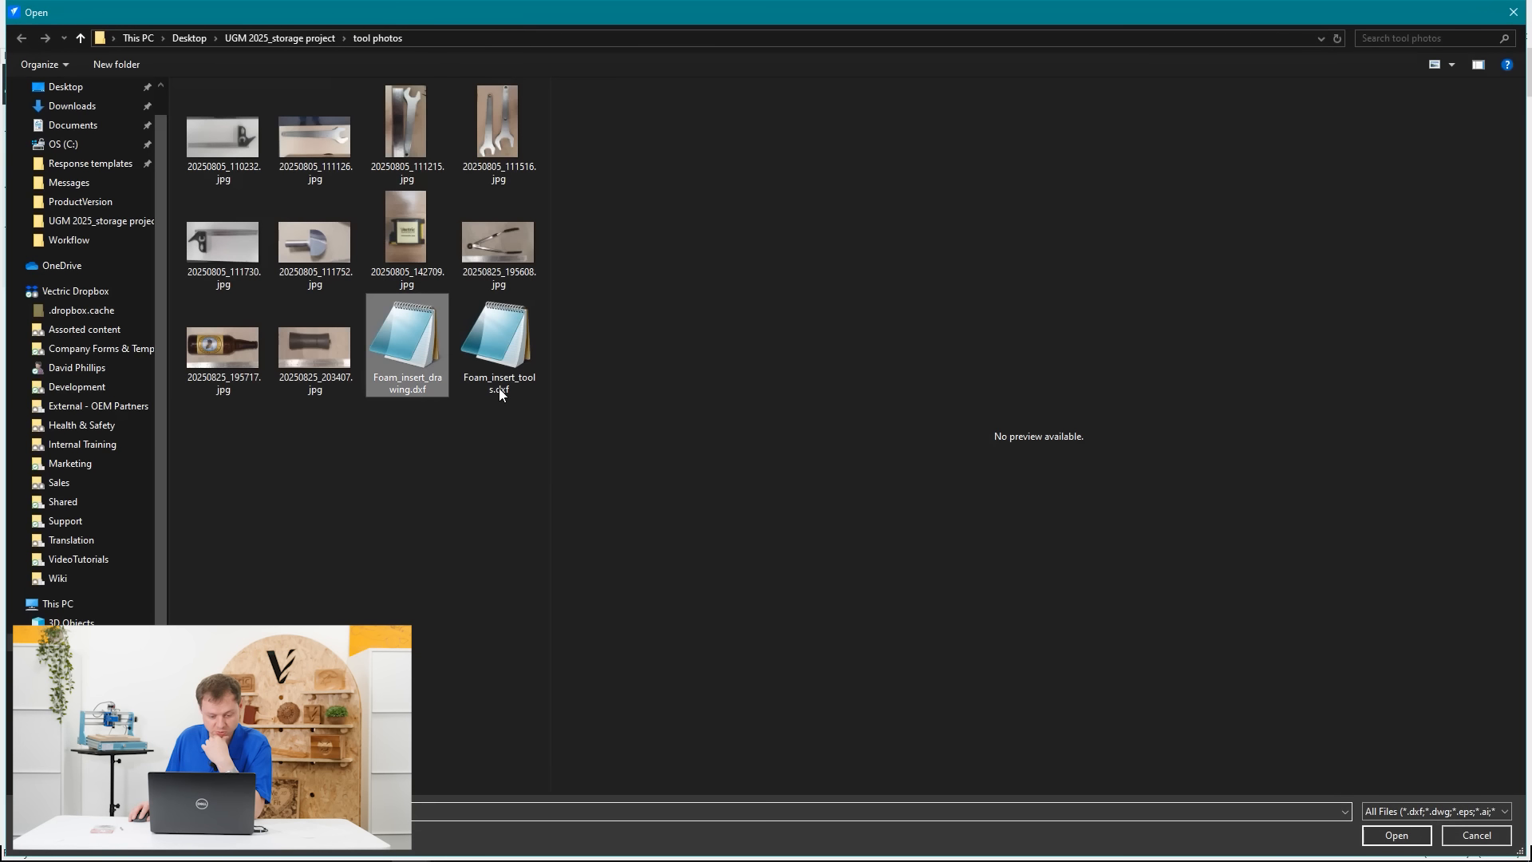
click(1406, 842)
scroll(1097, 495, down, 4)
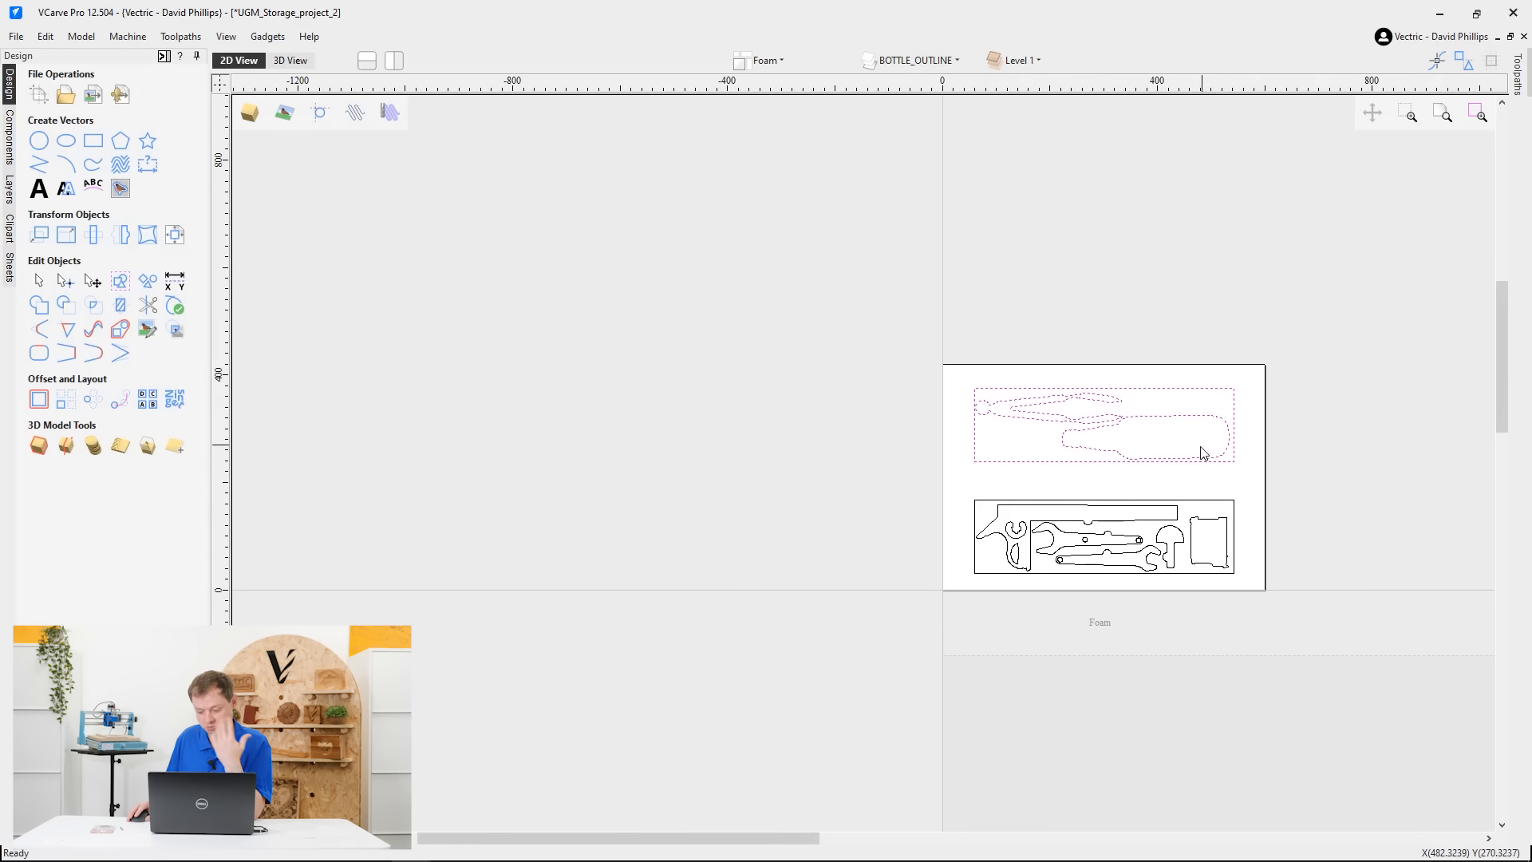
click(1197, 495)
scroll(1204, 499, up, 4)
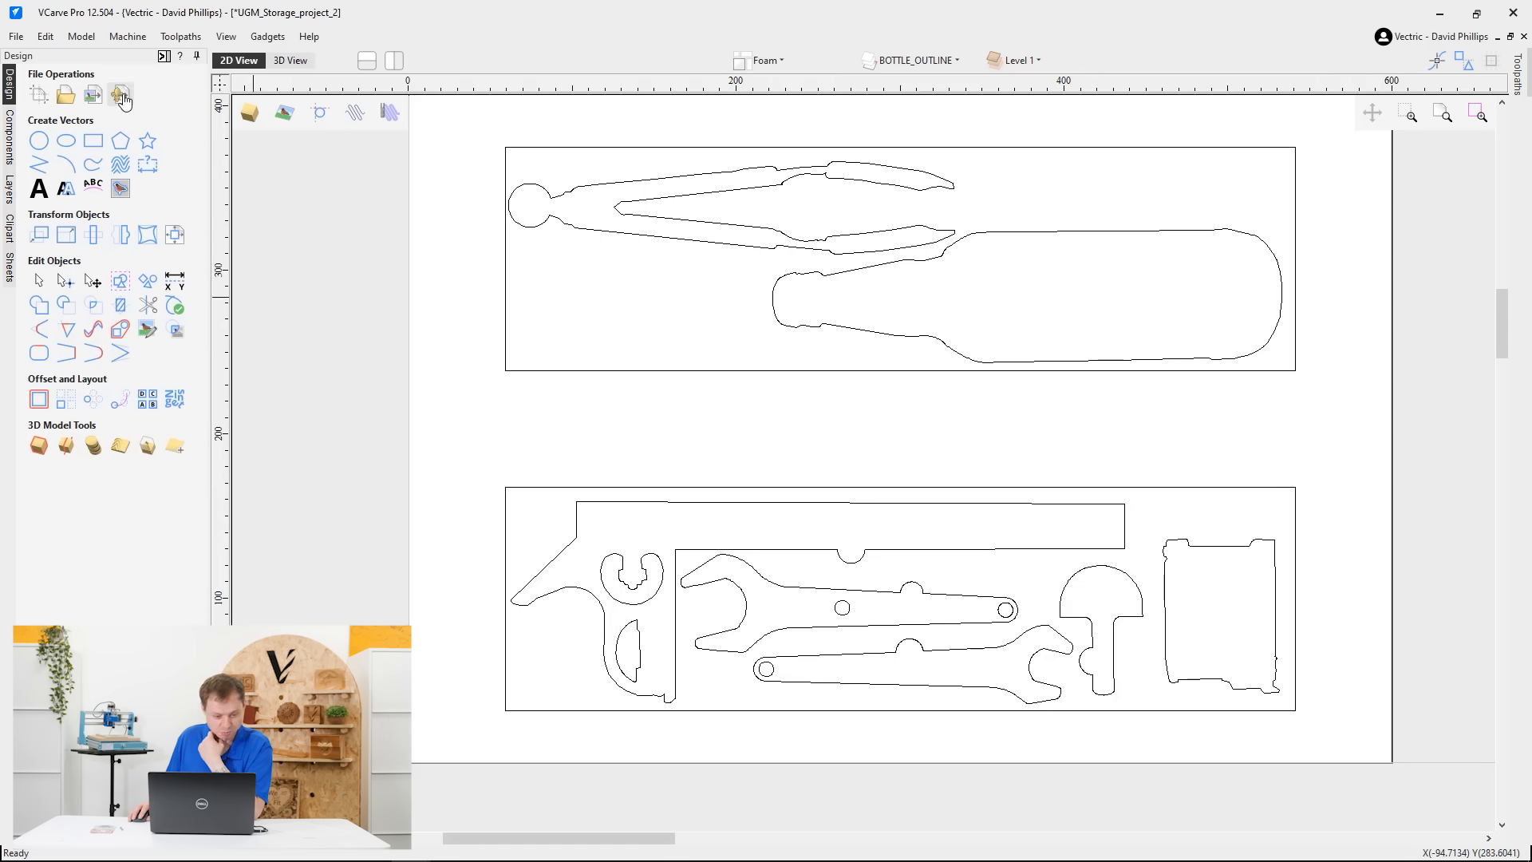
Set up a 2D profile toolpath with a 20 mm cut depth on all outlines inside the two foam rectangles, excluding the rectangles
click(163, 57)
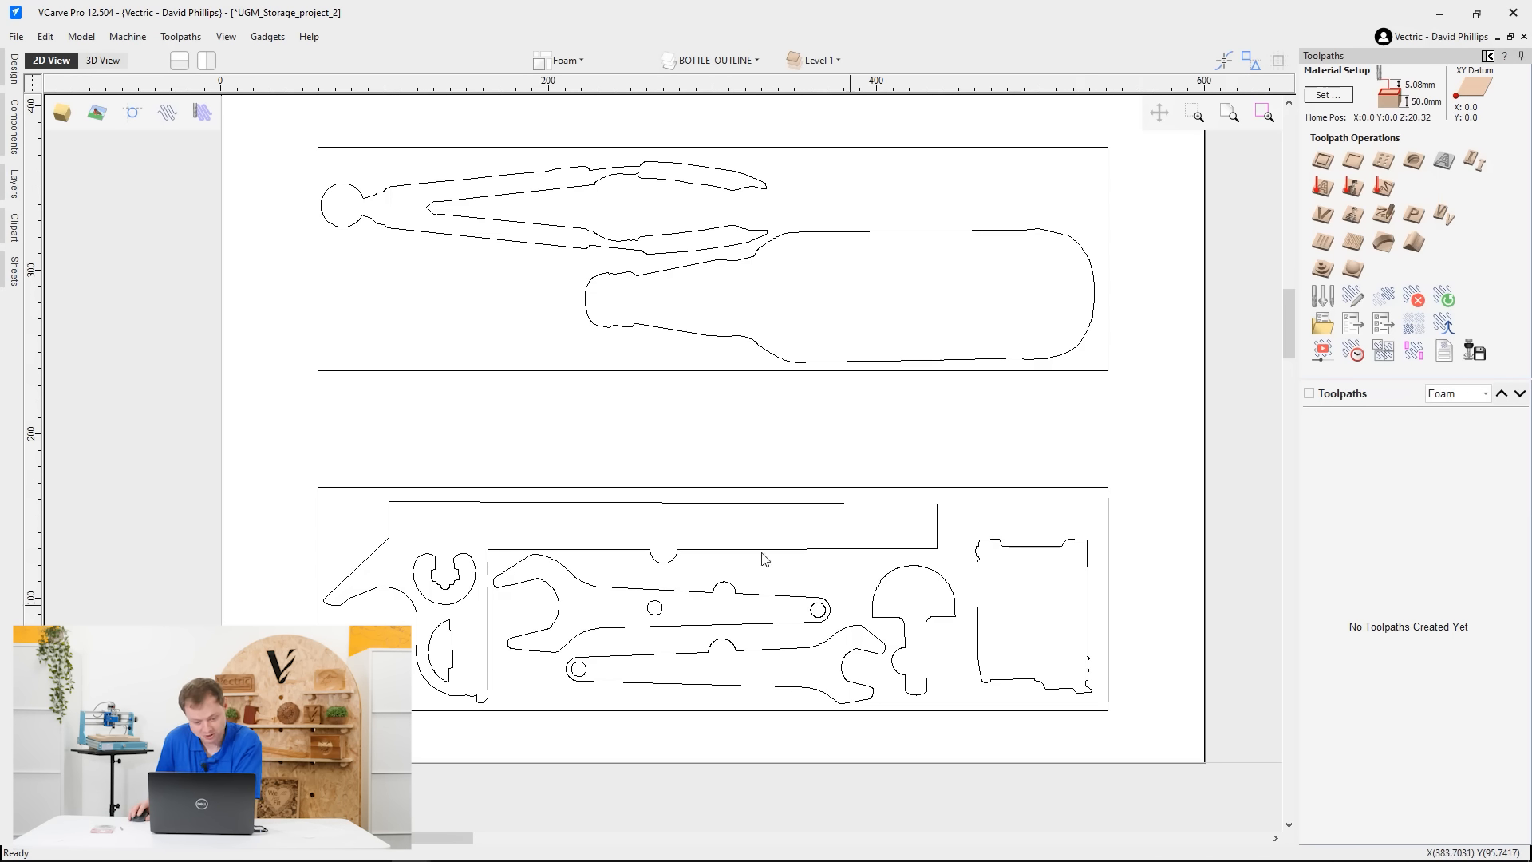
scroll(1027, 673, up, 1)
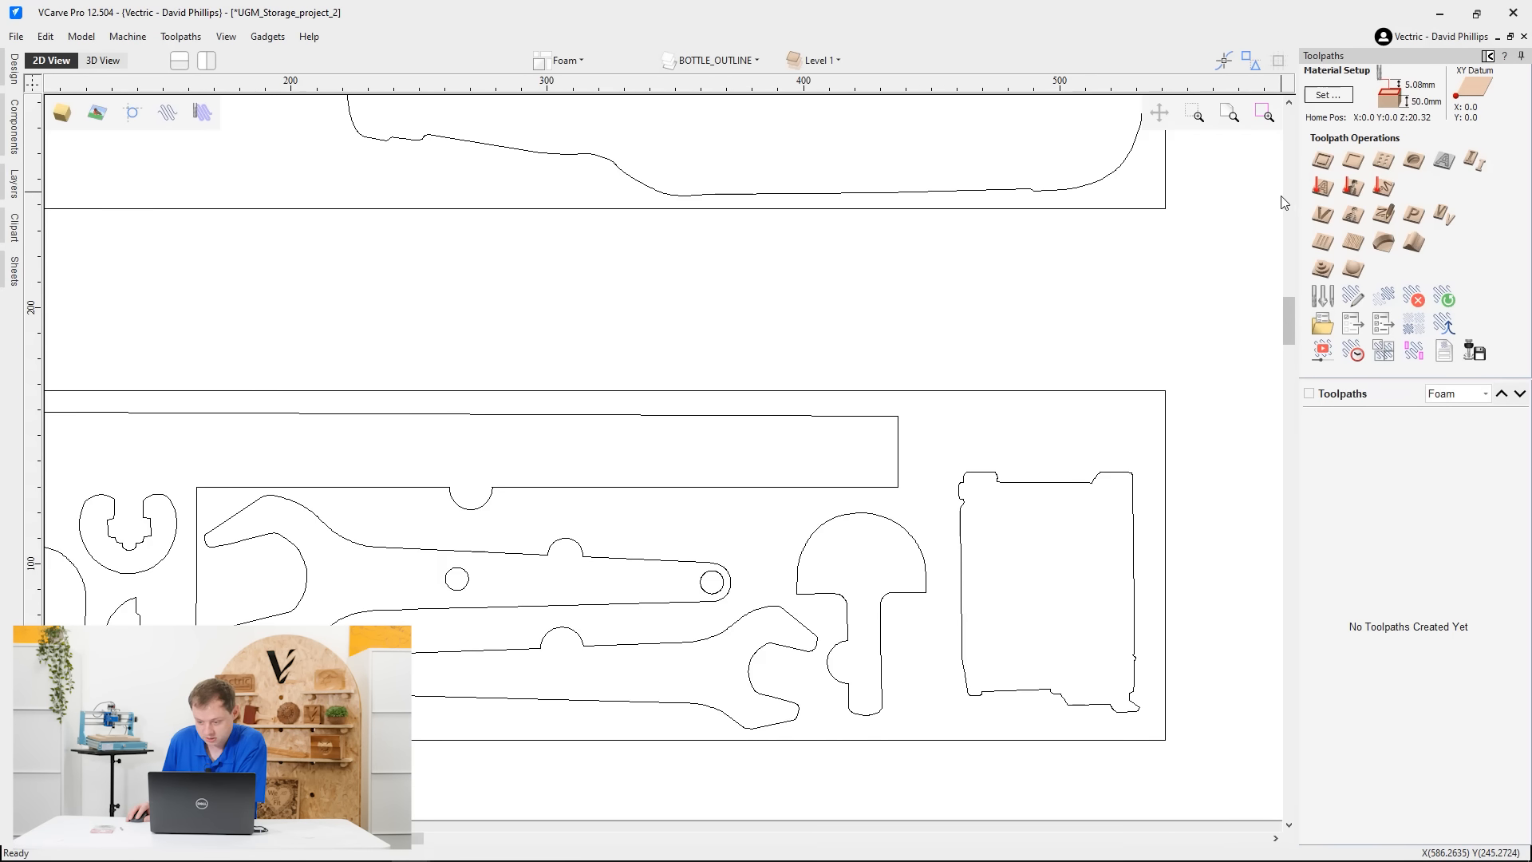
scroll(1035, 386, down, 3)
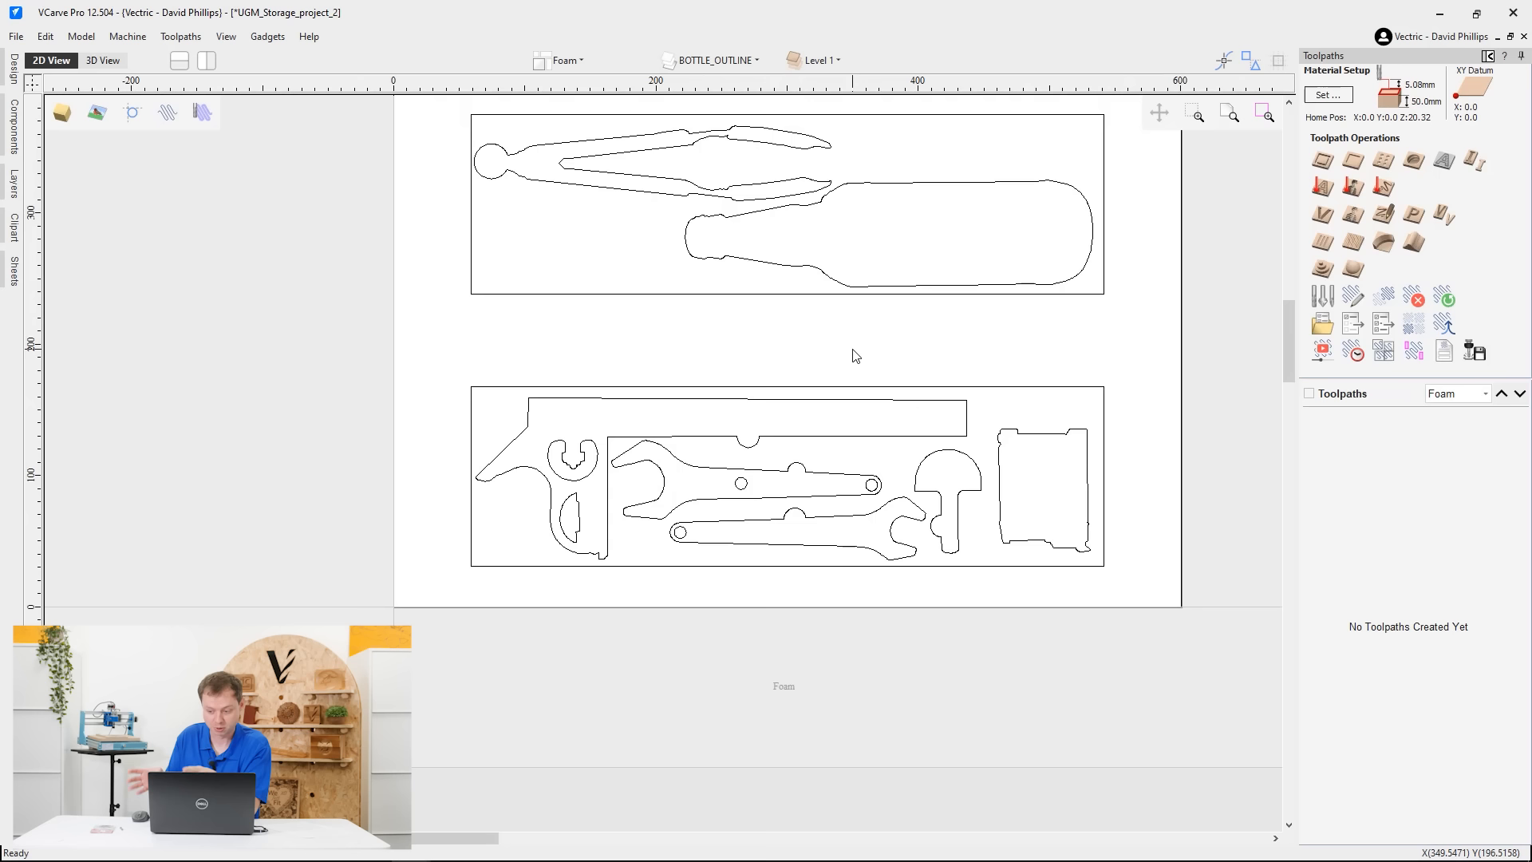
click(1057, 281)
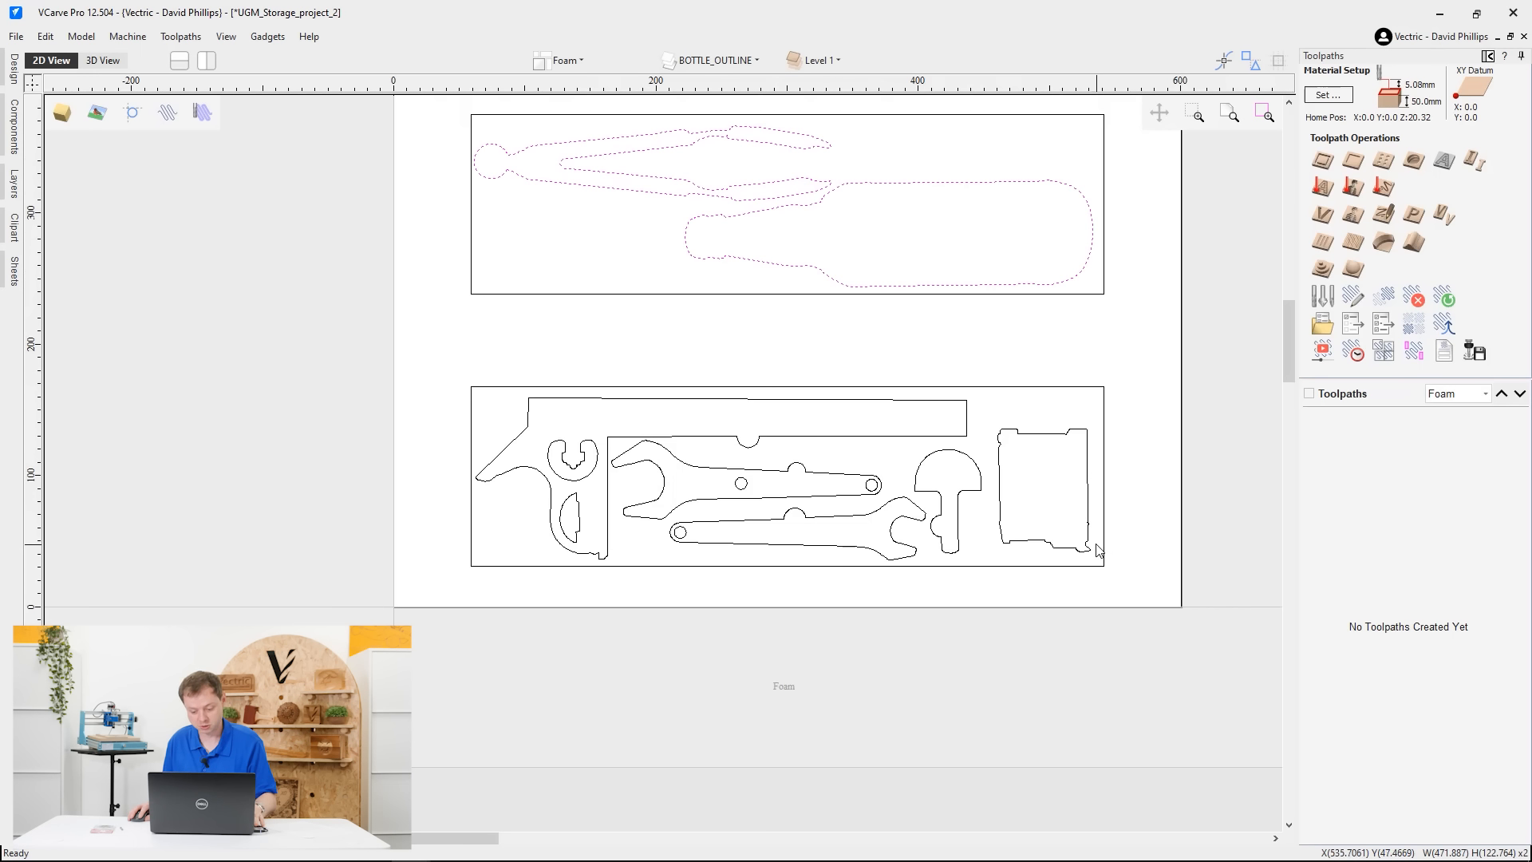
shift+drag(1098, 550, 475, 395)
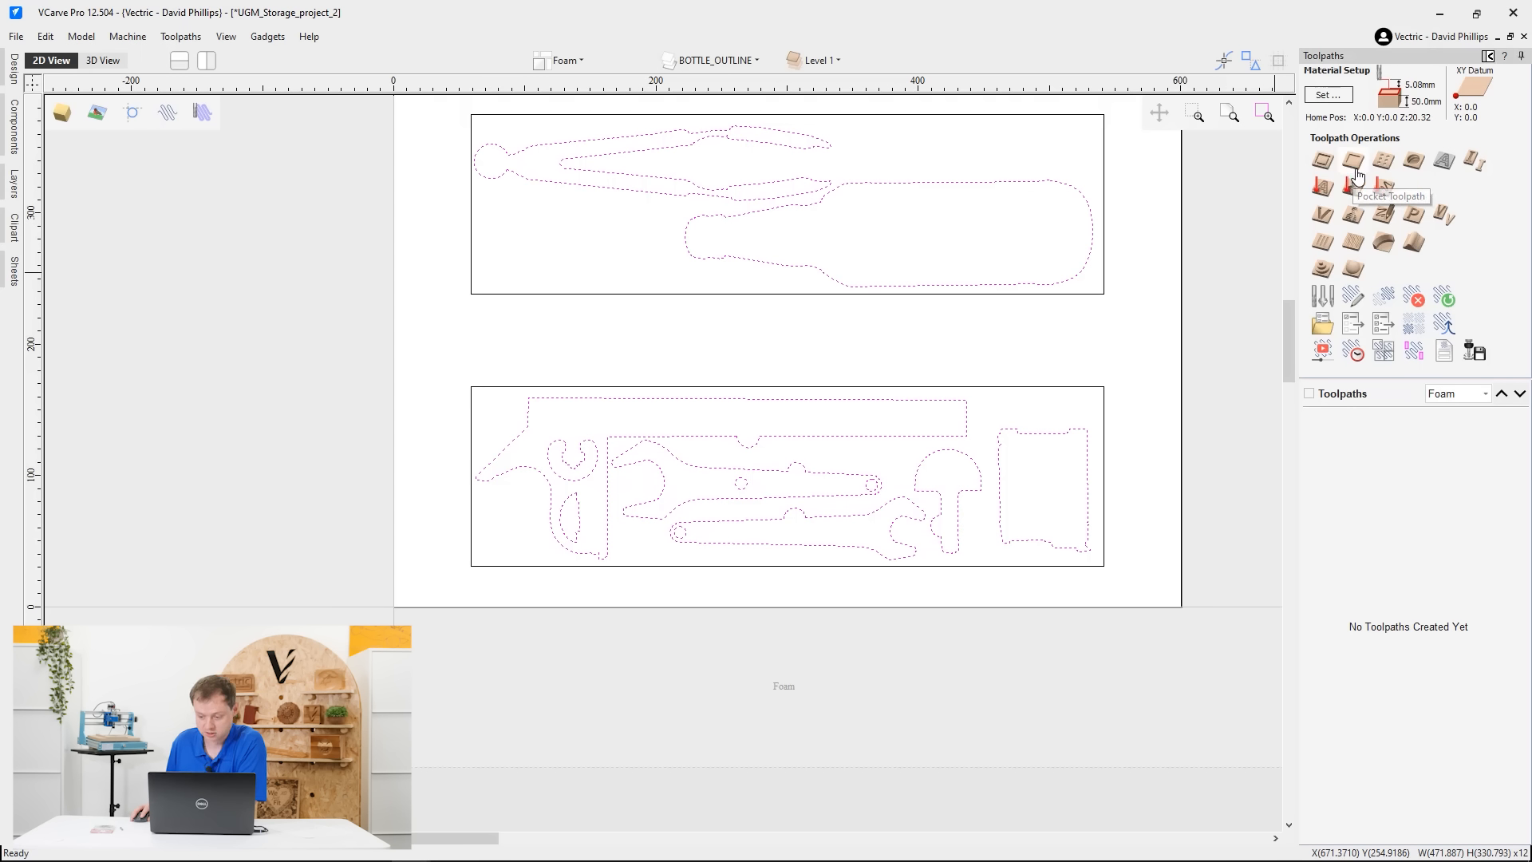
click(1322, 160)
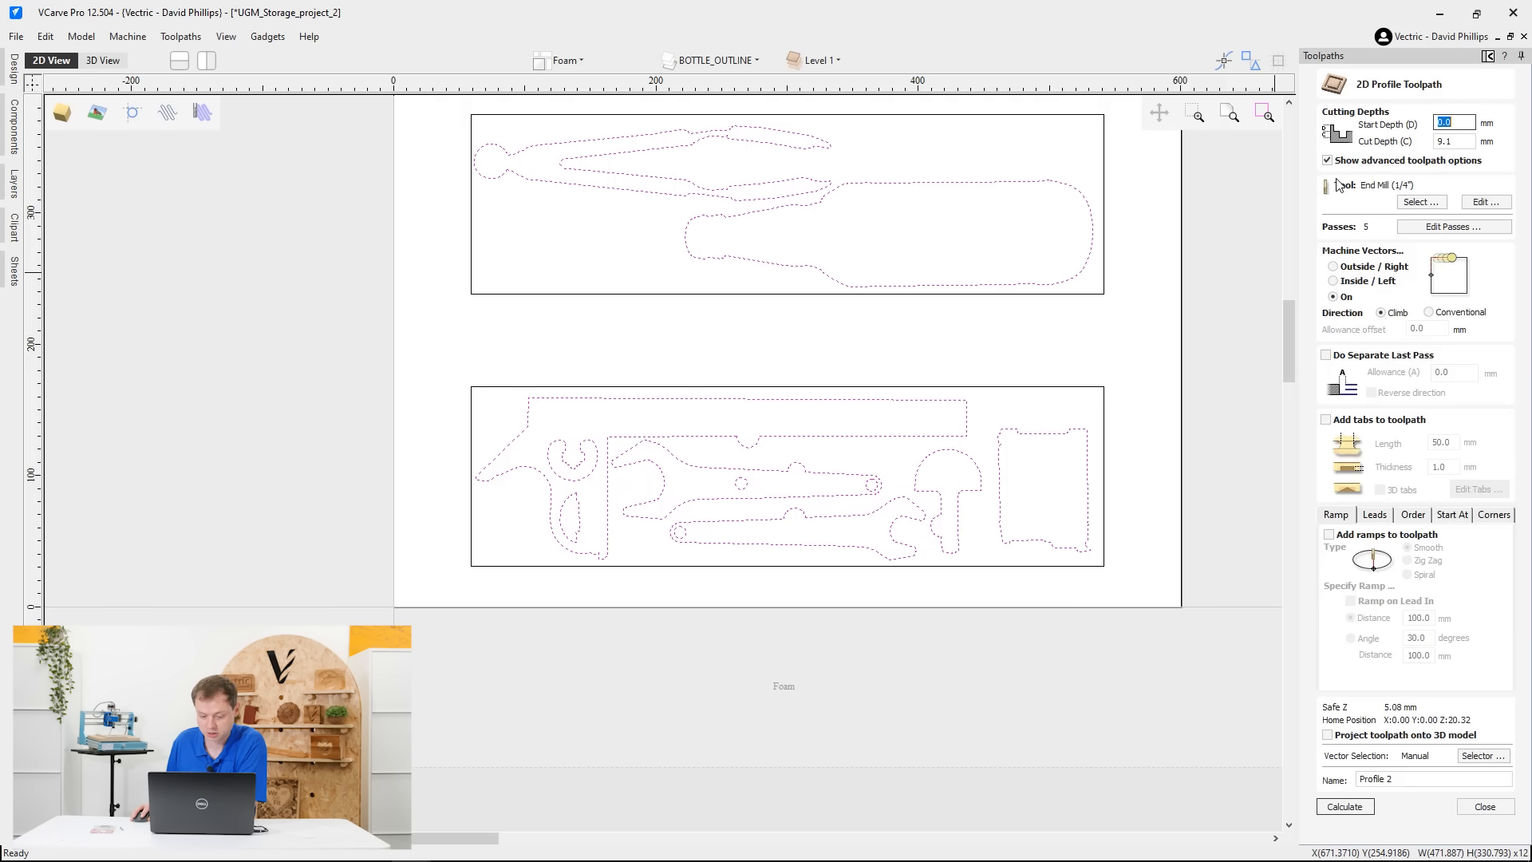
click(1467, 142)
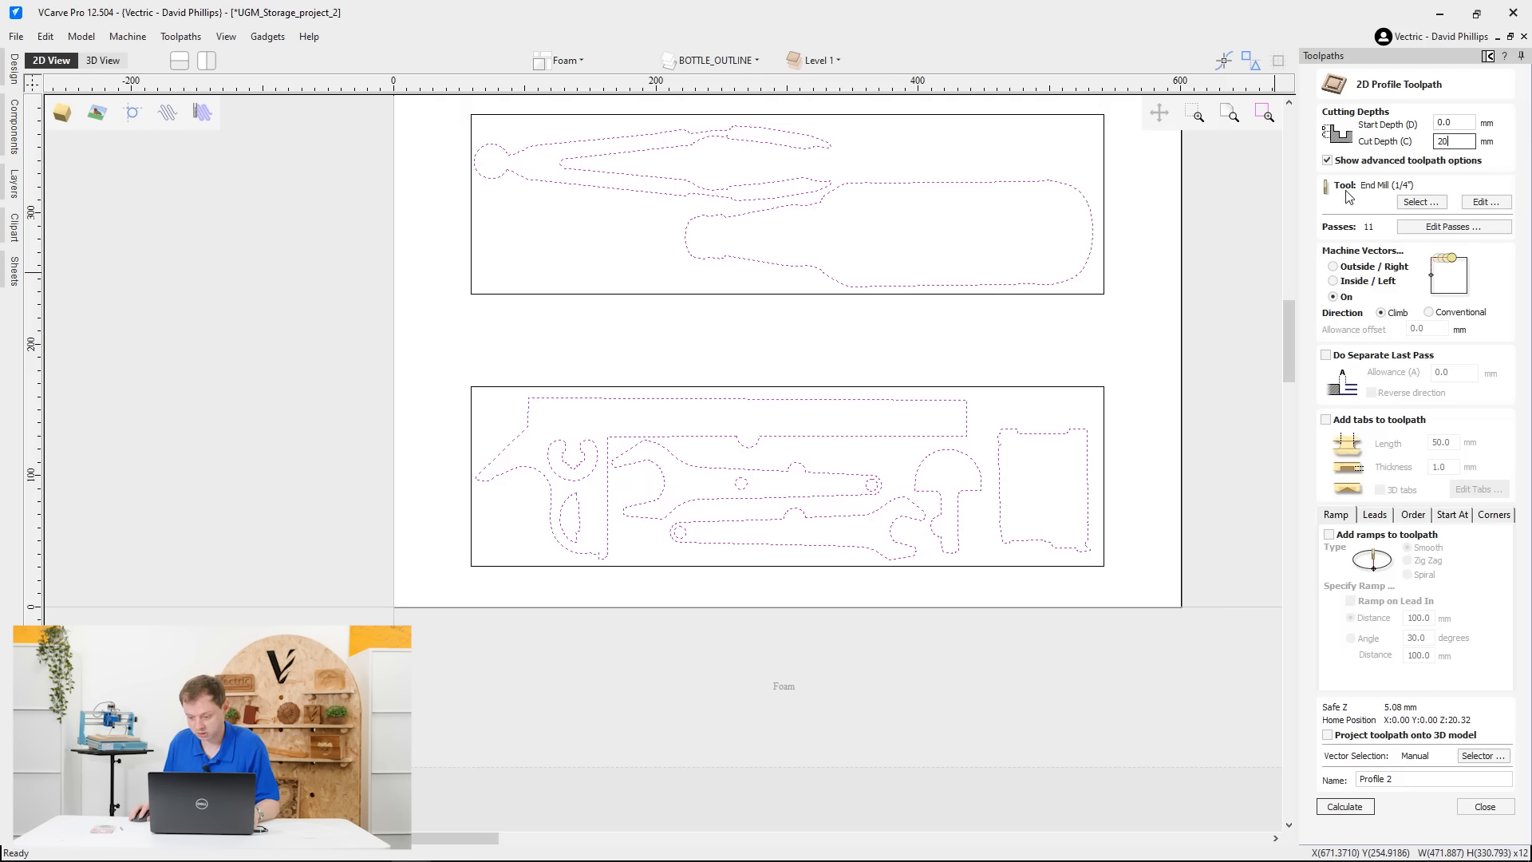
Choose the imperial End Mill (1/8") from the tool database for the profile toolpath
click(1441, 204)
click(1436, 205)
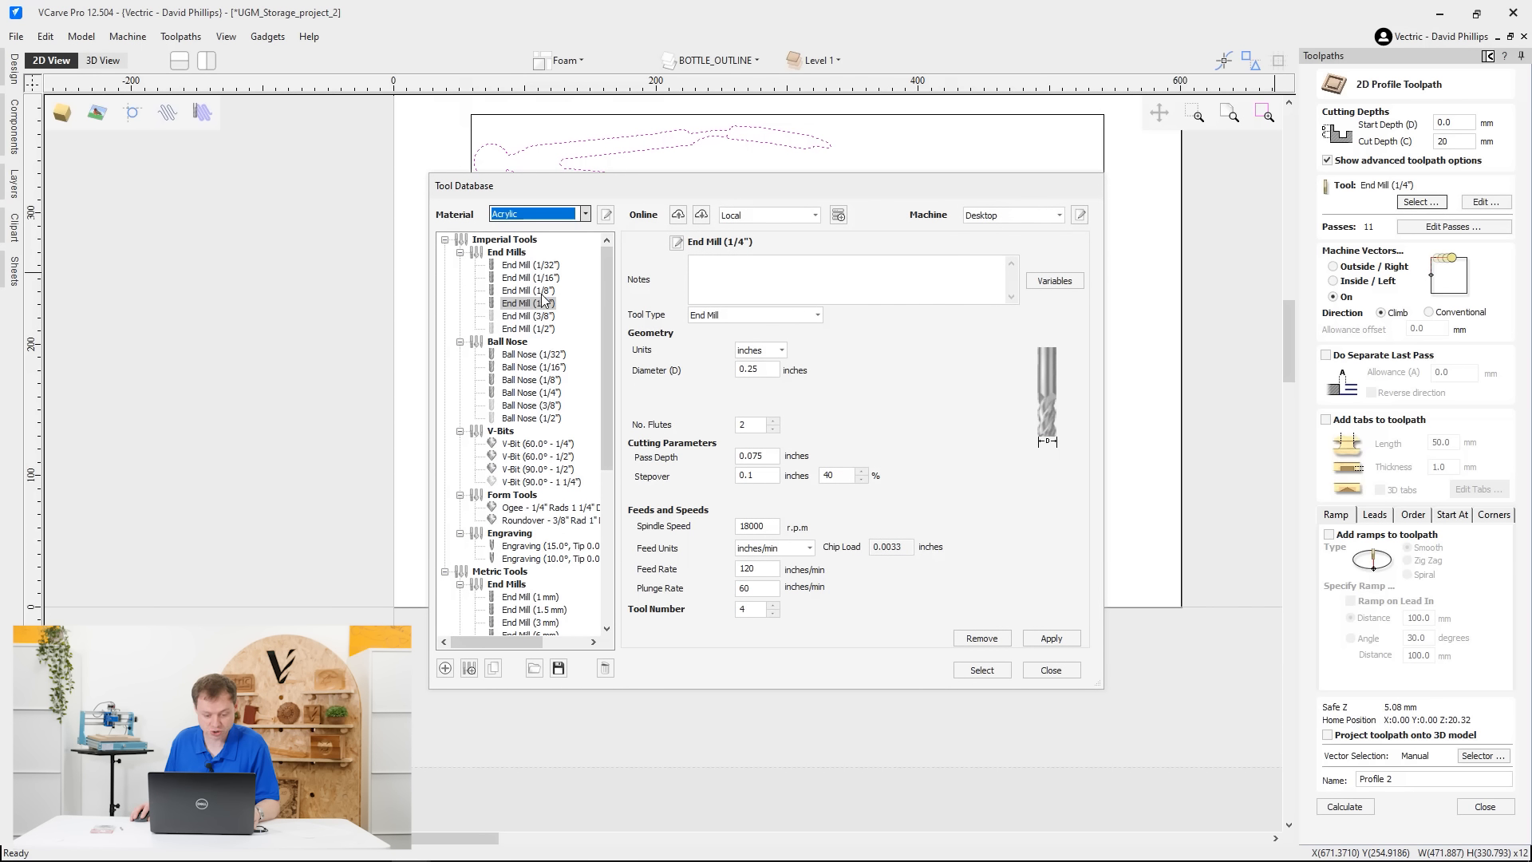
click(542, 292)
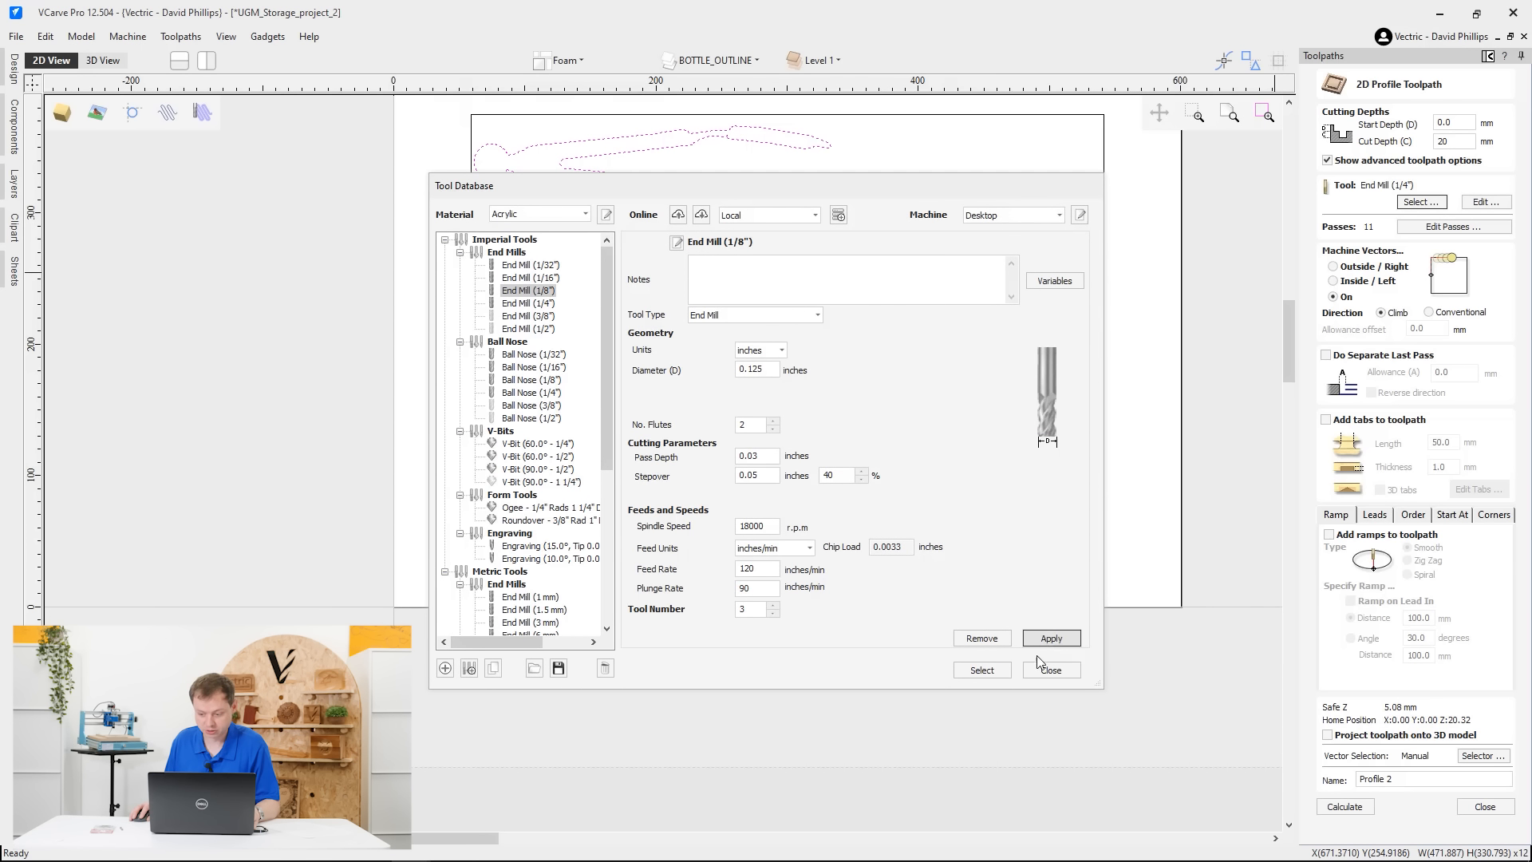
click(981, 669)
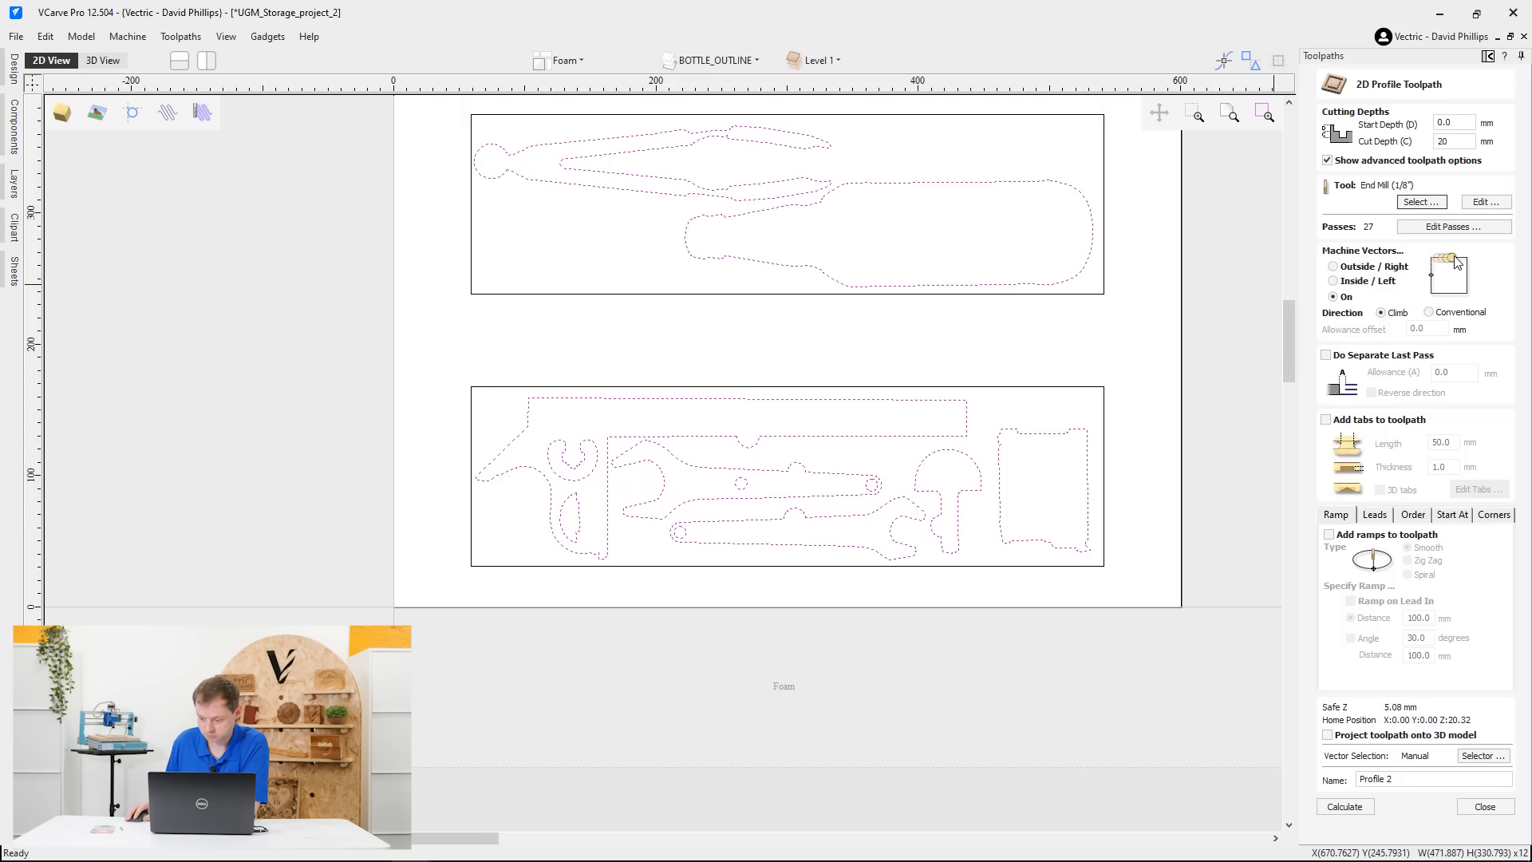
Clear the profile toolpath's pass depths so the foam is cut in a single 20 mm pass
click(1452, 226)
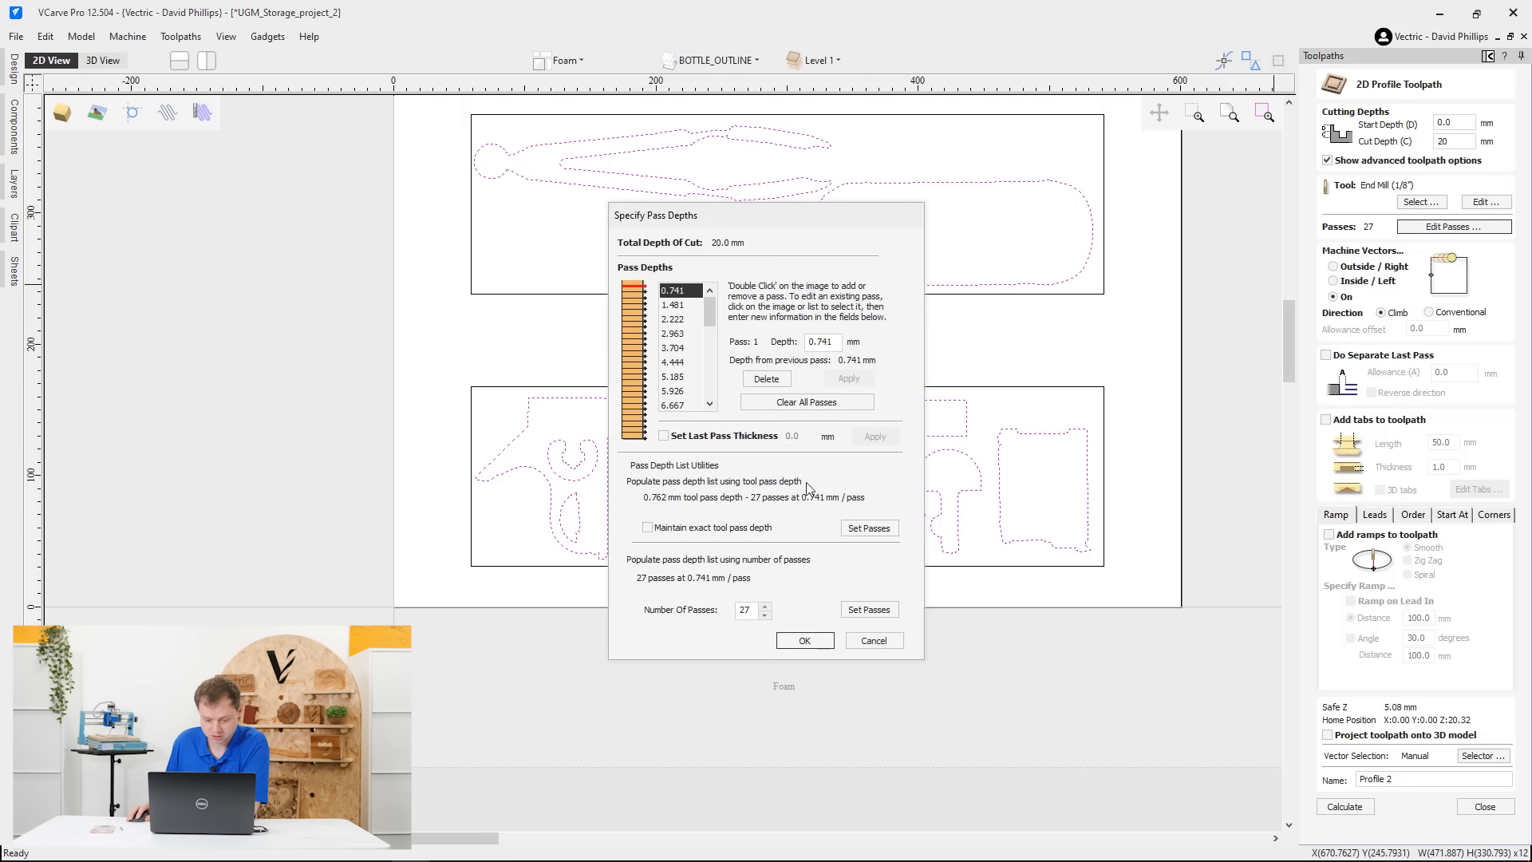
click(794, 403)
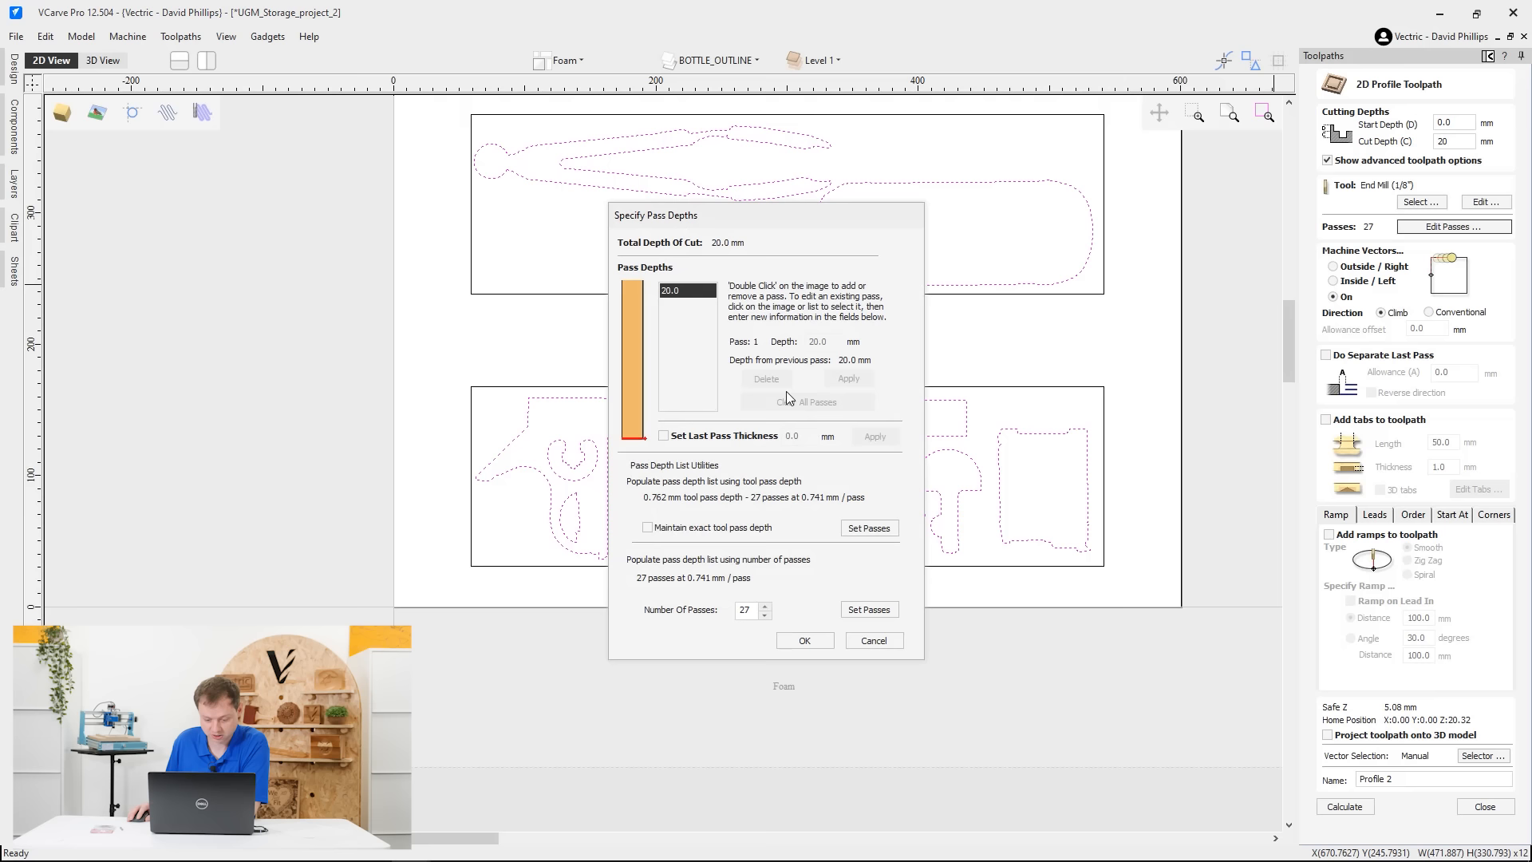
click(823, 641)
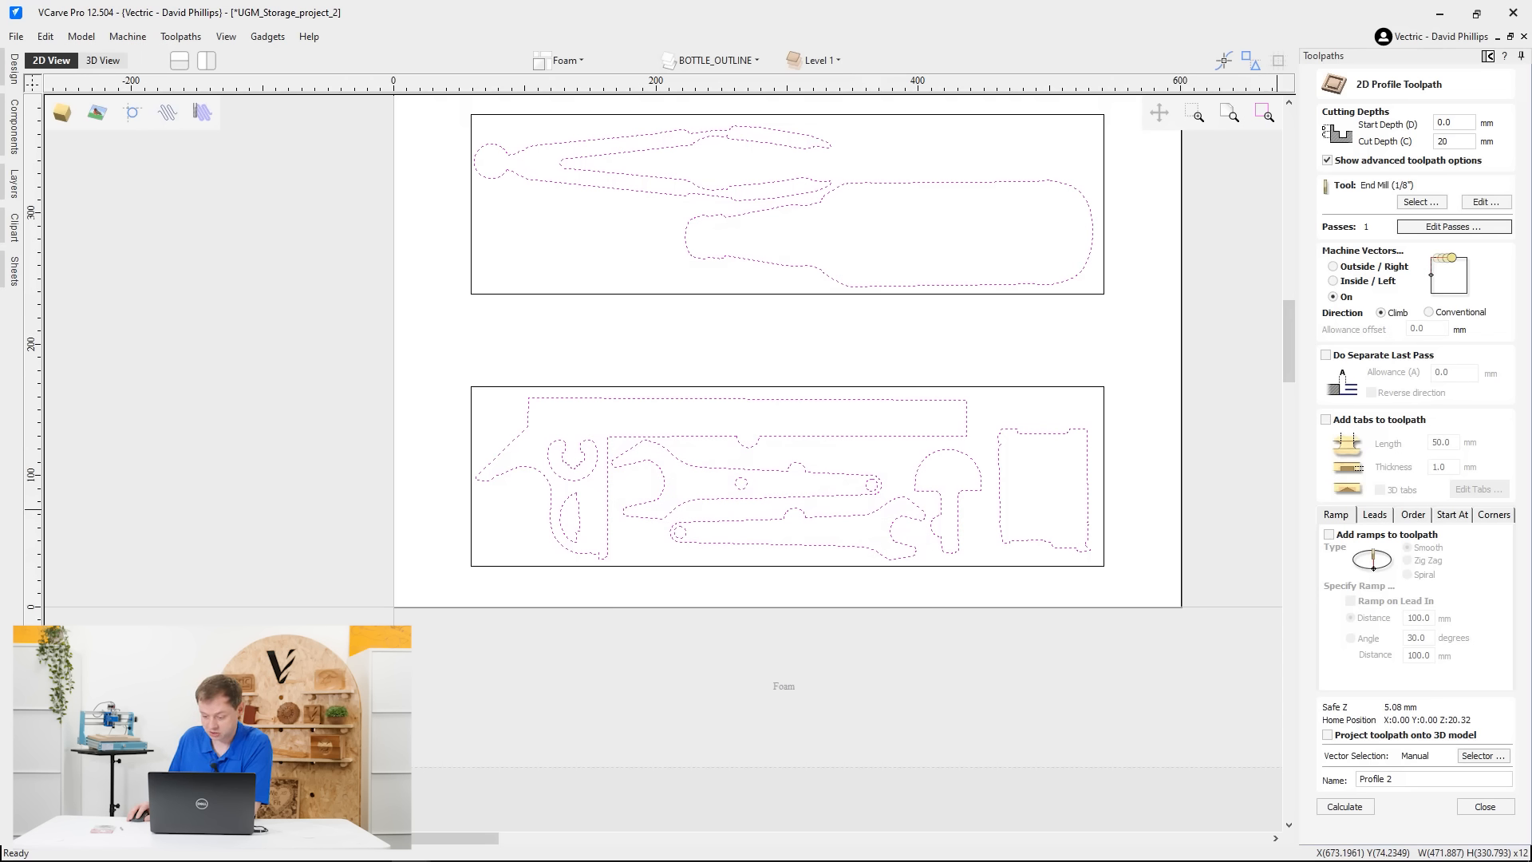
Name the profile toolpath Foam_cutout, calculate it and close the toolpath preview
click(1344, 520)
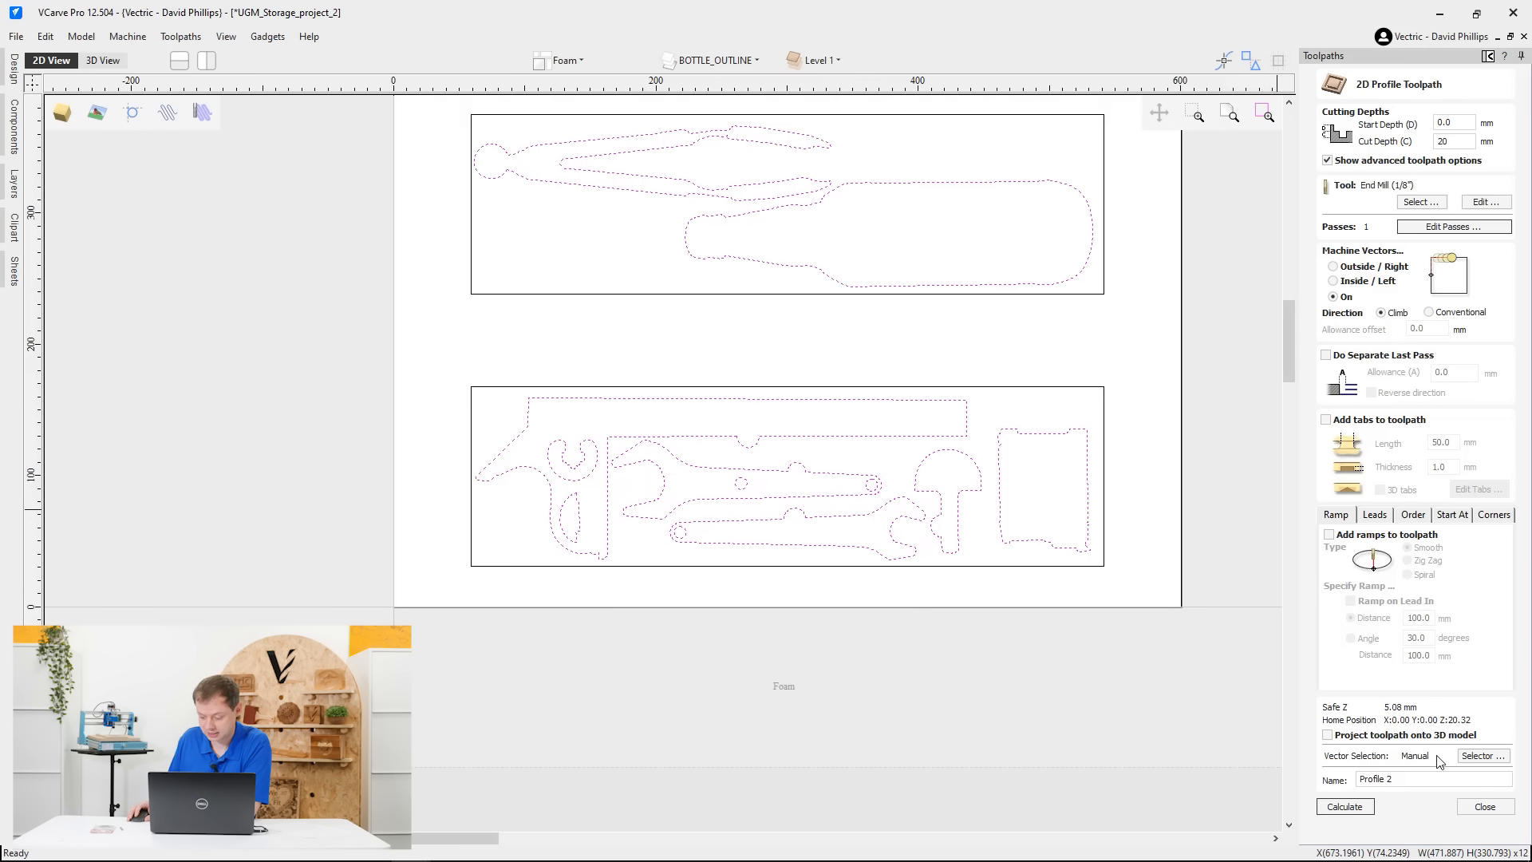
double_click(1419, 778)
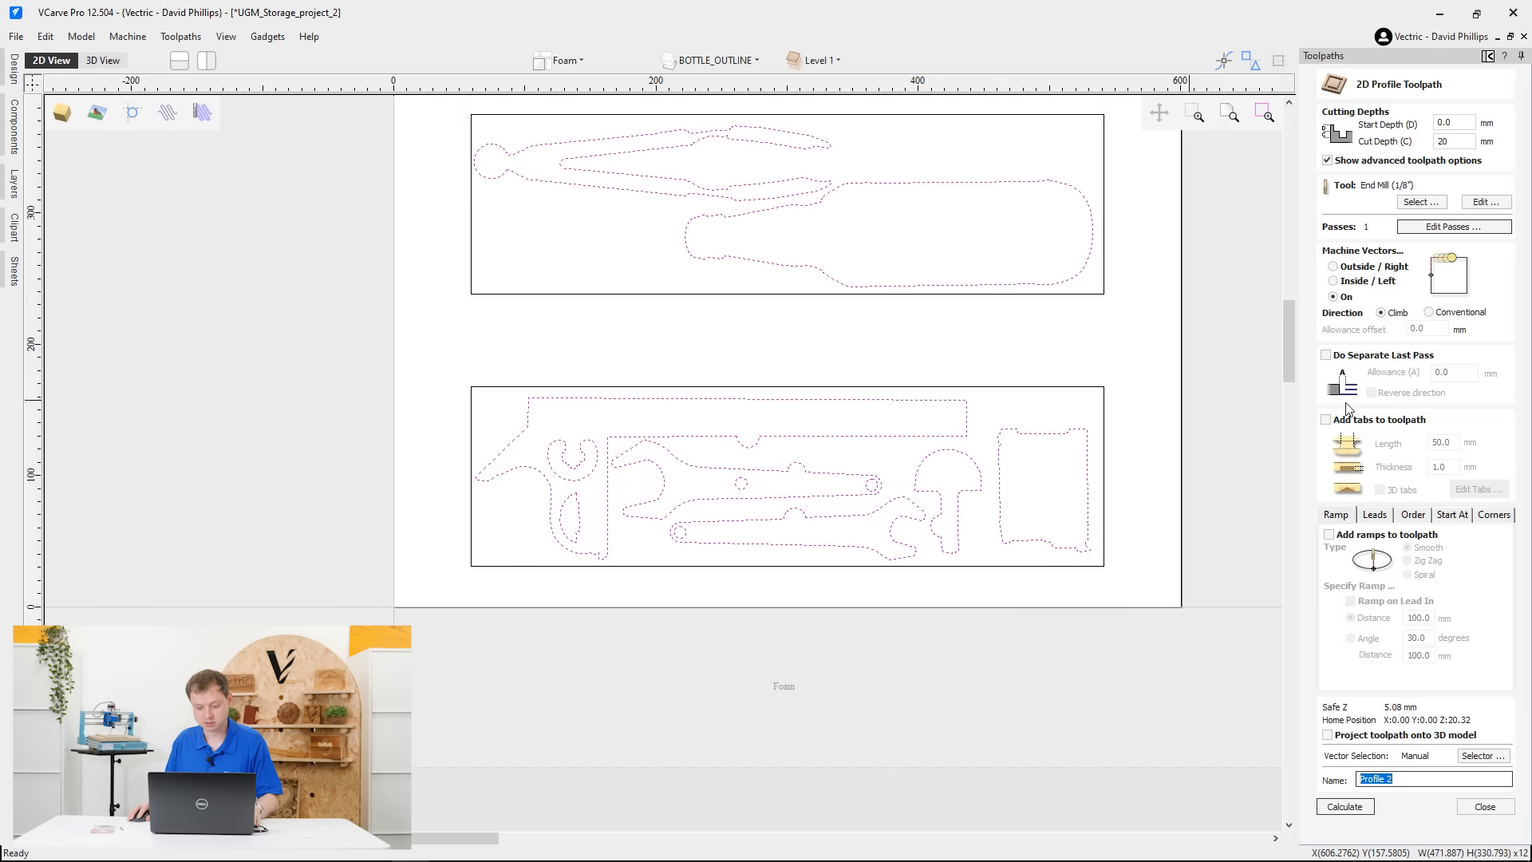
text(Foam_cutout)
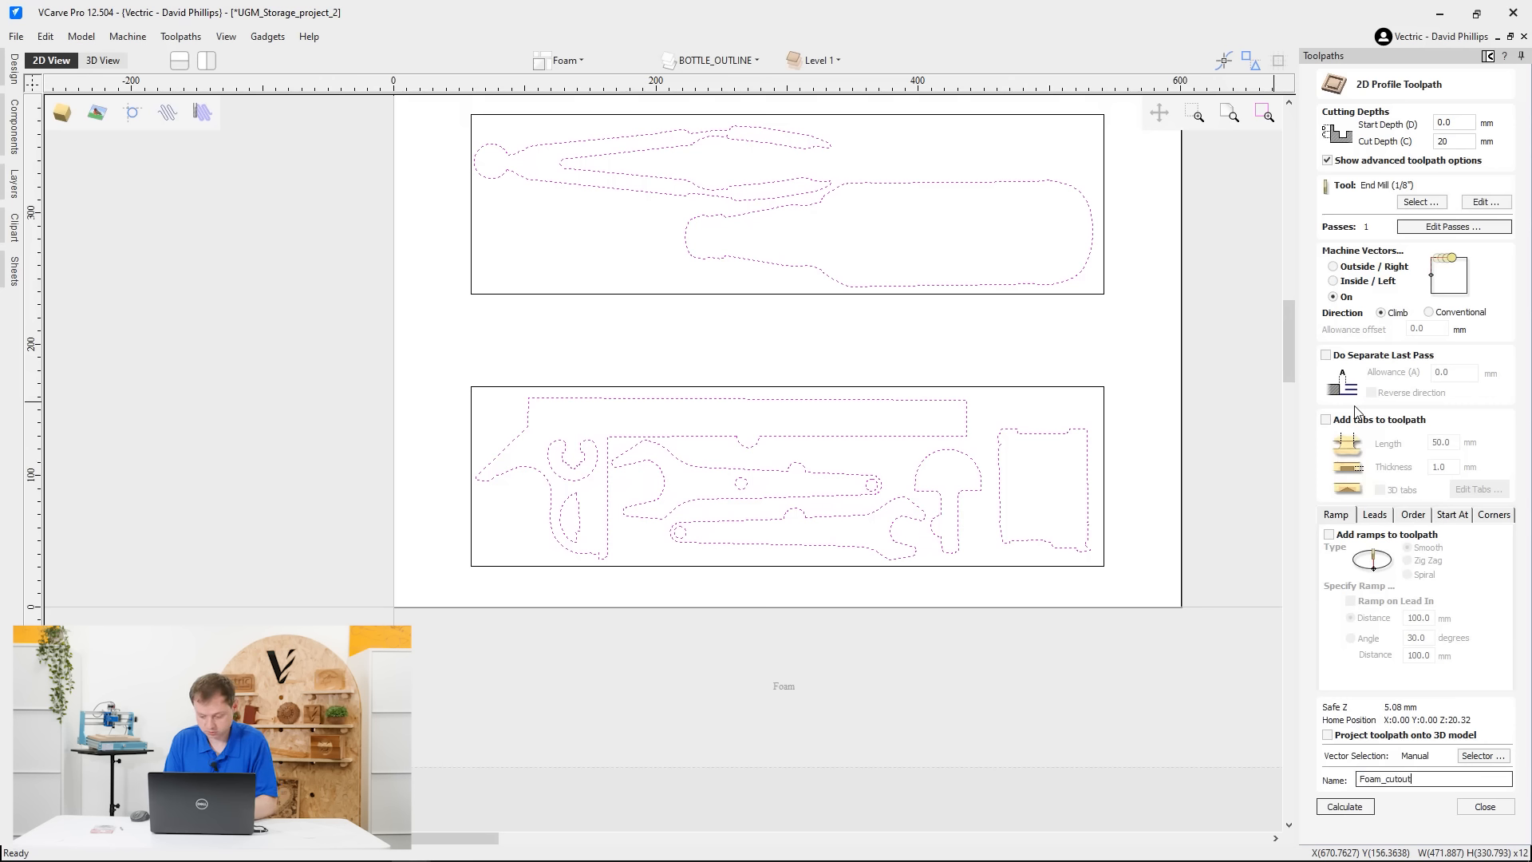
click(1346, 807)
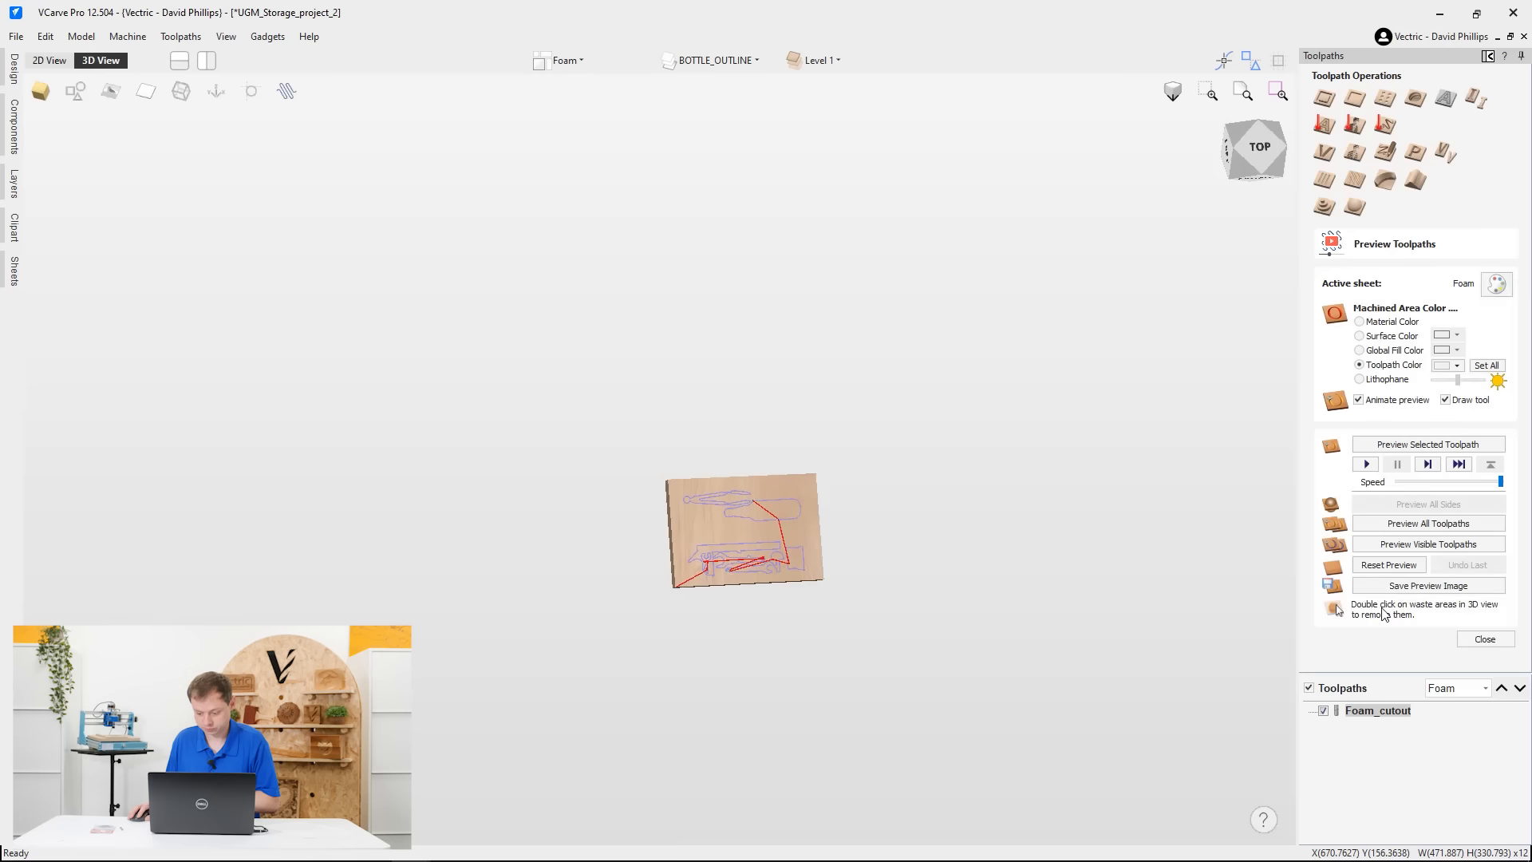
click(1482, 639)
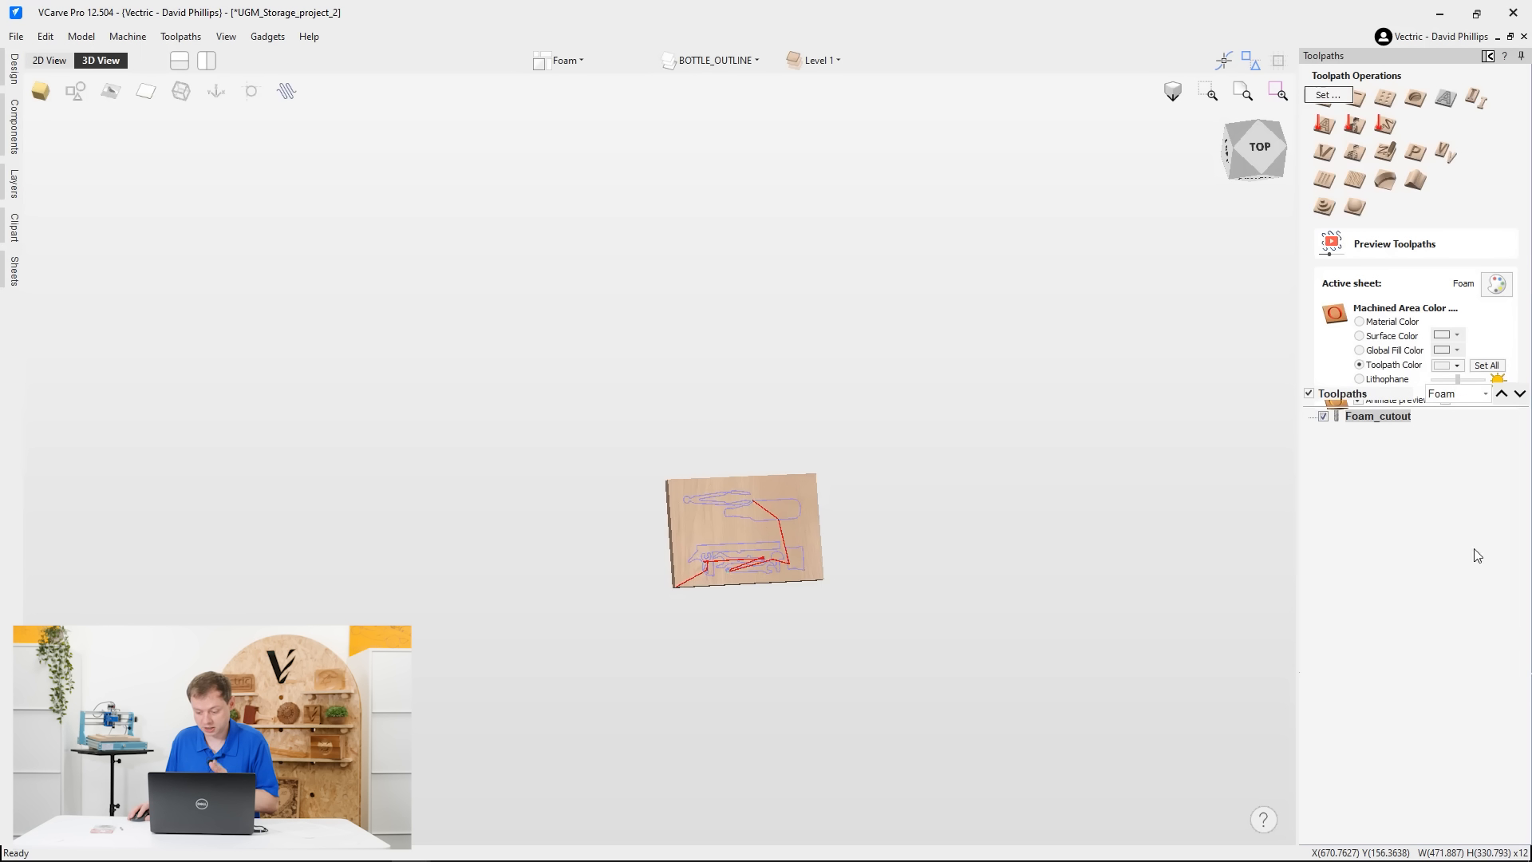
Change the Foam_cutout toolpath's cutting direction to Conventional and recalculate it
double_click(1377, 420)
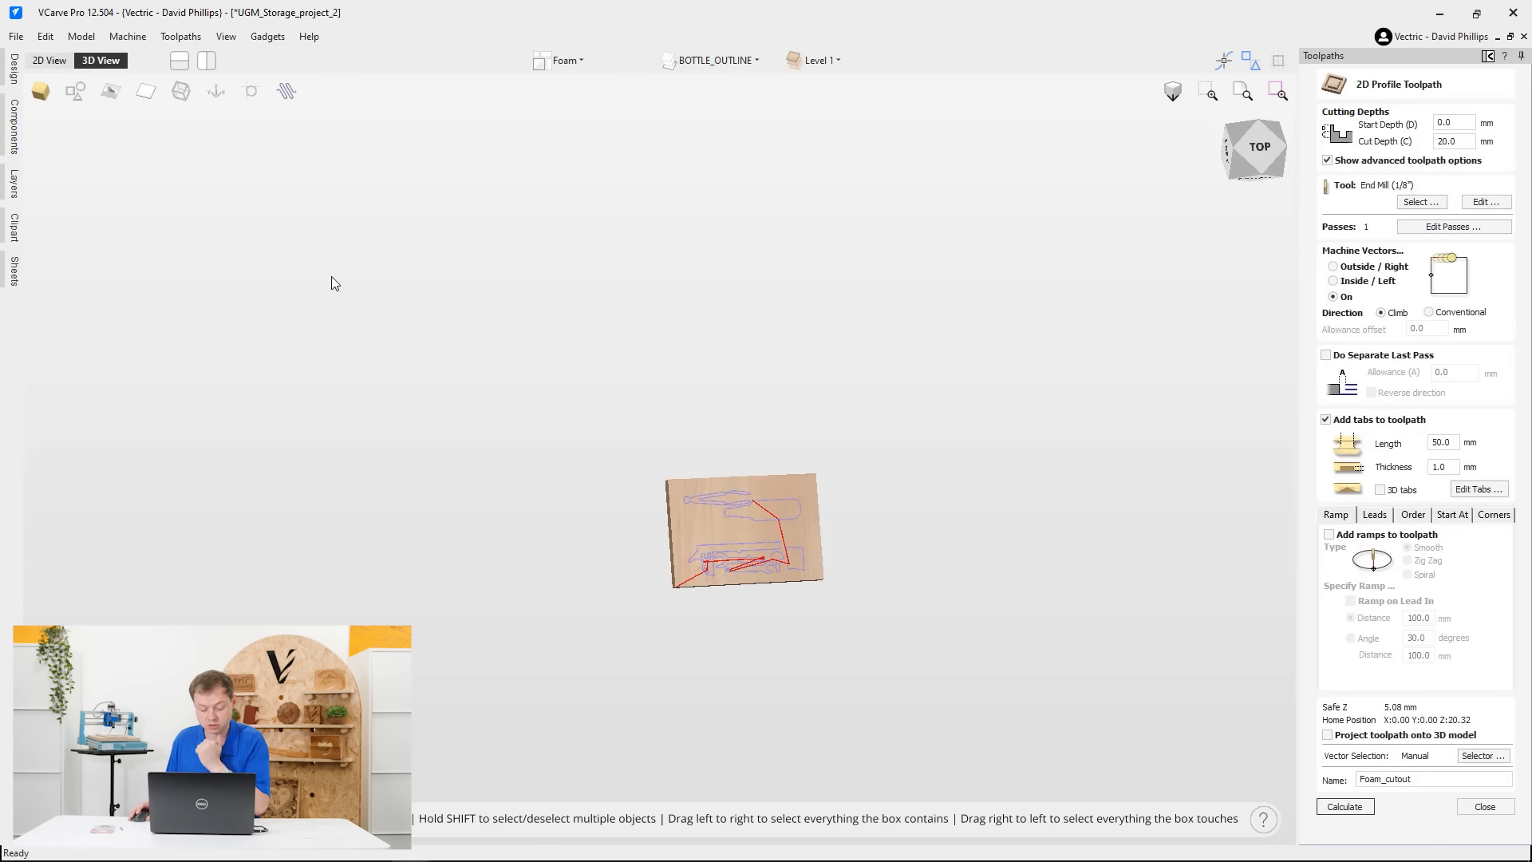
click(50, 60)
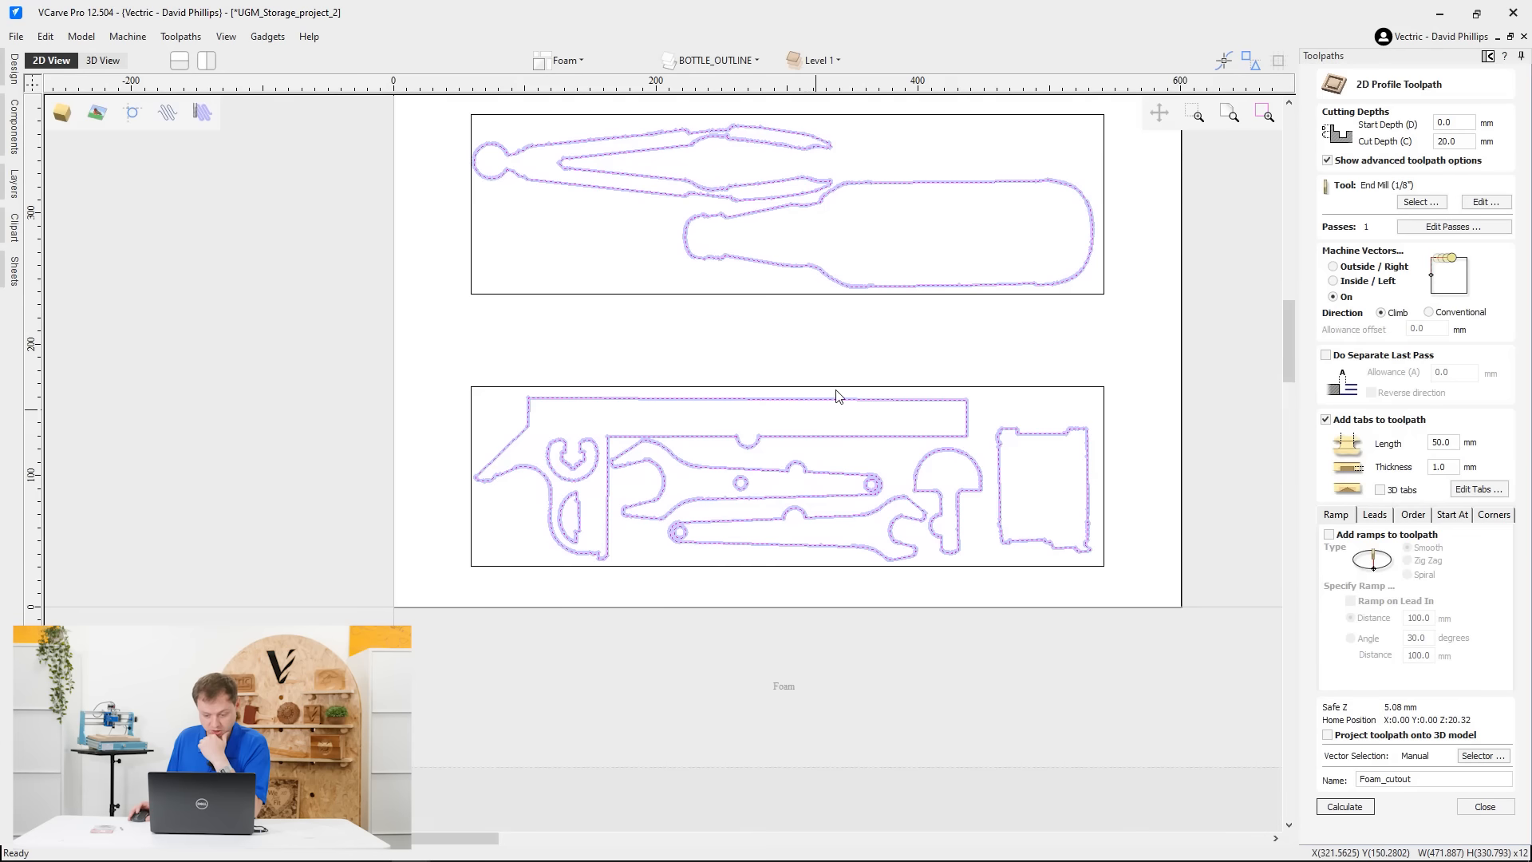
scroll(841, 399, up, 5)
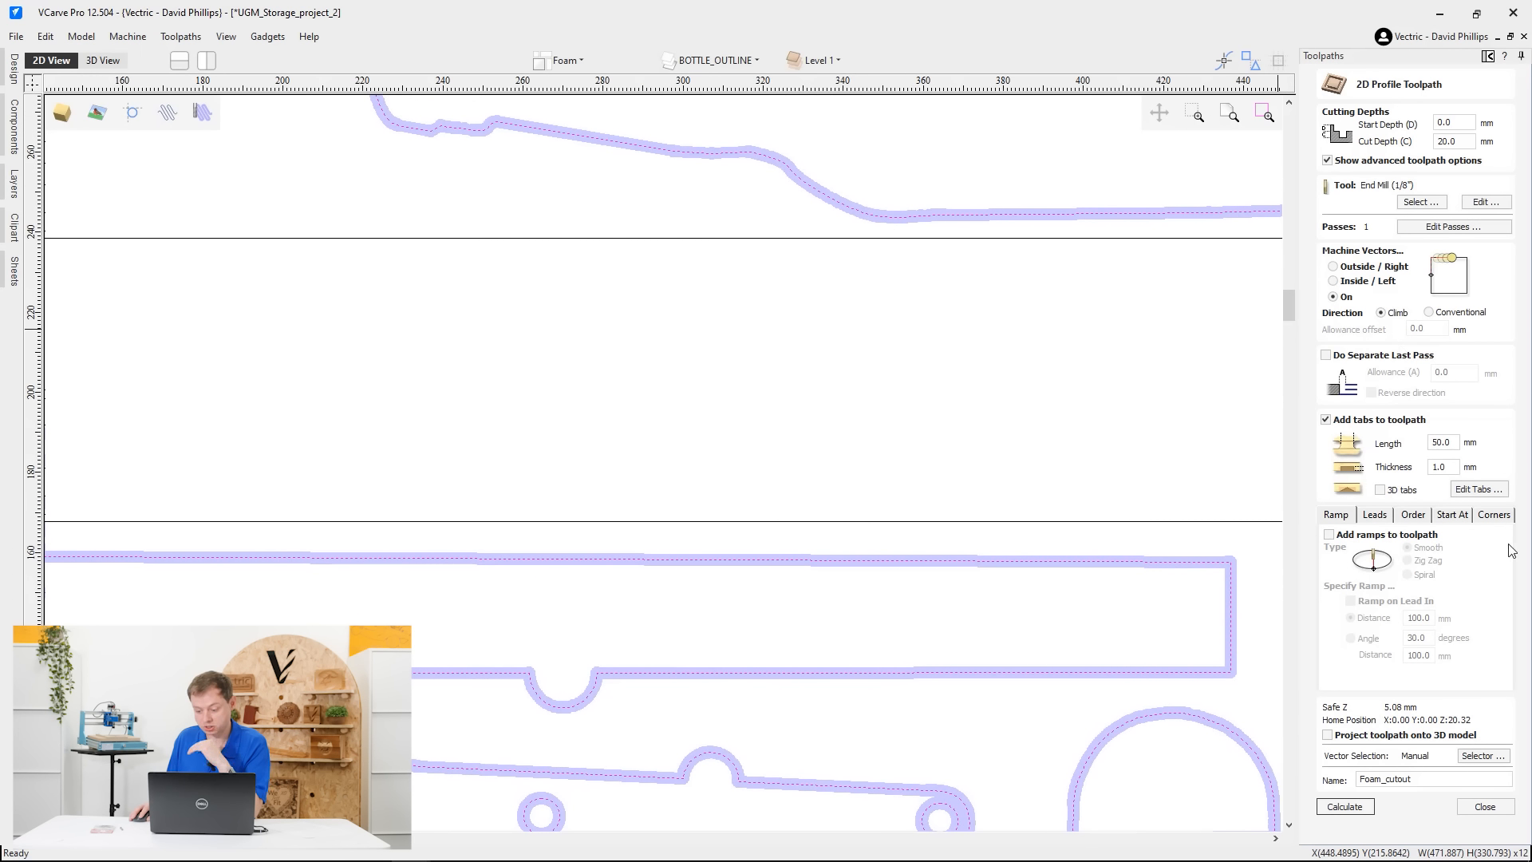
click(1427, 313)
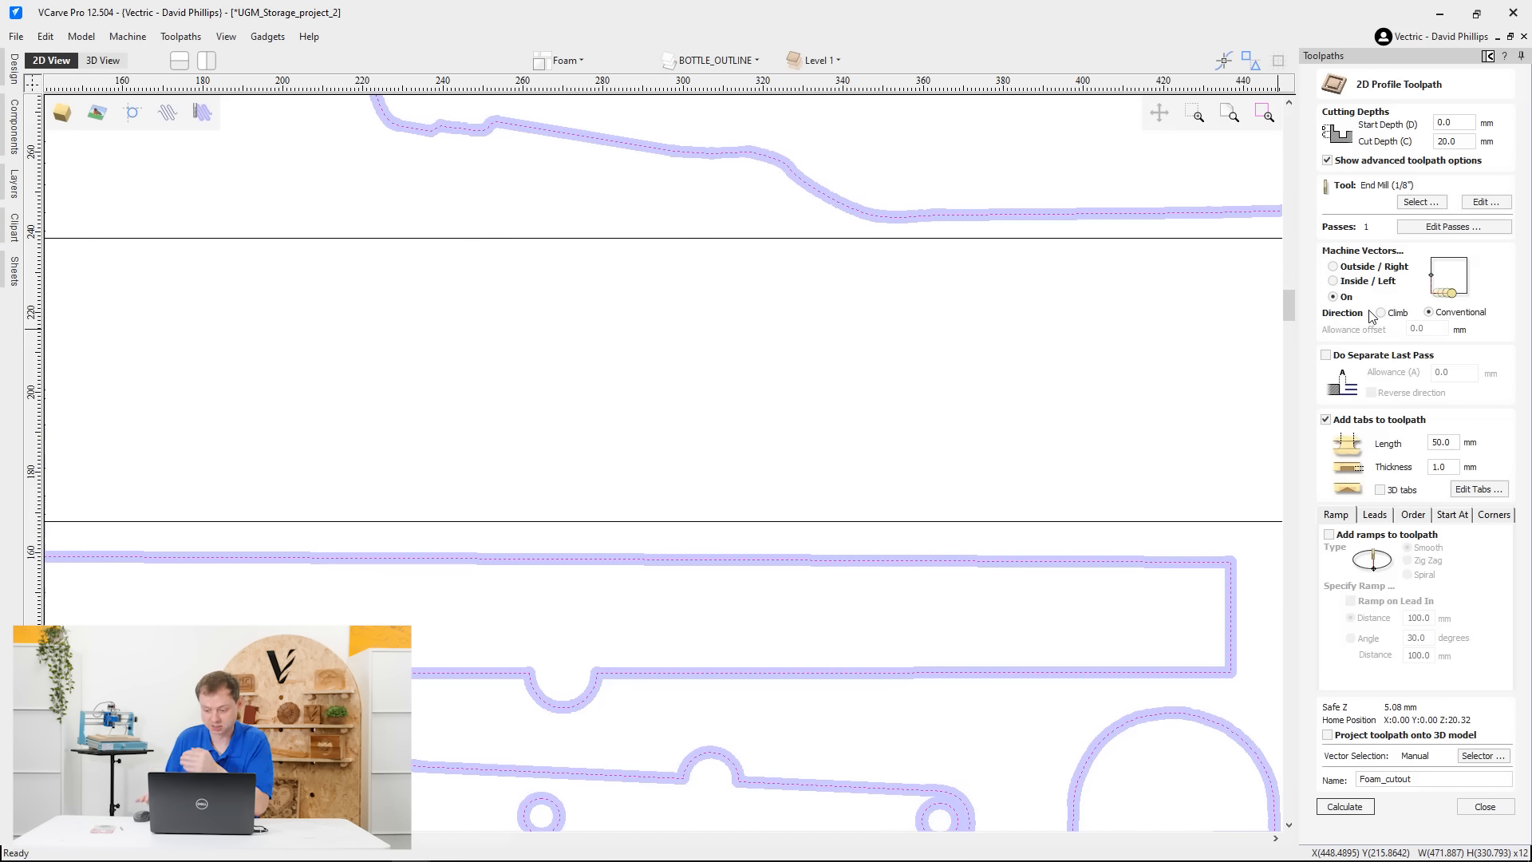
click(1372, 805)
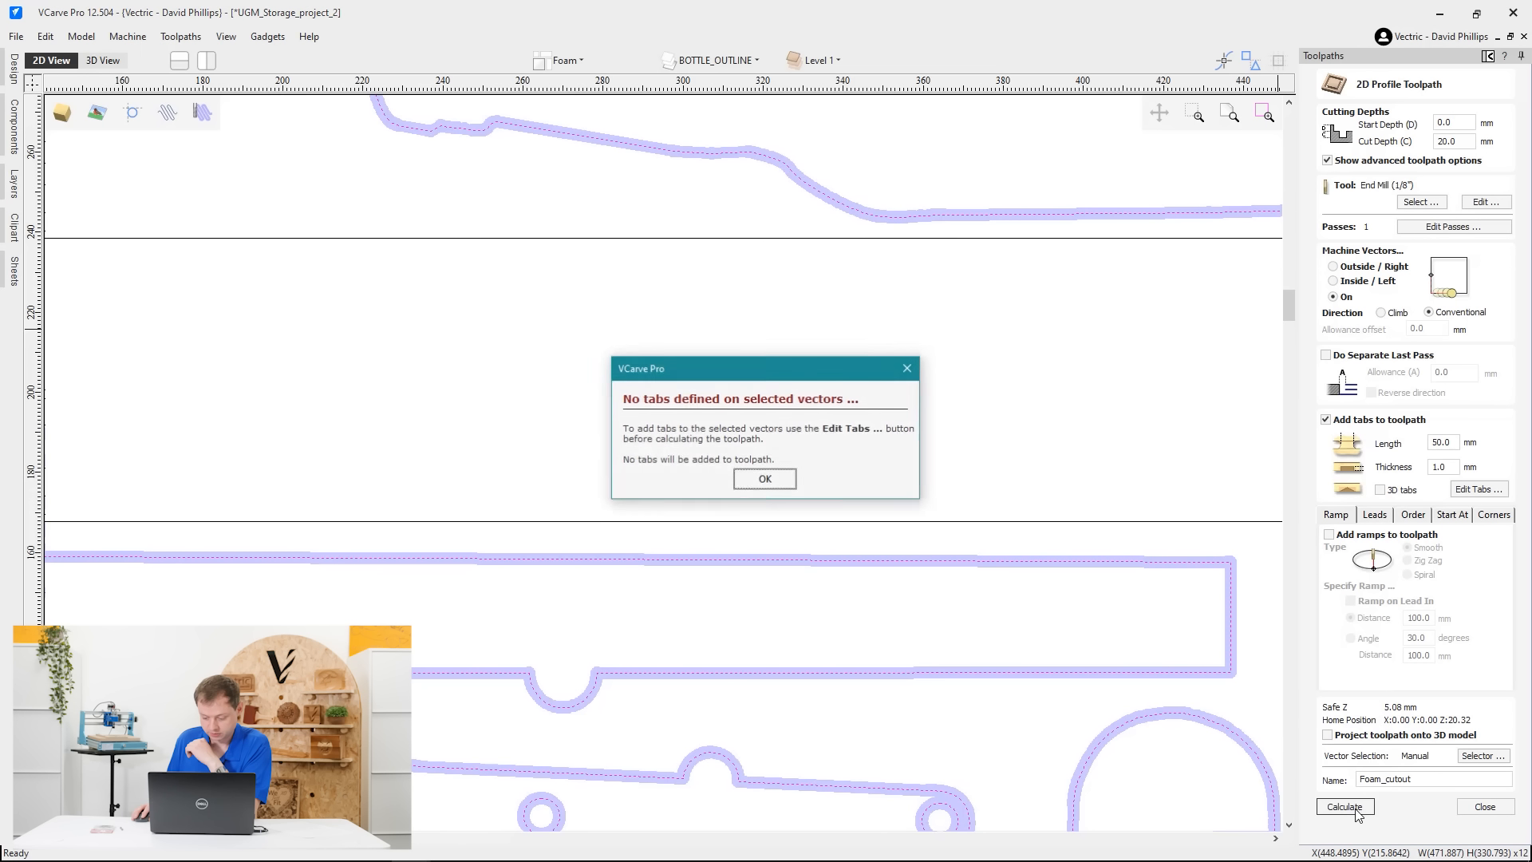
click(794, 478)
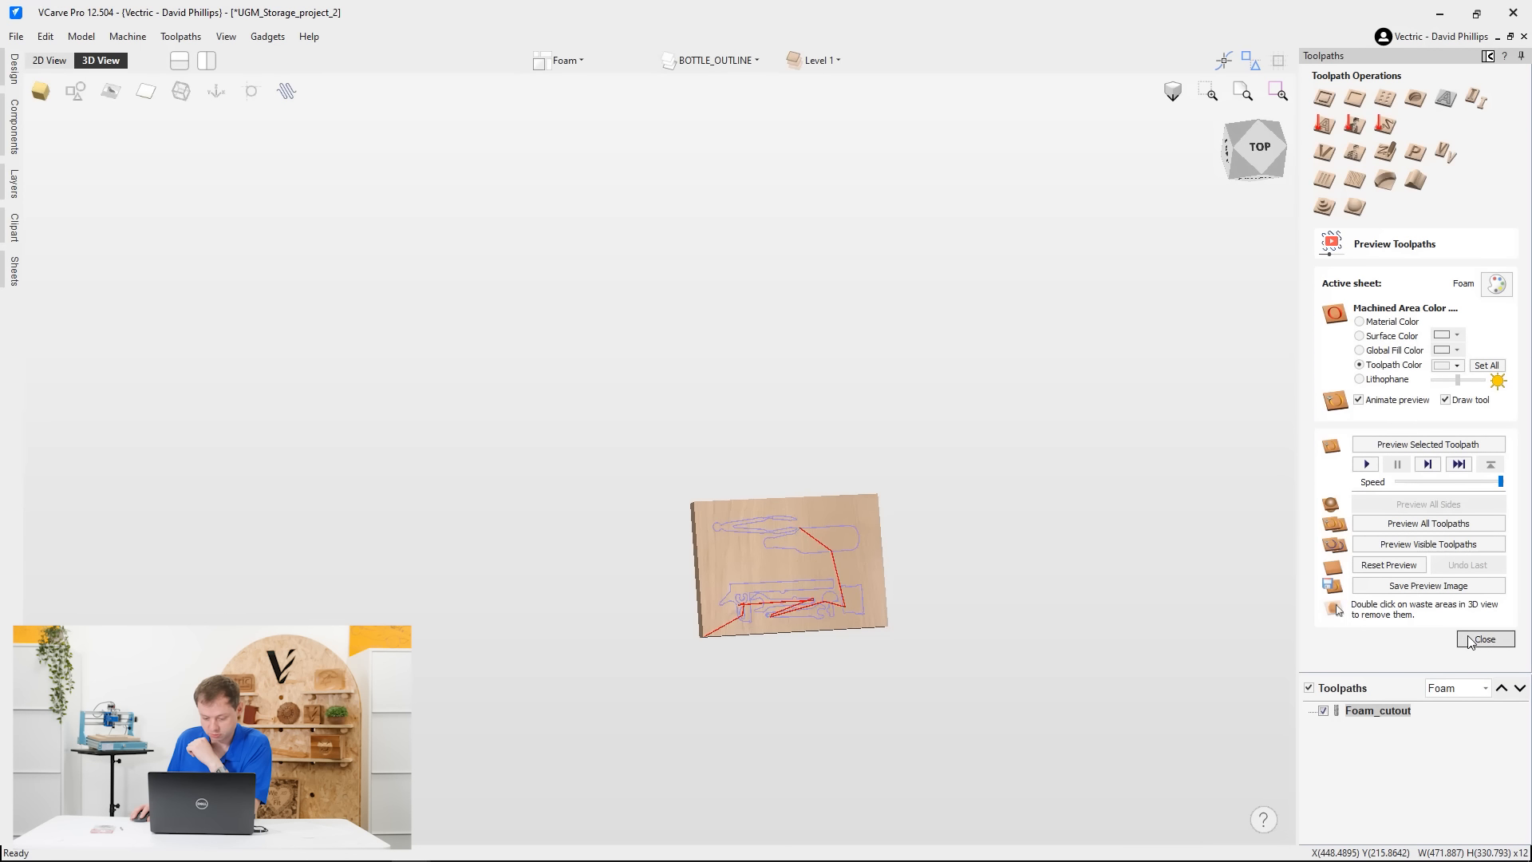
Change the Foam sheet's preview material from the wood texture to a solid black color
scroll(734, 521, up, 5)
scroll(724, 432, down, 2)
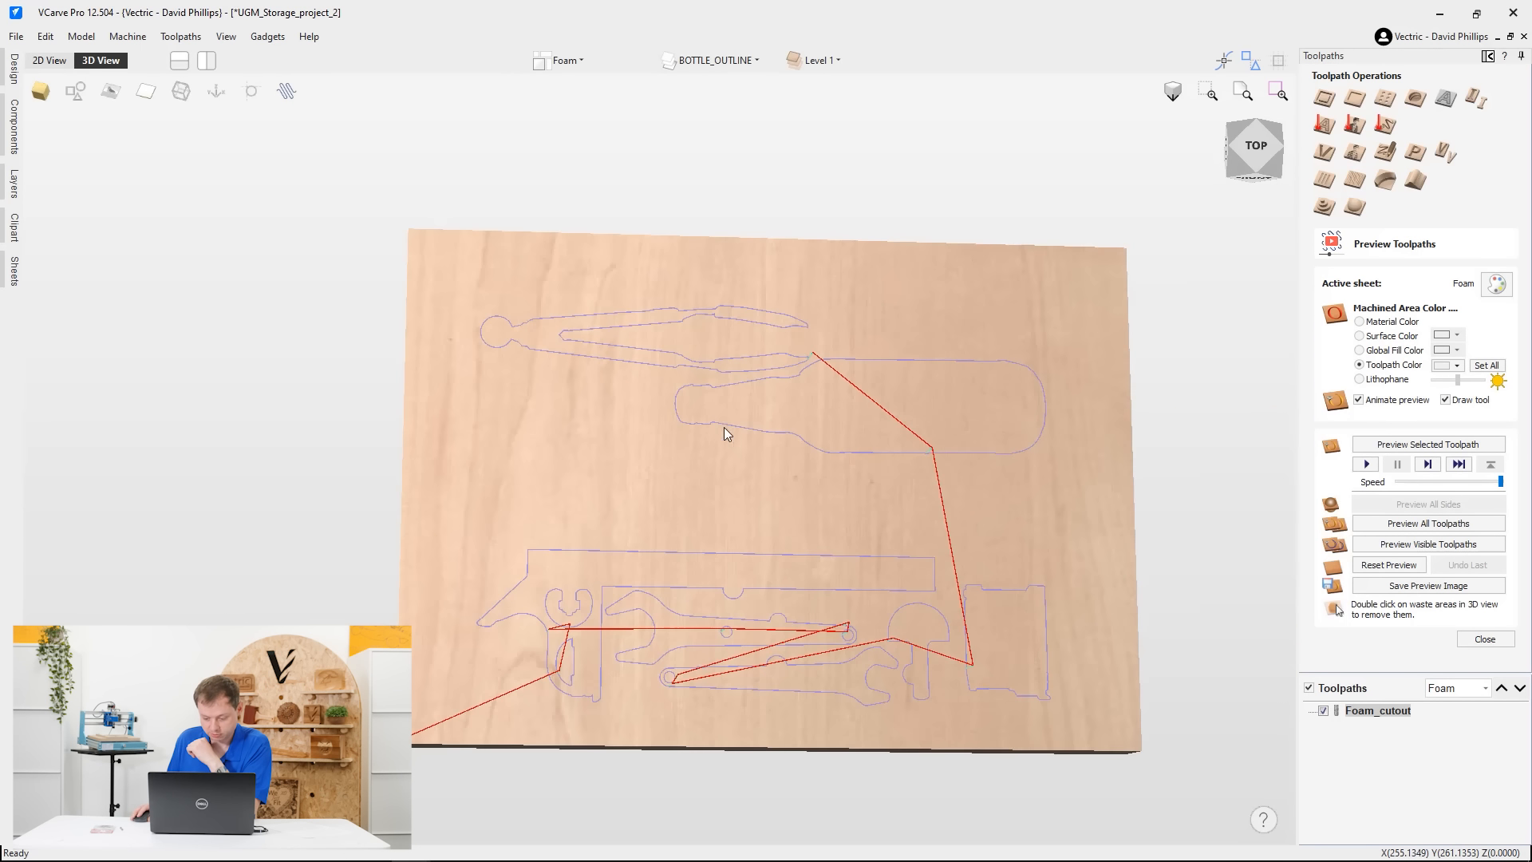
click(1496, 284)
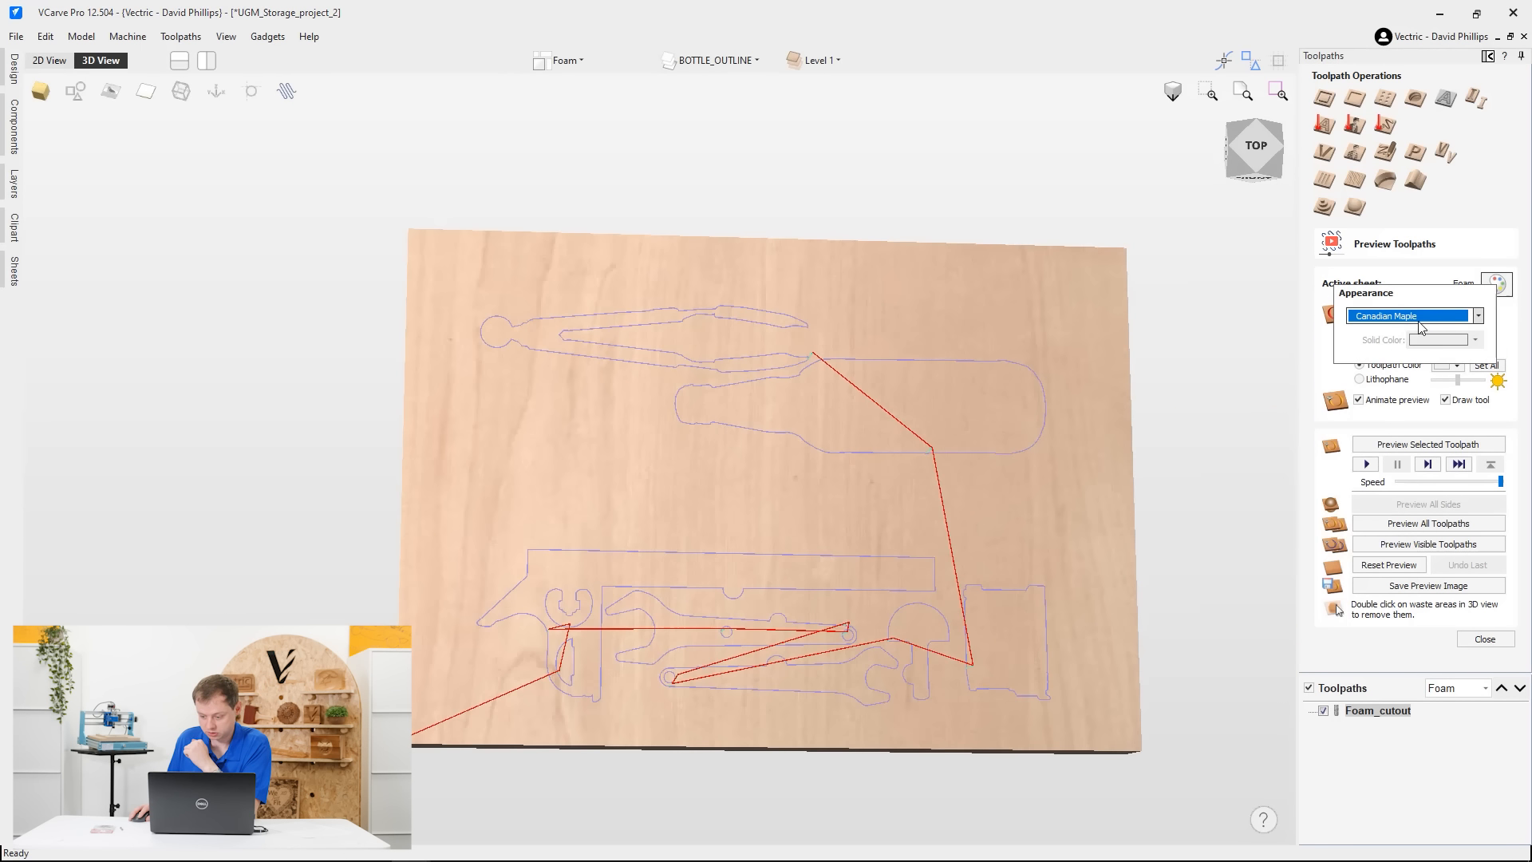
click(1419, 326)
scroll(1448, 335, up, 5)
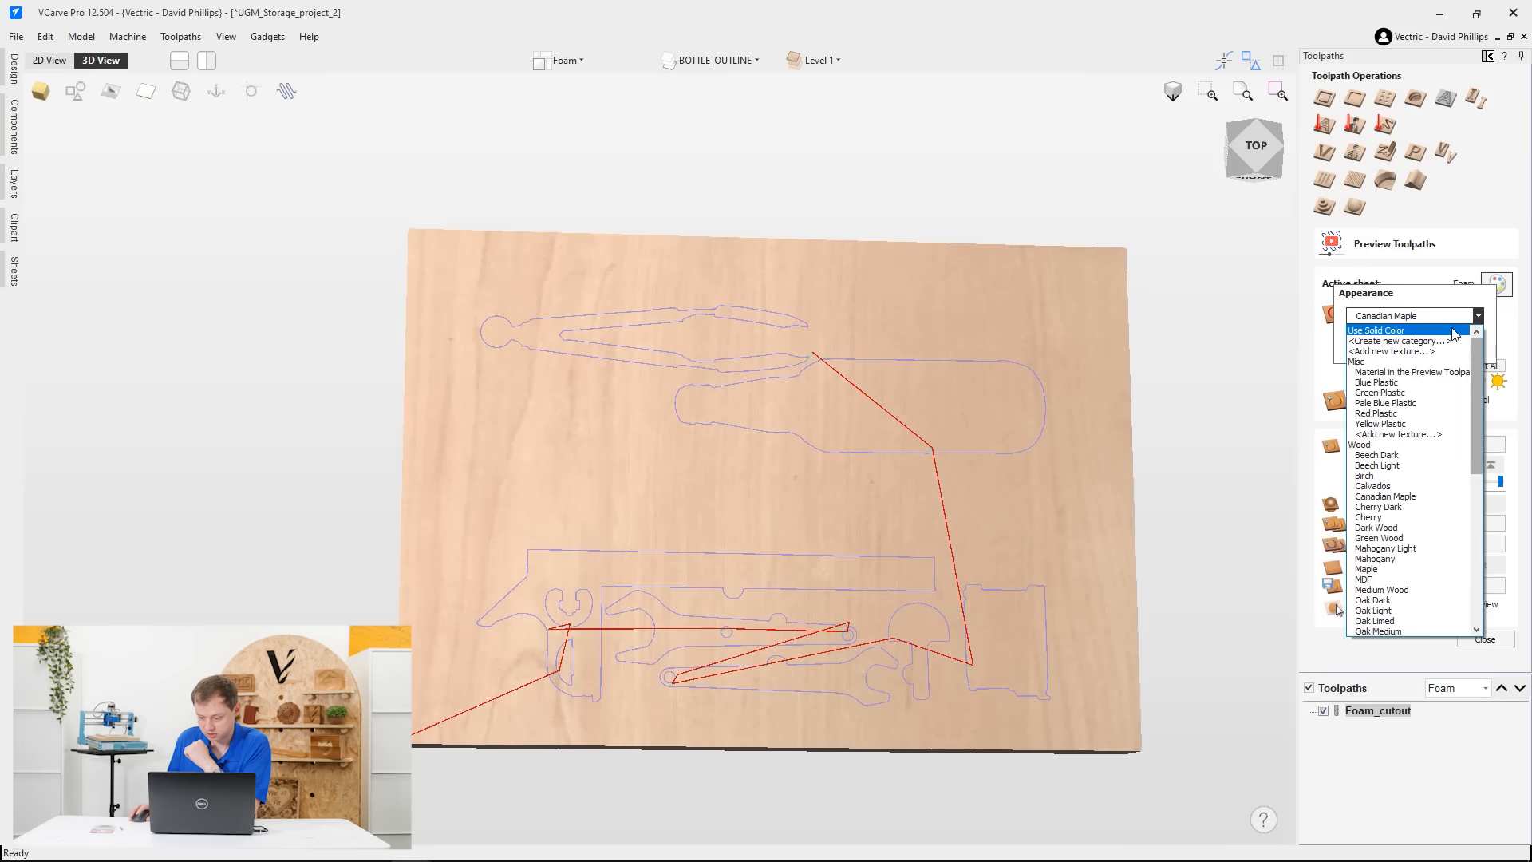
click(1452, 329)
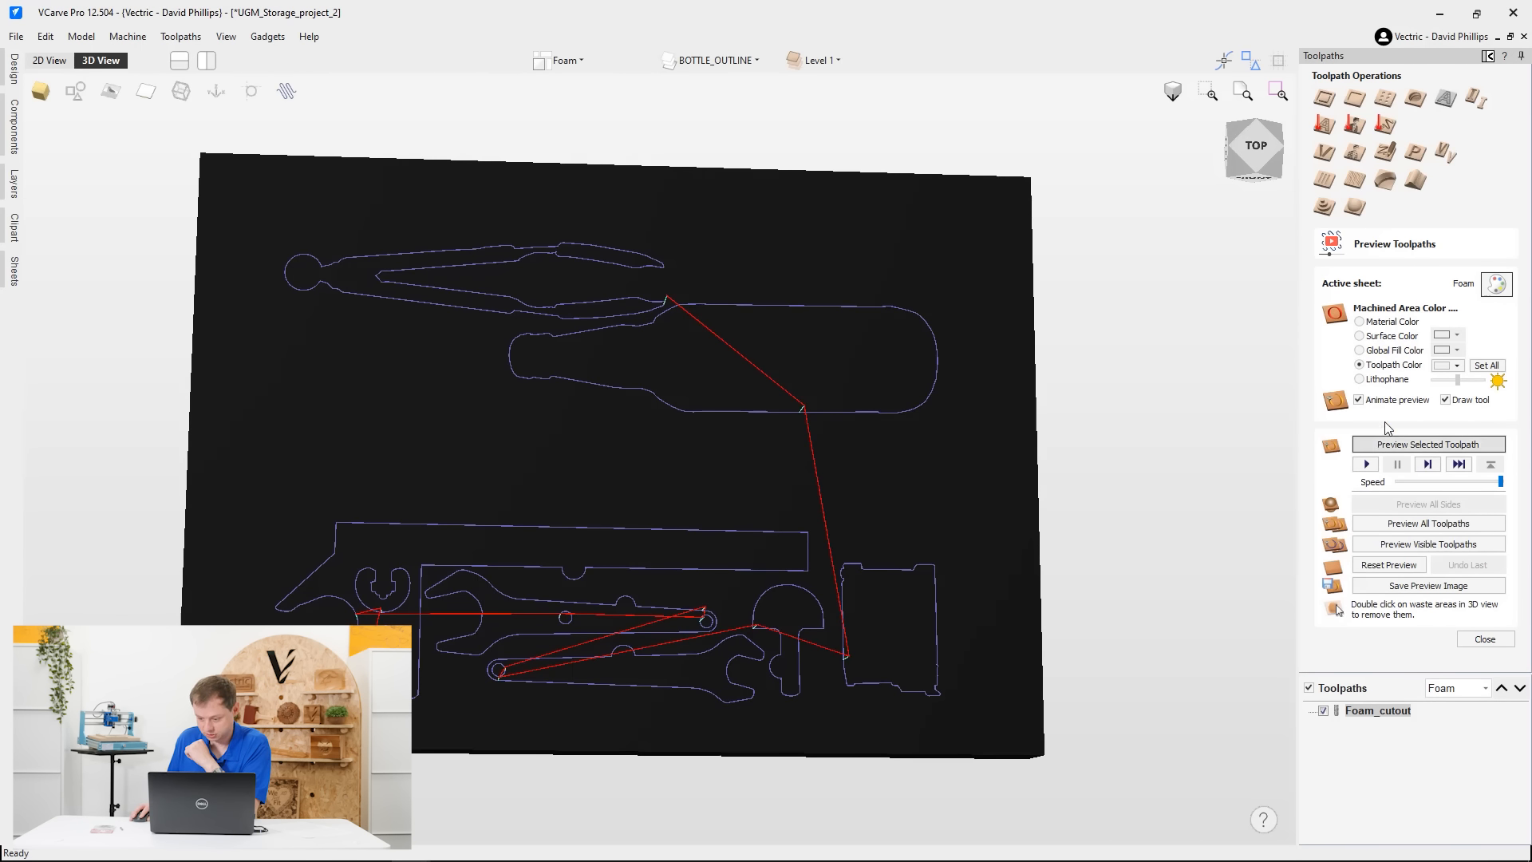
Set the preview's toolpath color to golden yellow and simulate the visible Foam_cutout toolpath
click(1452, 366)
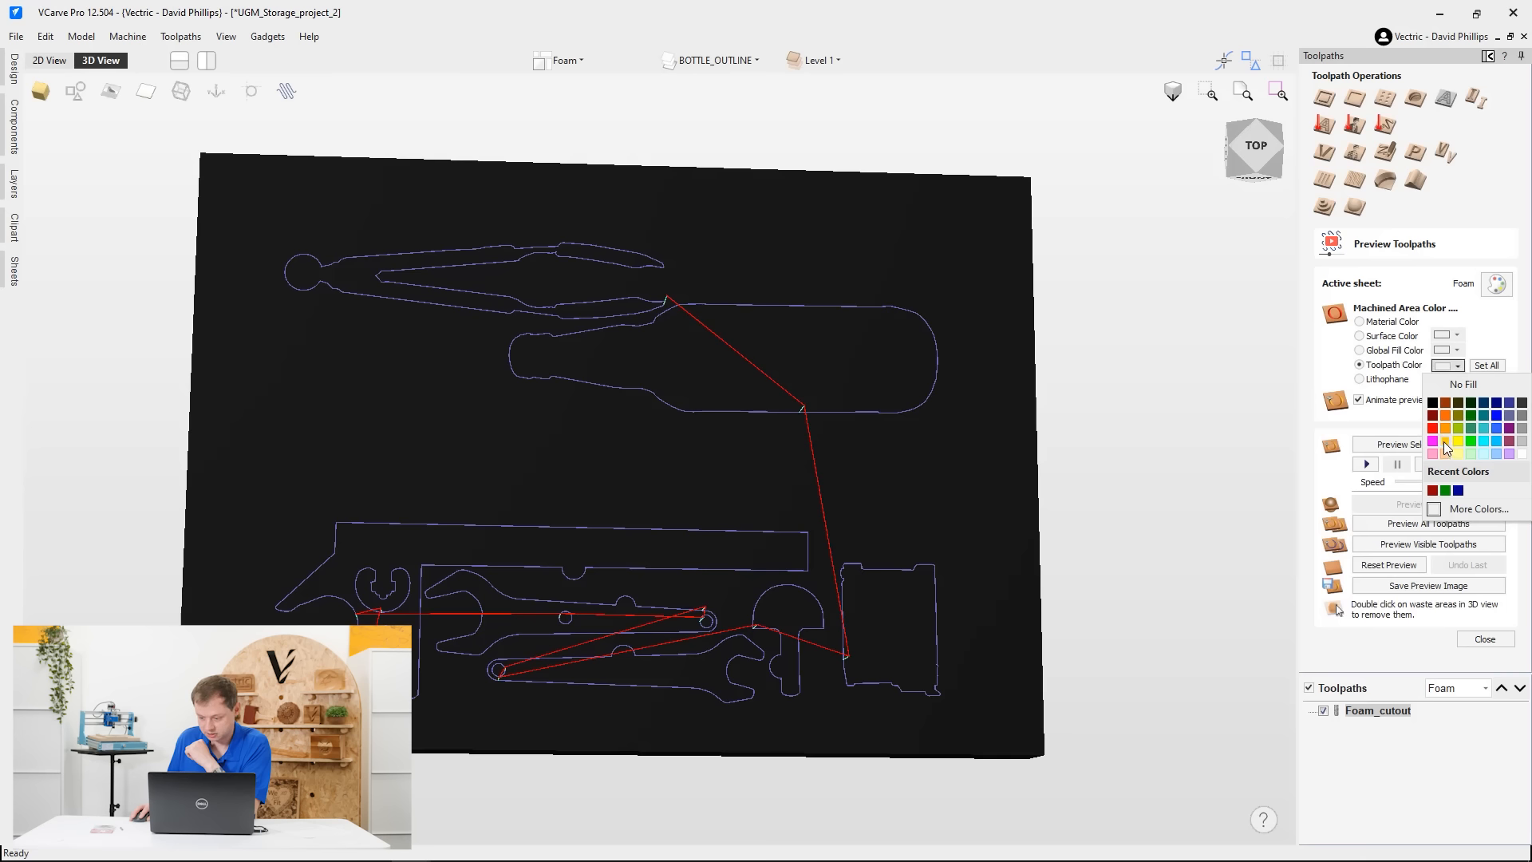
click(1493, 357)
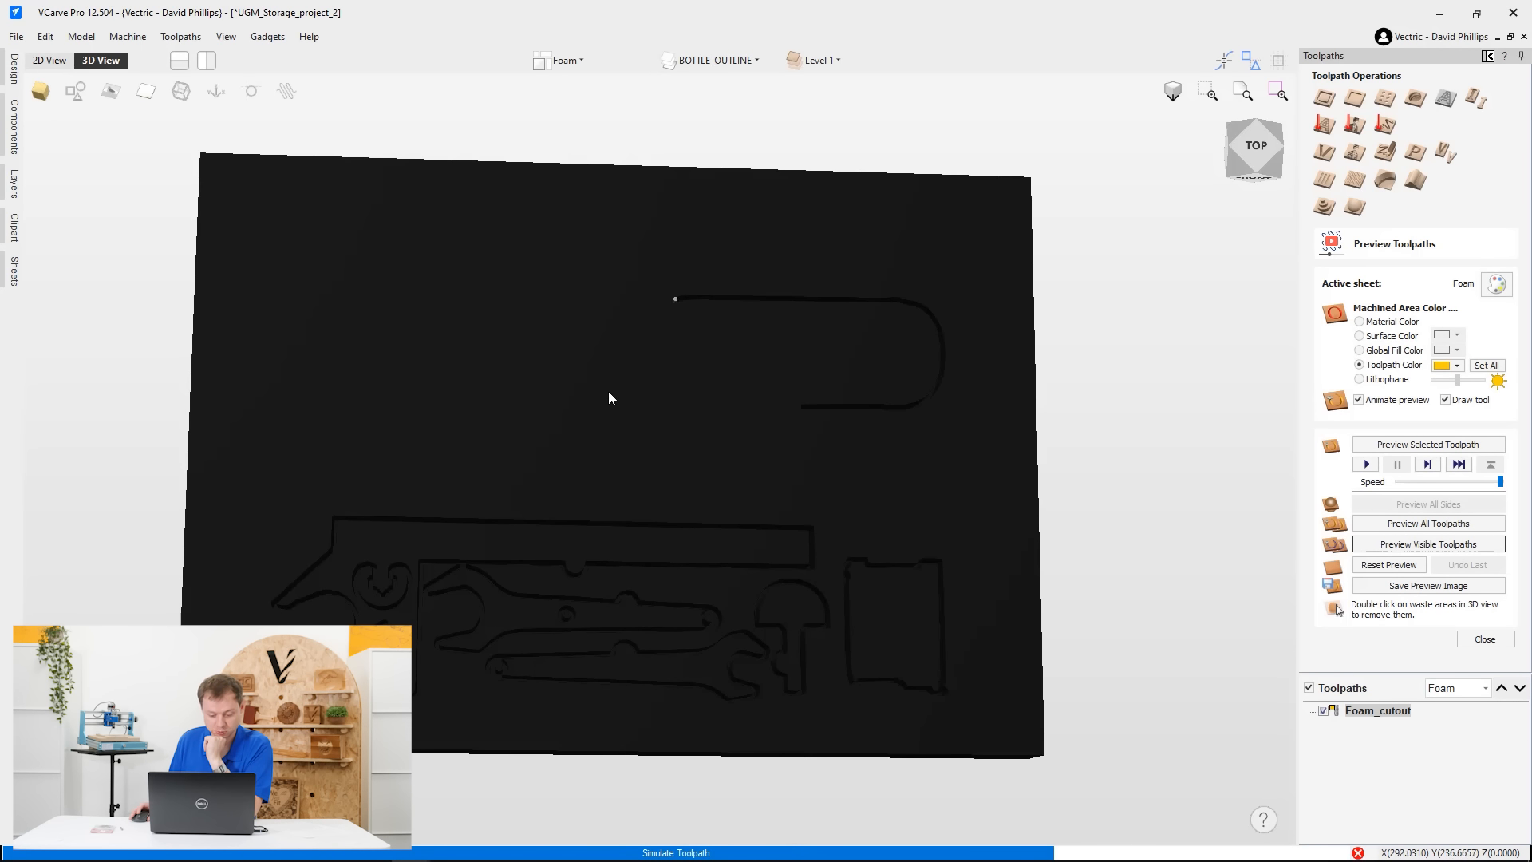
scroll(610, 397, up, 2)
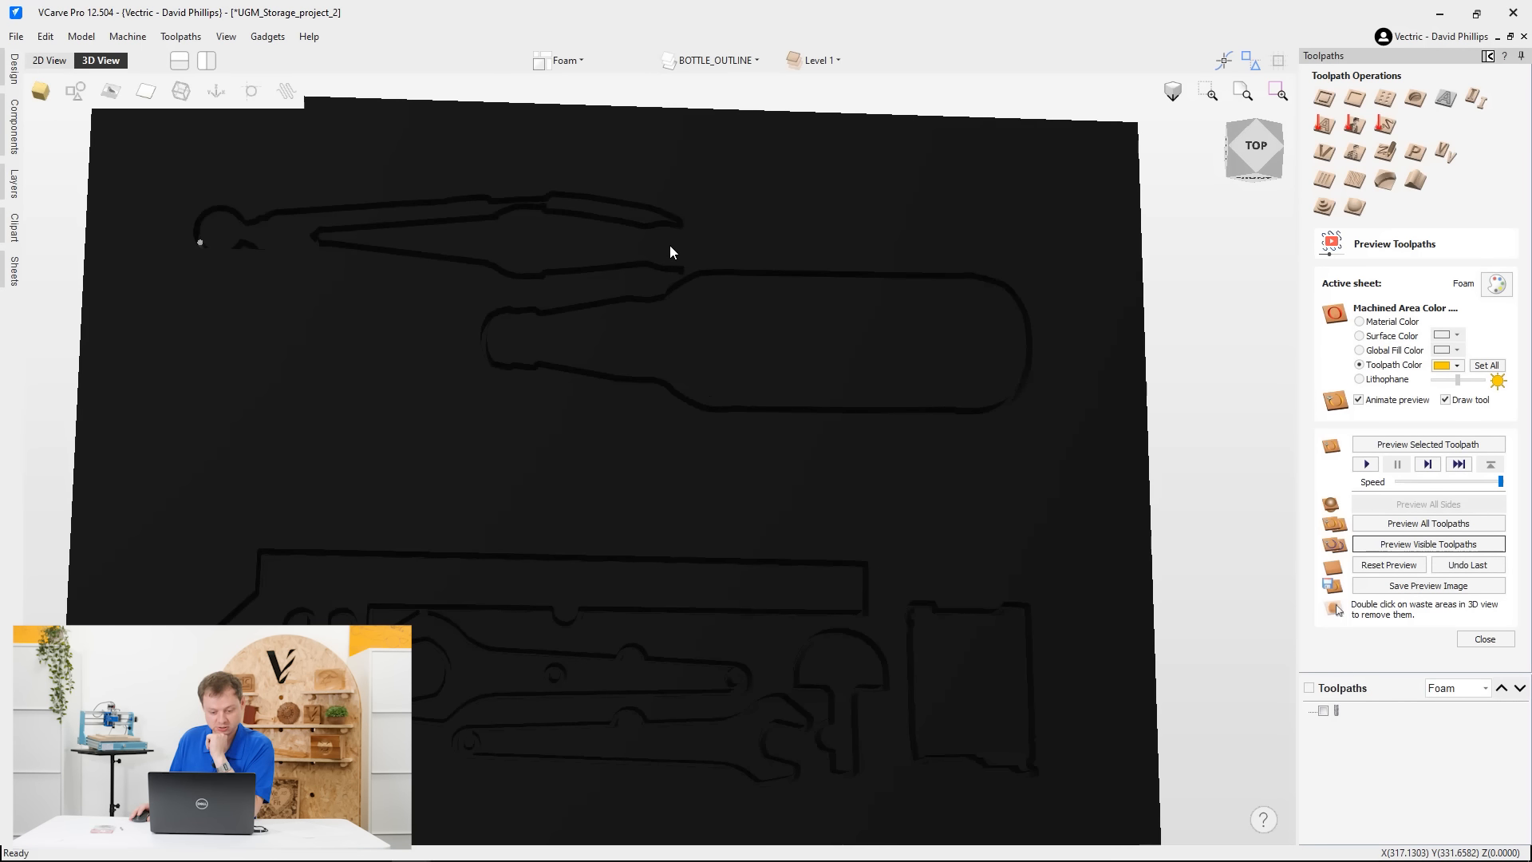
mouse_move(536, 313)
mouse_down()
mouse_move(571, 389)
mouse_move(492, 280)
mouse_move(629, 460)
mouse_move(606, 484)
mouse_up()
Select both rectangular insert outlines in the 2D view and close the toolpath preview
click(58, 63)
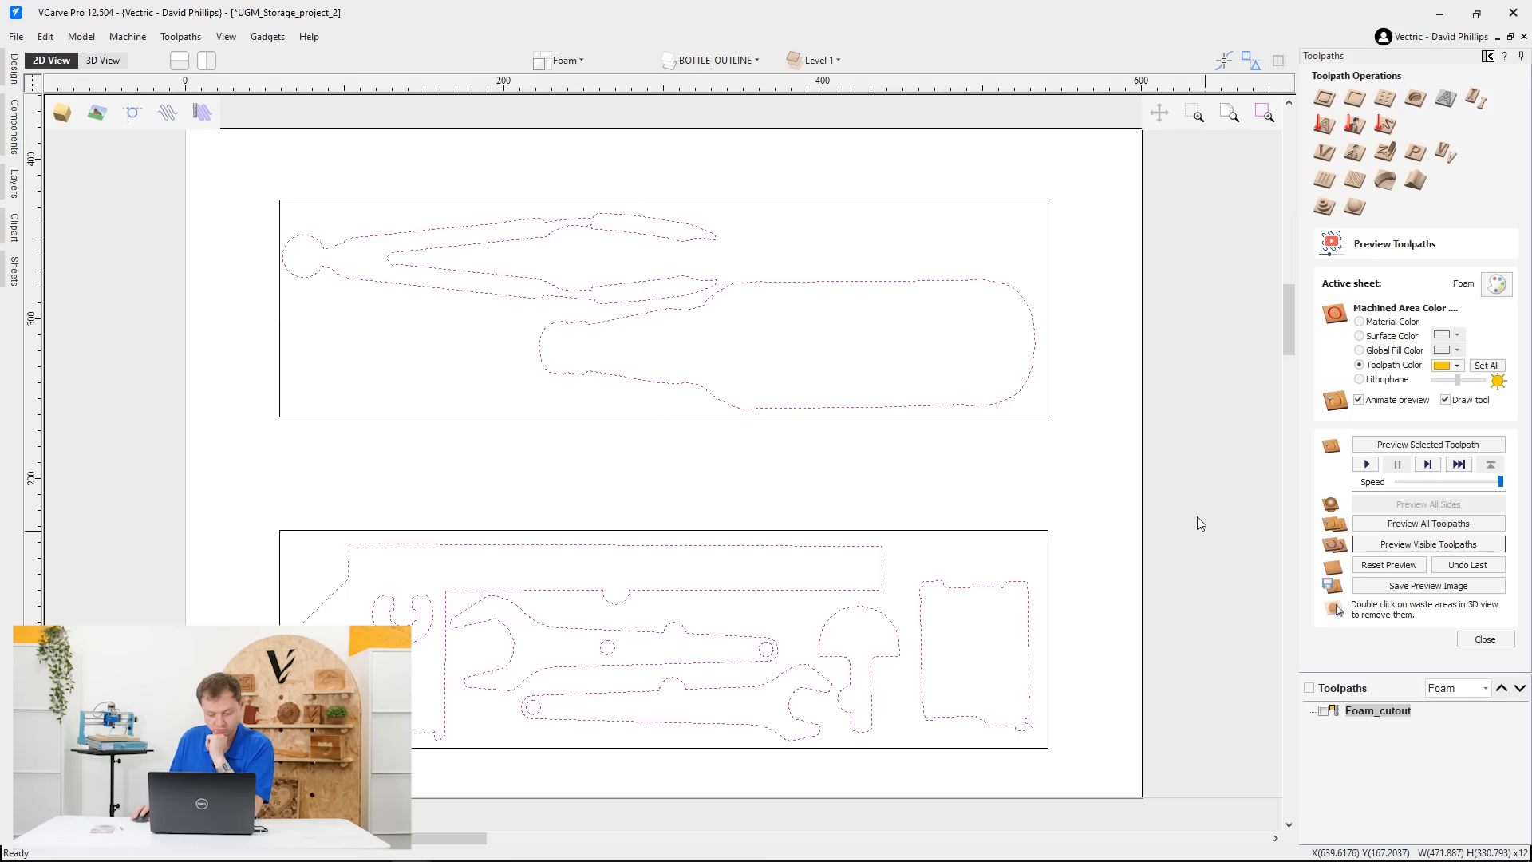
click(1048, 417)
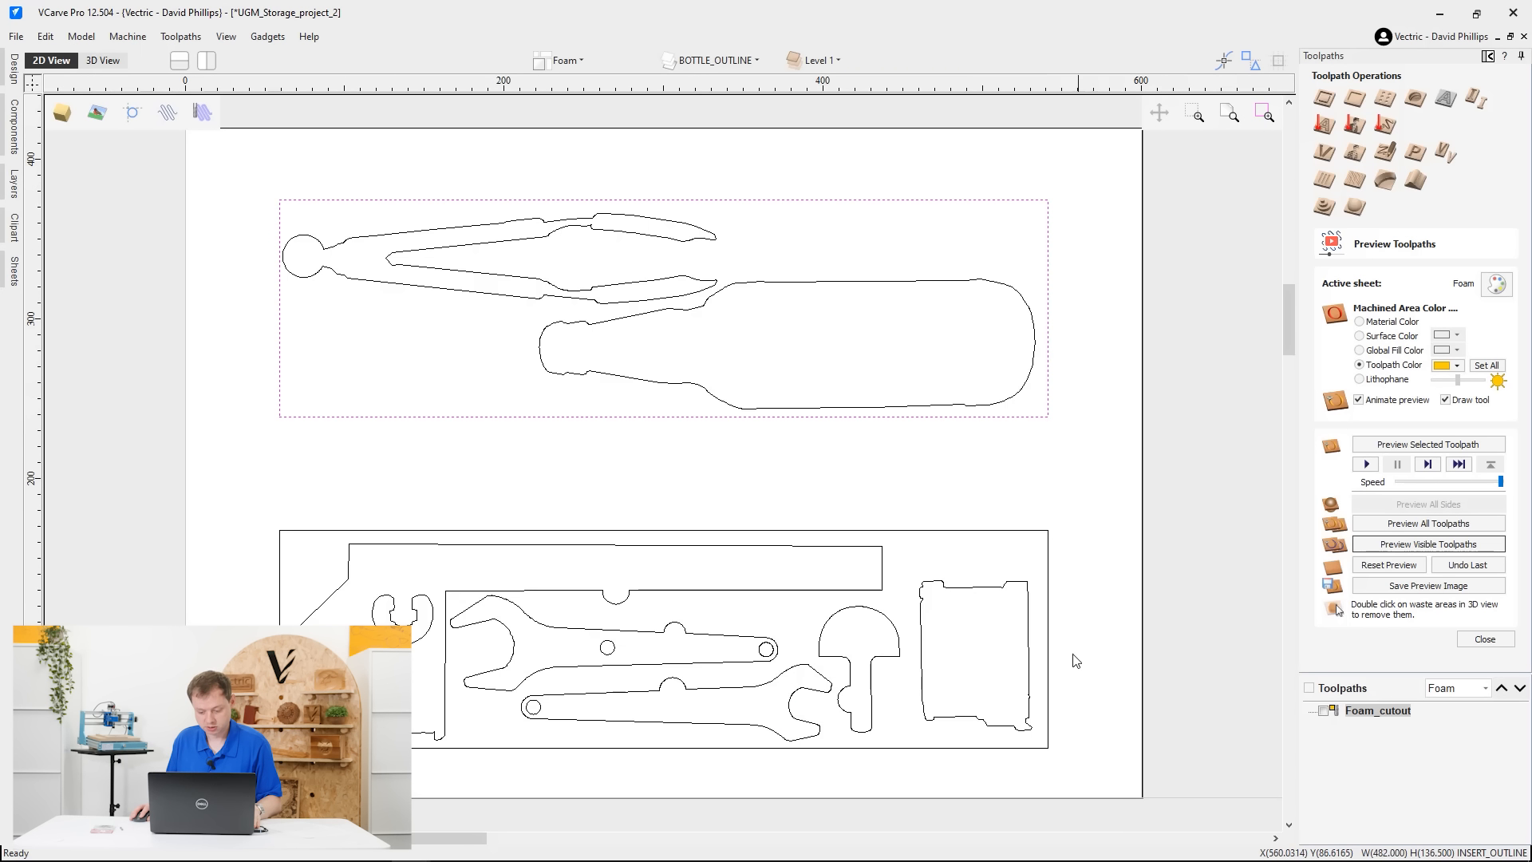
shift+click(1048, 638)
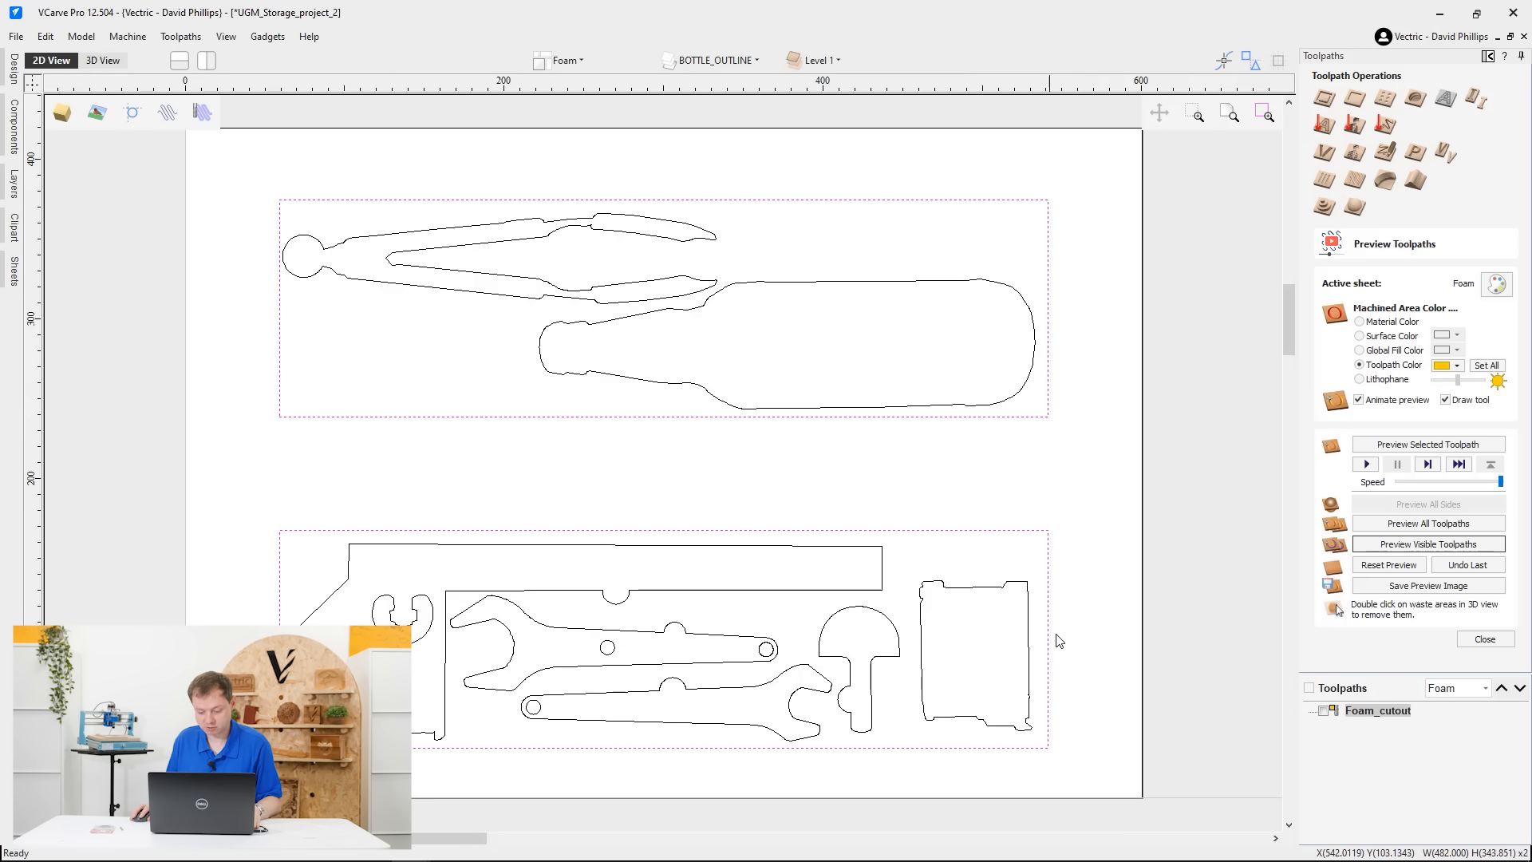
click(1482, 640)
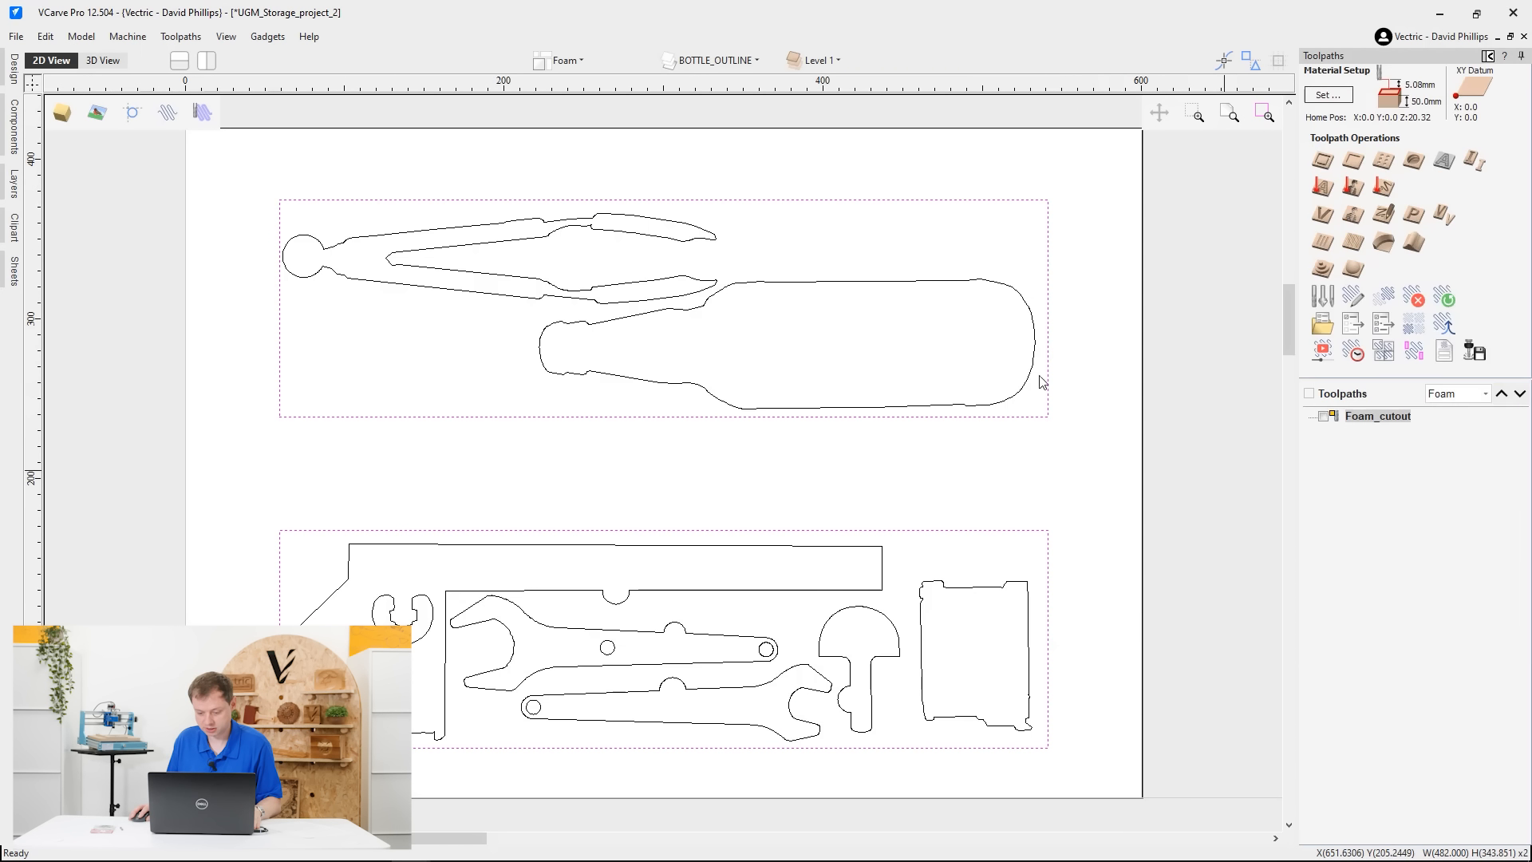
Create and calculate a profile toolpath for the two insert outlines, cutting 50 mm deep in a single pass
click(1332, 160)
double_click(1462, 140)
text(50)
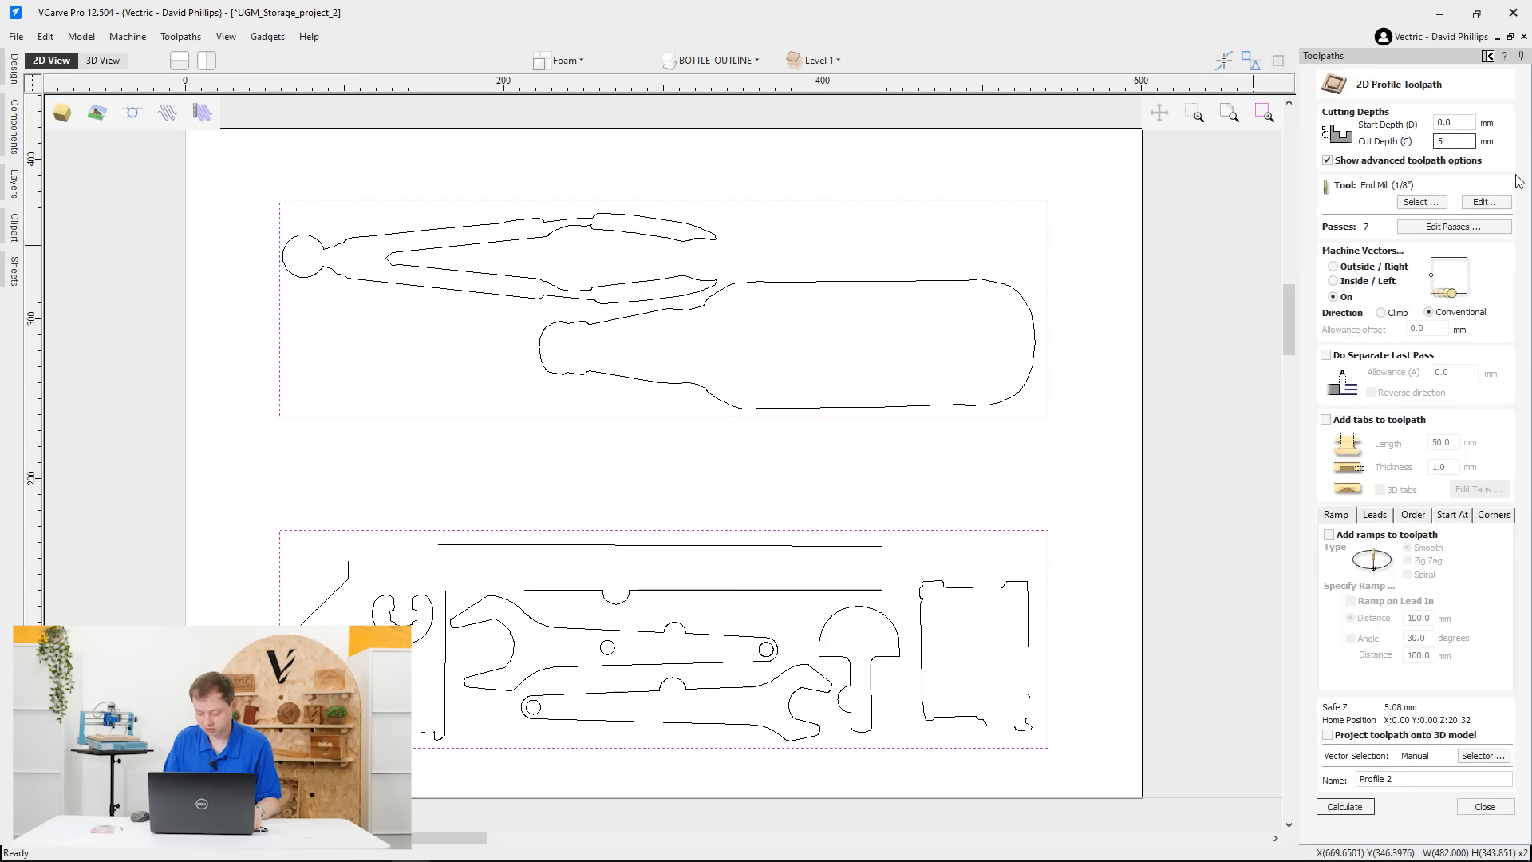
click(1448, 226)
click(805, 402)
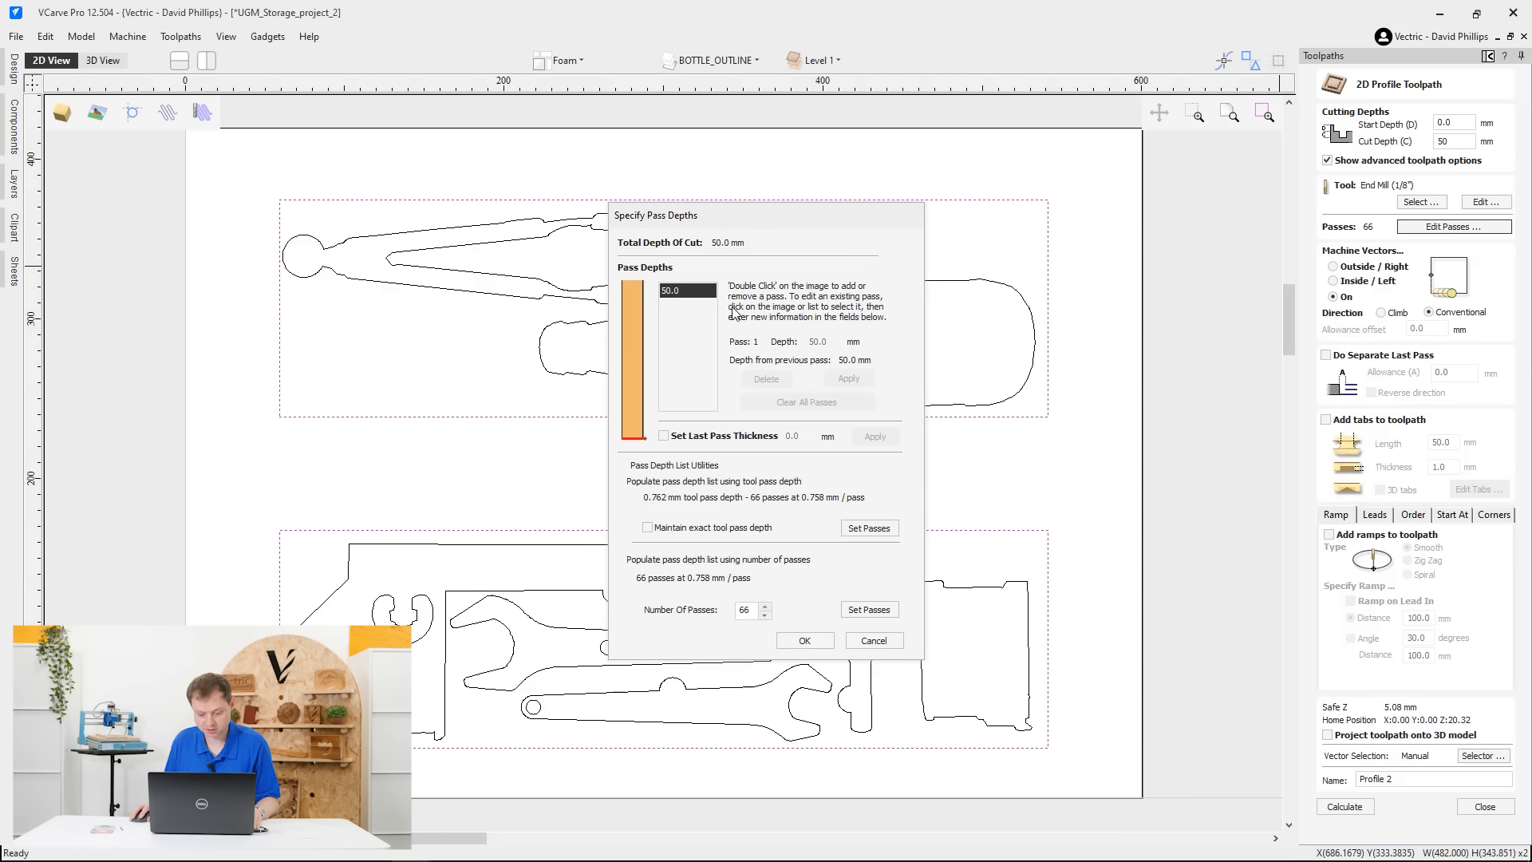
click(803, 641)
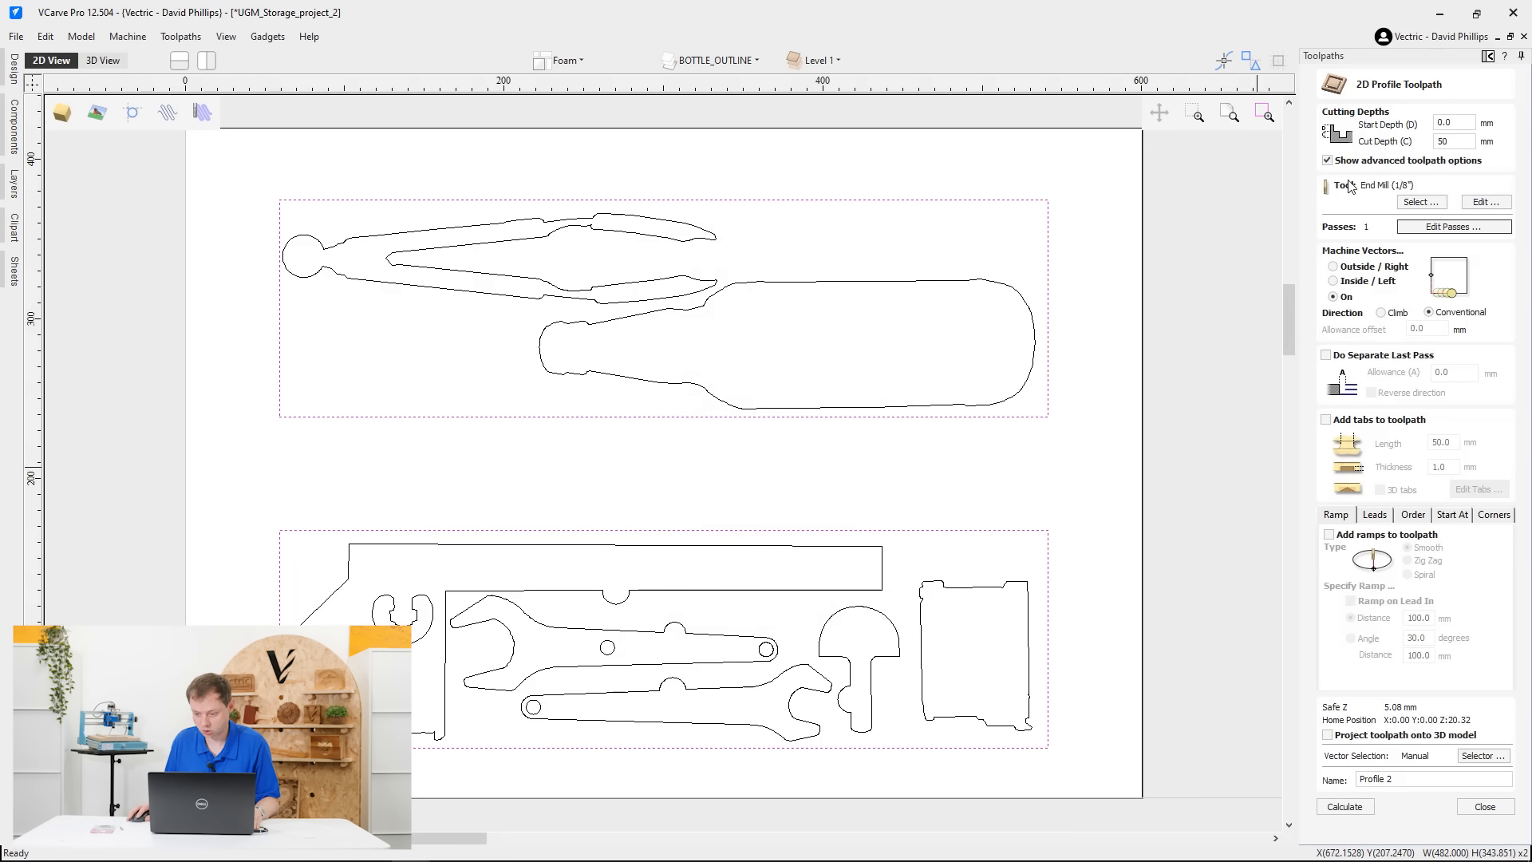
click(1356, 806)
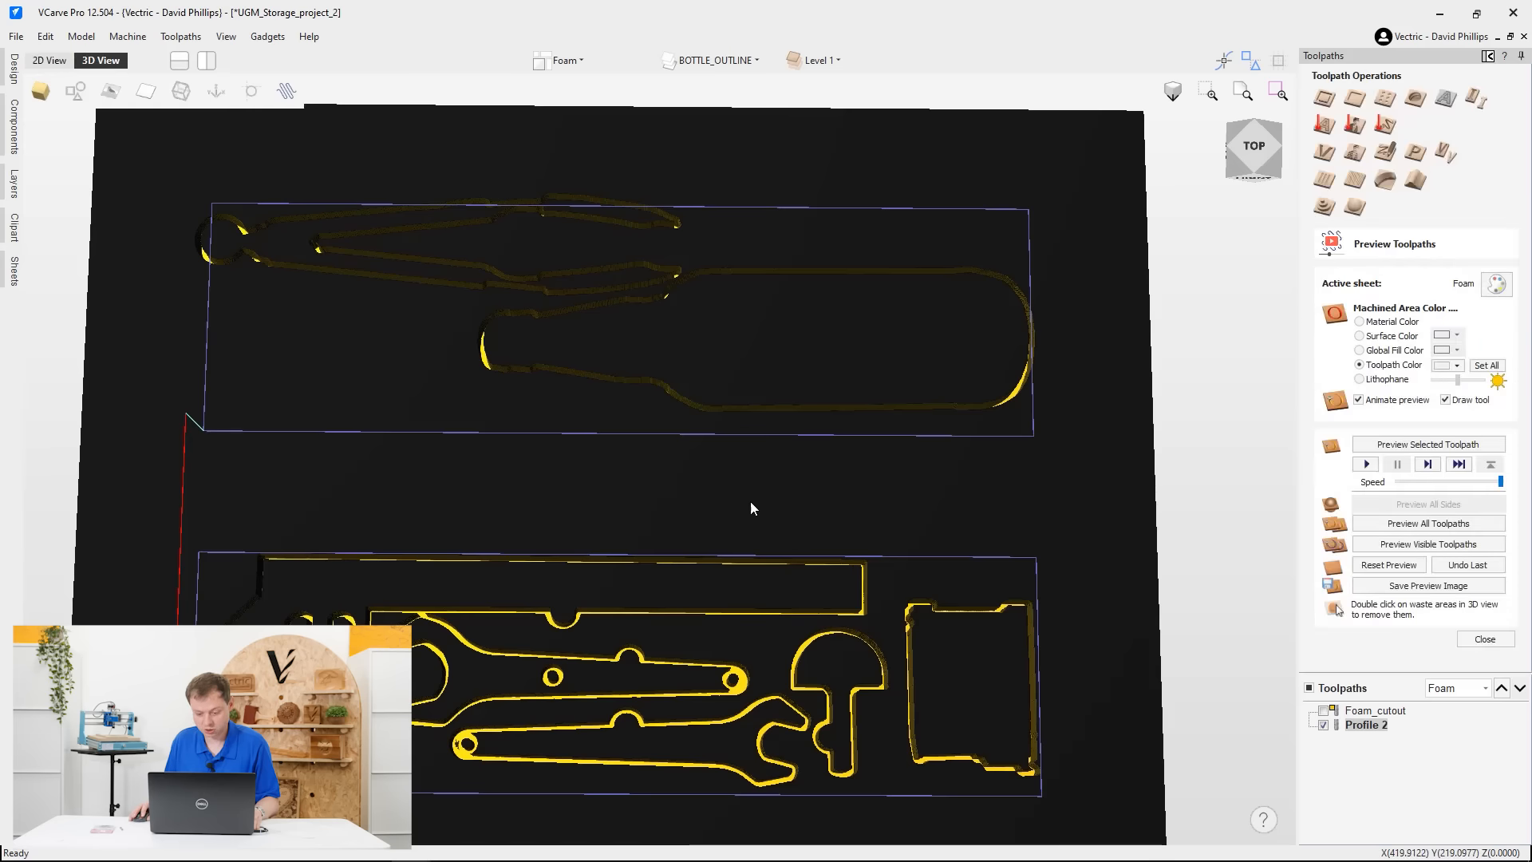
Make the Foam_cutout toolpath visible alongside Profile 2 and simulate all visible toolpaths
drag(725, 536, 822, 541)
click(1485, 638)
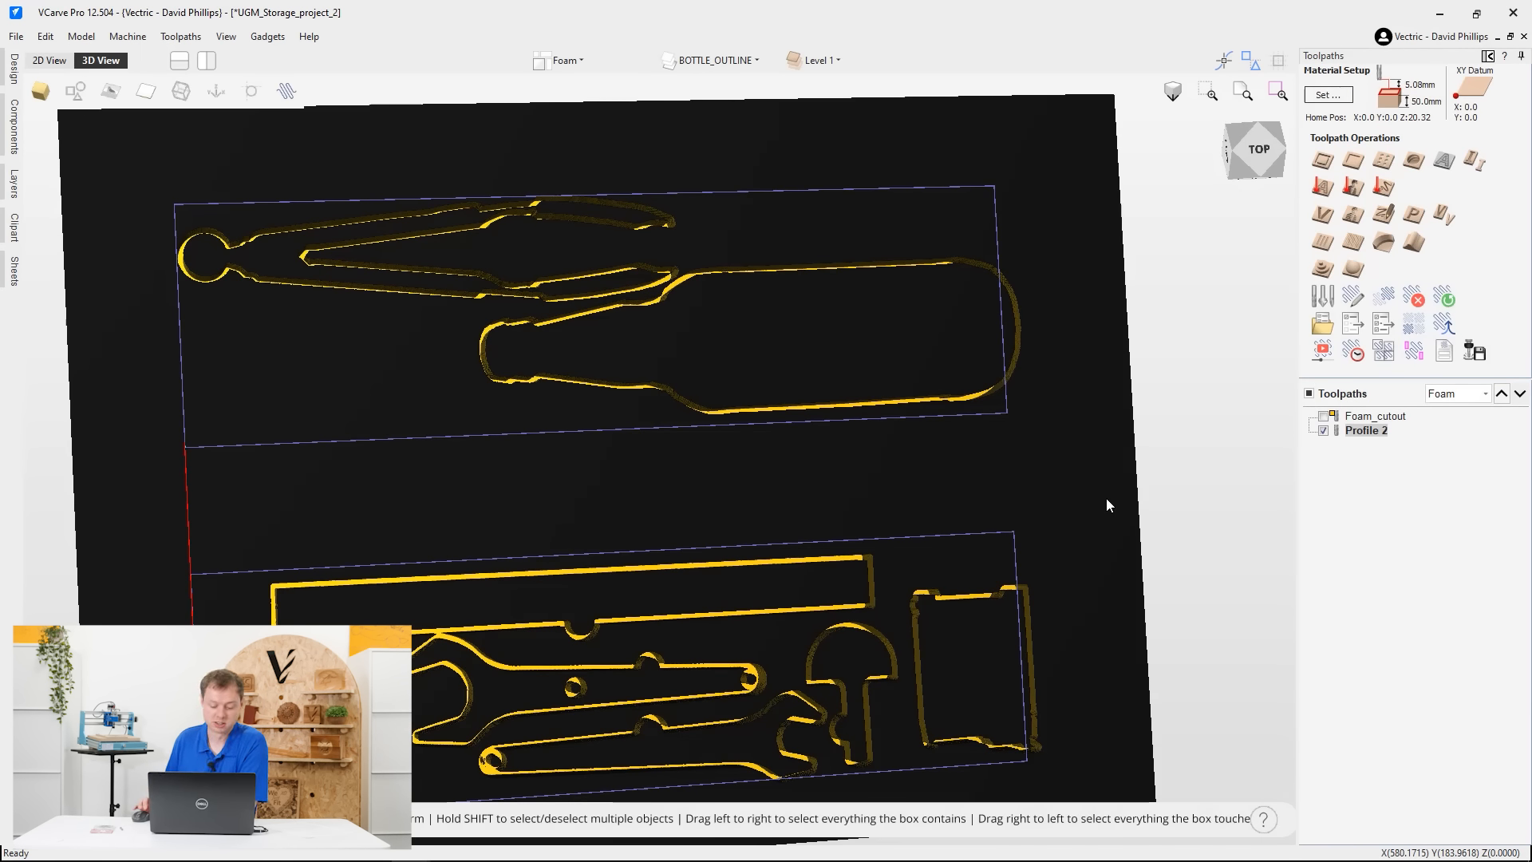
scroll(561, 412, down, 3)
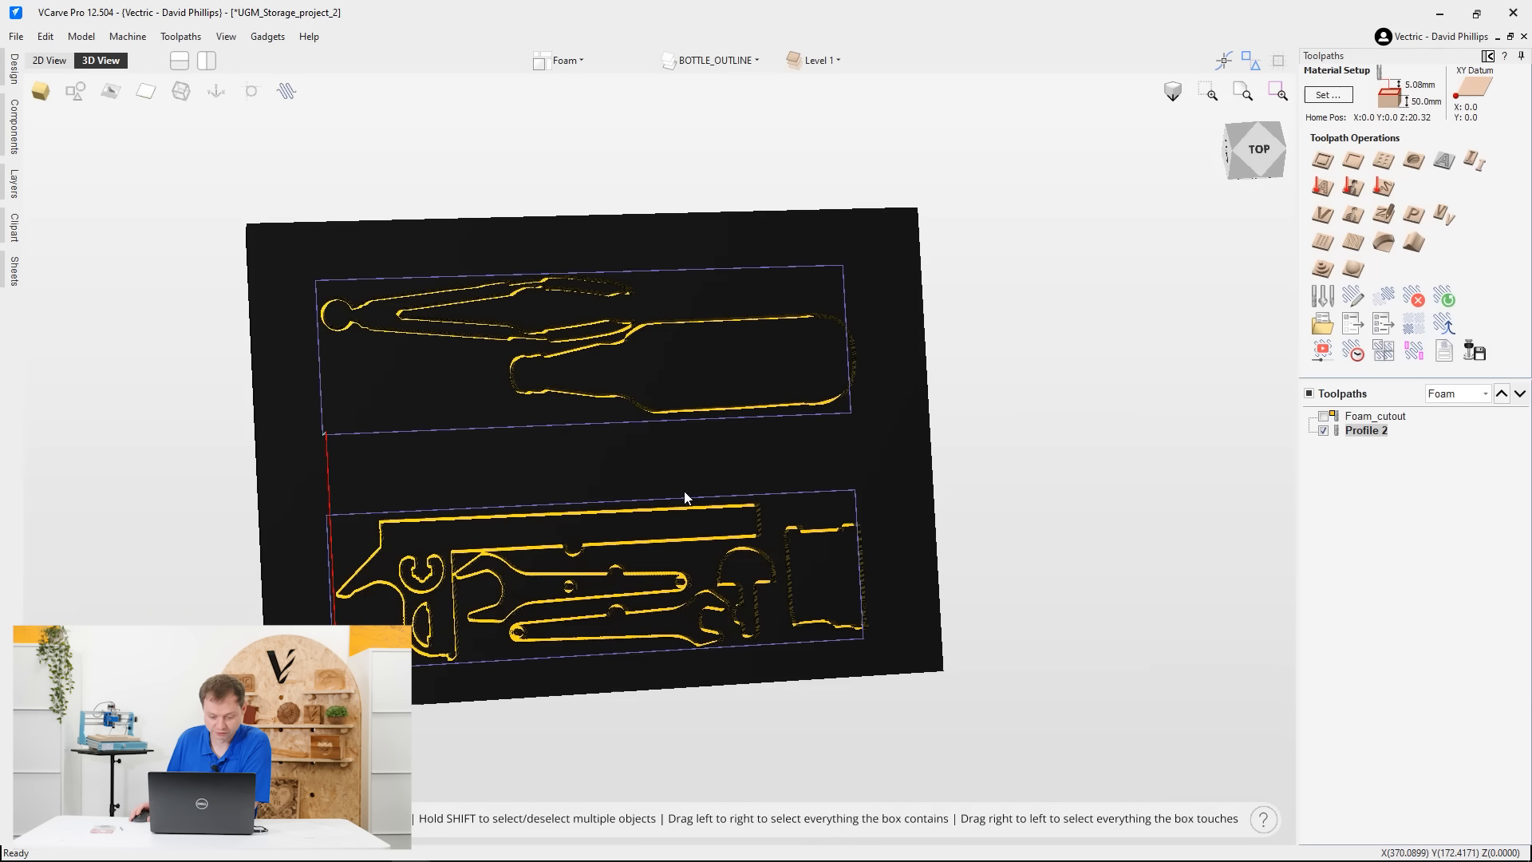
drag(683, 491, 790, 540)
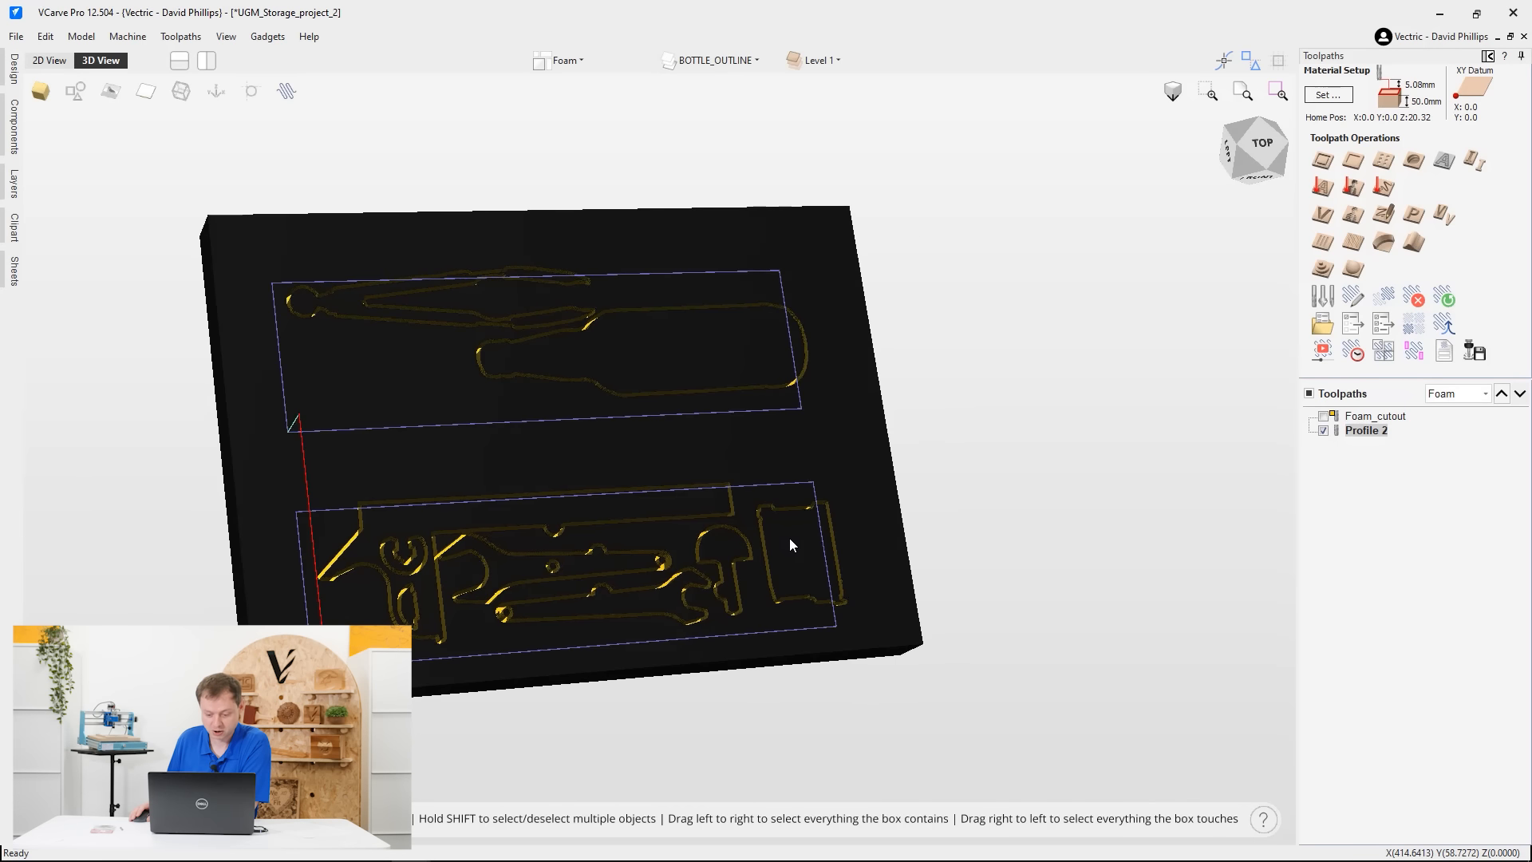
click(1324, 415)
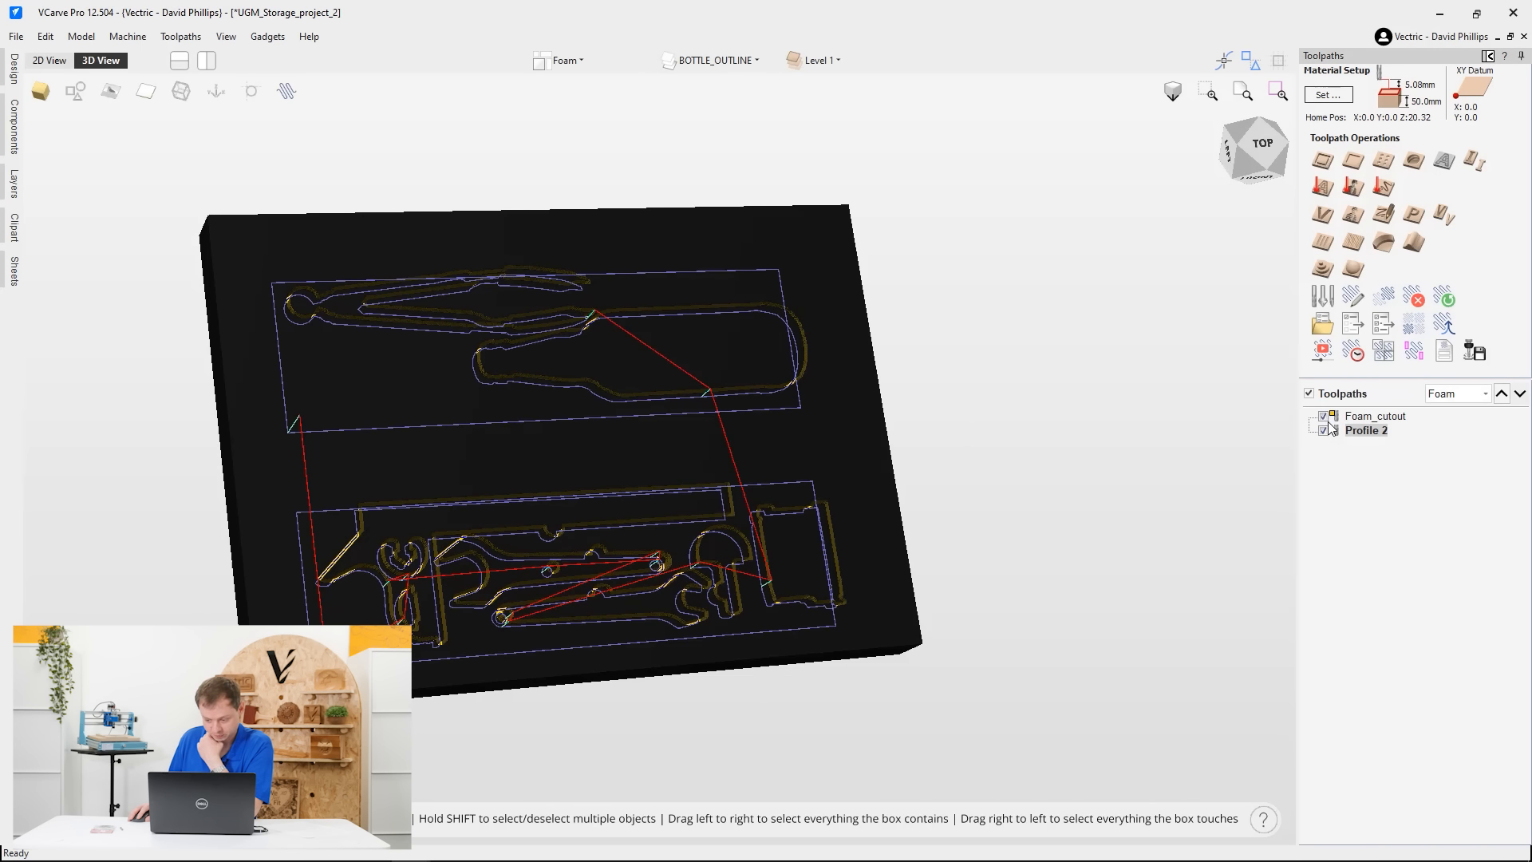
click(1322, 358)
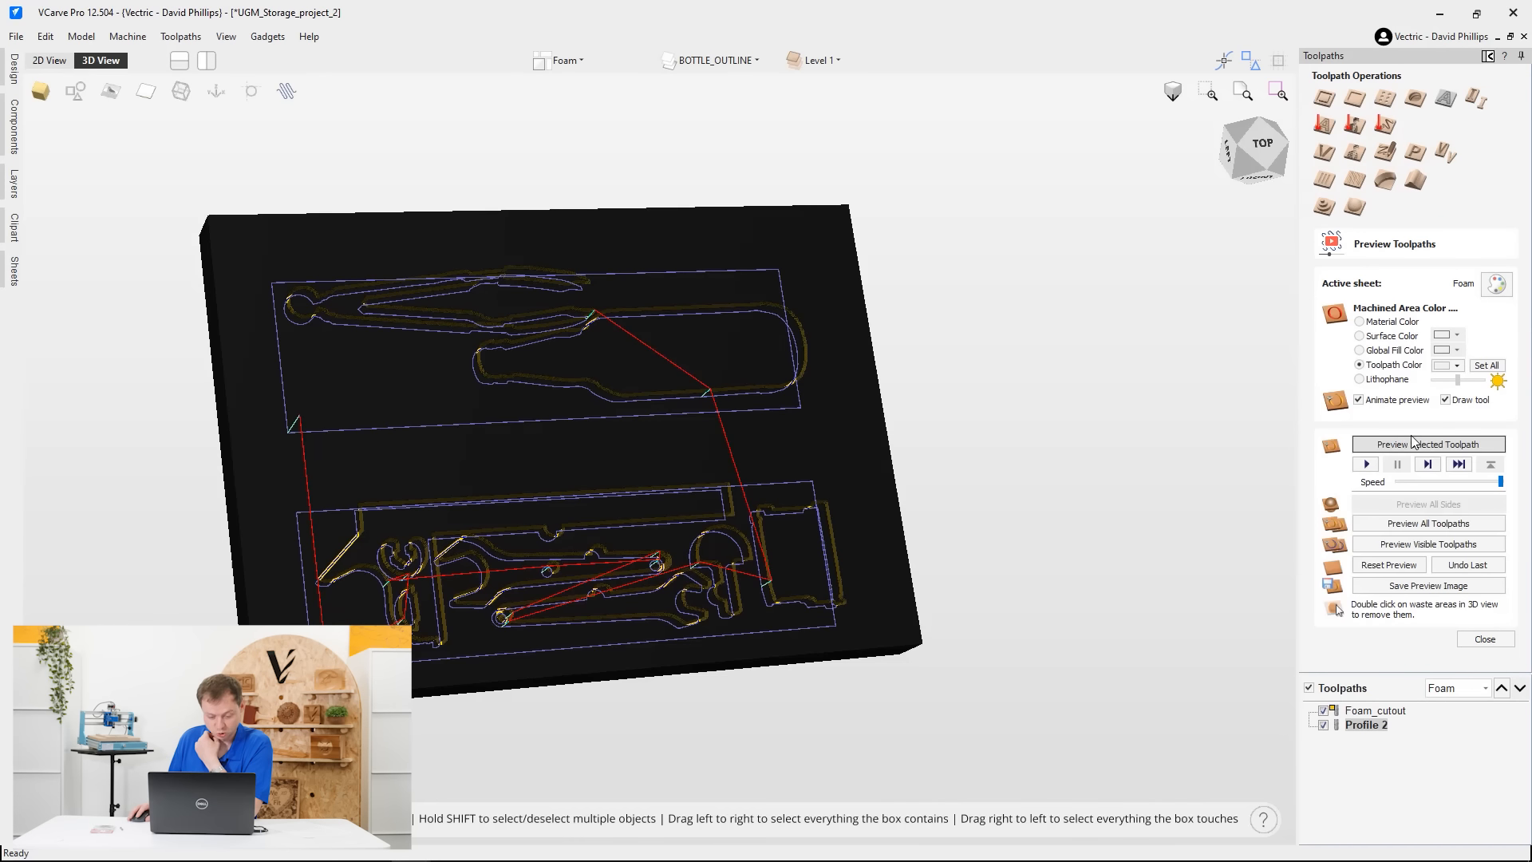
click(1412, 546)
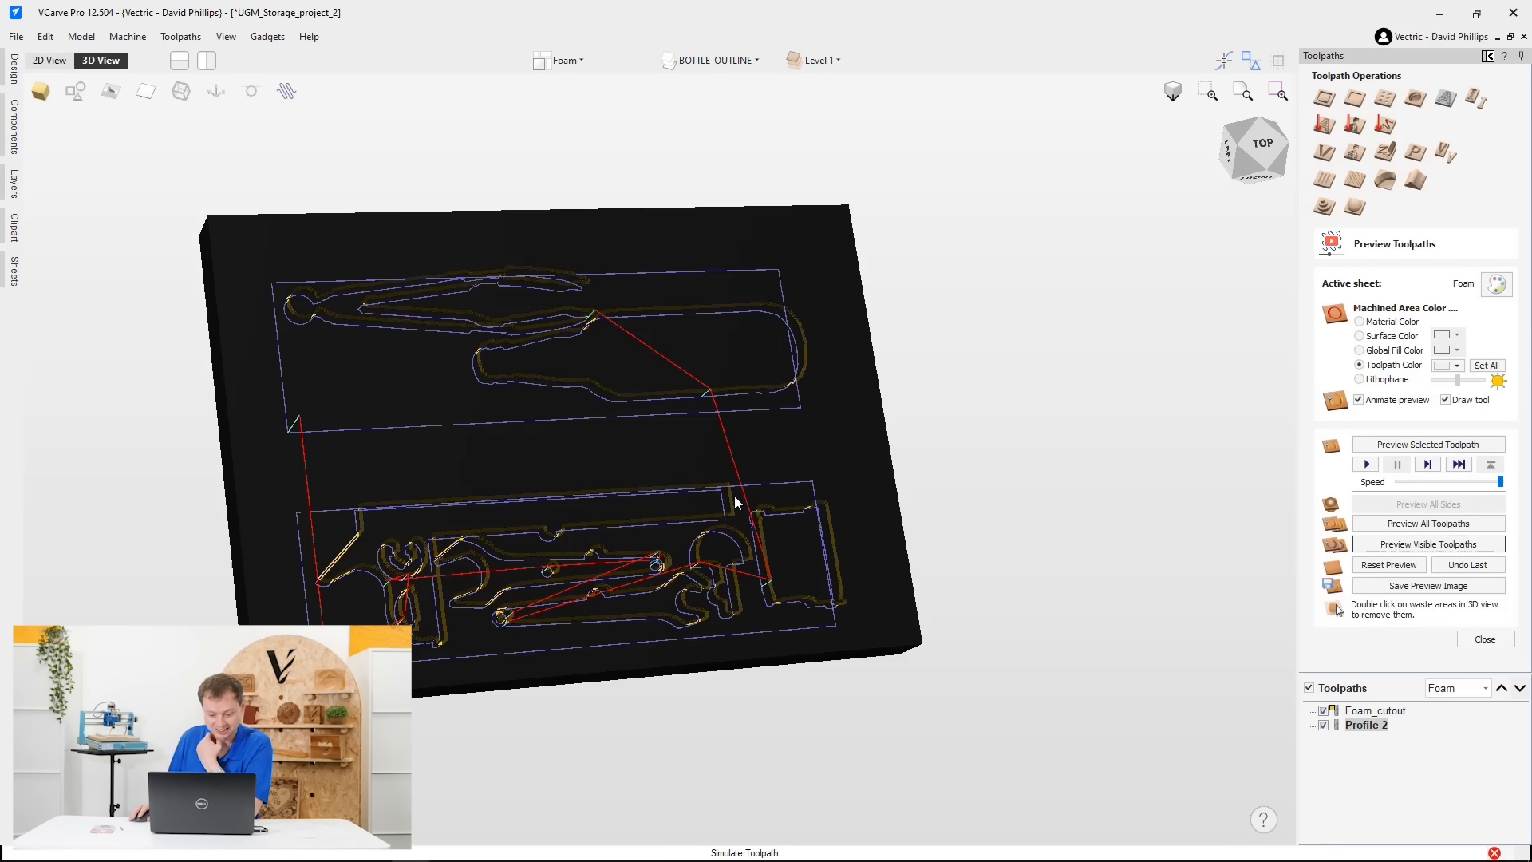
Remove the waste foam around the two rectangular inserts in the 3D preview and inspect the cut parts
drag(742, 495, 656, 386)
double_click(659, 462)
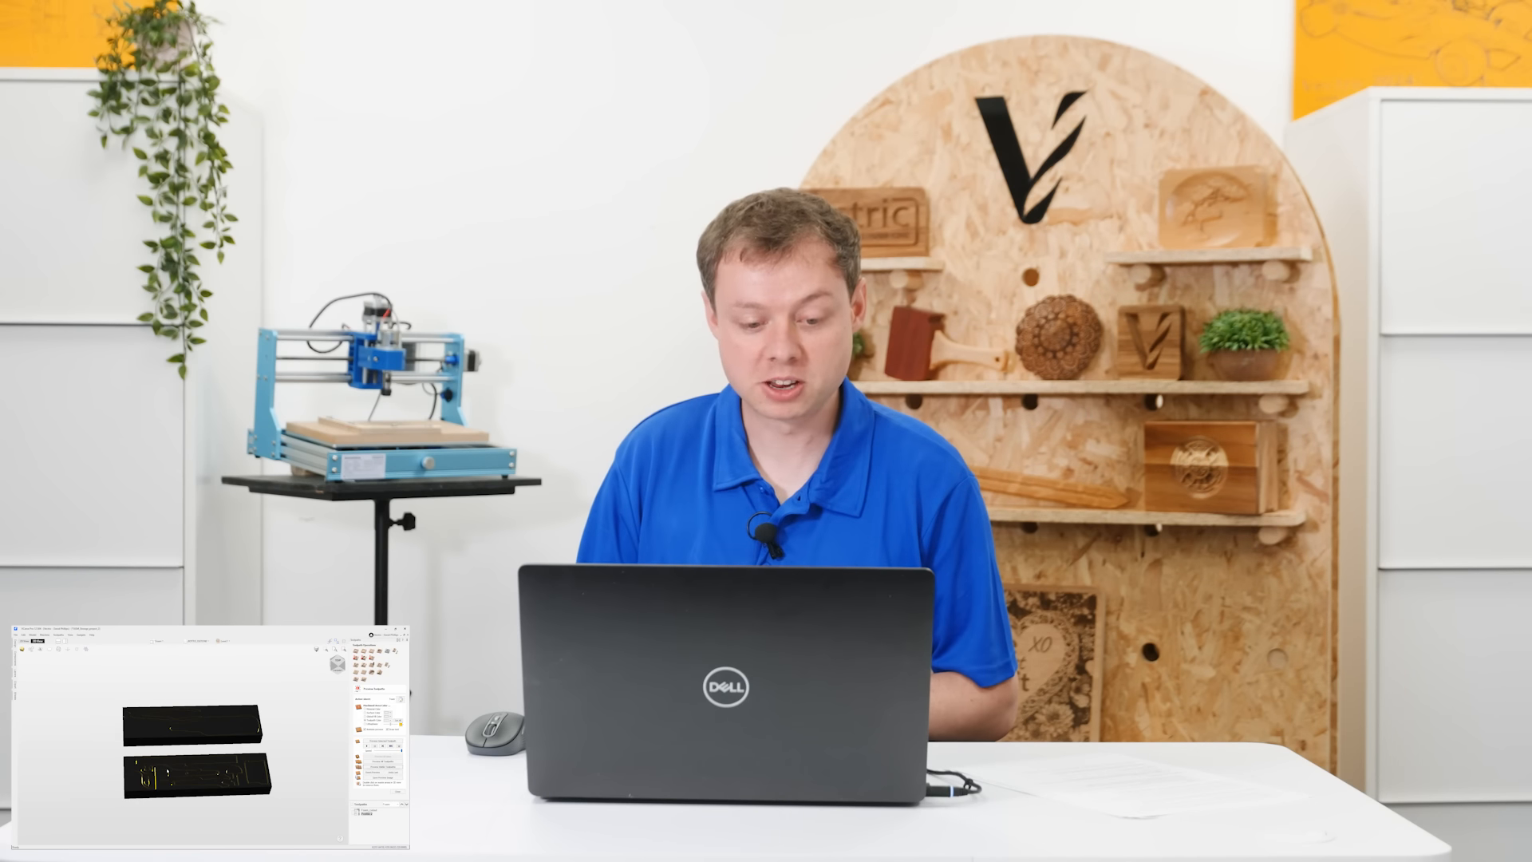
scroll(167, 775, up, 5)
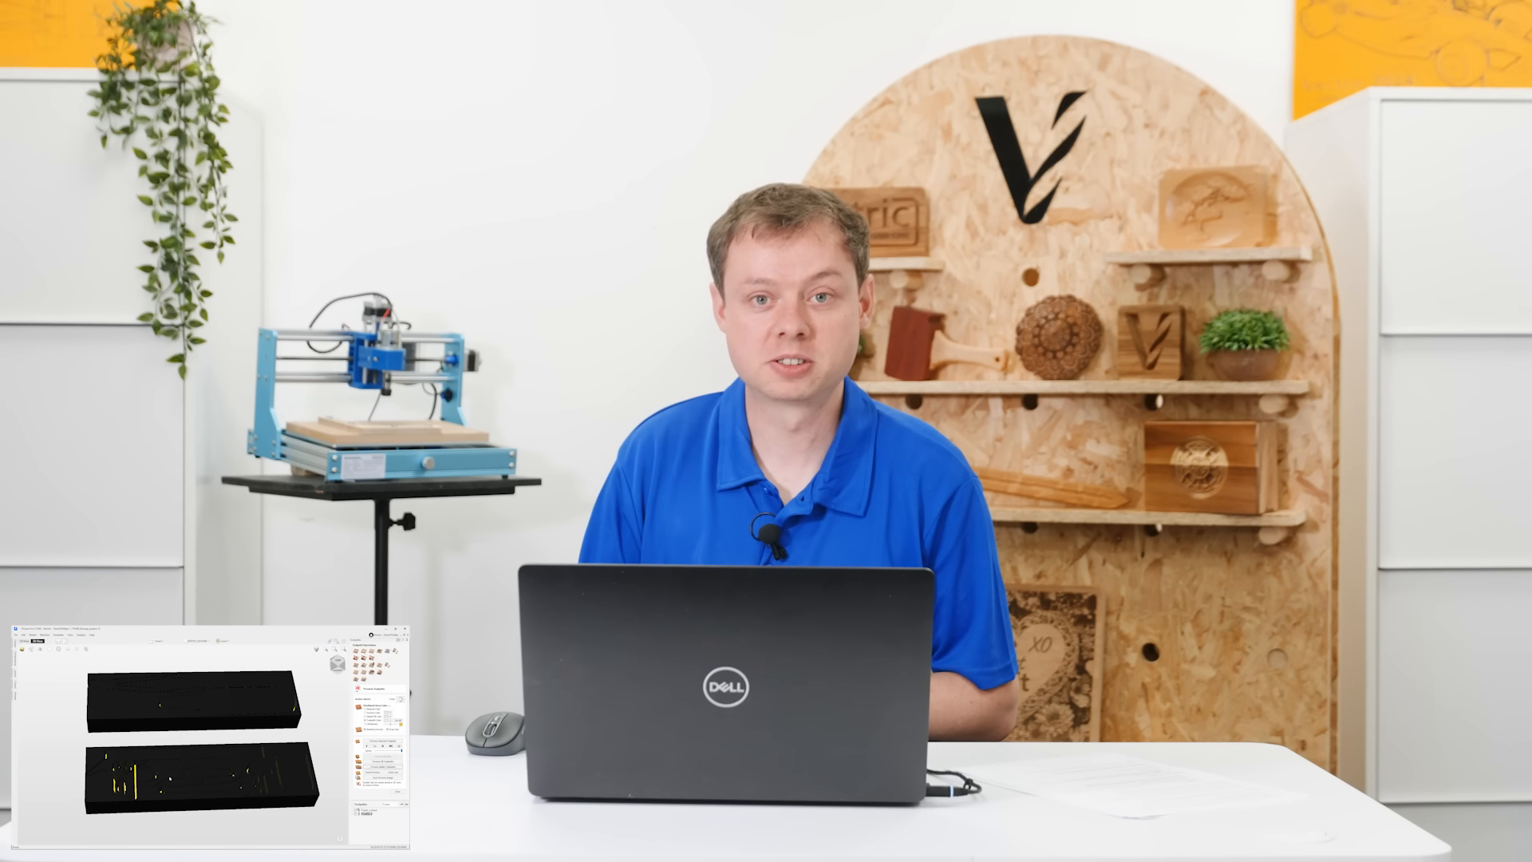